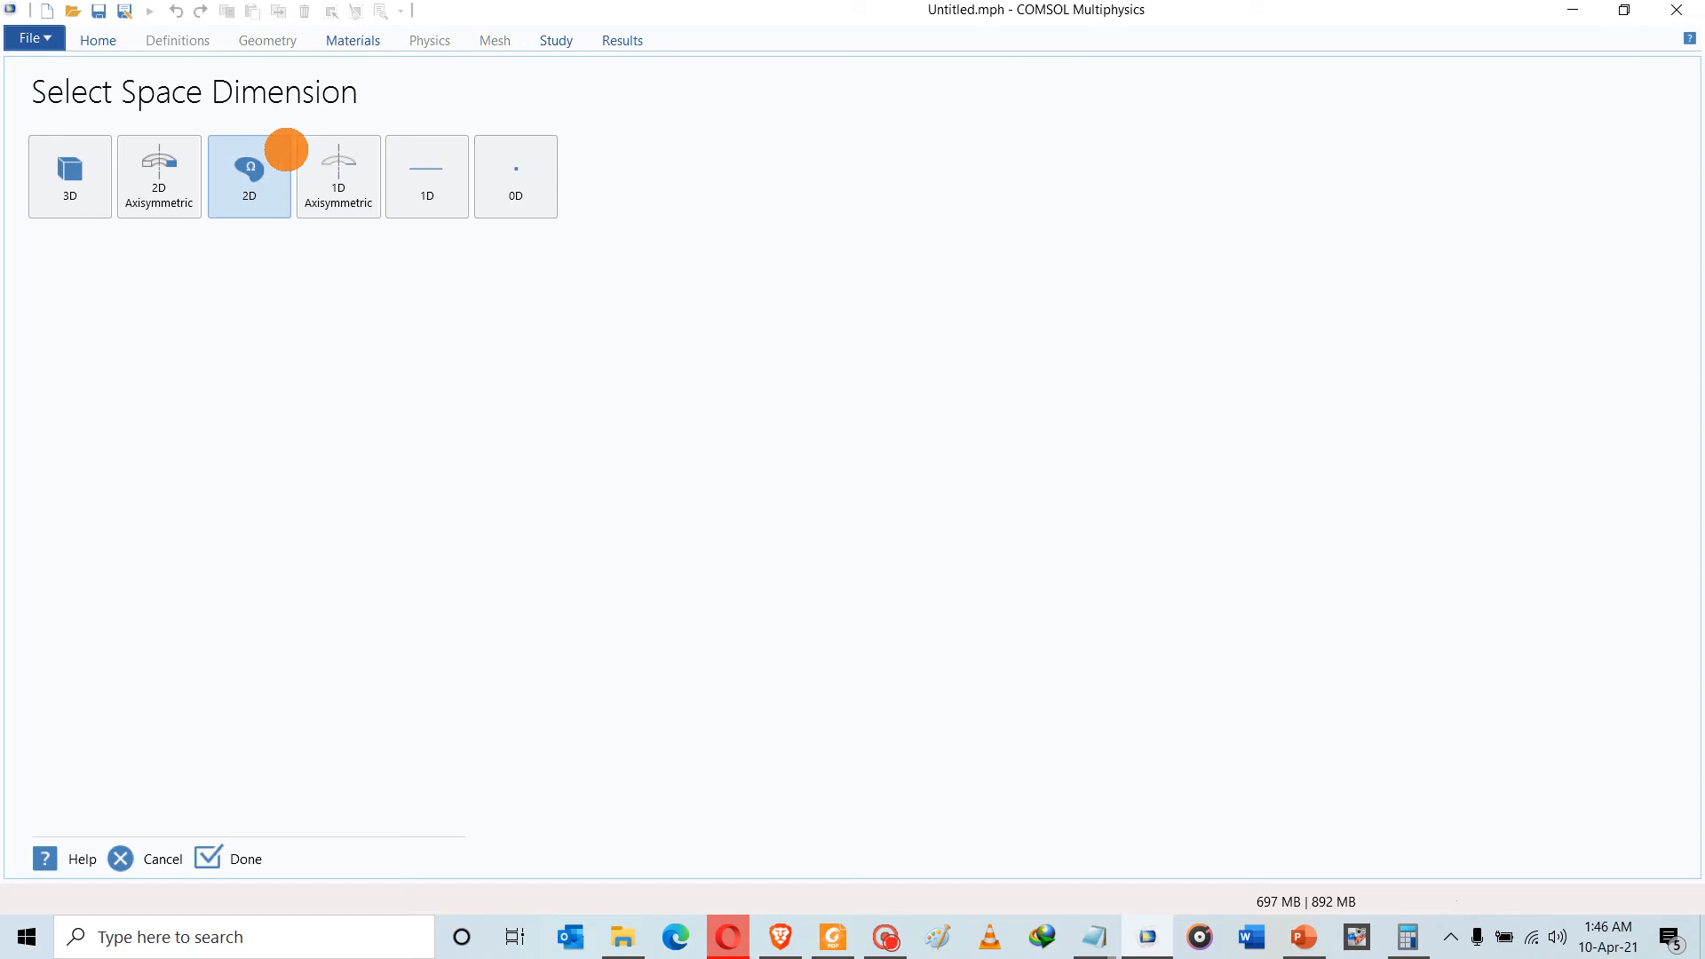
Choose a 2D space dimension for the new model and add the Heat Transfer in Solids physics interface
click(251, 170)
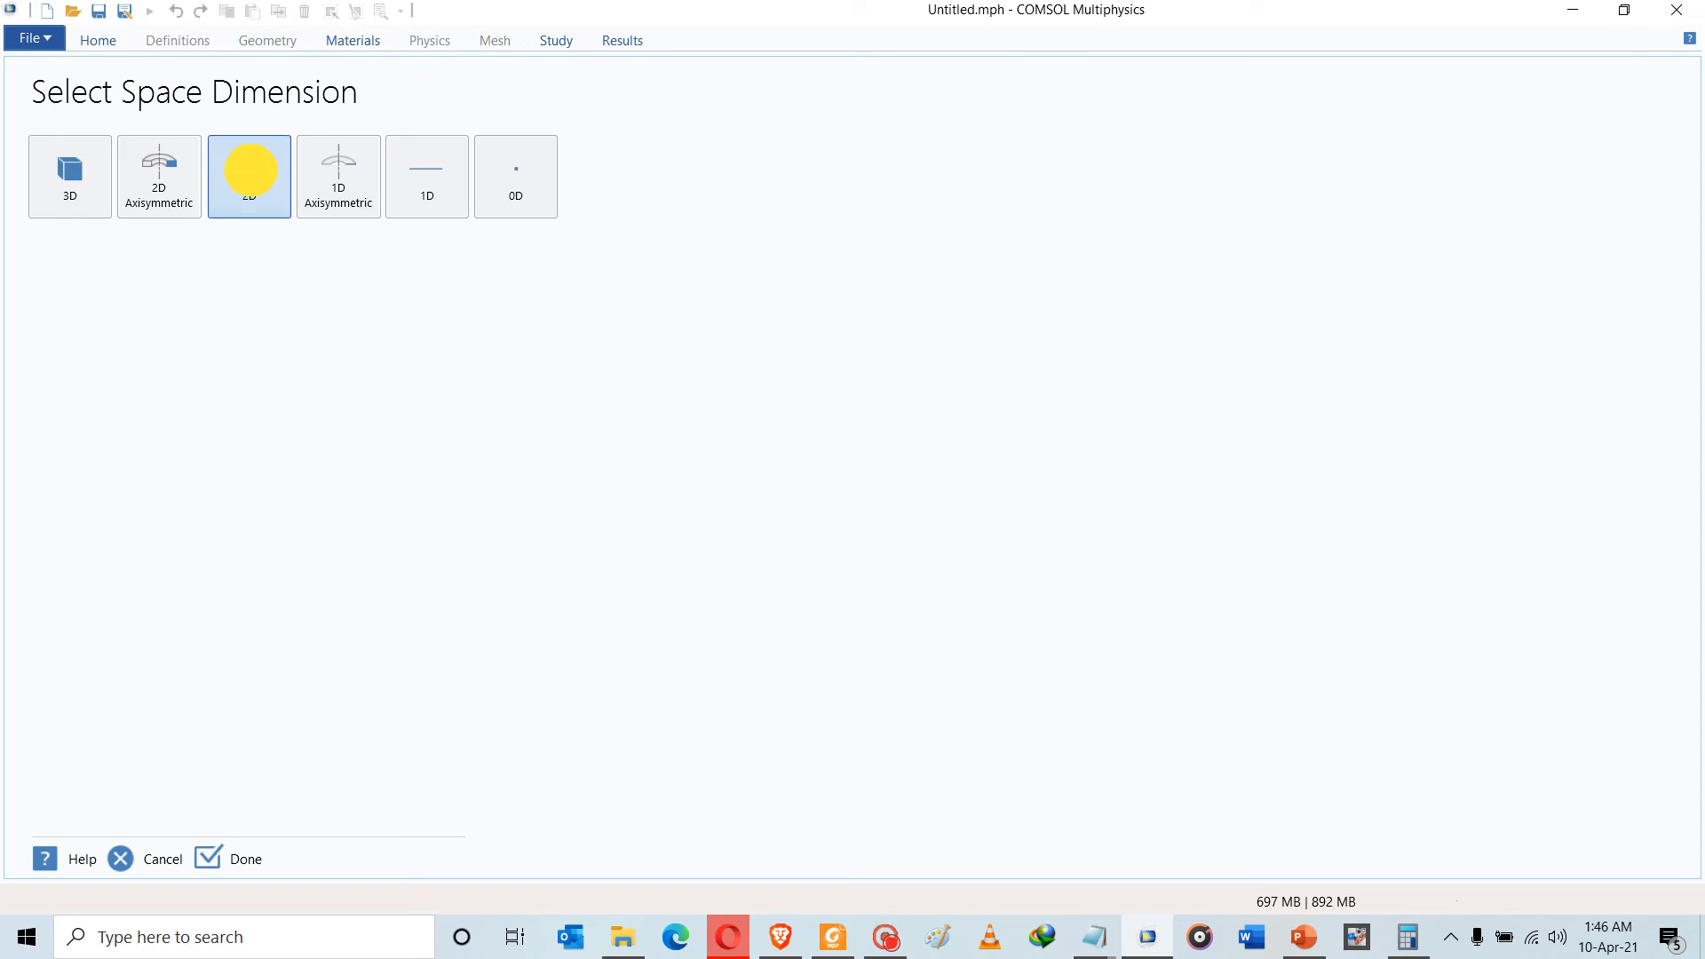
click(250, 169)
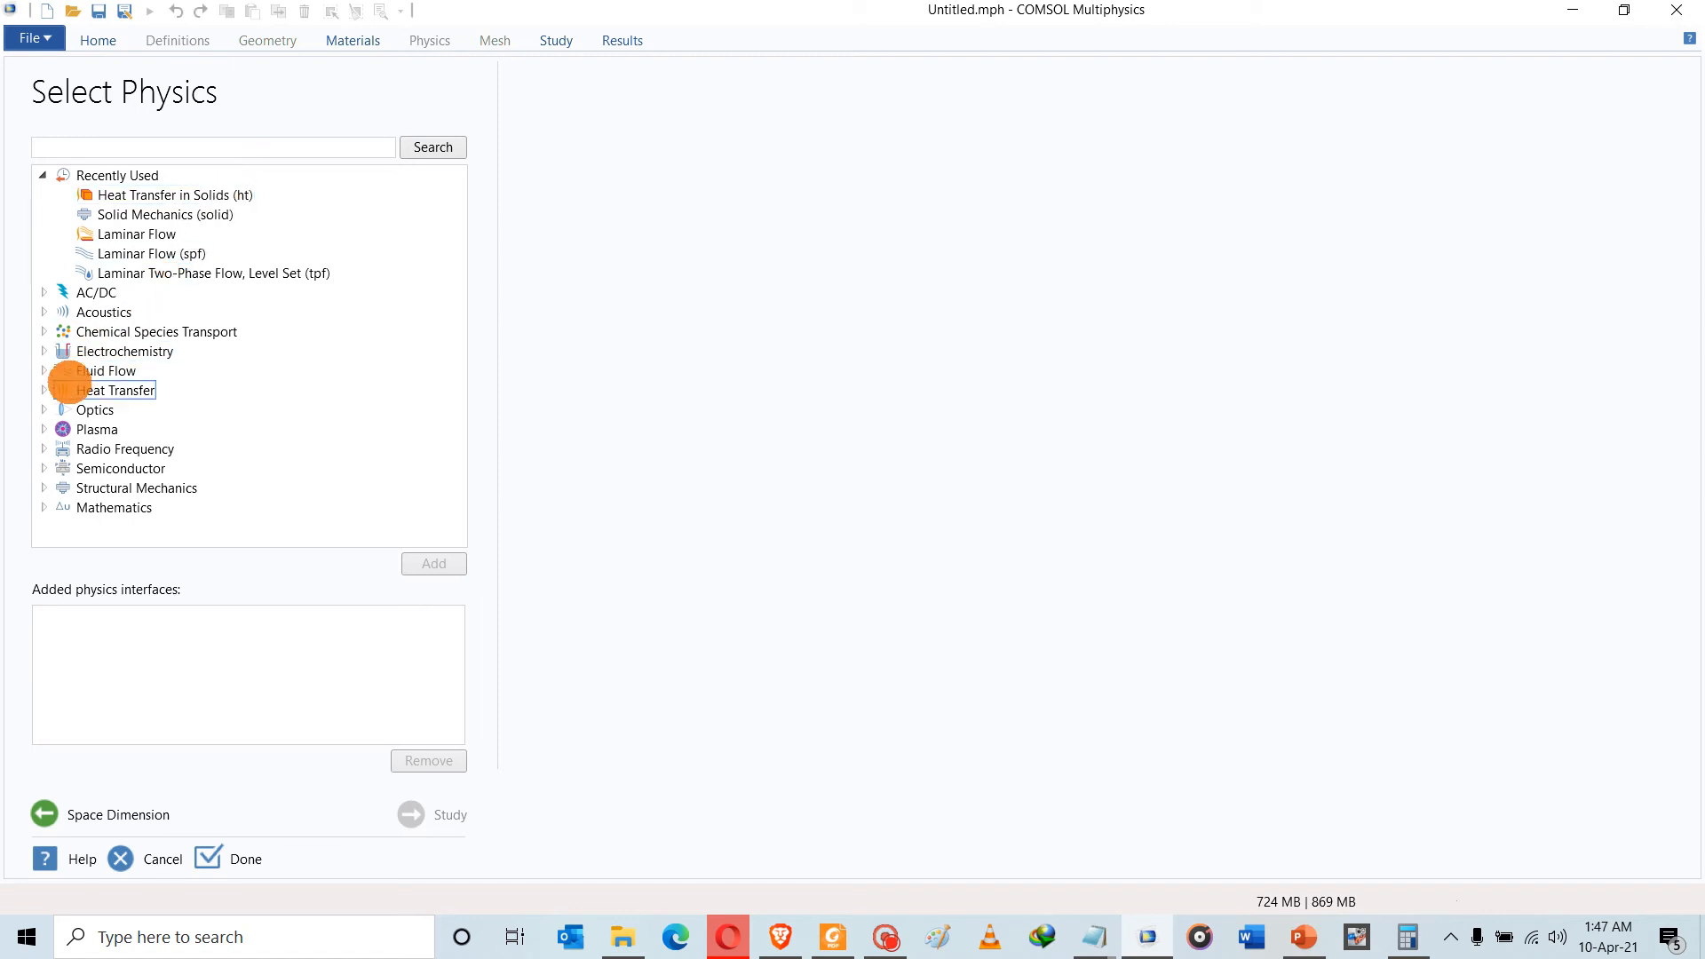
click(43, 390)
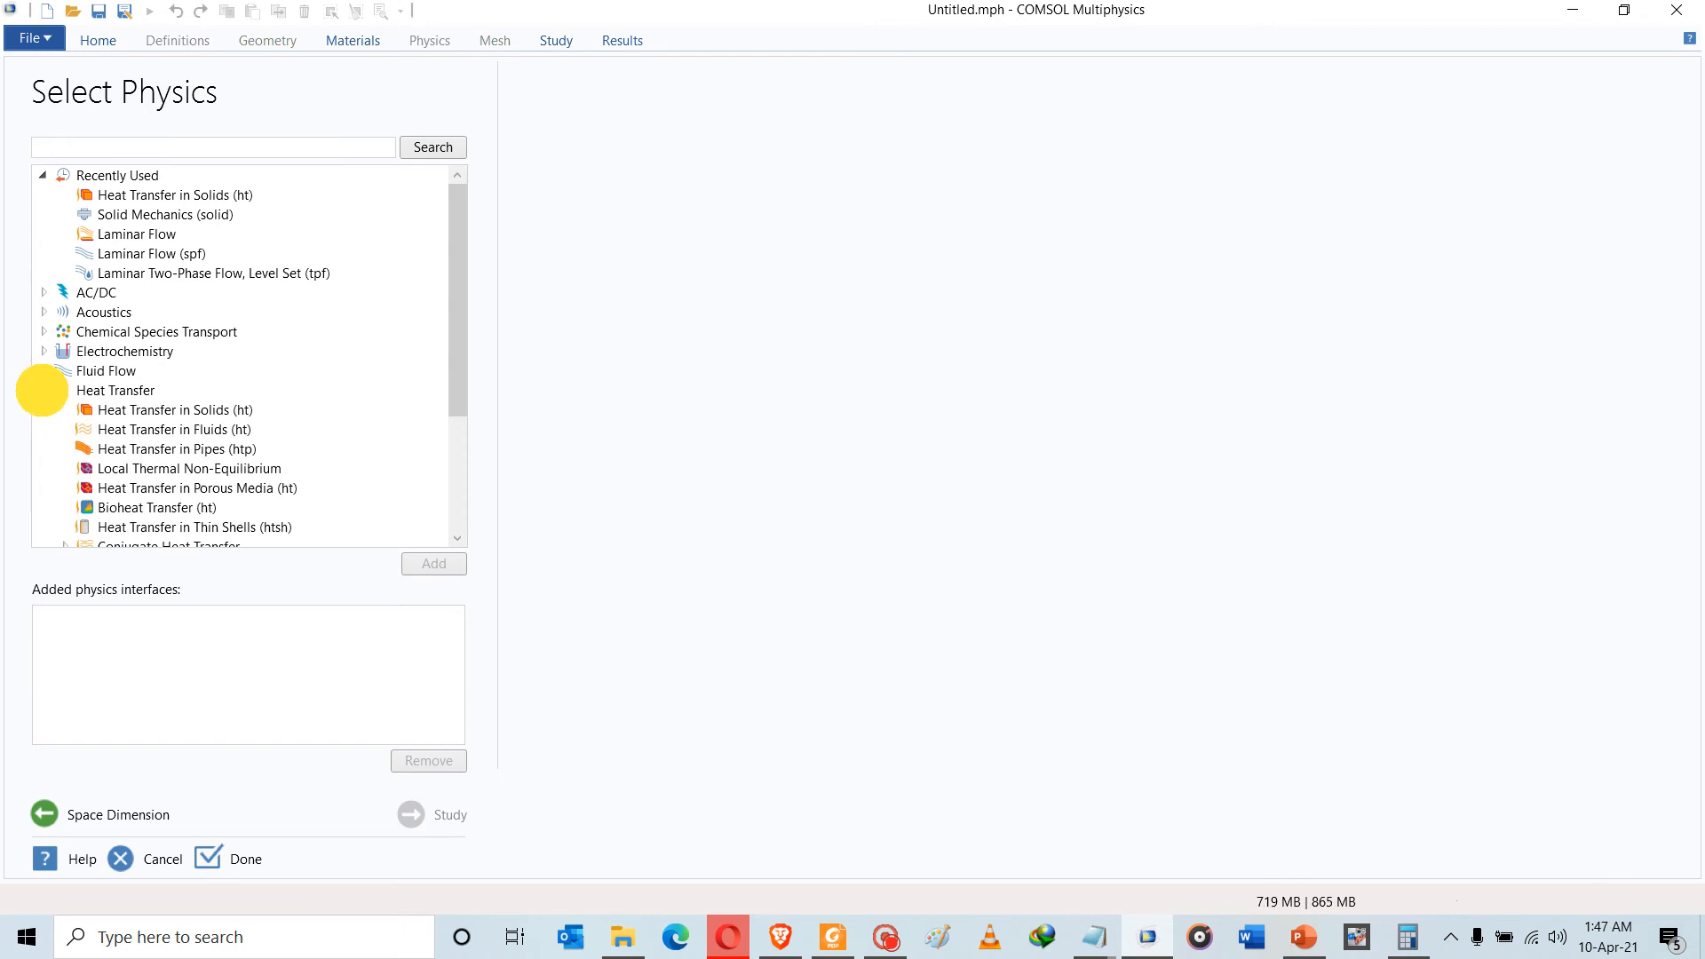
click(103, 414)
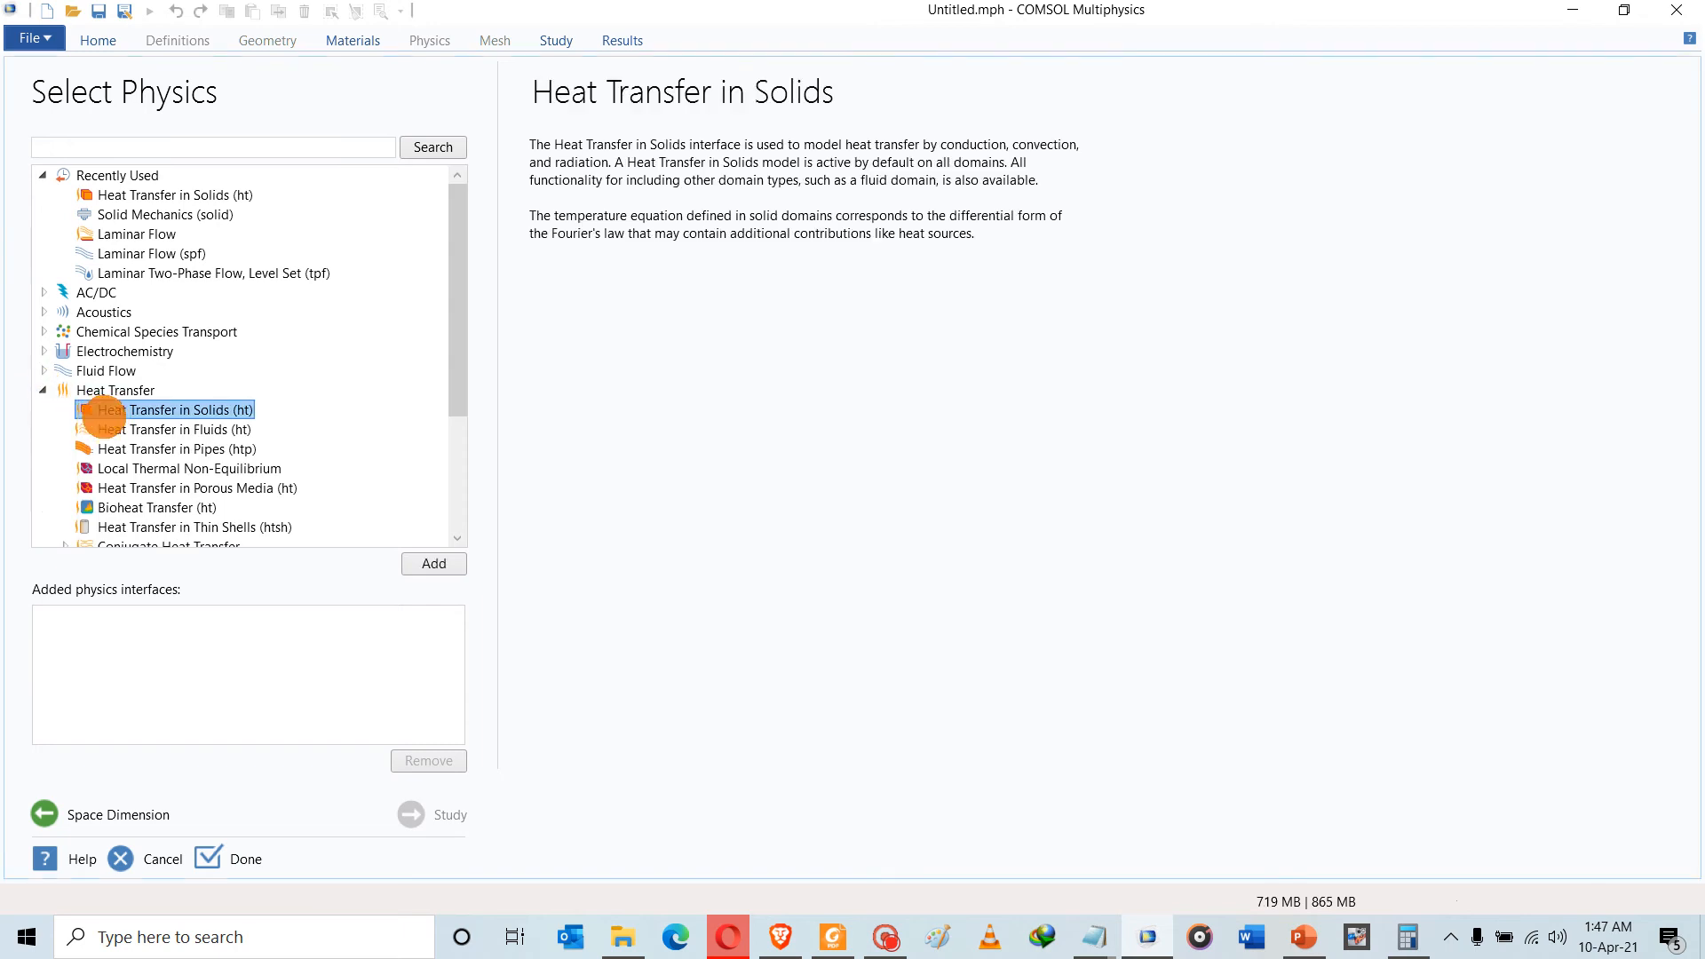
click(422, 565)
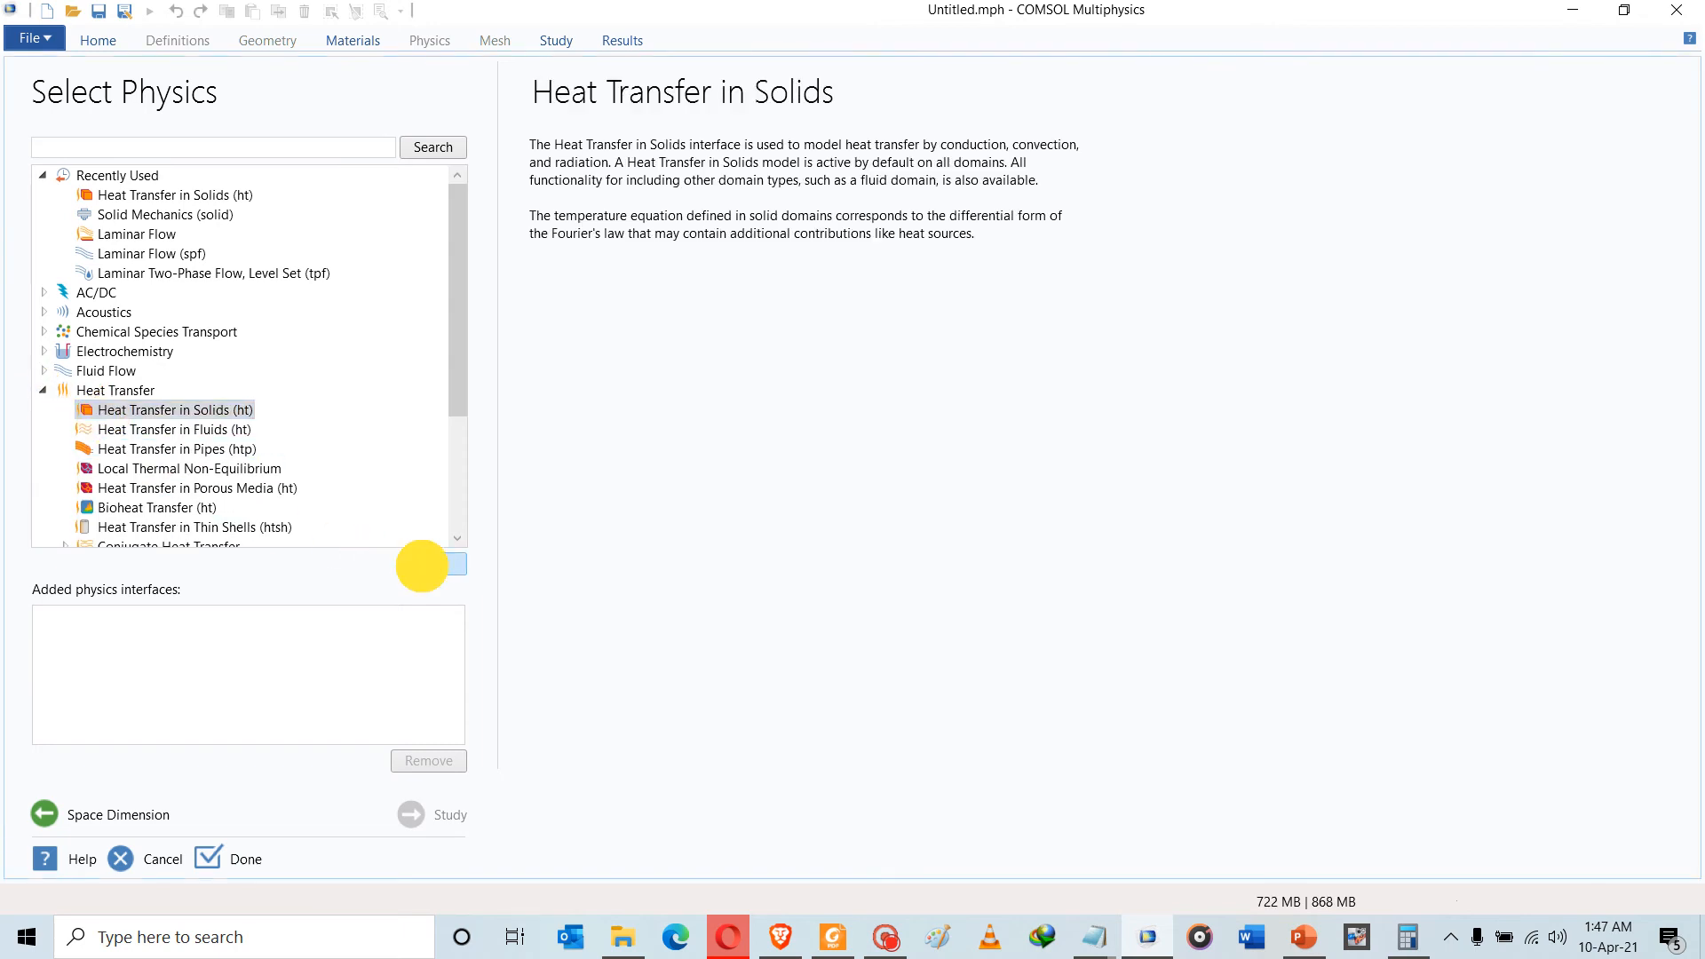
click(422, 565)
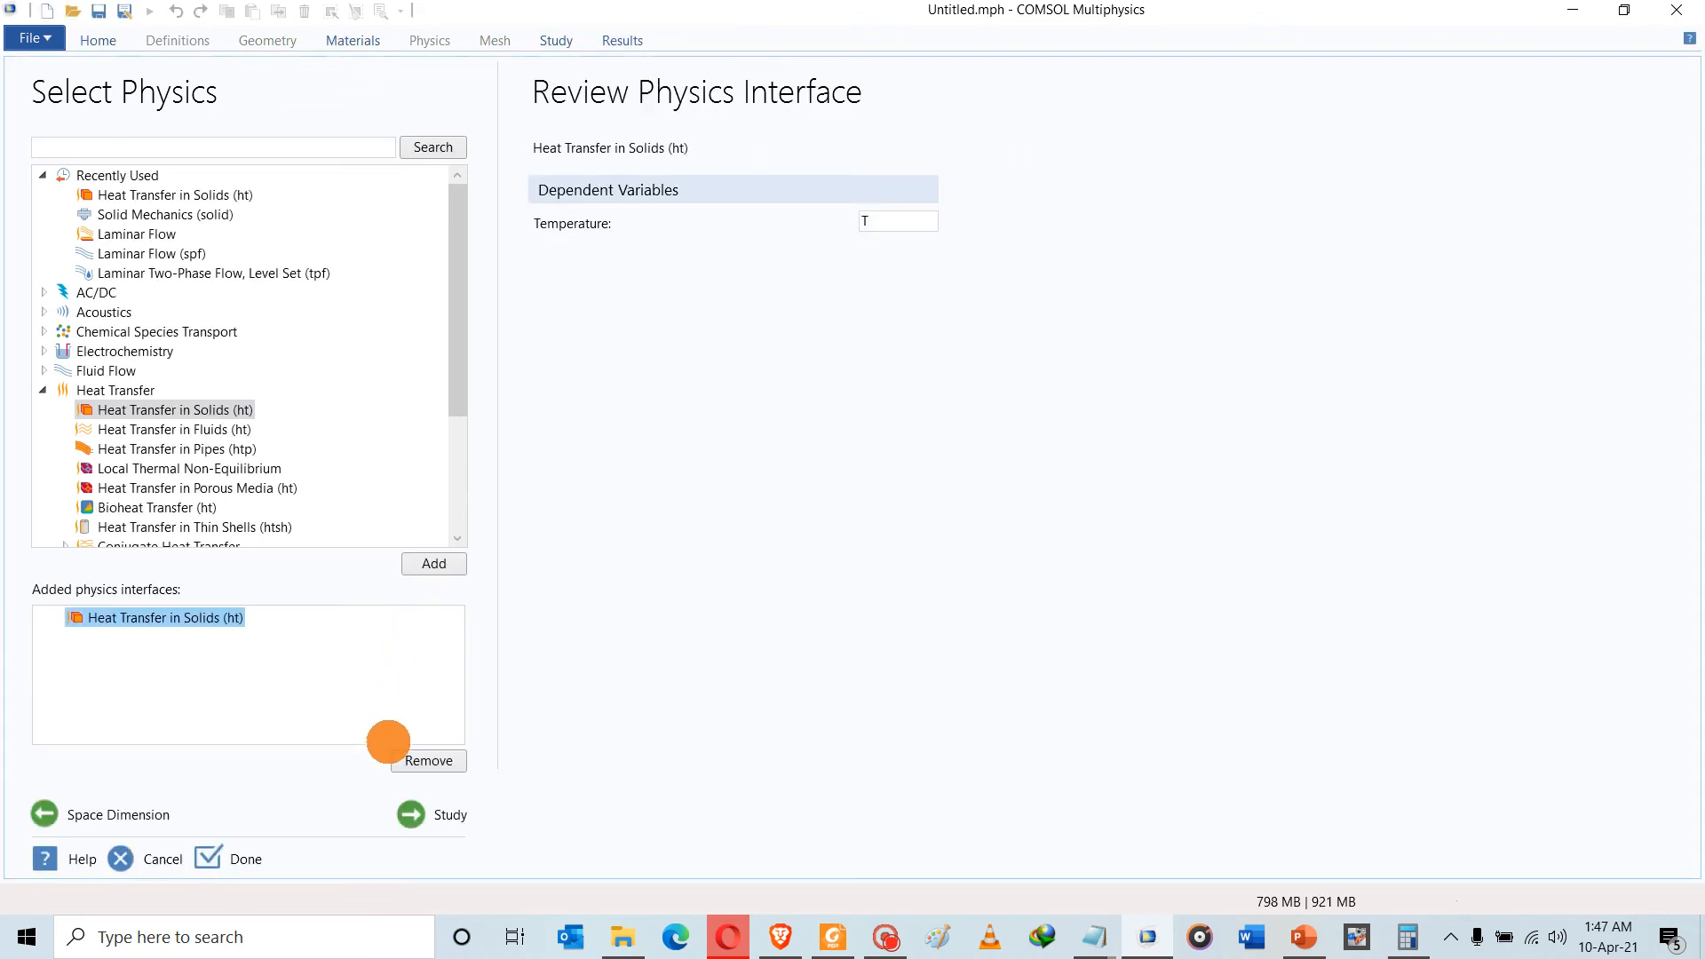
Select a Time Dependent preset study and finish the model setup
click(425, 815)
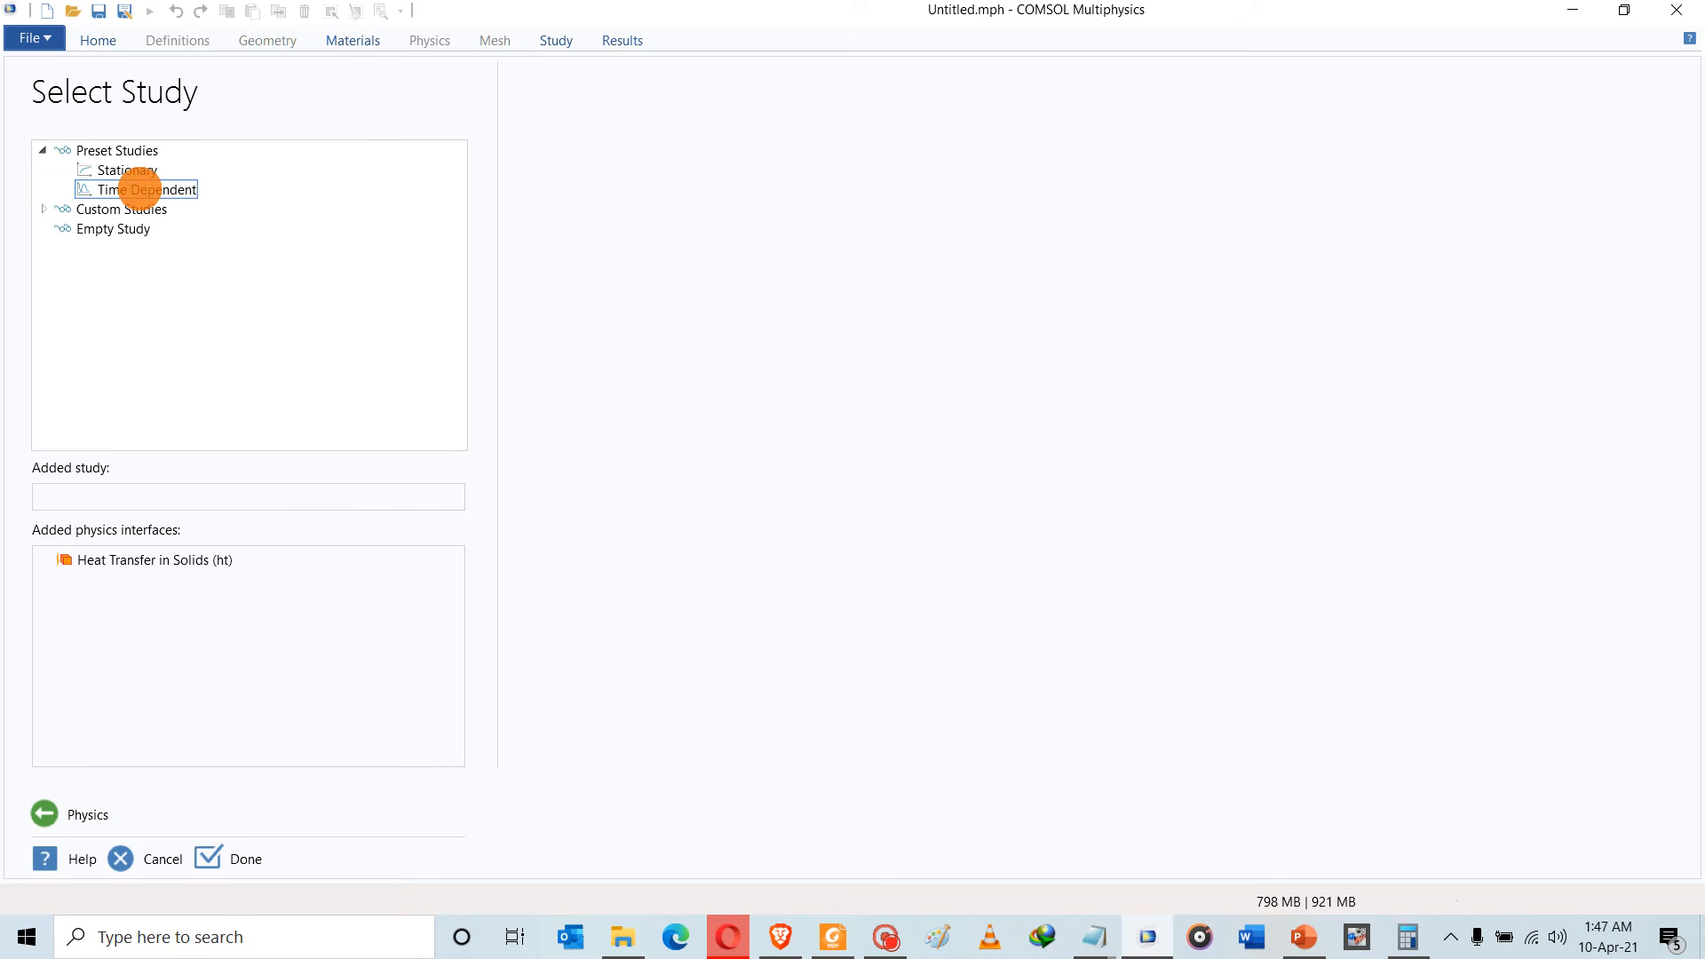
click(135, 188)
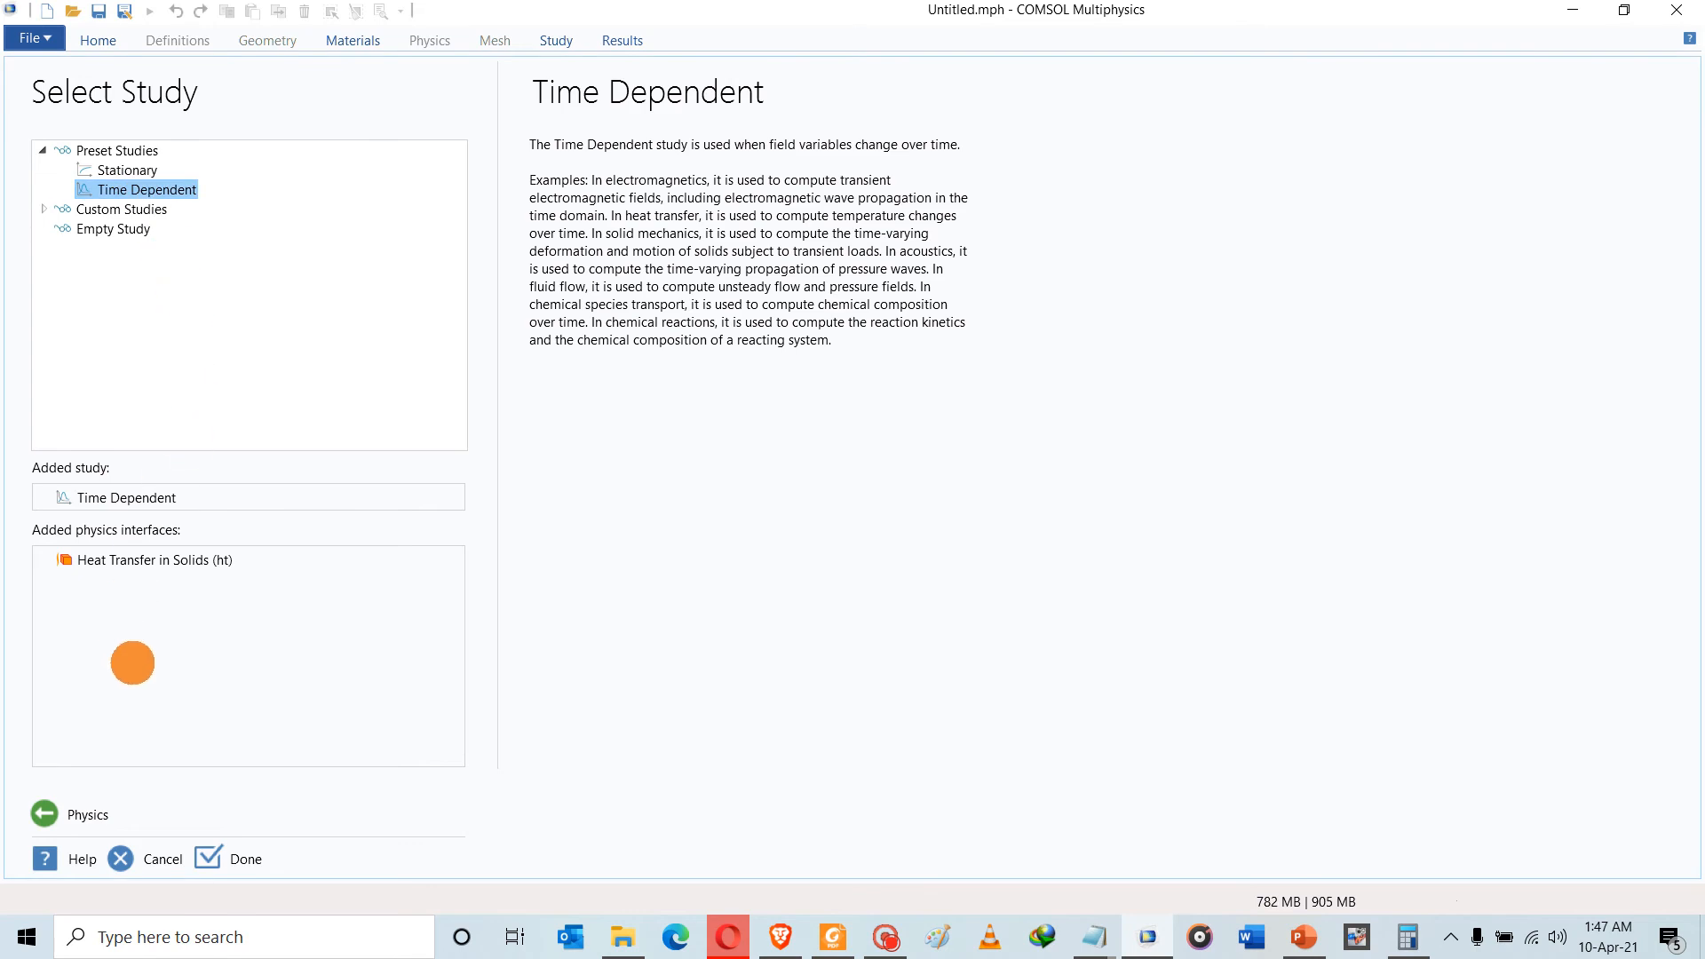
click(212, 851)
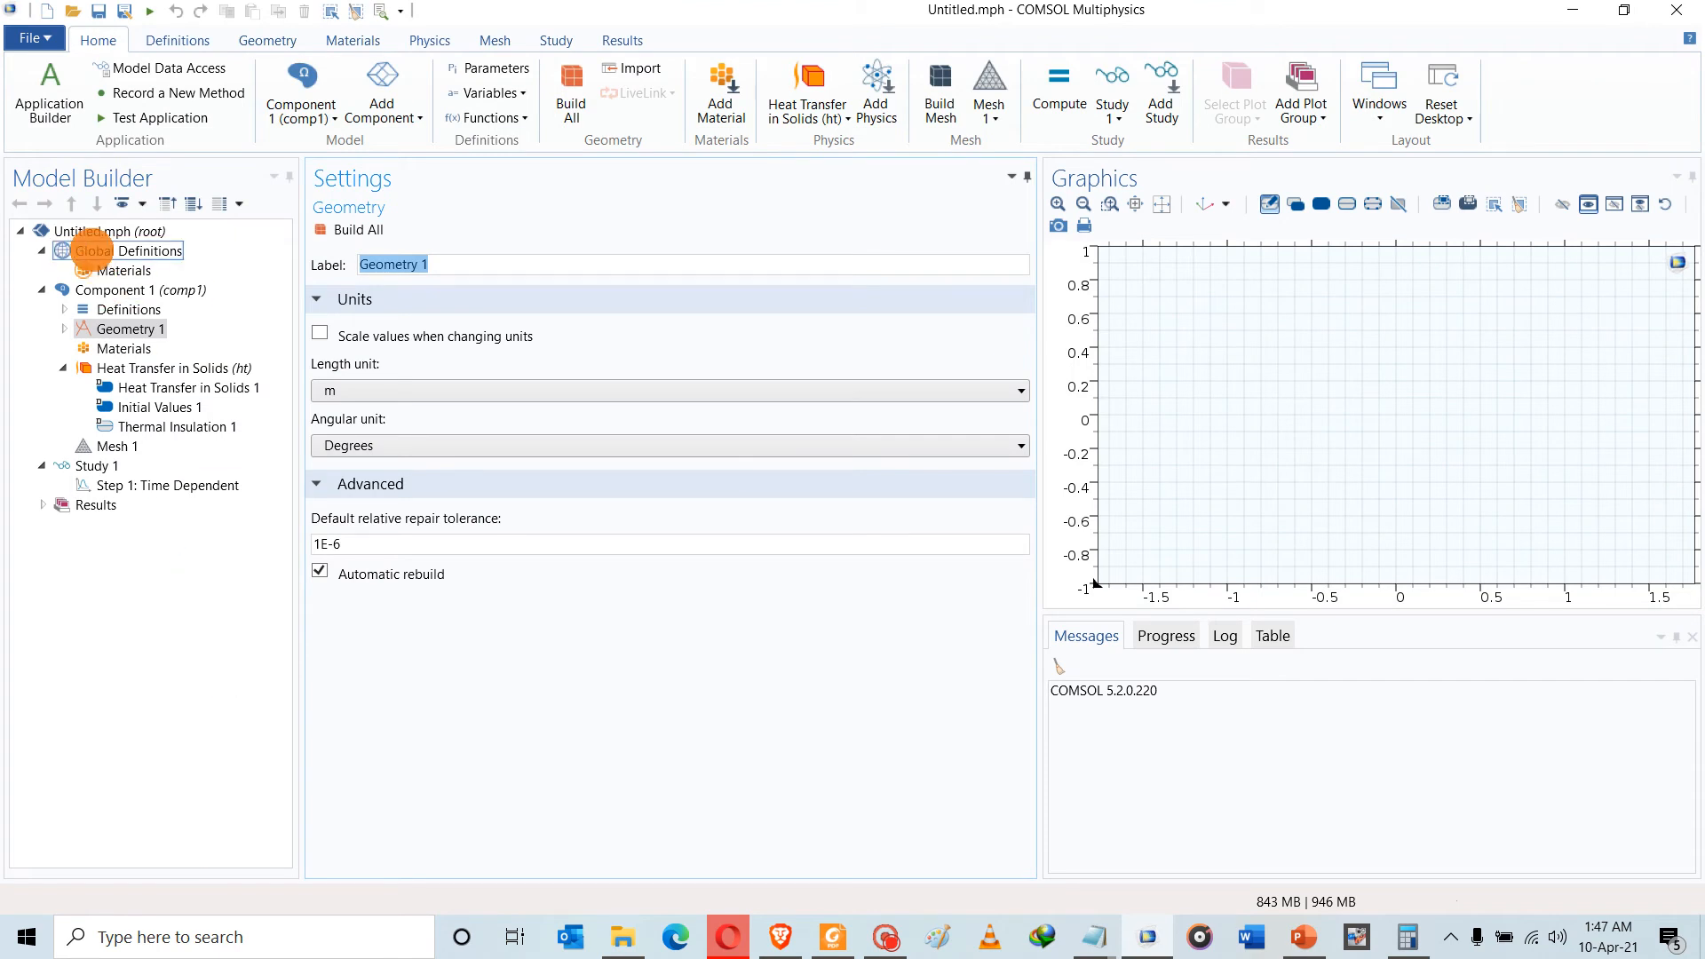
Add a Parameters table to the model's Global Definitions and select its first empty name cell
click(93, 249)
right_click(94, 249)
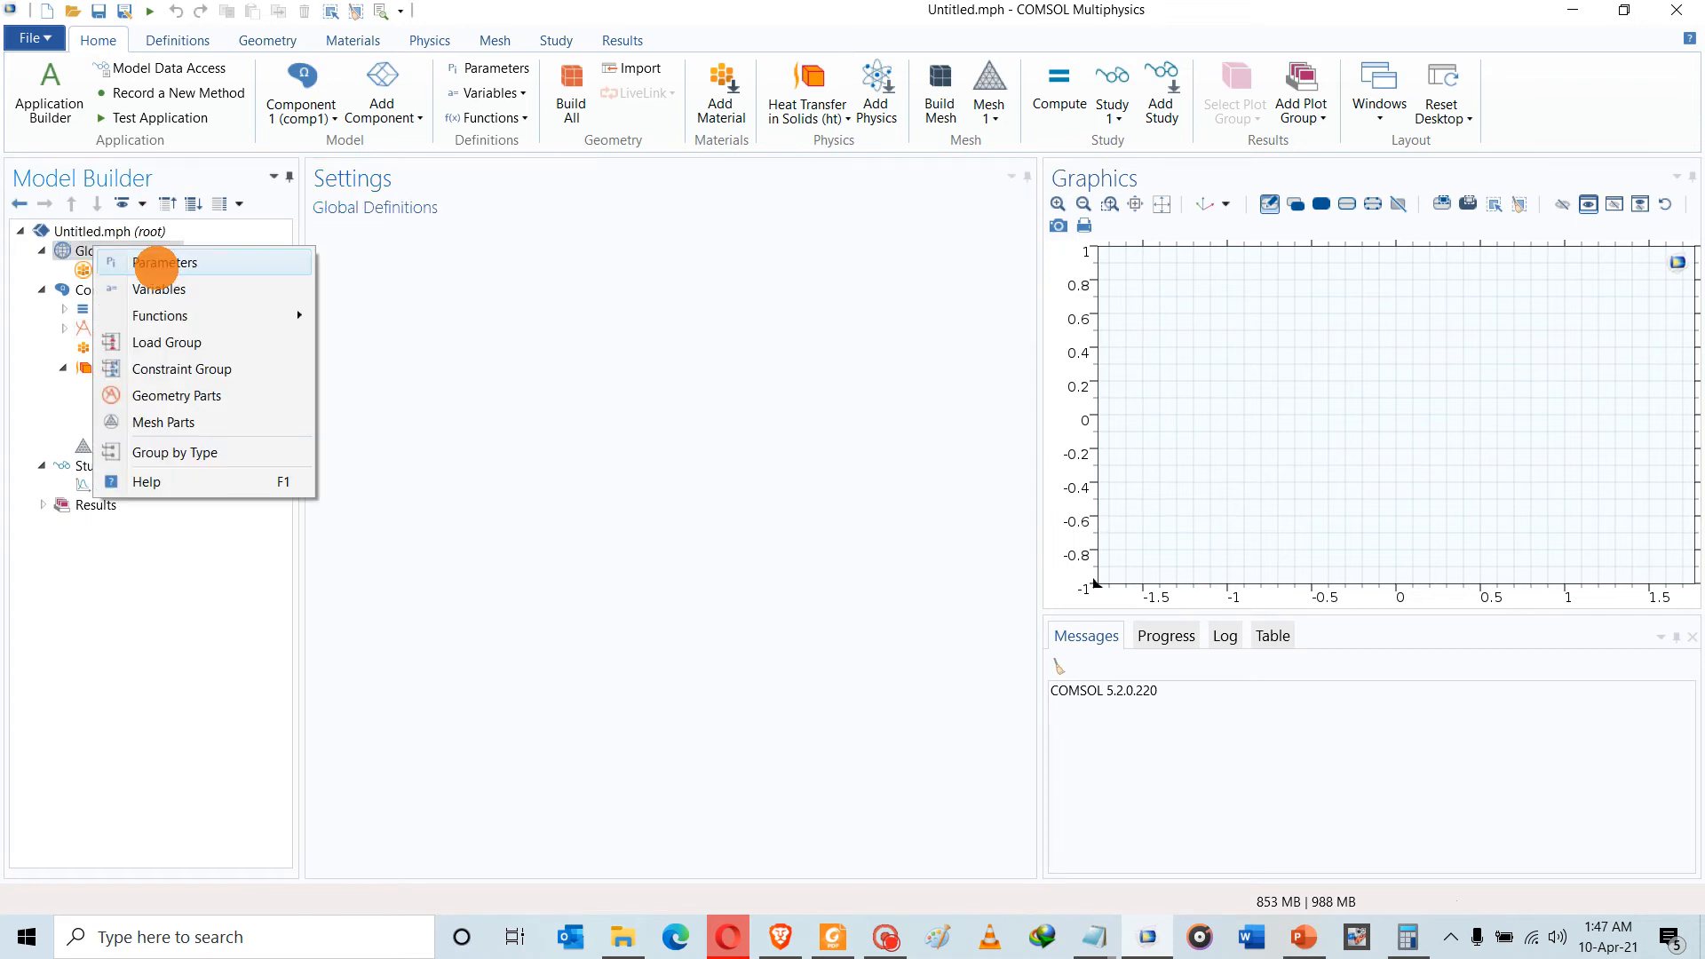
click(155, 263)
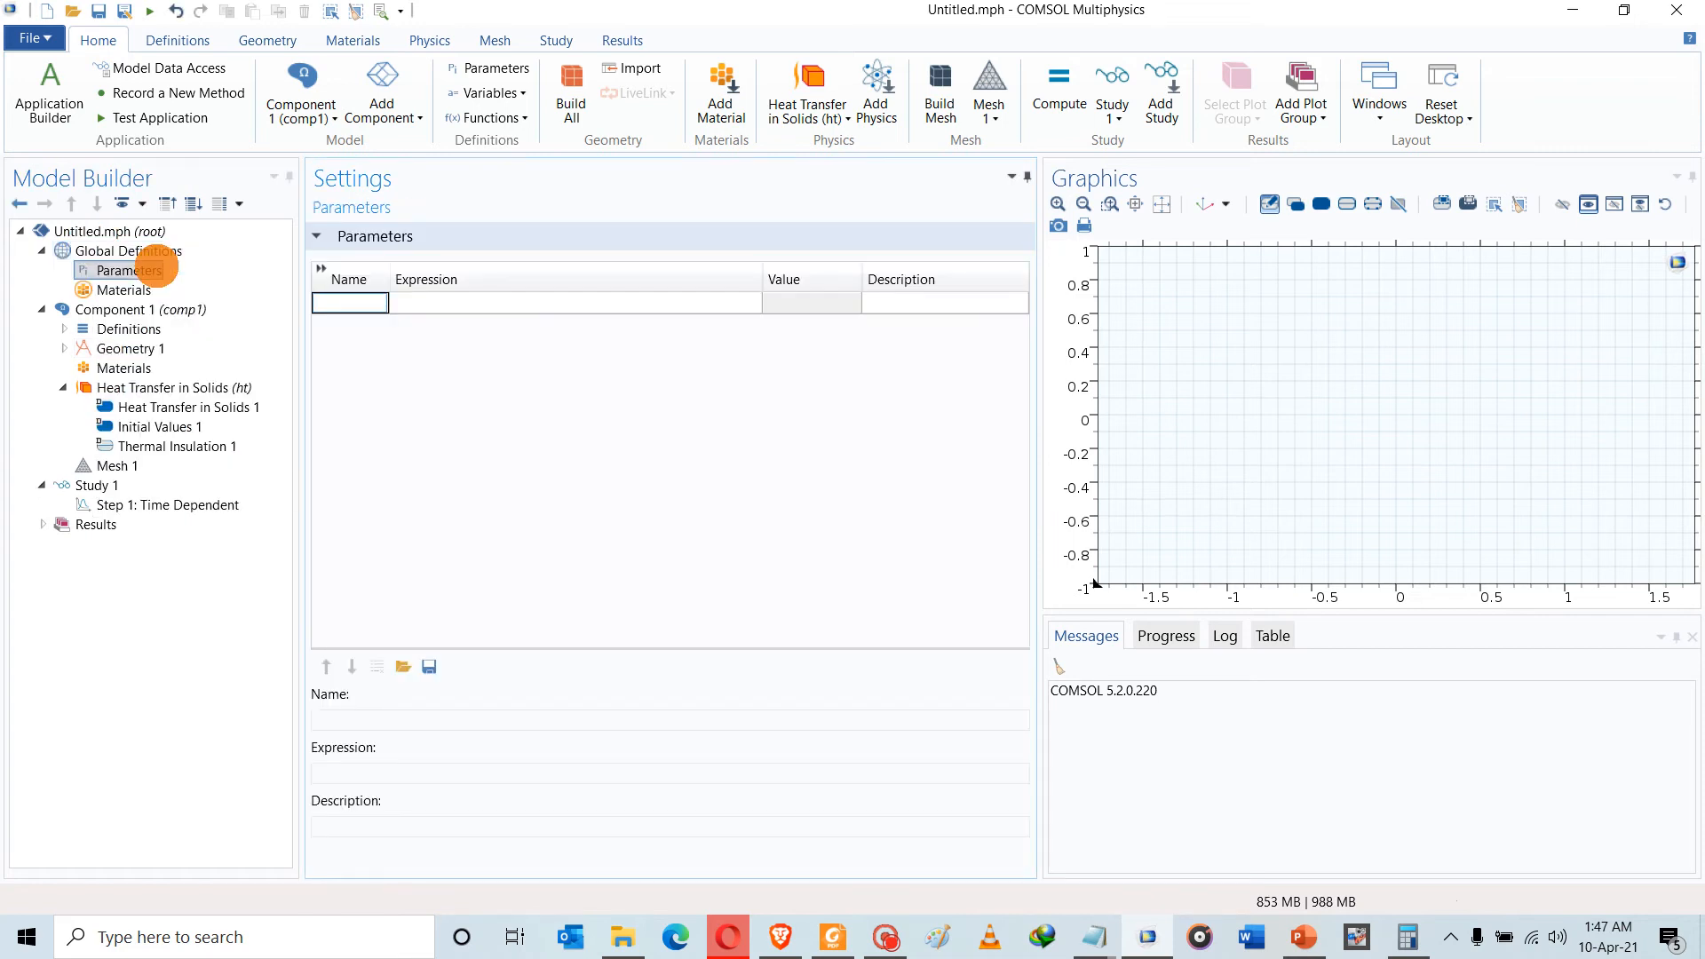
click(416, 350)
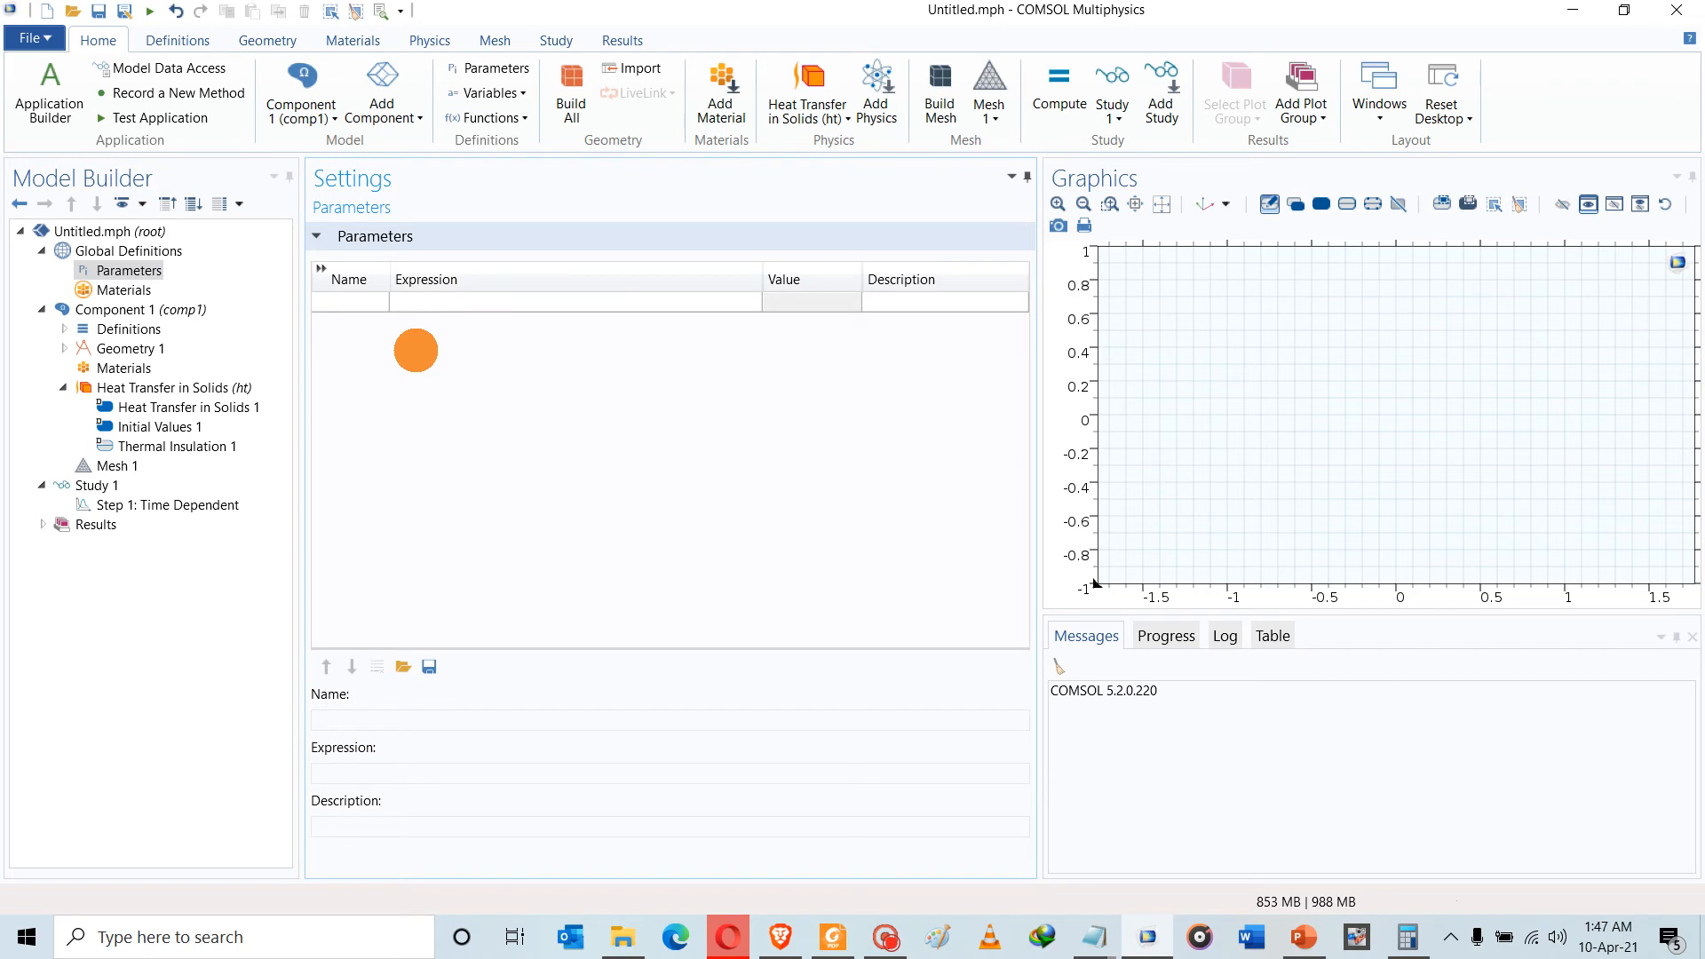
click(373, 303)
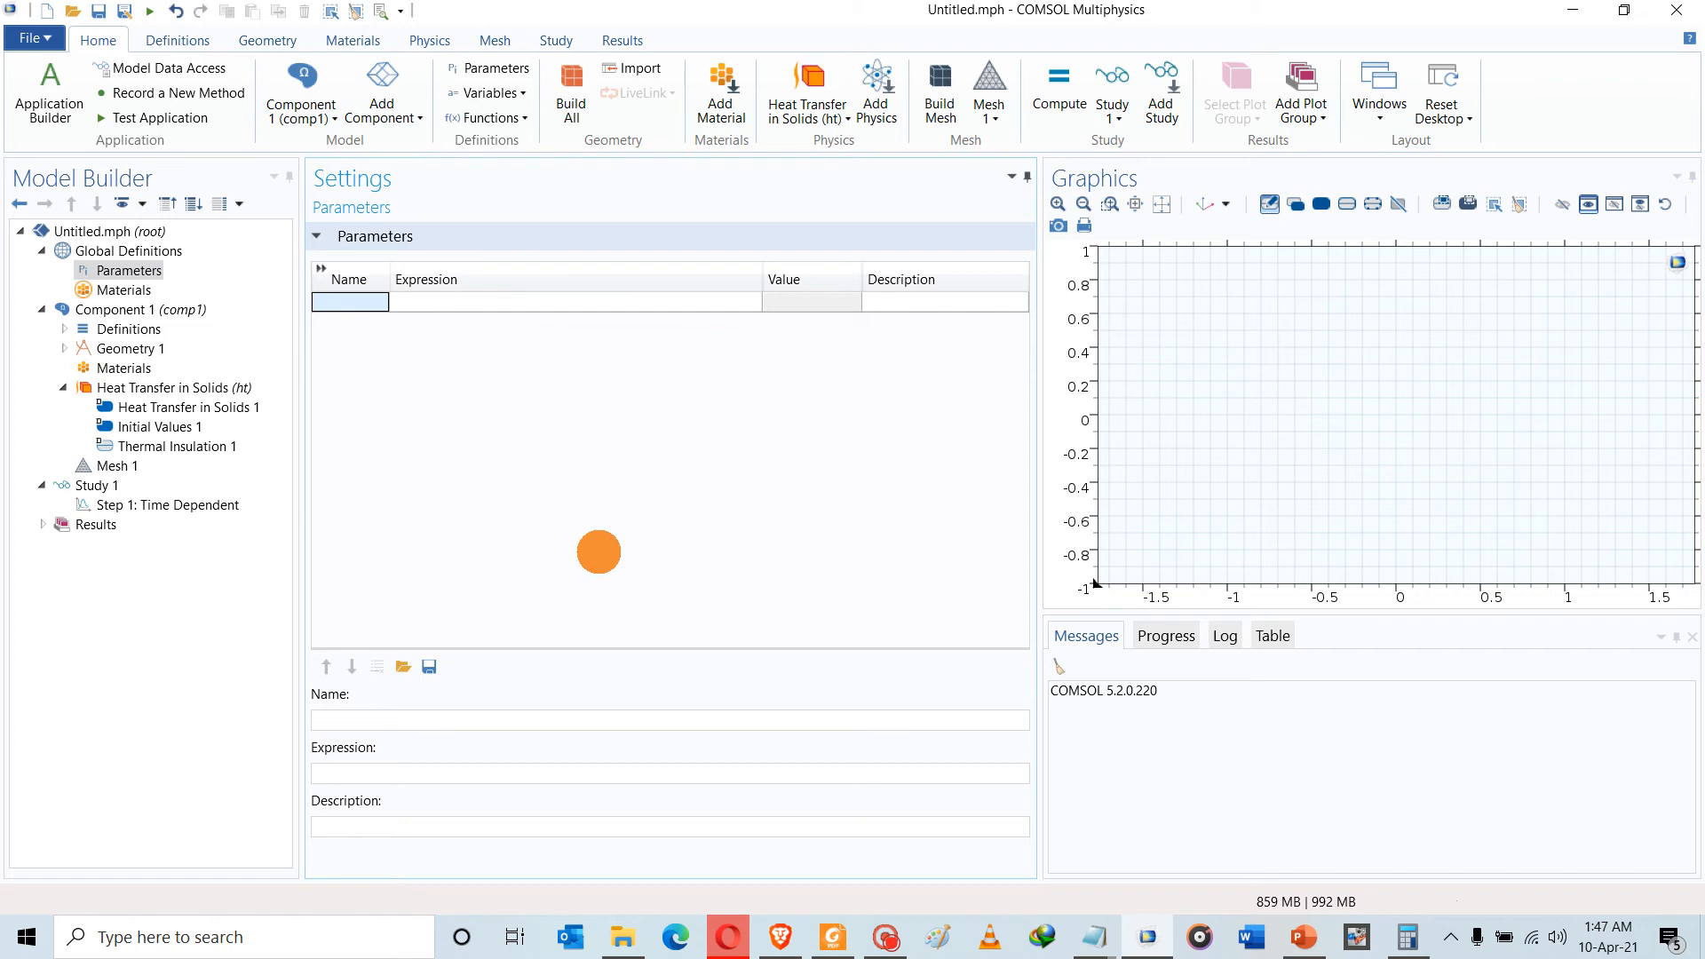
Switch to the laser machining paper in Foxit Reader and find the full table of material properties and laser machining parameters on page 8
click(844, 935)
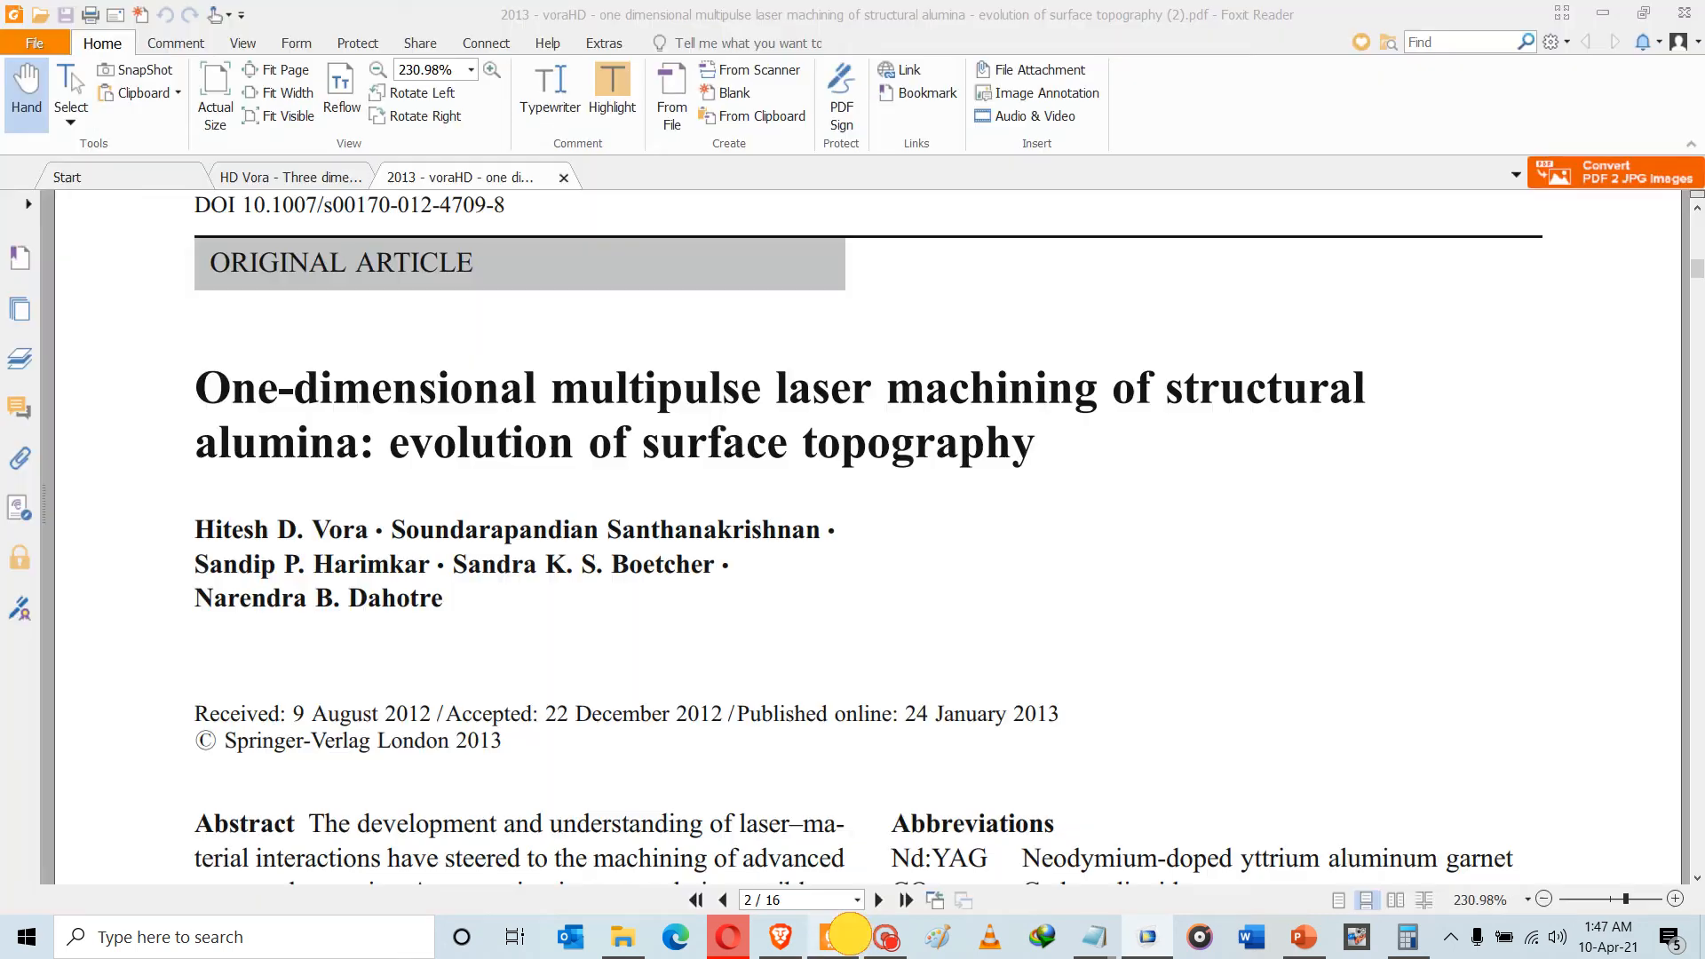
scroll(854, 415, down, 5)
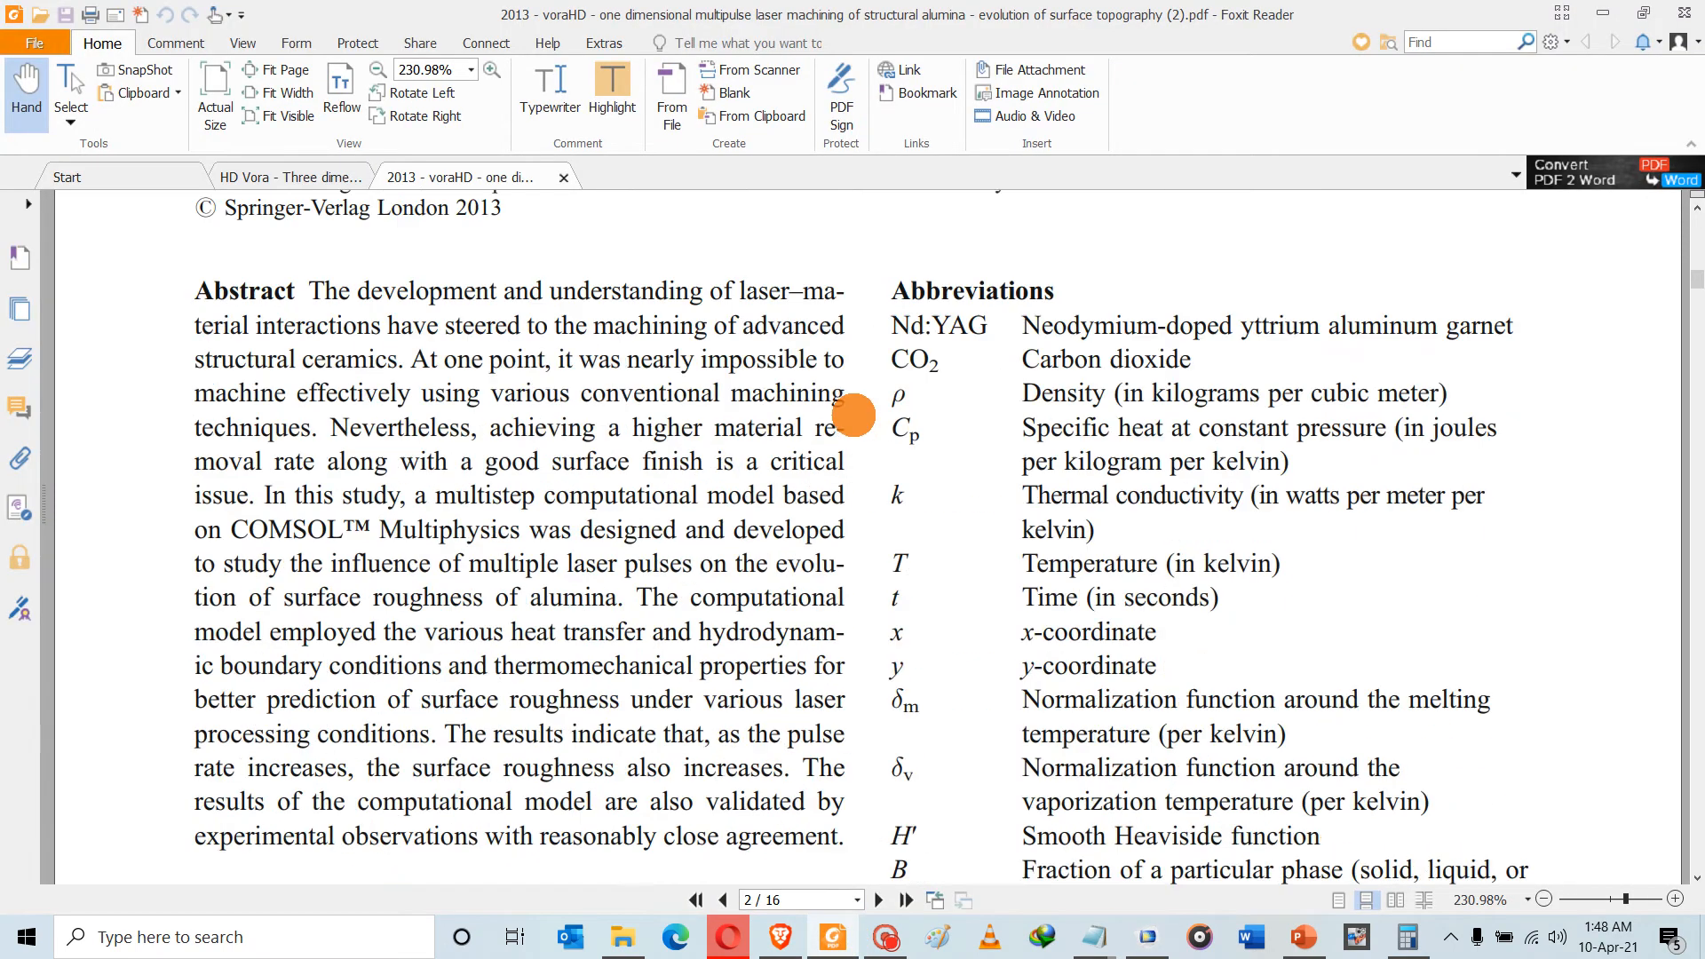
scroll(855, 415, down, 20)
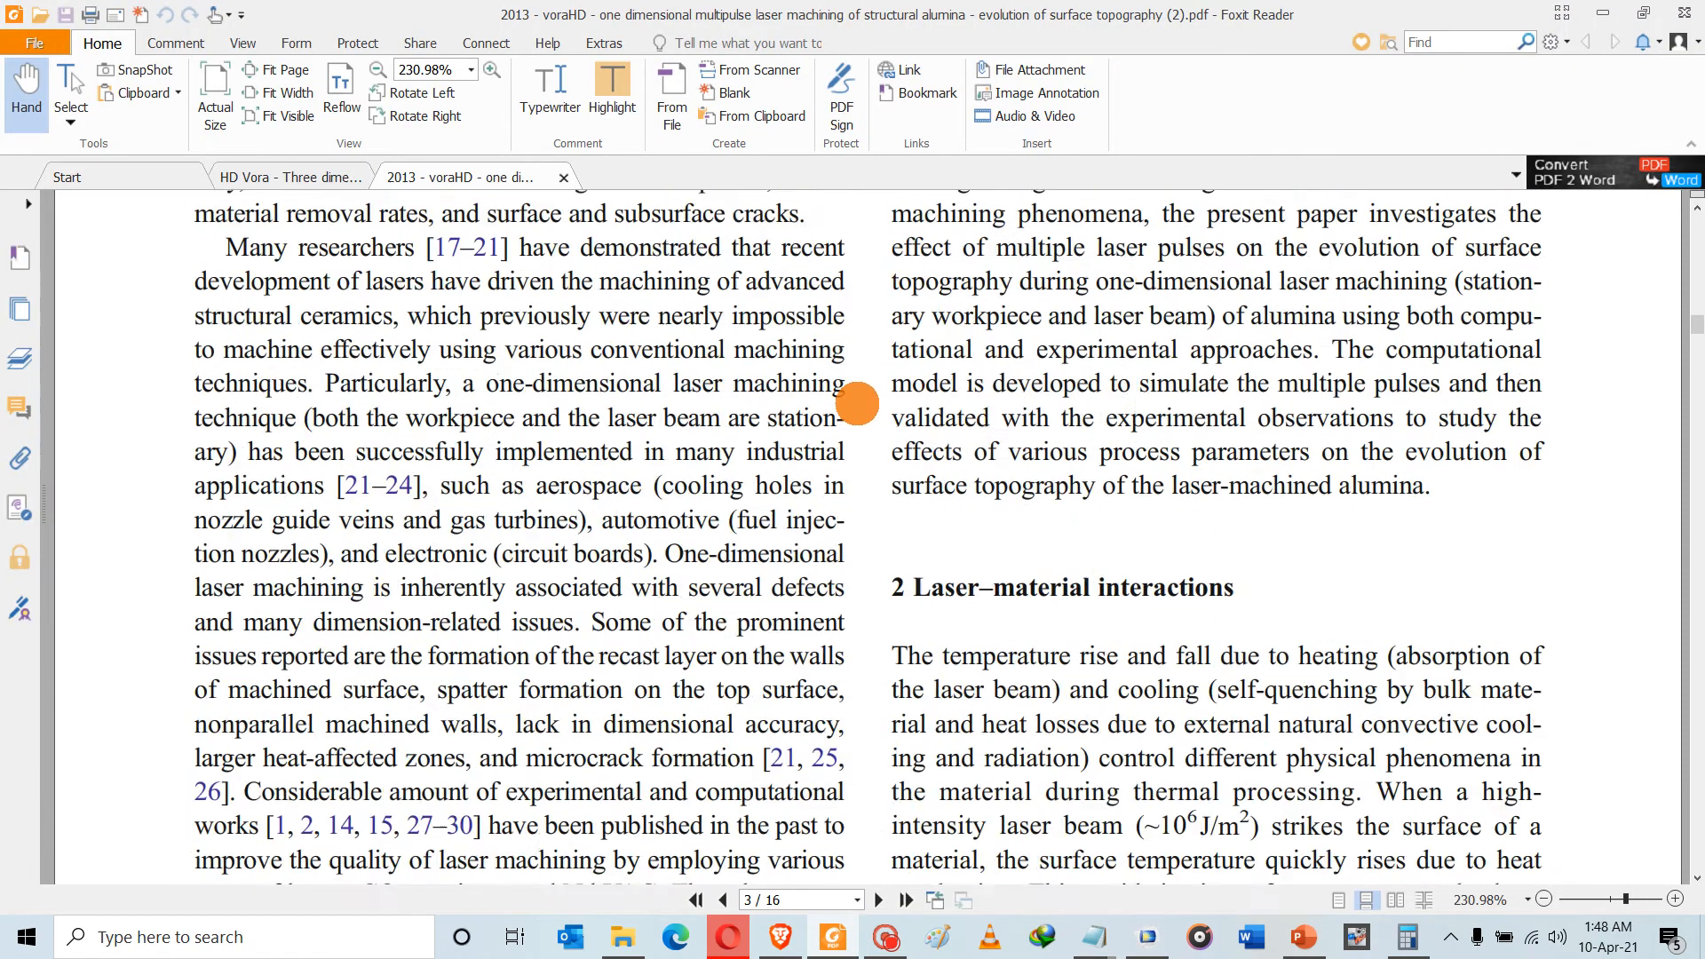
scroll(857, 404, down, 20)
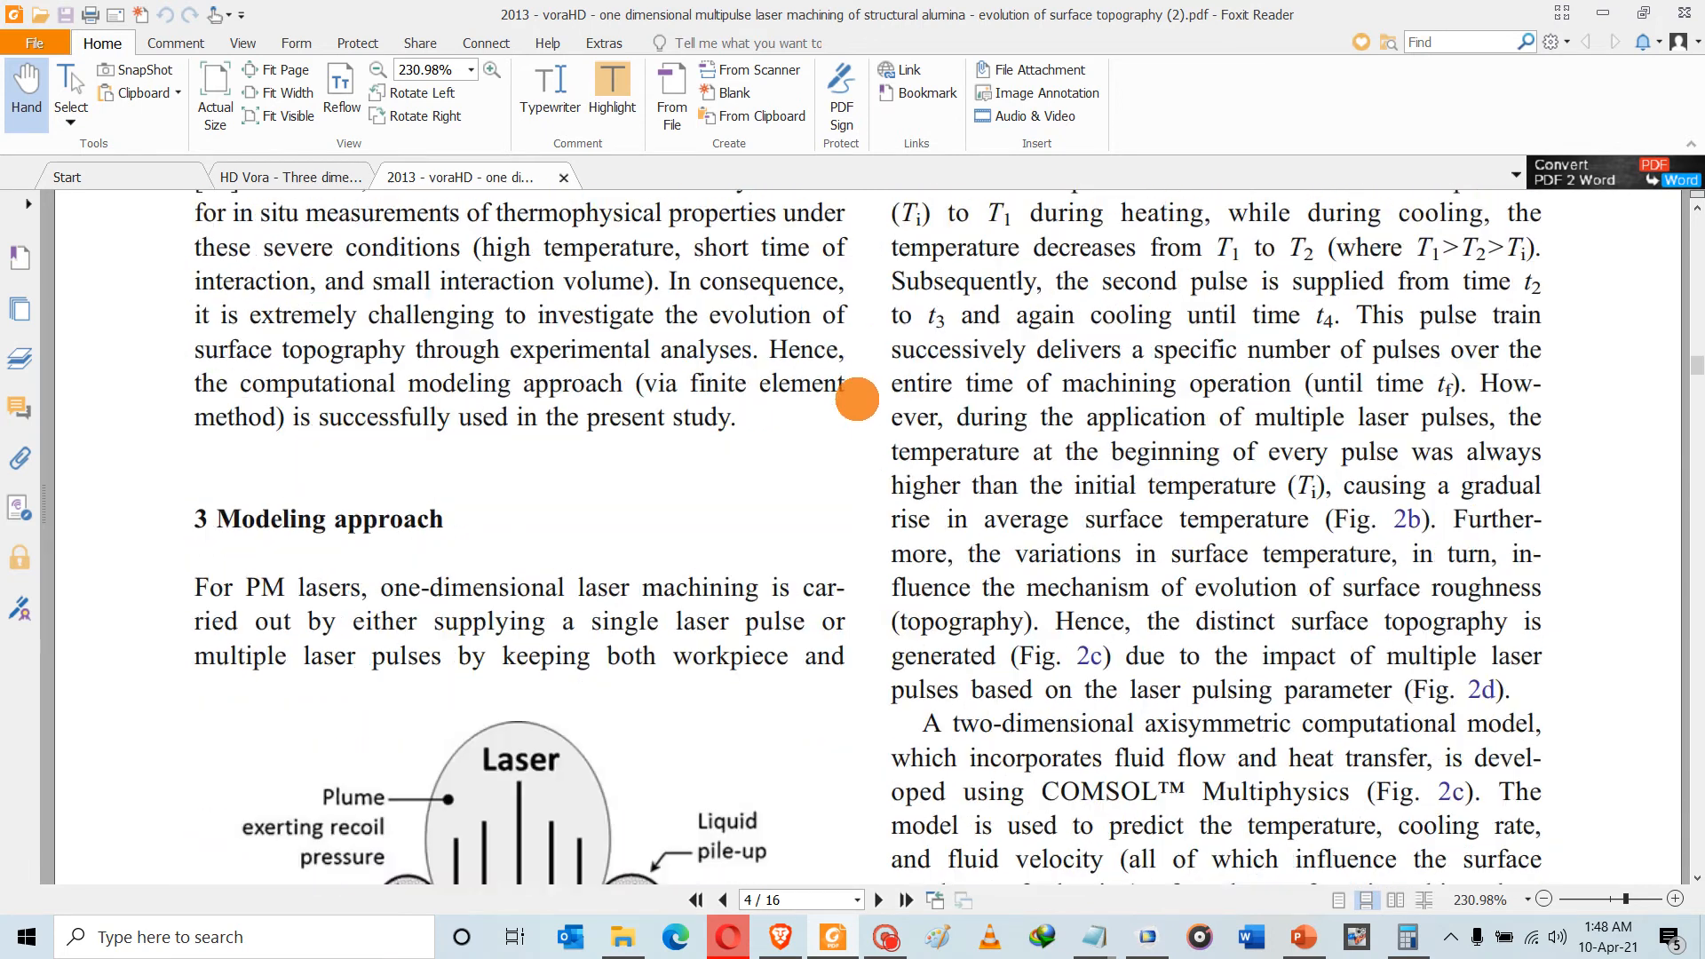
scroll(857, 400, down, 20)
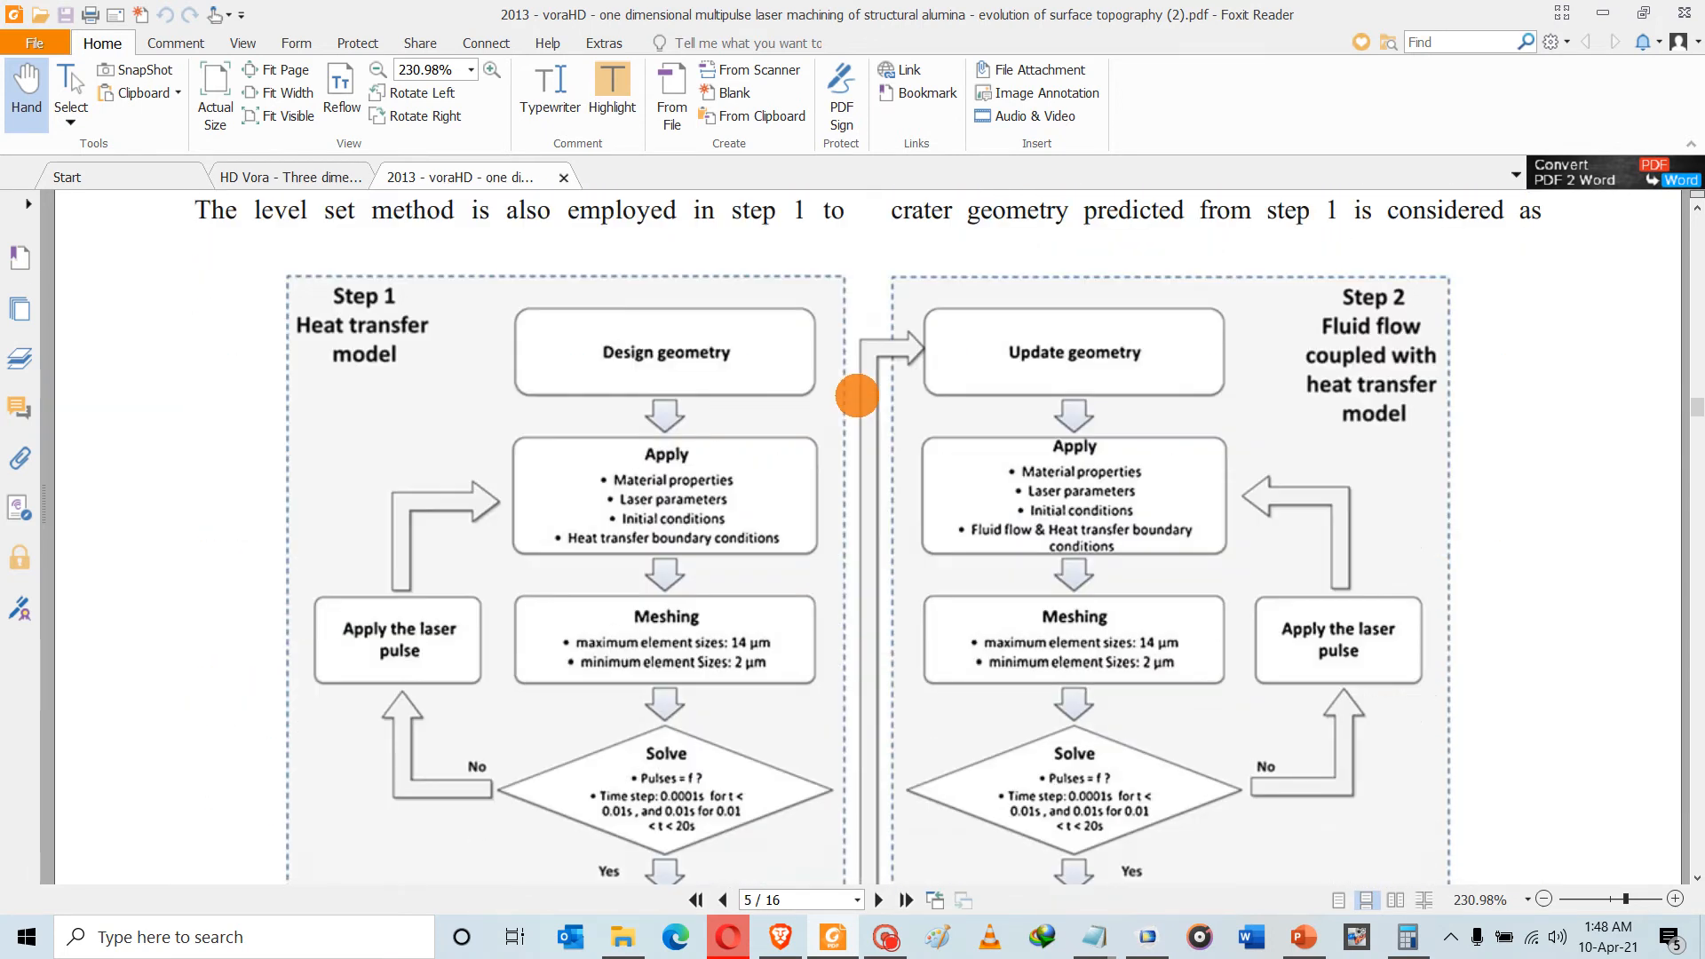
scroll(857, 395, down, 20)
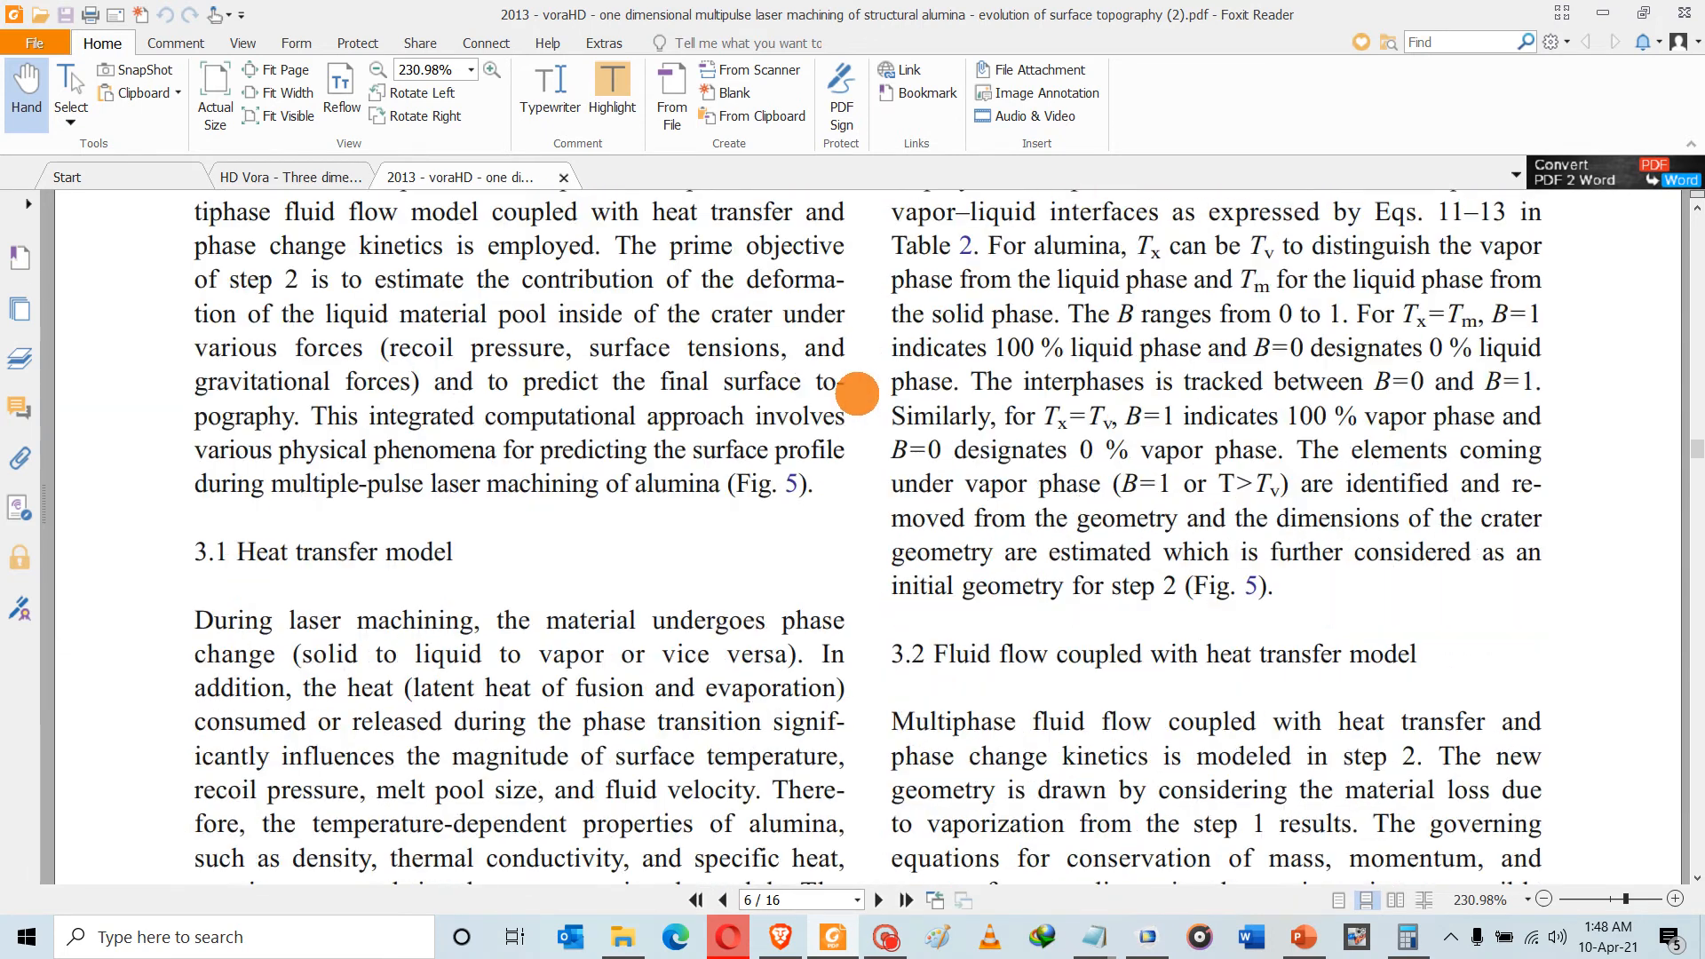
scroll(857, 395, down, 20)
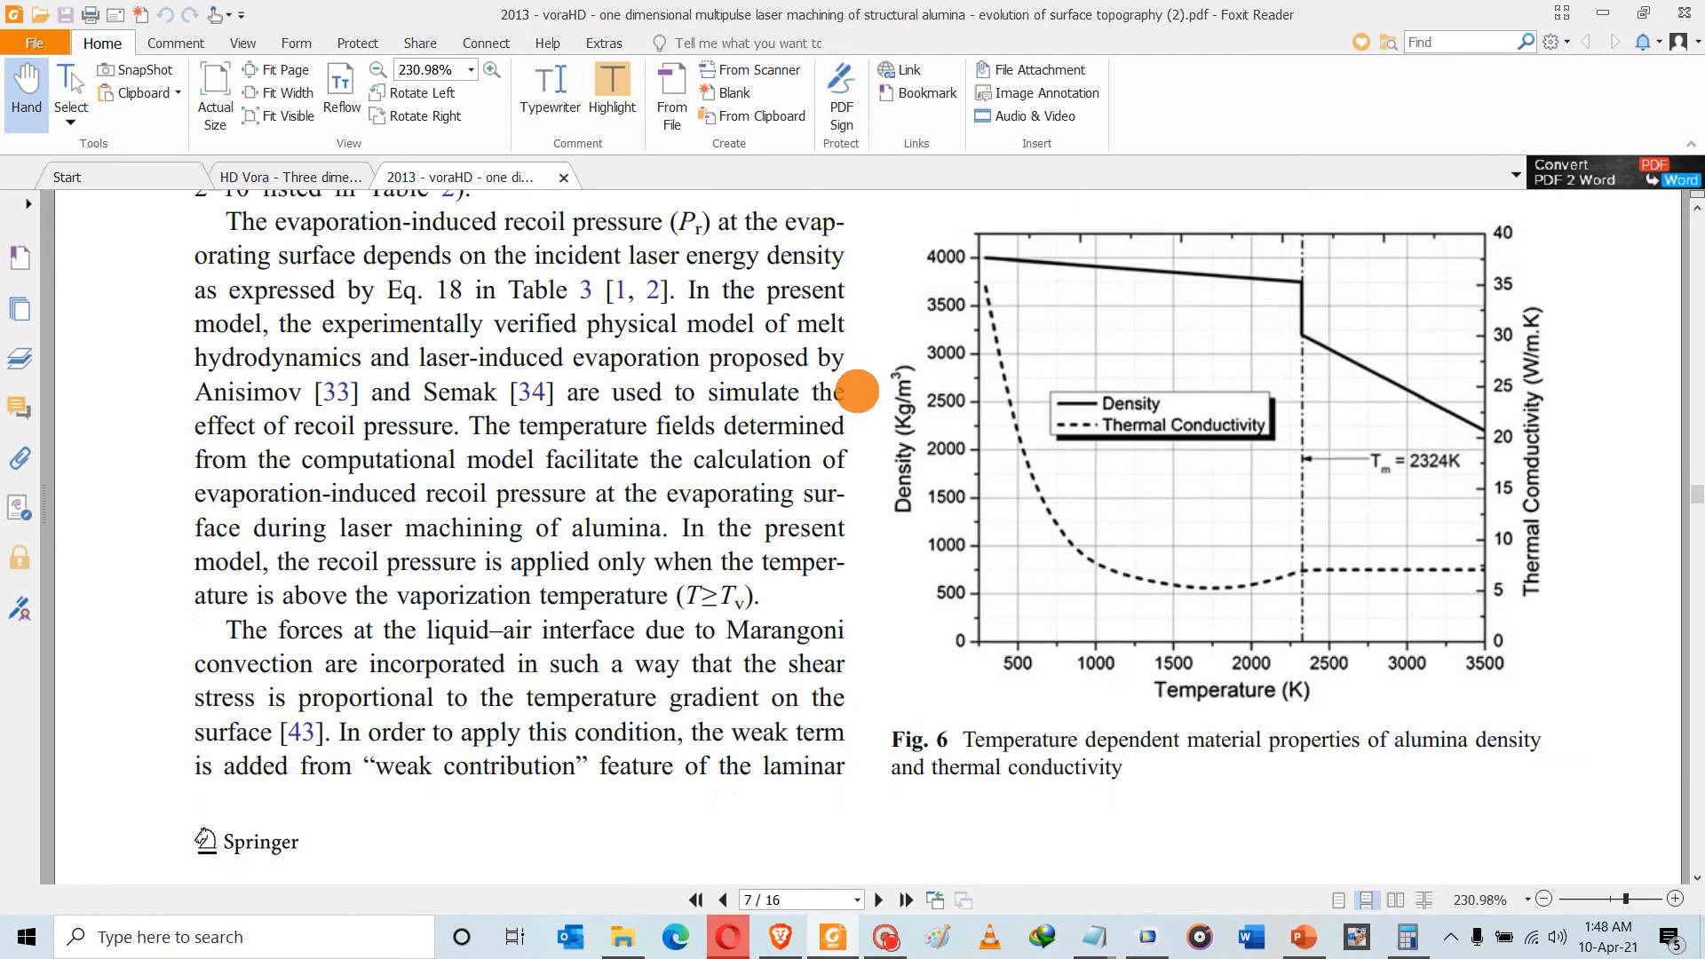
scroll(857, 391, down, 12)
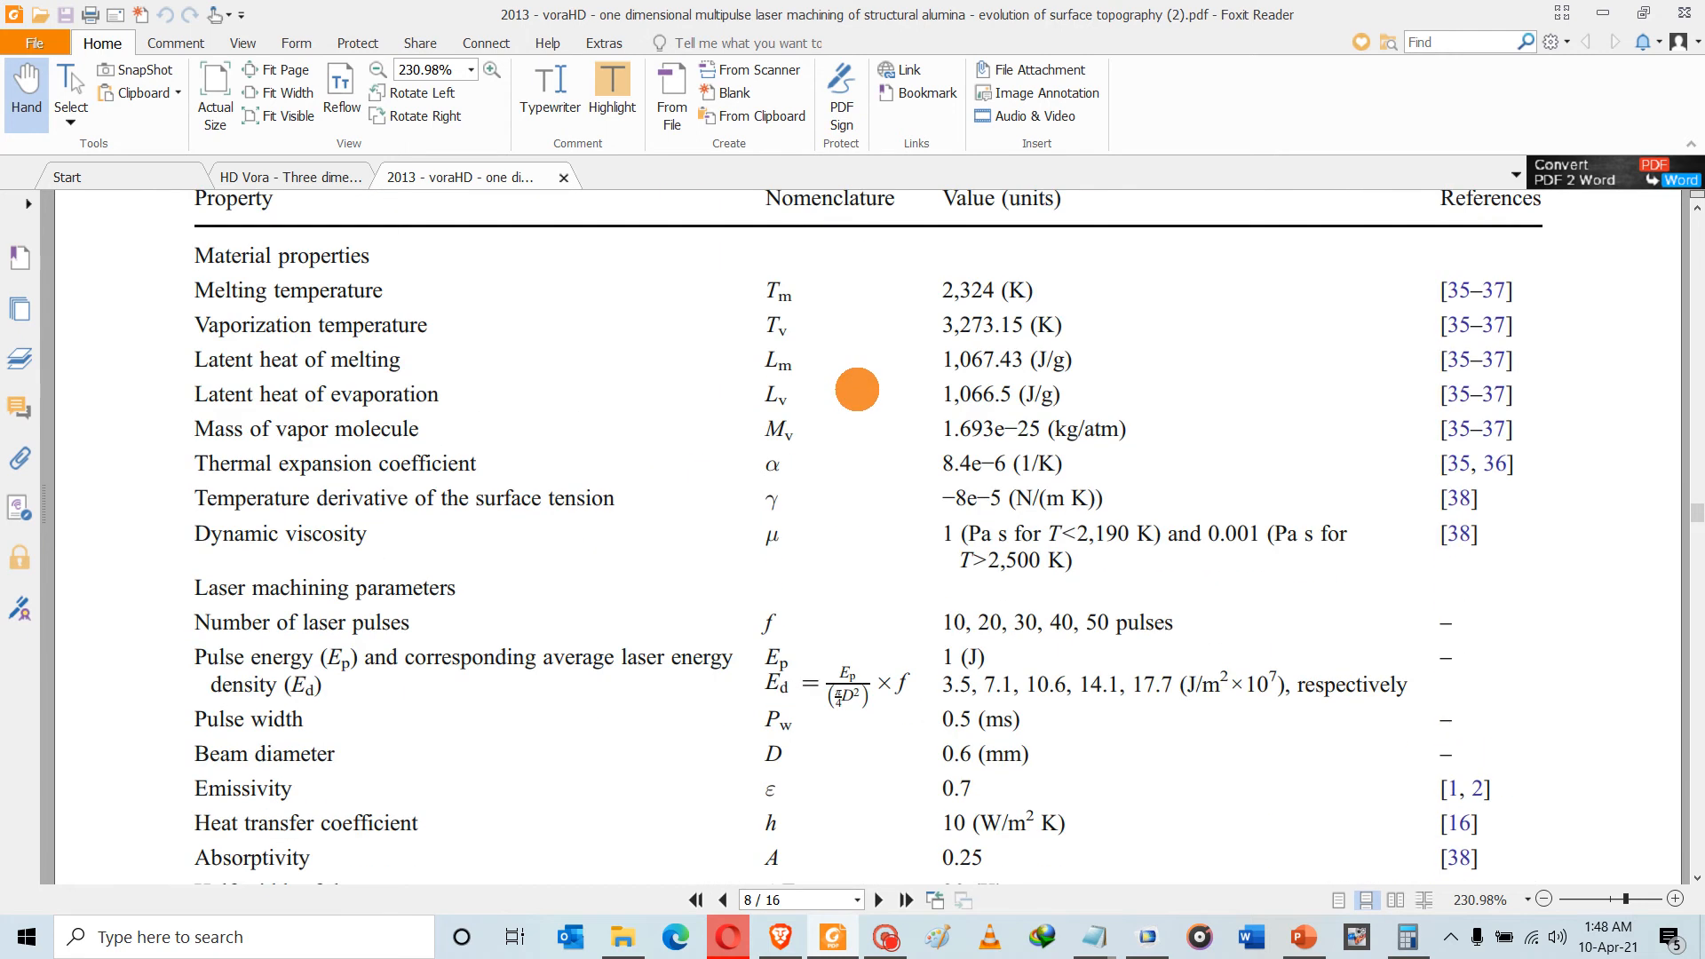
ctrl+scroll(857, 388, down, 1)
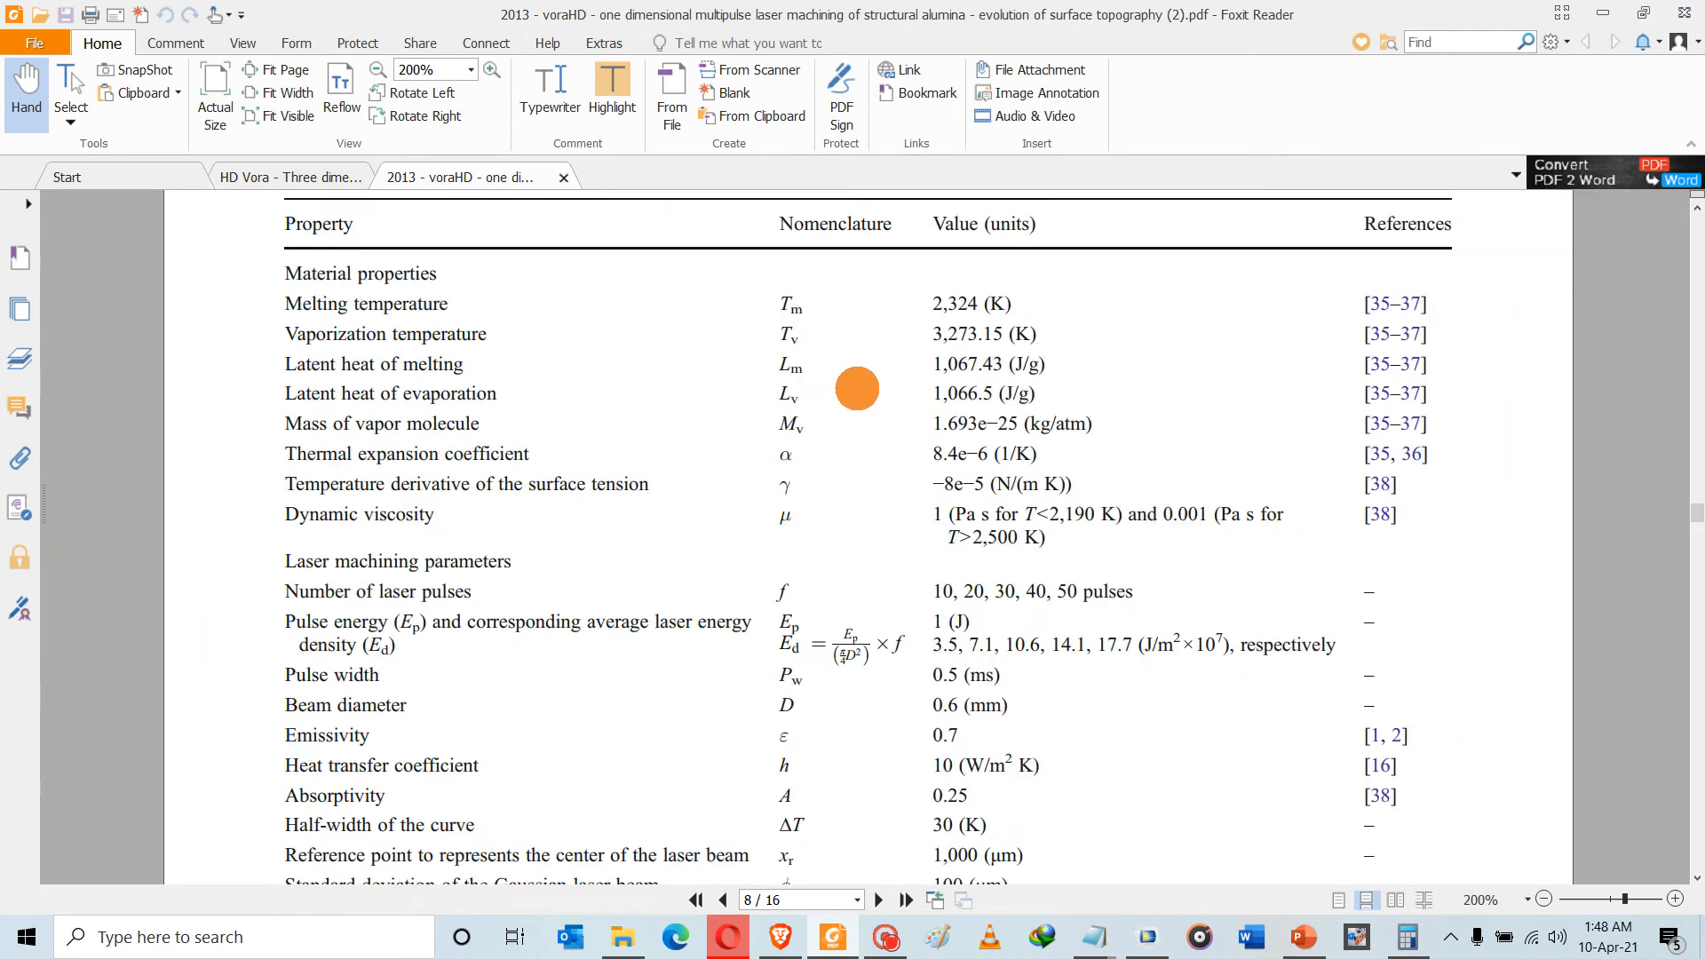
ctrl+scroll(857, 388, down, 1)
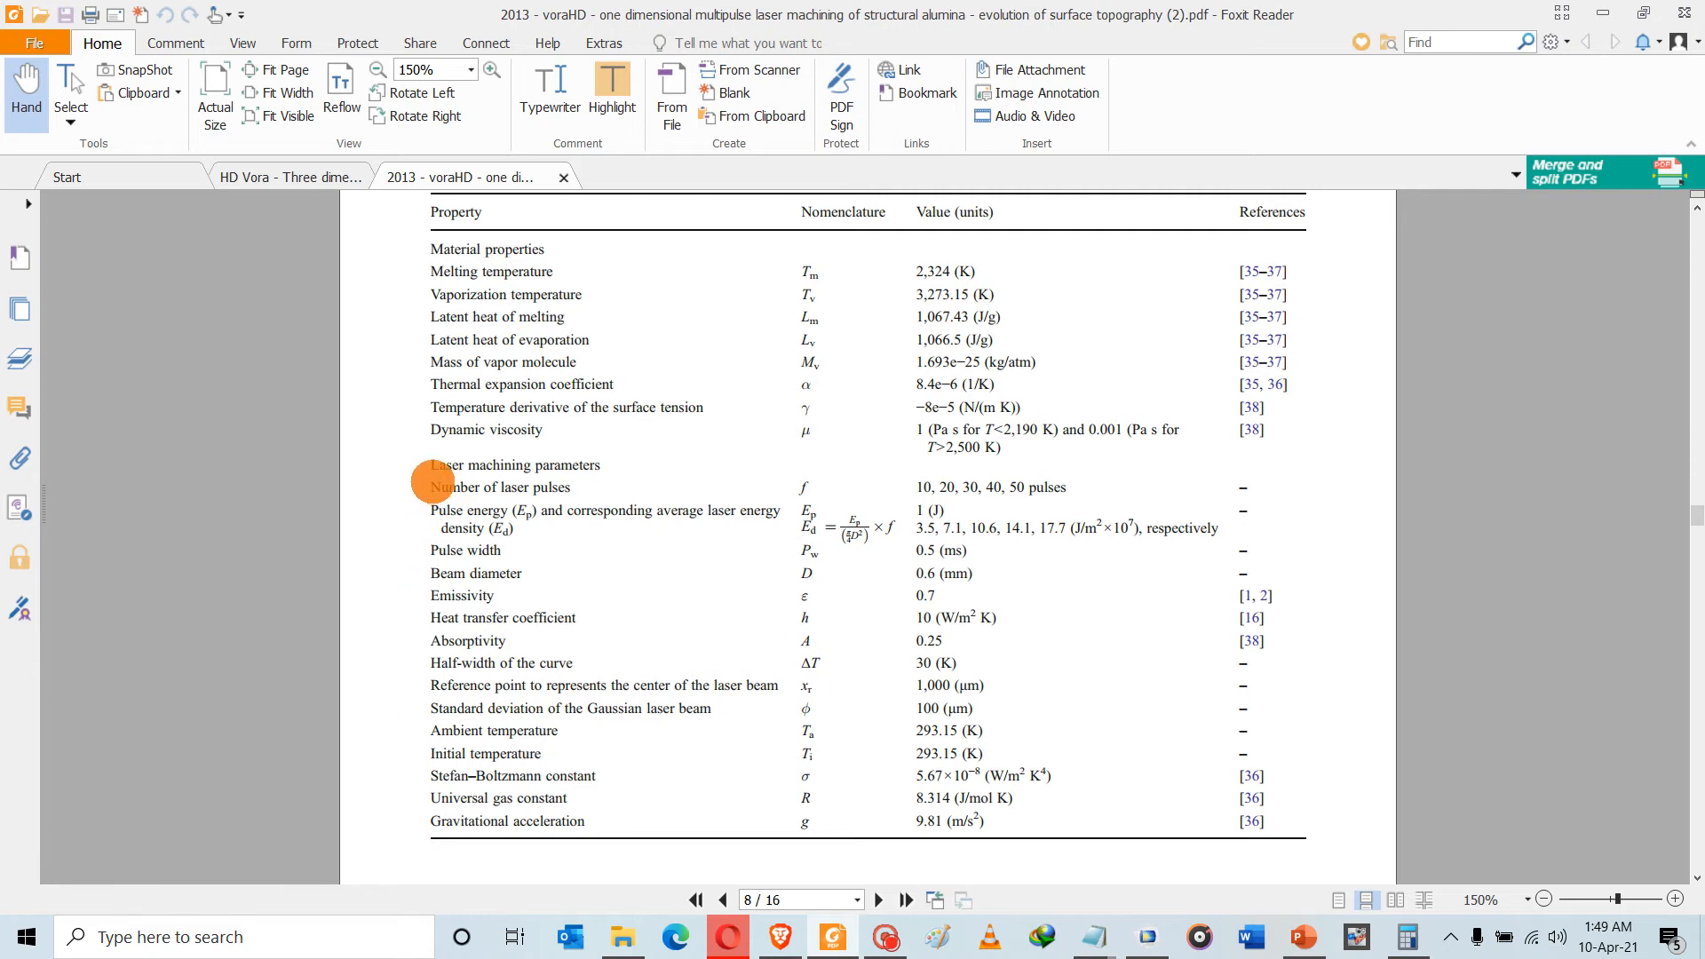
Copy "Number of laser pulses" from the paper's table into the first parameter's description in COMSOL Multiphysics
drag(429, 488, 559, 488)
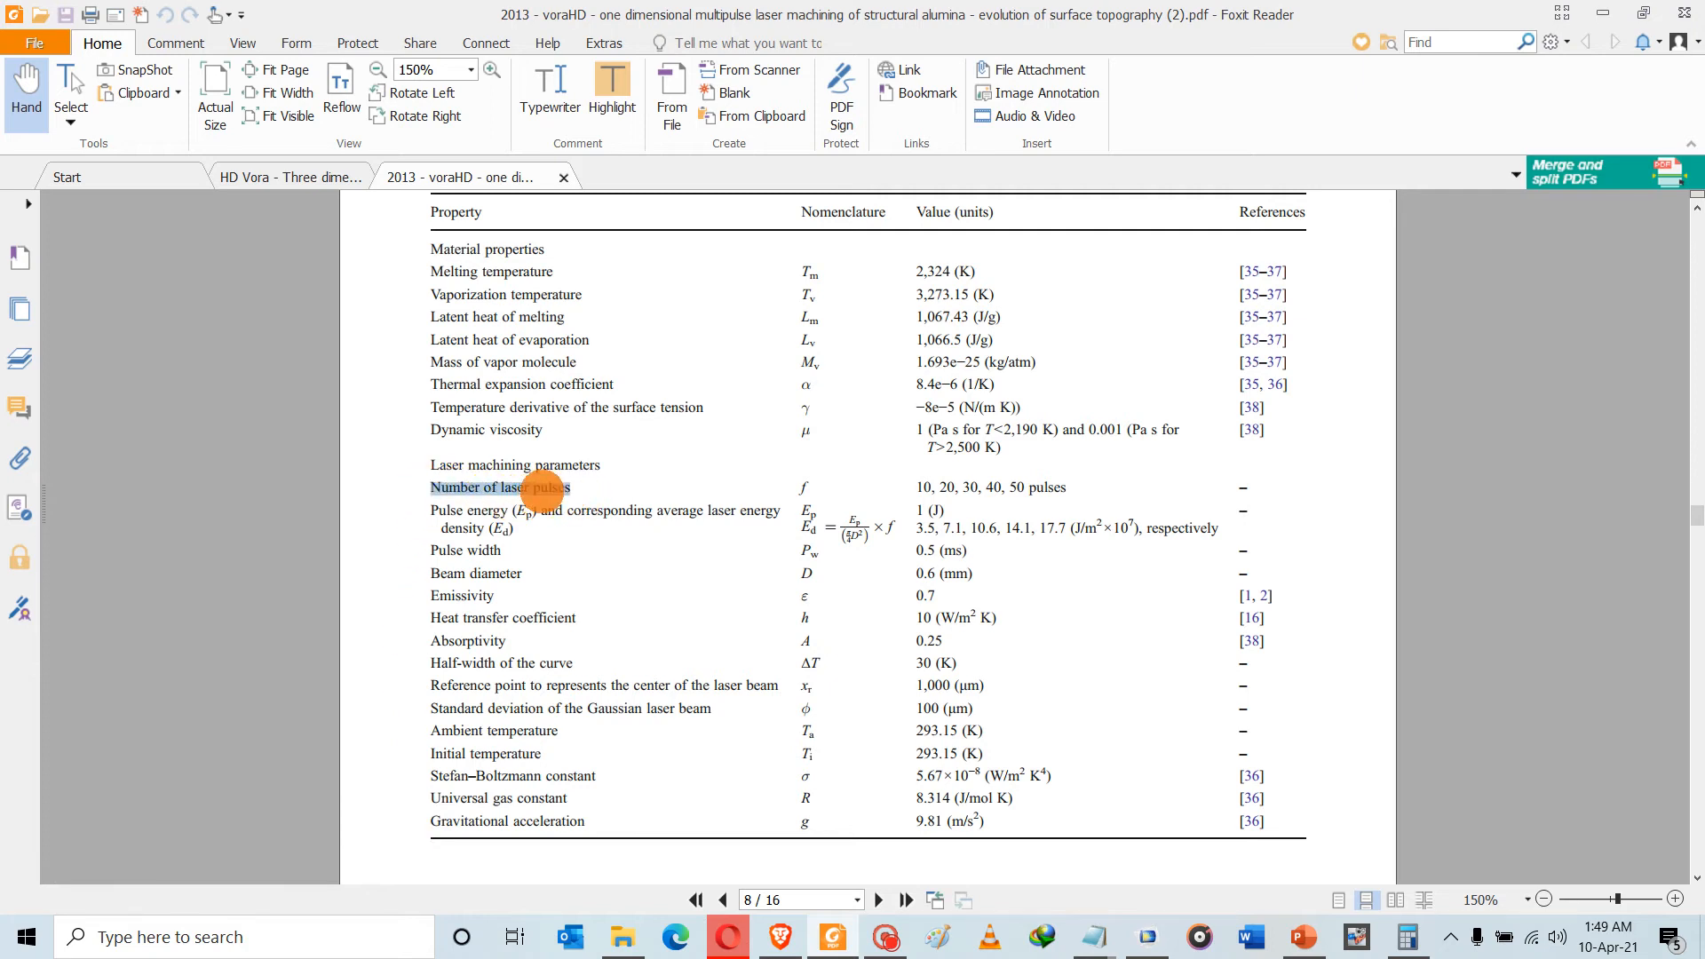
right_click(547, 487)
click(569, 497)
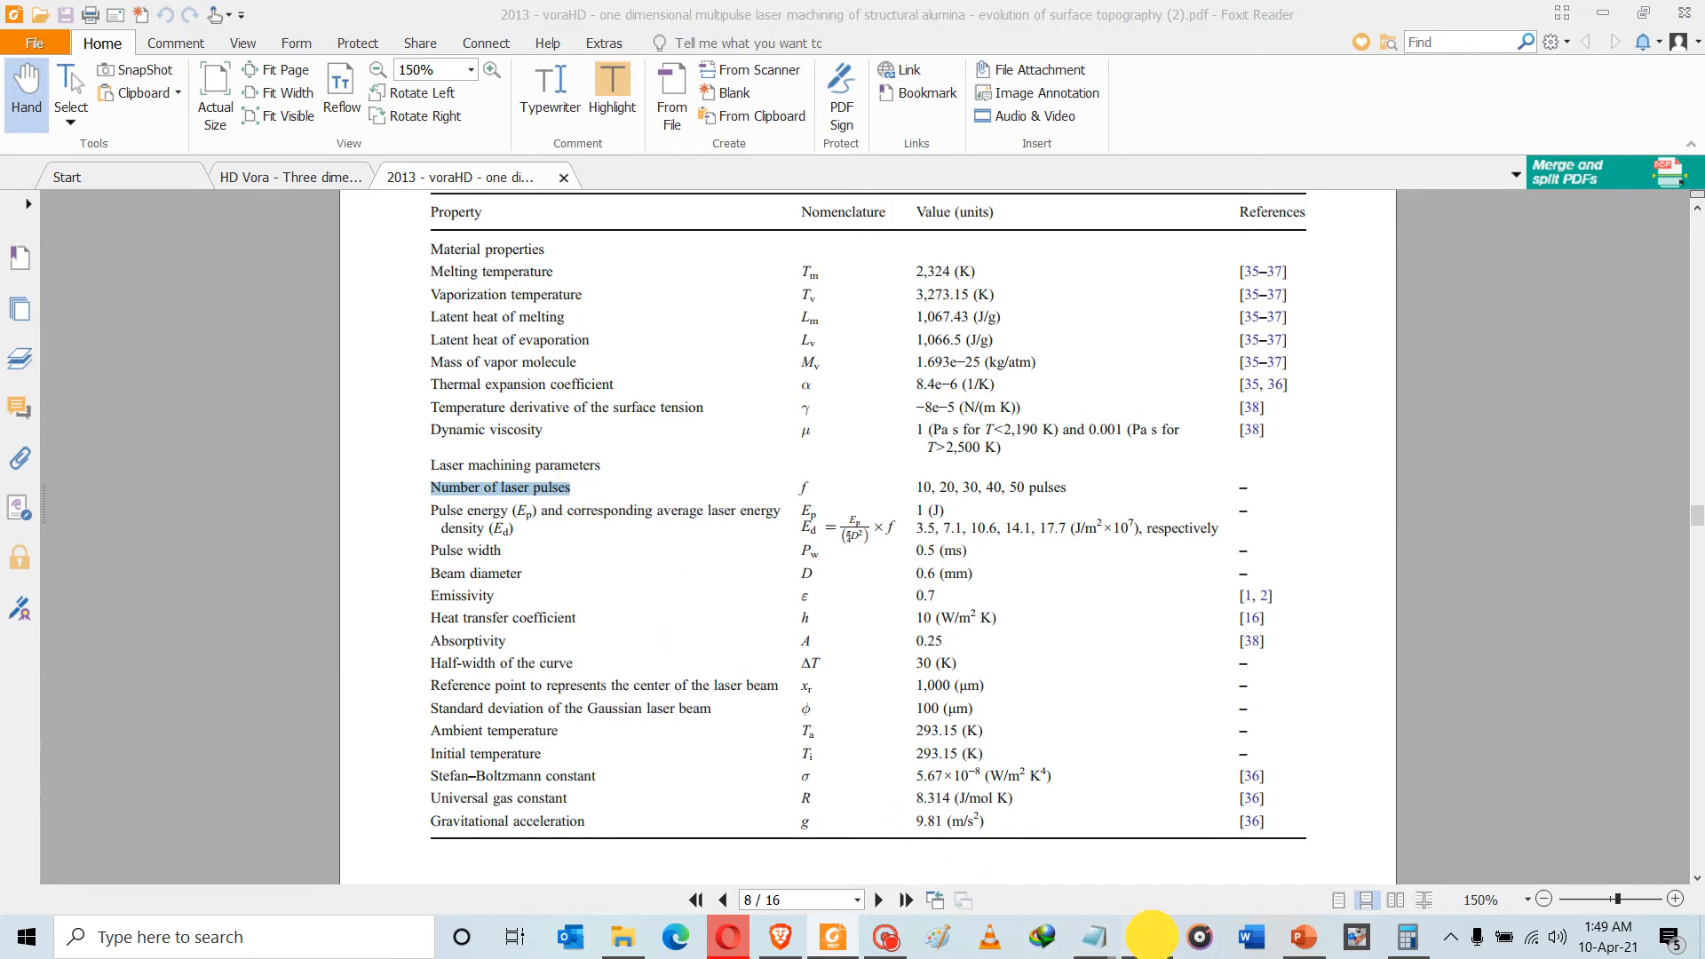
click(1147, 936)
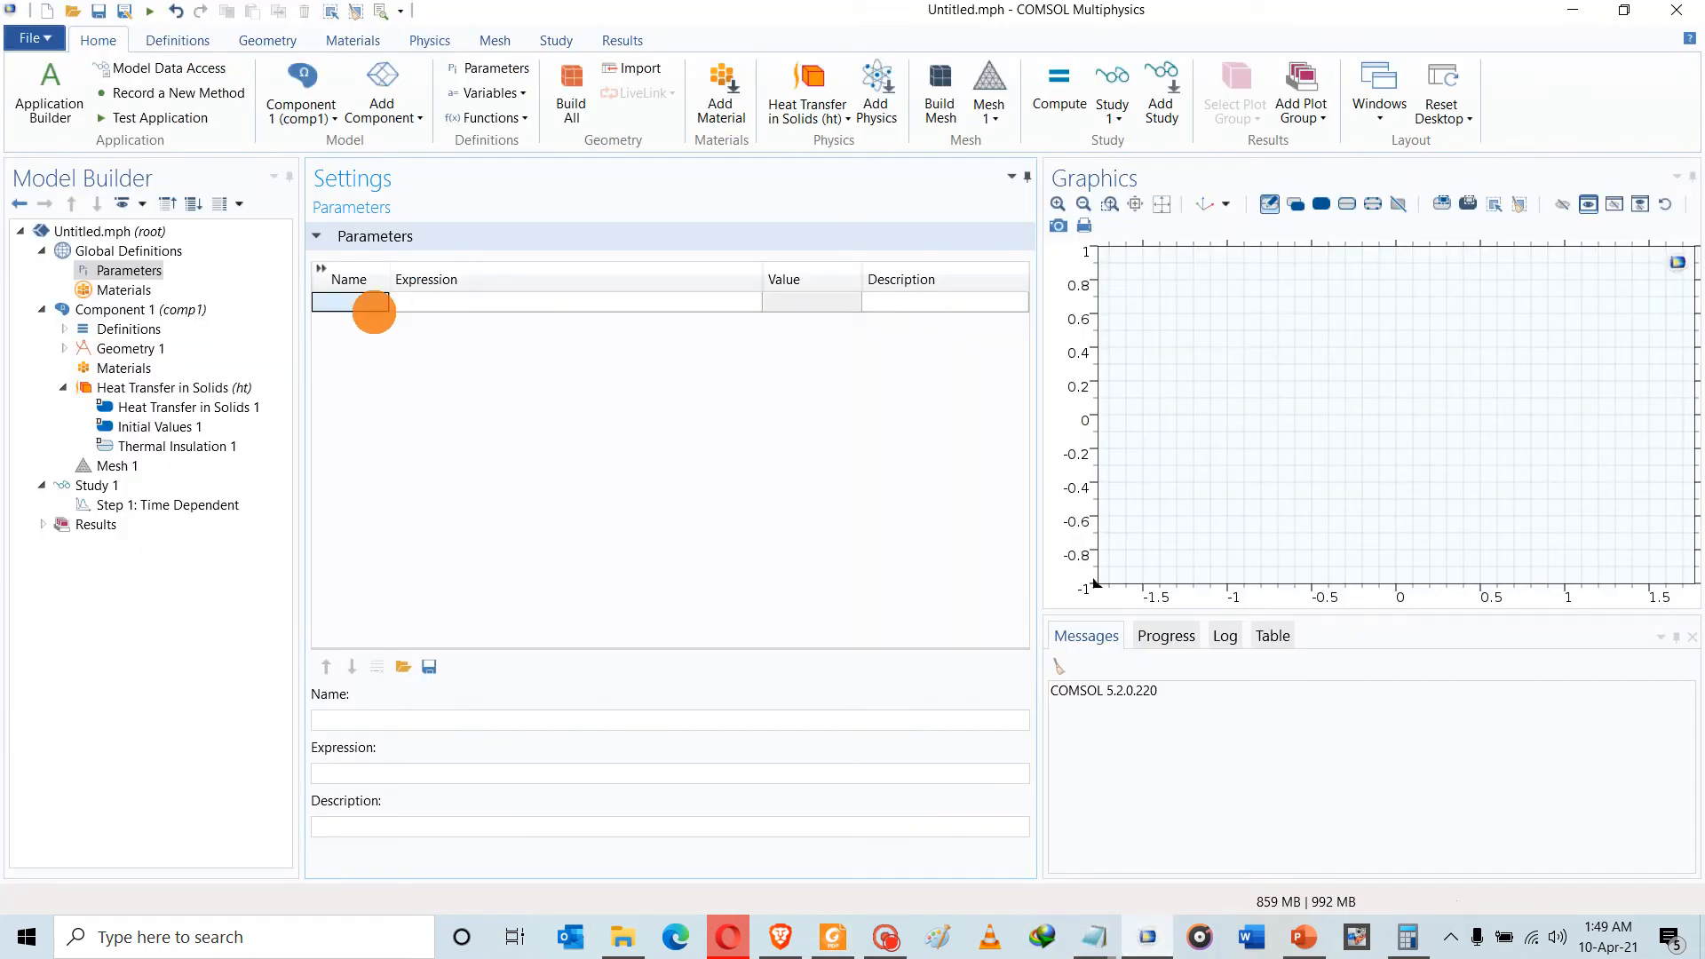
click(917, 311)
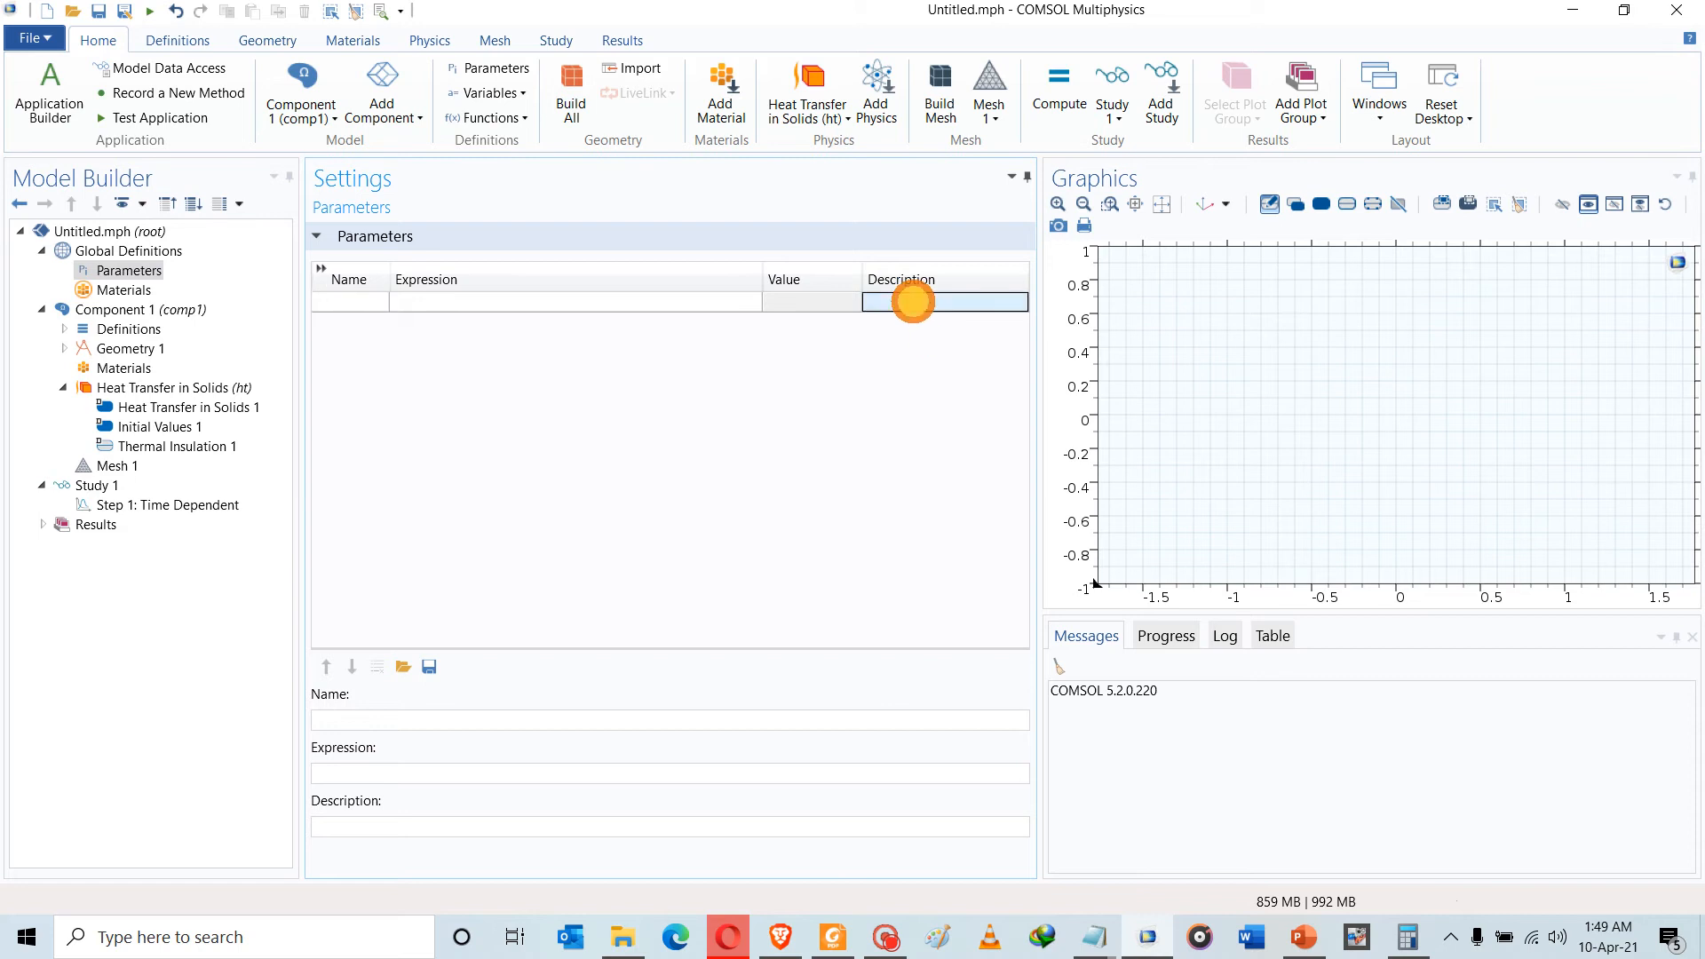
click(916, 312)
key(ctrl+v)
click(918, 343)
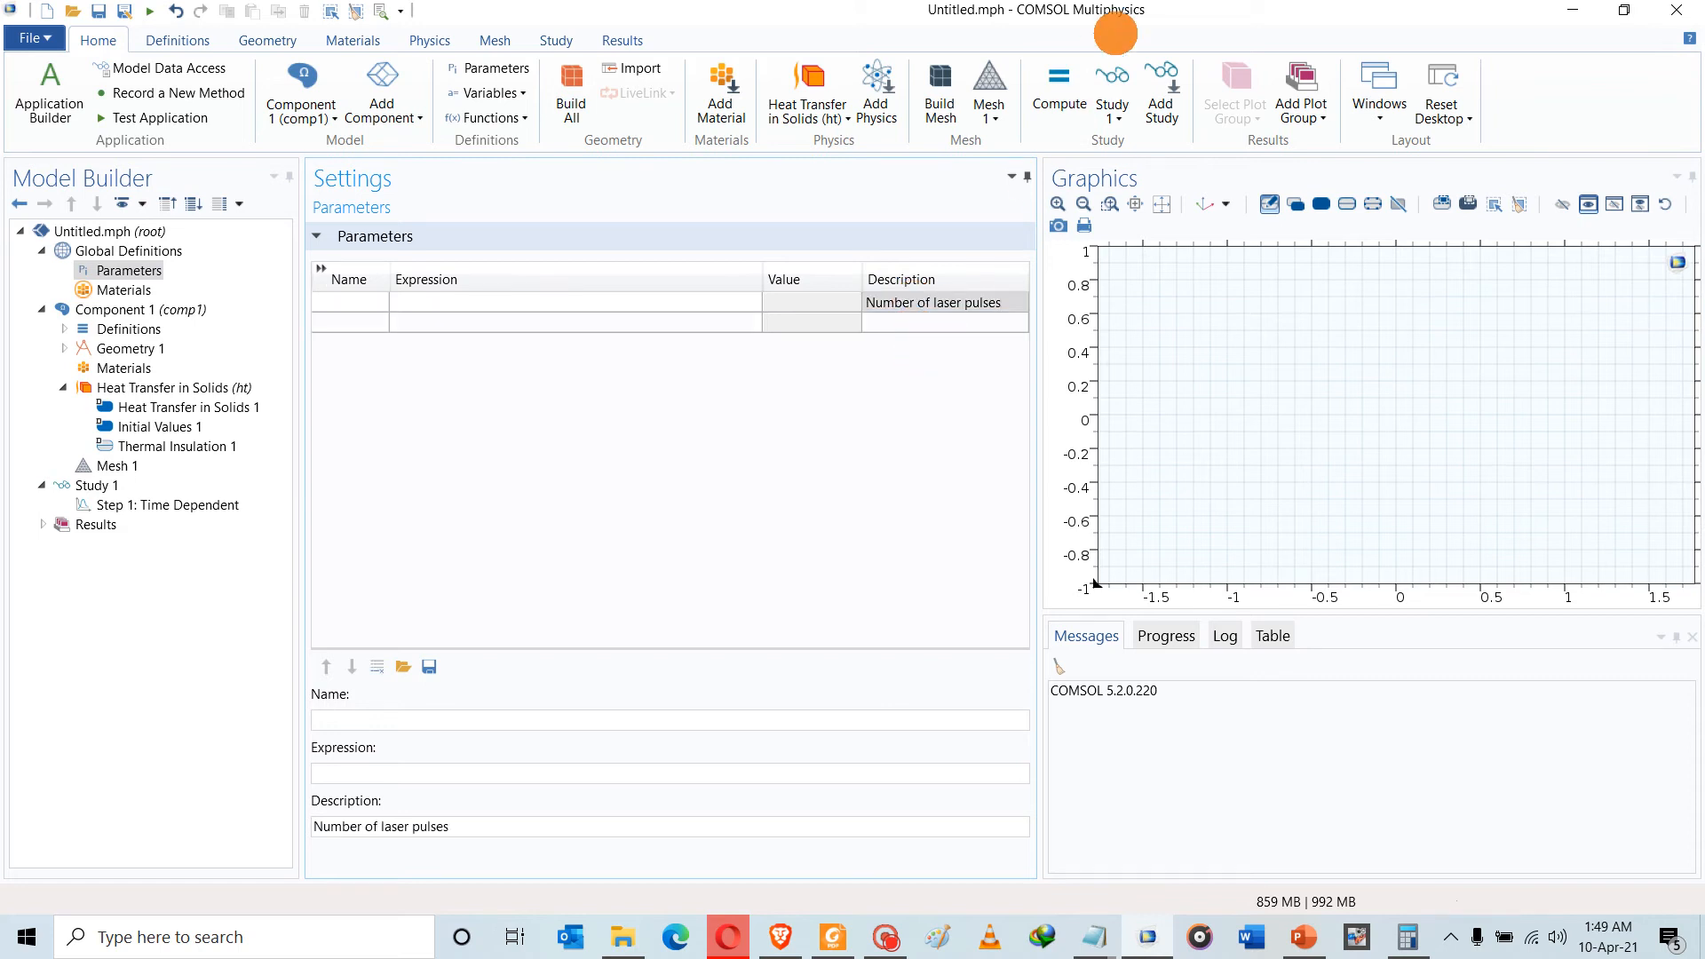
Shrink the COMSOL window to about half the screen width and widen its Settings area until the parameter descriptions fit
double_click(1122, 17)
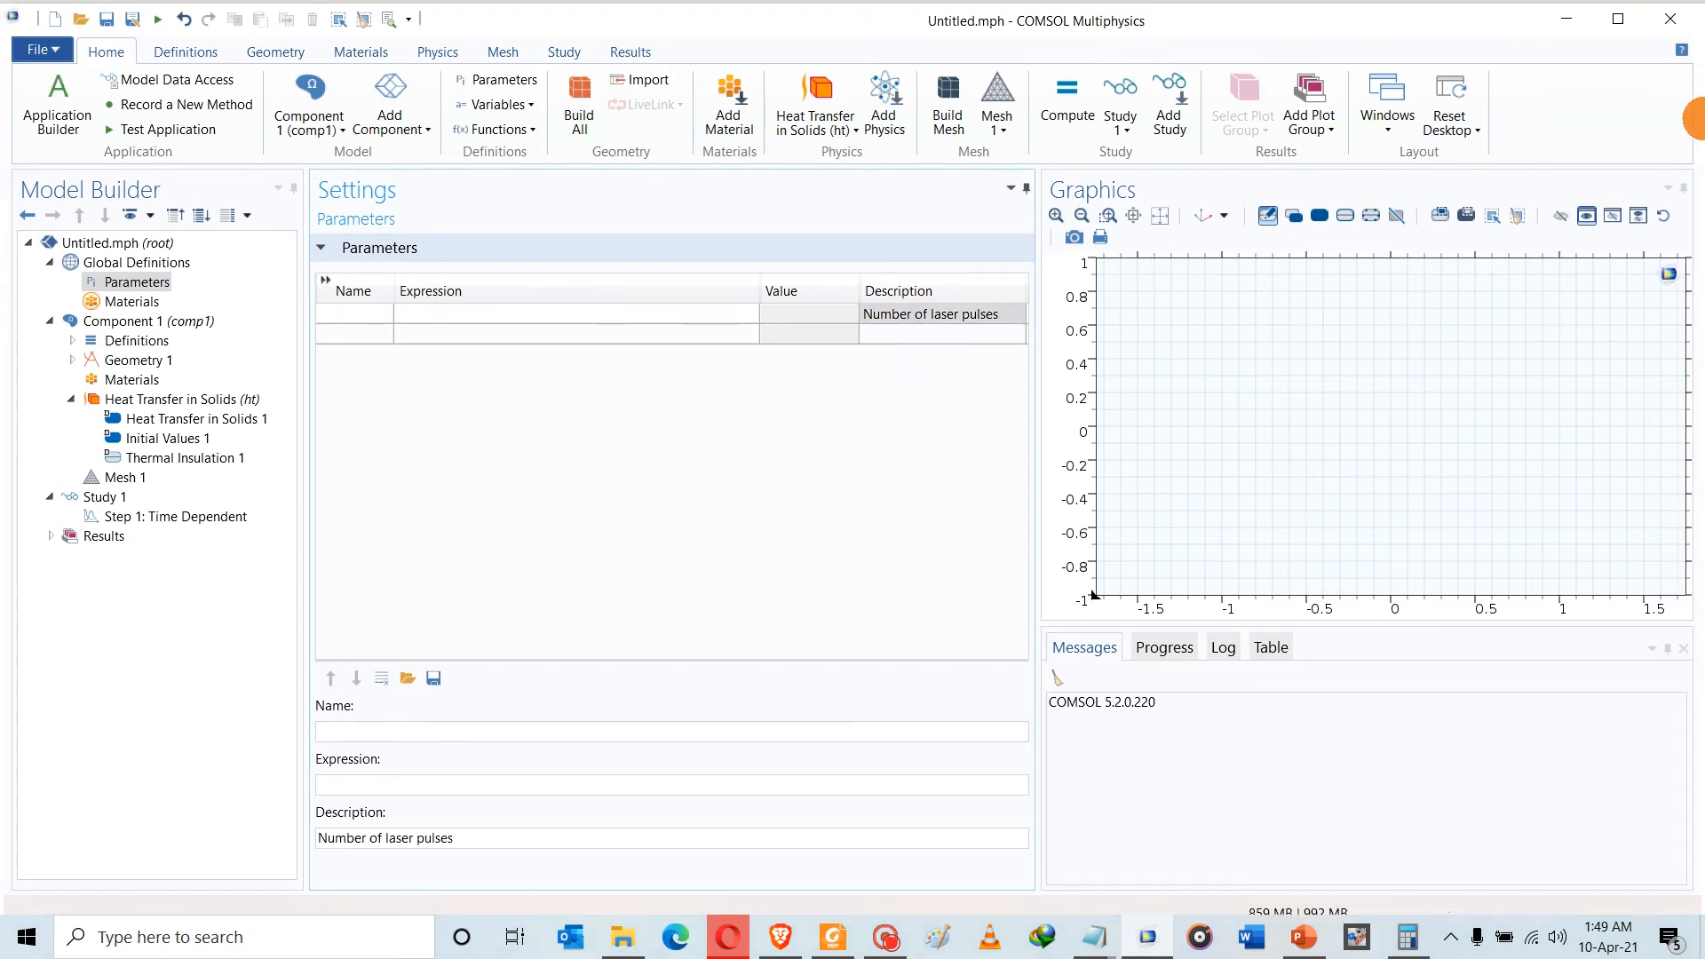
drag(1702, 118, 908, 160)
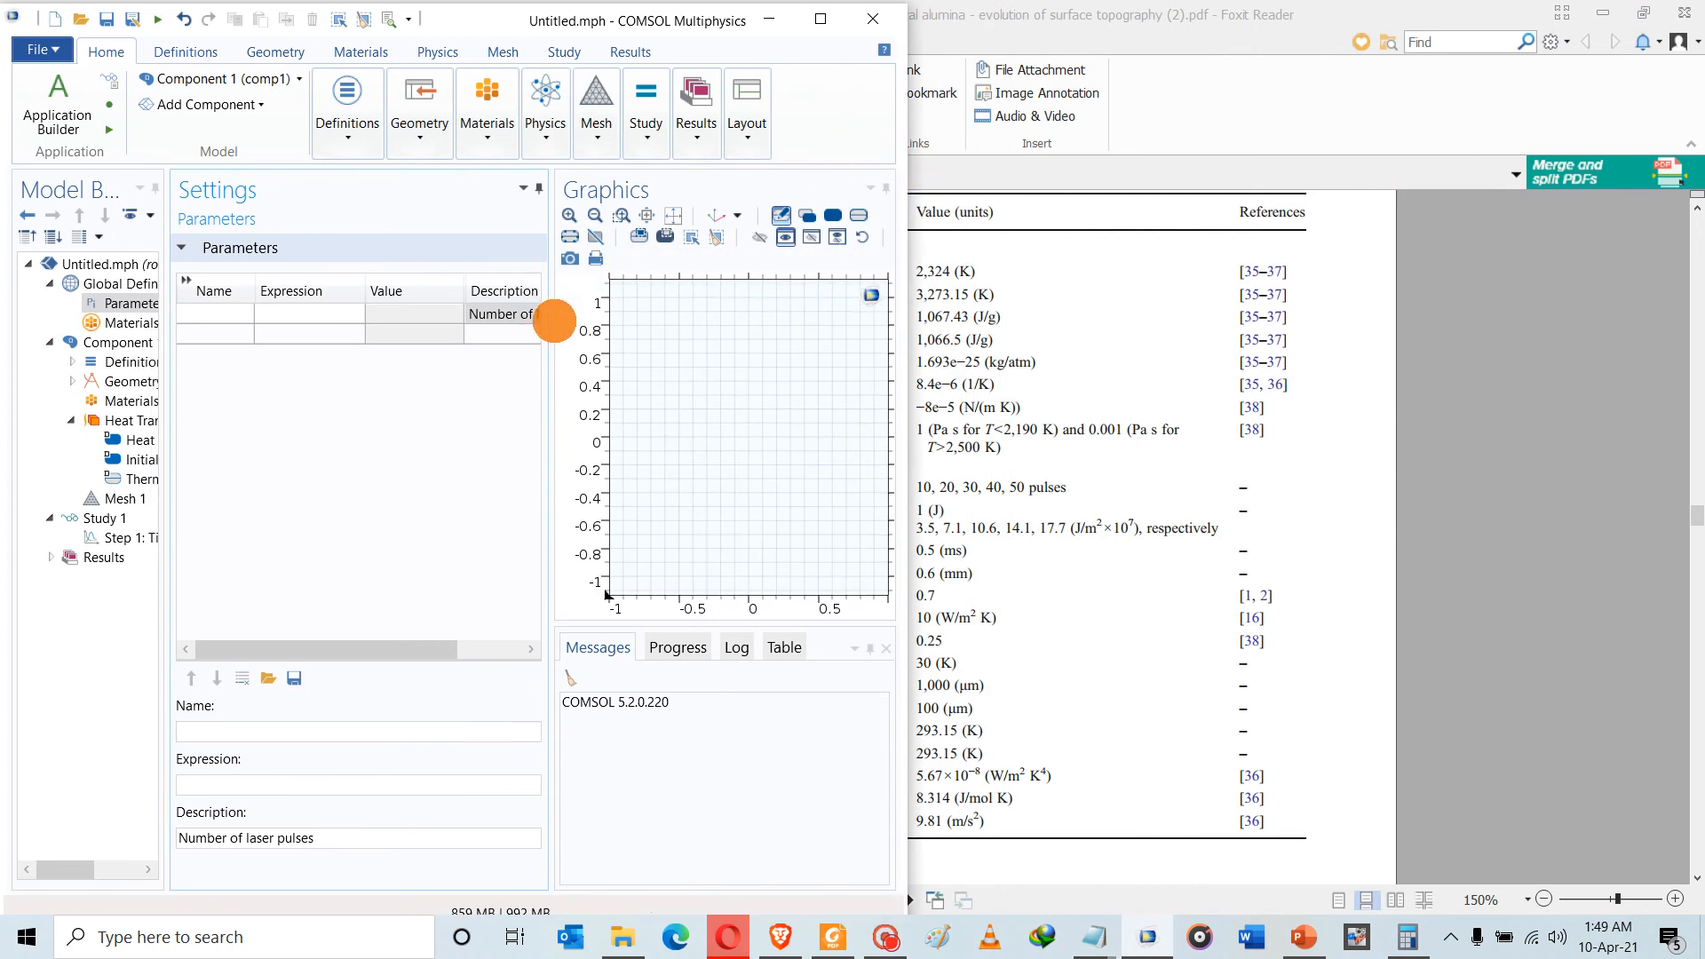
drag(552, 320, 837, 357)
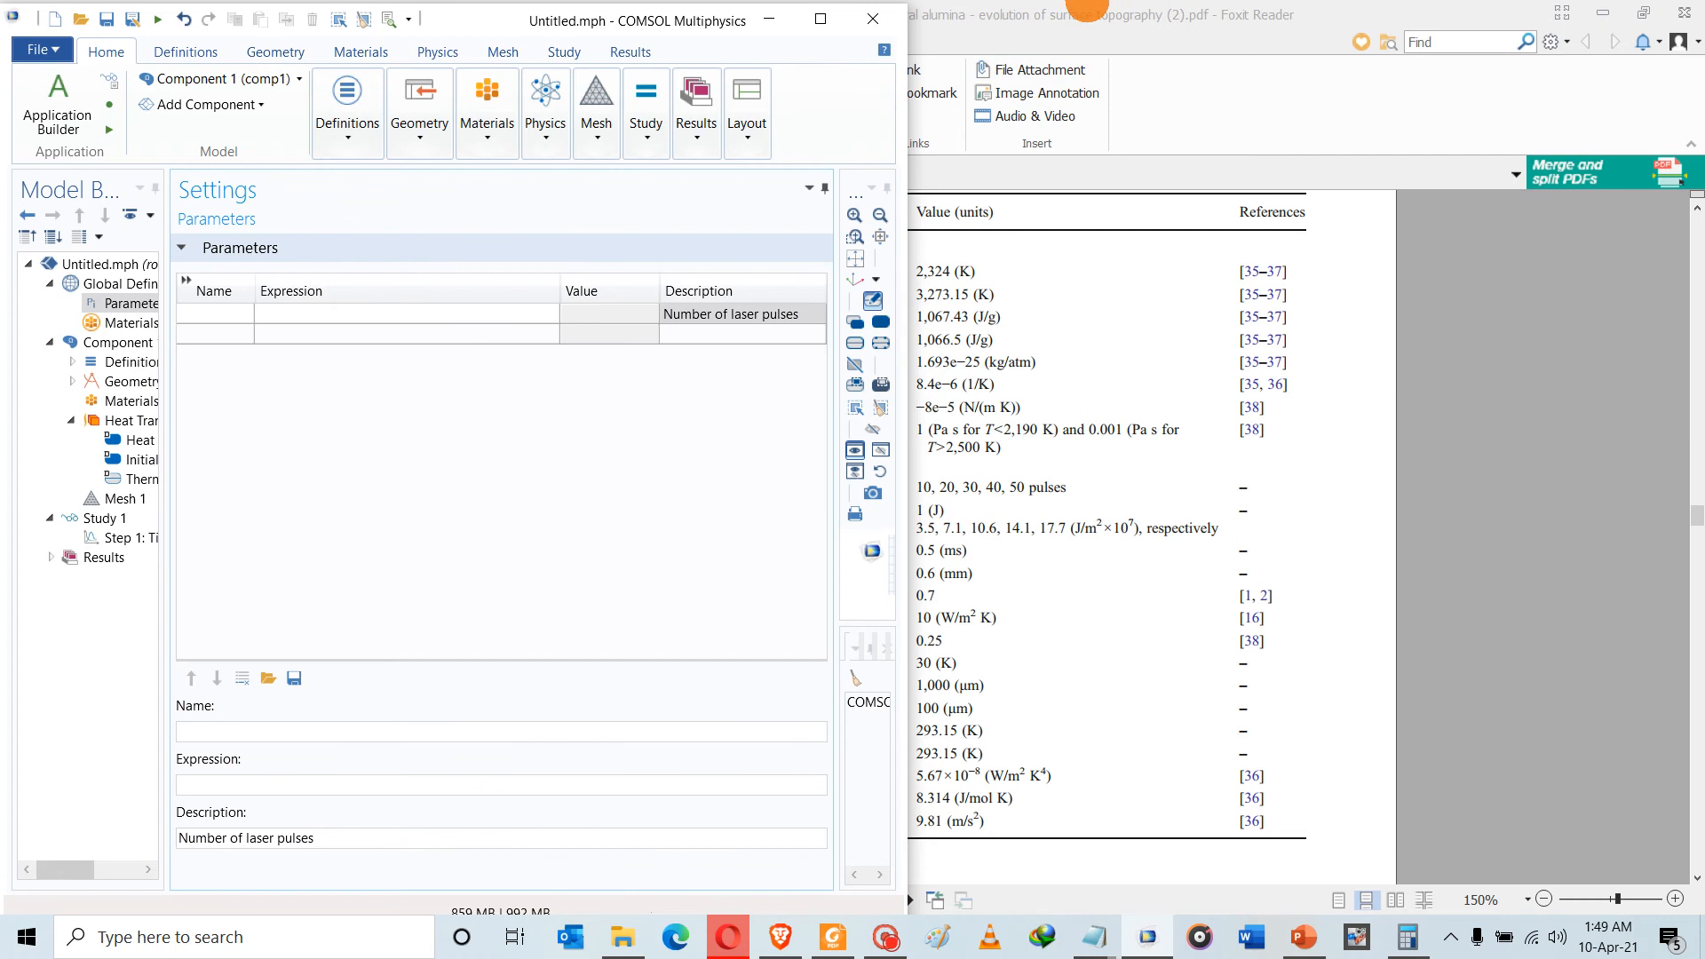
Restore the Foxit Reader window, minimize PowerPoint behind it, and resize the paper to fill the screen space beside COMSOL
double_click(1057, 11)
drag(794, 87, 810, 23)
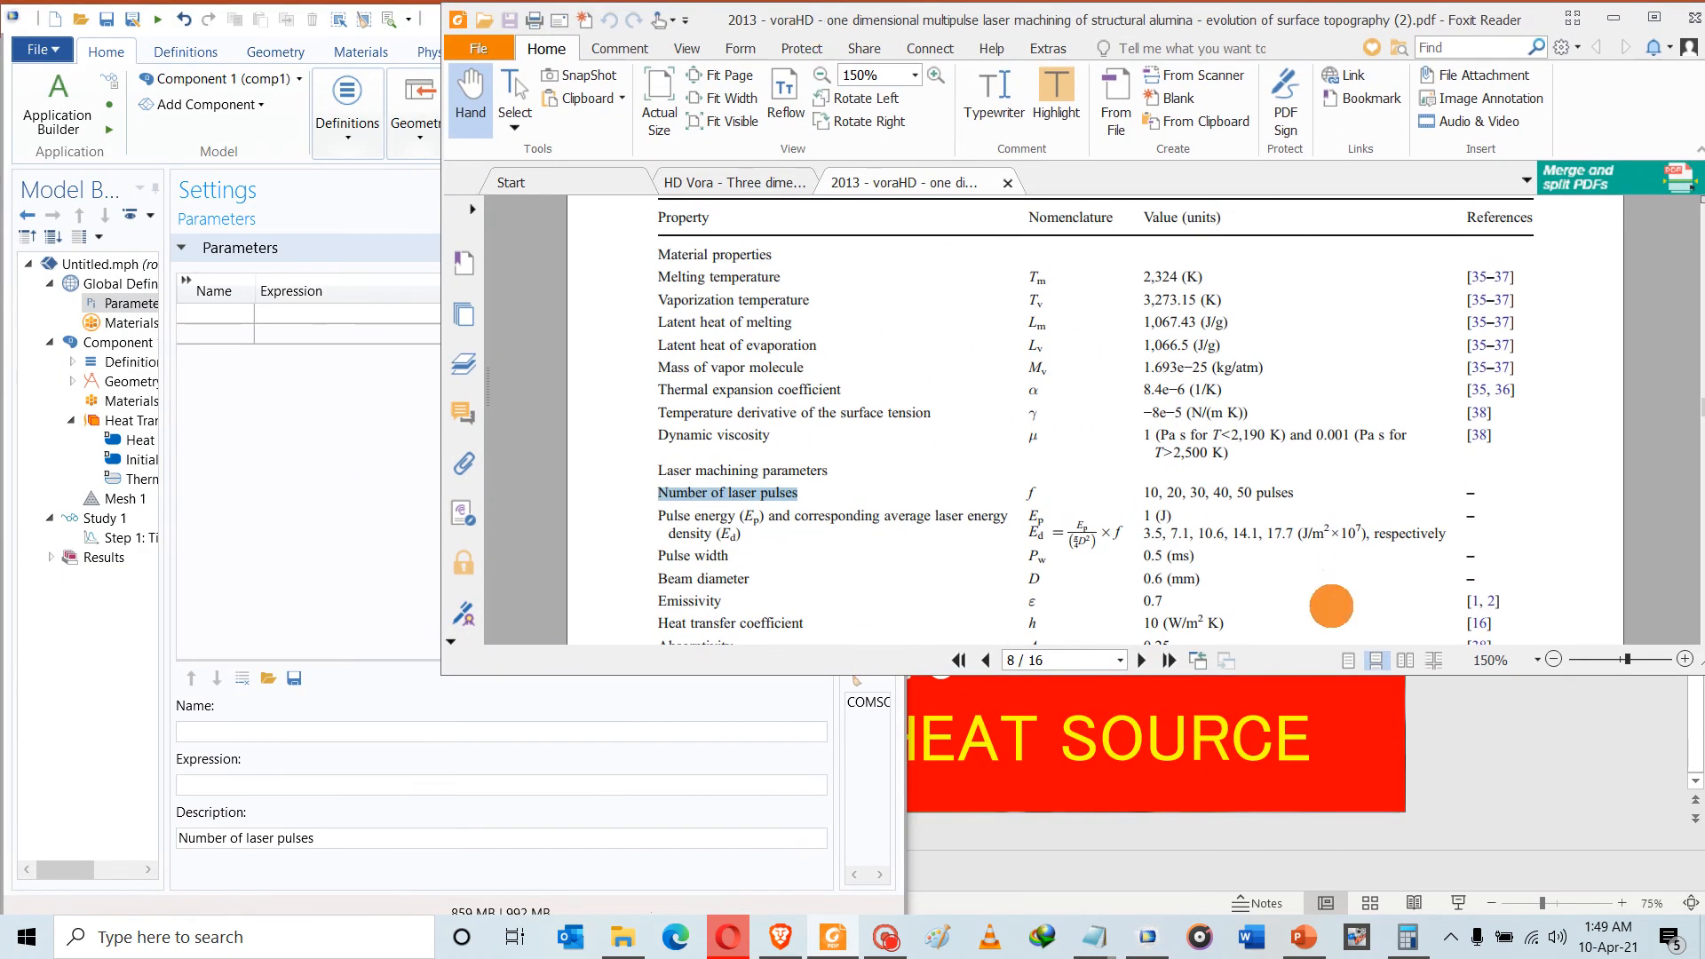
click(1546, 747)
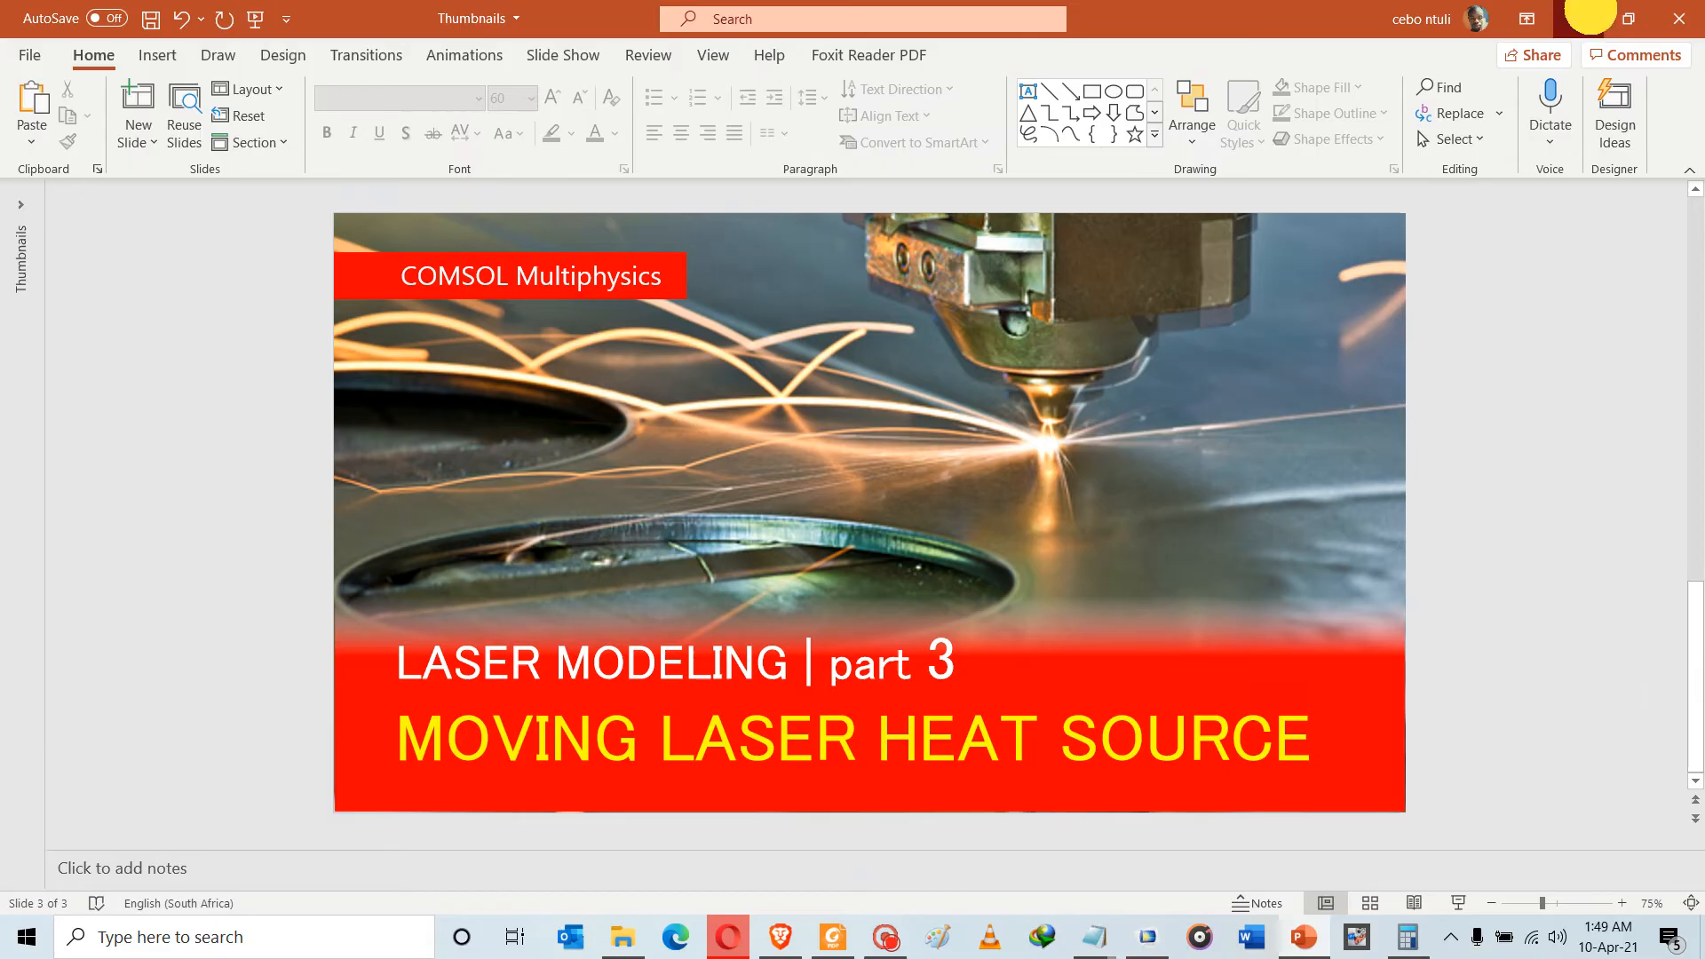
click(1595, 9)
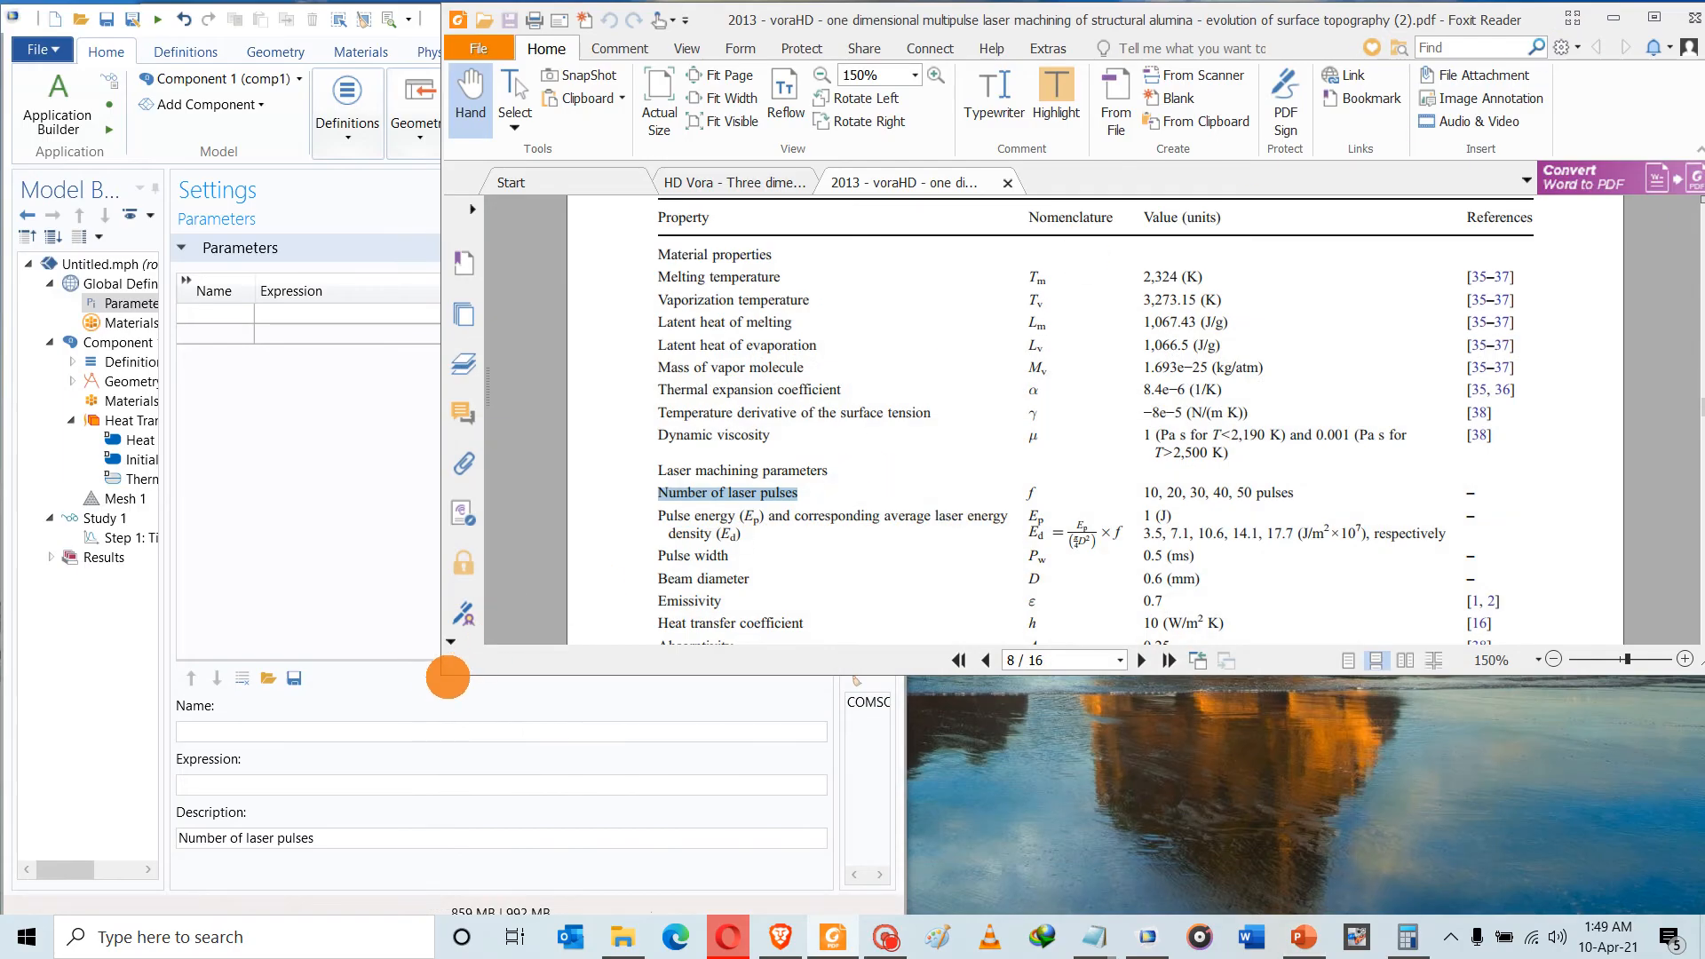
drag(437, 676, 896, 907)
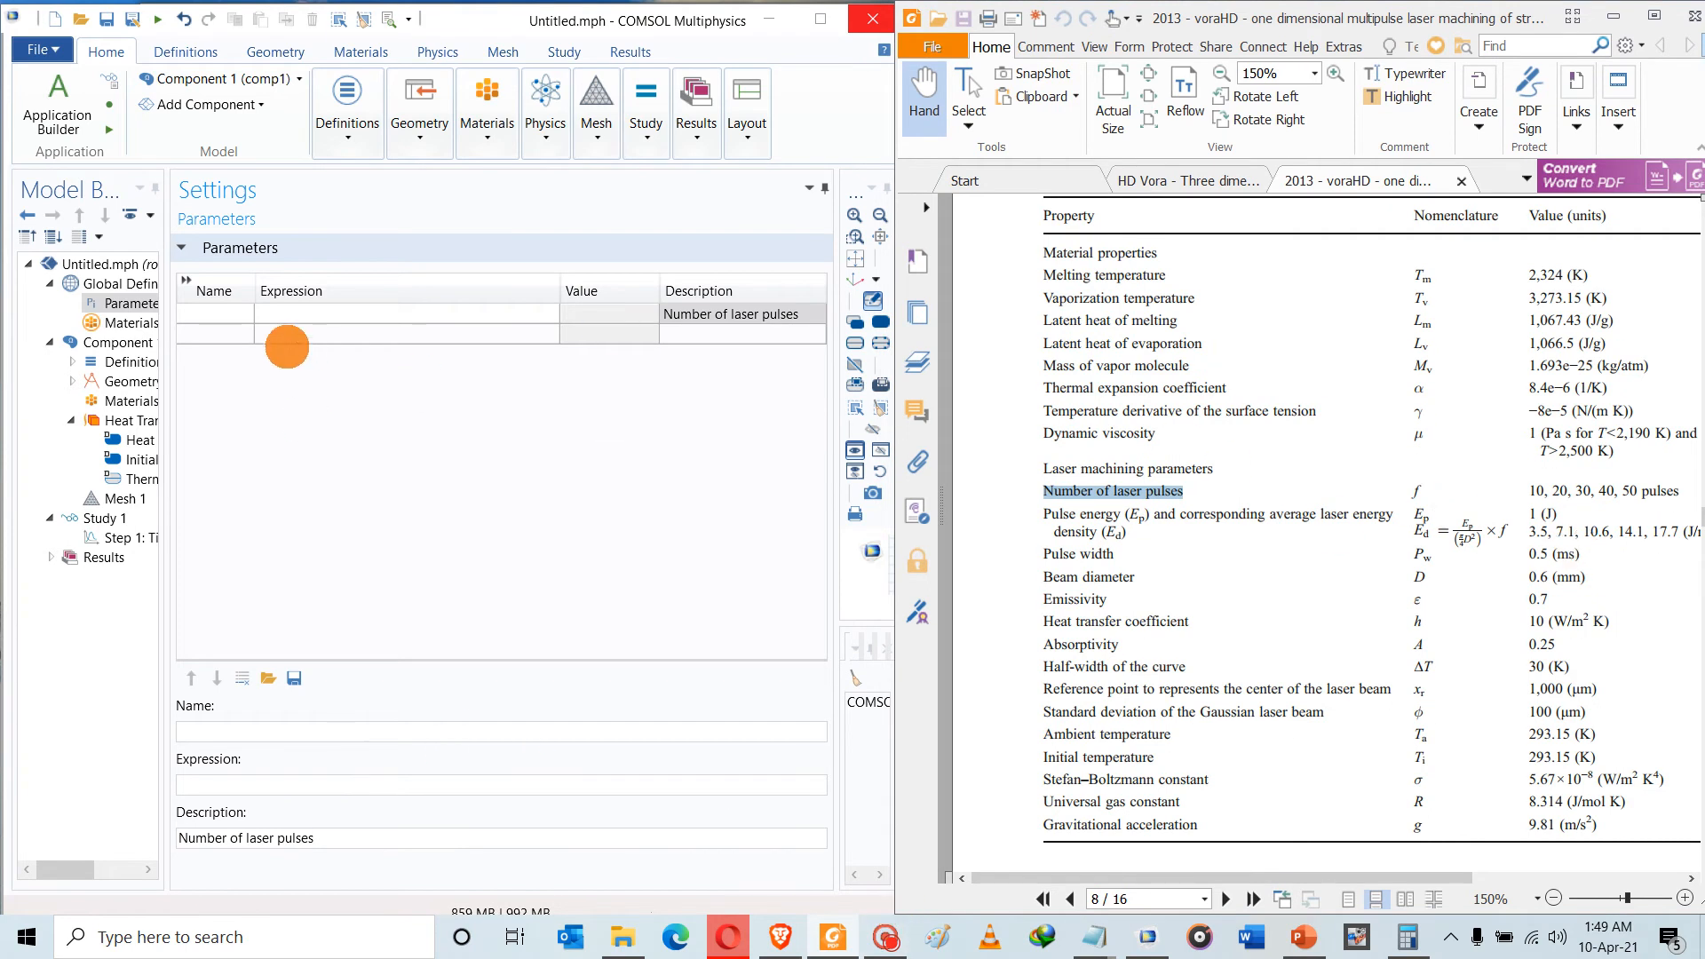
Name the number-of-laser-pulses parameter f and set its expression to 10
click(217, 297)
click(221, 313)
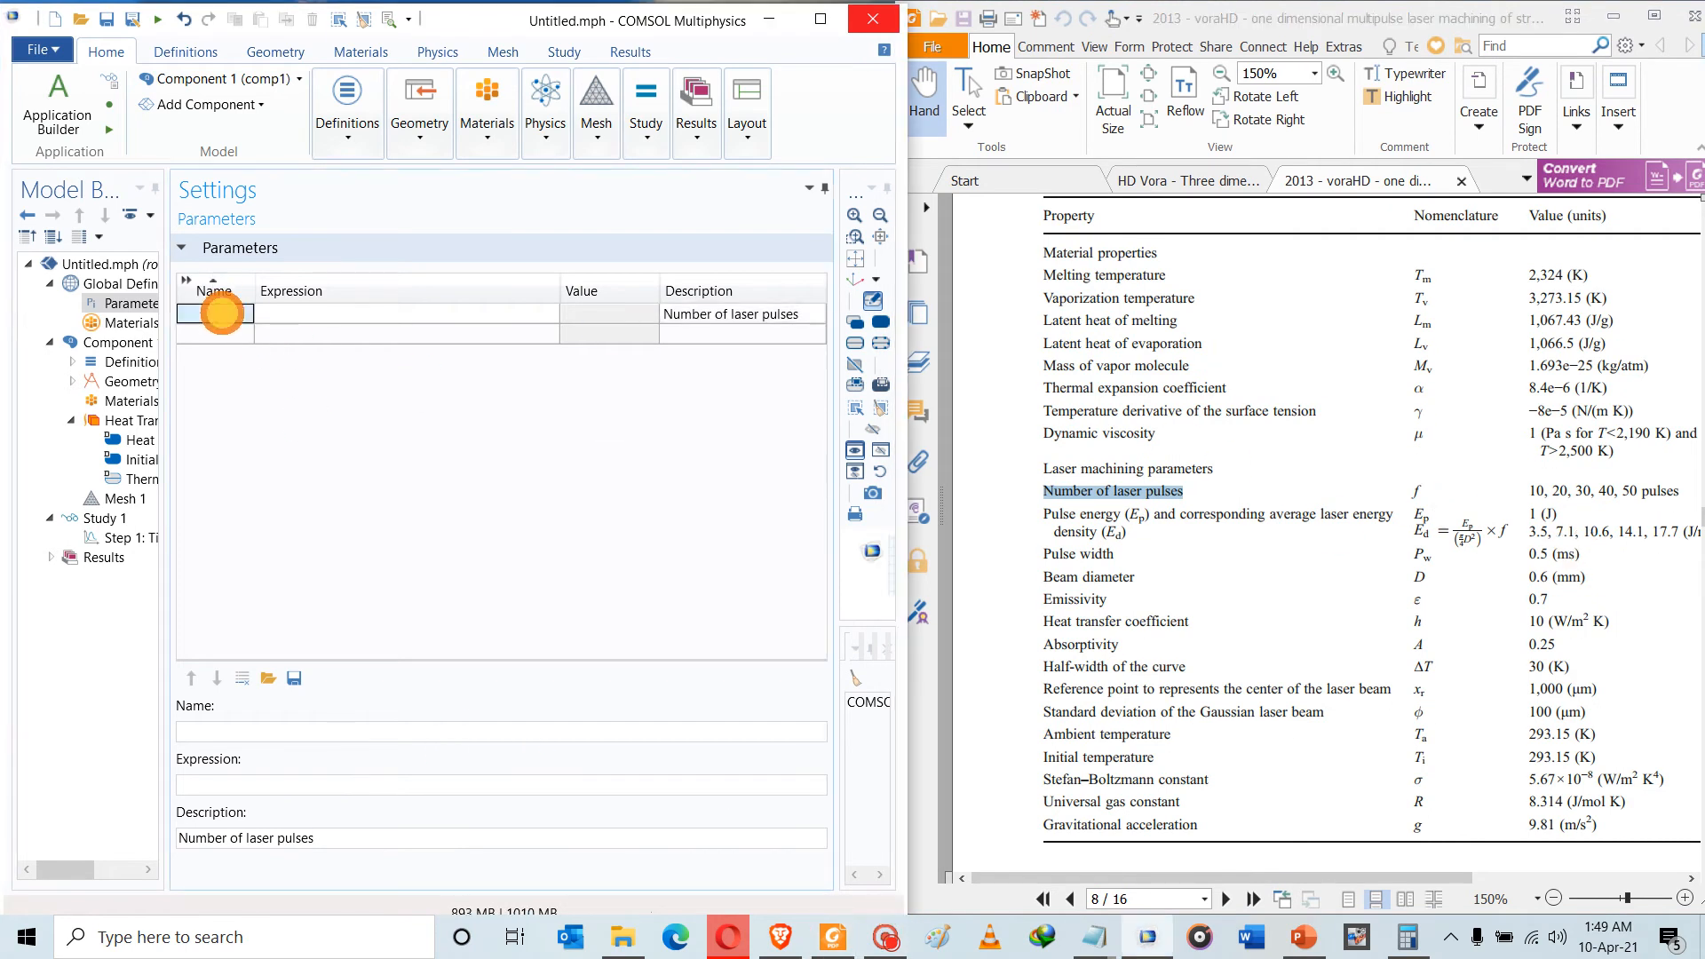
text(F)
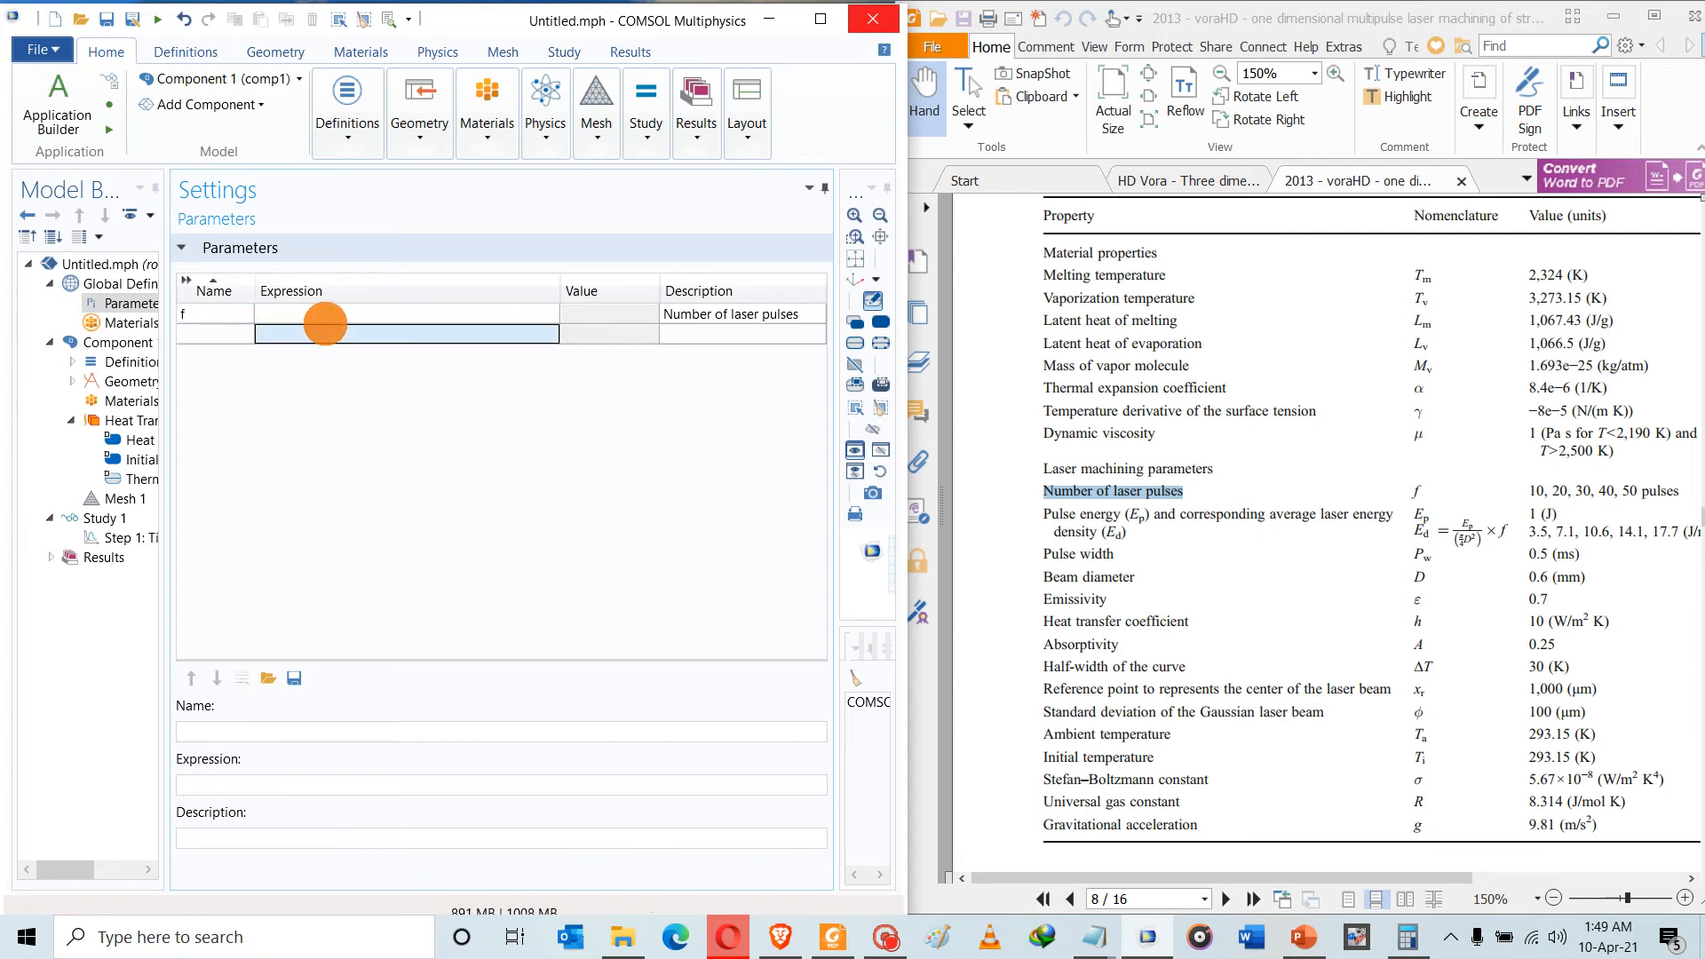
click(324, 305)
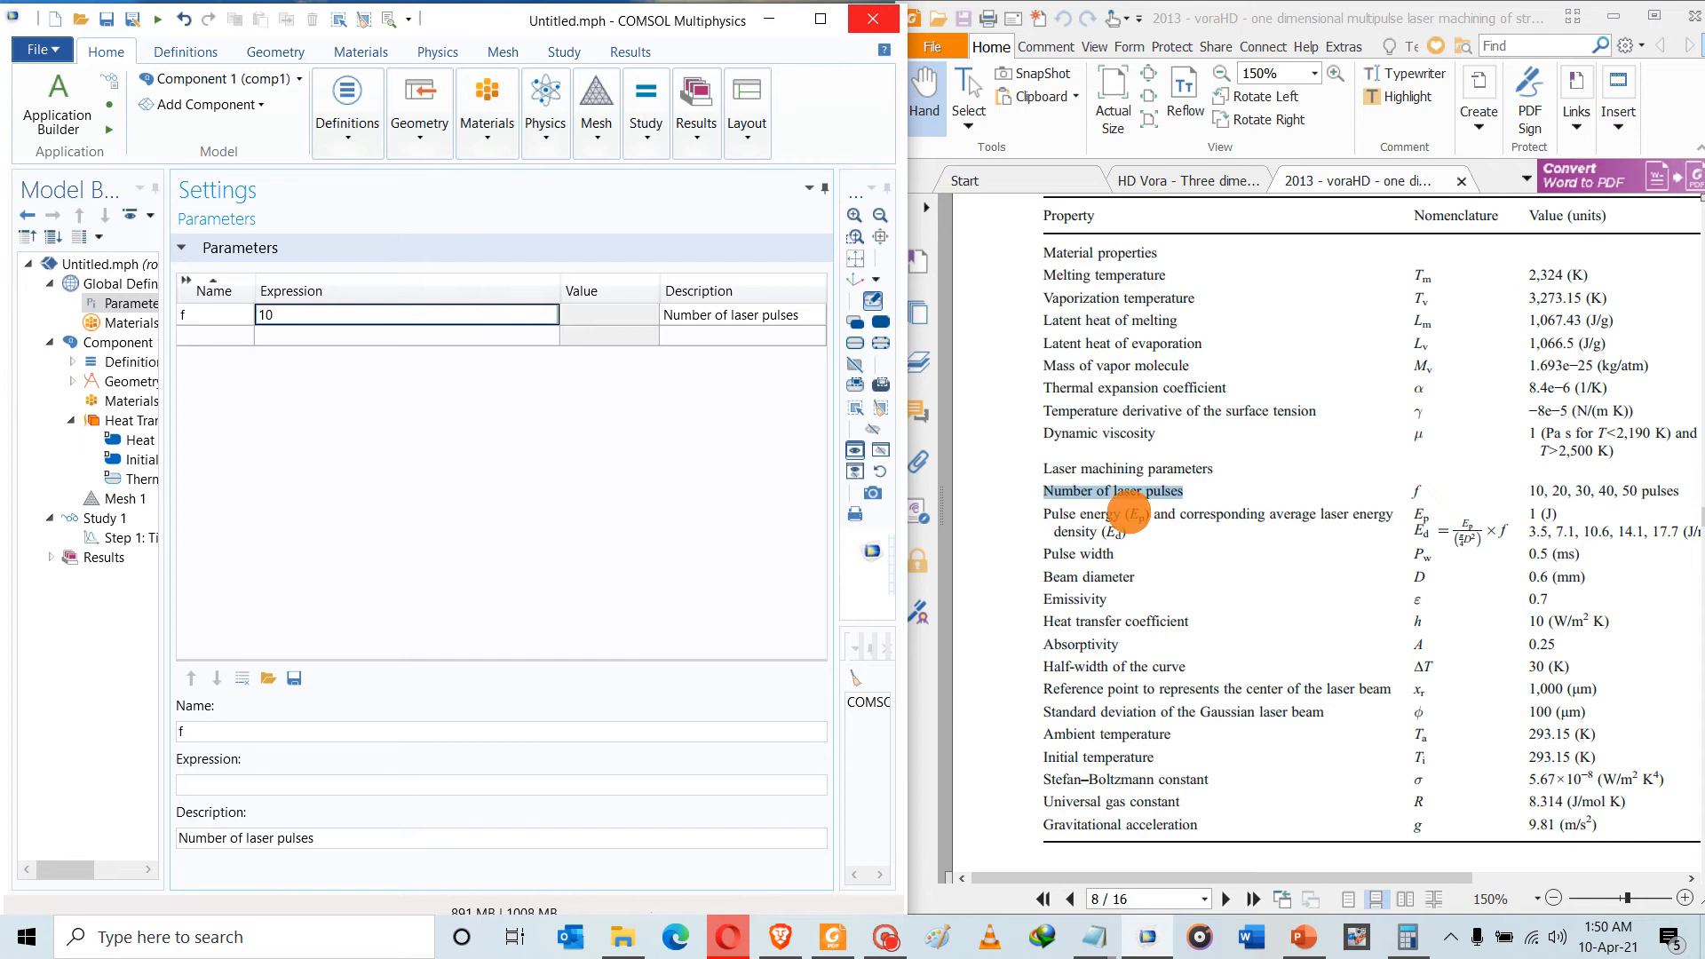
Add the parameter Ep with expression 1[J] and the description "Pulse energy" copied from the paper's table
click(1130, 513)
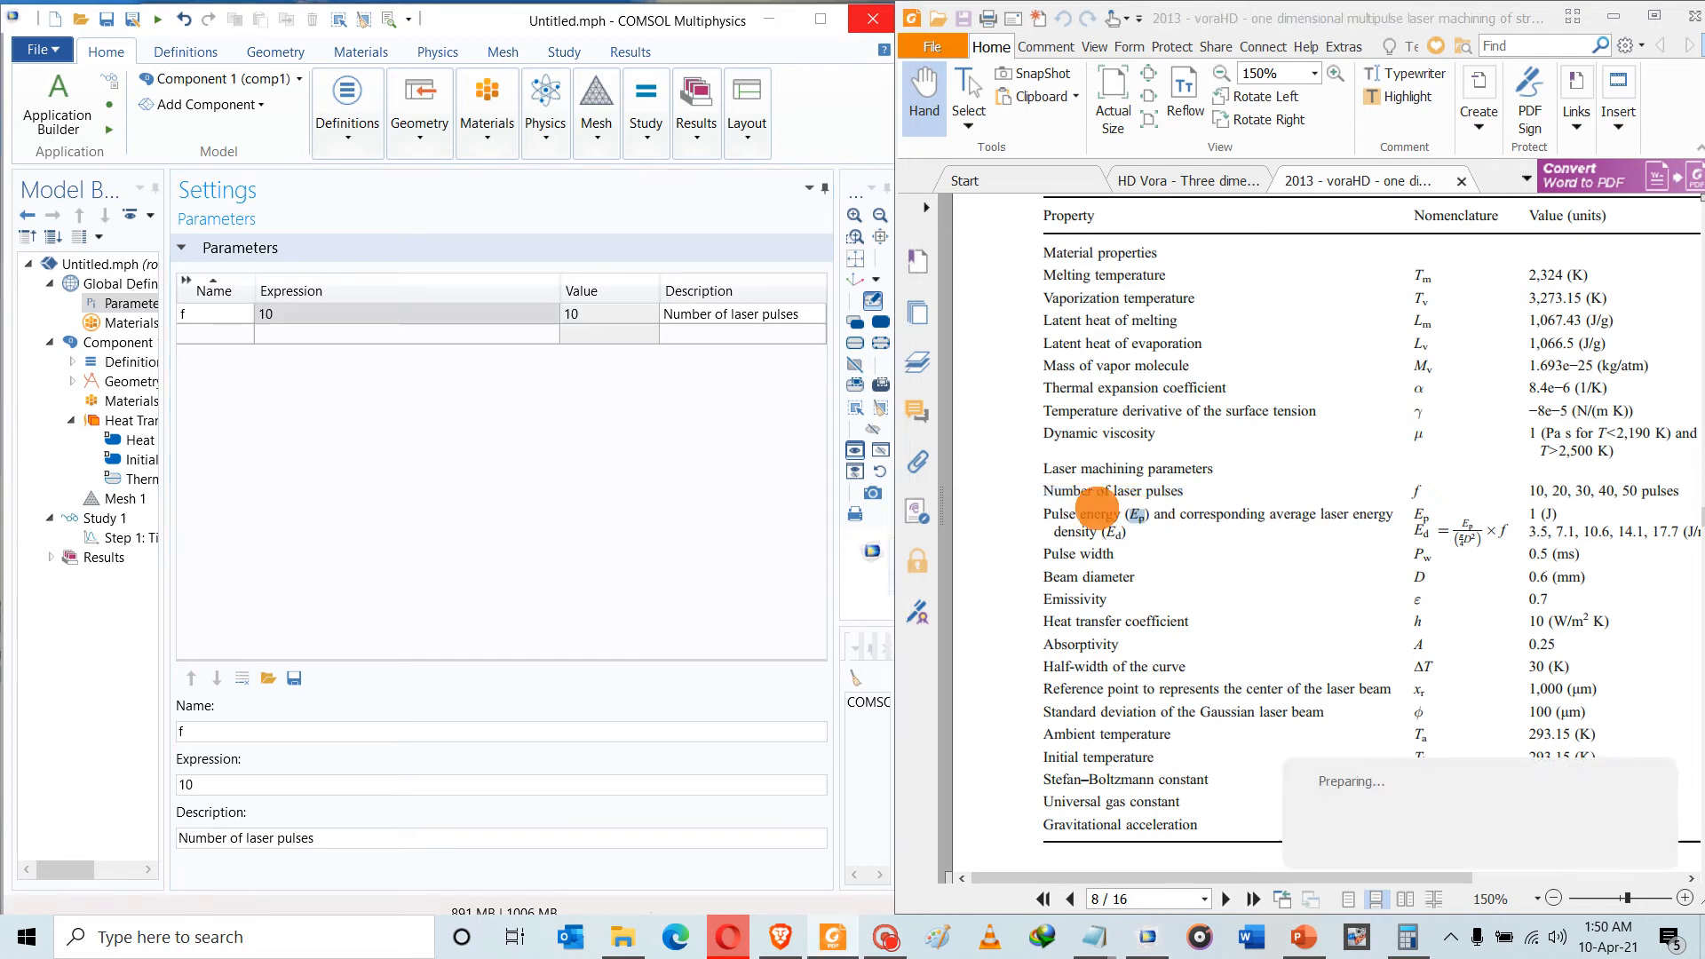
click(195, 338)
text(Ep)
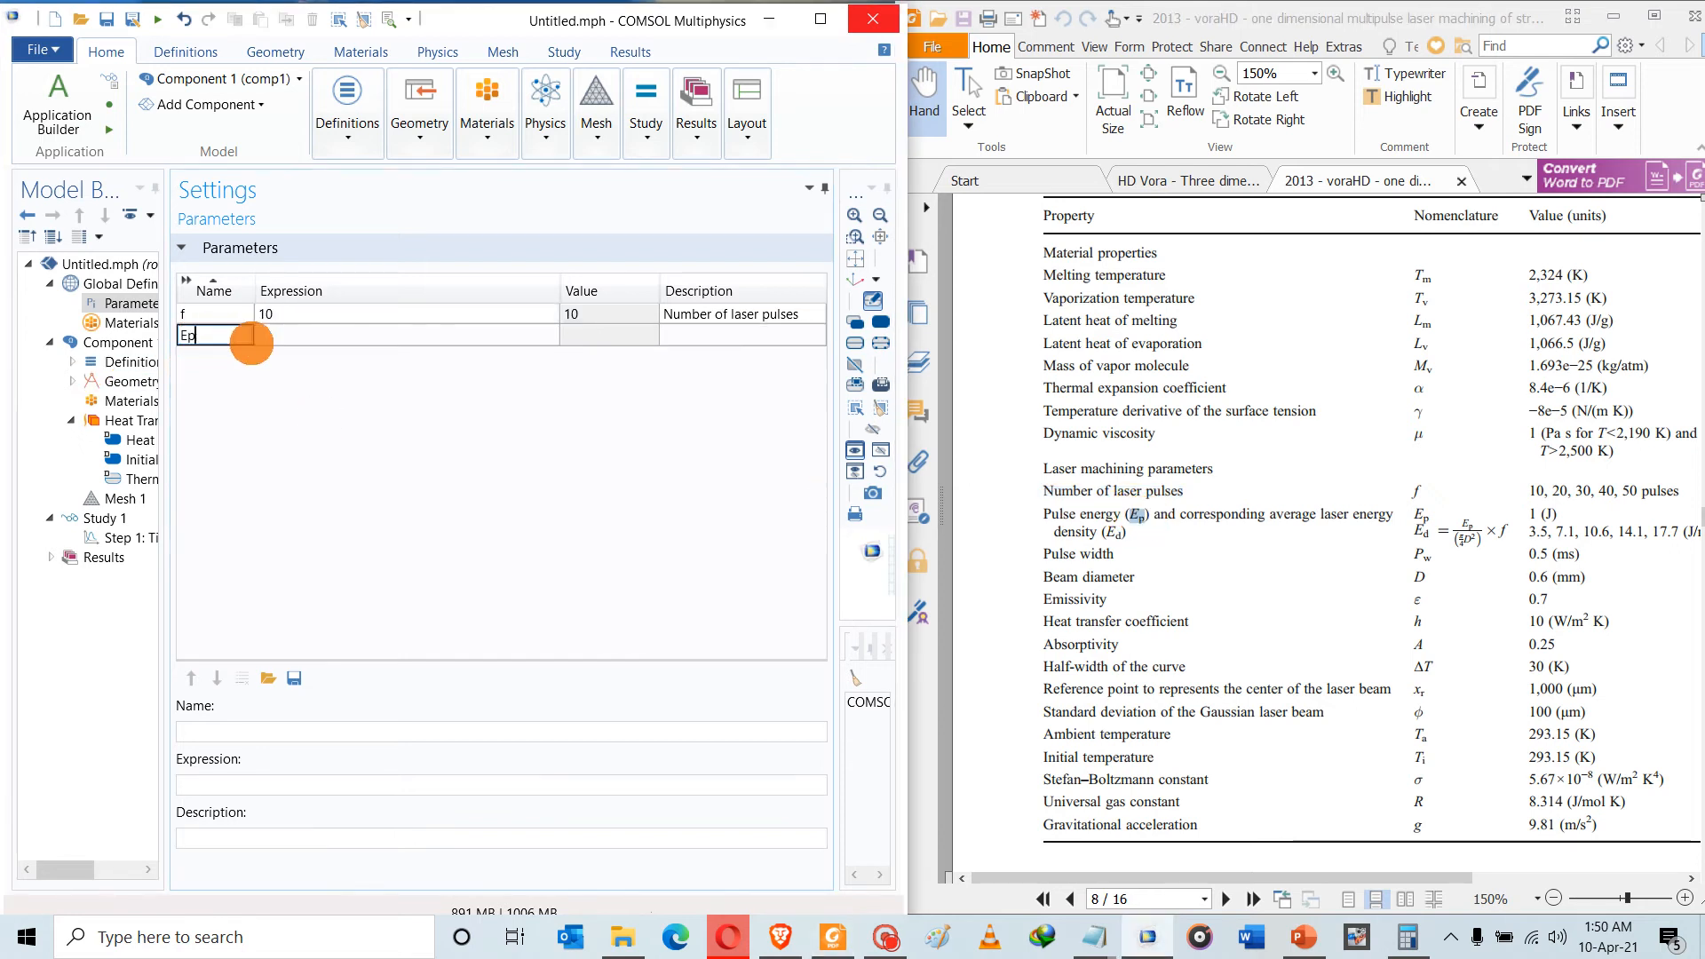
click(279, 335)
click(294, 339)
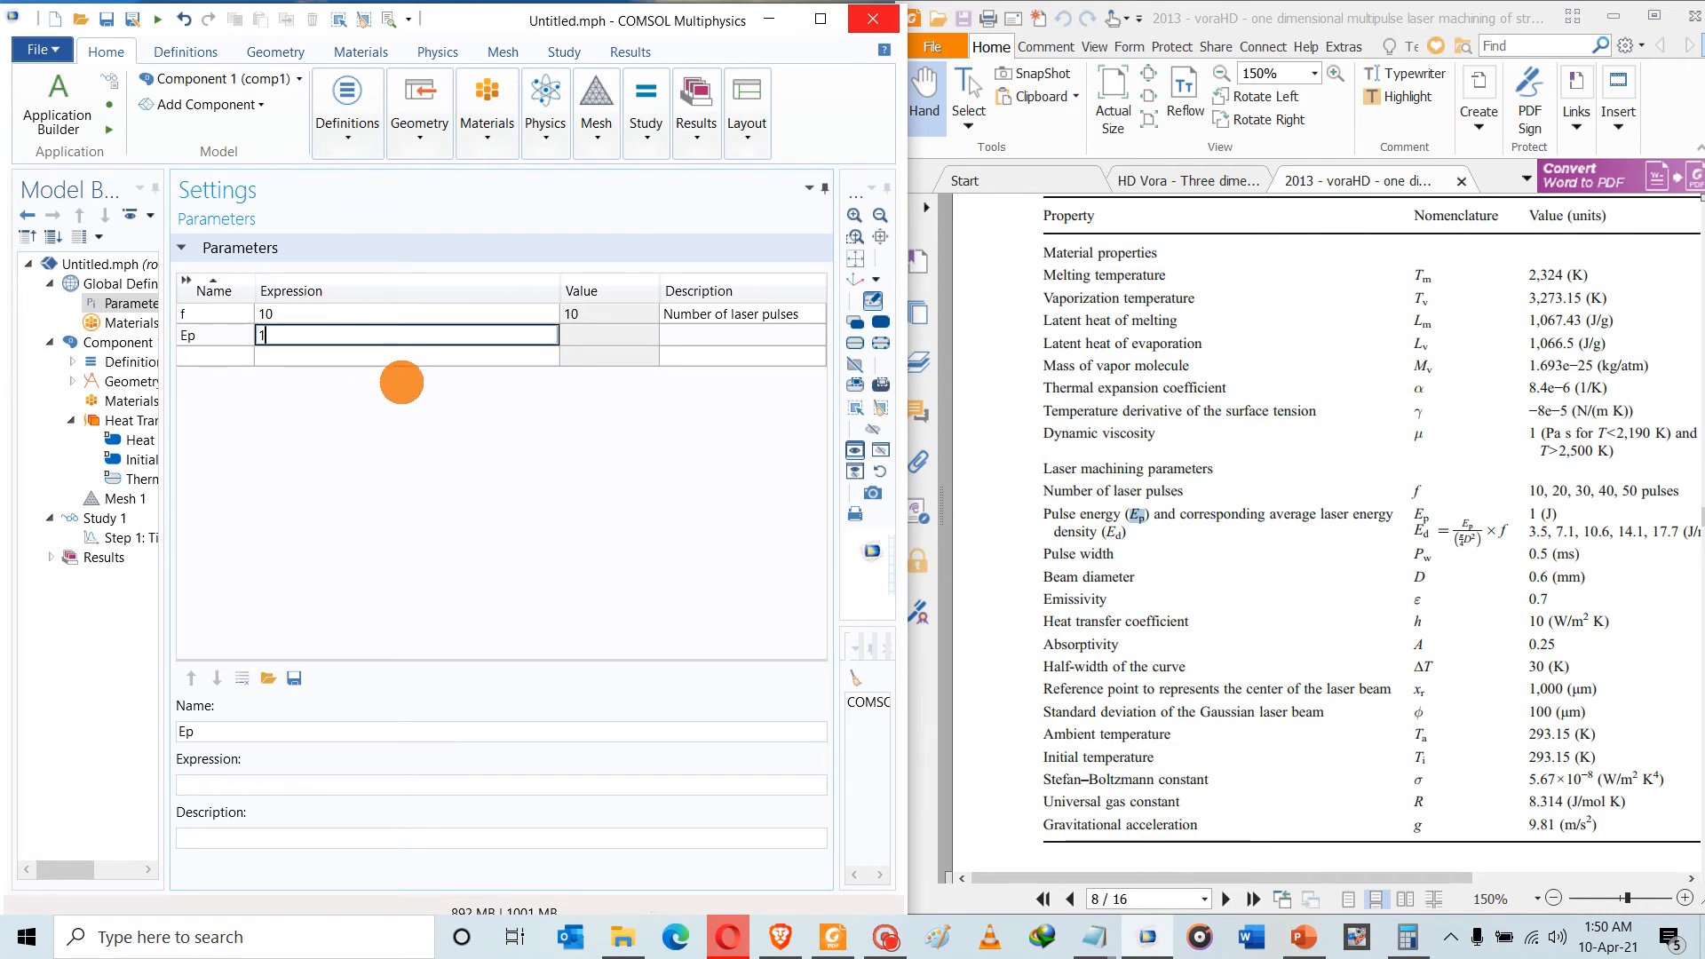
text(1)
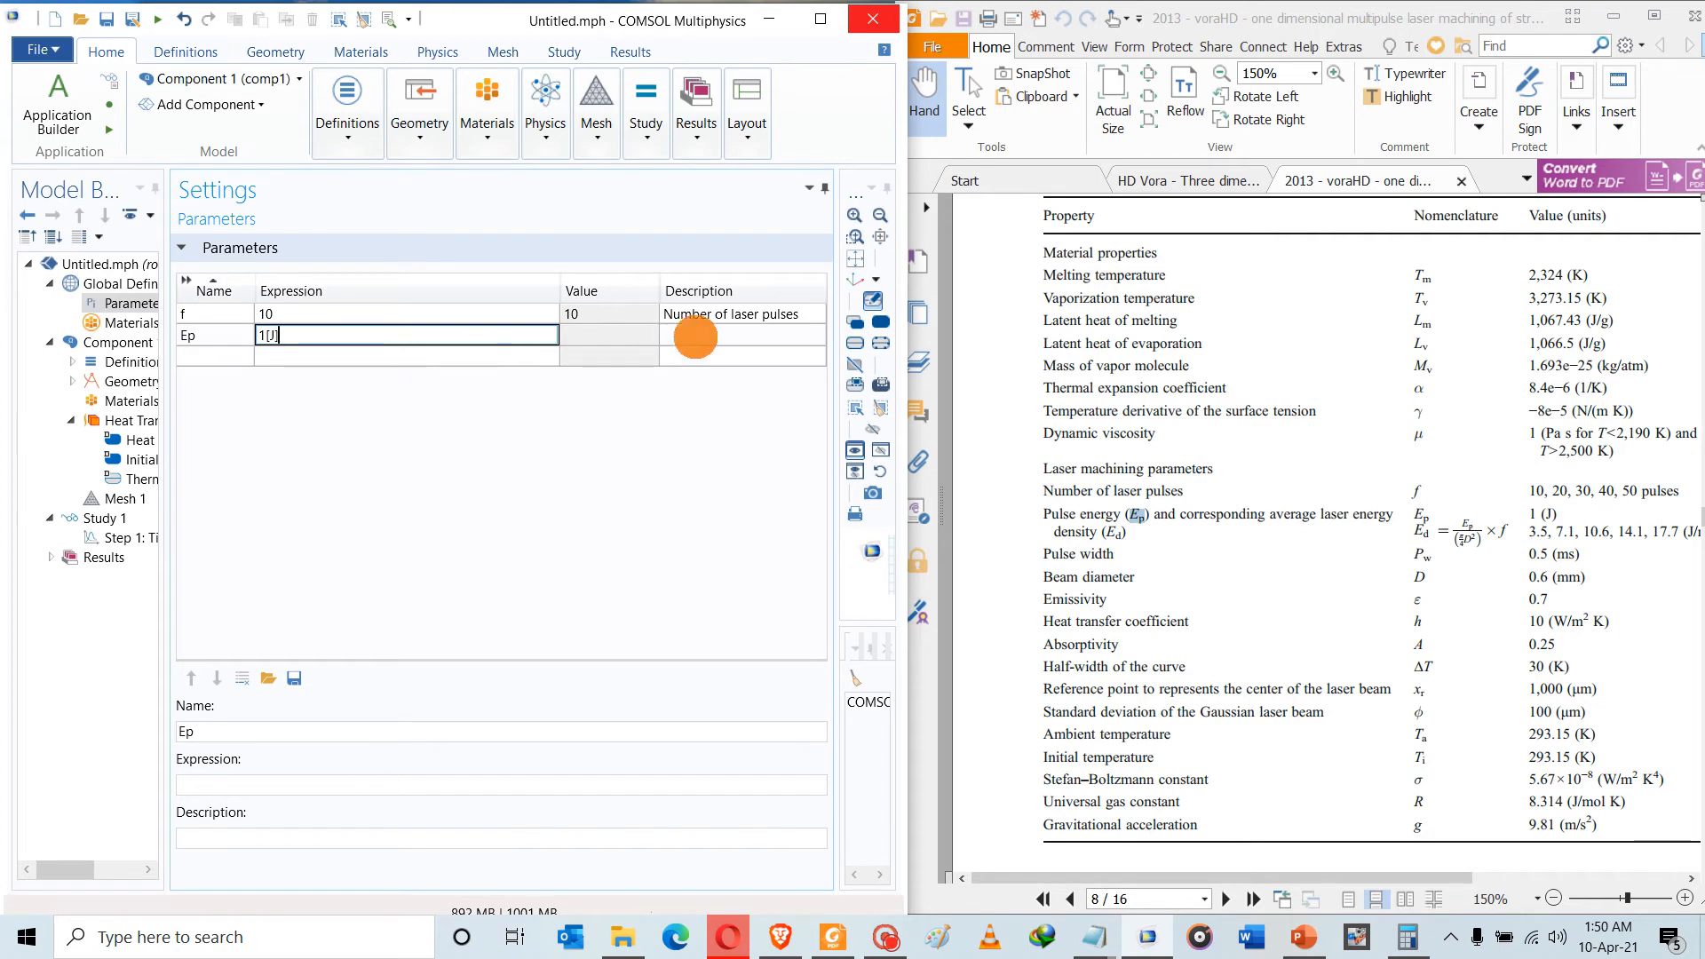
click(697, 336)
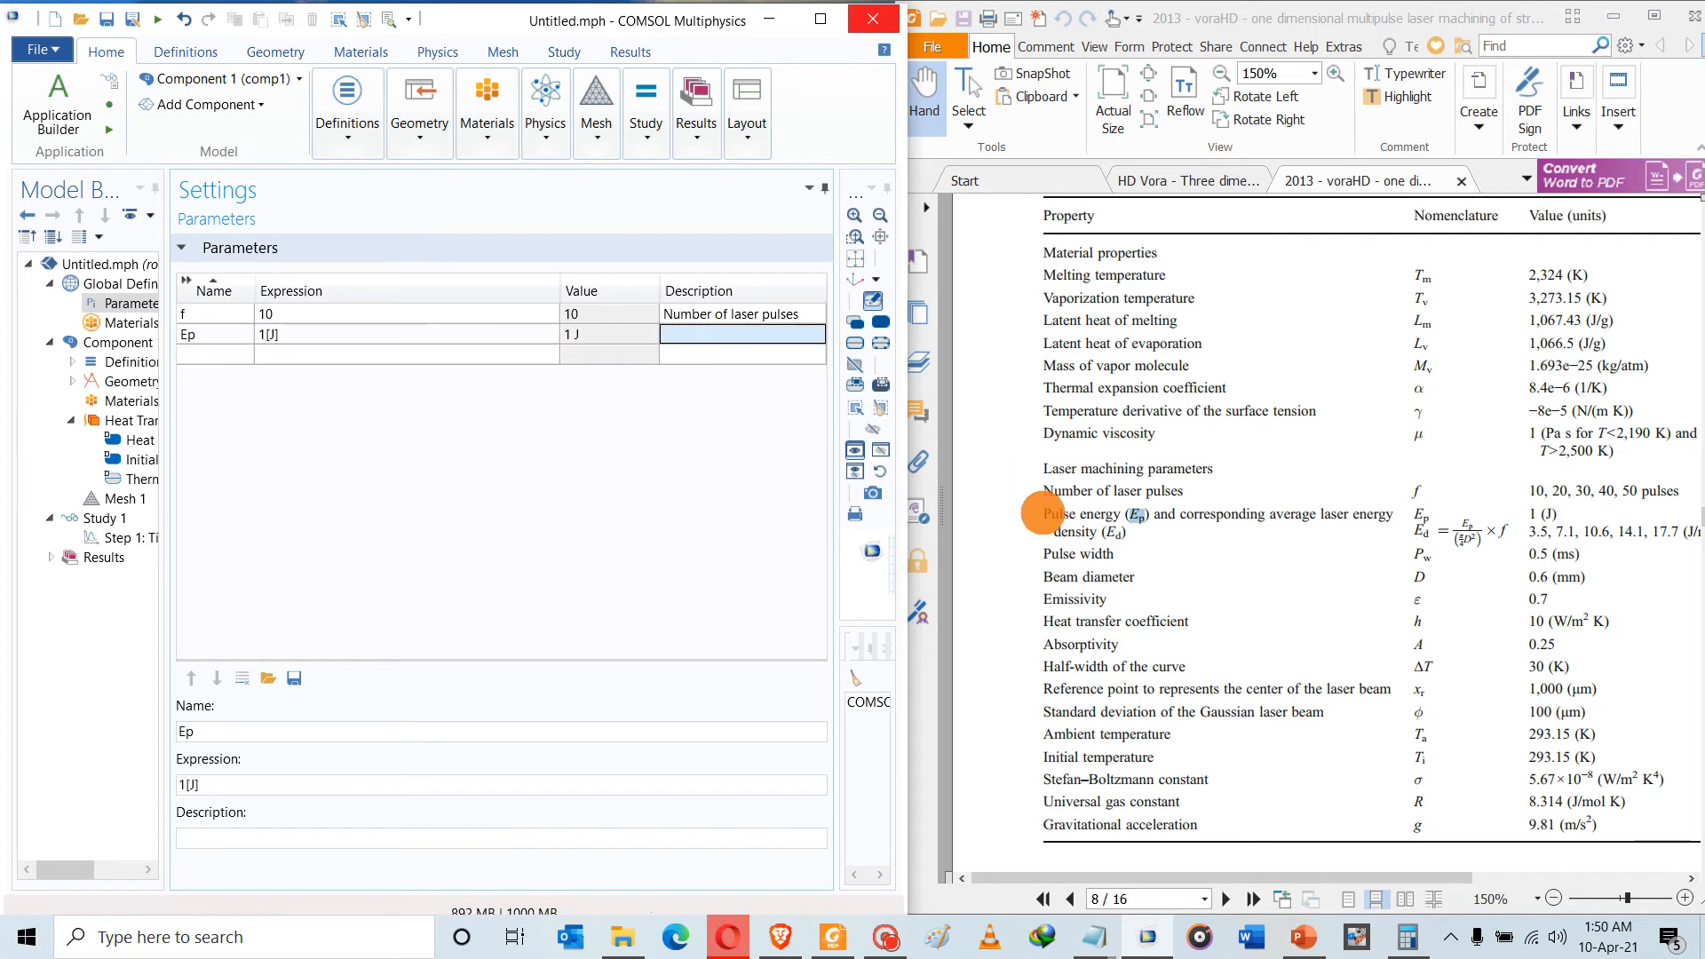
drag(1041, 513, 1122, 515)
click(706, 335)
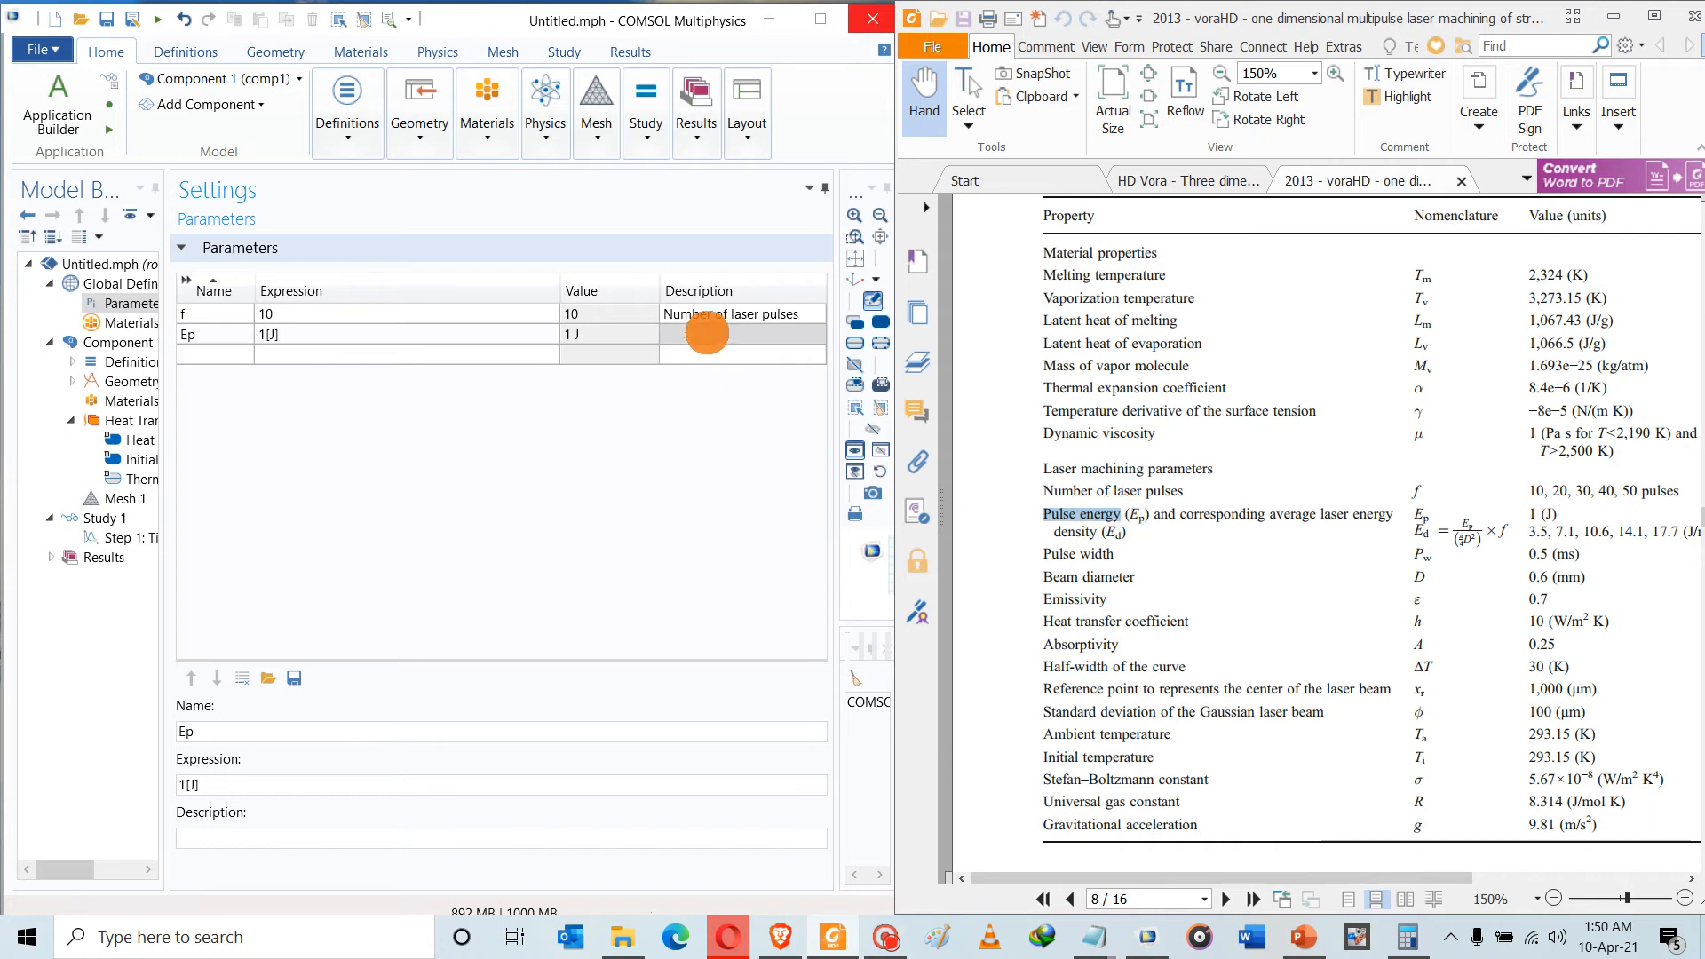
key(ctrl+v)
Copy "Pulse width" from the paper's table into the description of a new parameter row below Ep
click(212, 354)
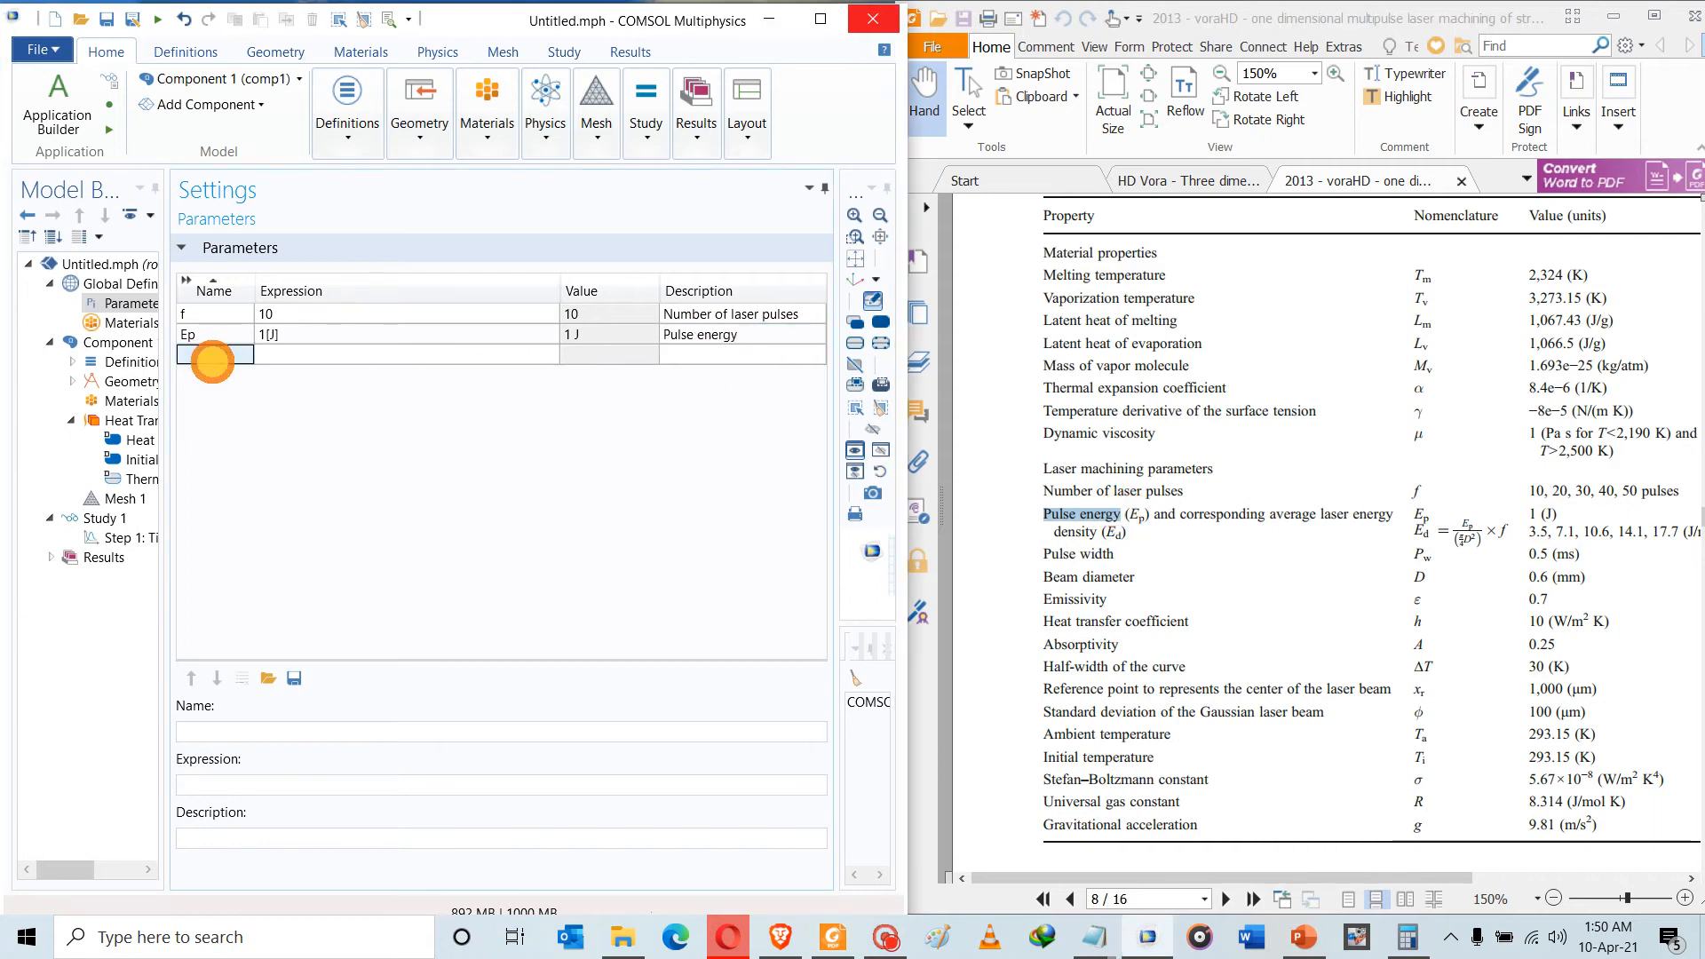
drag(1045, 552, 1114, 557)
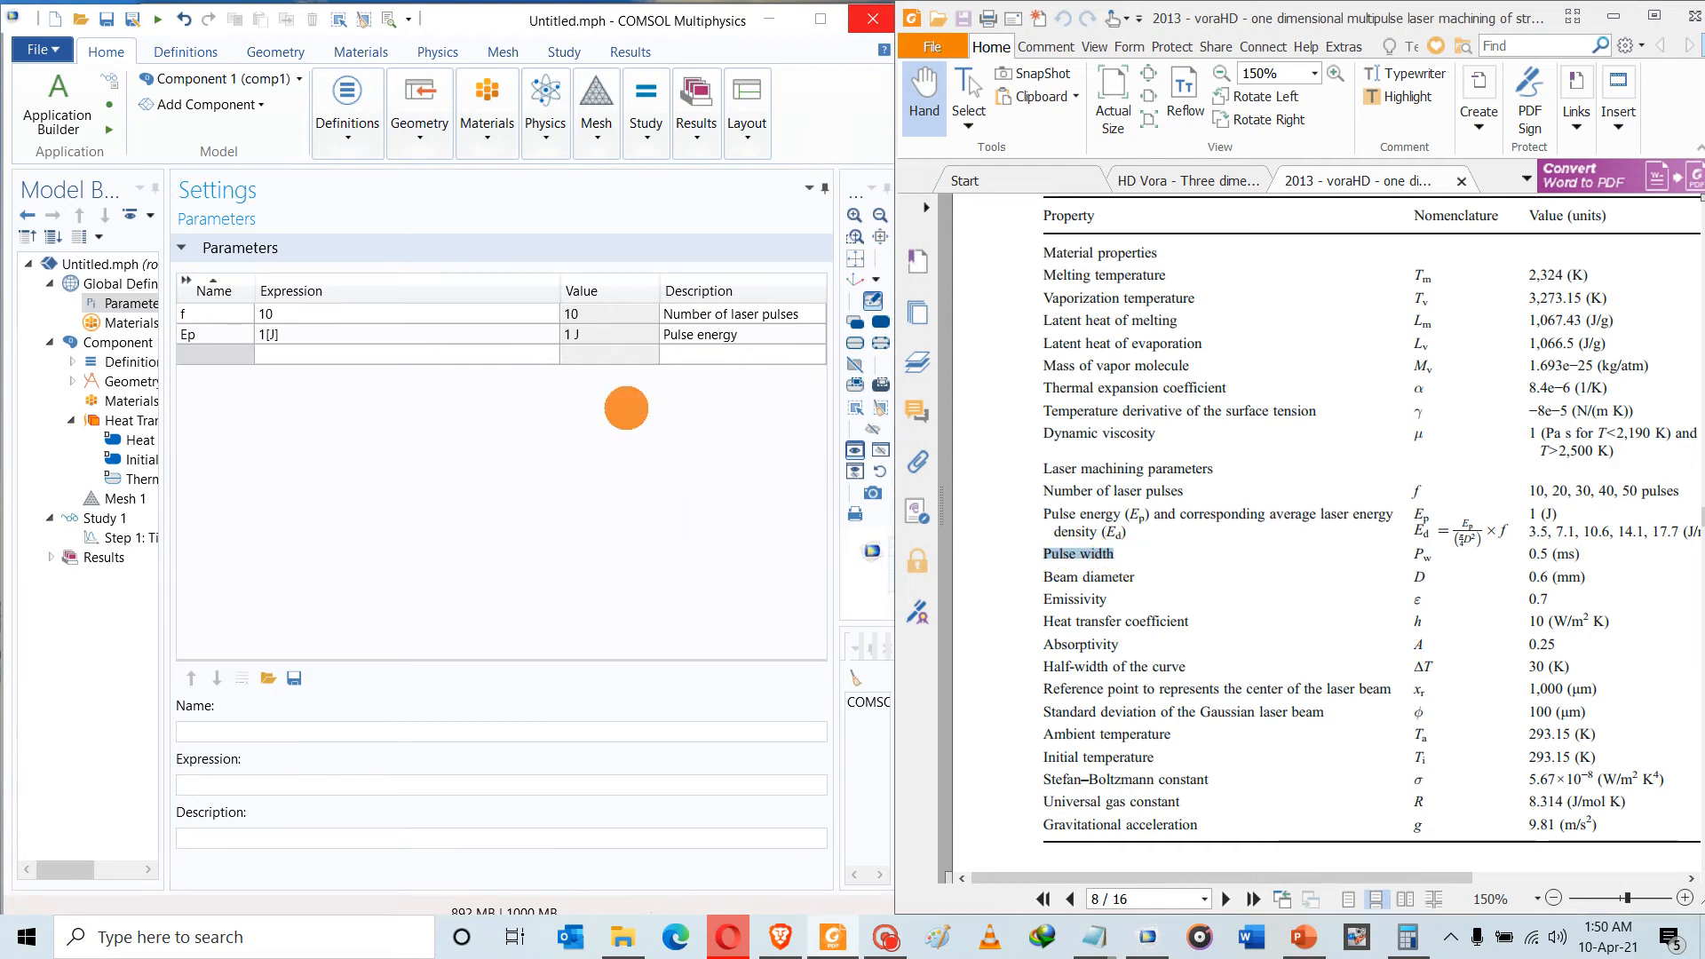
click(667, 356)
key(ctrl+v)
click(609, 354)
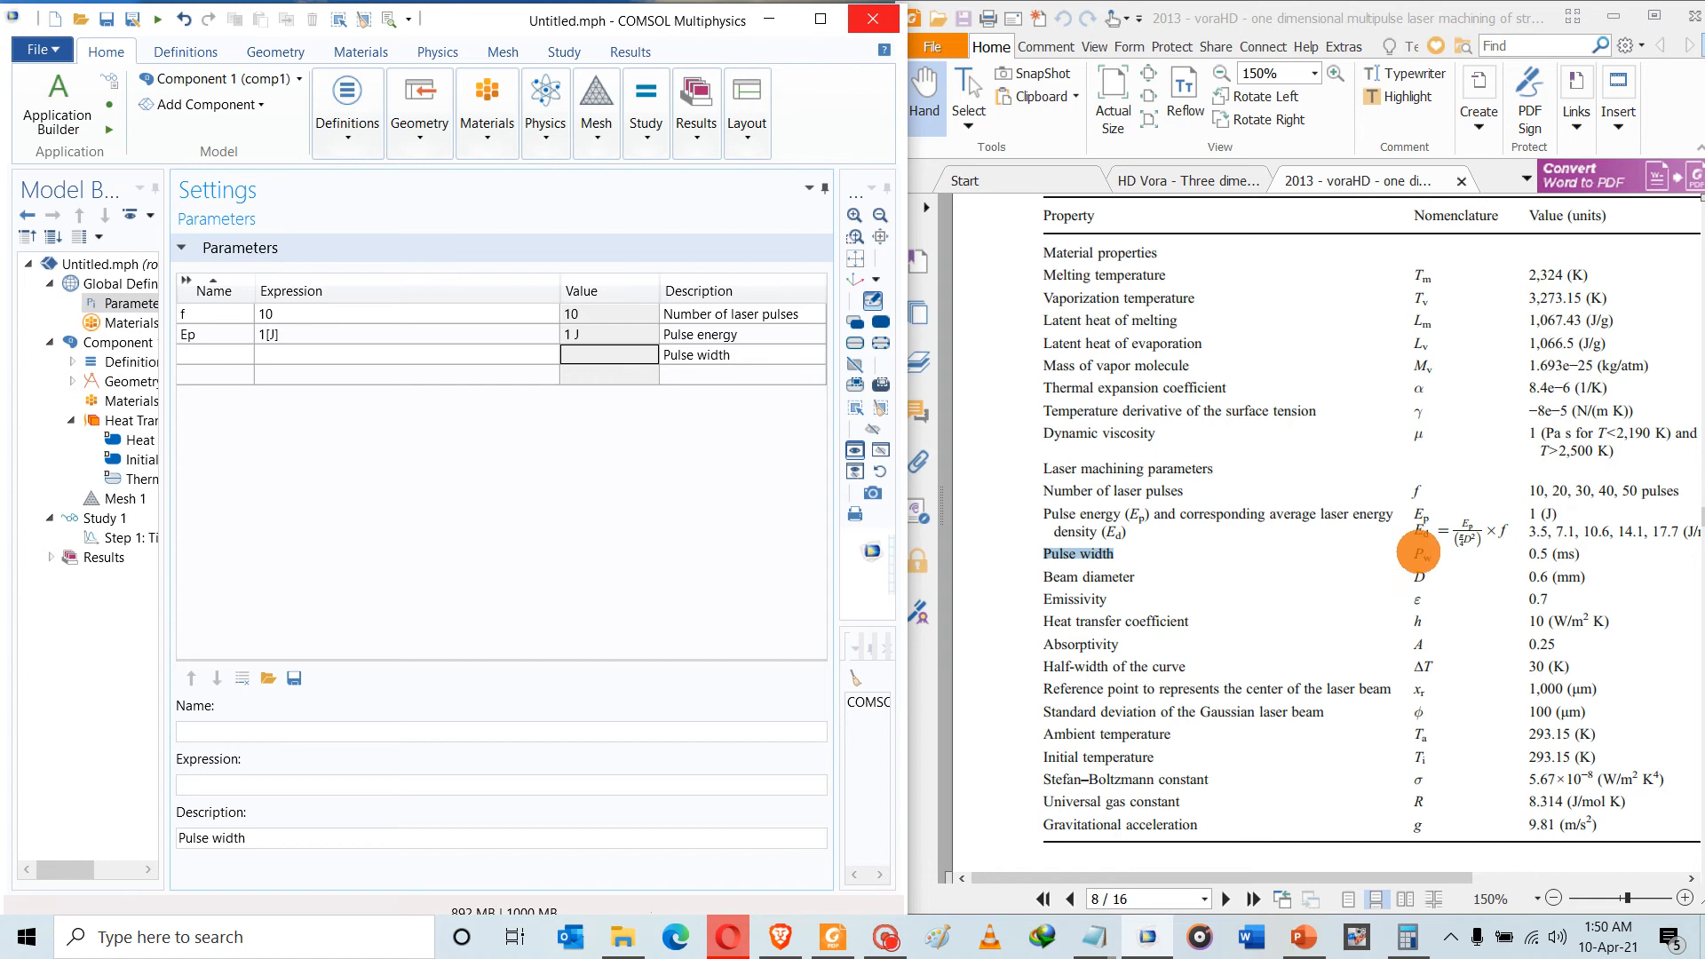
Name the pulse width parameter Pw and set its expression to 0.5[ms]
click(1431, 556)
double_click(1421, 554)
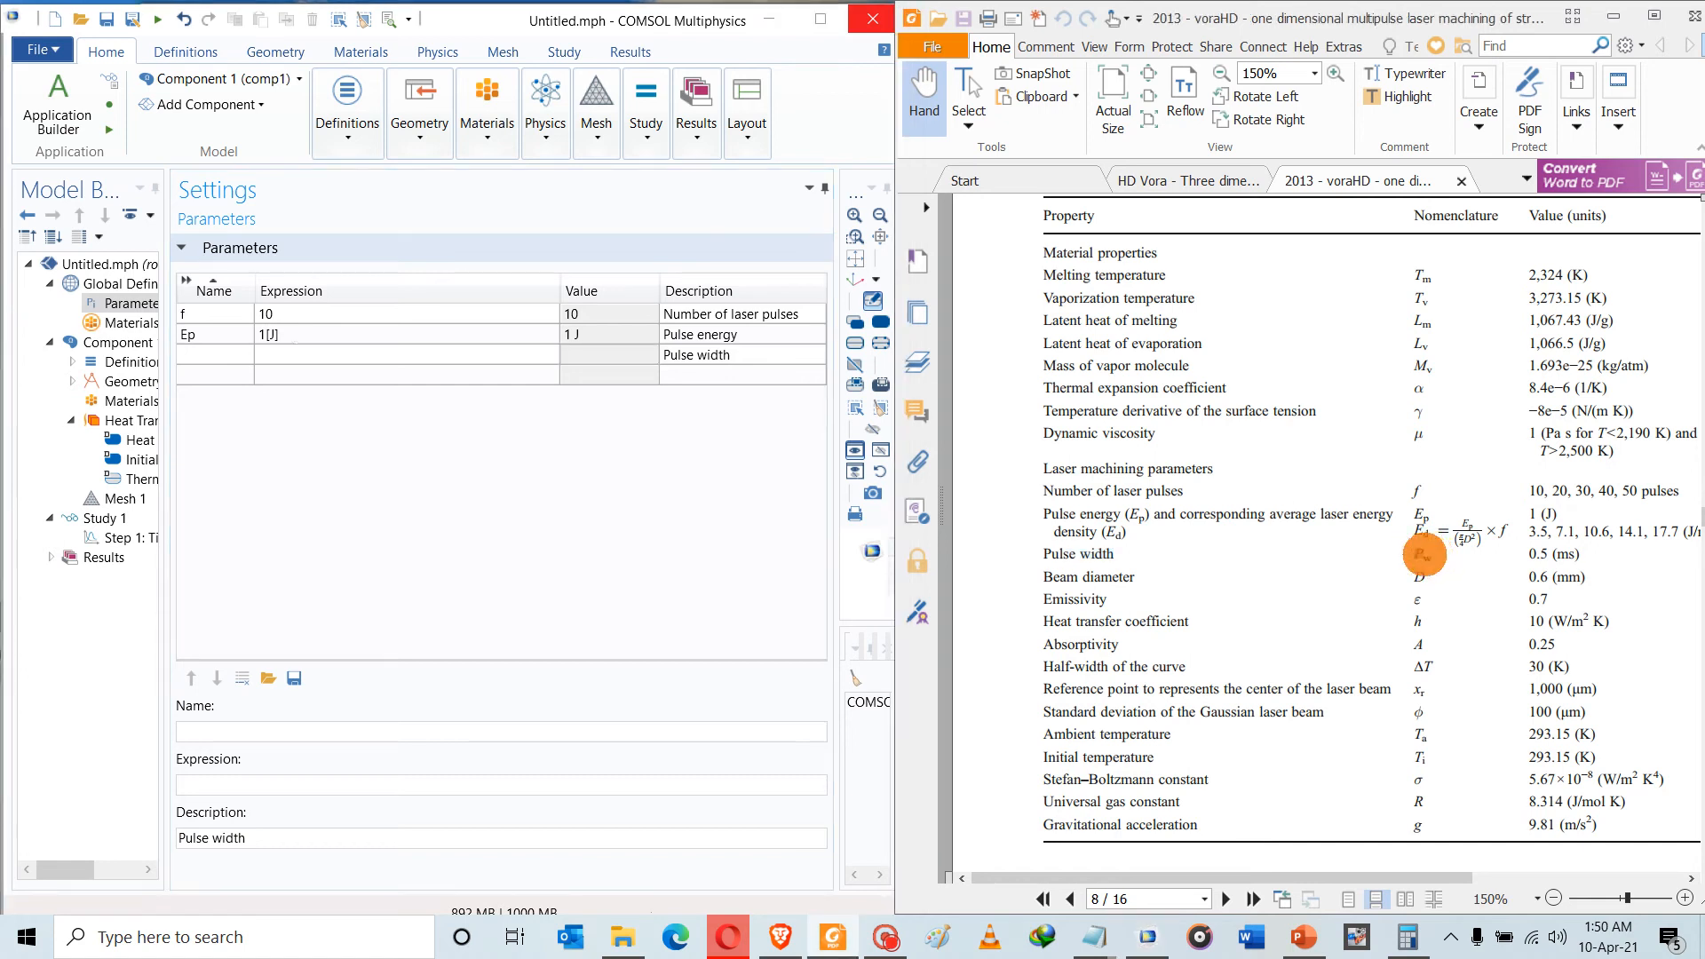
click(190, 355)
text(P)
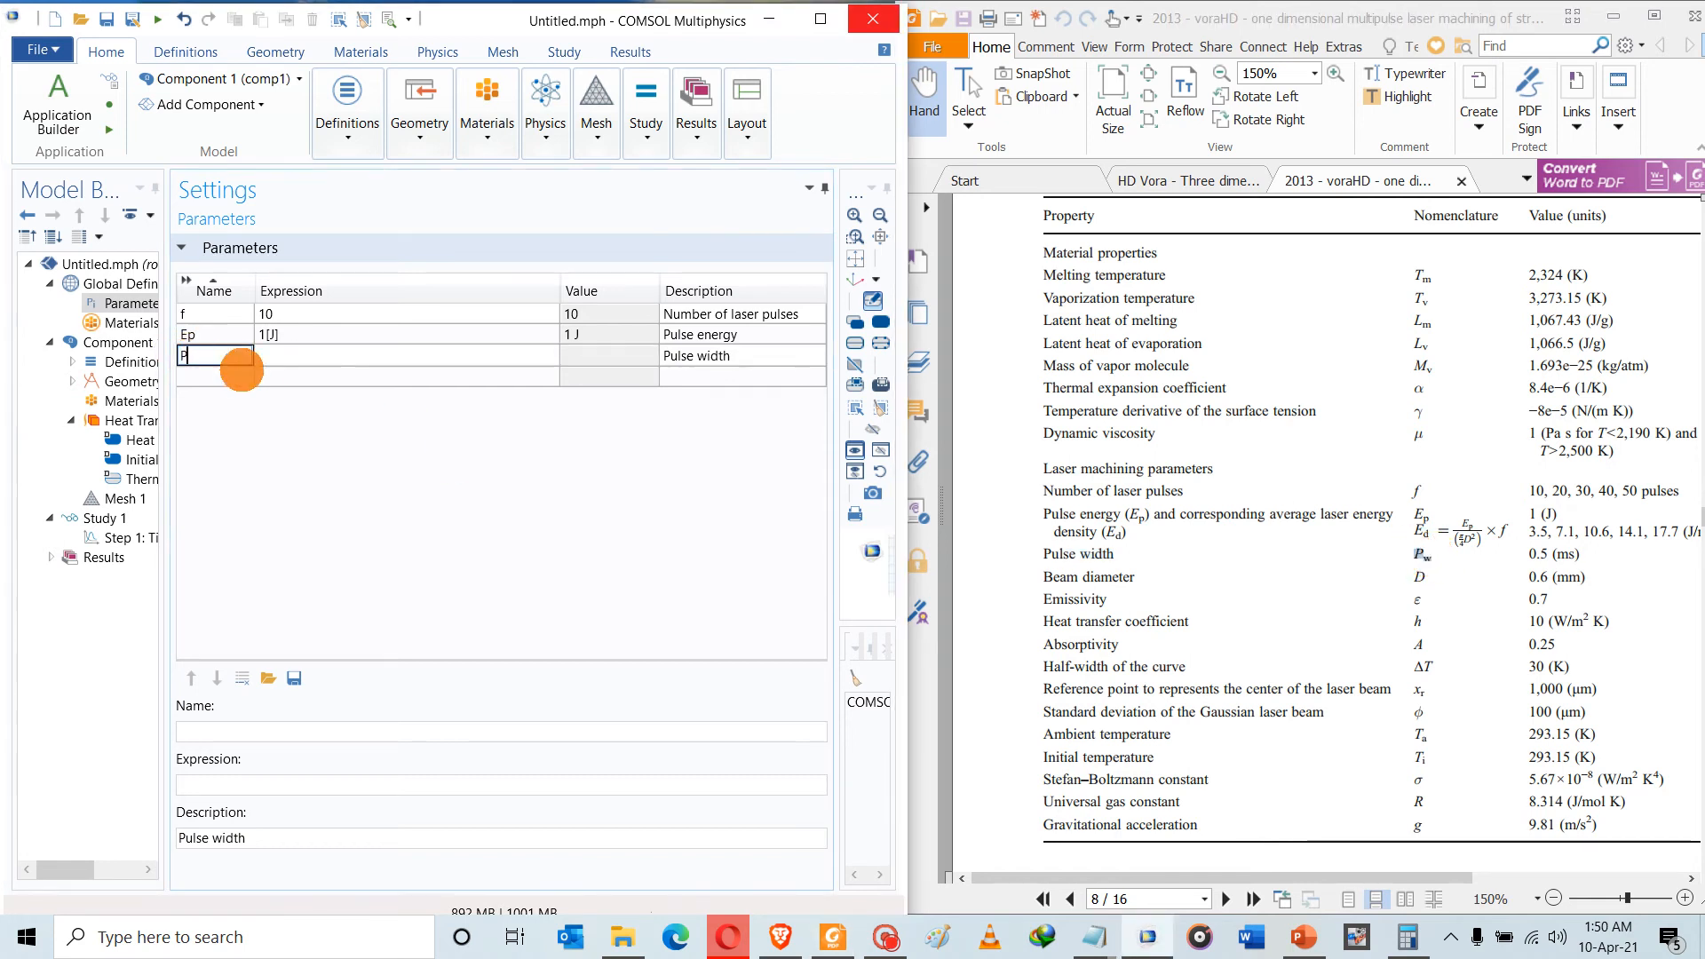
text(w)
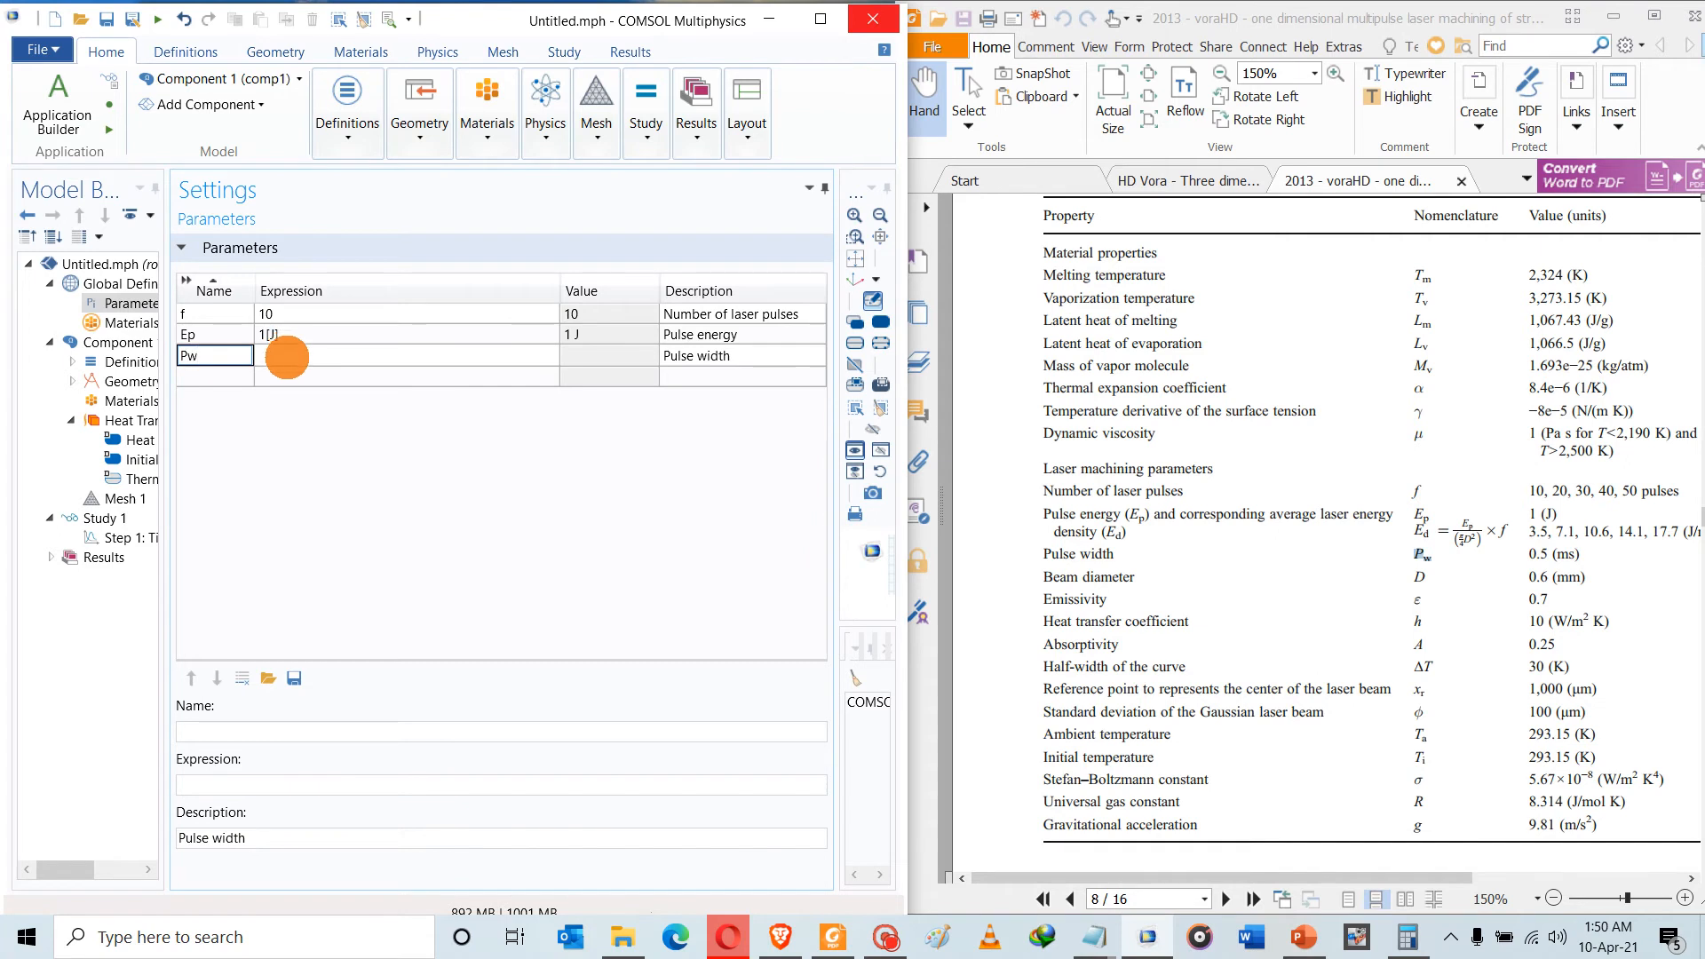
click(286, 357)
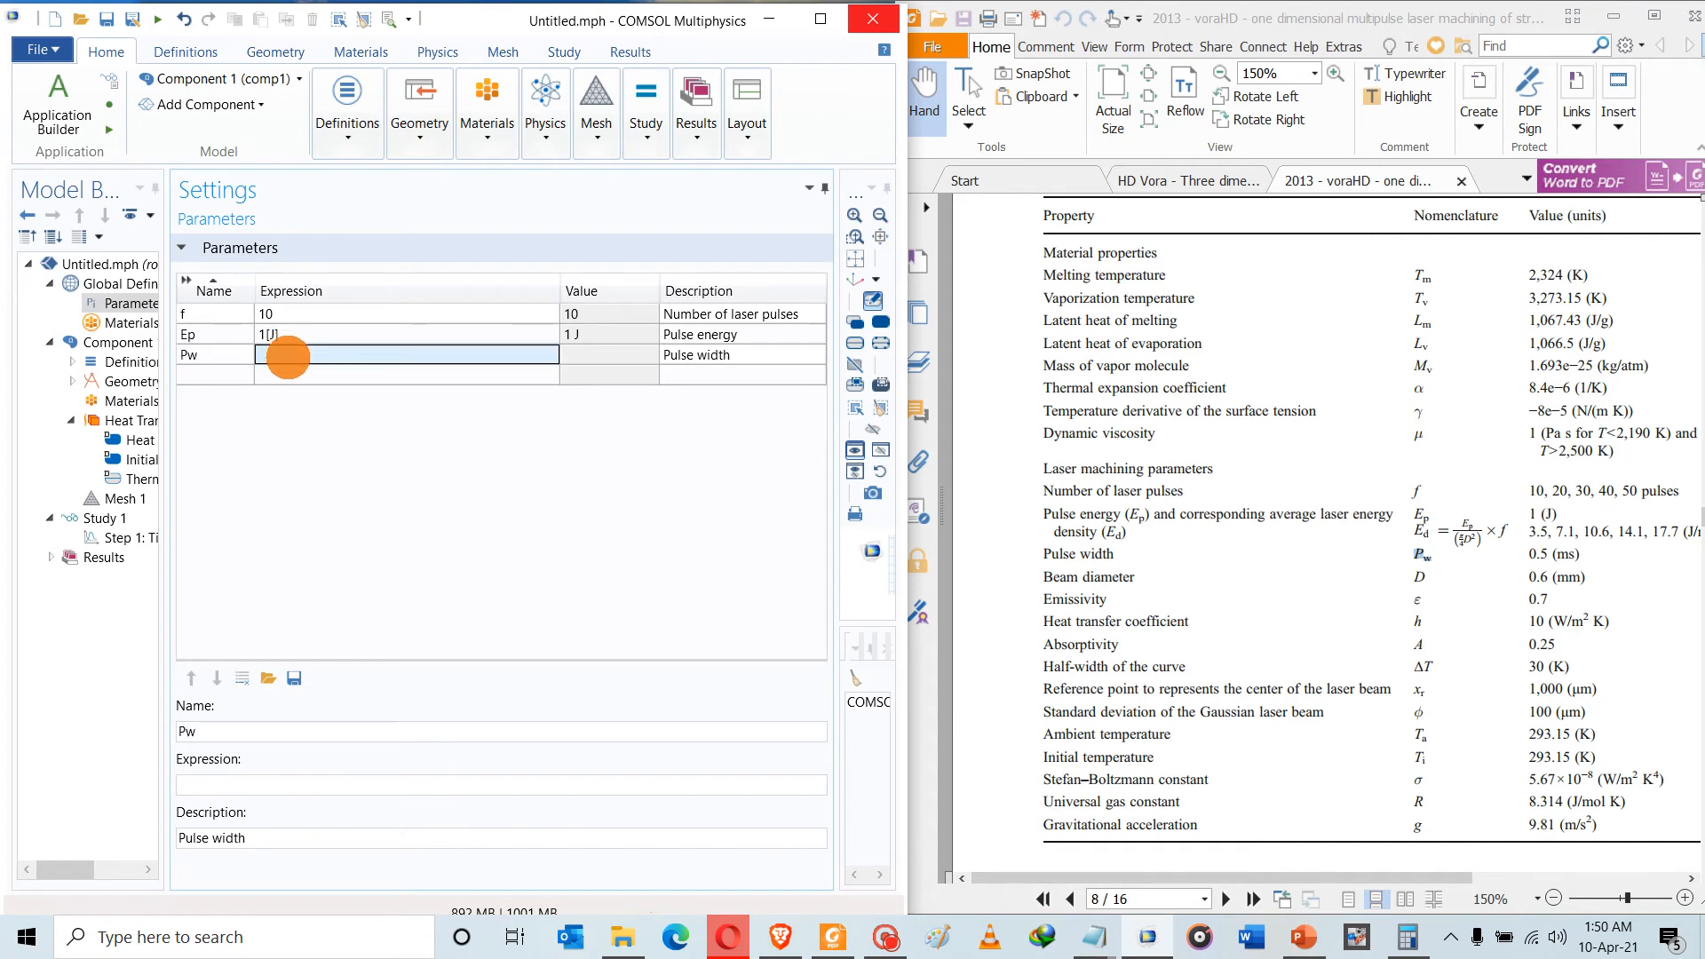
click(286, 357)
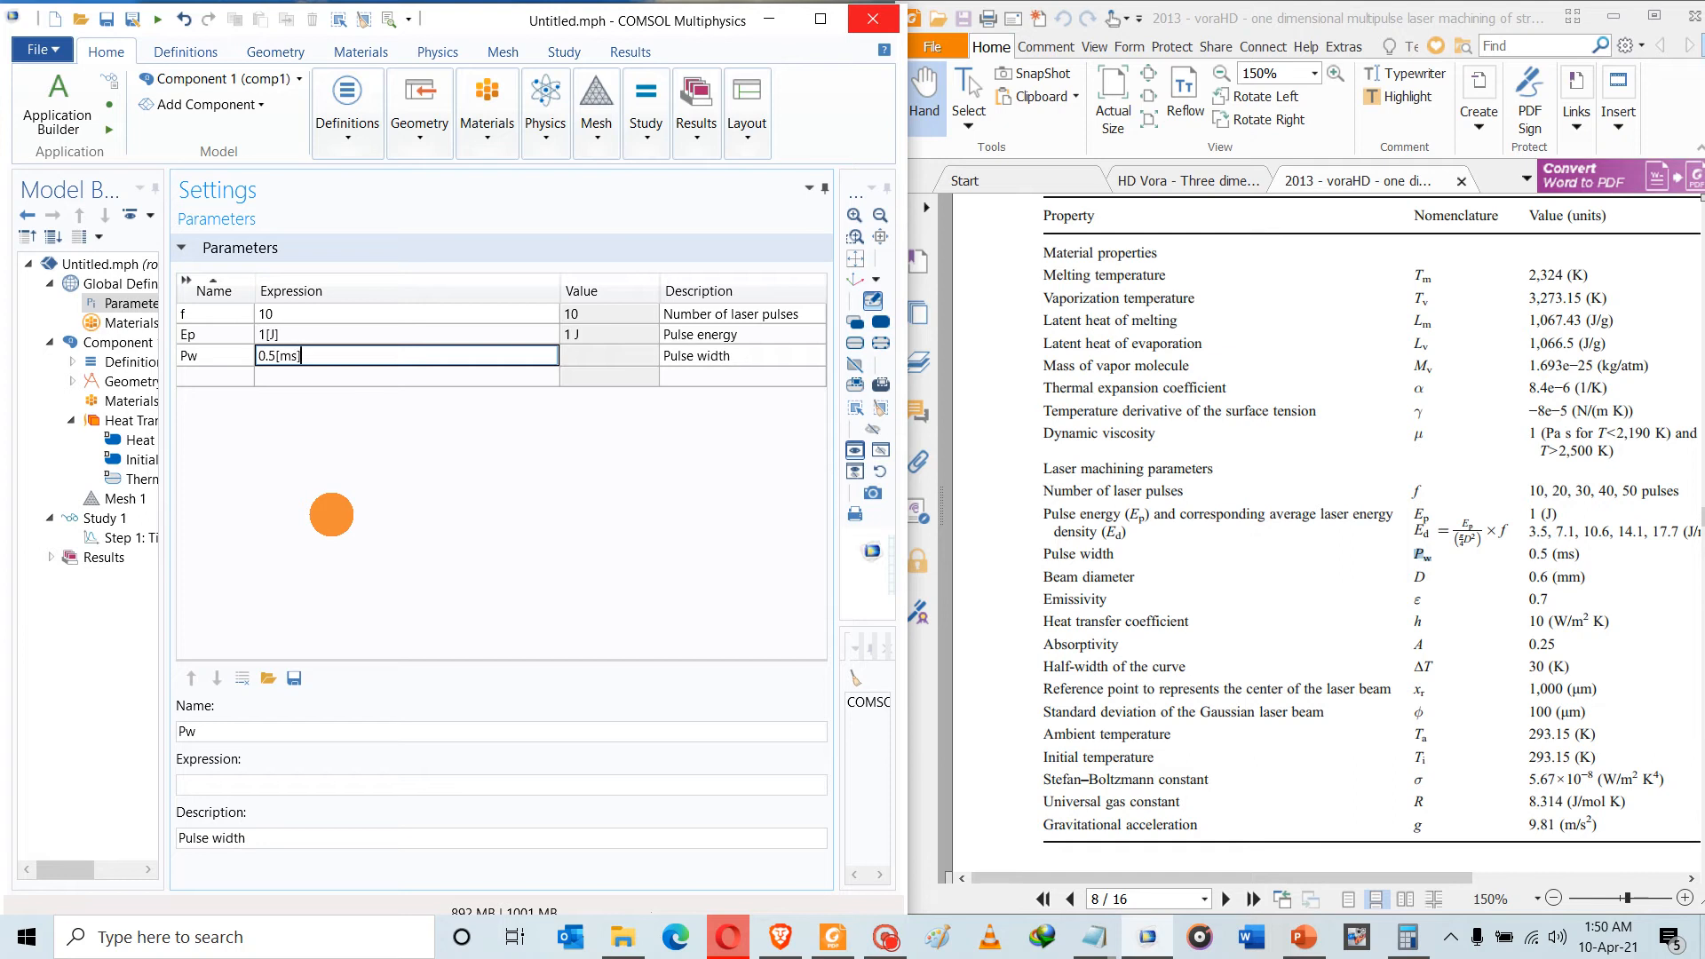
click(318, 375)
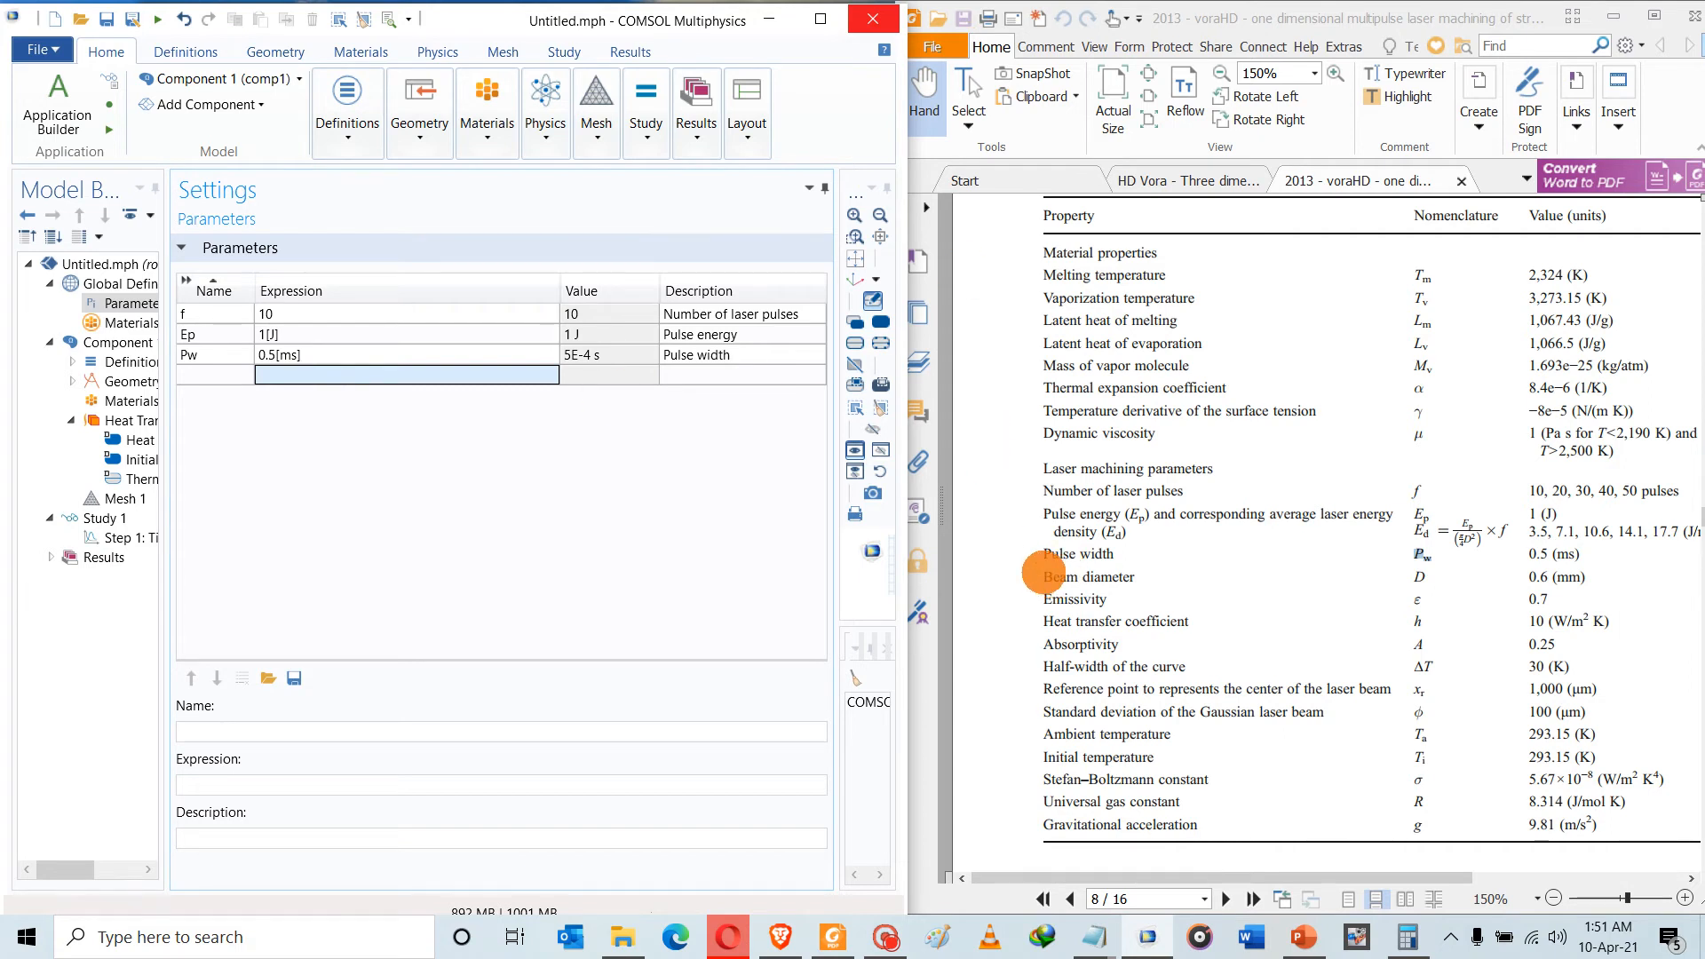
Add the parameter D with expression 0.6[mm] and the description "Beam diameter" copied from the paper's table
drag(1041, 573, 1150, 572)
key(ctrl+c)
click(689, 375)
key(ctrl+v)
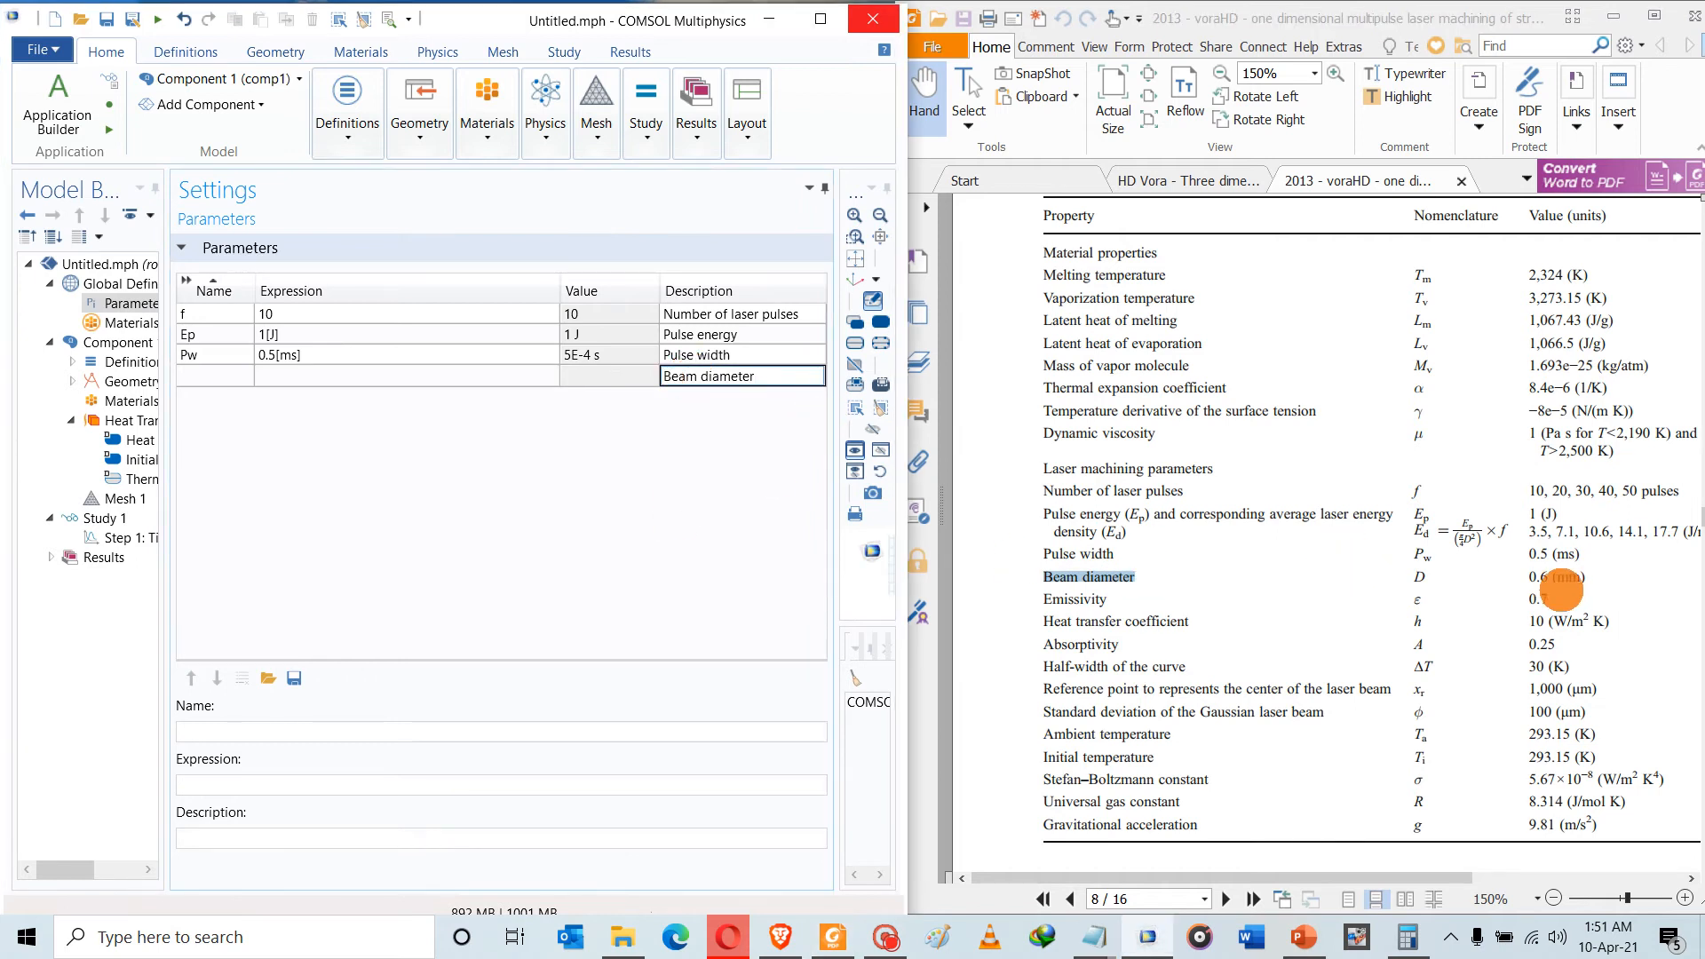
click(217, 374)
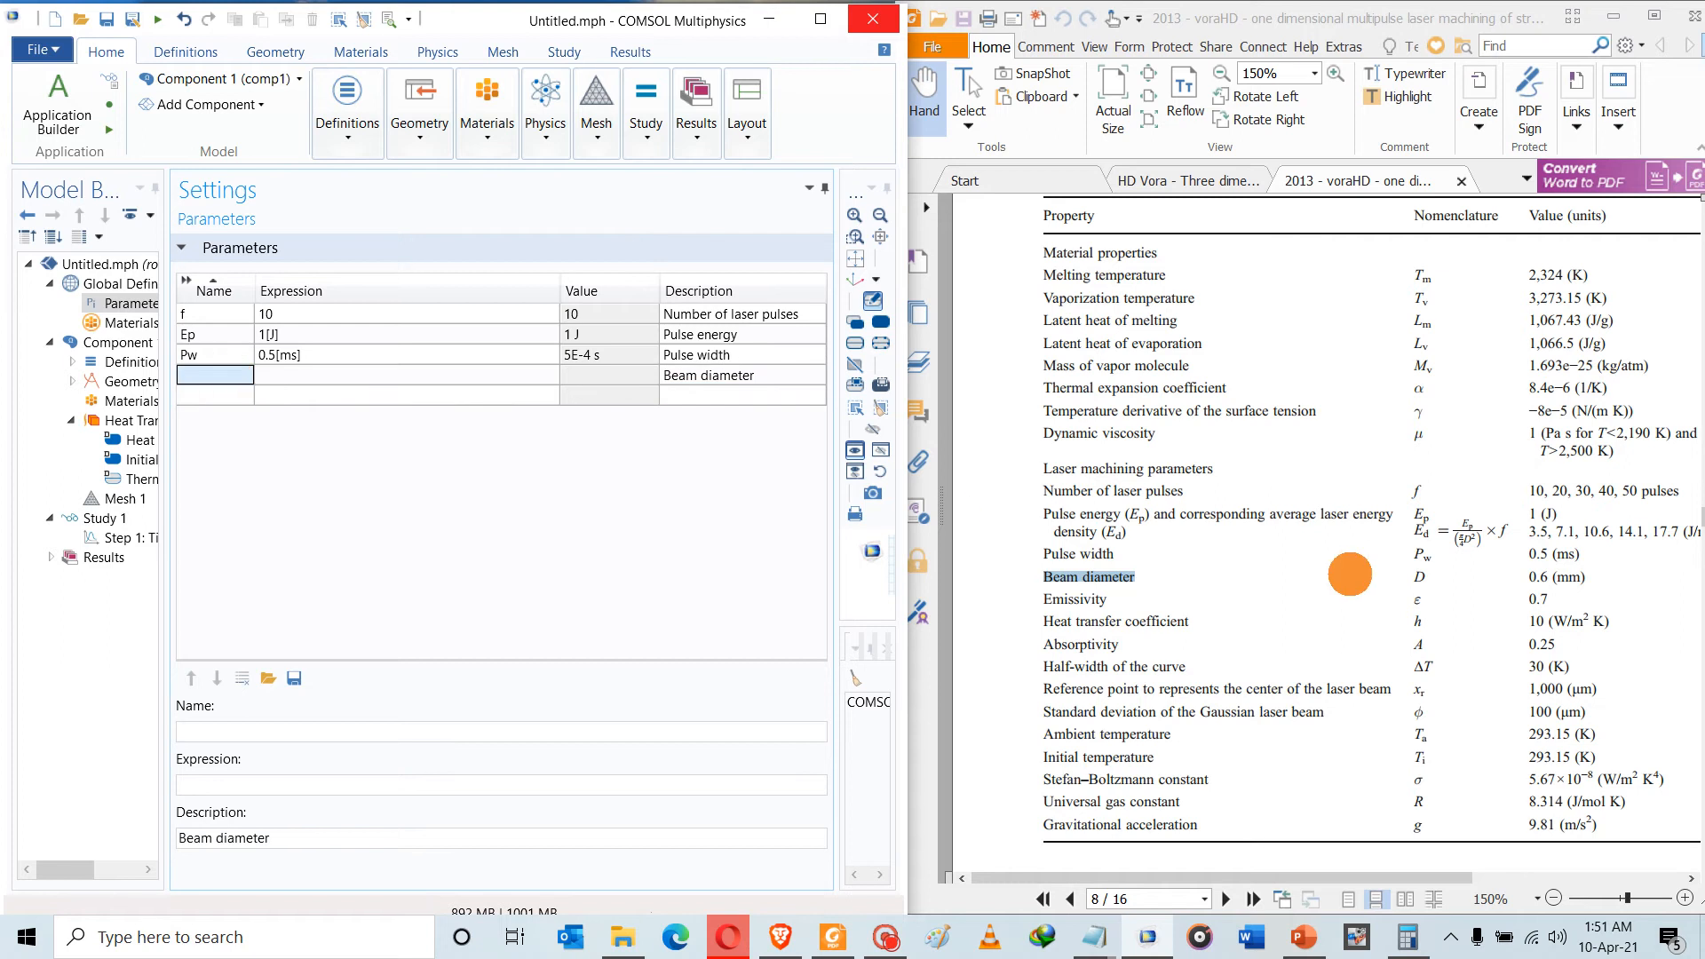
text(D)
click(366, 373)
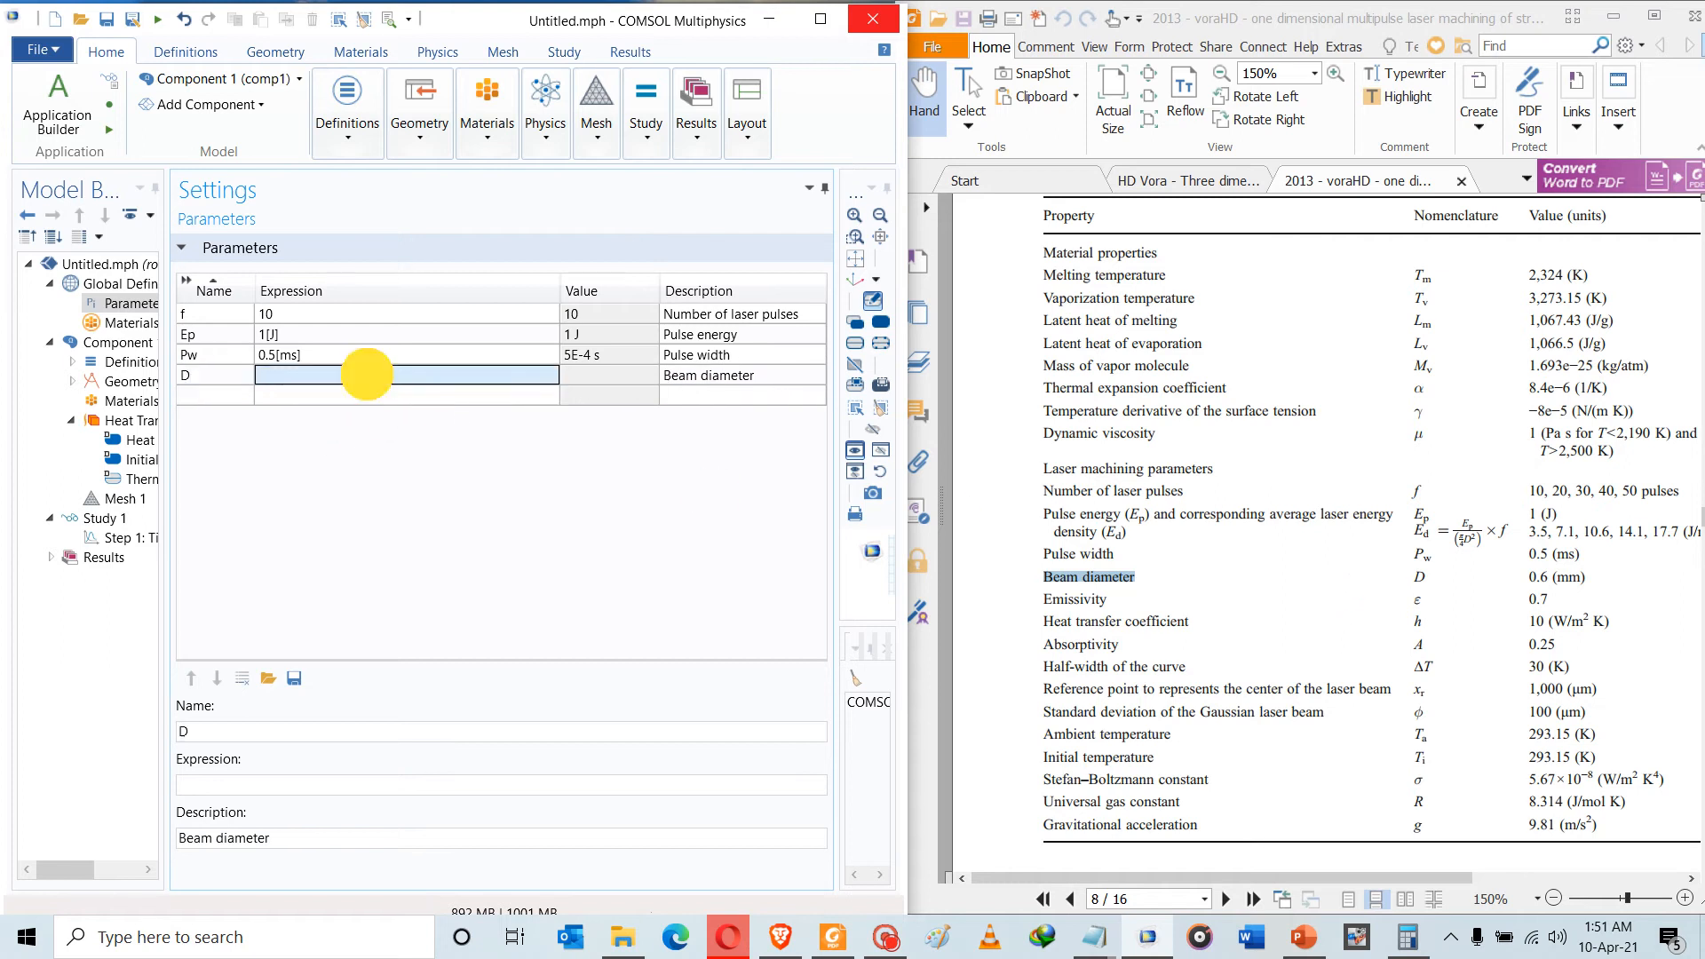
click(366, 374)
text(0.6[mm)
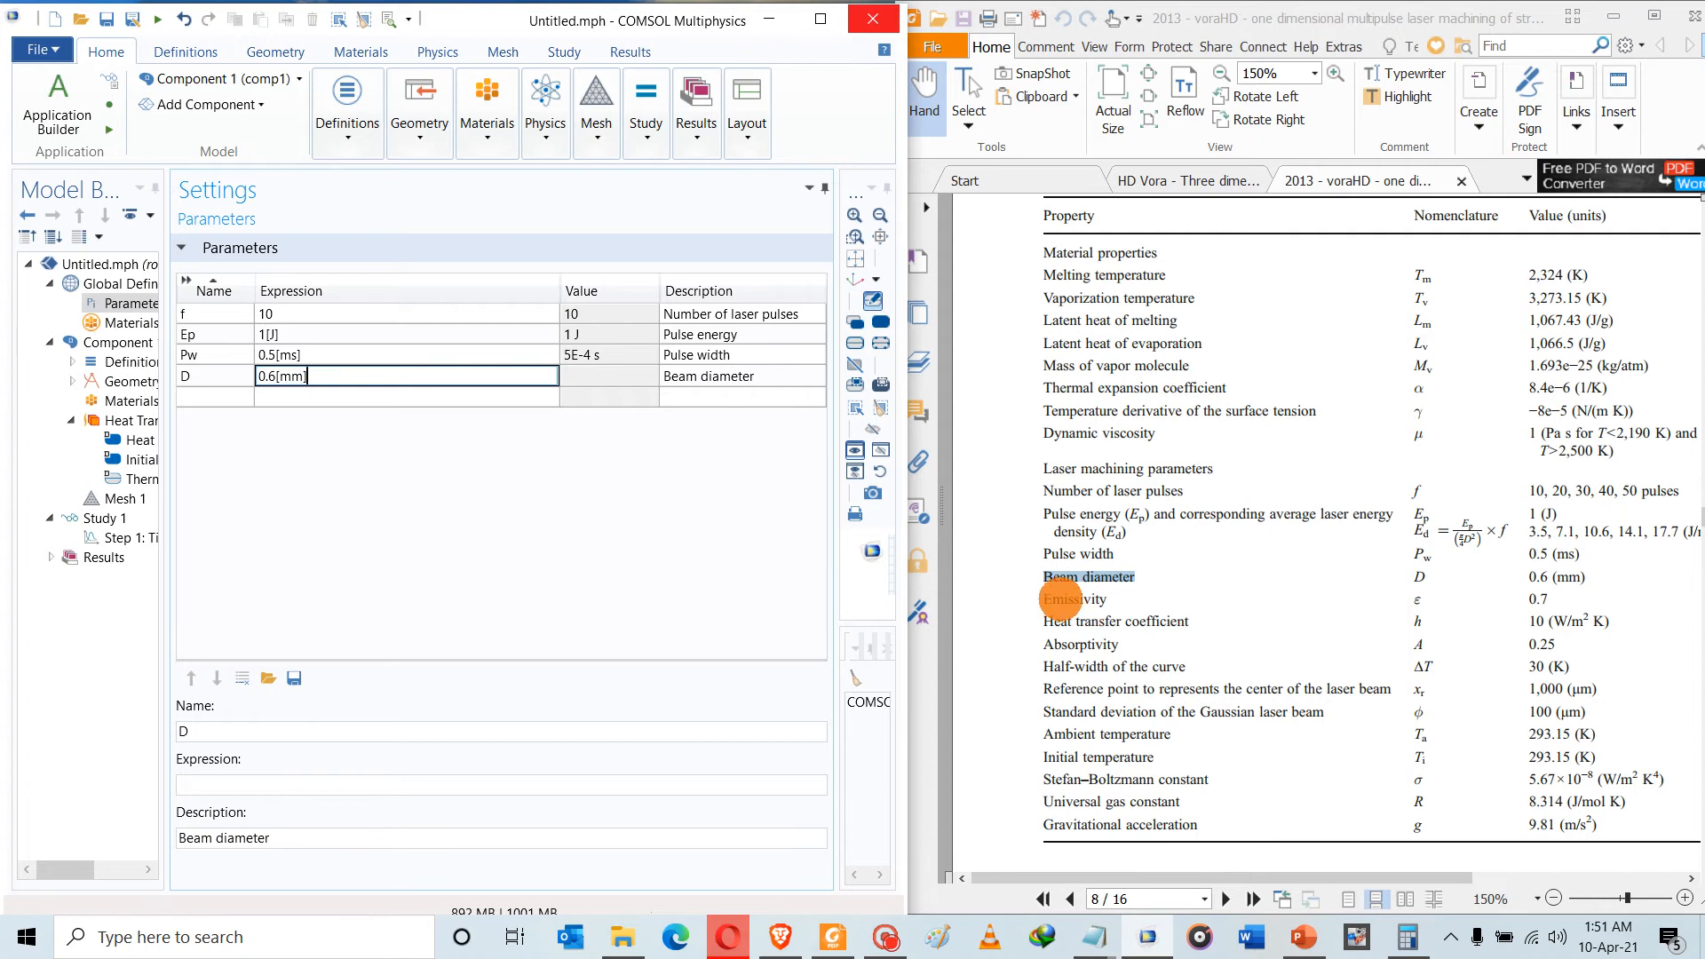
Add the parameter emi with expression 0.7 and the description "Emissivity" copied from the paper's table
click(1061, 601)
drag(1043, 599, 1116, 604)
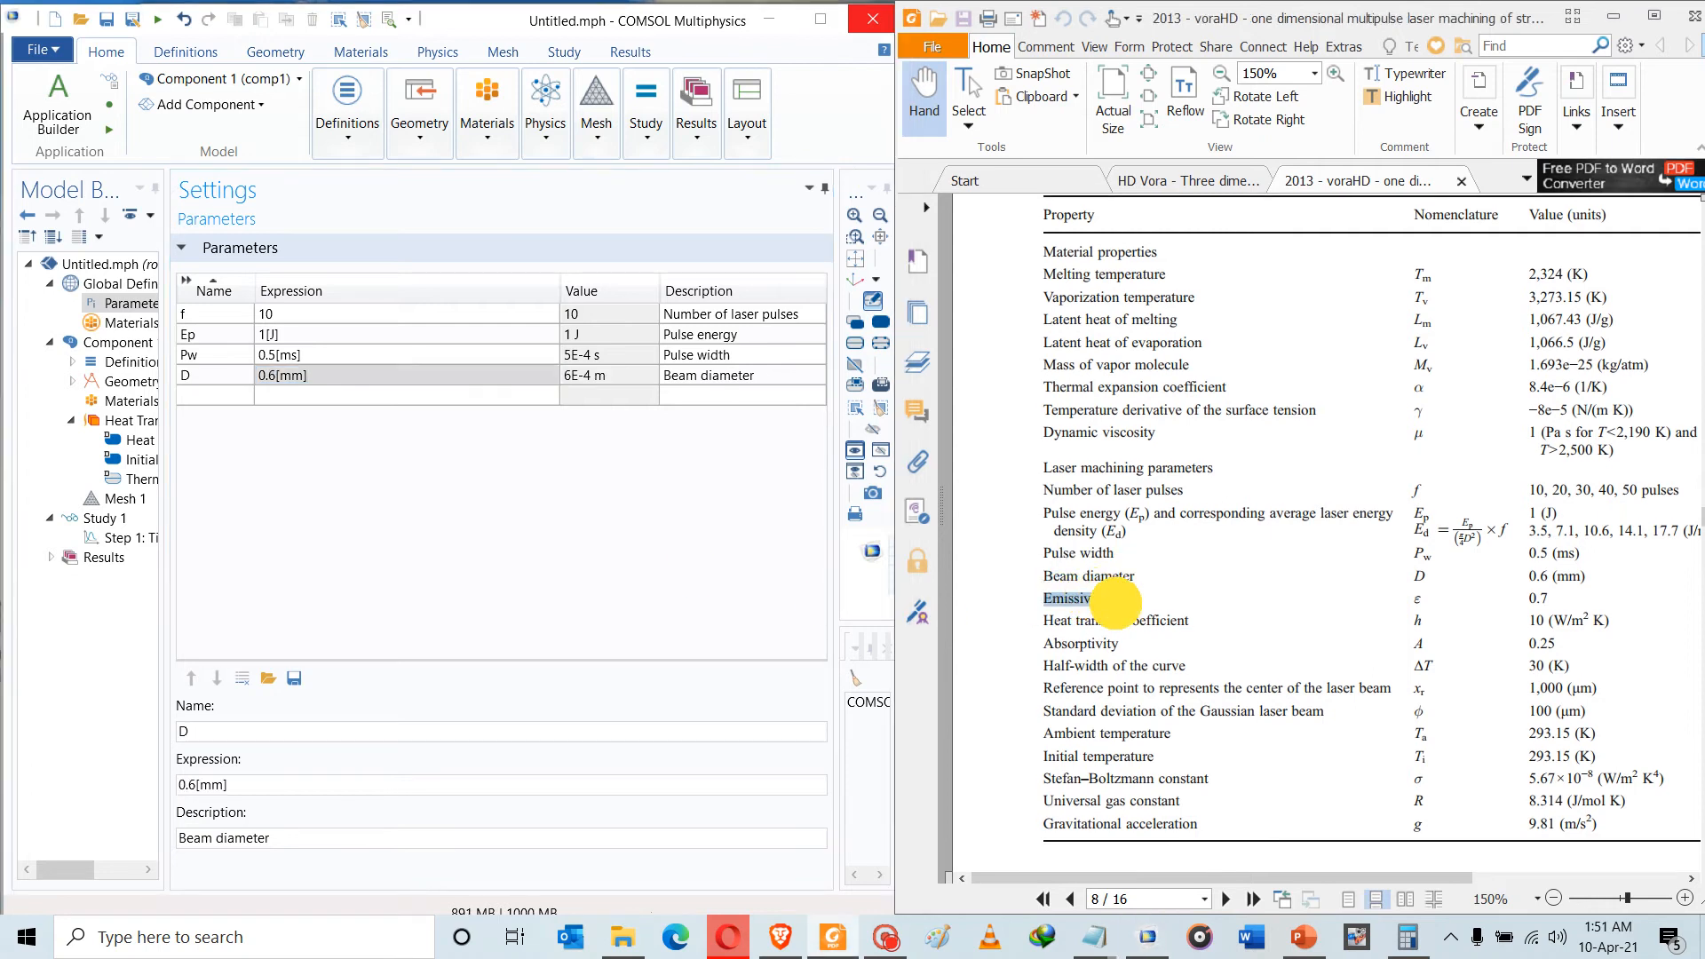
click(738, 395)
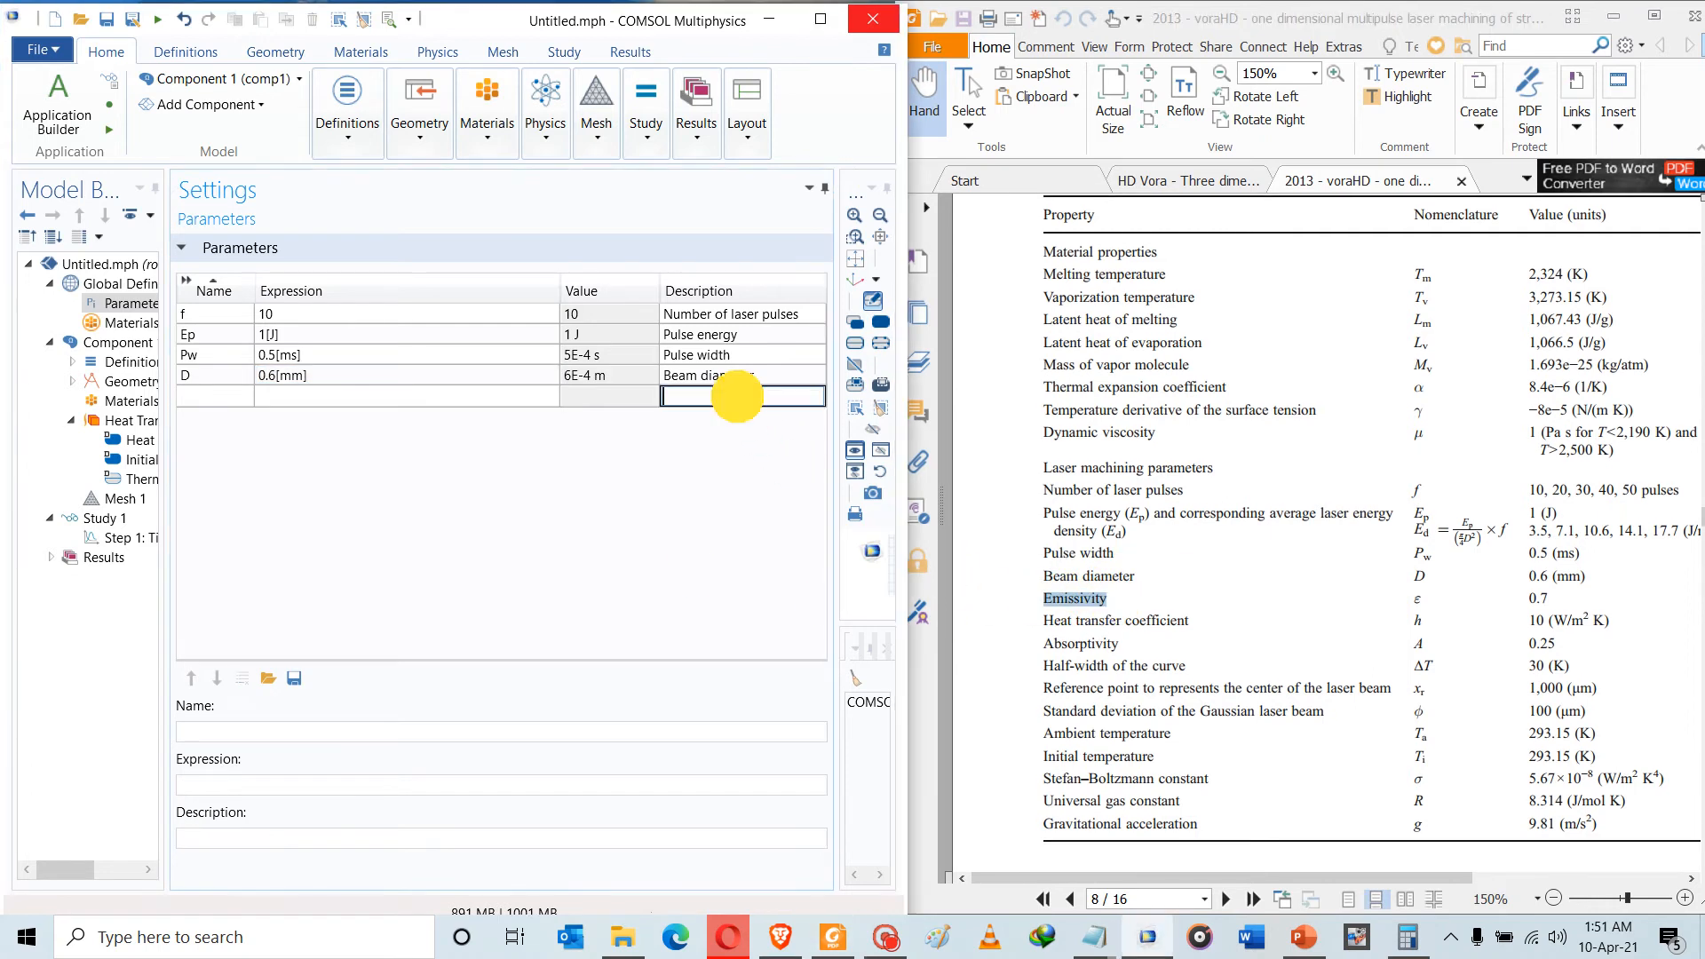
key(ctrl+v)
click(205, 395)
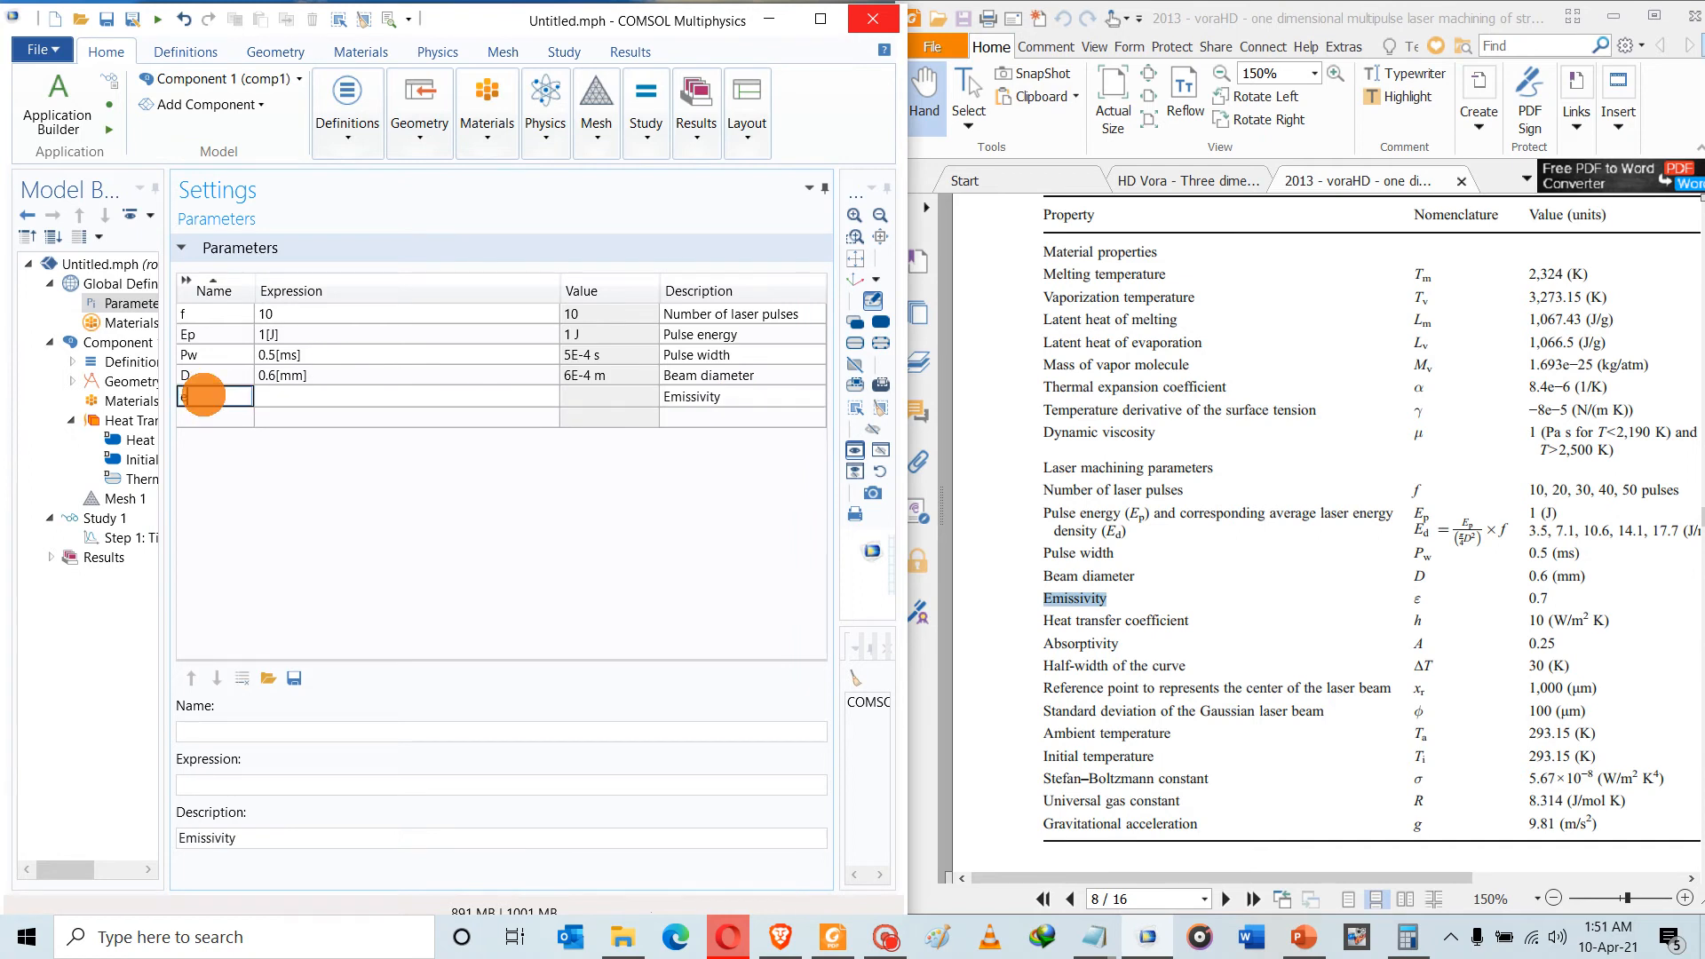
text(em)
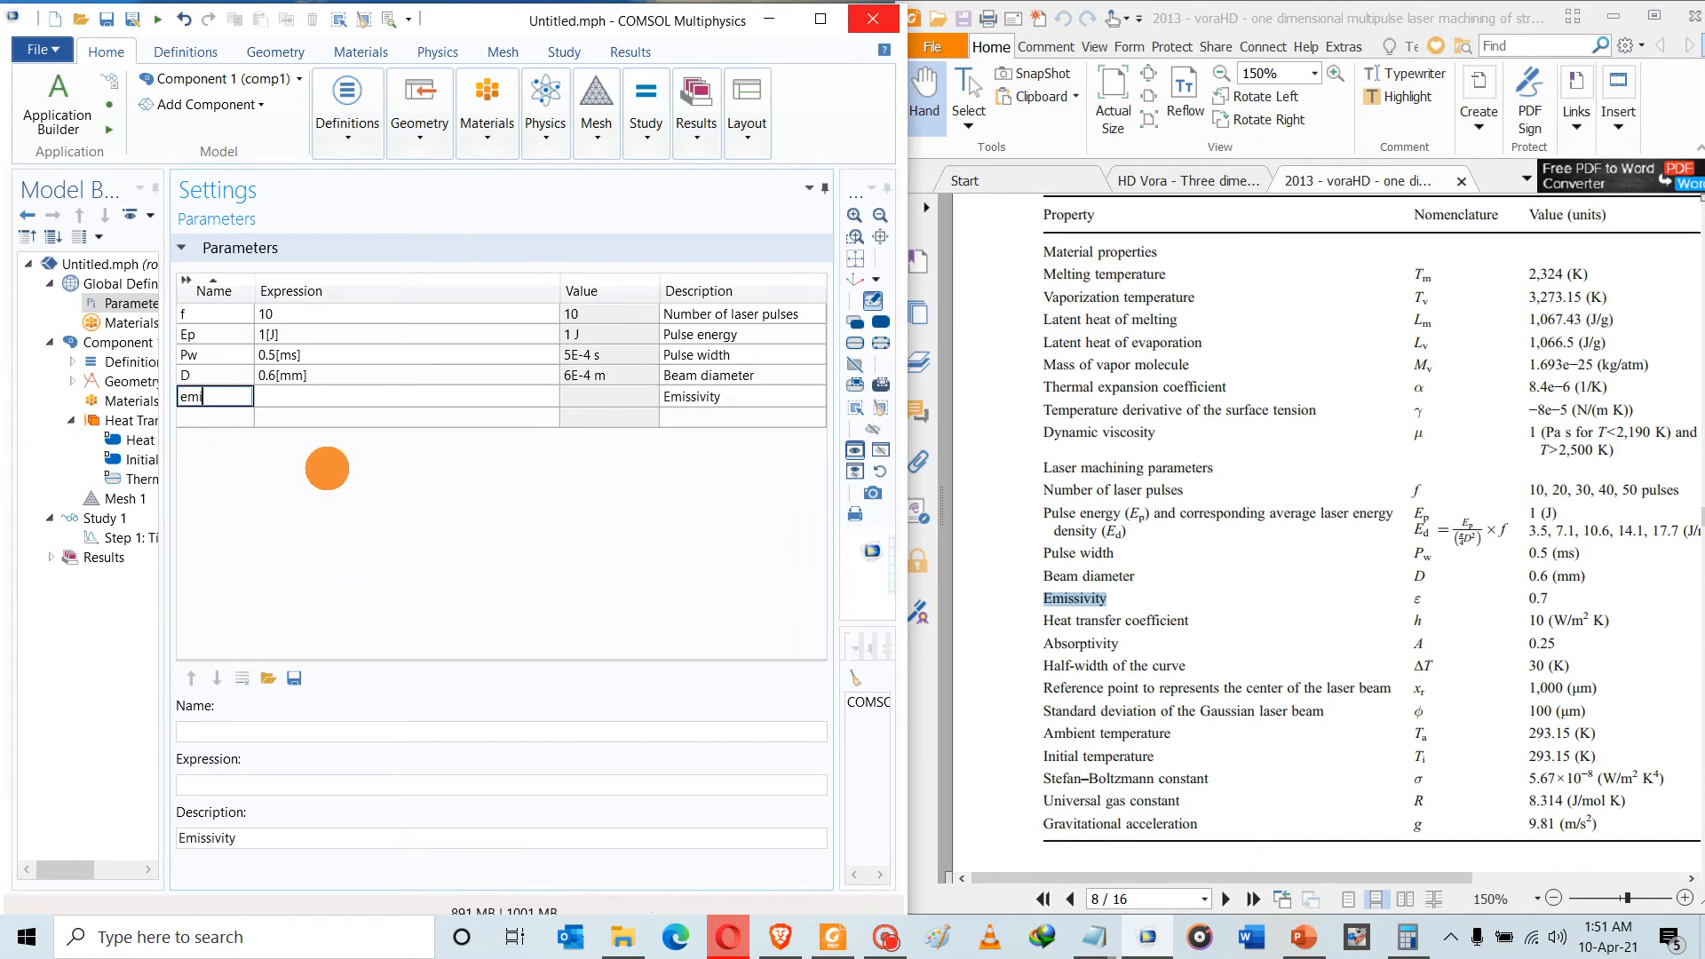
text(i)
click(287, 397)
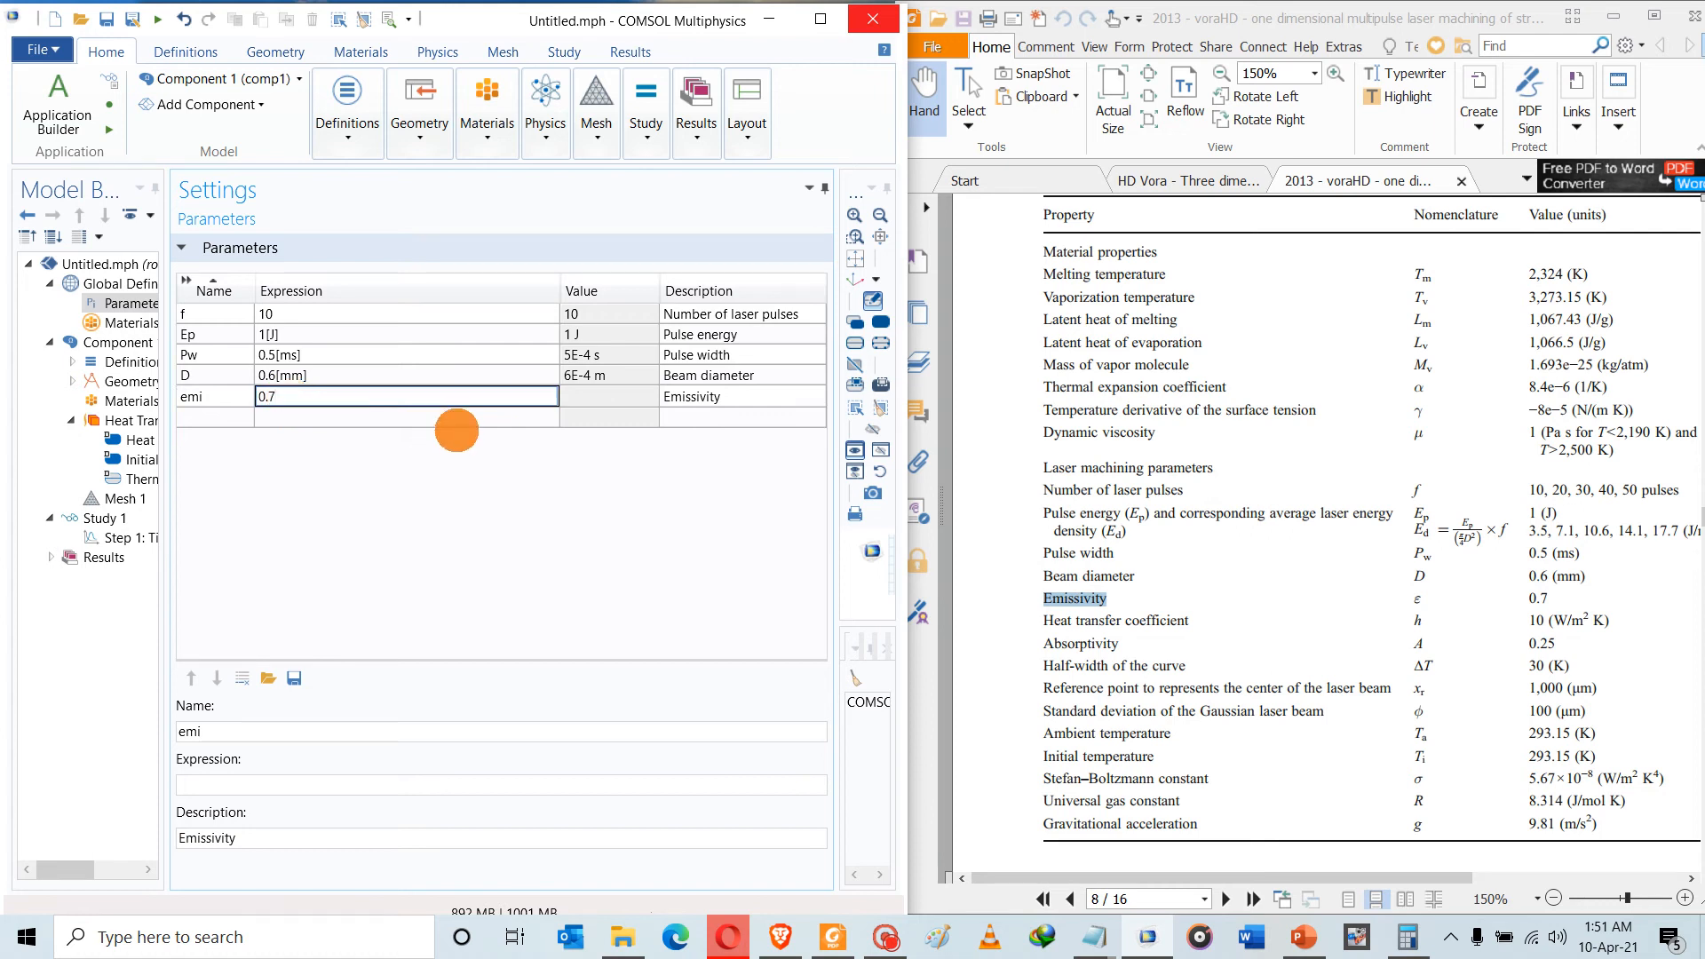
text(0.7)
Add the parameter h1 with the expression 10[W/m^2/K] in the row below emi
click(216, 415)
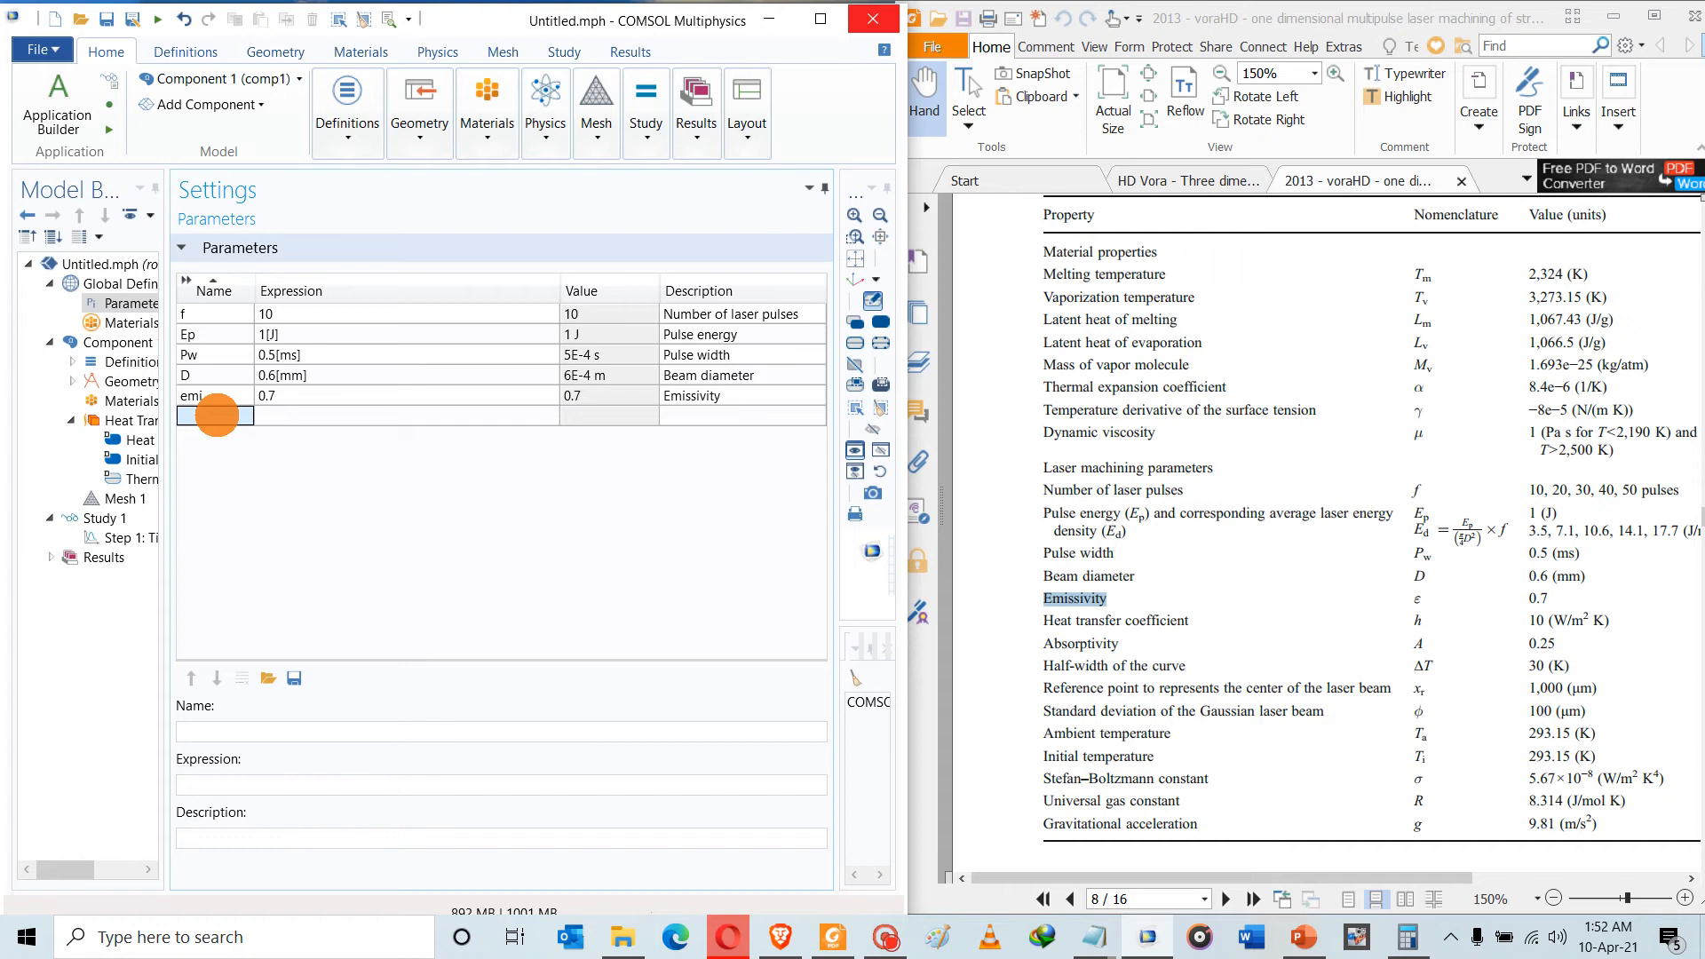
text(h)
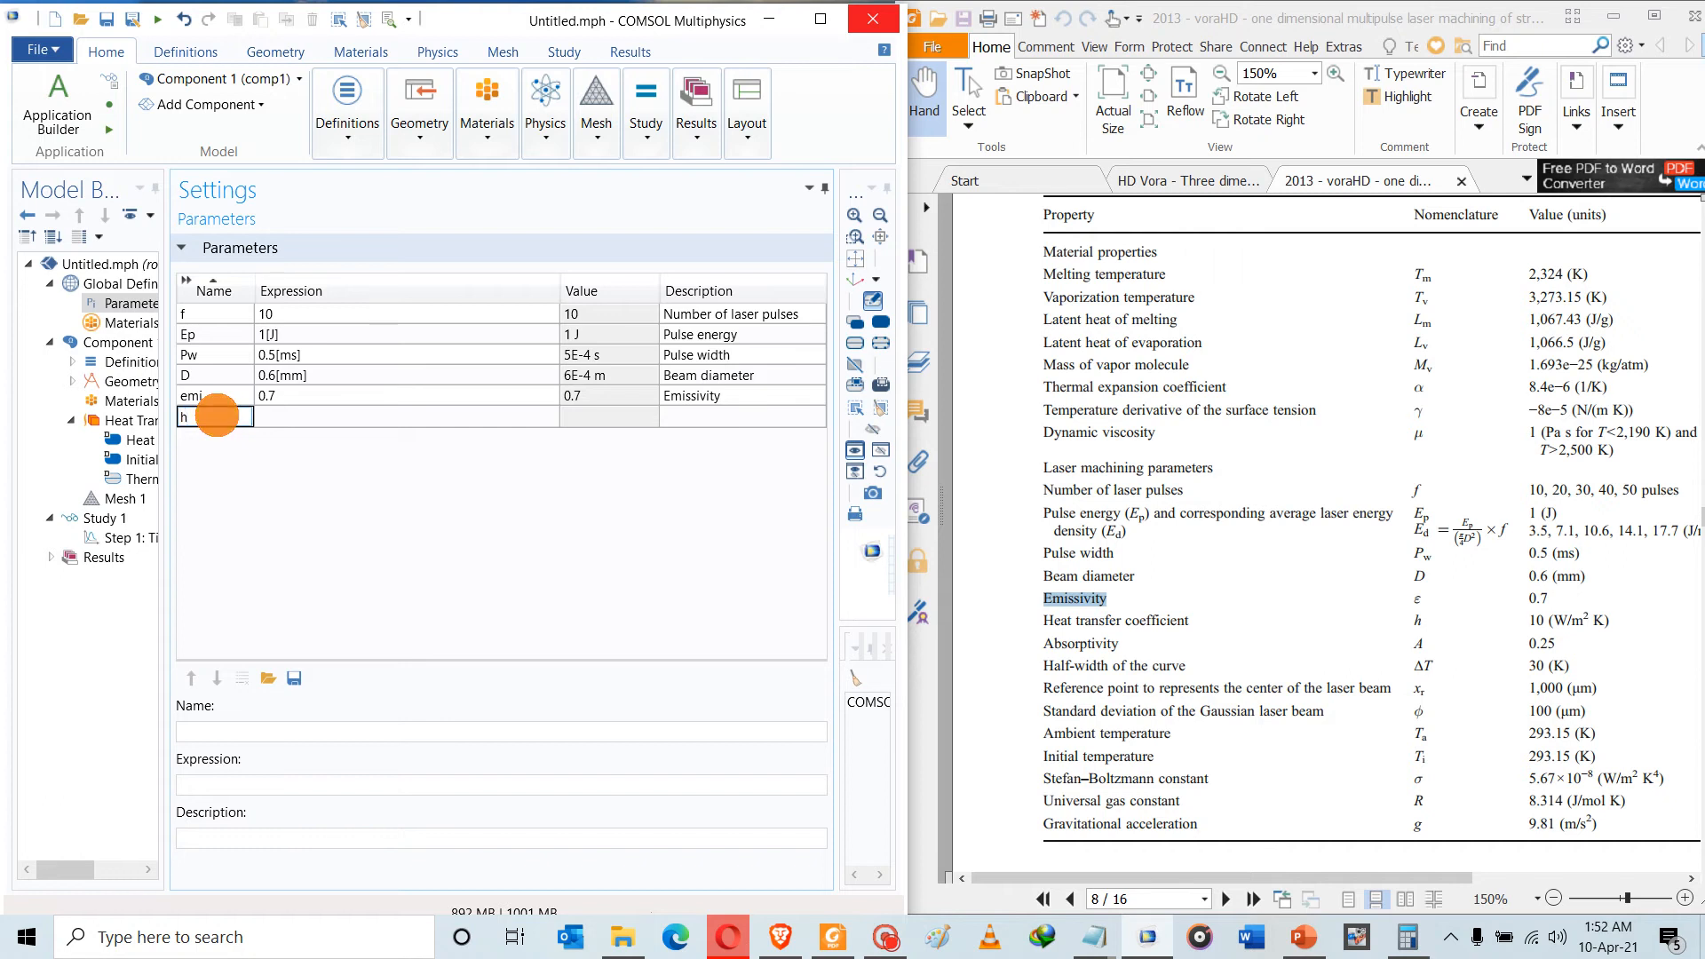
text(1)
click(326, 417)
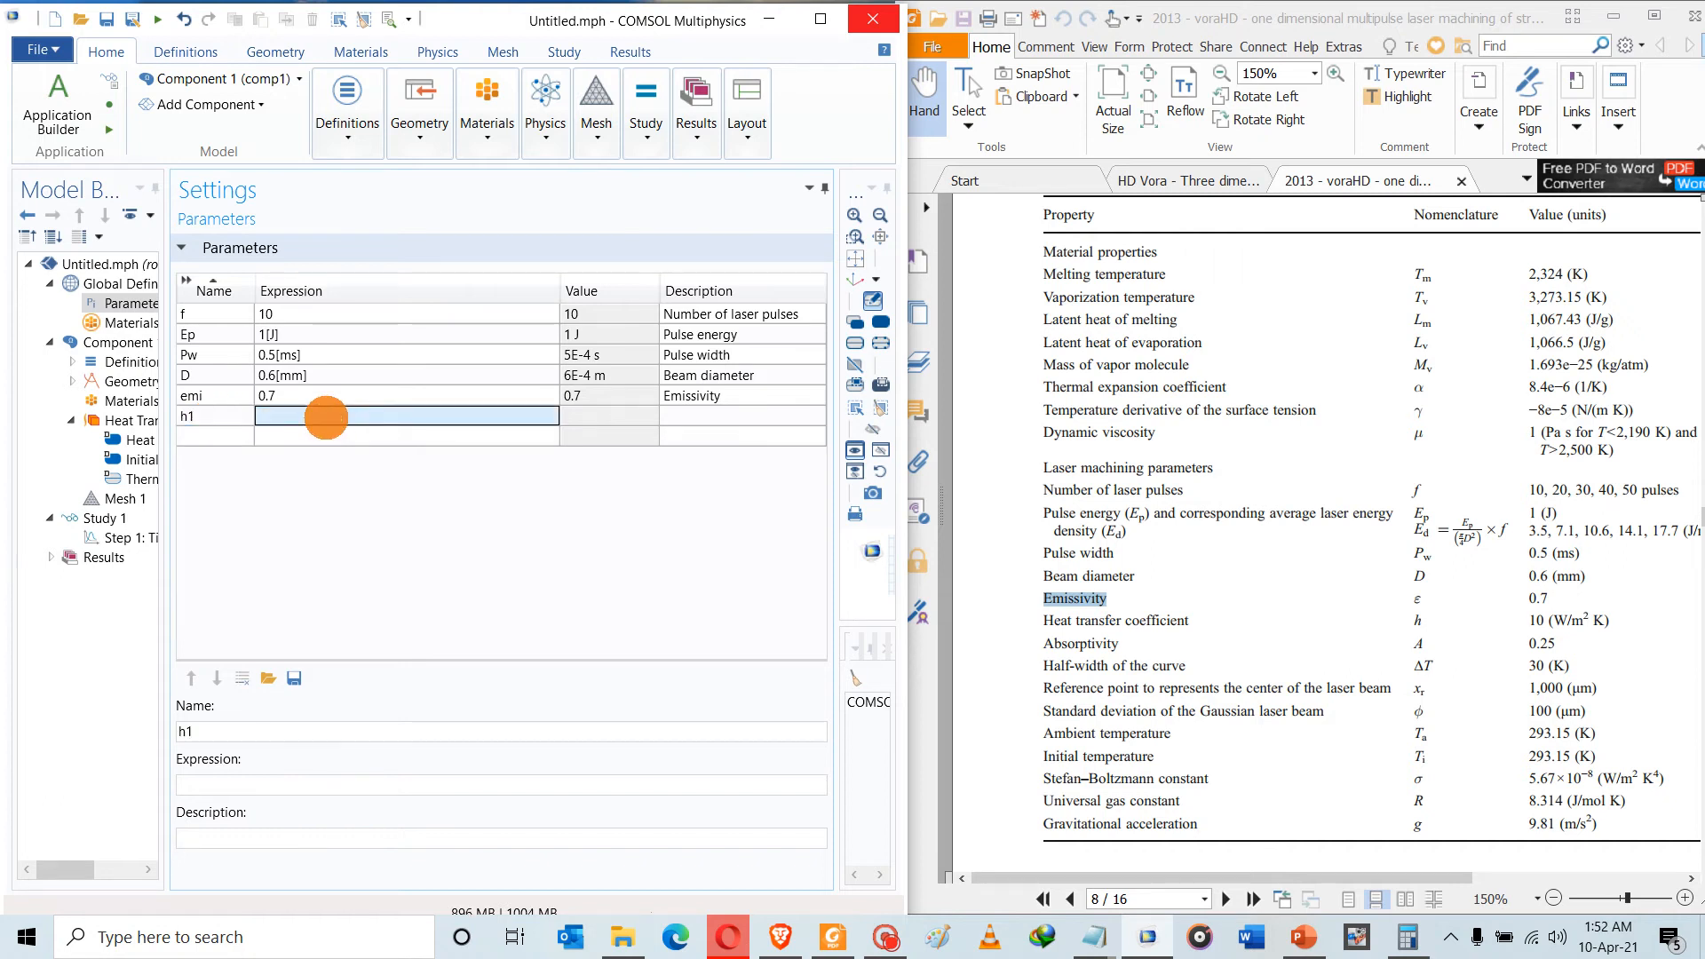
click(326, 418)
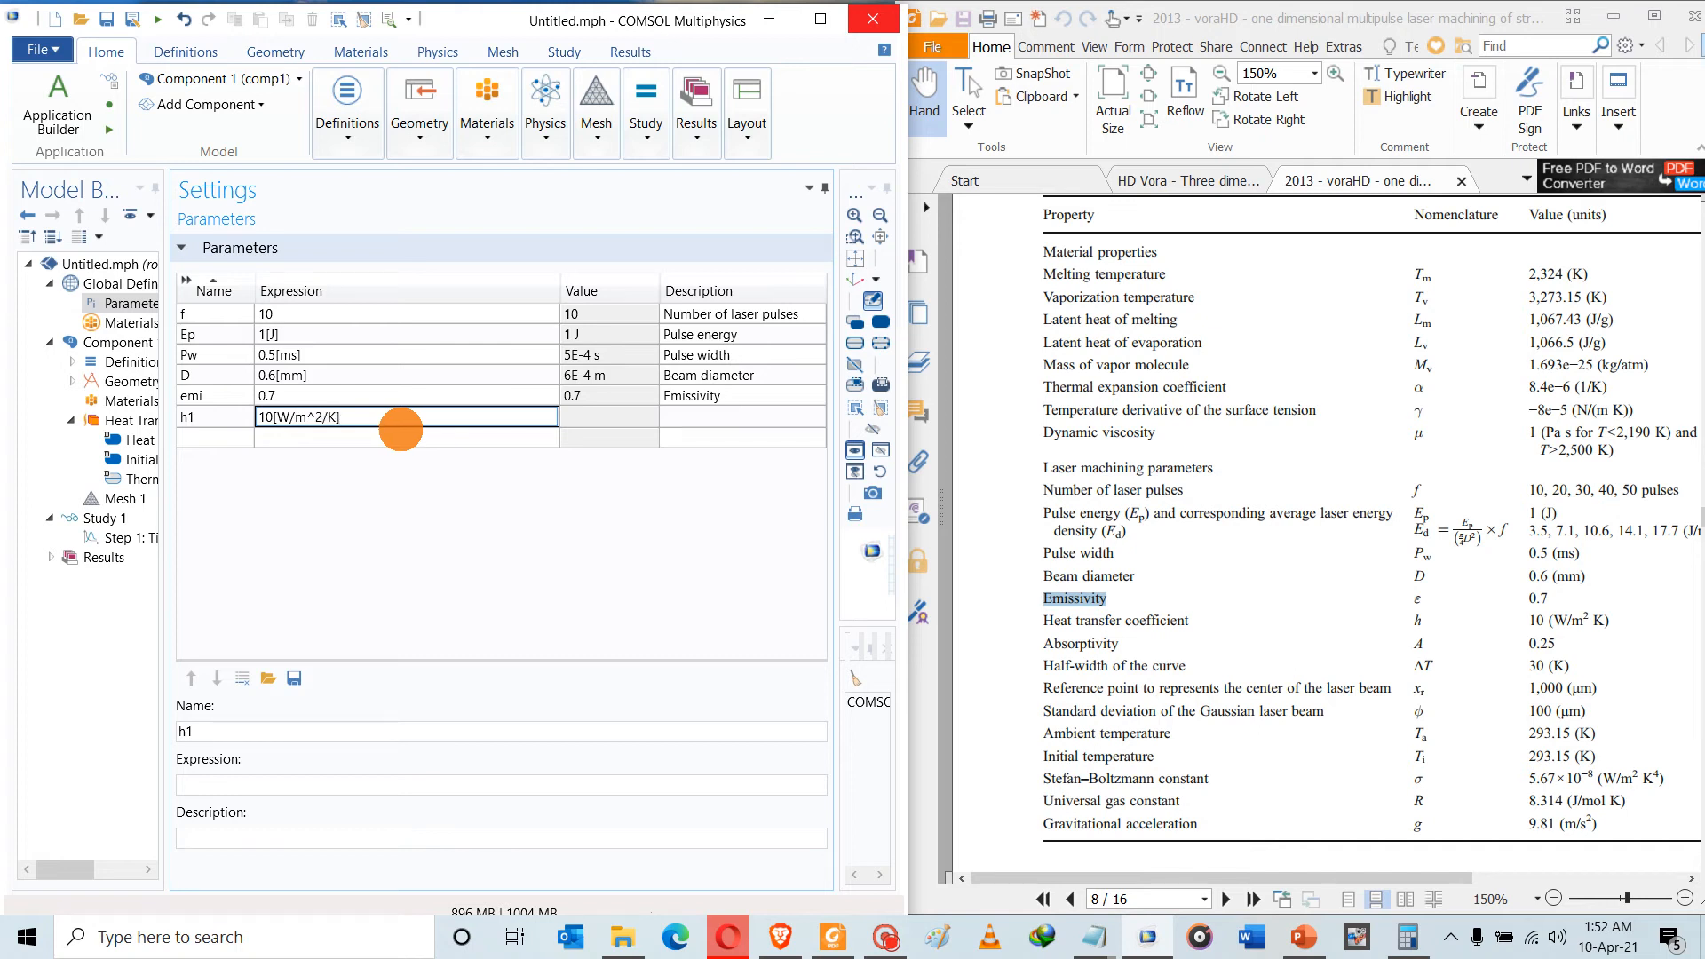
Copy "Heat transfer coefficient" from the paper's table into the description of parameter h1
click(664, 416)
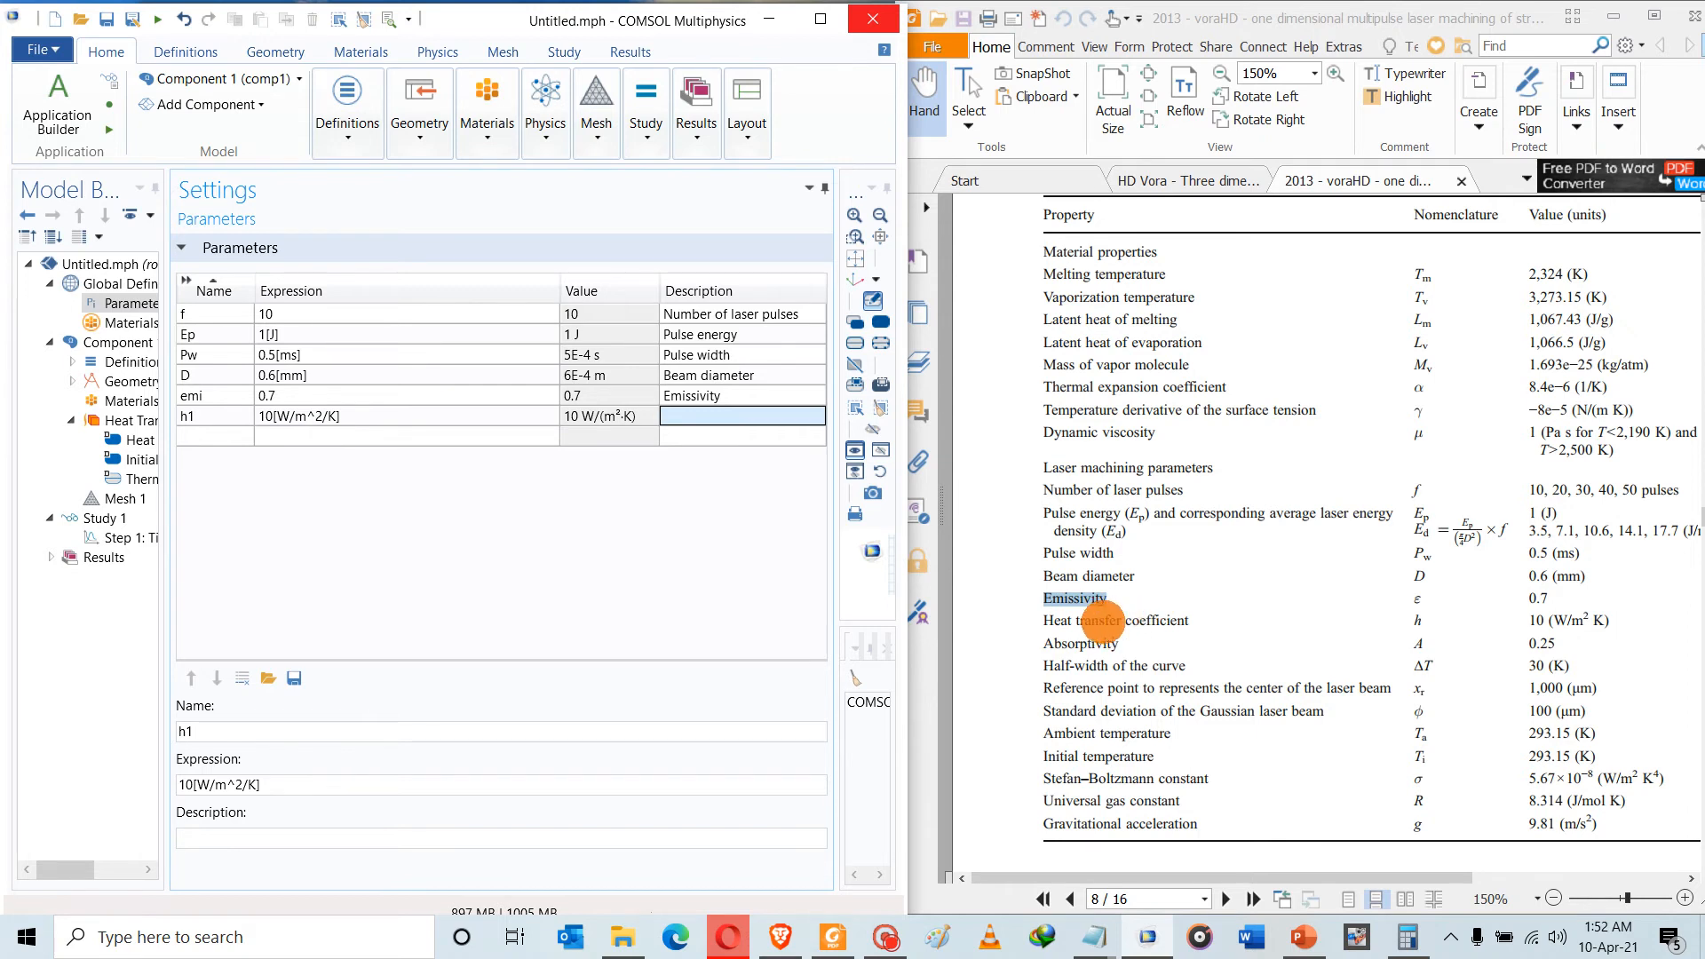
click(1050, 617)
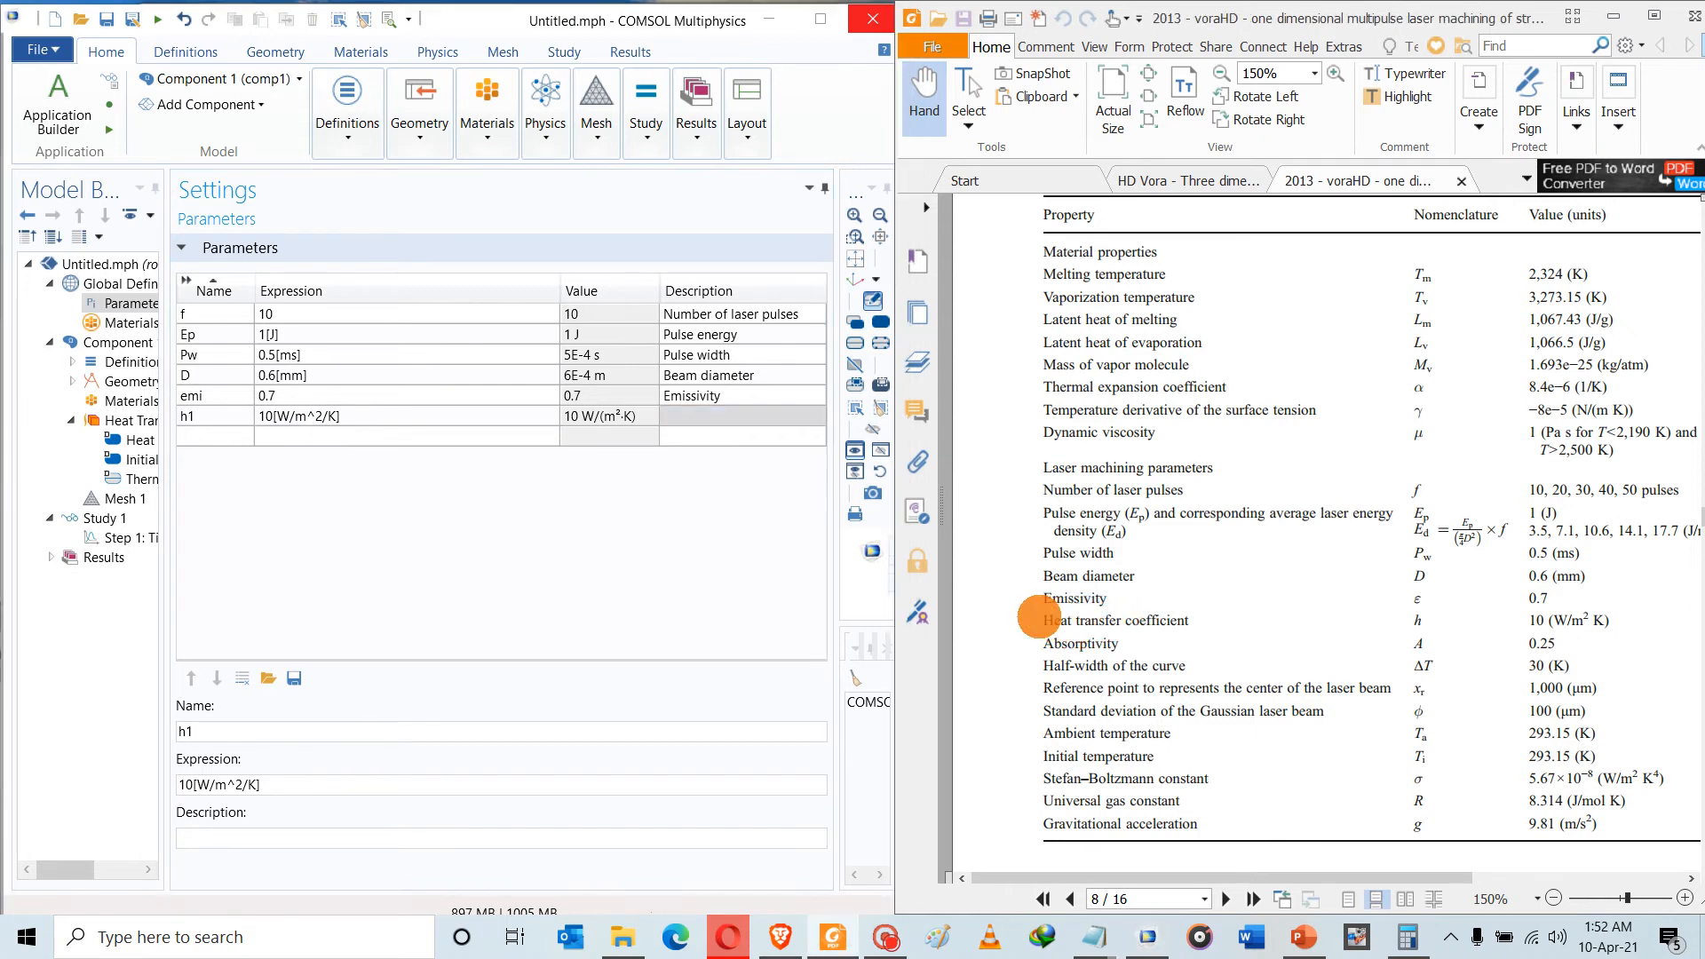
drag(1045, 620, 1188, 620)
key(ctrl+c)
click(733, 417)
key(ctrl+v)
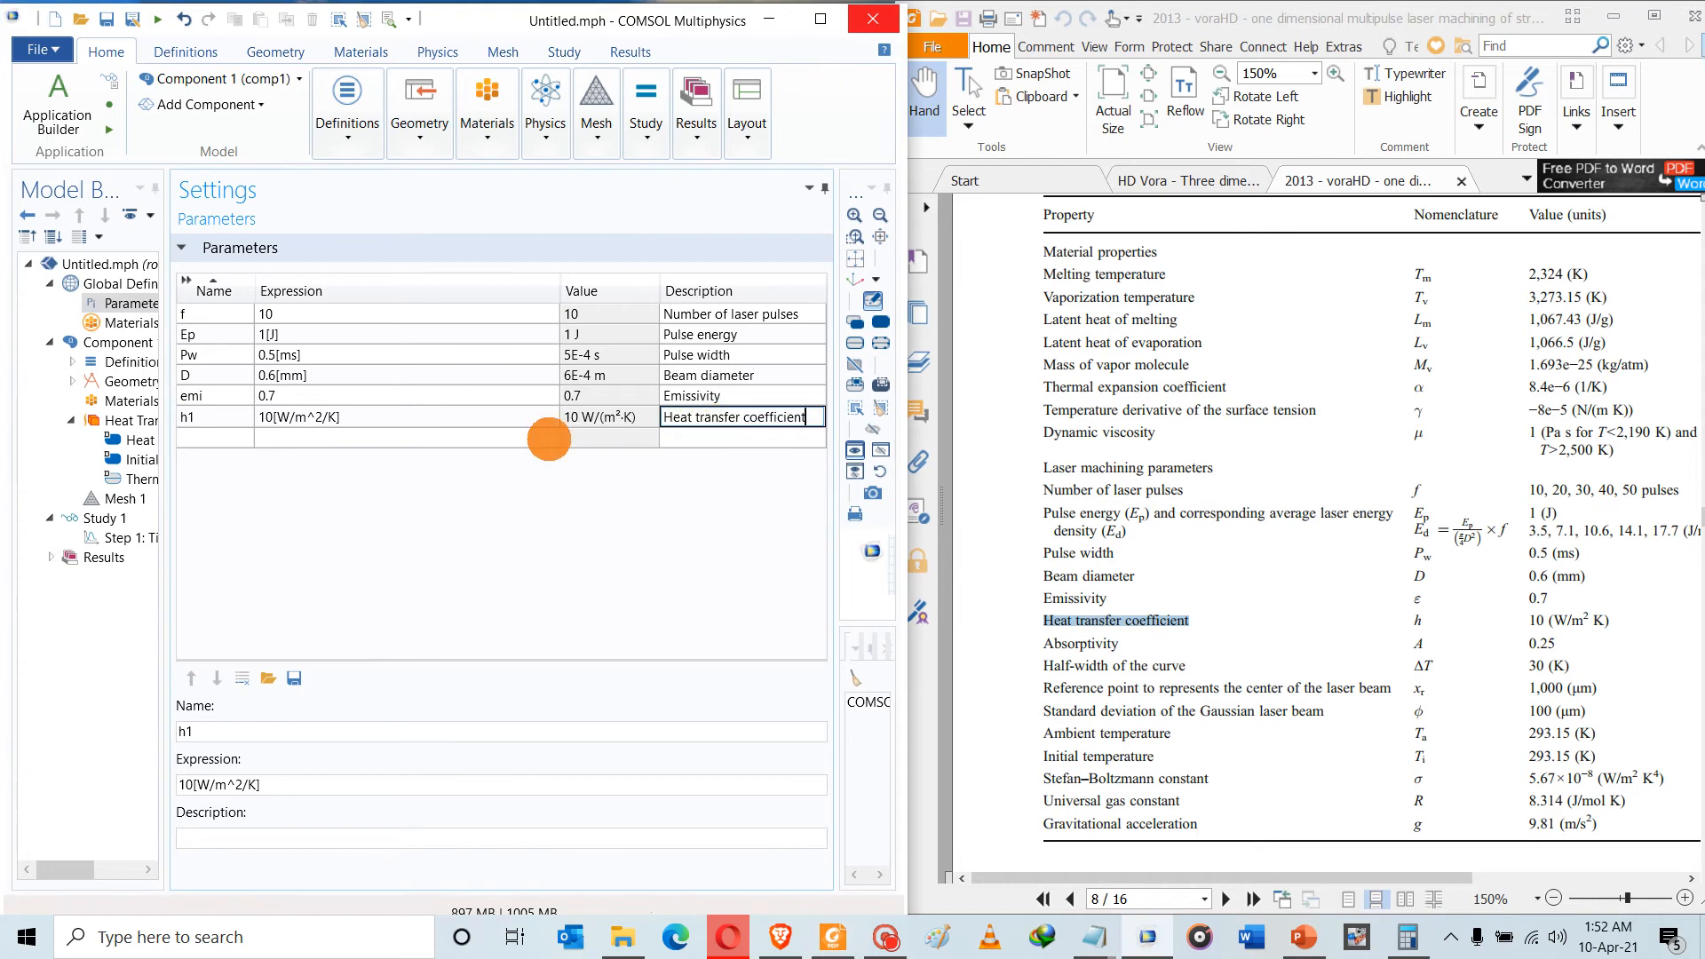
click(233, 435)
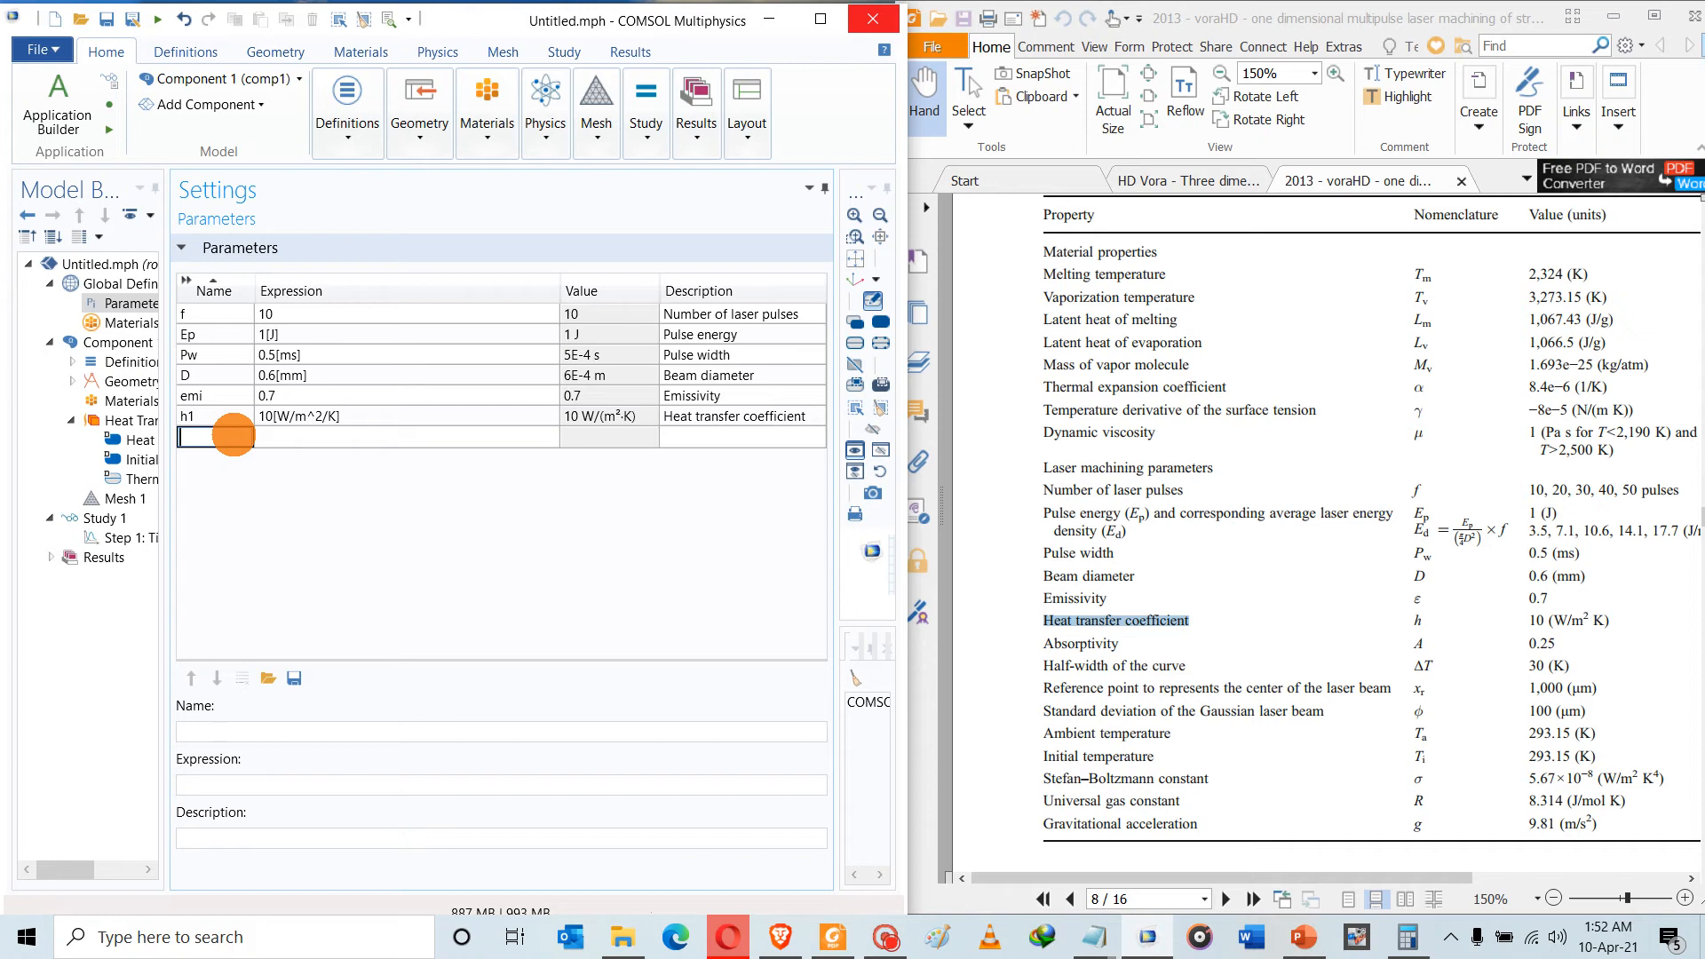
Add the parameter A1 with expression 0.25 and try to fill its description with text from the paper's table
text(A1)
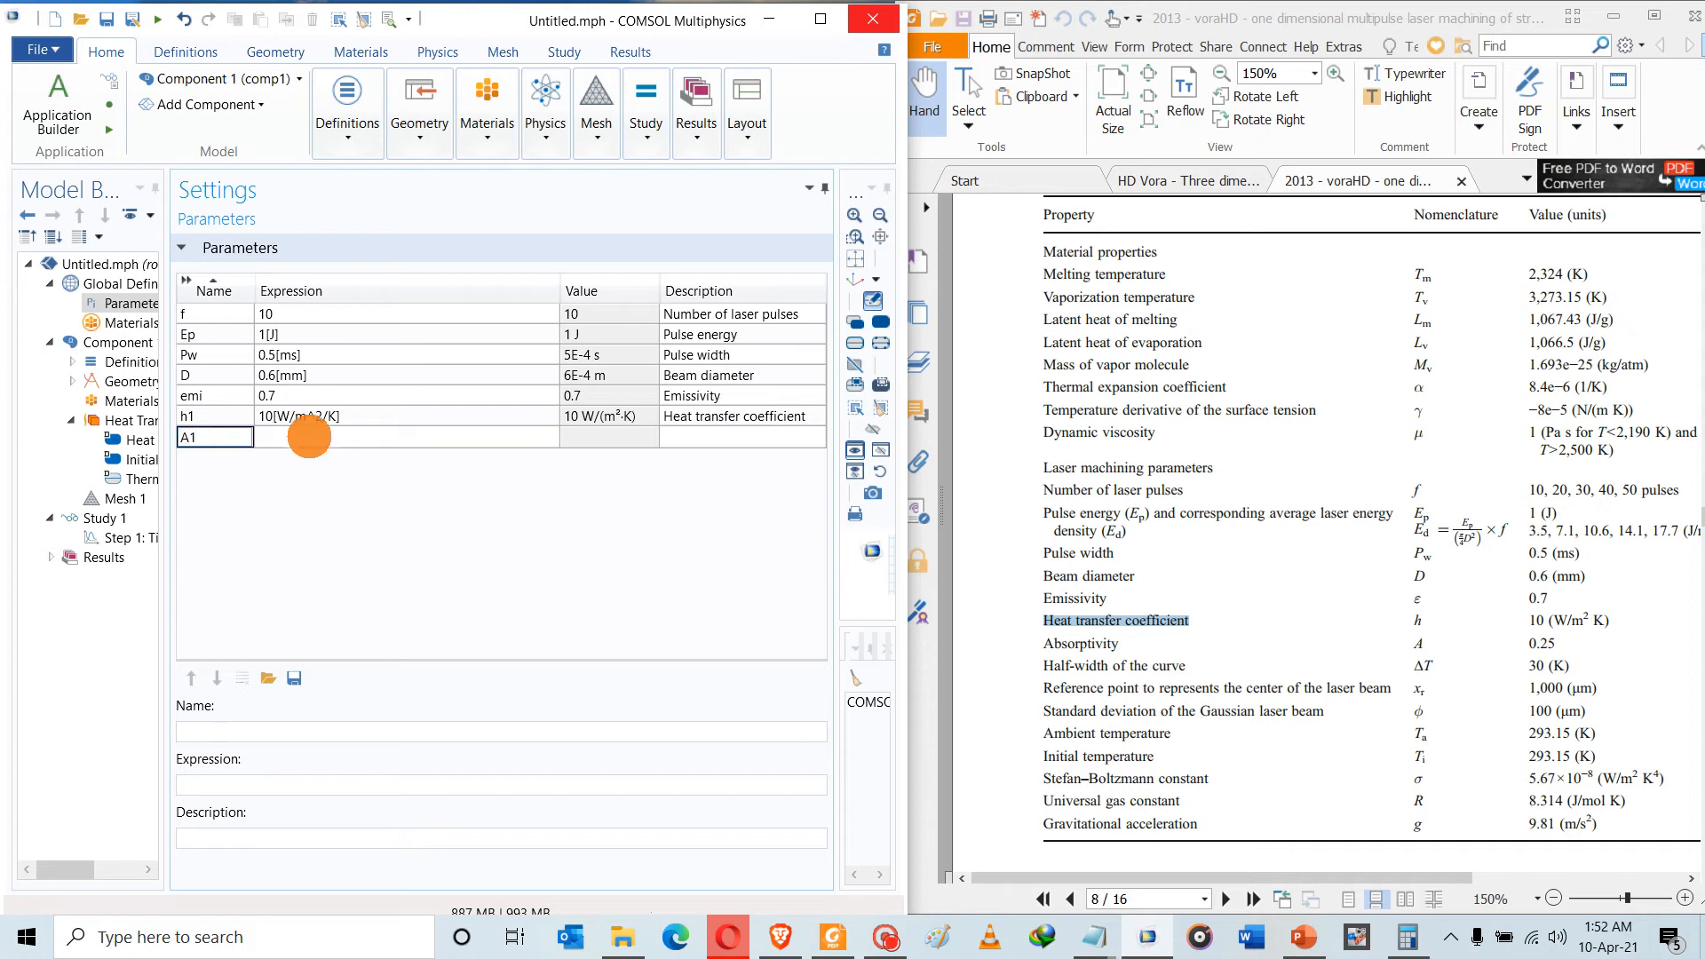
click(309, 436)
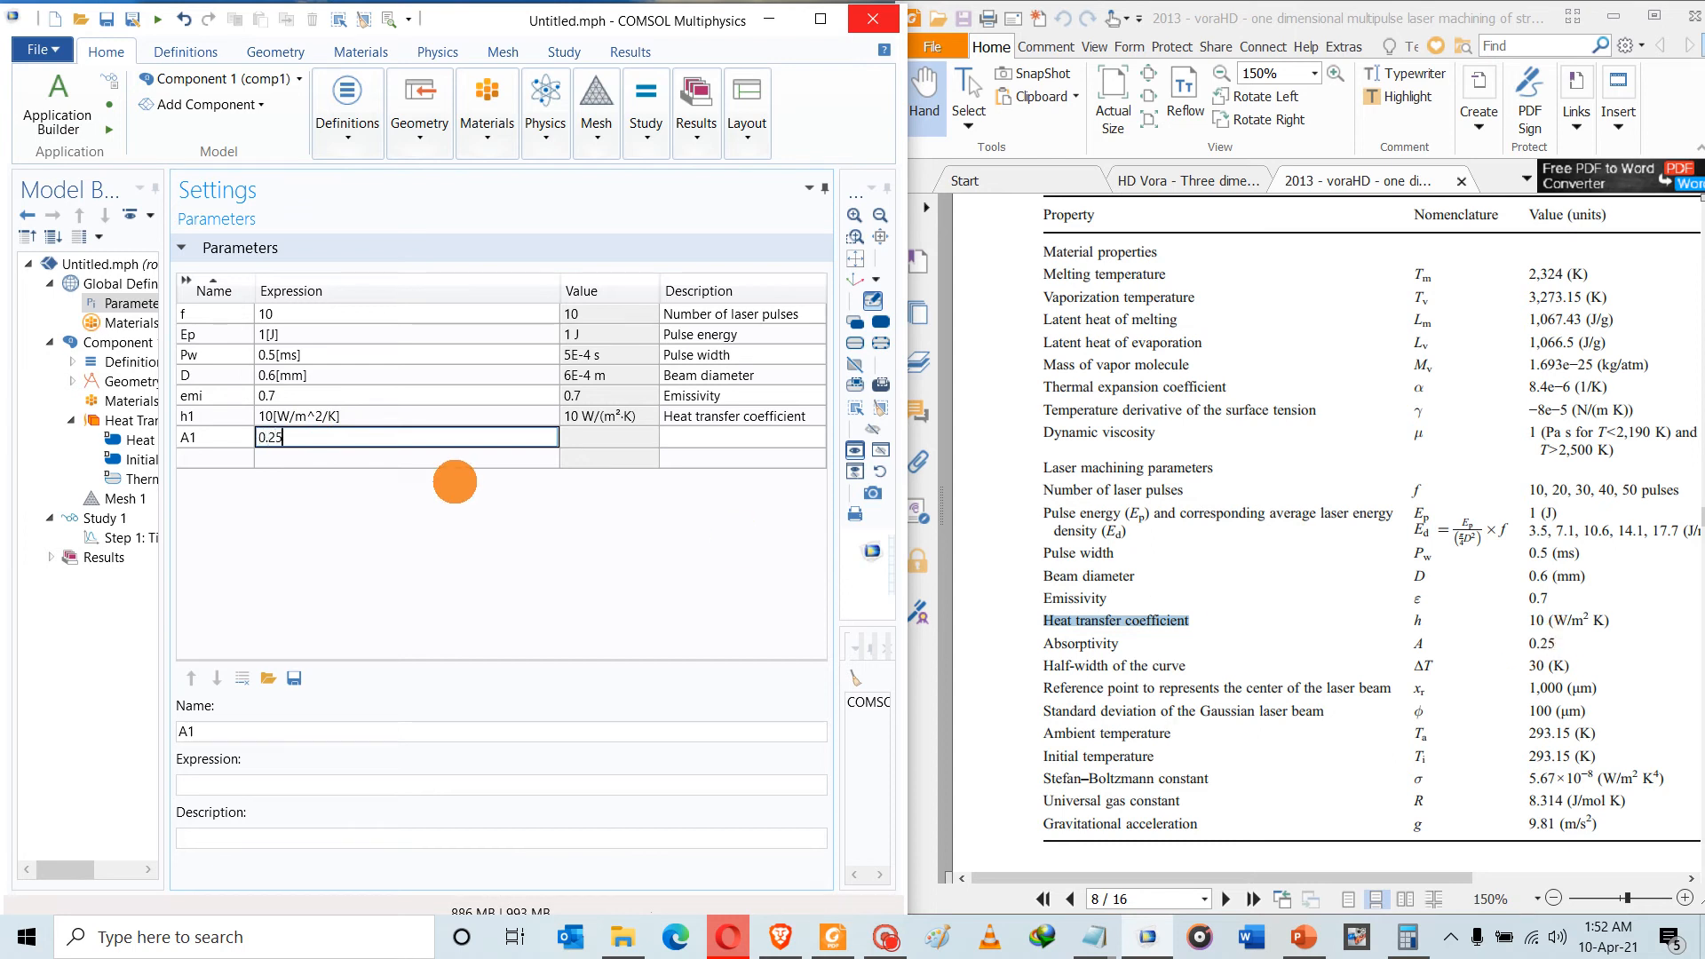
click(682, 434)
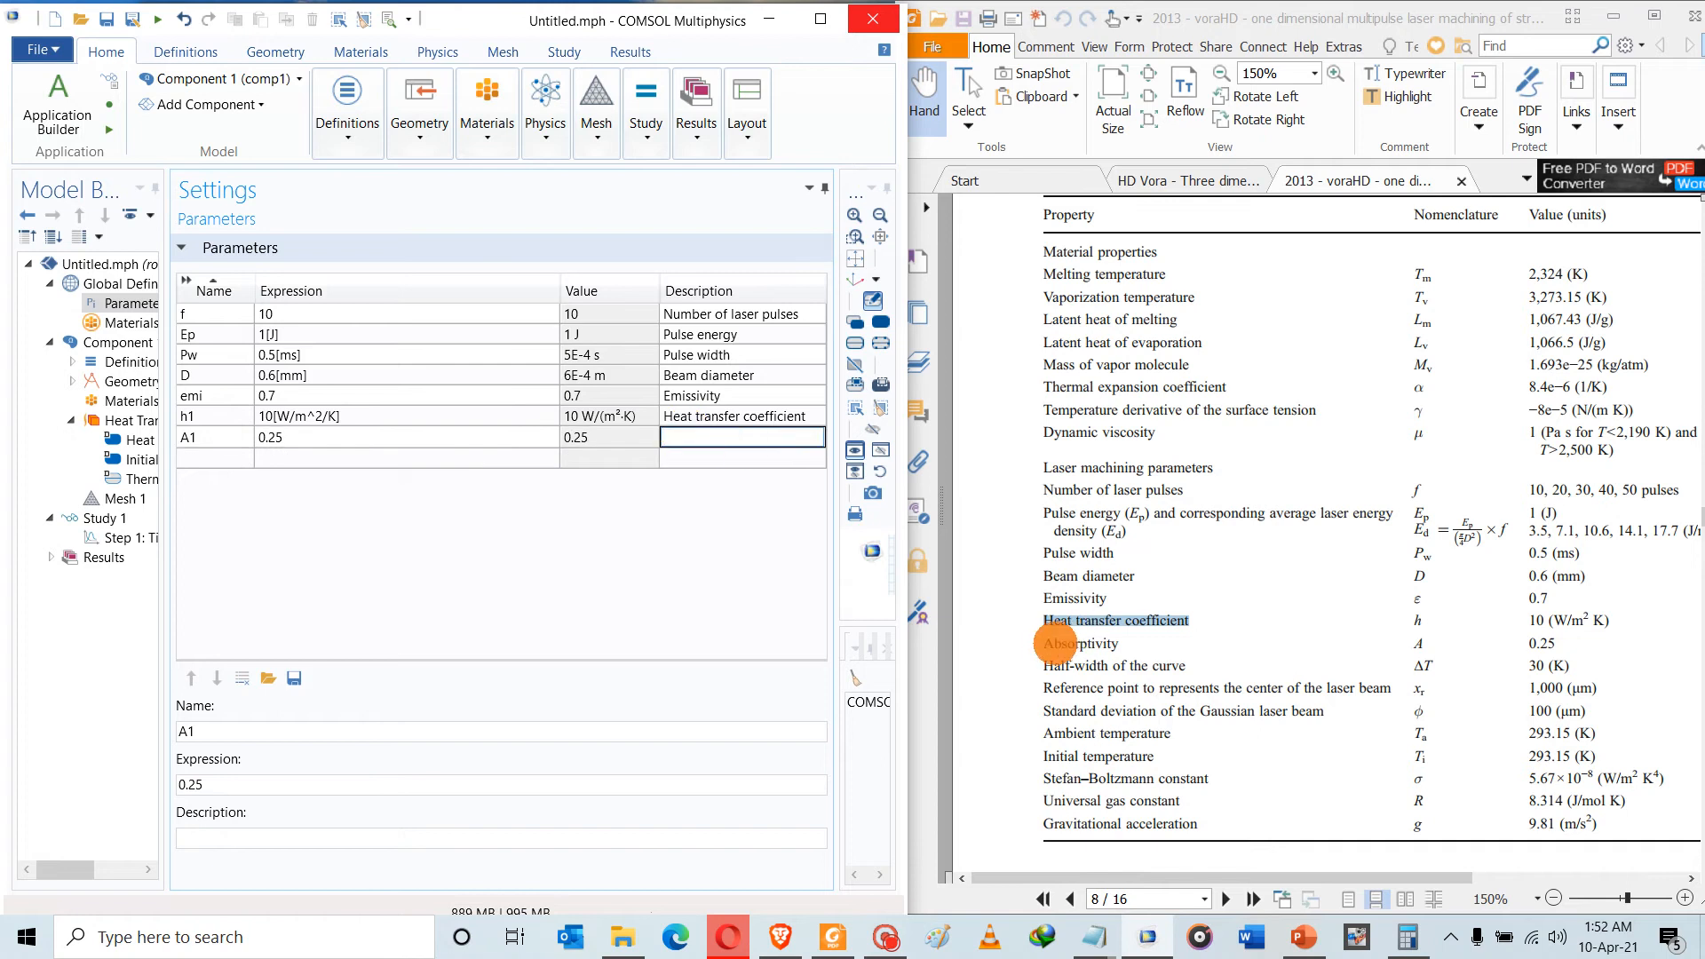
click(1046, 645)
drag(1041, 640, 1139, 627)
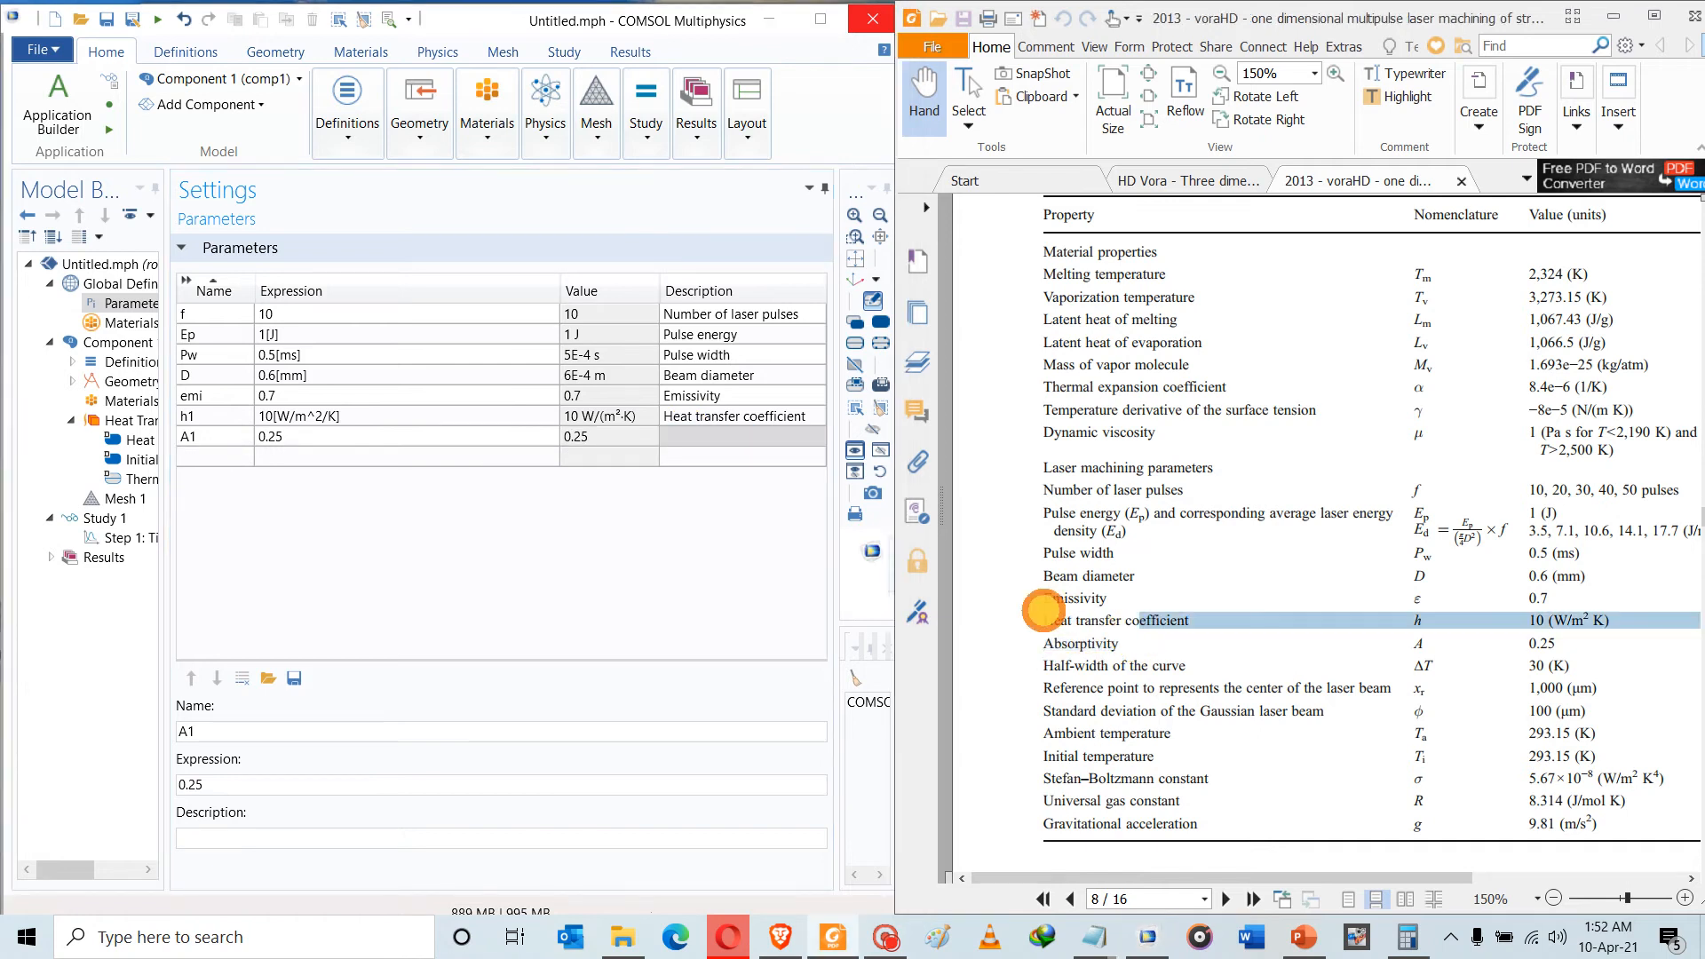
click(701, 435)
key(ctrl+v)
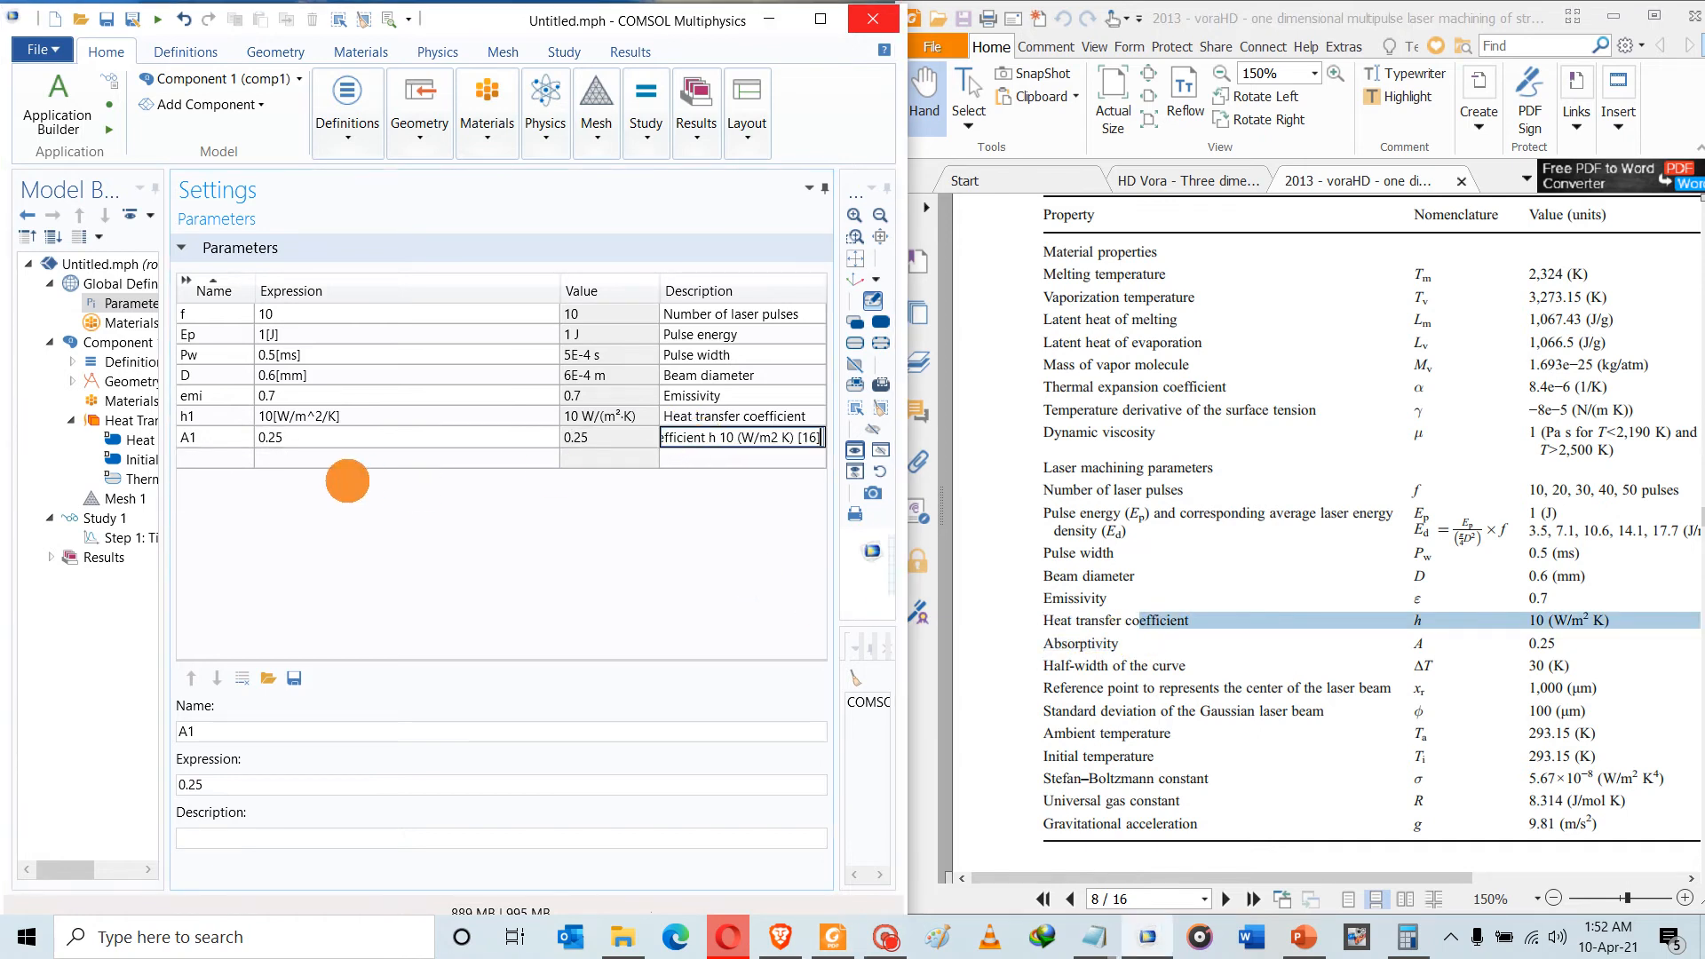
Copy "Absorptivity" from the paper's table and clear the wrong description of parameter A1
click(1110, 623)
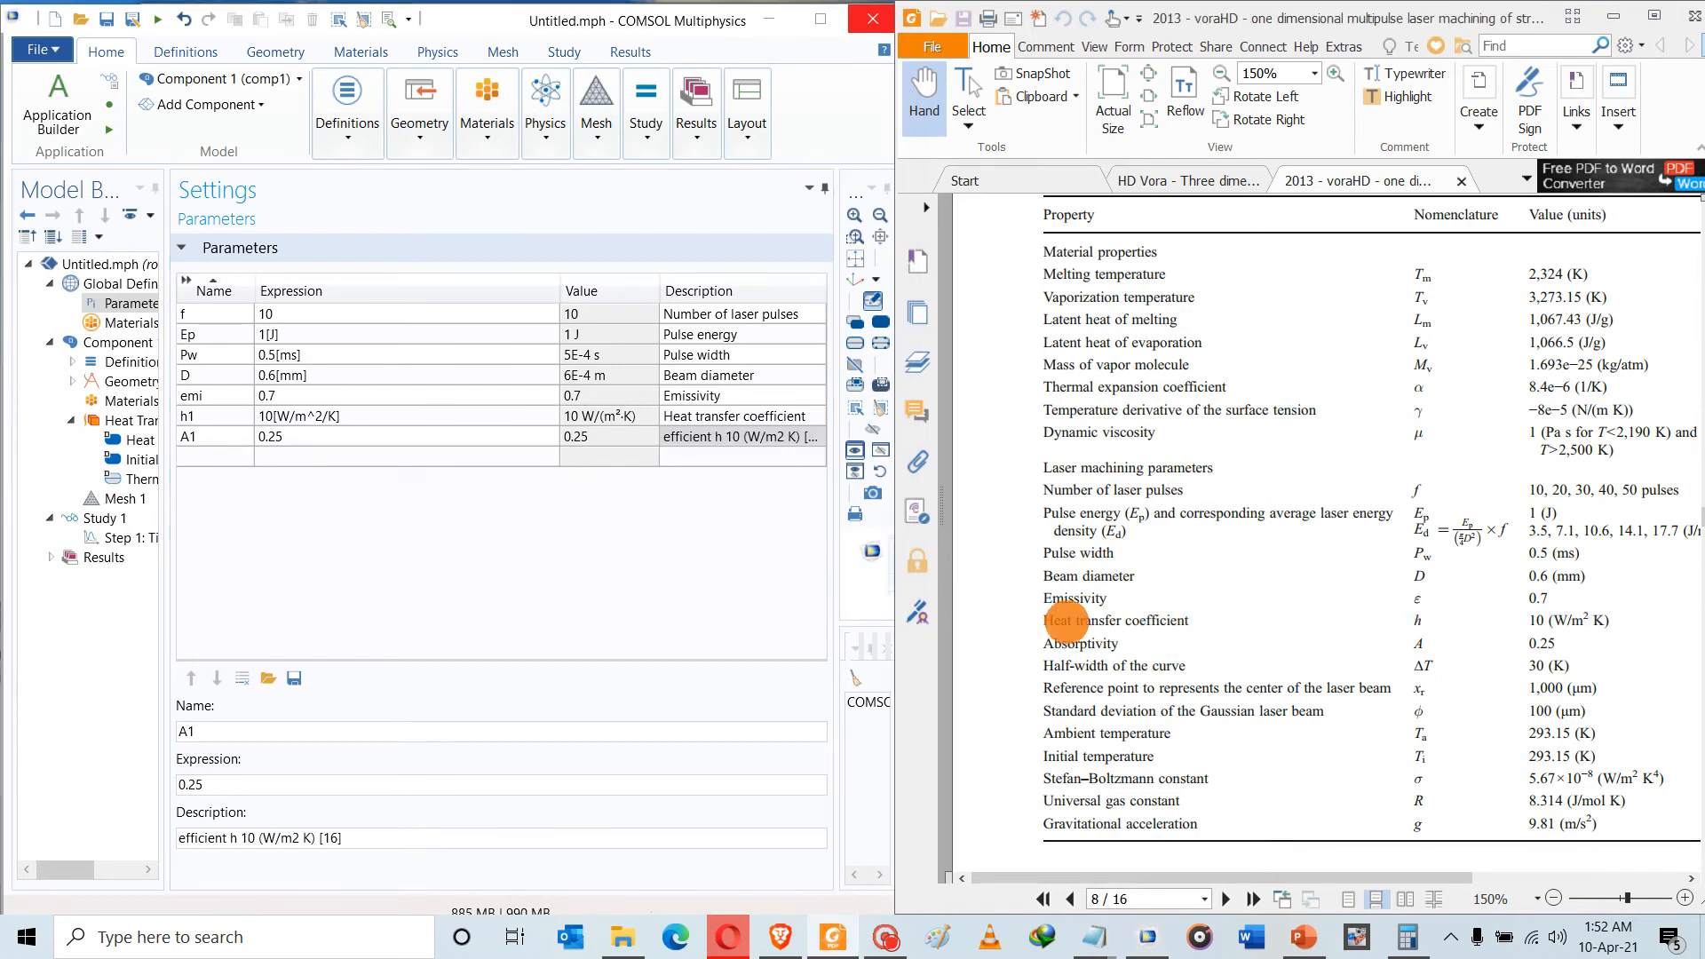
drag(1040, 642, 1121, 641)
click(765, 437)
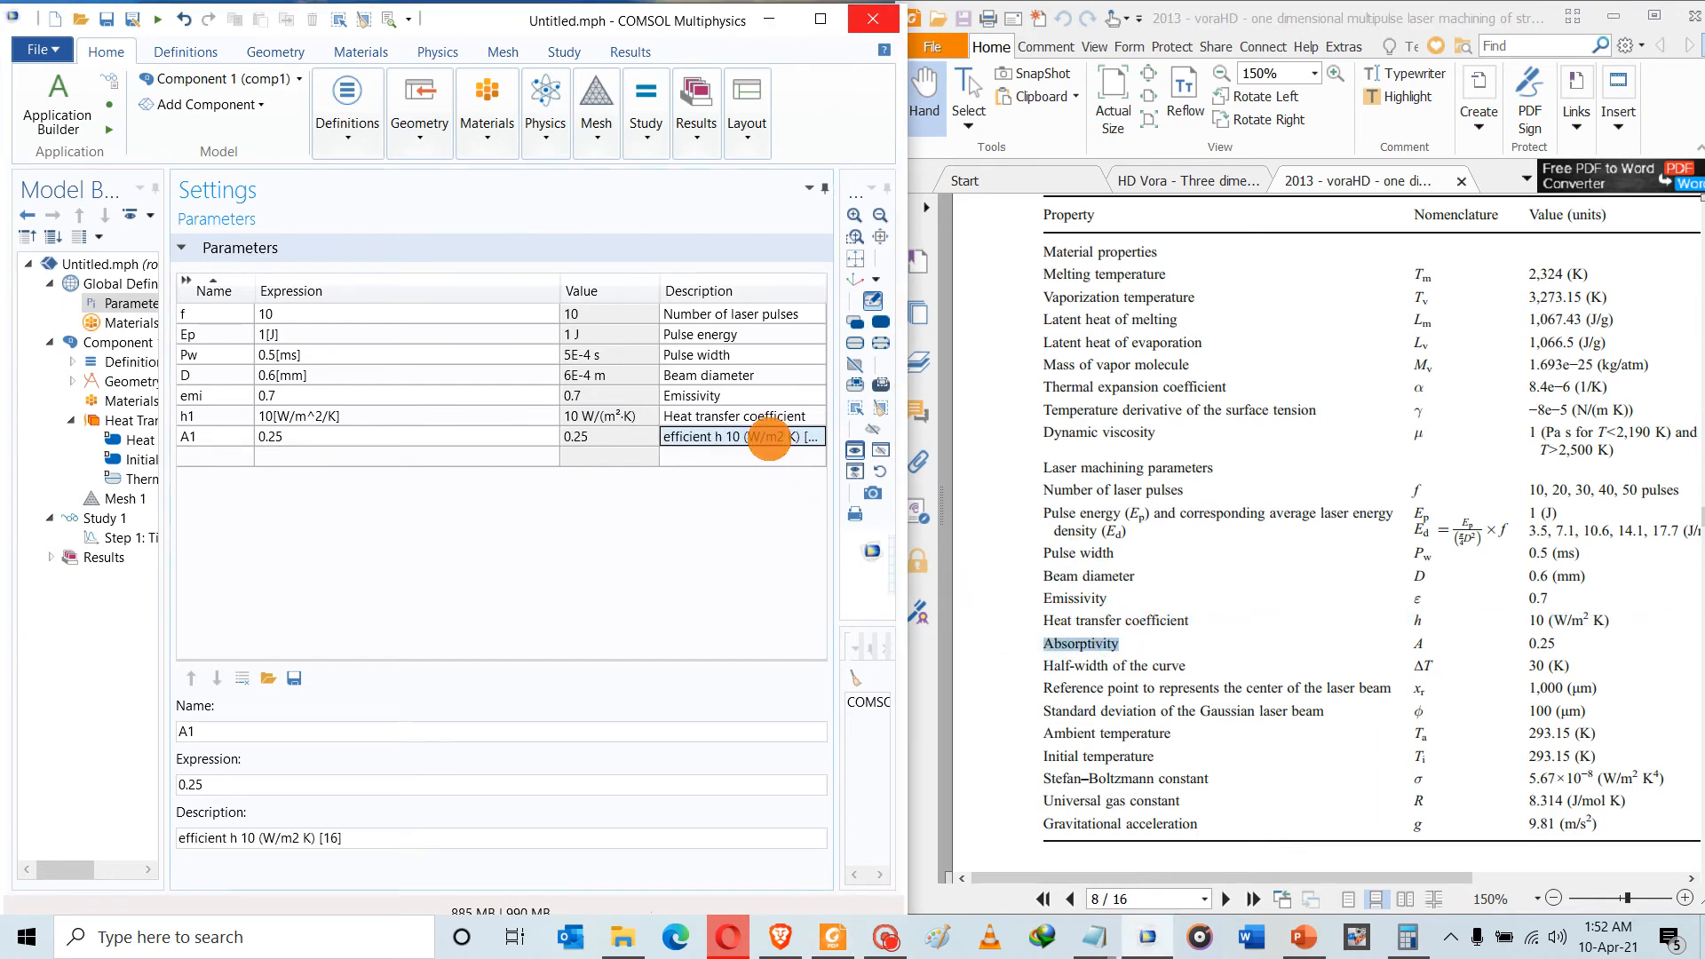
key(Delete)
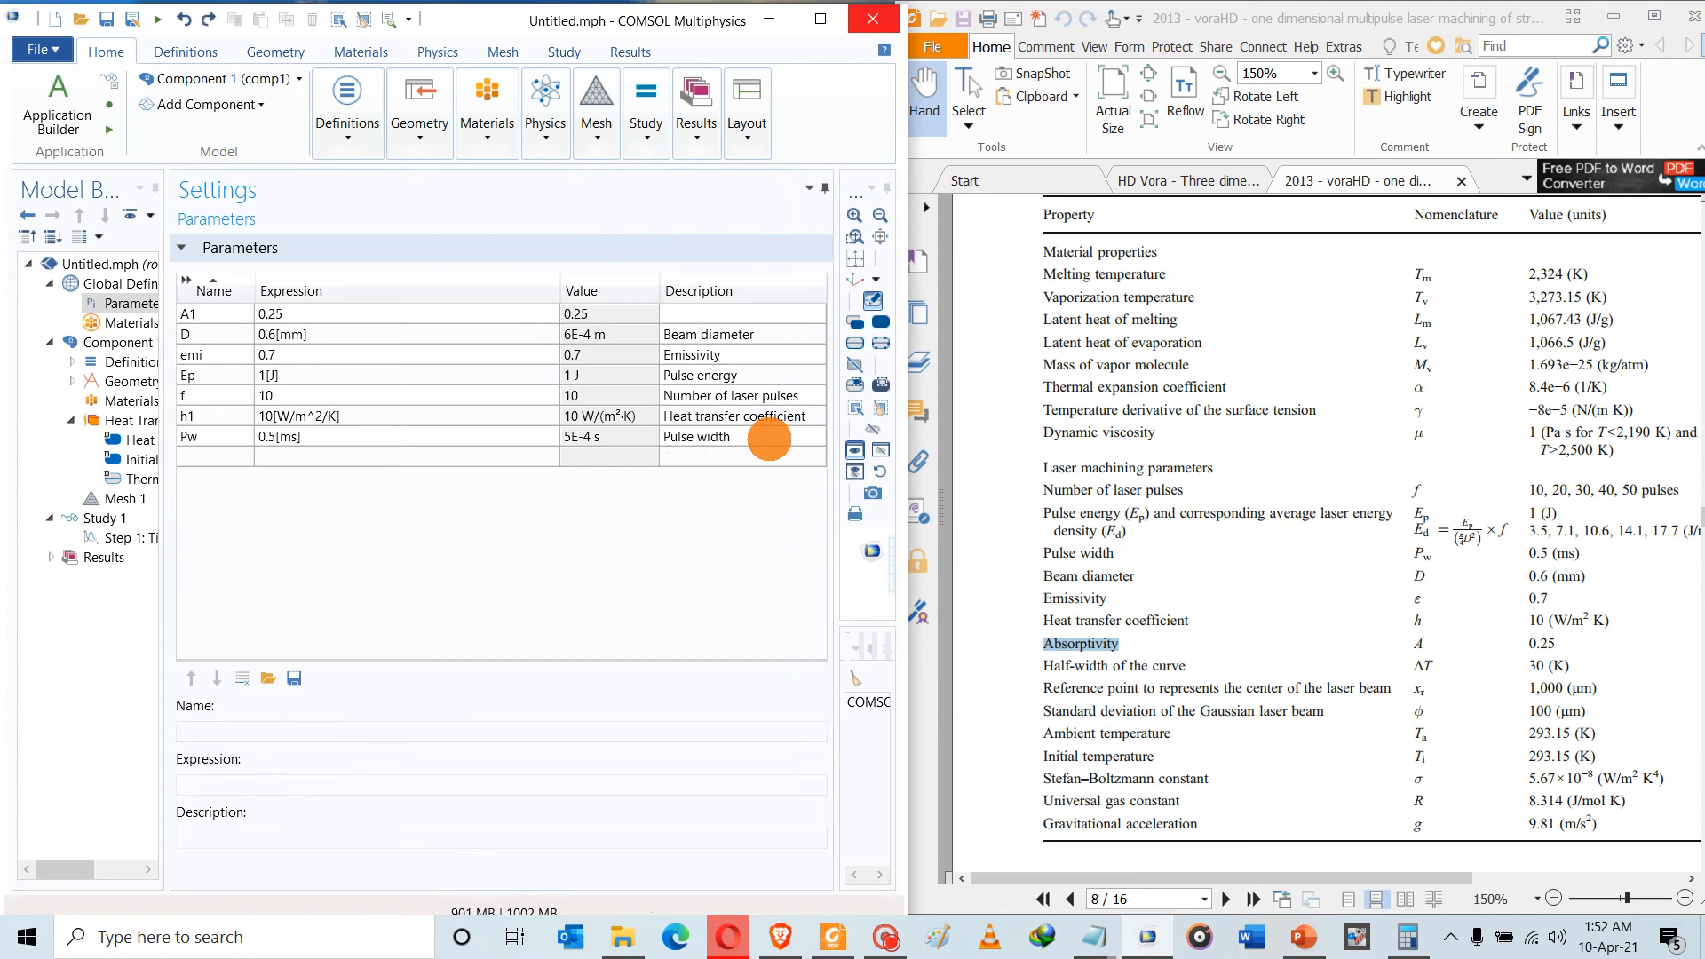
Fill the empty row below Pw with the name A1, expression 0.25 and the copied description "Absorptivity"
click(744, 458)
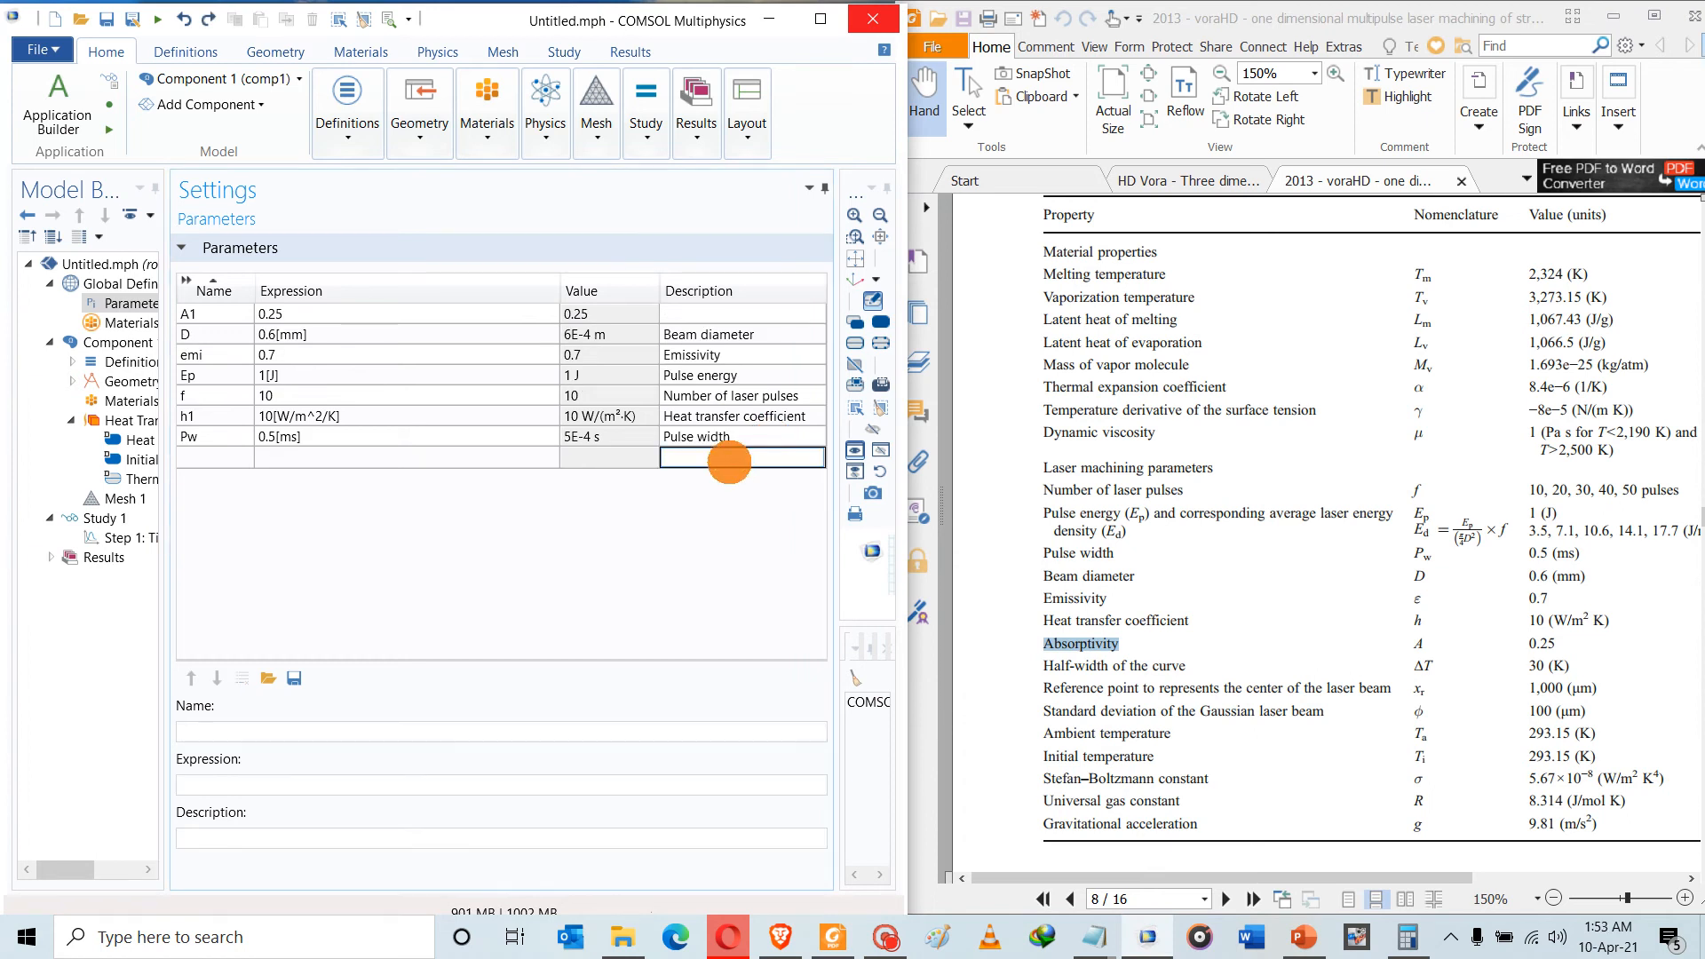
key(ctrl+v)
click(452, 457)
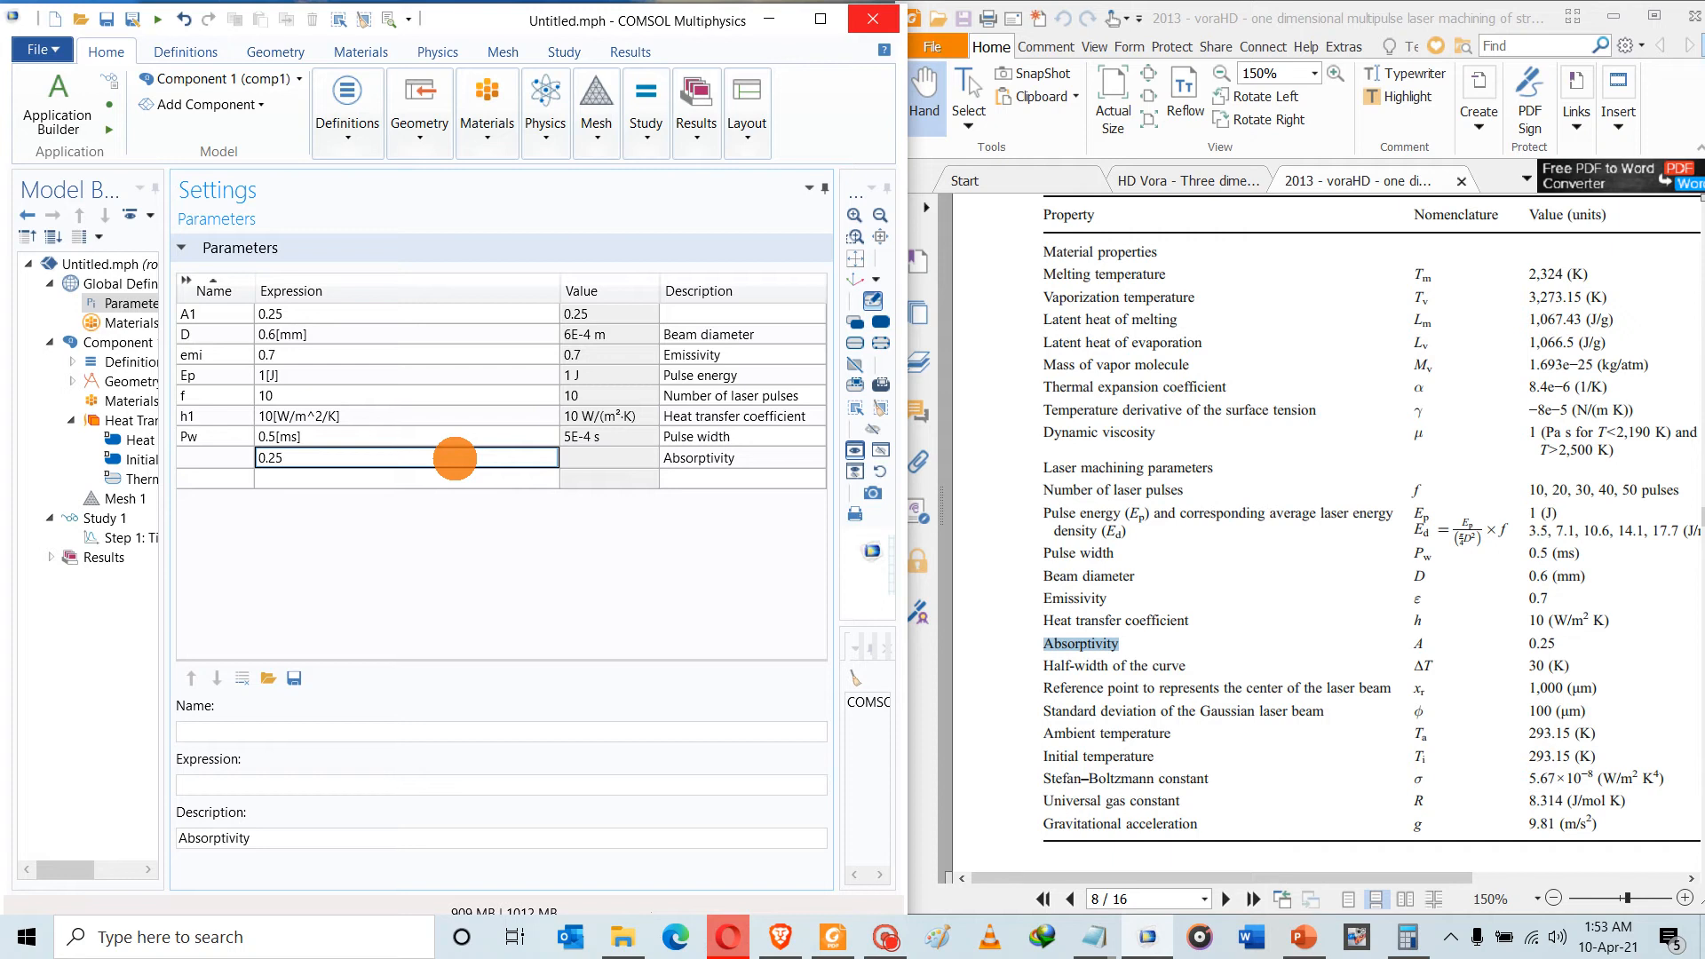
text(0.25)
click(247, 466)
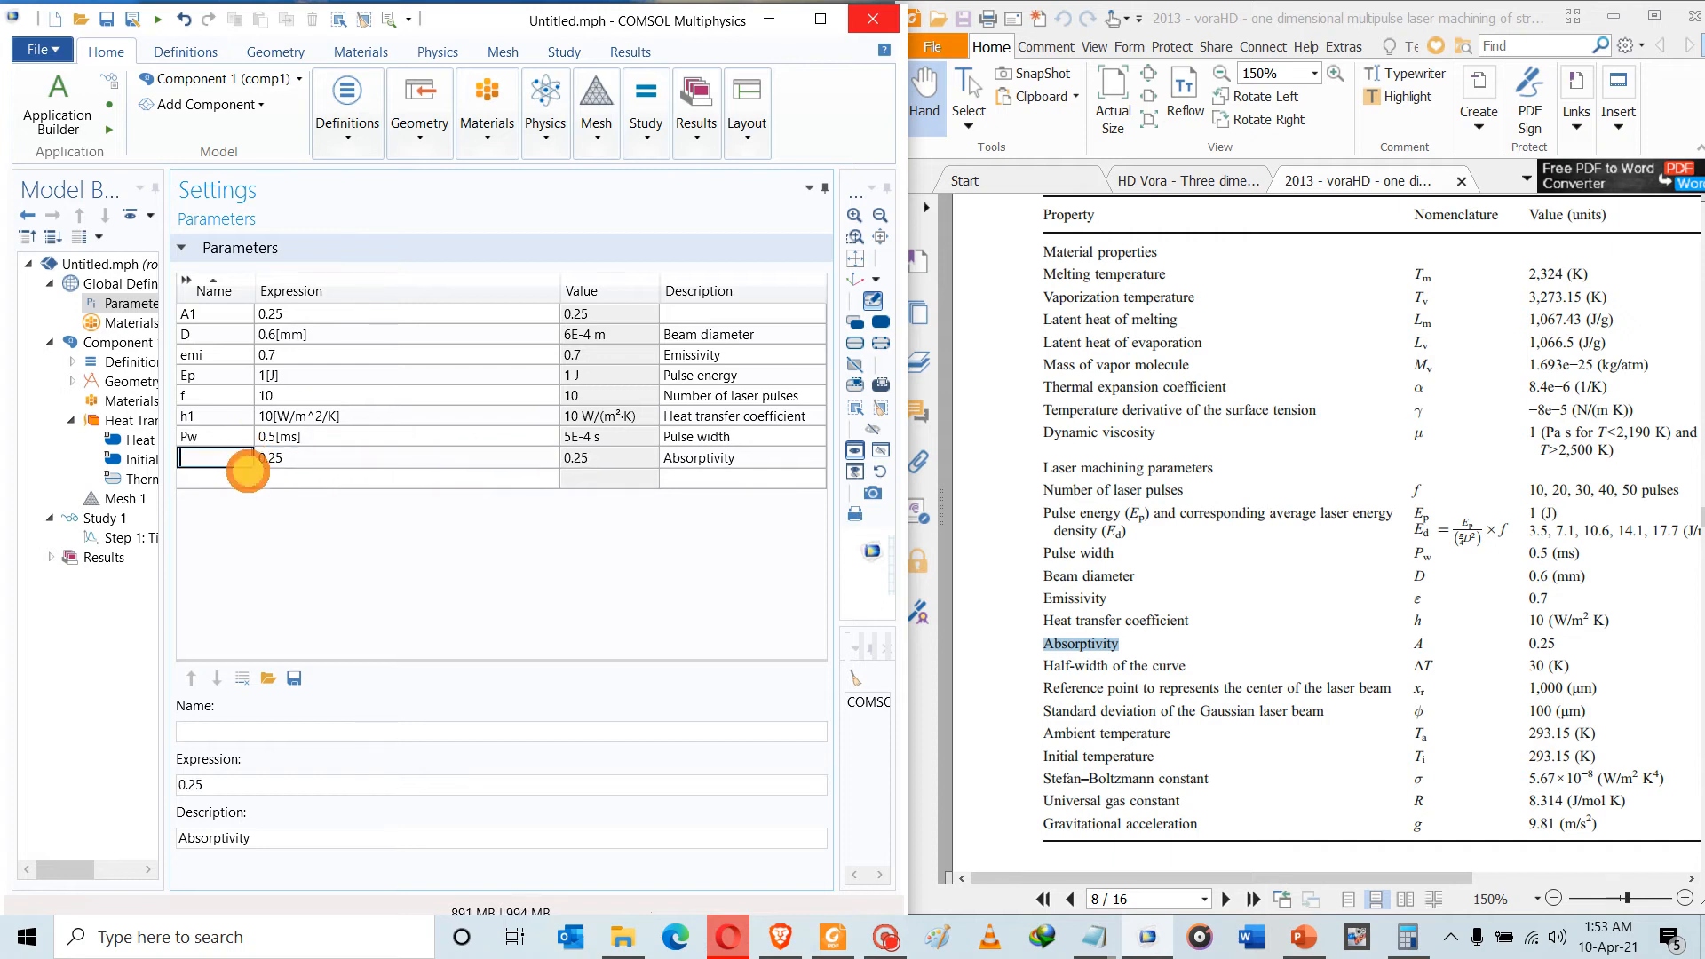
text(A1)
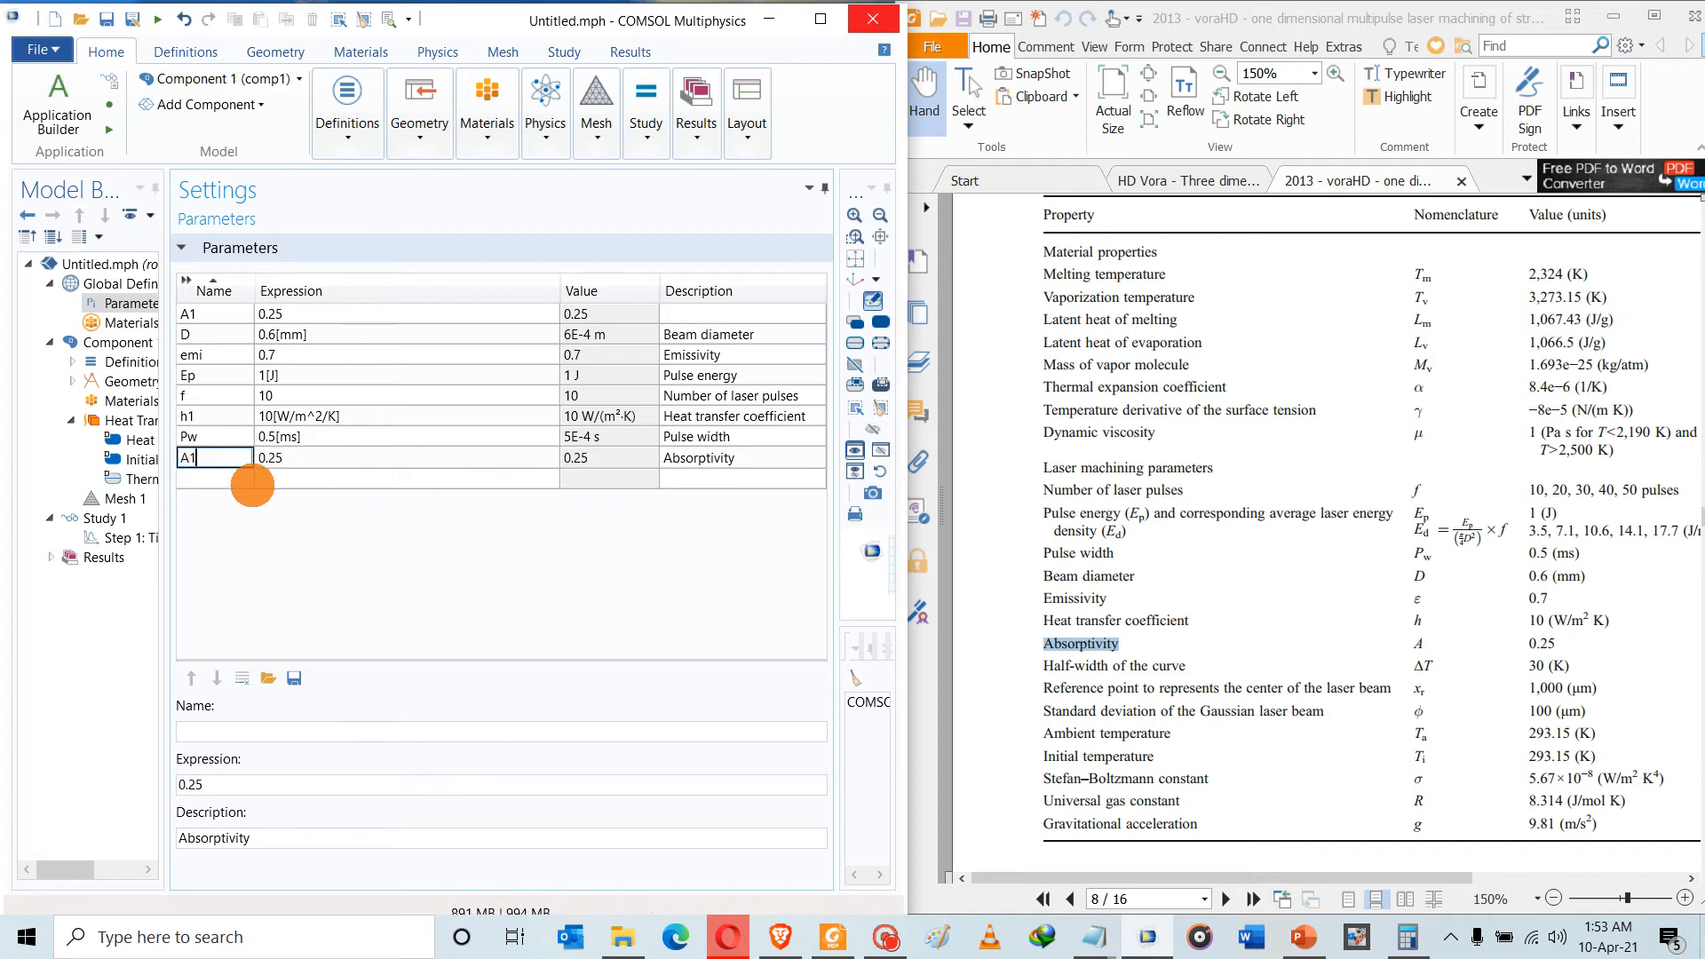
click(239, 477)
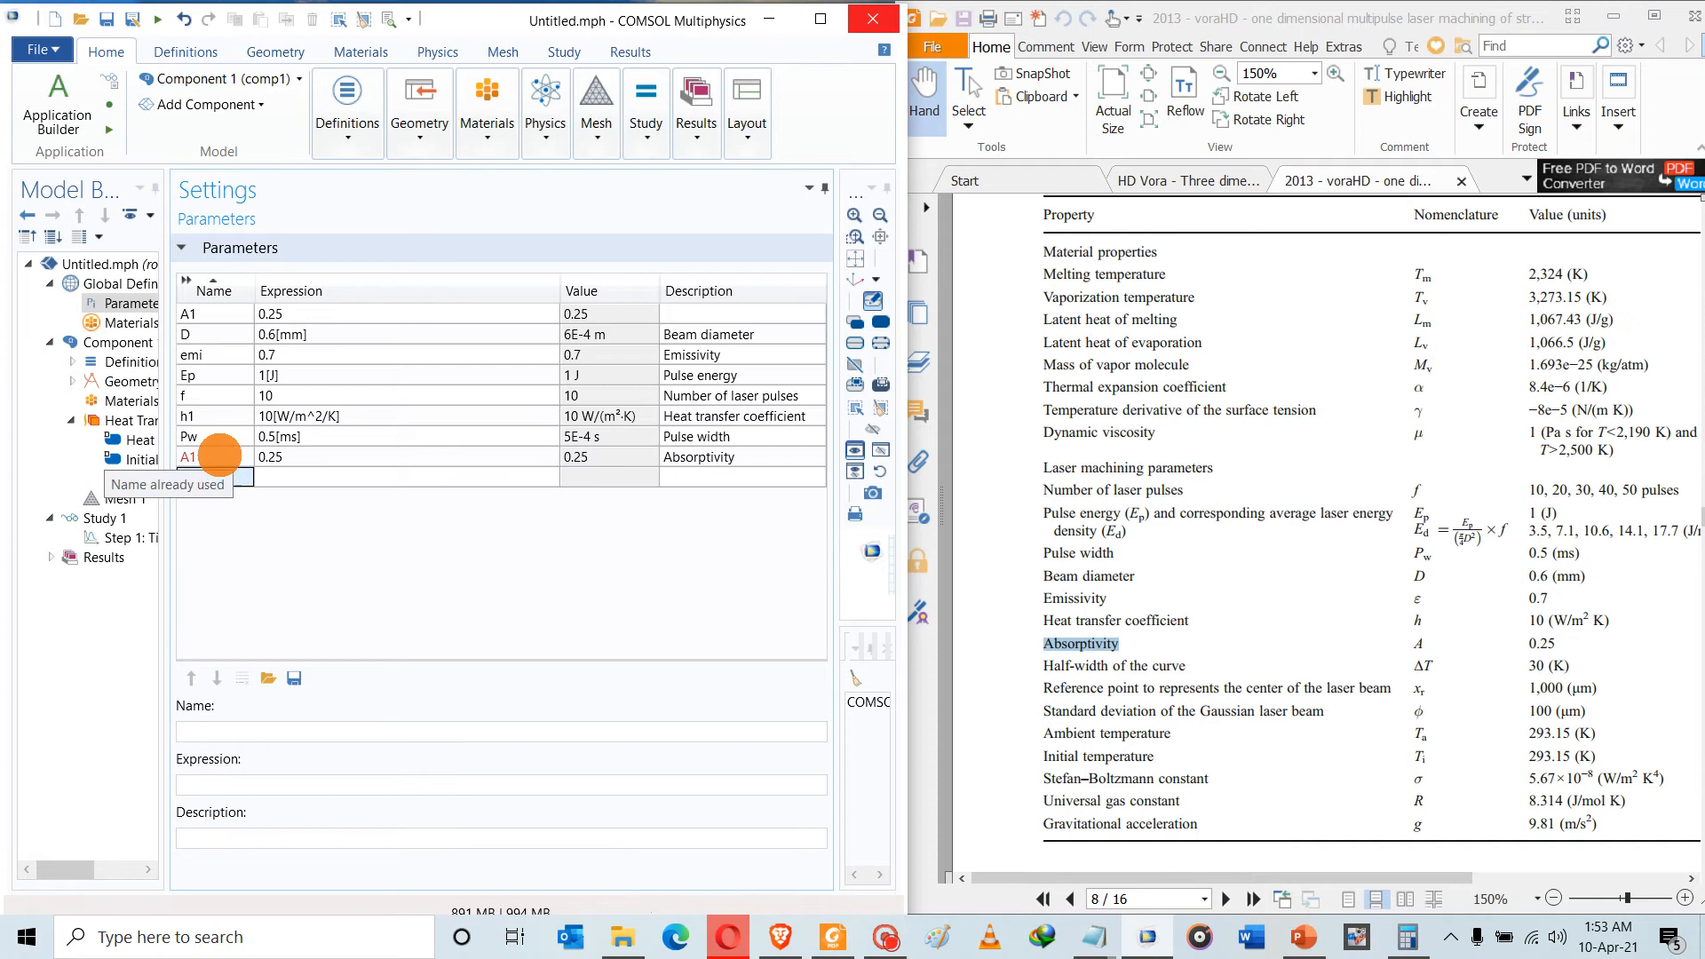
Delete the duplicate A1 parameter row that has no description
click(220, 456)
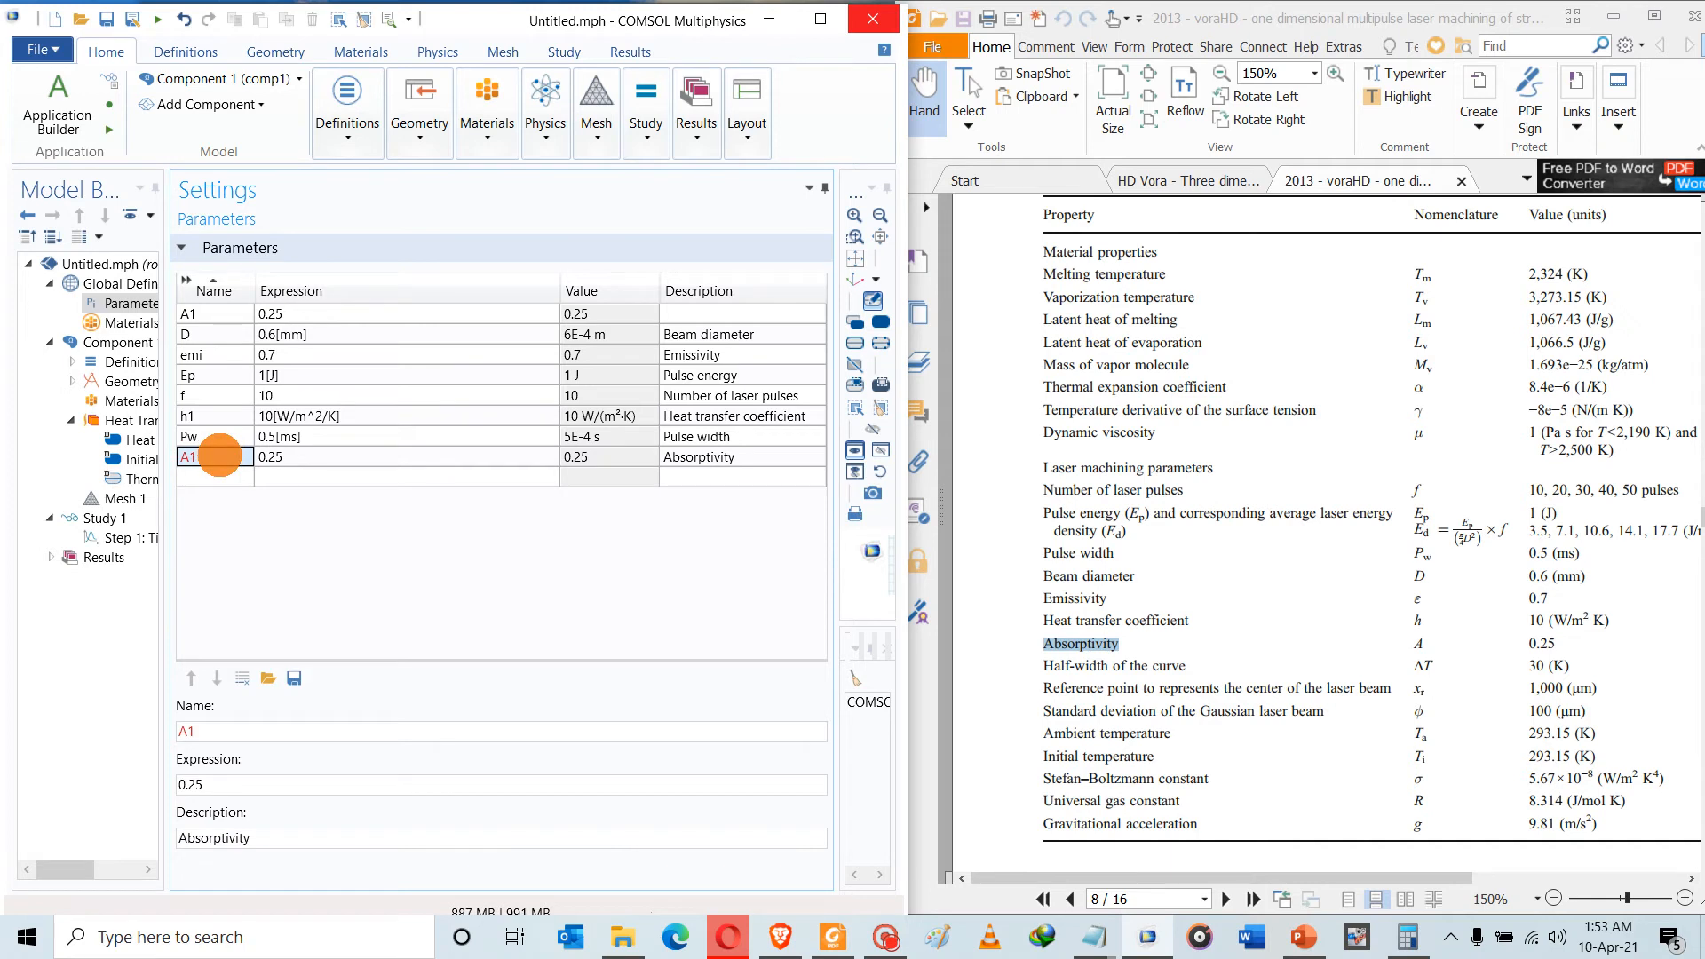
click(215, 318)
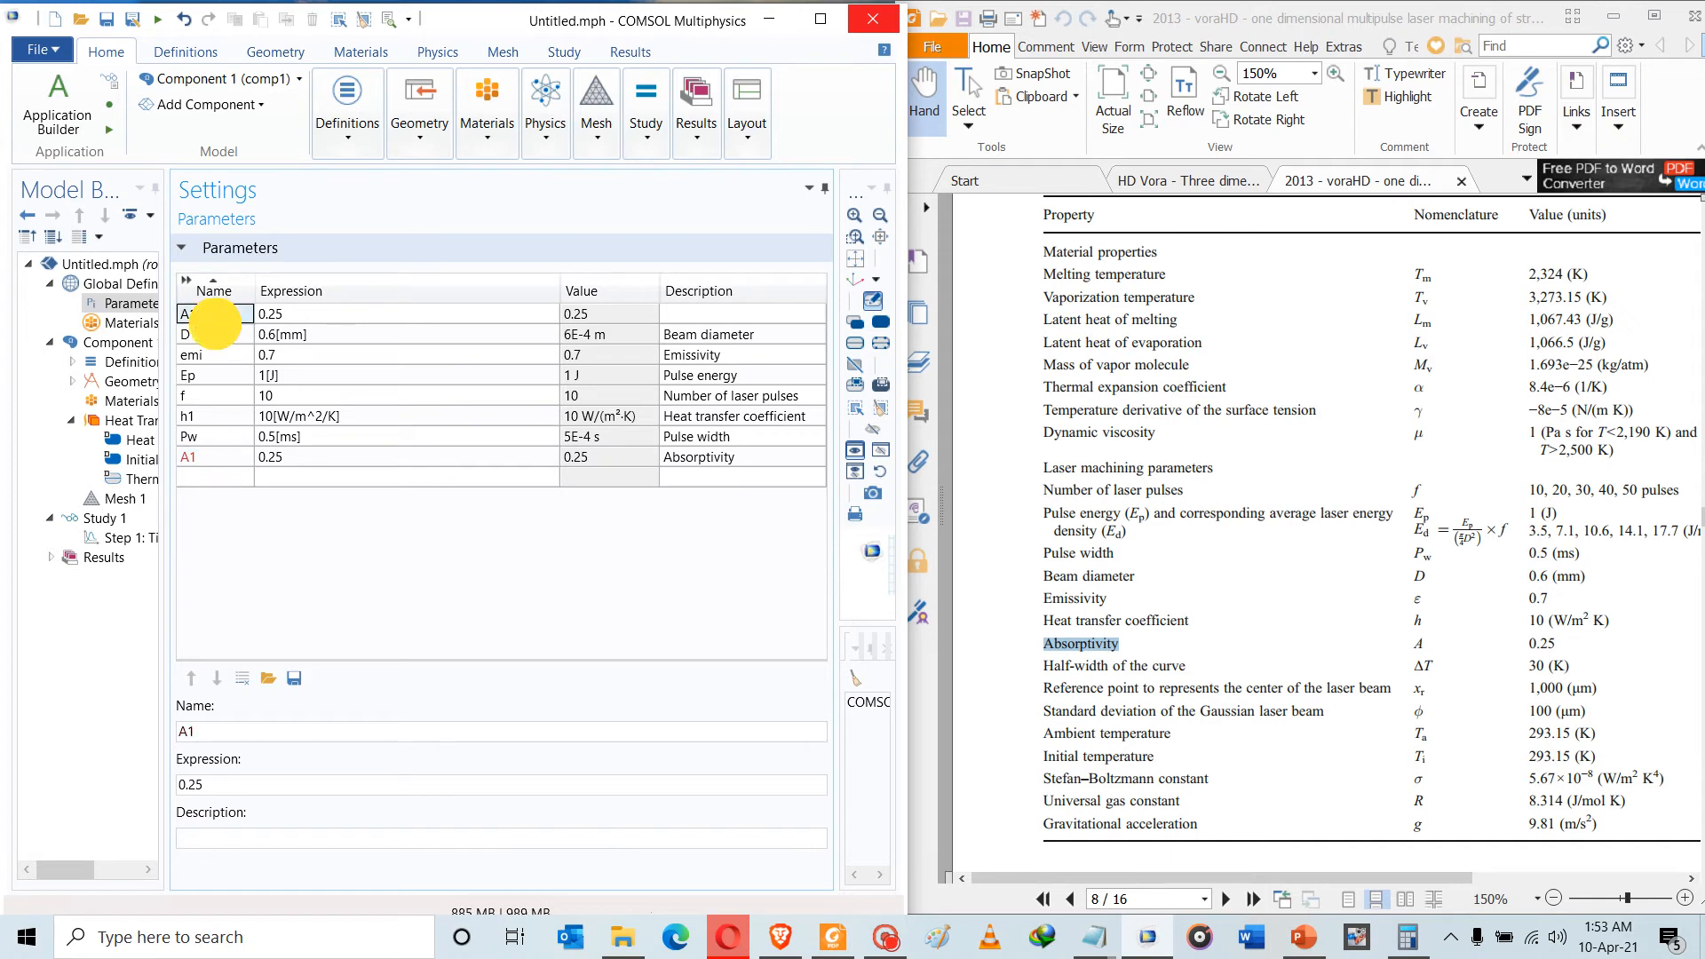
click(244, 678)
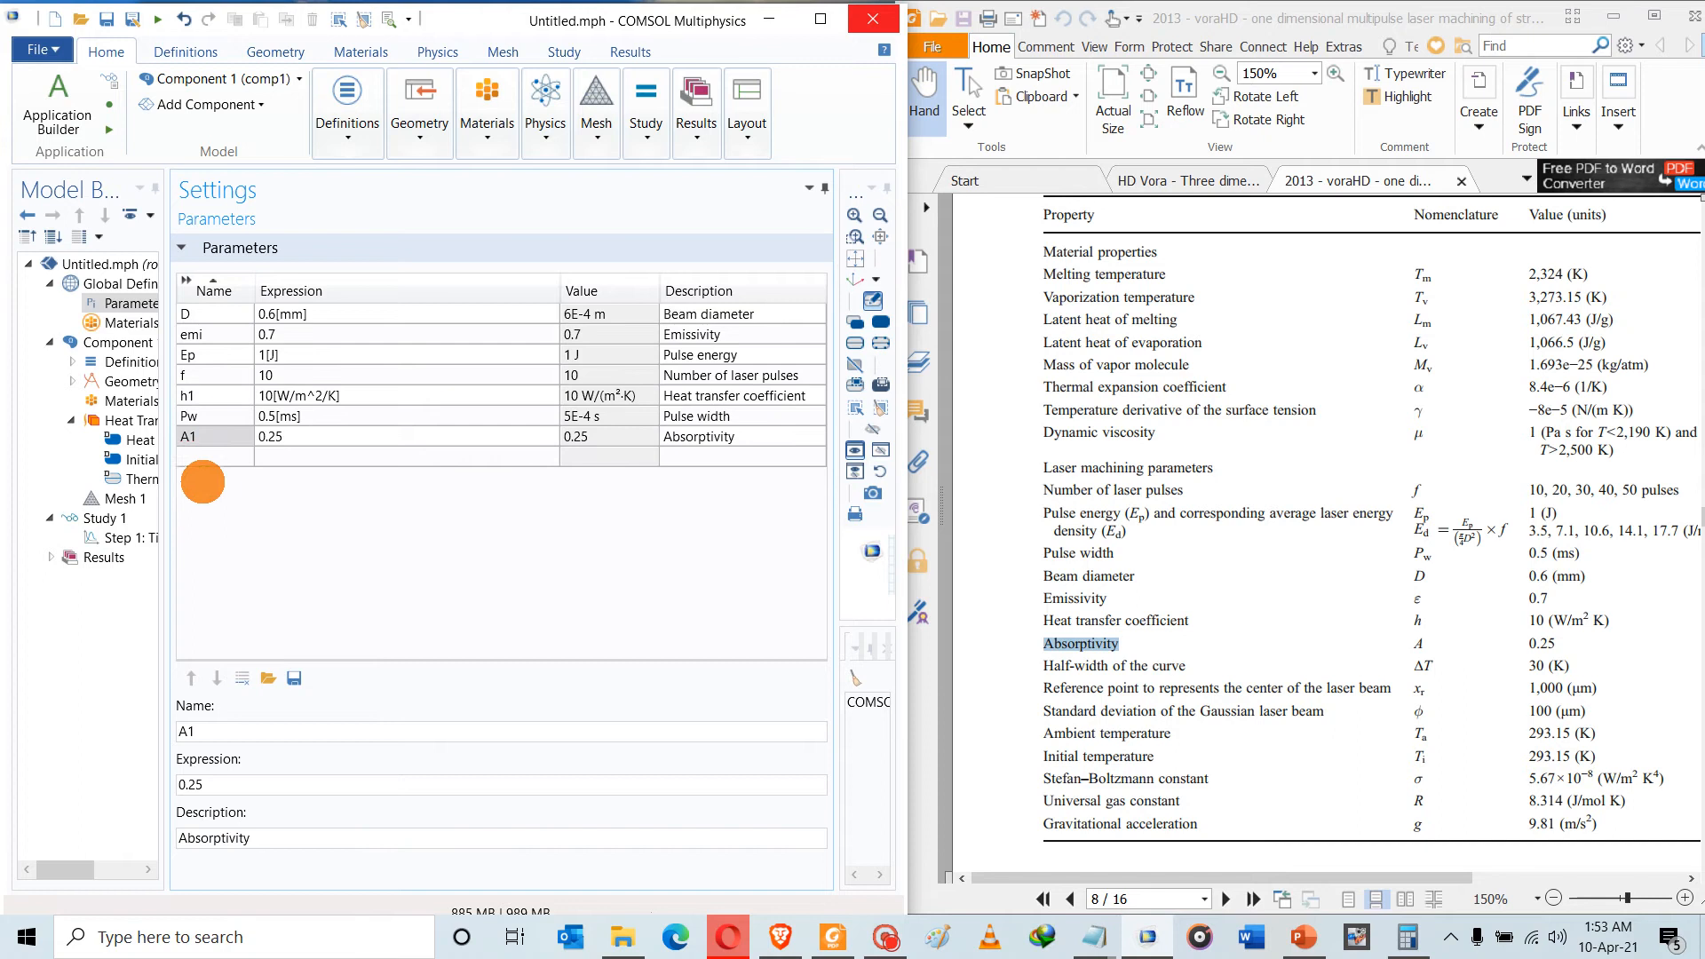
Add the parameter DT with expression 30[K] and the description "Half-width of the curve" copied from the paper's table
click(211, 464)
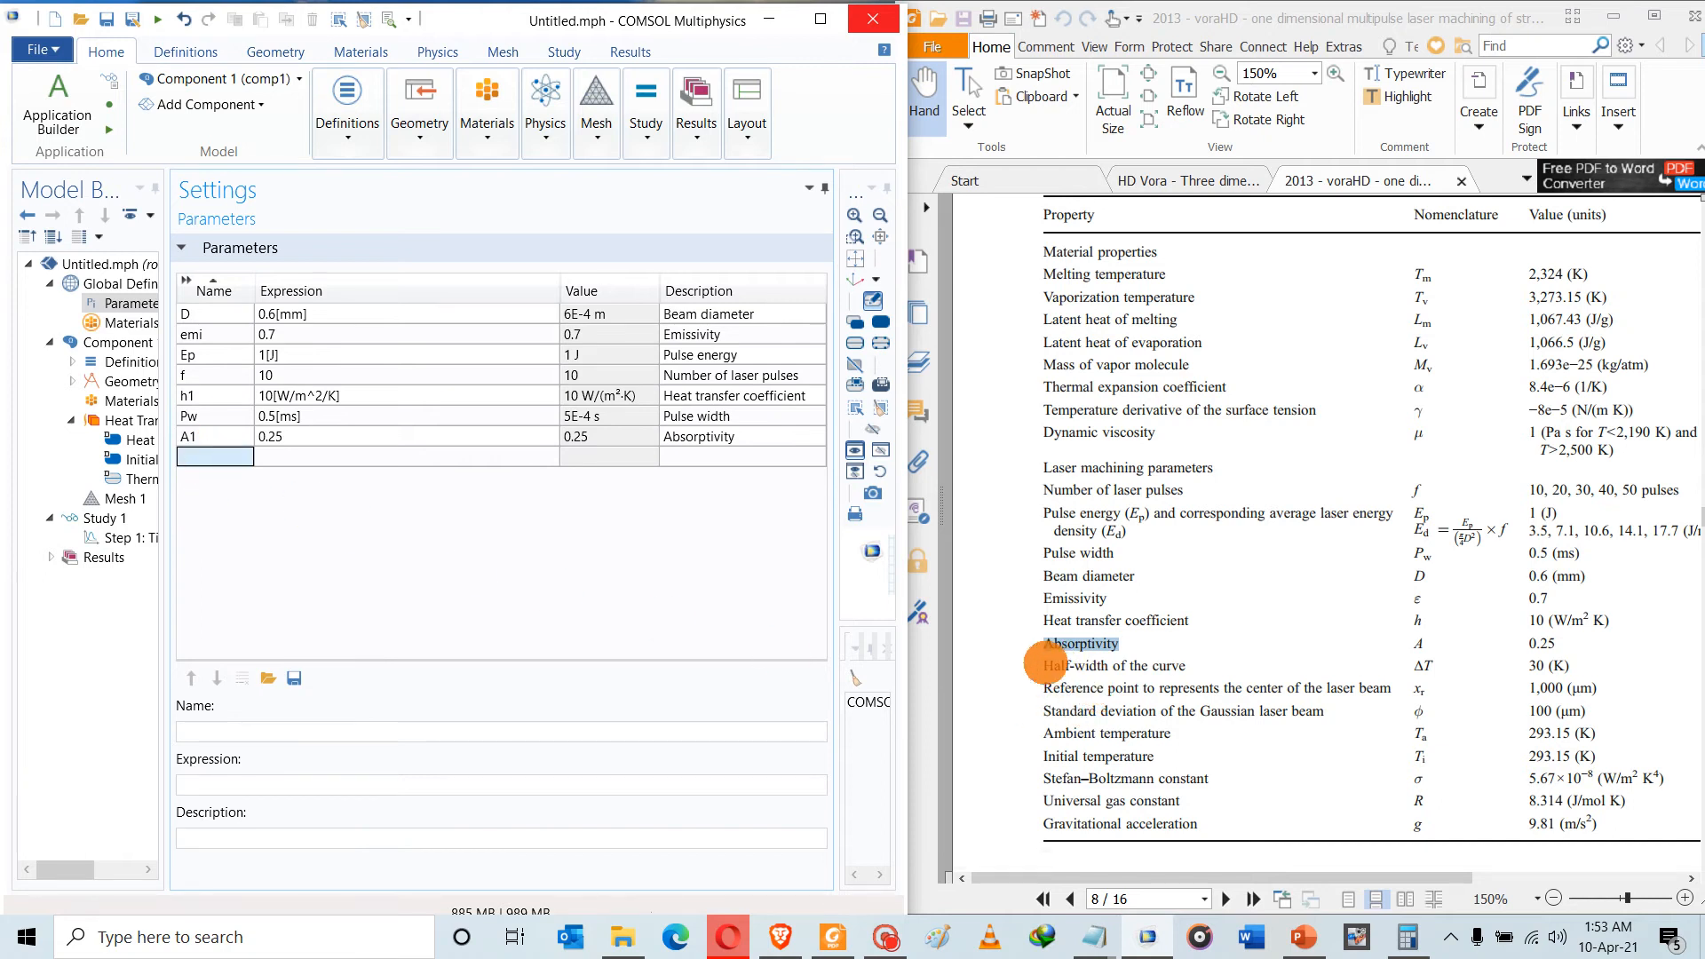
drag(1045, 664, 1181, 662)
click(688, 460)
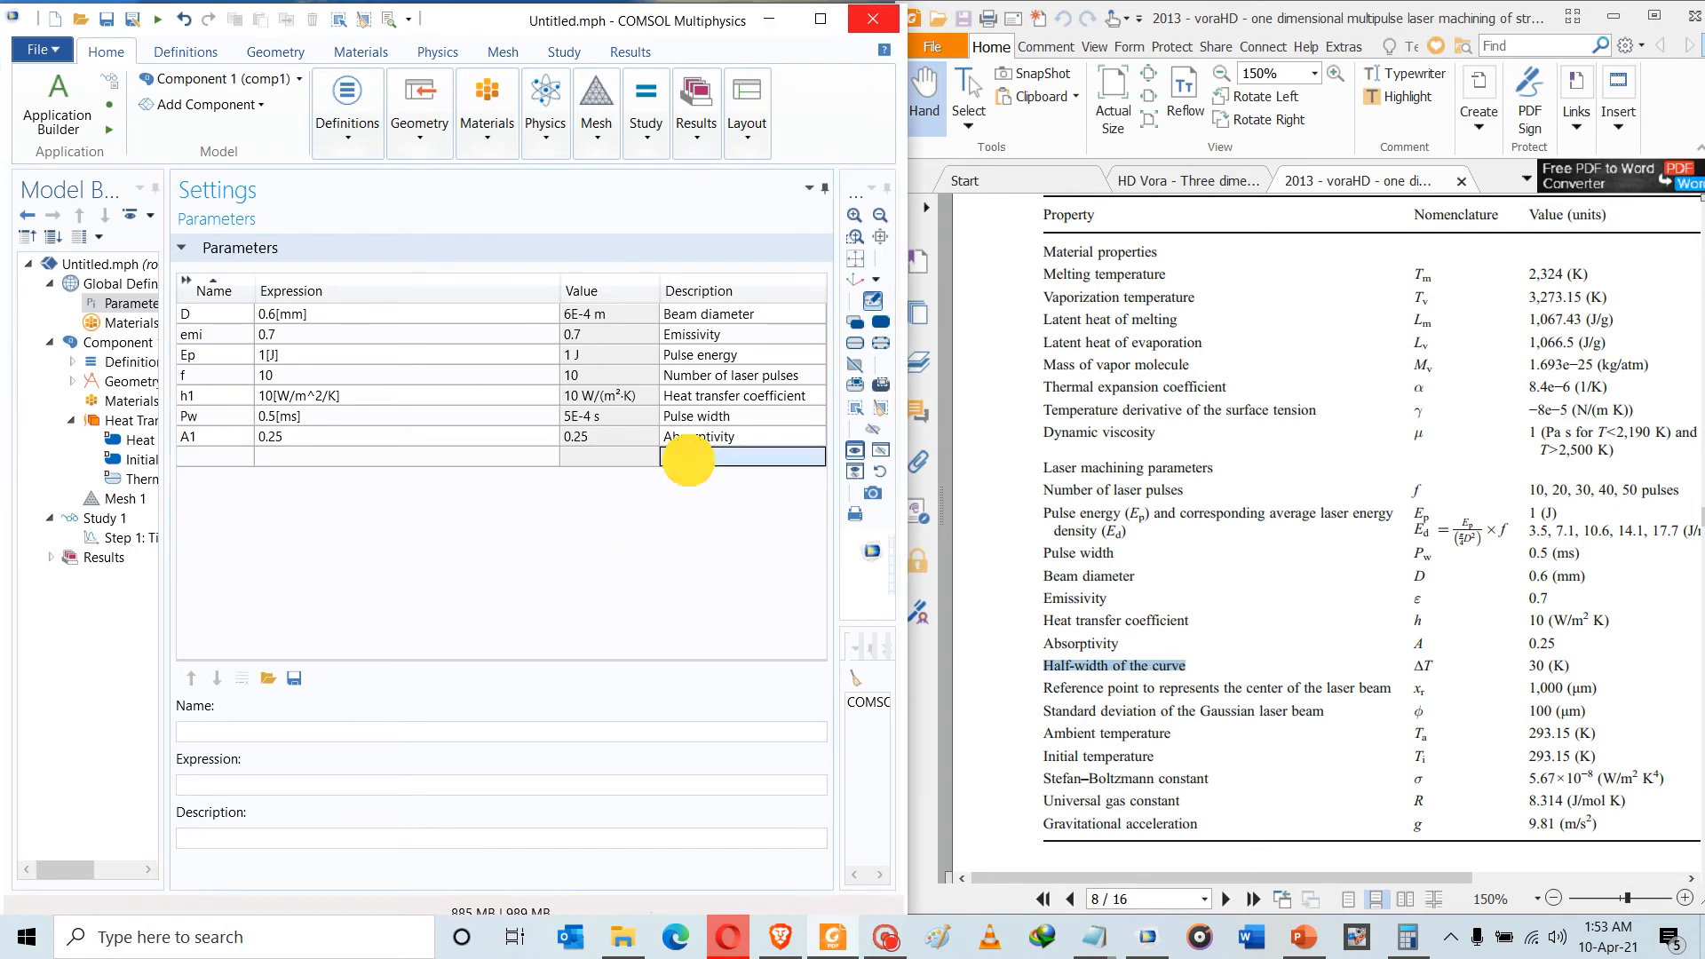
click(689, 460)
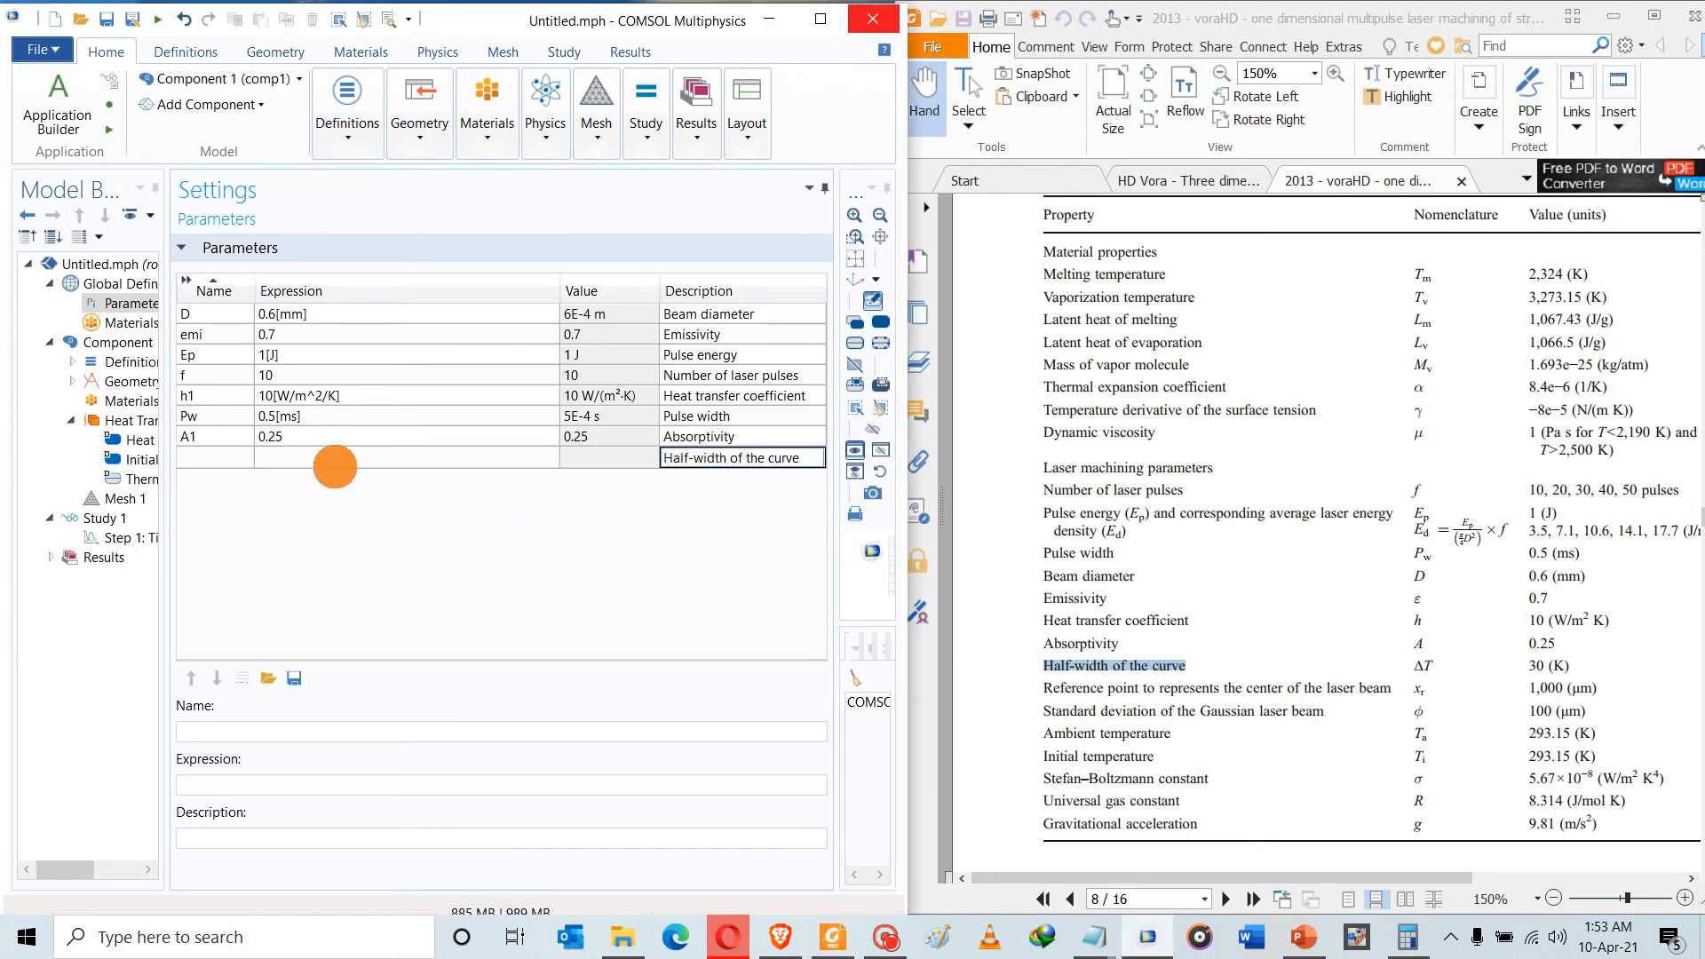
click(218, 457)
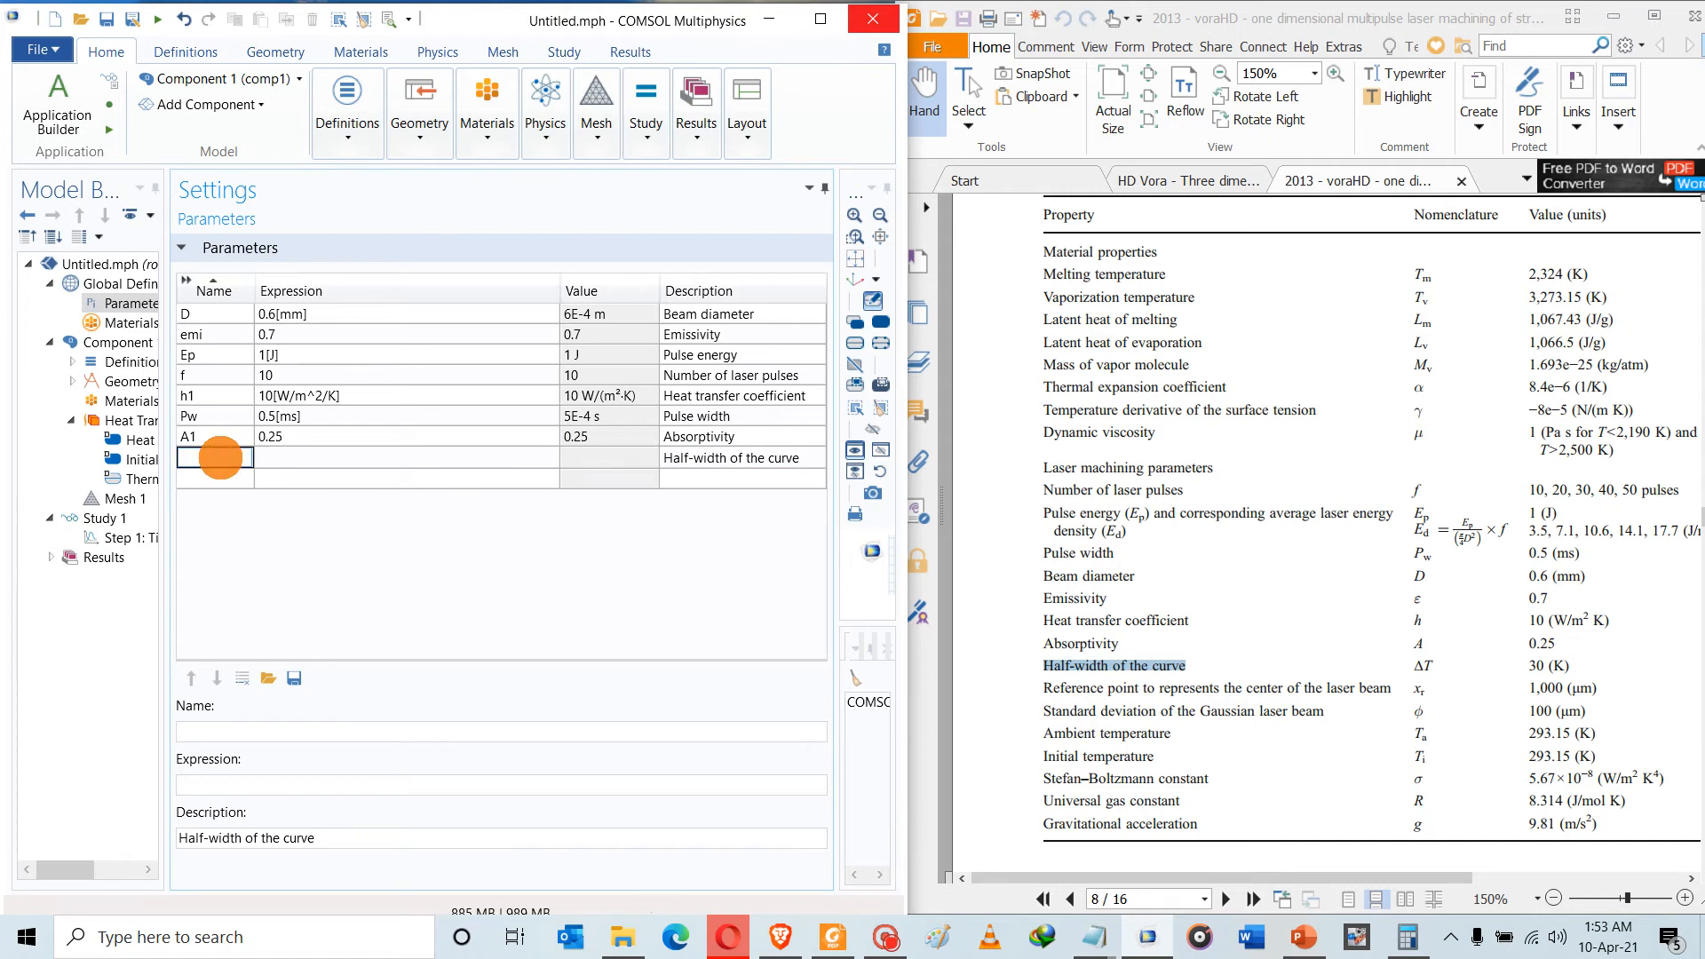
text(DT)
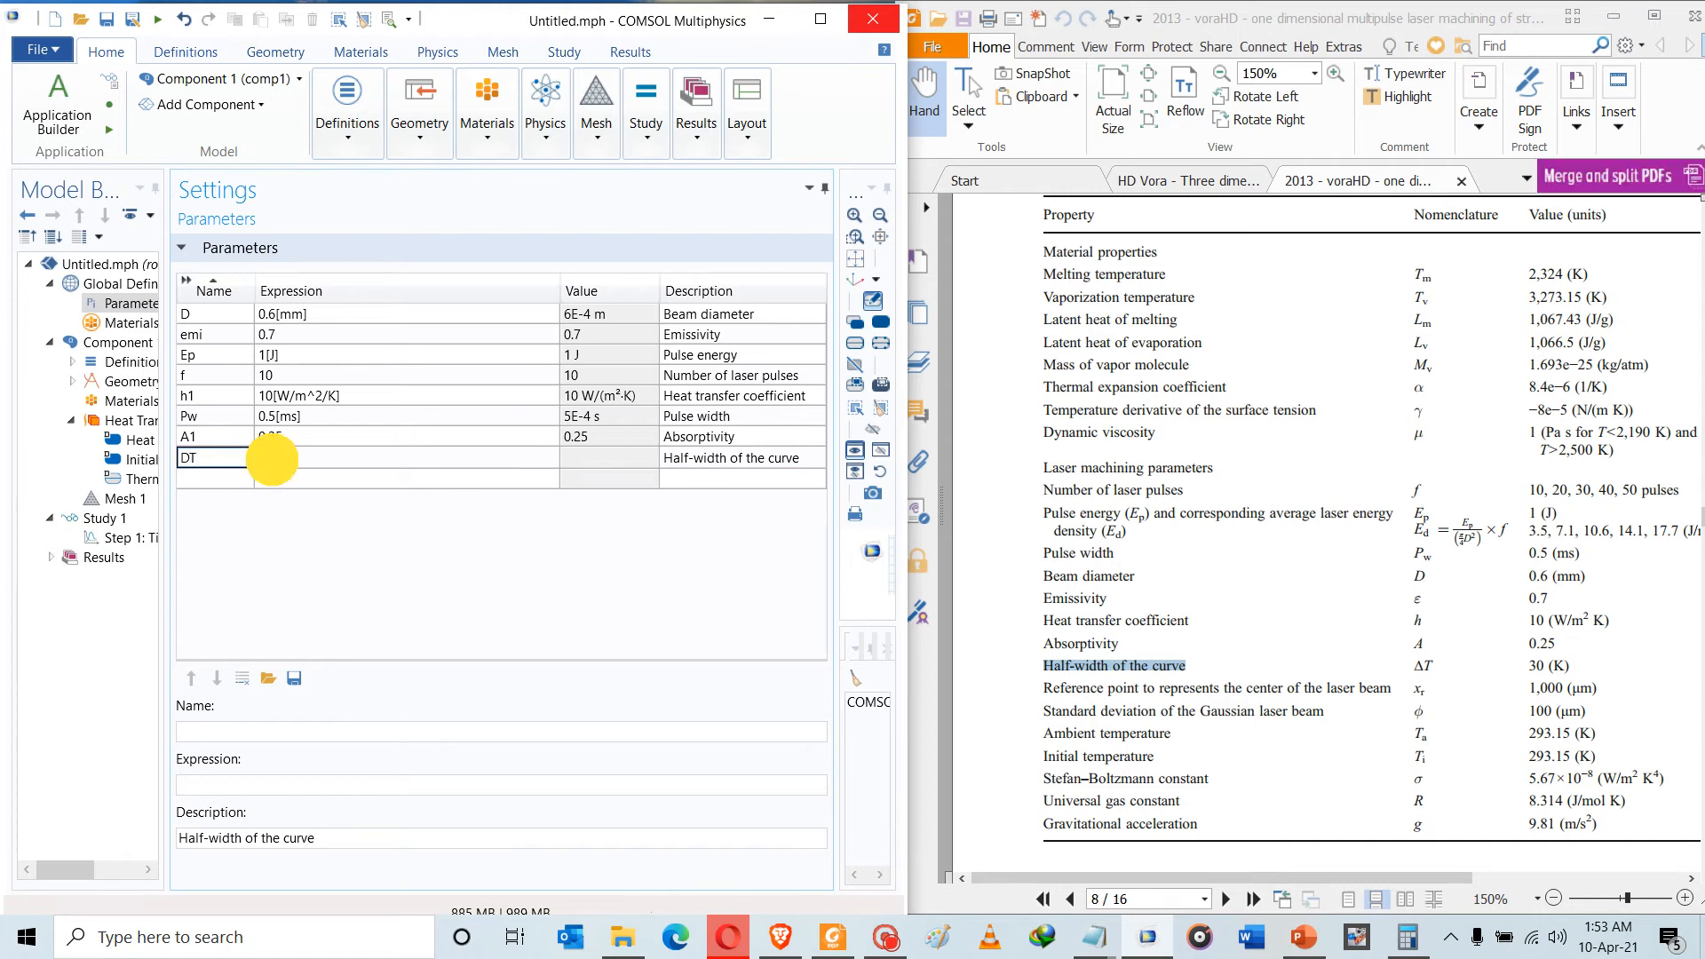
click(272, 458)
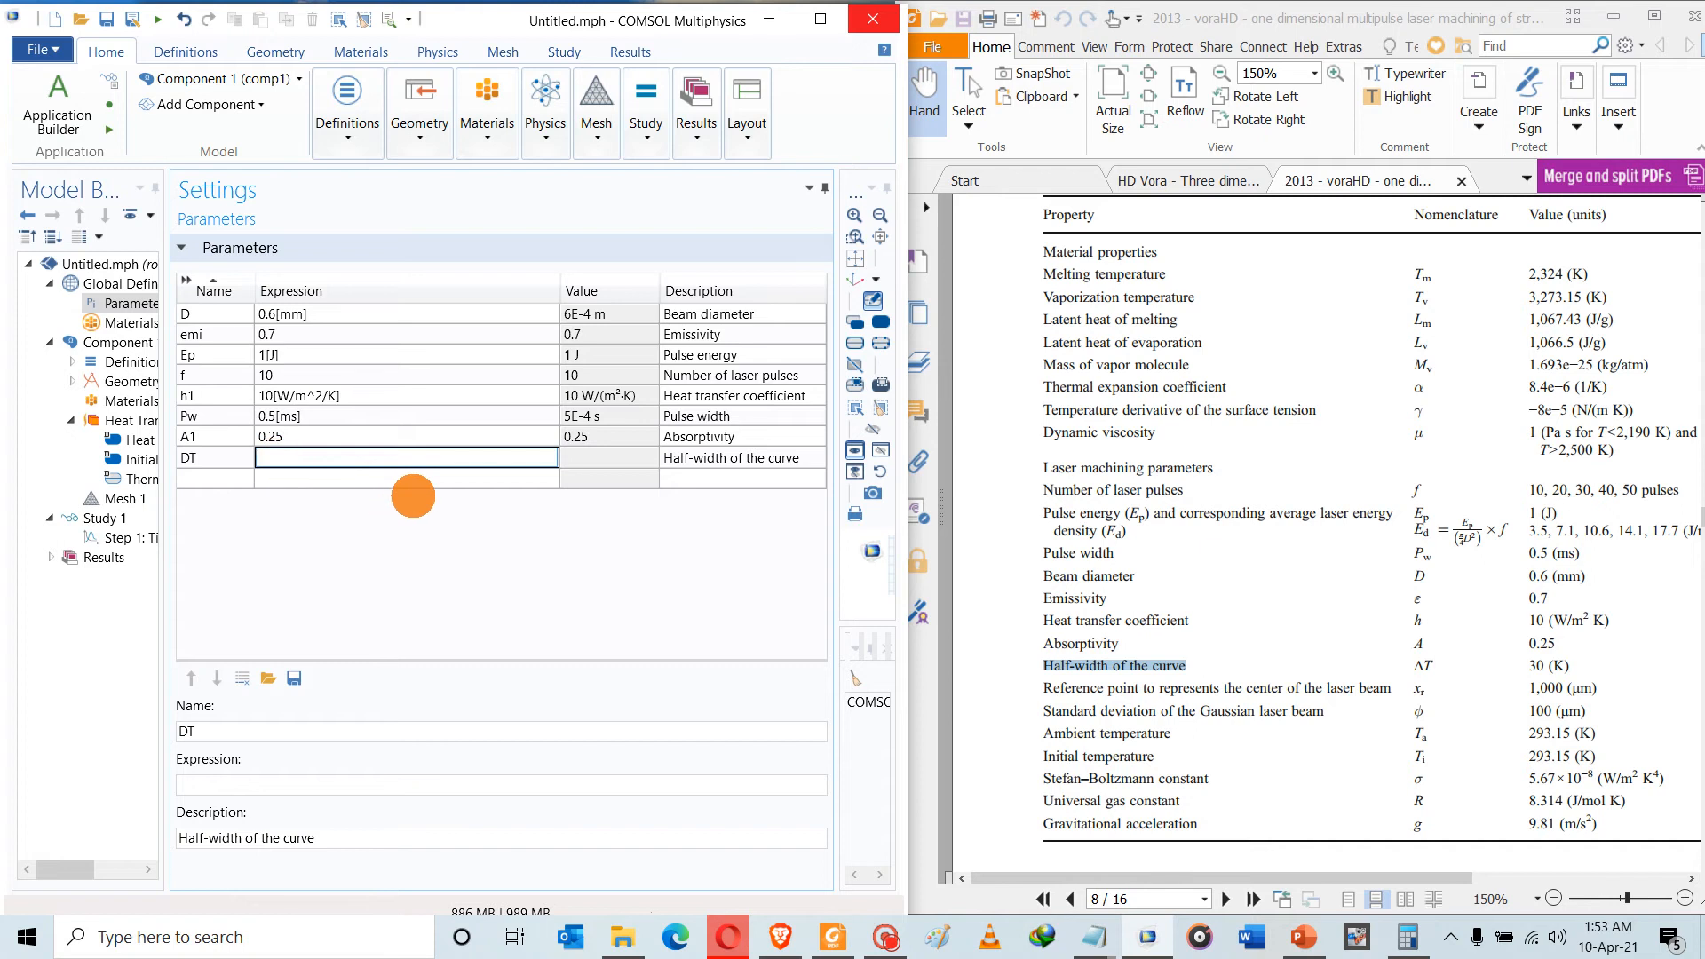
text(30[K])
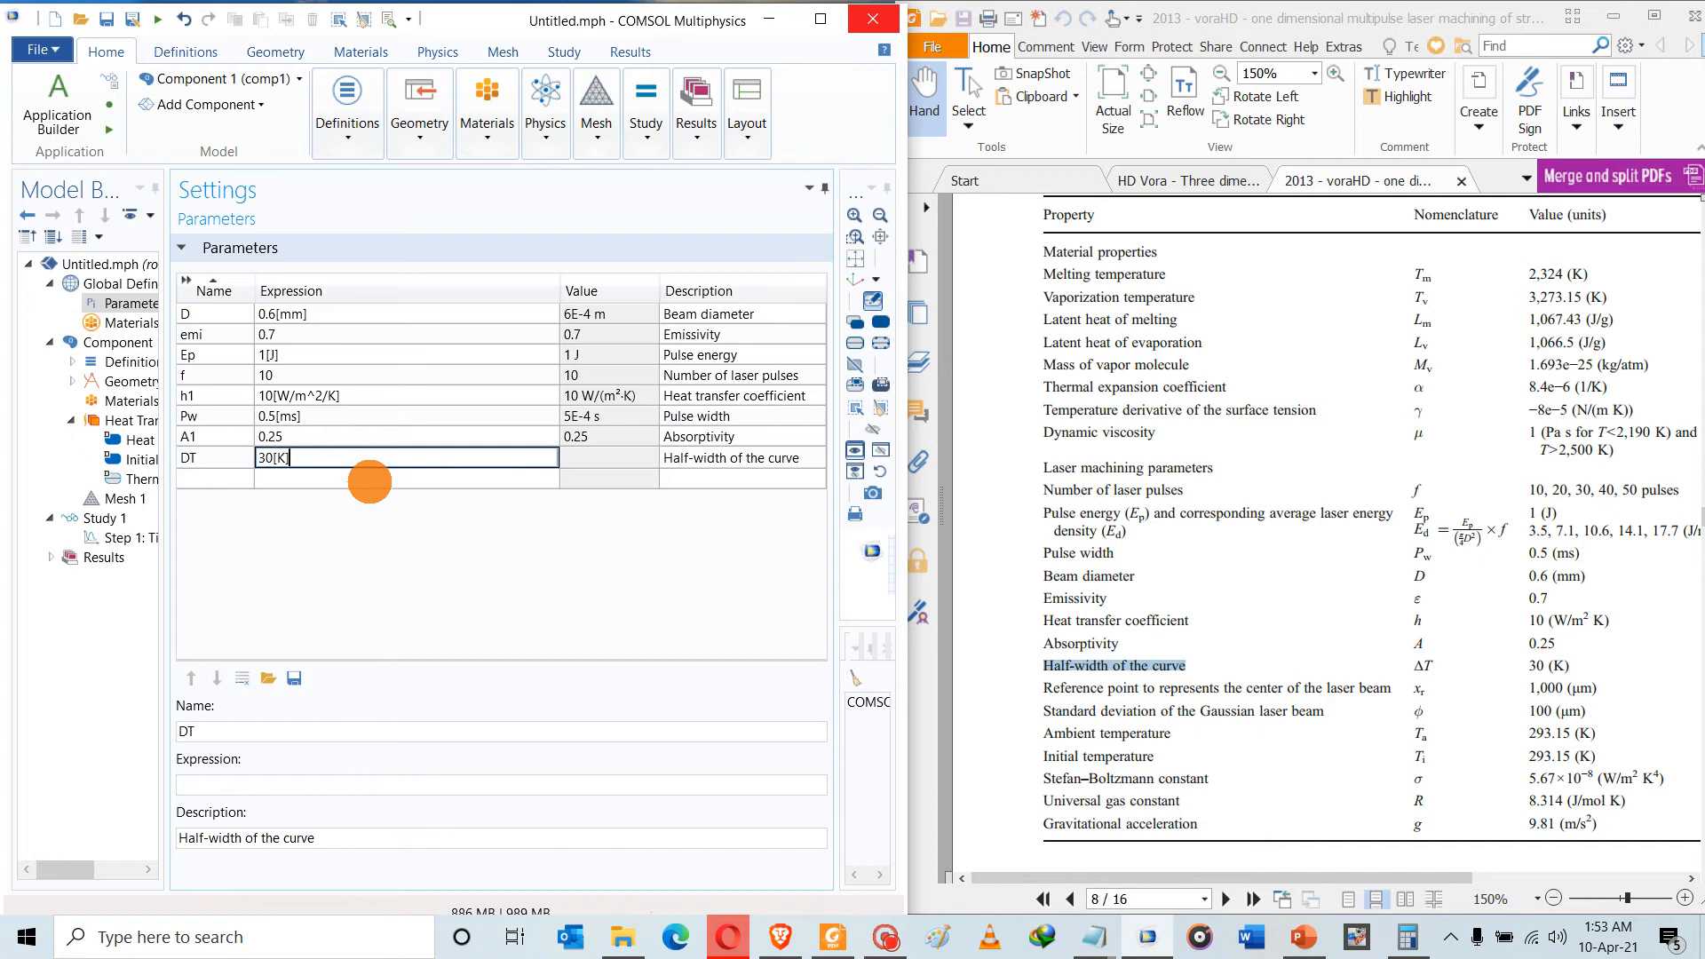
click(203, 478)
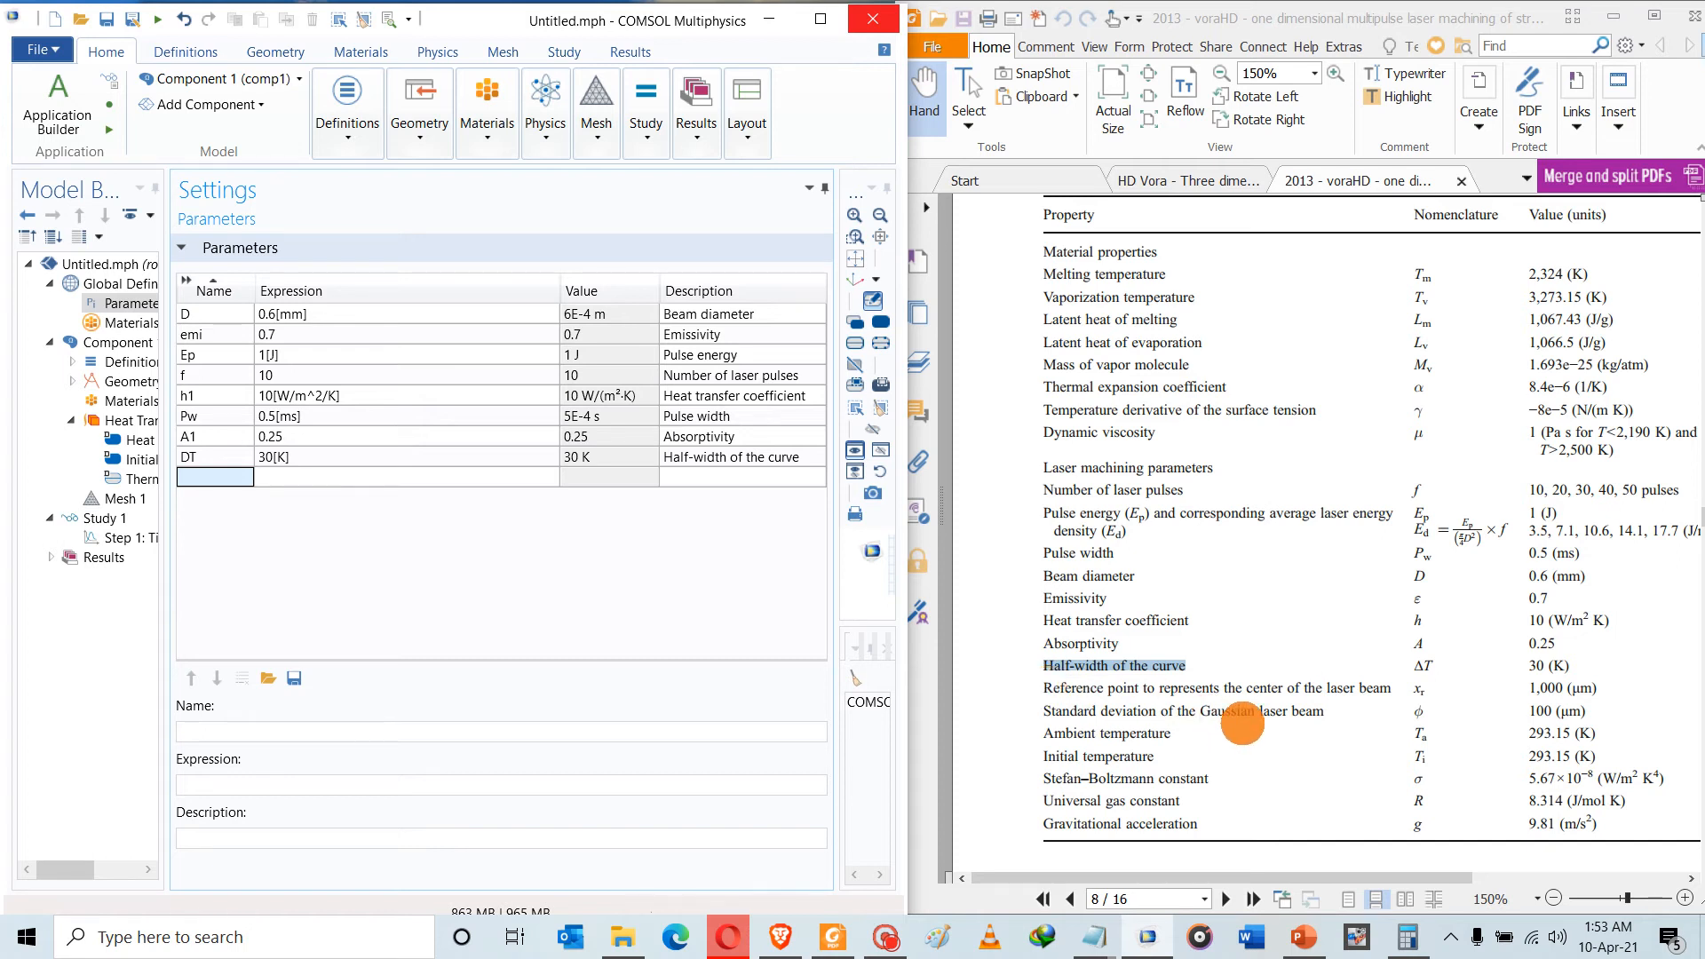
Add the parameter xr with expression 1000[um] and the copied description "Reference point to represents the center of the laser beam"
click(1044, 684)
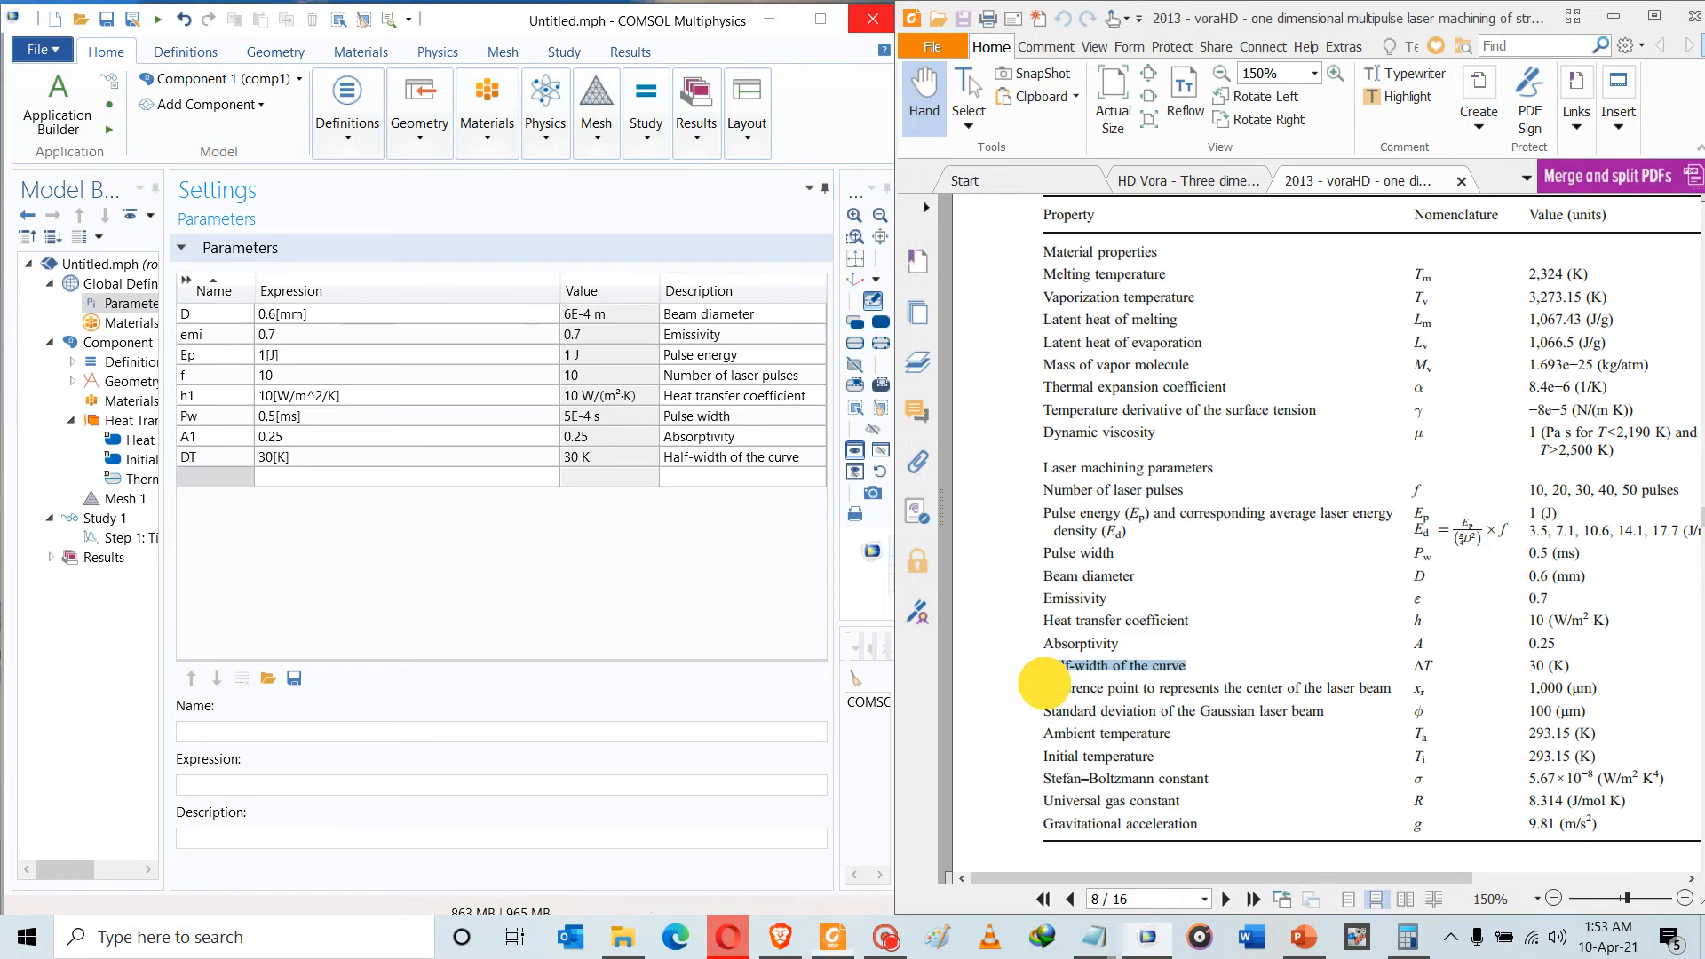
drag(1048, 685, 1392, 689)
click(725, 480)
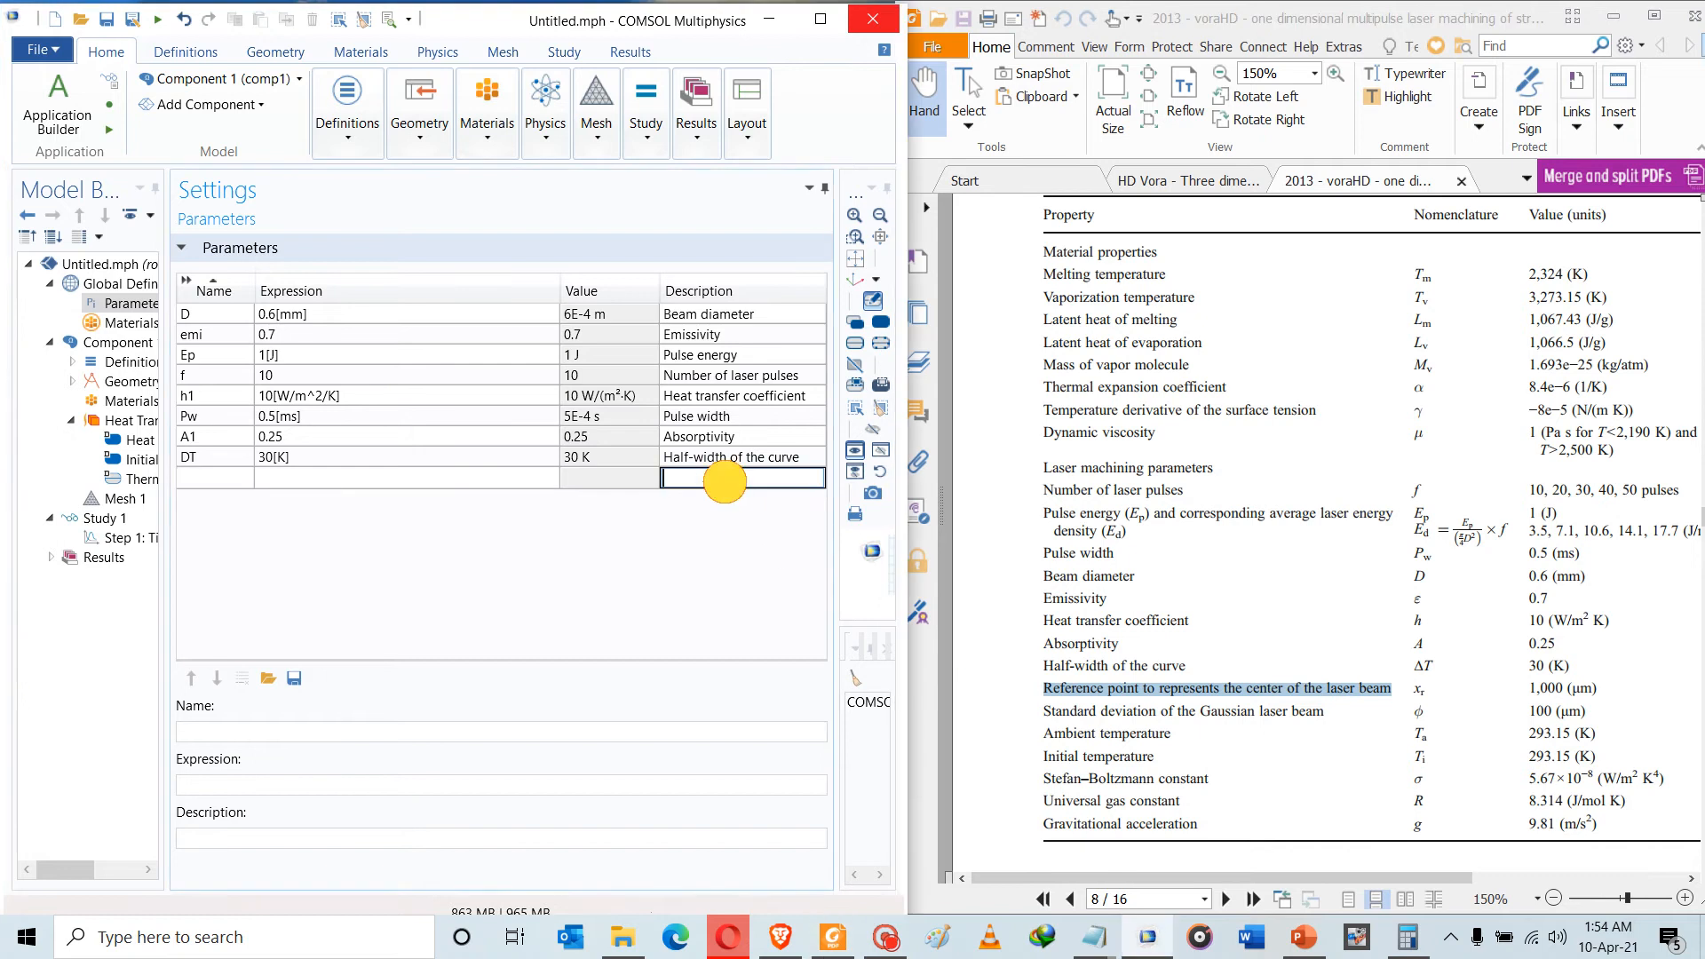
text(Reference point to represents the center of the laser beam)
click(196, 479)
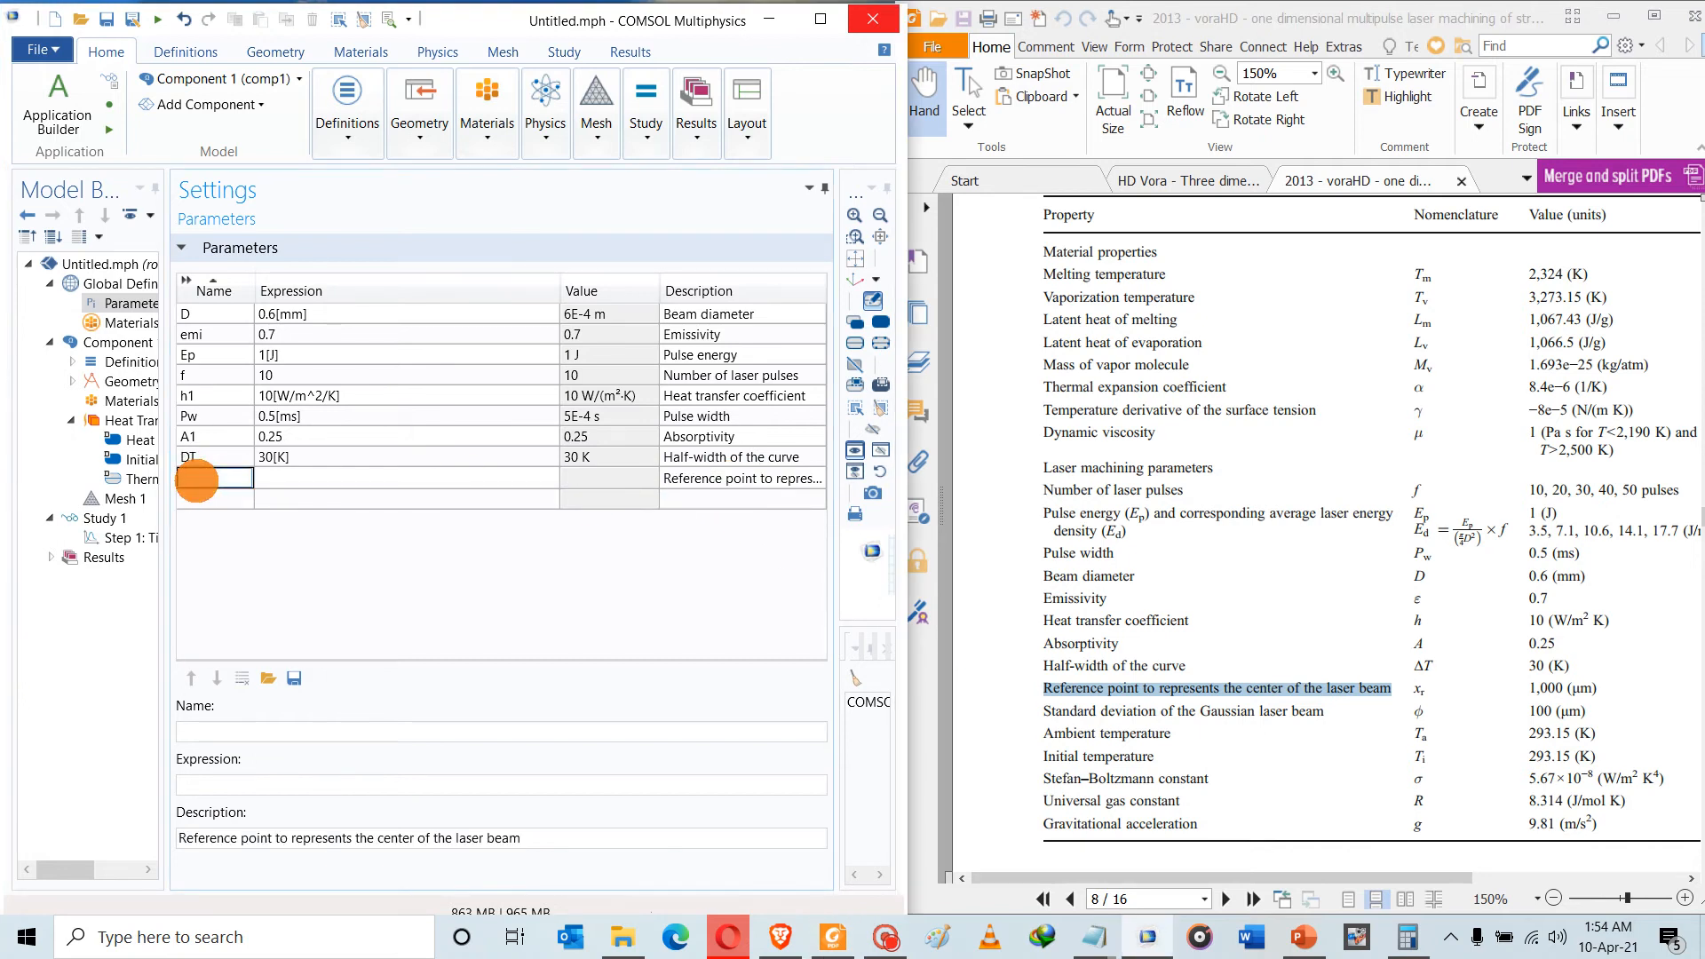
text(xr)
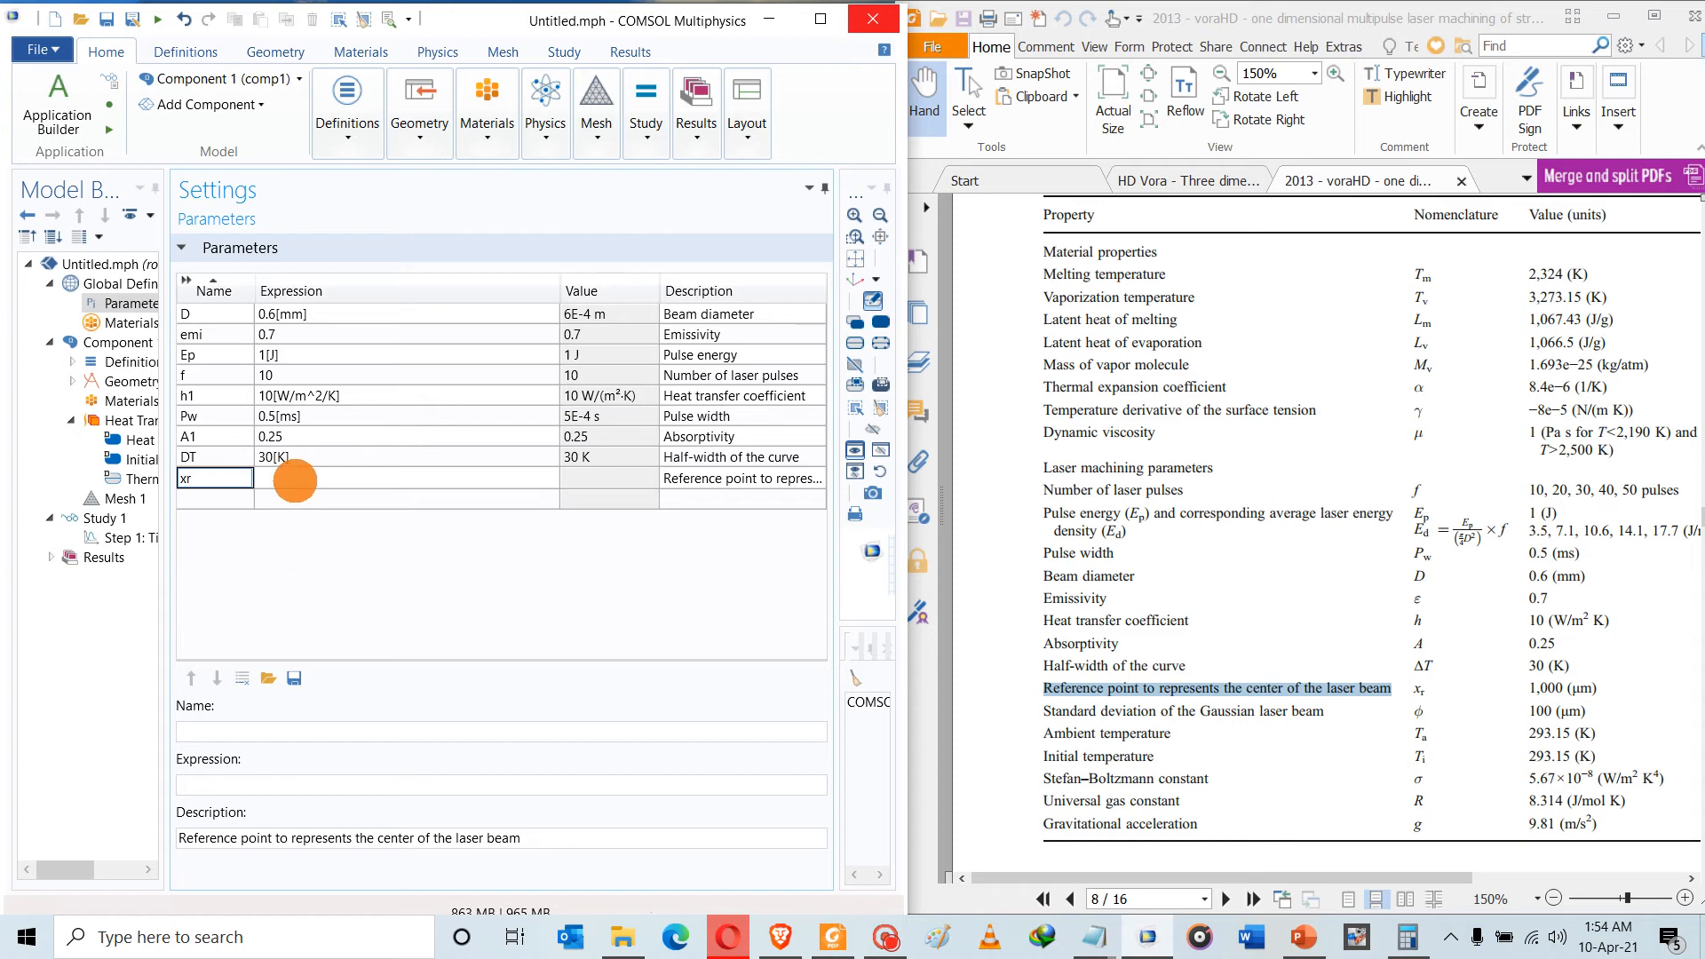
click(293, 478)
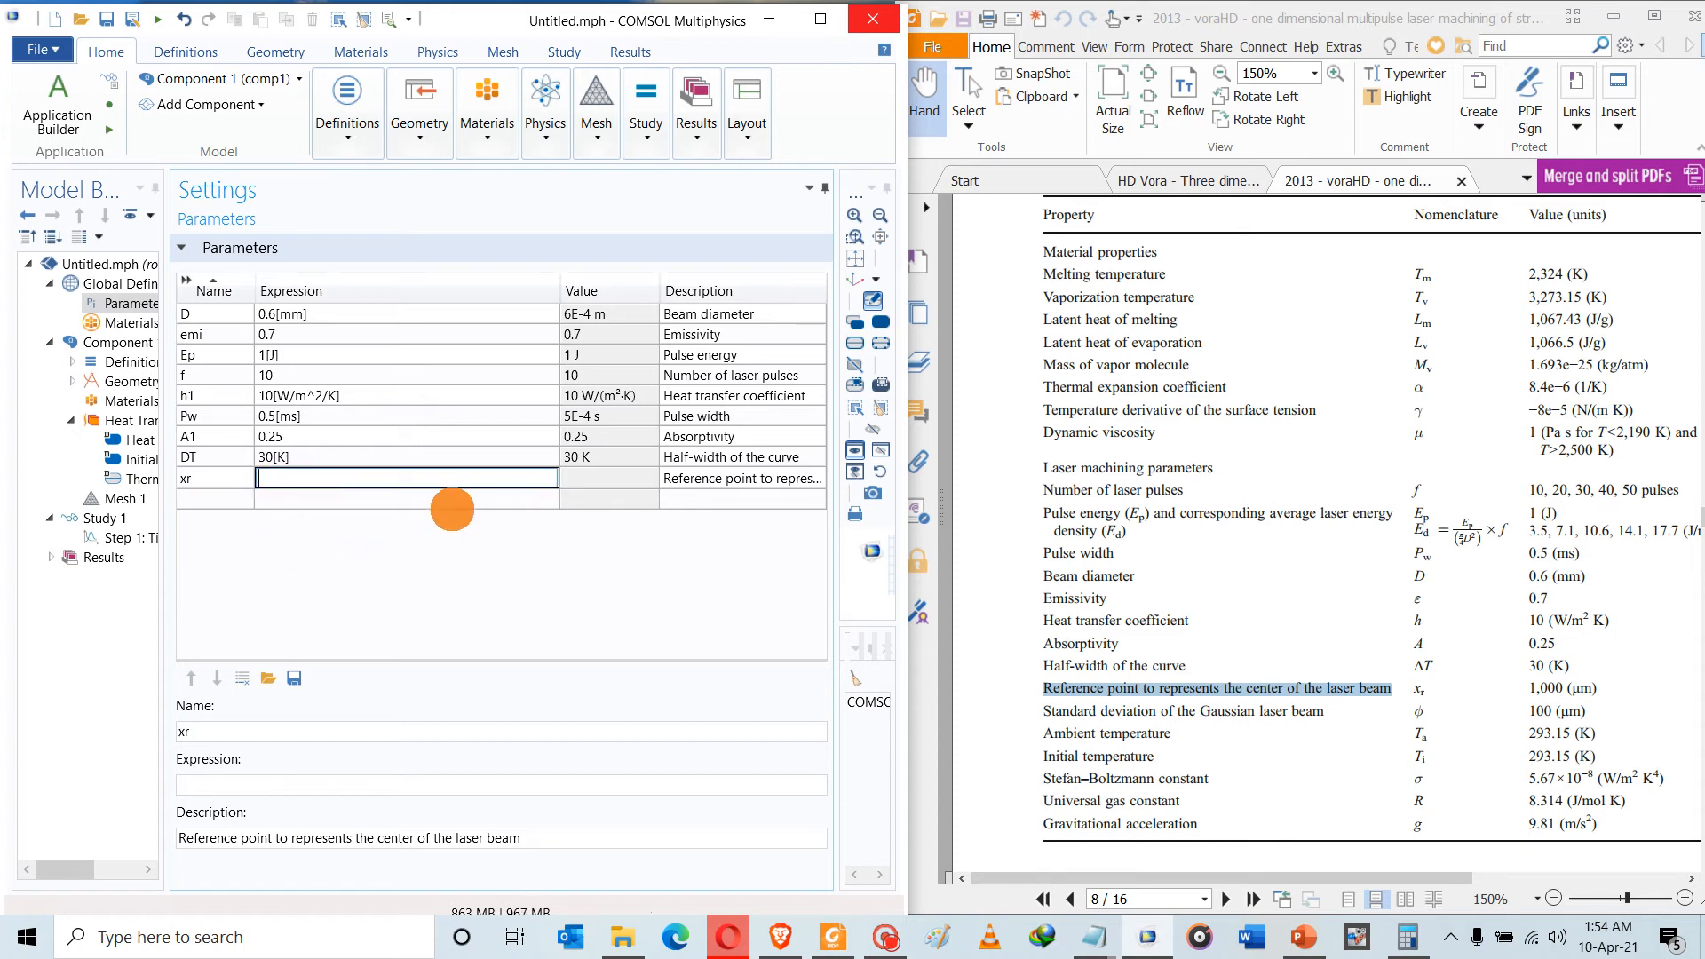
text(1000[um)
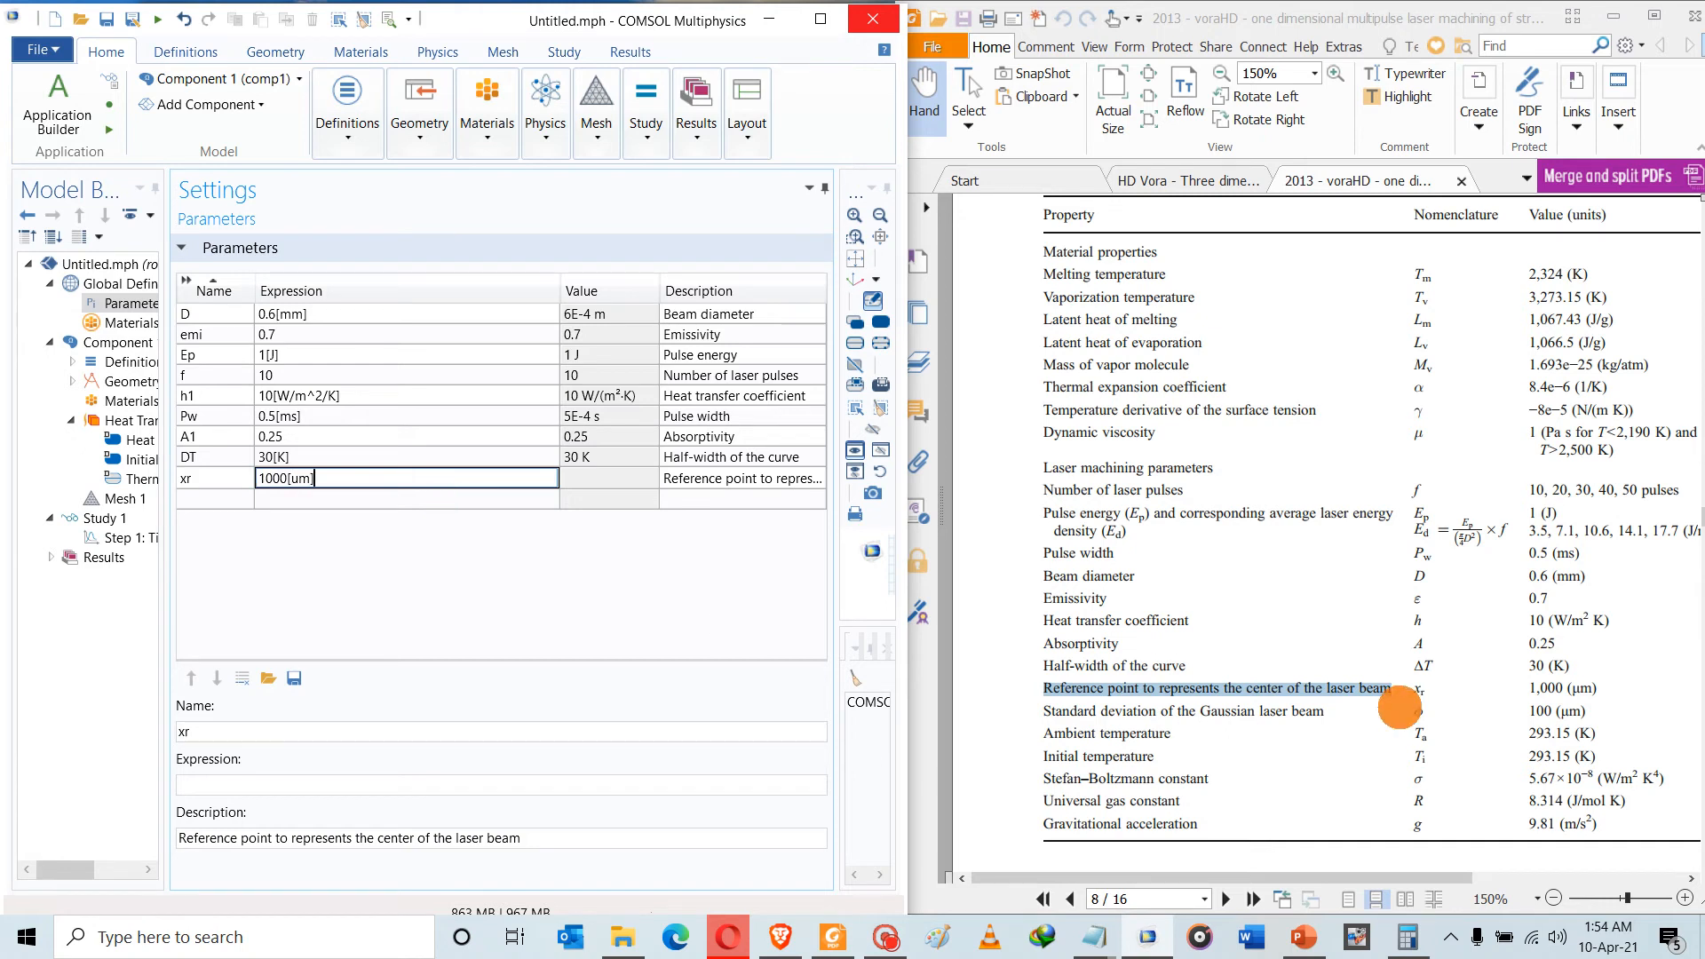
Add the parameter xd with expression 100[um] and the description "Standard deviation of the Gaussian laser beam" copied from the paper's table
click(1324, 709)
drag(1325, 711, 1040, 713)
key(ctrl+c)
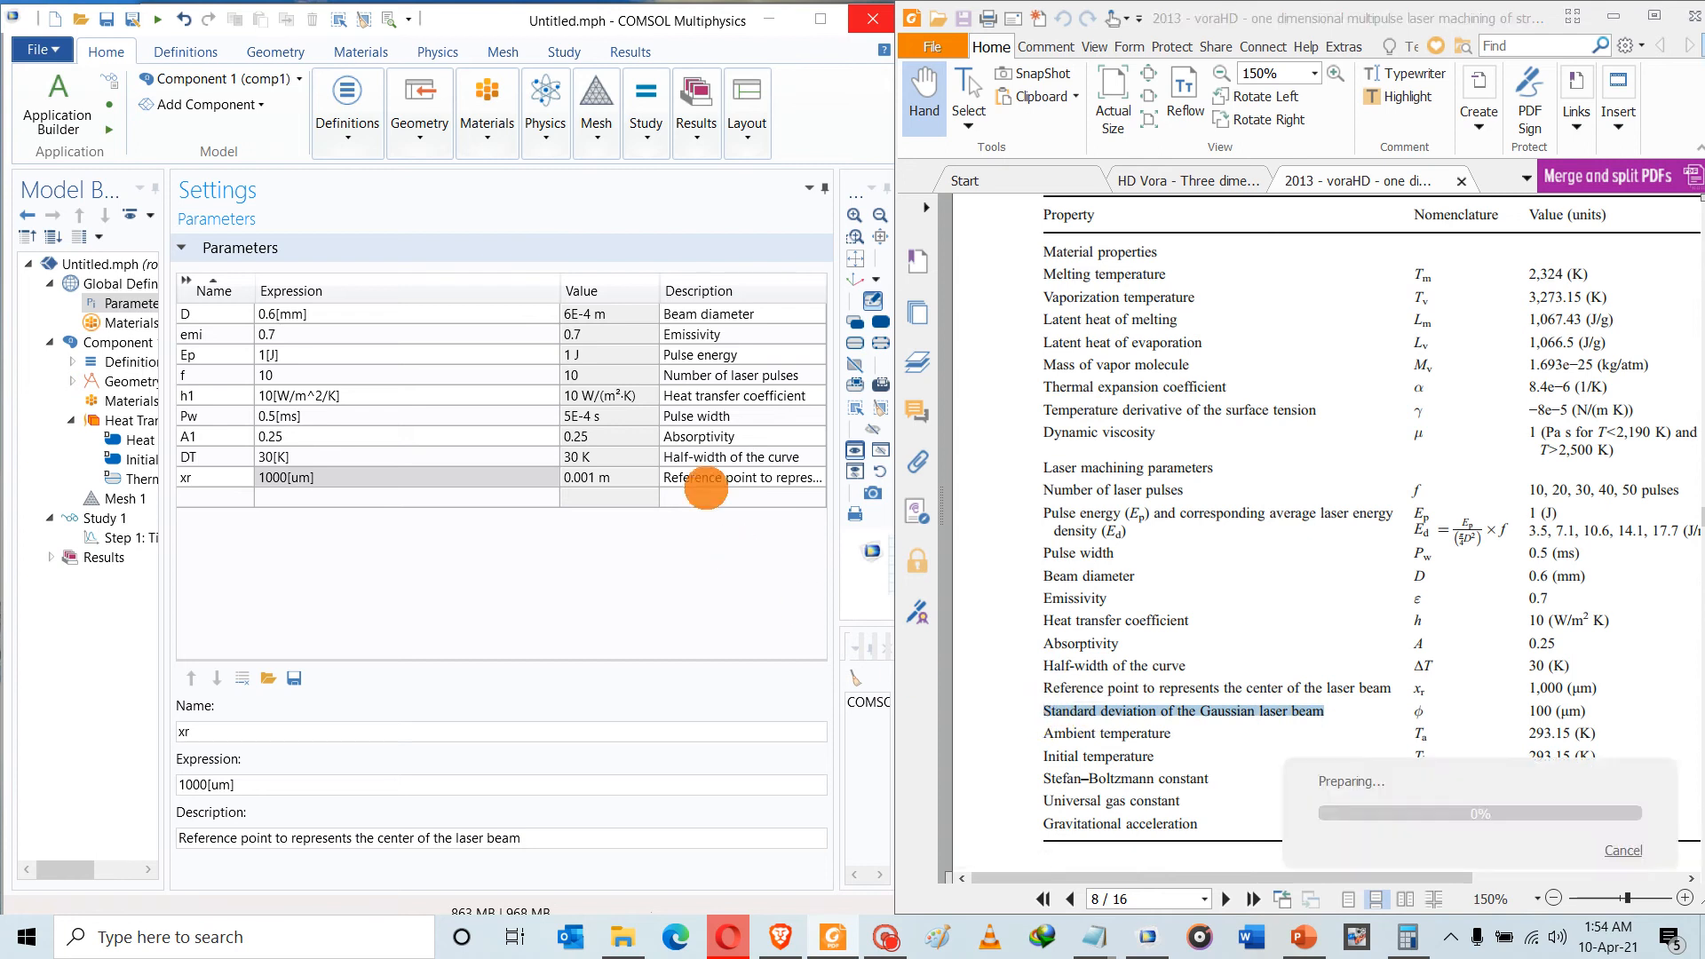
click(702, 499)
key(ctrl+v)
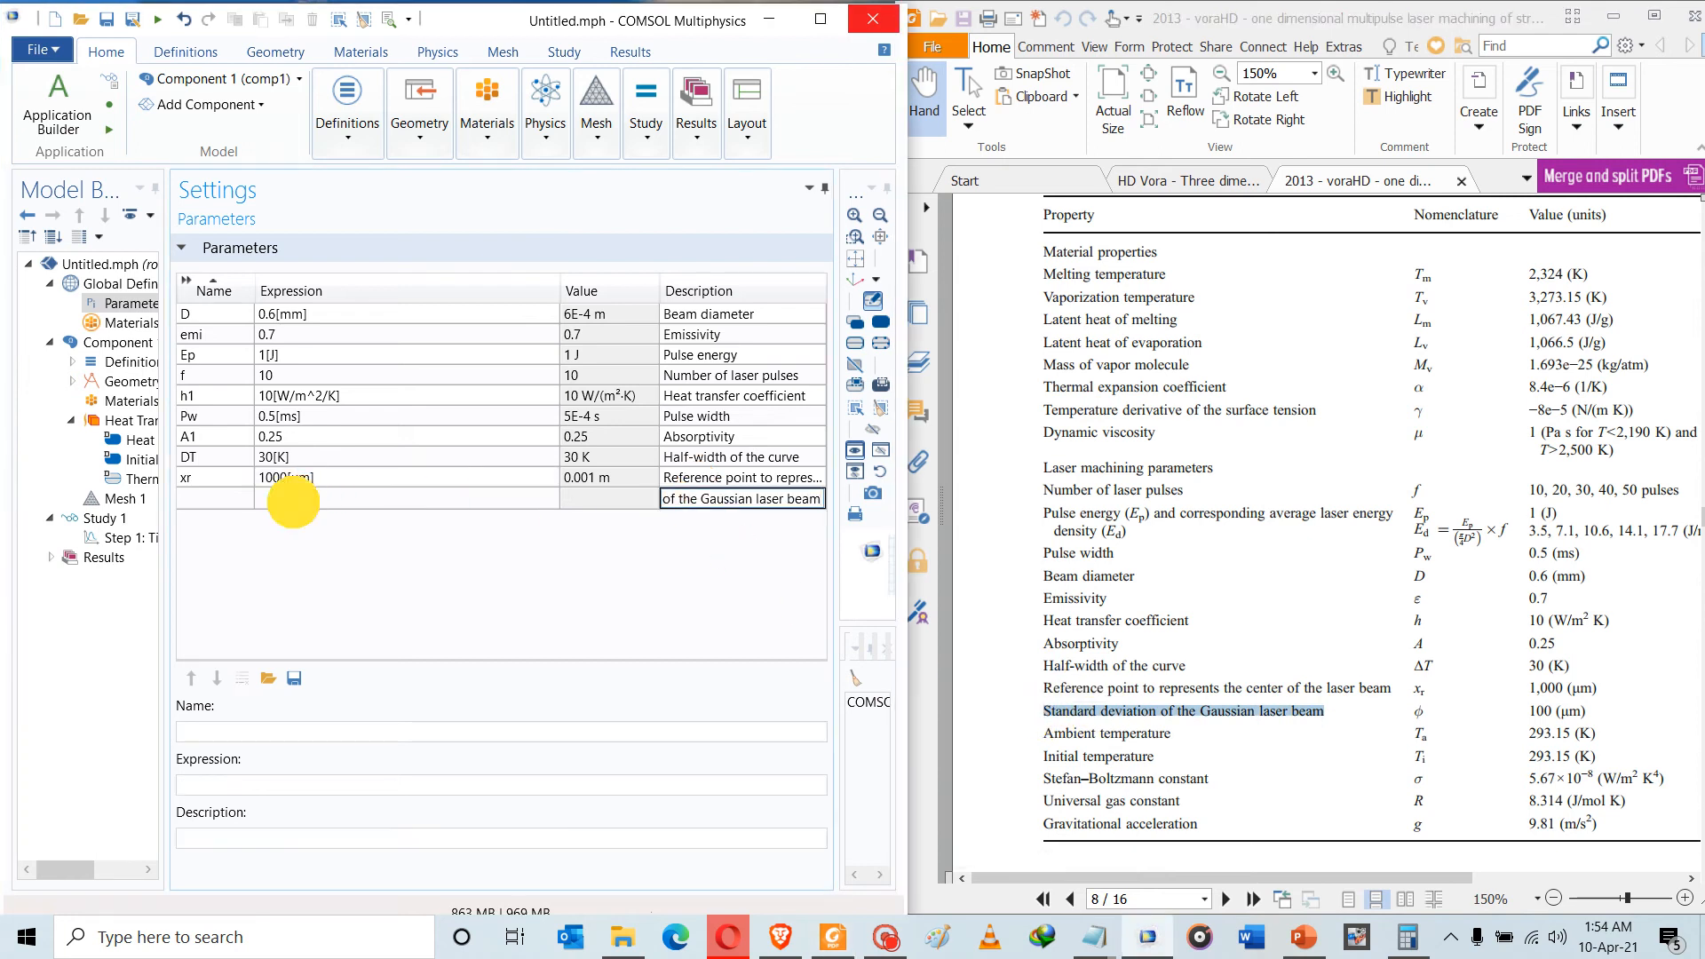
click(271, 497)
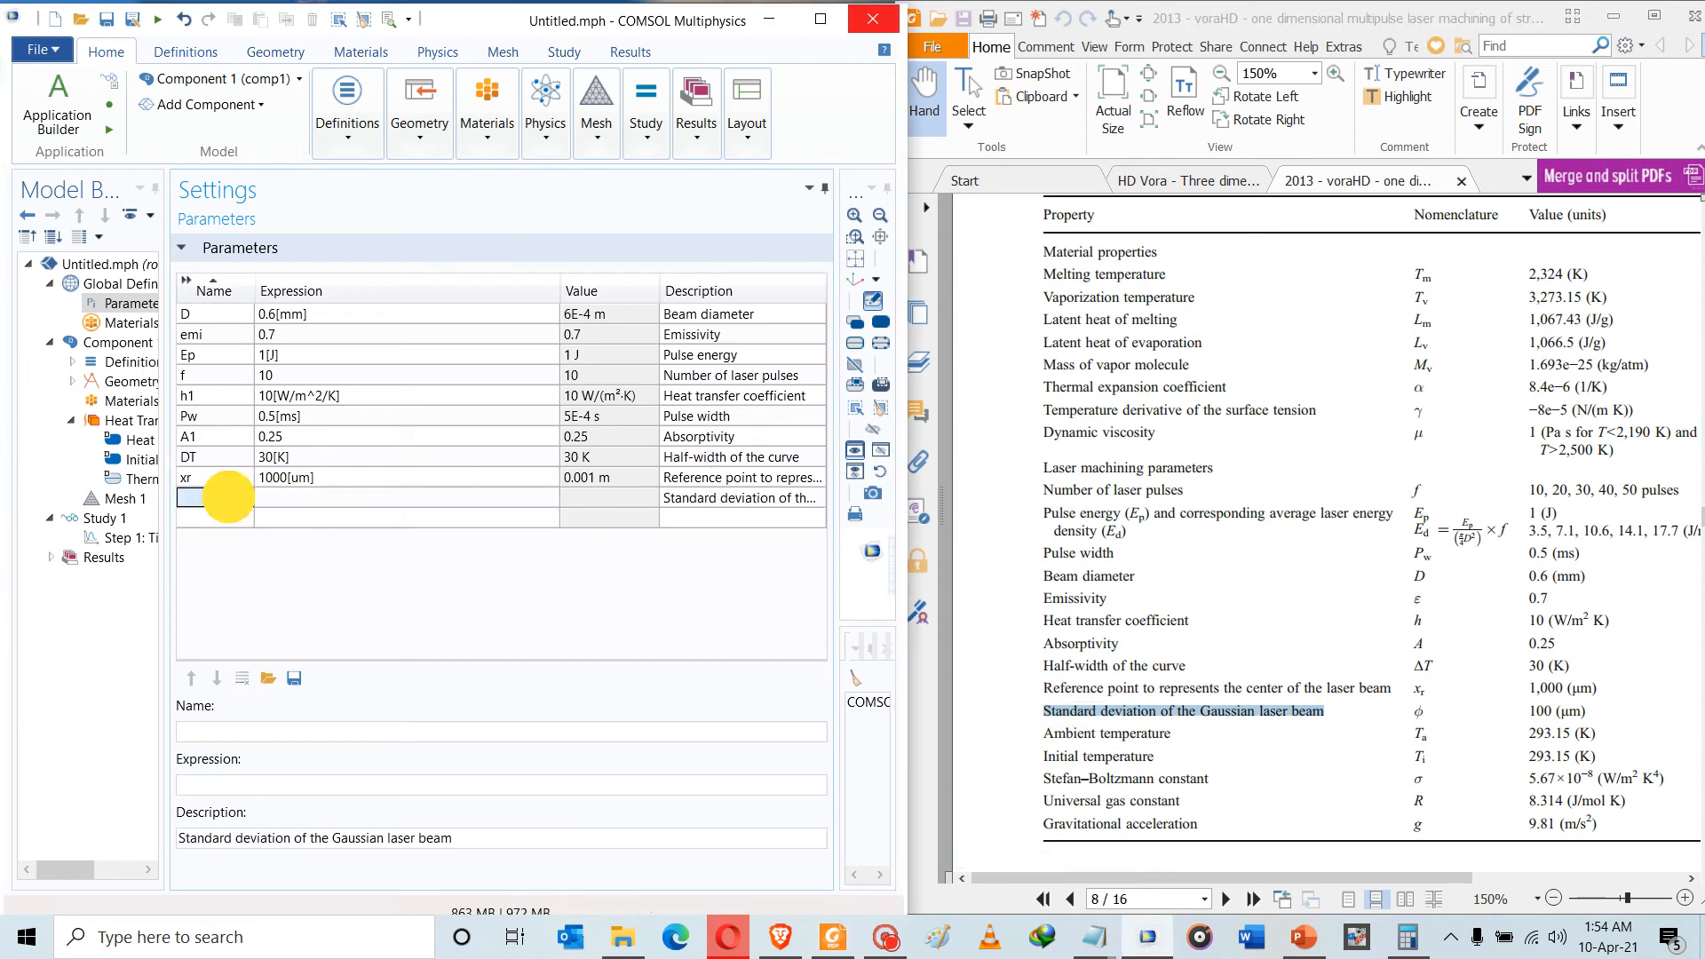
click(228, 497)
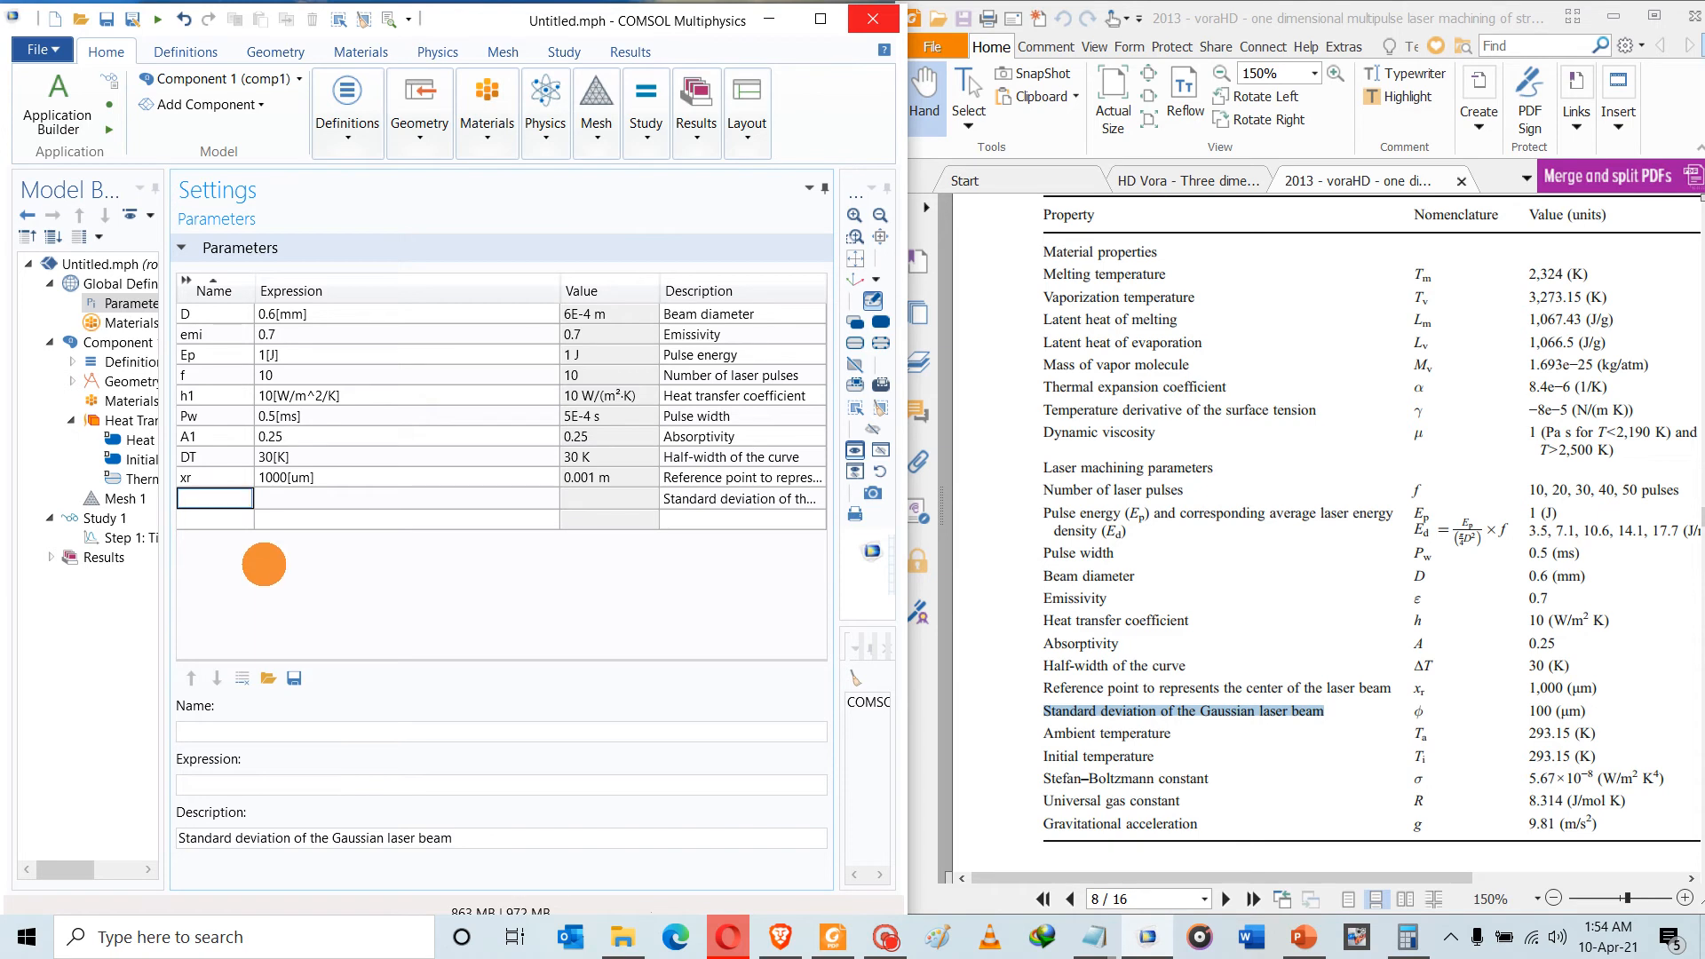
text(x)
text(d)
click(321, 496)
click(321, 497)
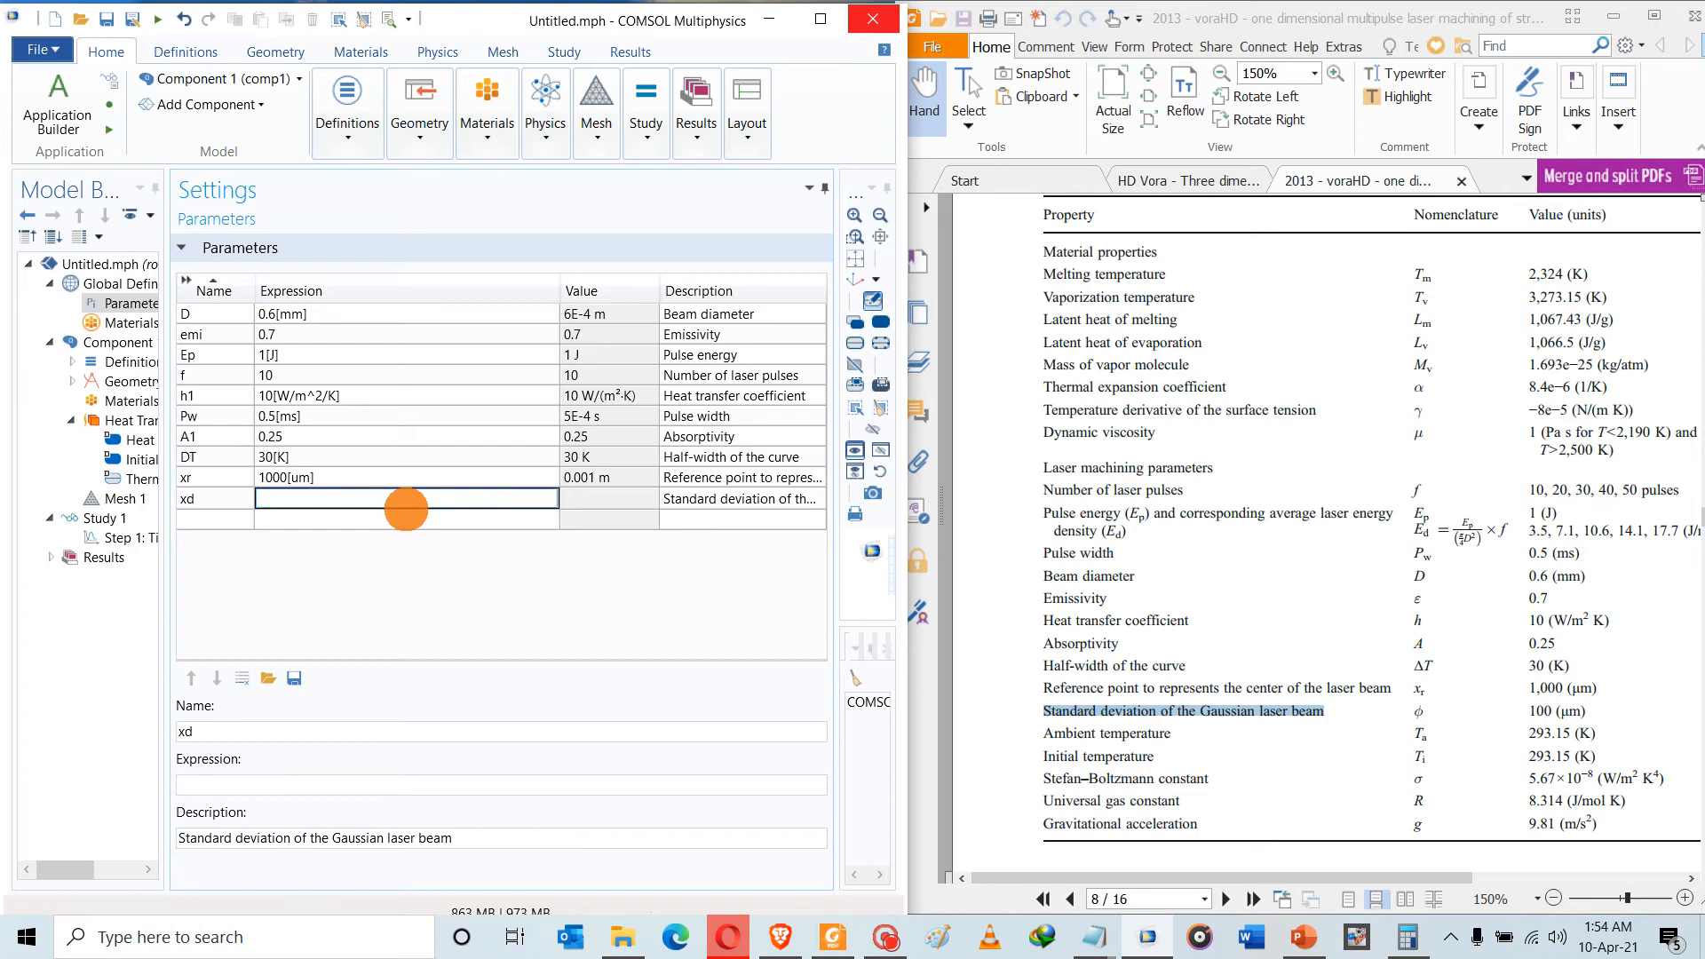
text(100[um)
key(Return)
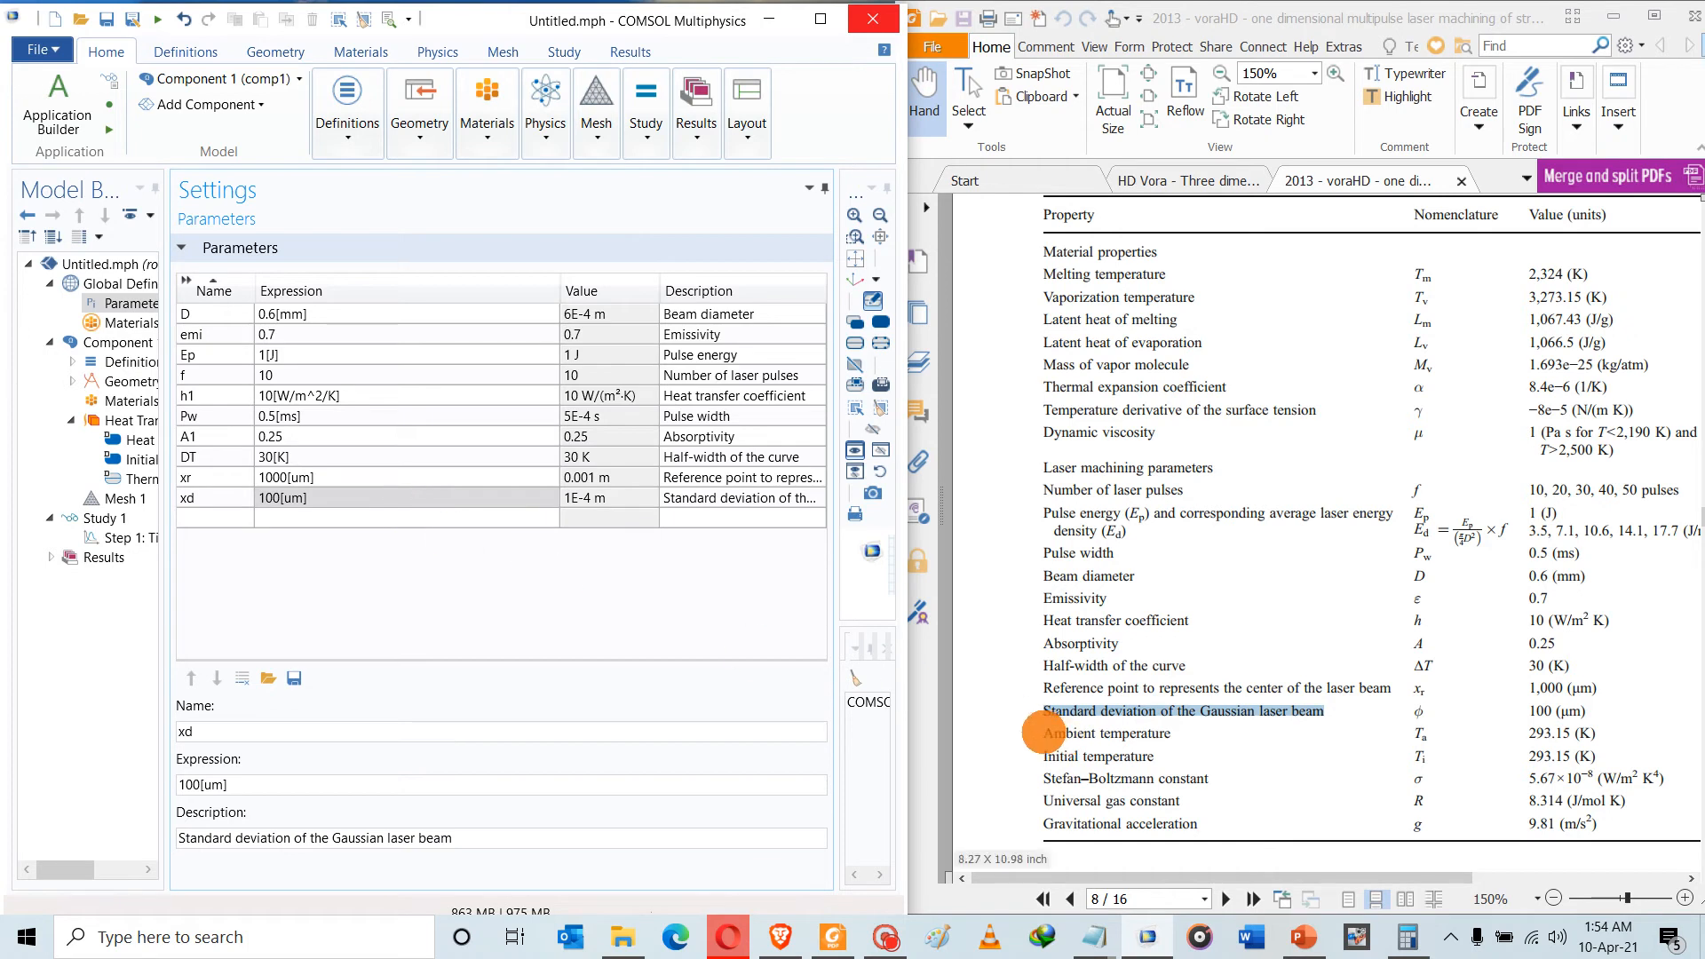
Add the parameter Ta with expression 293.15[K] and the copied description "Ambient temperature"
drag(1043, 734, 1173, 742)
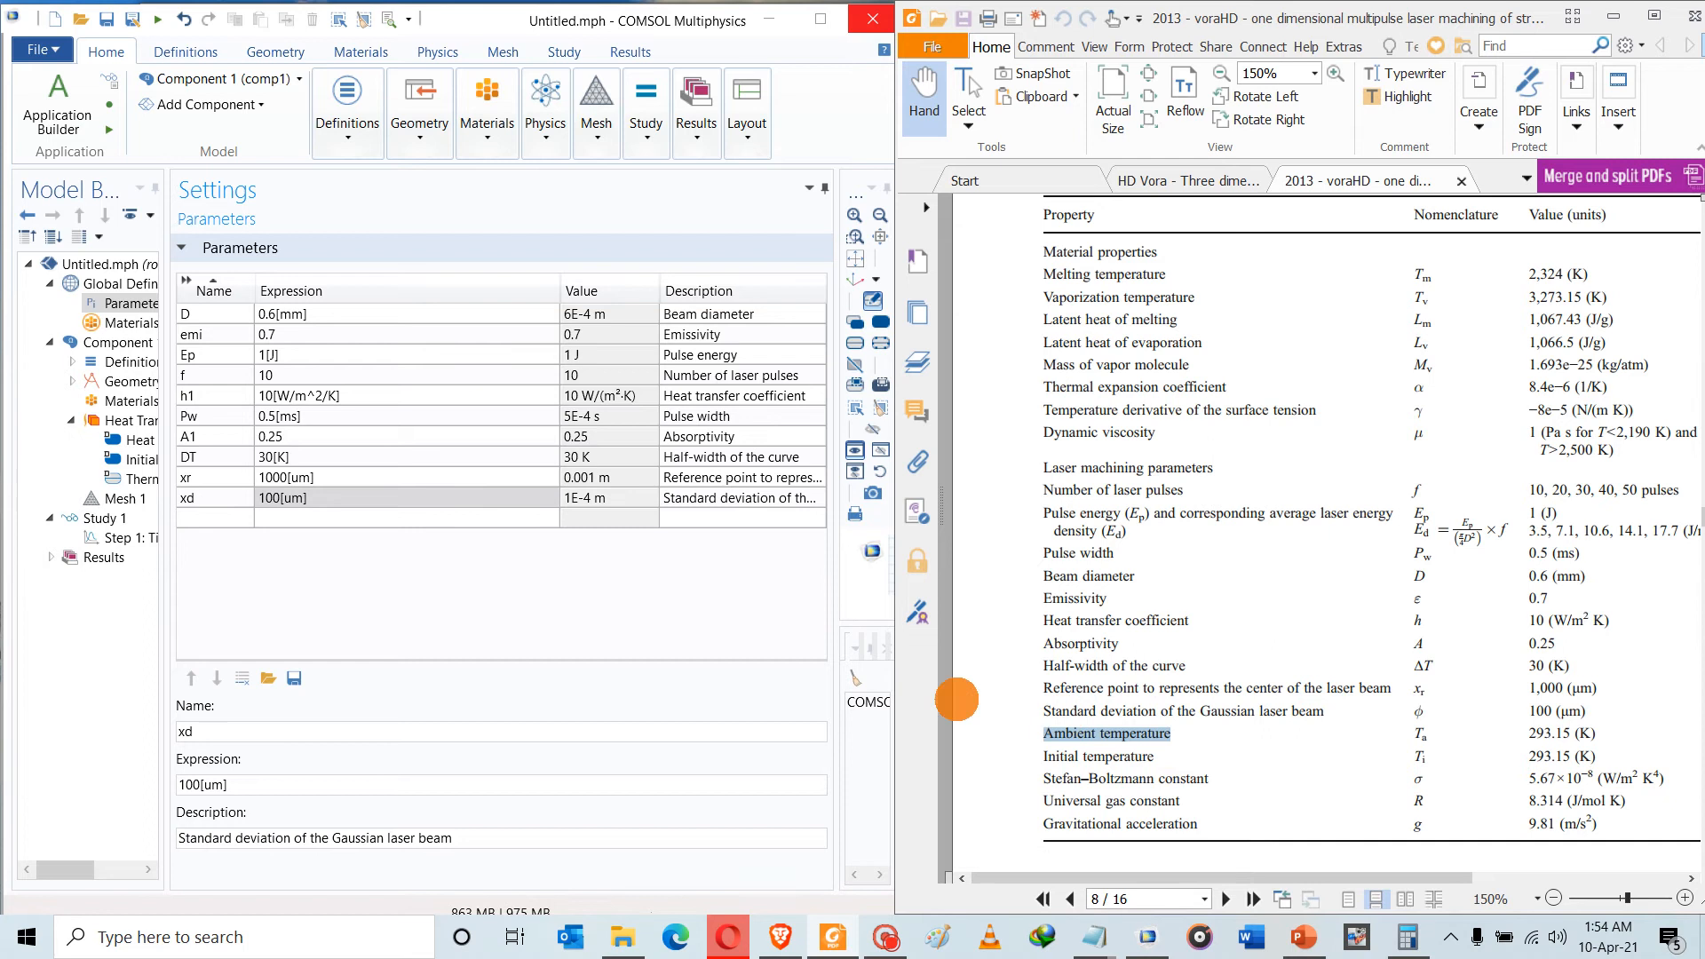
click(699, 500)
click(699, 519)
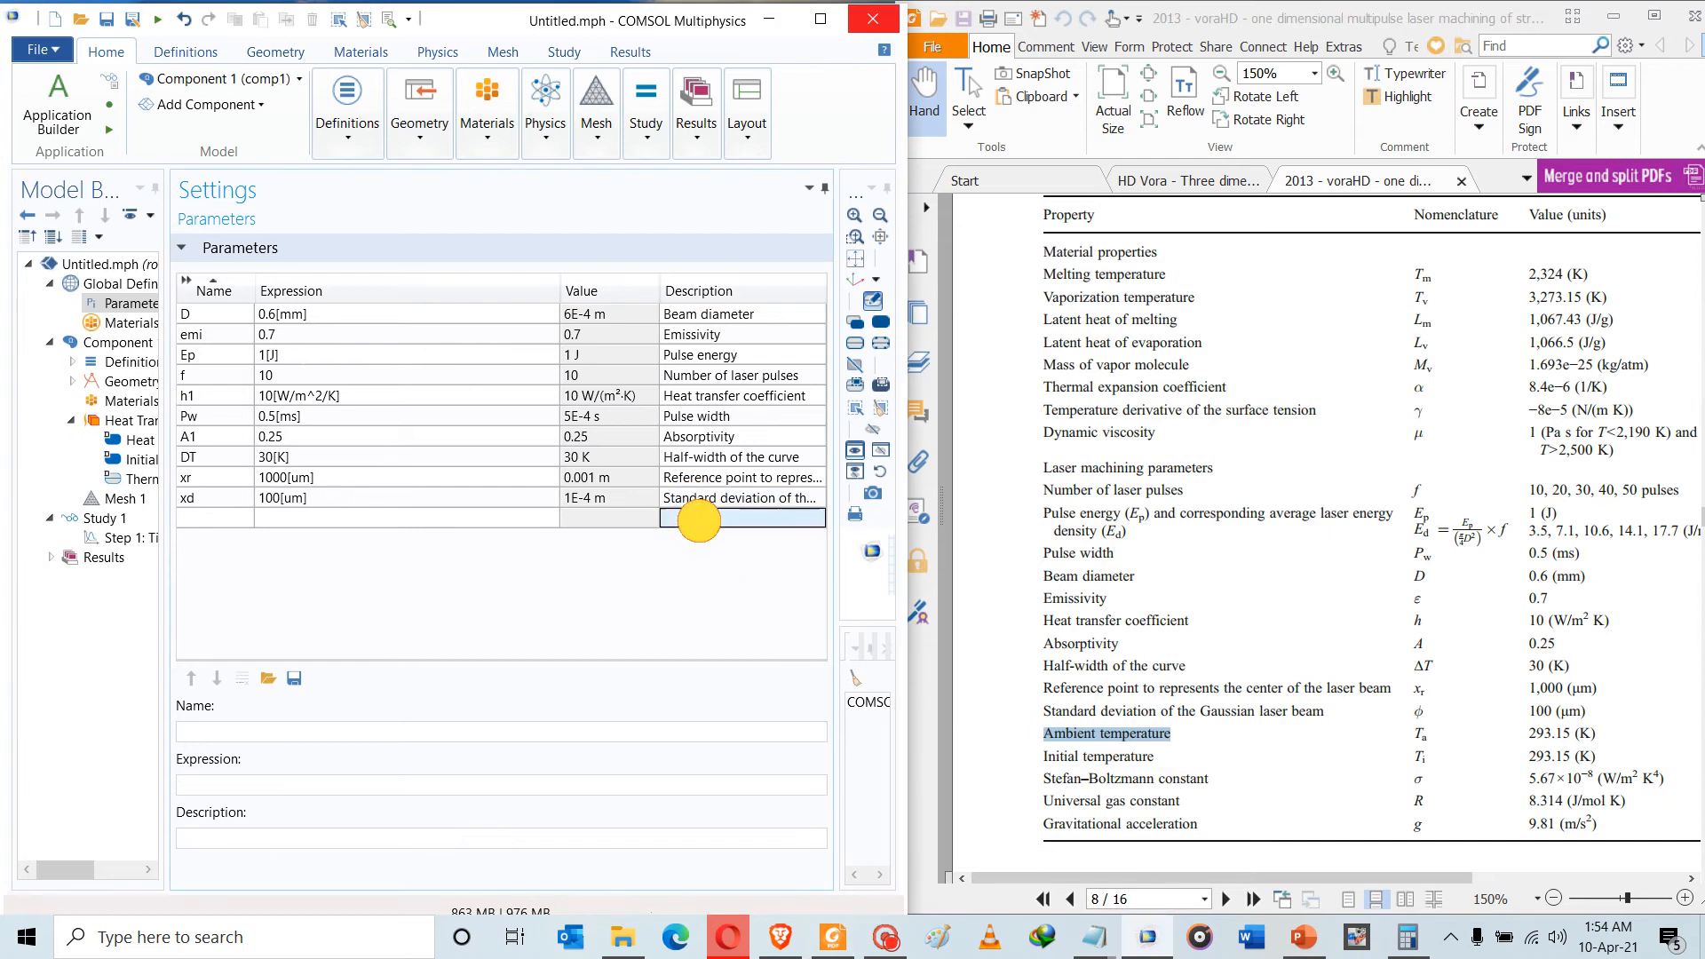
key(ctrl+v)
click(228, 519)
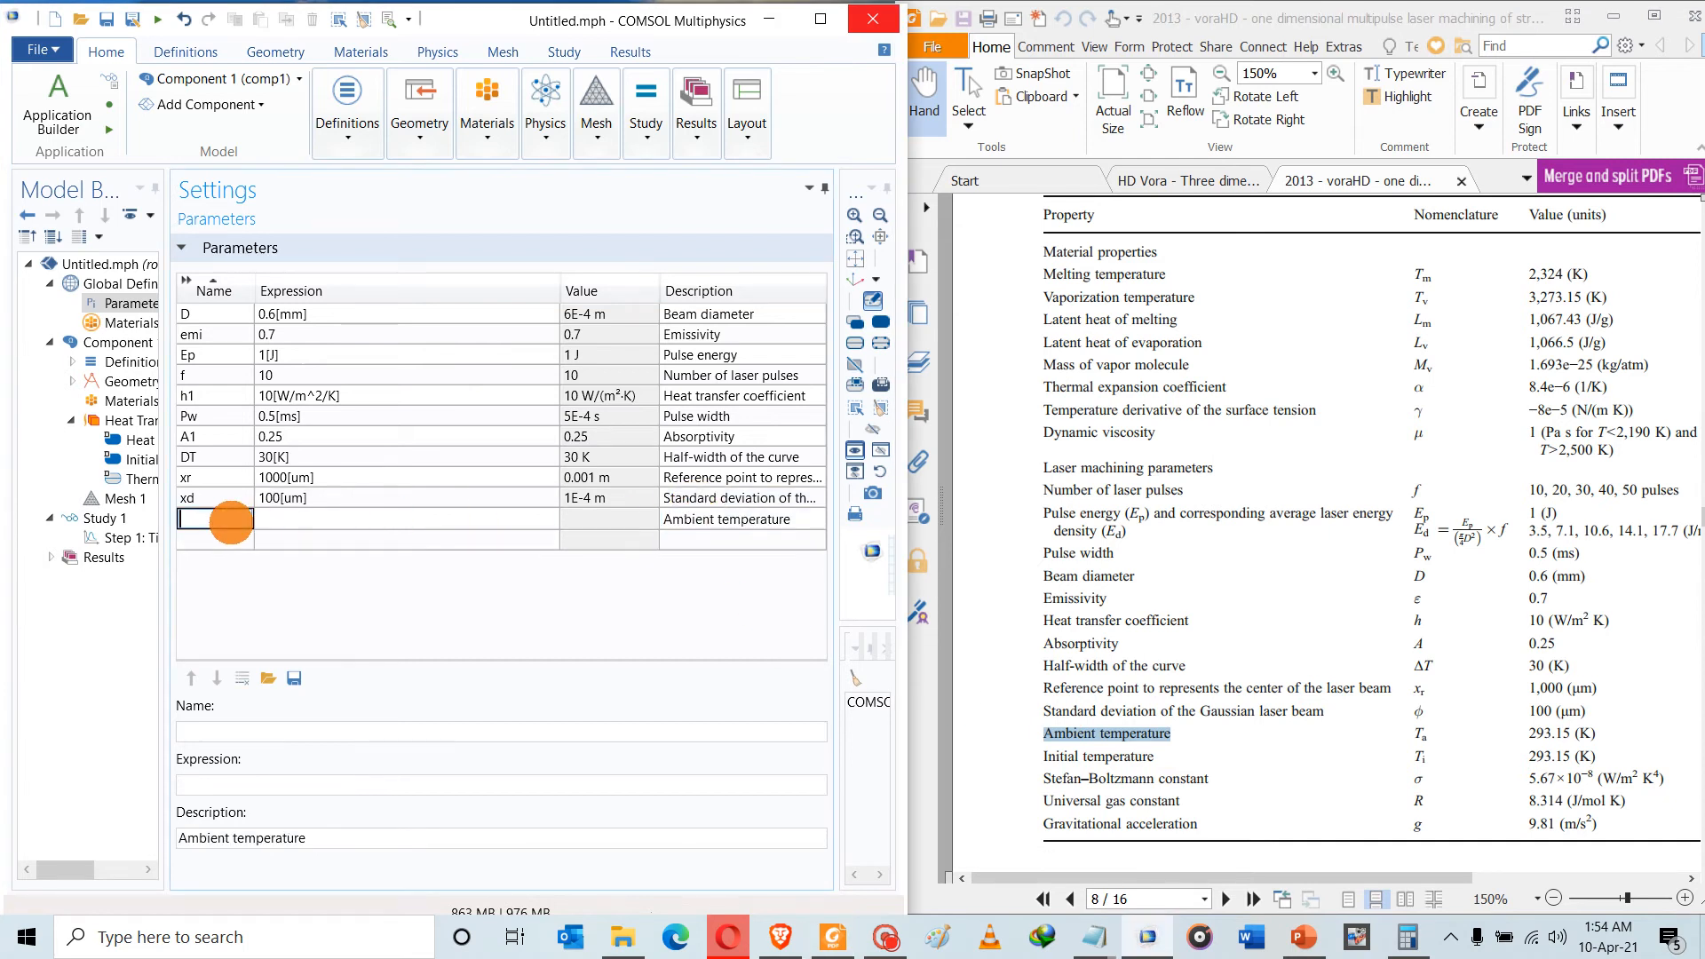
text(Ta)
click(337, 518)
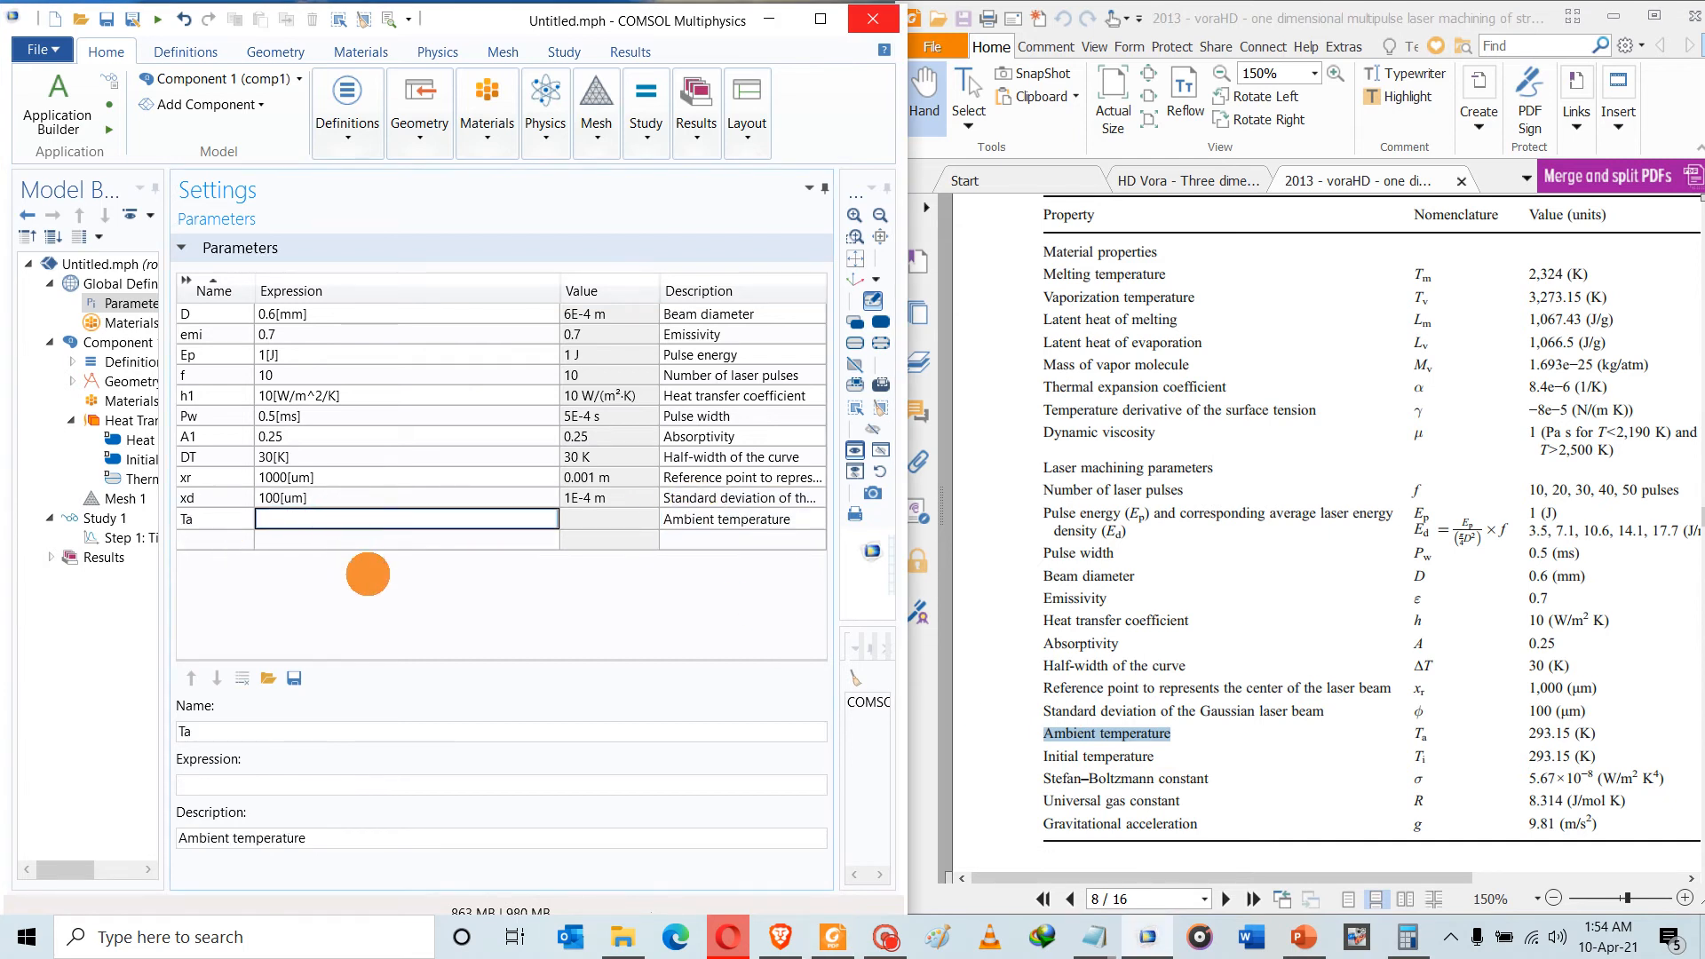
text(293)
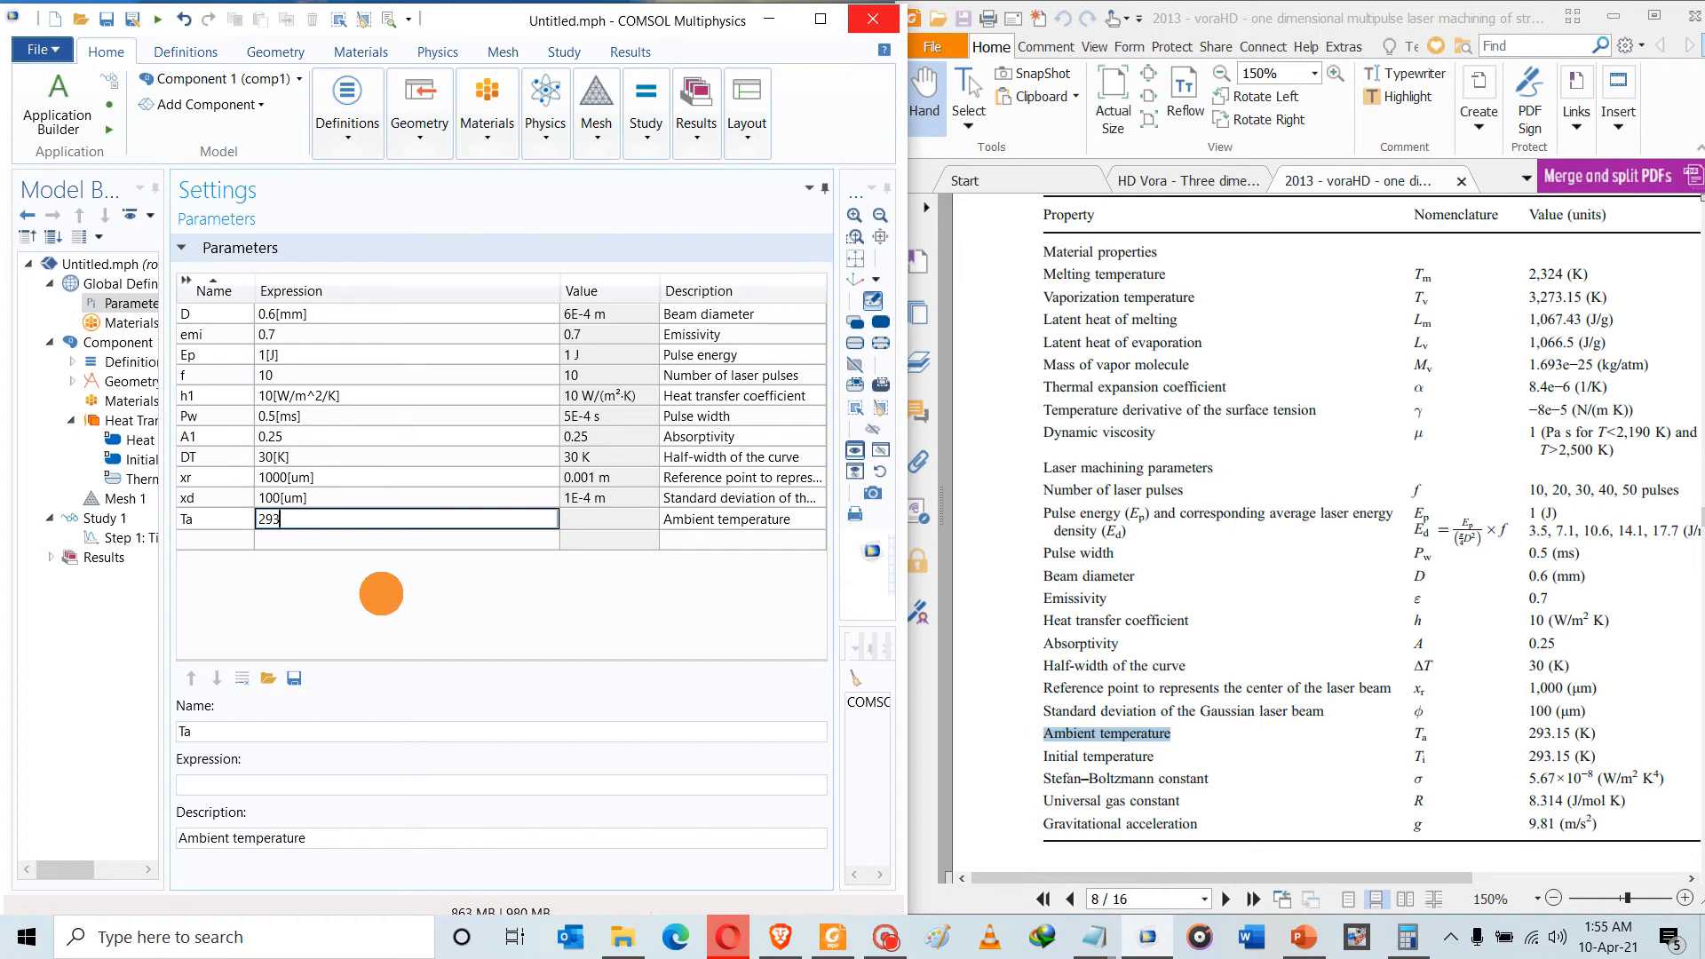
text(.15[K)
click(391, 540)
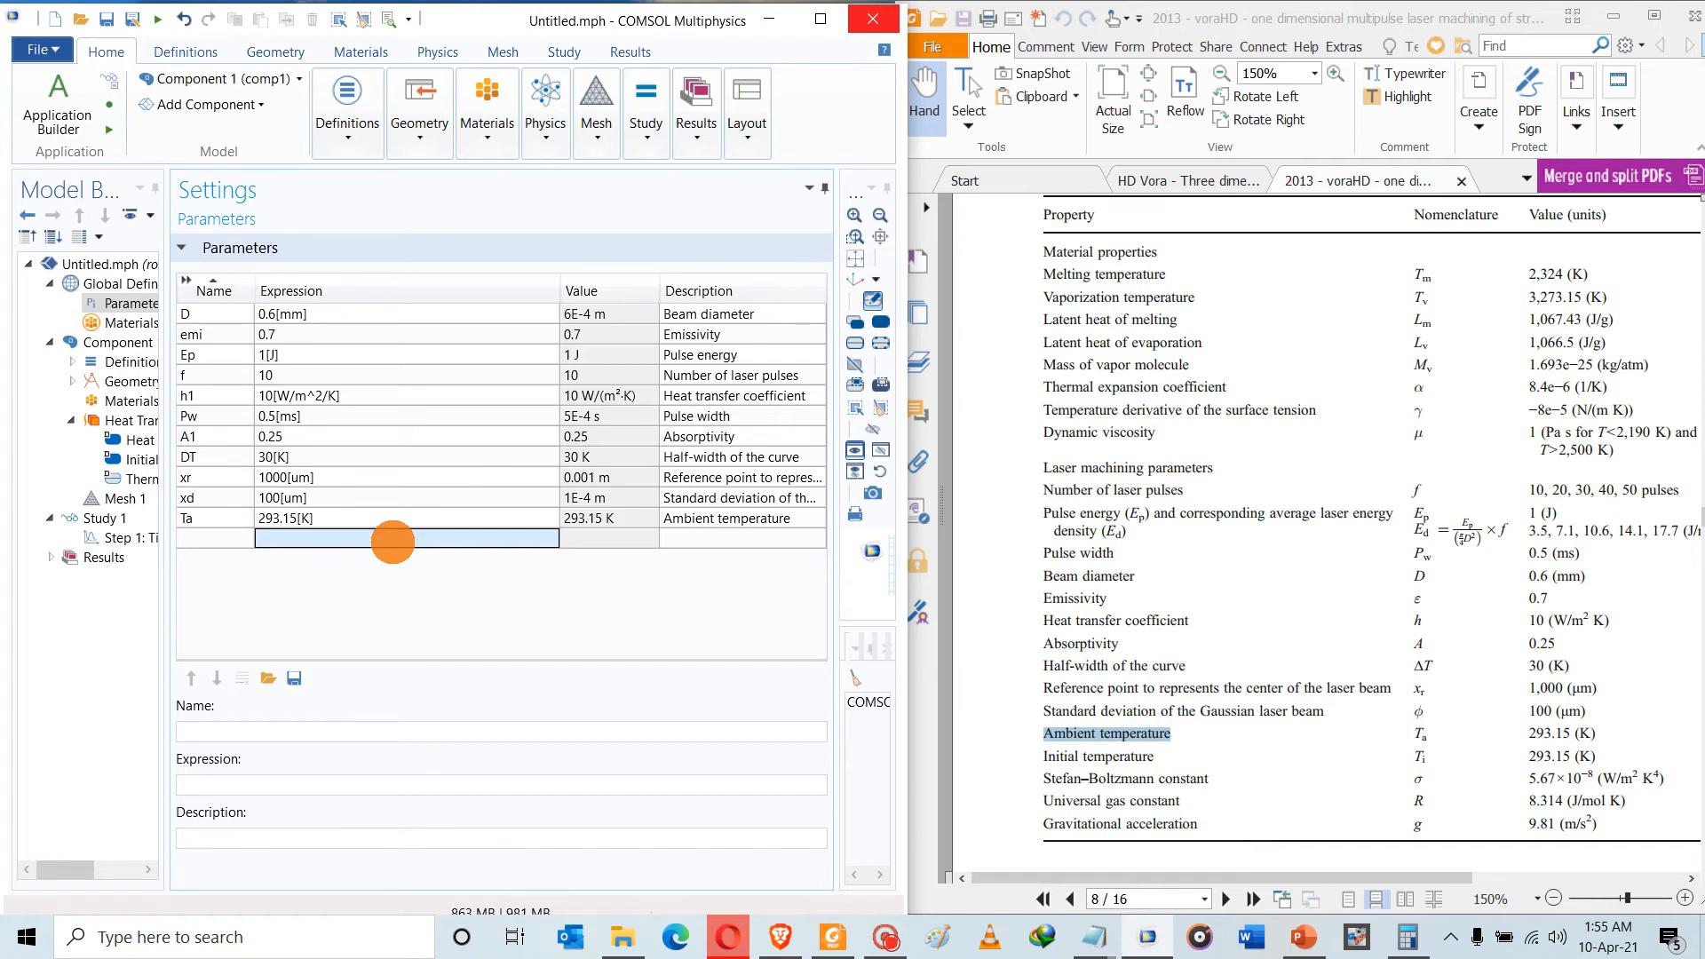
click(198, 536)
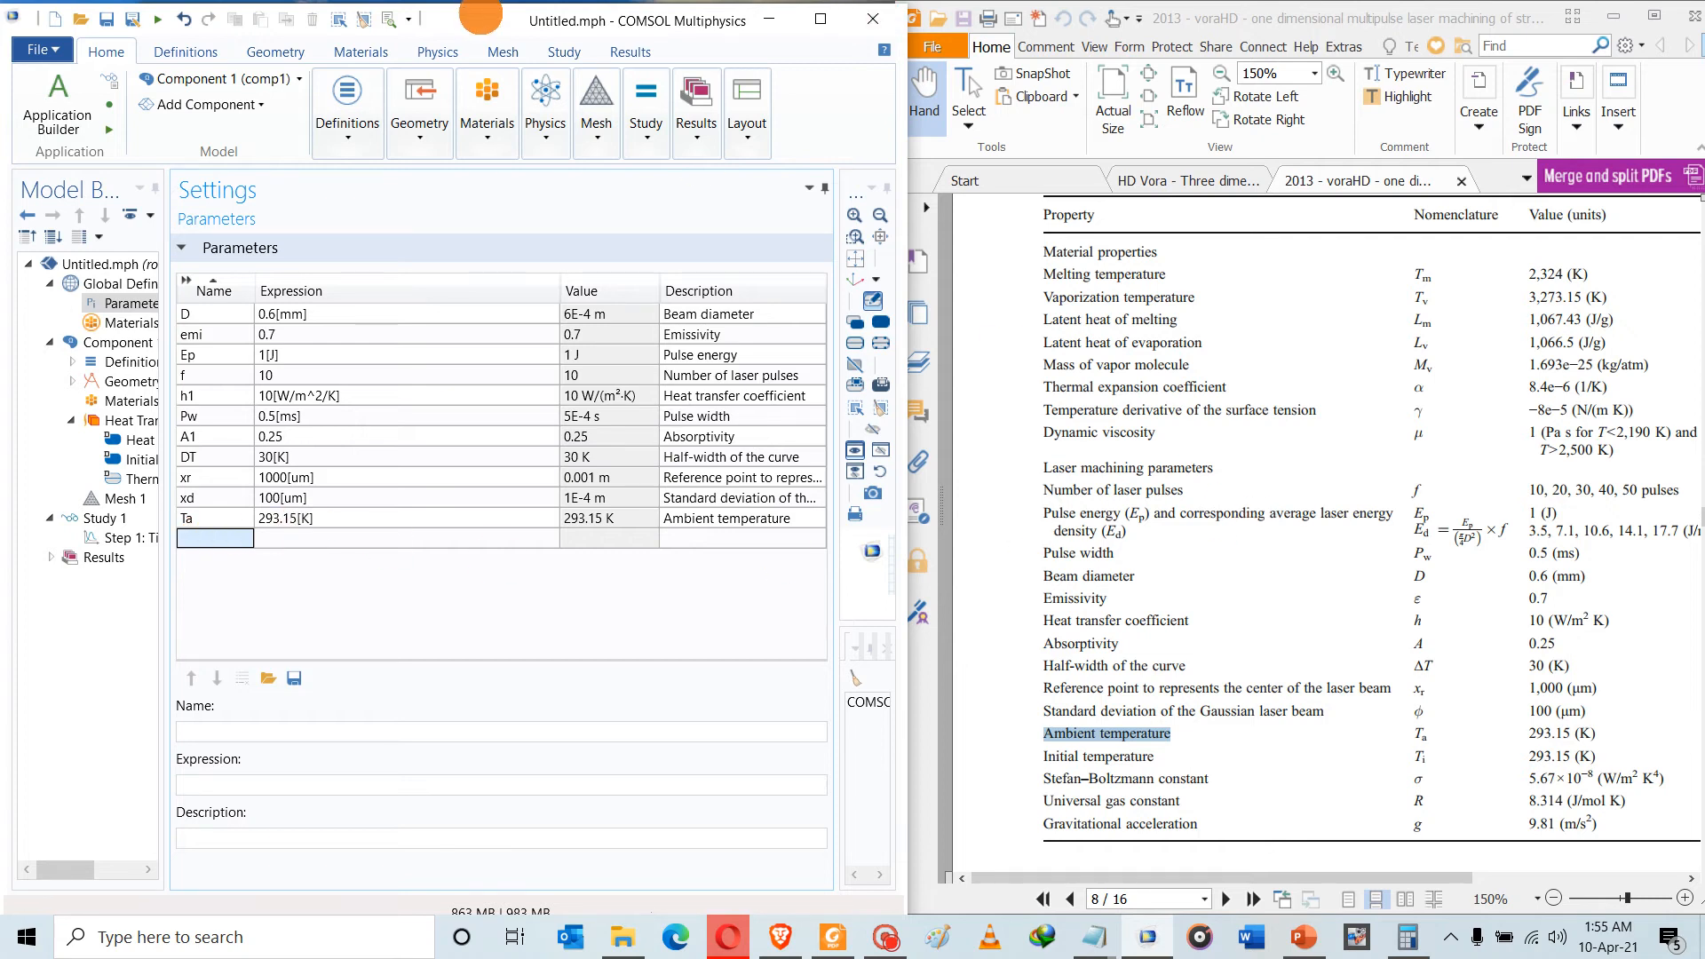
Maximize the COMSOL window and save the model as "Moving heat source - Live demo" in the COMSOL Tutorials folder
double_click(481, 21)
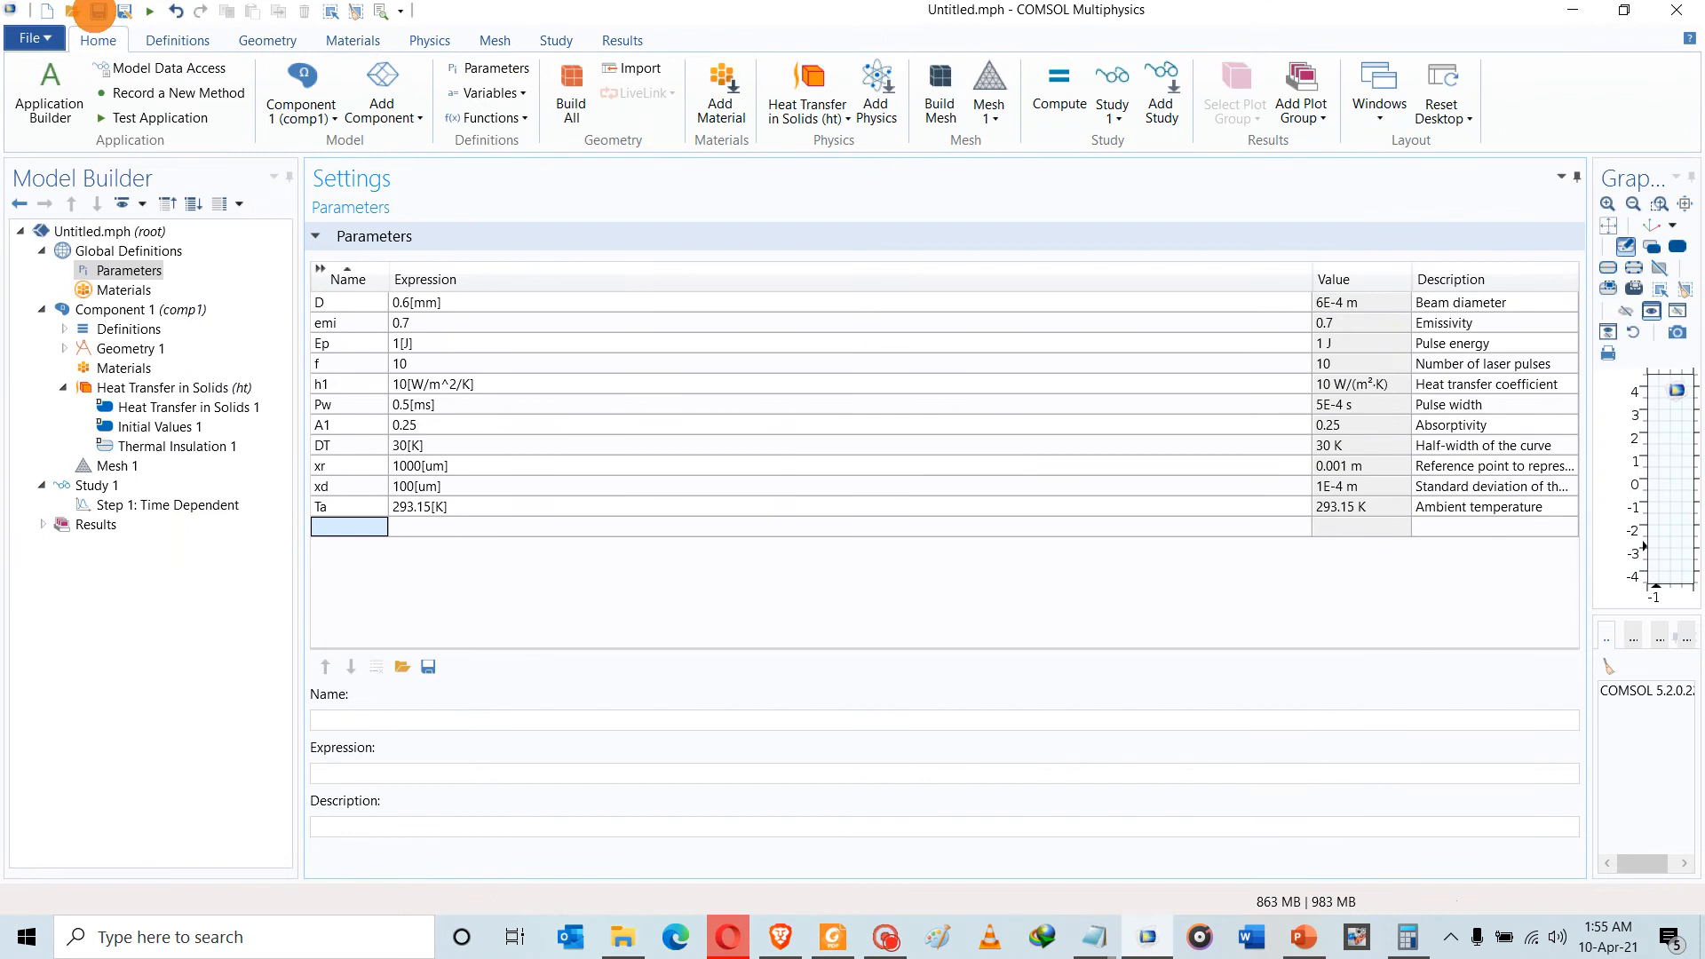
click(98, 11)
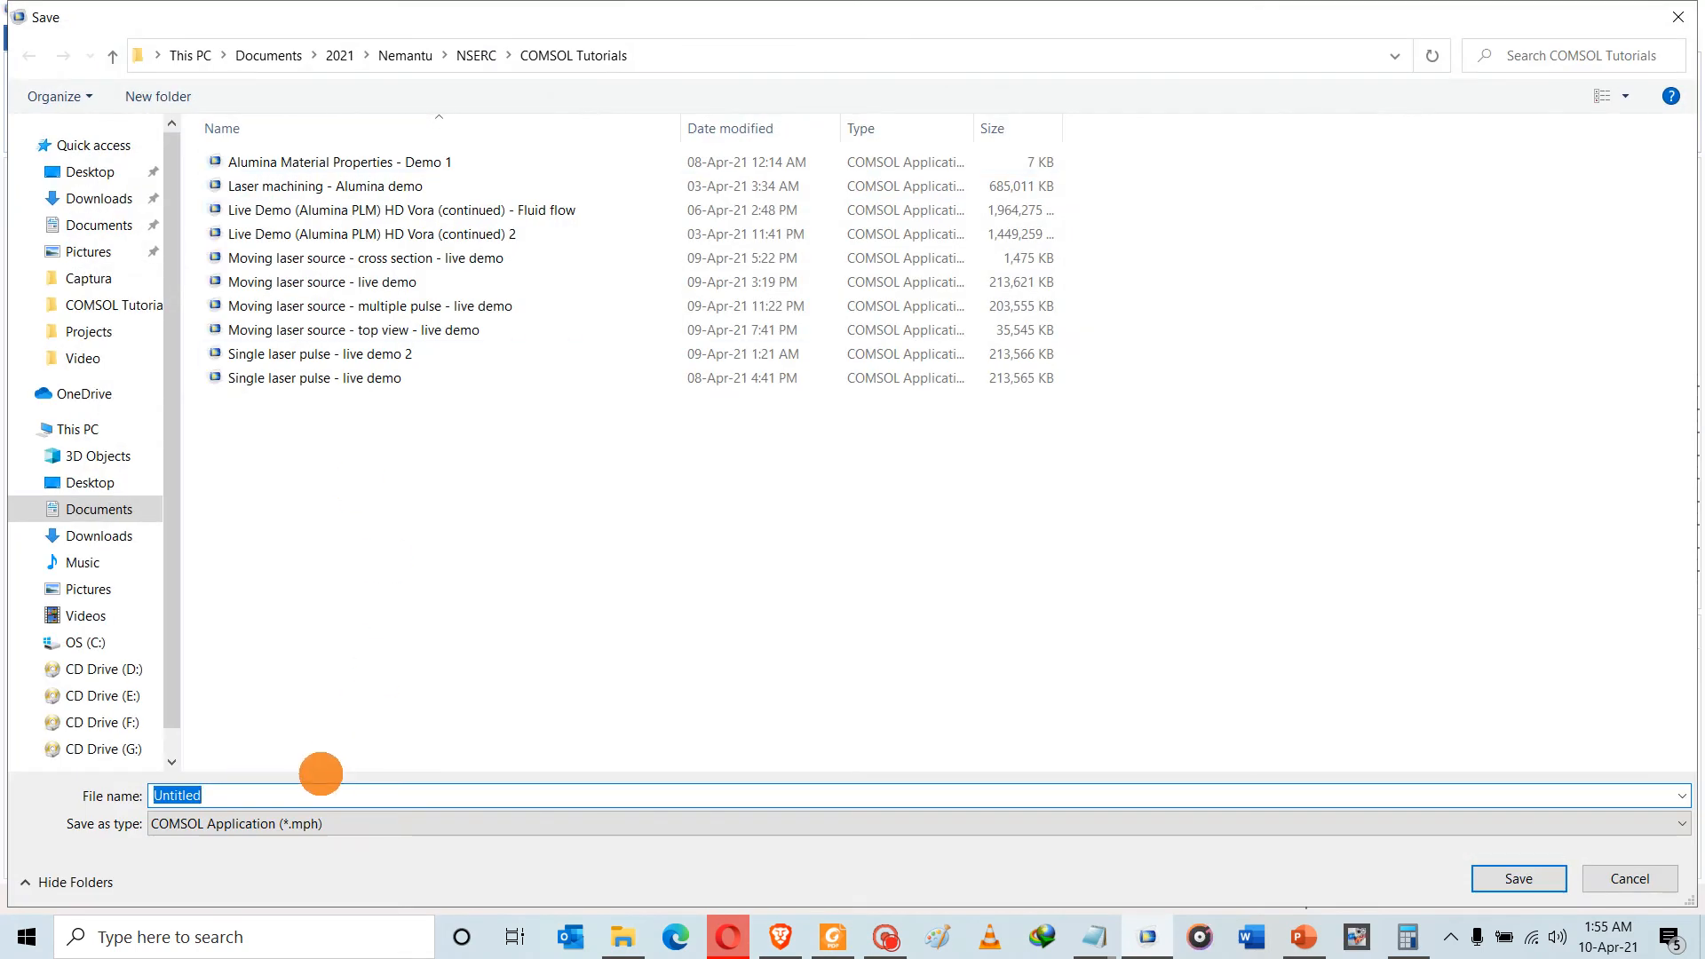
text(L)
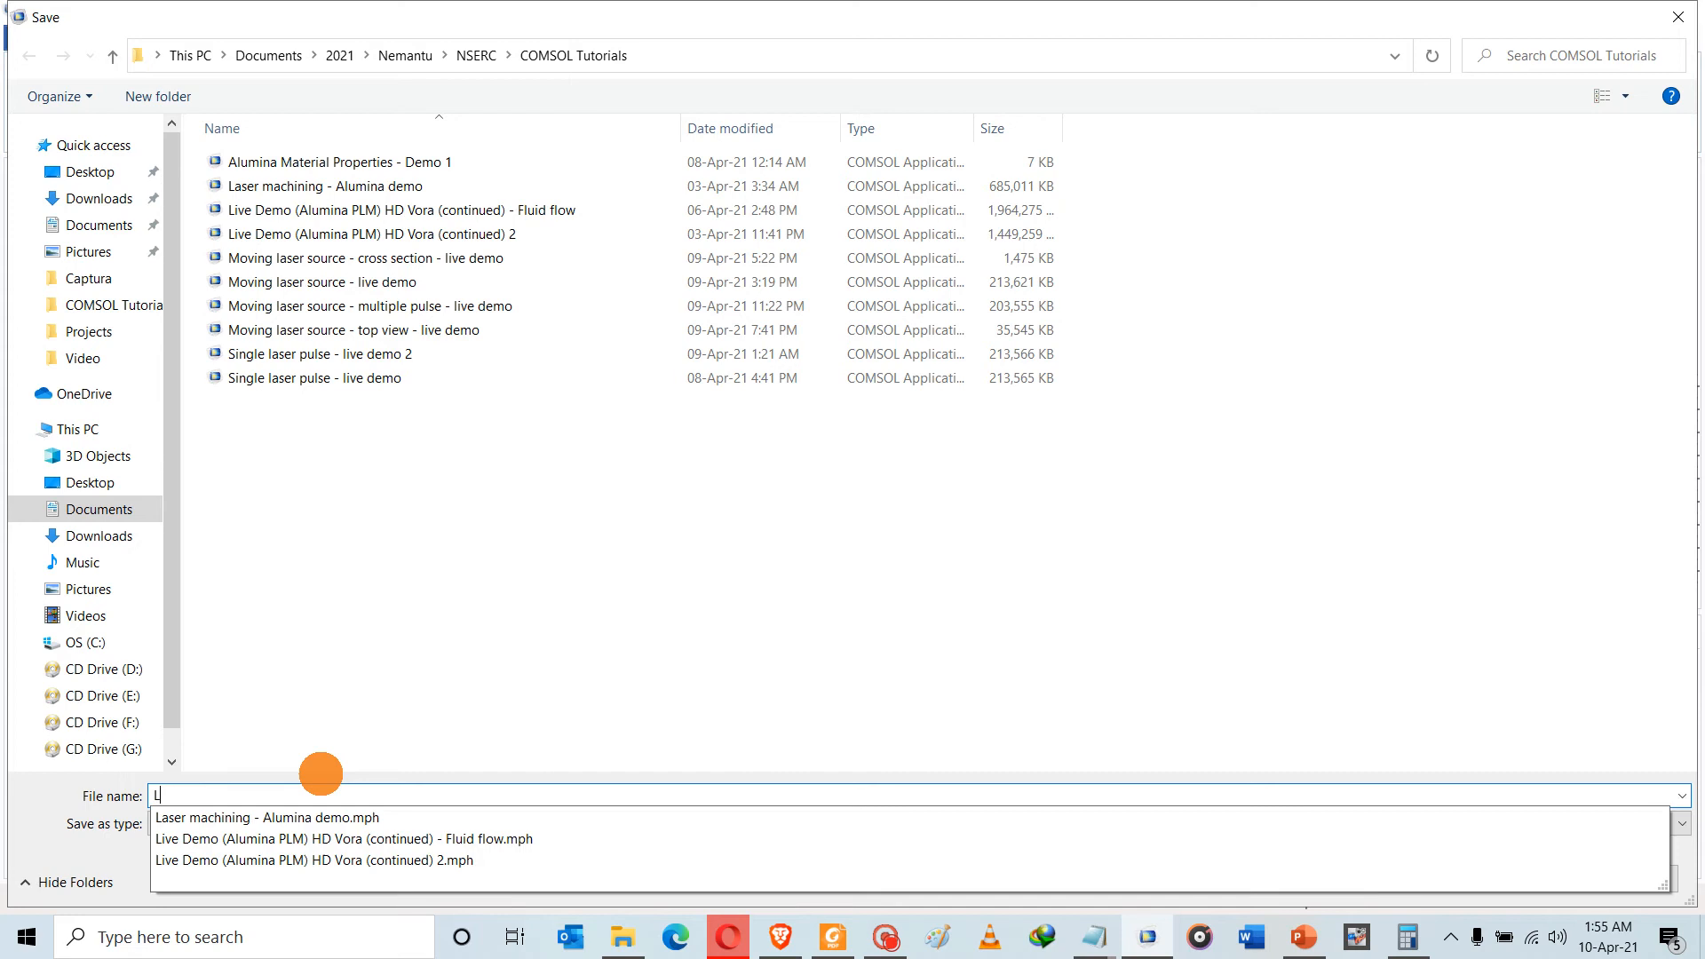
key(BackSpace)
text(Moving )
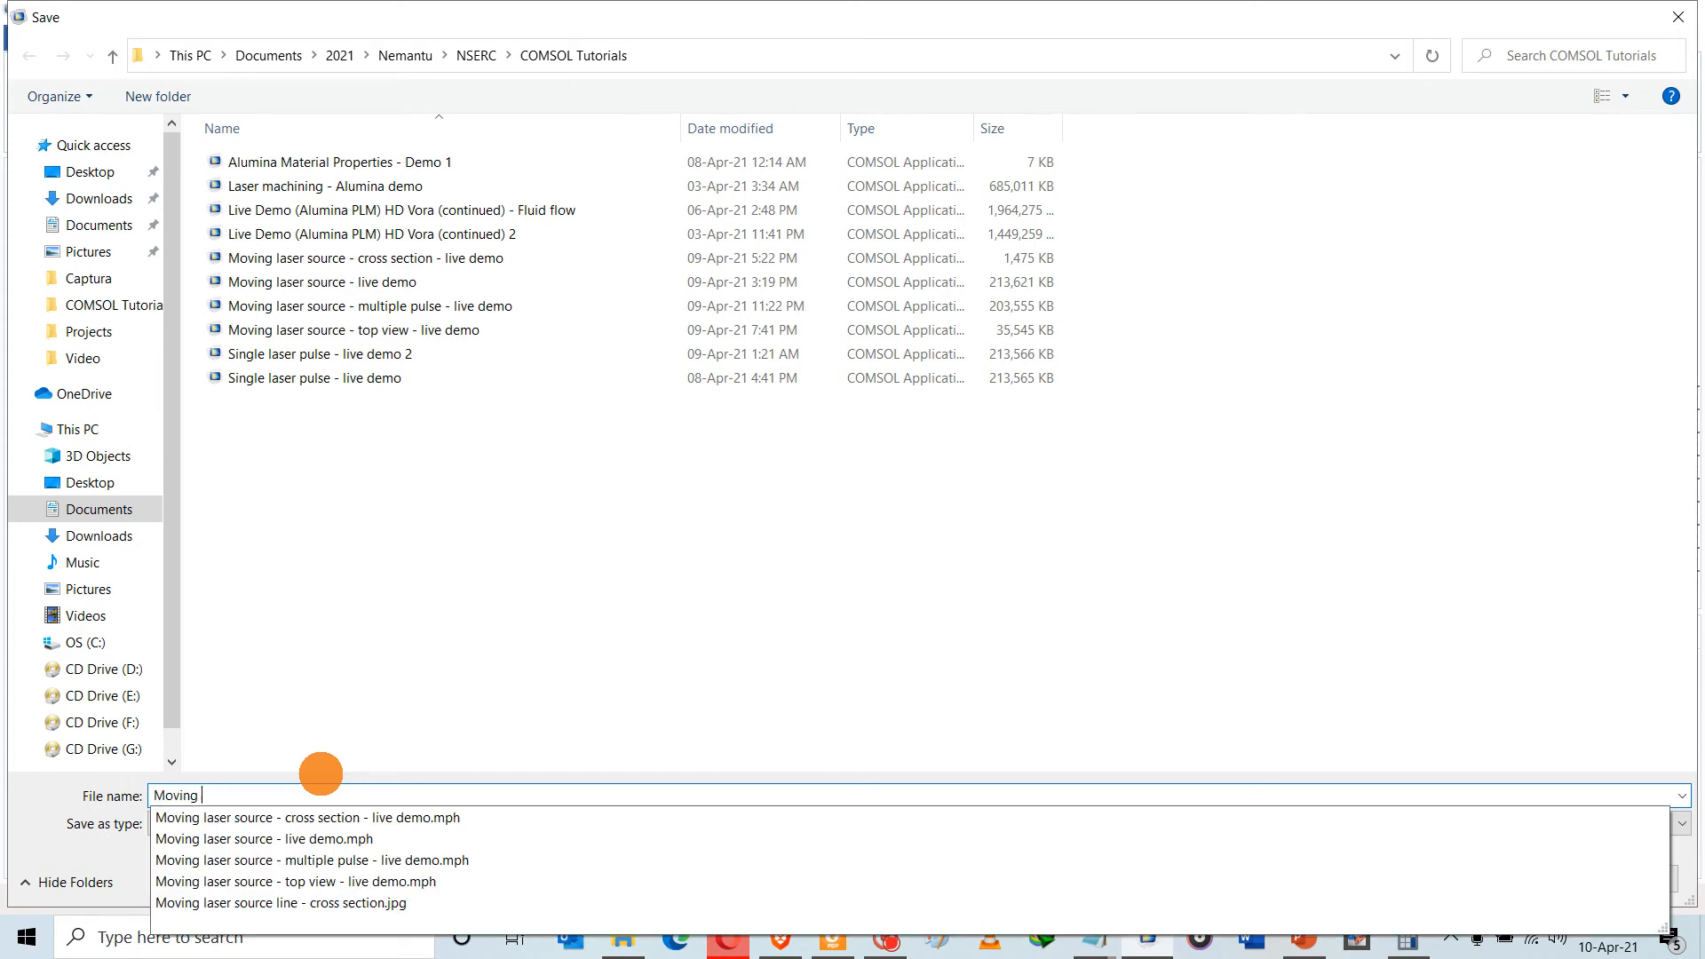
text(heat s)
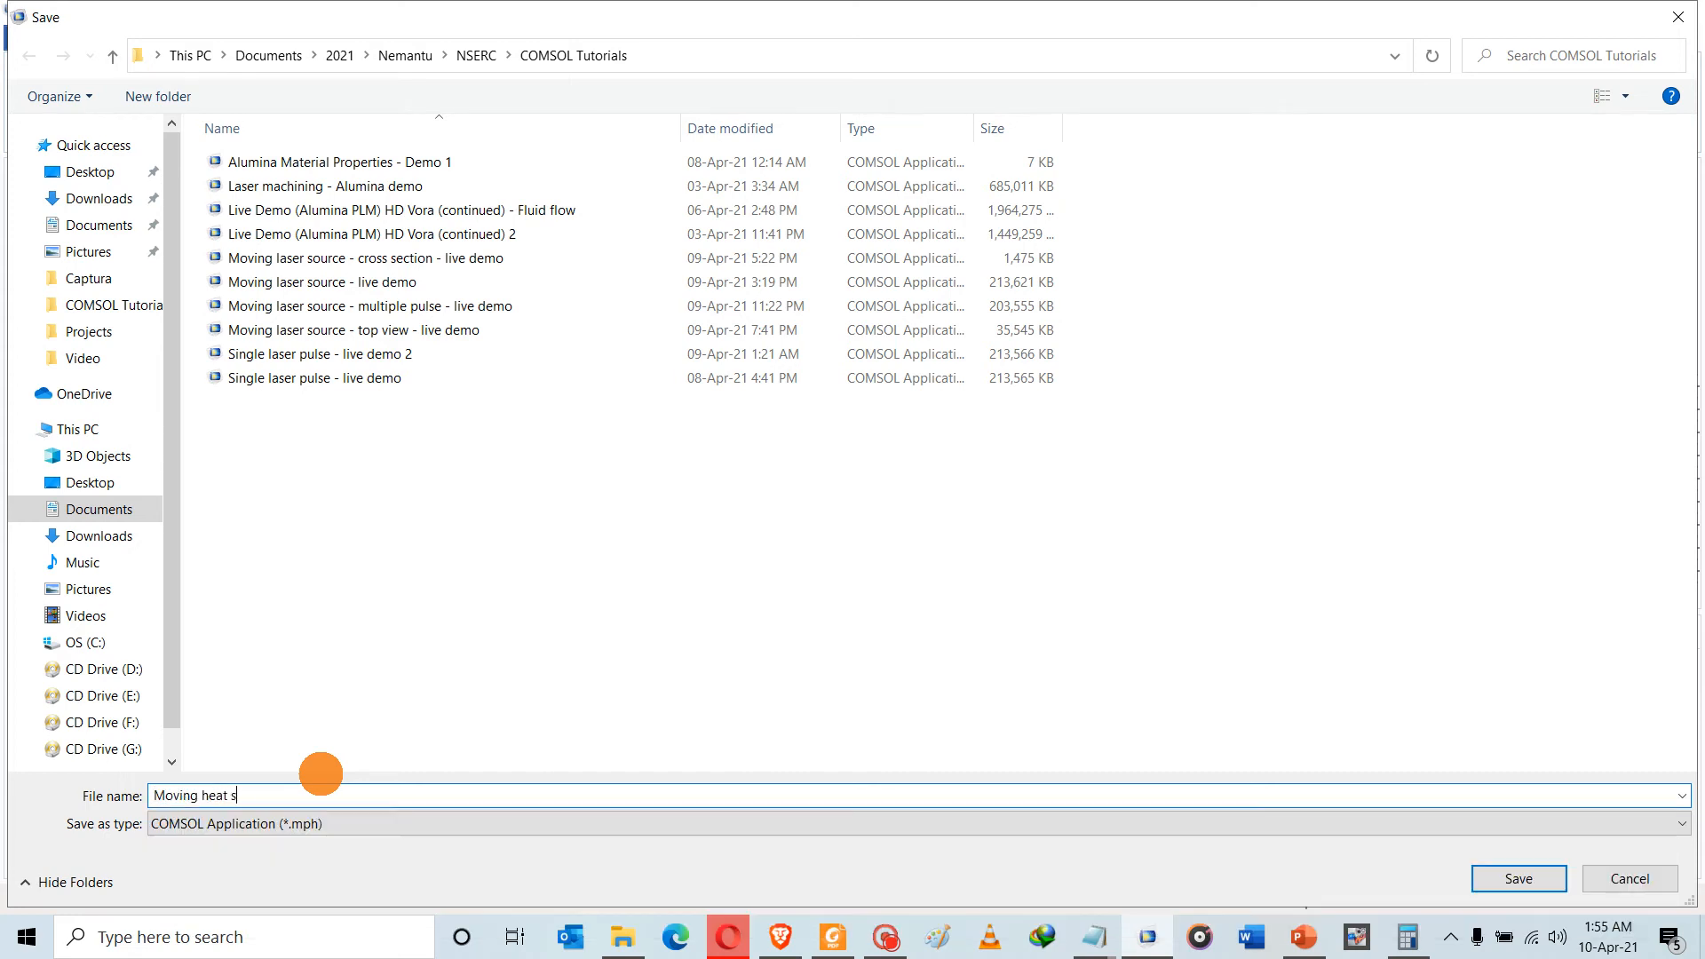
text(ource - Live dom)
key(BackSpace)
key(BackSpace)
text(emo)
key(Return)
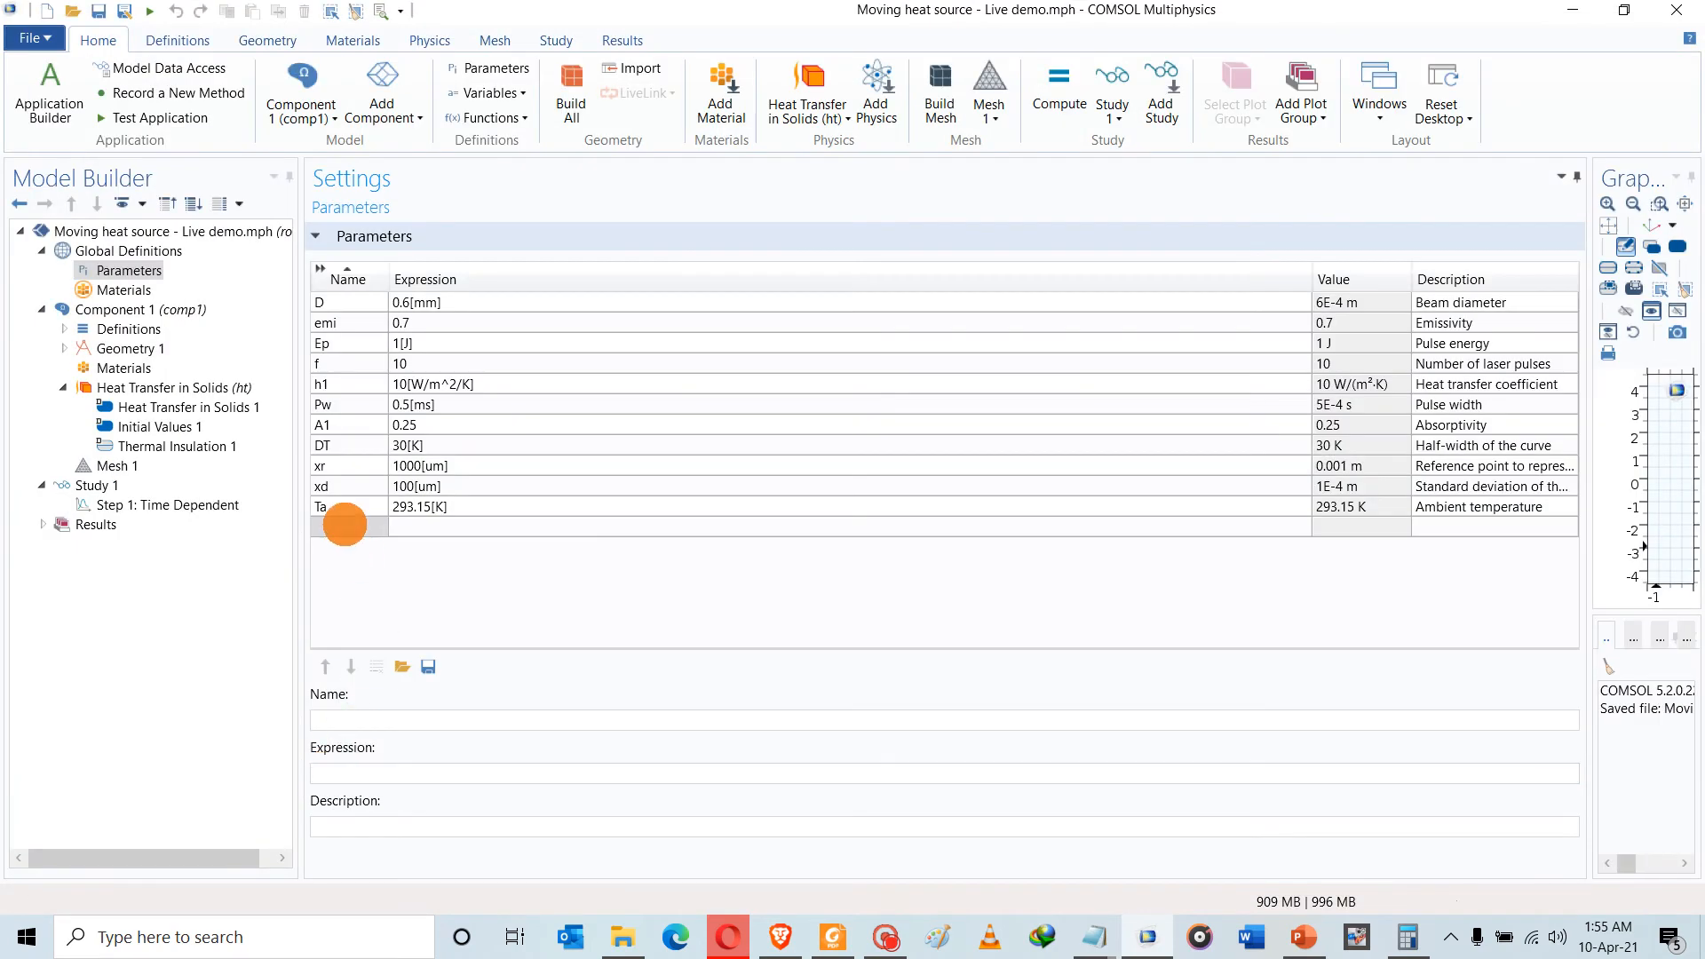
Enlarge the Graphics area and widen the Description column of the parameters table by narrowing the Expression and Value columns
click(345, 526)
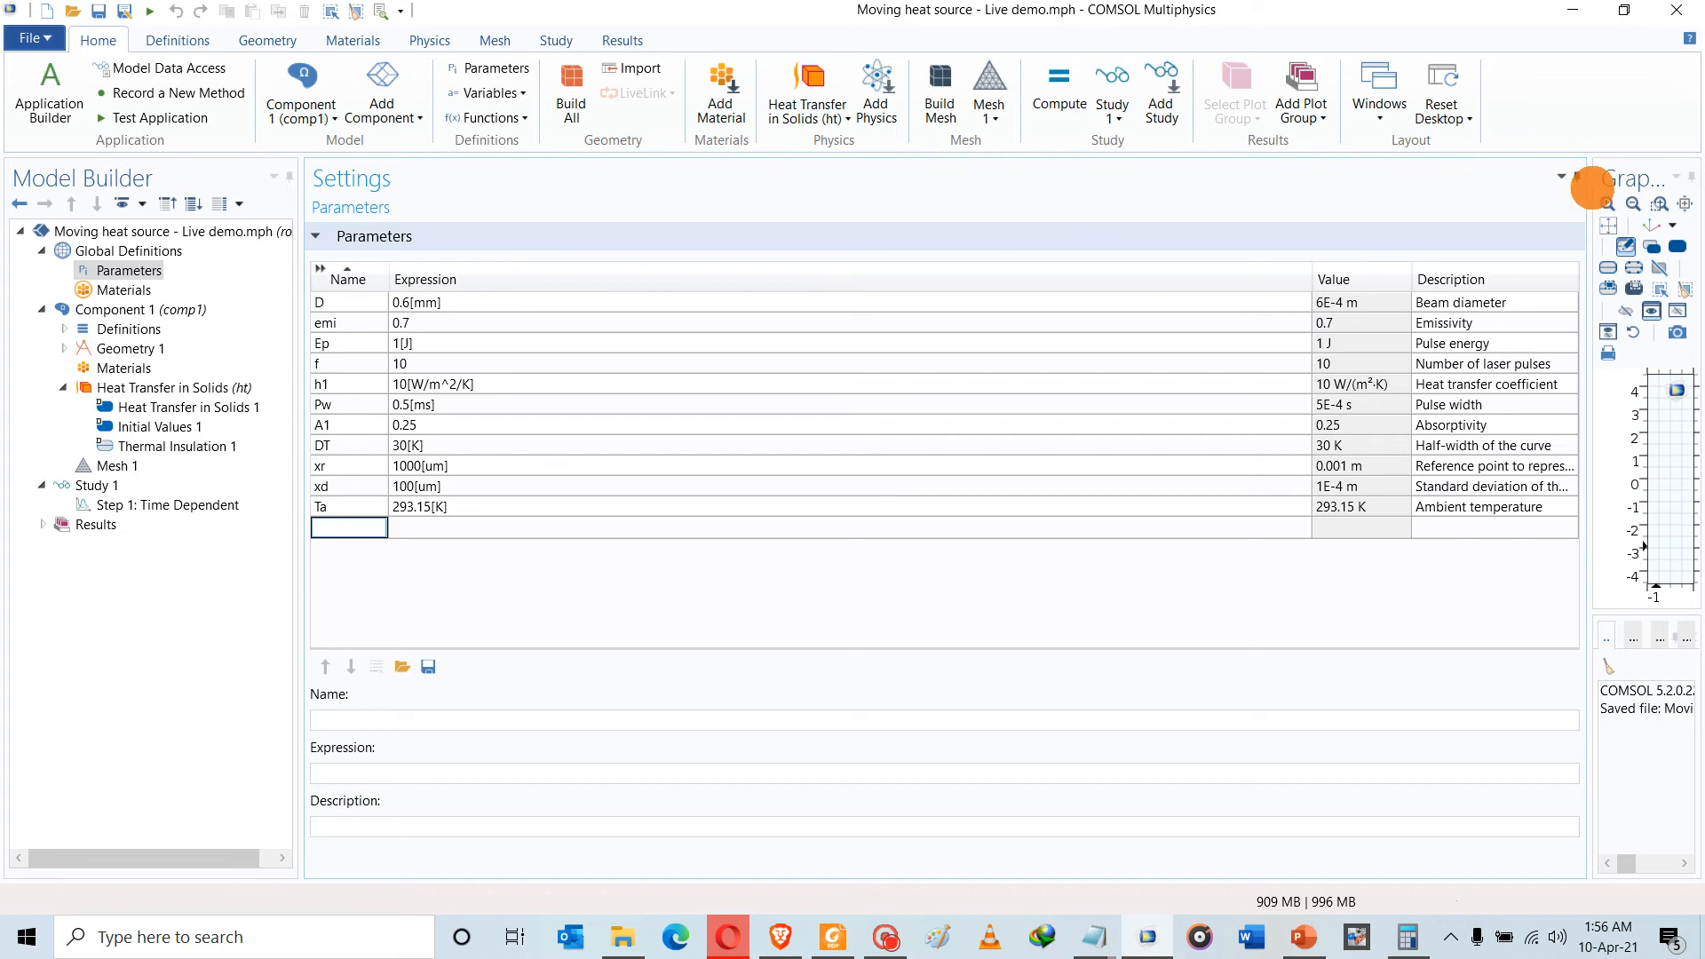
drag(1587, 188, 1037, 244)
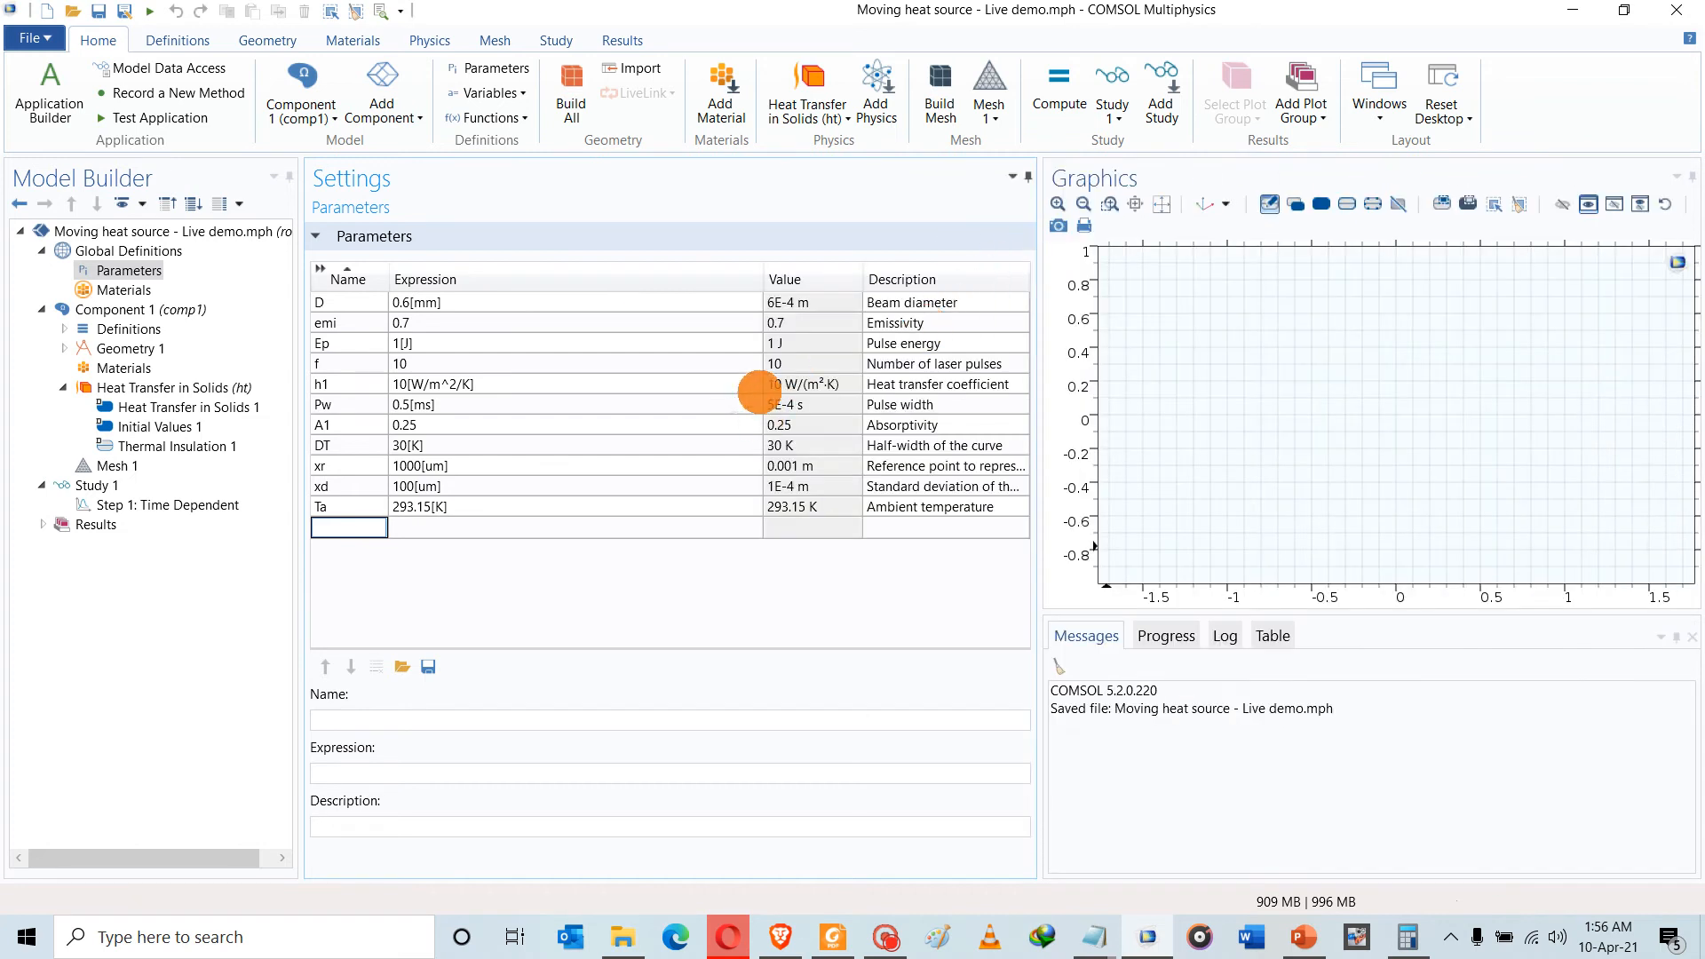
drag(762, 277, 641, 283)
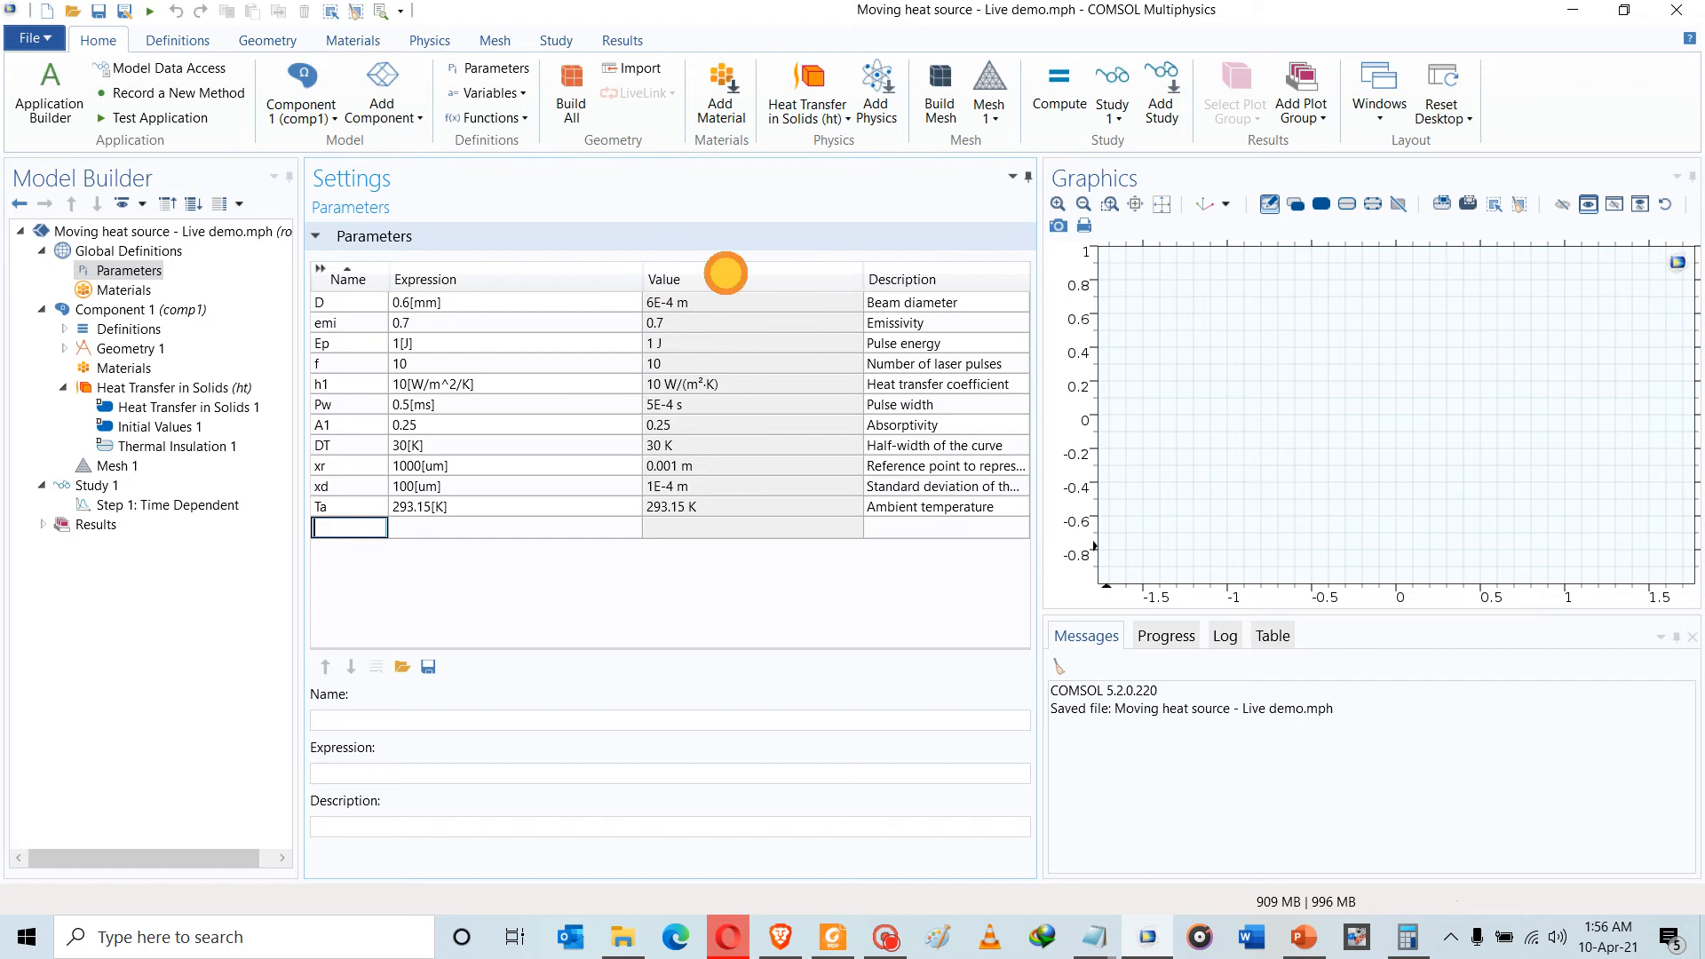
drag(877, 266, 780, 279)
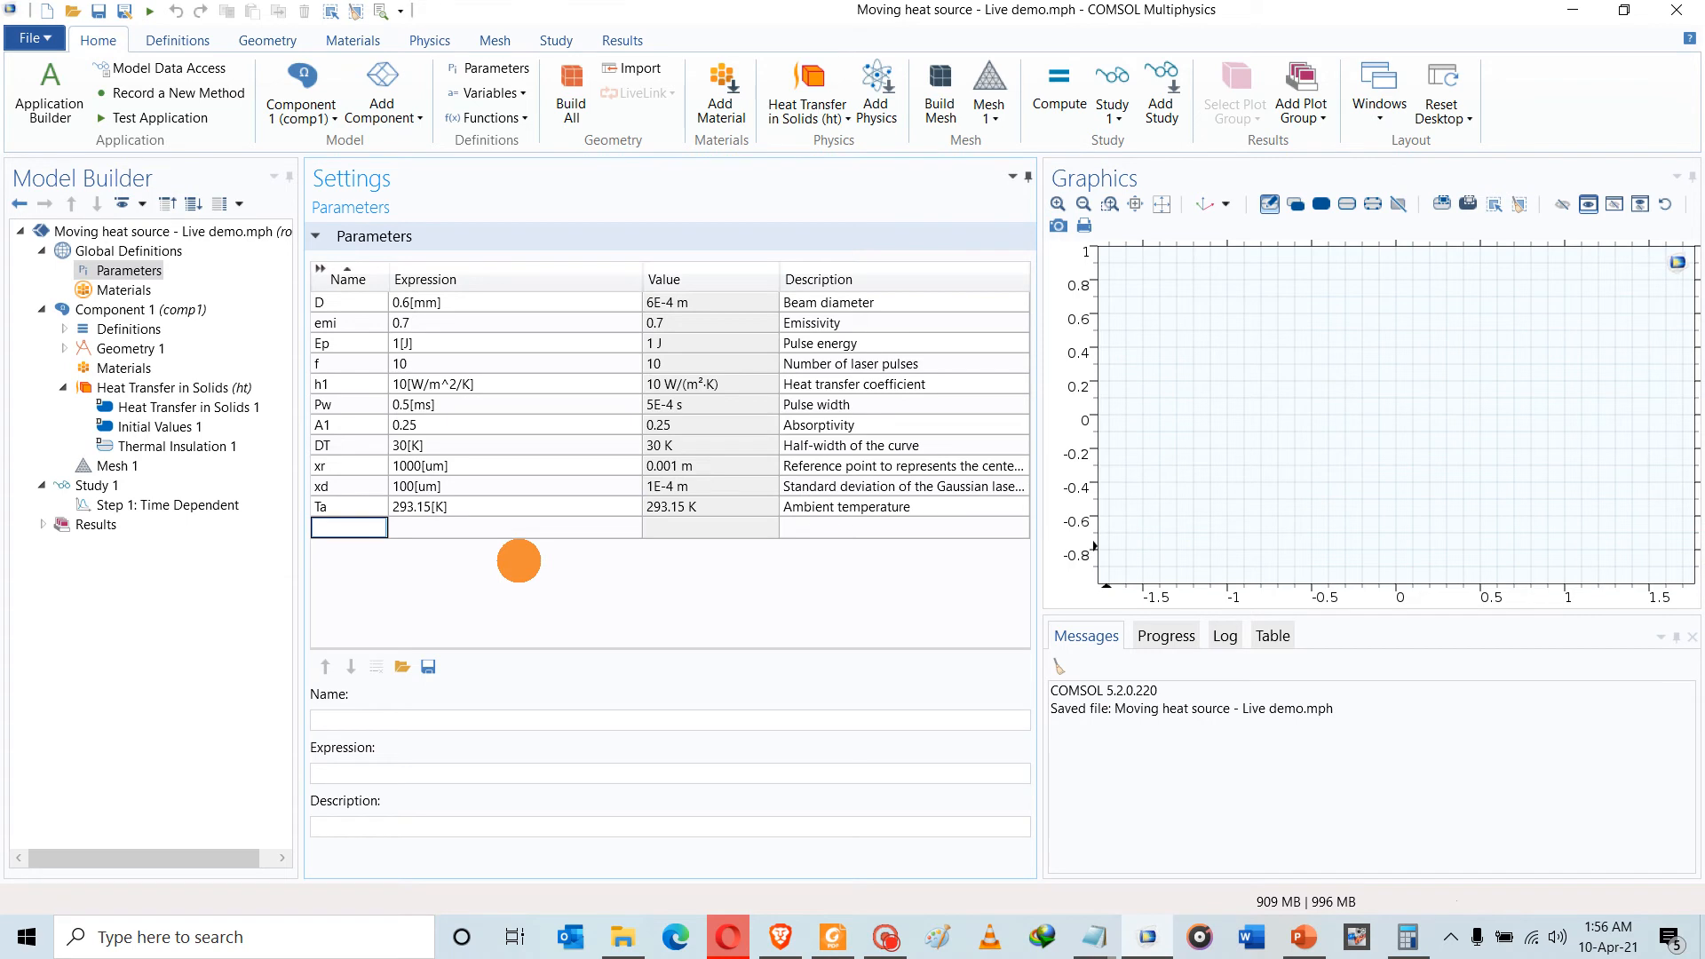
Add the parameter H1 with expression D*2 and the description "Height of the sample" below Ta
text(H1)
click(502, 527)
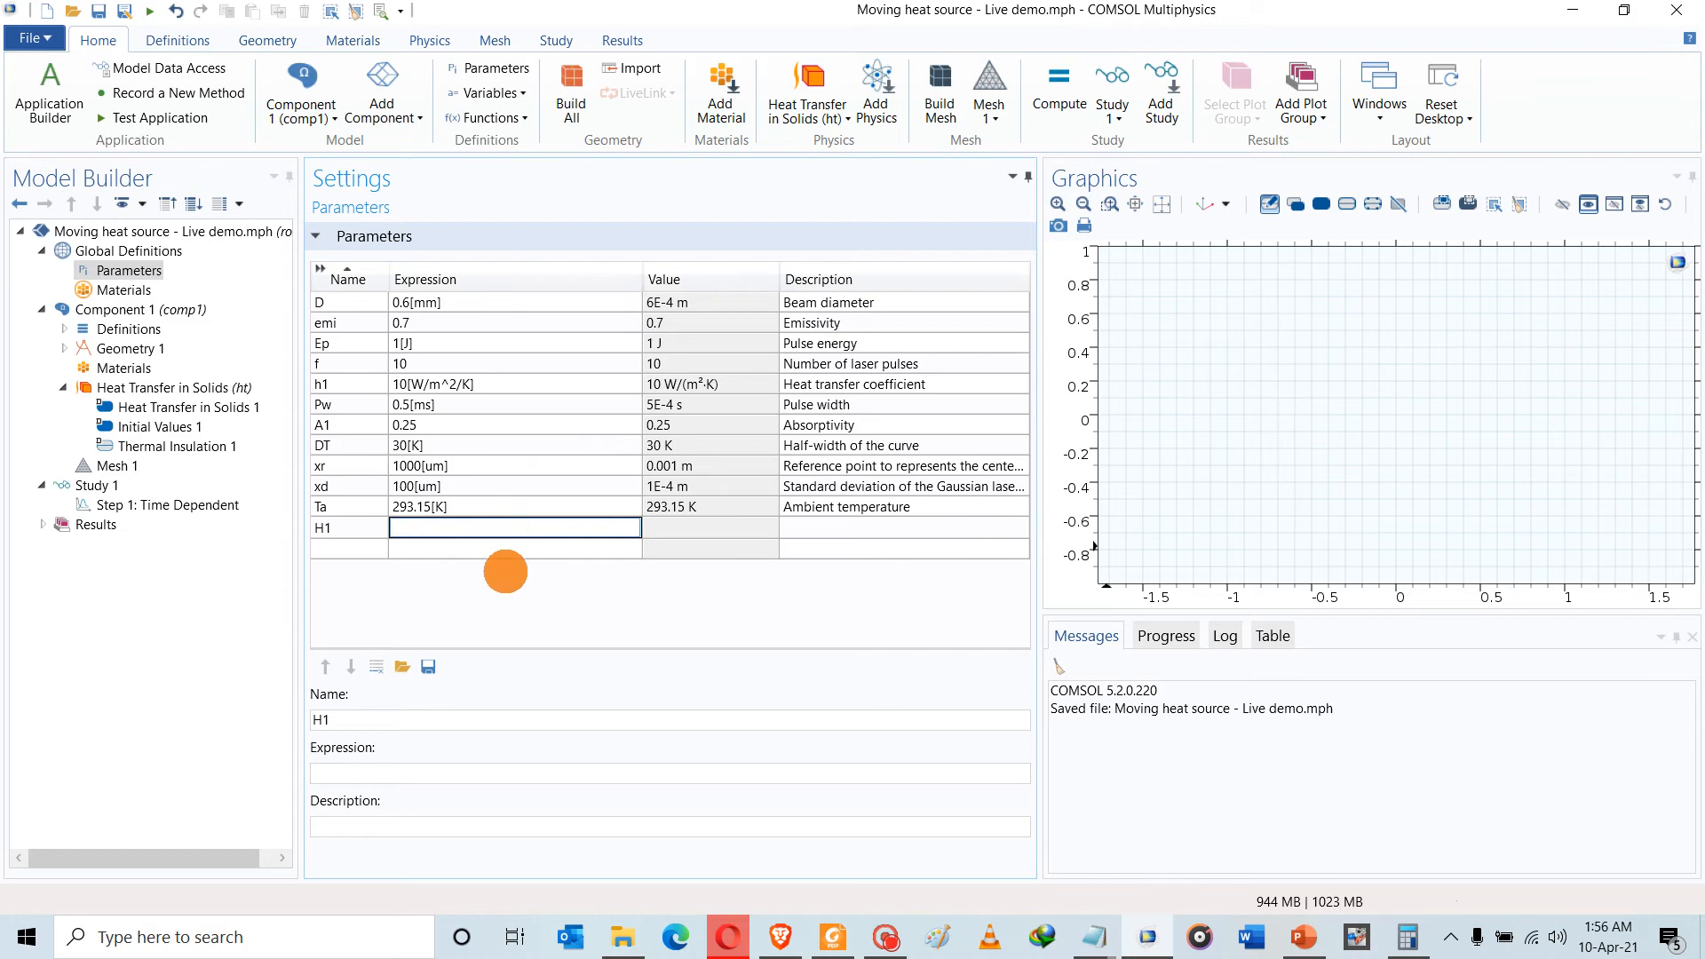
text(D*)
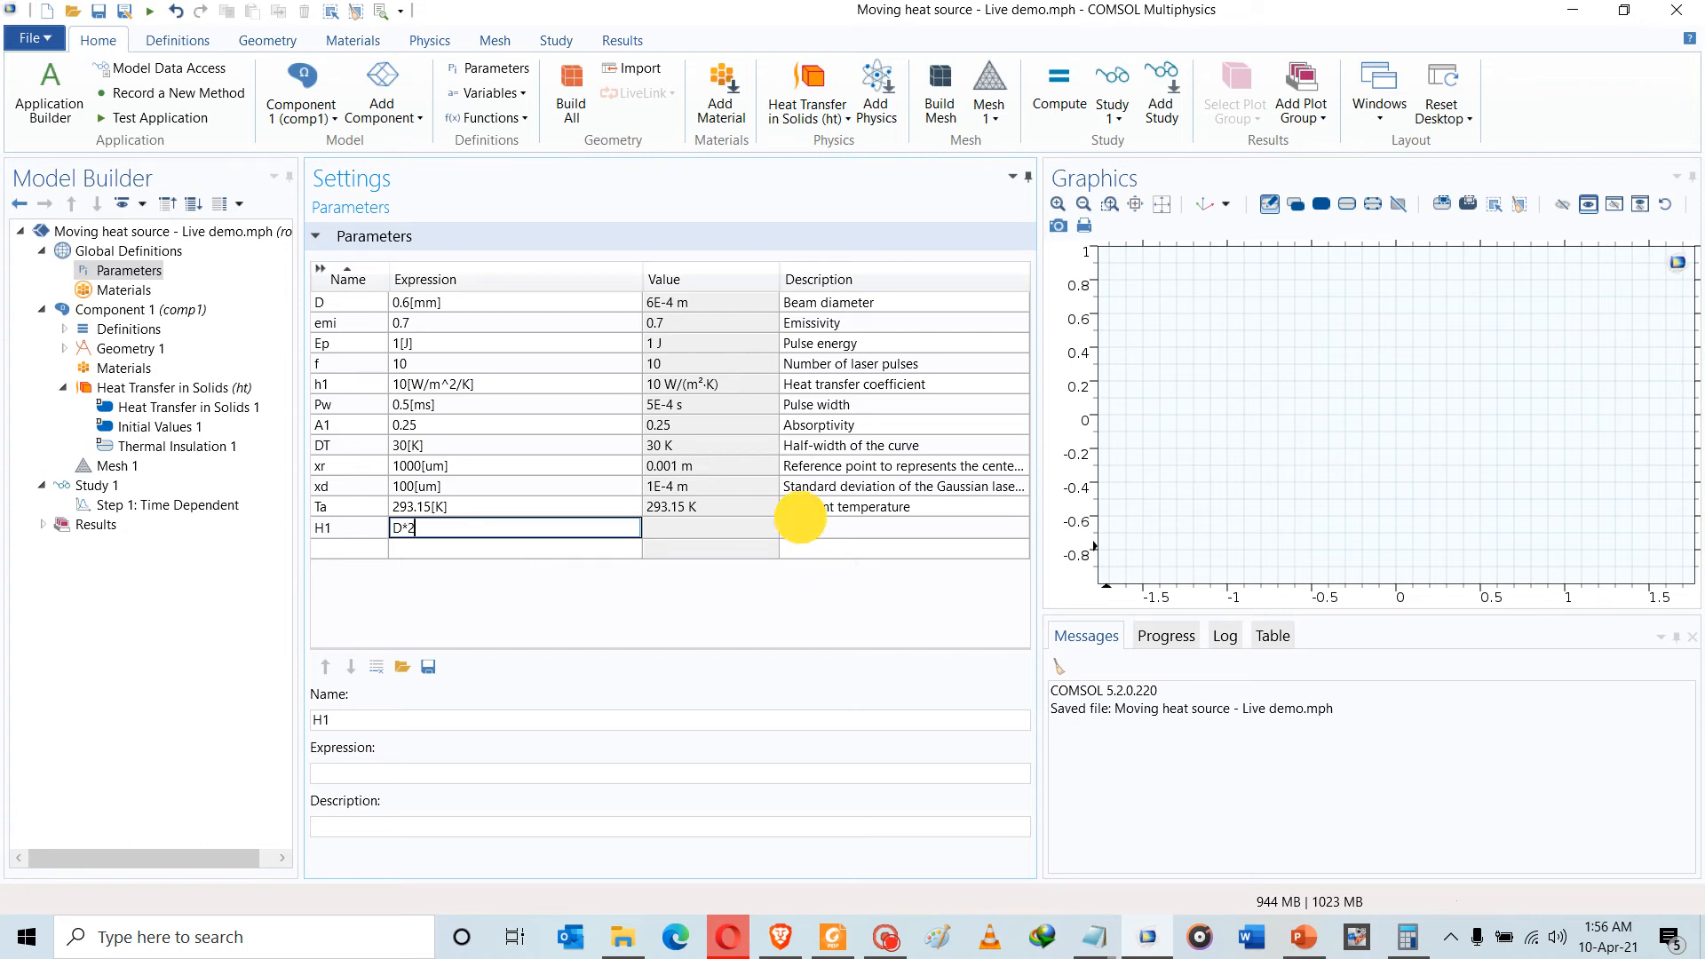
click(799, 528)
click(798, 527)
text(He)
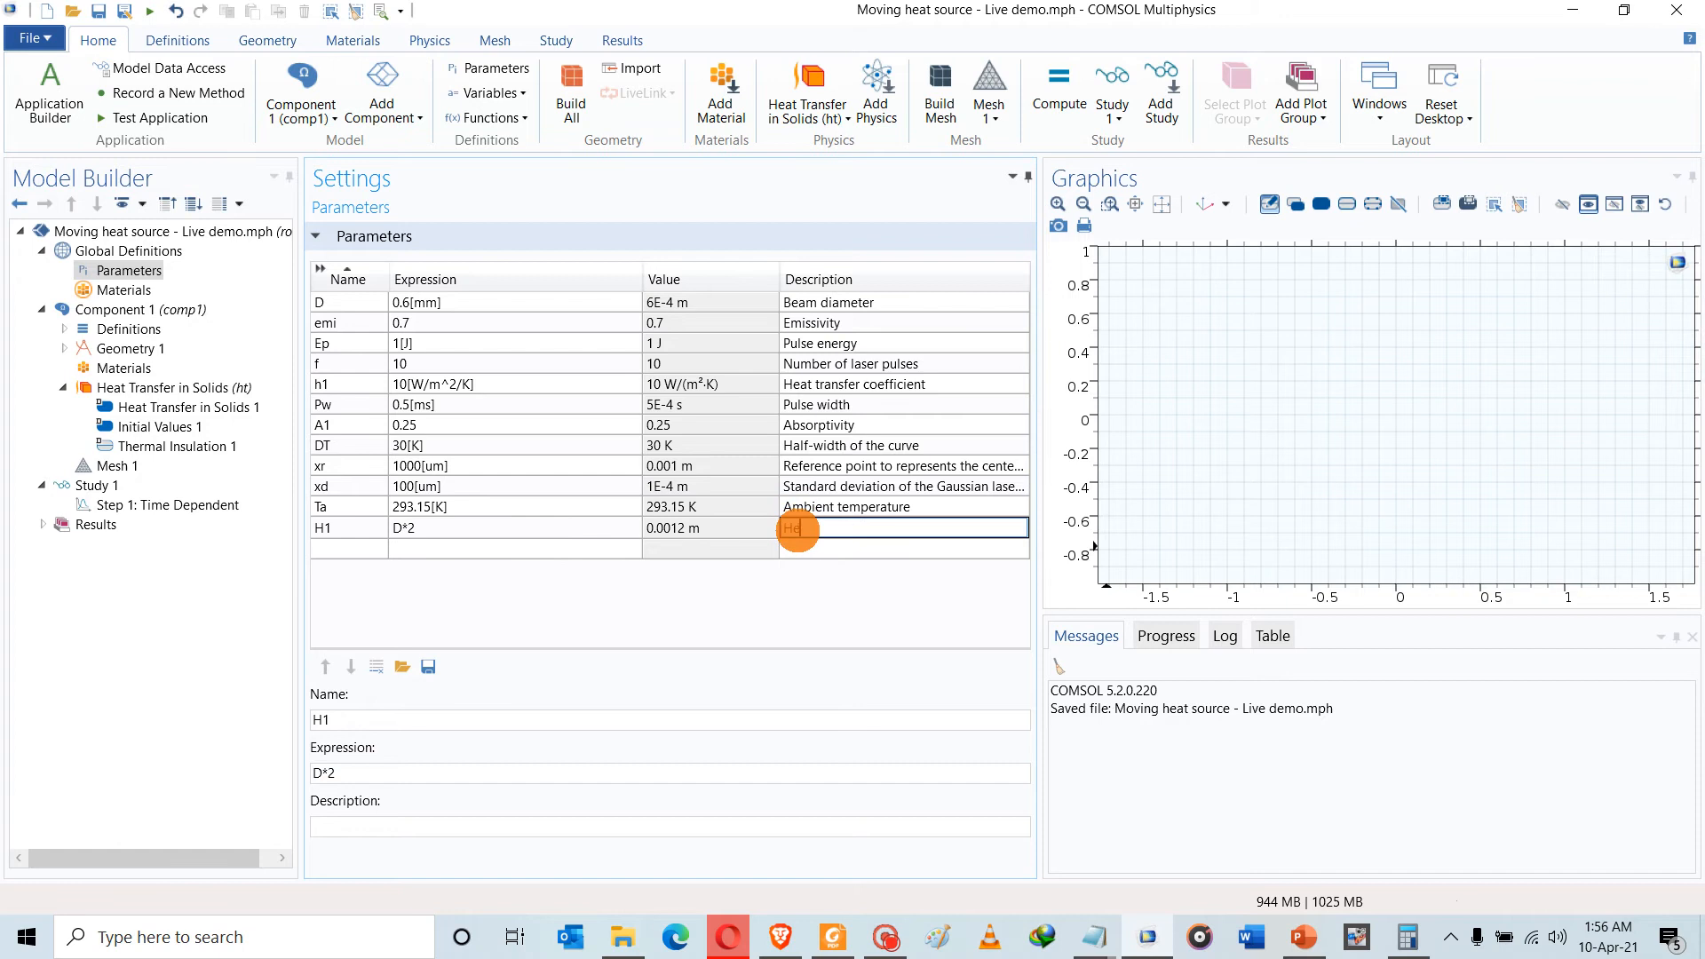
text(ight of)
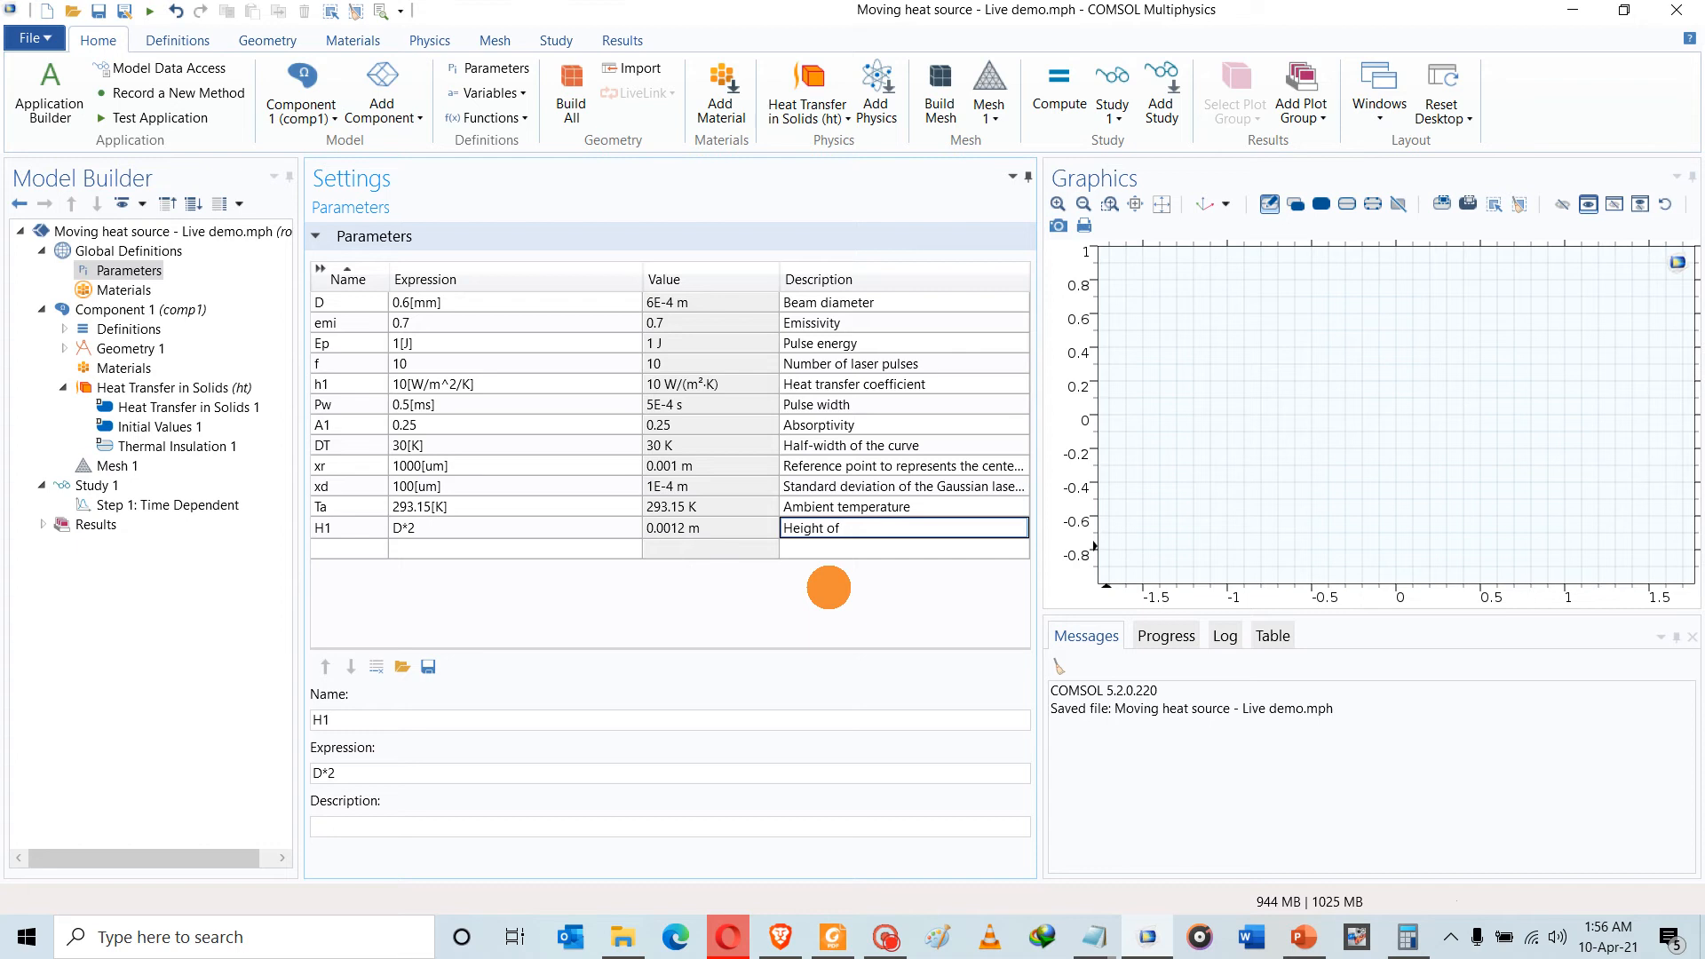
text(the sample)
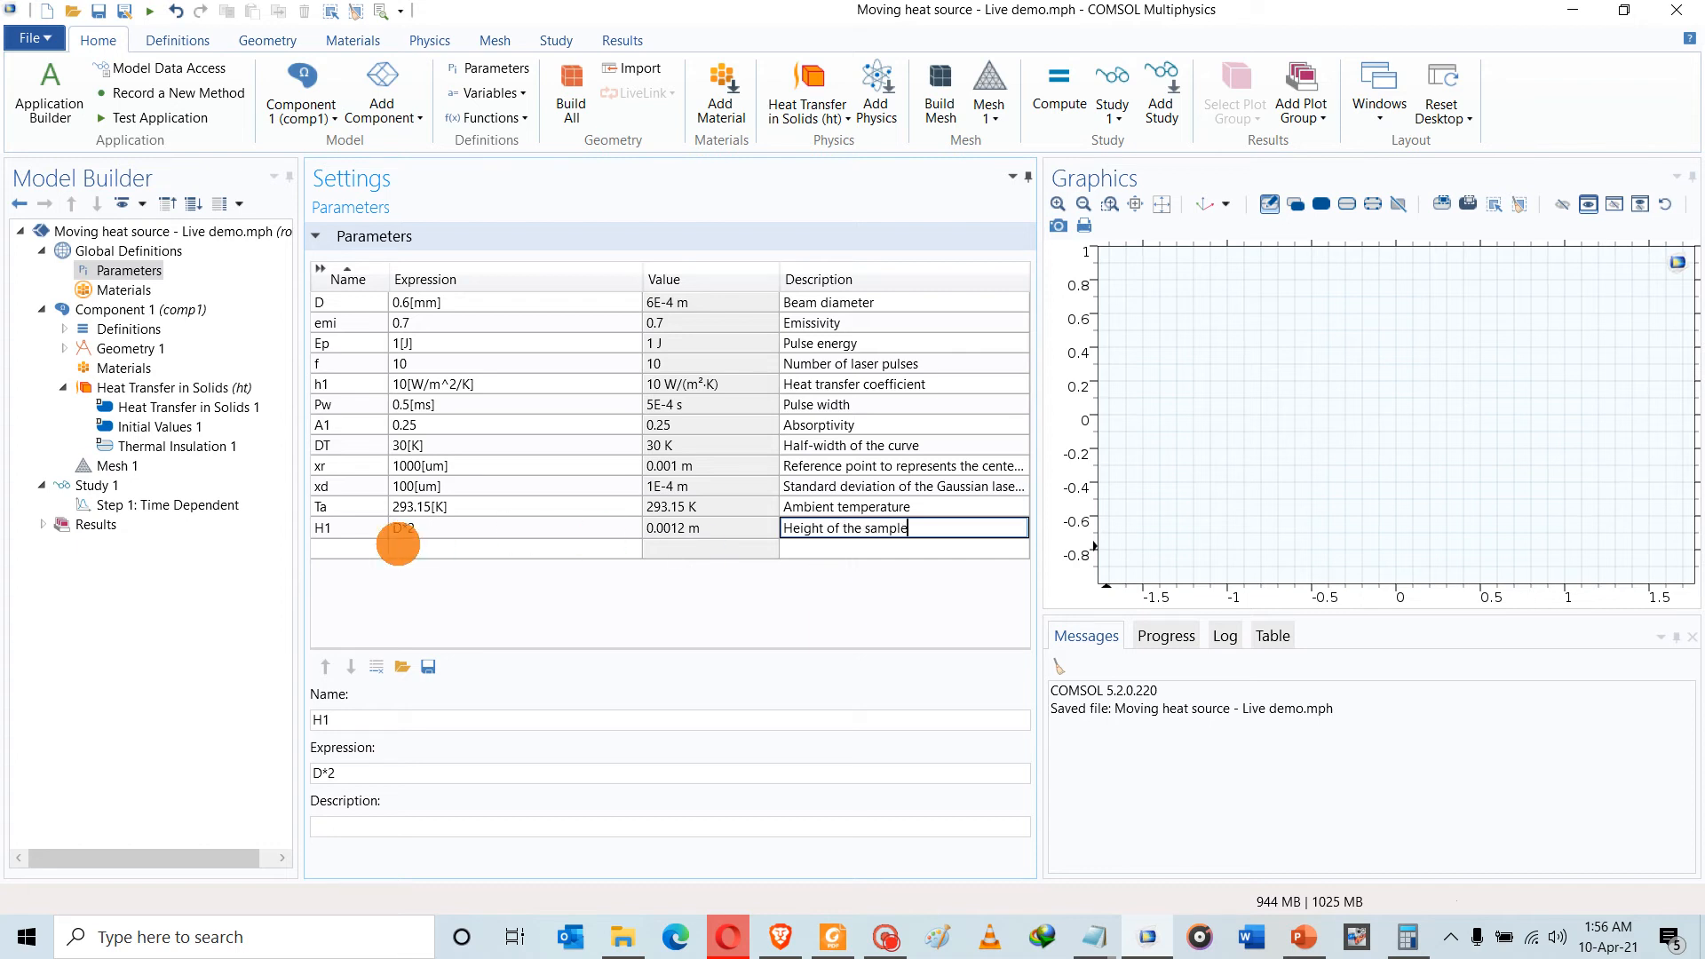
Add the parameter W1 with expression D*6 and the description "Sample width" below H1
click(372, 548)
text(W1)
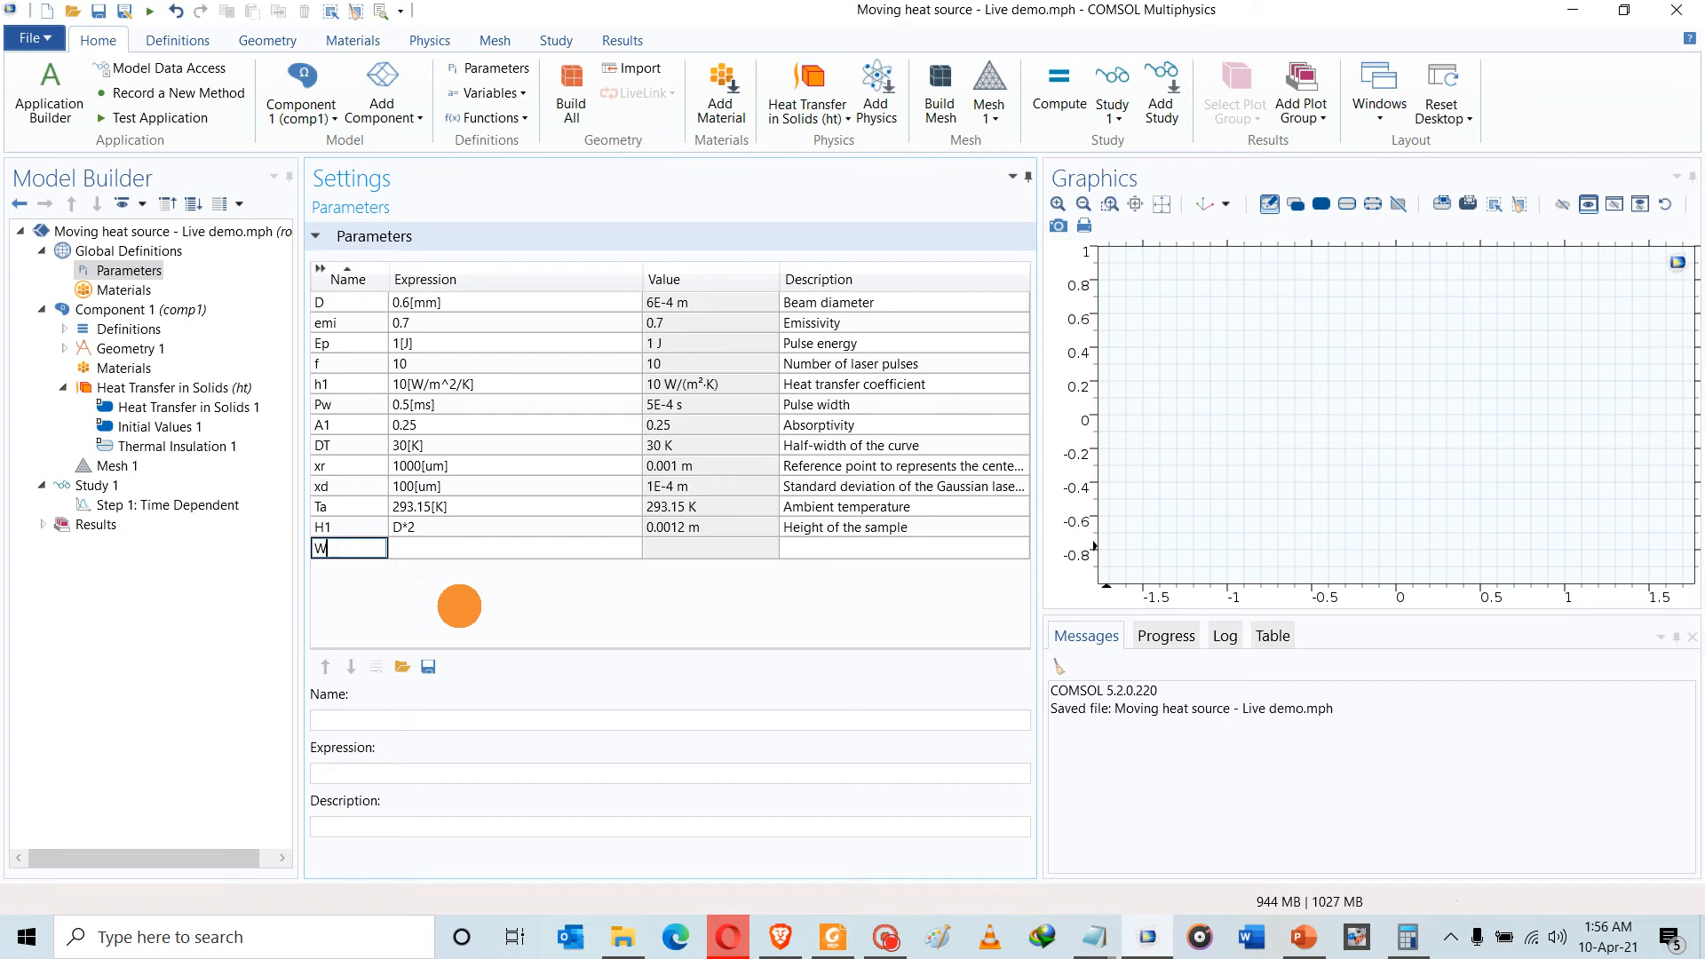
click(479, 548)
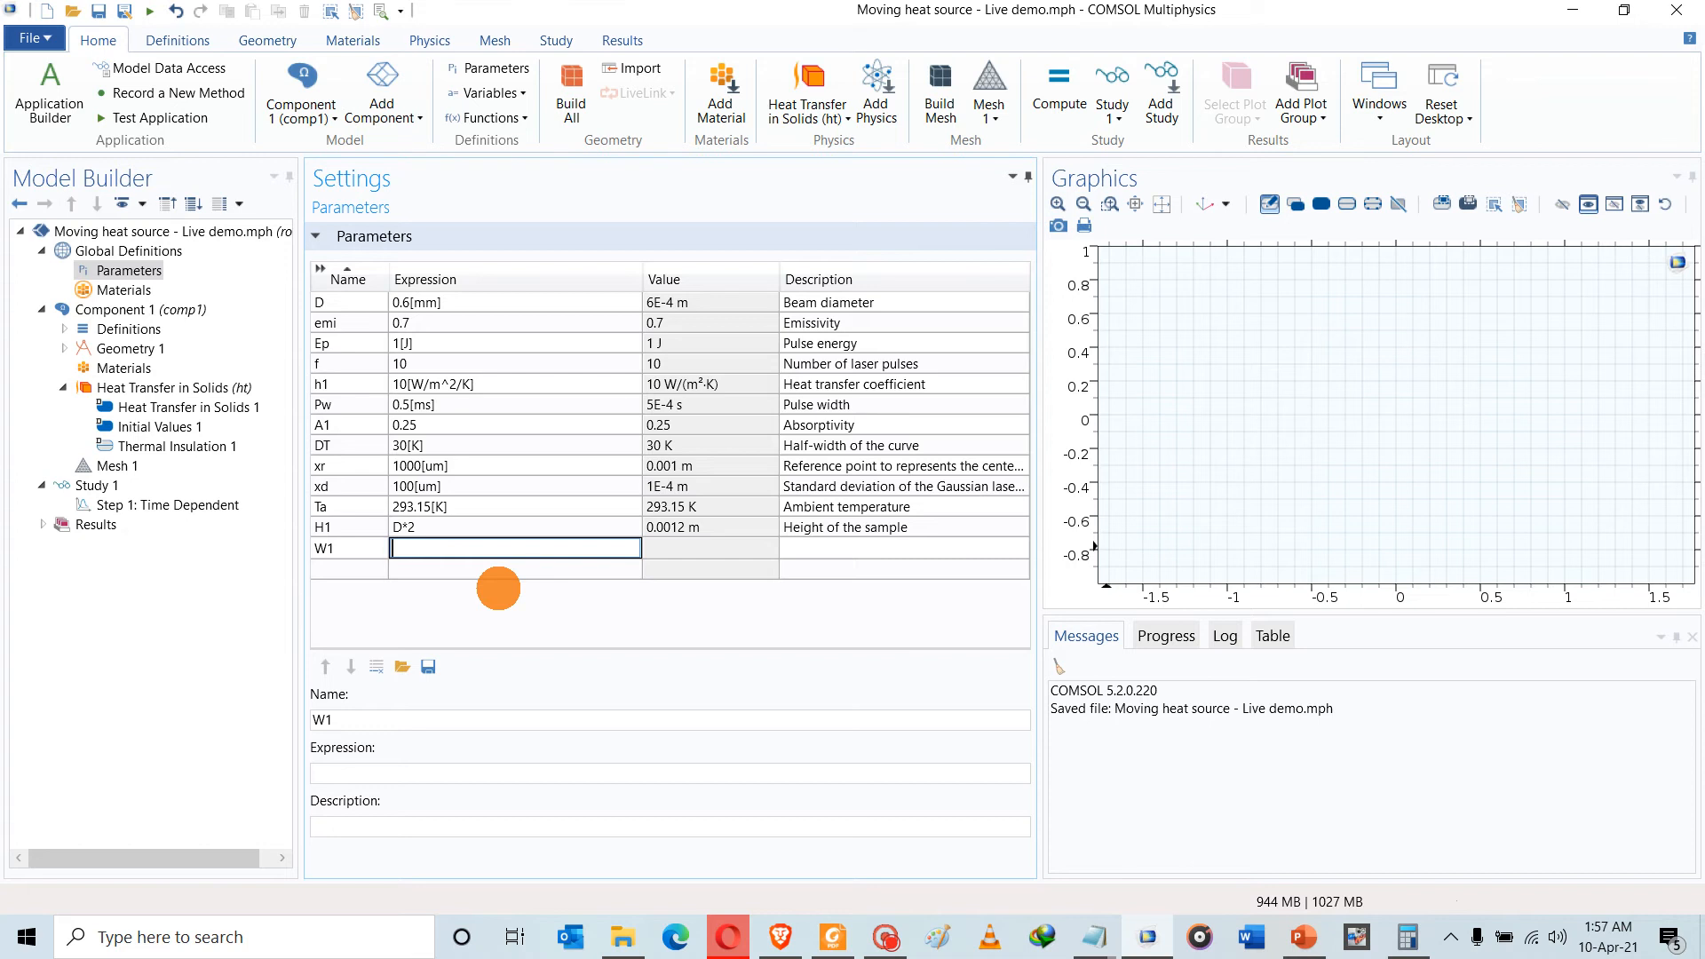
text(D*)
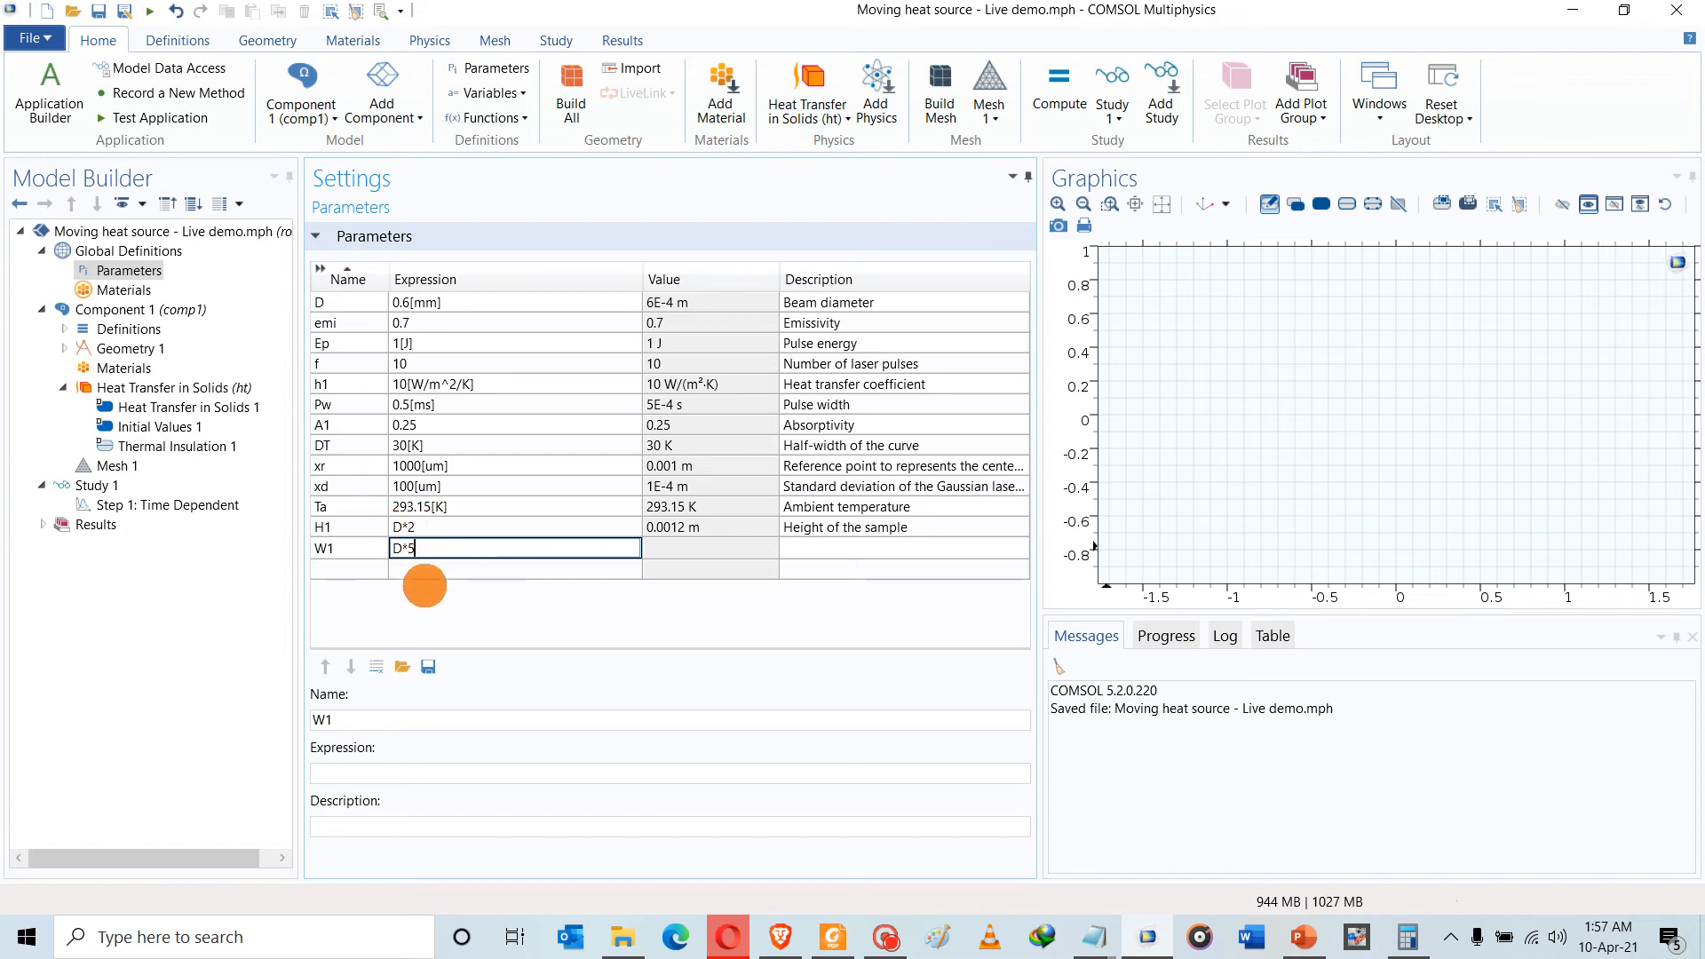
key(BackSpace)
text(6)
click(431, 566)
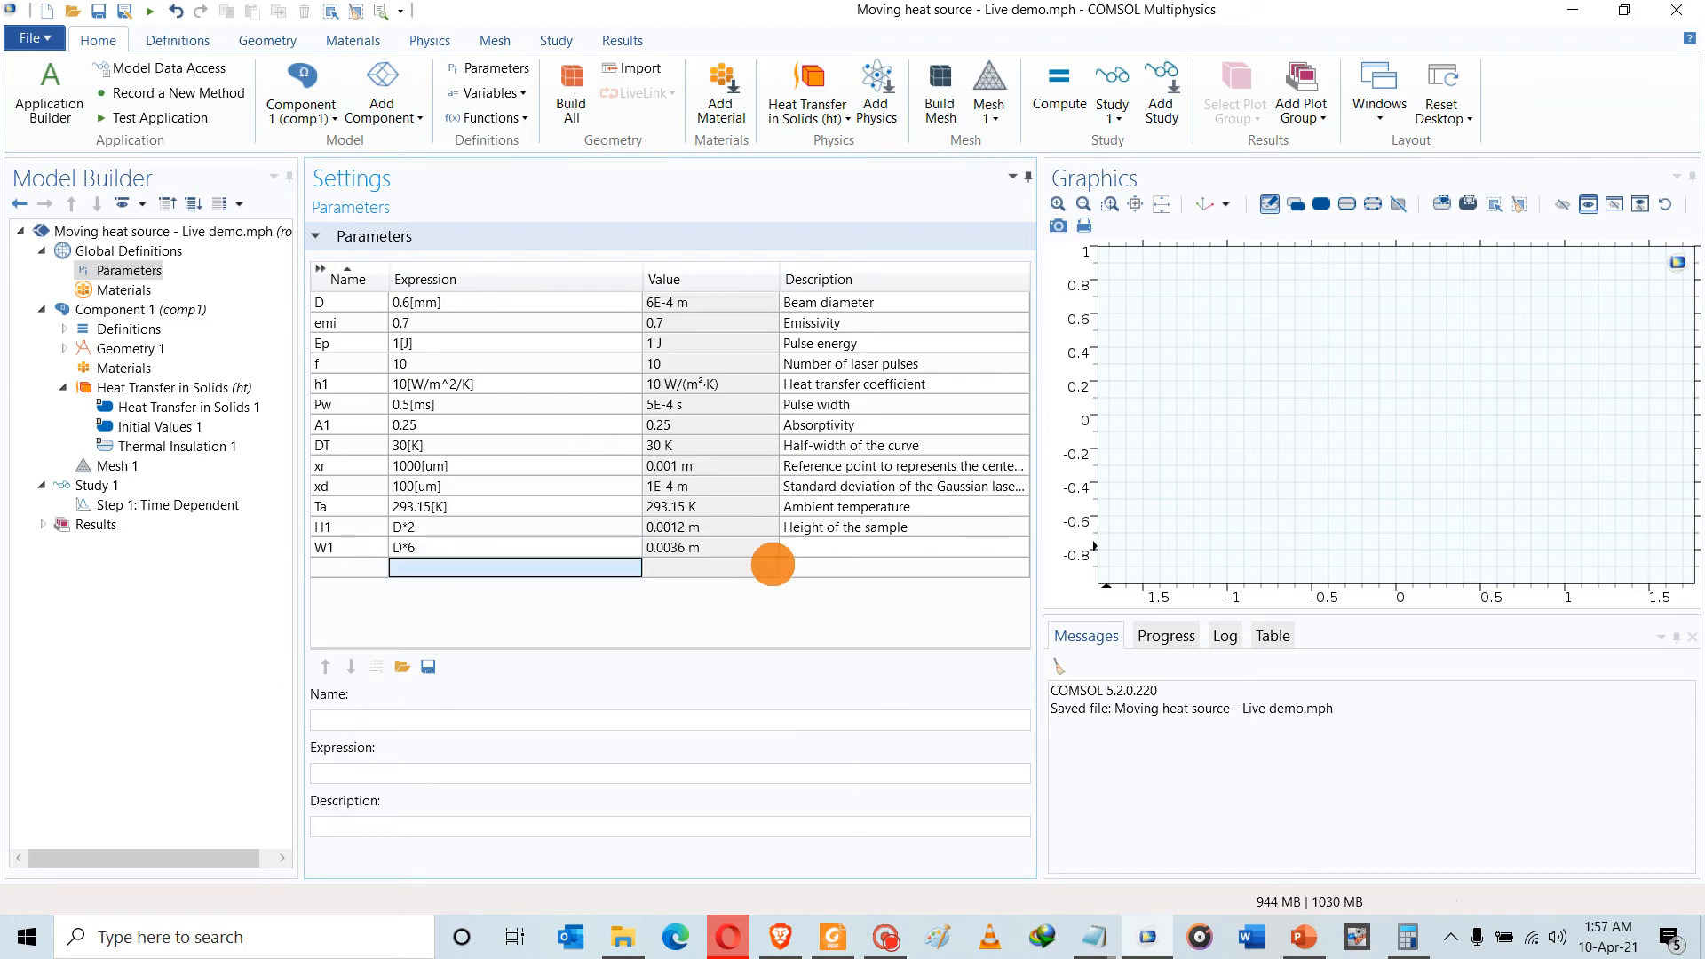
click(823, 547)
text(Sample)
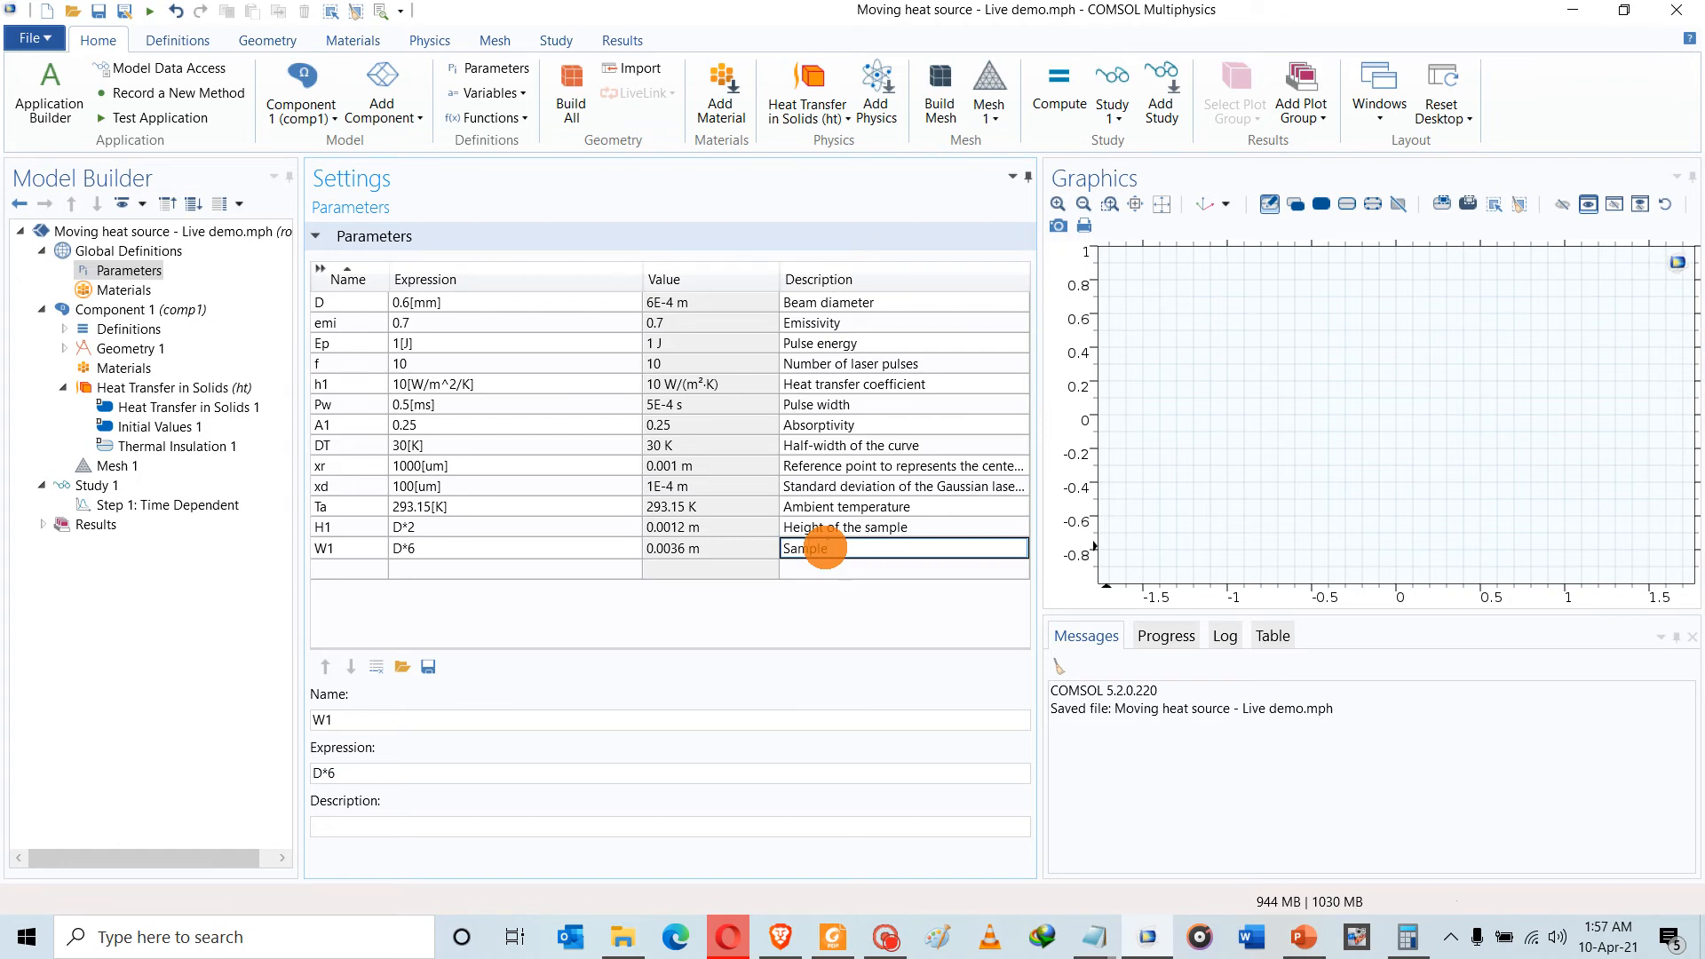
text(w)
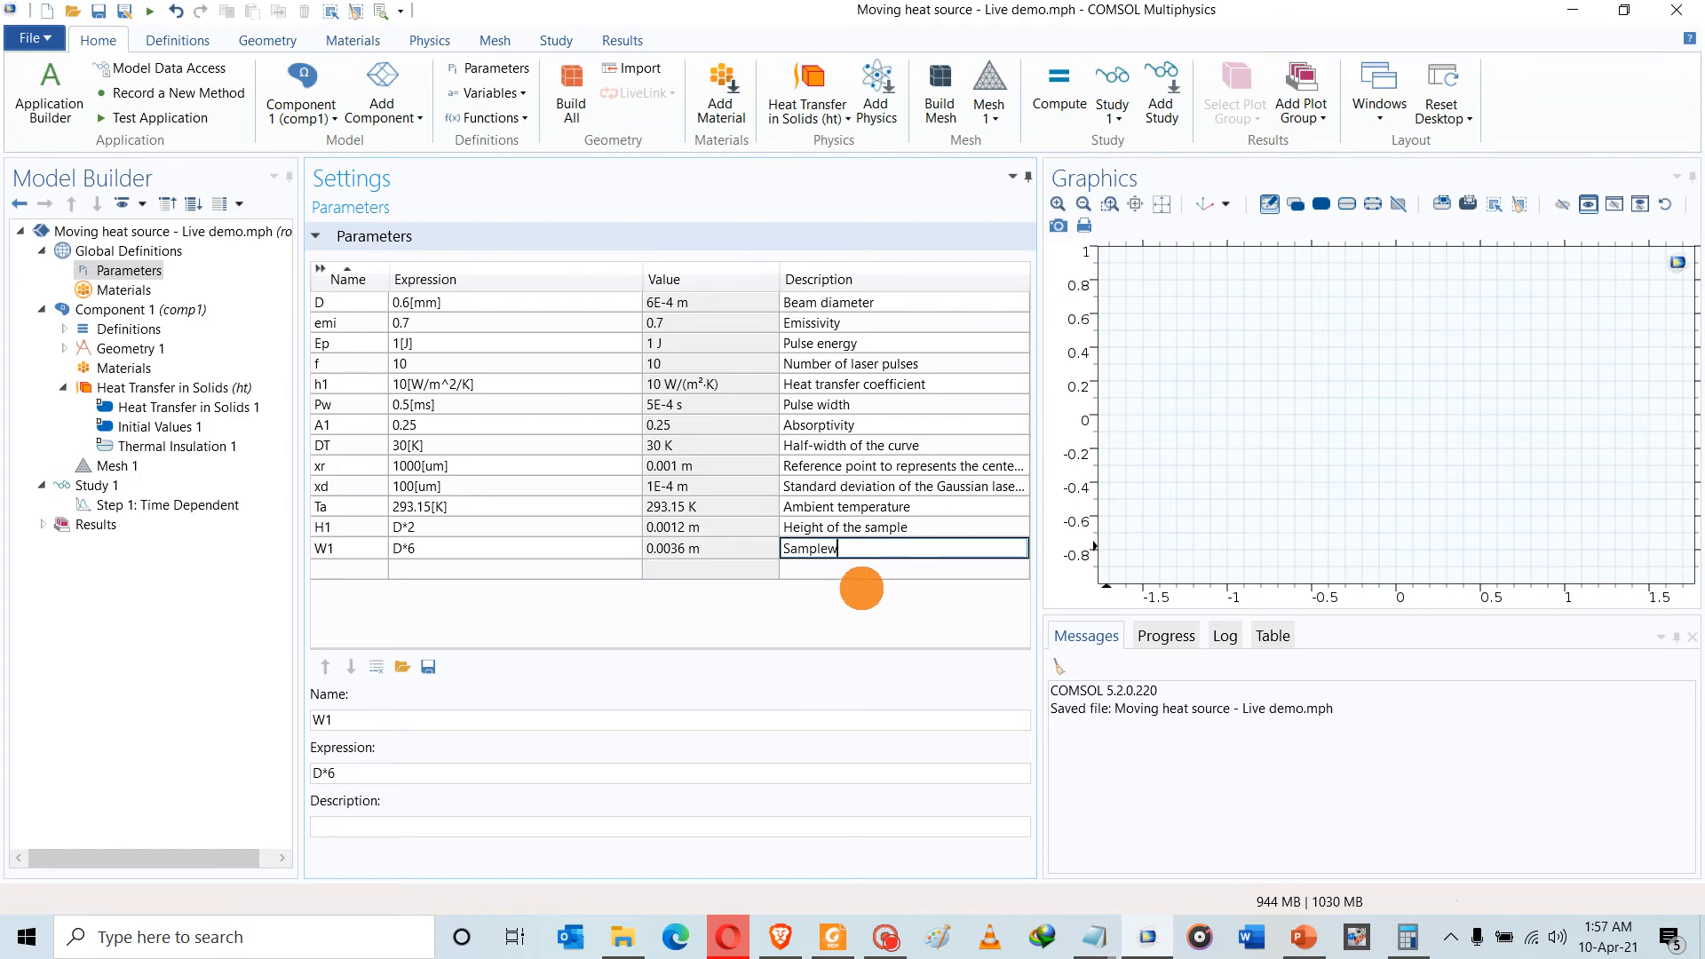
key(BackSpace)
text(width)
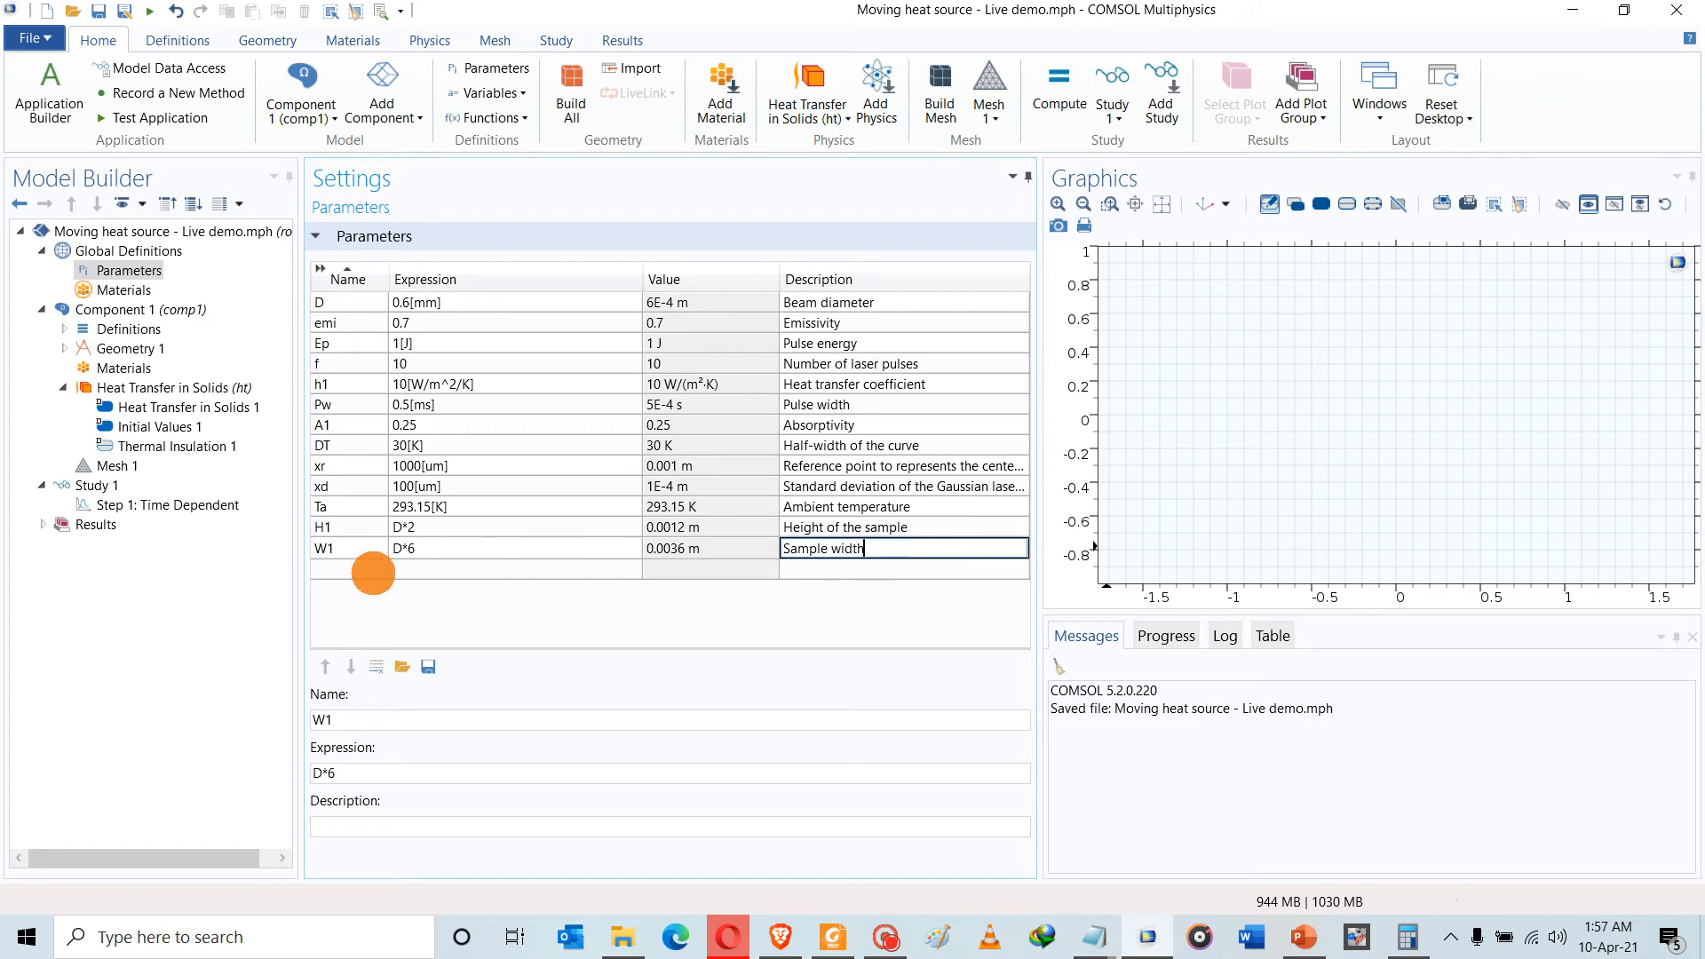
Finish the sample width entry and add a Variables node to the Definitions of Component 1
click(372, 568)
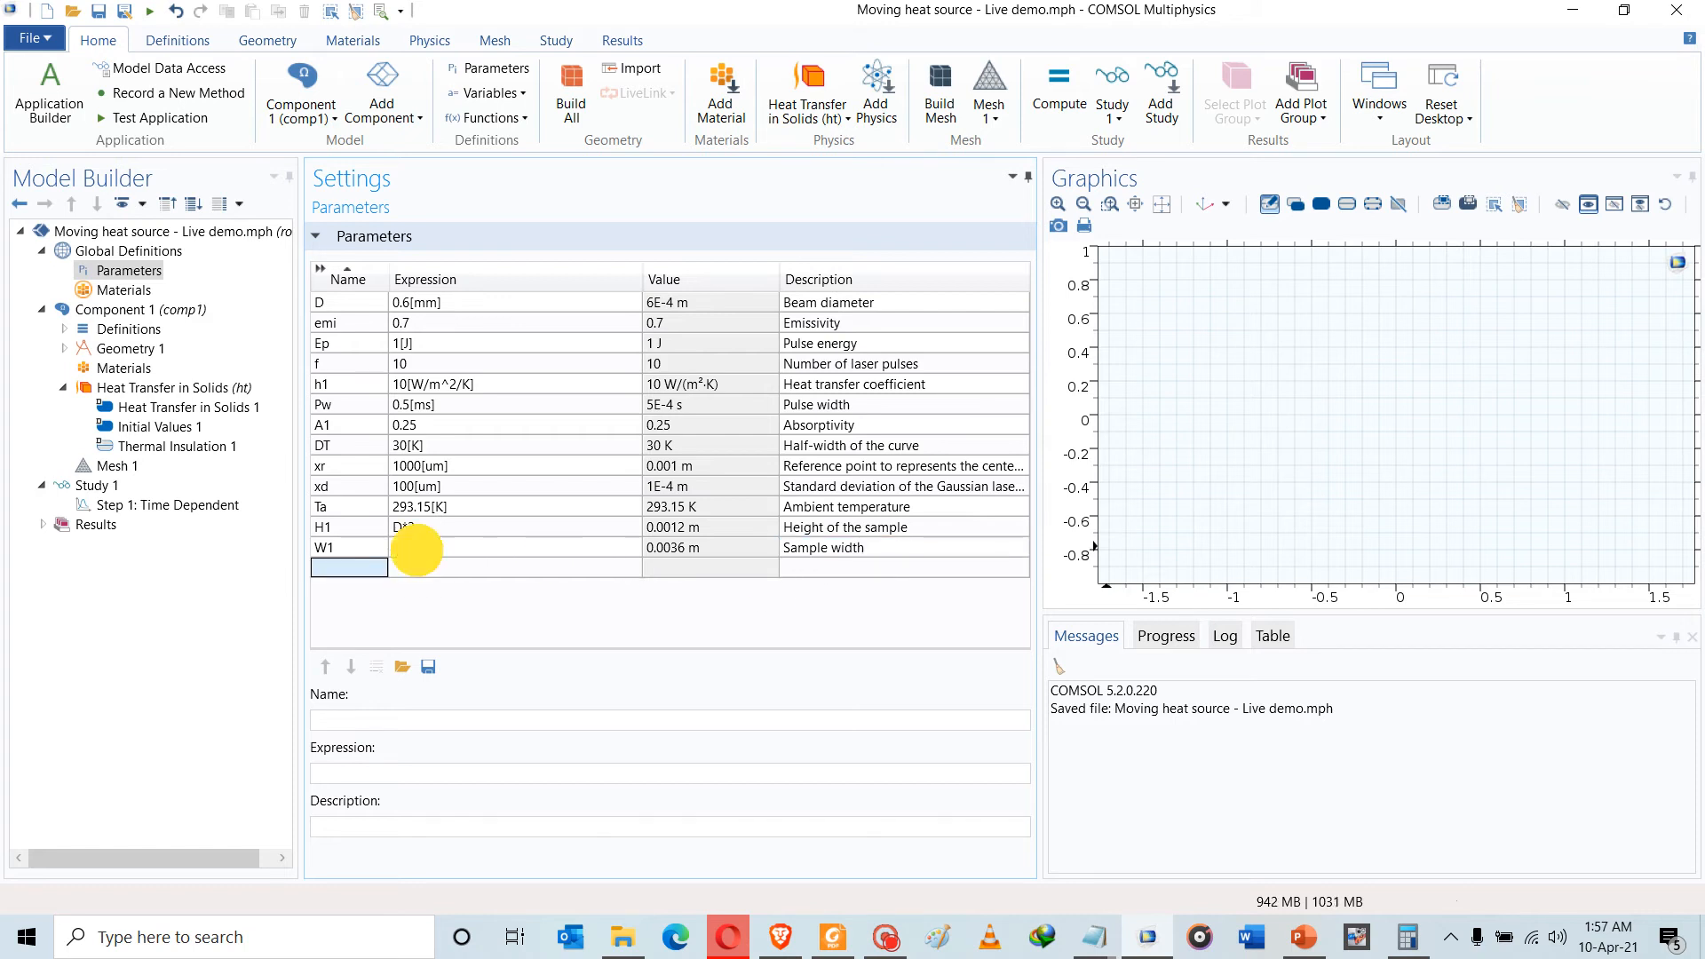
click(414, 548)
click(395, 568)
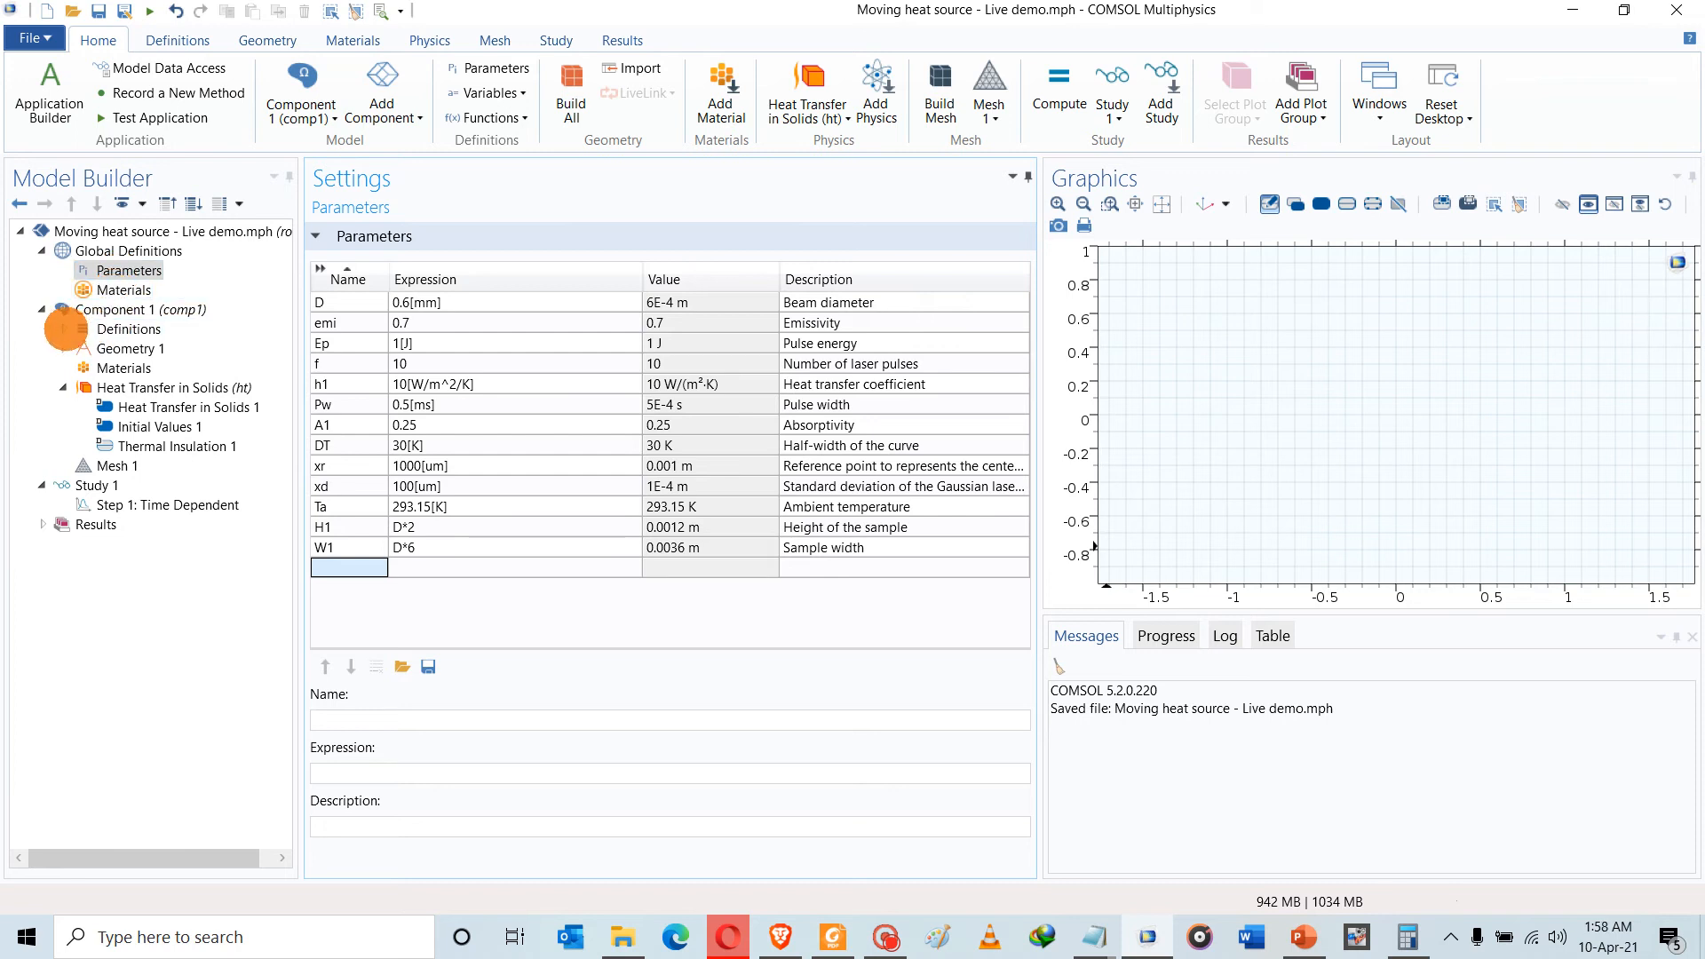
click(64, 329)
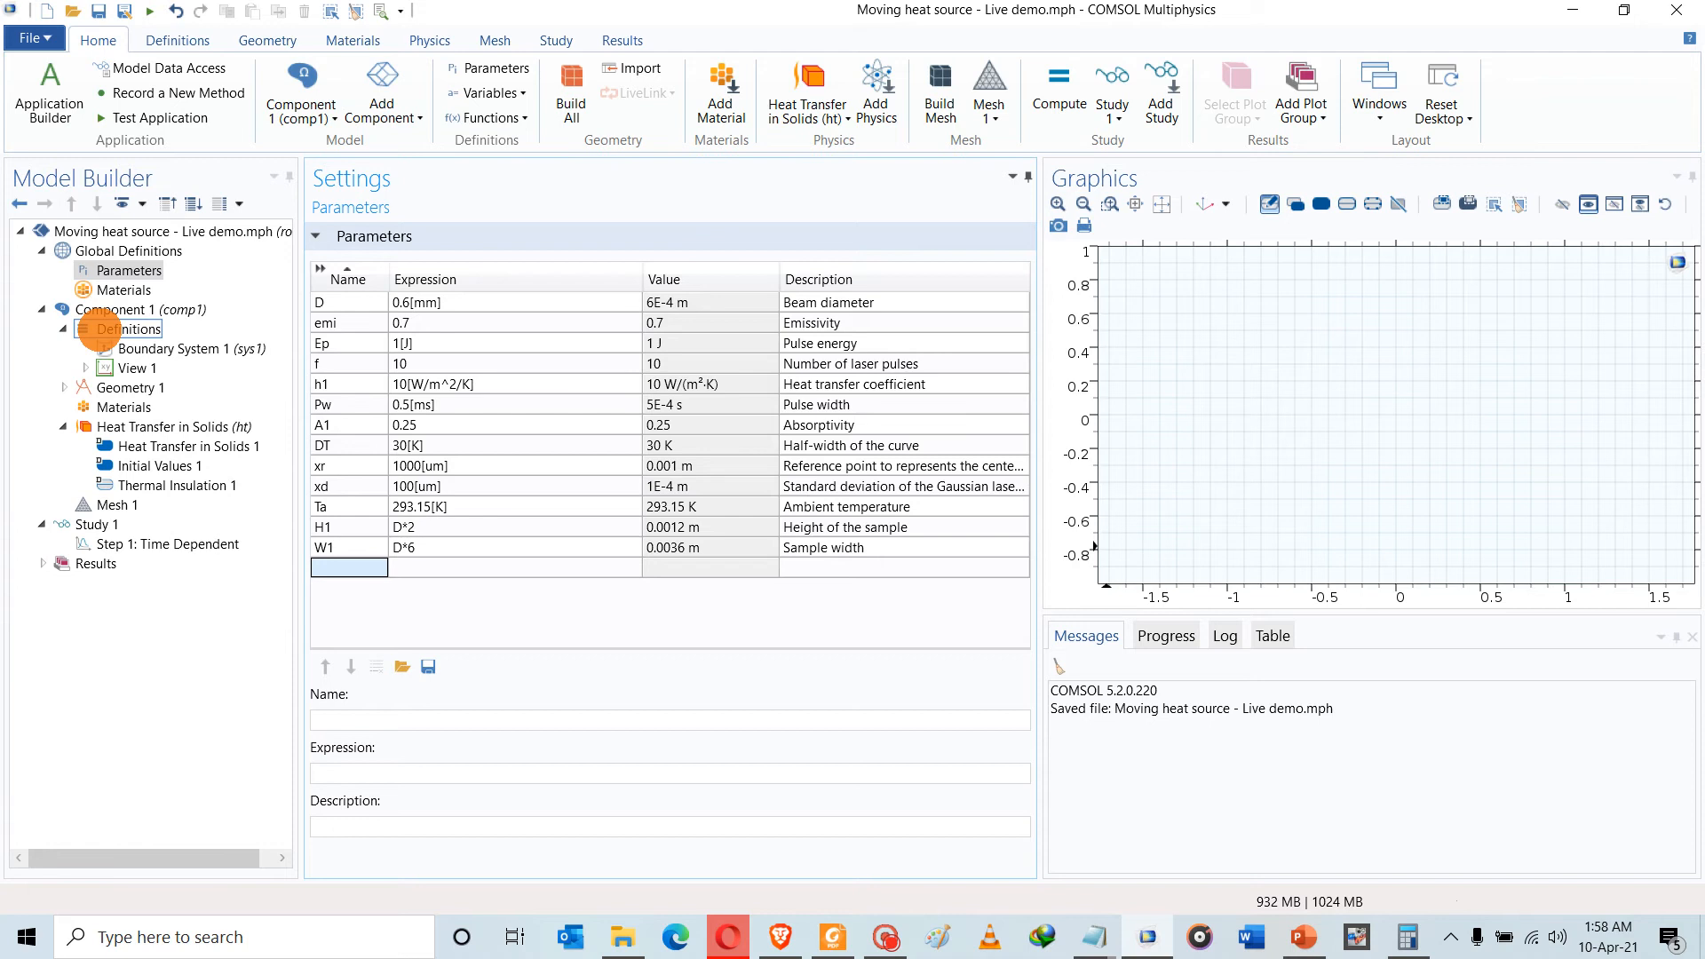
click(98, 329)
right_click(99, 330)
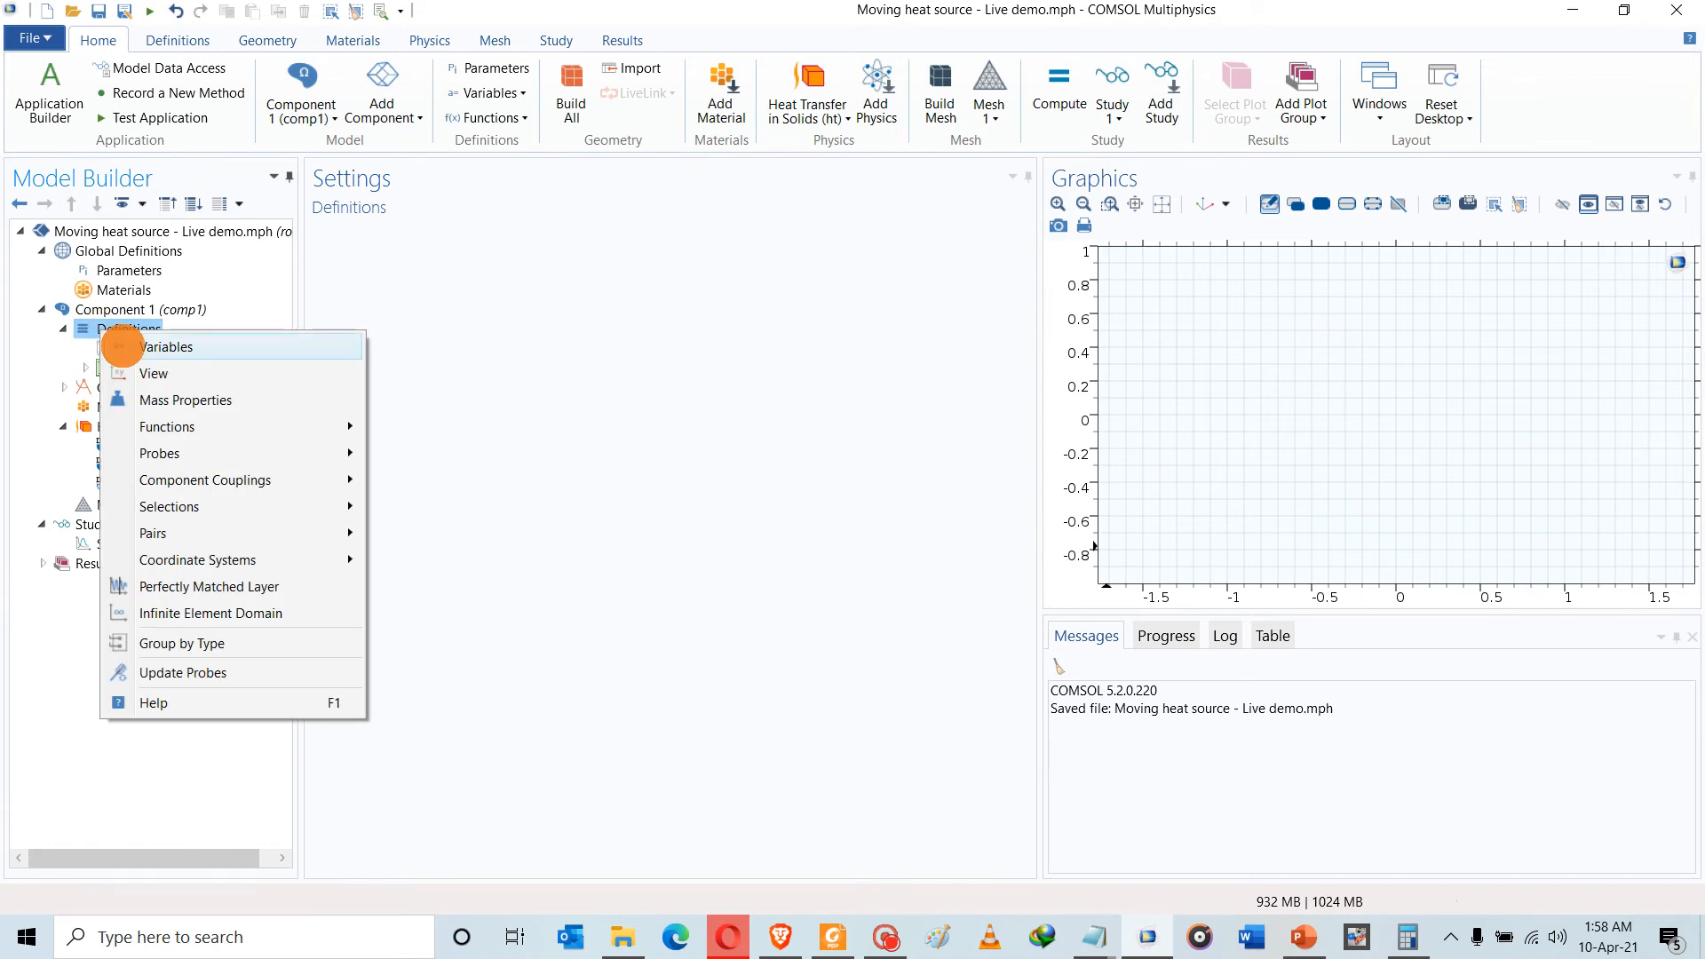
click(122, 346)
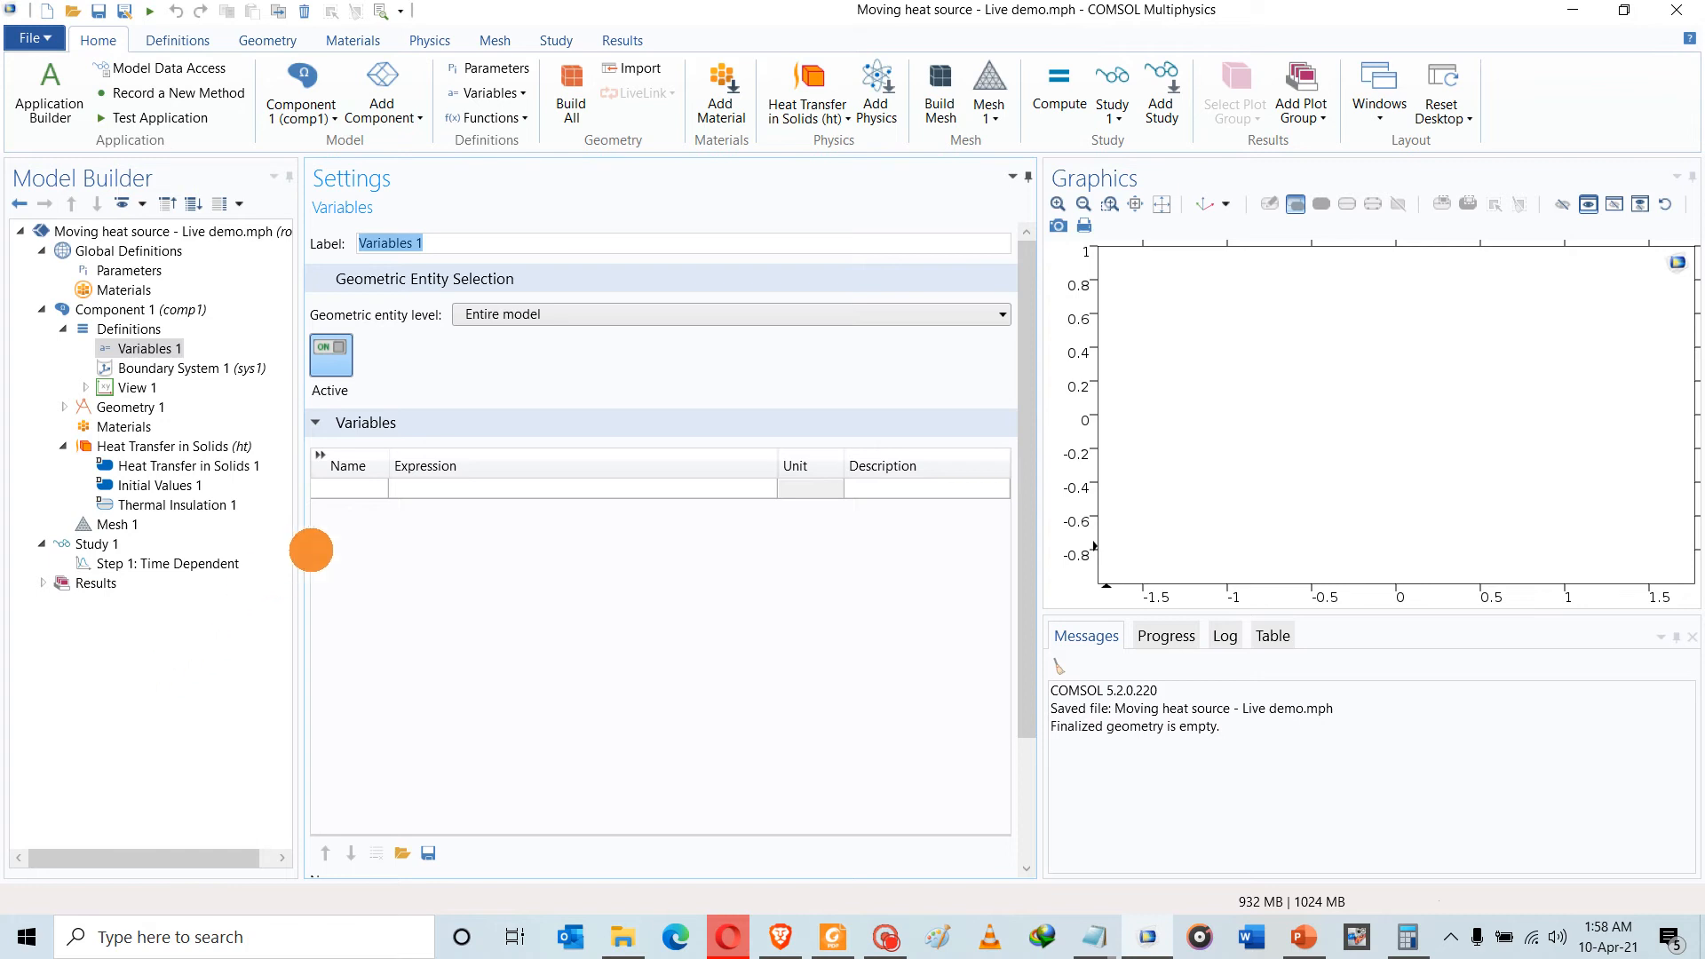
Switch to the laser machining paper in Foxit Reader and examine the Gaussian laser power density equation in Table 2
click(830, 933)
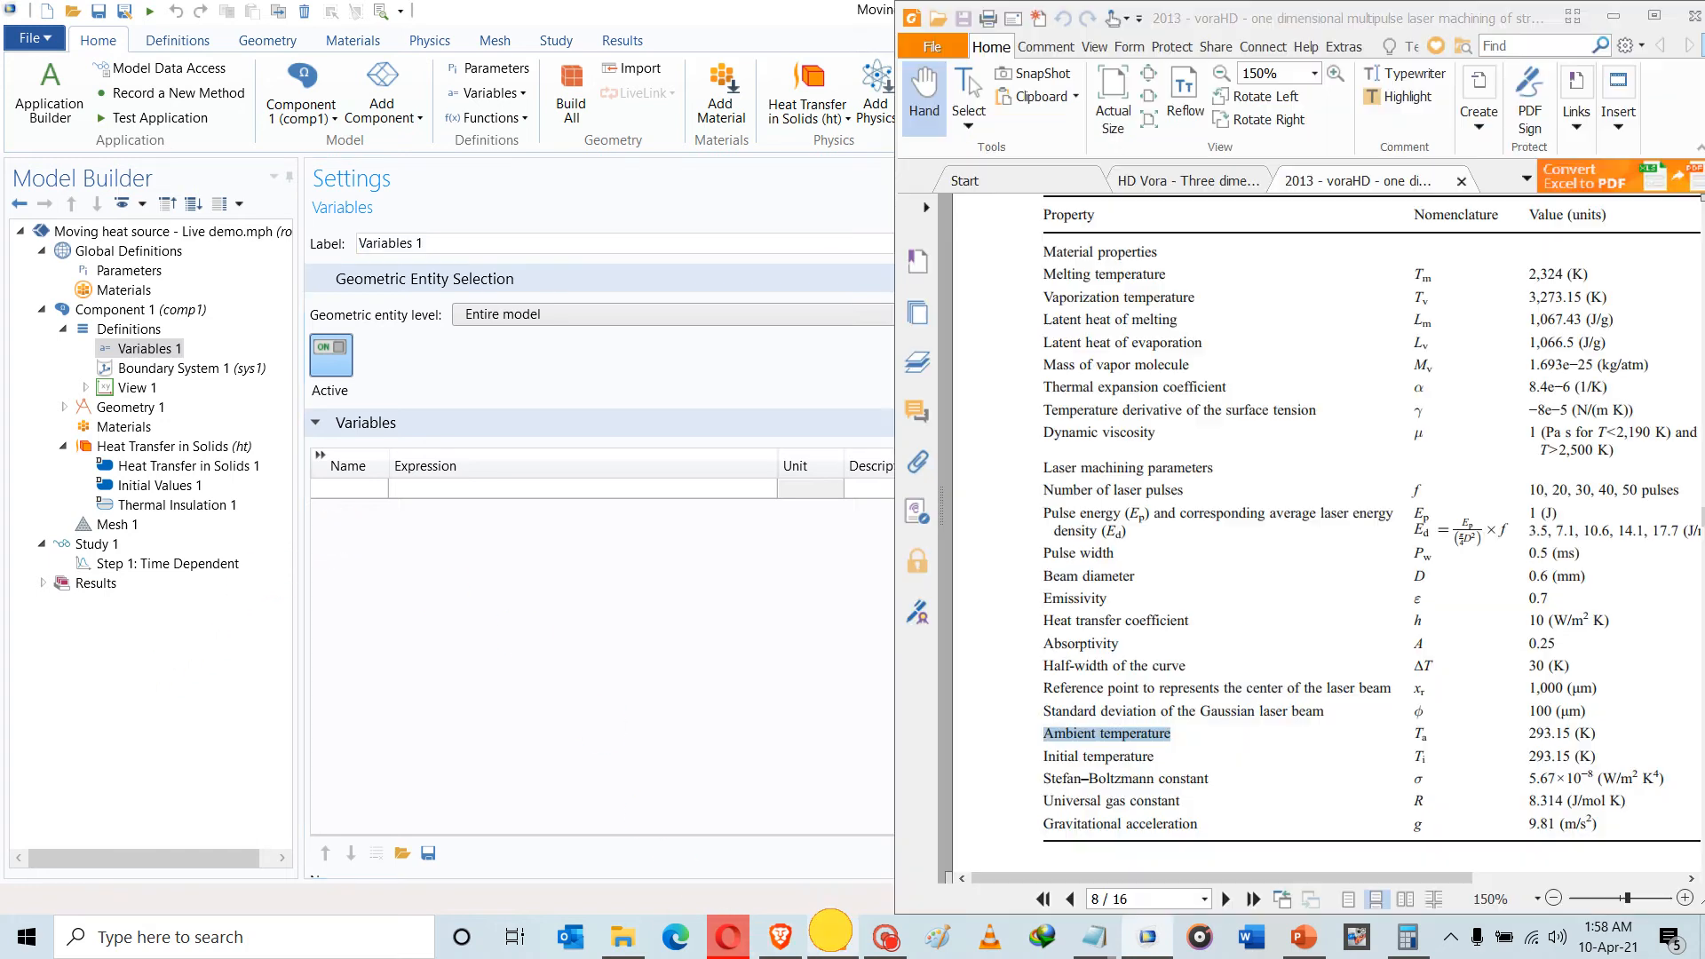
drag(1295, 17, 1295, 19)
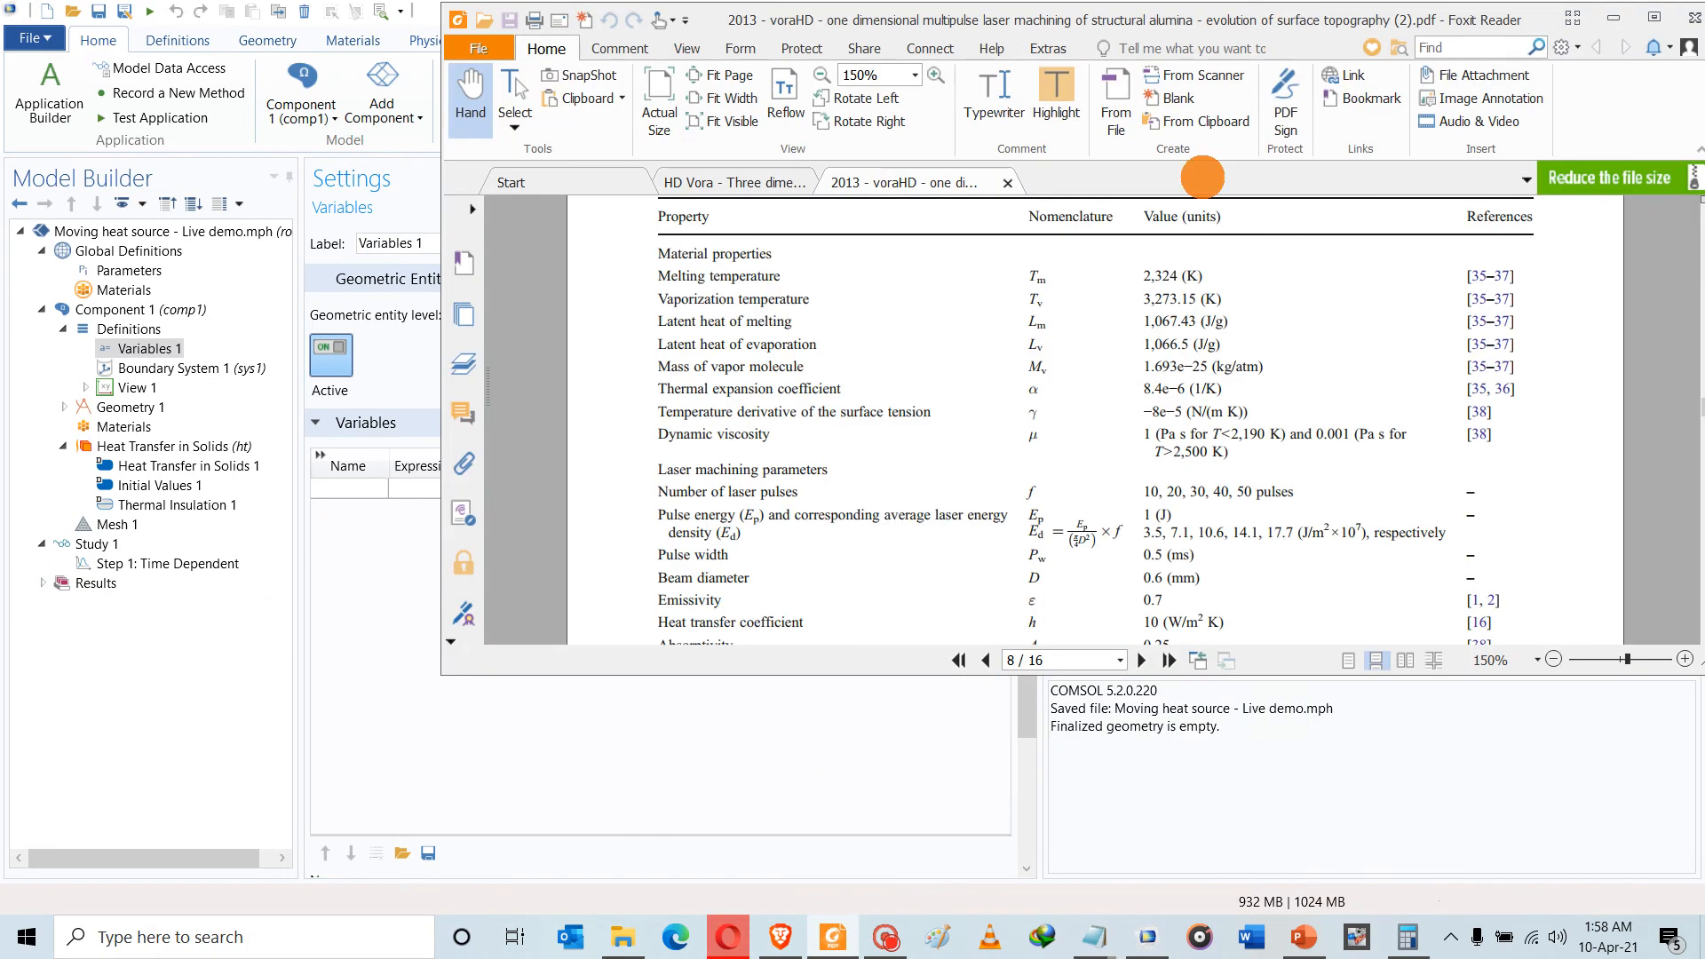
double_click(1139, 20)
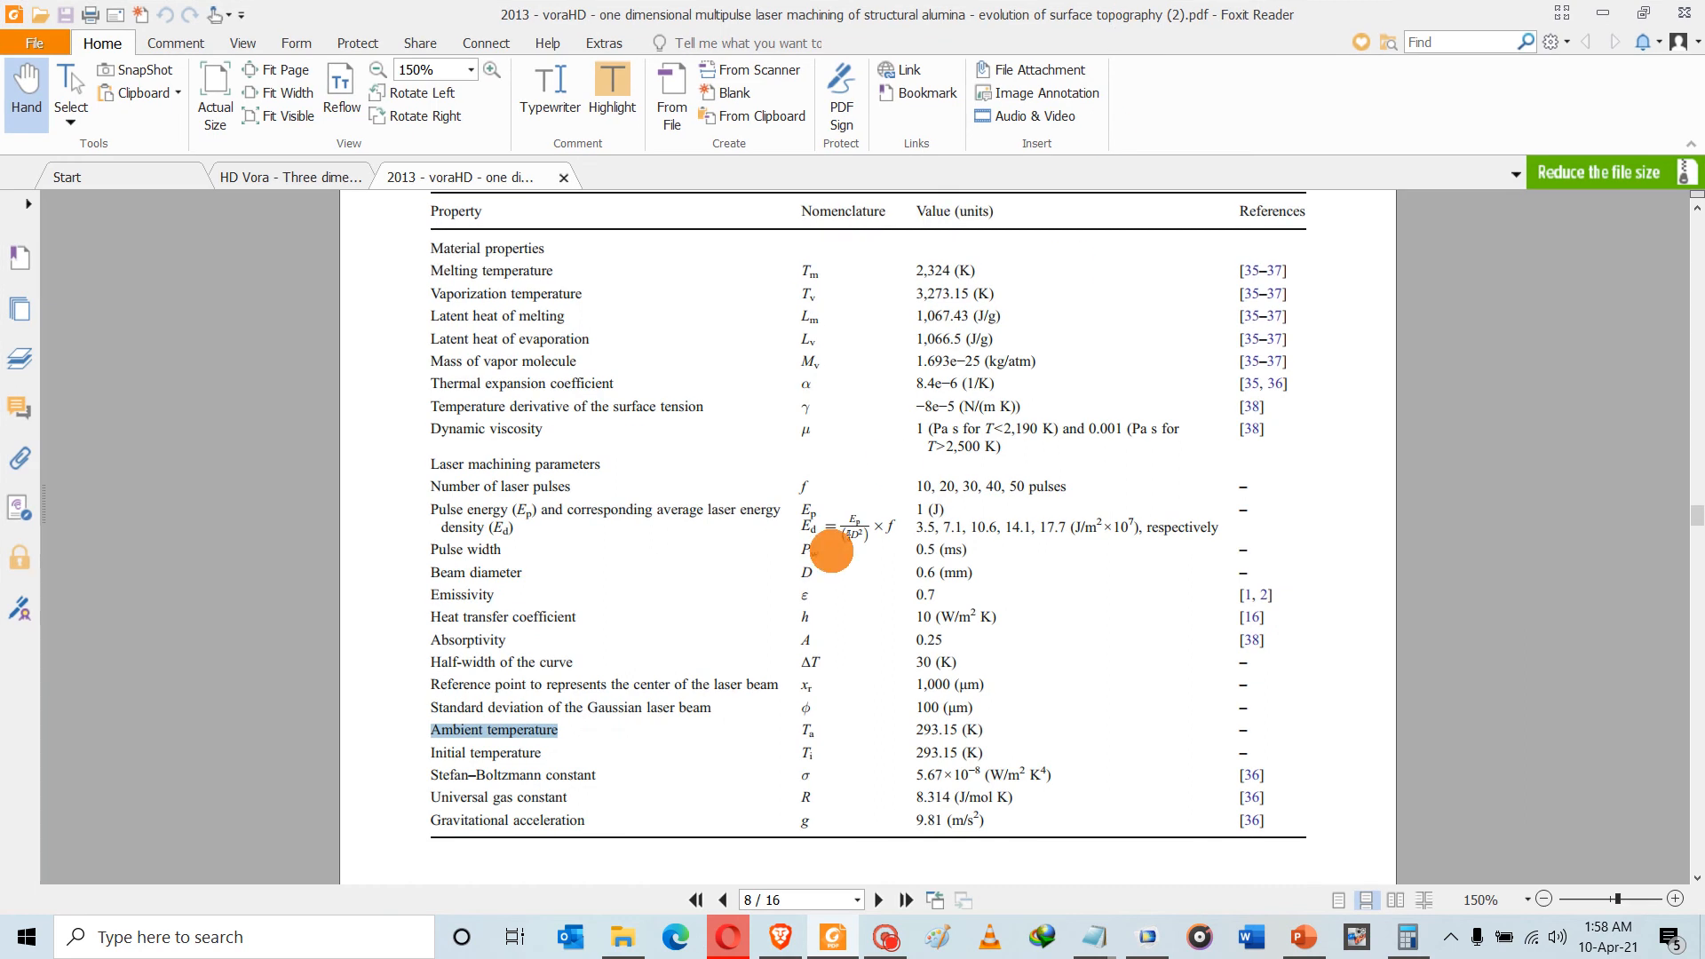
scroll(830, 551, down, 3)
scroll(831, 551, down, 3)
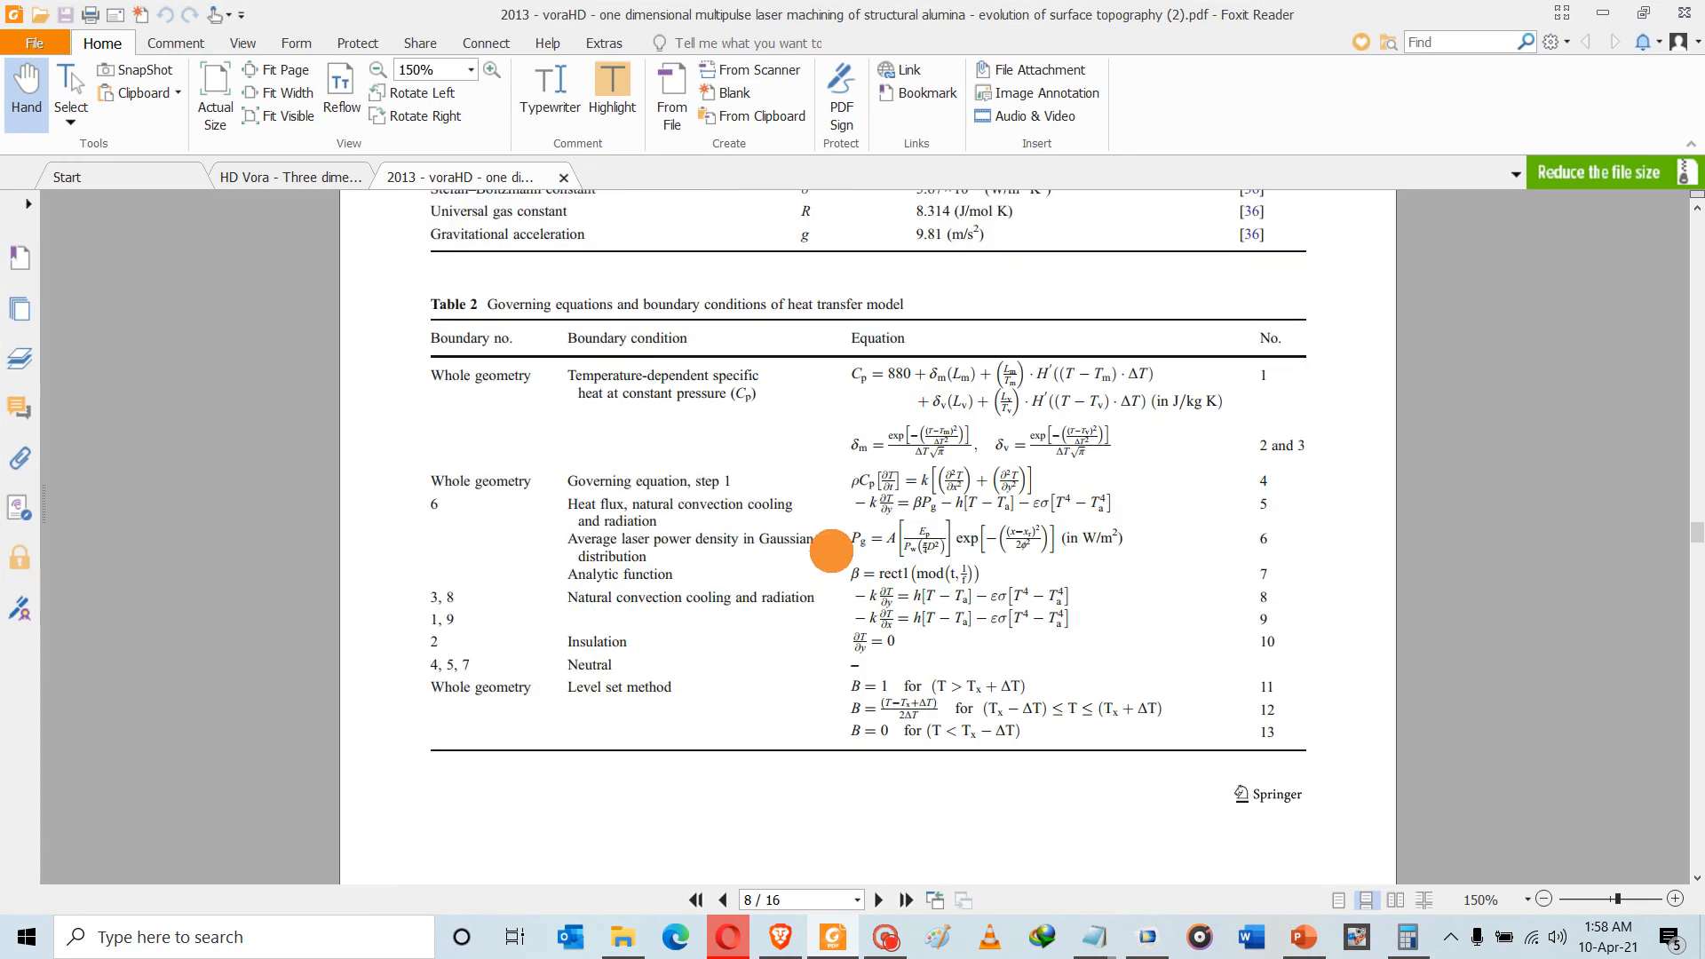
ctrl+scroll(830, 551, up, 1)
scroll(830, 550, up, 1)
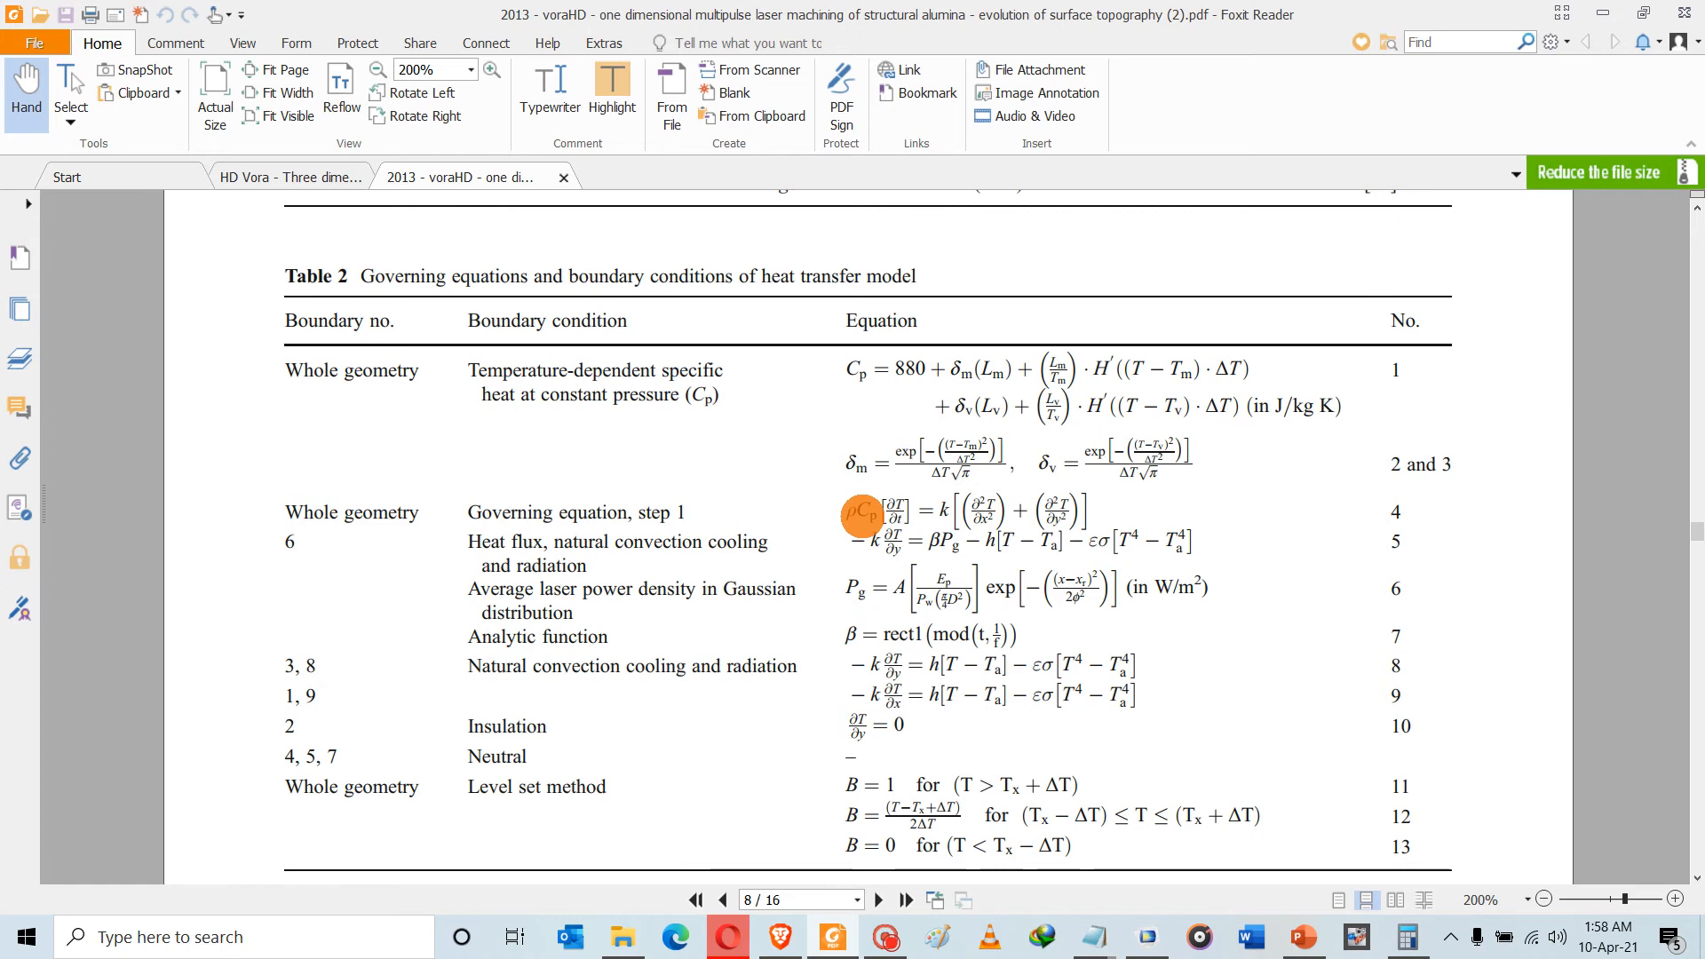
ctrl+scroll(859, 517, up, 1)
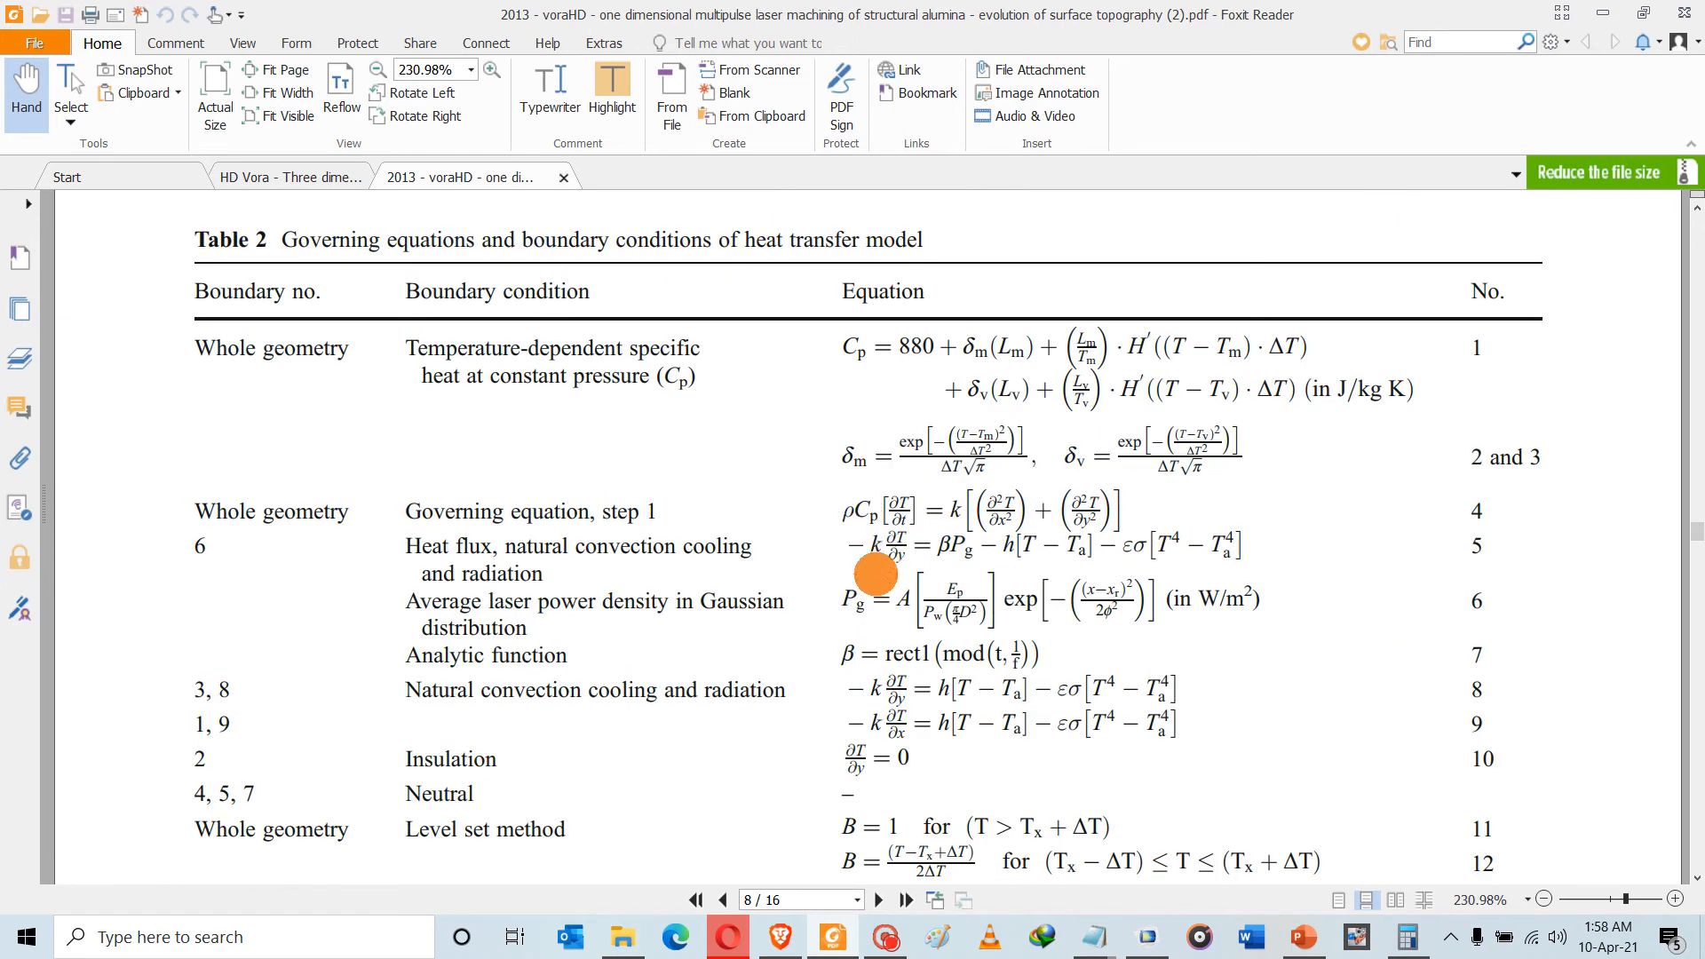
drag(843, 602, 1130, 597)
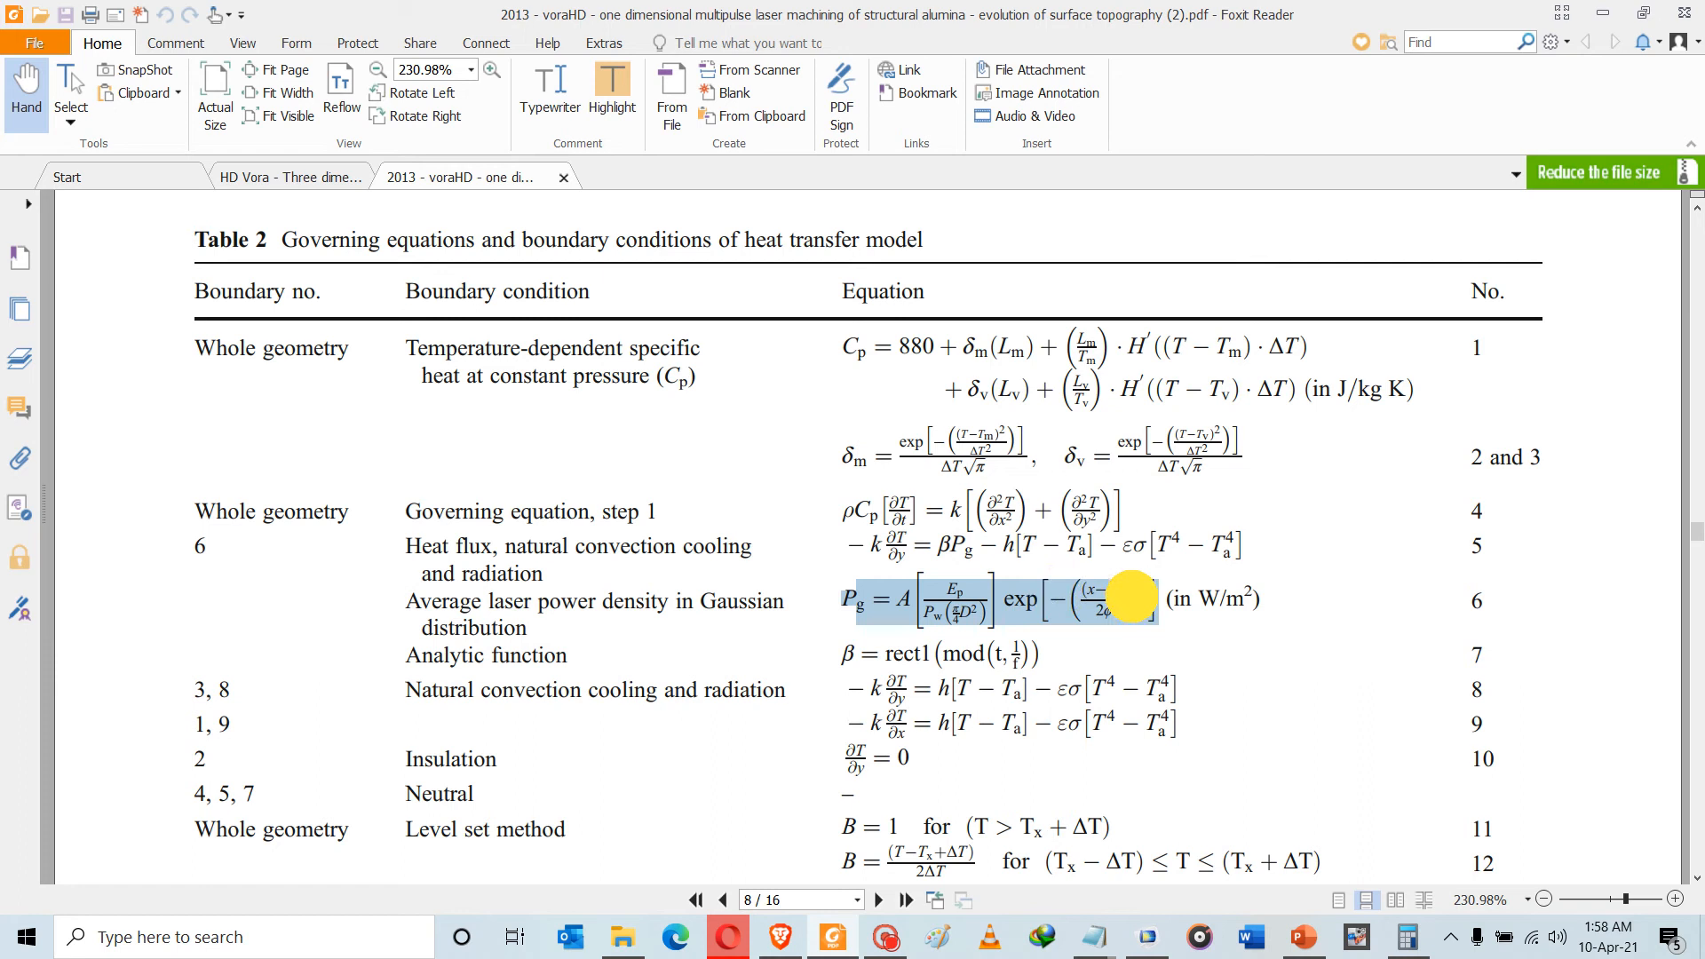
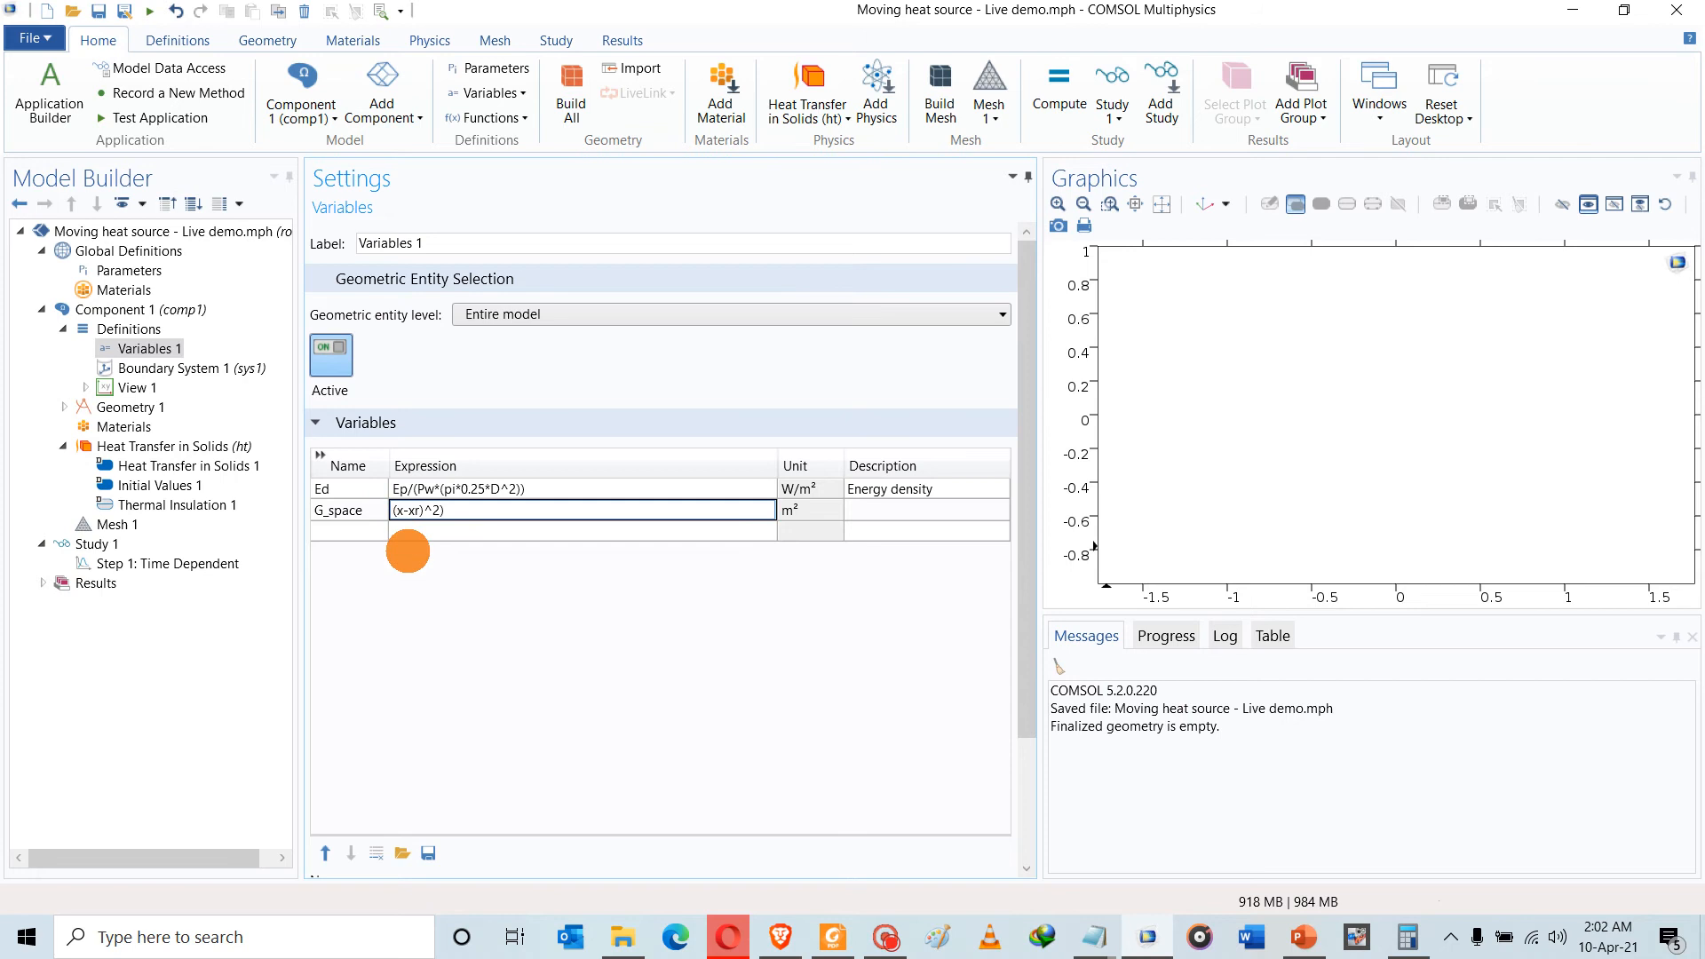
Set the G_space variable's expression to ((x-xr)^2)/(2*xd^2)
text(()
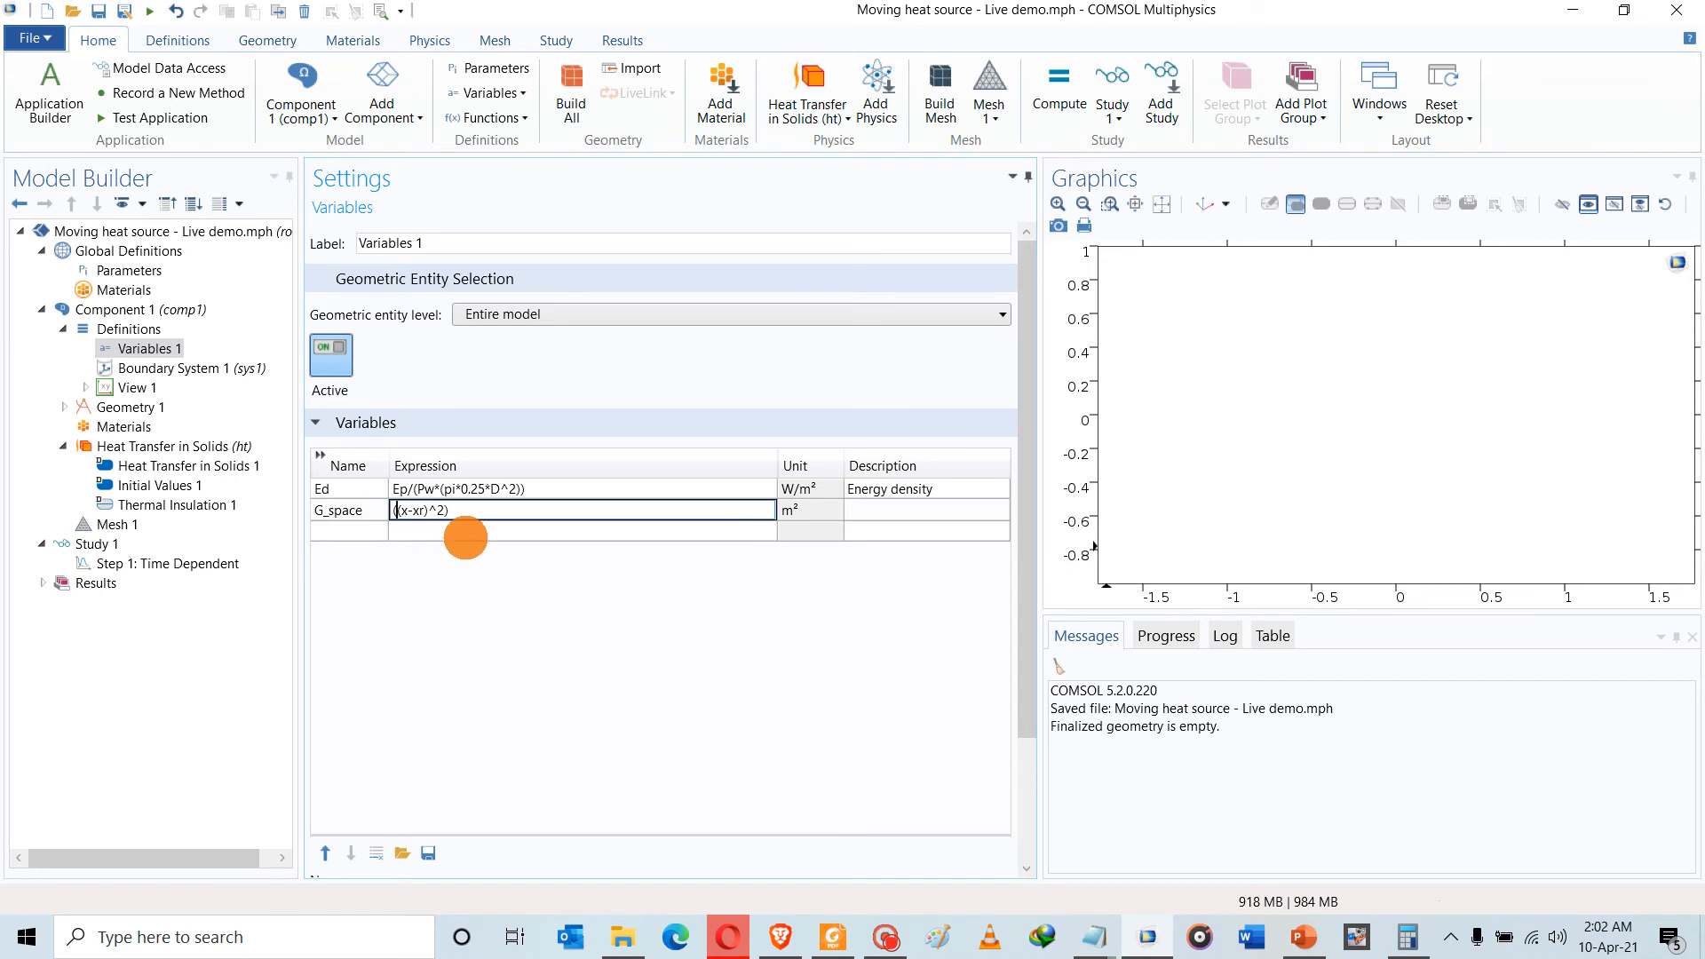
click(465, 532)
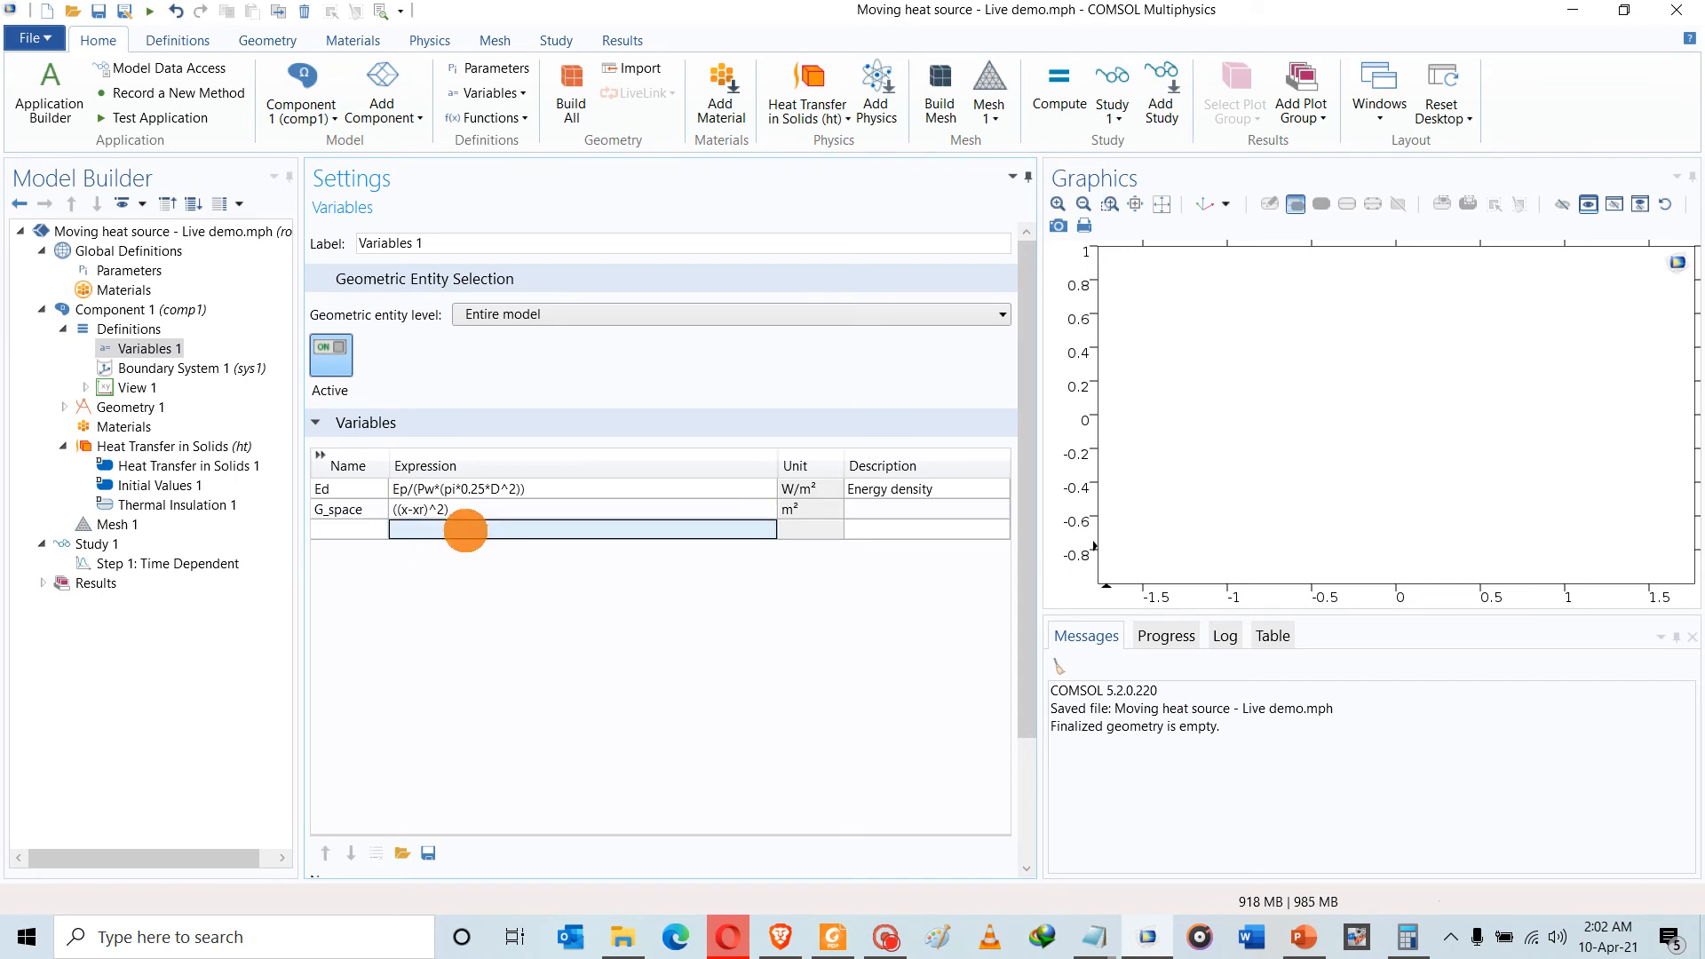
click(488, 493)
click(495, 513)
click(495, 514)
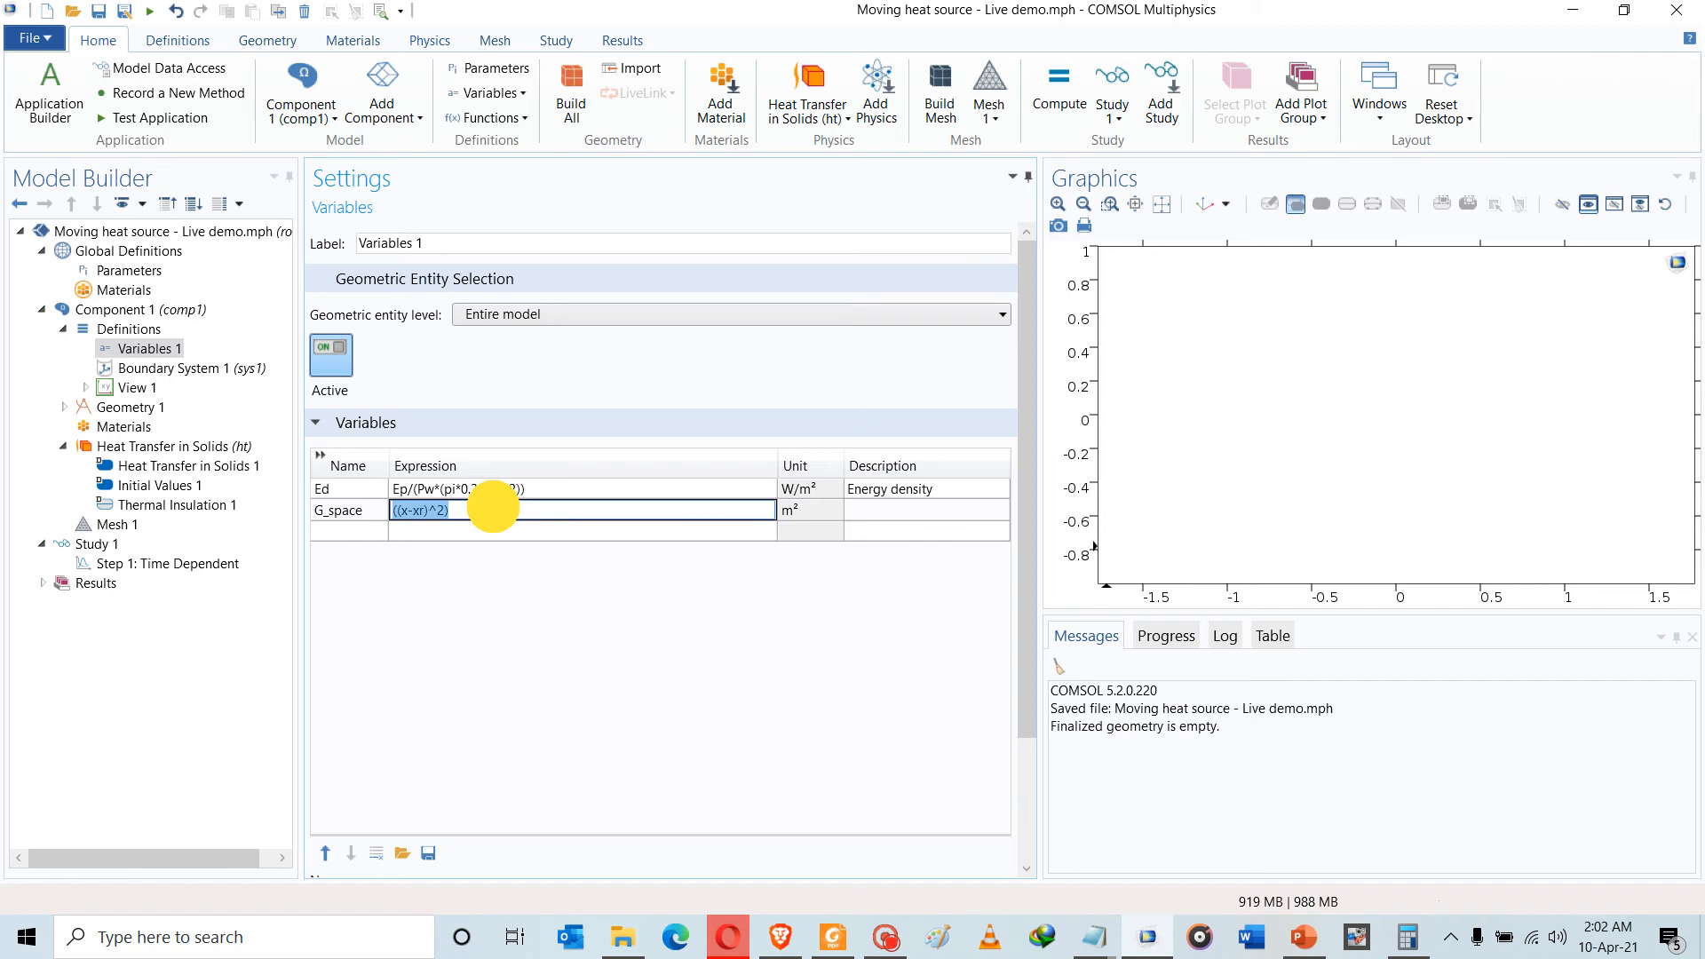
click(494, 511)
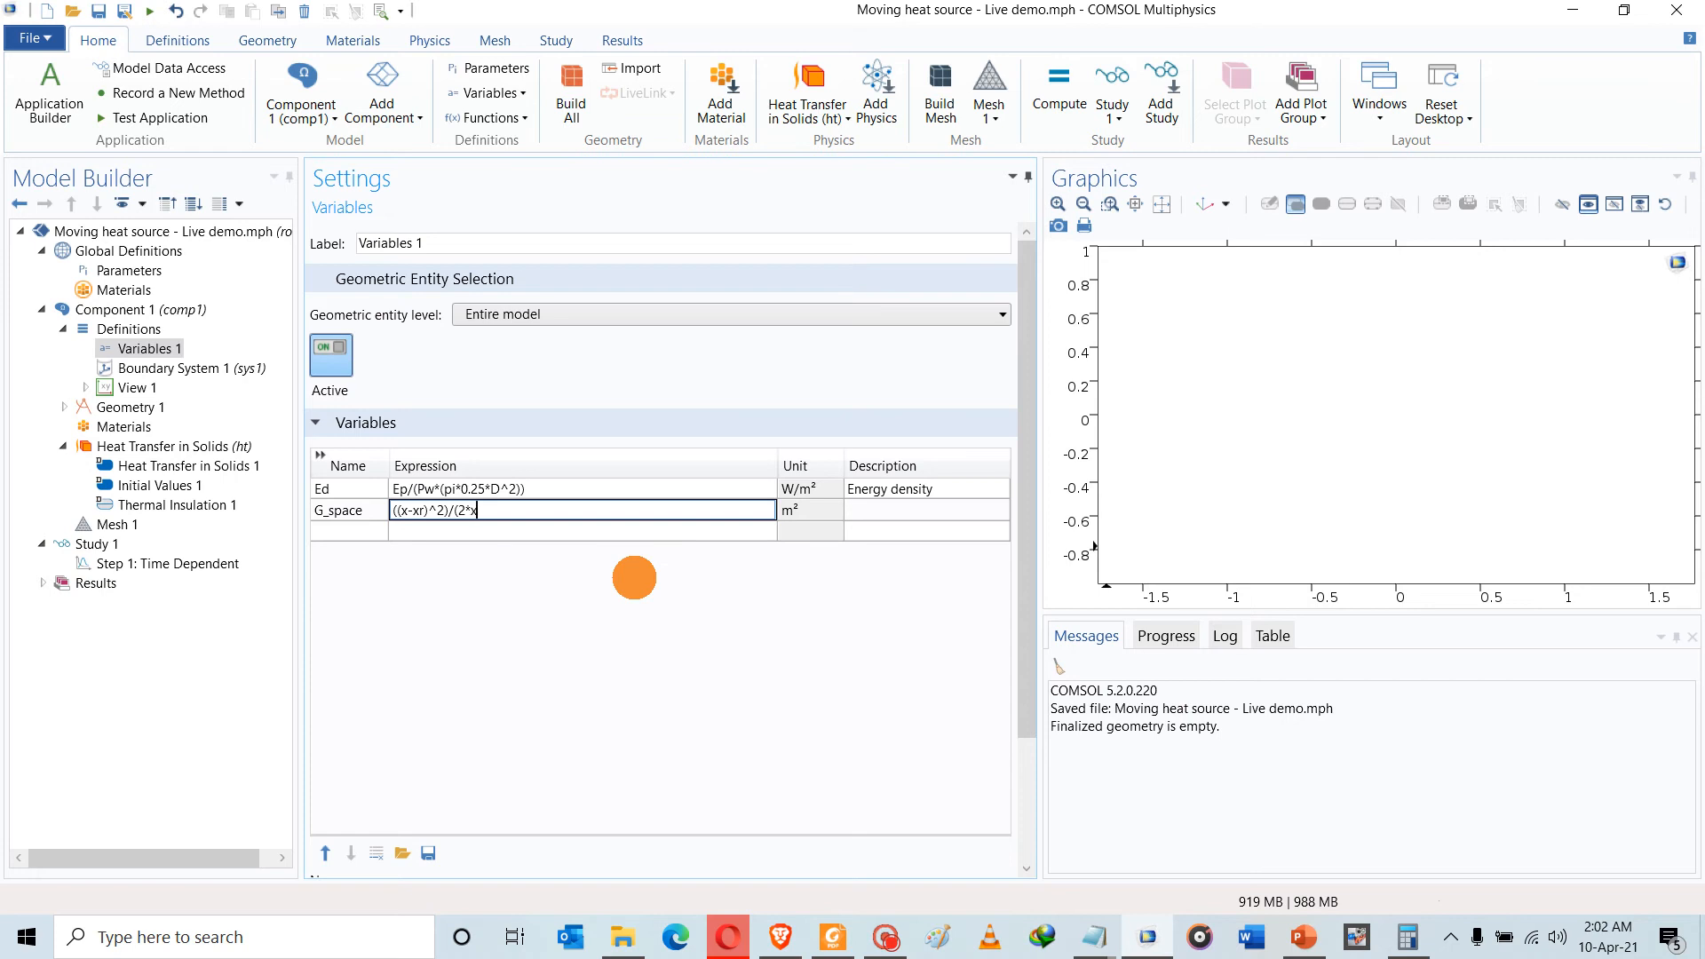
text(d^2)
key(Return)
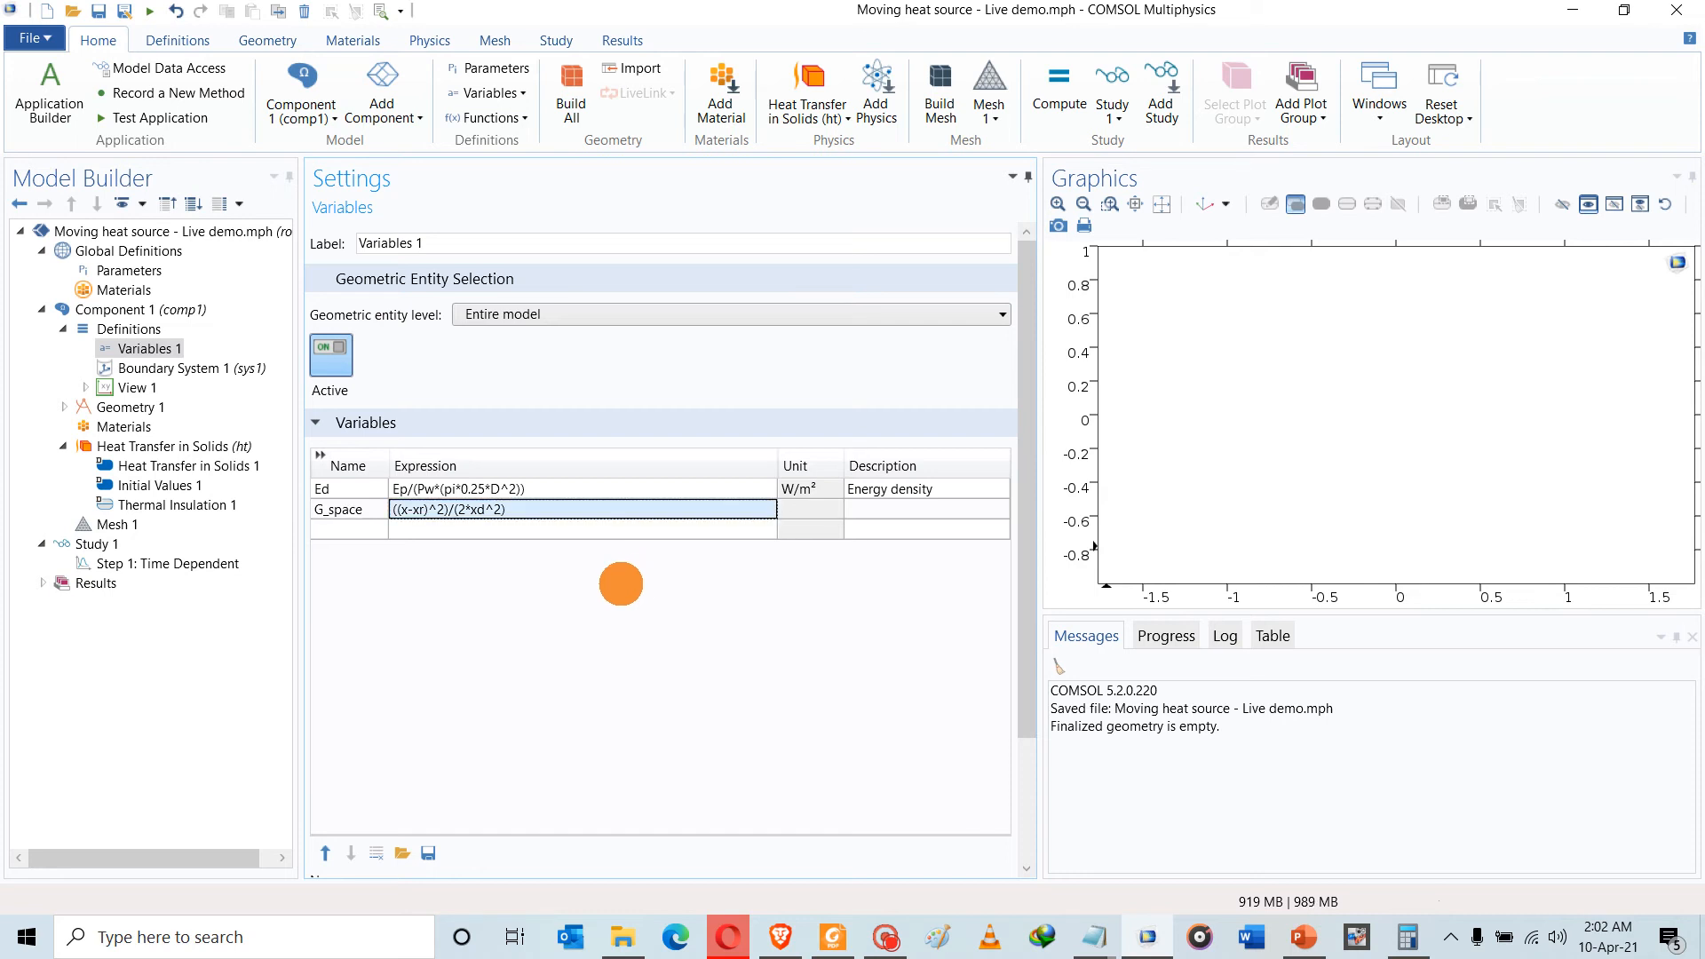
Enclose the whole G_space expression in parentheses, giving (((x-xr)^2)/(2*xd^2))
click(498, 531)
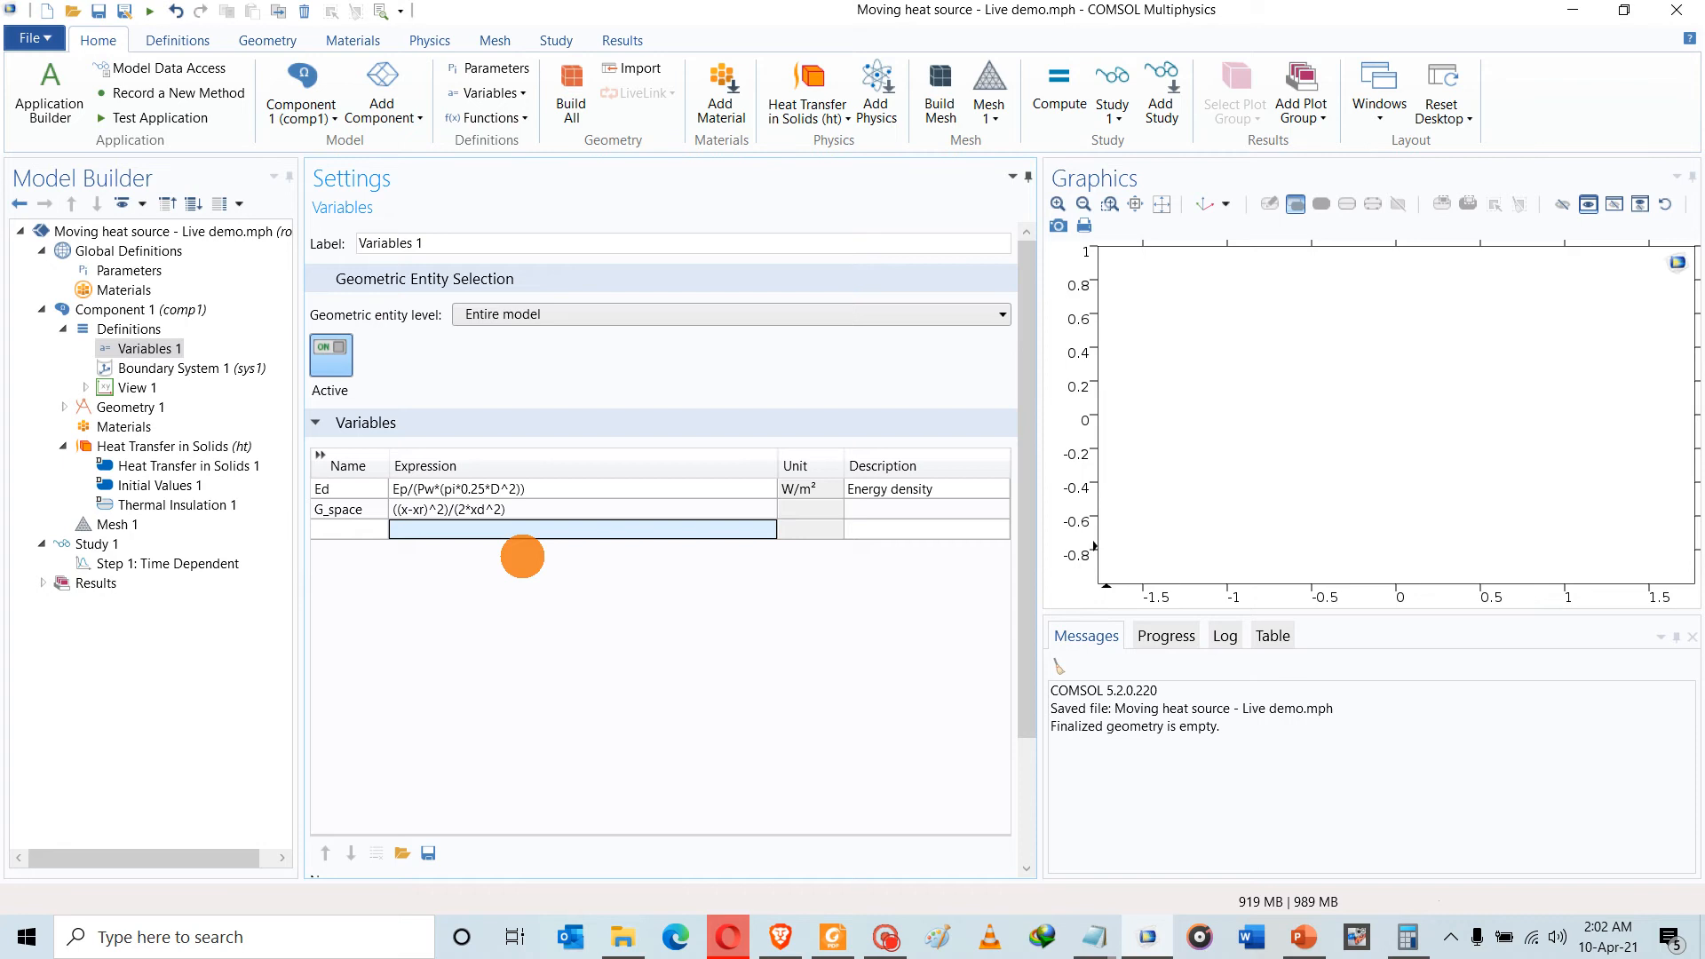
click(517, 508)
click(520, 508)
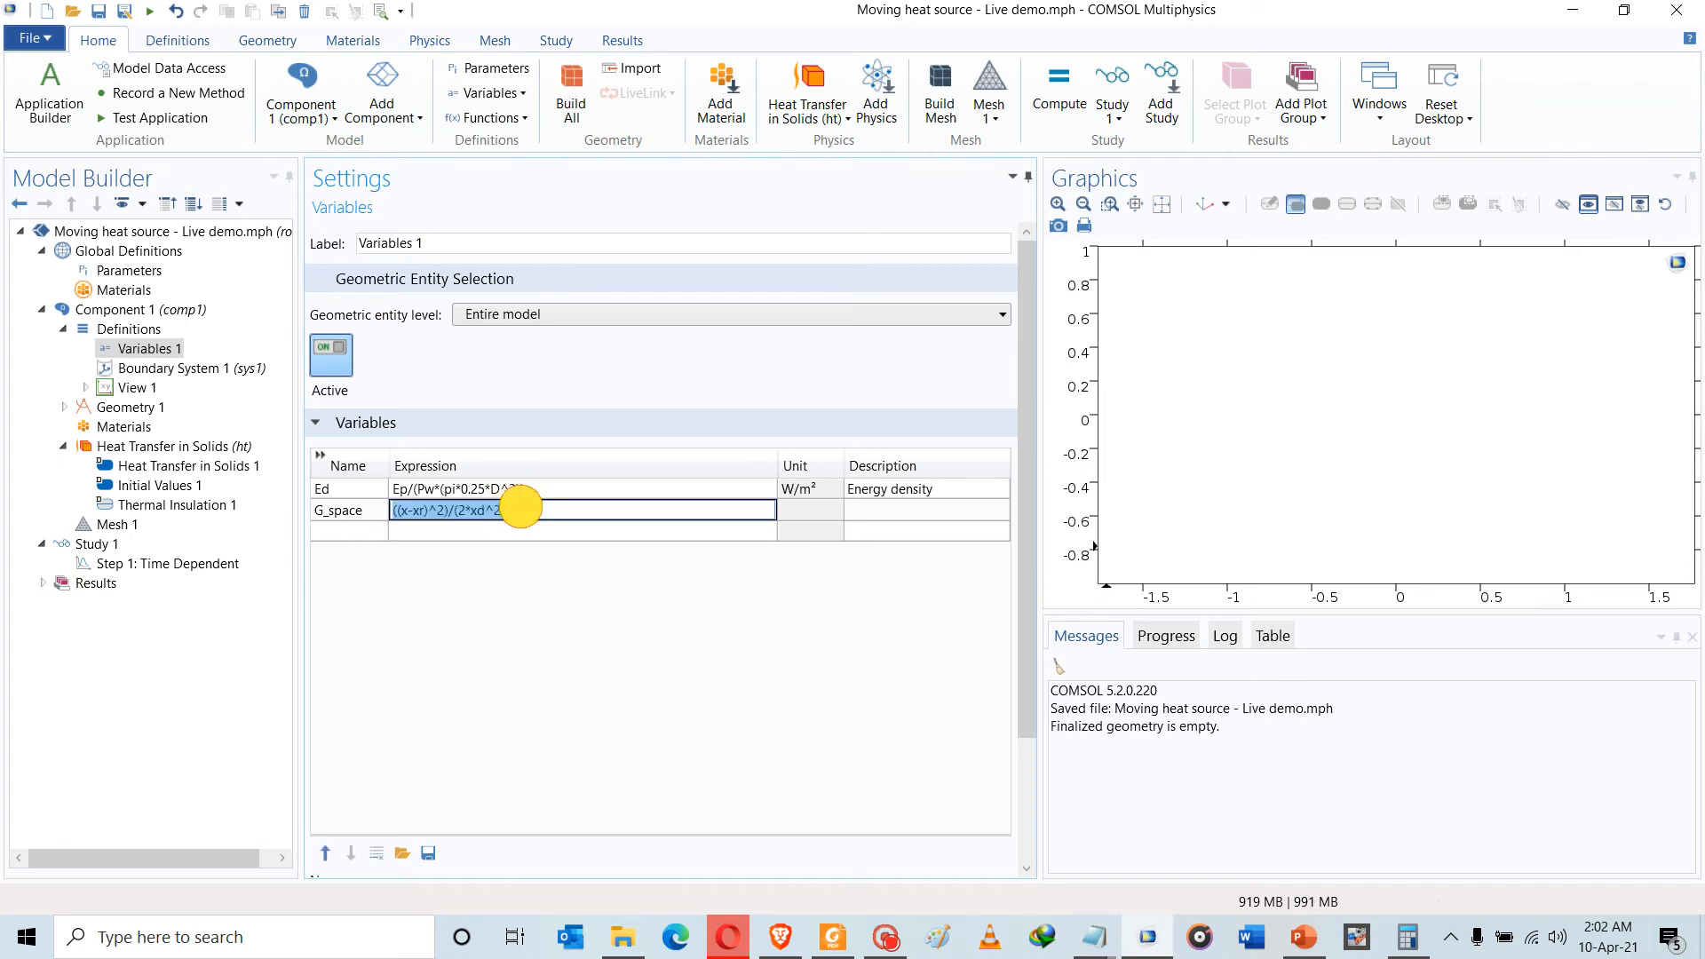
click(520, 508)
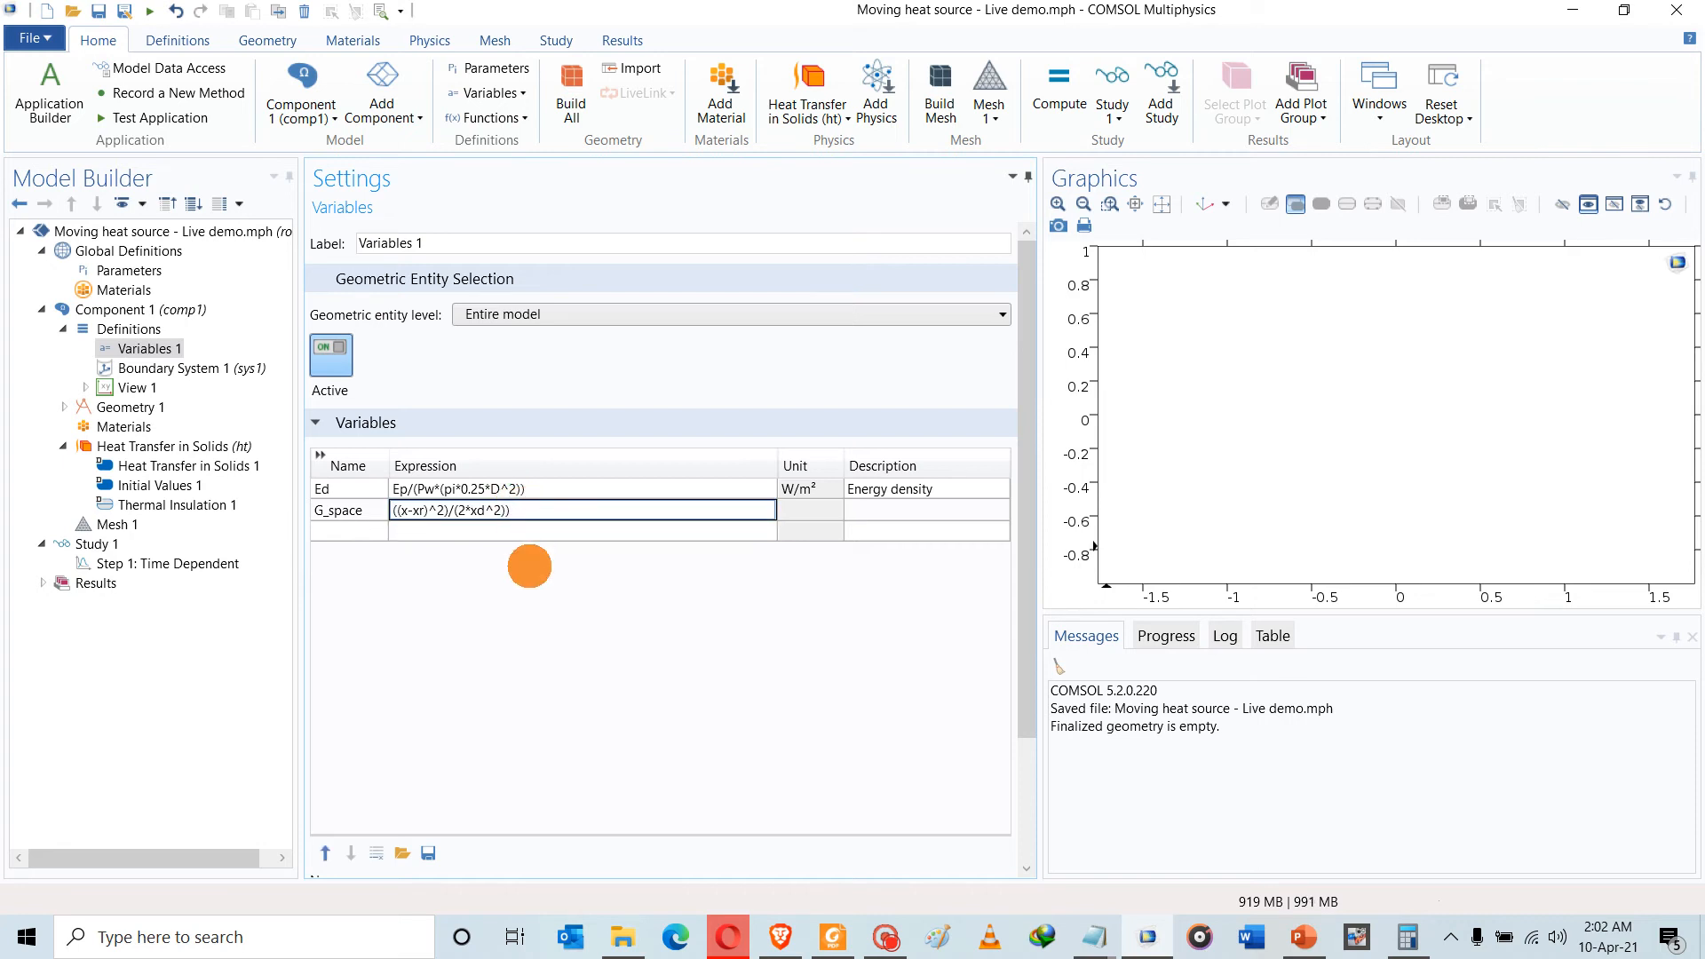
click(392, 508)
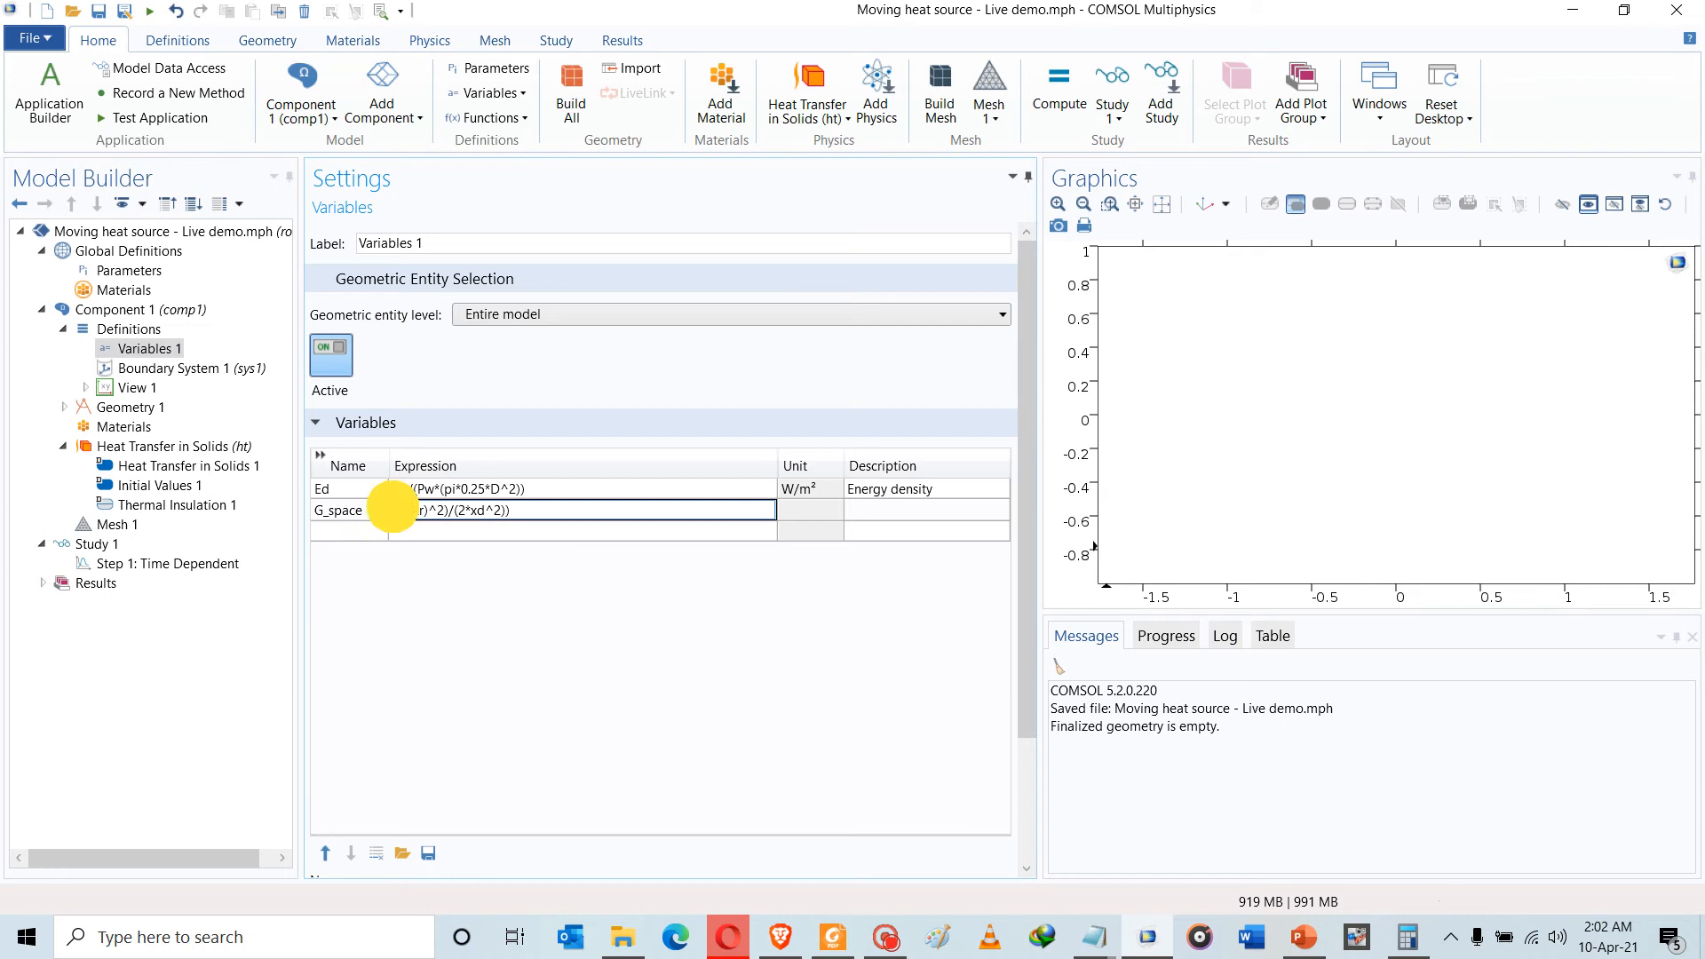
text((x-x)
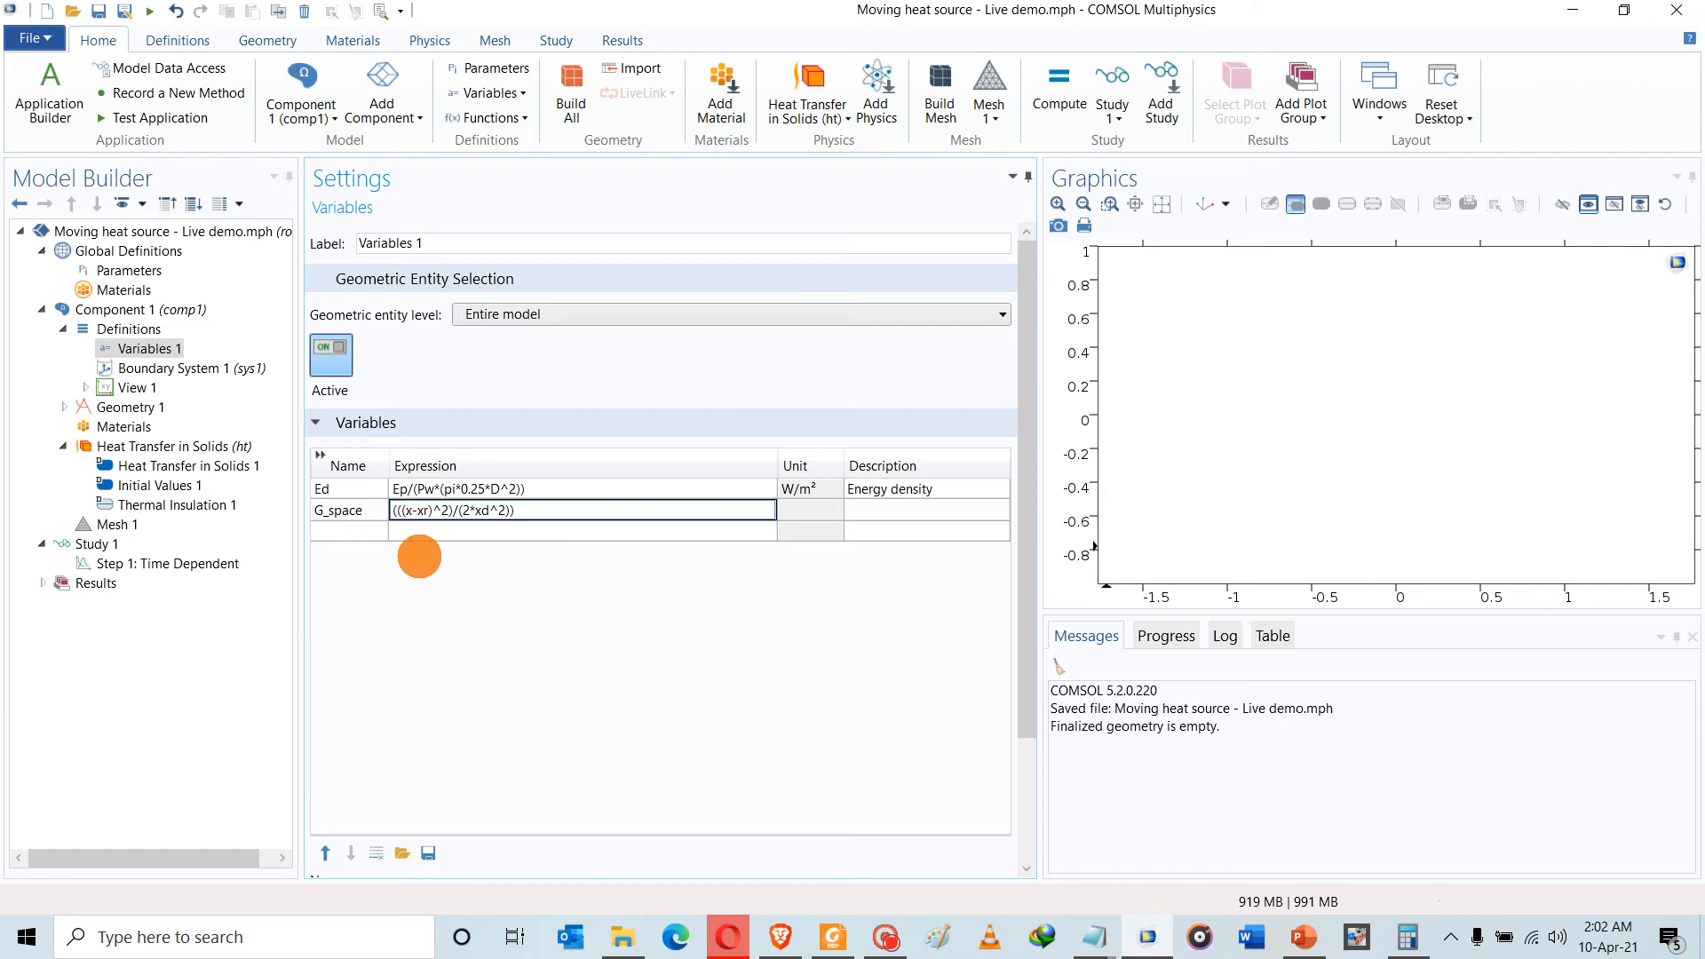
Negate the G_space expression and wrap it in an exponential, giving exp(-(((x-xr)^2)/(2*xd^2)))
text(-)
click(454, 538)
click(407, 513)
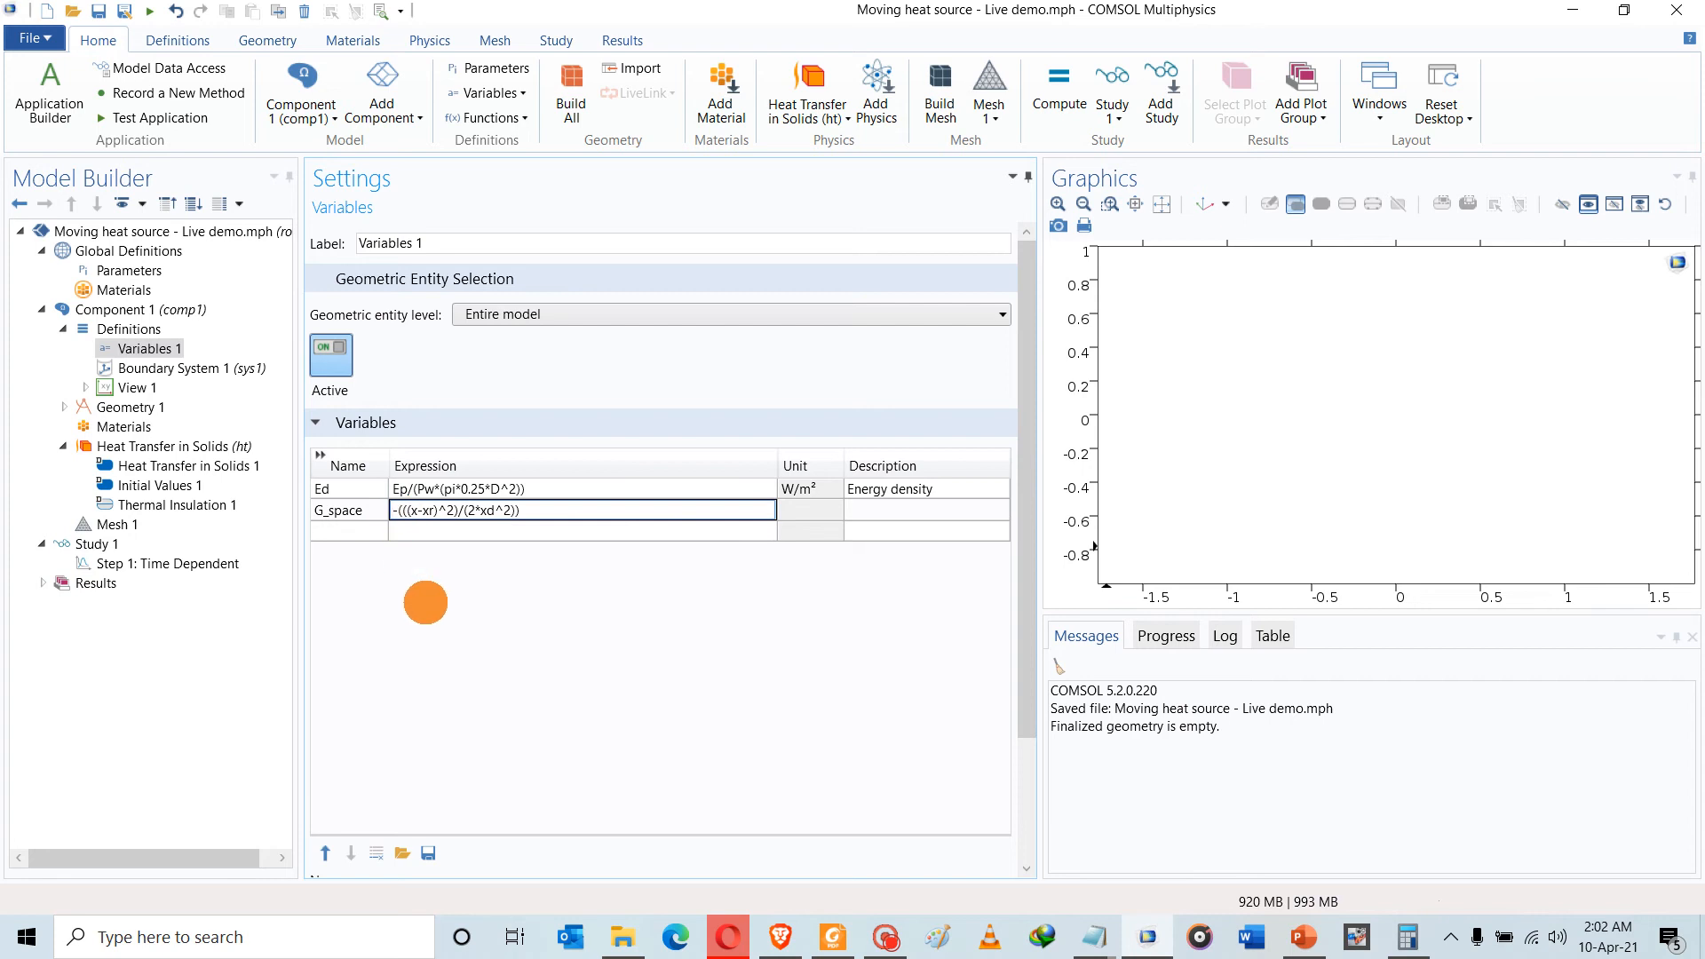
text(()
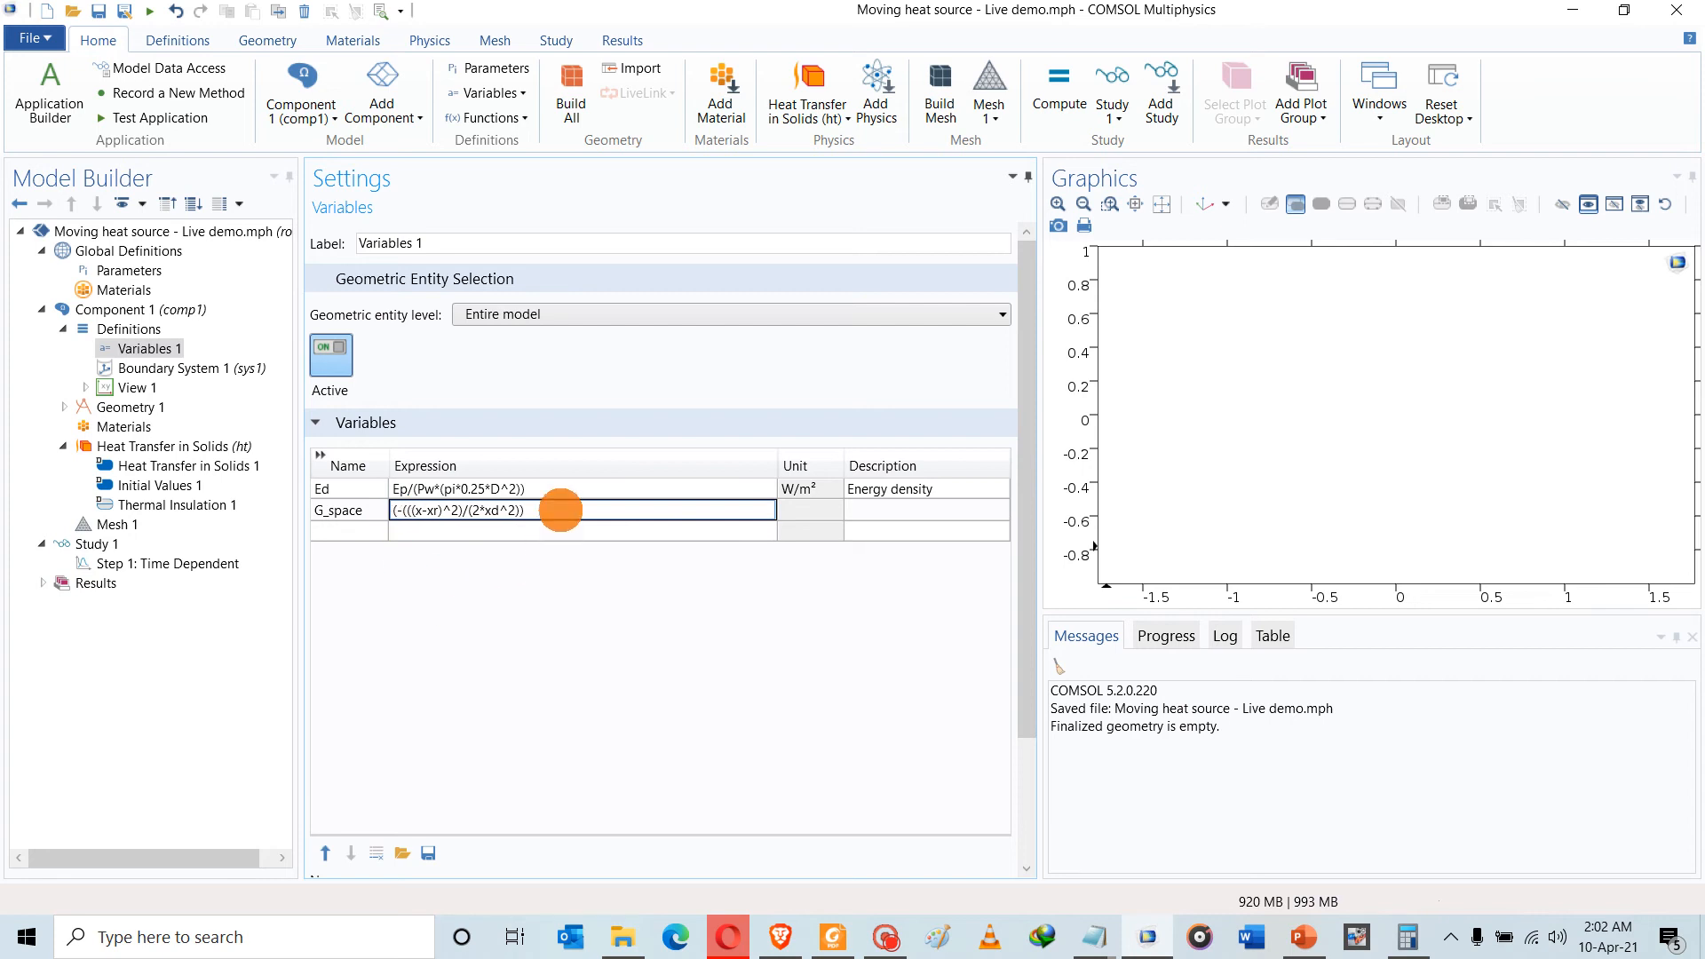
click(560, 504)
click(559, 543)
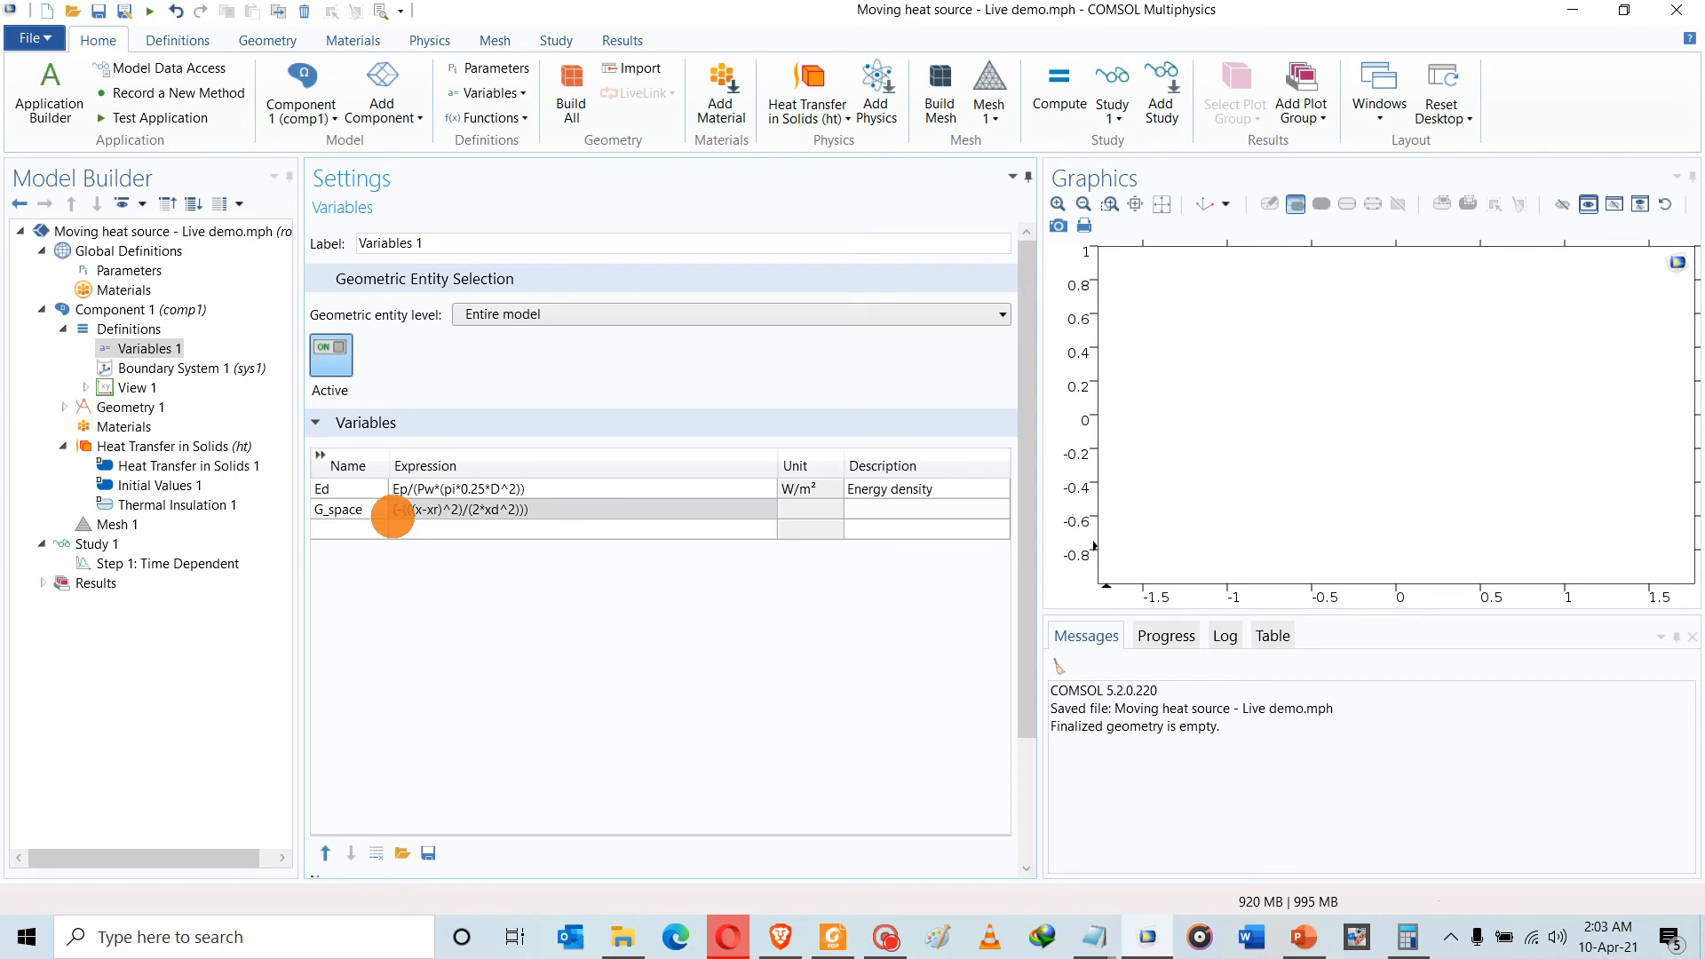
click(393, 511)
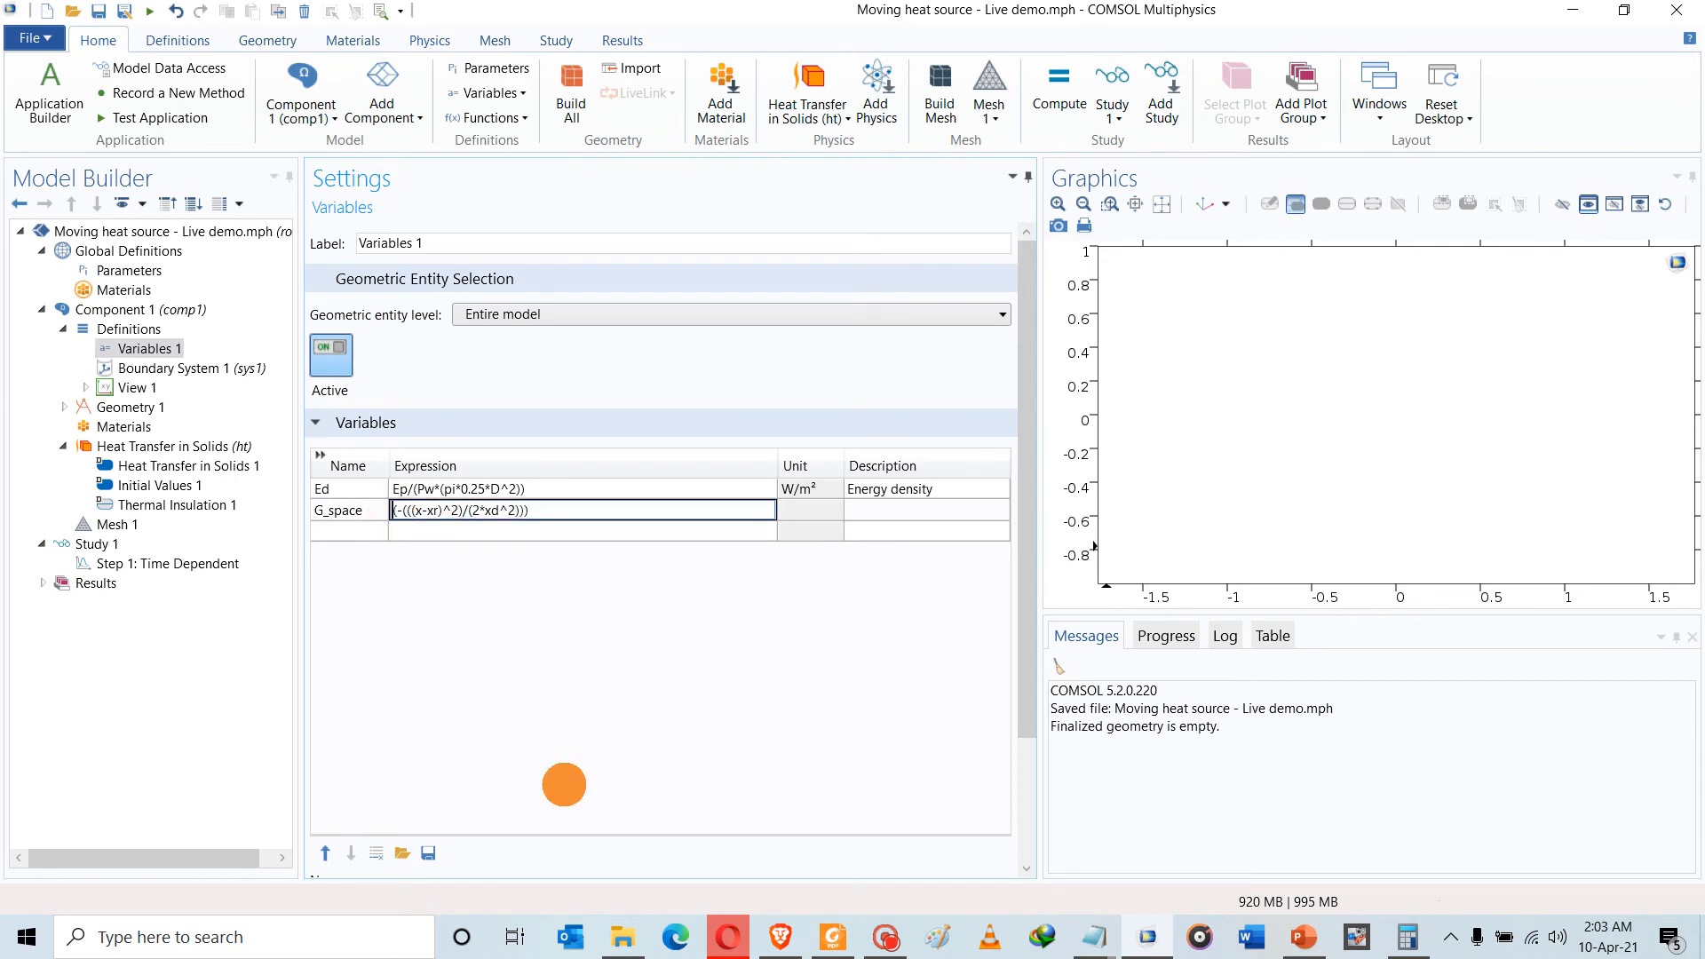
text(exp)
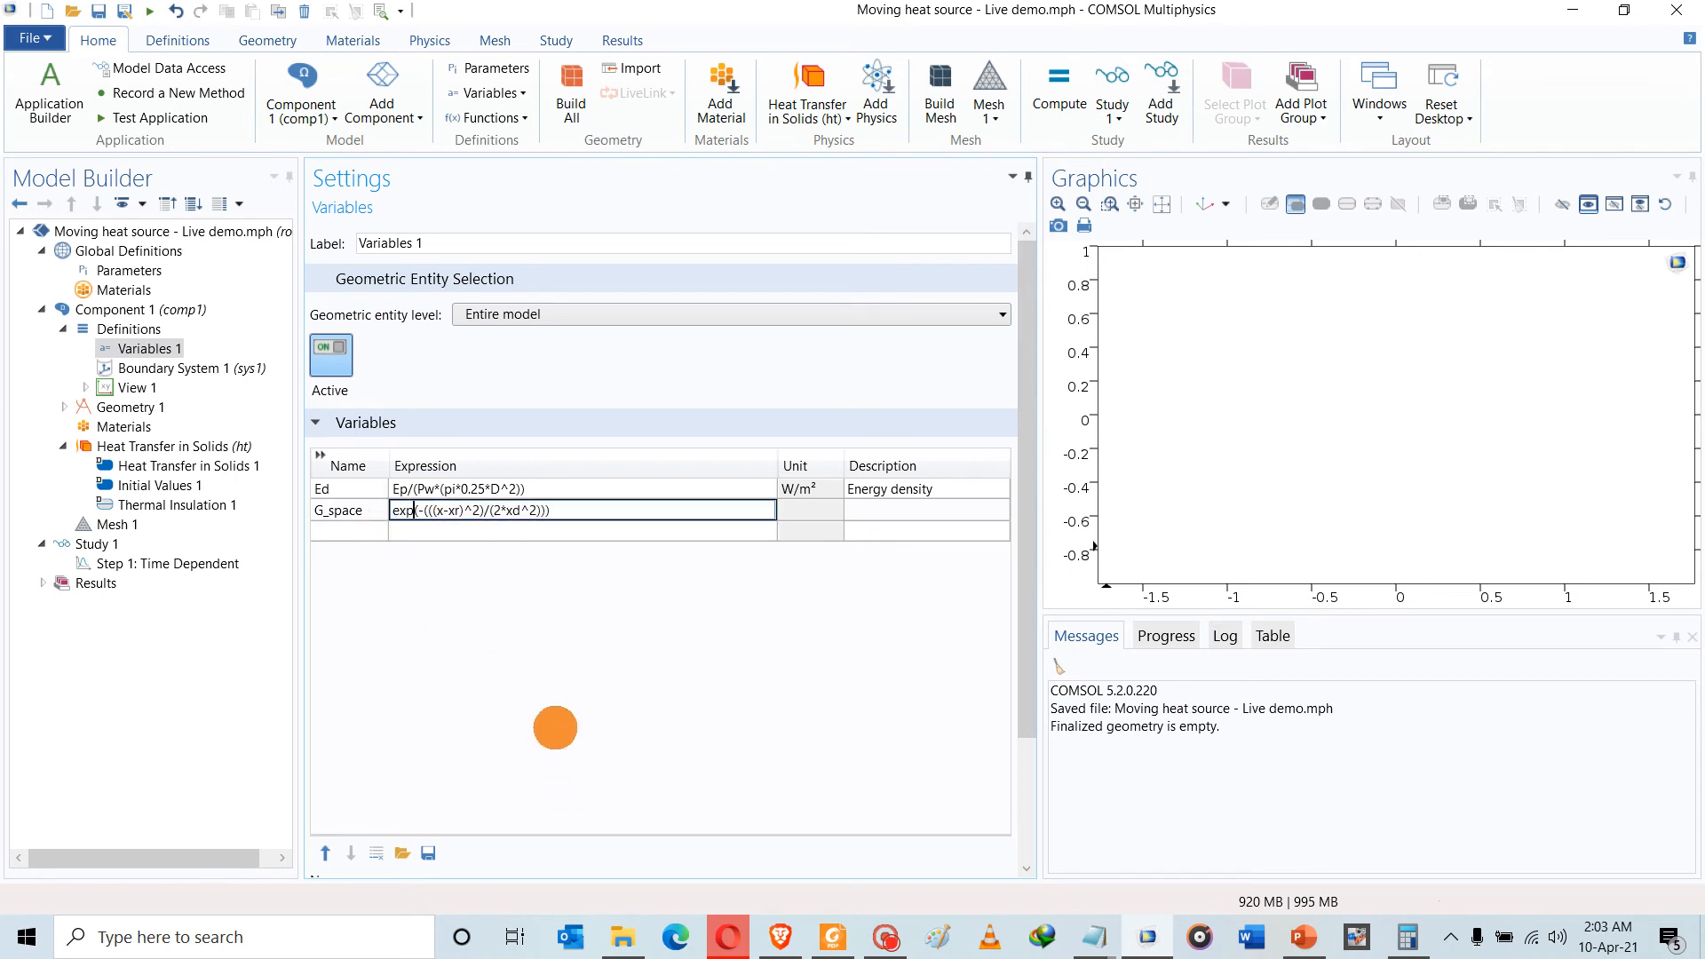
Describe the G_space variable as "Gaussian space / distribution", checking the wording against the equation table in the laser machining paper
click(868, 508)
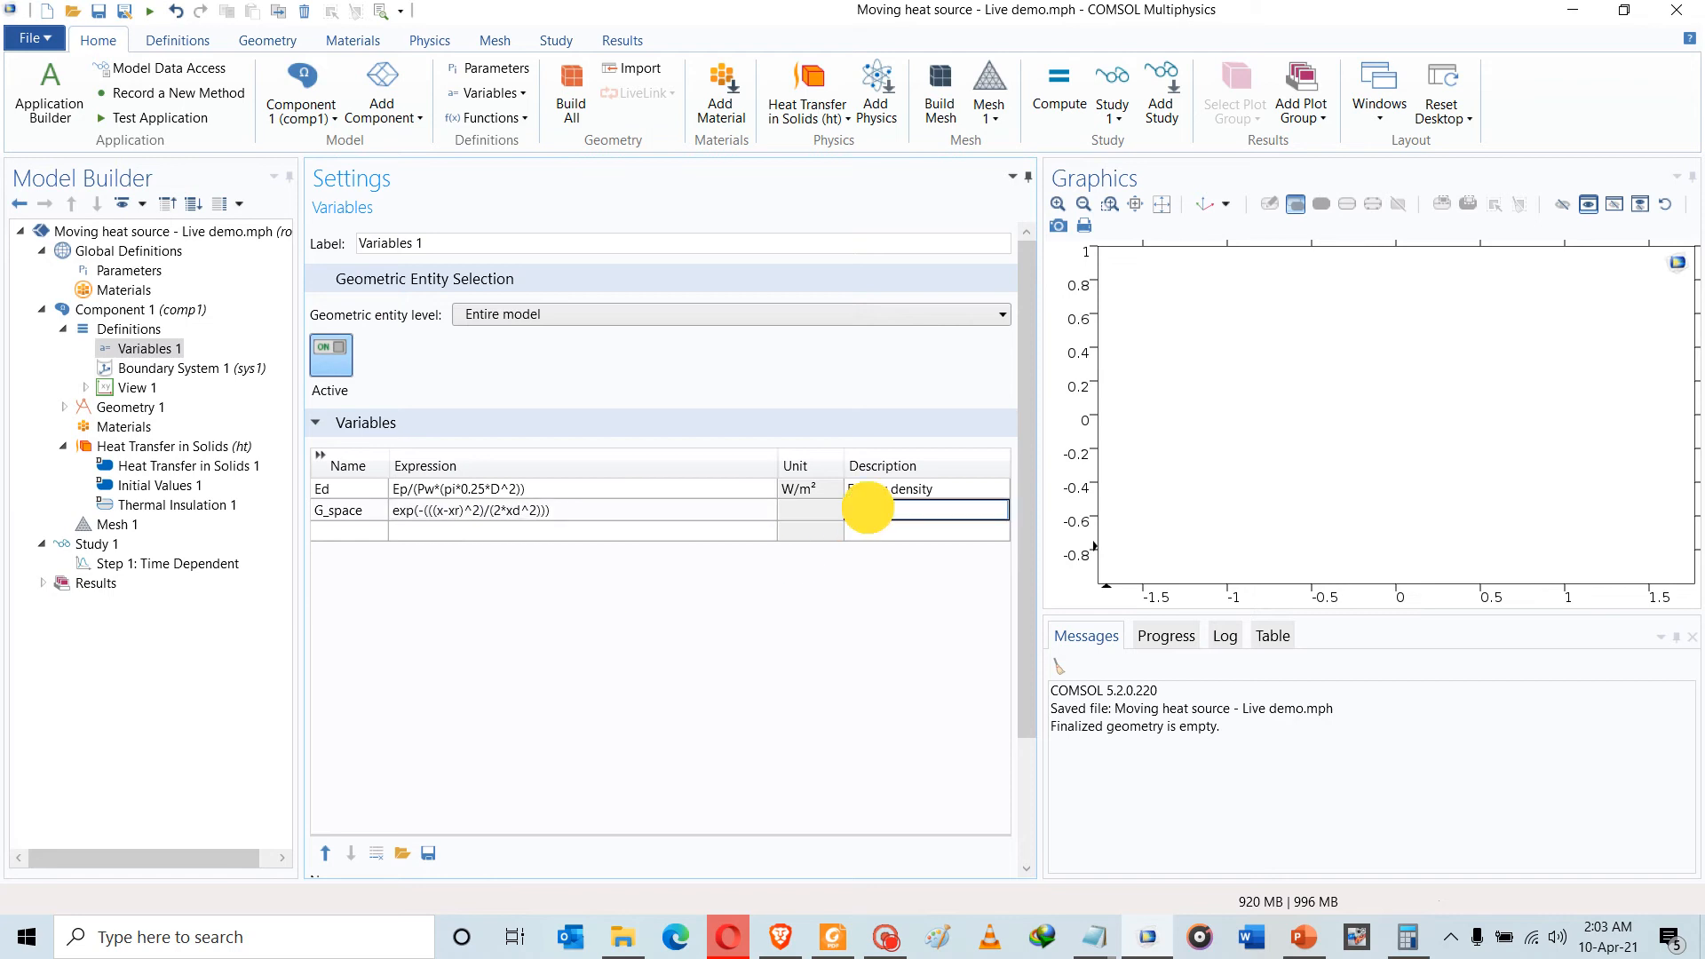
text(Gau)
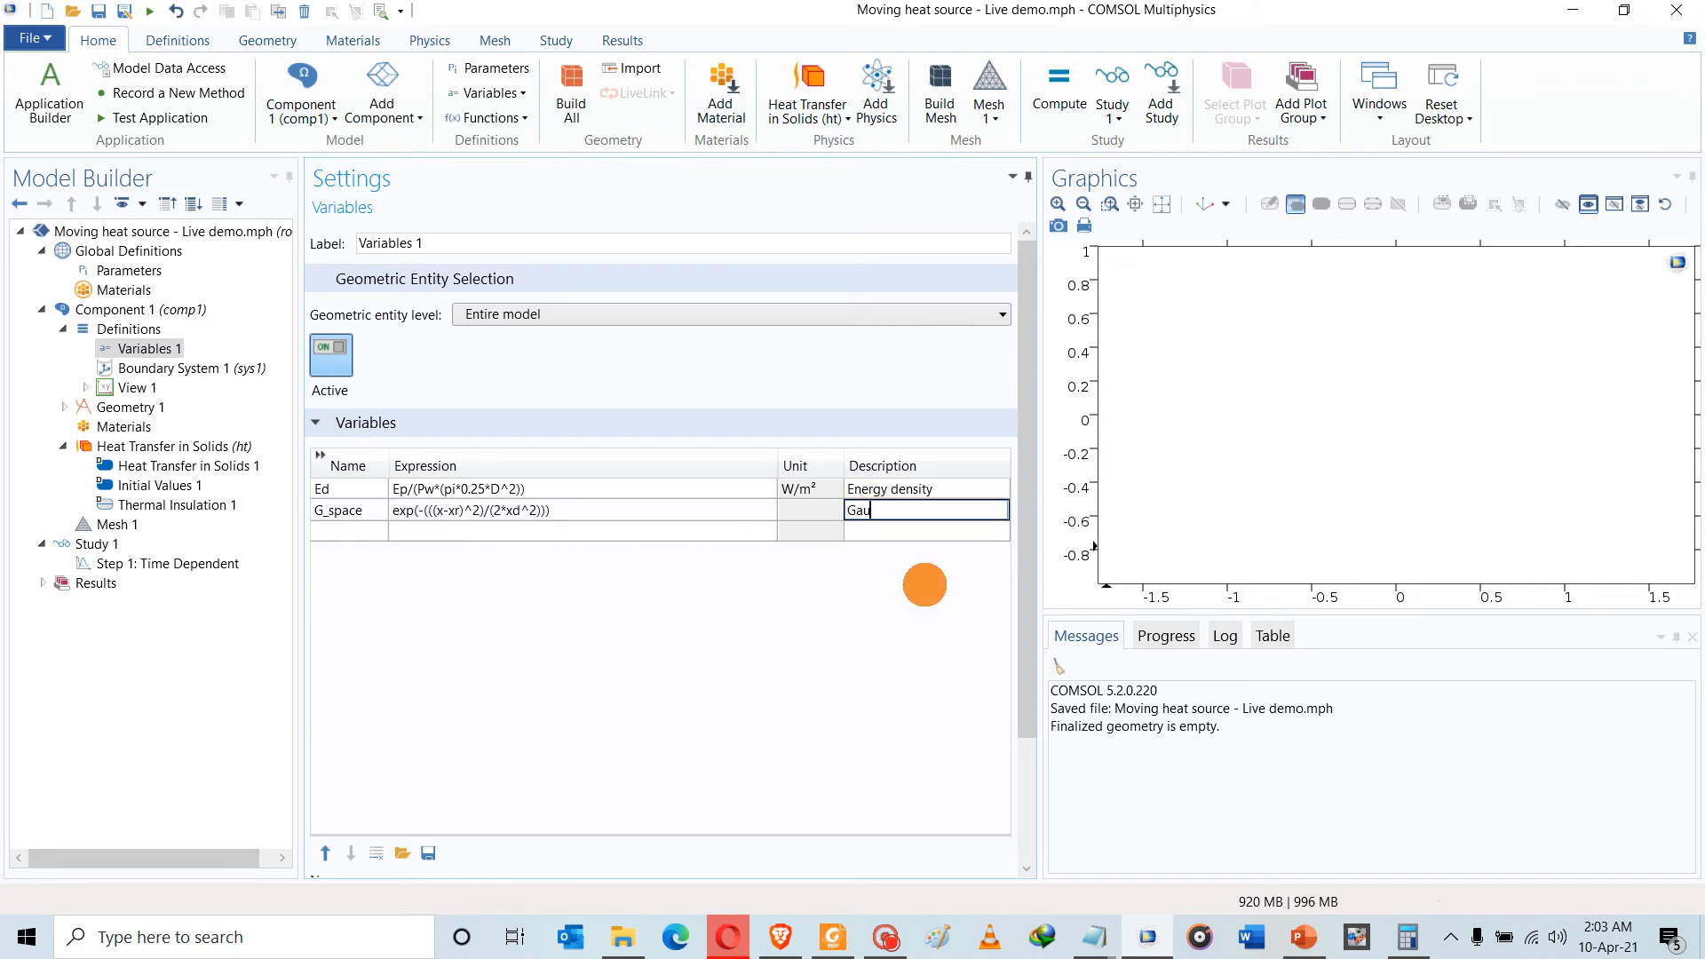
text(ssia)
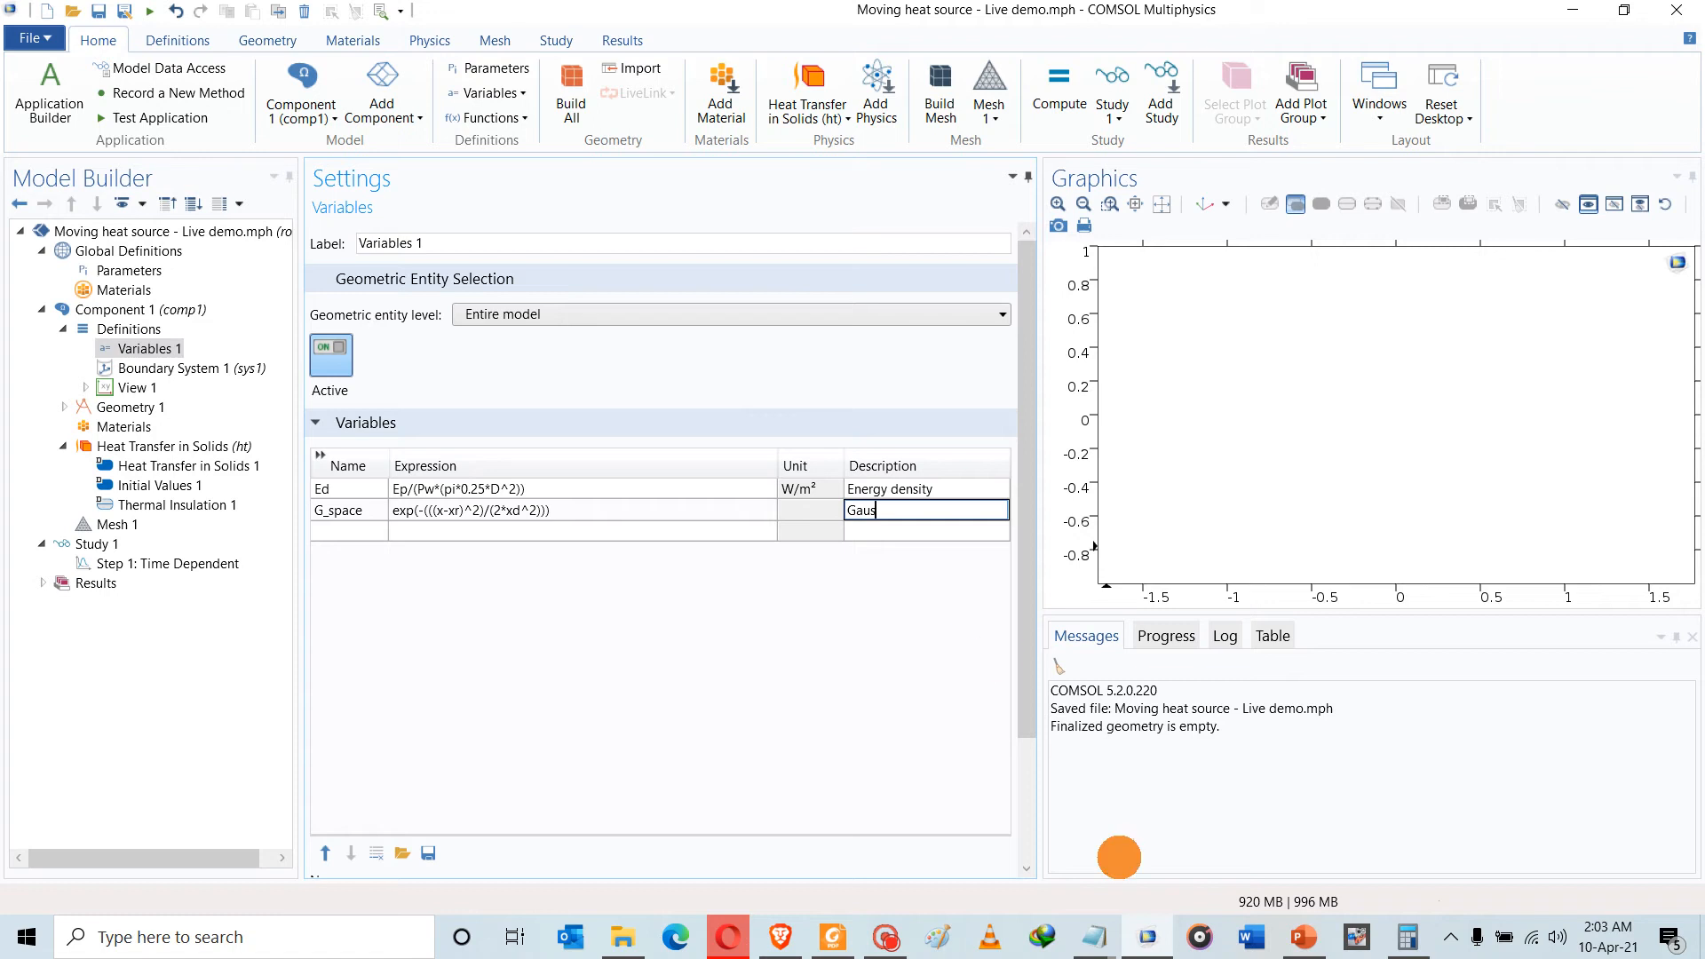
click(832, 937)
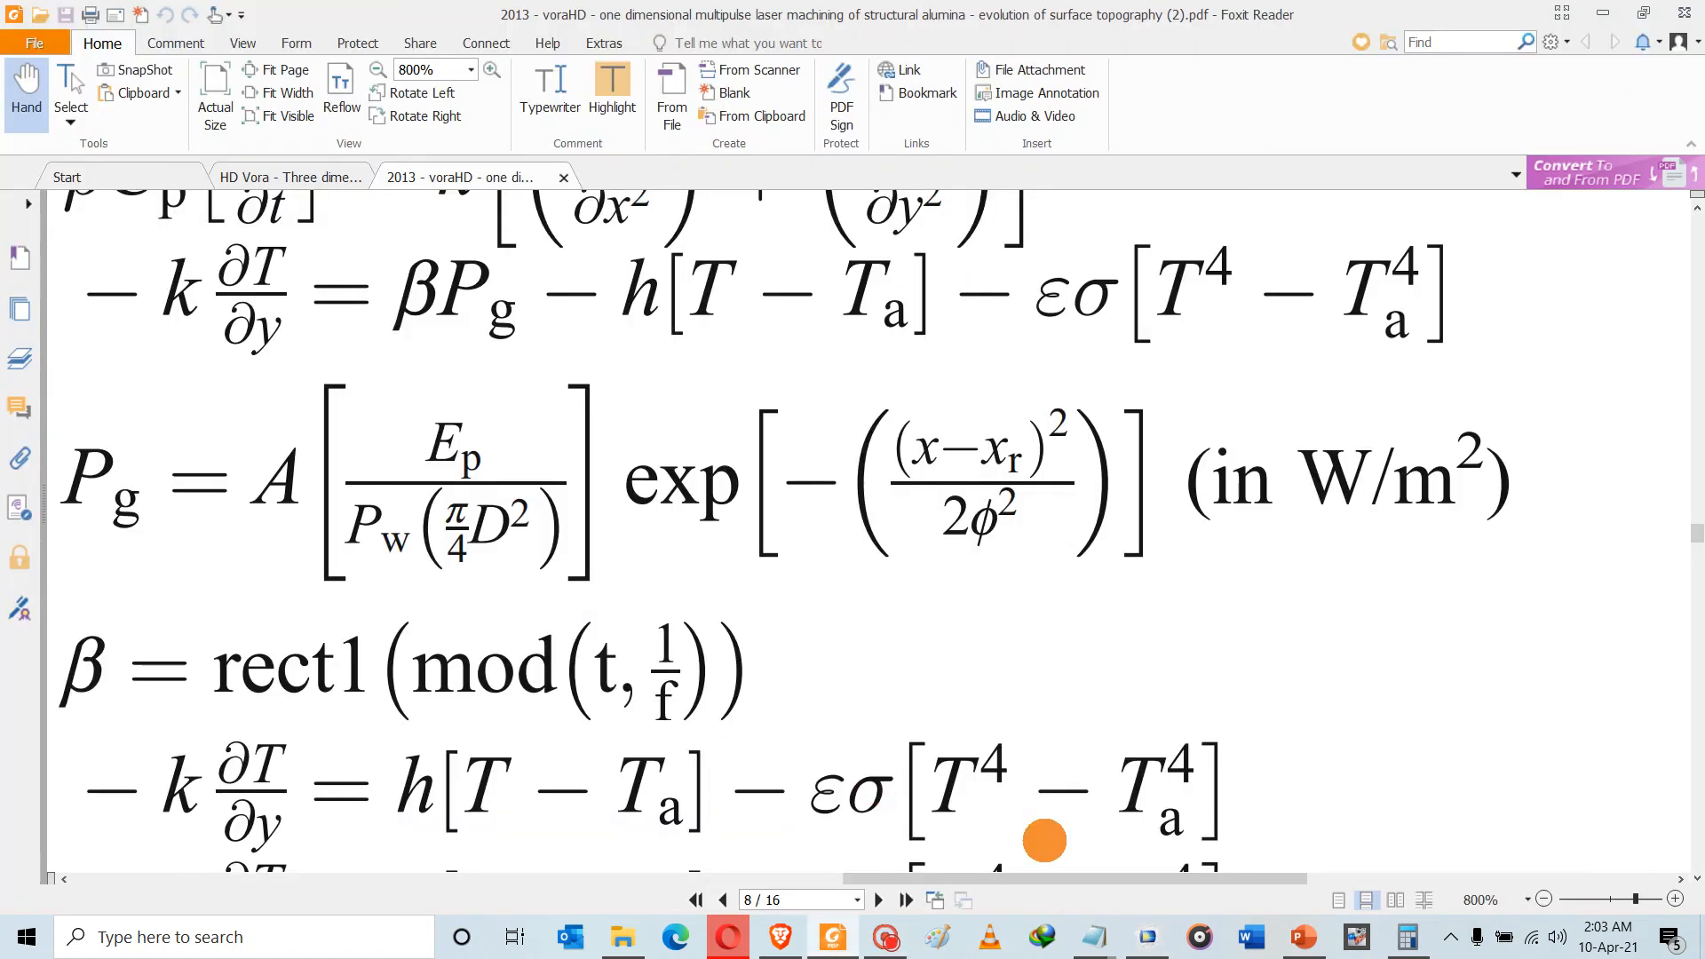
ctrl+scroll(1028, 826, down, 3)
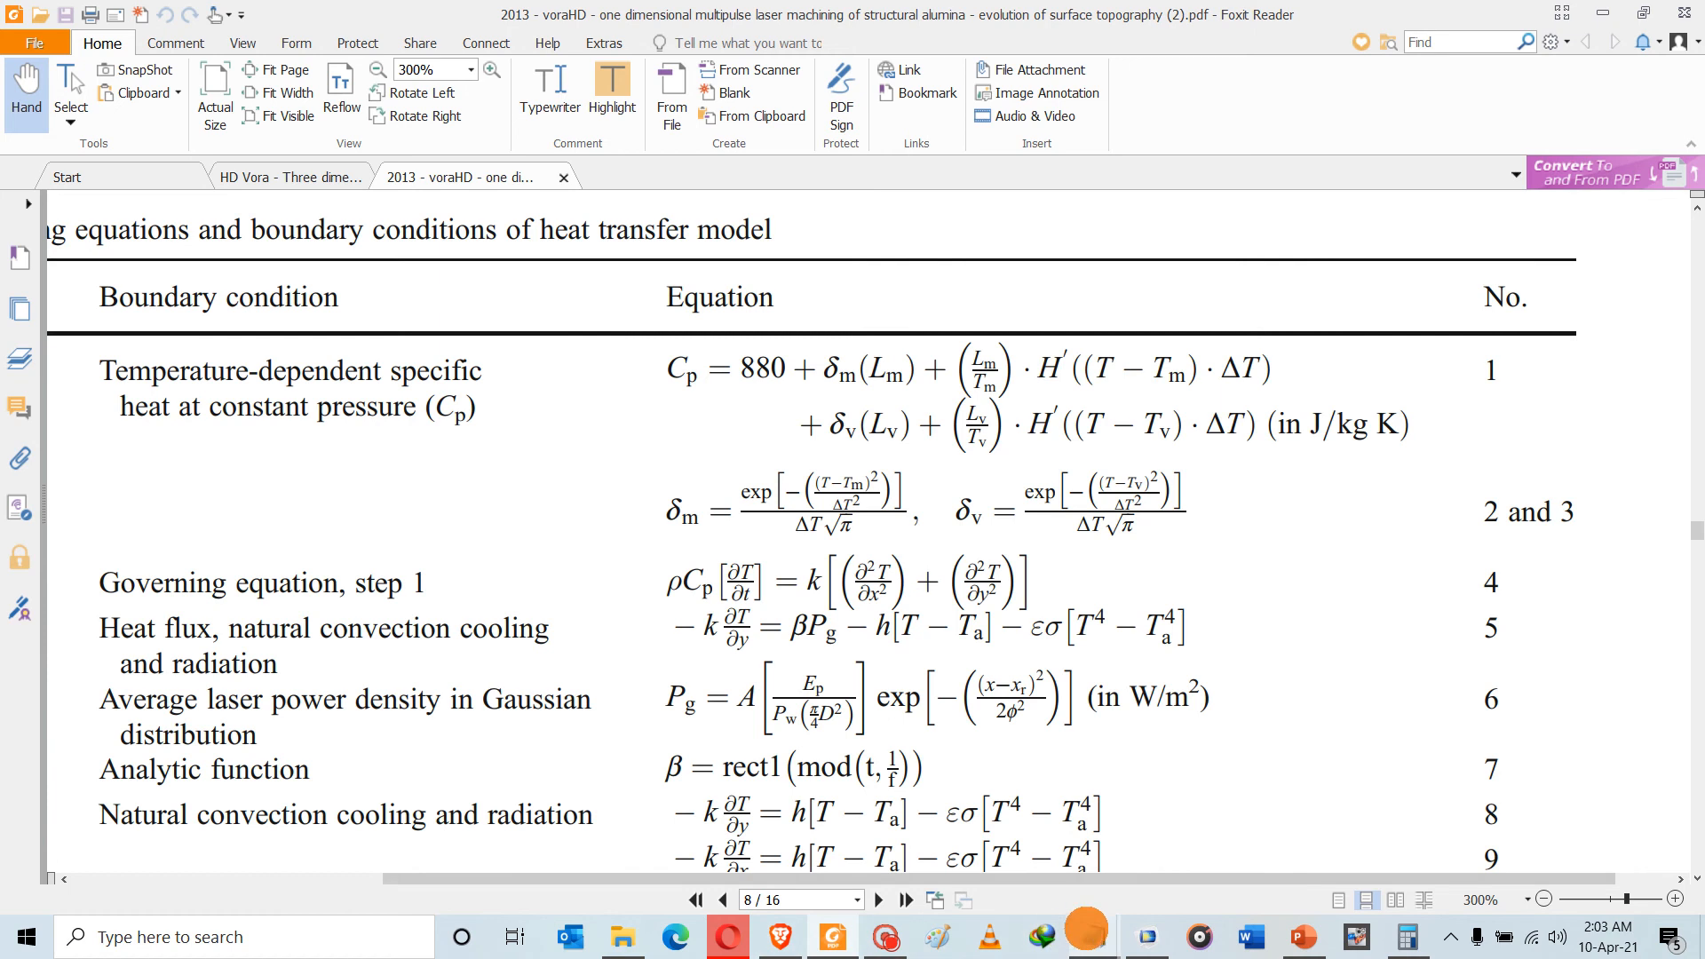
click(1147, 937)
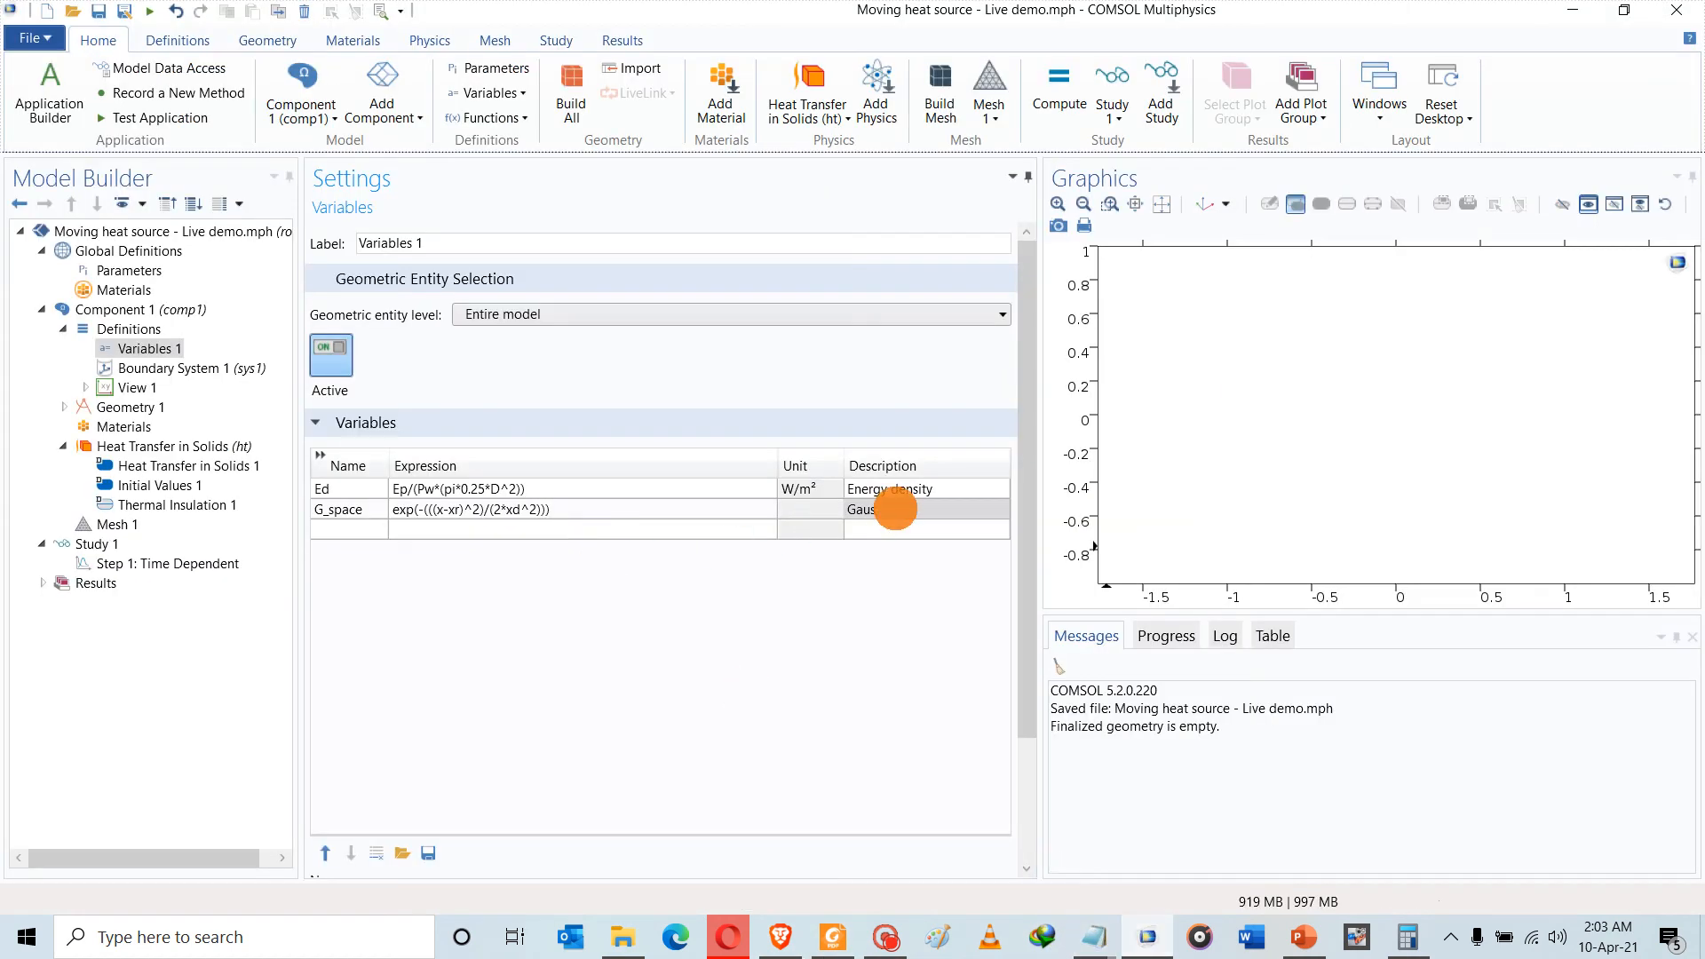
double_click(894, 509)
text(sian space /)
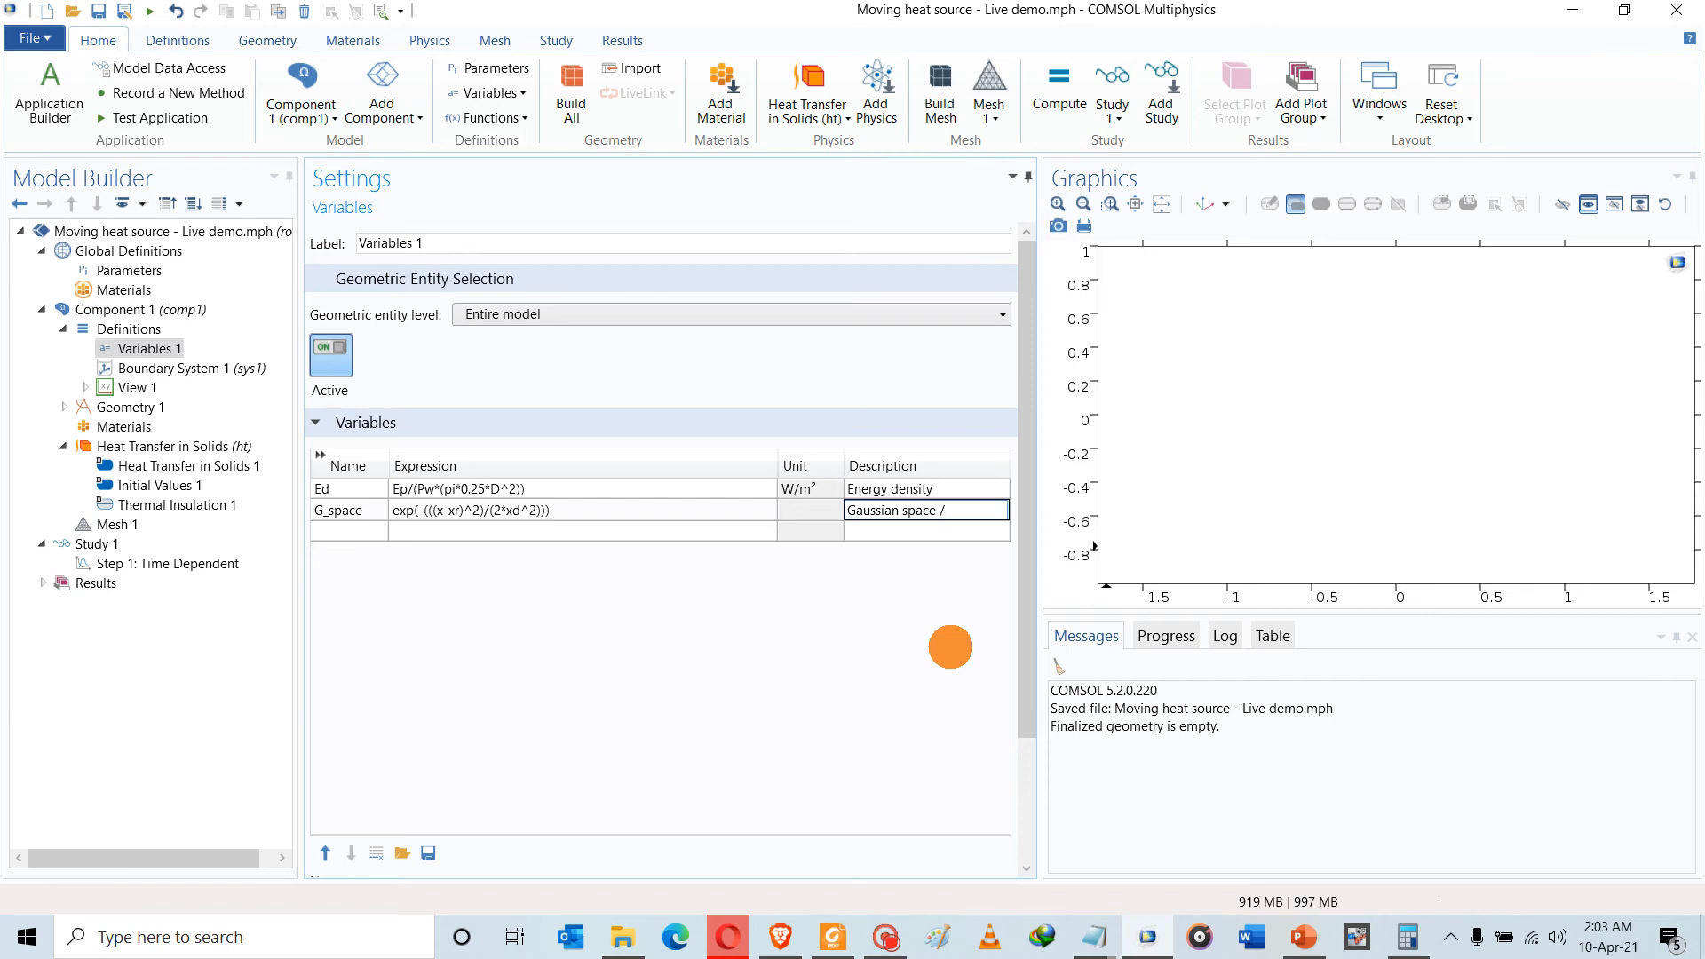
text( distribution)
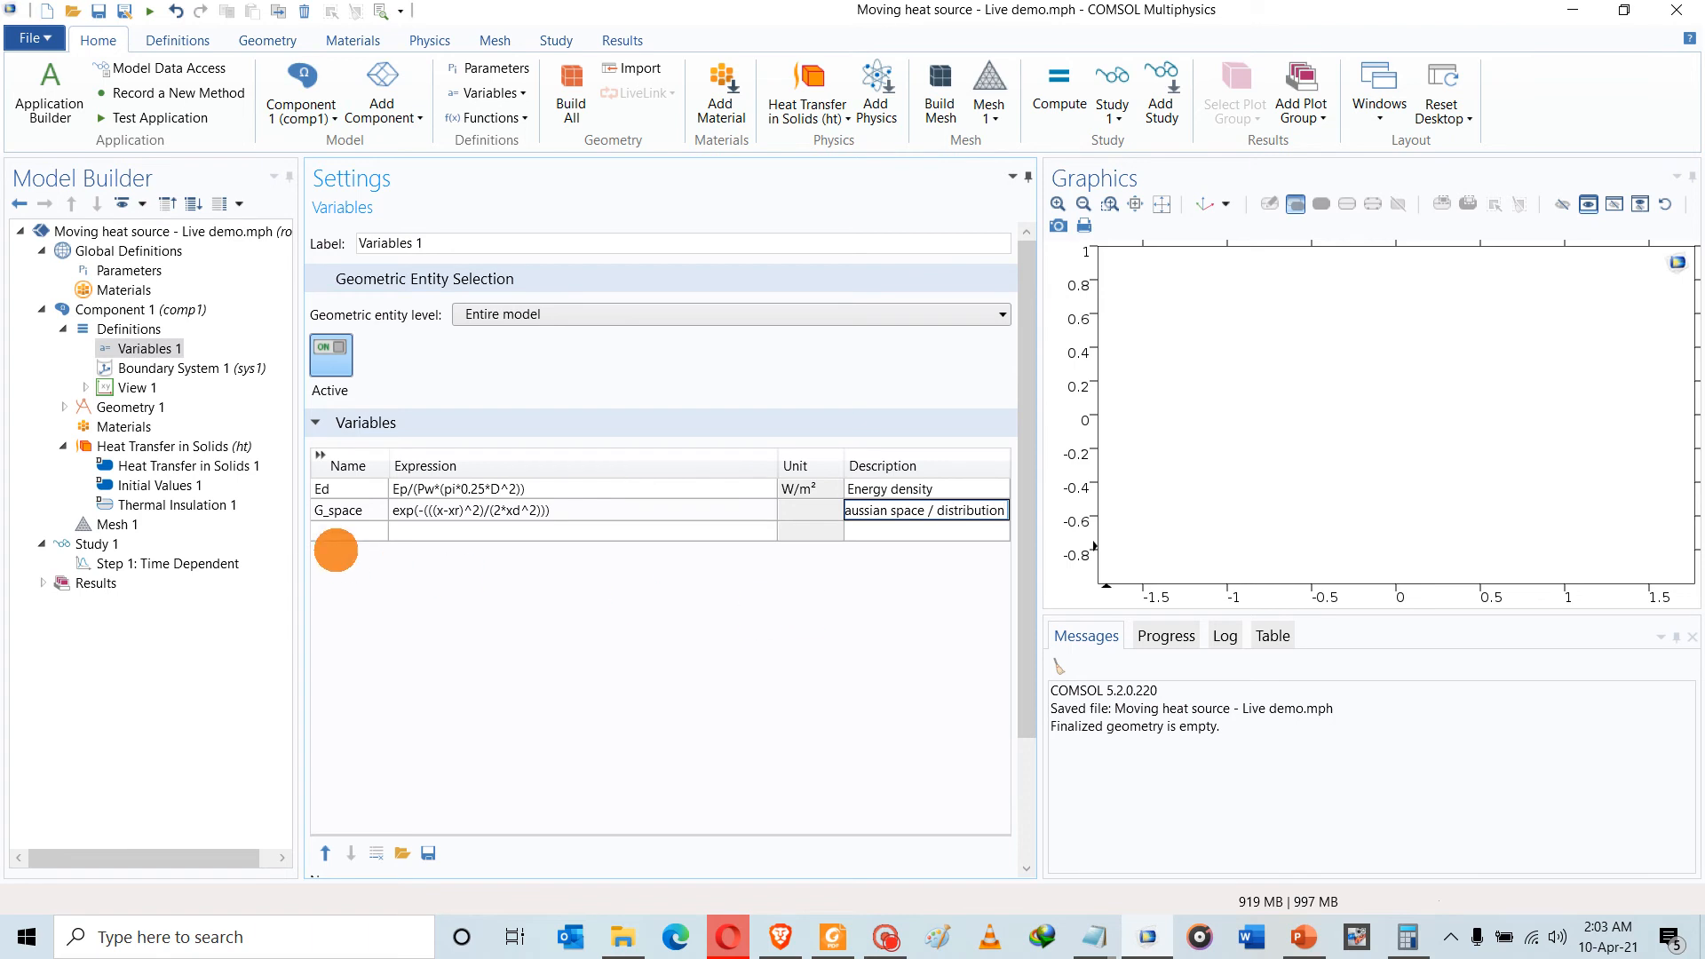
Add a variable Pg with the expression A1*Ed*G_space and the description "Laser heat source"
click(326, 530)
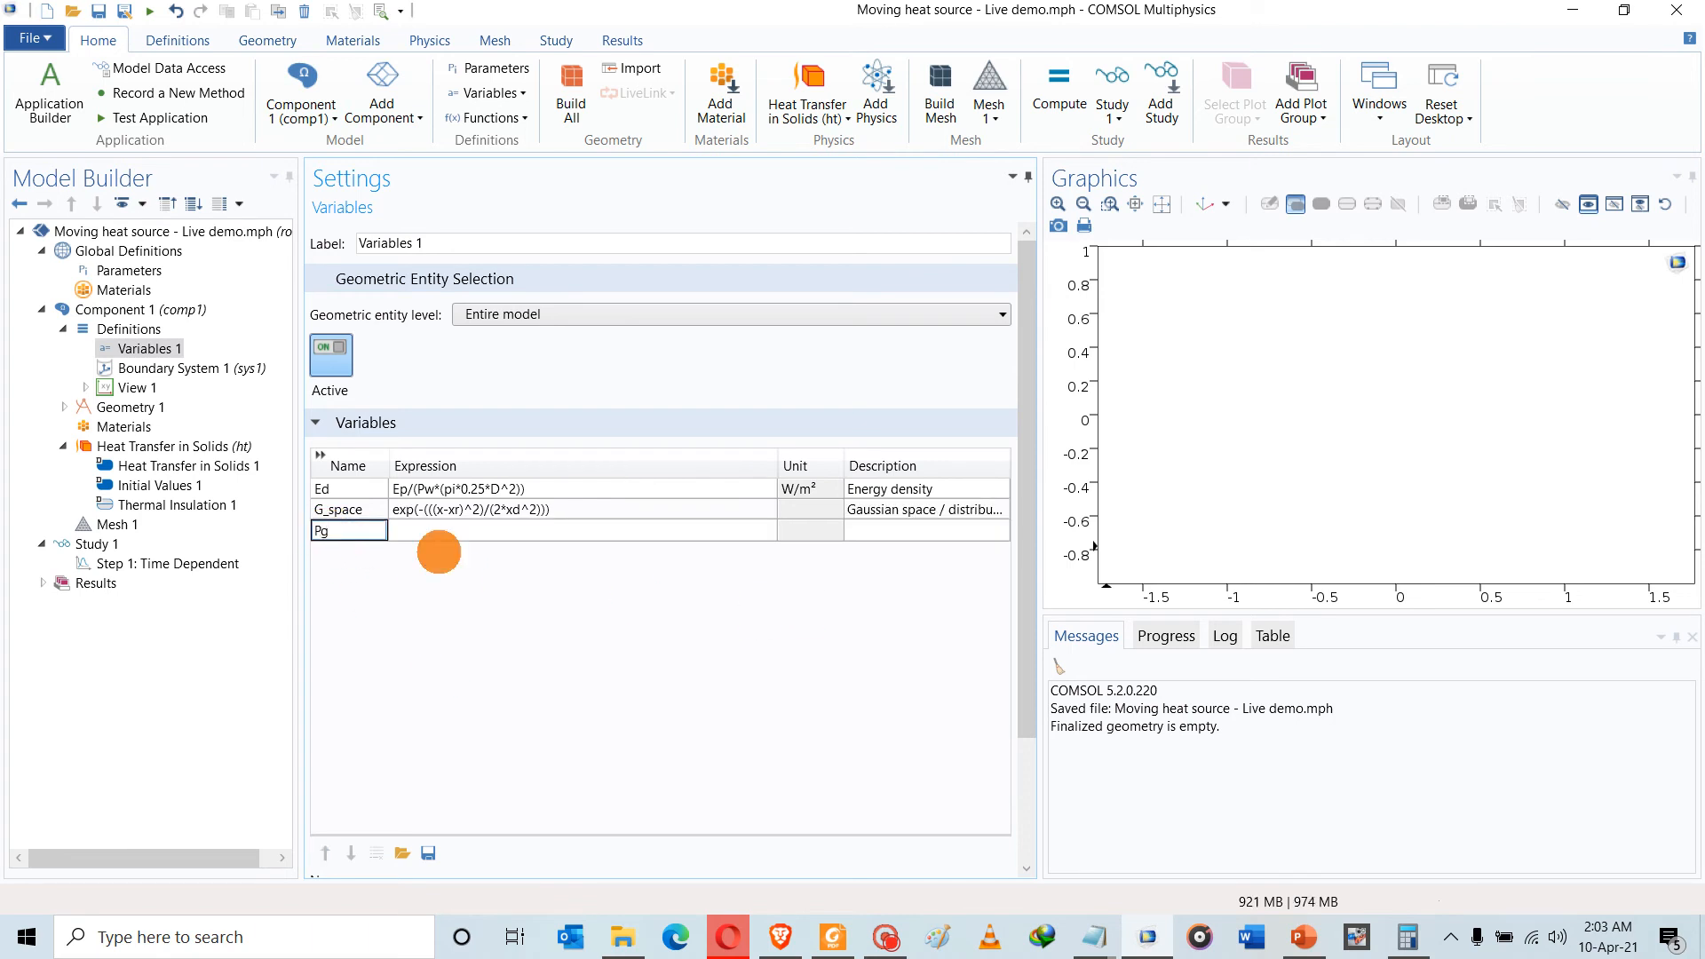
click(434, 529)
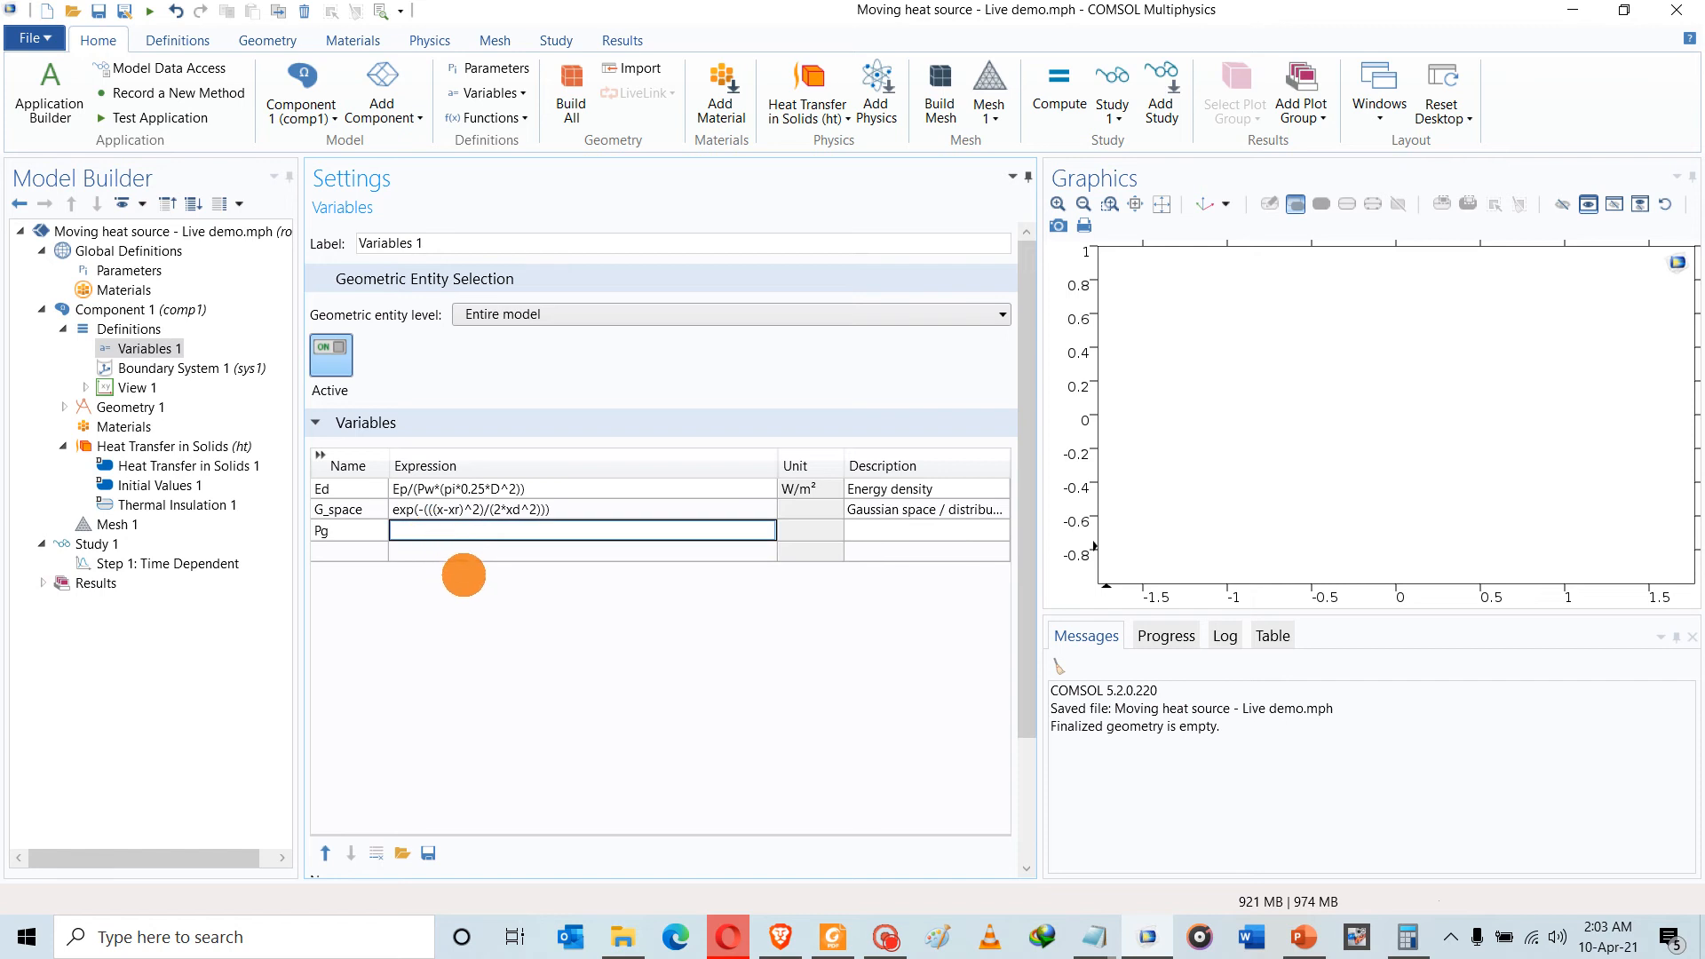
text(A1*)
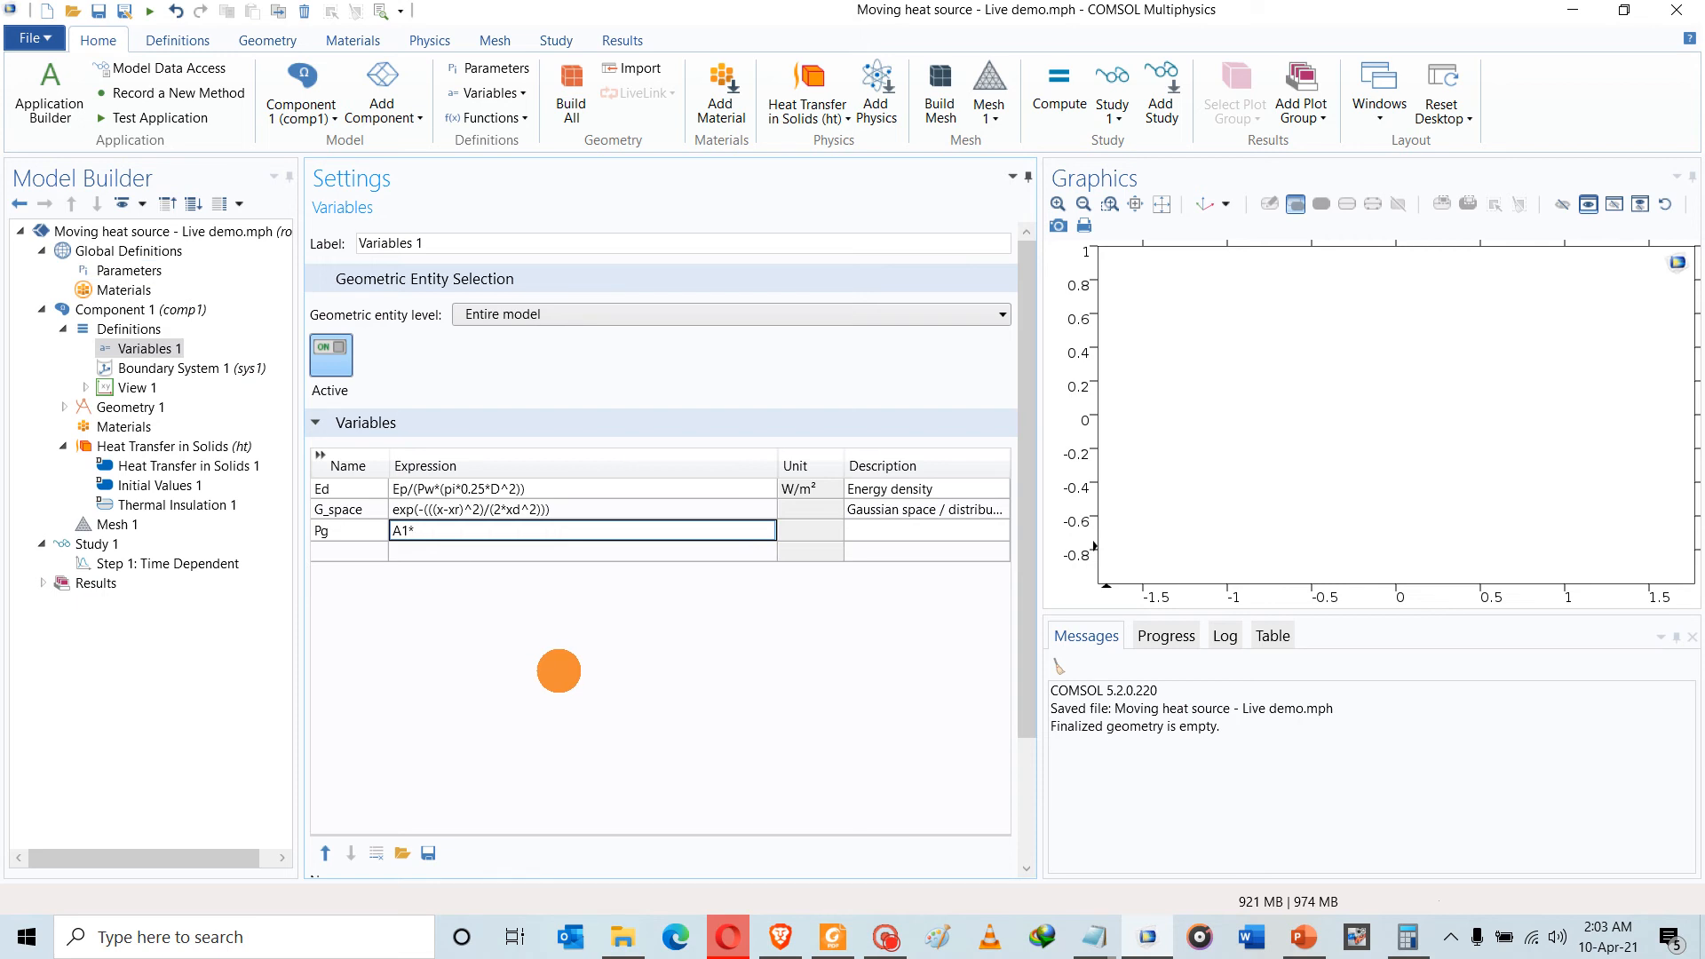
text(Ed*G_space)
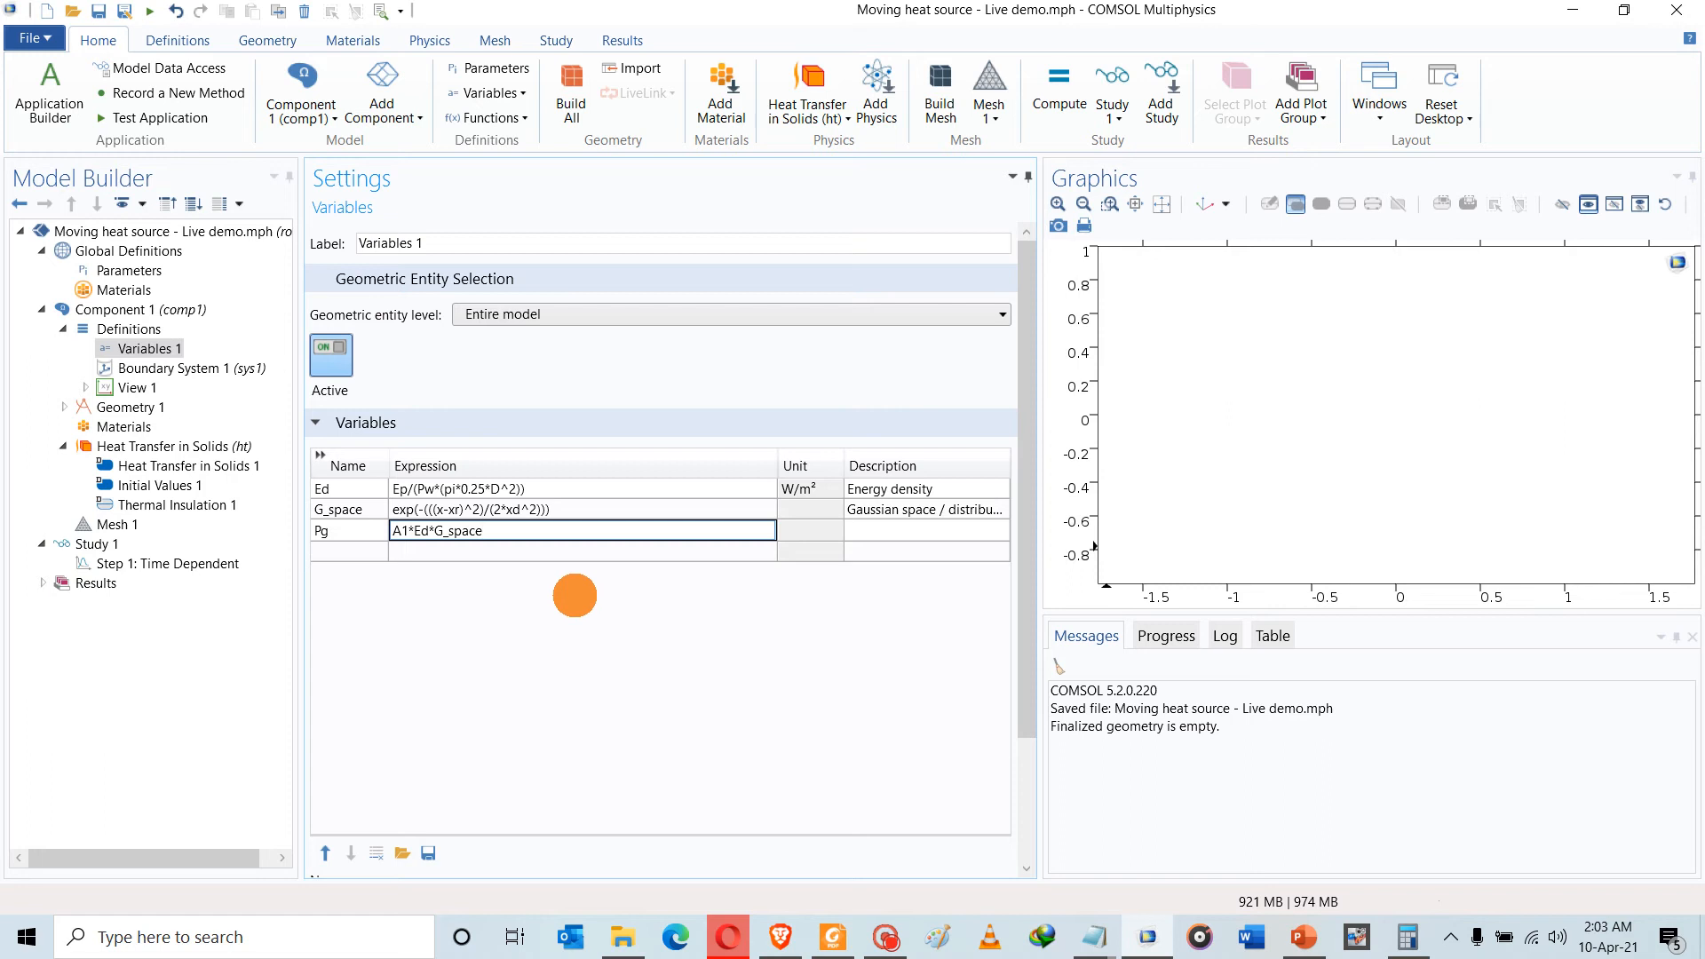
click(560, 558)
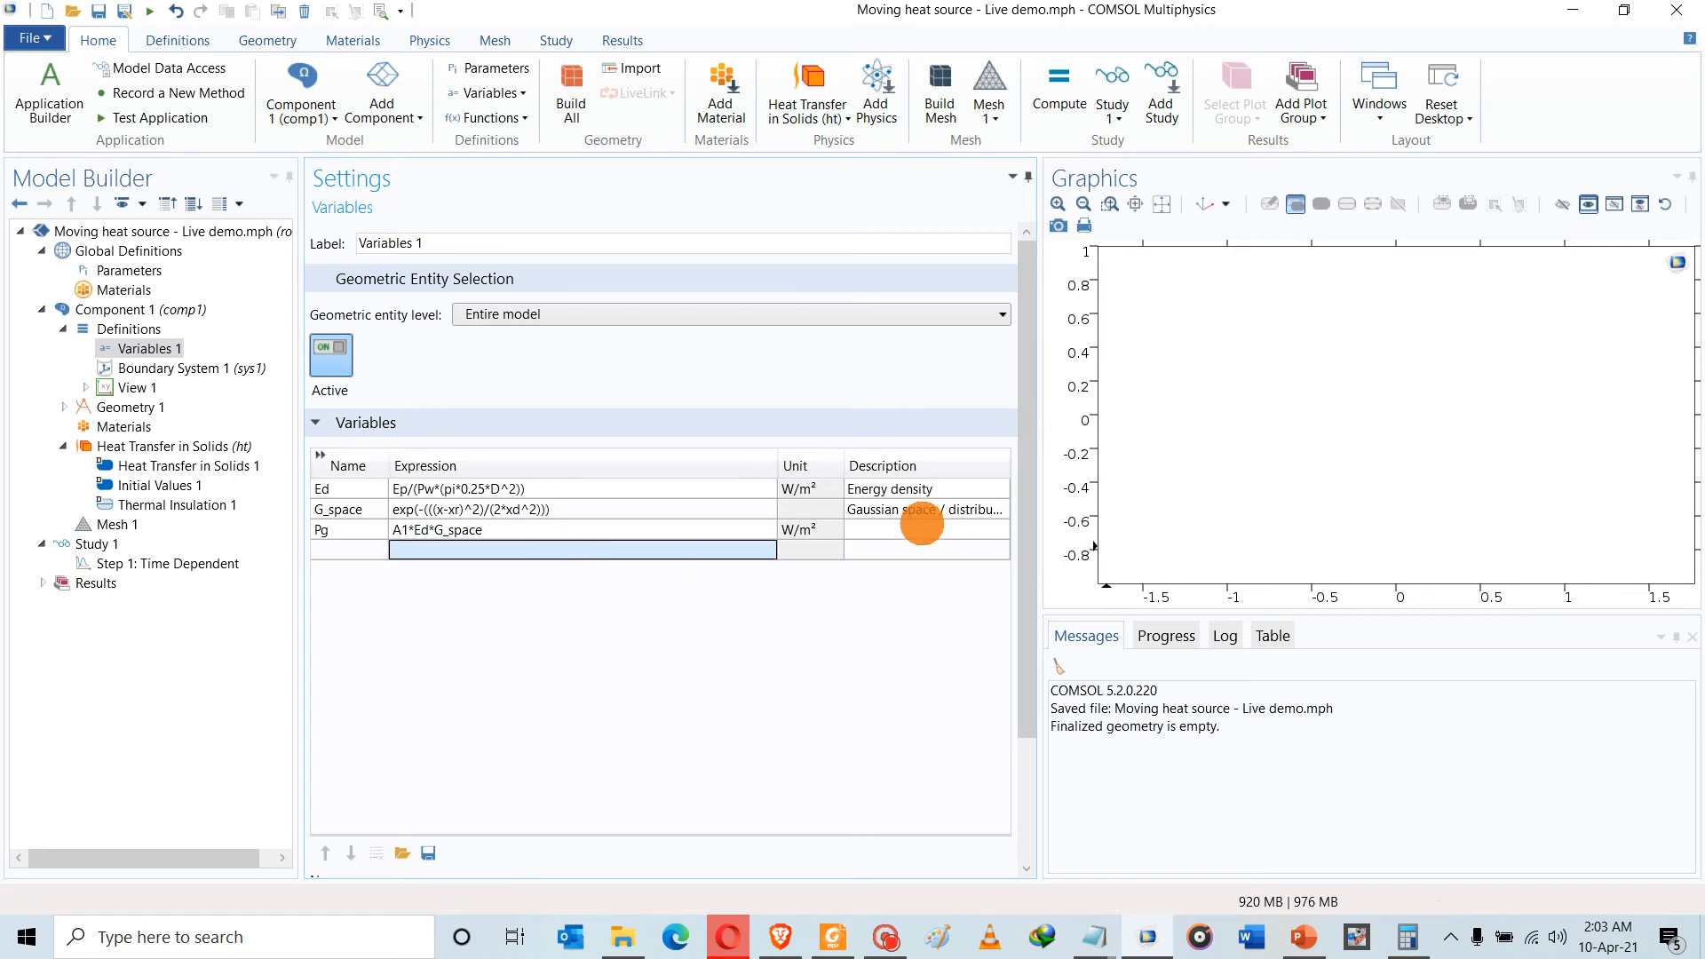
click(923, 530)
text(Las)
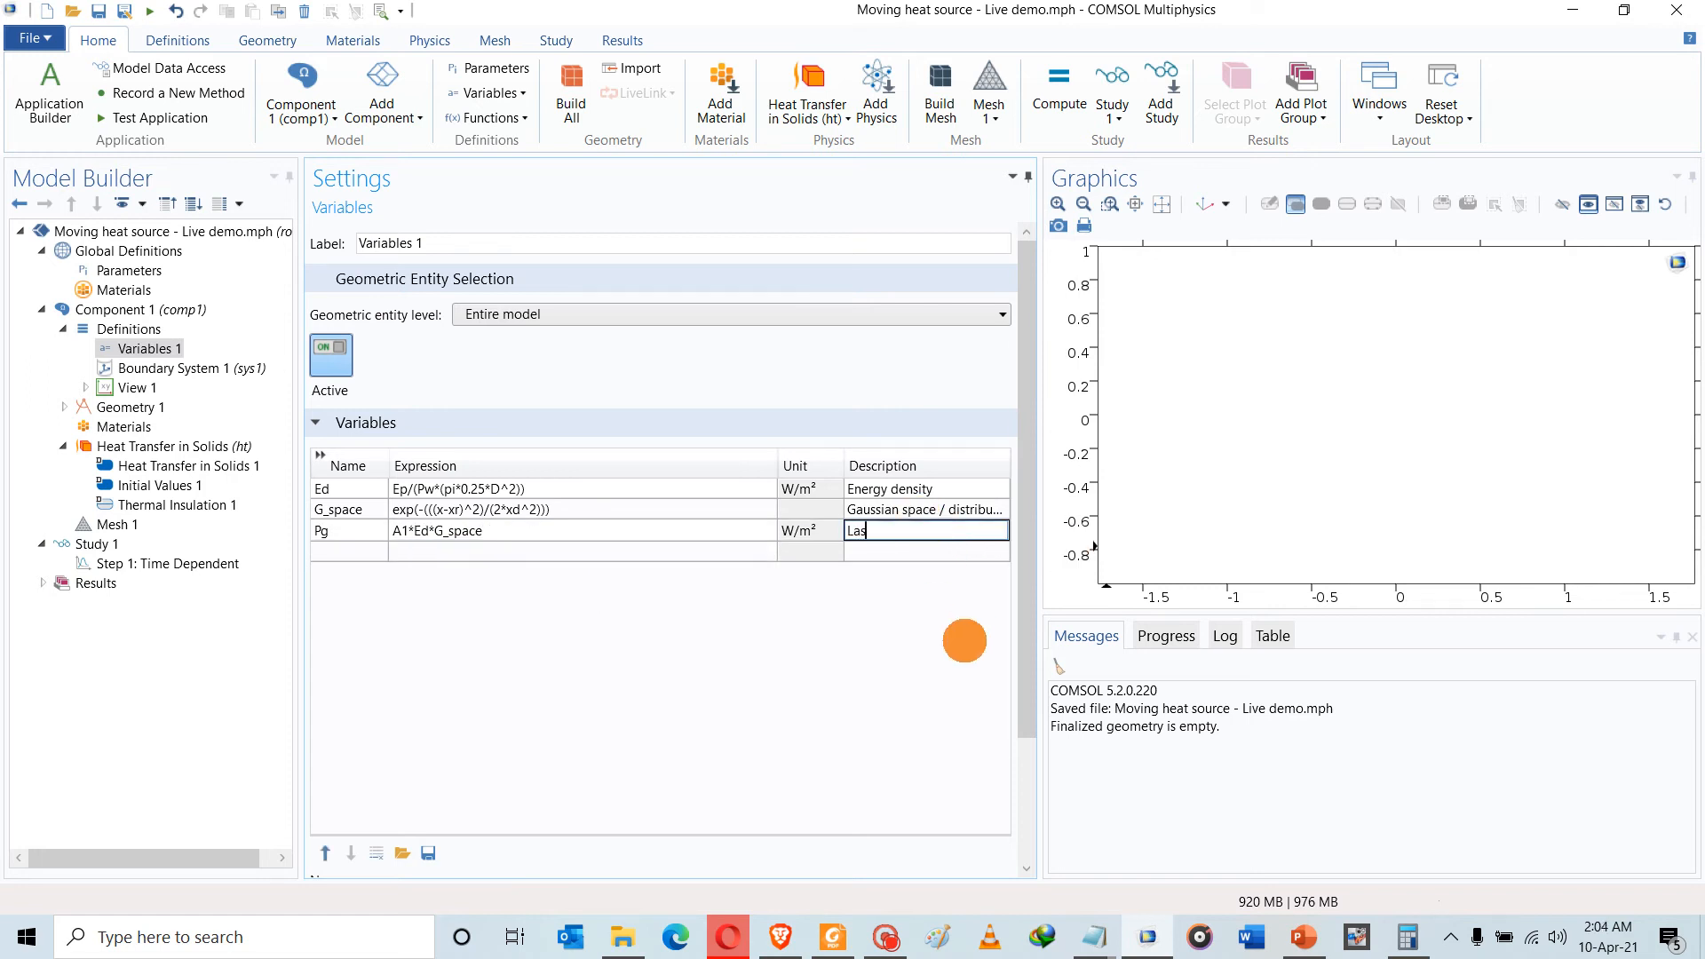
text(er heat source)
click(832, 566)
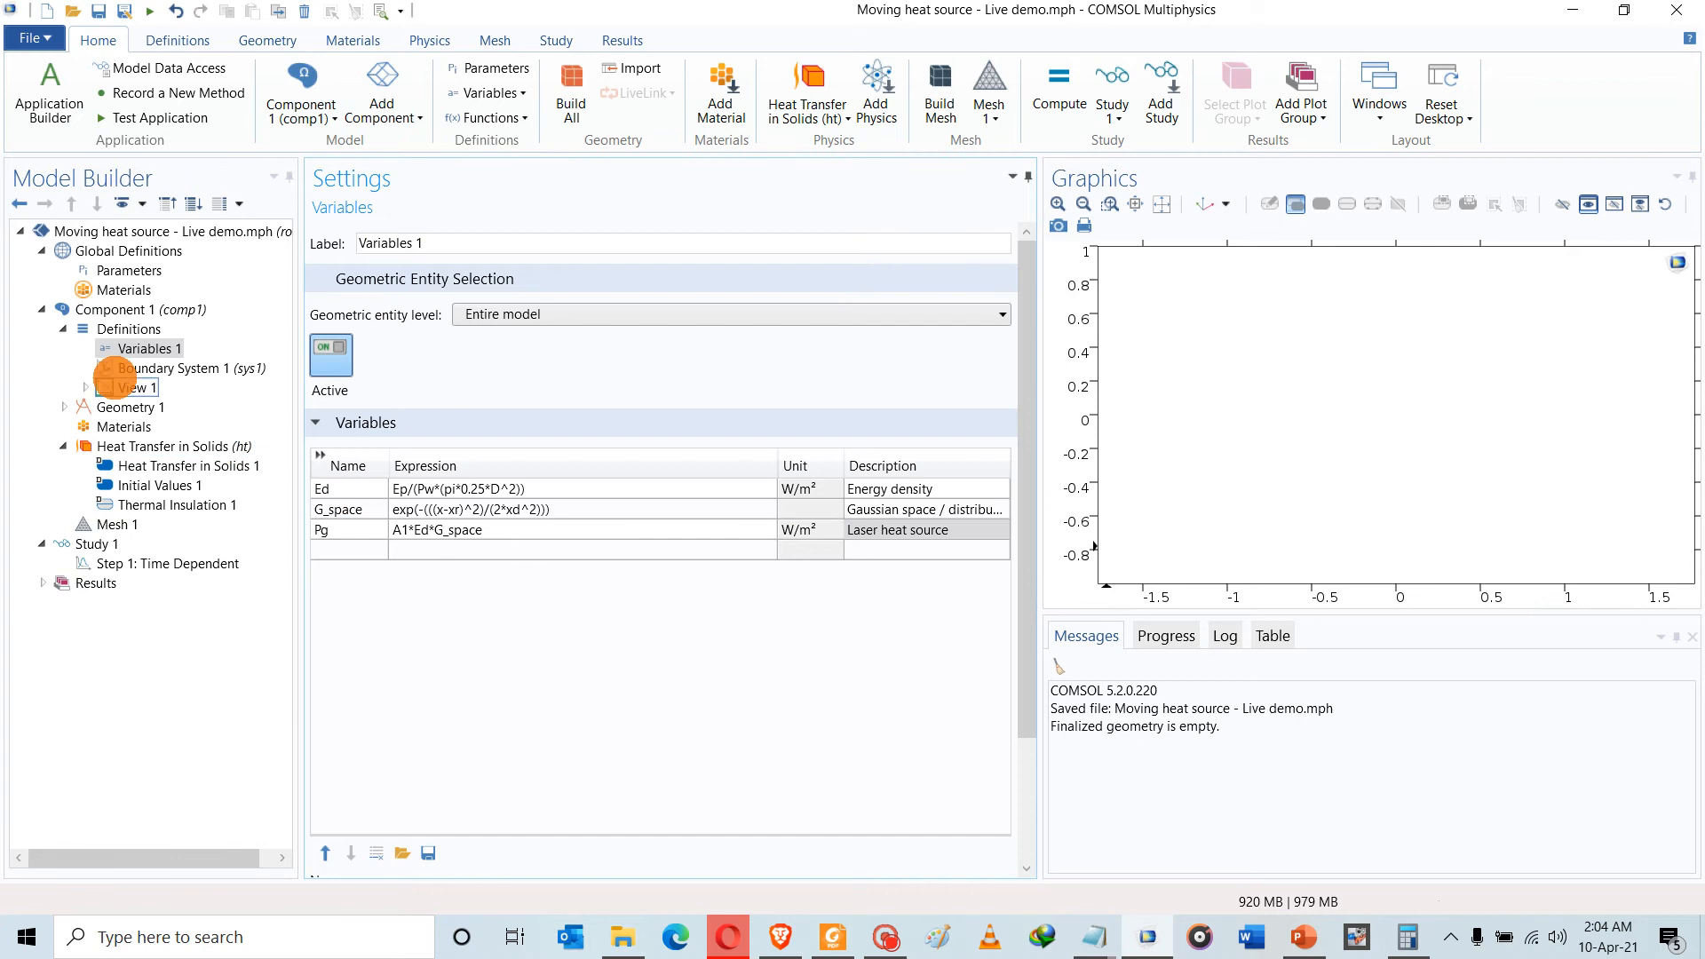
Add a rectangle to Geometry 1
click(64, 329)
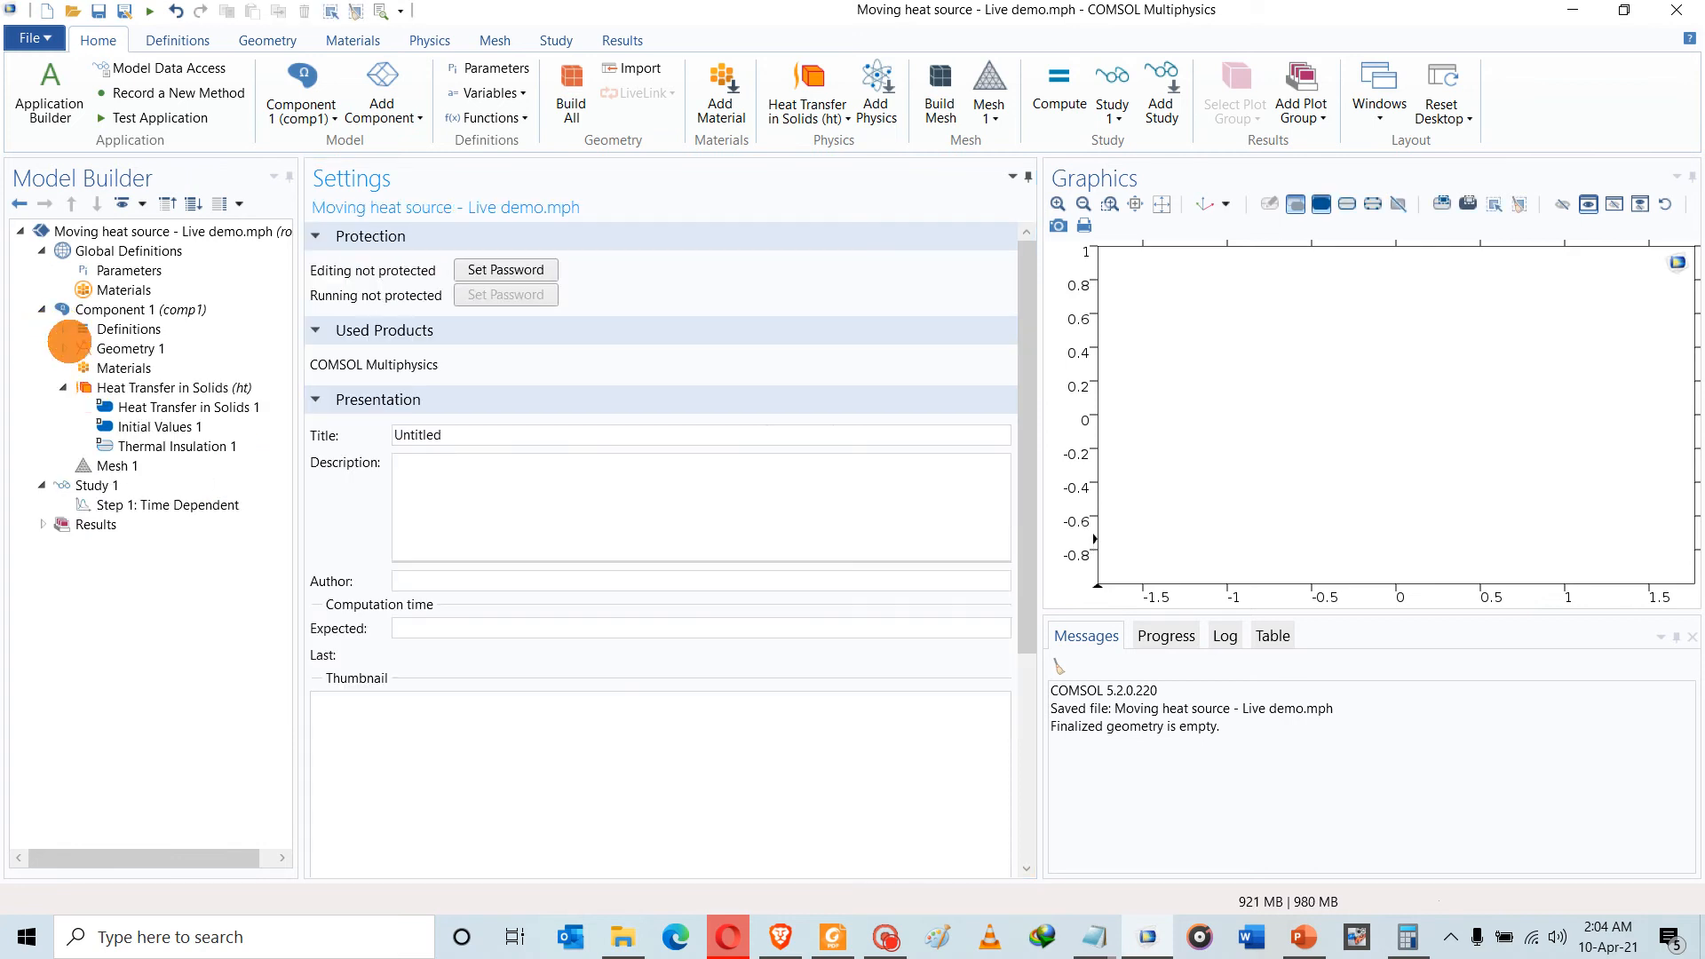
click(64, 348)
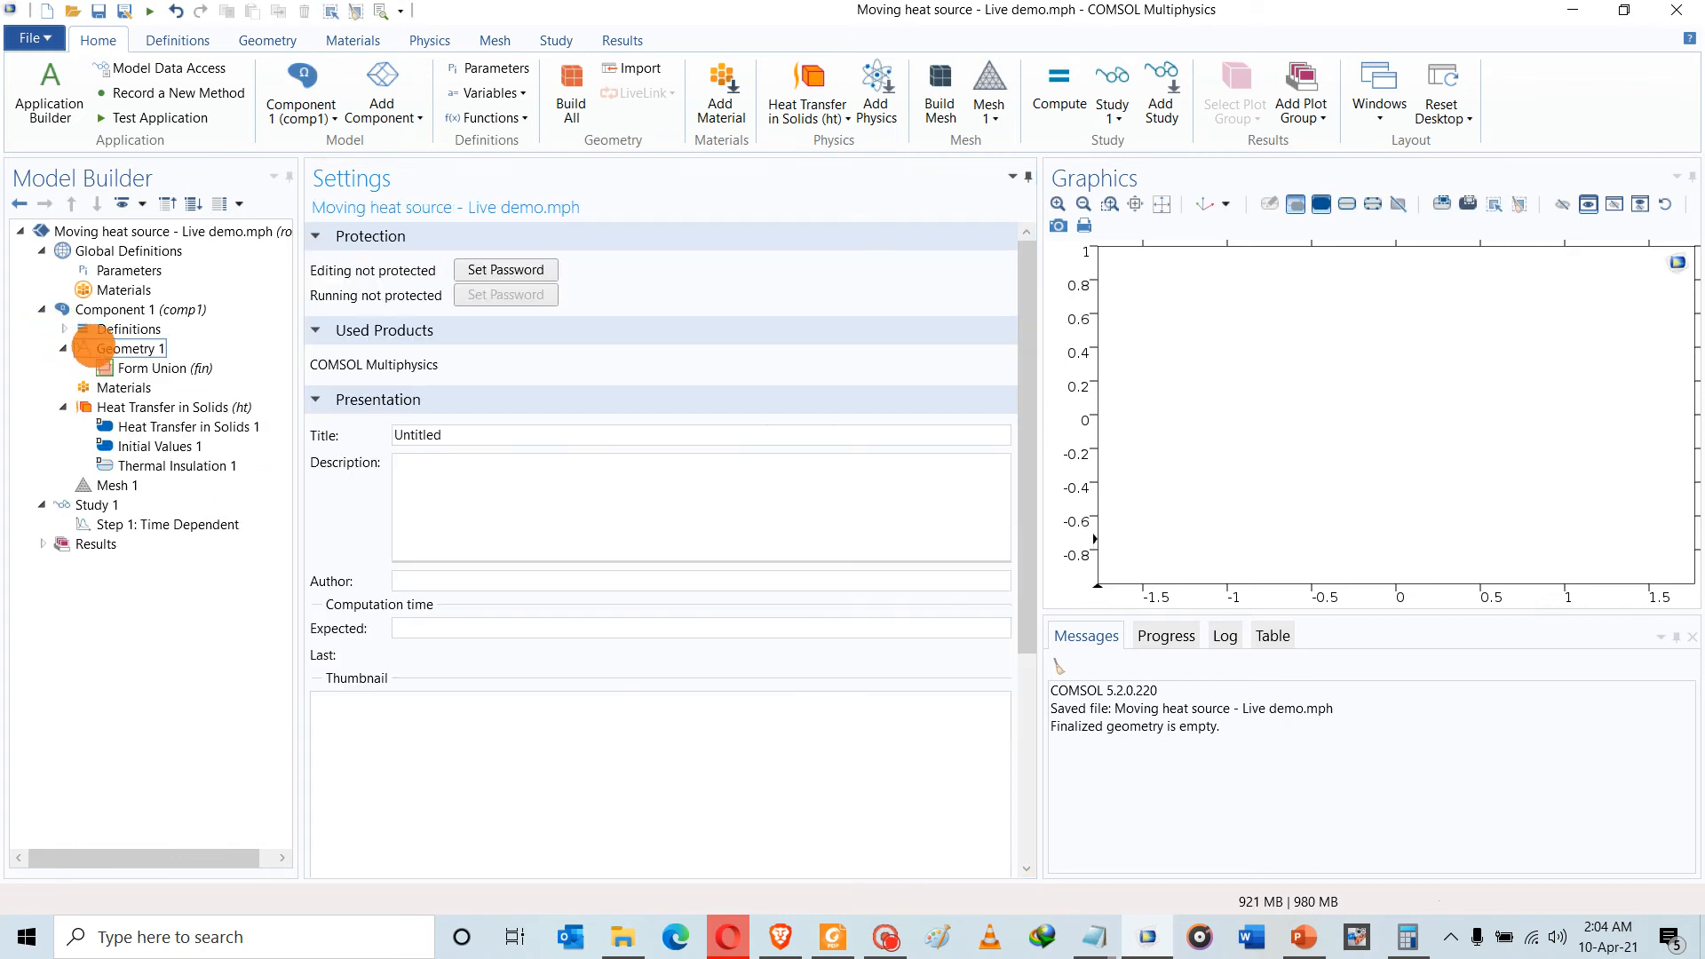
click(92, 349)
right_click(94, 348)
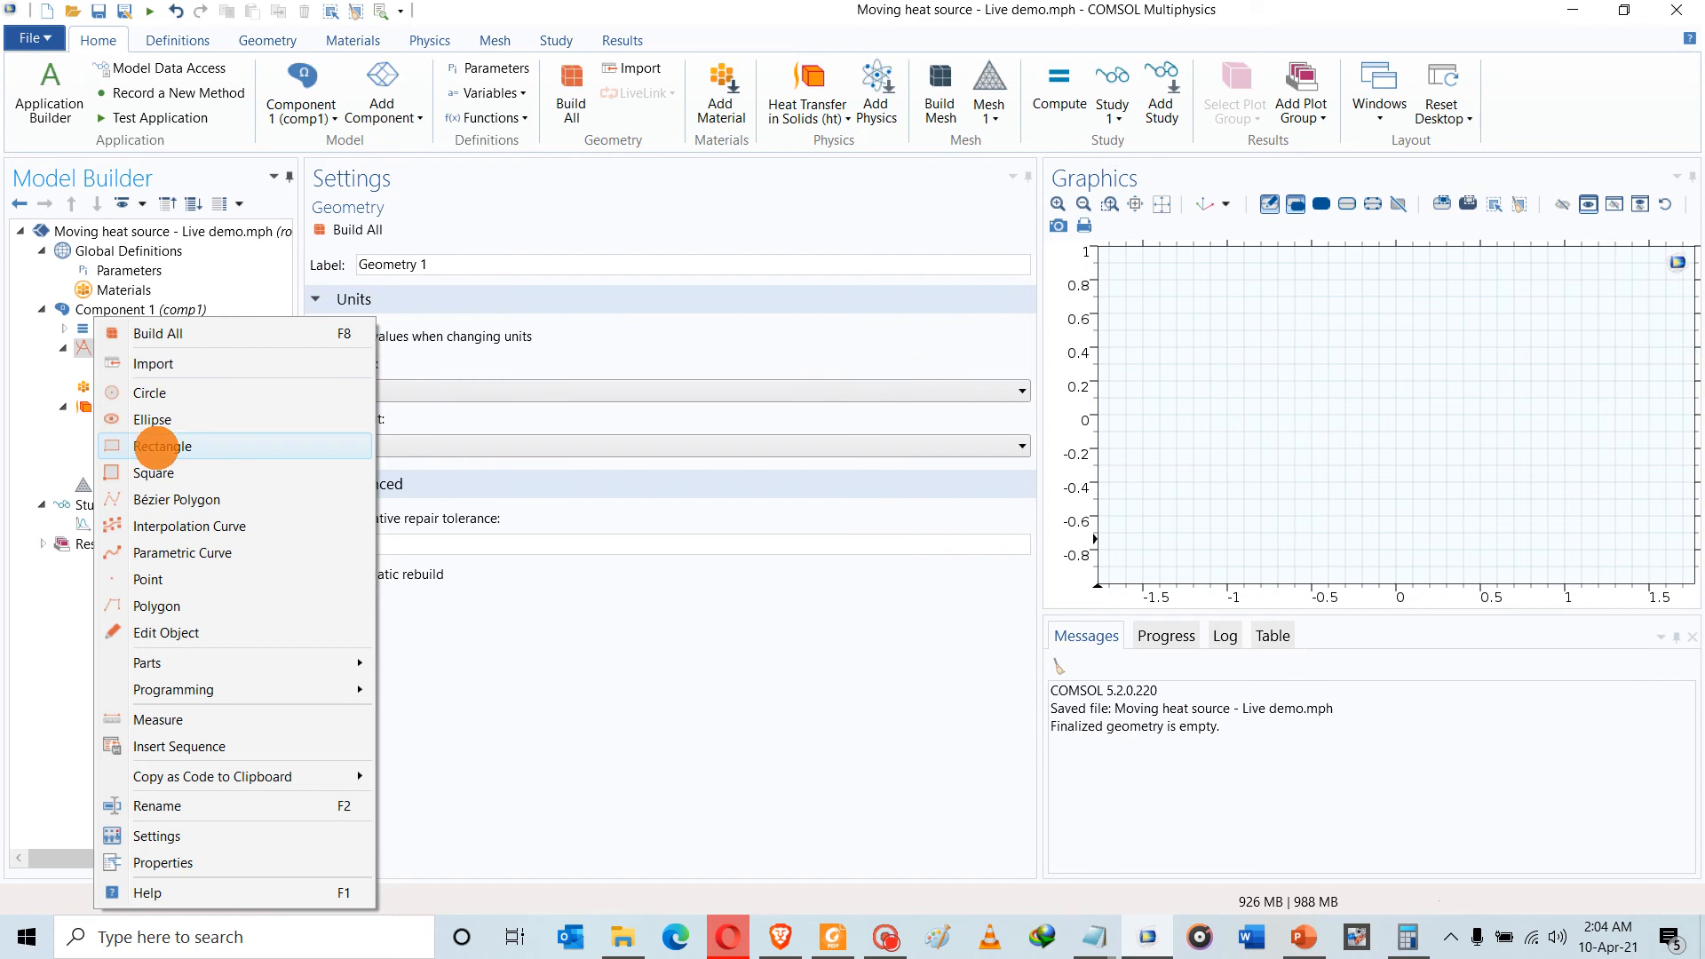
click(158, 446)
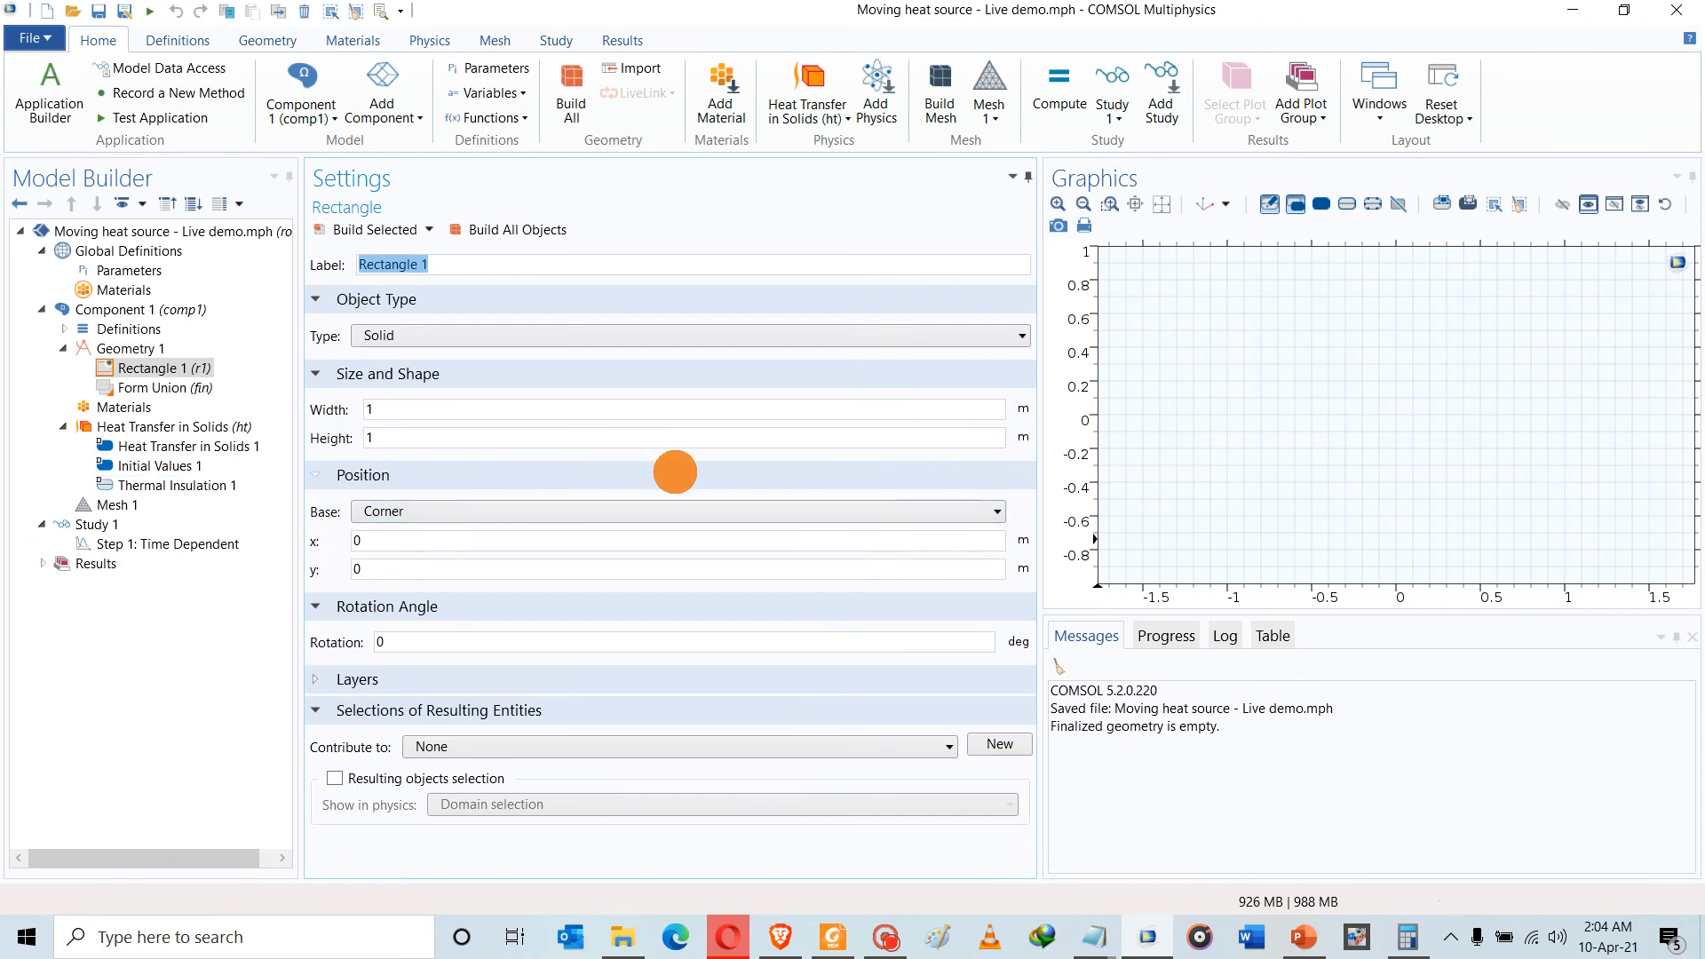
Set the length unit of Geometry 1 to µm
click(168, 350)
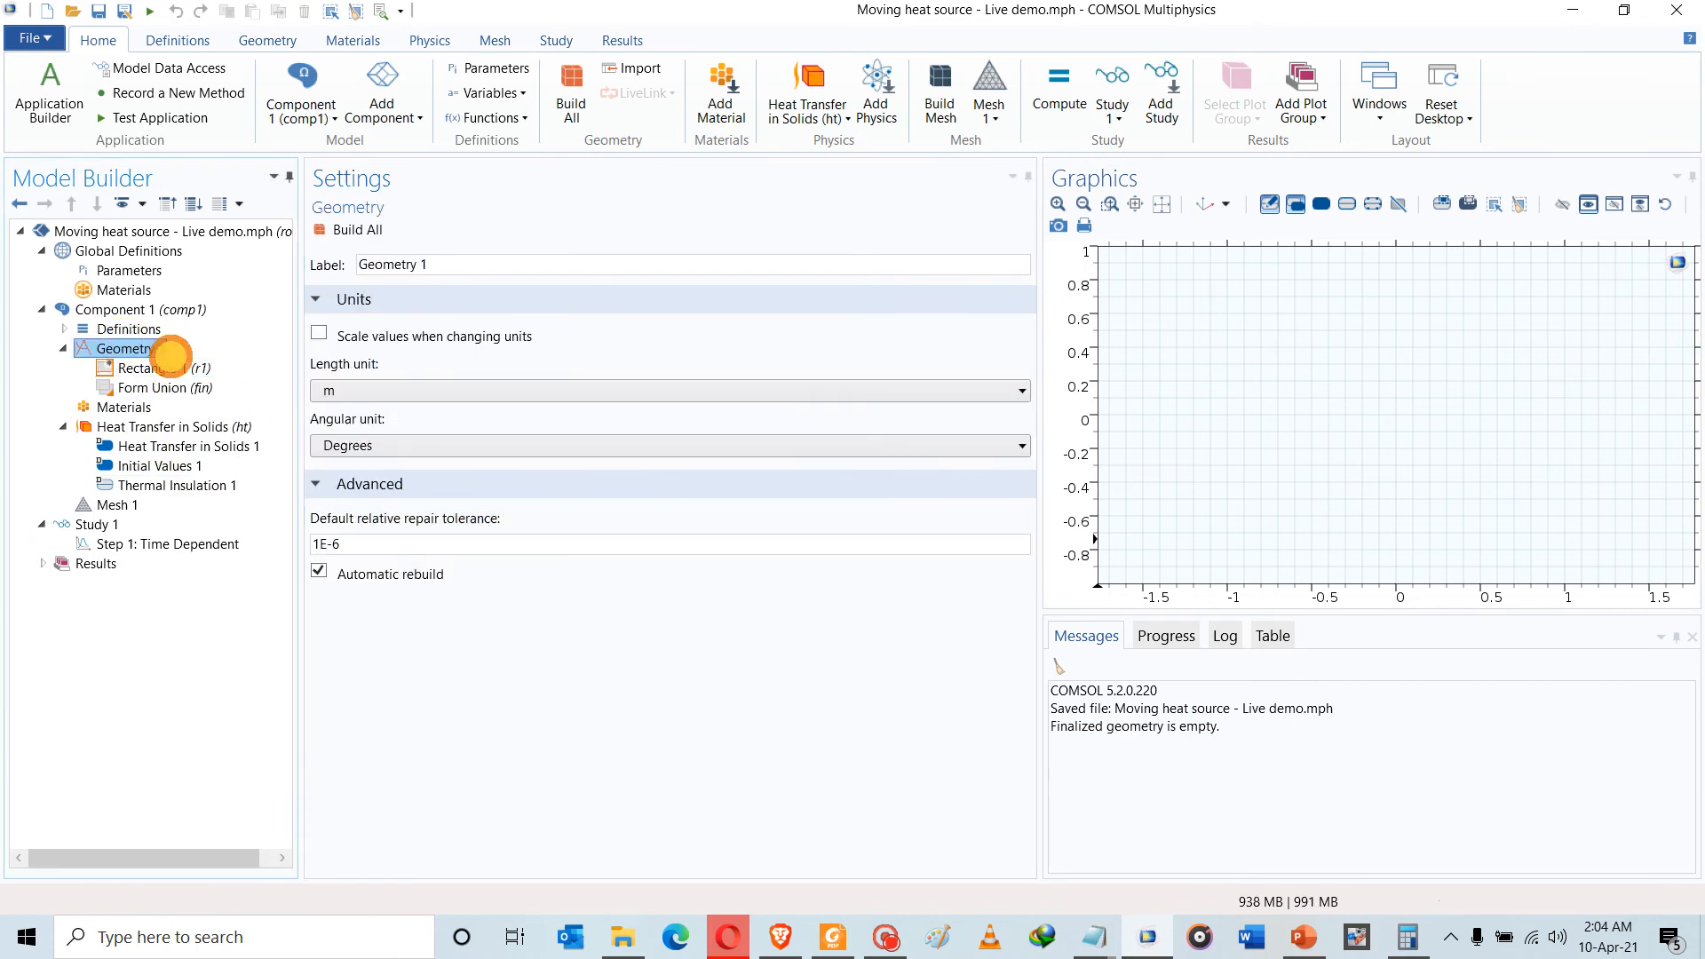
click(345, 391)
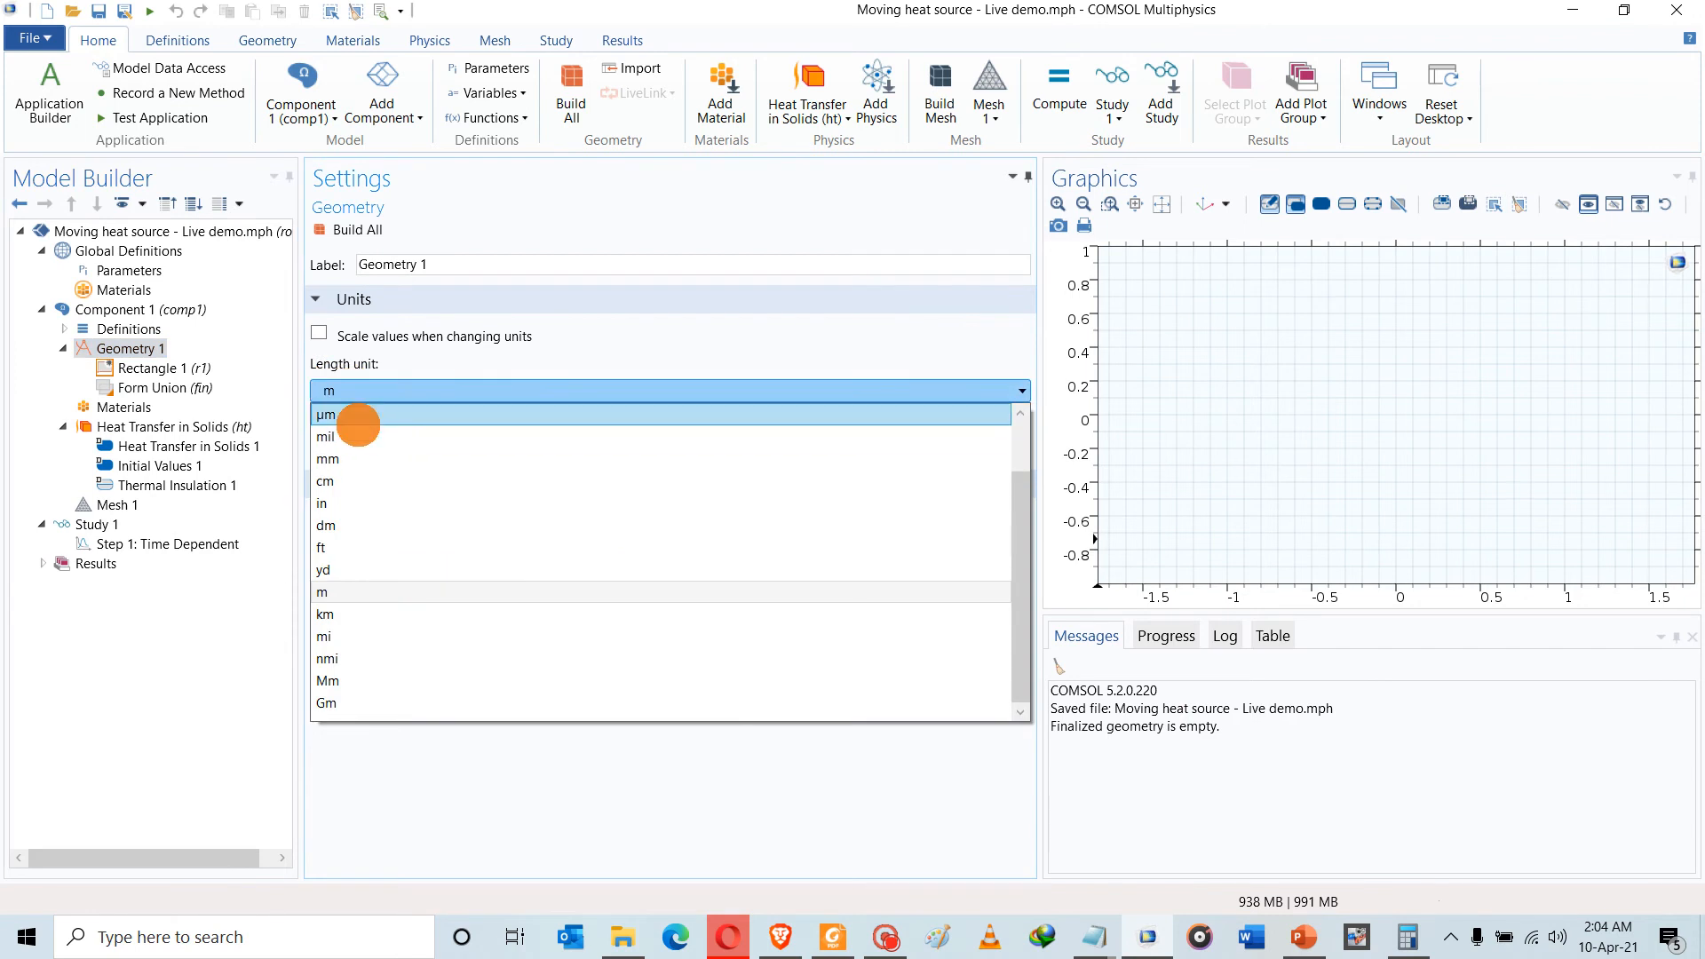
click(358, 419)
Set the rectangle's width to W1 and height to H1, and build it
click(169, 364)
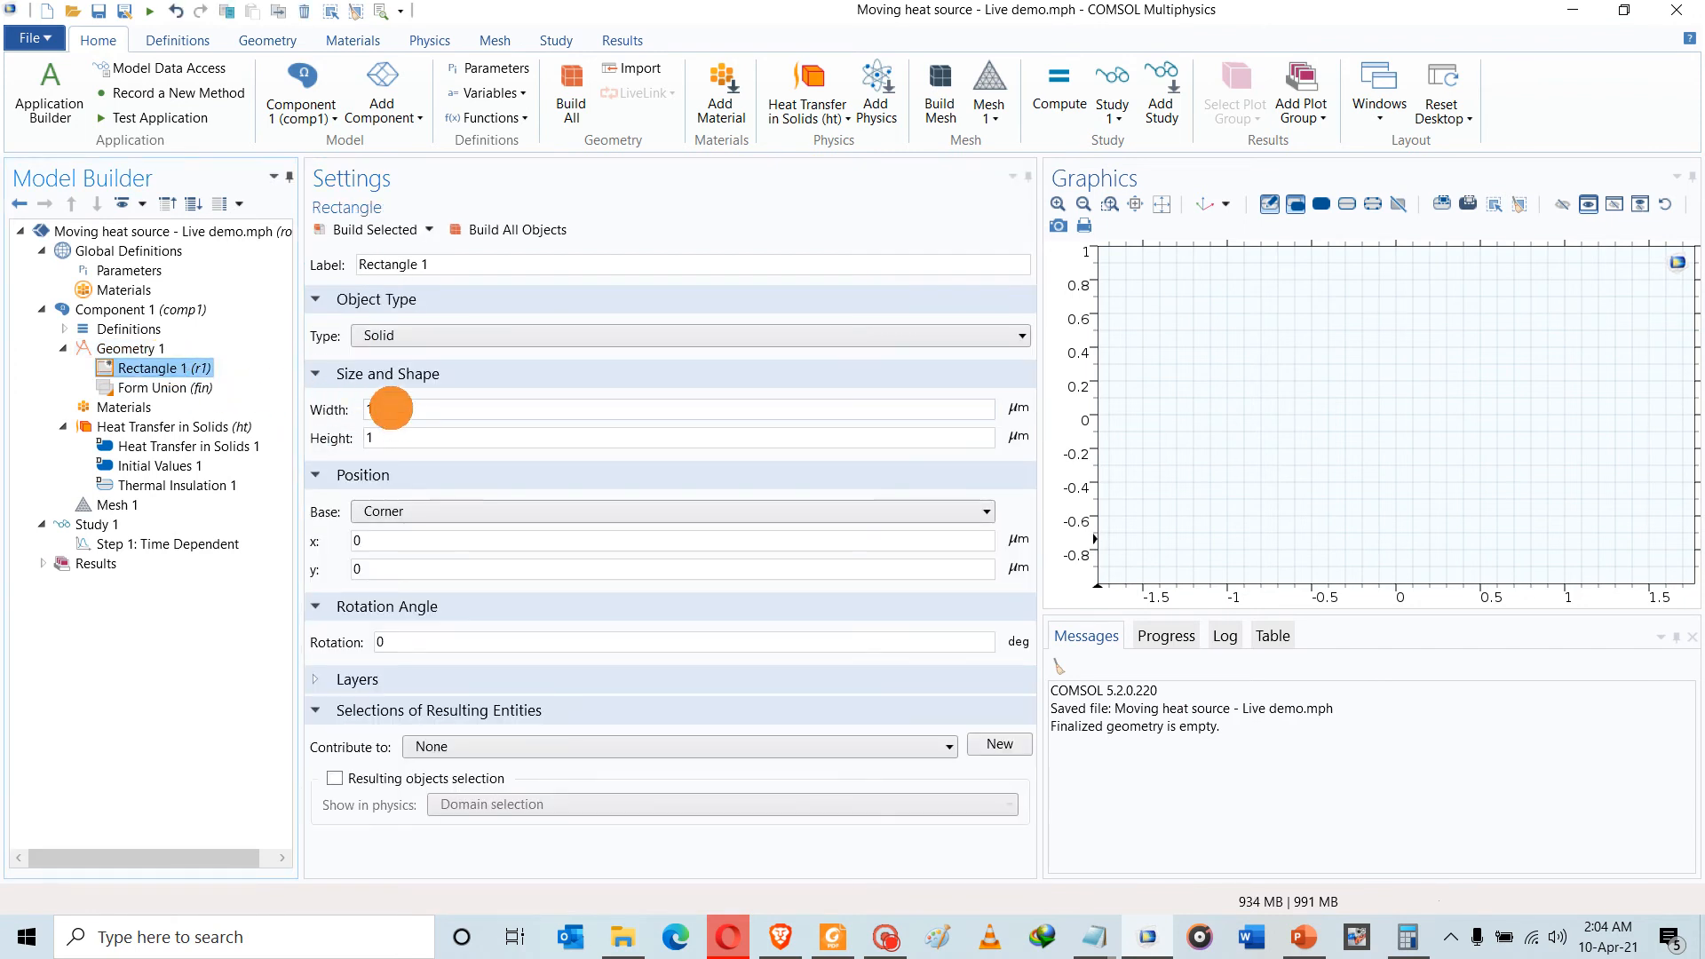
double_click(391, 409)
text(W)
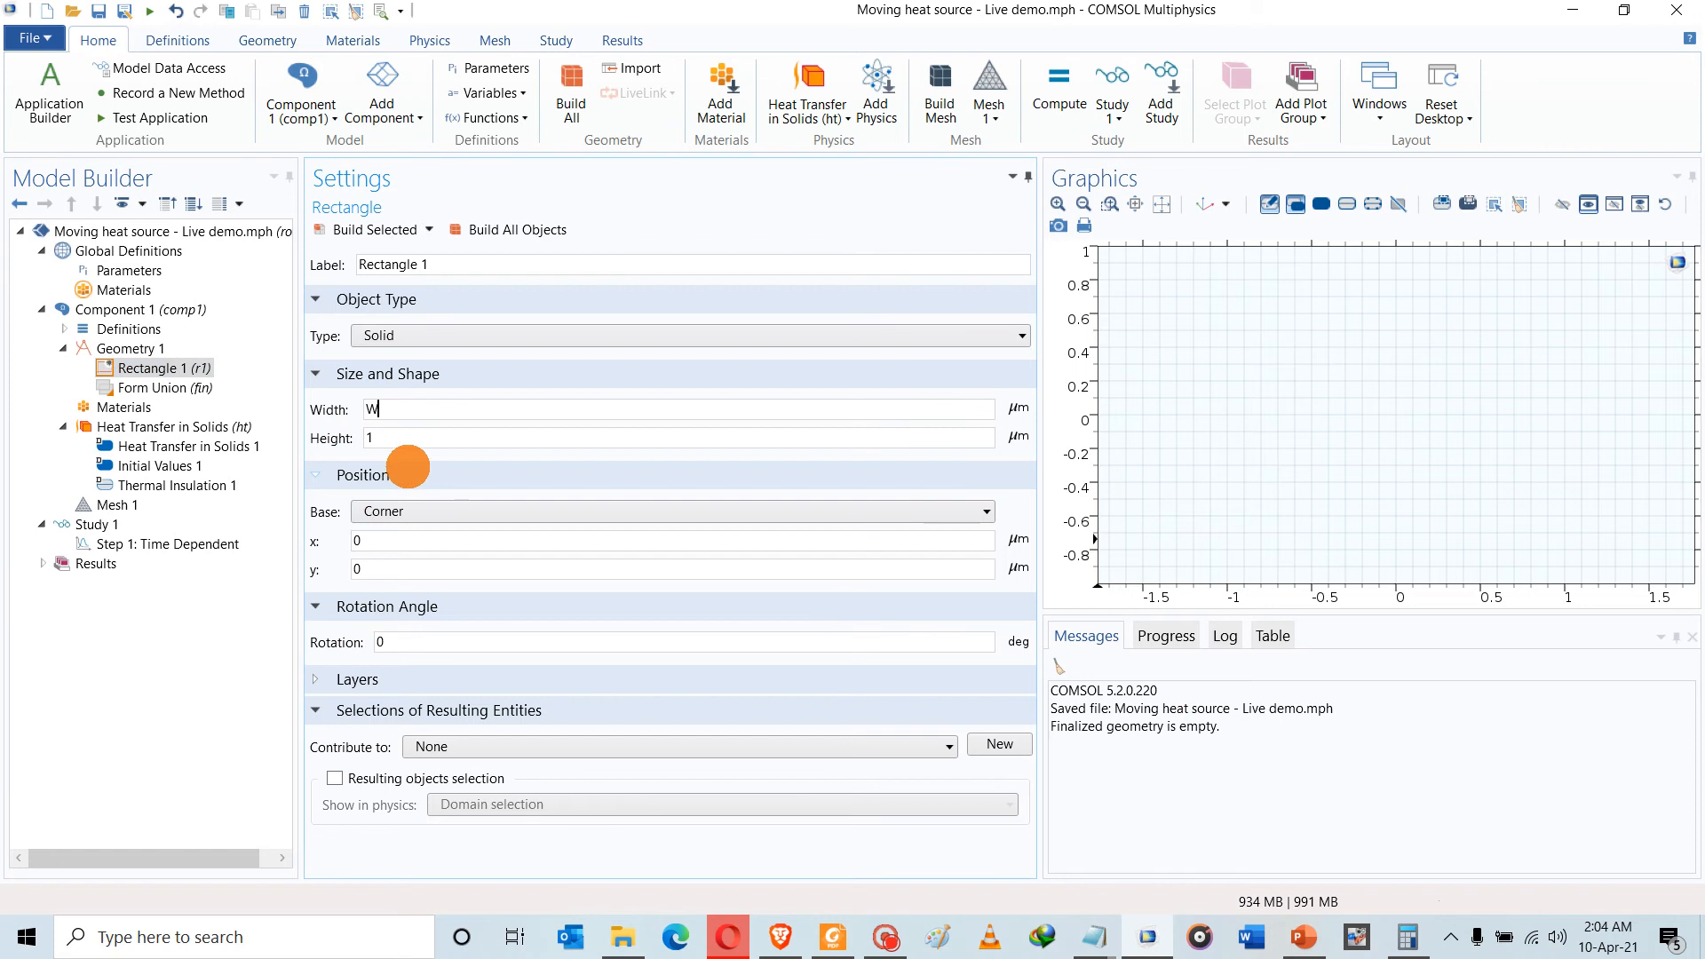
text(1)
key(Tab)
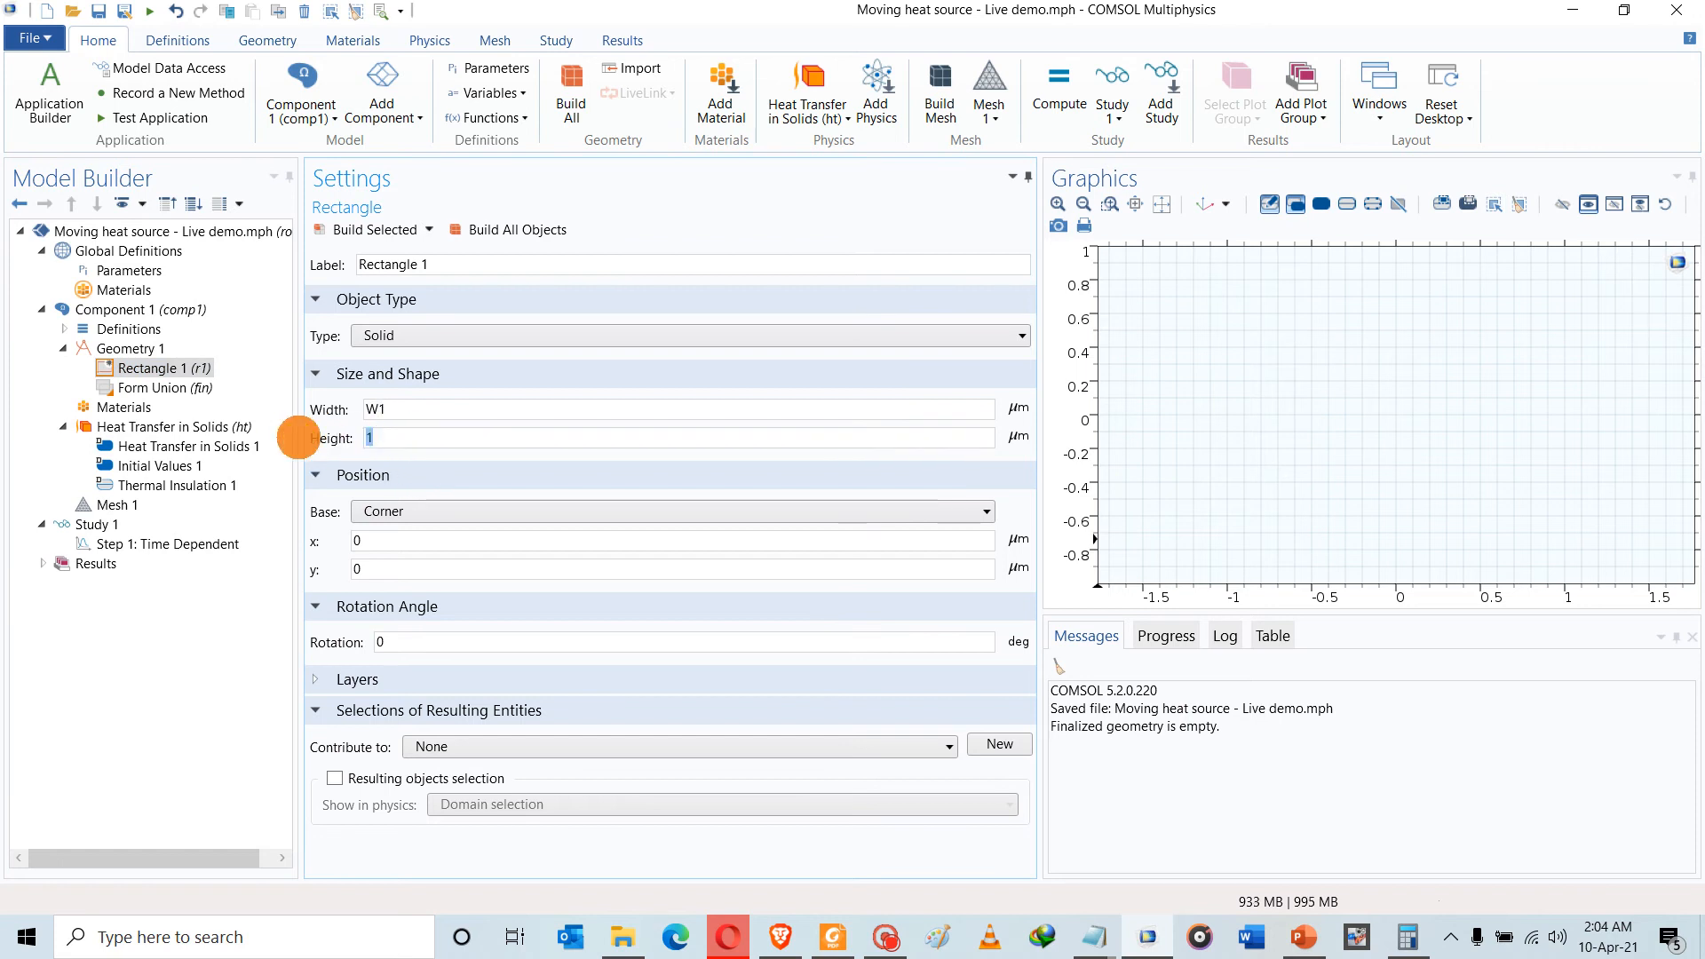
text(H)
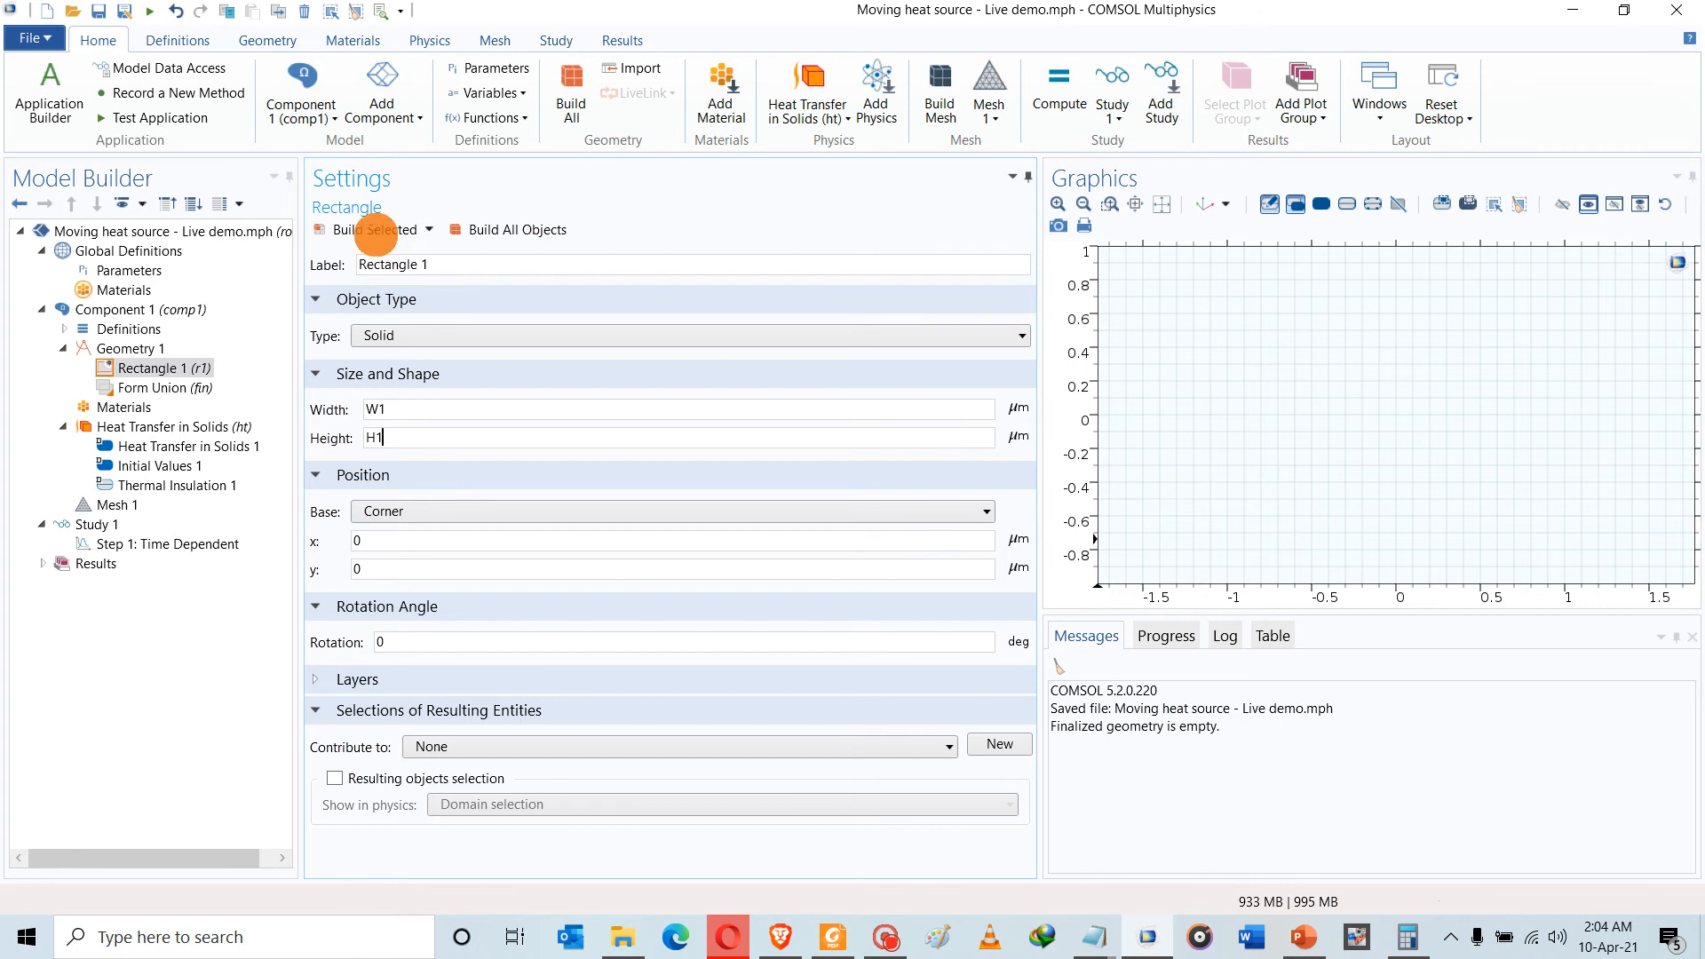
click(366, 229)
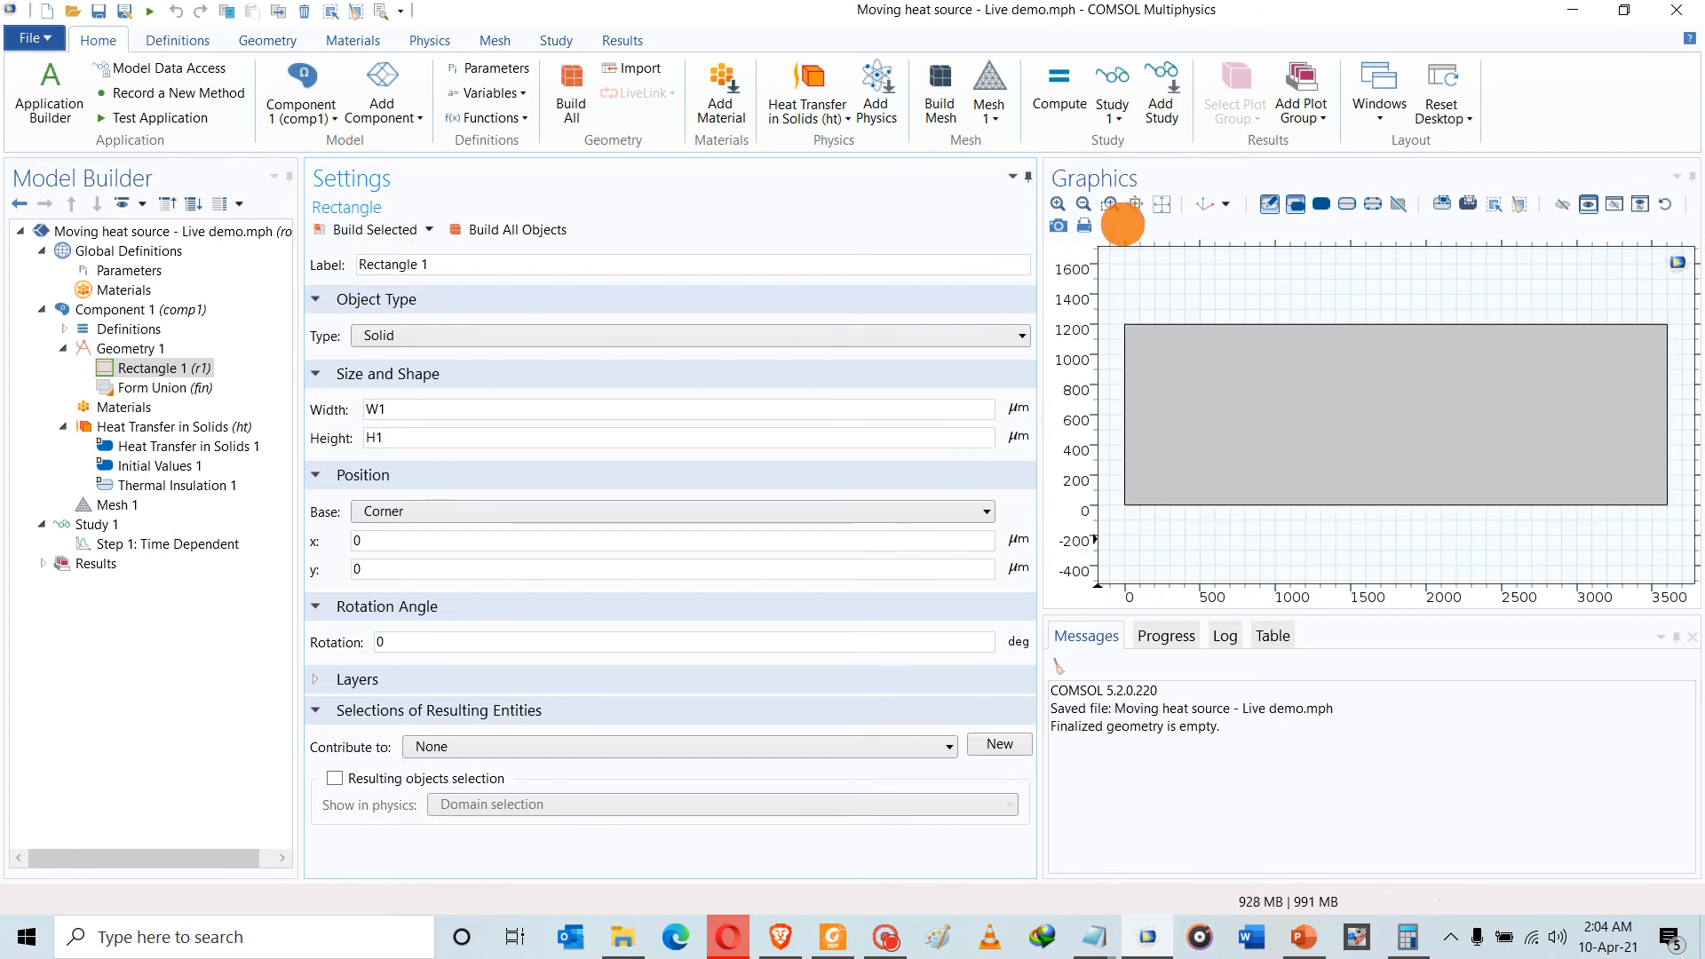
Fit the rectangle in the graphics view and enlarge the Graphics window in both directions
click(1157, 208)
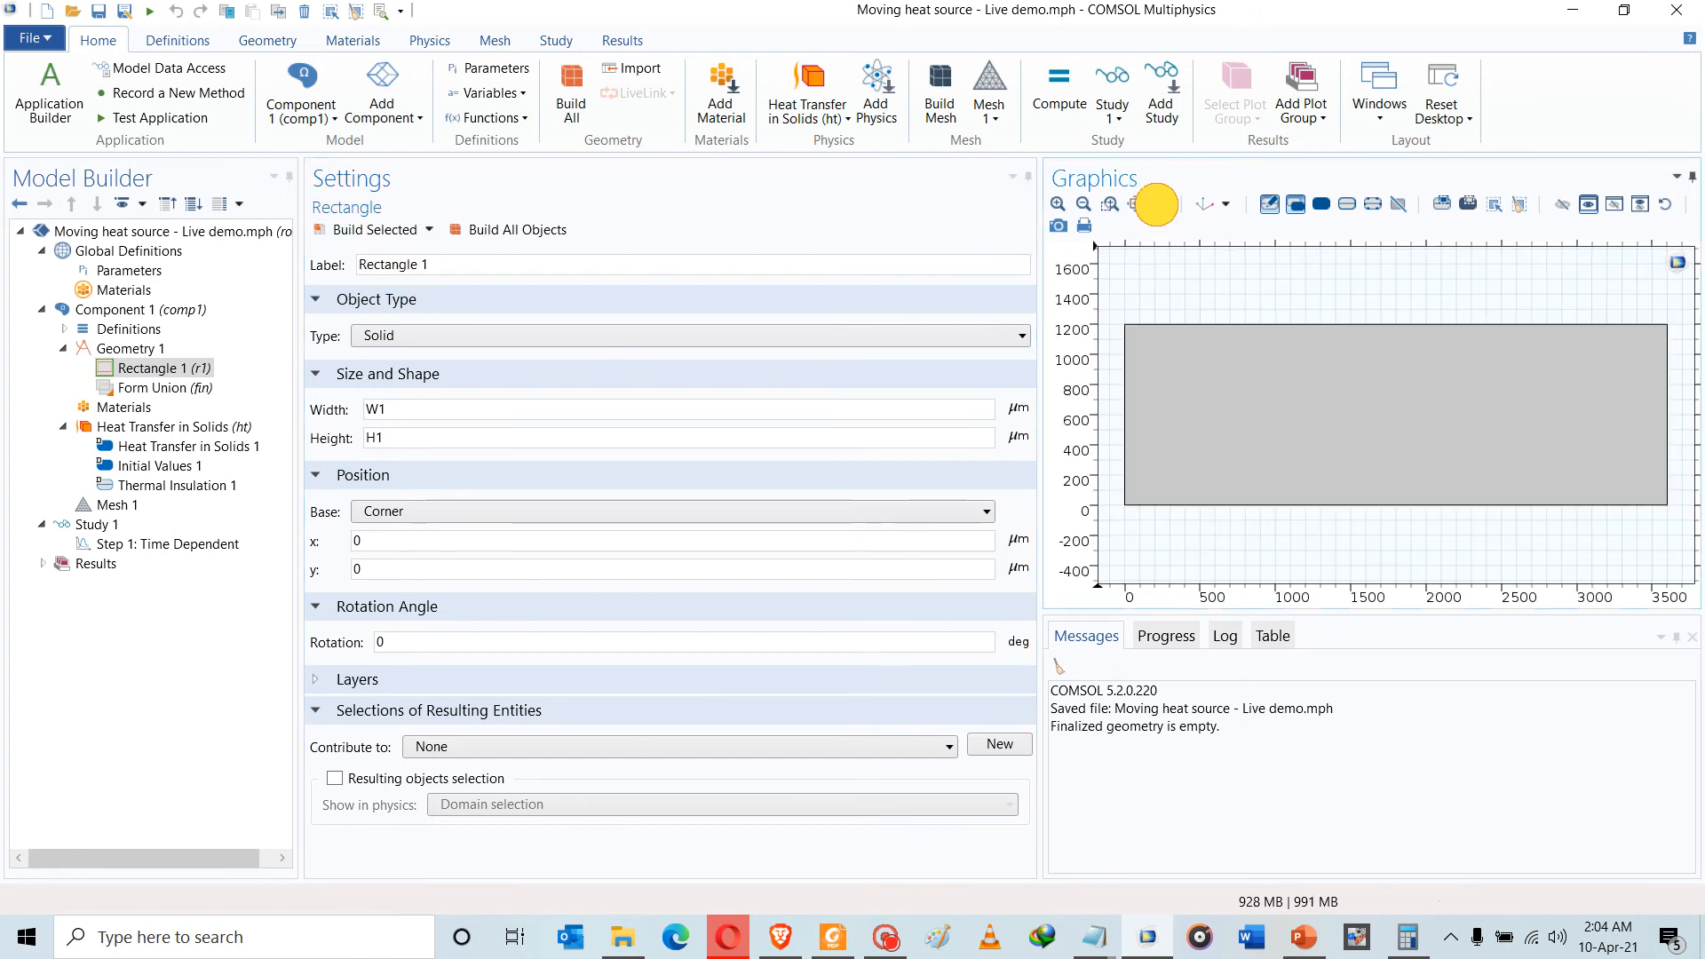
drag(1039, 341, 868, 345)
drag(1142, 612, 1164, 709)
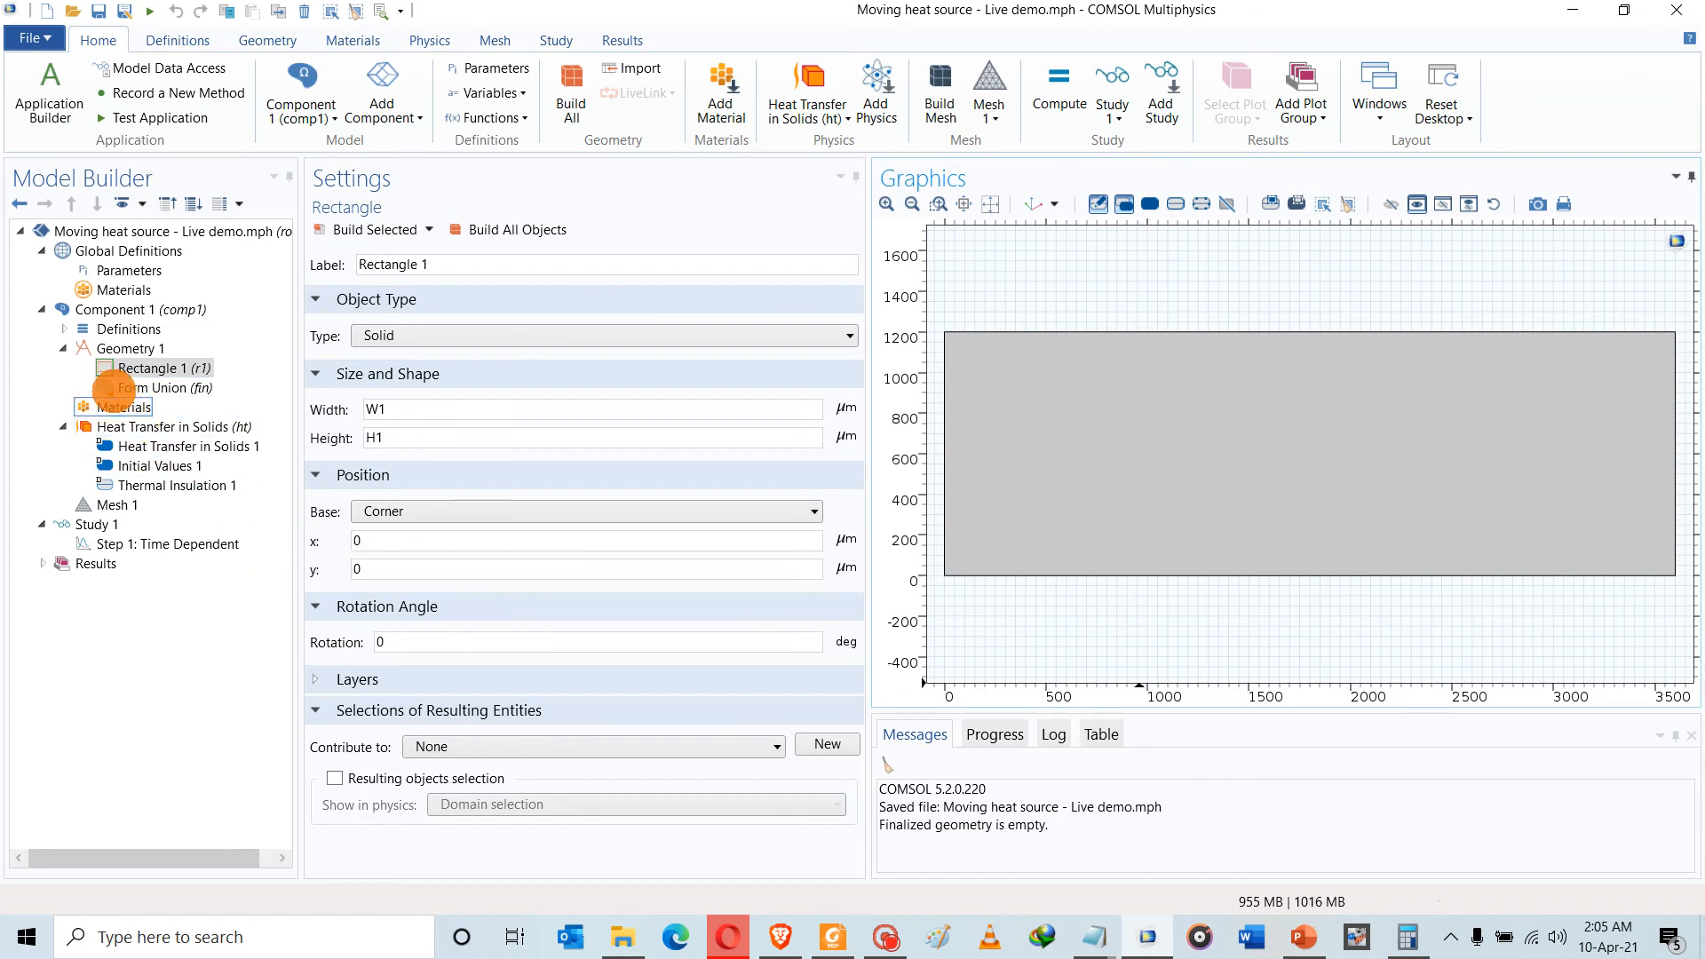
Add the Alumina Demo material from the User-Defined Library to the component and close the material browser
click(65, 347)
click(89, 366)
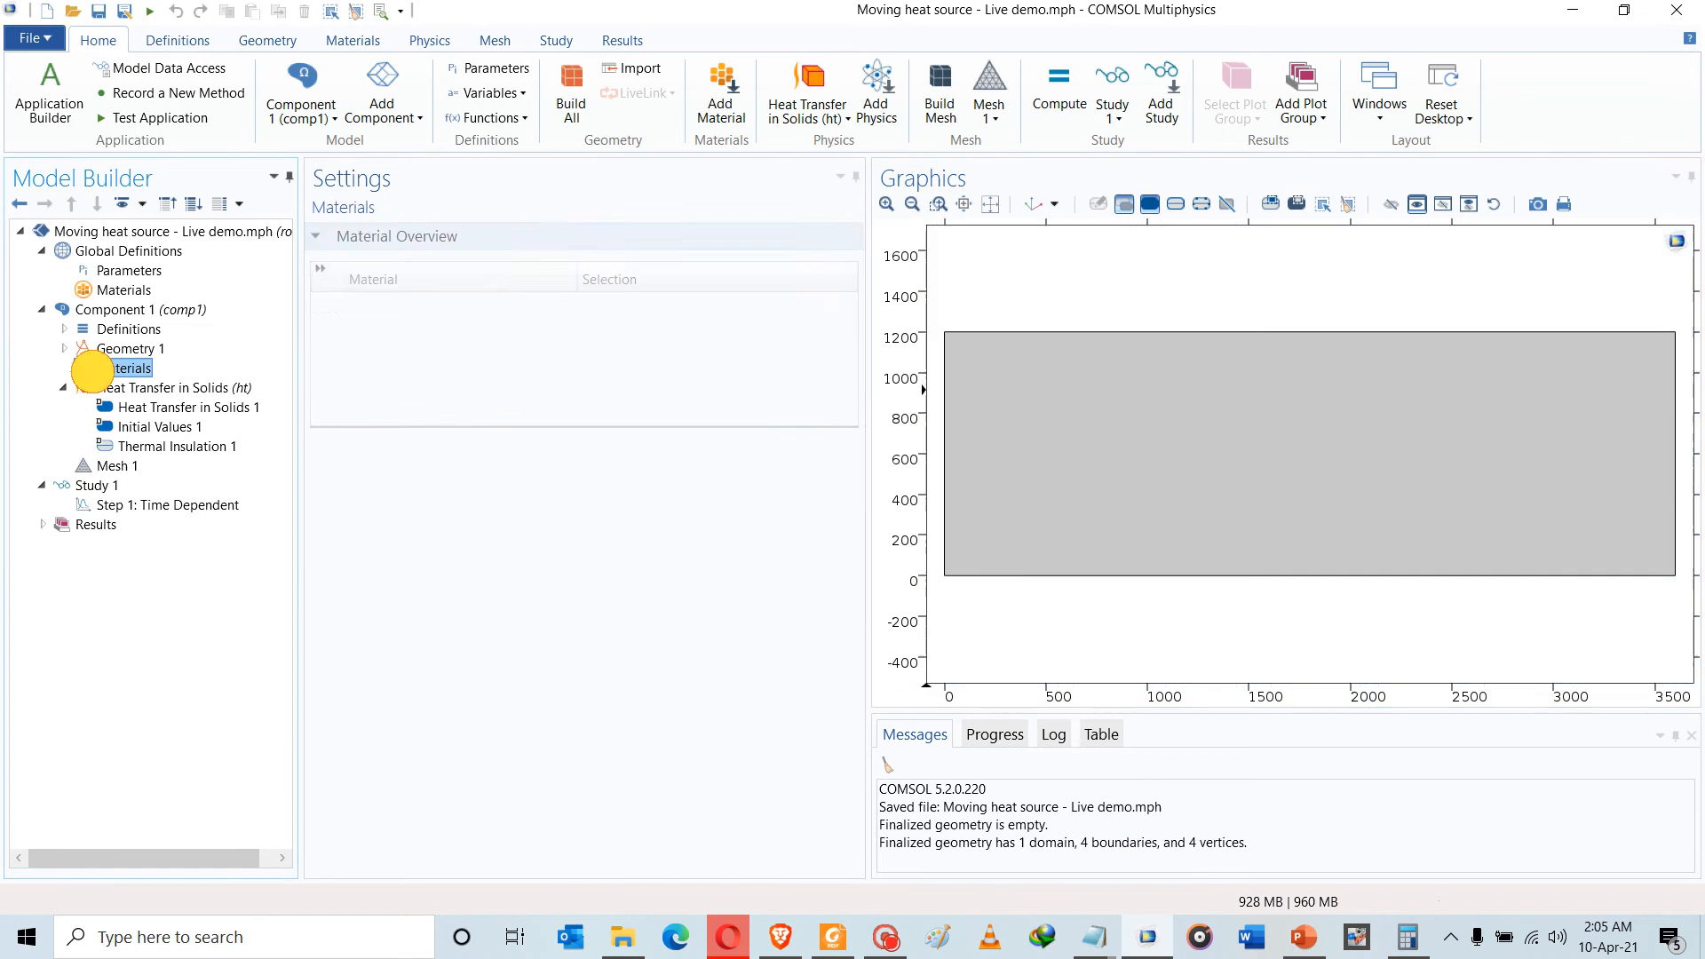
right_click(93, 370)
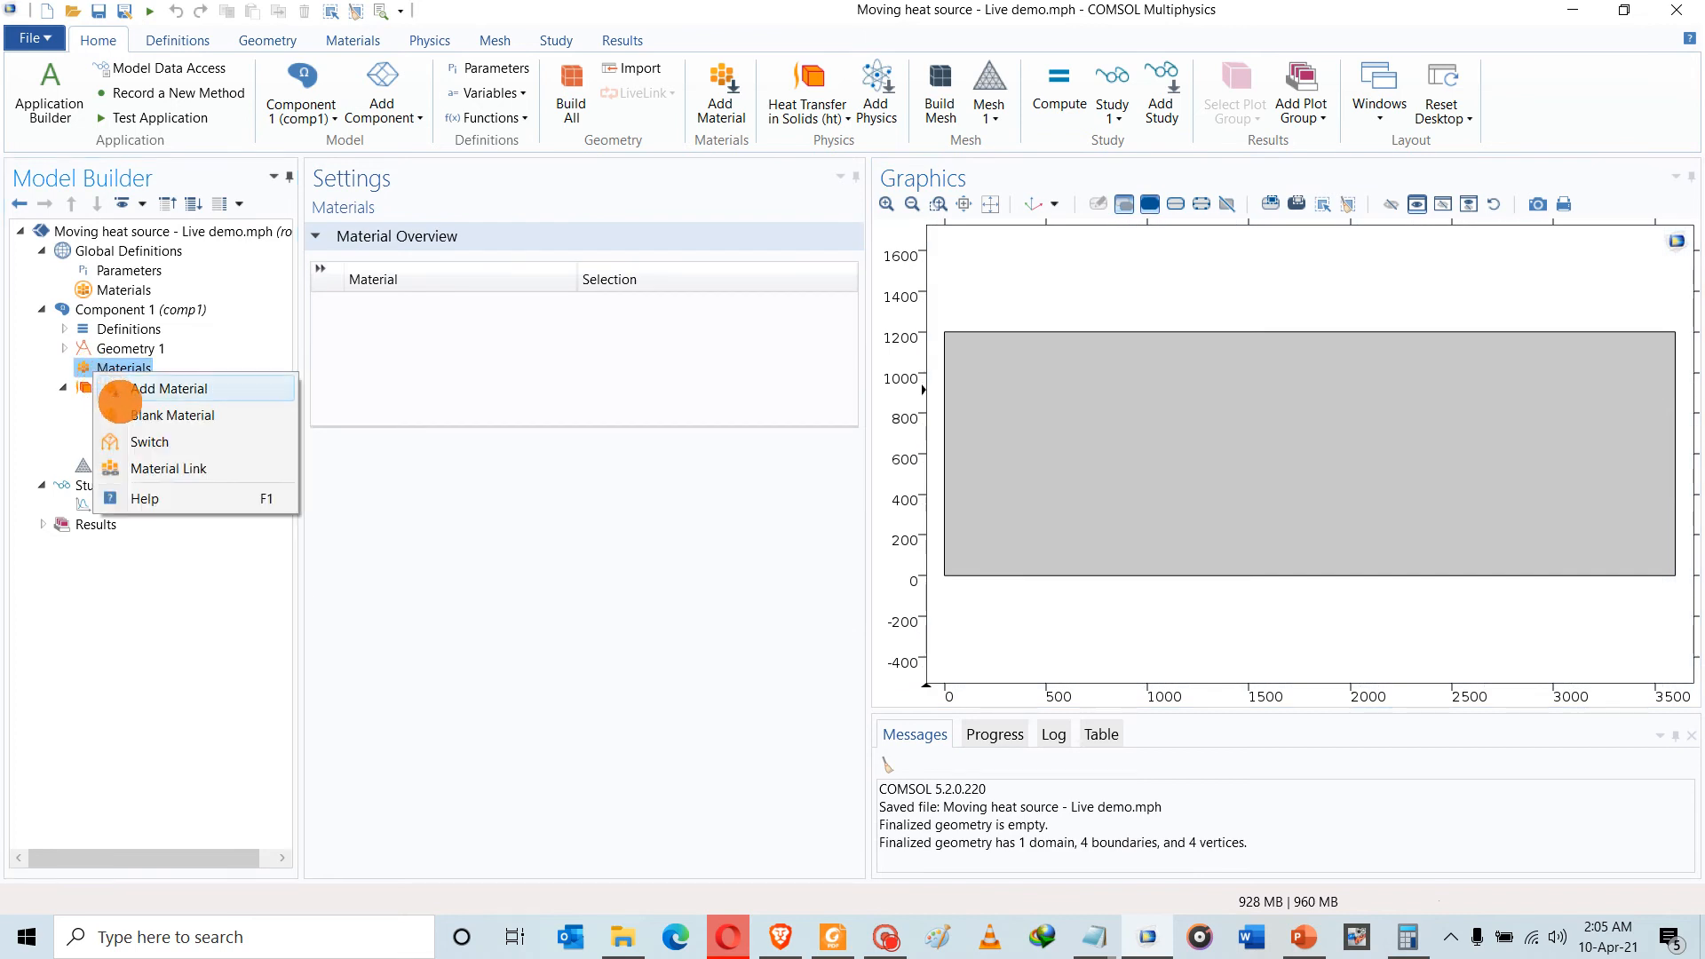
click(132, 391)
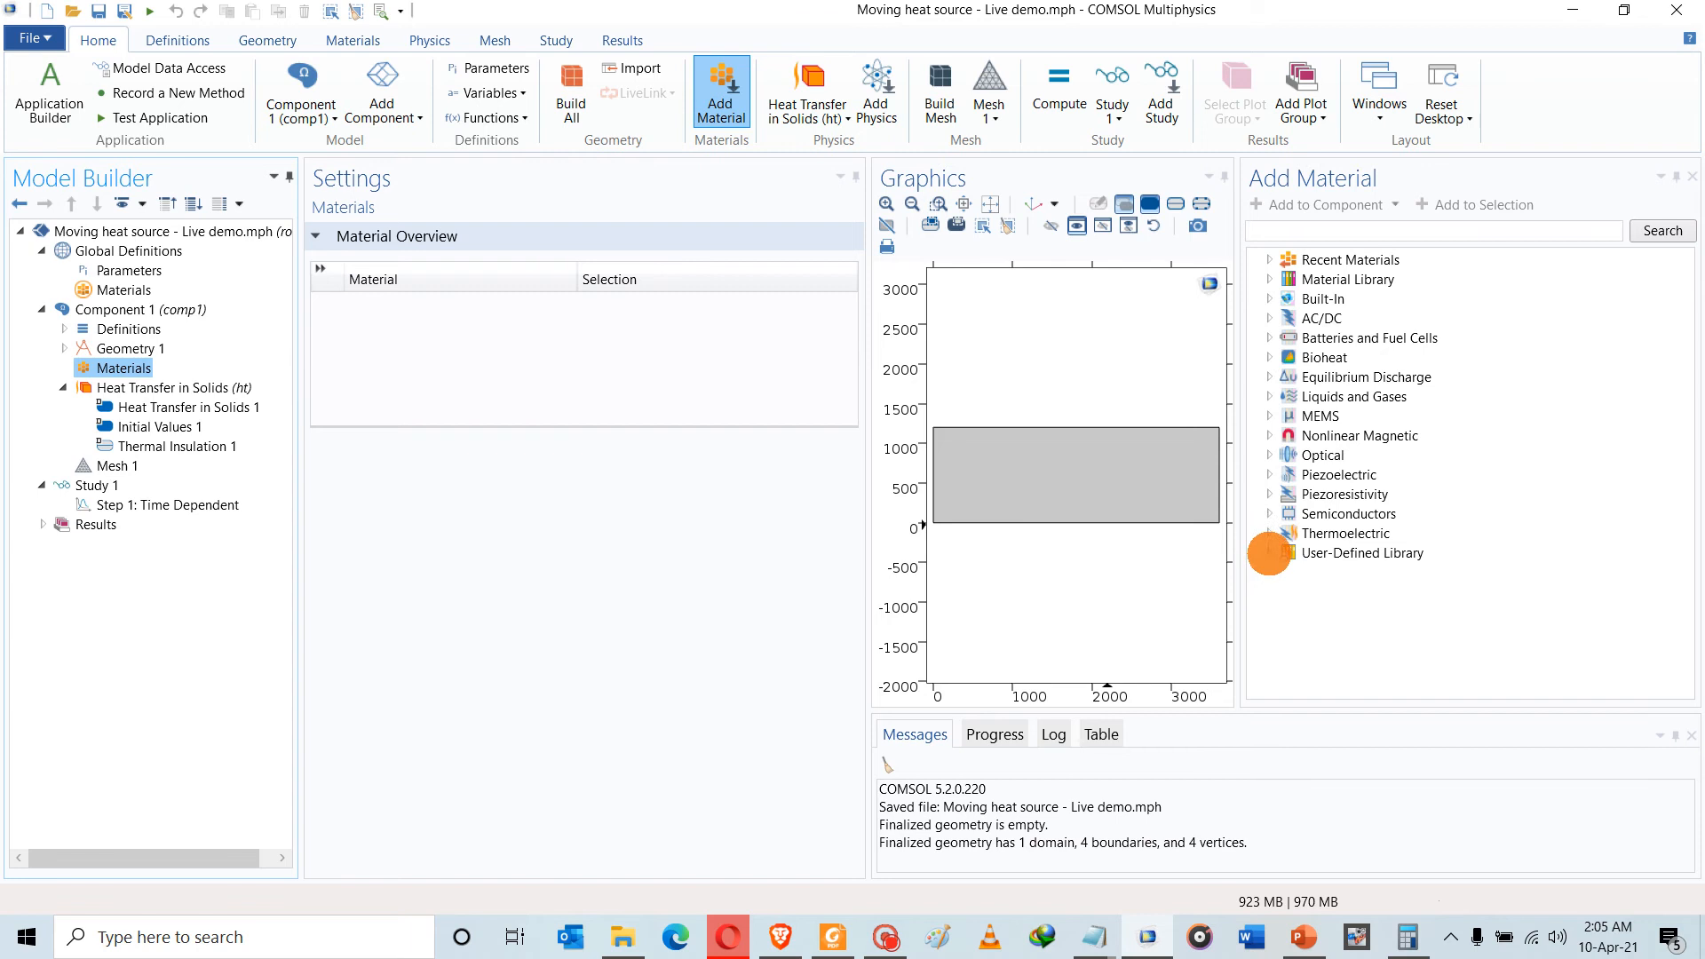
click(1268, 553)
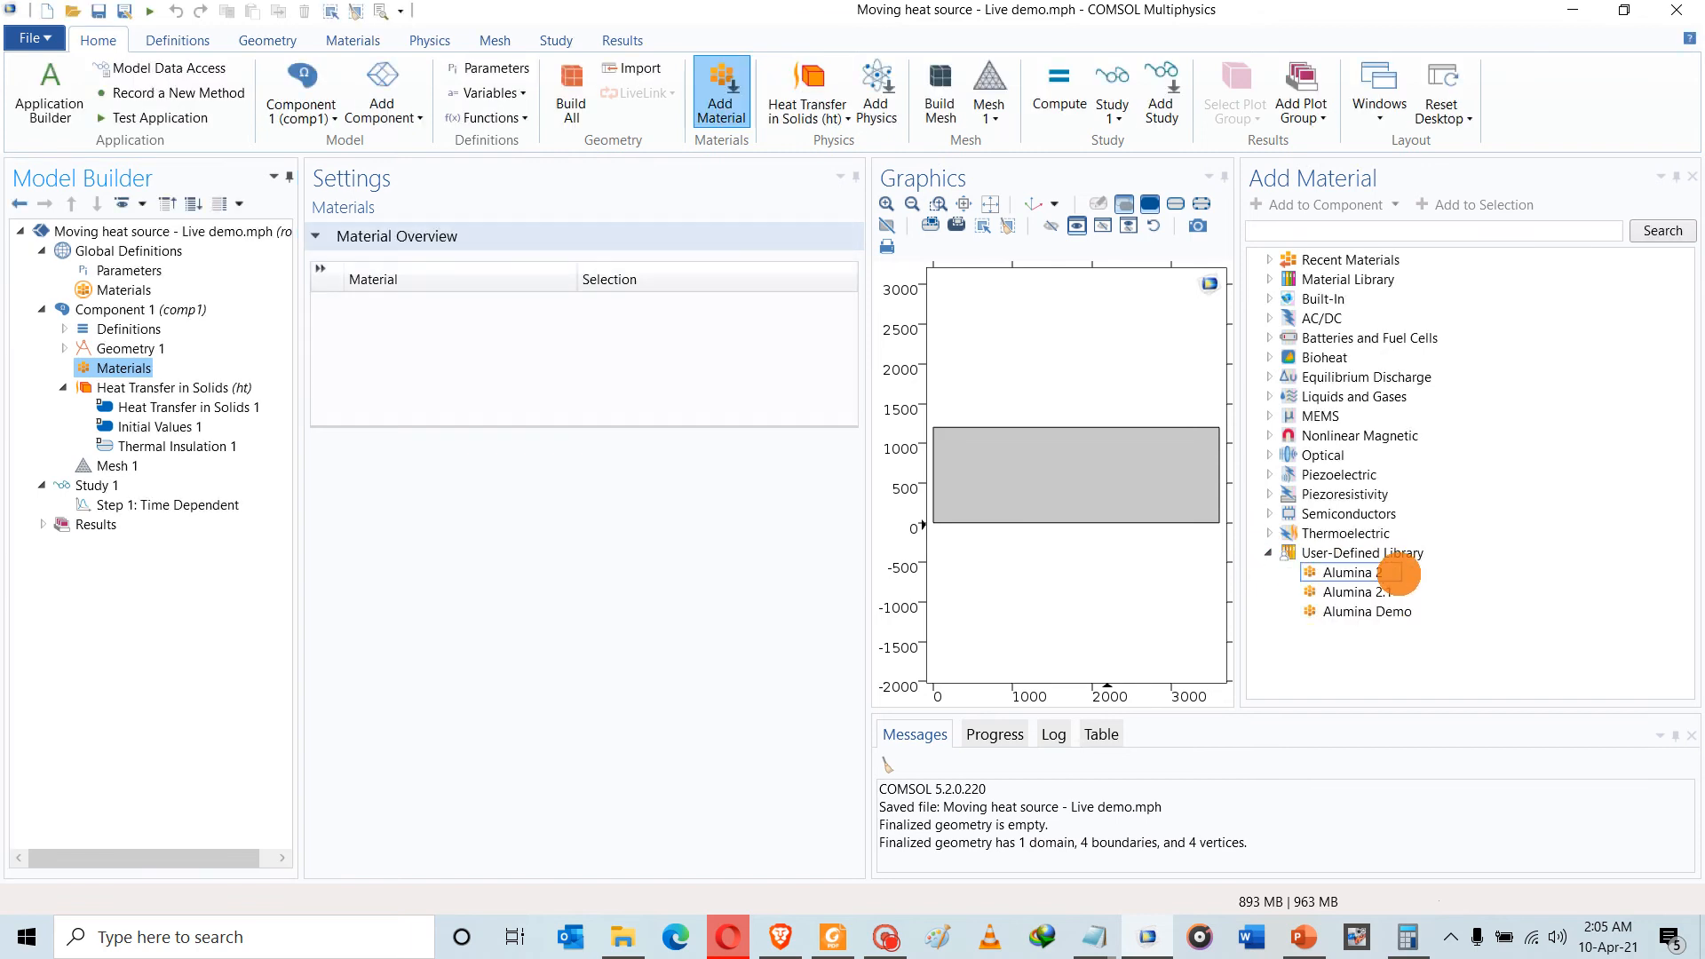
click(1415, 613)
click(1412, 613)
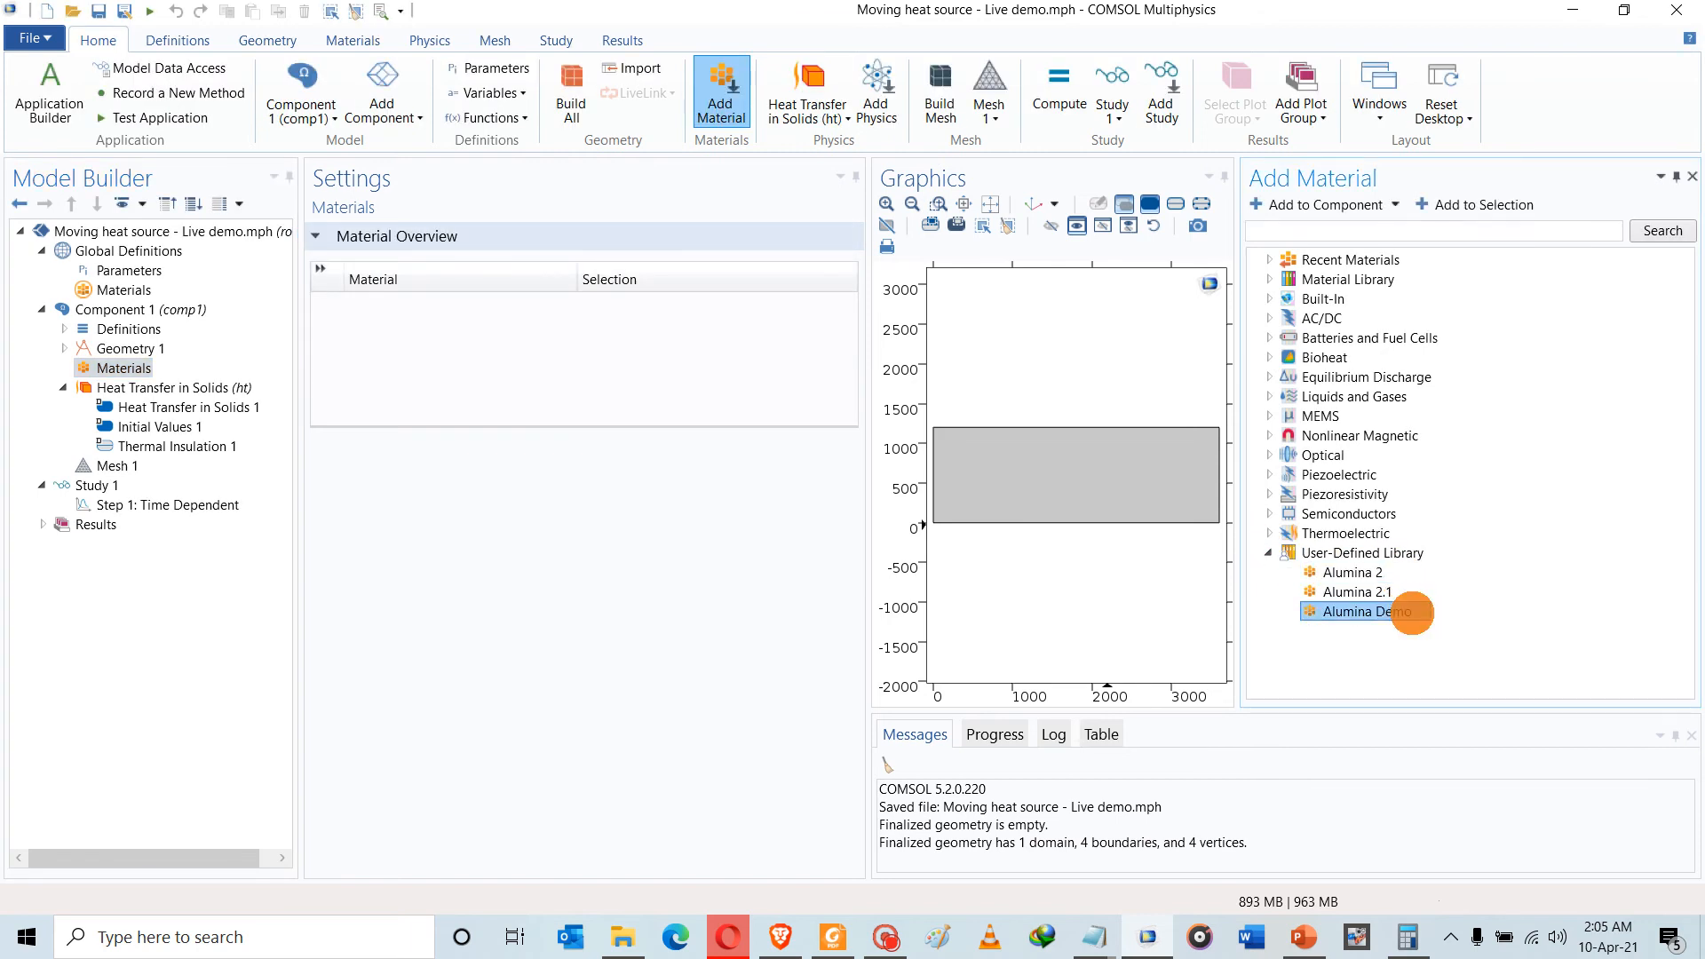
double_click(1412, 612)
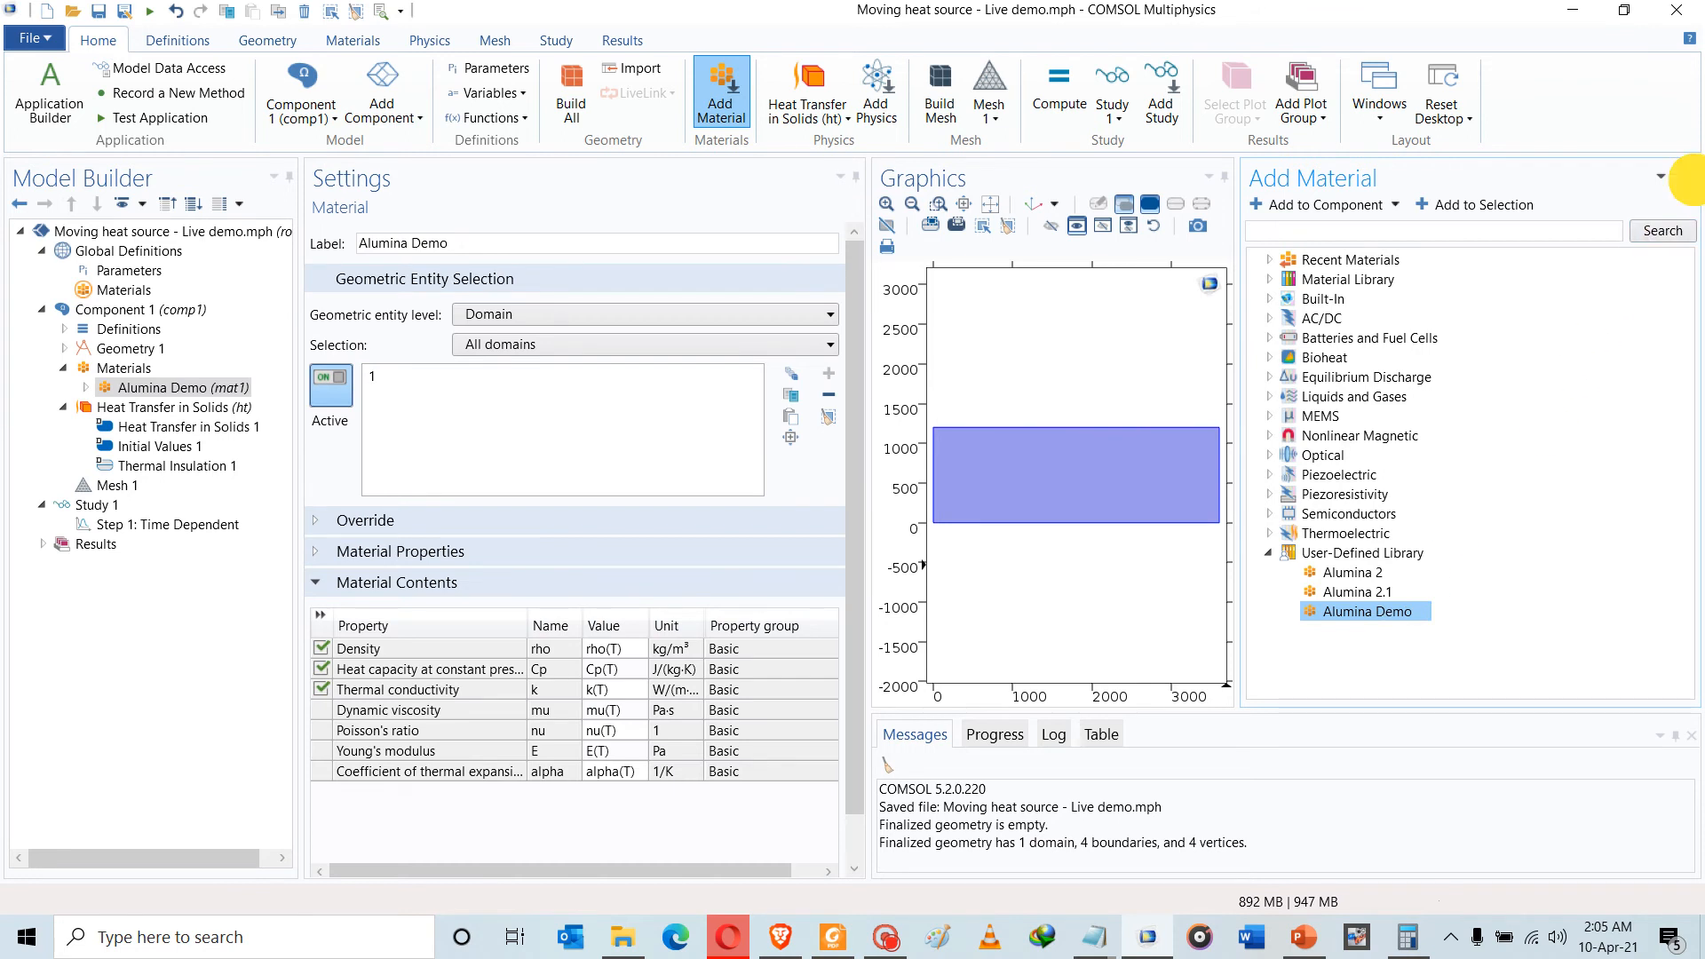
click(1692, 177)
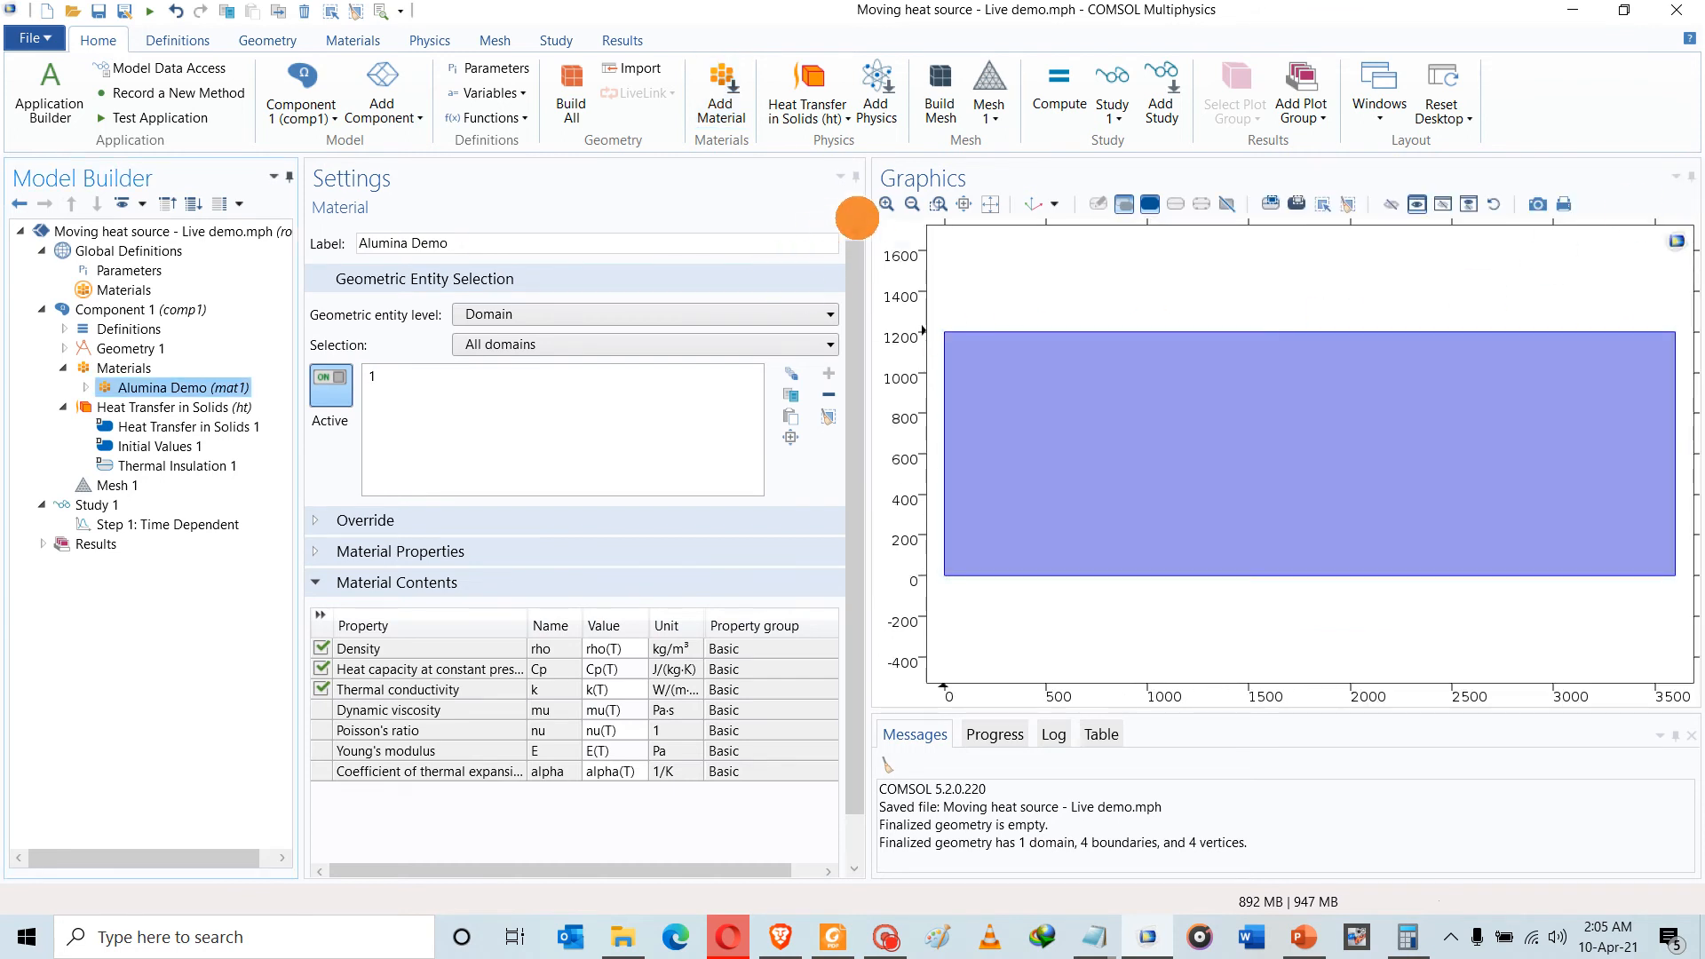
Widen the Settings window, expand the Alumina Demo material's Basic properties, and plot its density and thermal conductivity functions
drag(868, 218, 1030, 244)
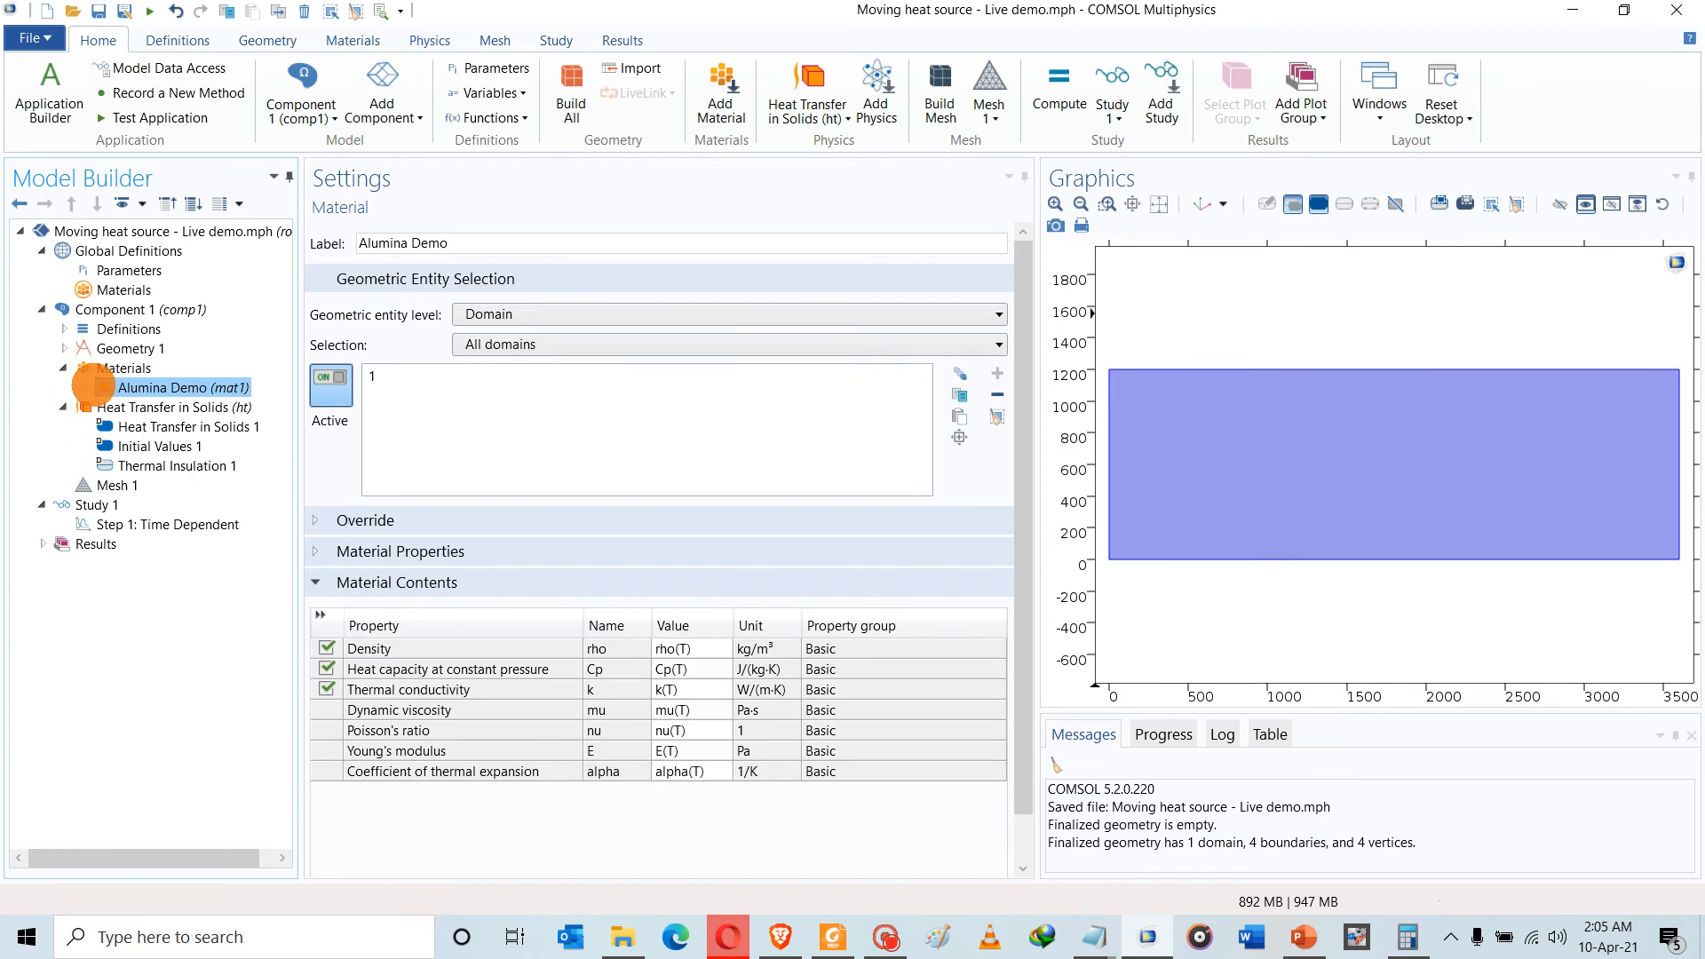
click(89, 387)
click(108, 407)
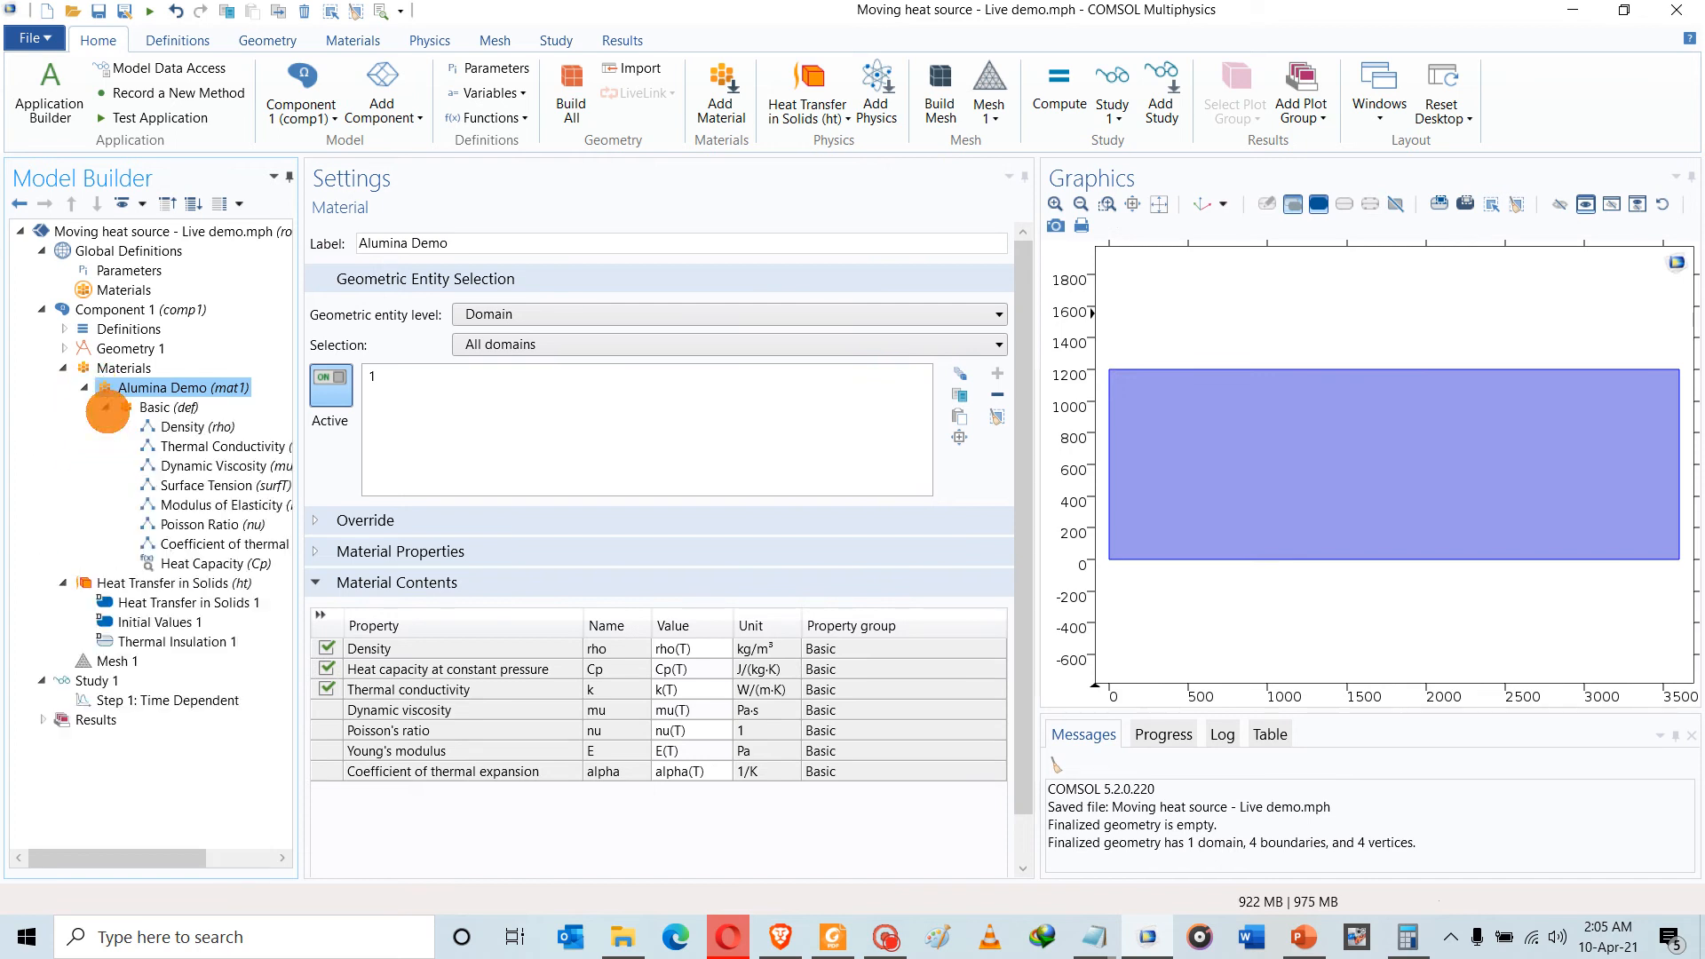
click(191, 427)
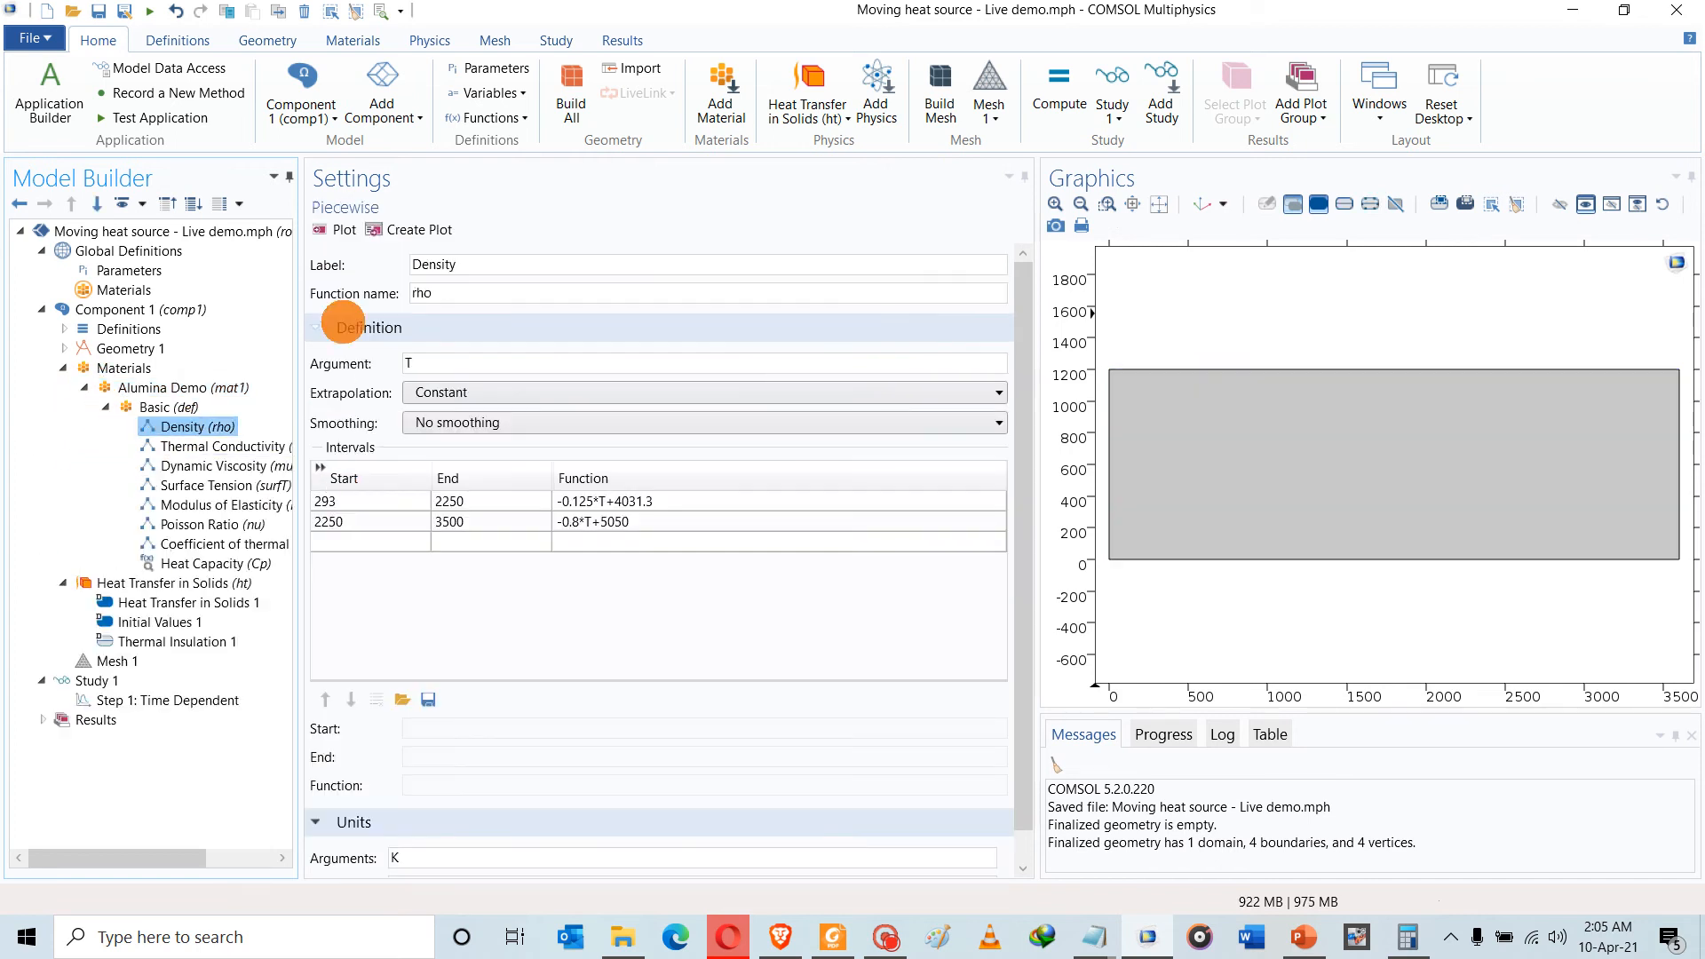
click(337, 228)
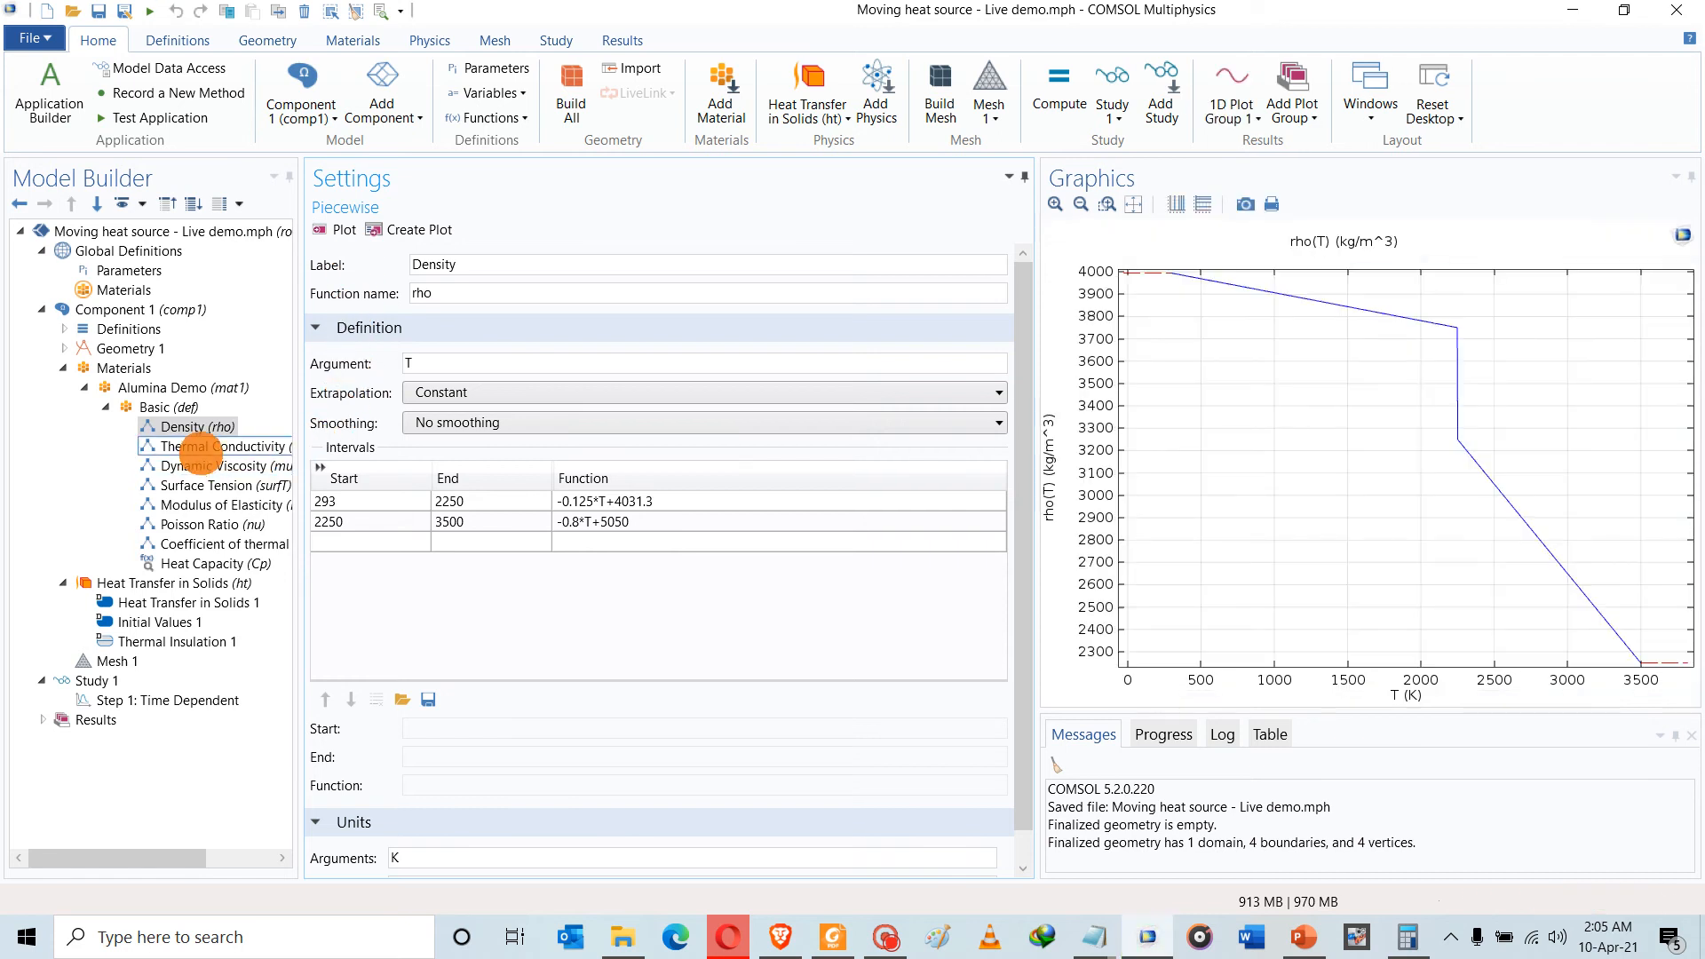
click(200, 449)
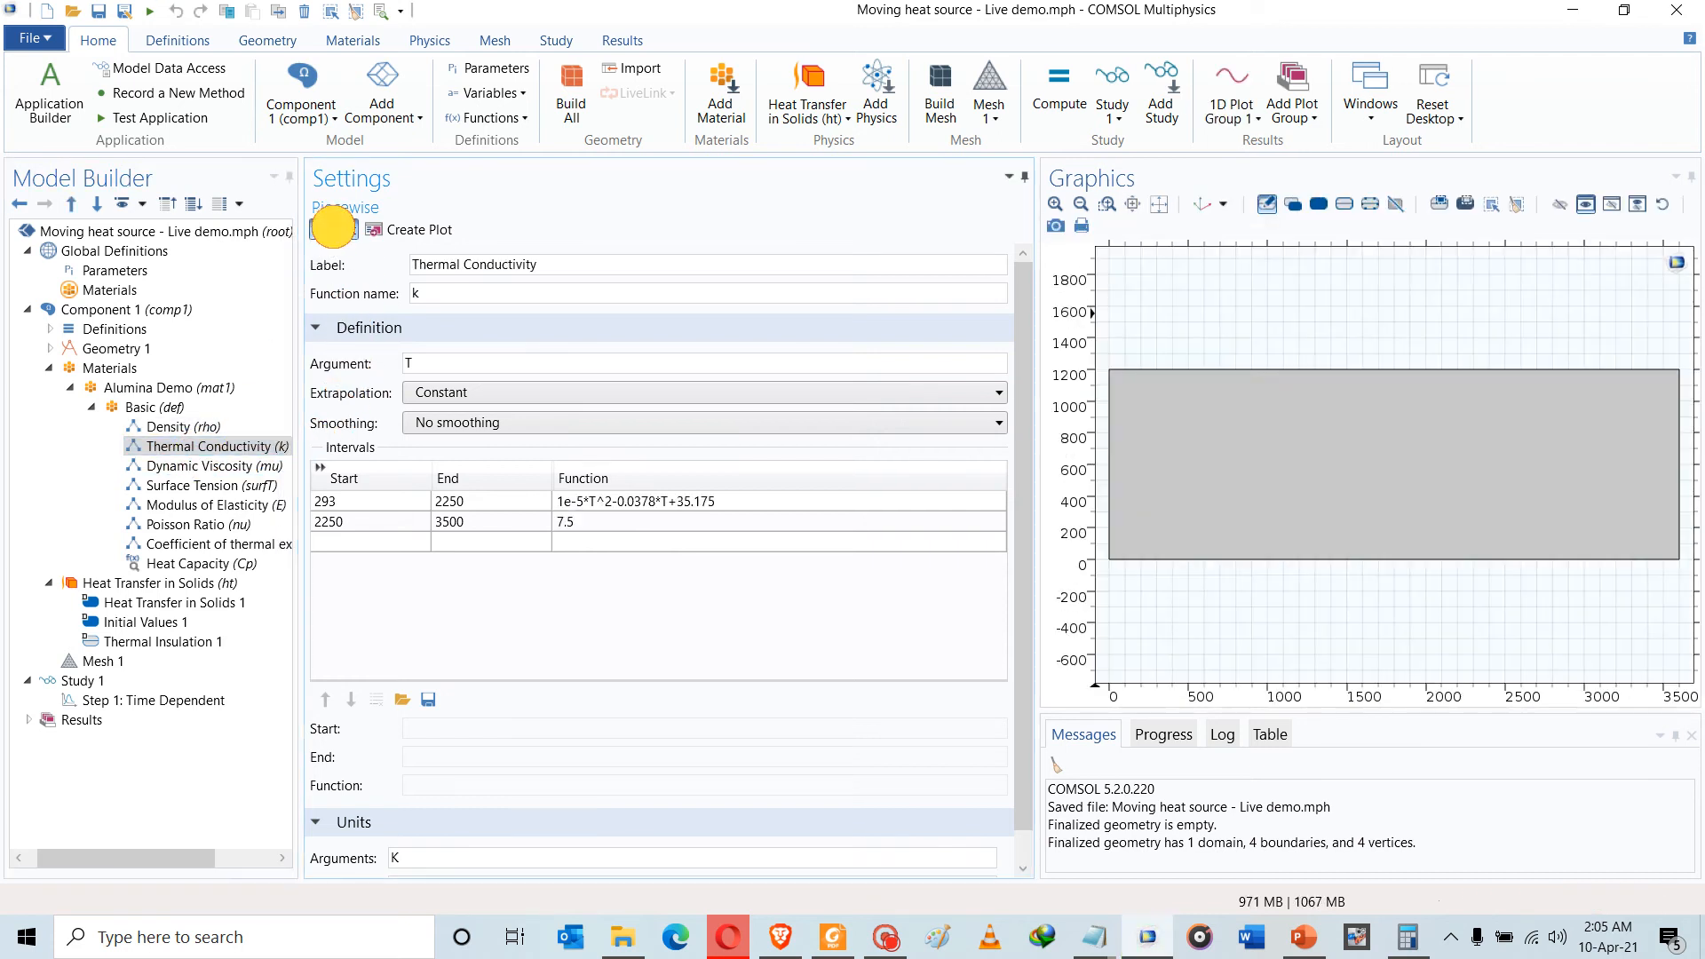
click(333, 228)
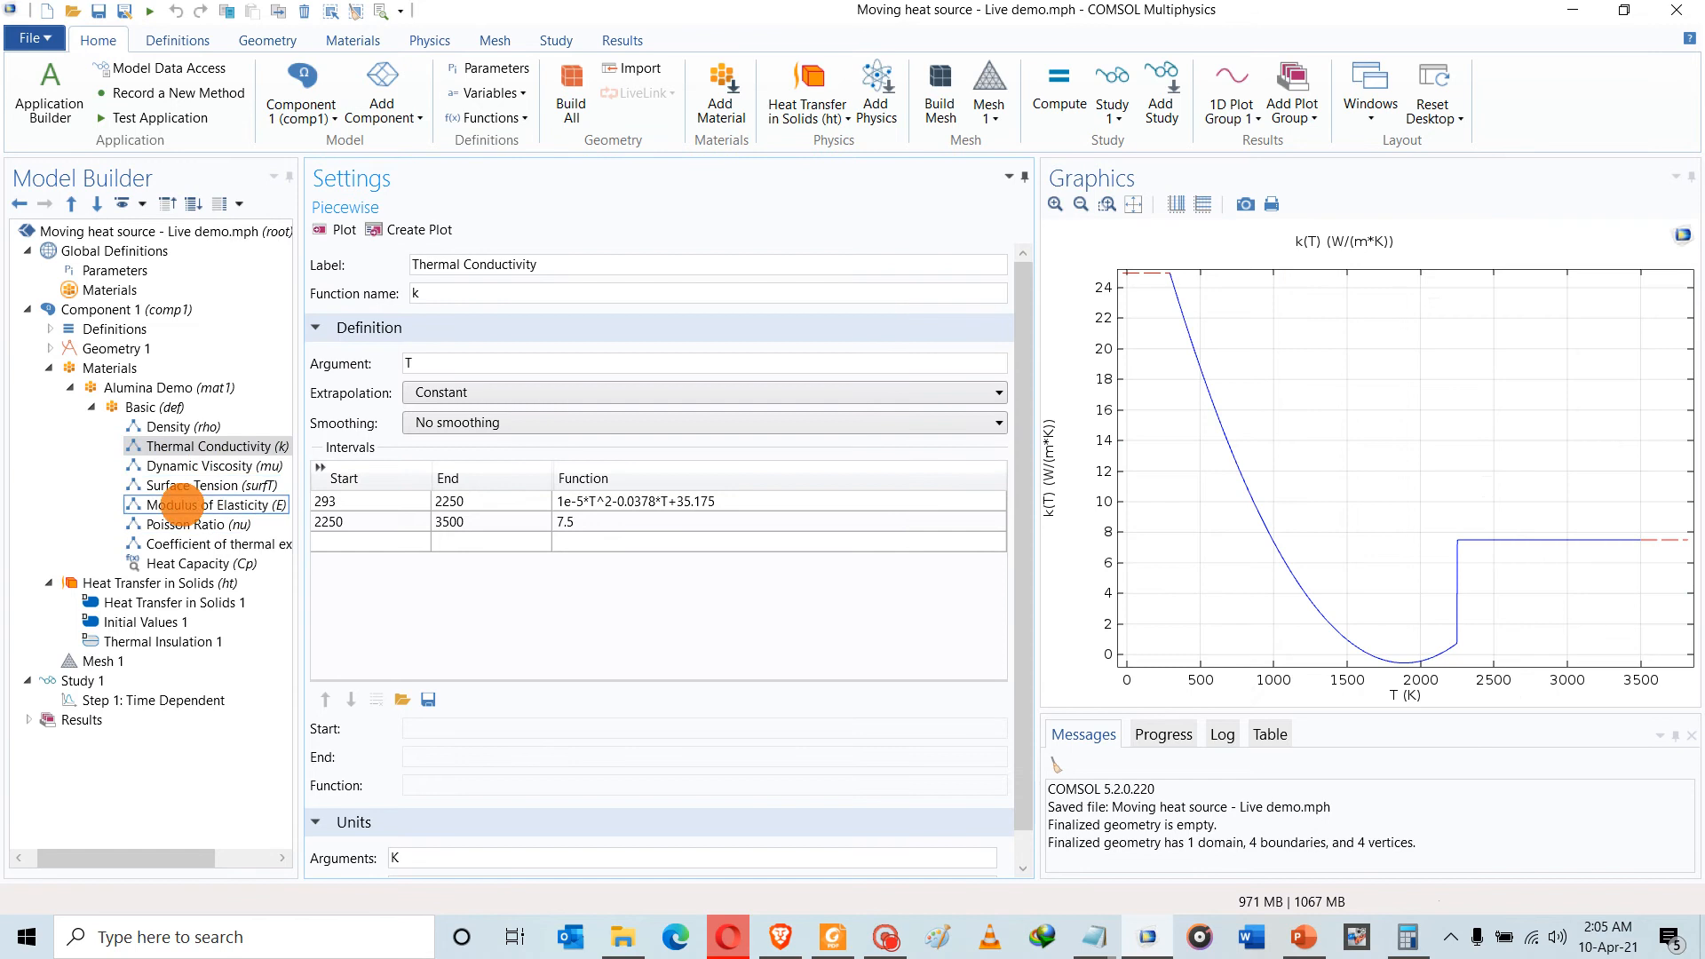
Plot the Alumina Demo material's dynamic viscosity, surface tension and modulus of elasticity functions
click(186, 465)
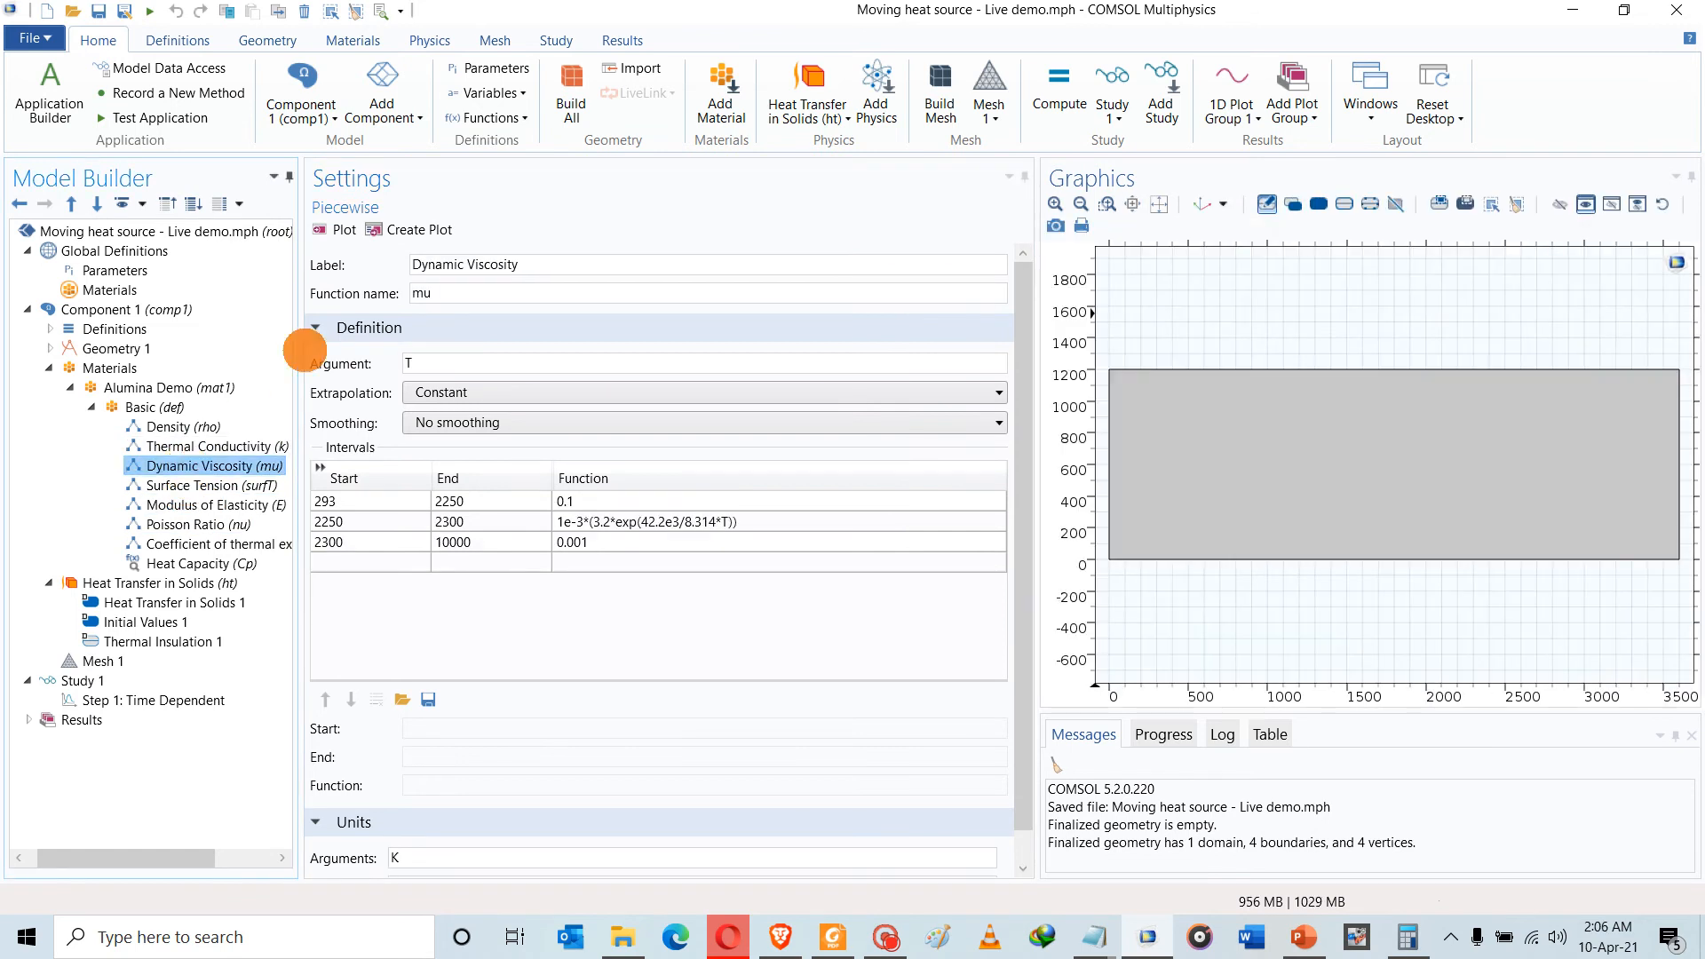
click(333, 228)
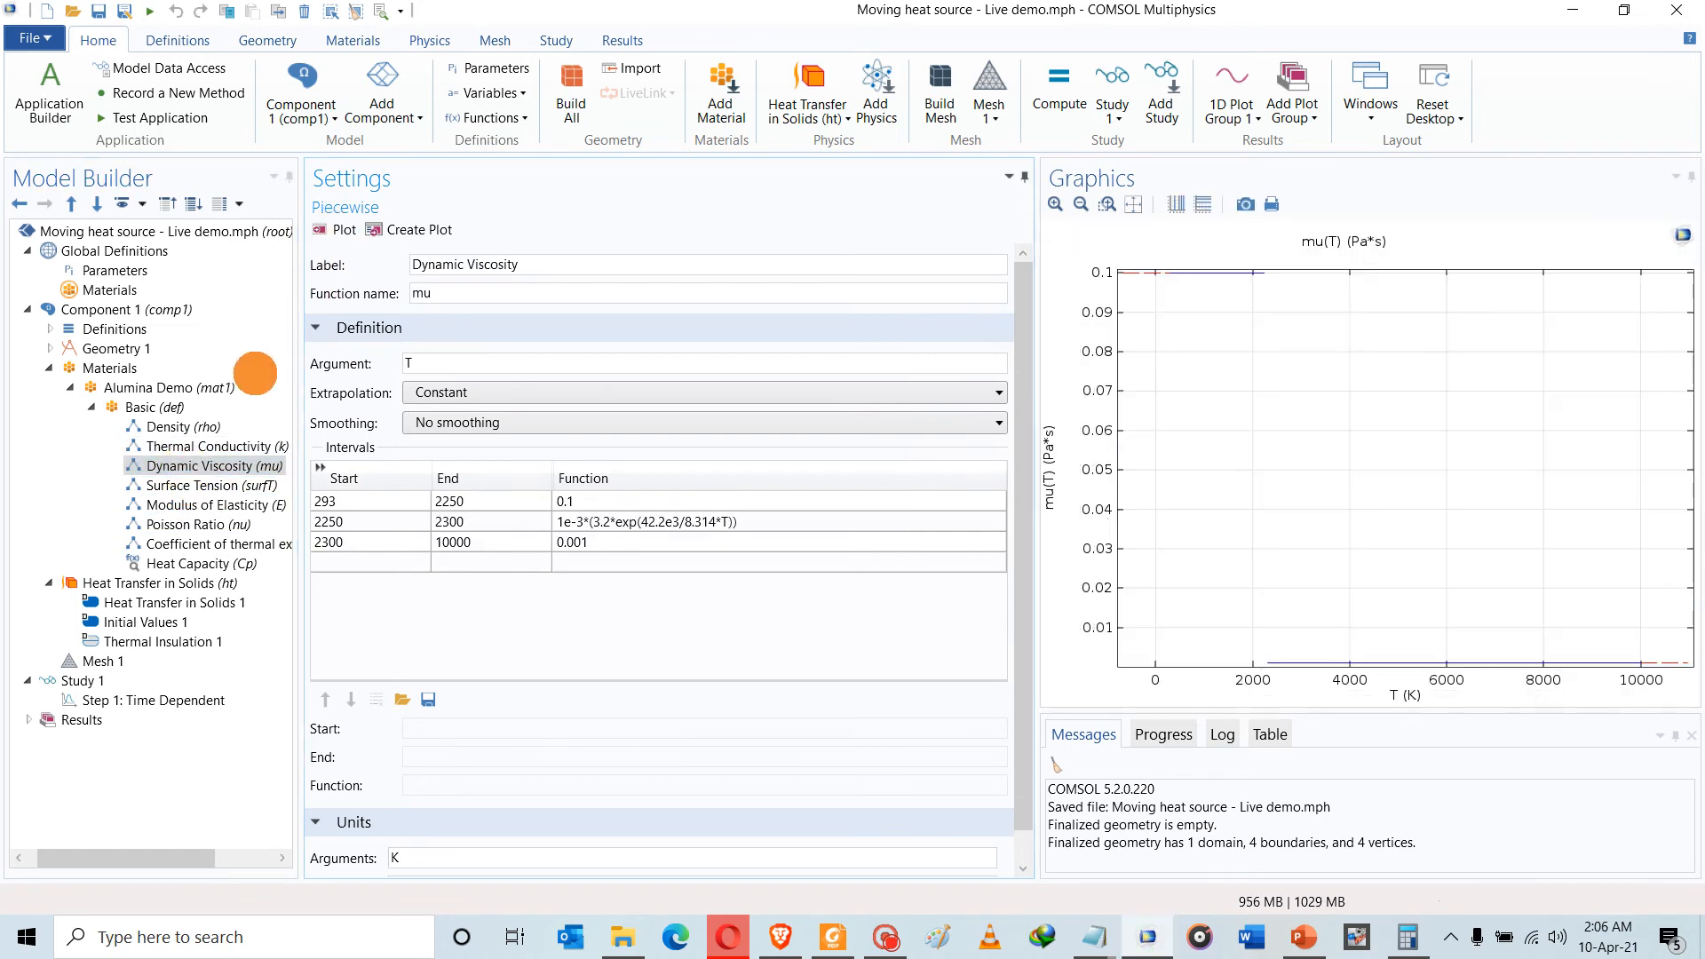
click(200, 485)
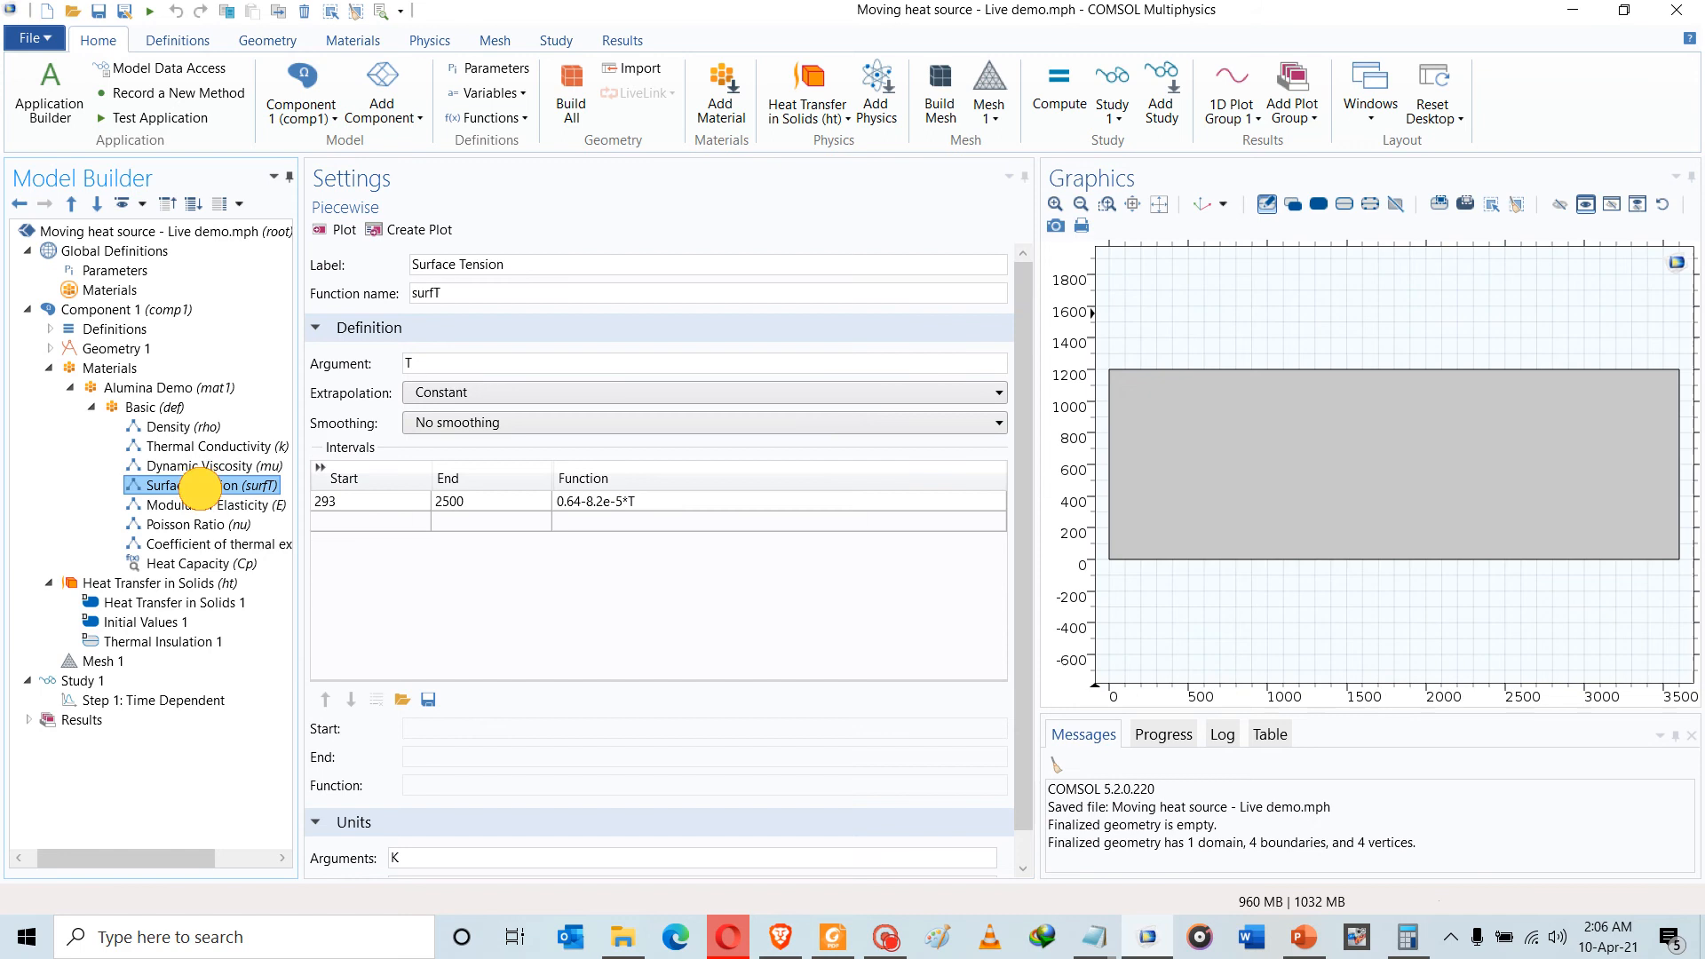
click(322, 230)
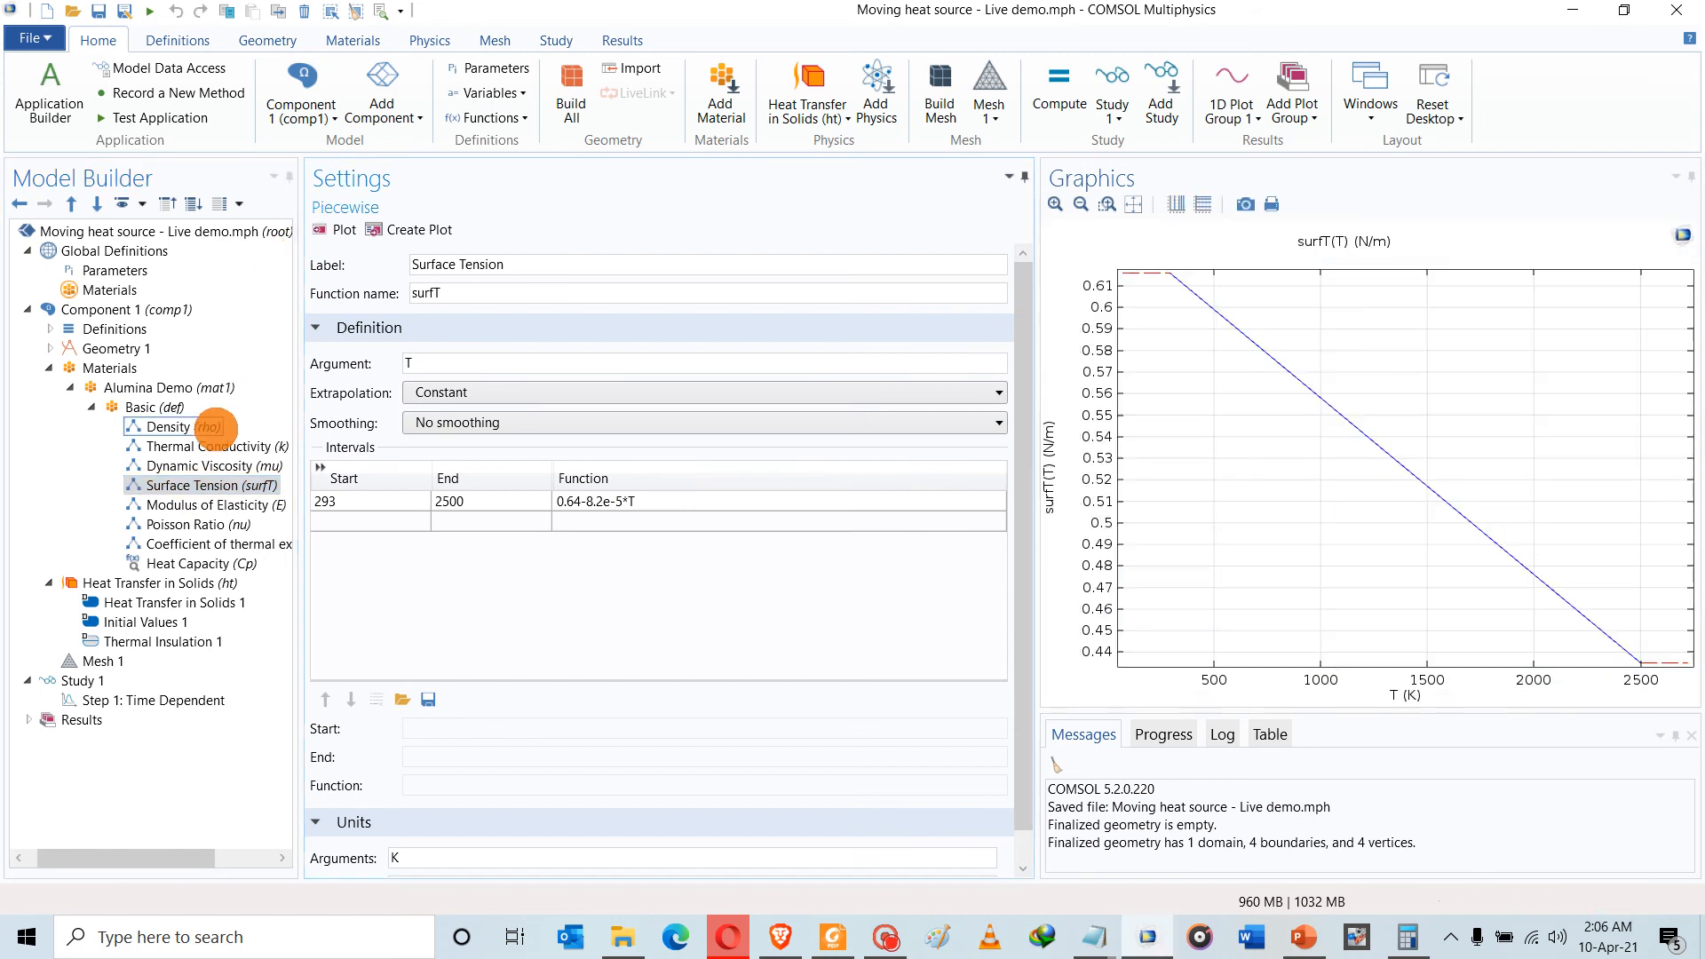
click(208, 505)
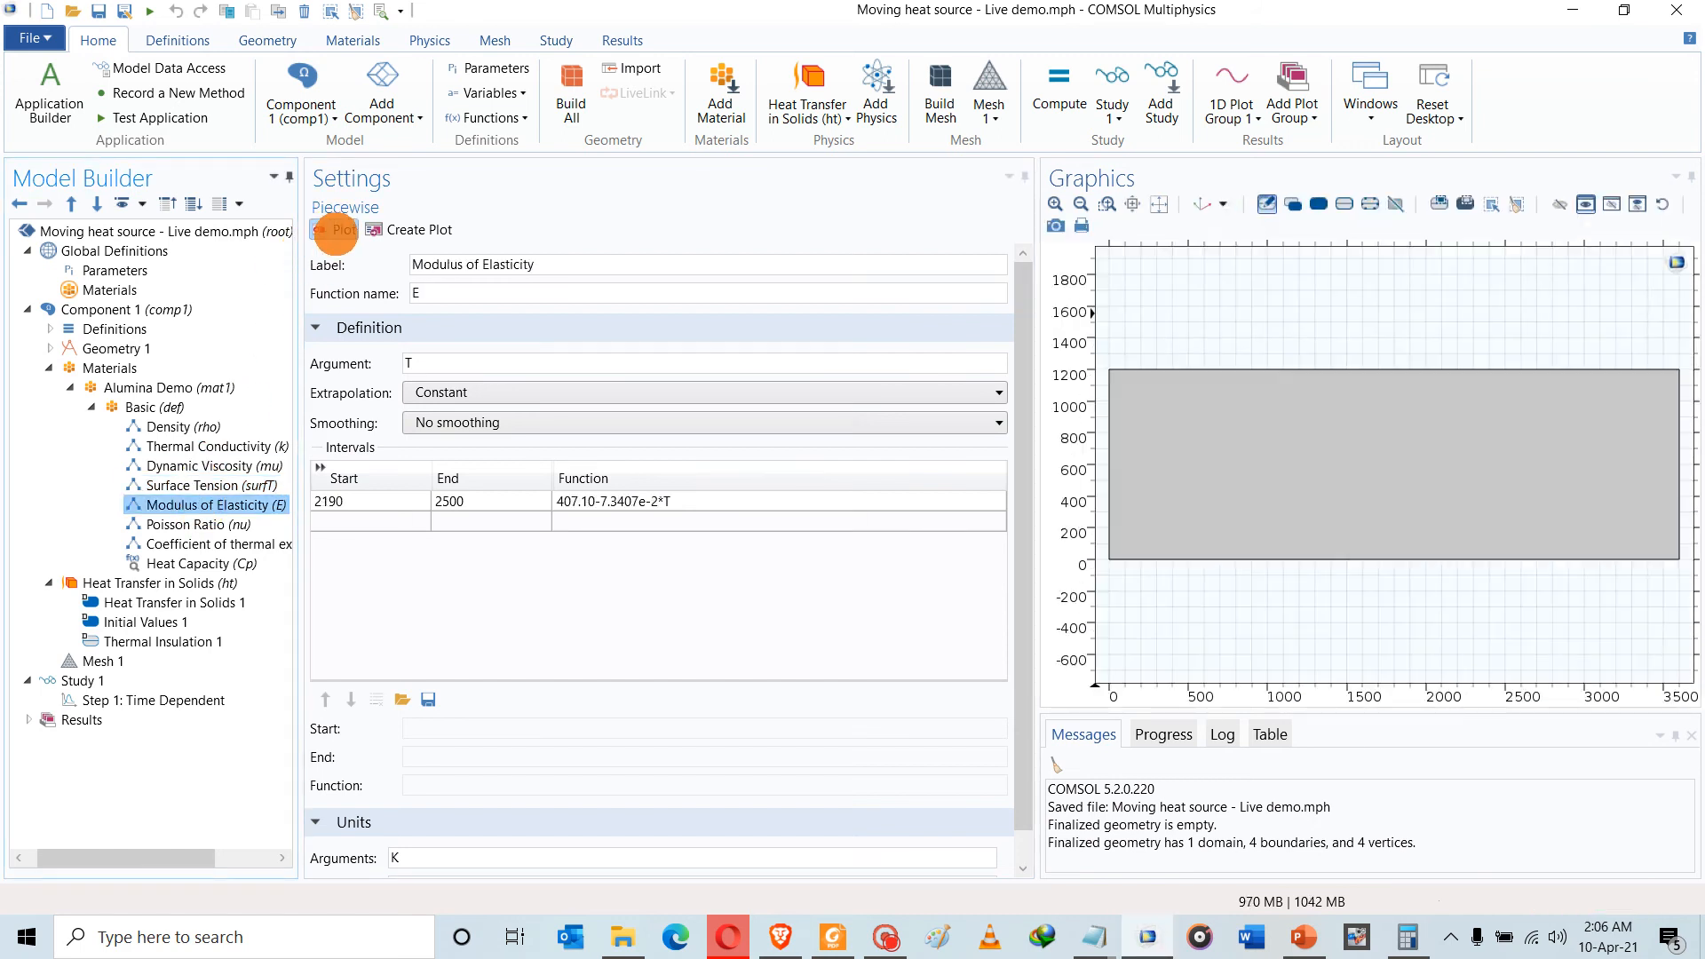
click(331, 229)
Plot the Alumina Demo material's Poisson ratio and heat capacity functions, and collapse the Materials branch
click(171, 524)
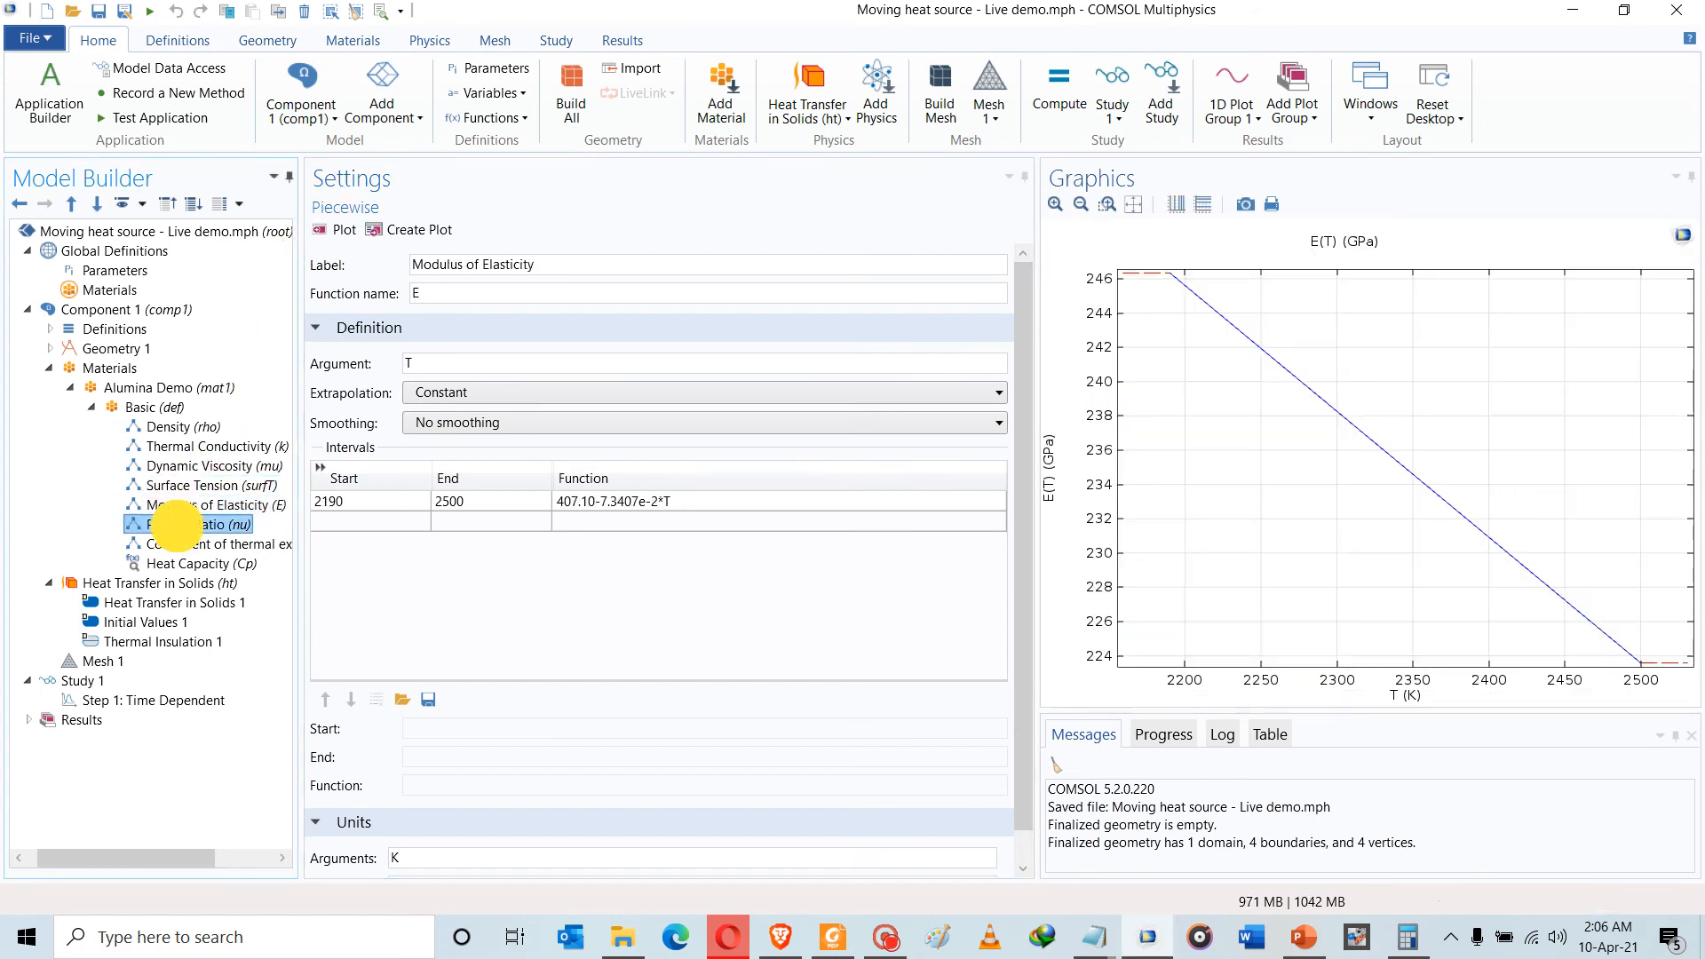
click(337, 238)
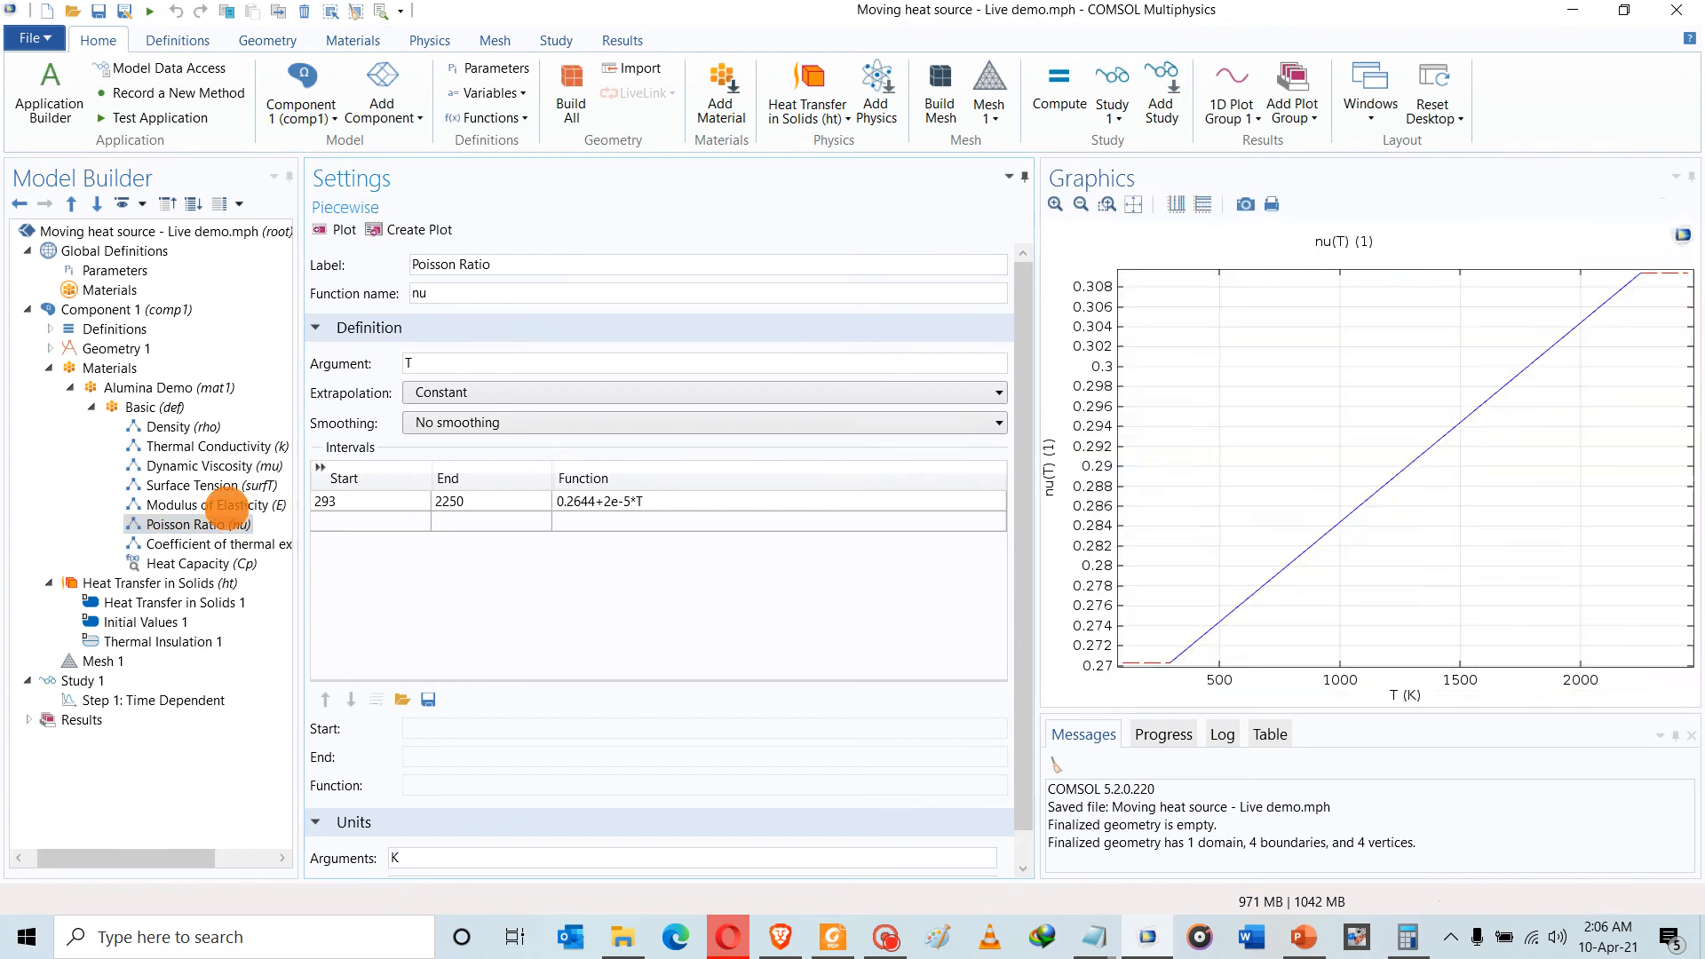
click(215, 563)
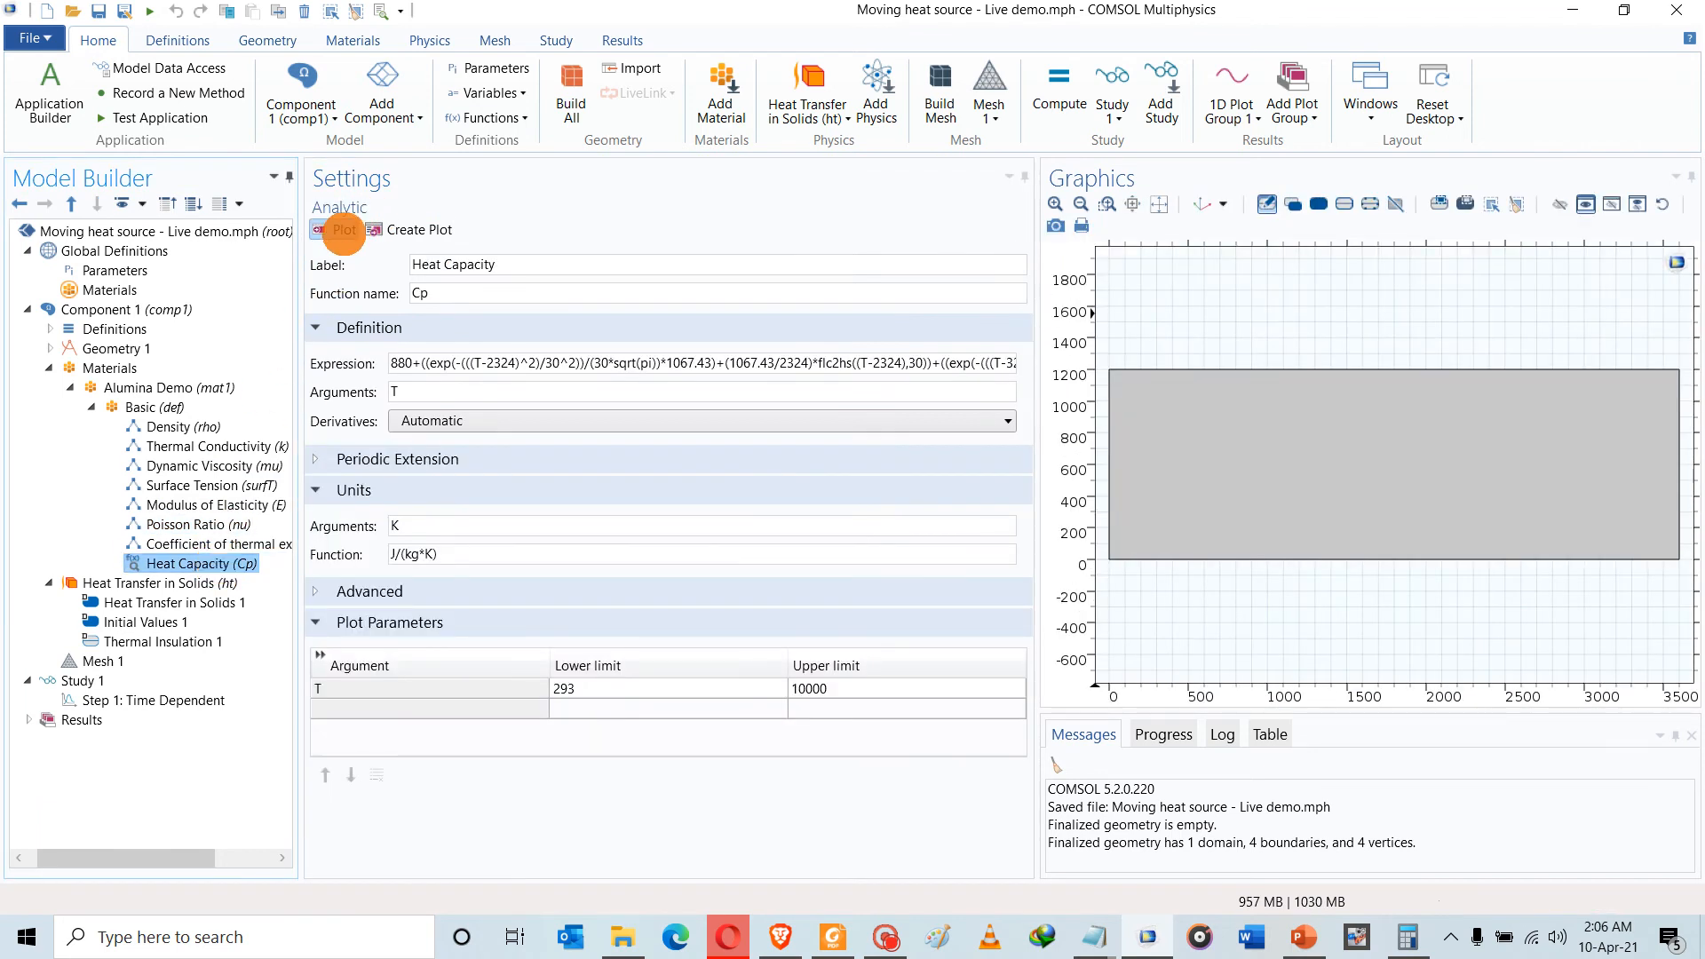
click(340, 229)
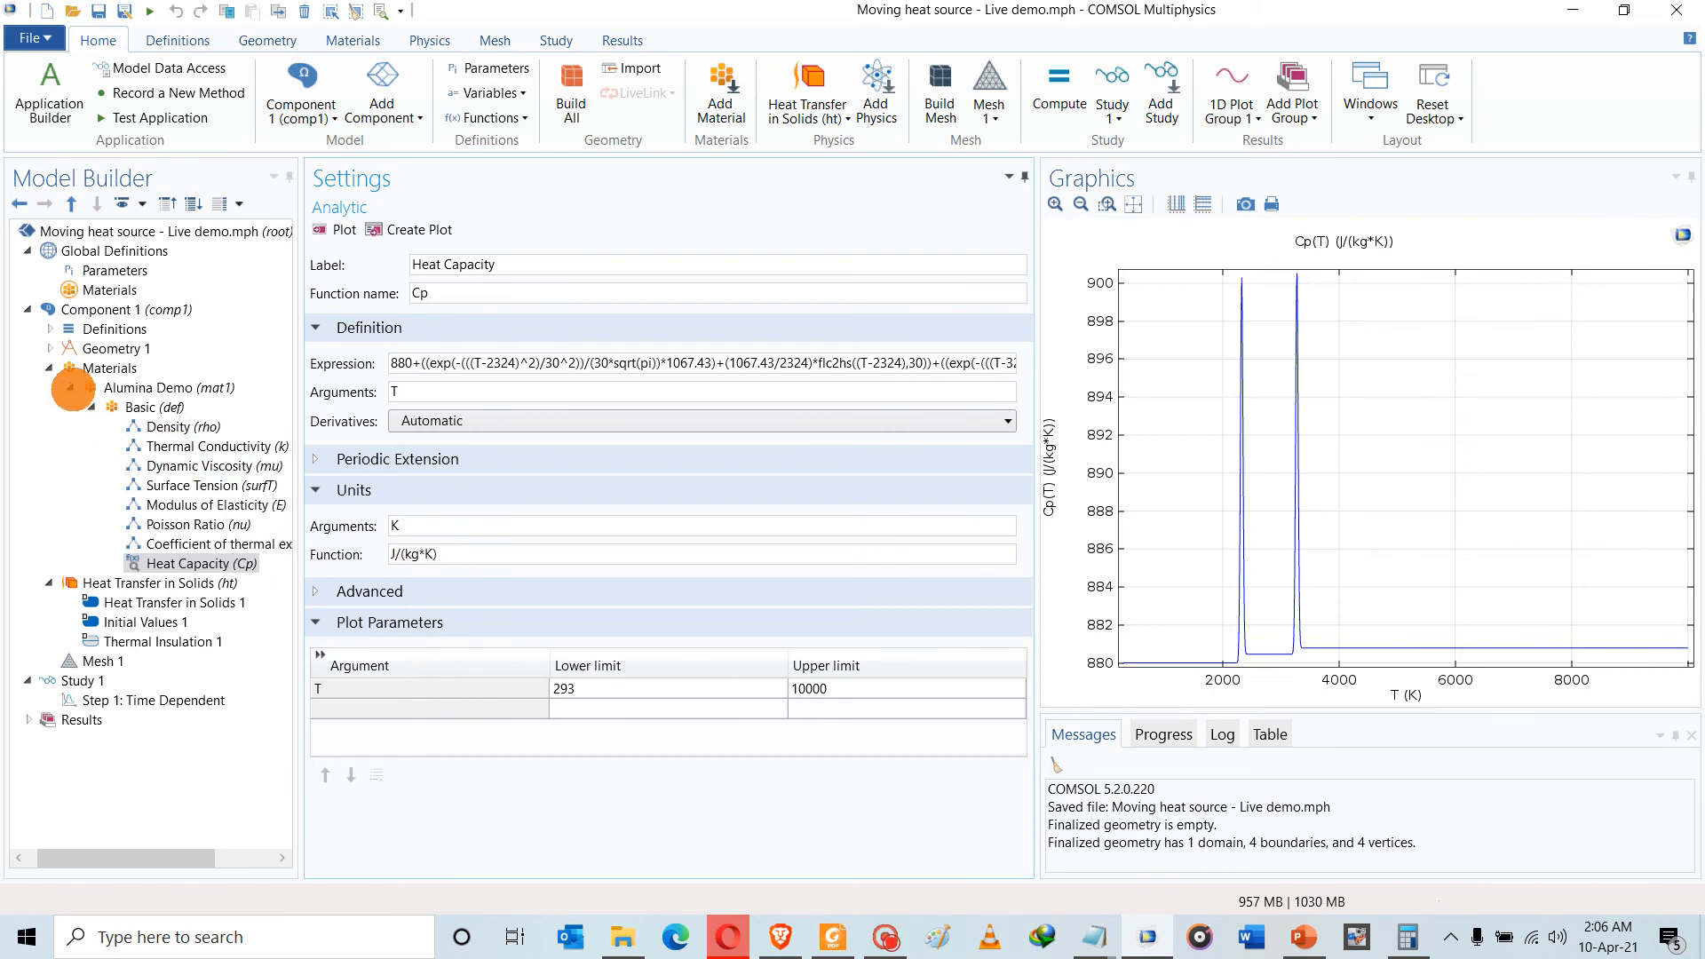
click(70, 388)
click(49, 367)
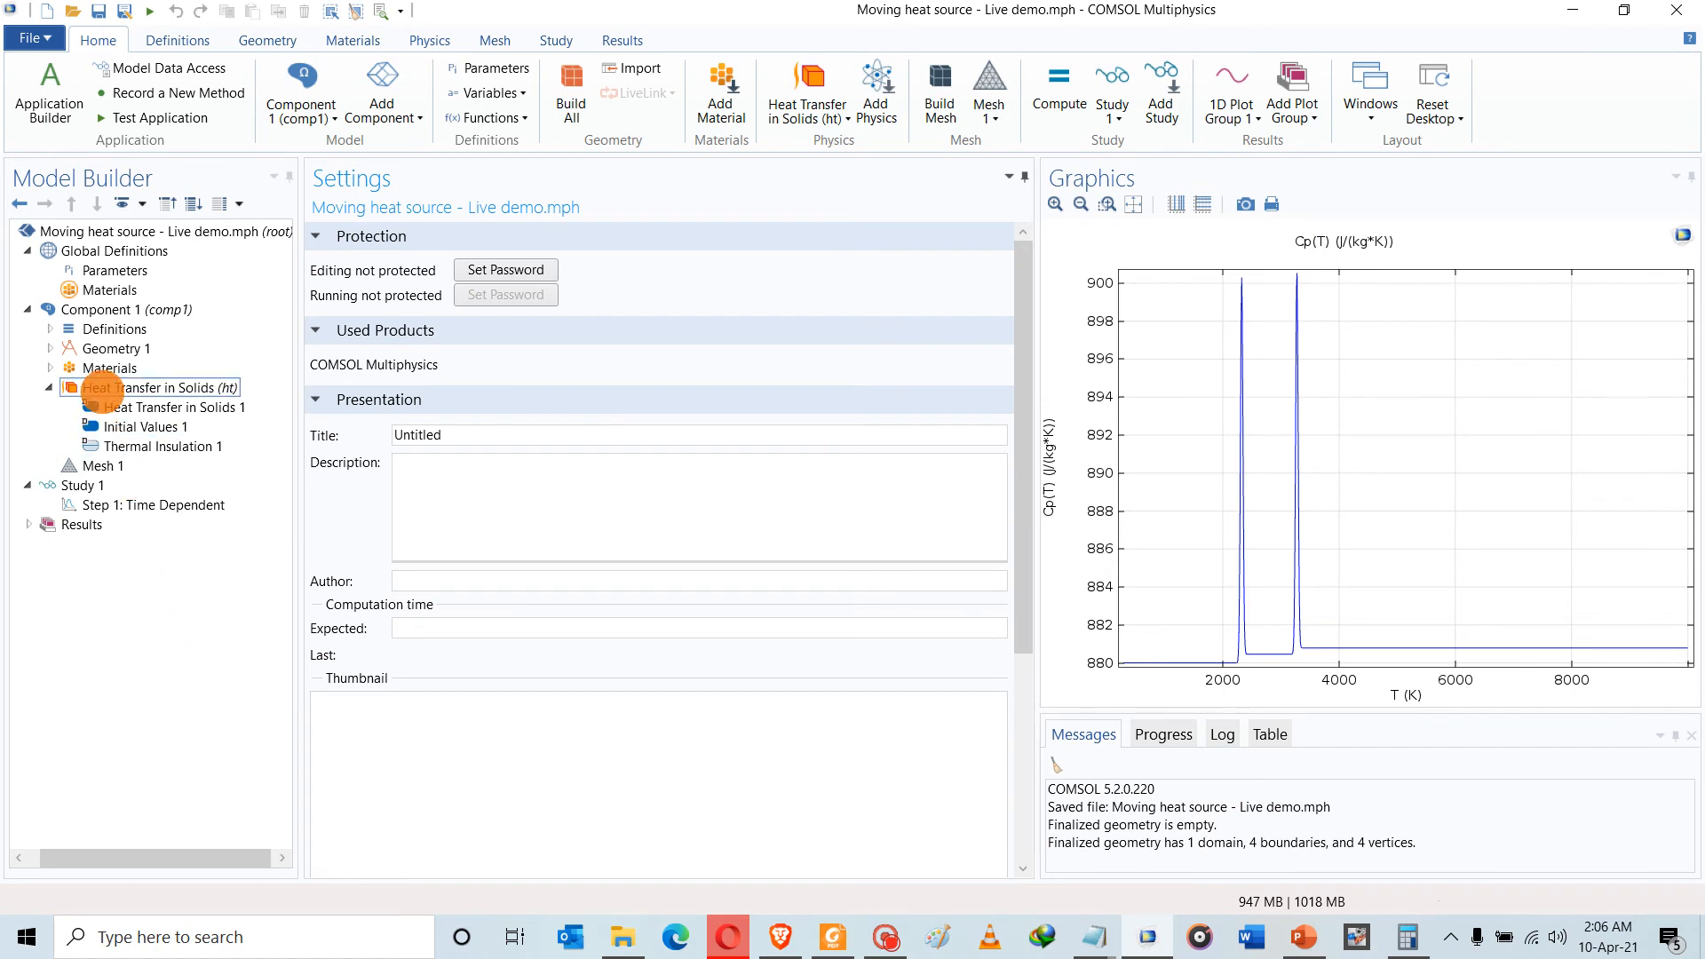
Add a Heat Flux boundary condition to Heat Transfer in Solids and assign it to the rectangle's top edge
click(102, 388)
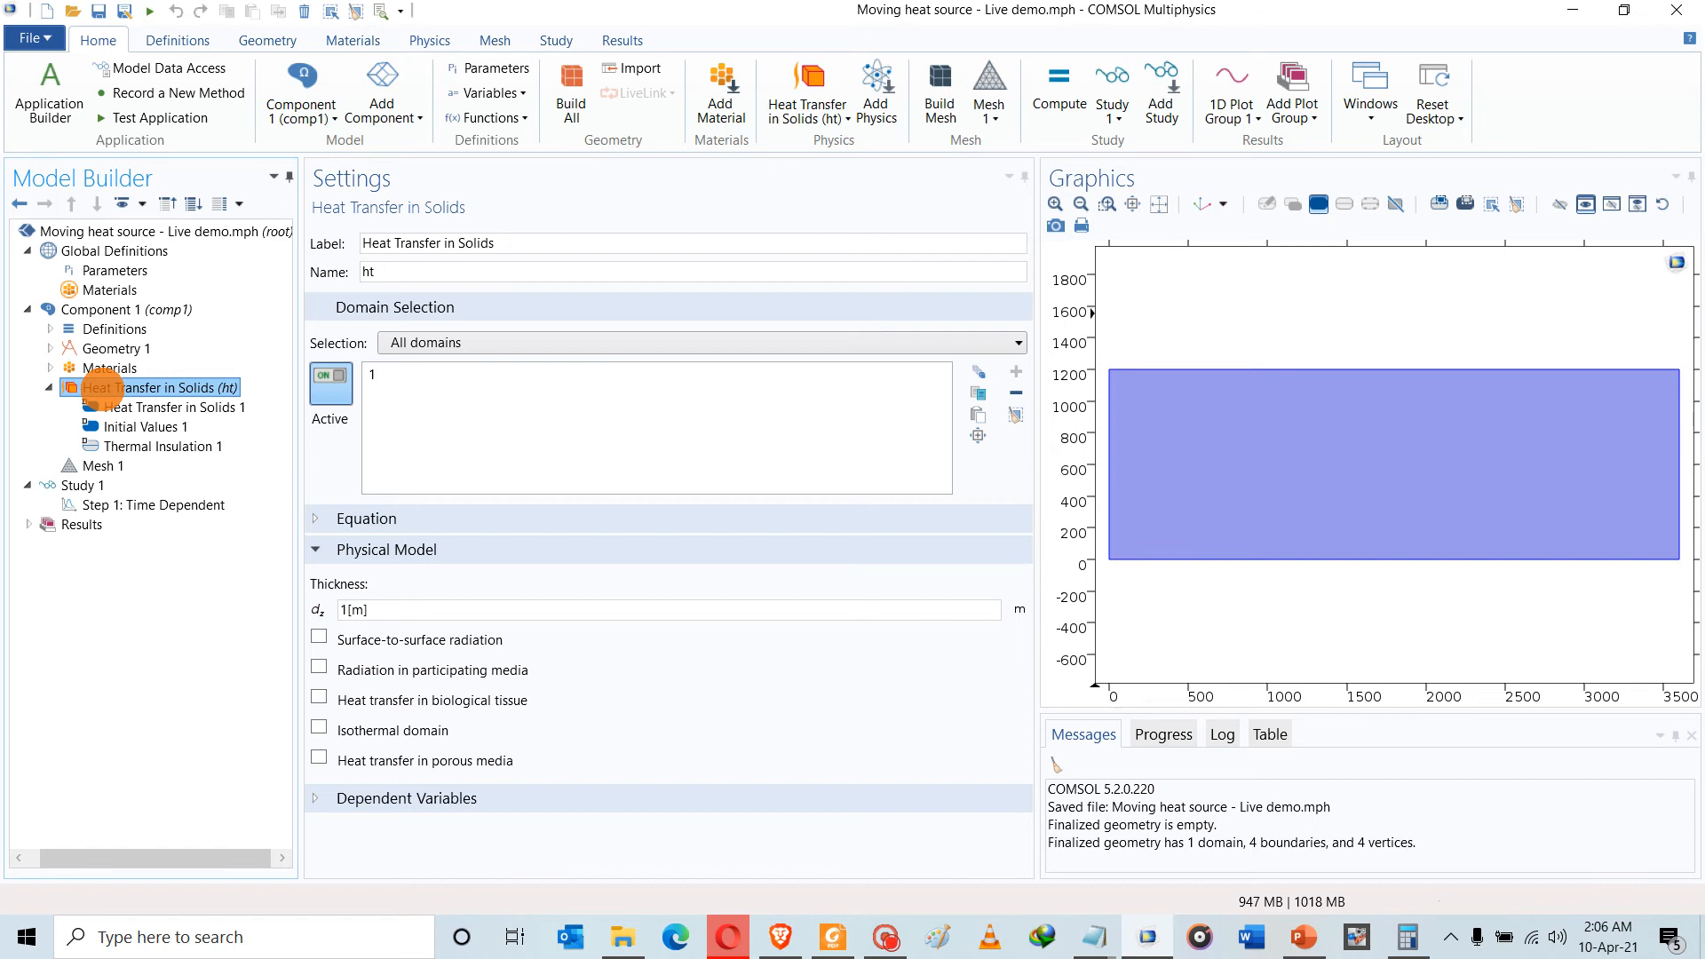
click(194, 407)
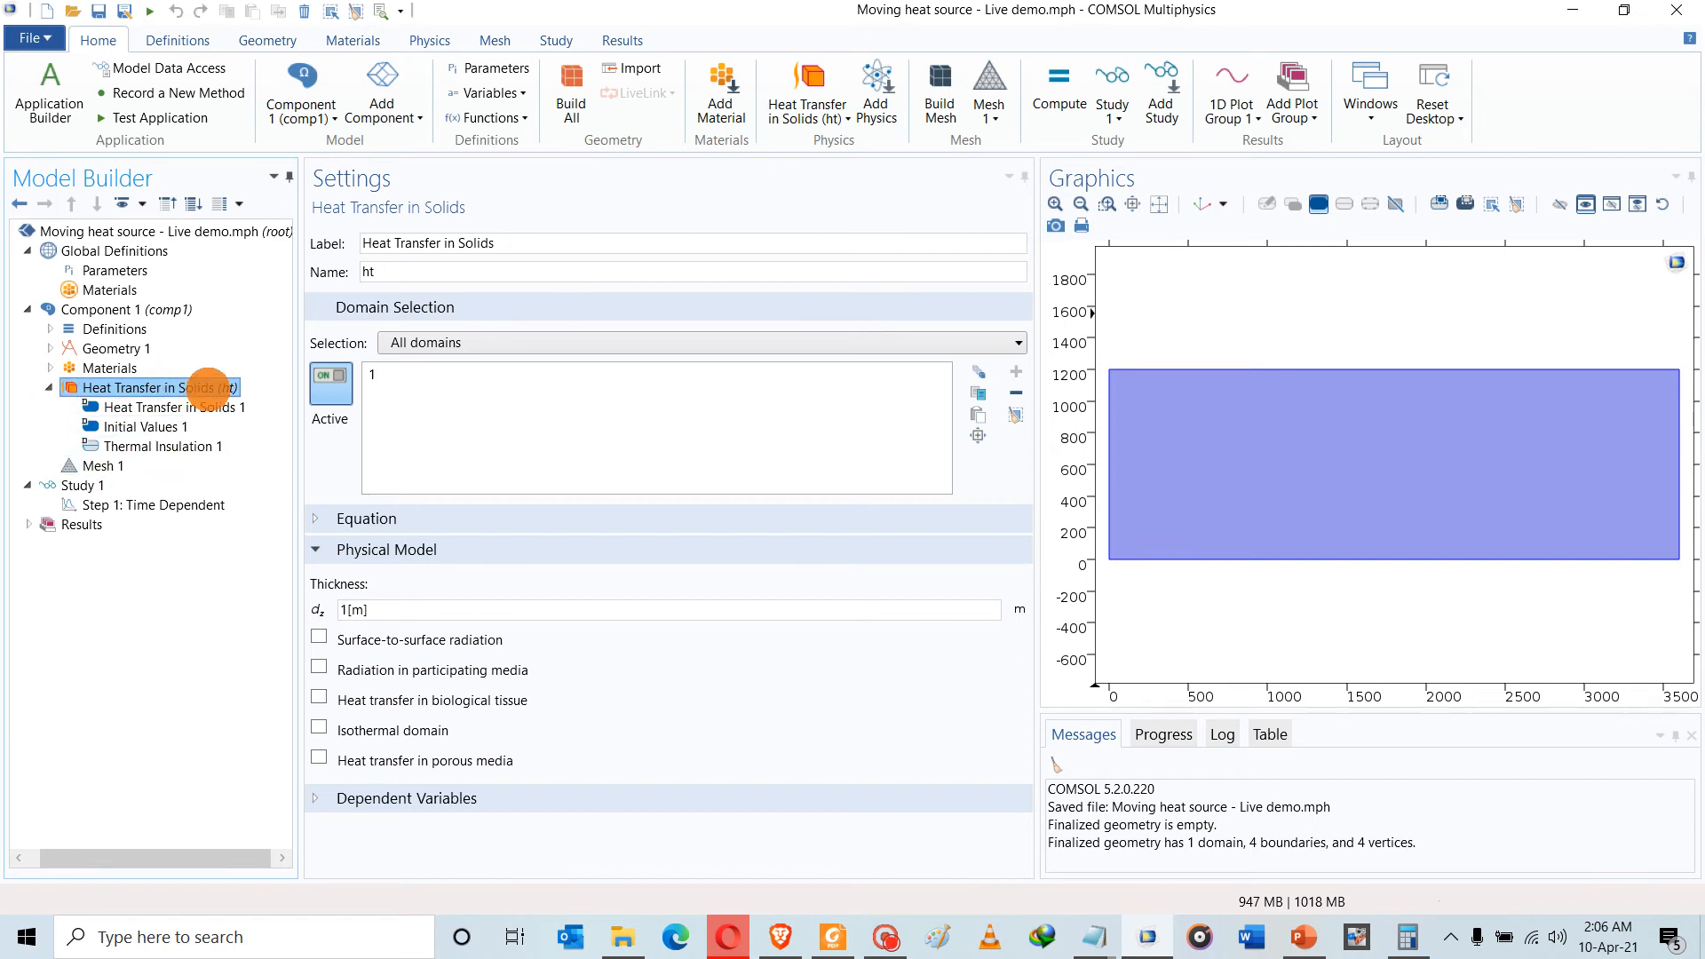
click(104, 347)
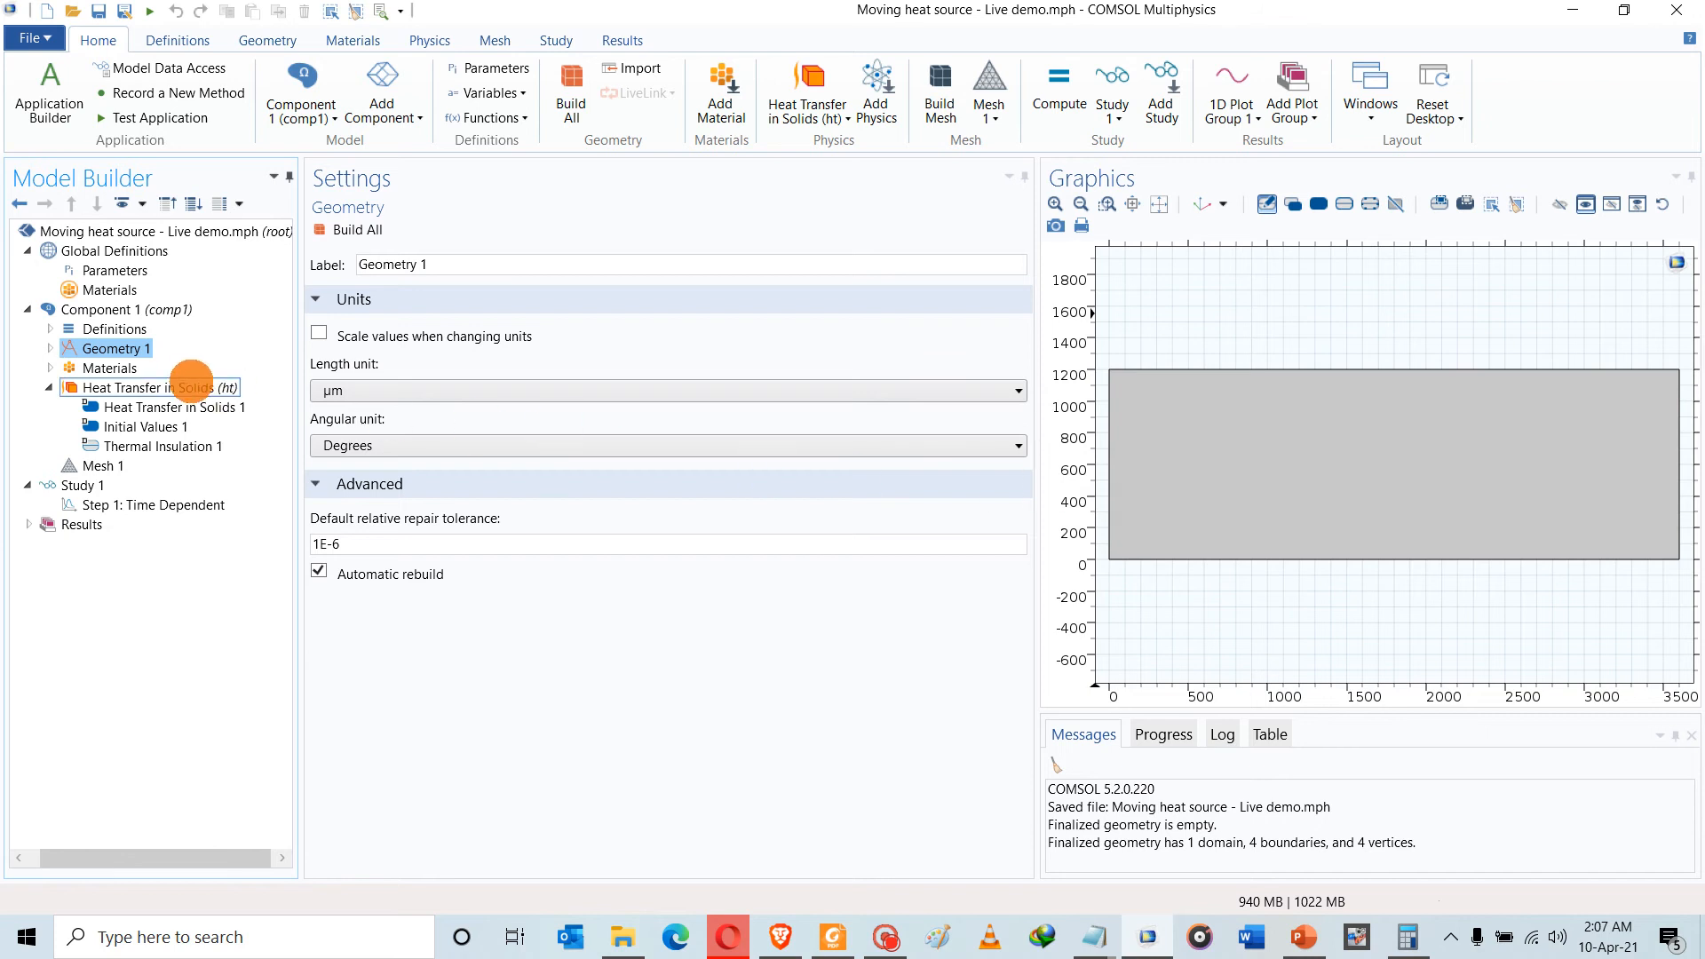
click(175, 383)
right_click(175, 384)
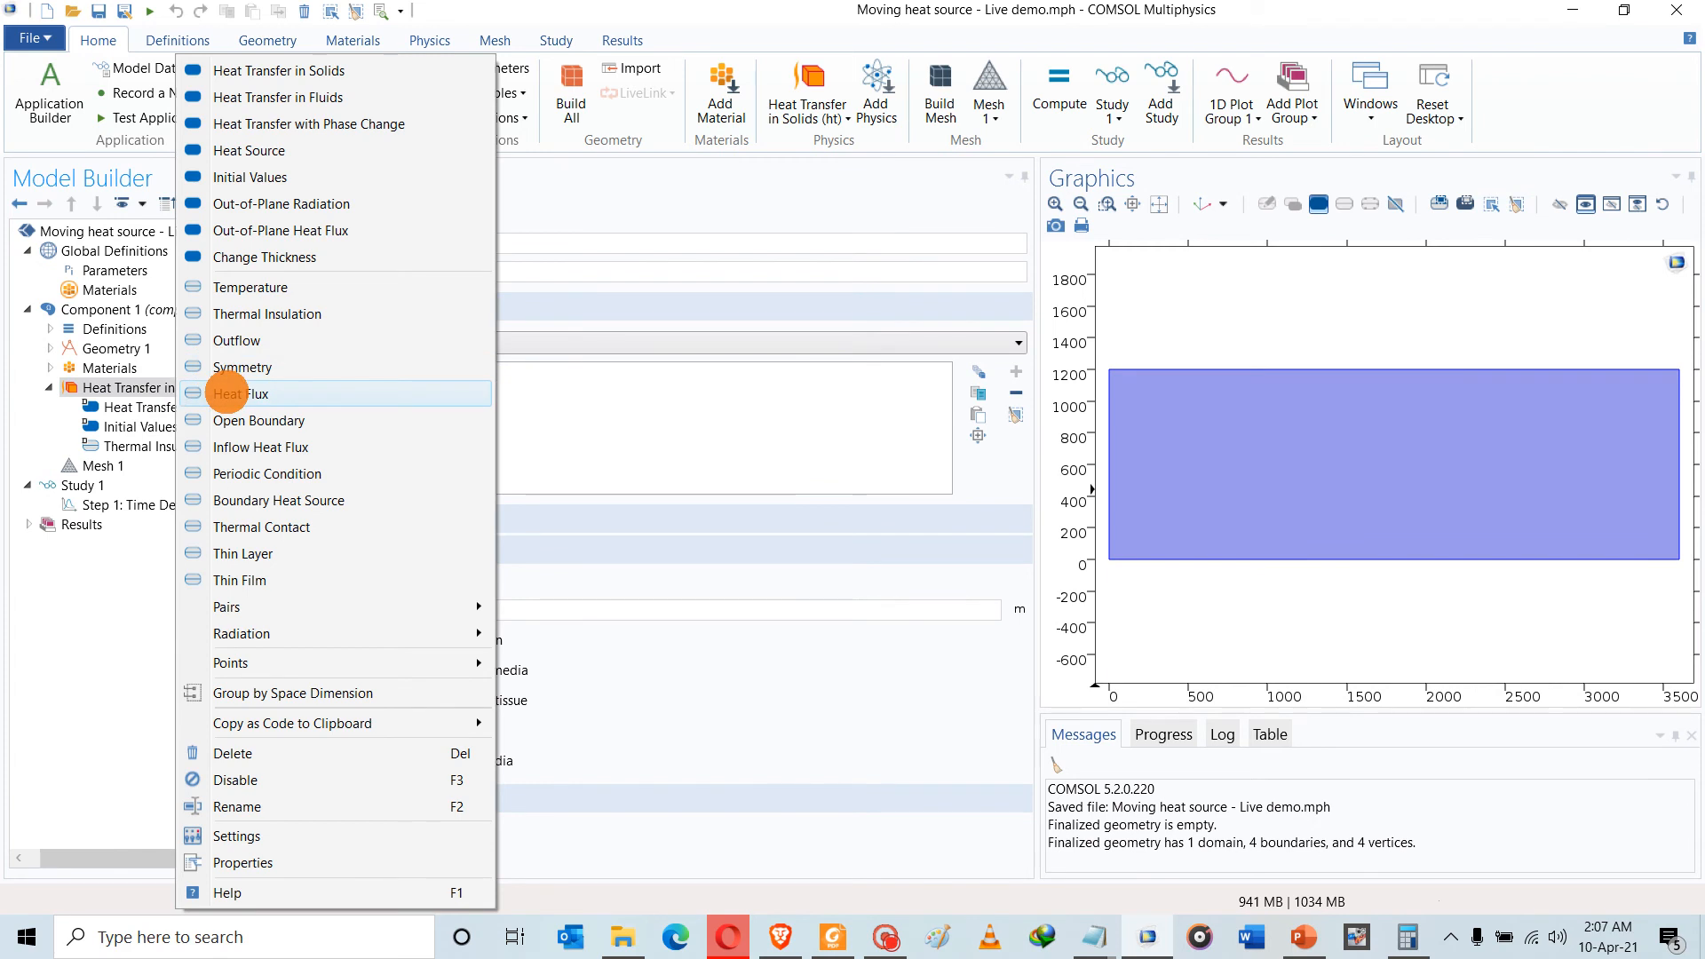
click(228, 393)
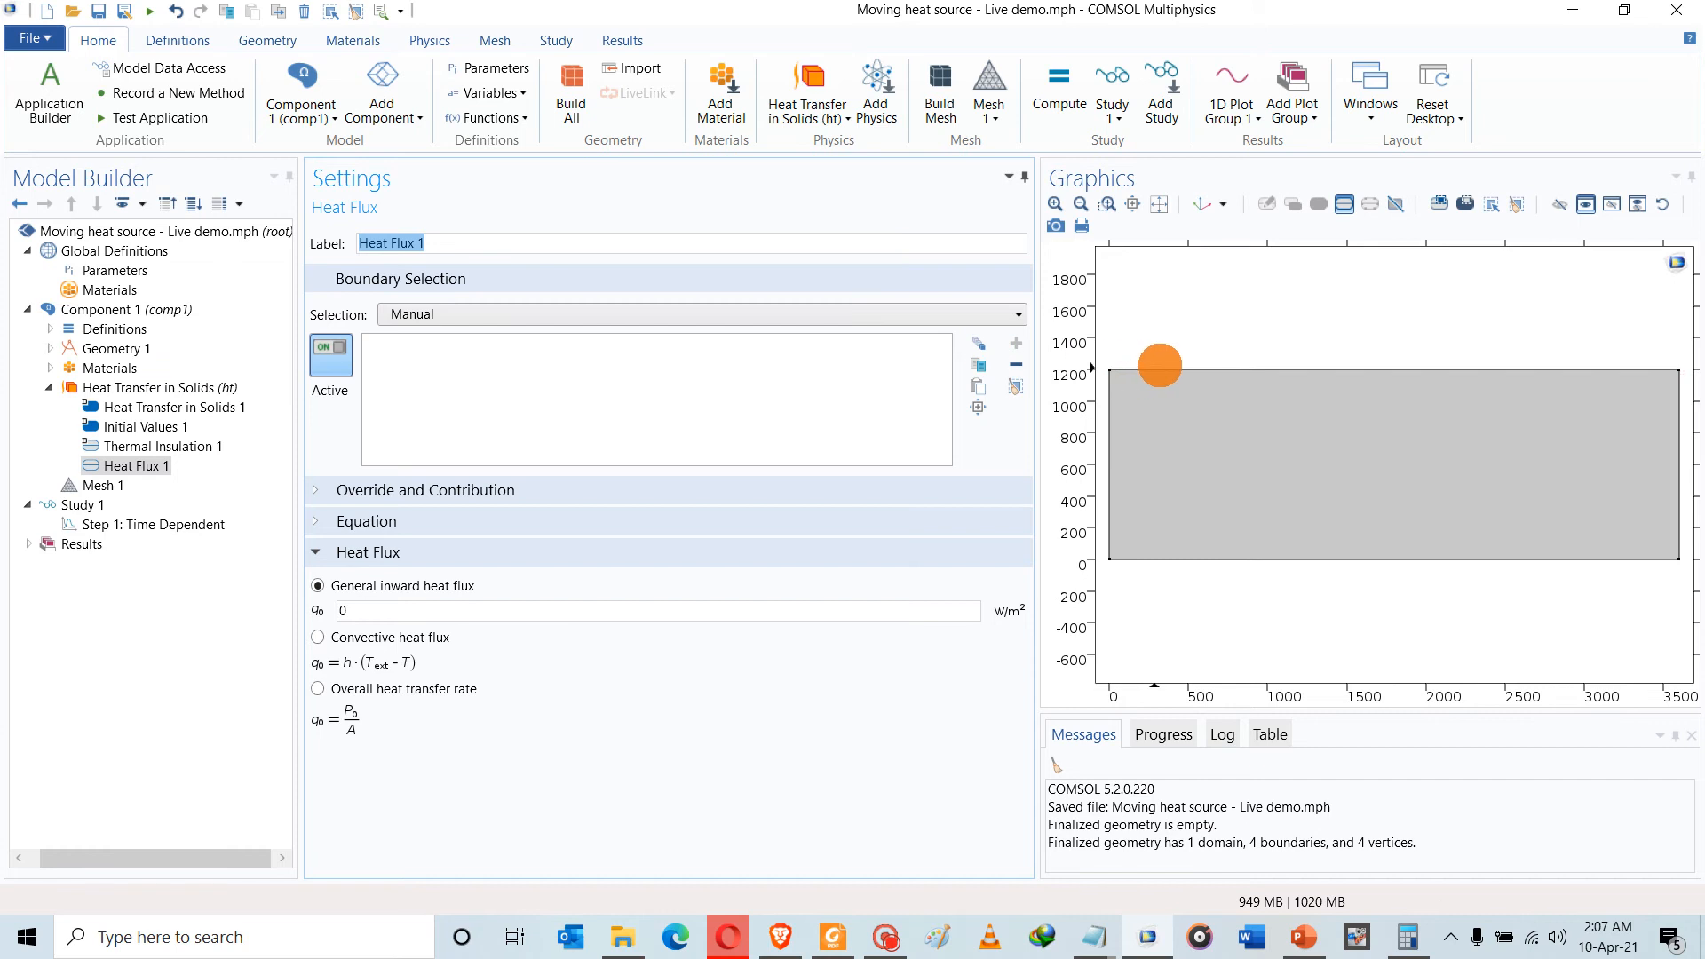
click(1159, 365)
click(1163, 369)
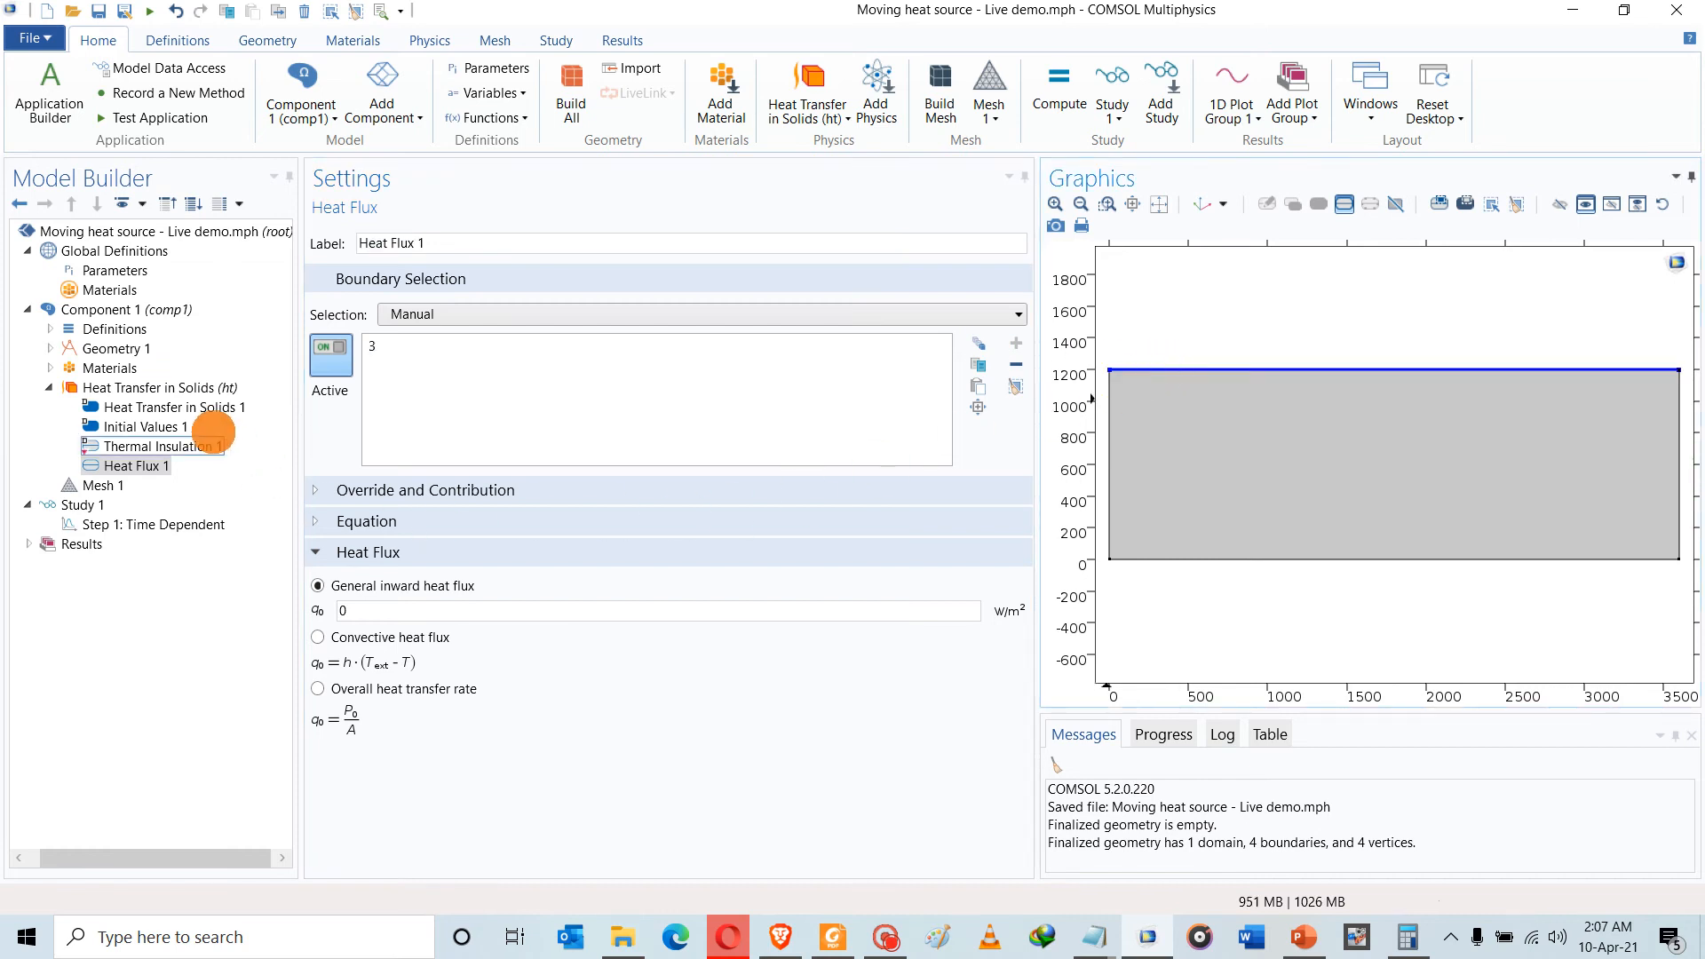
Label the heat flux condition "Laser heat source", matching the Pg variable's description, and set its general inward heat flux q0 to Pg
click(51, 328)
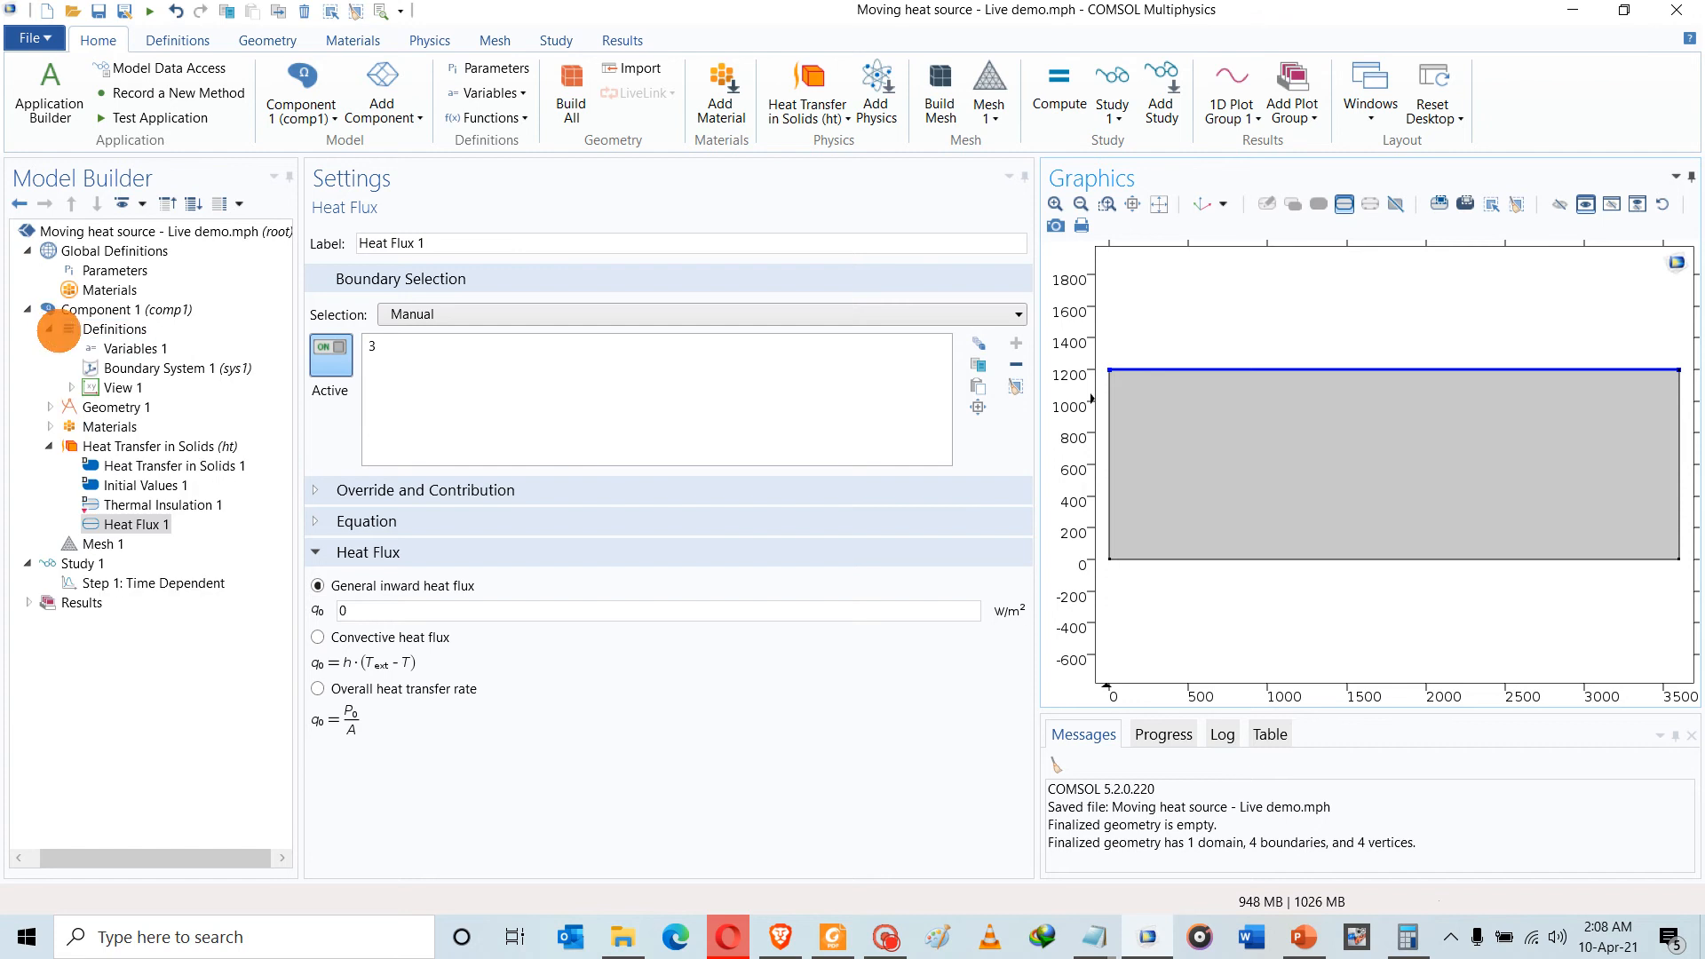
click(92, 347)
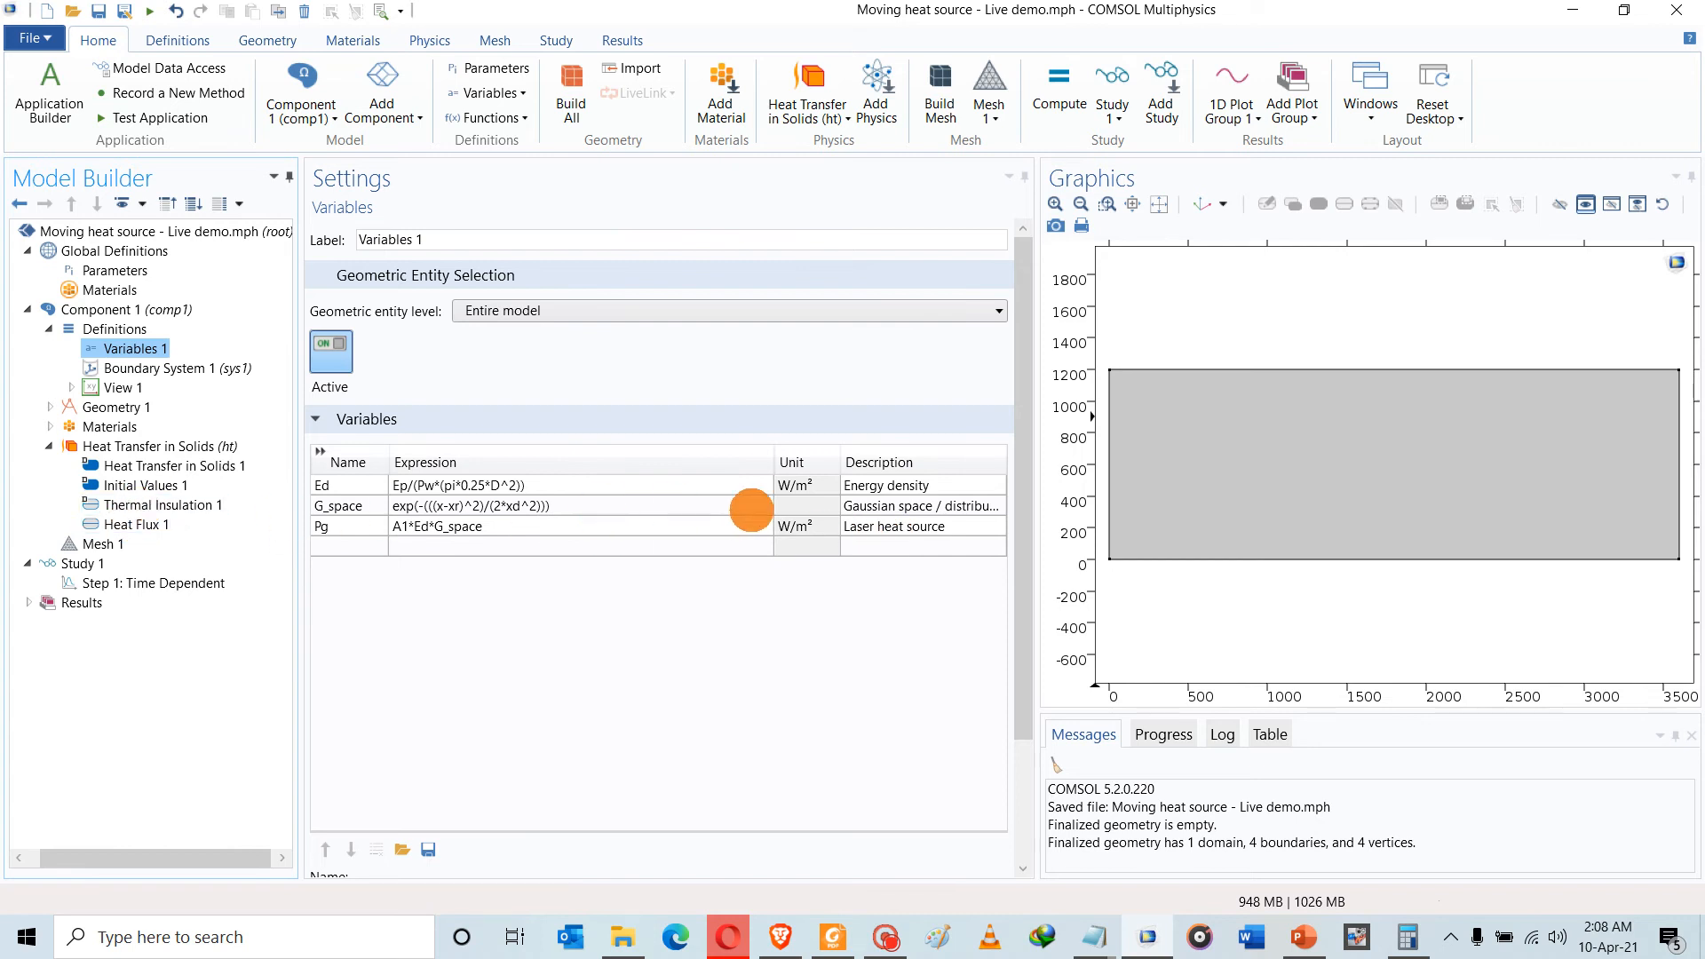
click(941, 527)
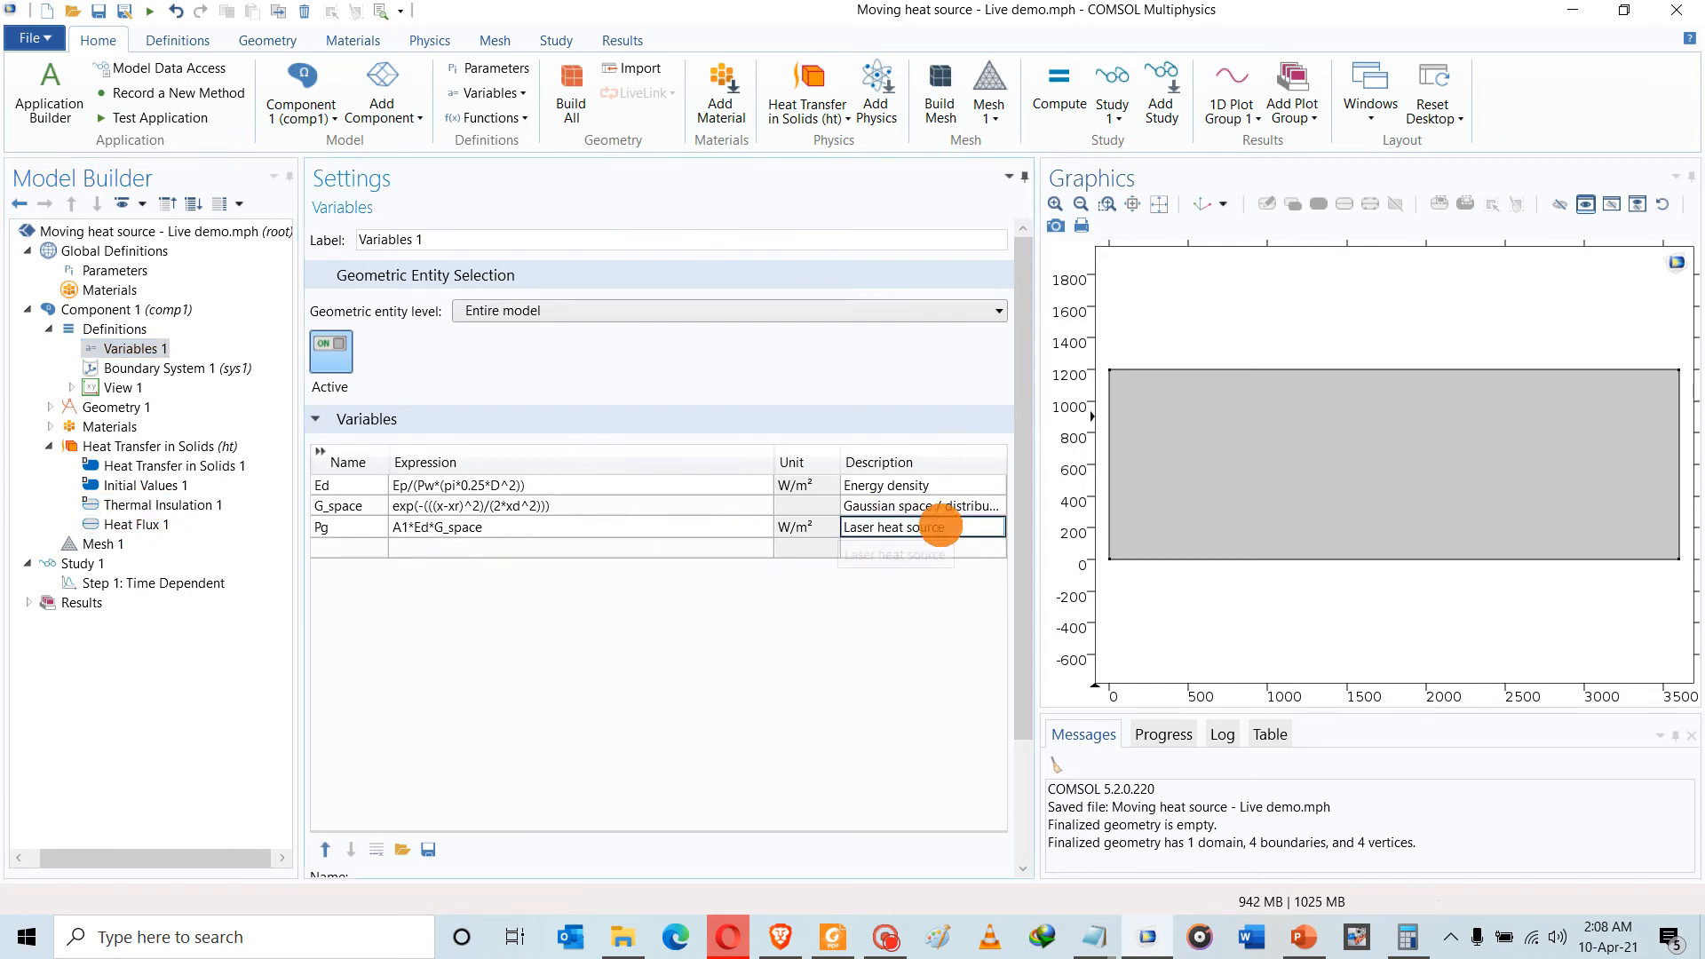
click(102, 525)
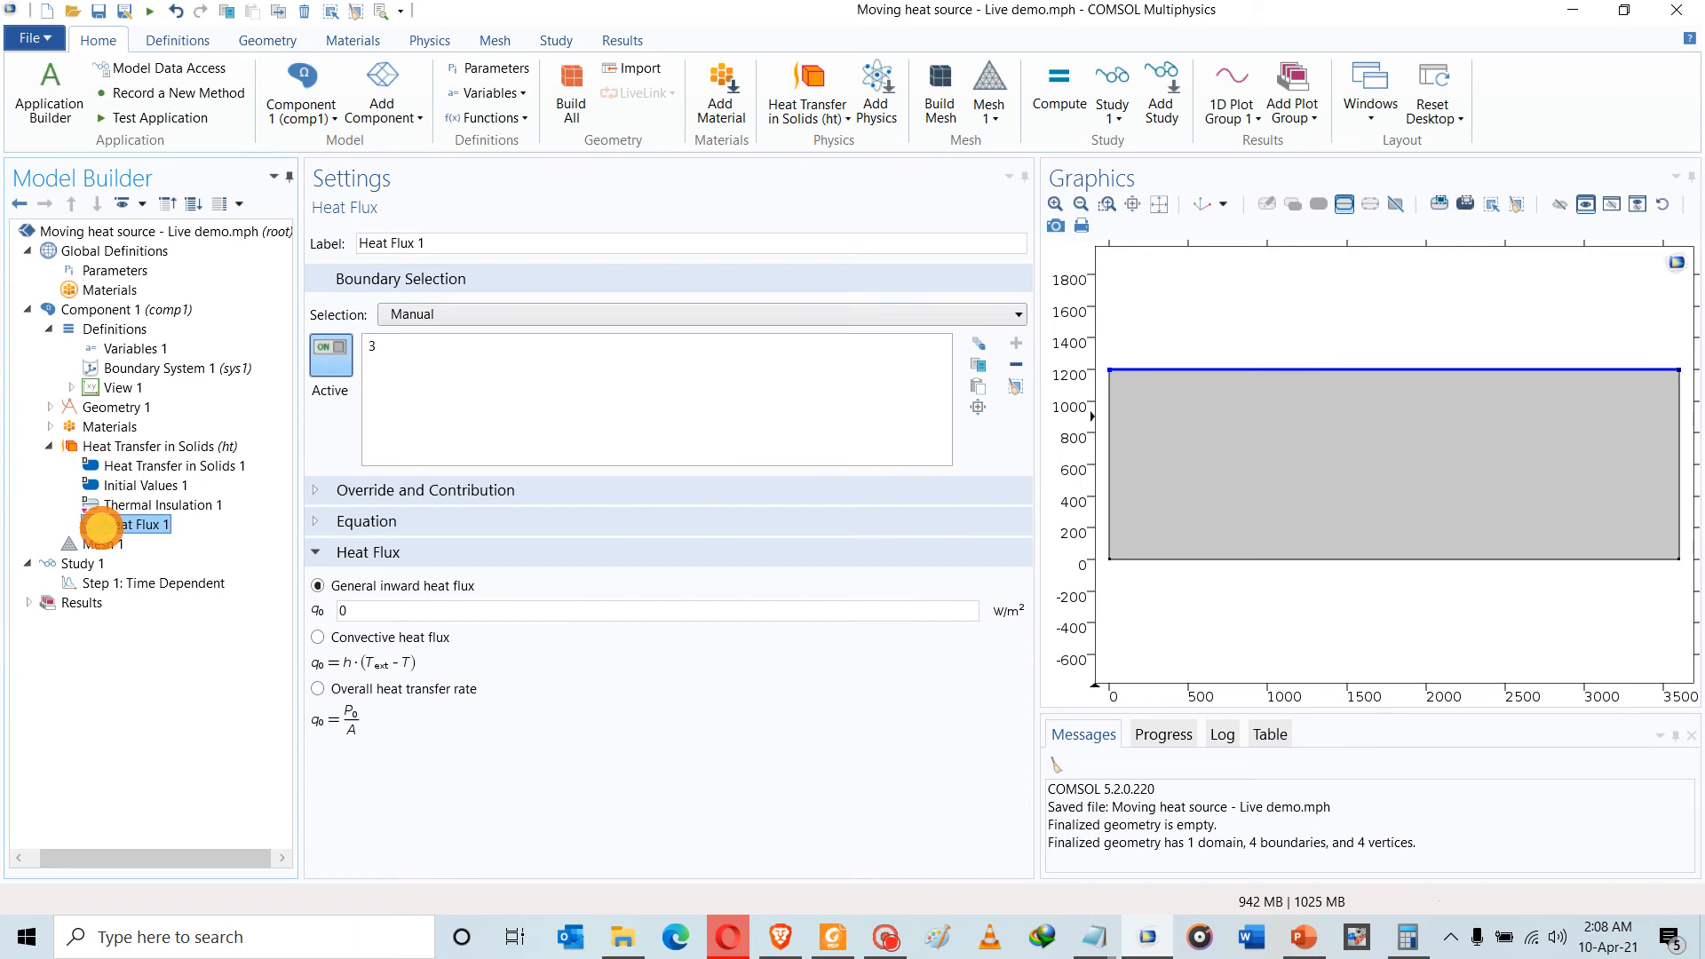
drag(475, 242, 332, 241)
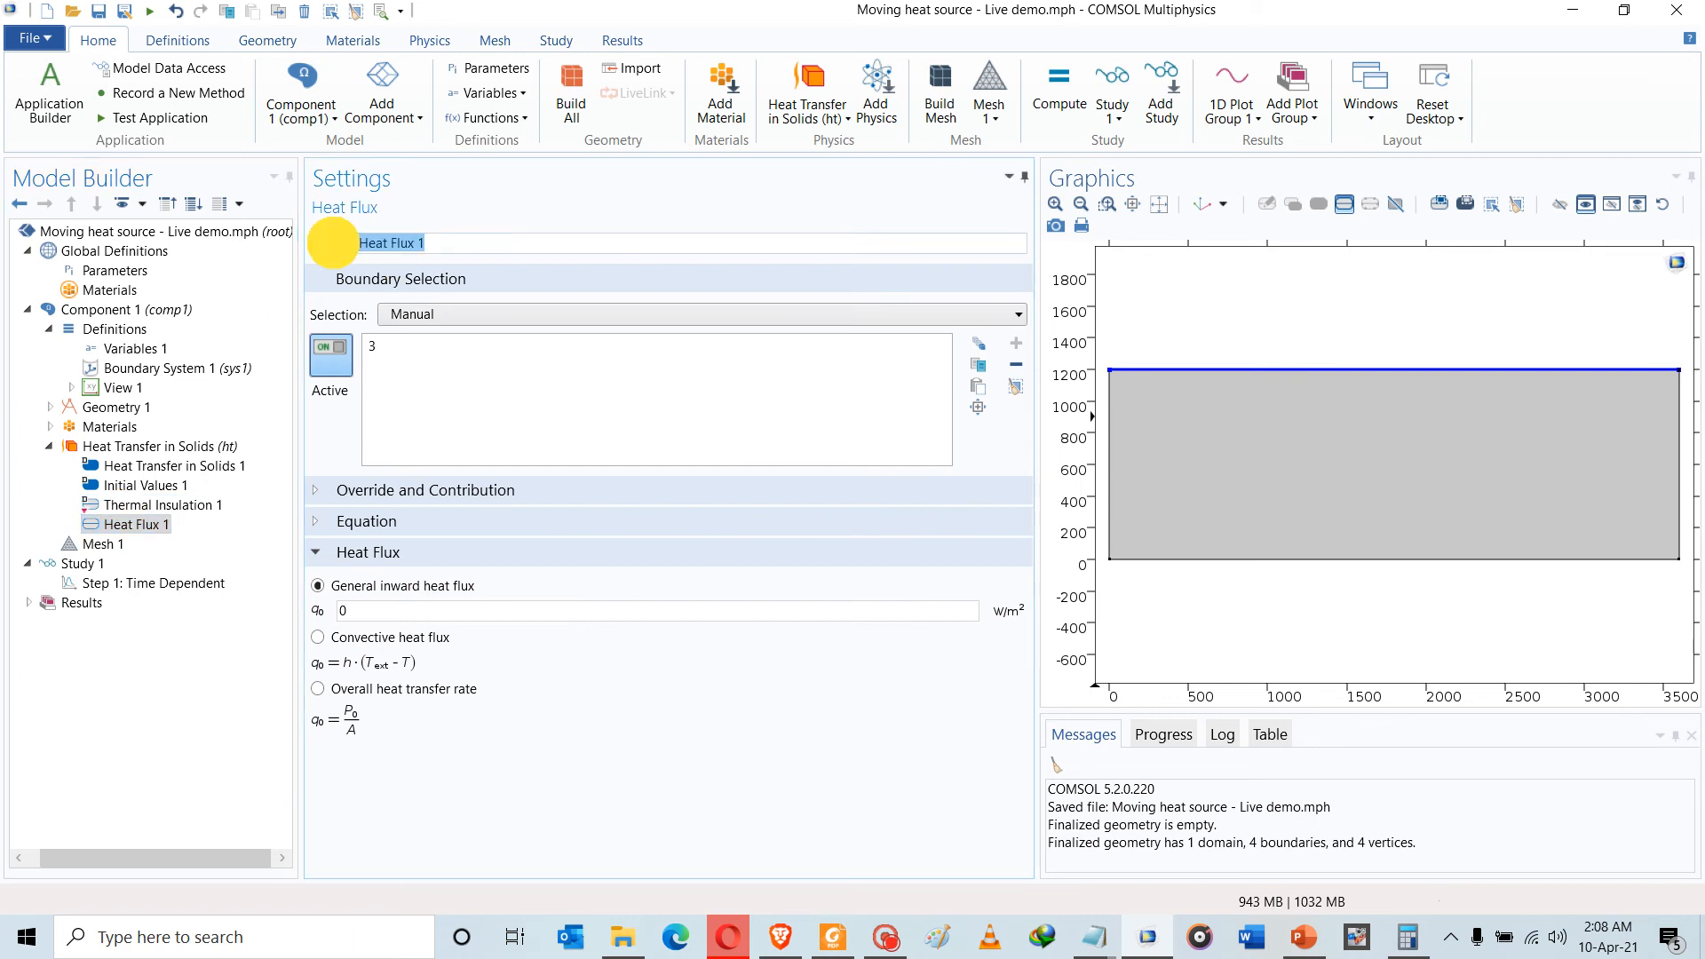
text(Laser heat source)
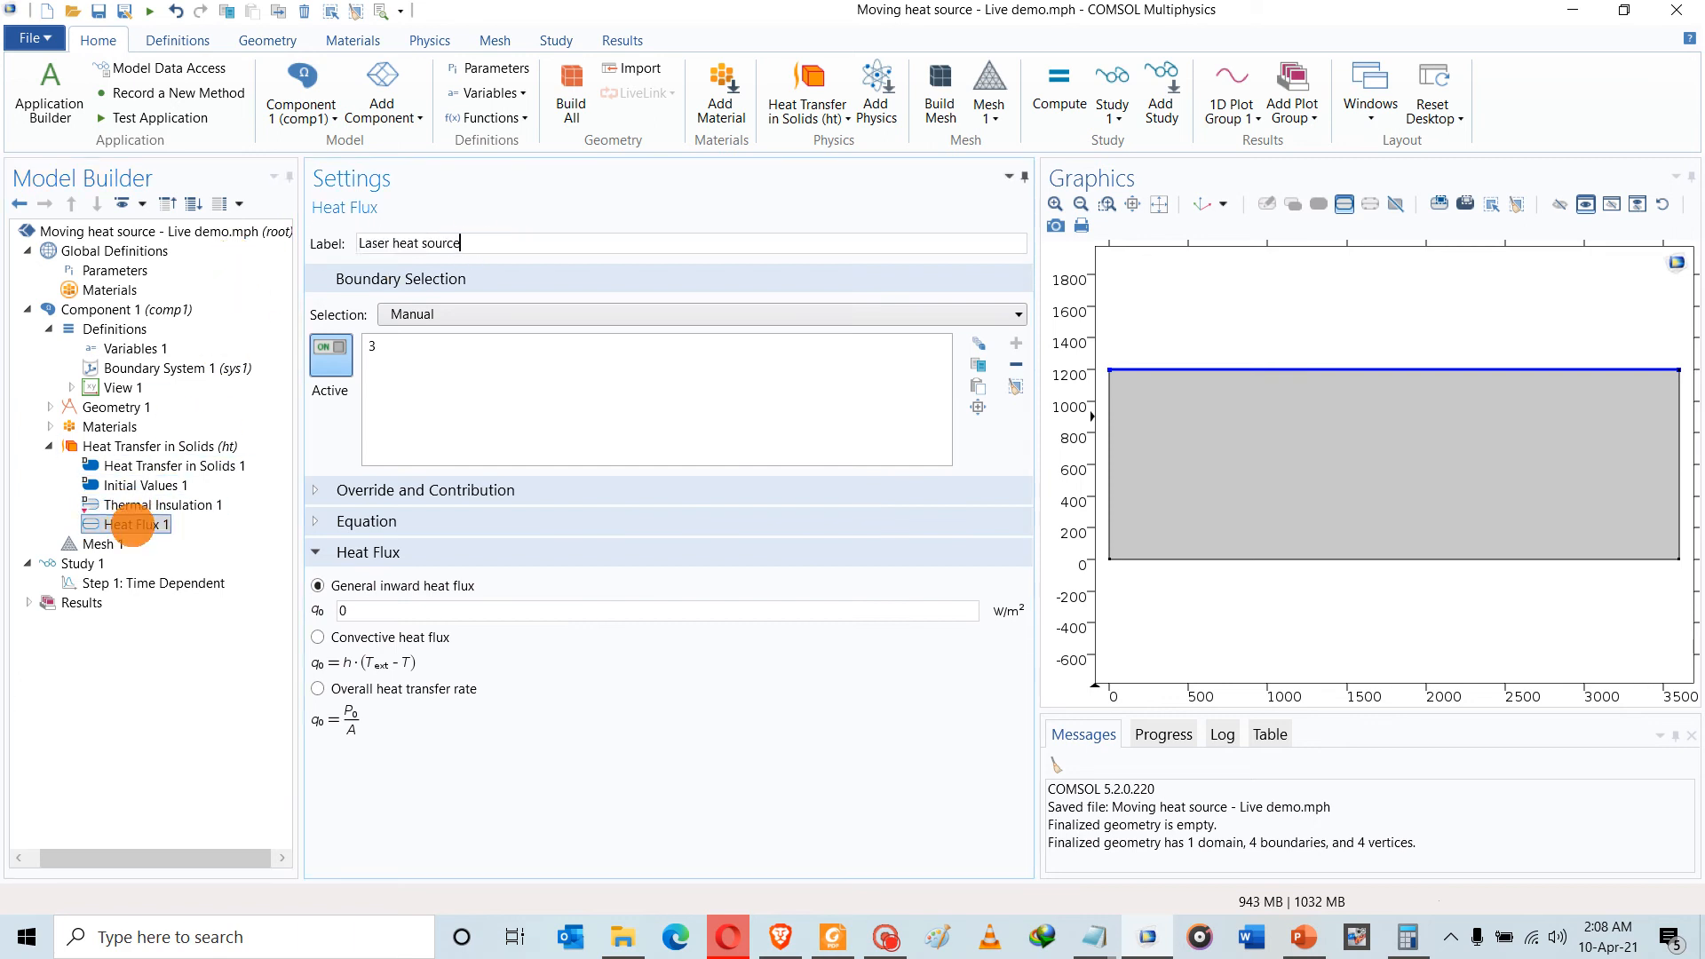
click(129, 525)
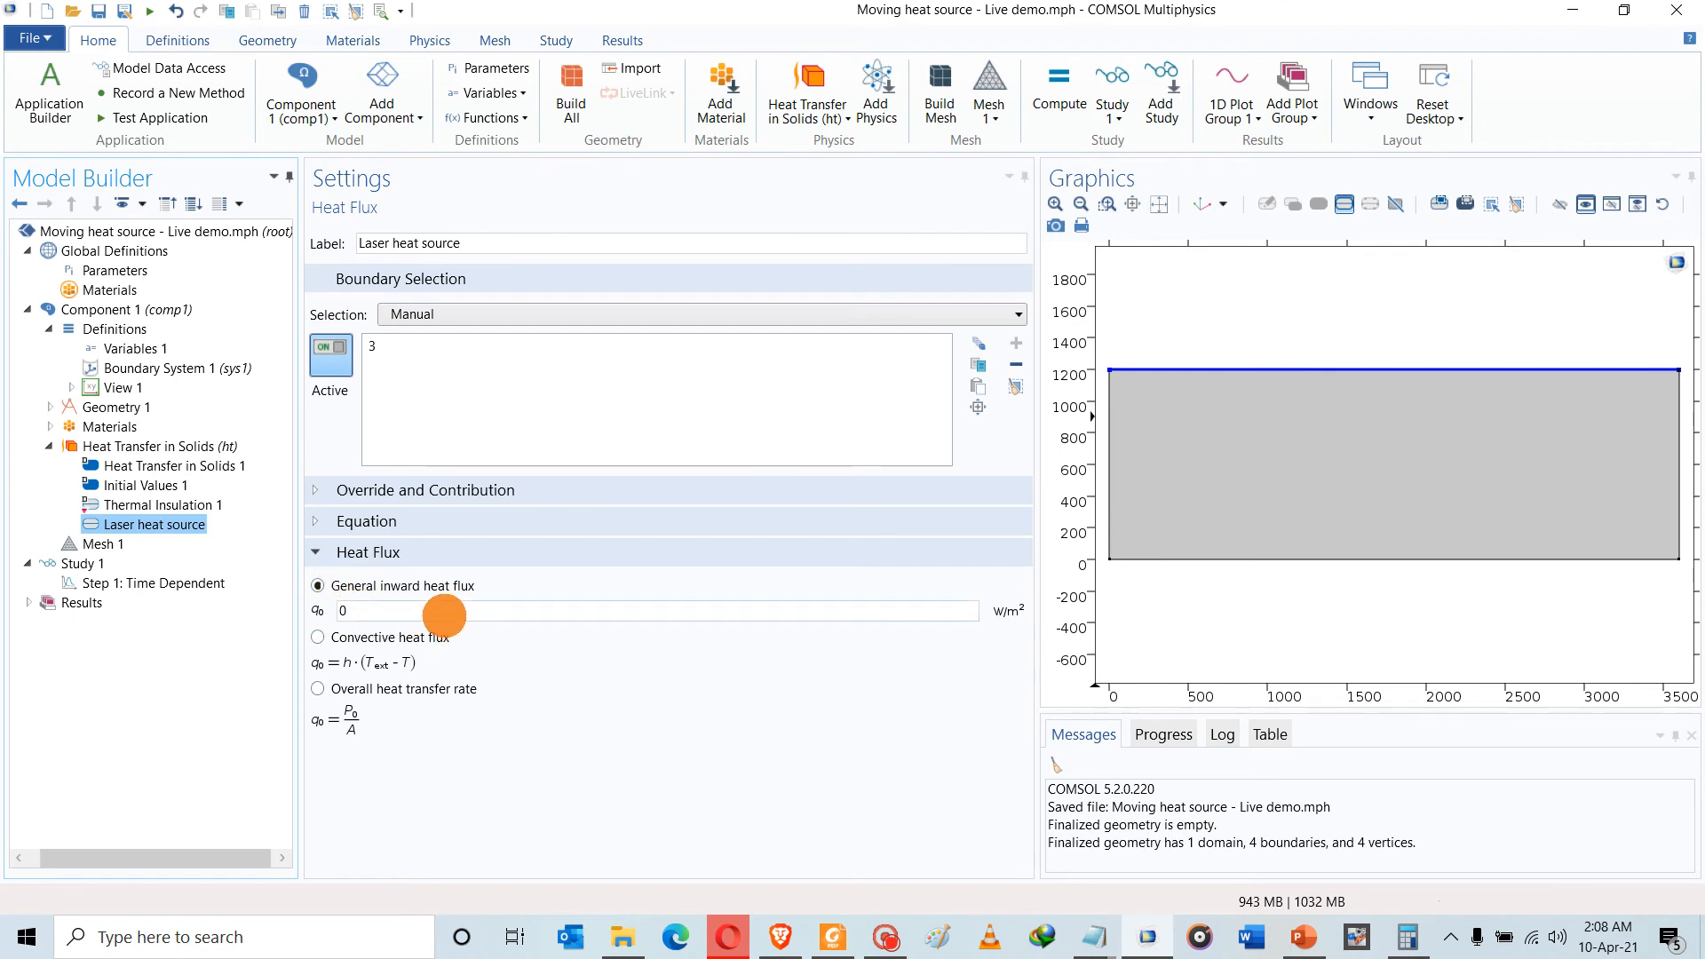
click(445, 613)
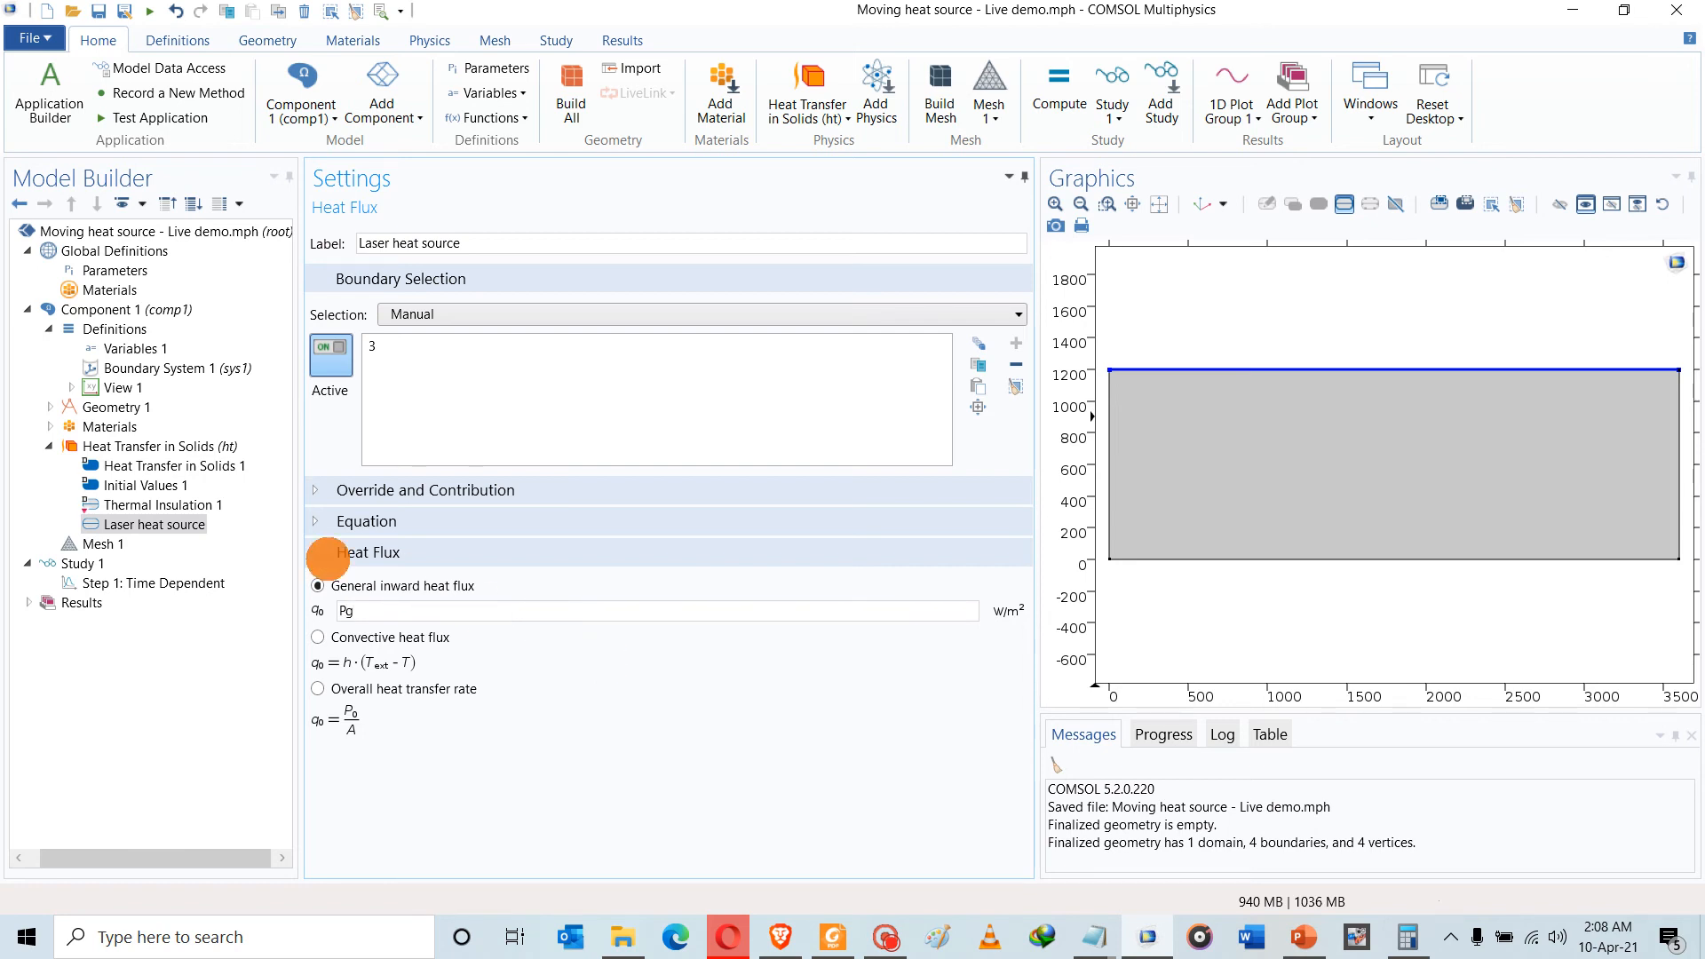
Add a second Heat Flux boundary condition to Heat Transfer in Solids and label it "Cooling"
click(129, 446)
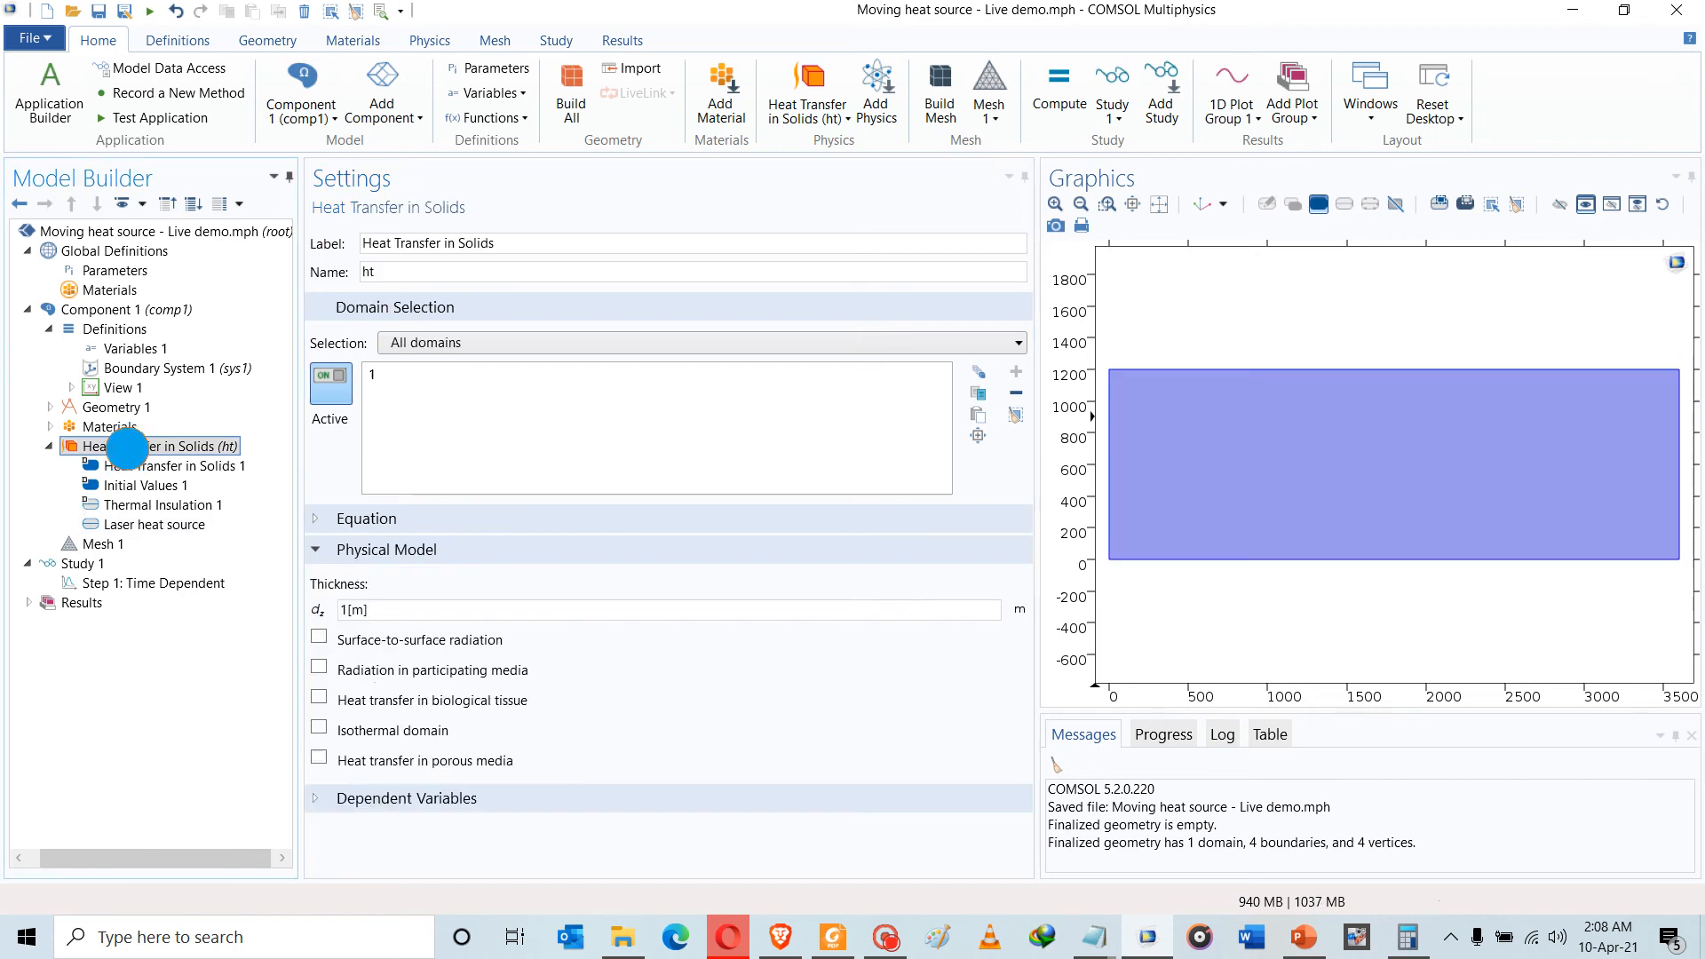
right_click(129, 446)
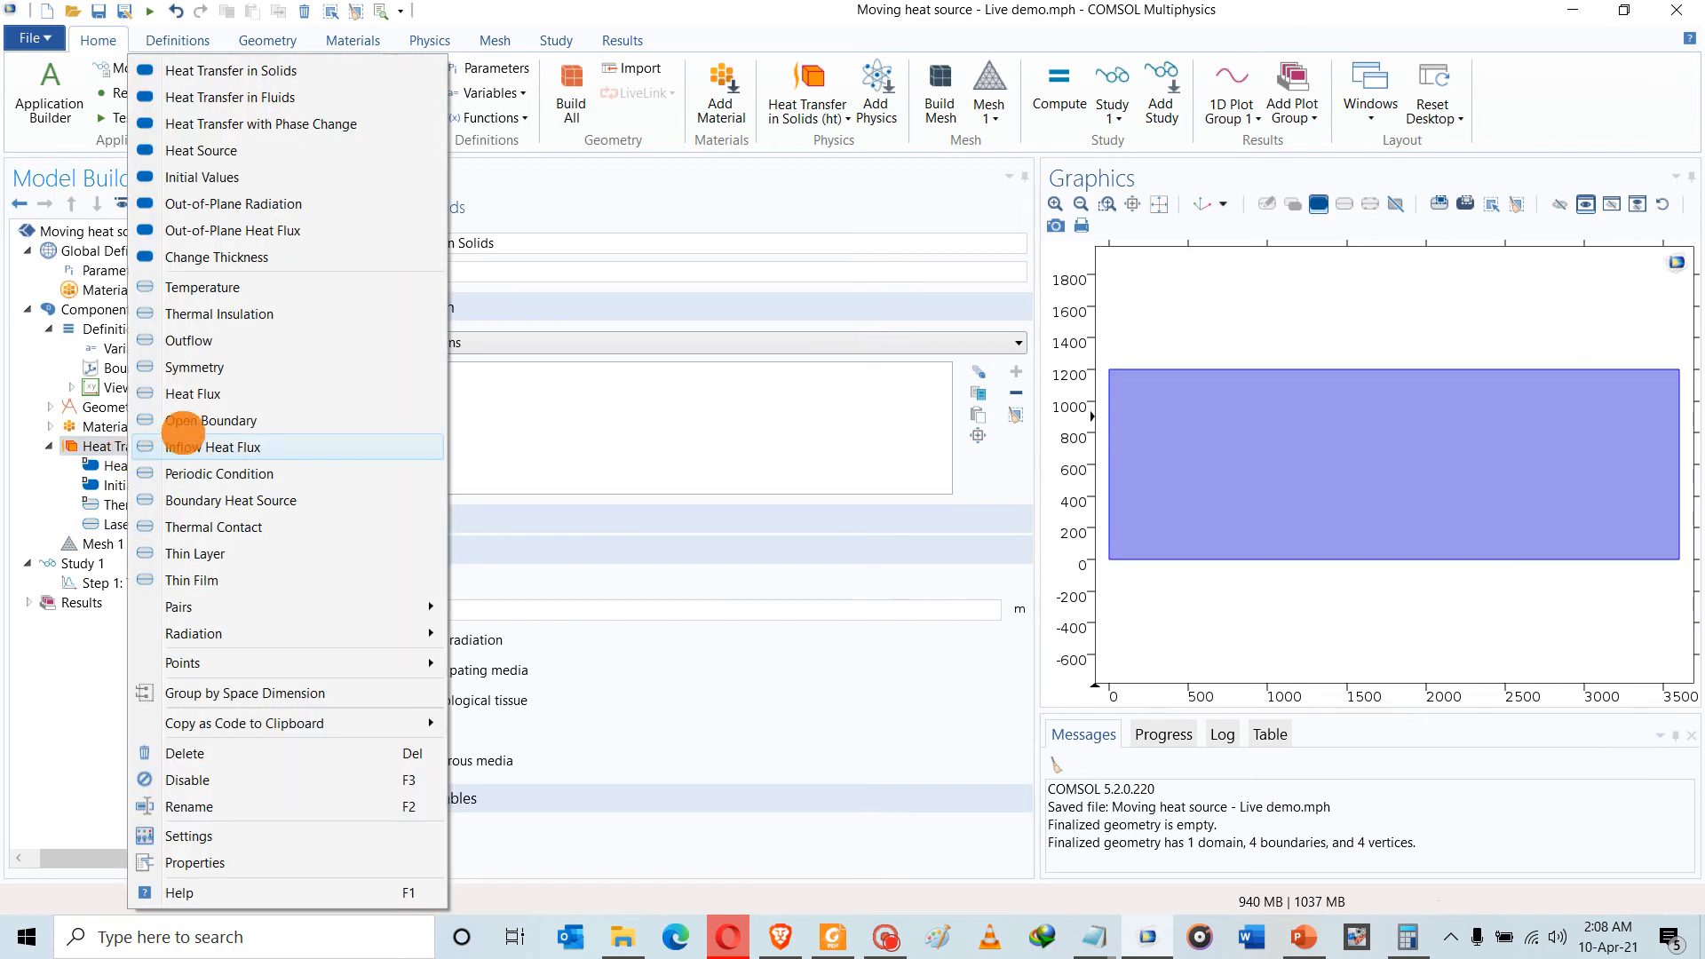
click(189, 395)
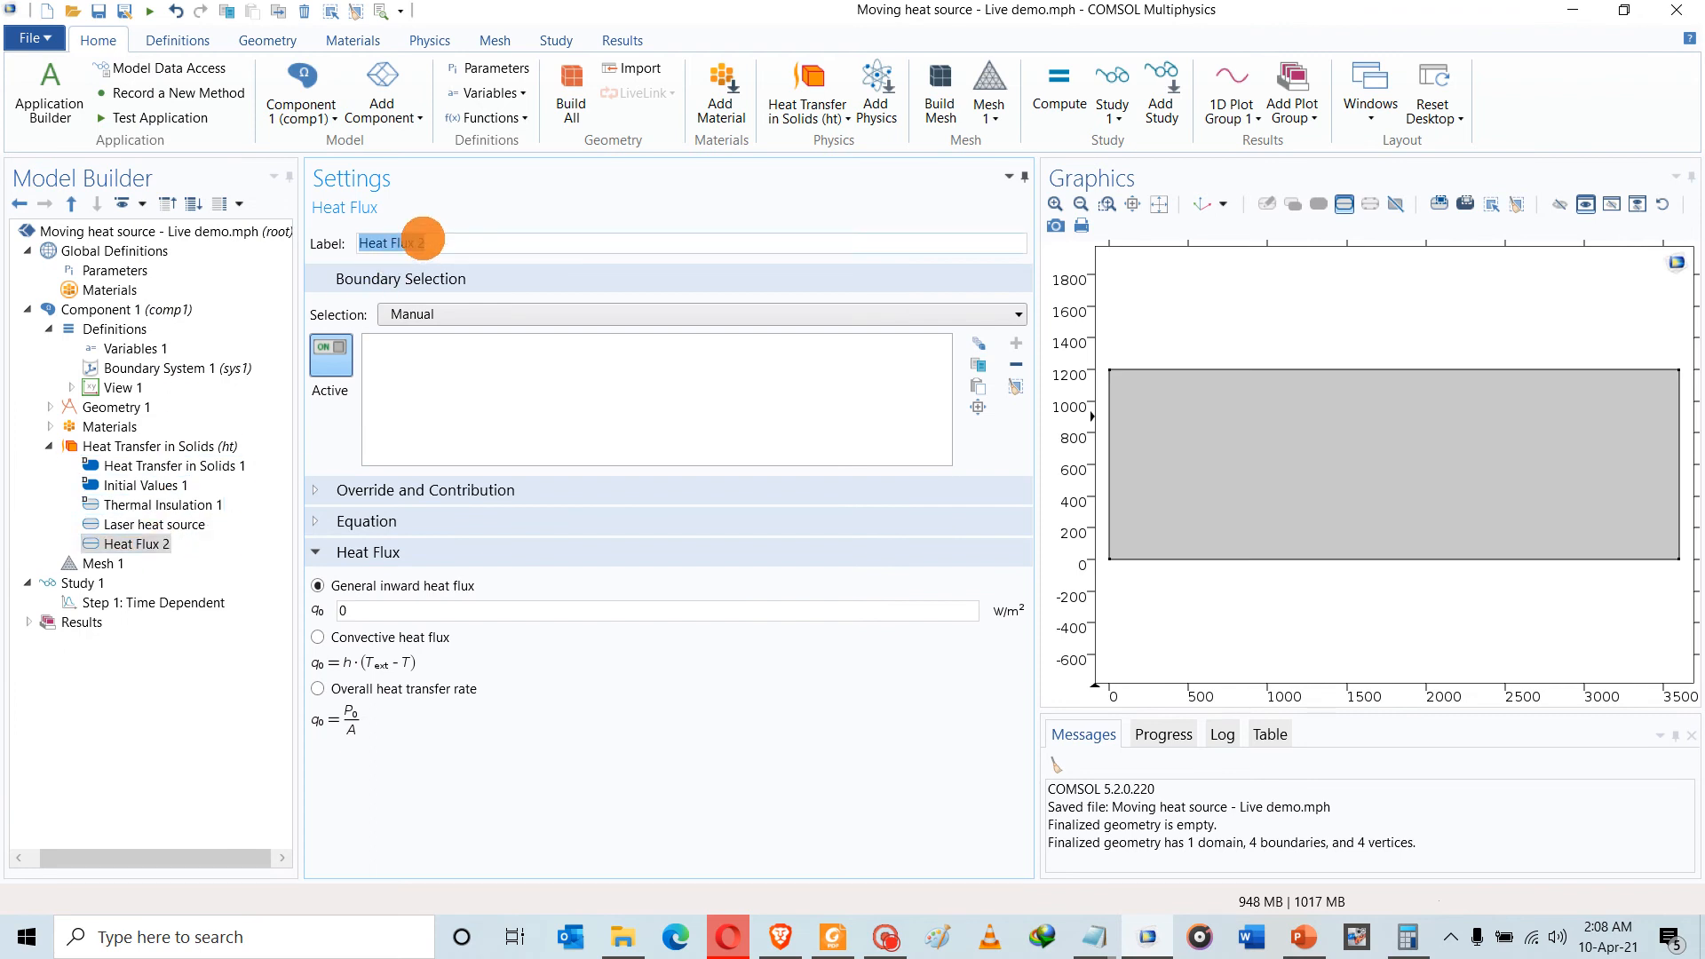
drag(442, 240, 305, 253)
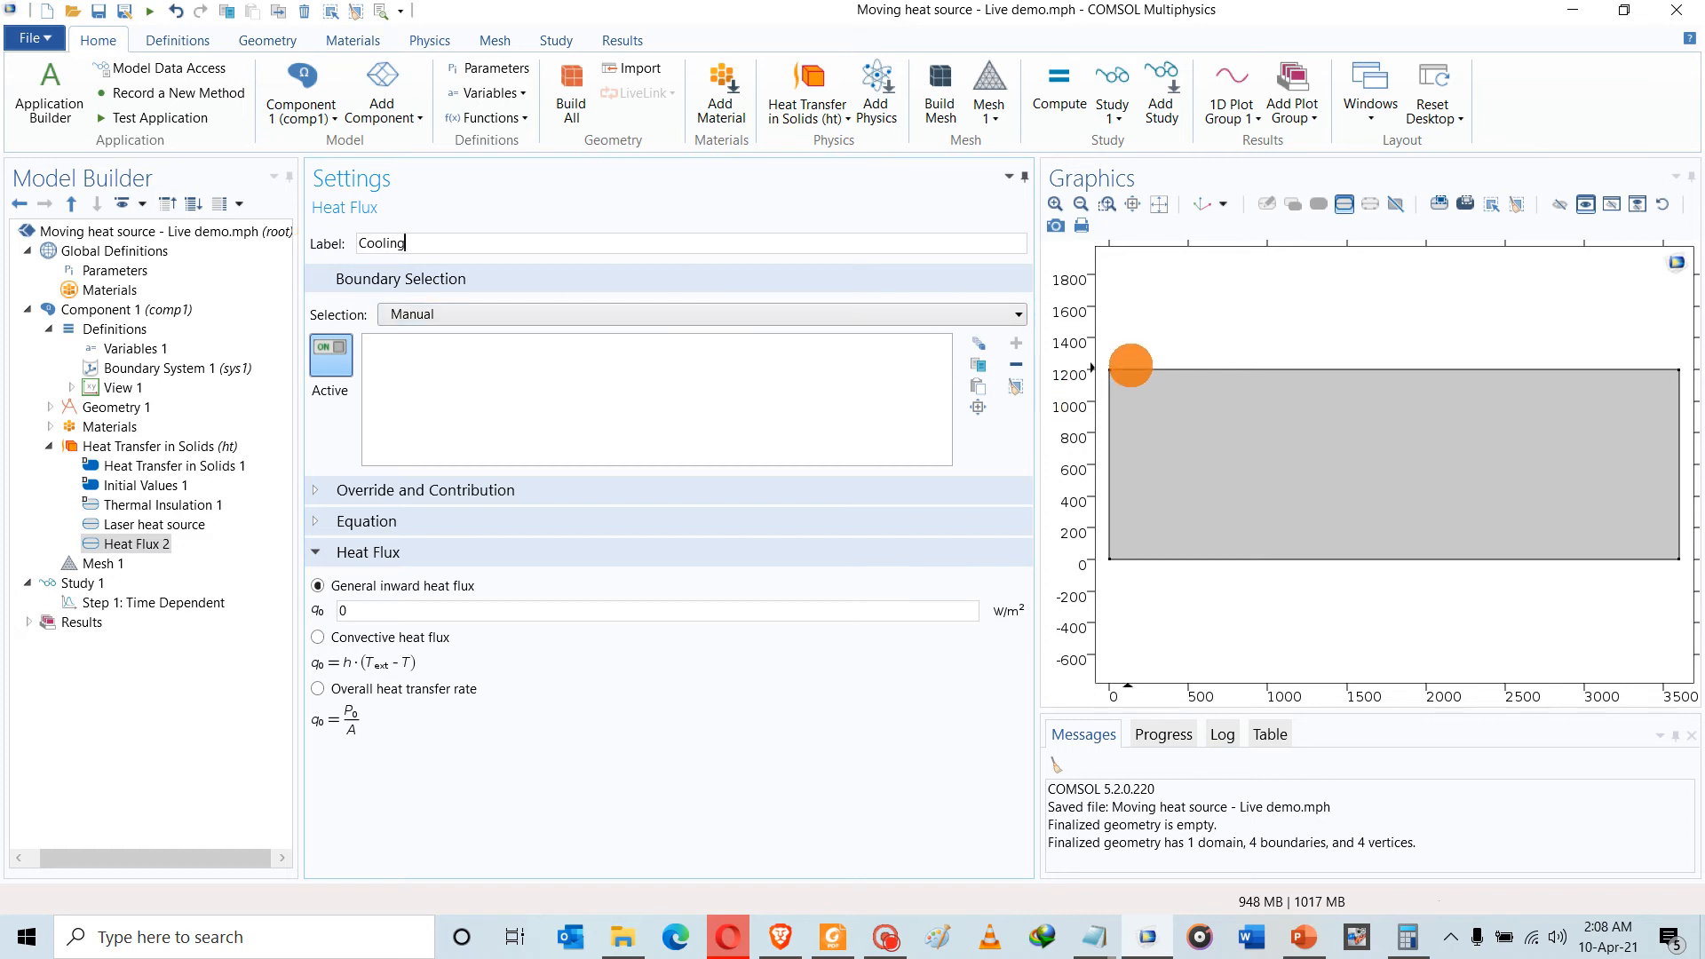
Assign the Cooling condition to the rectangle's top, left and right edges
click(1132, 367)
click(1132, 367)
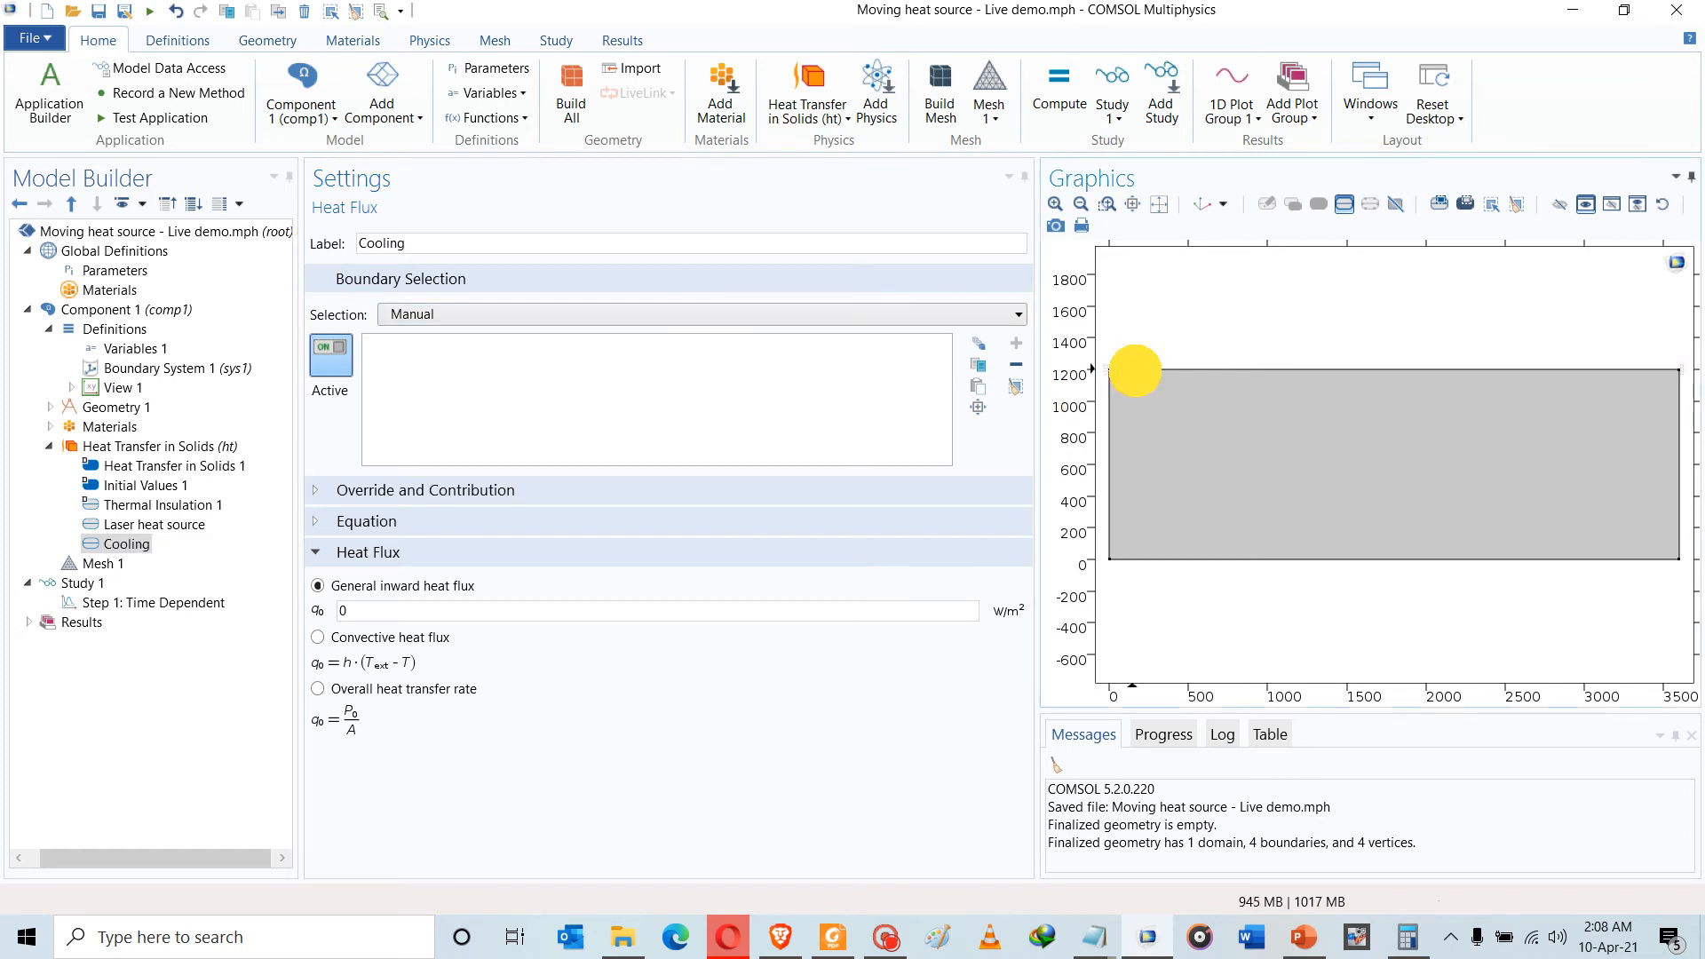
click(1109, 405)
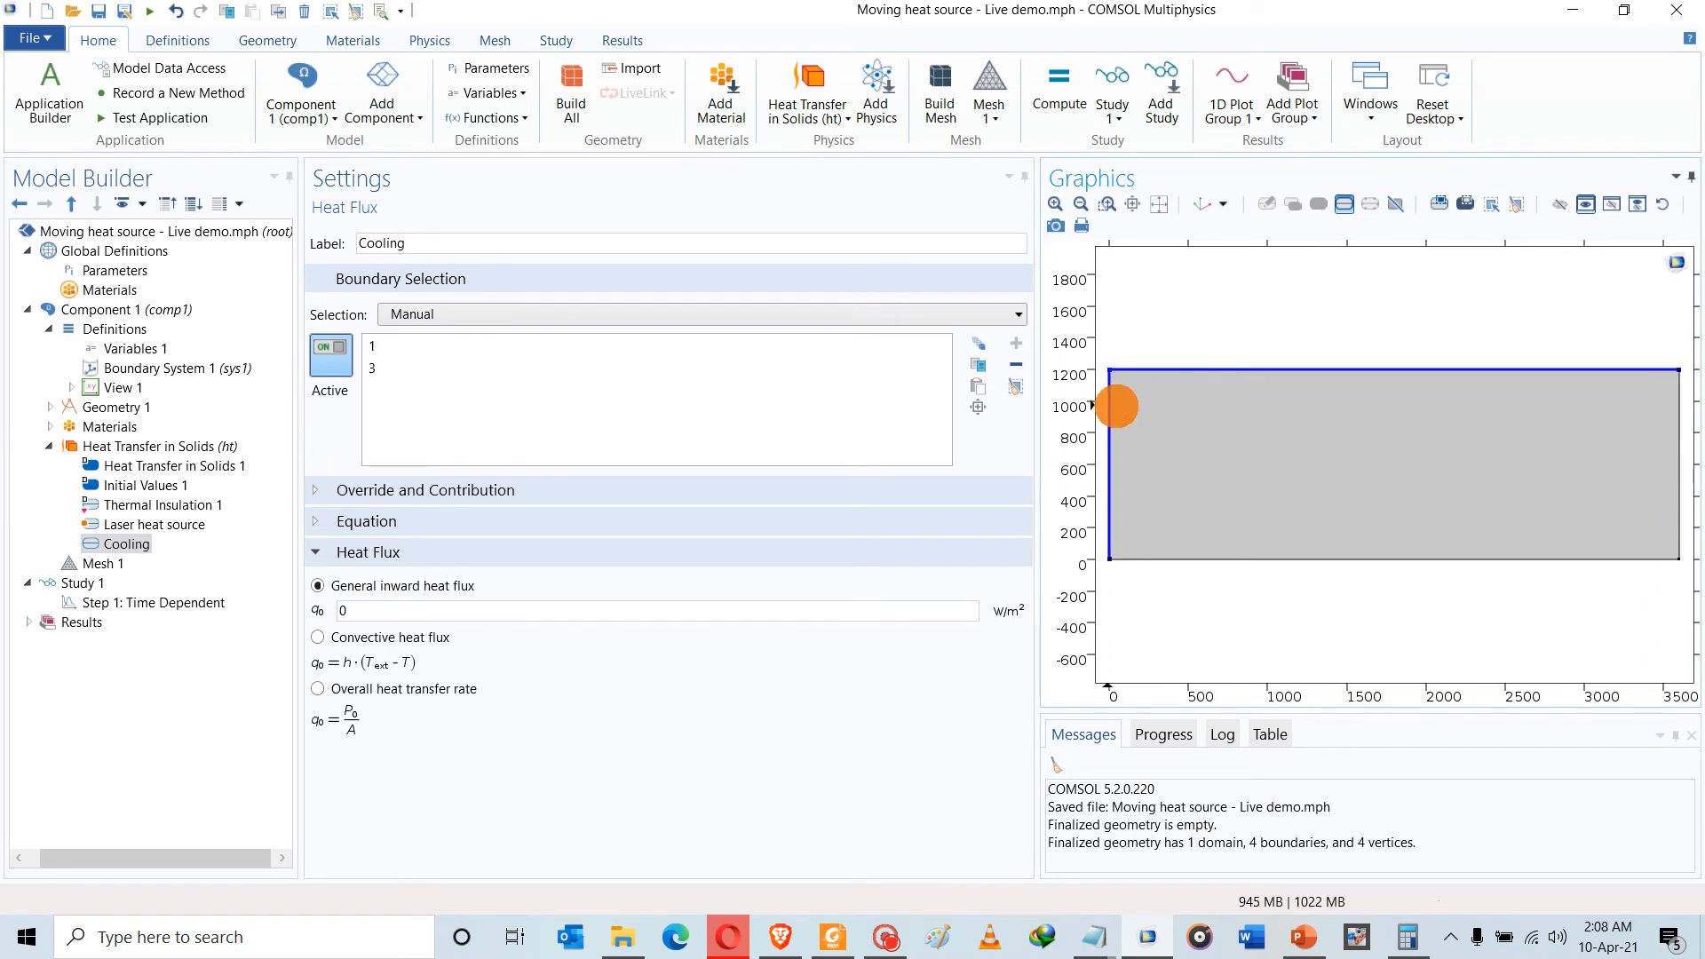
click(1678, 410)
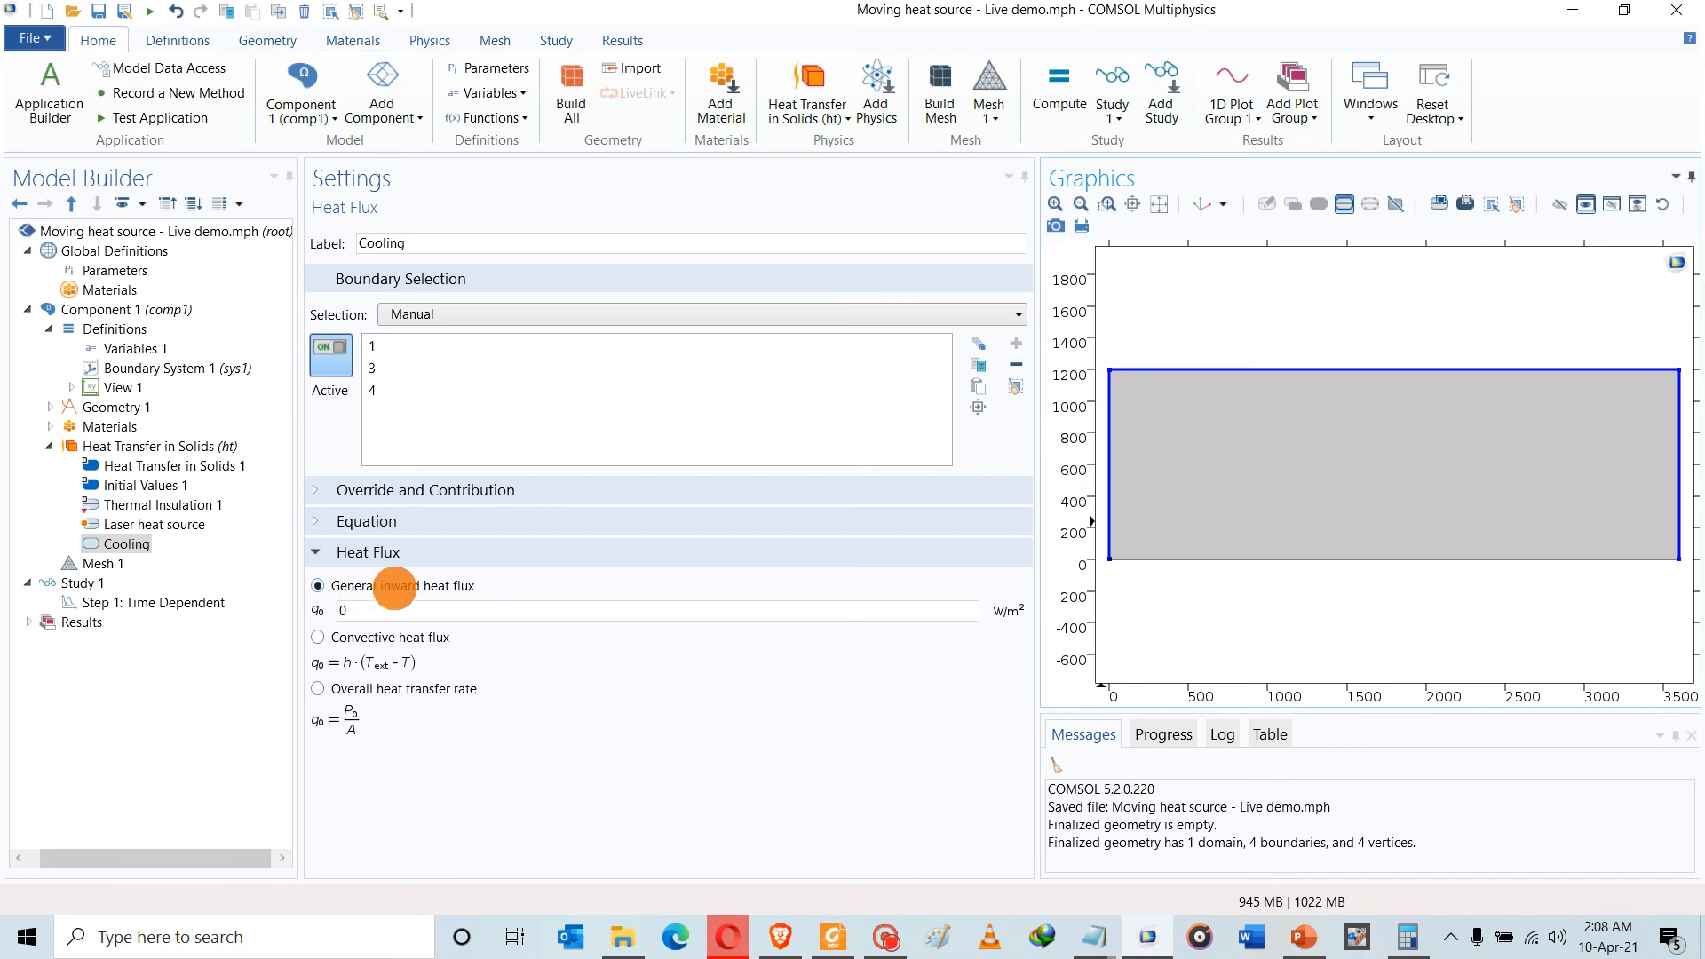
Set the Cooling condition to convective heat flux with heat transfer coefficient h1, and check h1 against the global parameters
click(318, 638)
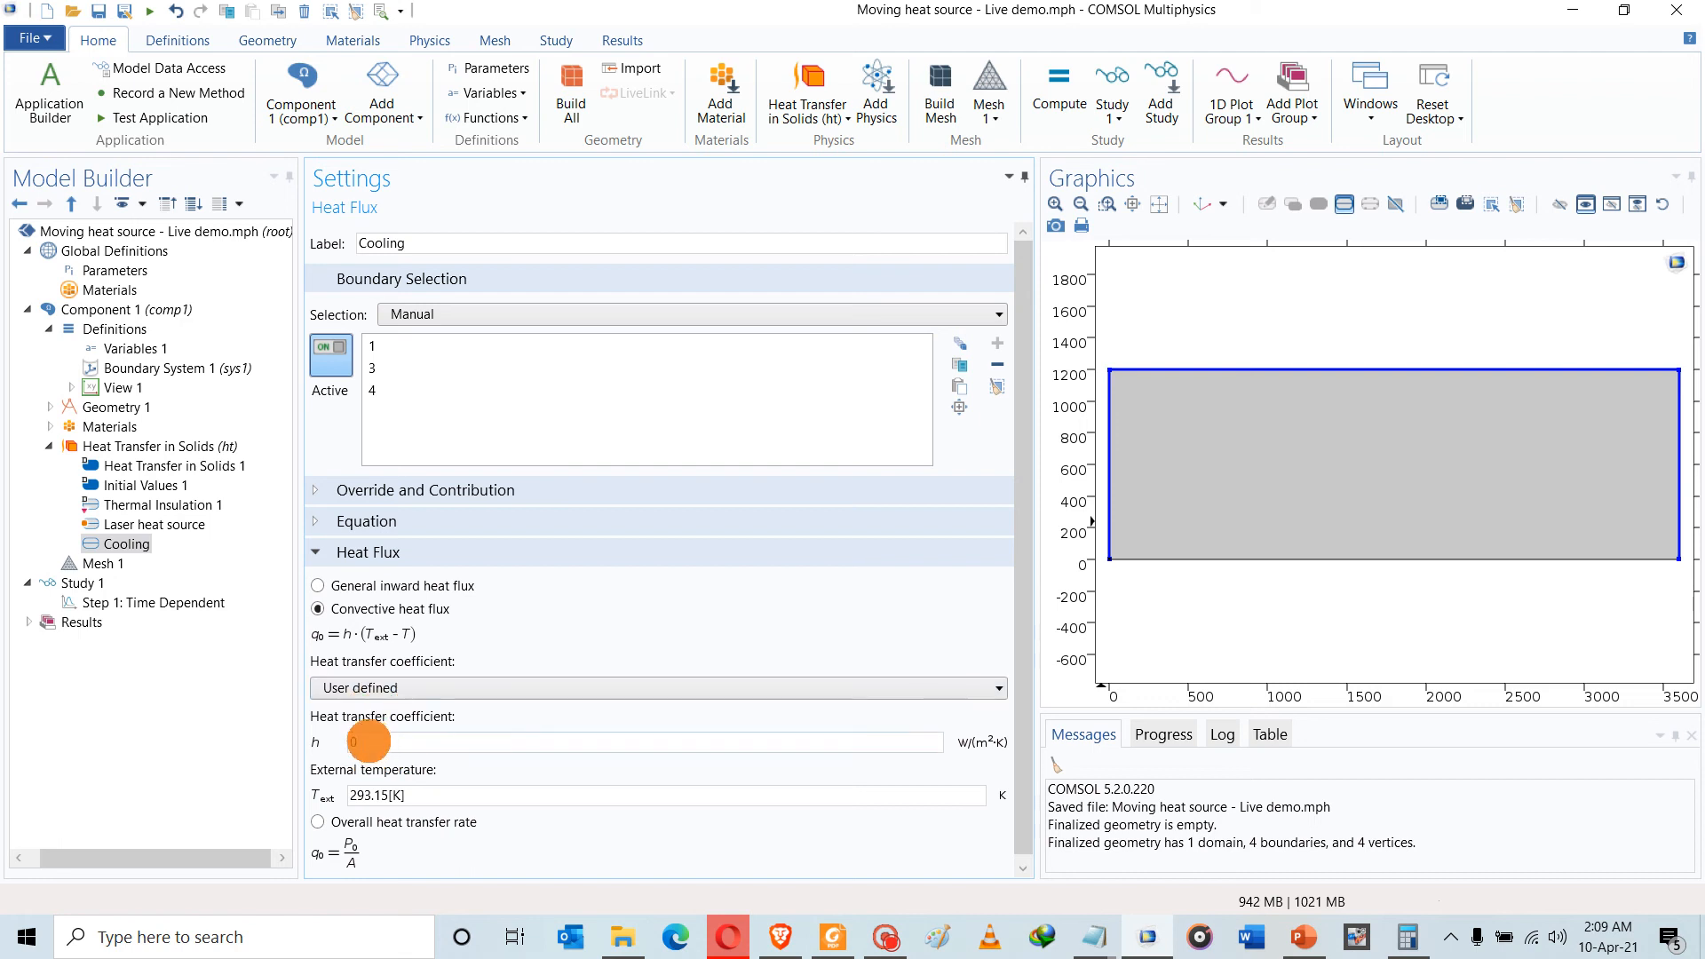
double_click(364, 741)
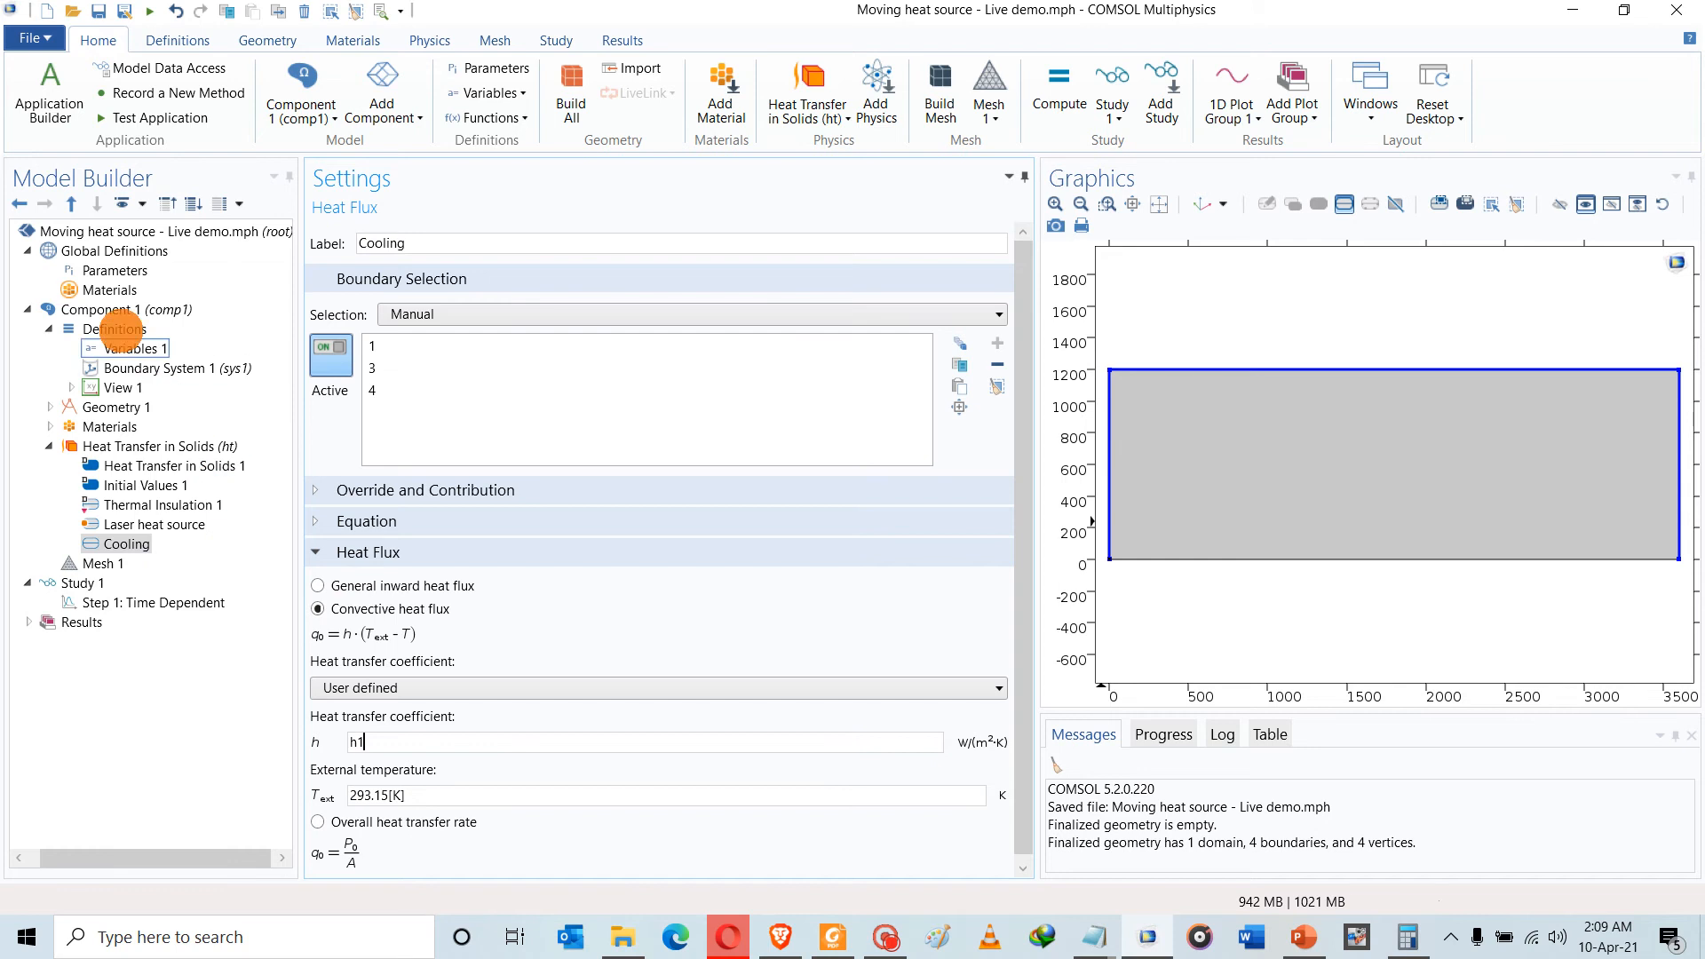
click(109, 270)
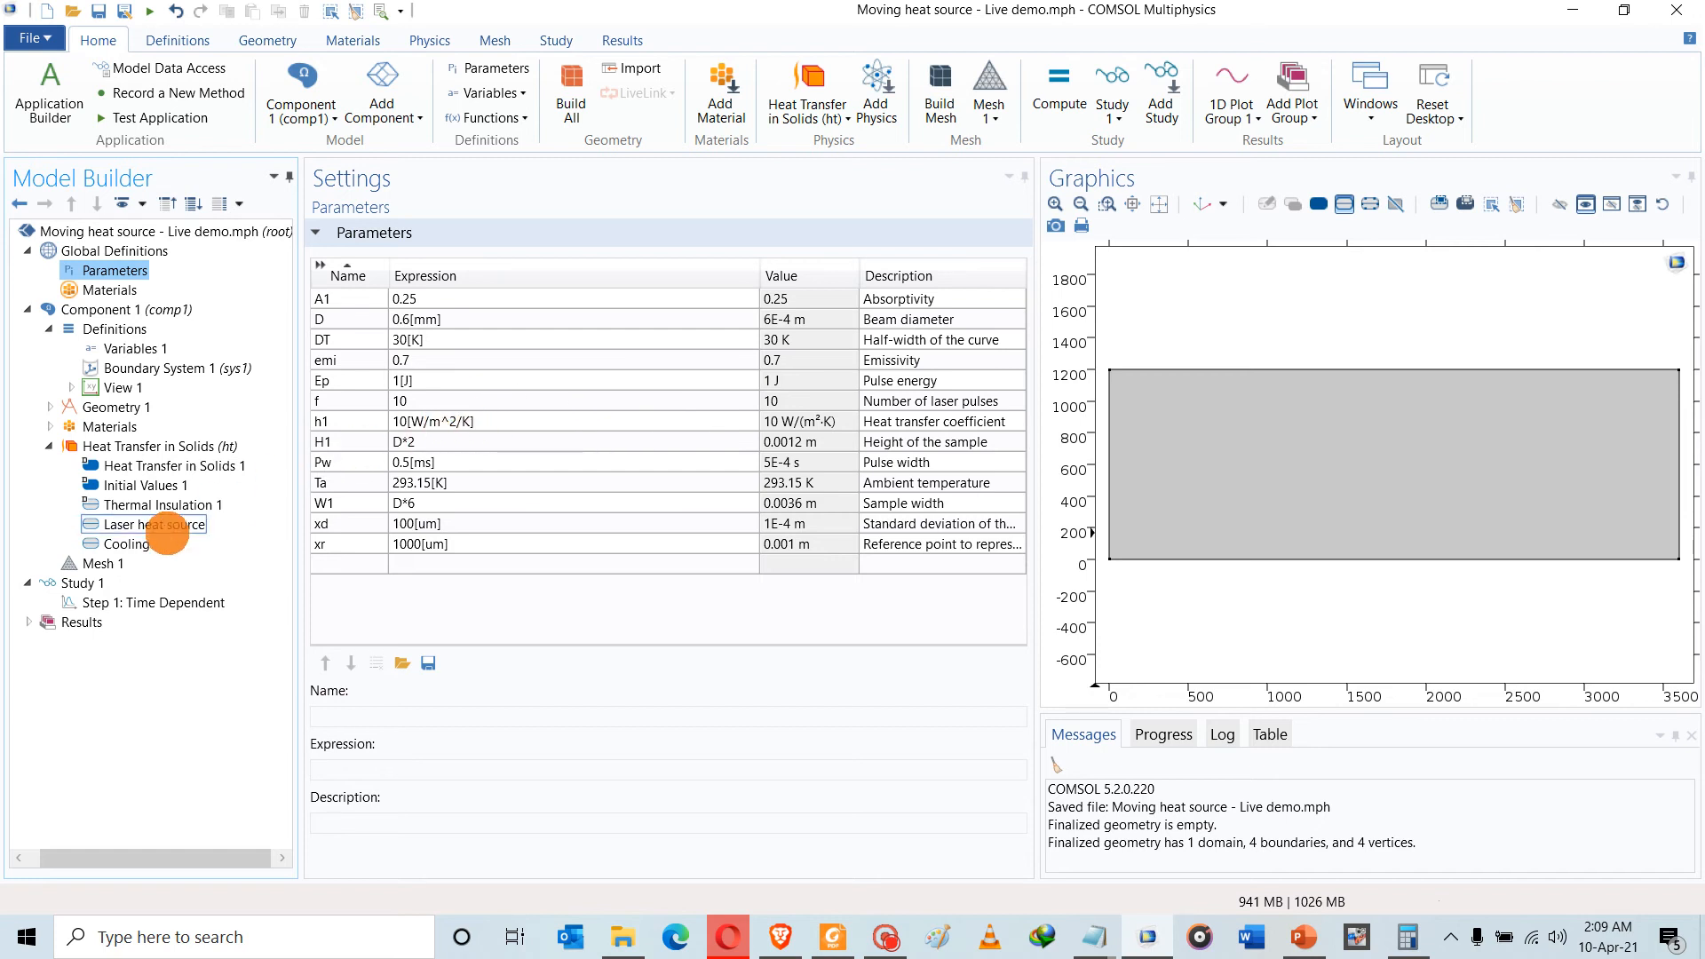
click(132, 546)
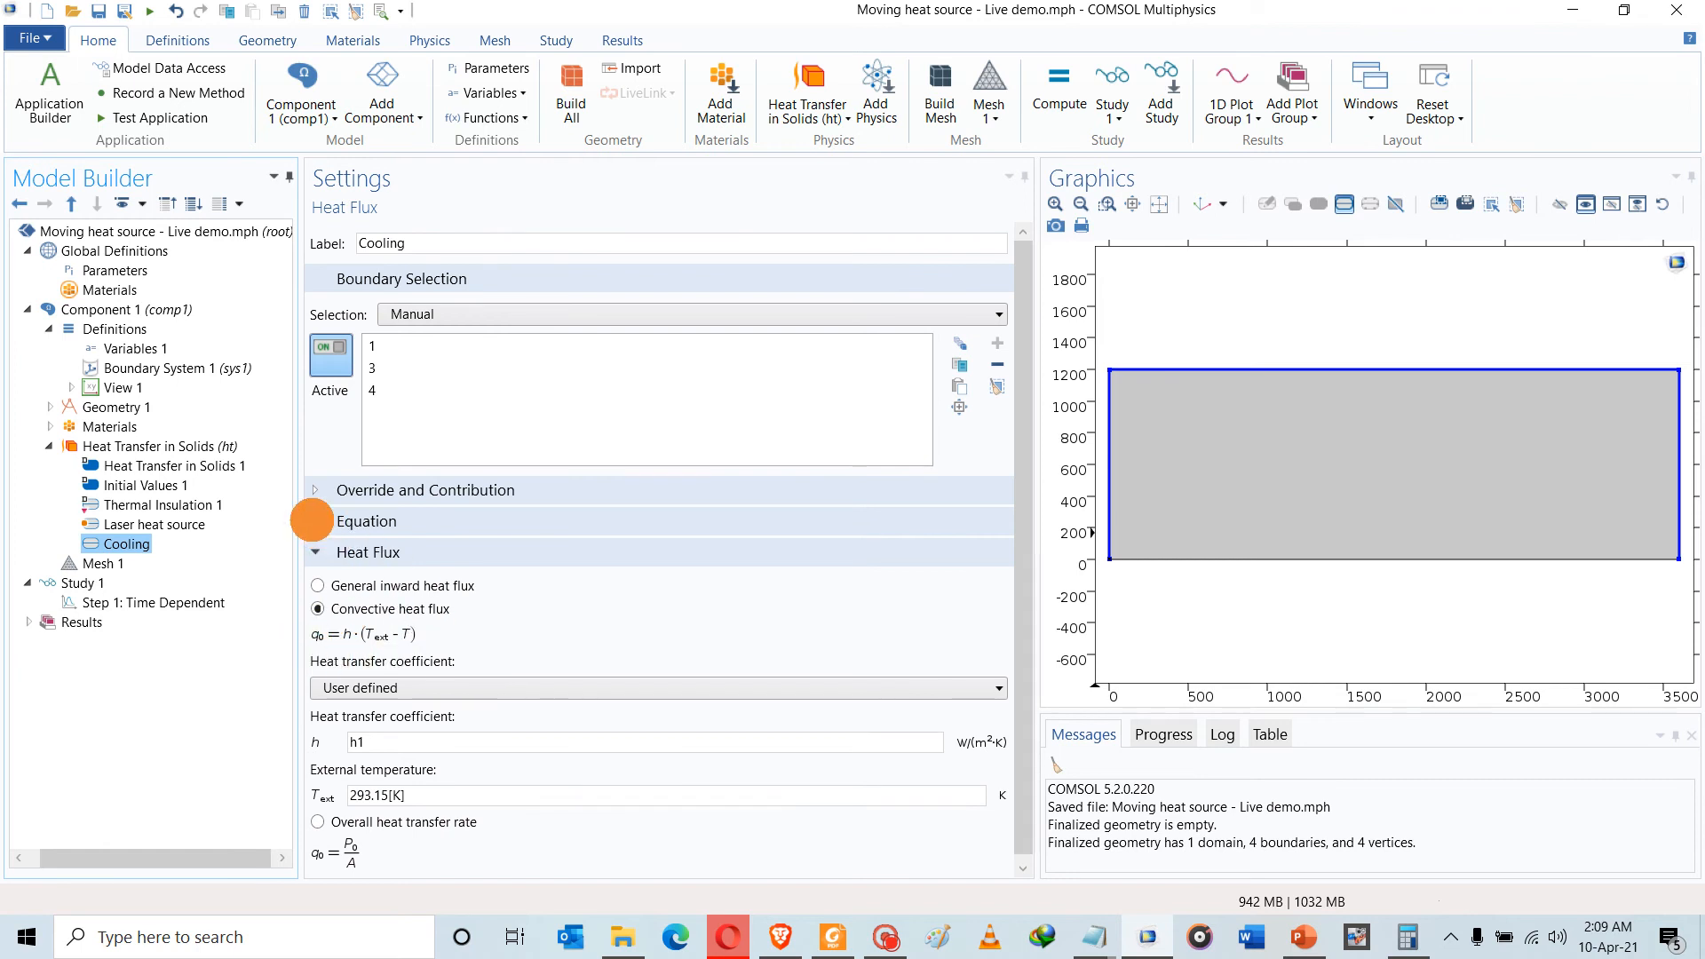
Review the Cooling condition's equation, then set its external temperature to Ta and check Ta against the global parameters
click(313, 521)
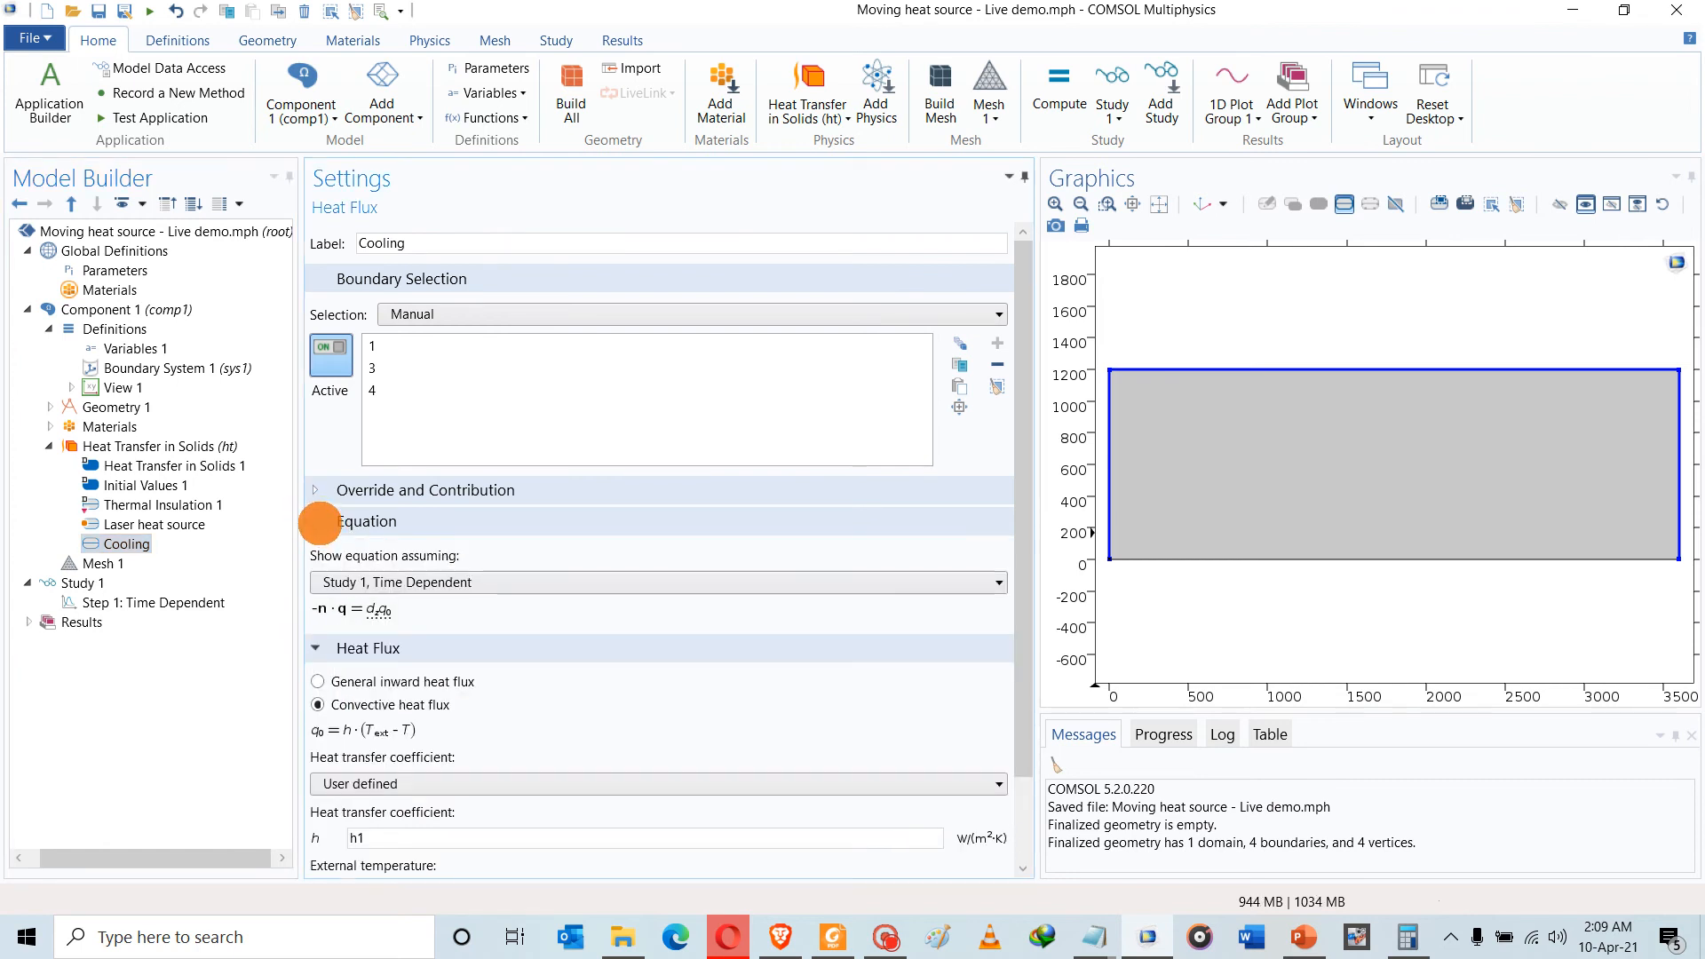
click(320, 522)
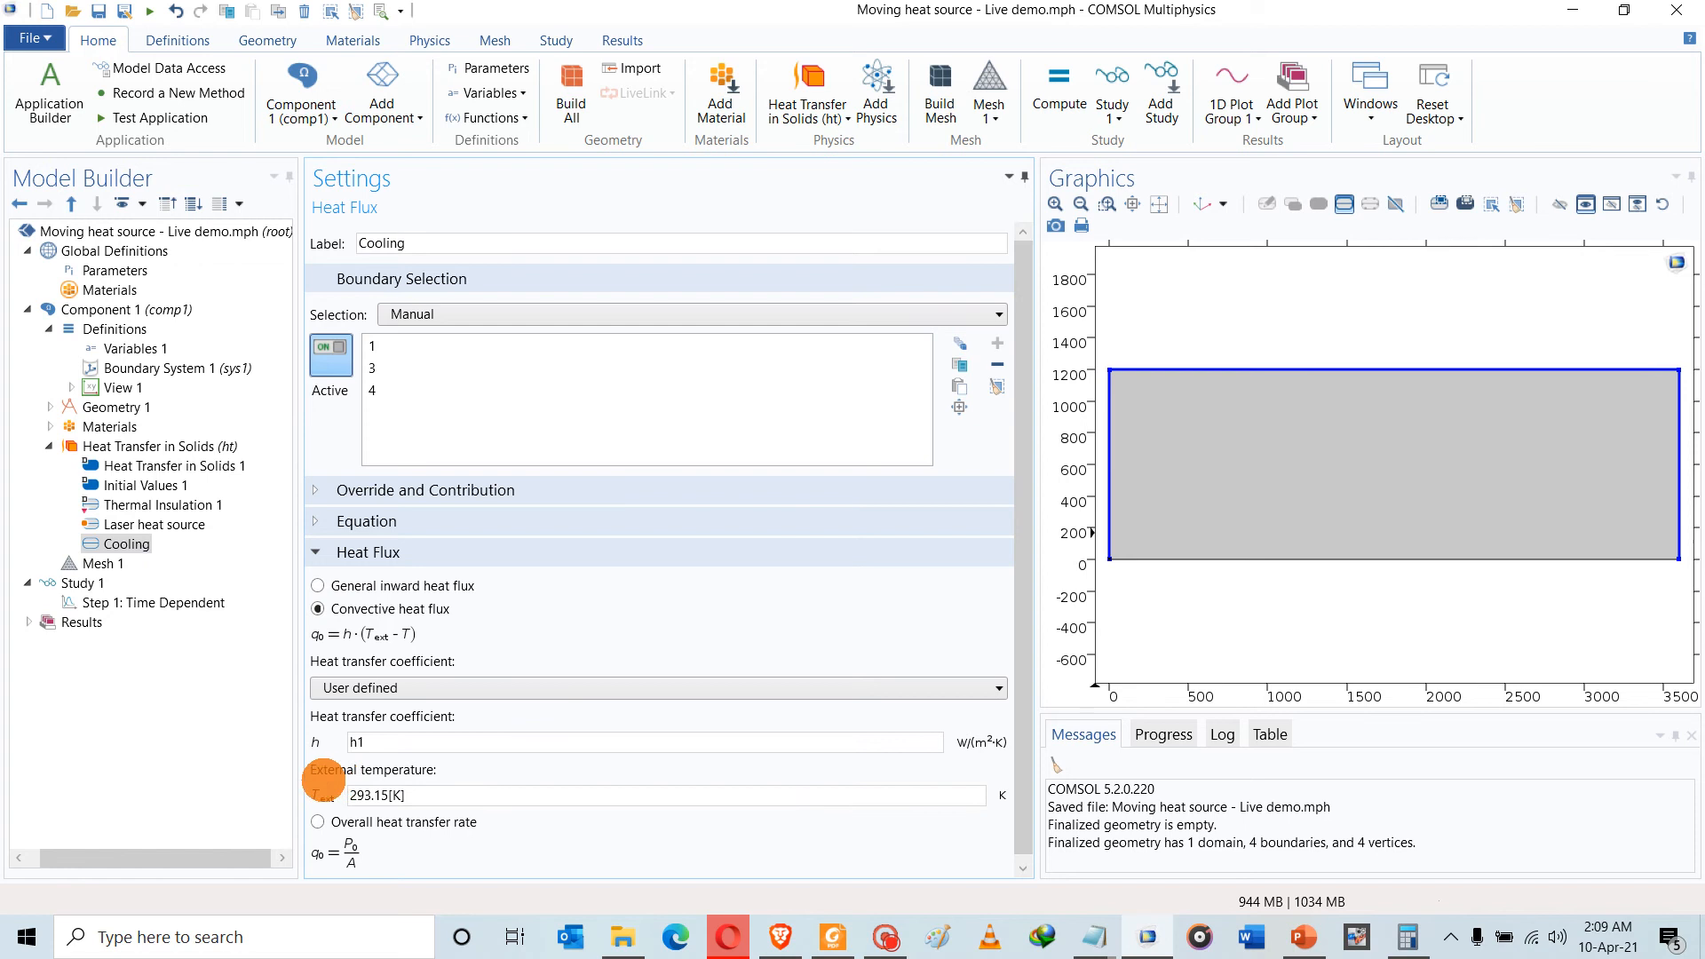
drag(417, 794, 284, 775)
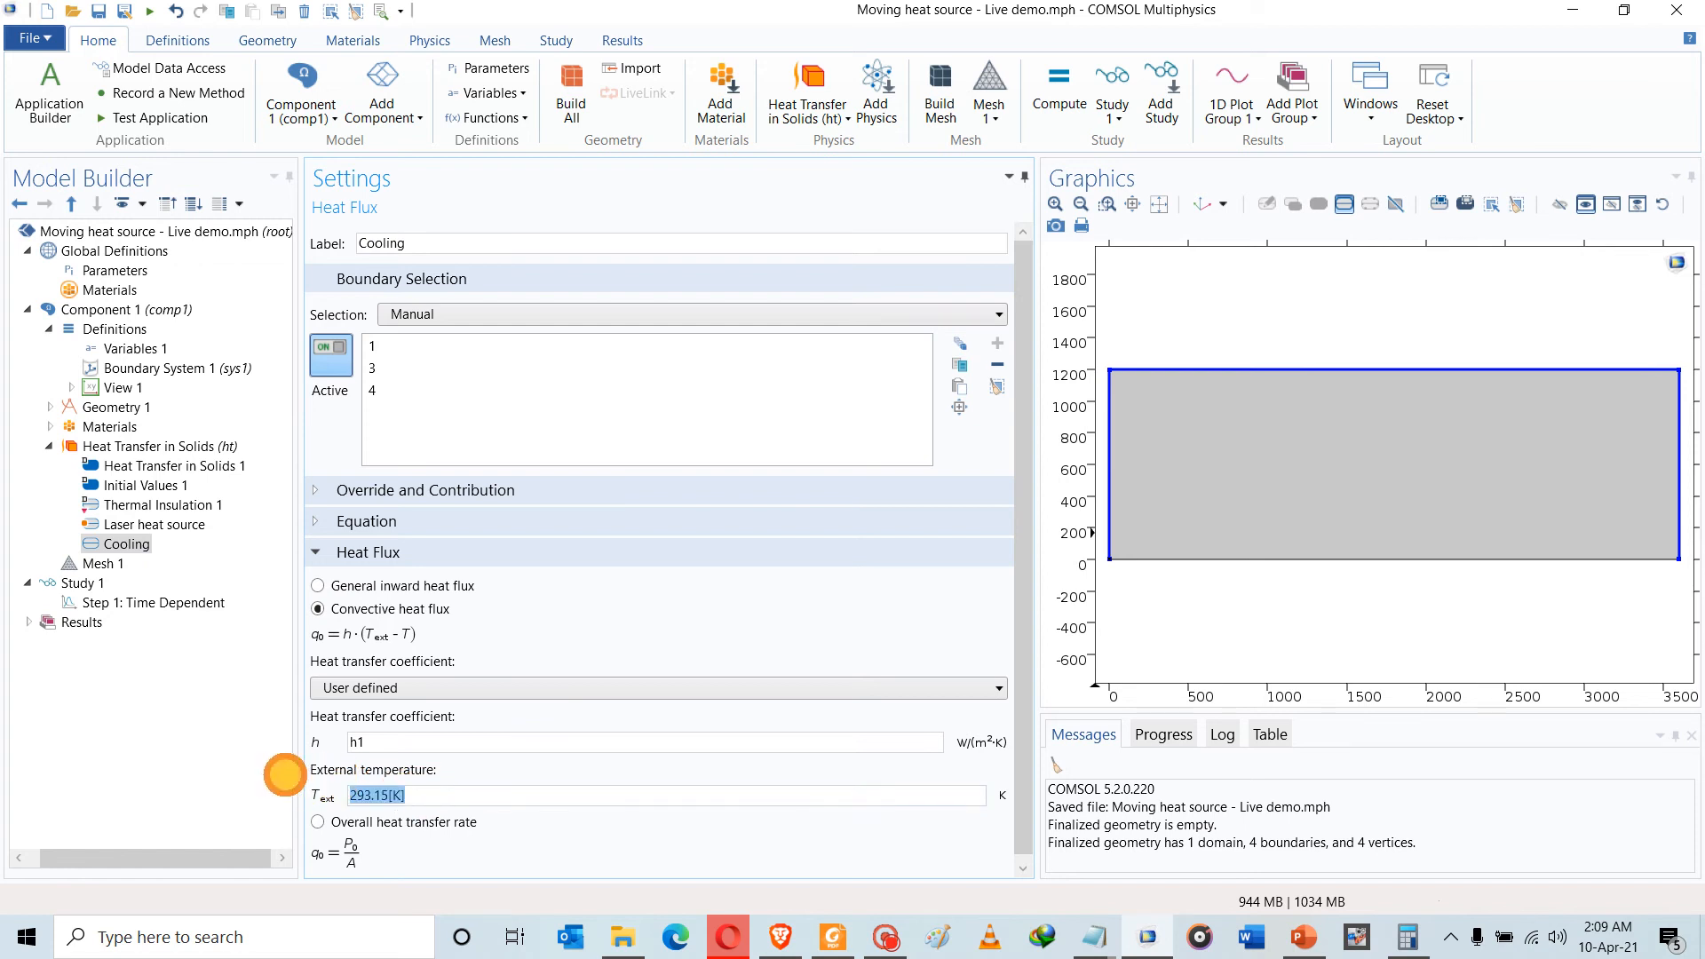
text(Ta)
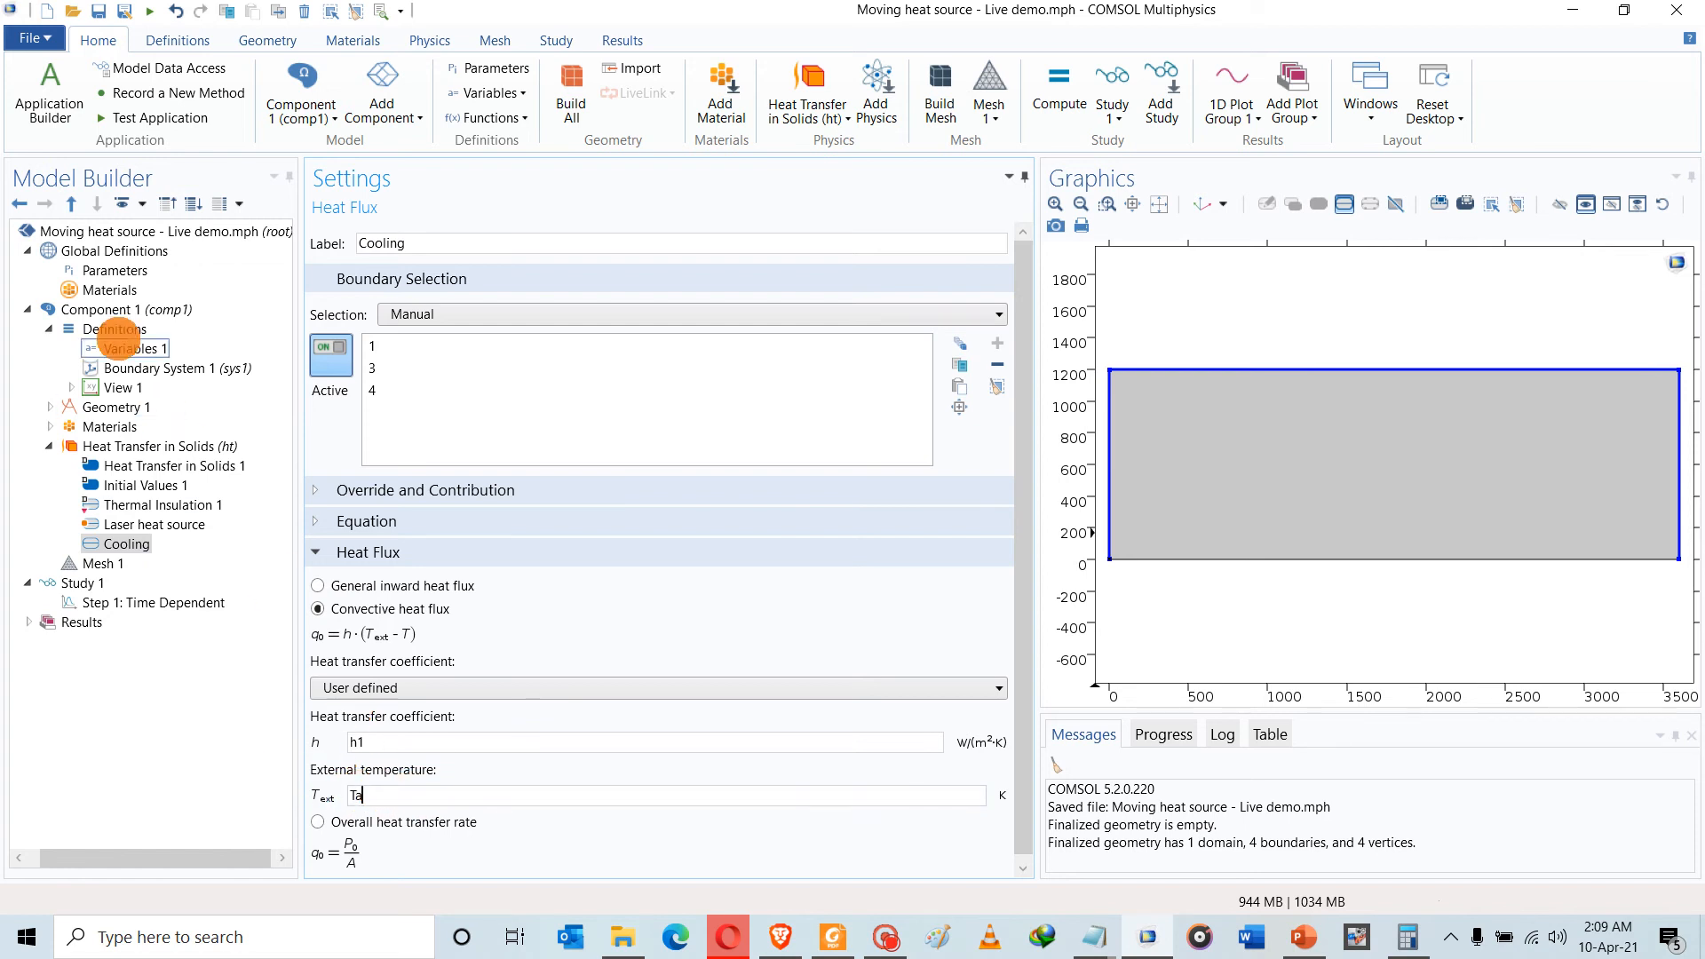
click(105, 272)
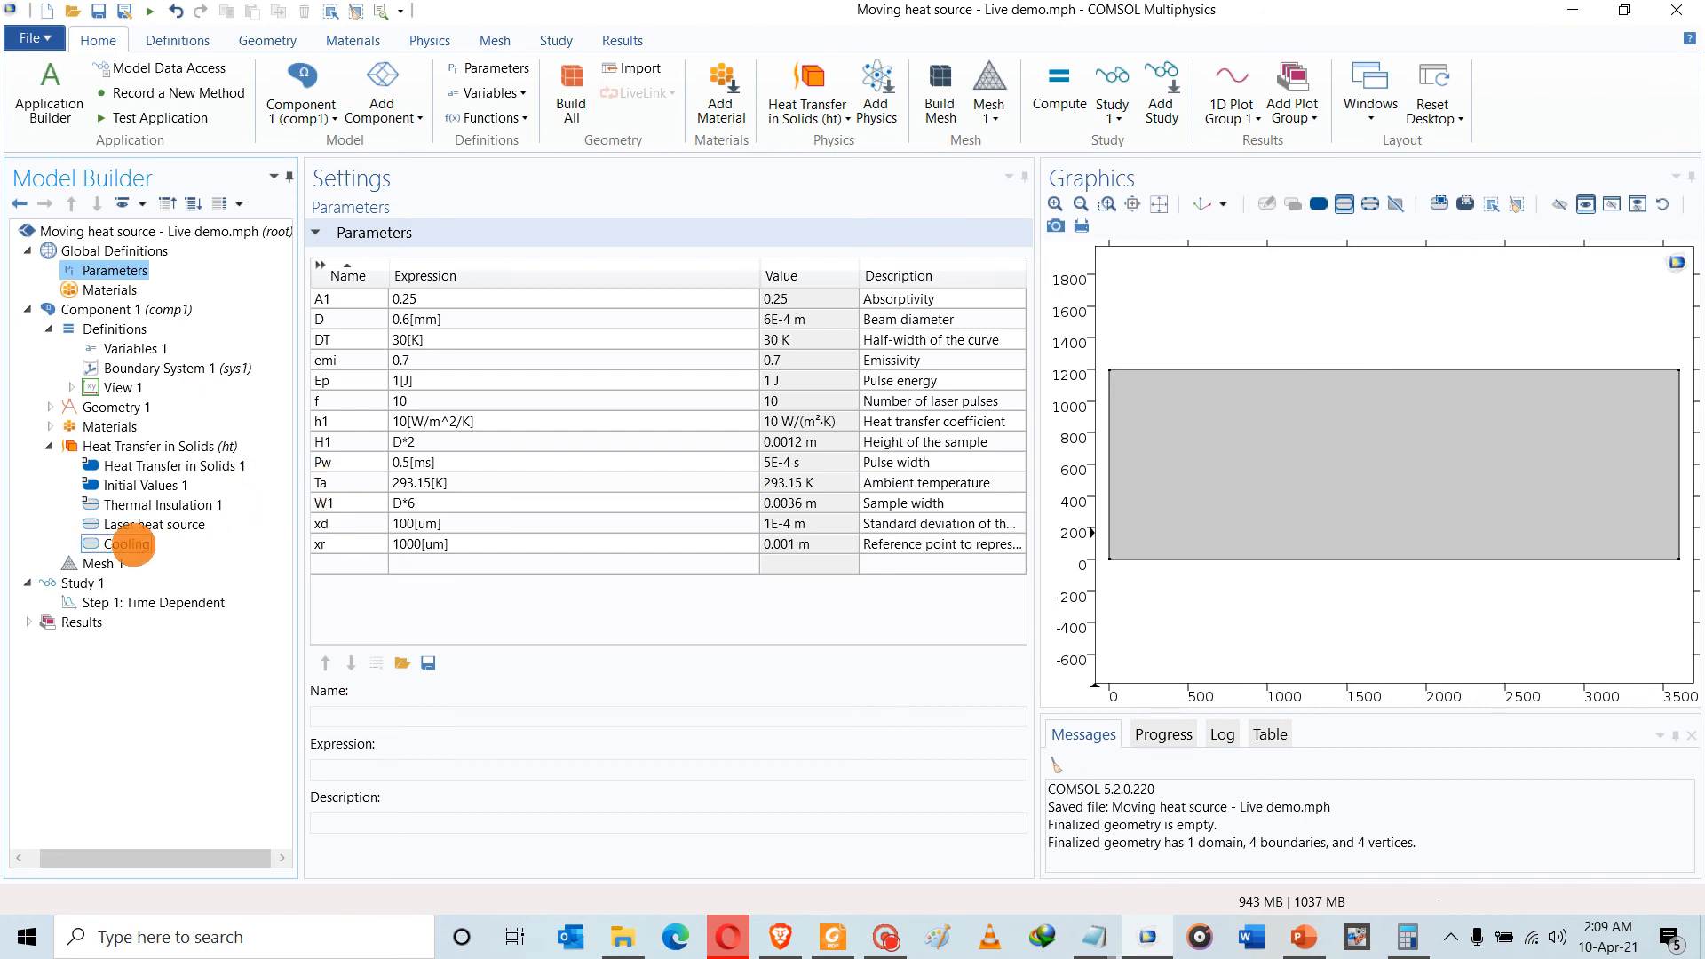
click(127, 544)
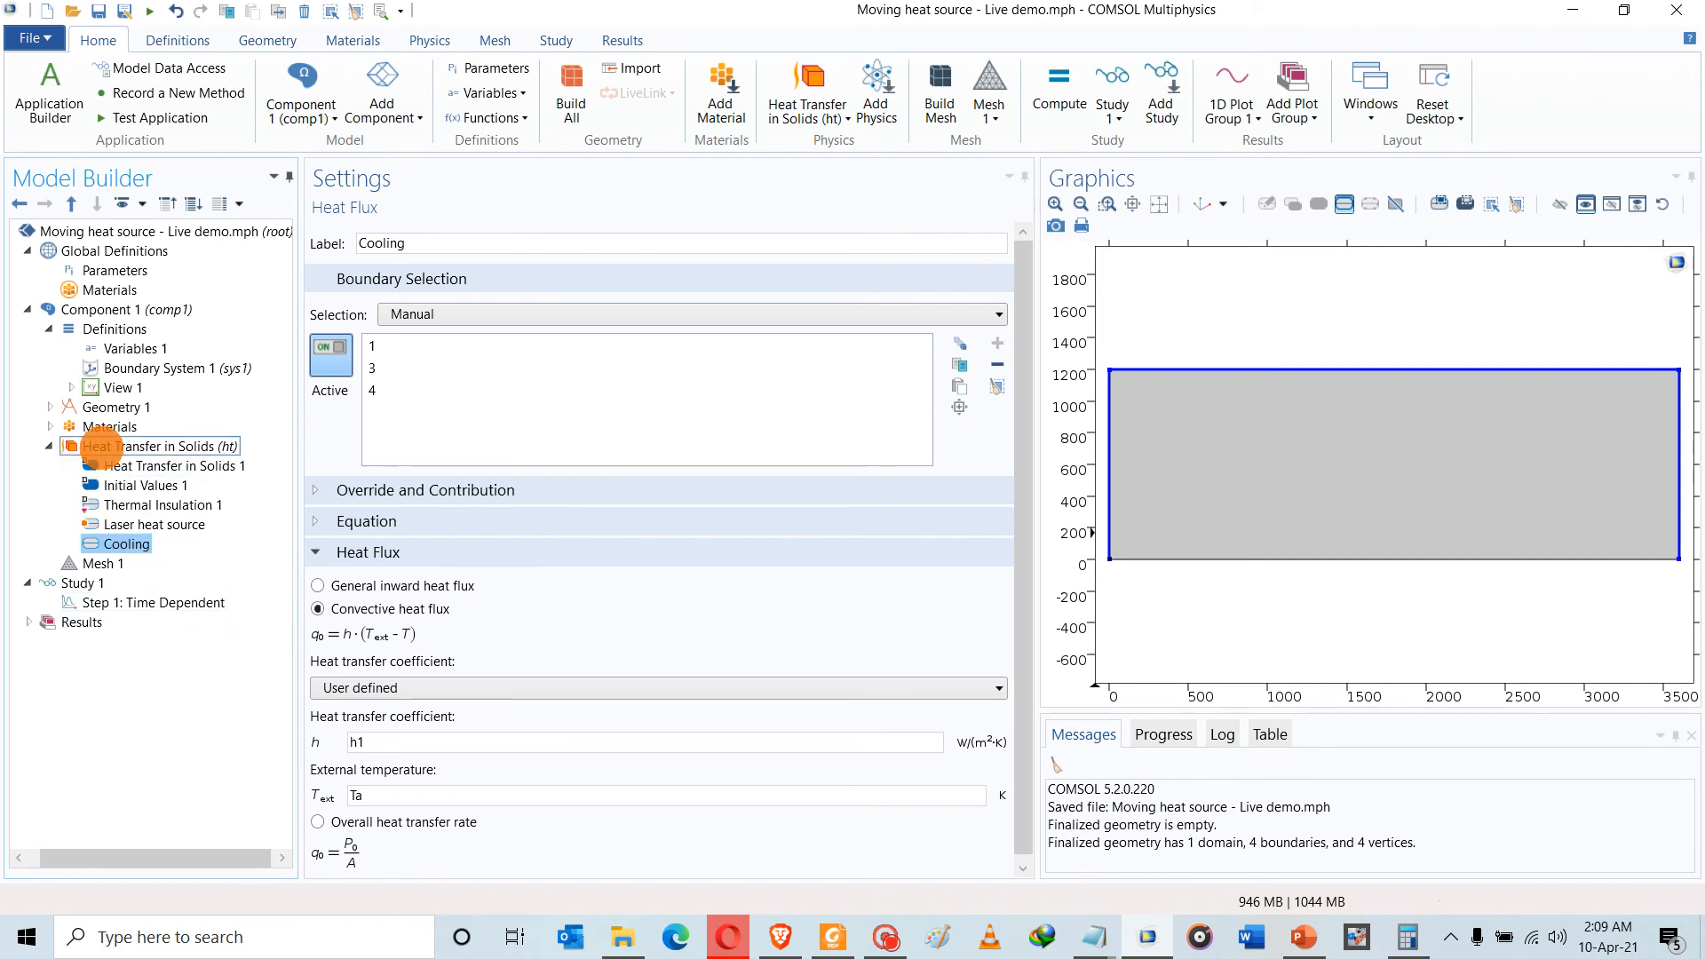
Add a Diffuse Surface radiation condition to Heat Transfer in Solids and assign it to the rectangle's left, top and right edges
right_click(100, 446)
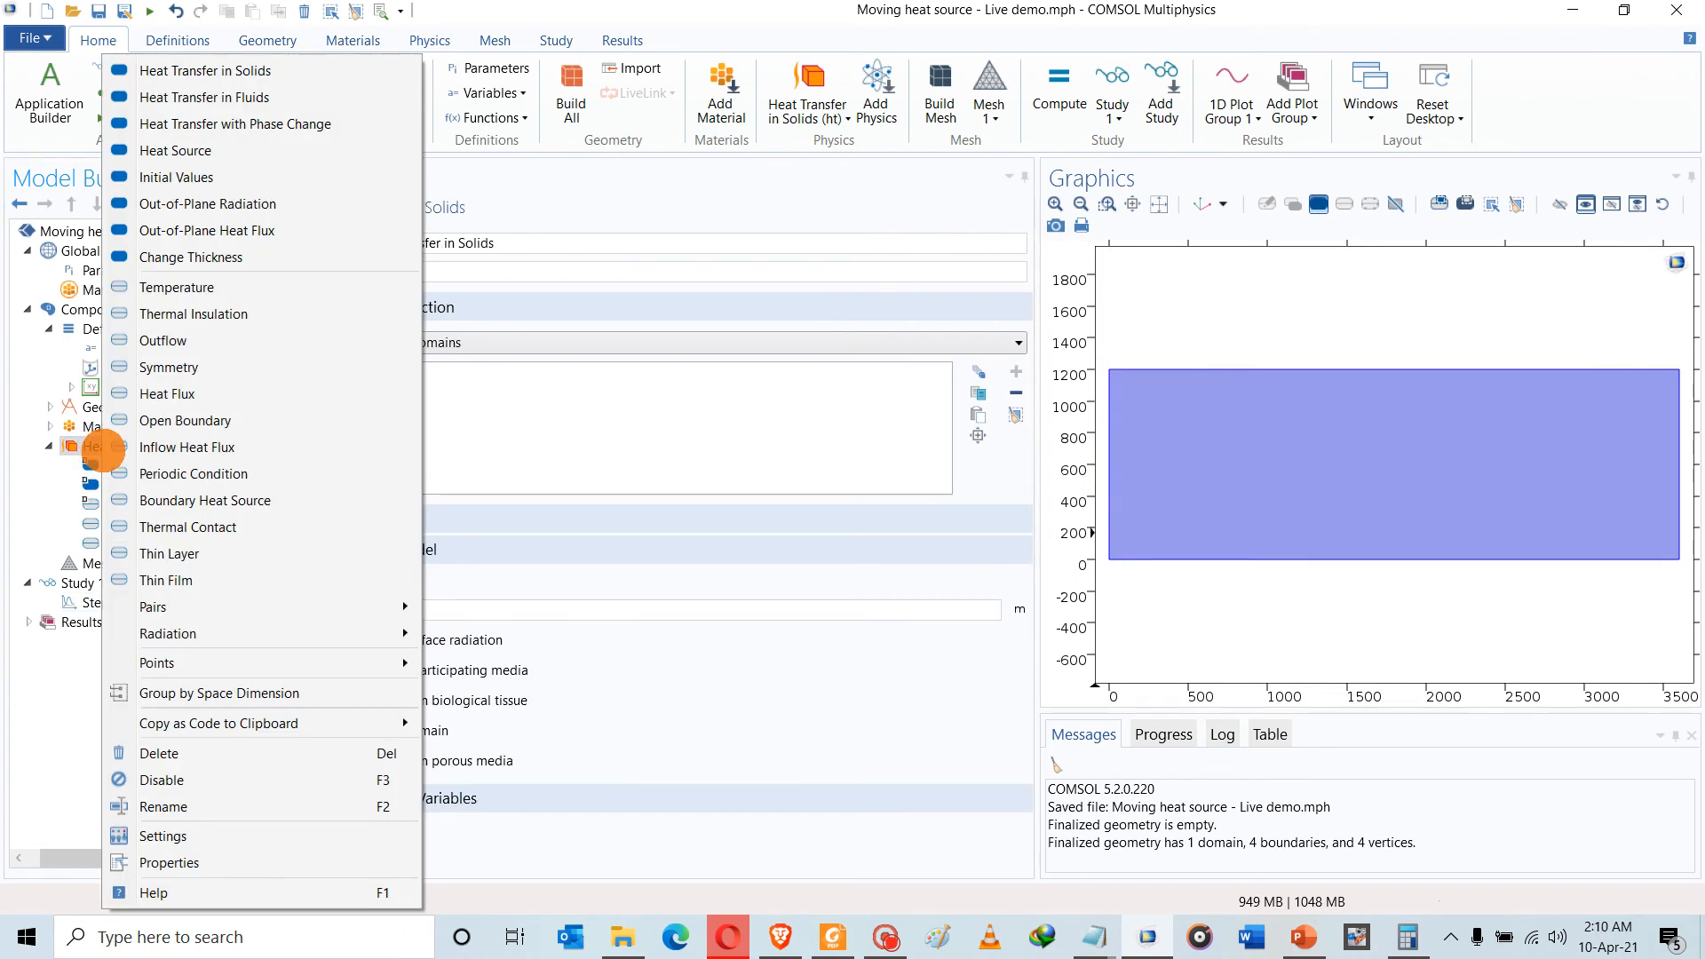
mouse_move(193, 633)
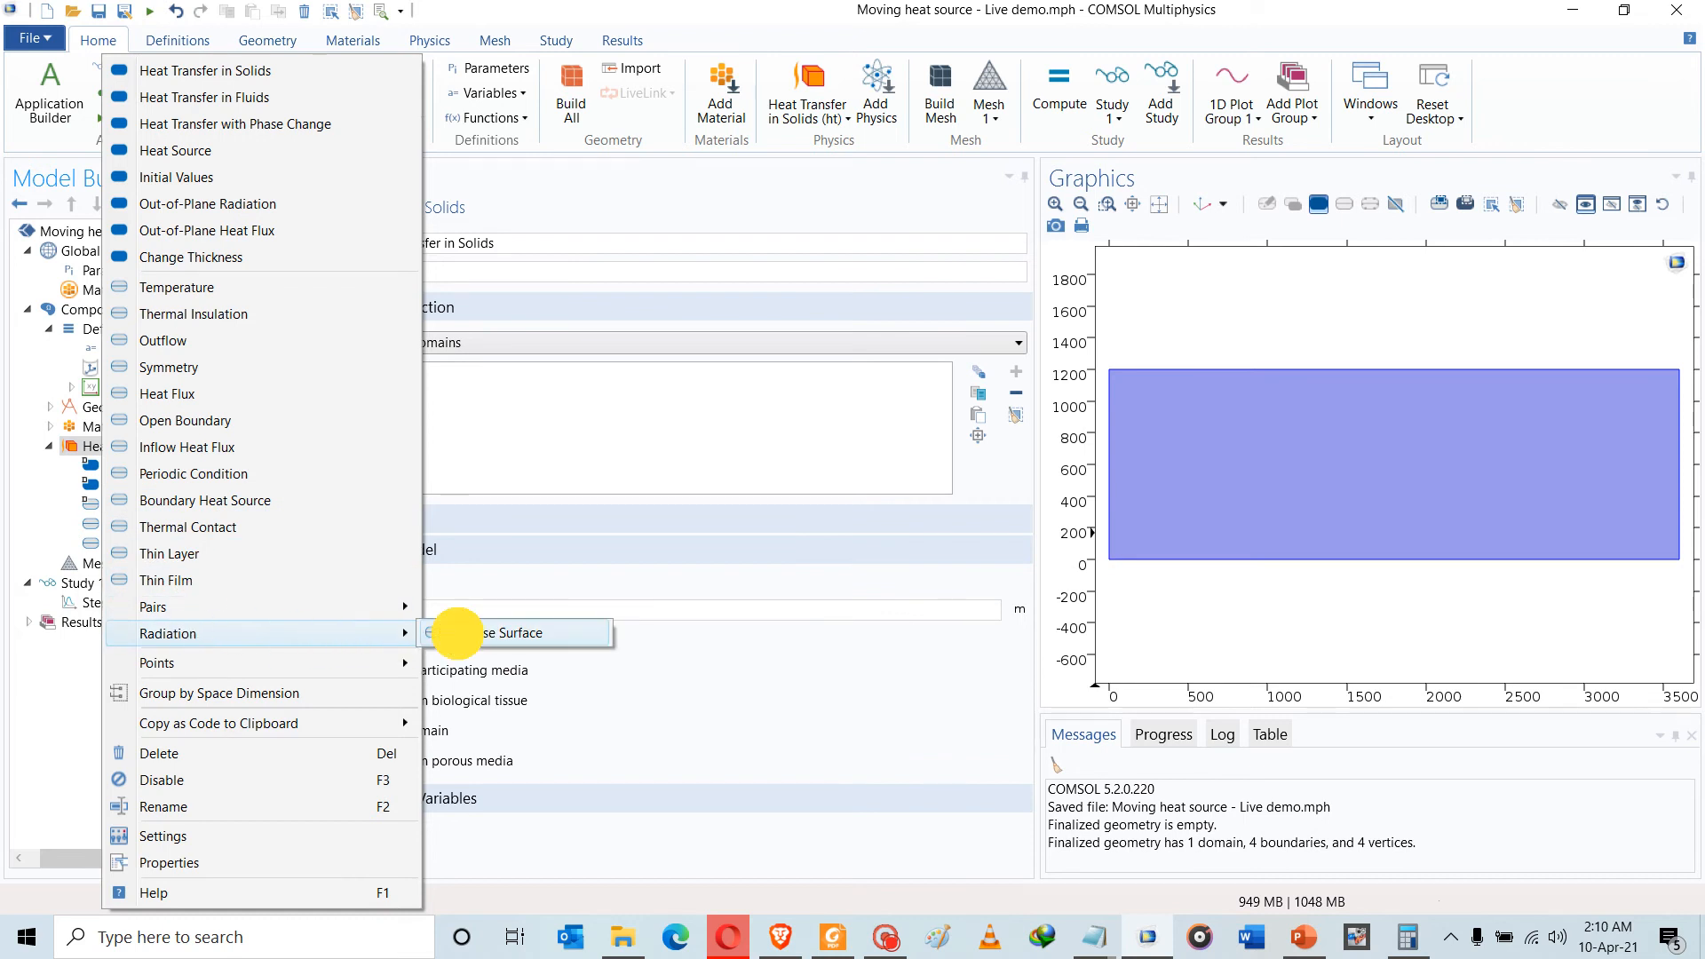
click(458, 632)
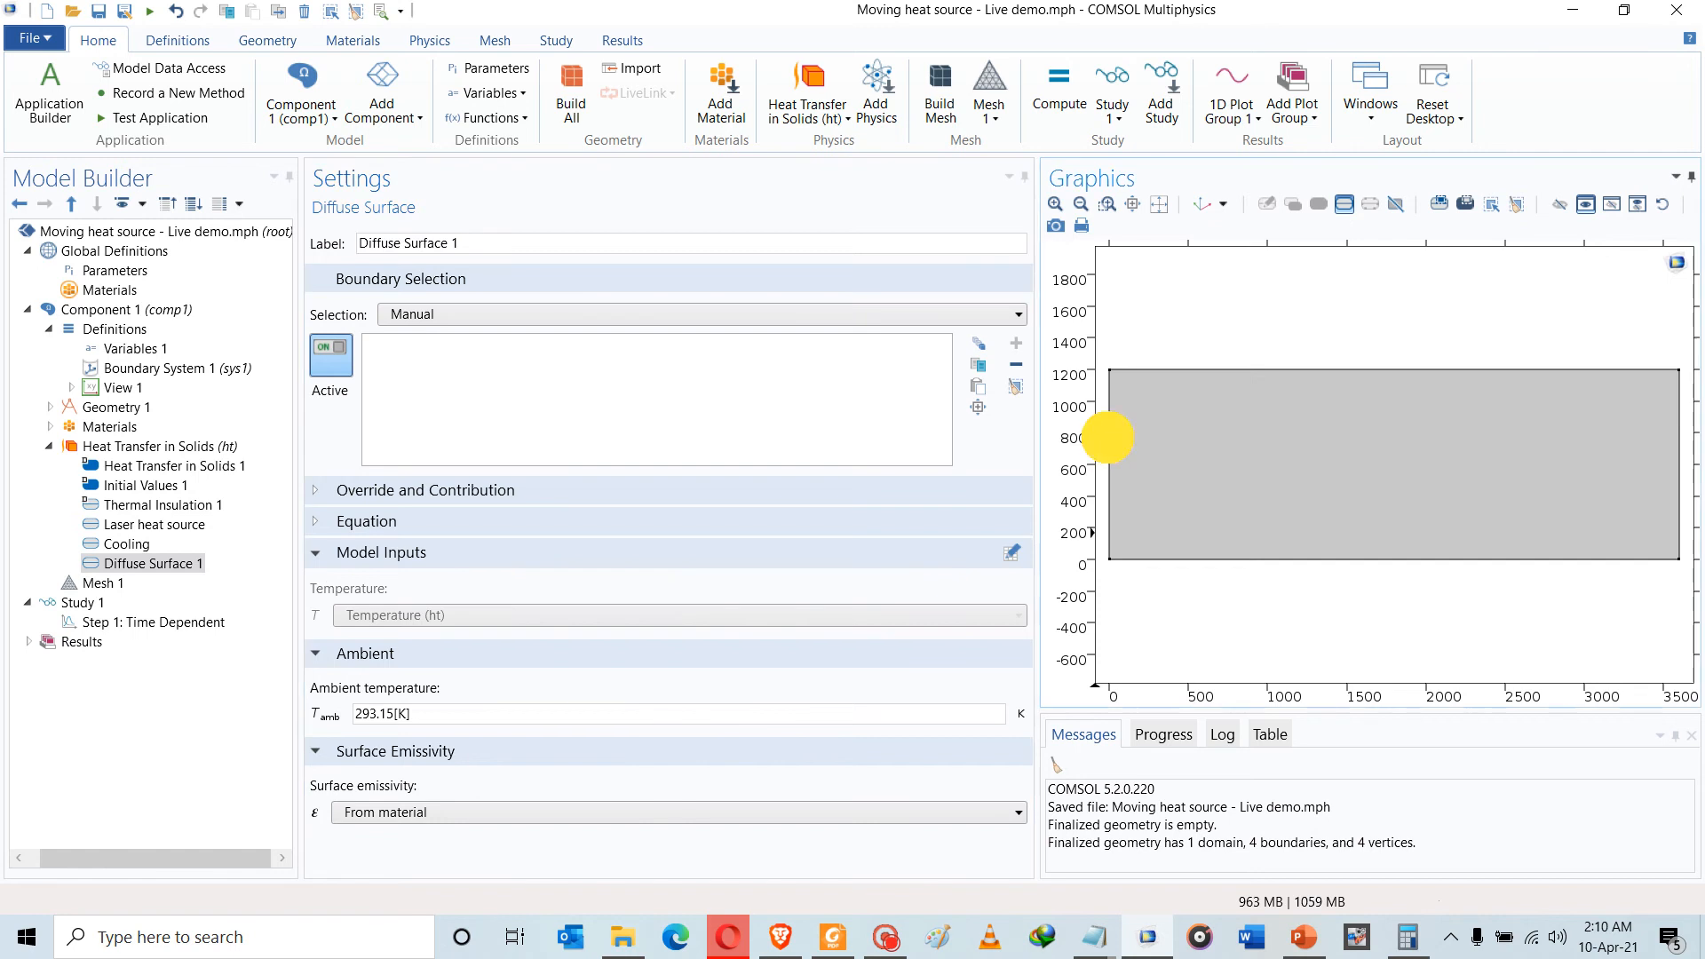
click(1110, 417)
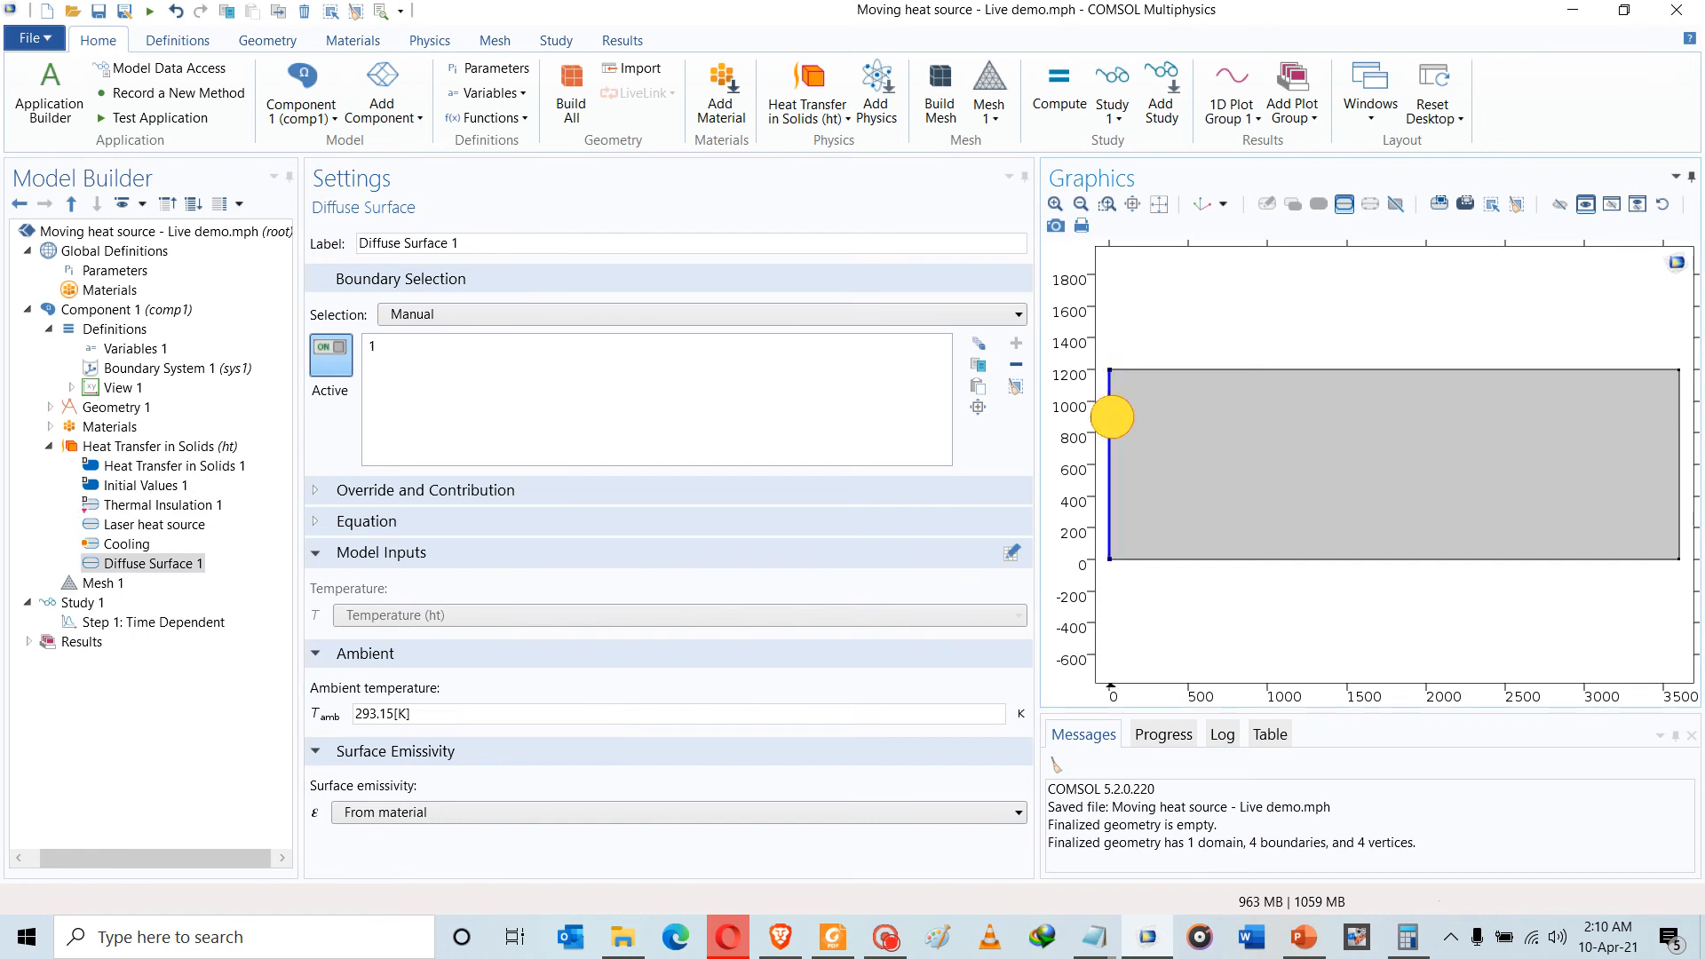
click(1155, 368)
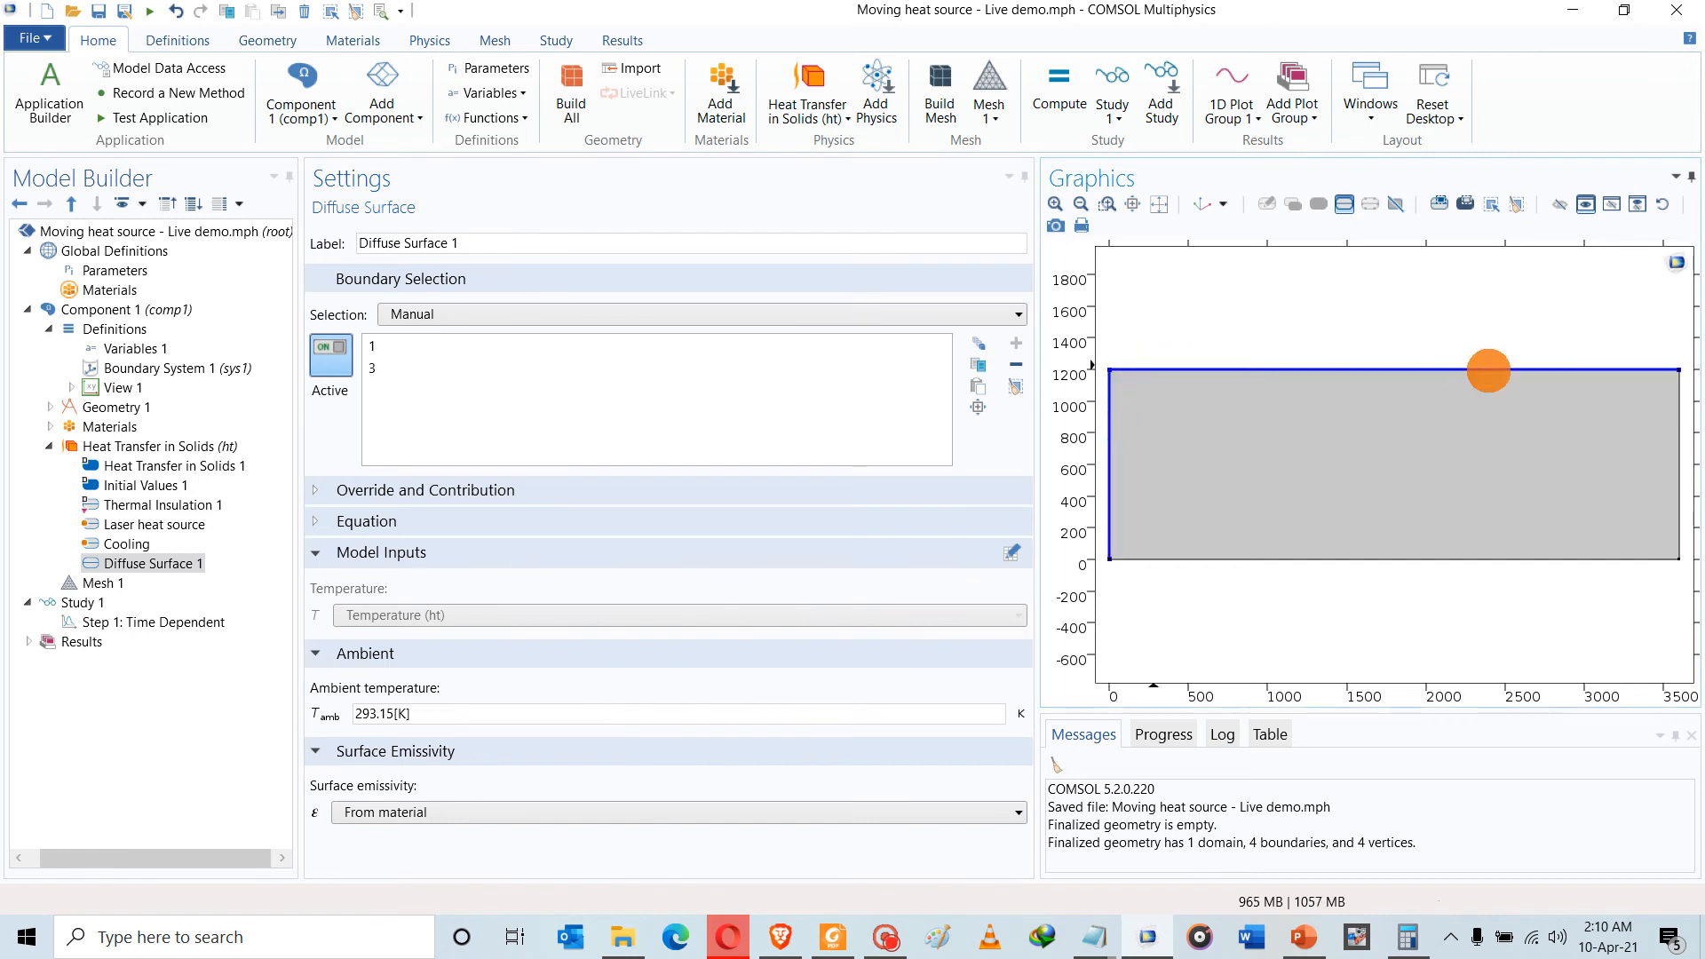
click(1679, 442)
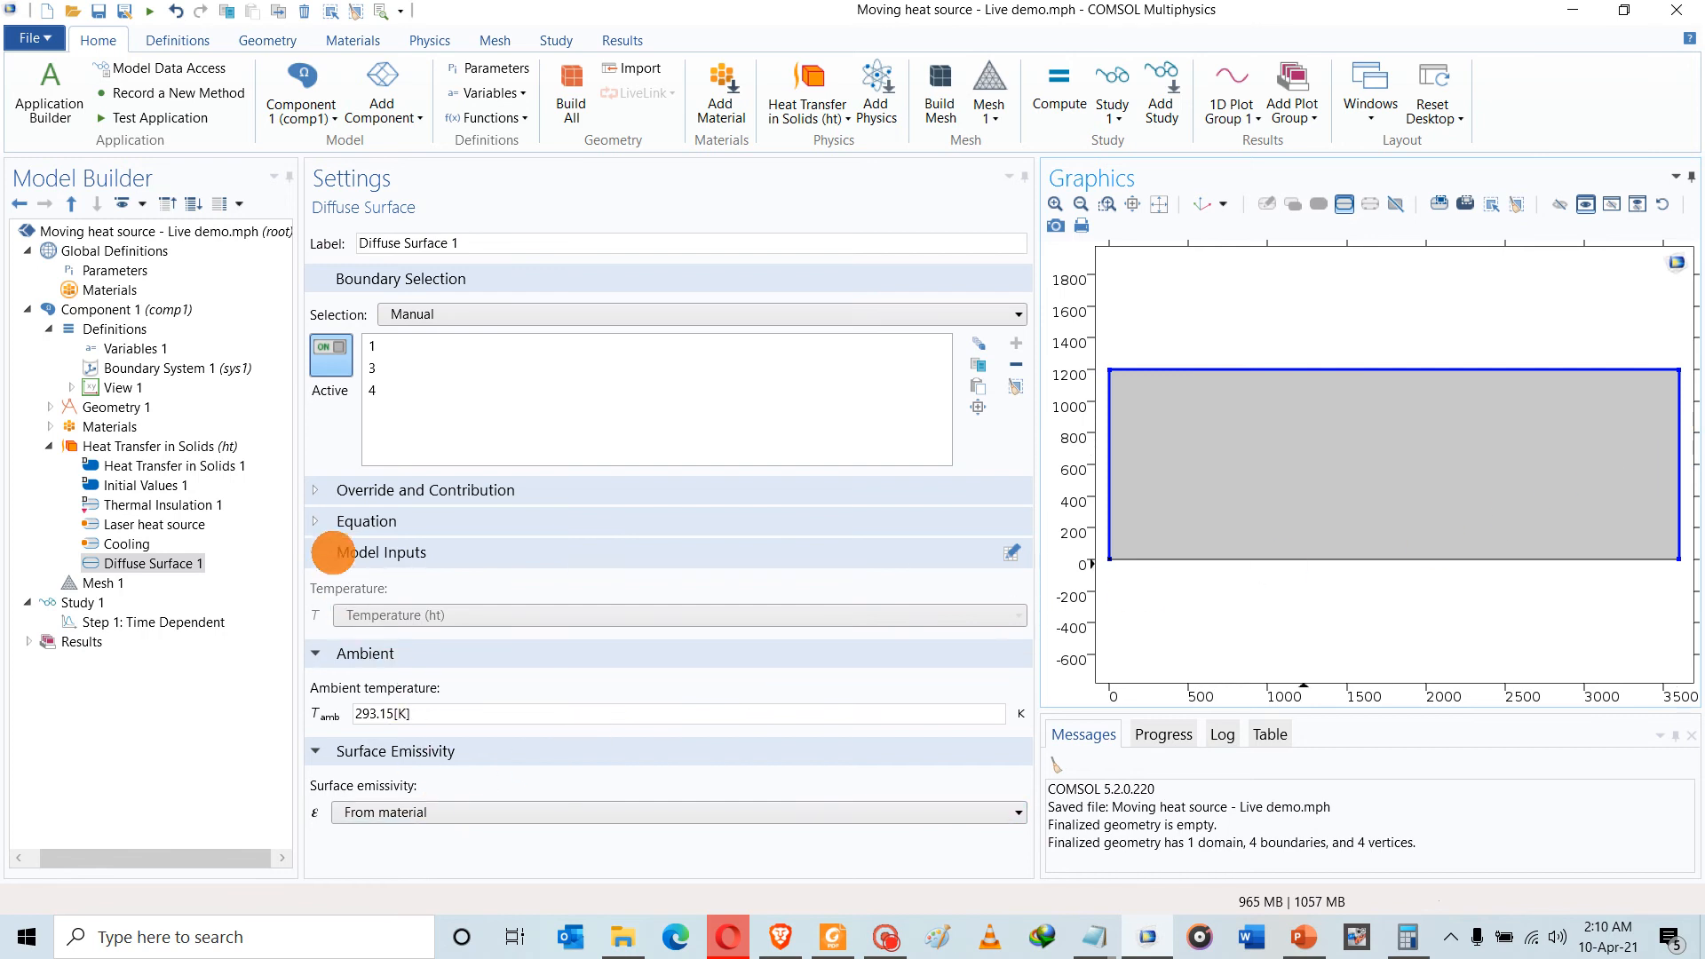
Show the diffuse surface condition's equation and set its ambient temperature to Ta
click(317, 524)
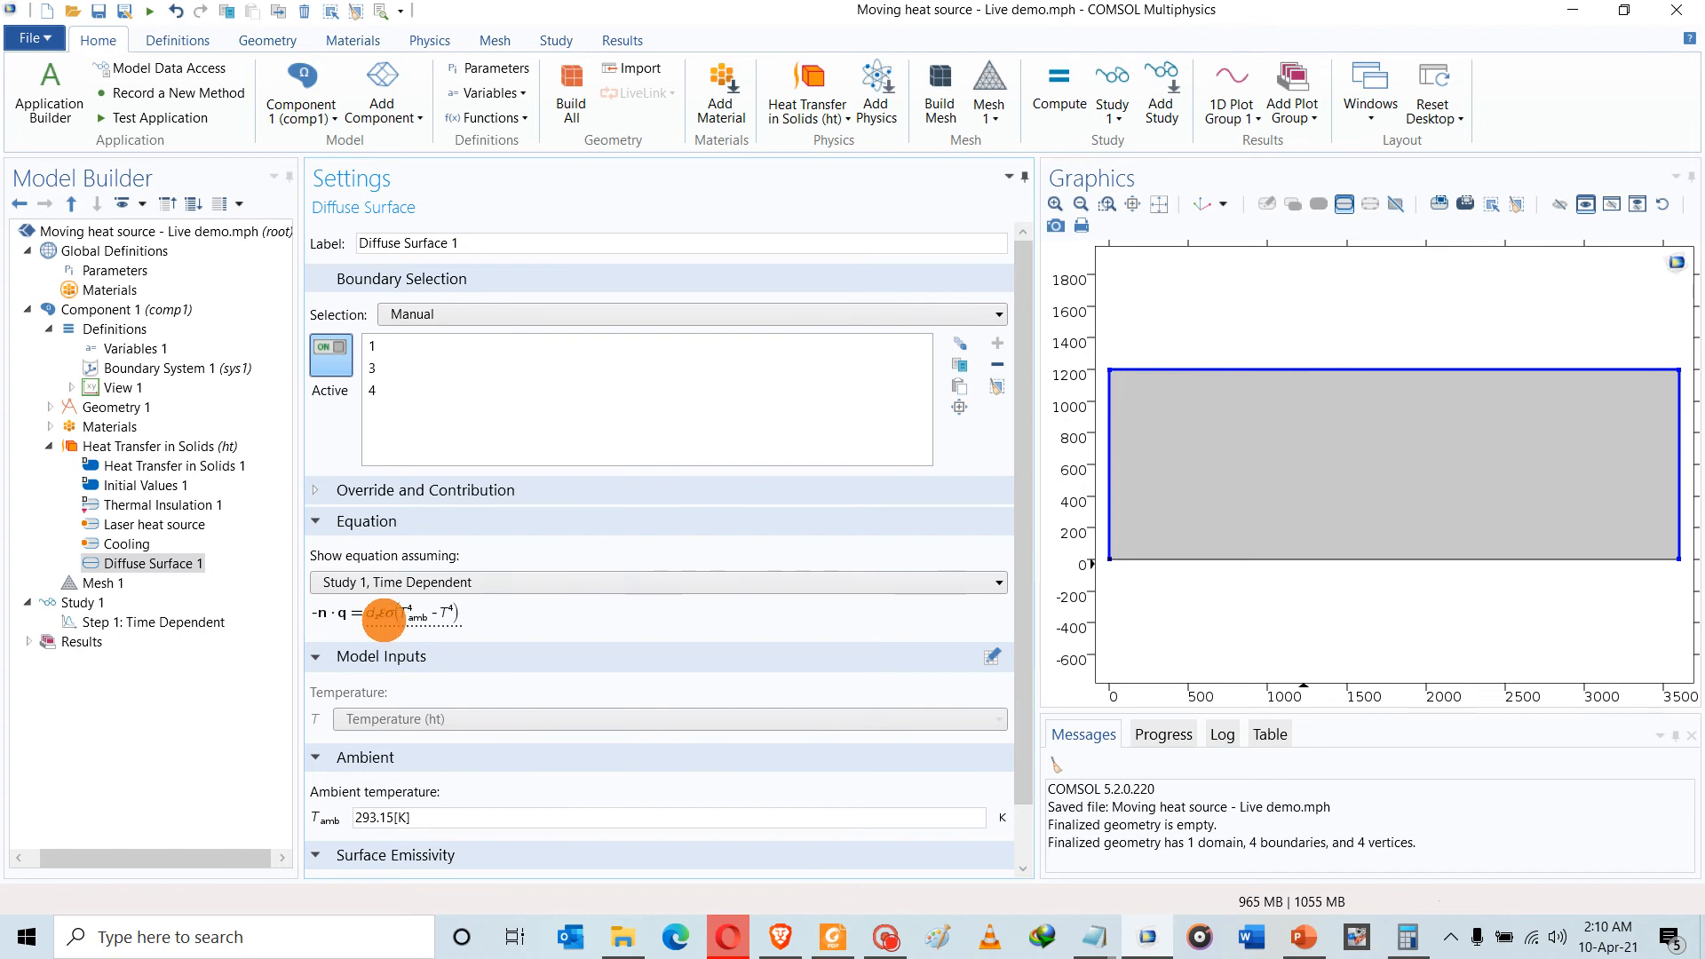
drag(430, 816, 321, 823)
text(Ta)
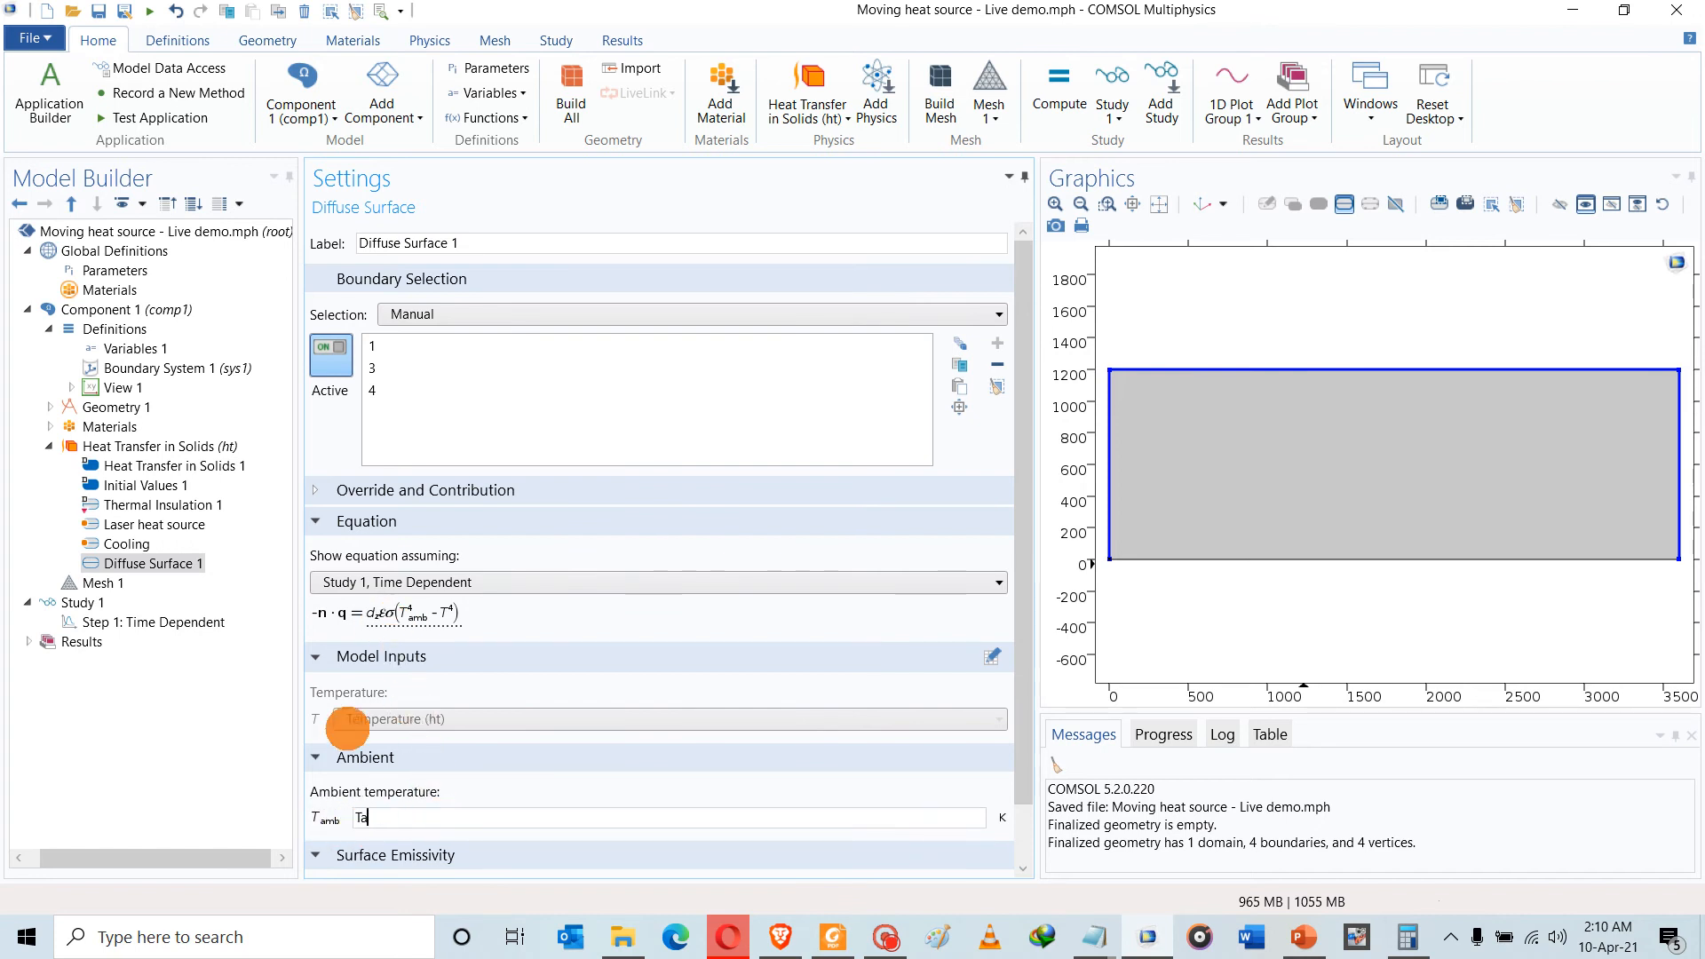
Set the diffuse surface's emissivity to user defined with the value emi, and check emi against the global parameters
scroll(531, 745, down, 2)
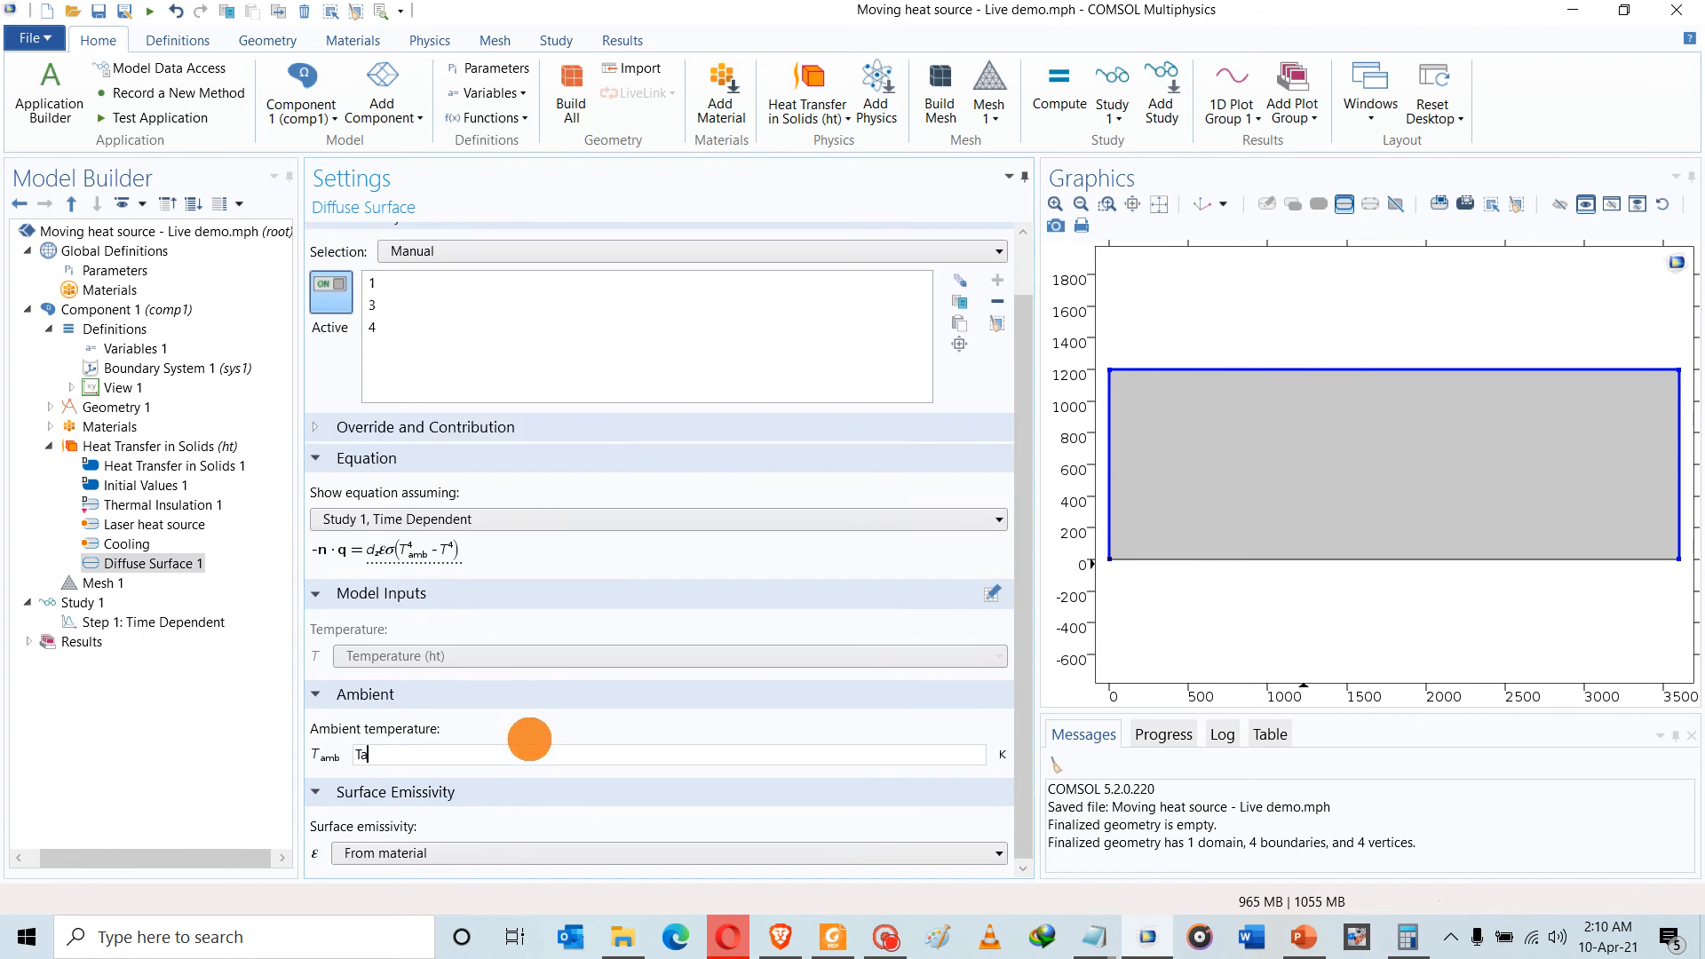
click(407, 854)
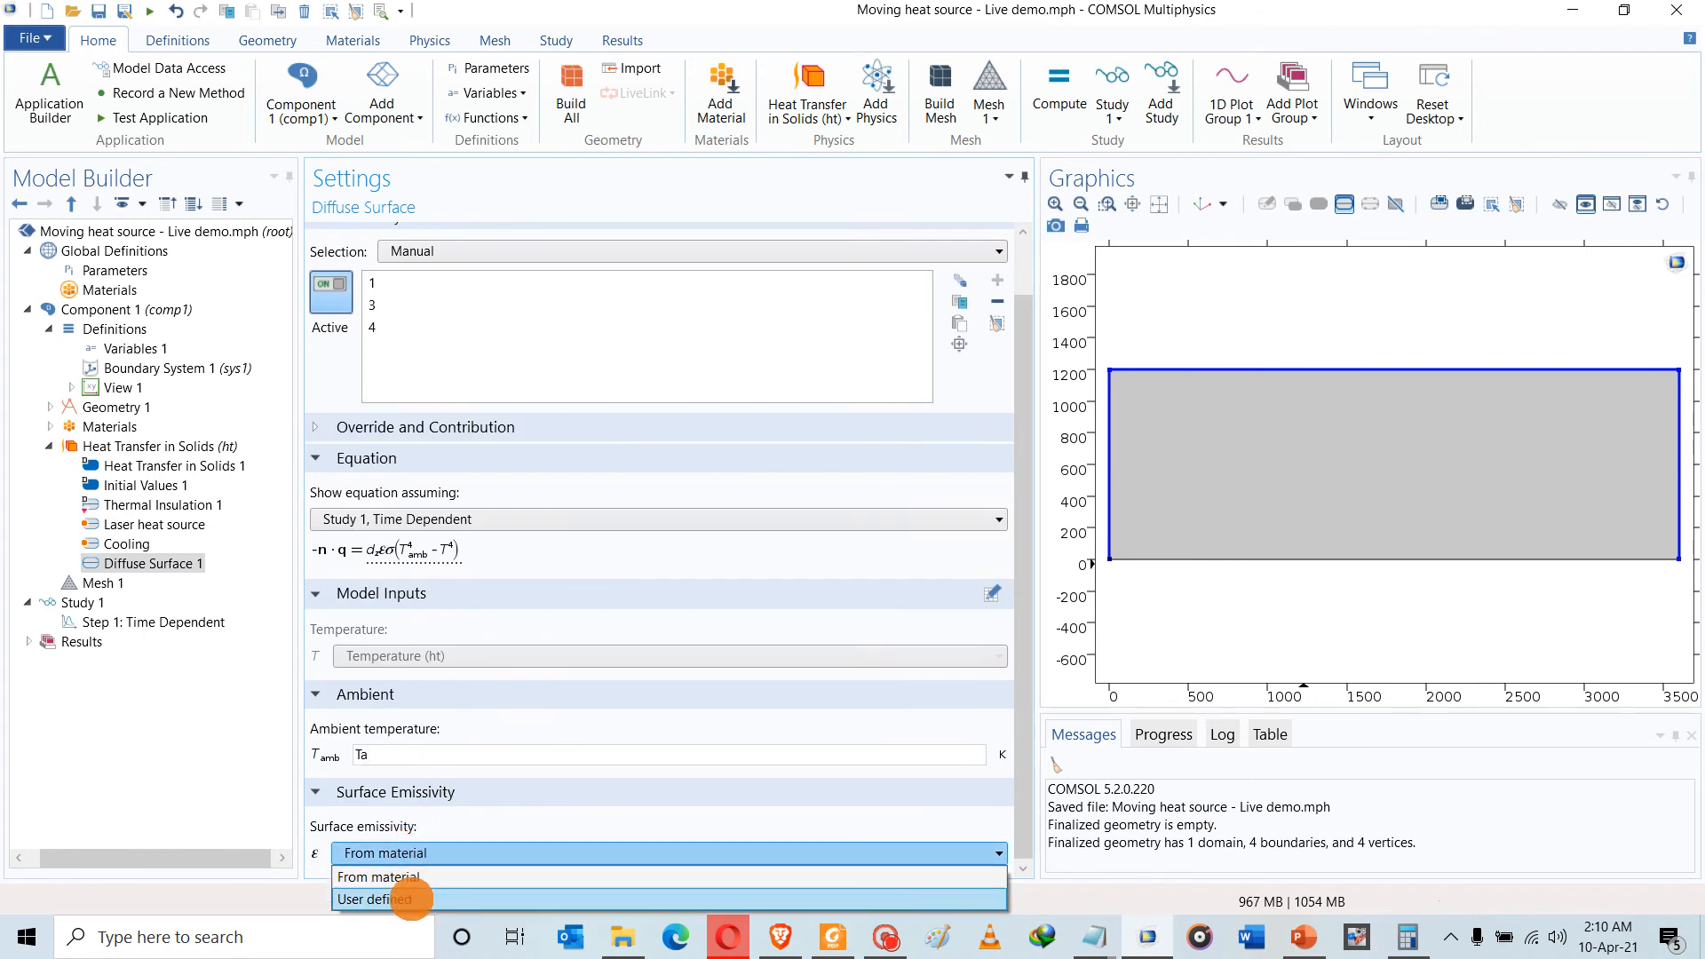
click(411, 900)
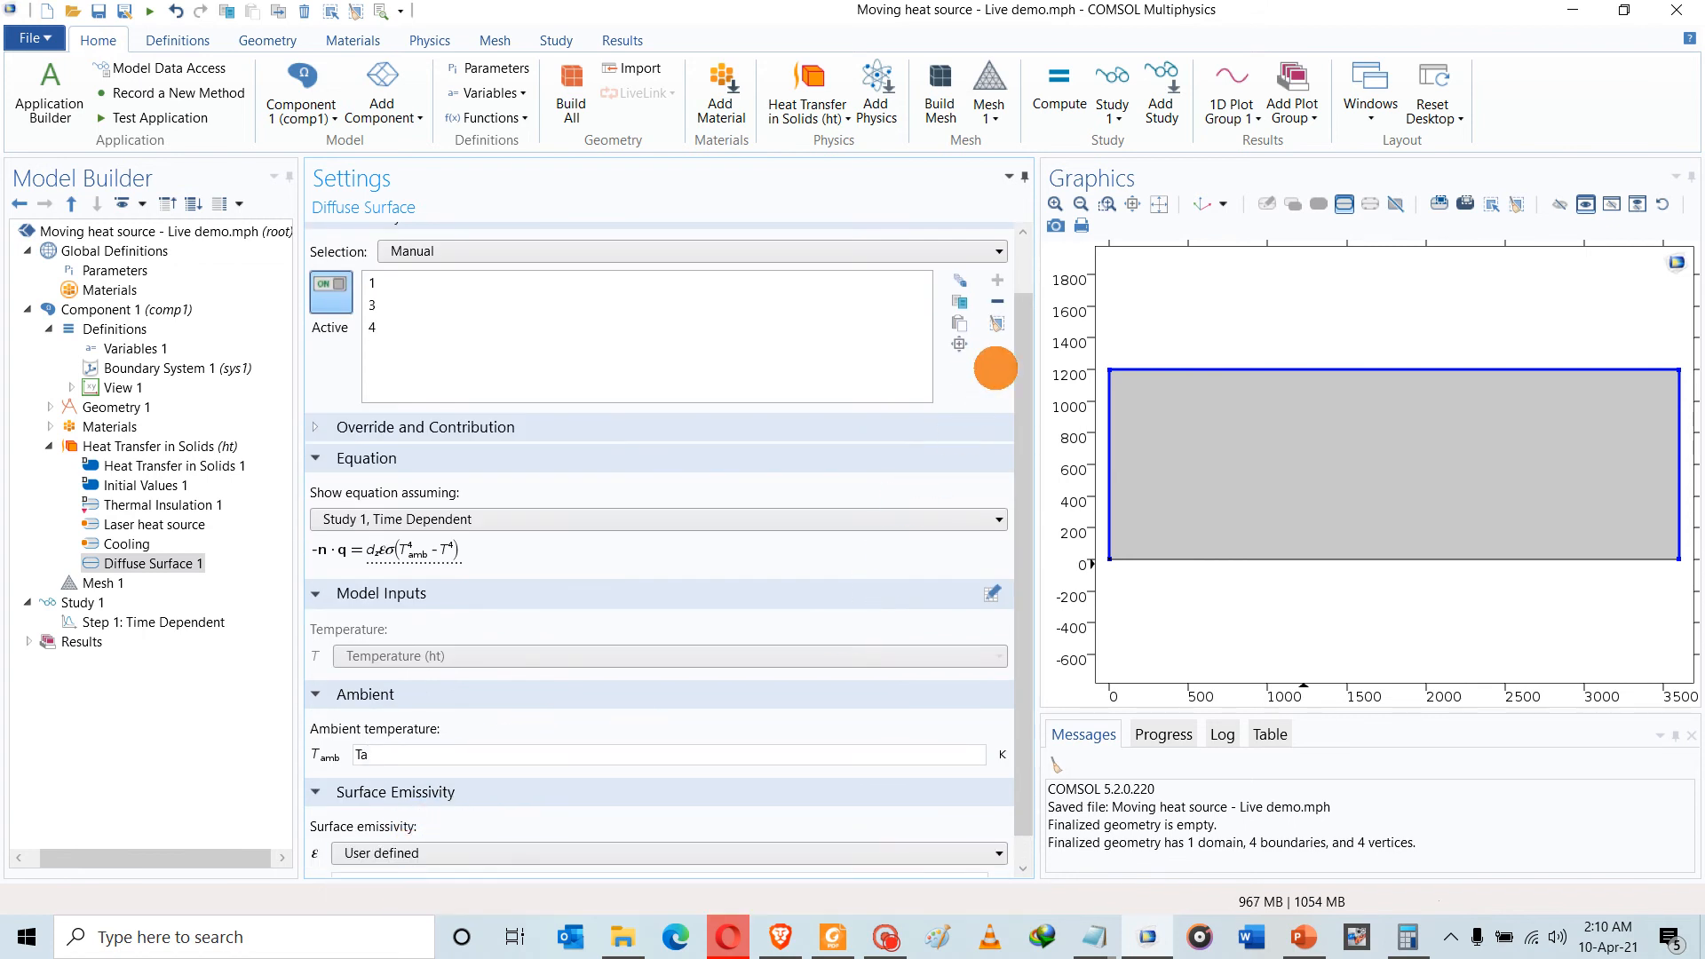
drag(1024, 326, 1013, 442)
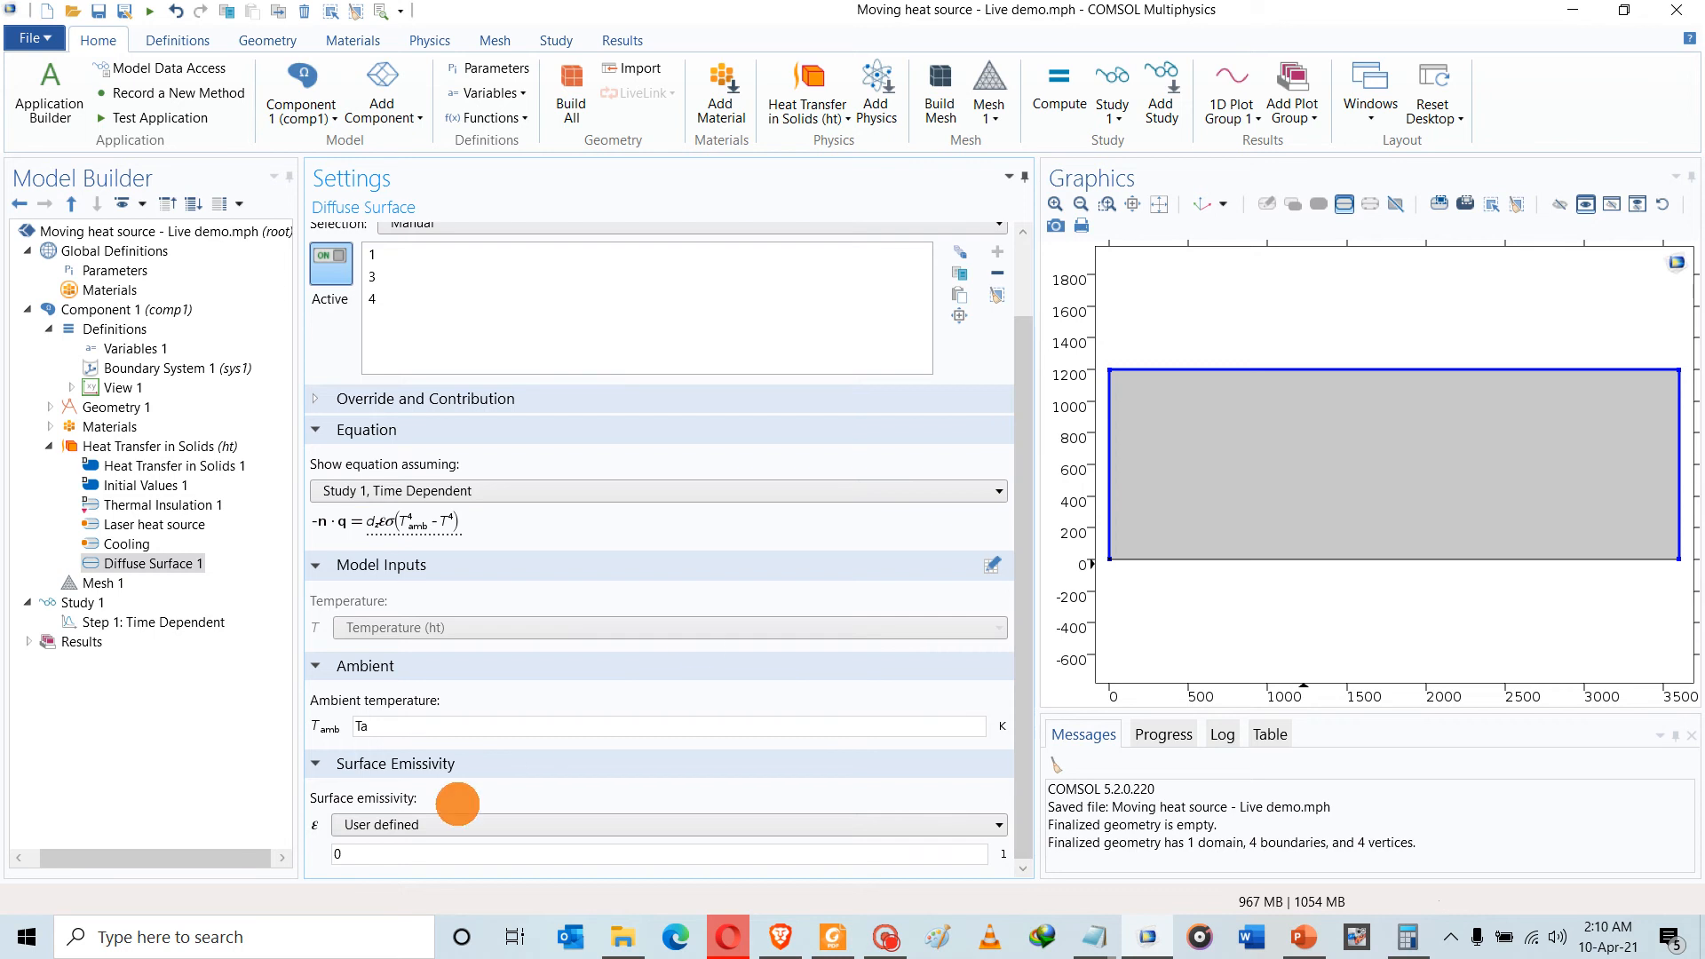
drag(368, 861, 305, 850)
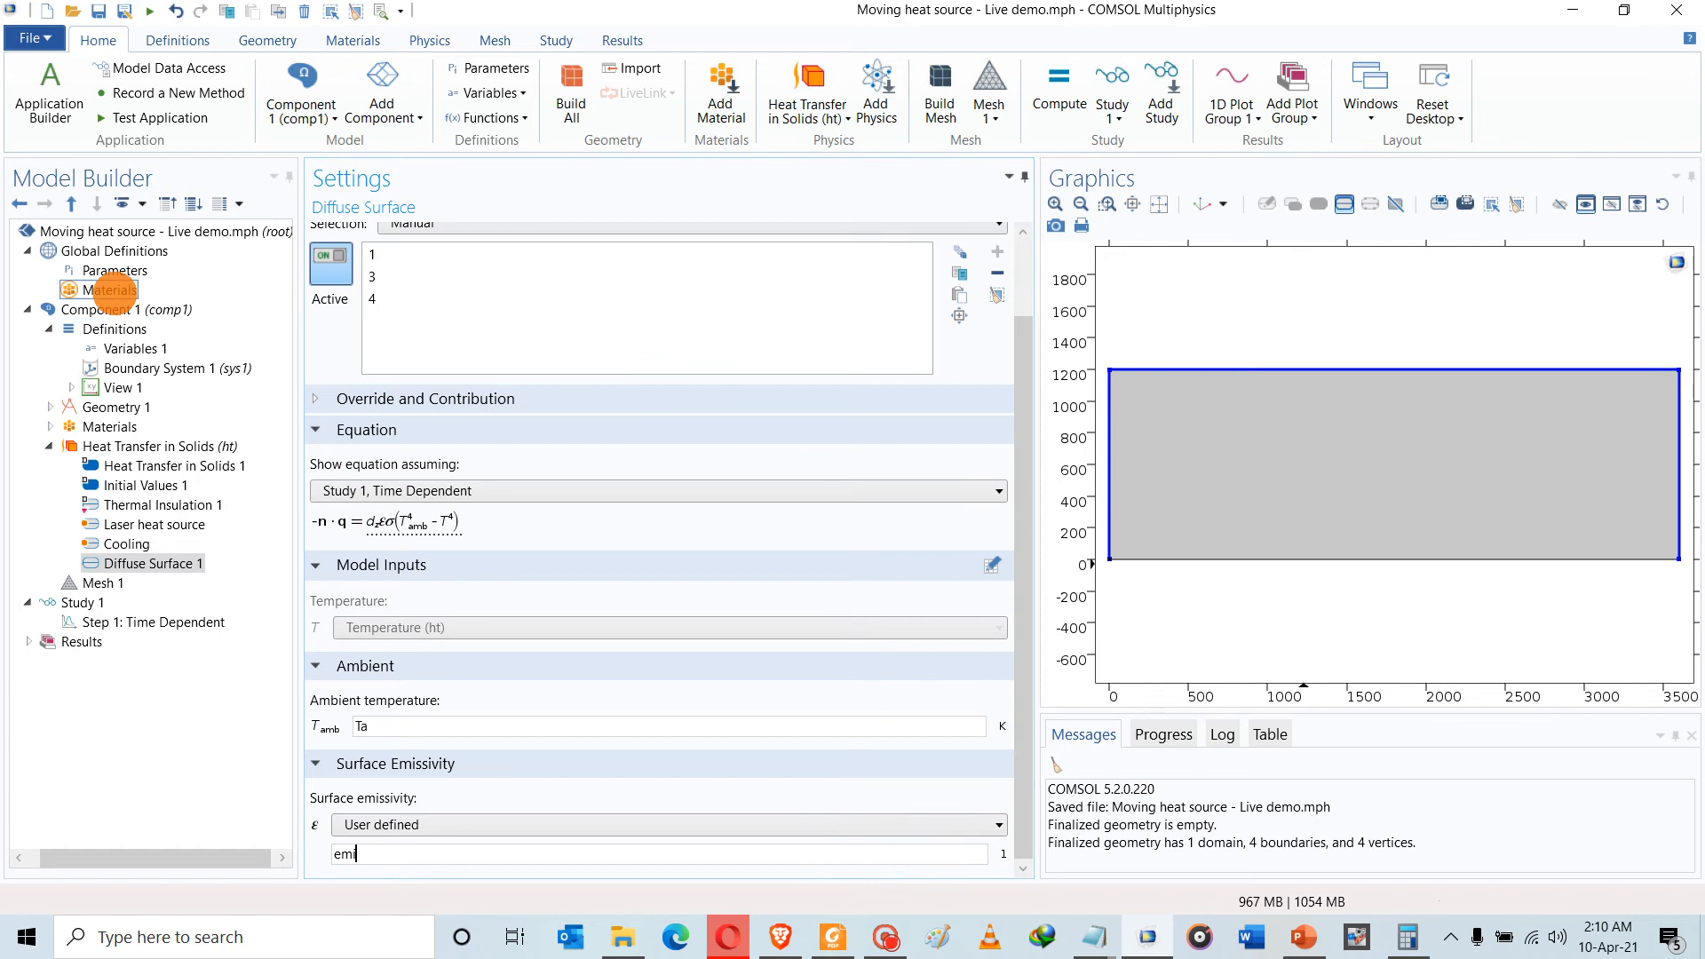
click(107, 271)
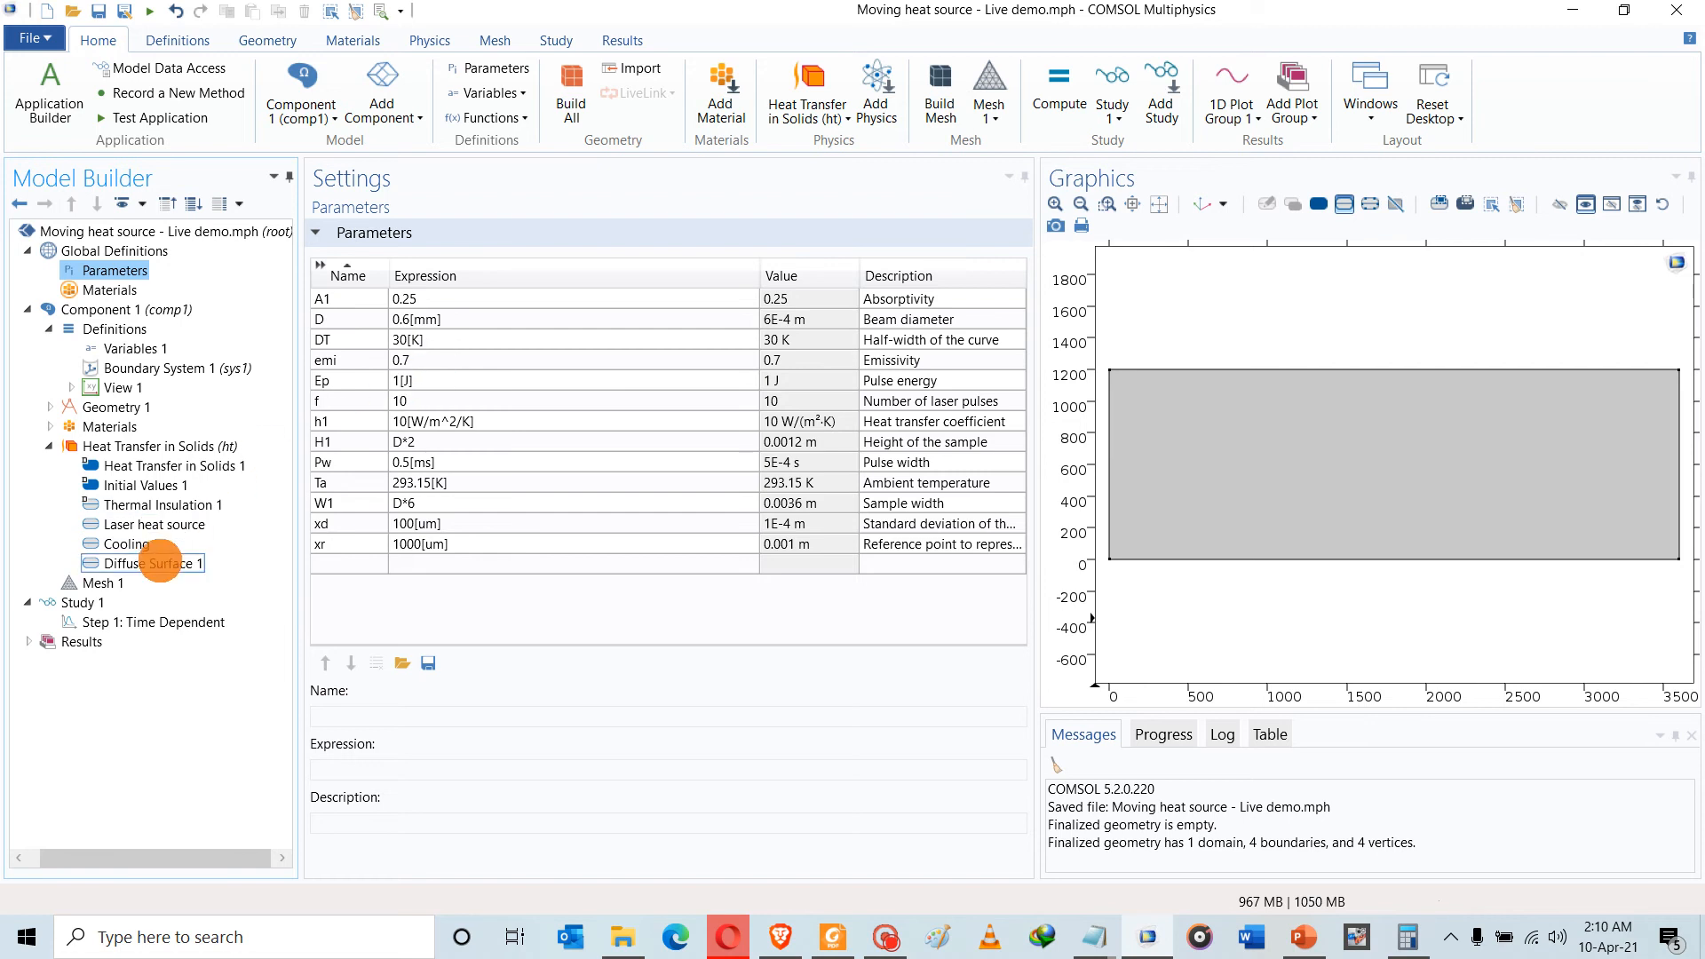
click(159, 563)
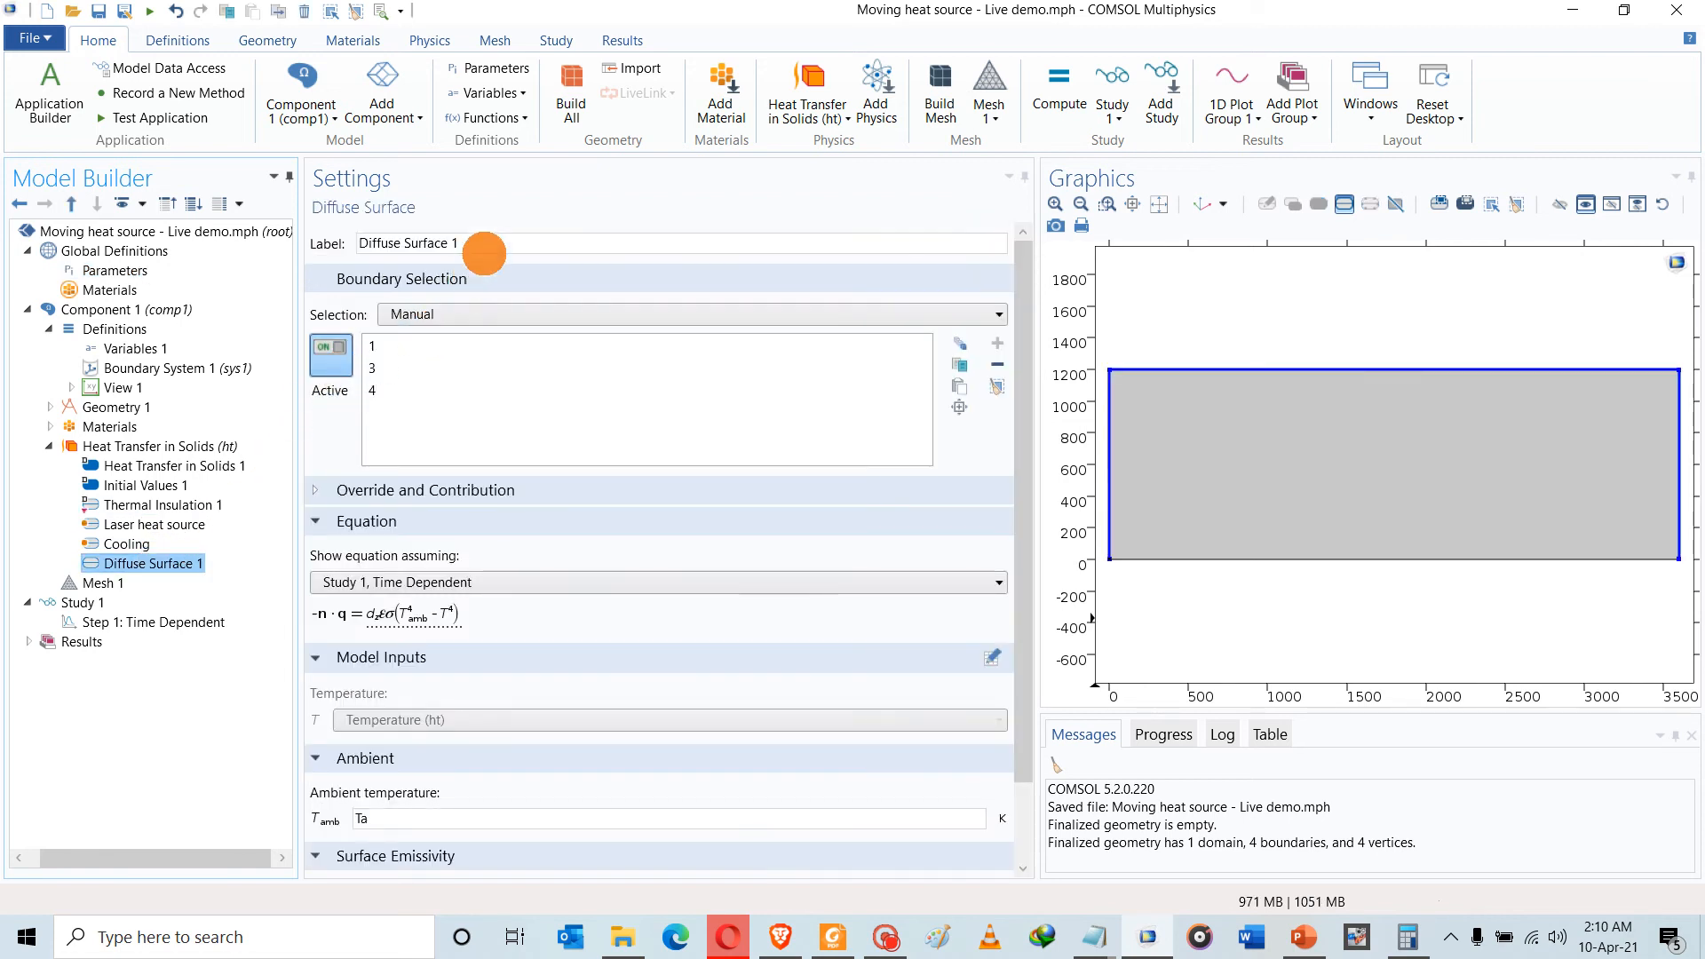
Label the diffuse surface condition "Radiation losses", collapse the Heat Transfer in Solids branch and save the model
triple_click(476, 243)
text(Radiation losses)
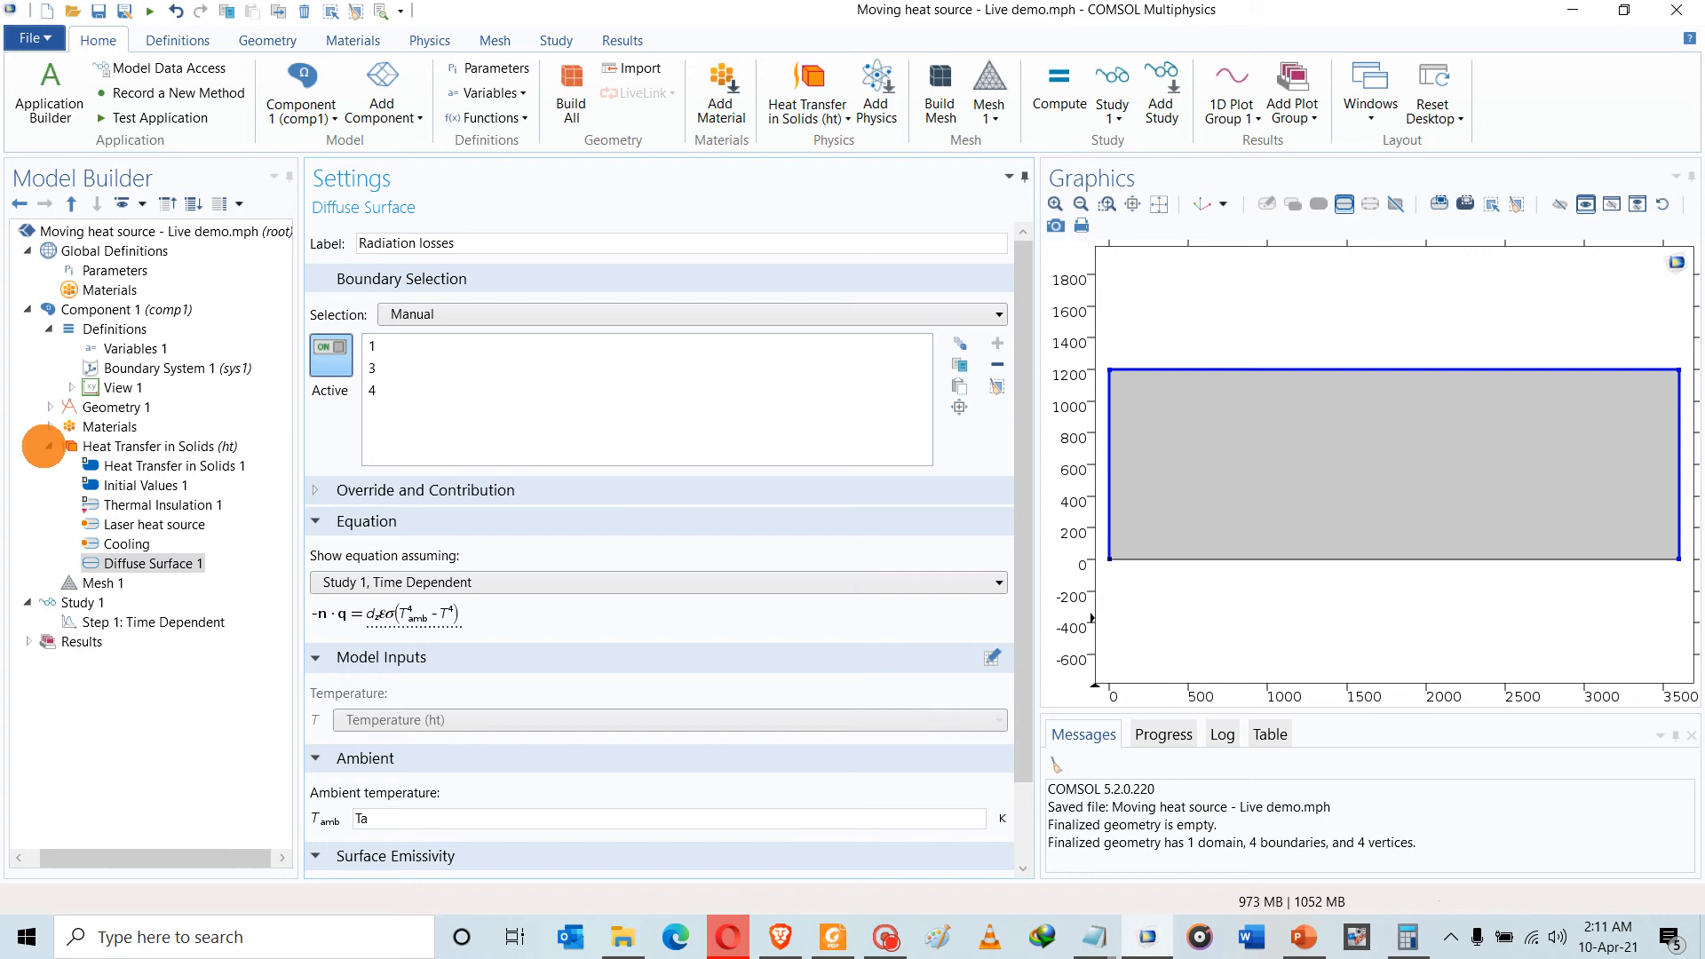
click(49, 446)
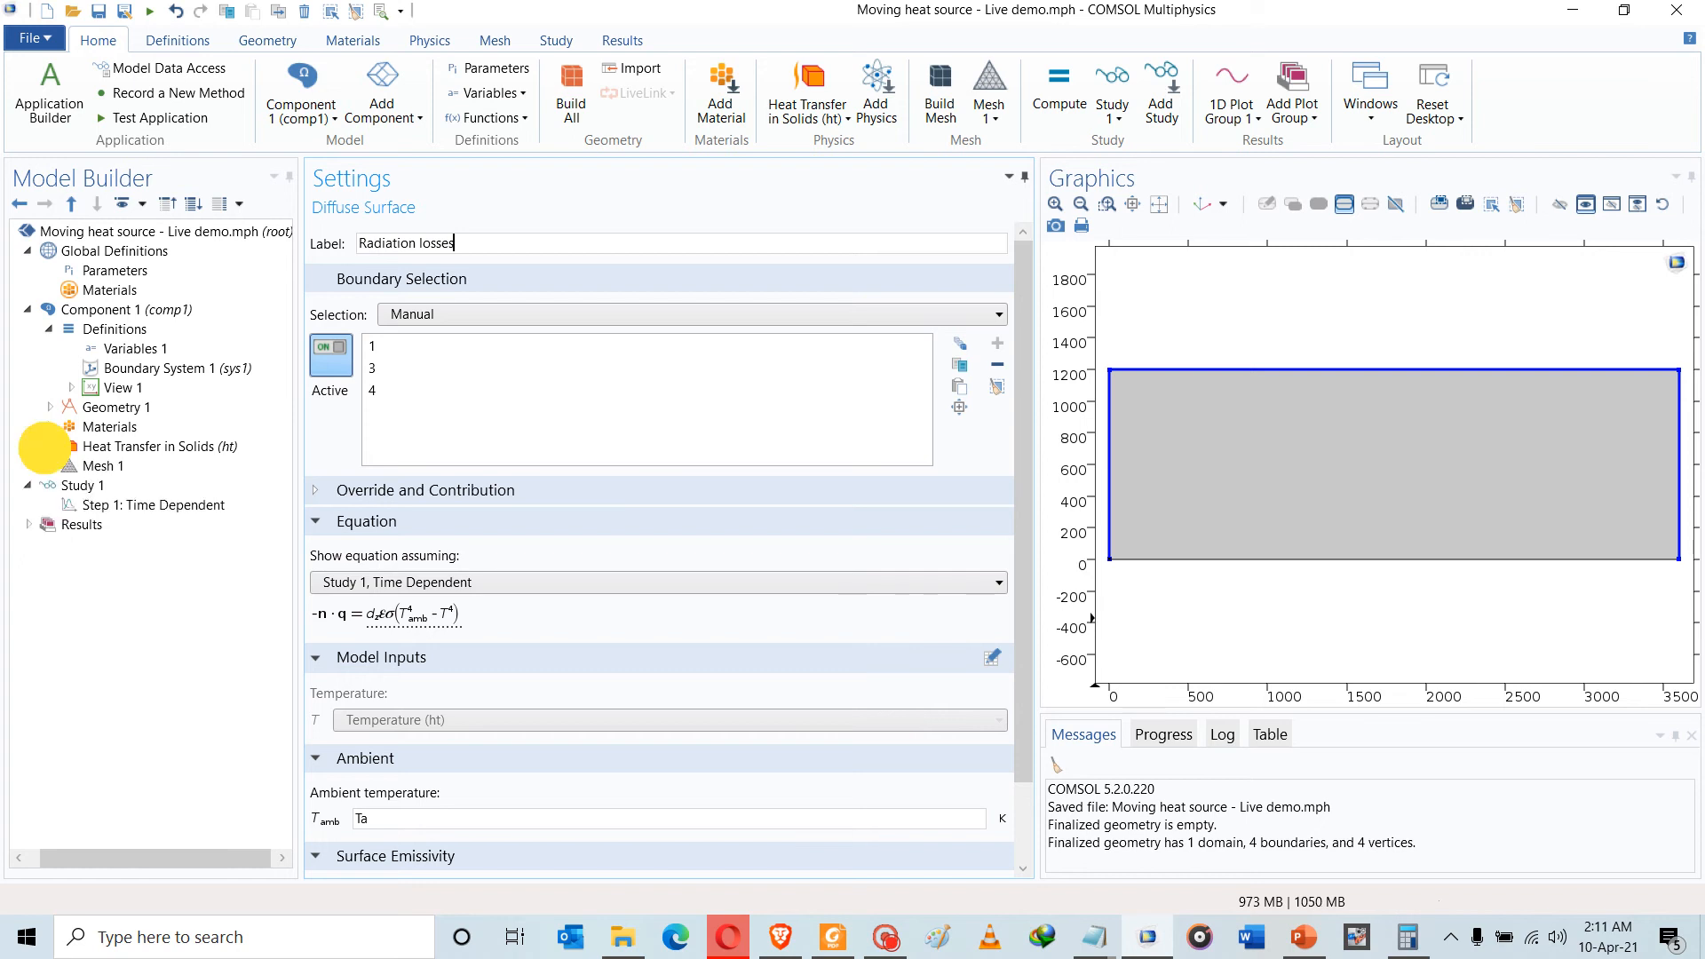
click(99, 11)
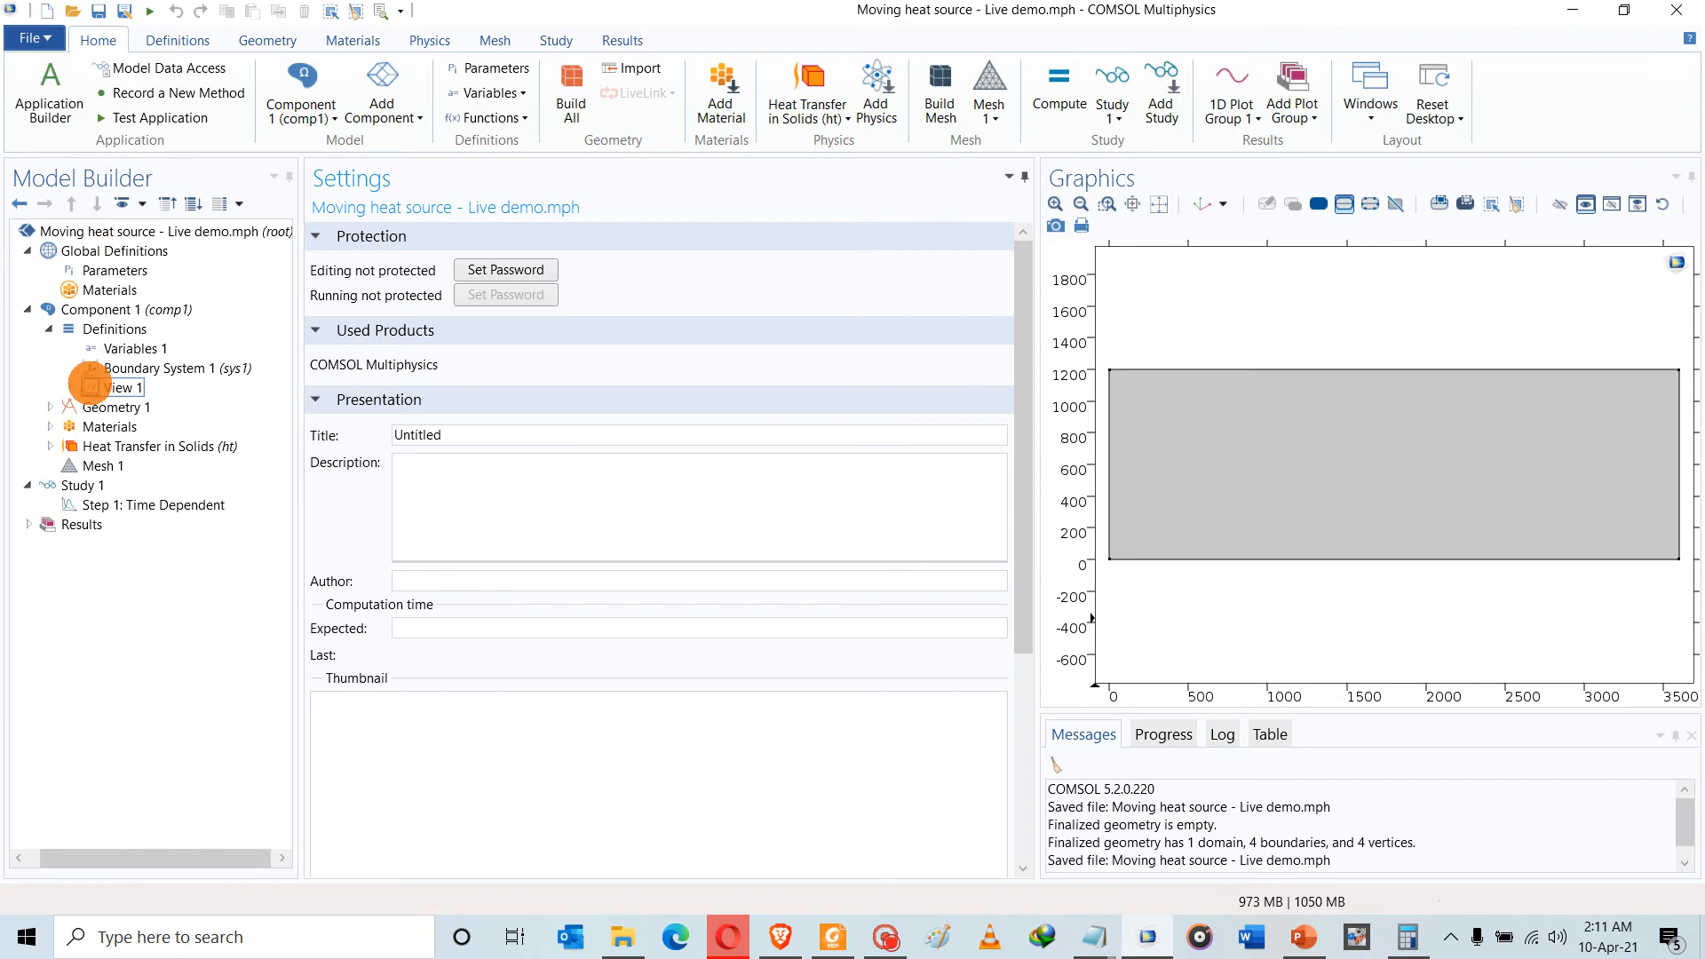
Build the physics-controlled mesh at normal element size, and rebuild it with the element size set to Extremely fine
click(99, 466)
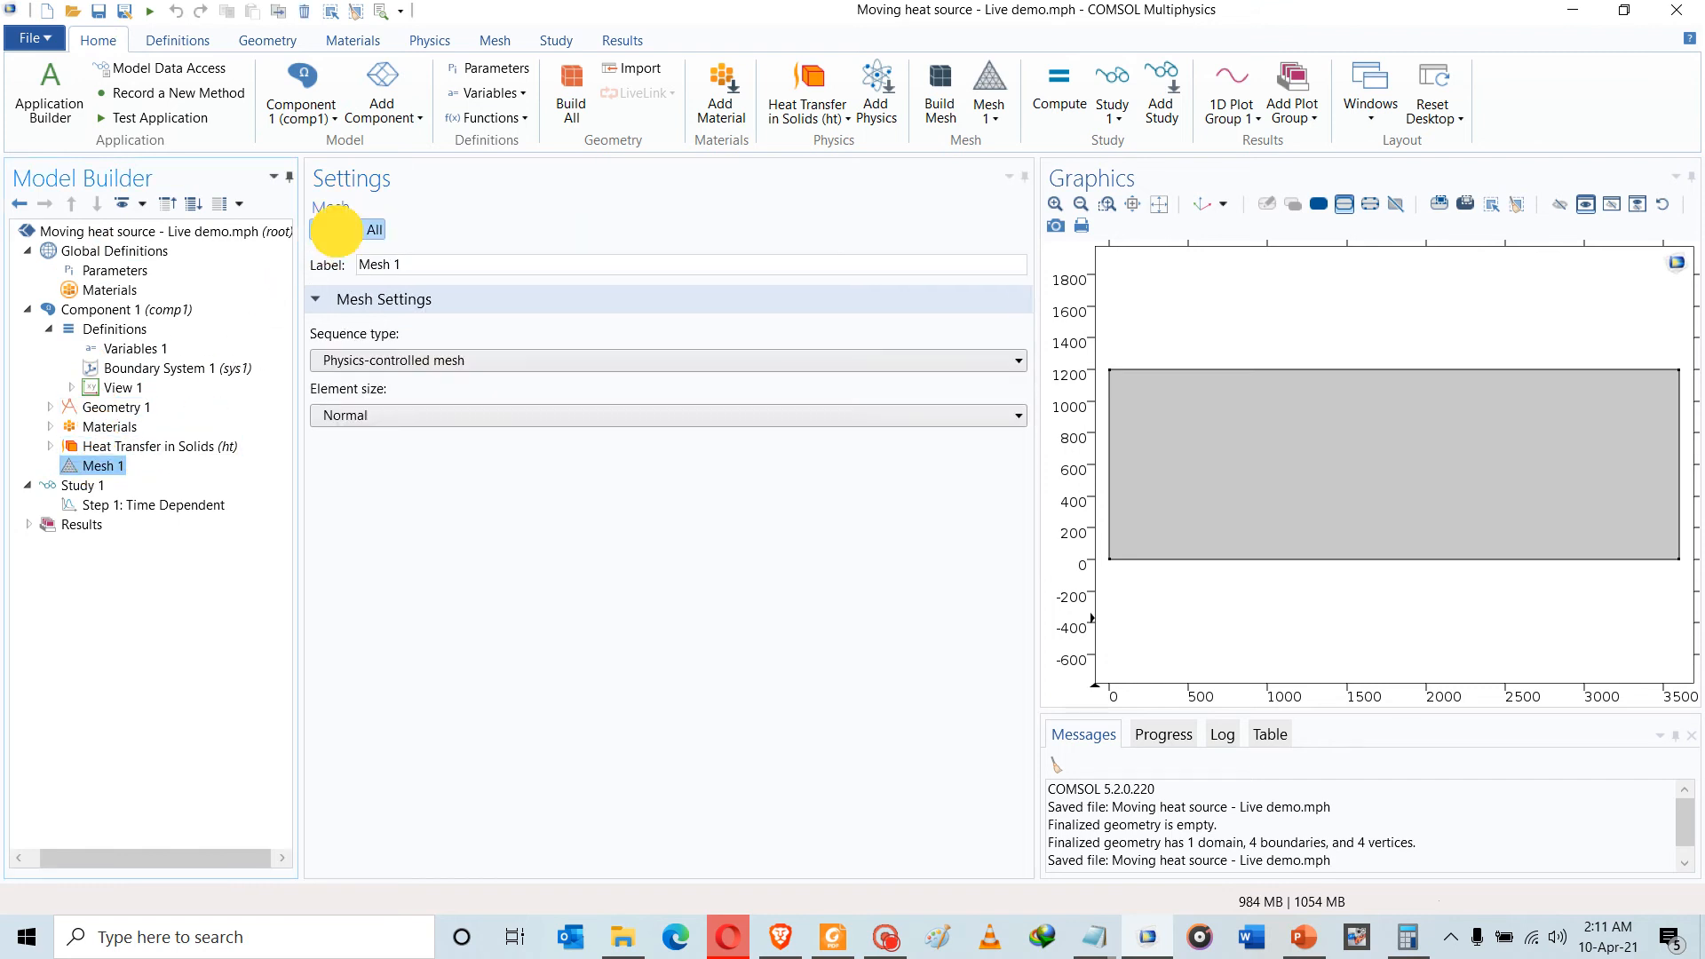
click(337, 230)
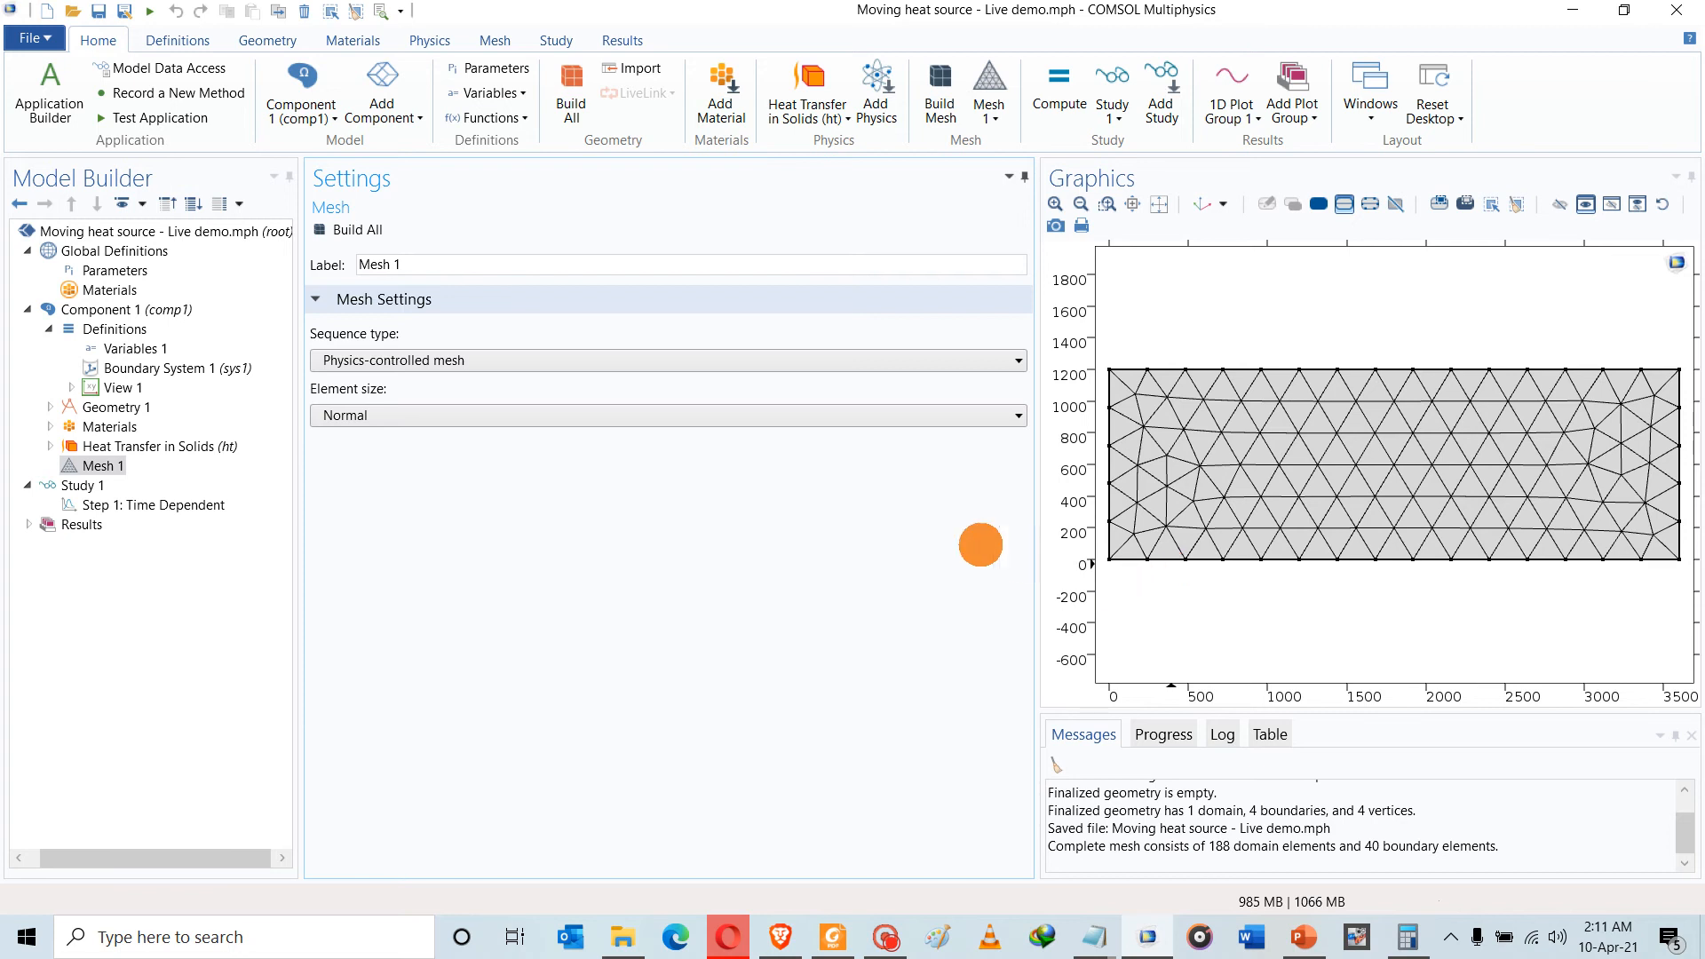
click(716, 412)
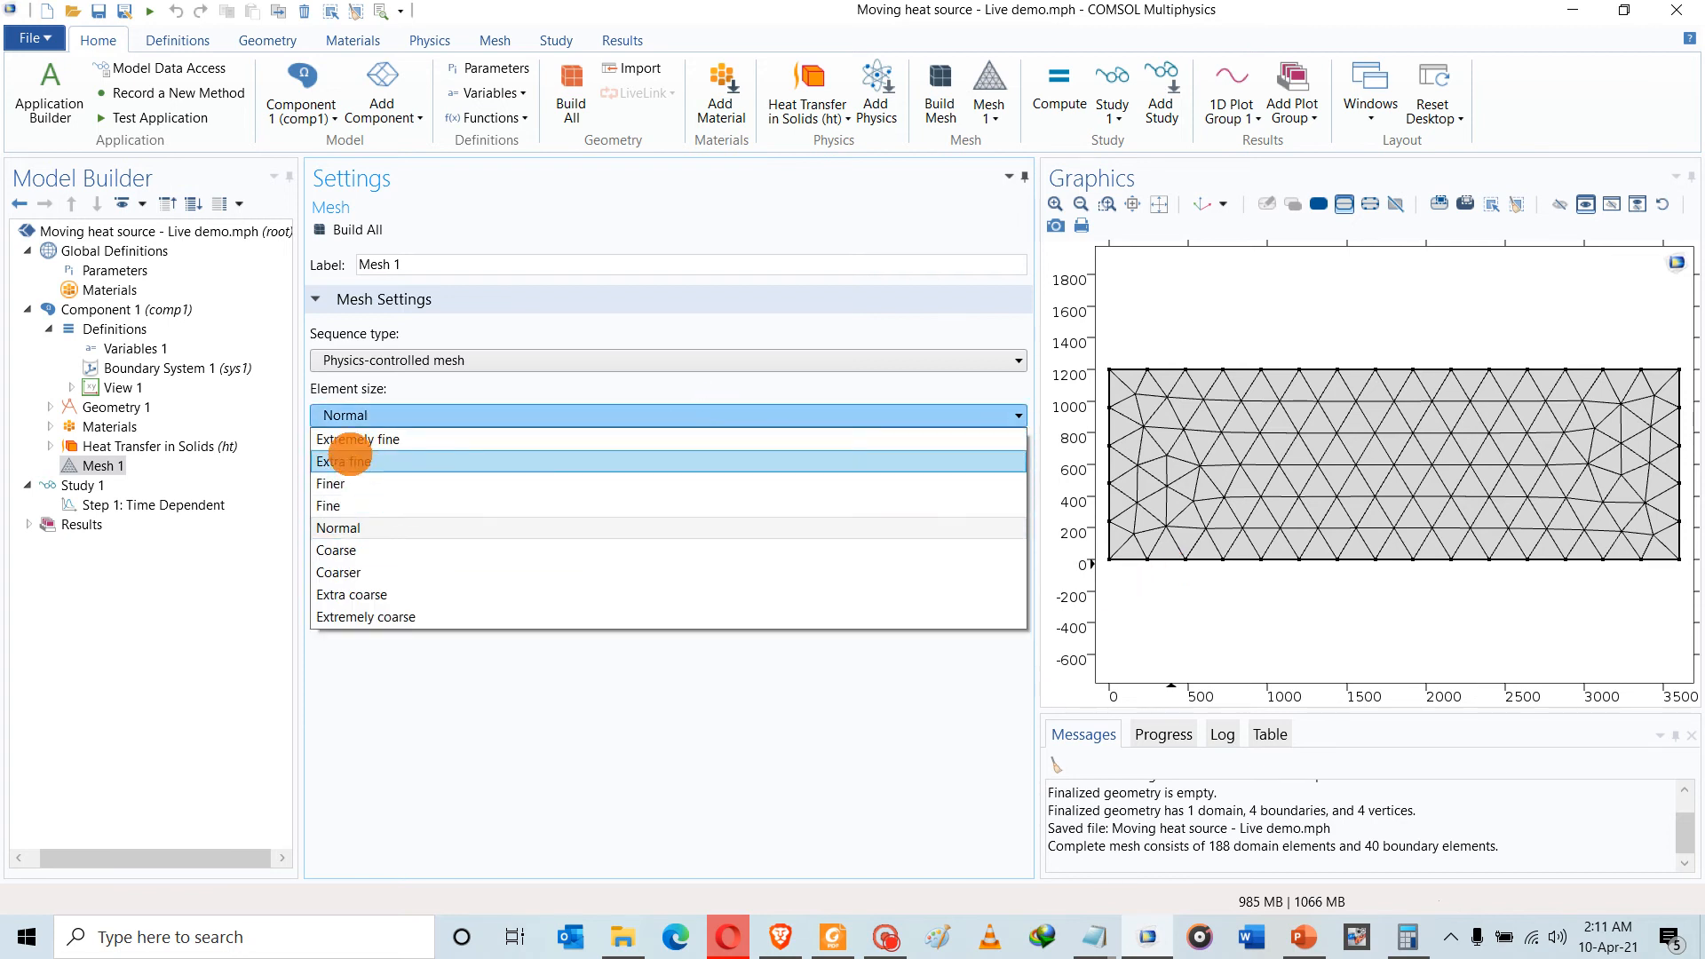
click(344, 440)
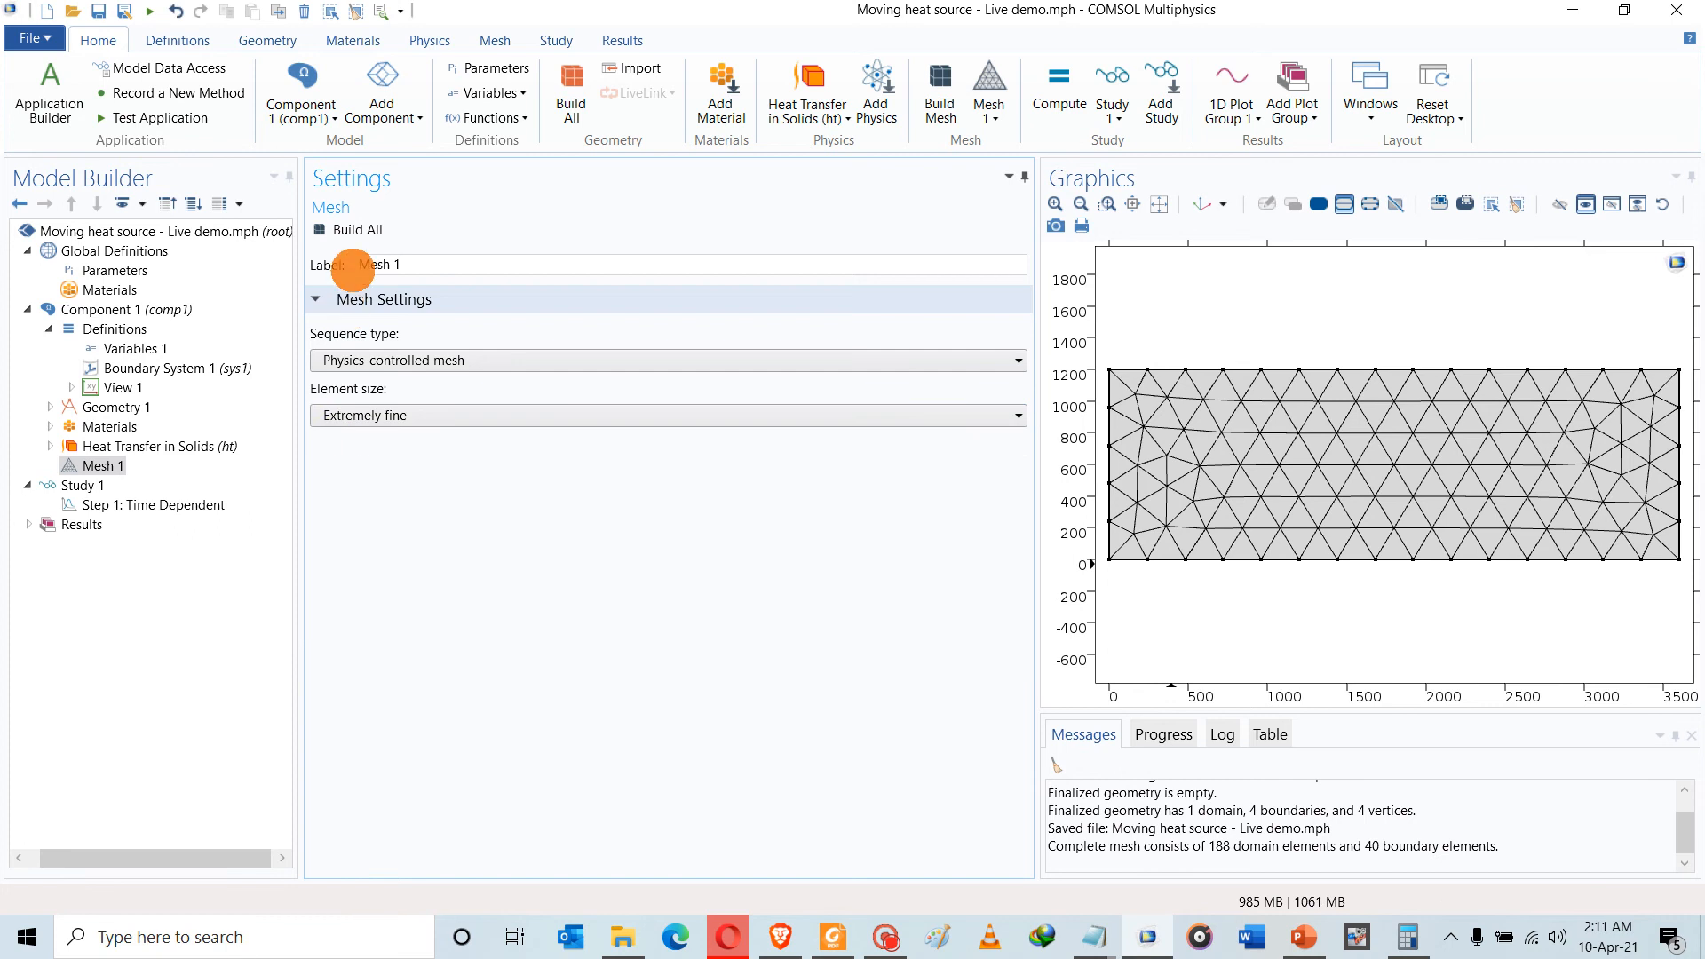
click(358, 230)
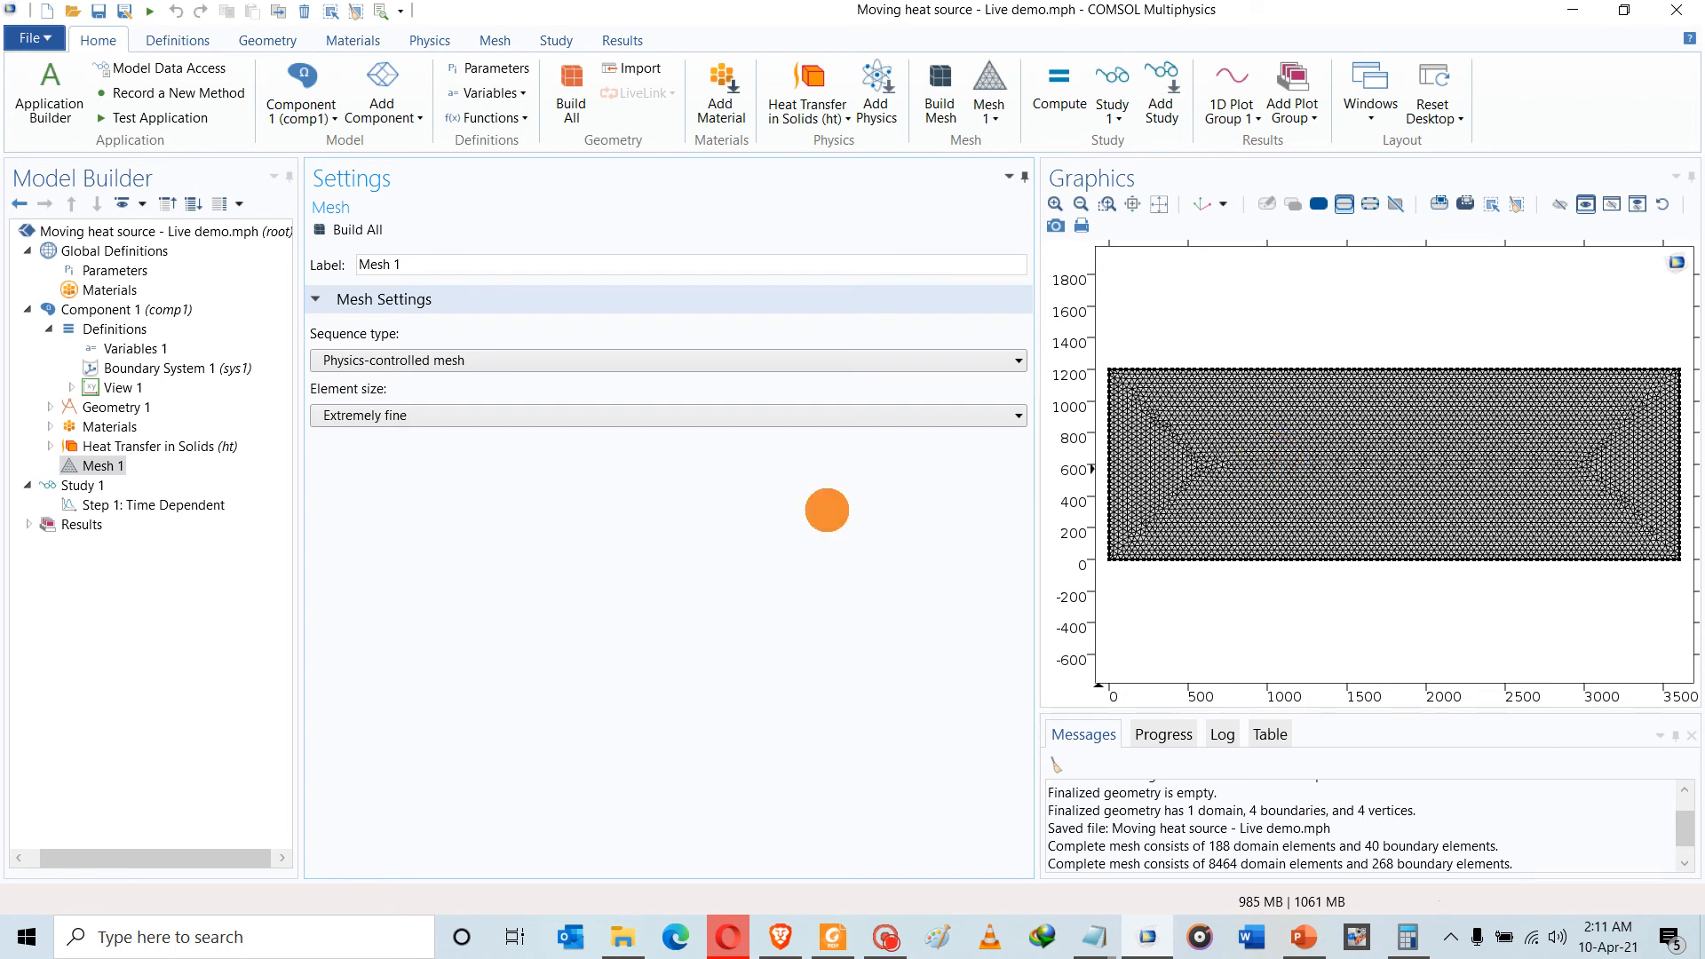
click(88, 467)
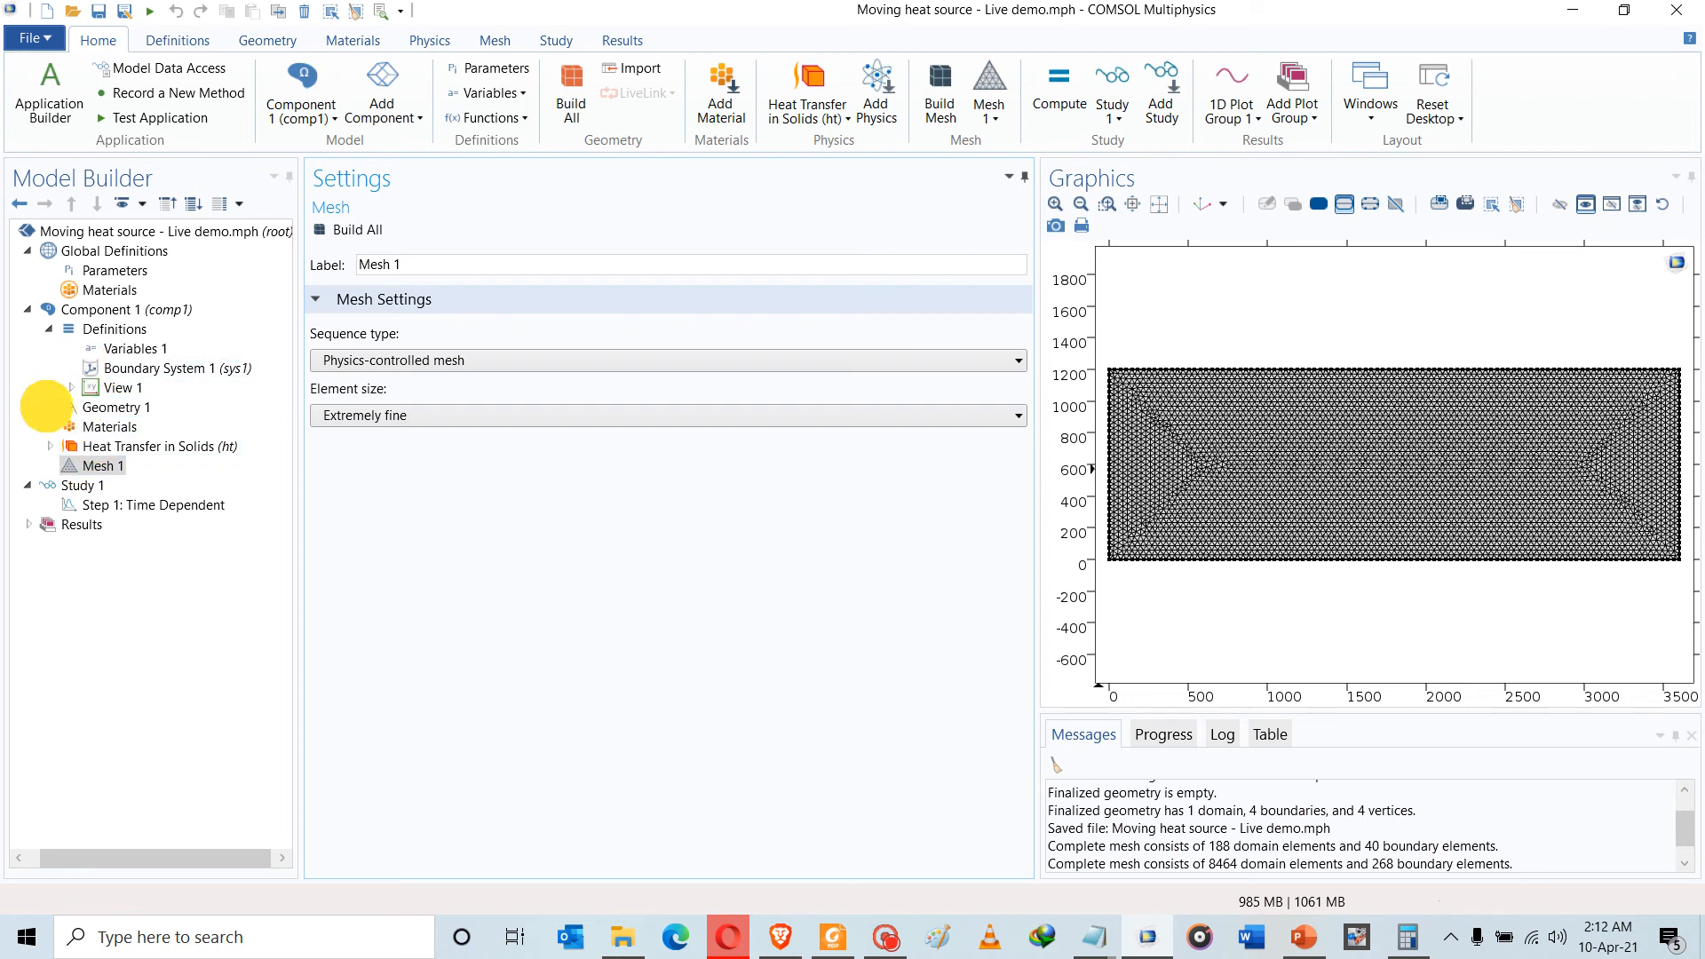
Try to build Rectangle 1 with a layer of thickness D*2
click(49, 407)
click(124, 427)
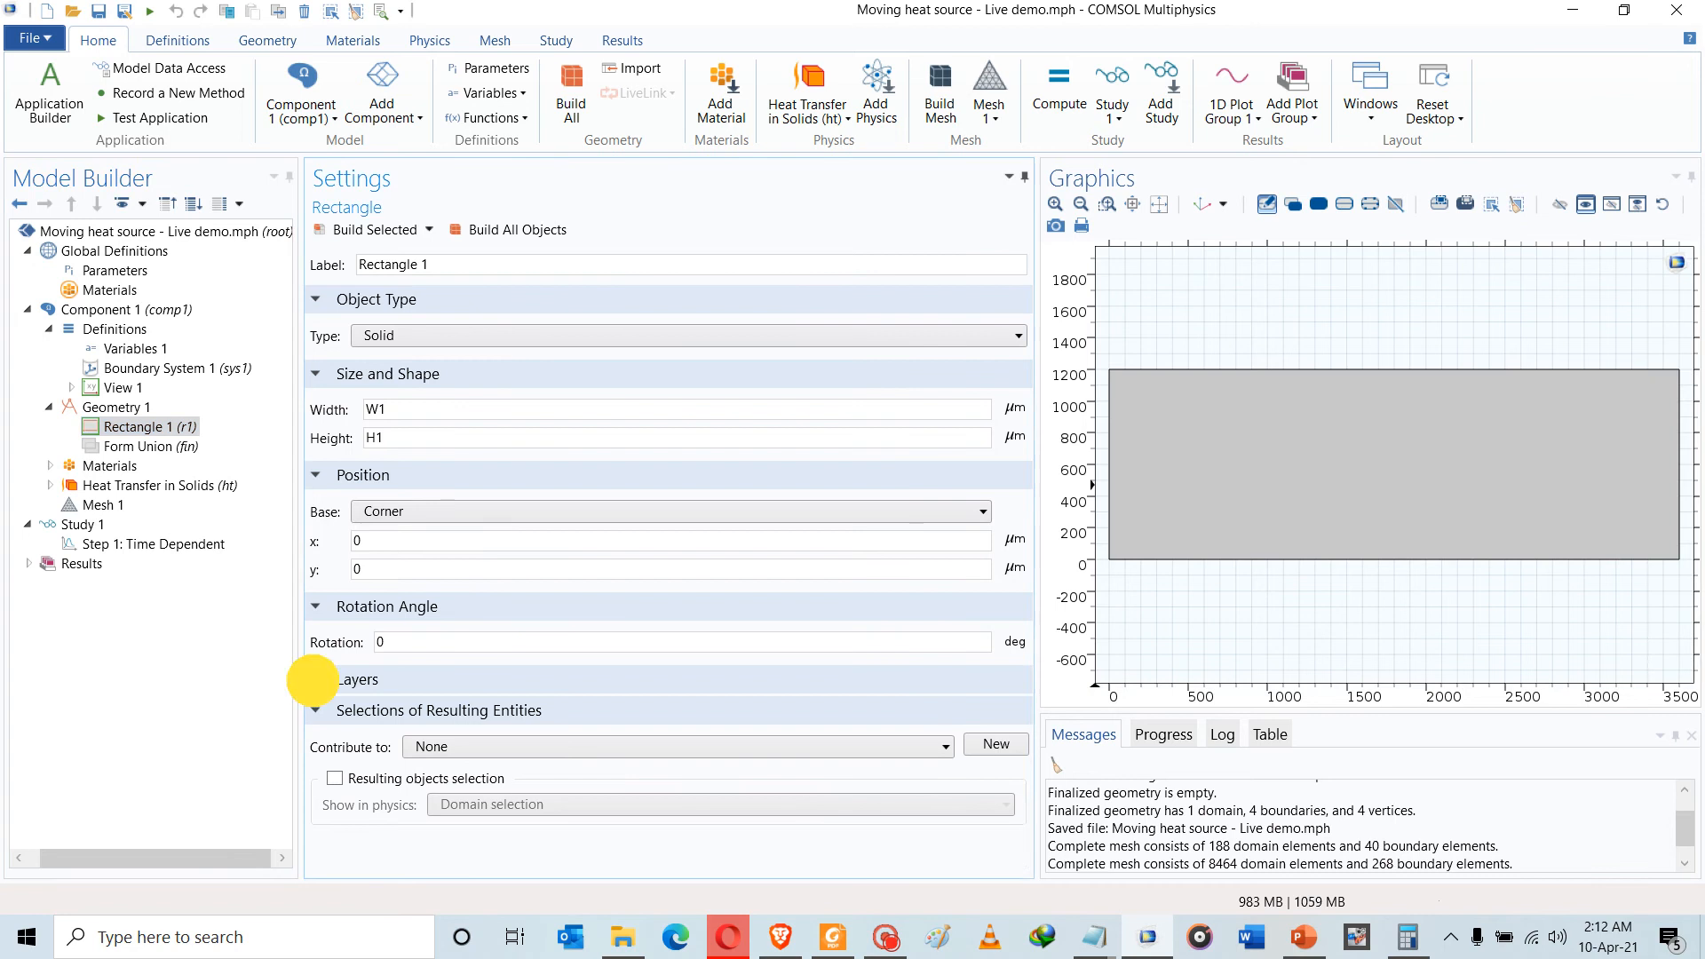
click(317, 681)
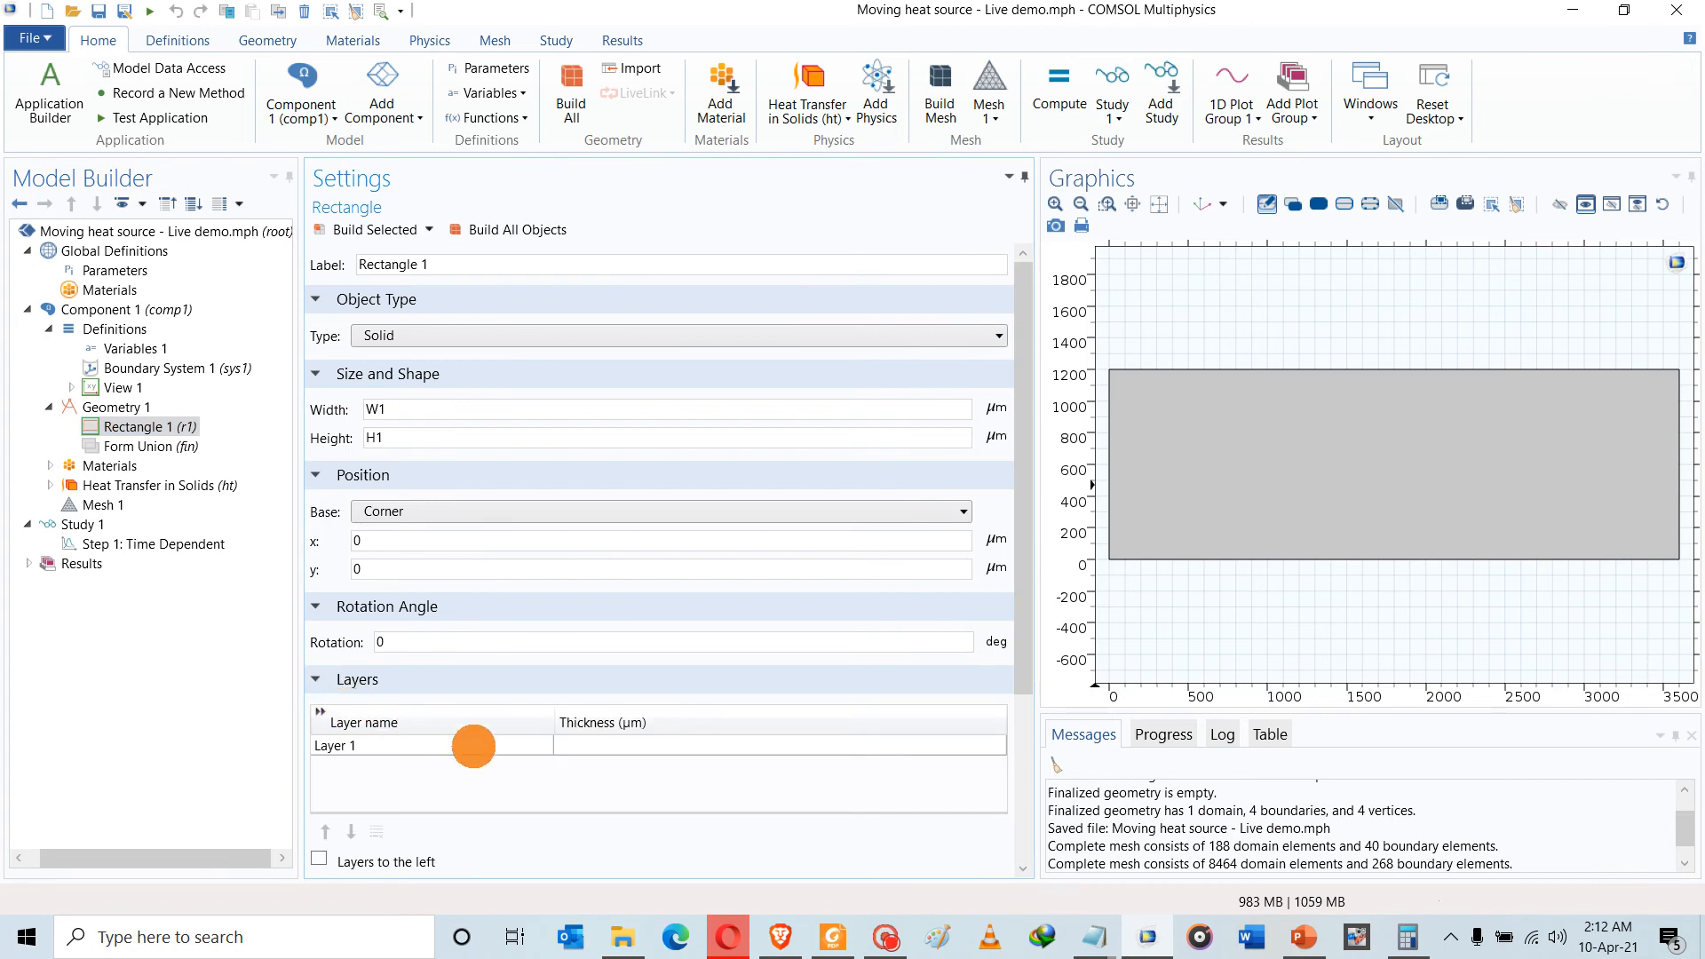
click(573, 744)
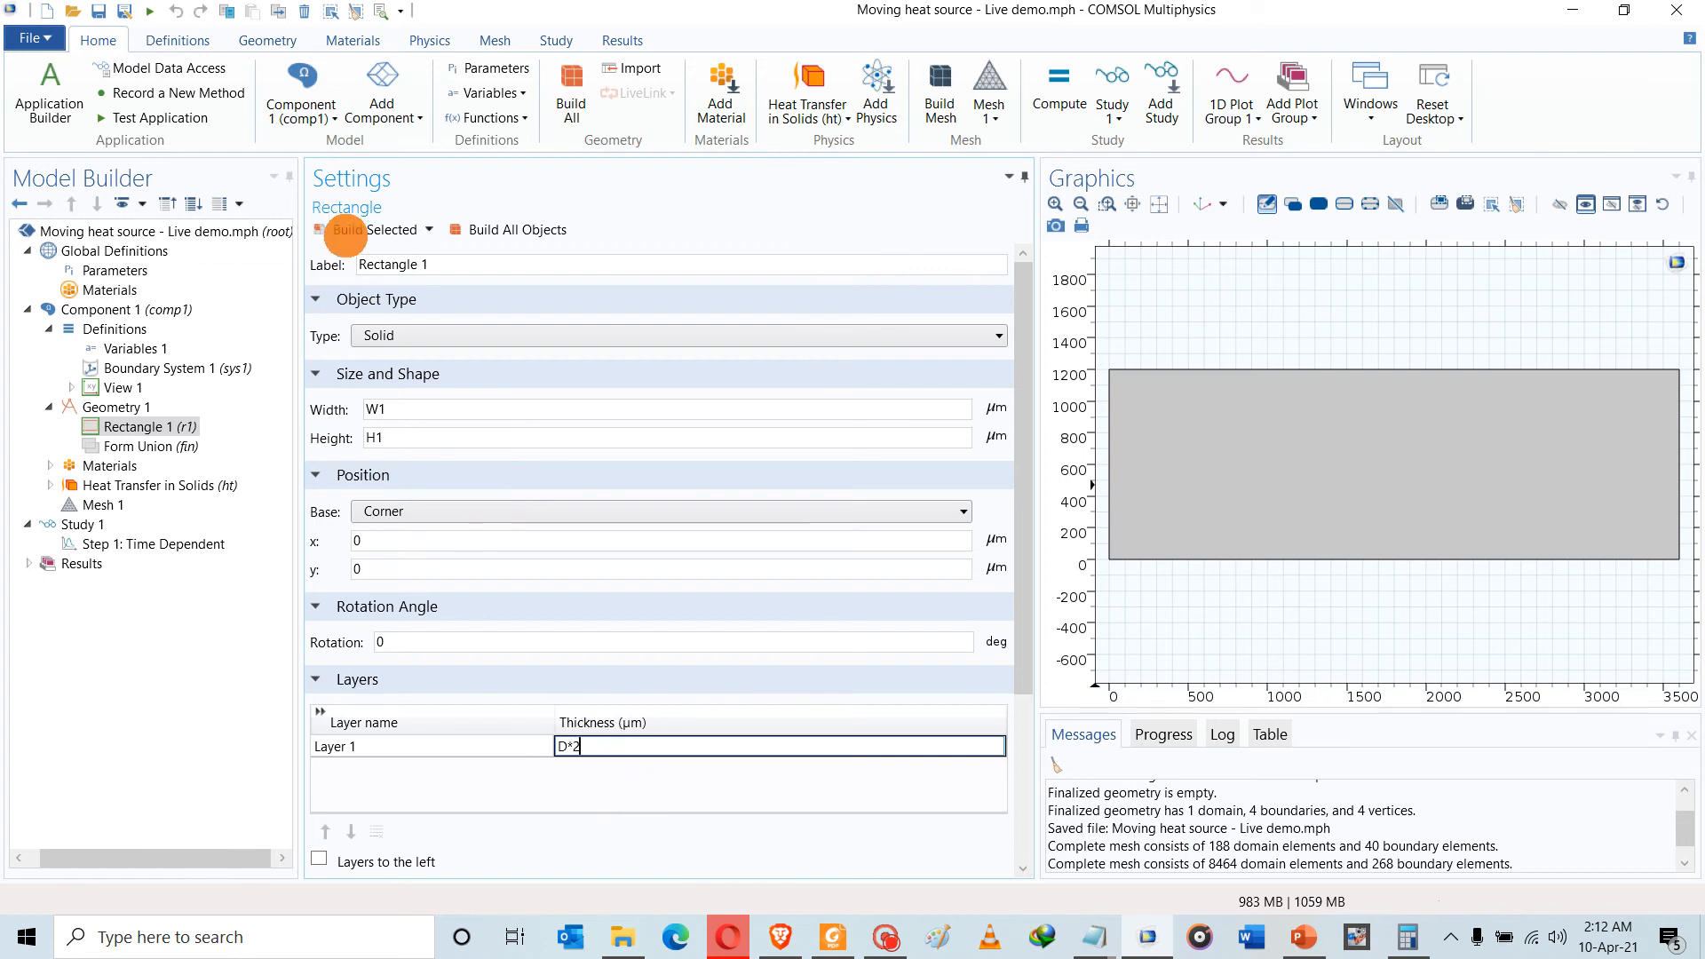
click(347, 229)
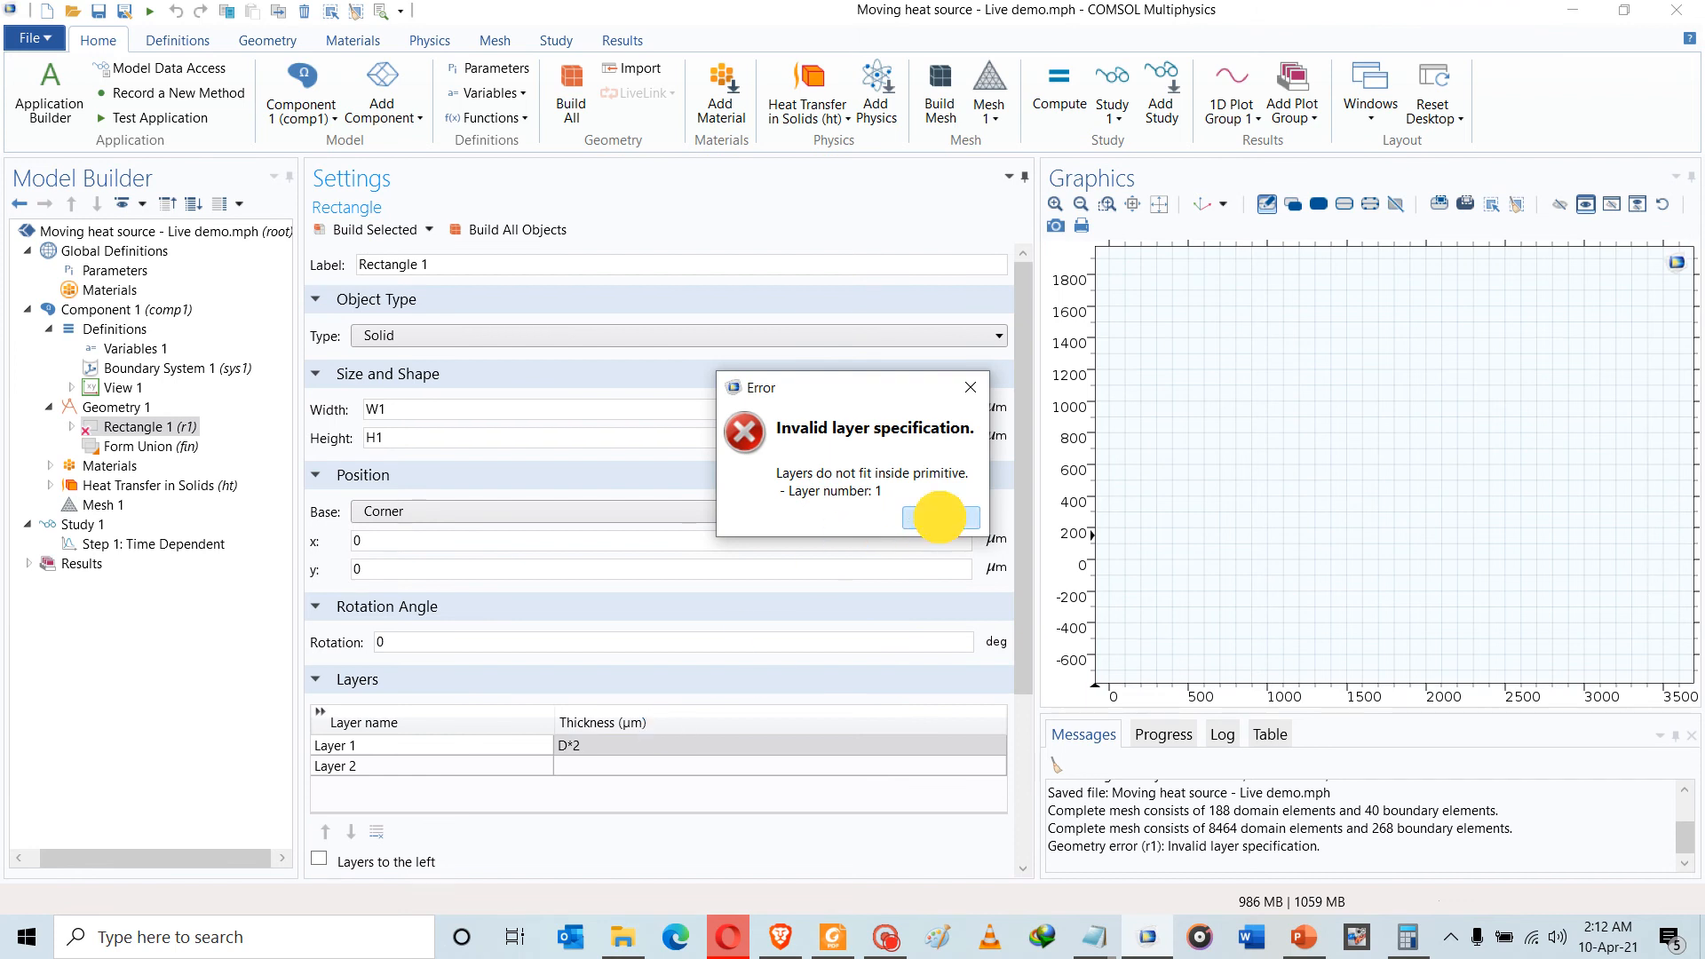
click(938, 517)
Set the thickness of the rectangle's Layer 1 to D, build the rectangle and collapse the geometry branch
click(627, 760)
double_click(620, 745)
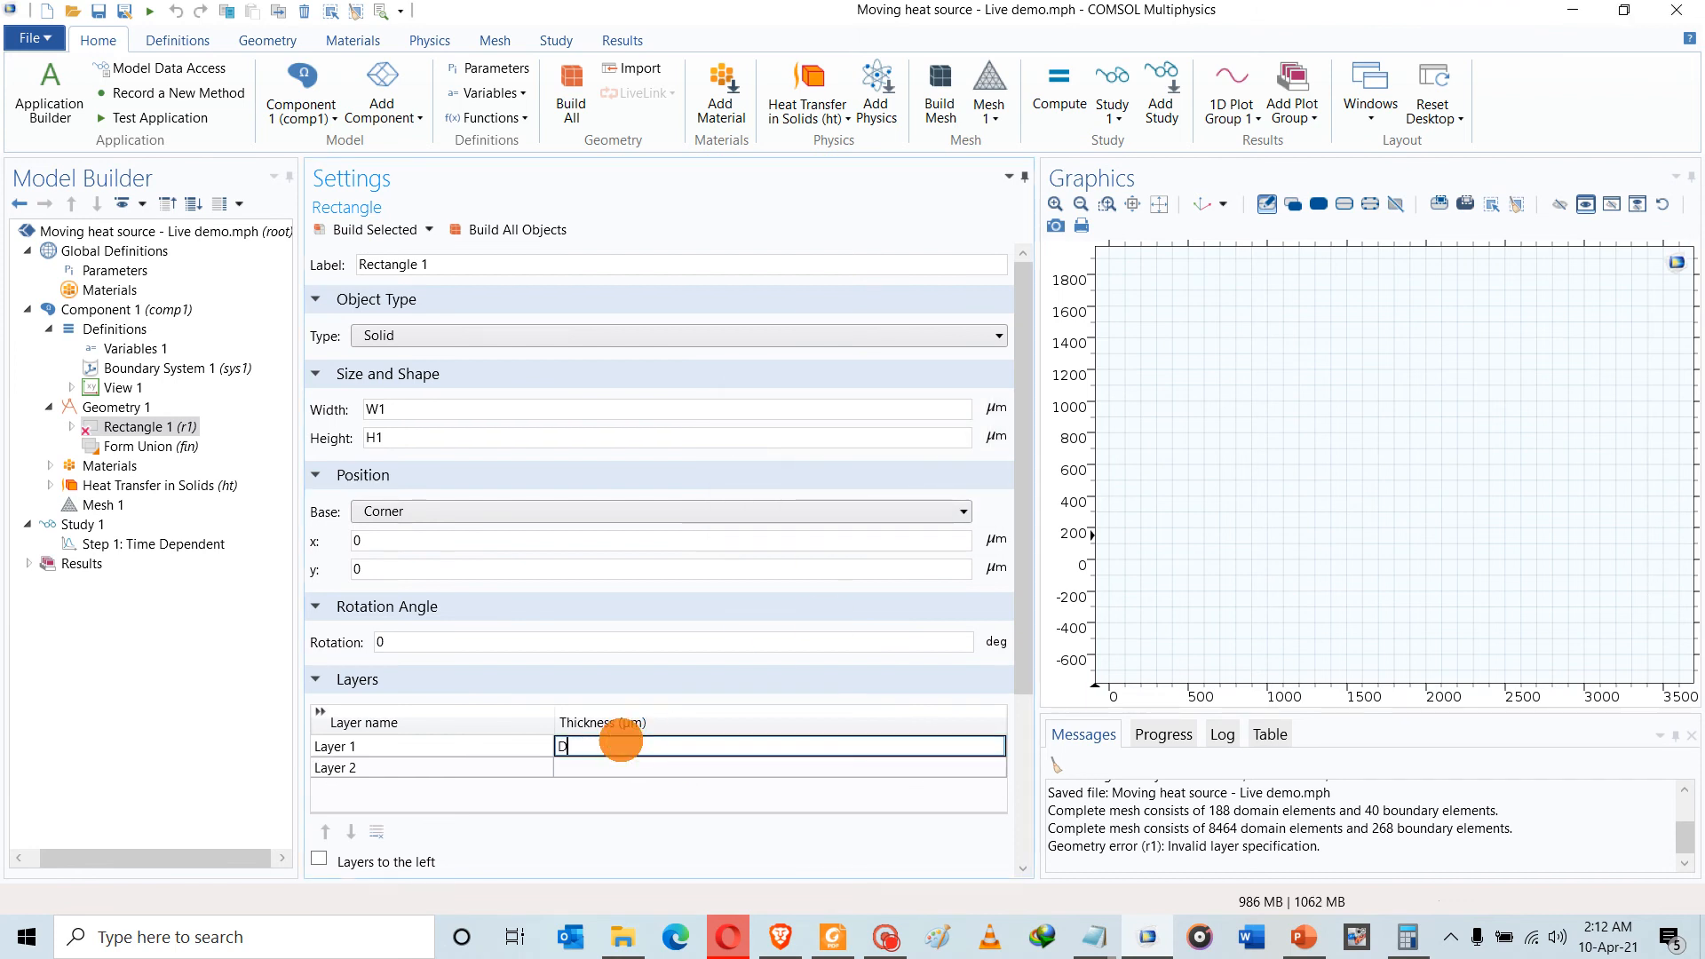
text(D)
click(342, 231)
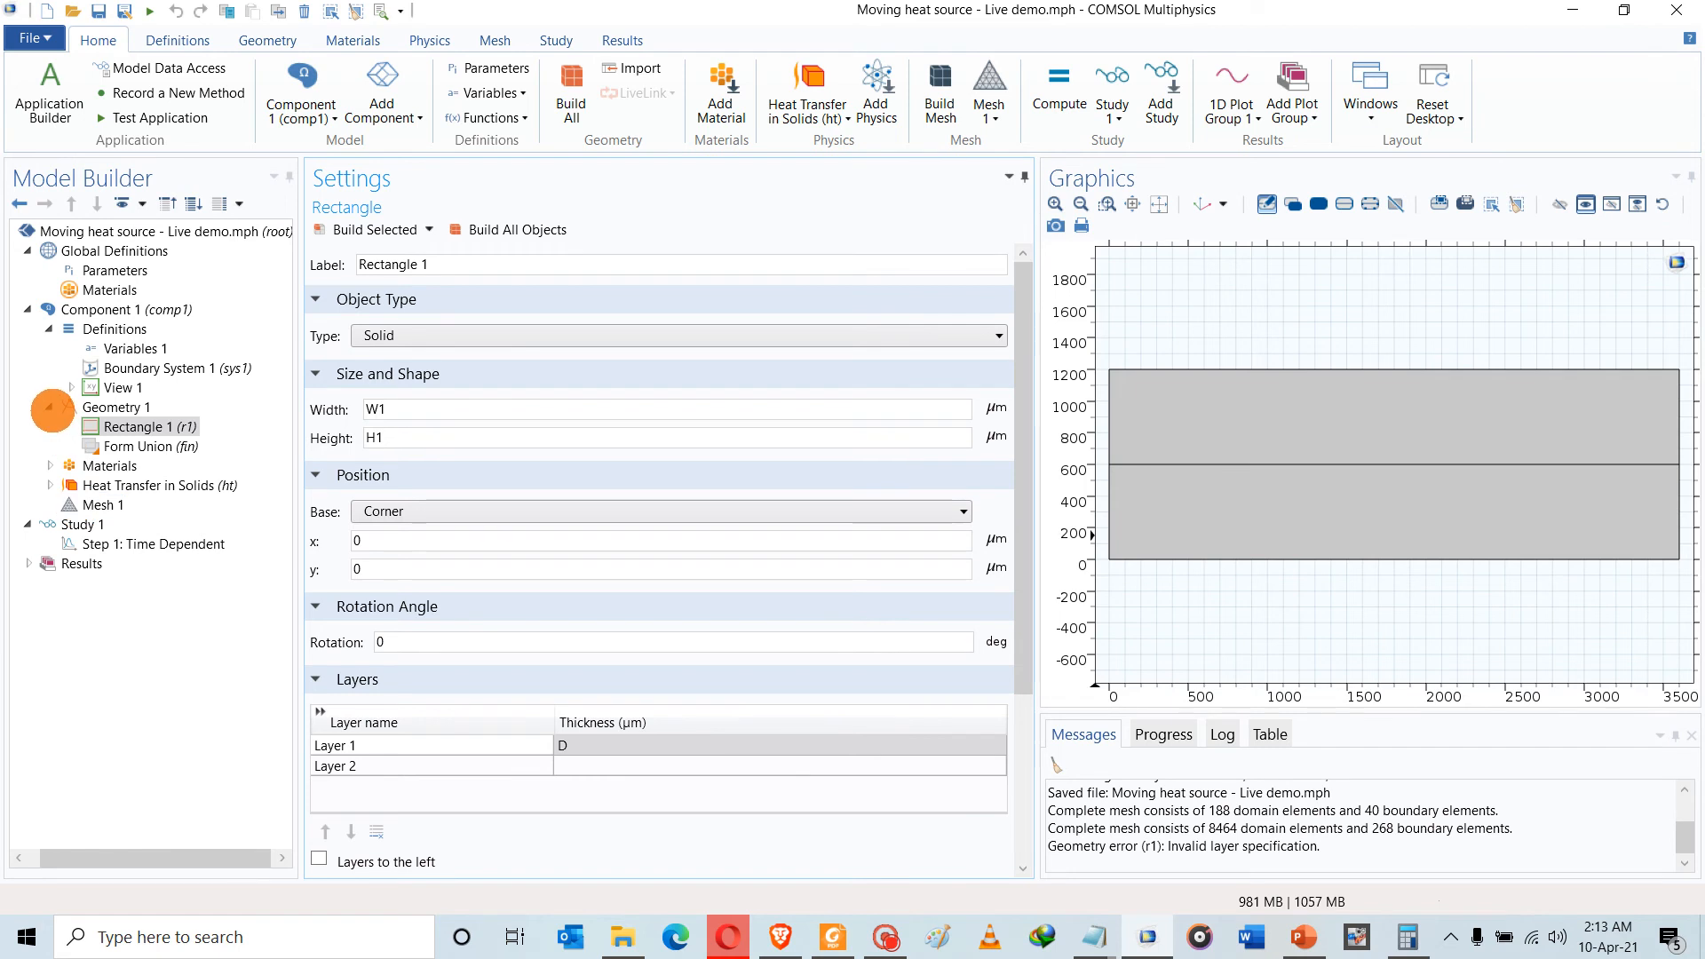
click(50, 407)
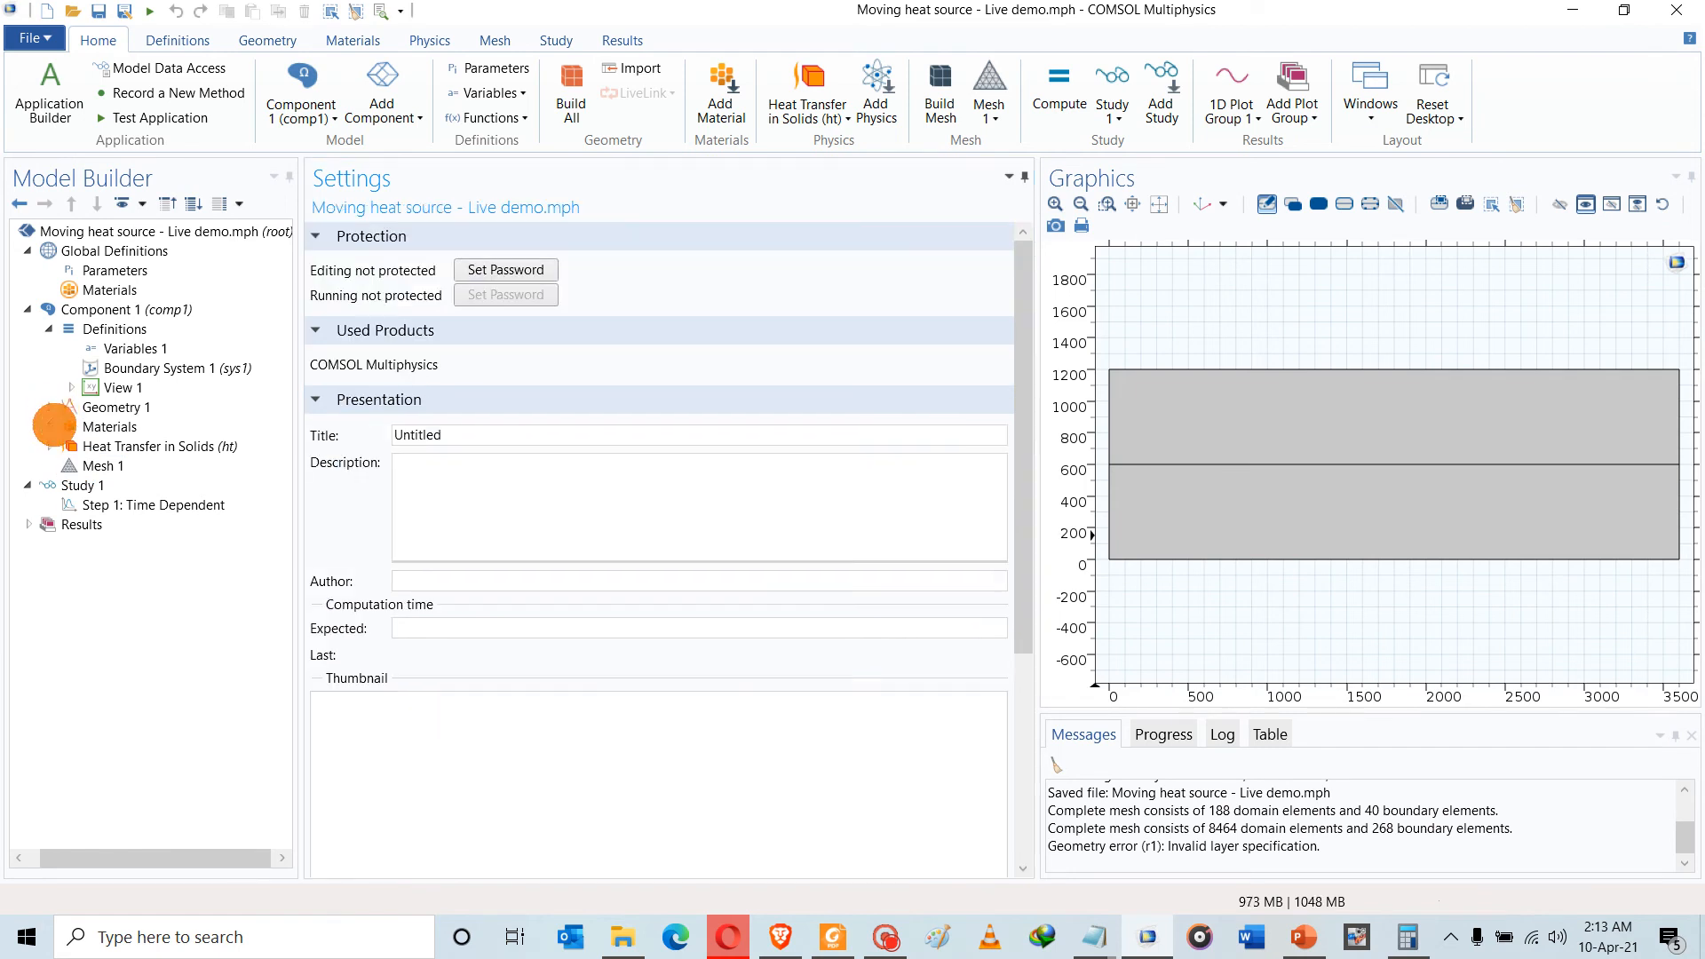
Add a Free Triangular operation to Mesh 1 and give it its own Size attribute
click(77, 466)
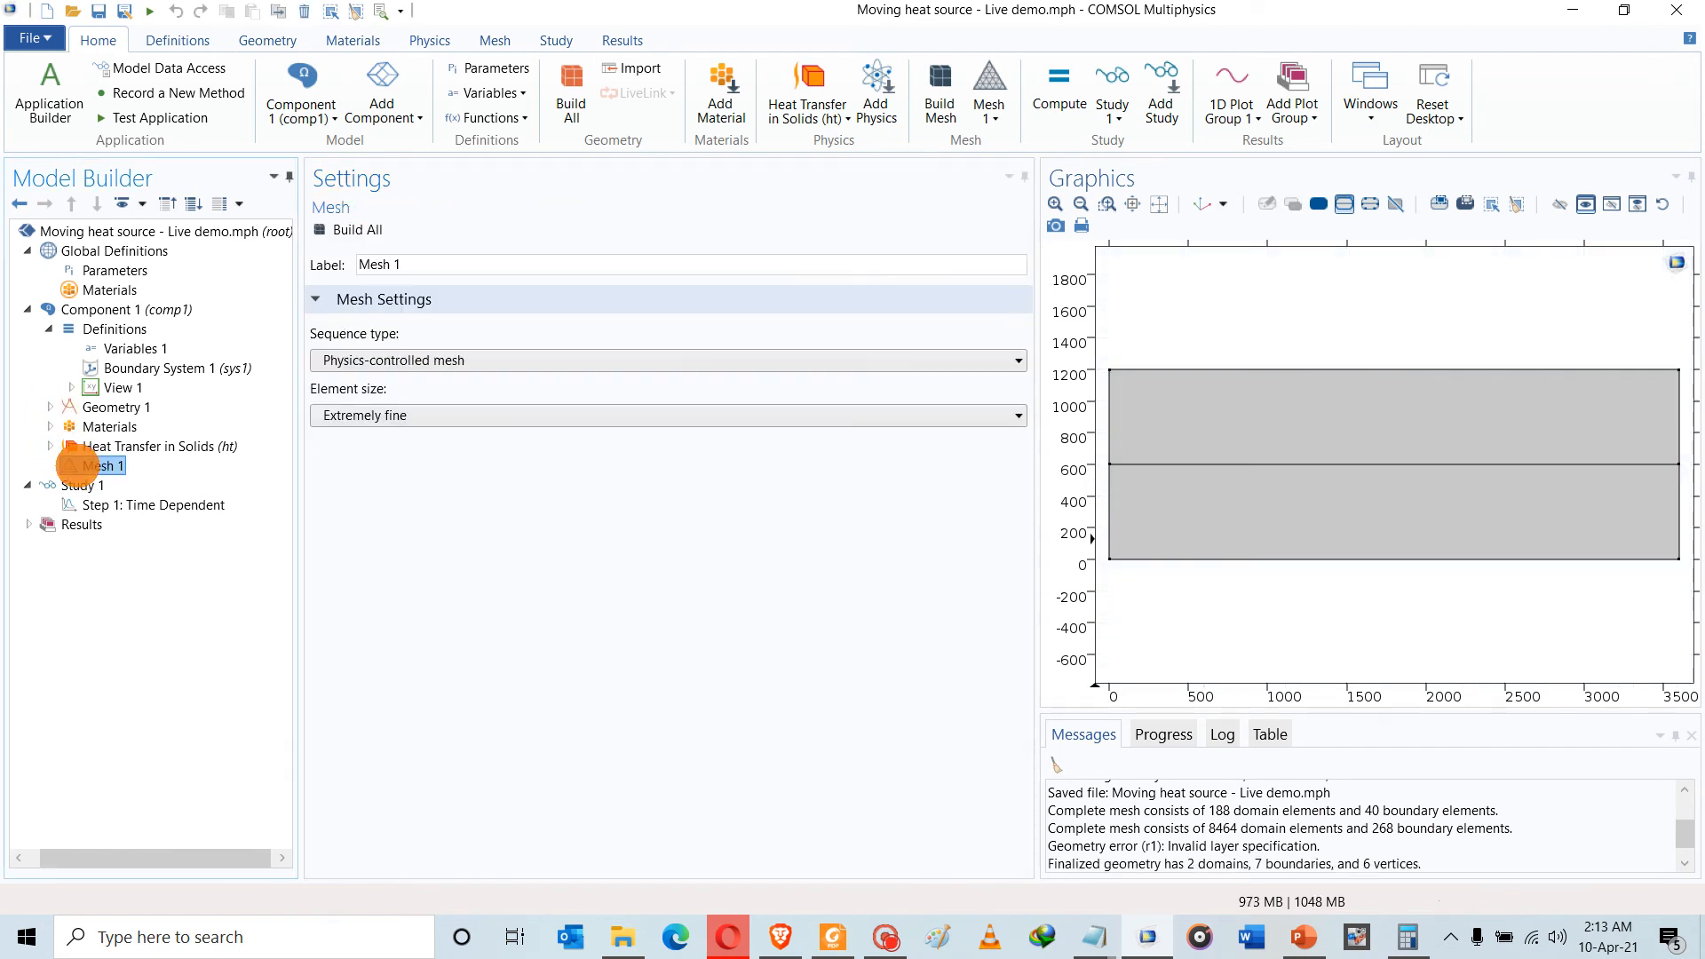
right_click(77, 465)
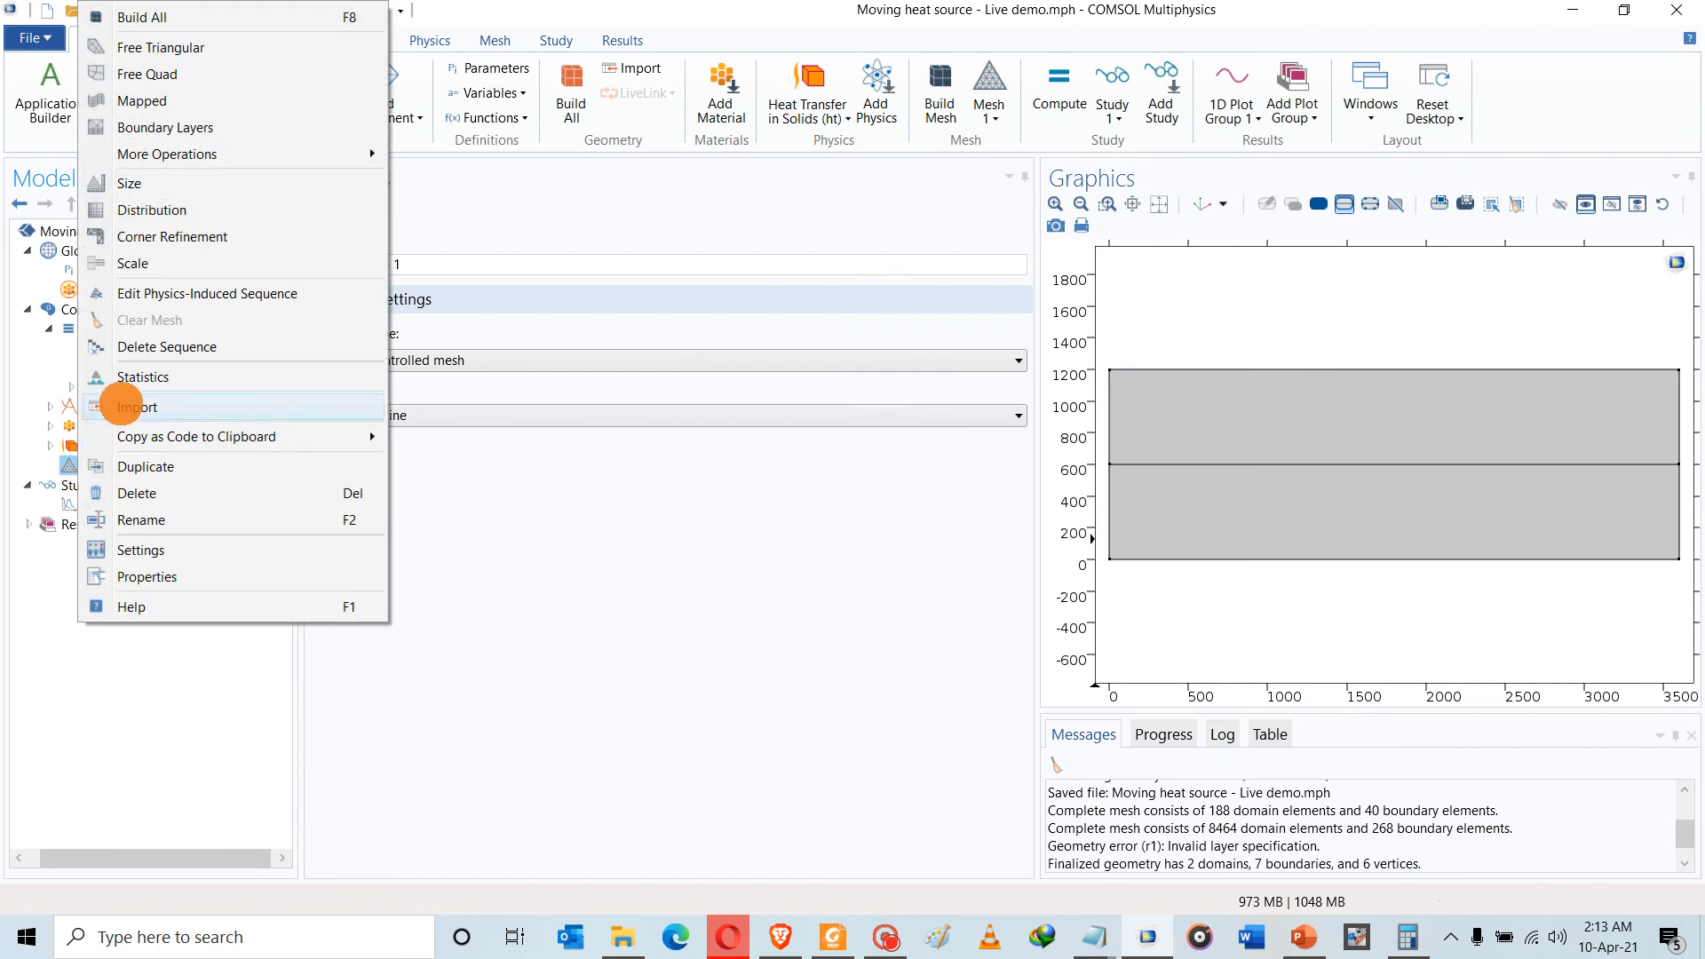
click(162, 48)
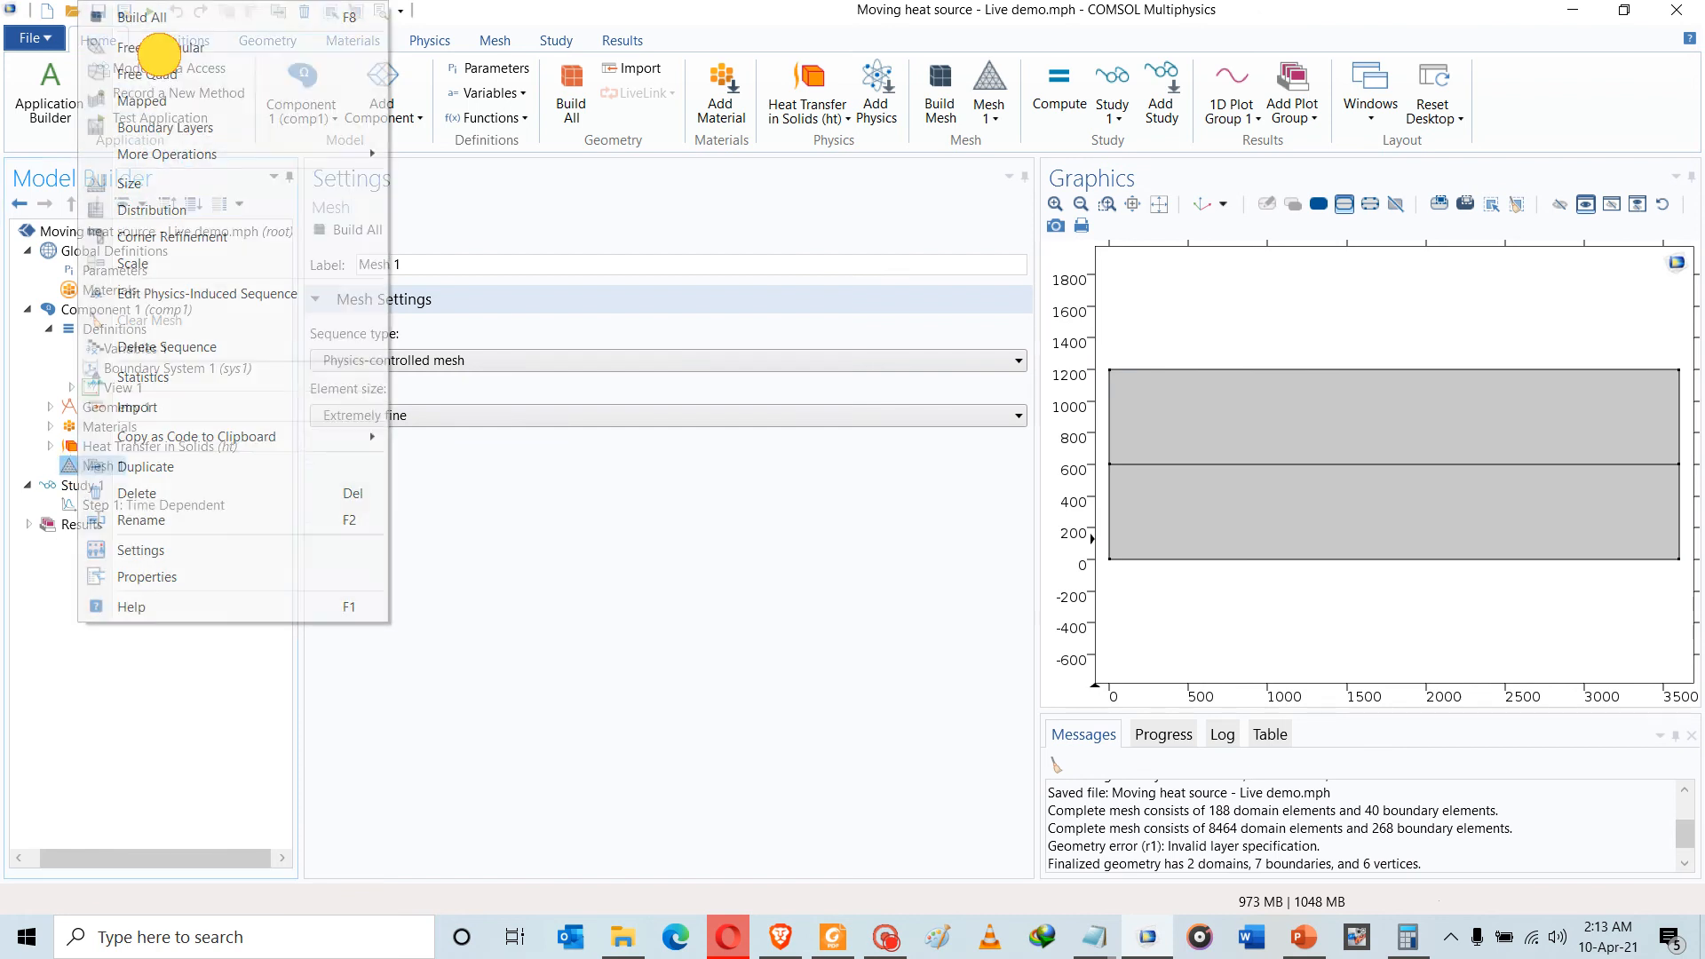
click(125, 508)
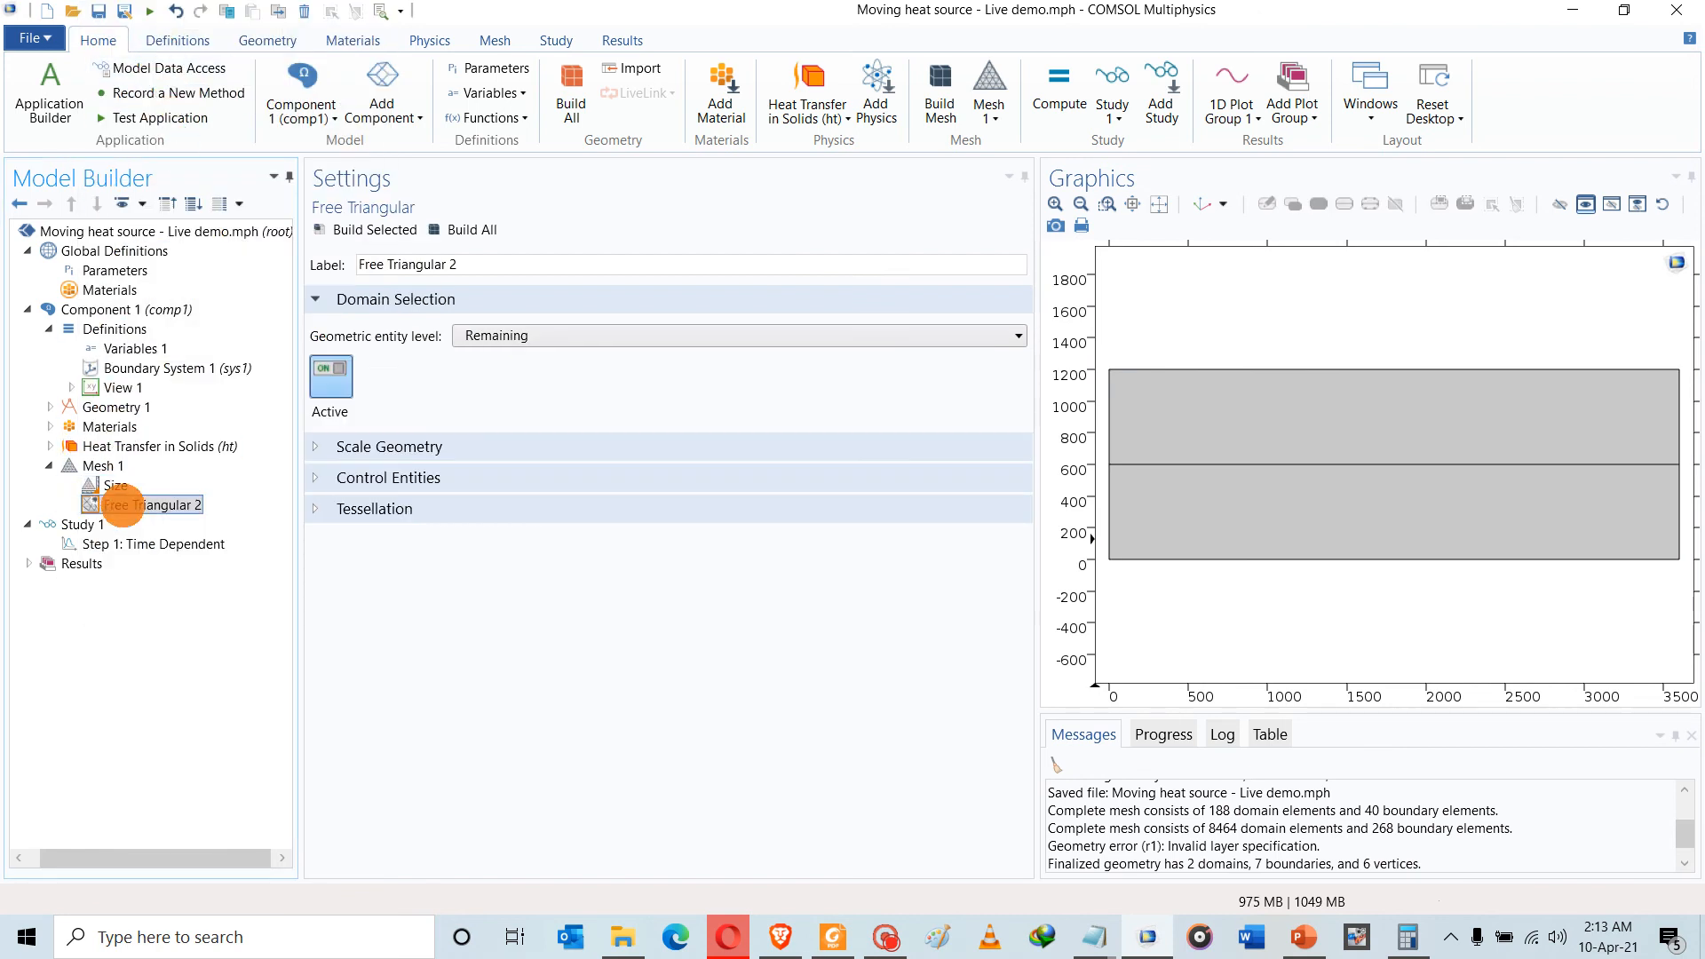
right_click(123, 504)
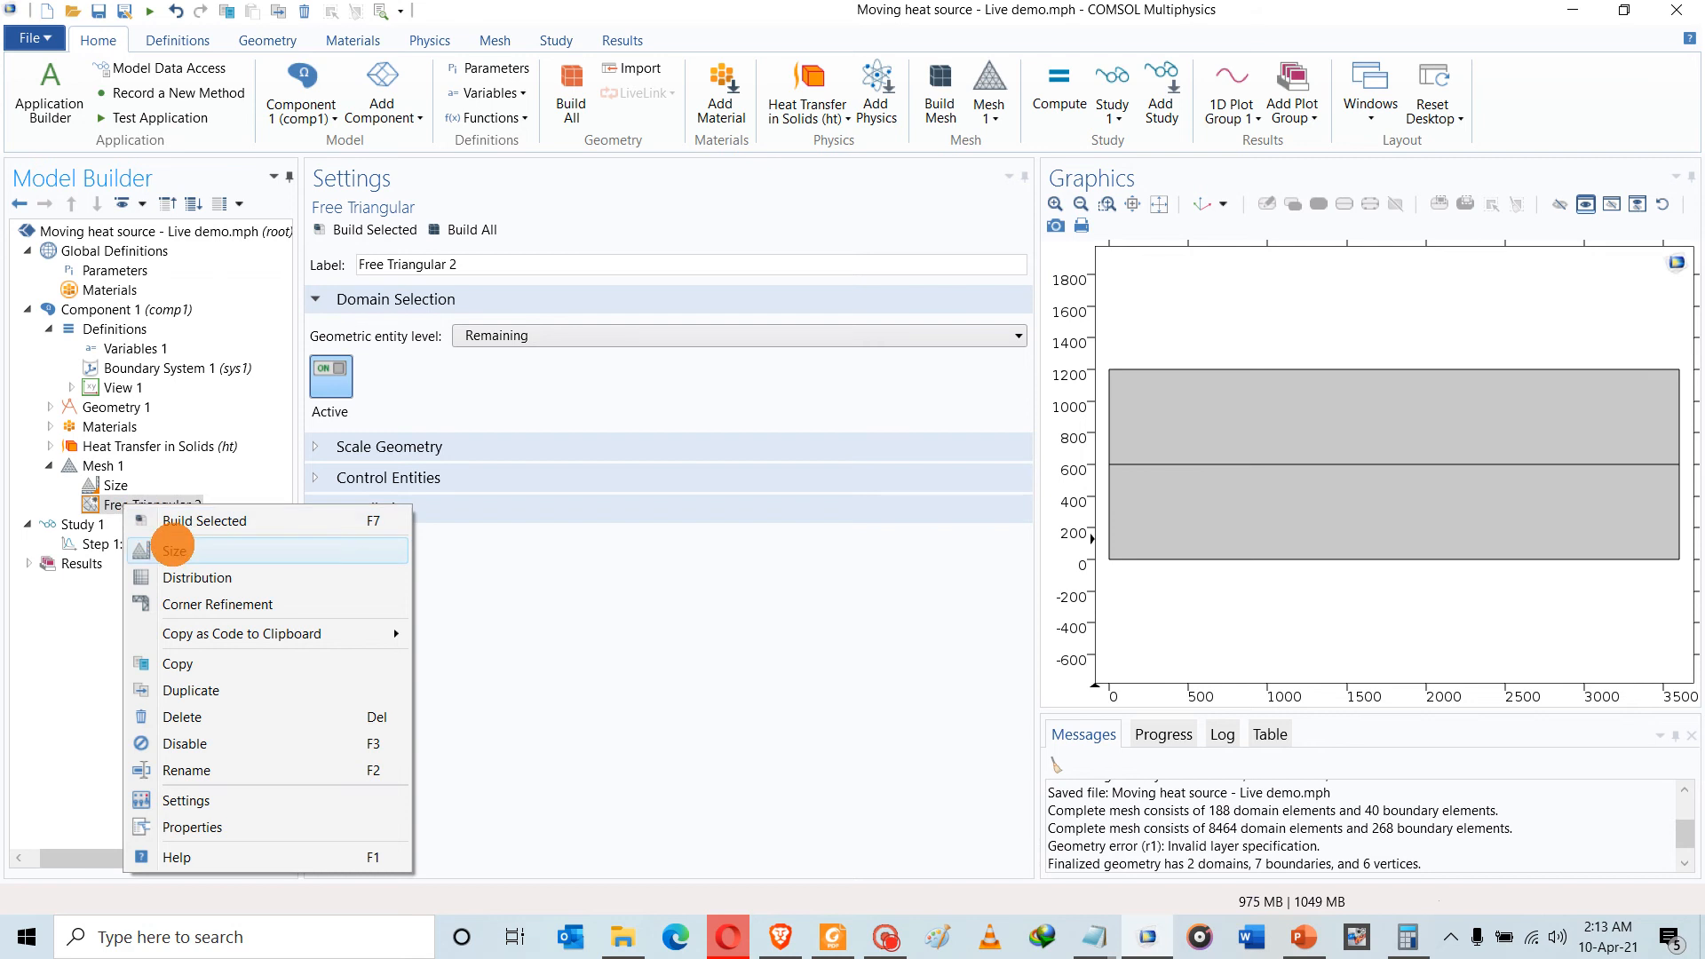
click(176, 548)
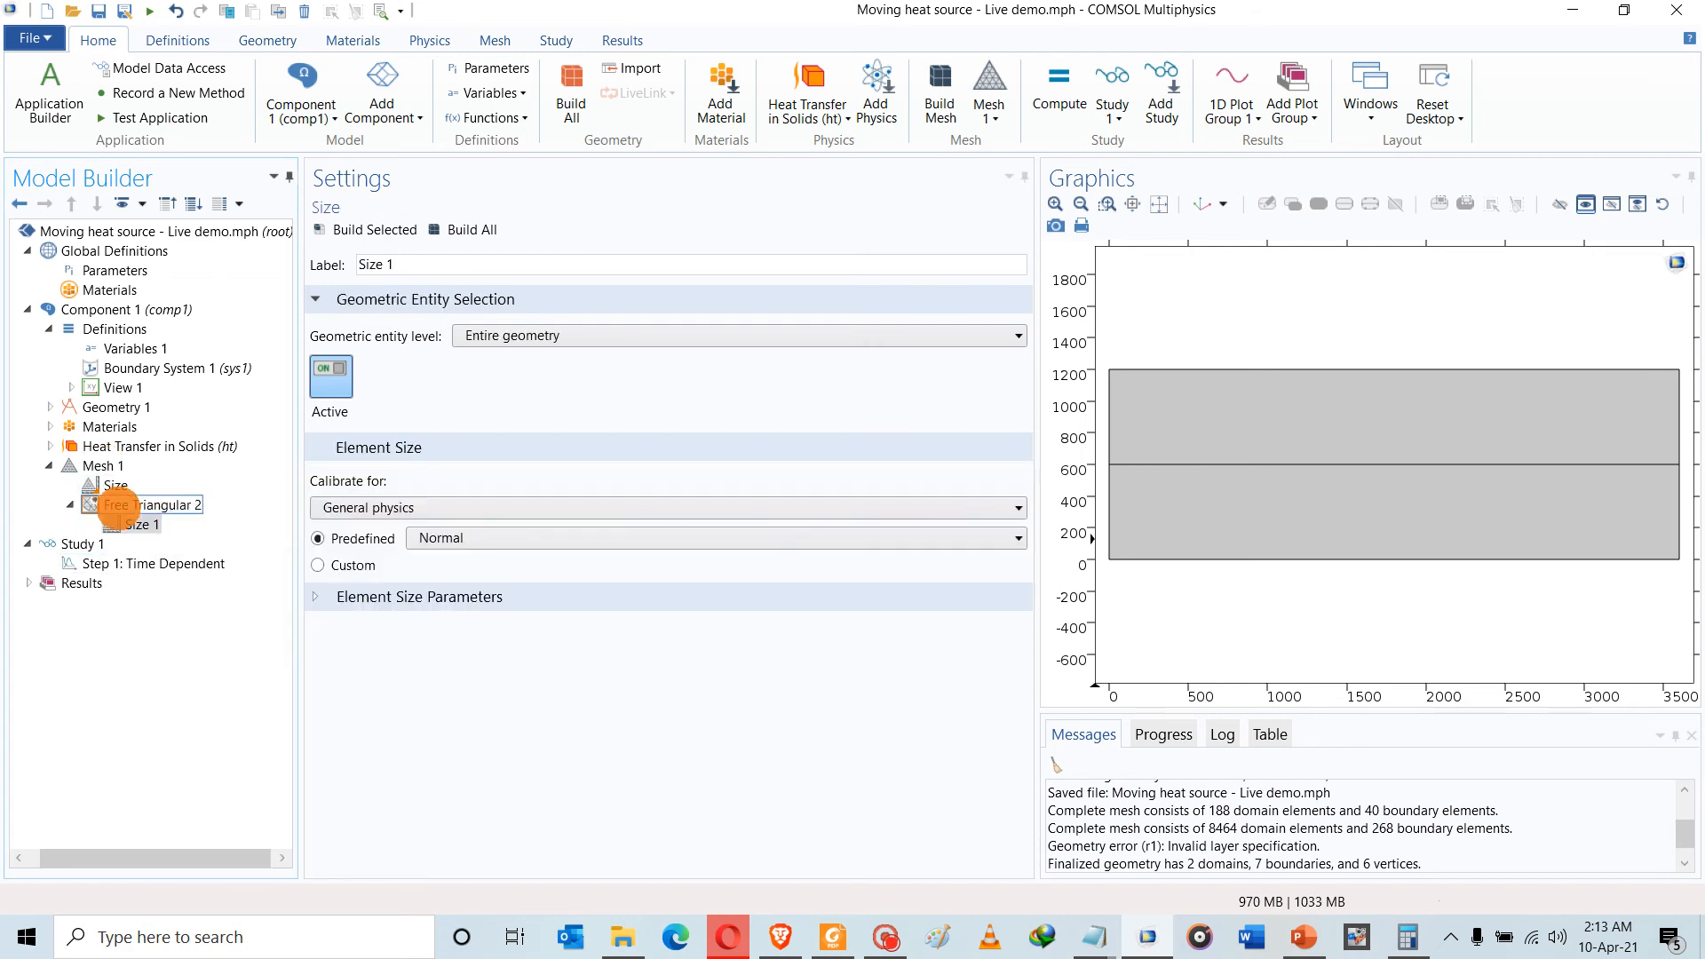
Restrict the Free Triangular operation to the rectangle's upper domain and open the settings of its Size attribute
click(125, 504)
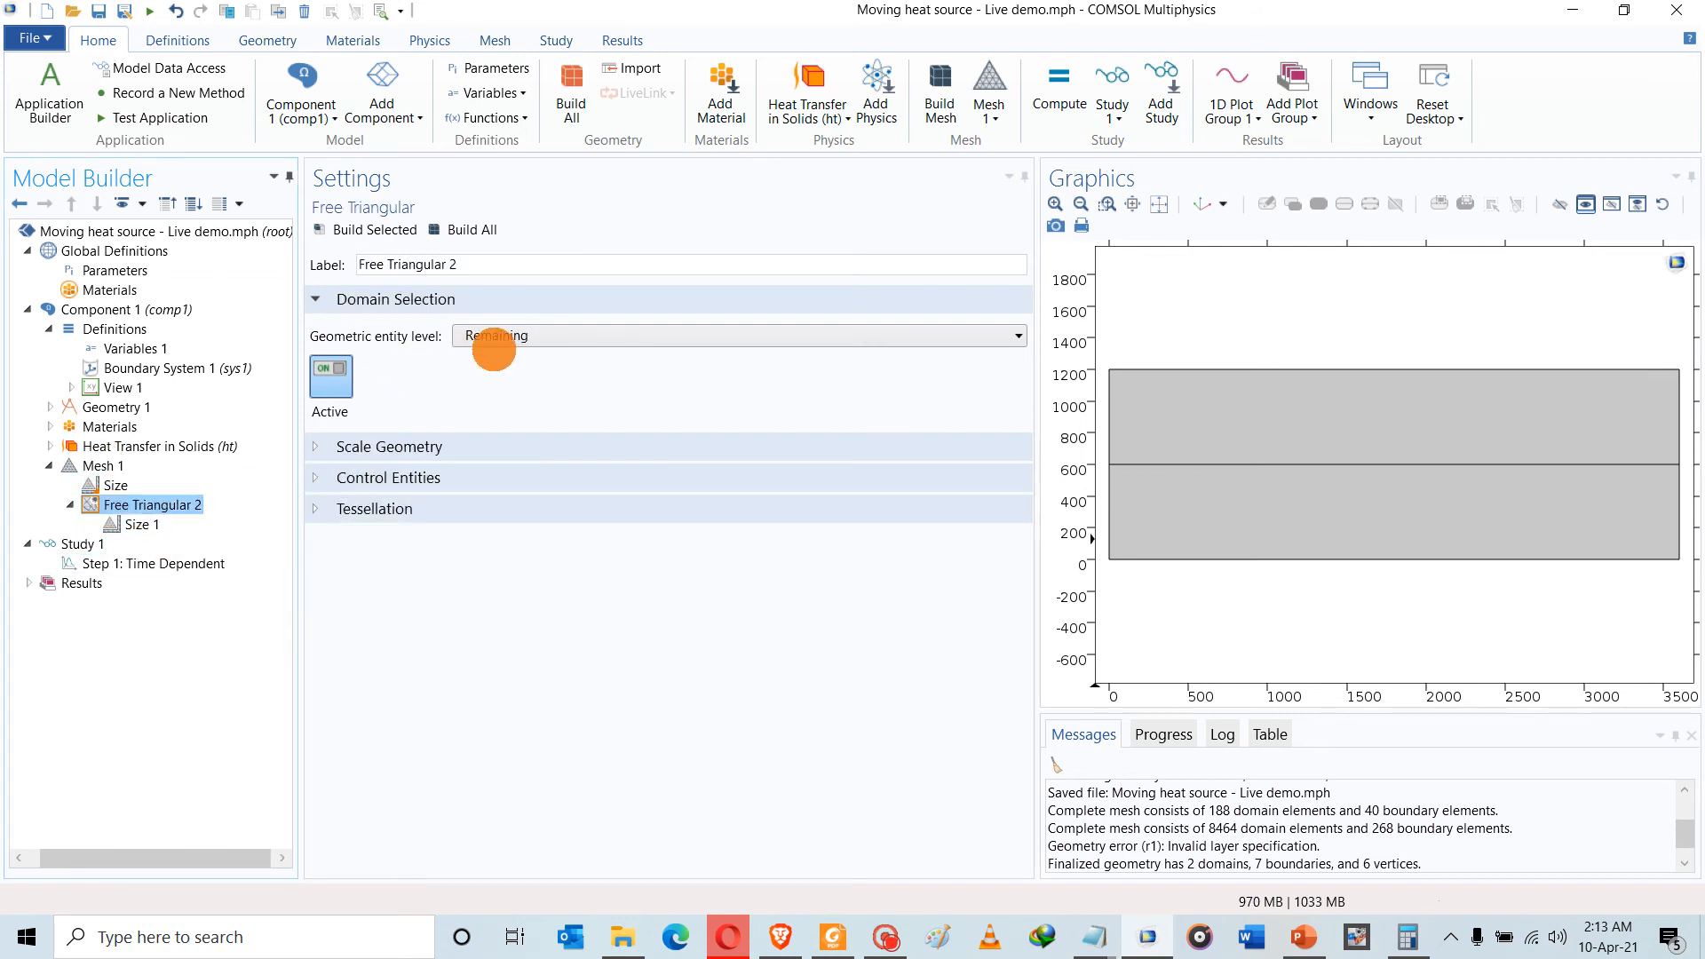
click(488, 338)
click(488, 404)
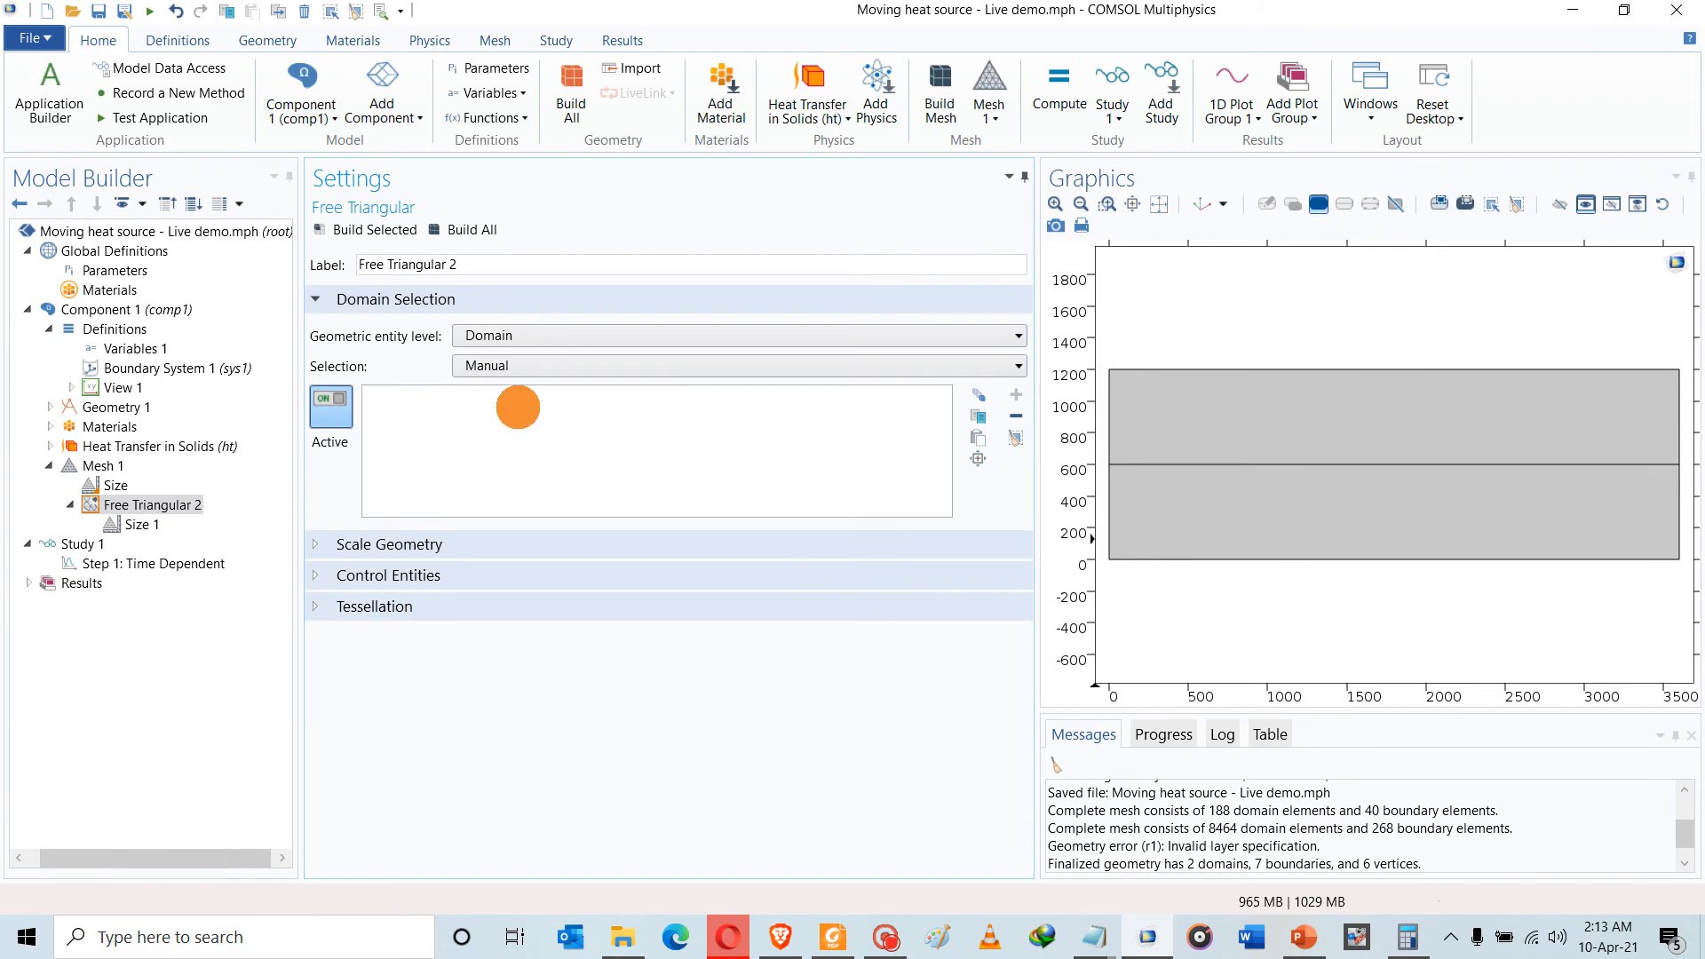
click(1217, 420)
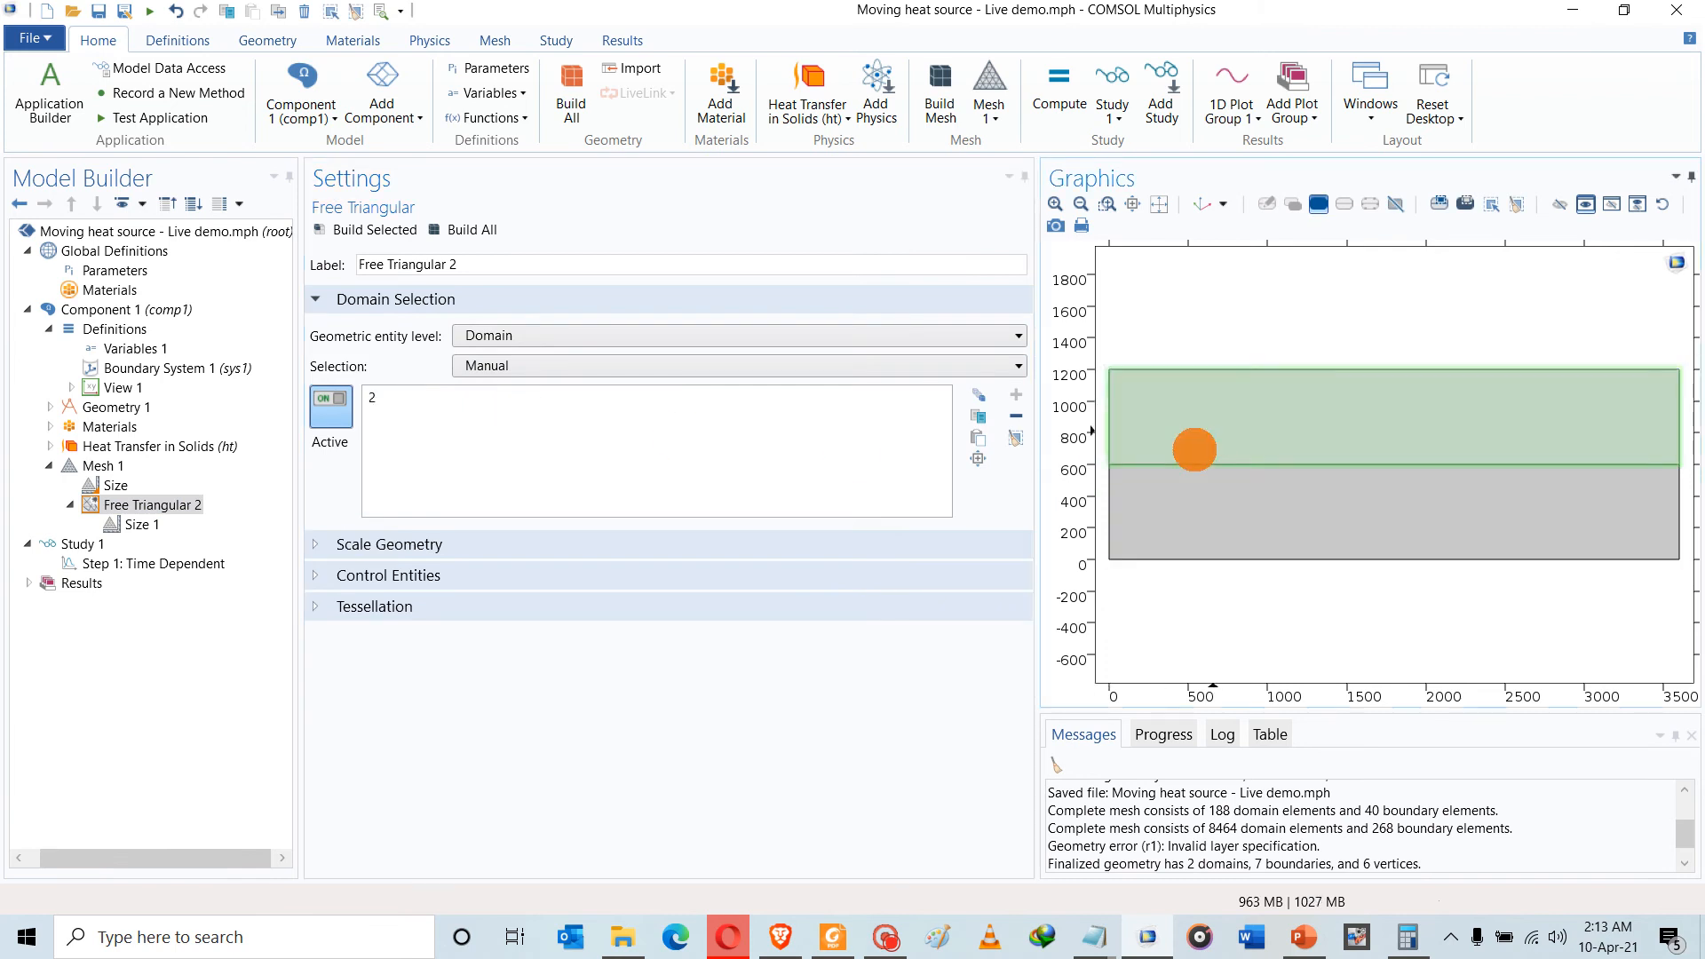
click(138, 524)
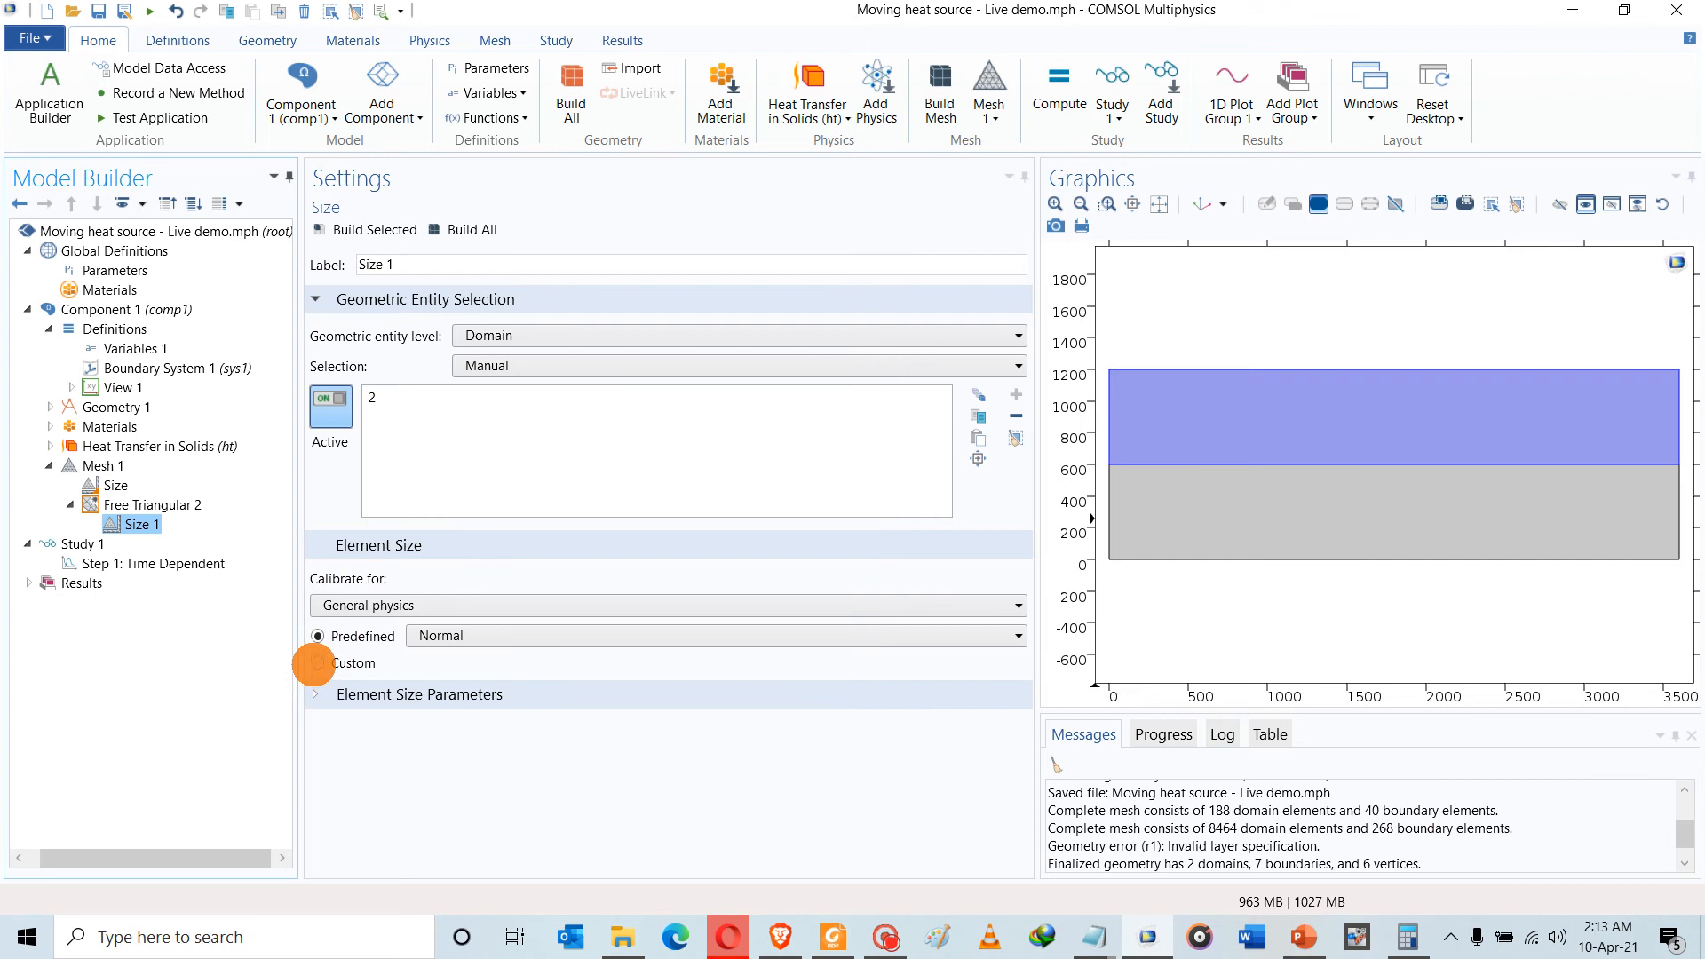
Switch the element size of Size 1 to custom parameters
click(317, 664)
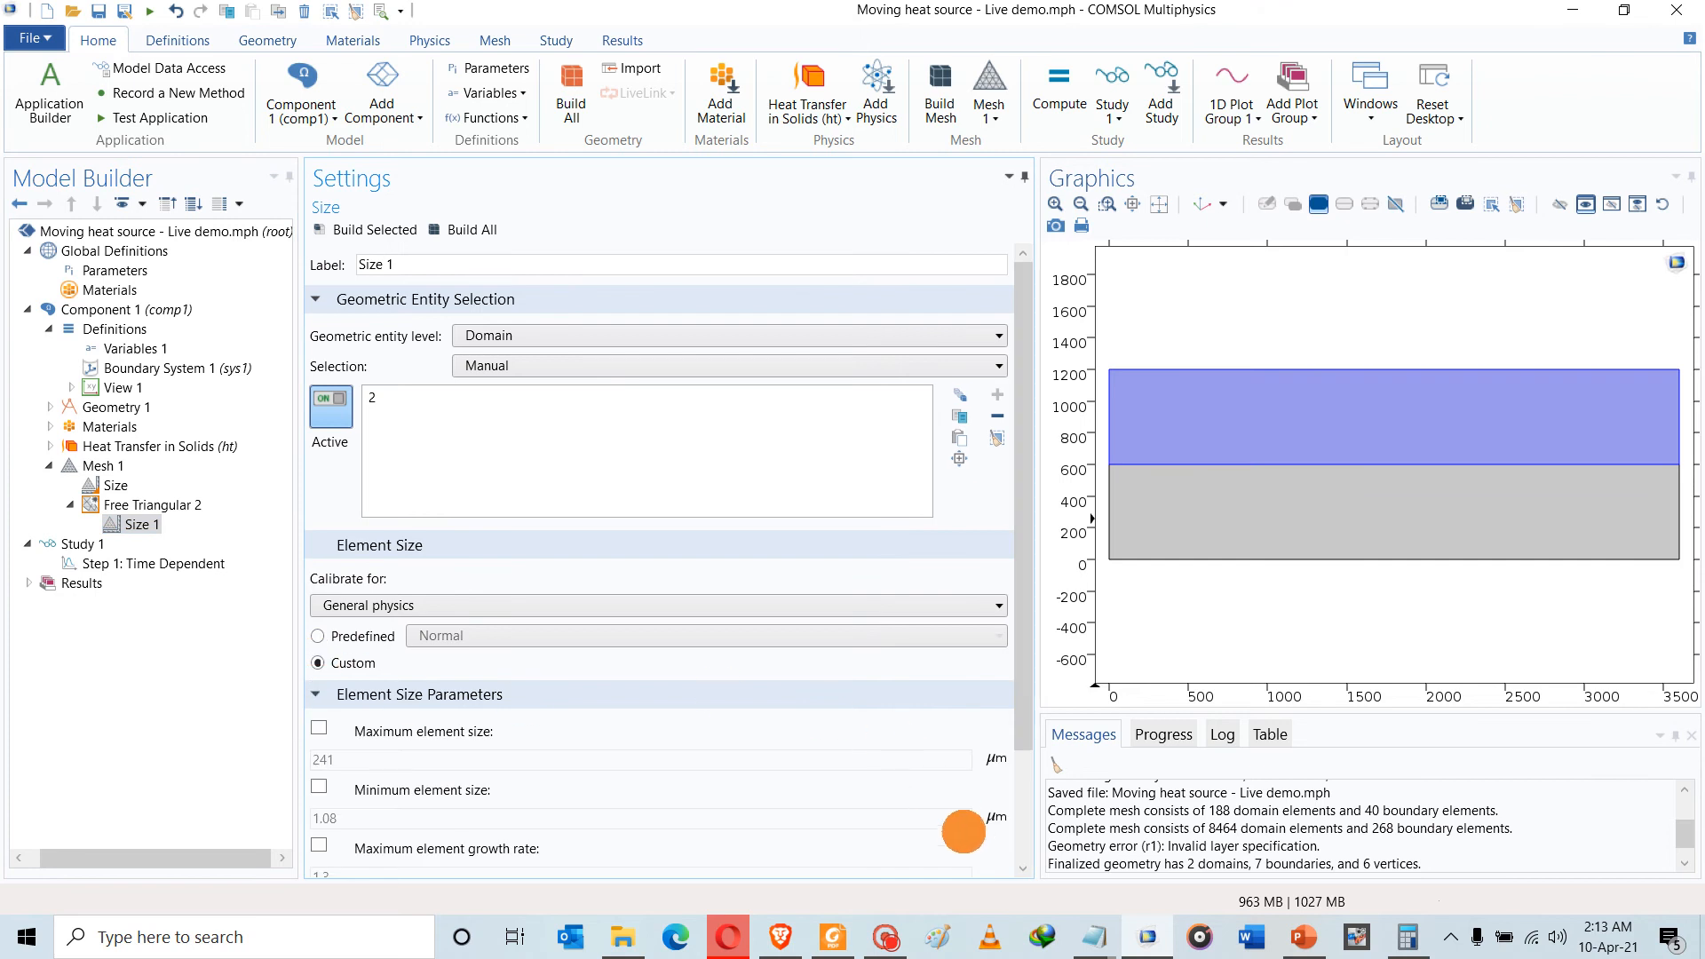
Look up the maximum and minimum mesh element sizes in the laser machining paper's Fig. 3 flow diagram, and return to COMSOL Multiphysics
click(830, 936)
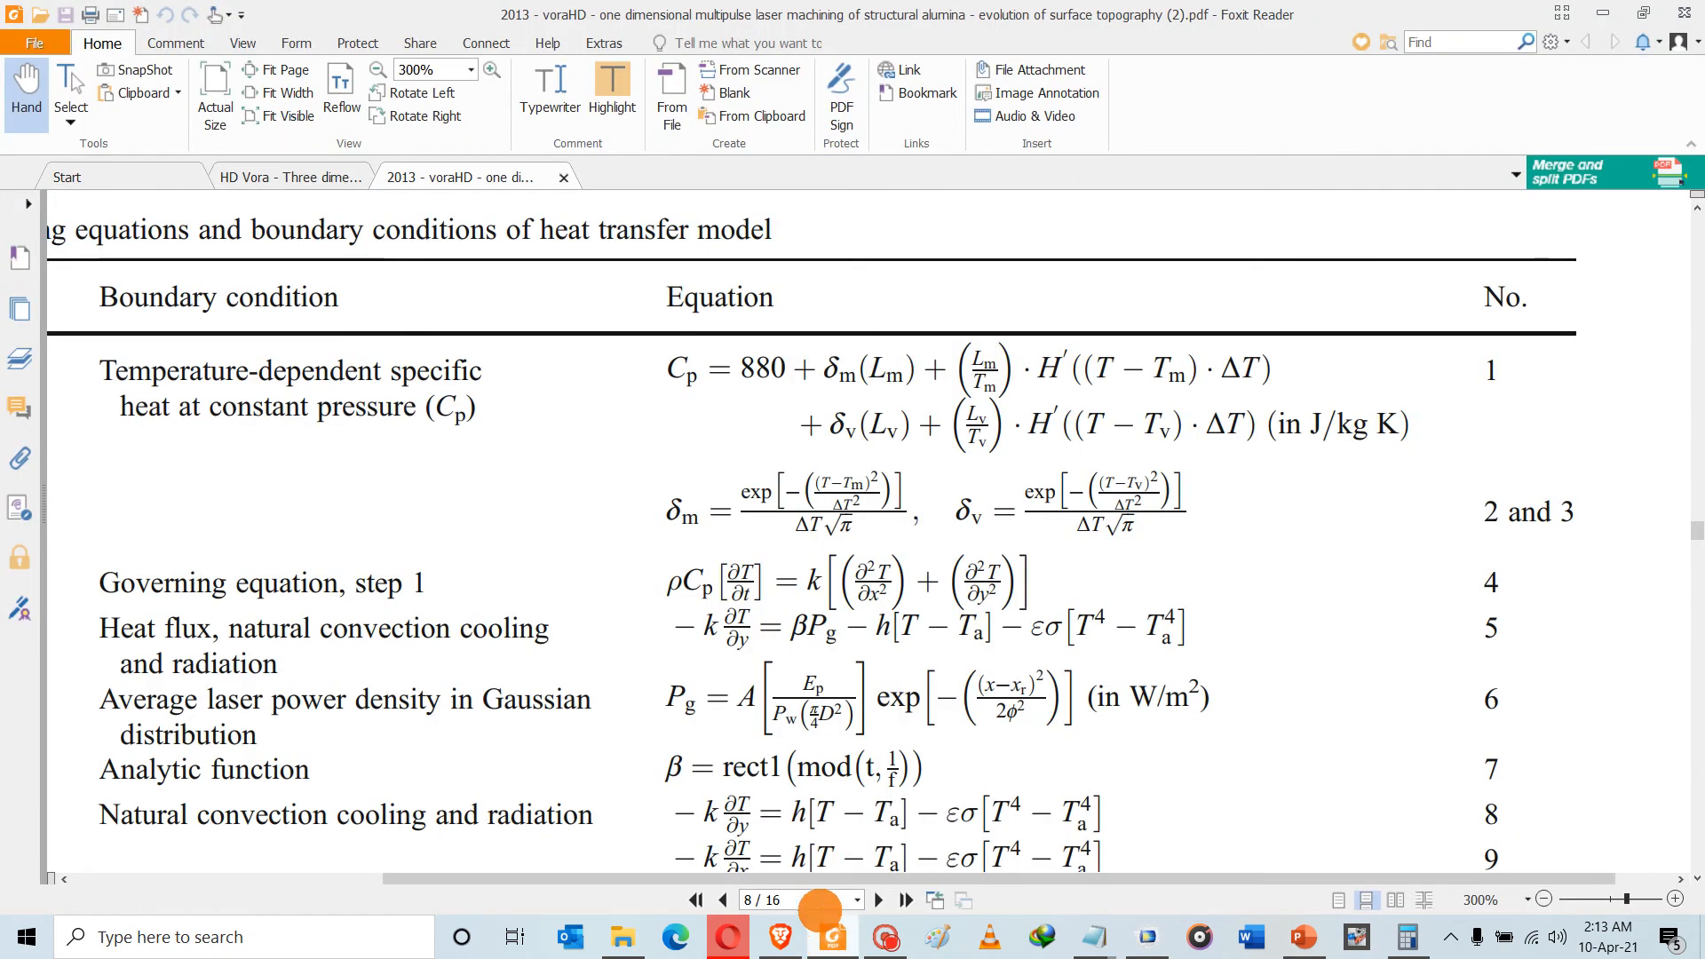
scroll(712, 486, up, 3)
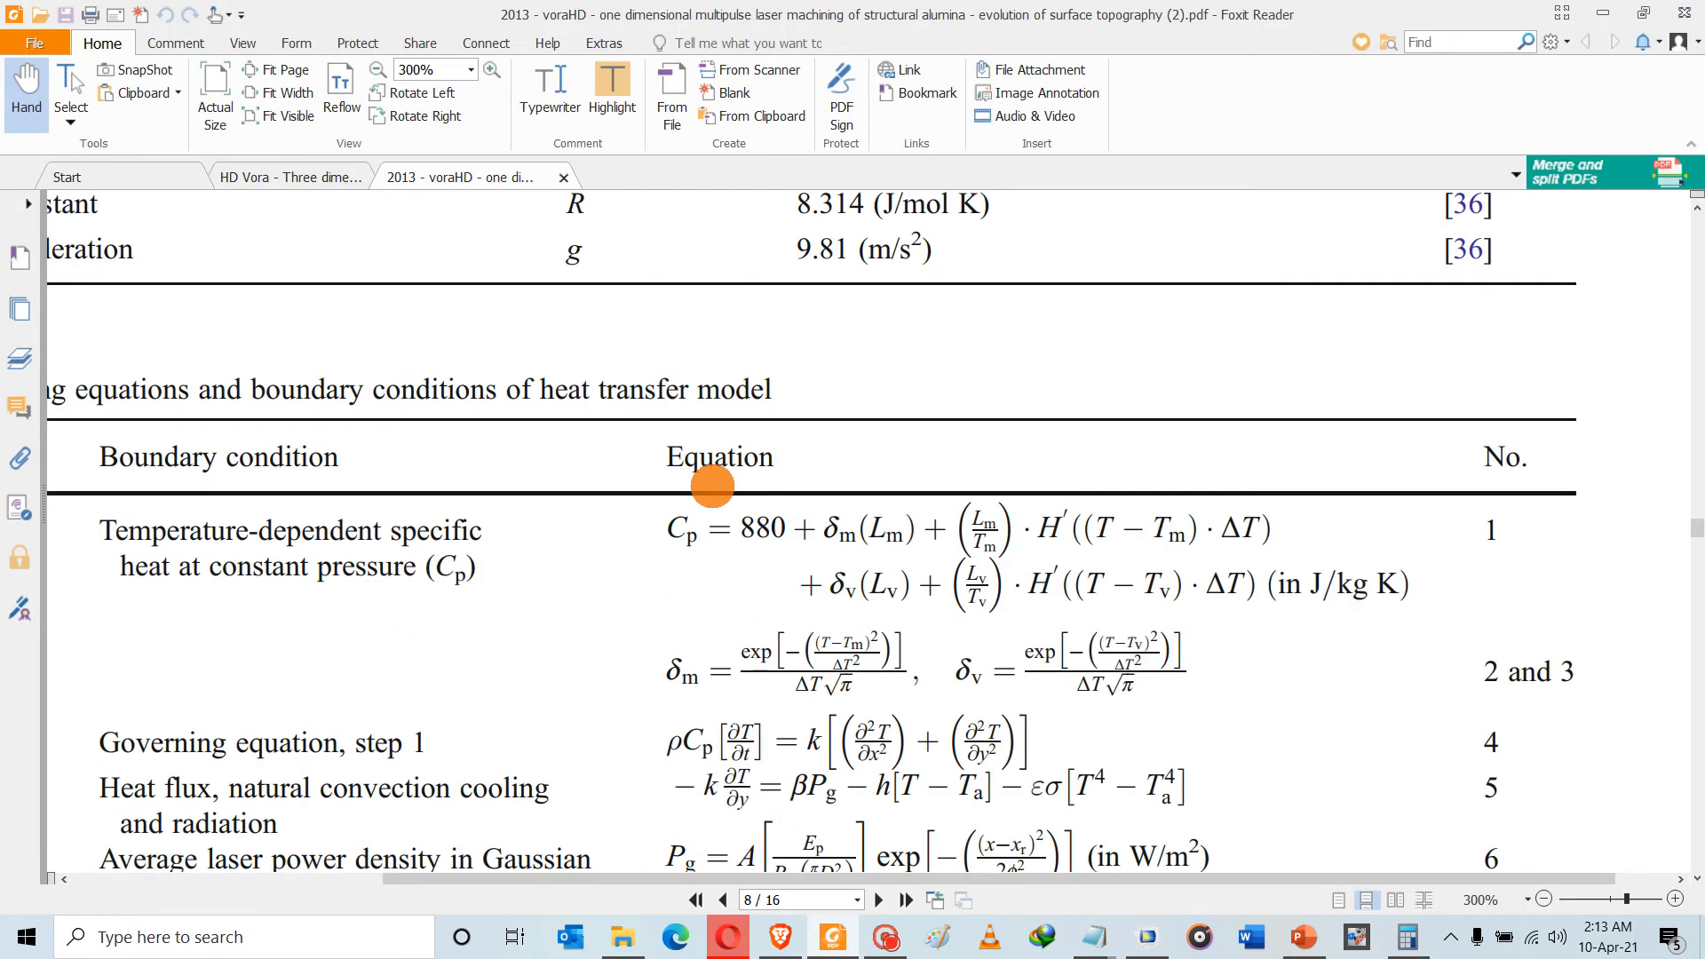
ctrl+scroll(712, 486, down, 4)
ctrl+scroll(713, 486, down, 3)
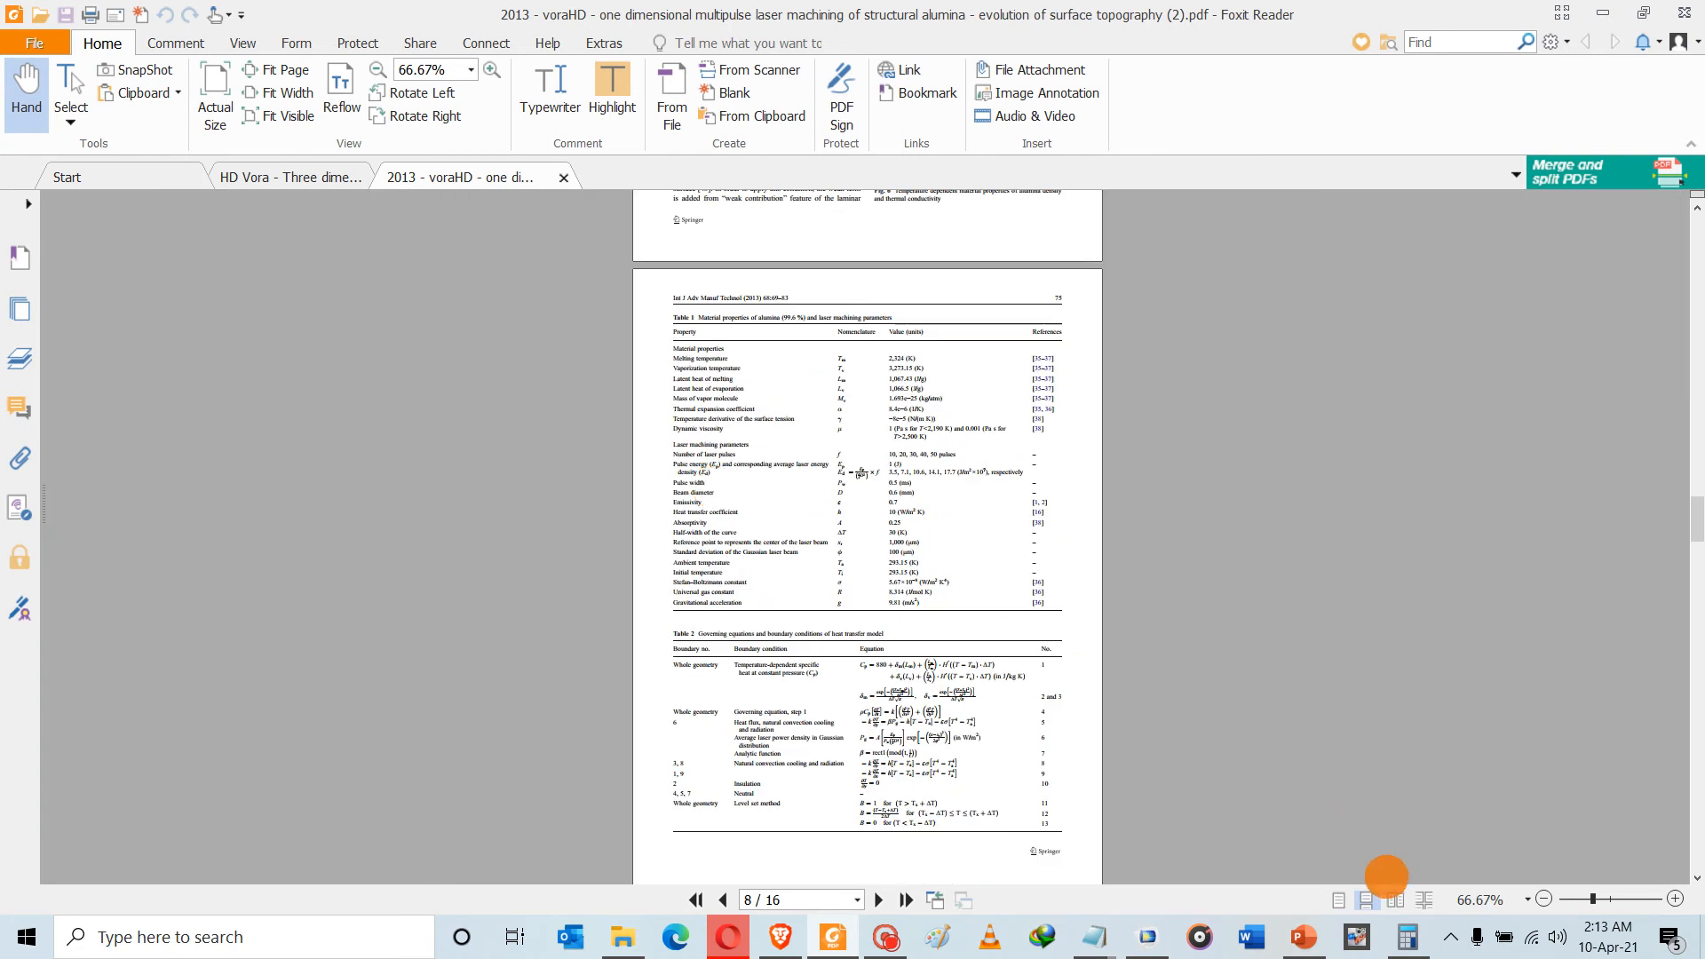
click(1395, 897)
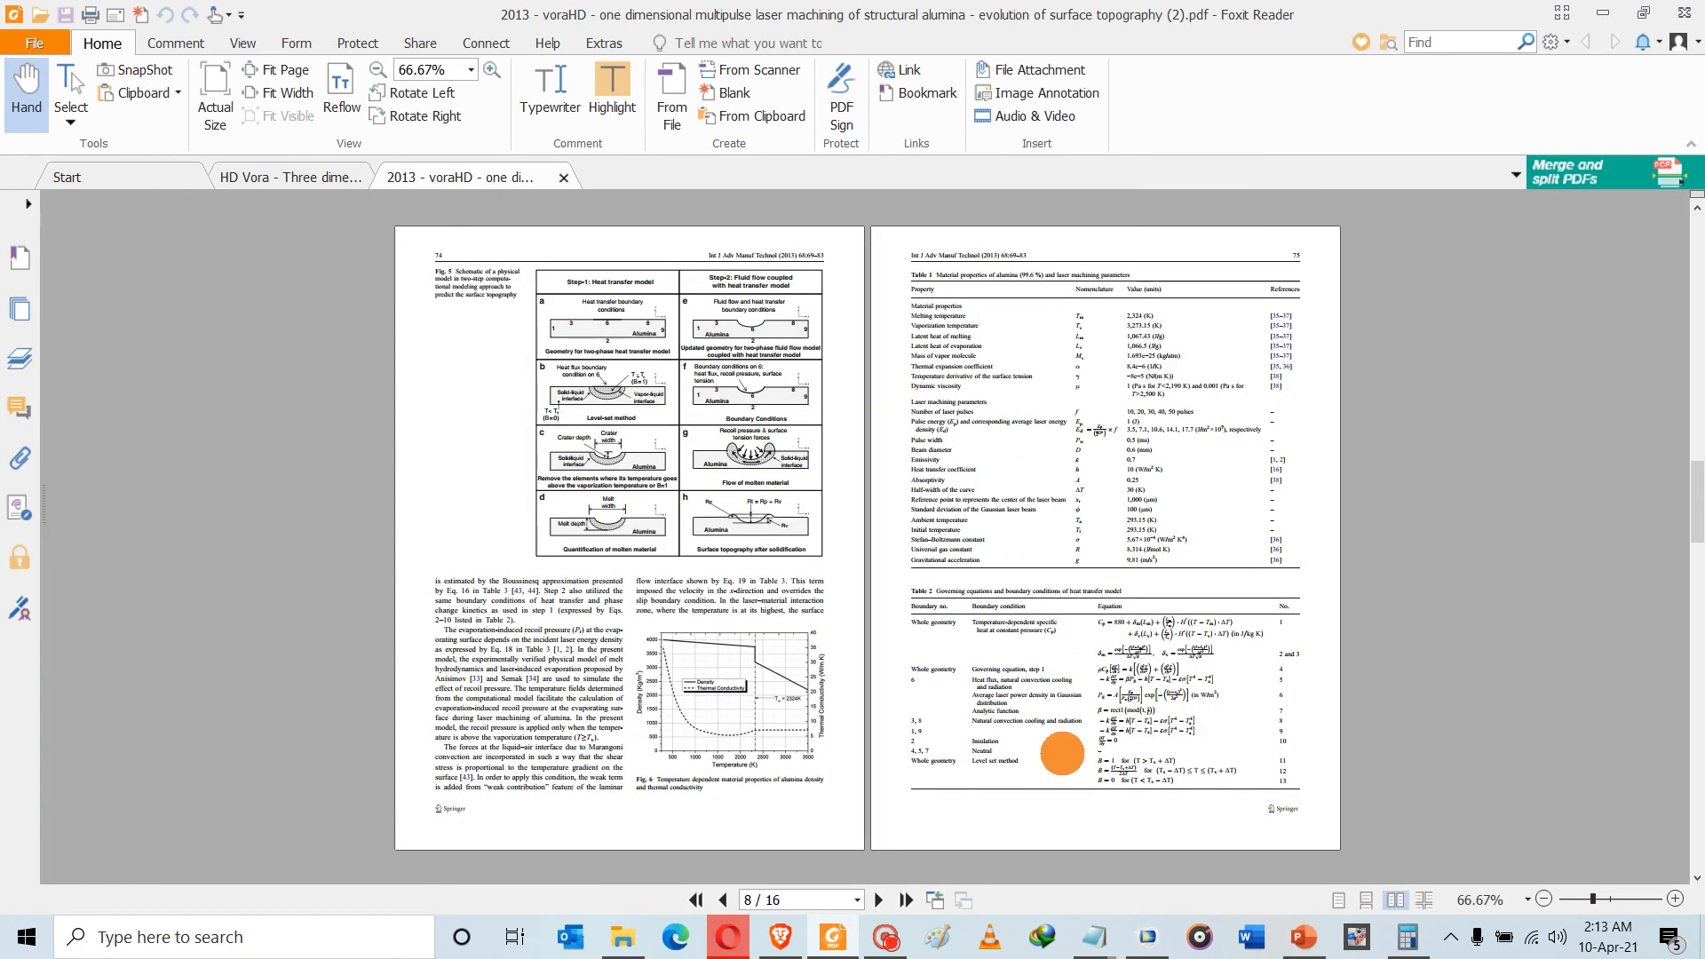
scroll(1063, 753, down, 1)
scroll(1062, 751, down, 1)
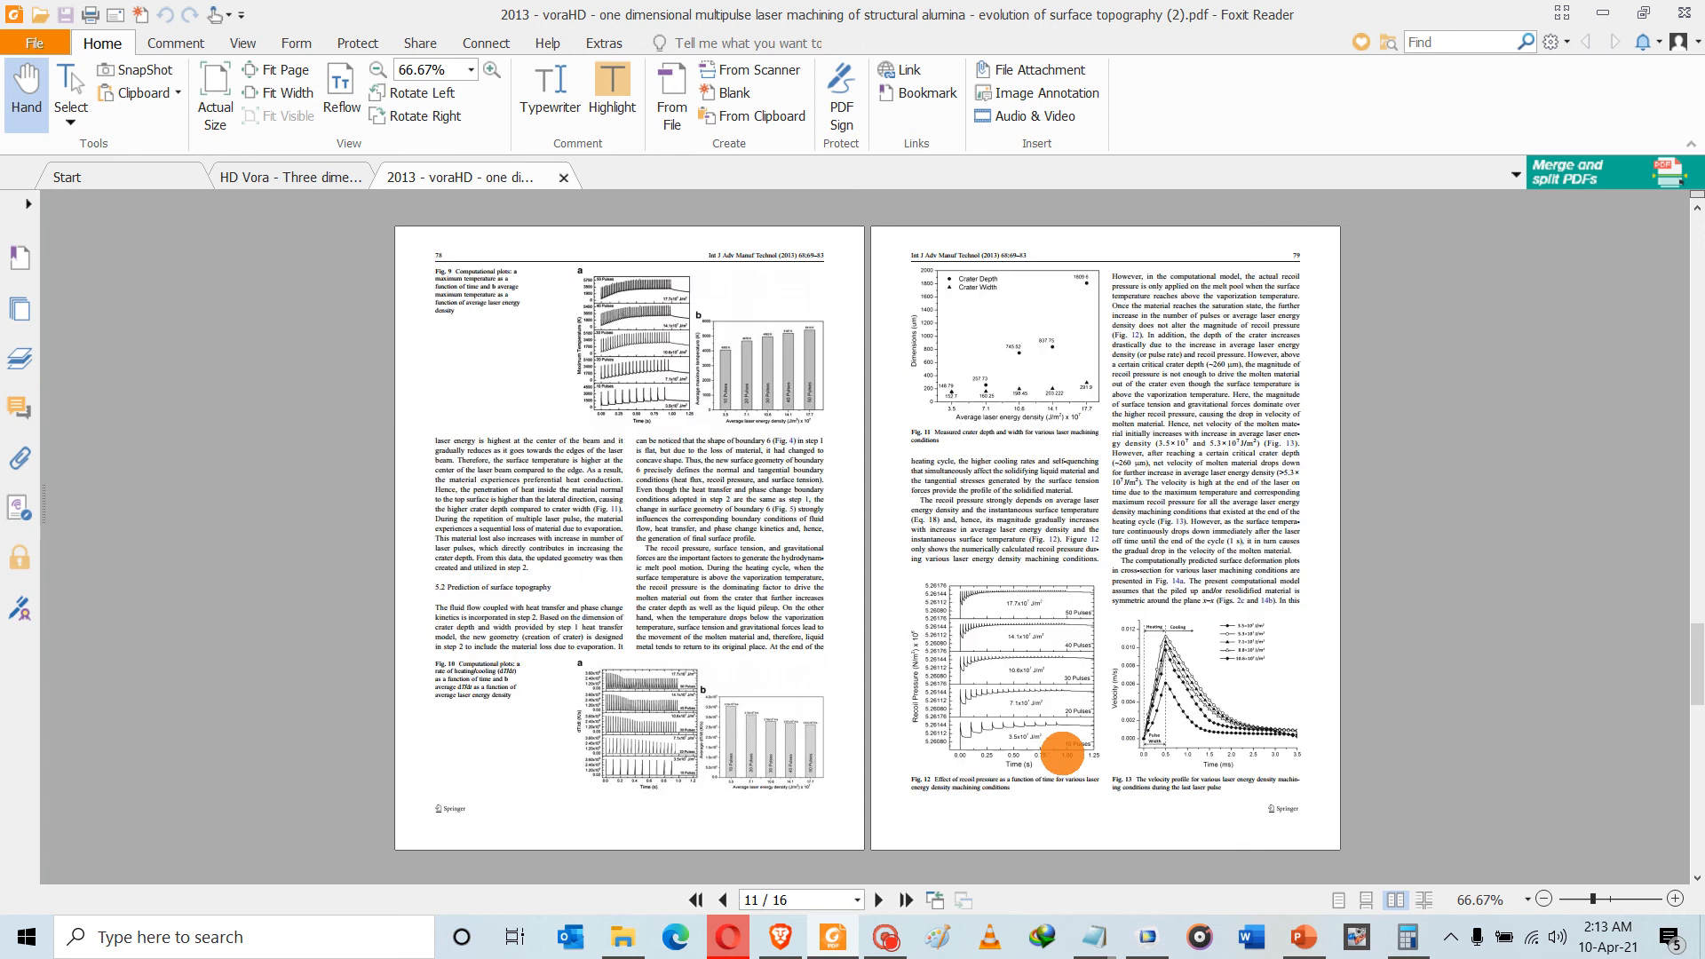
scroll(1062, 753, up, 3)
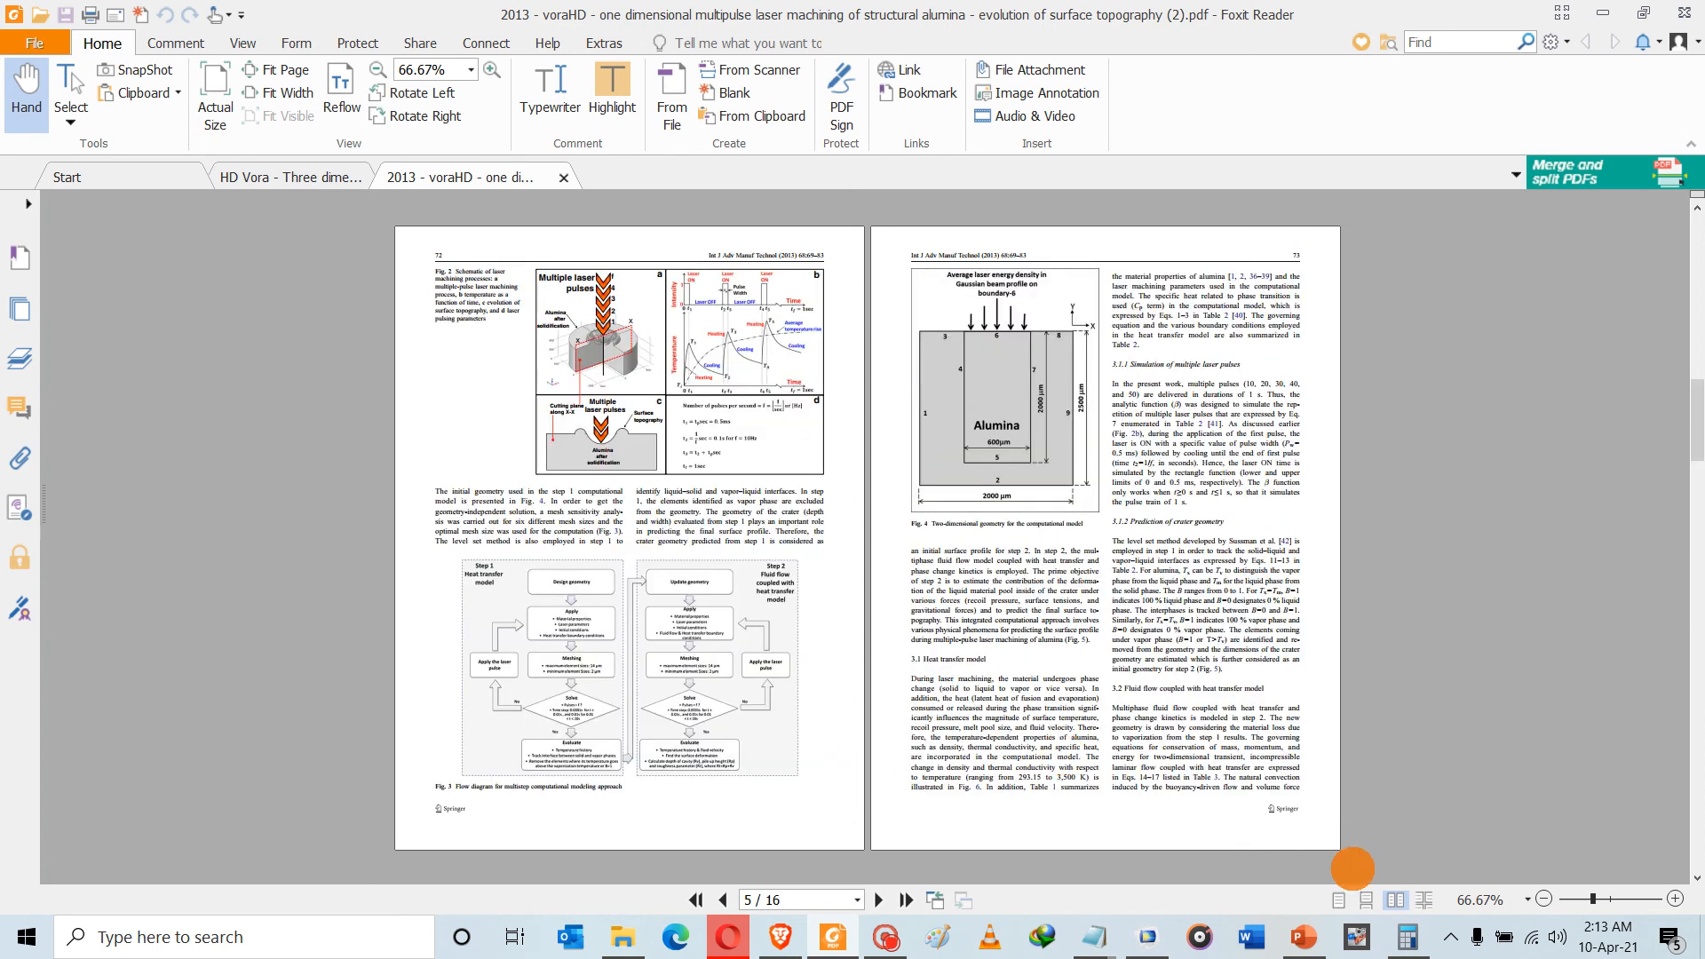
click(1338, 900)
ctrl+scroll(932, 706, up, 3)
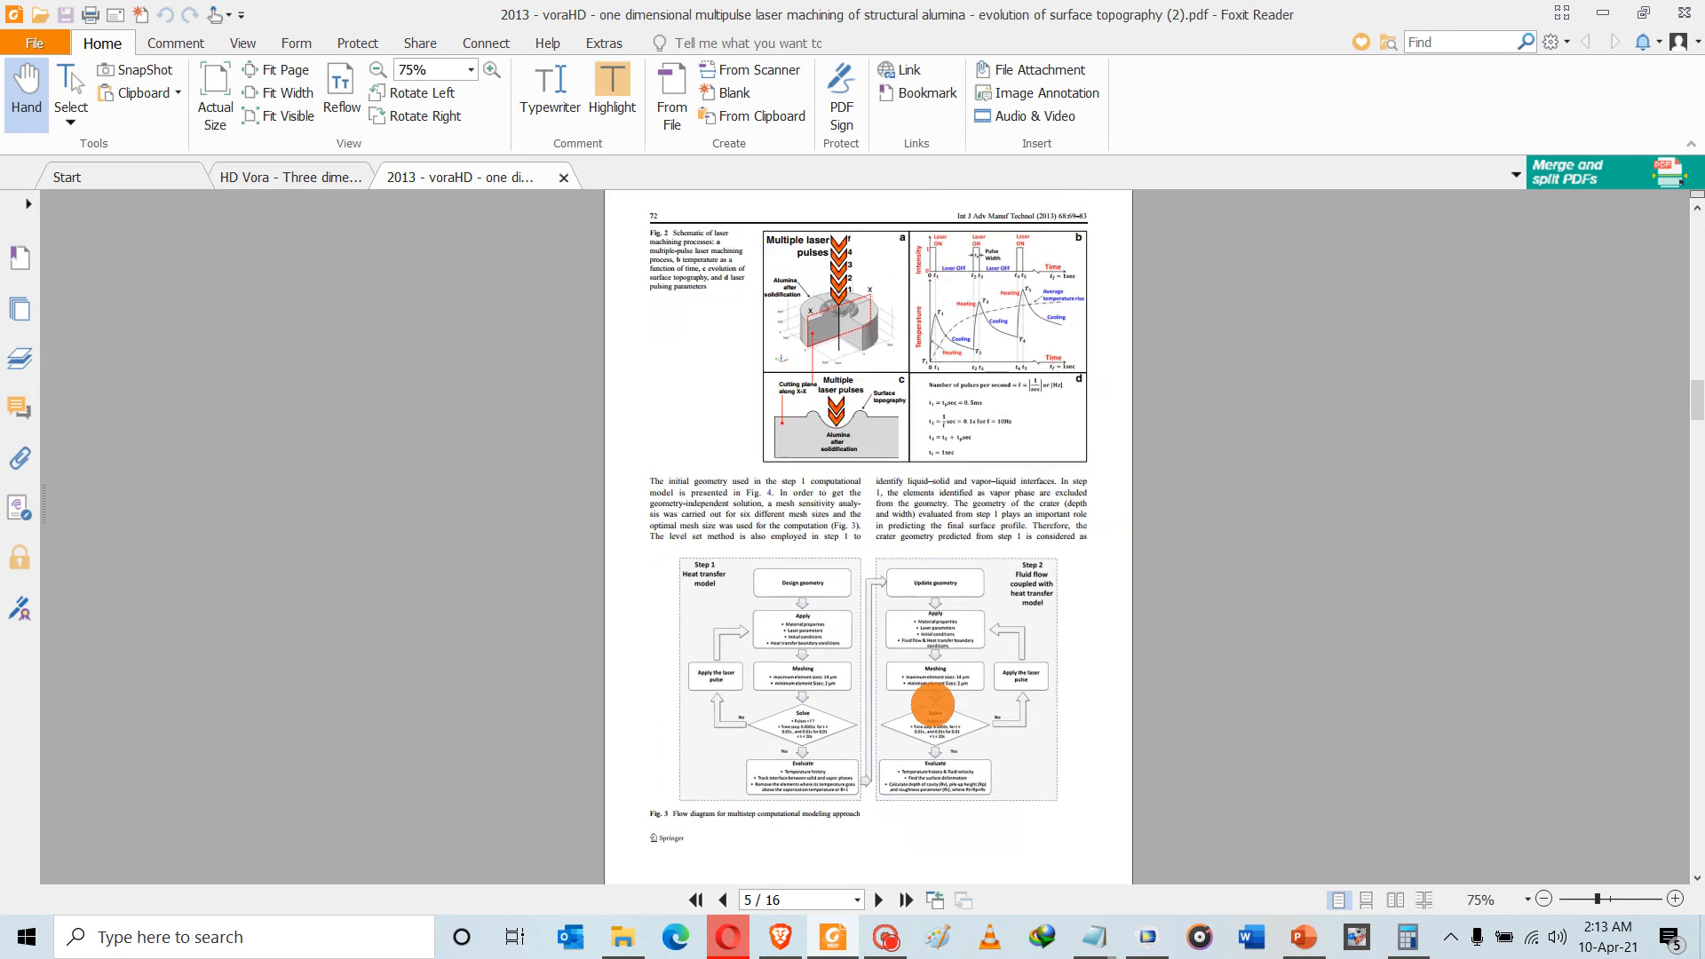
ctrl+scroll(928, 702, up, 4)
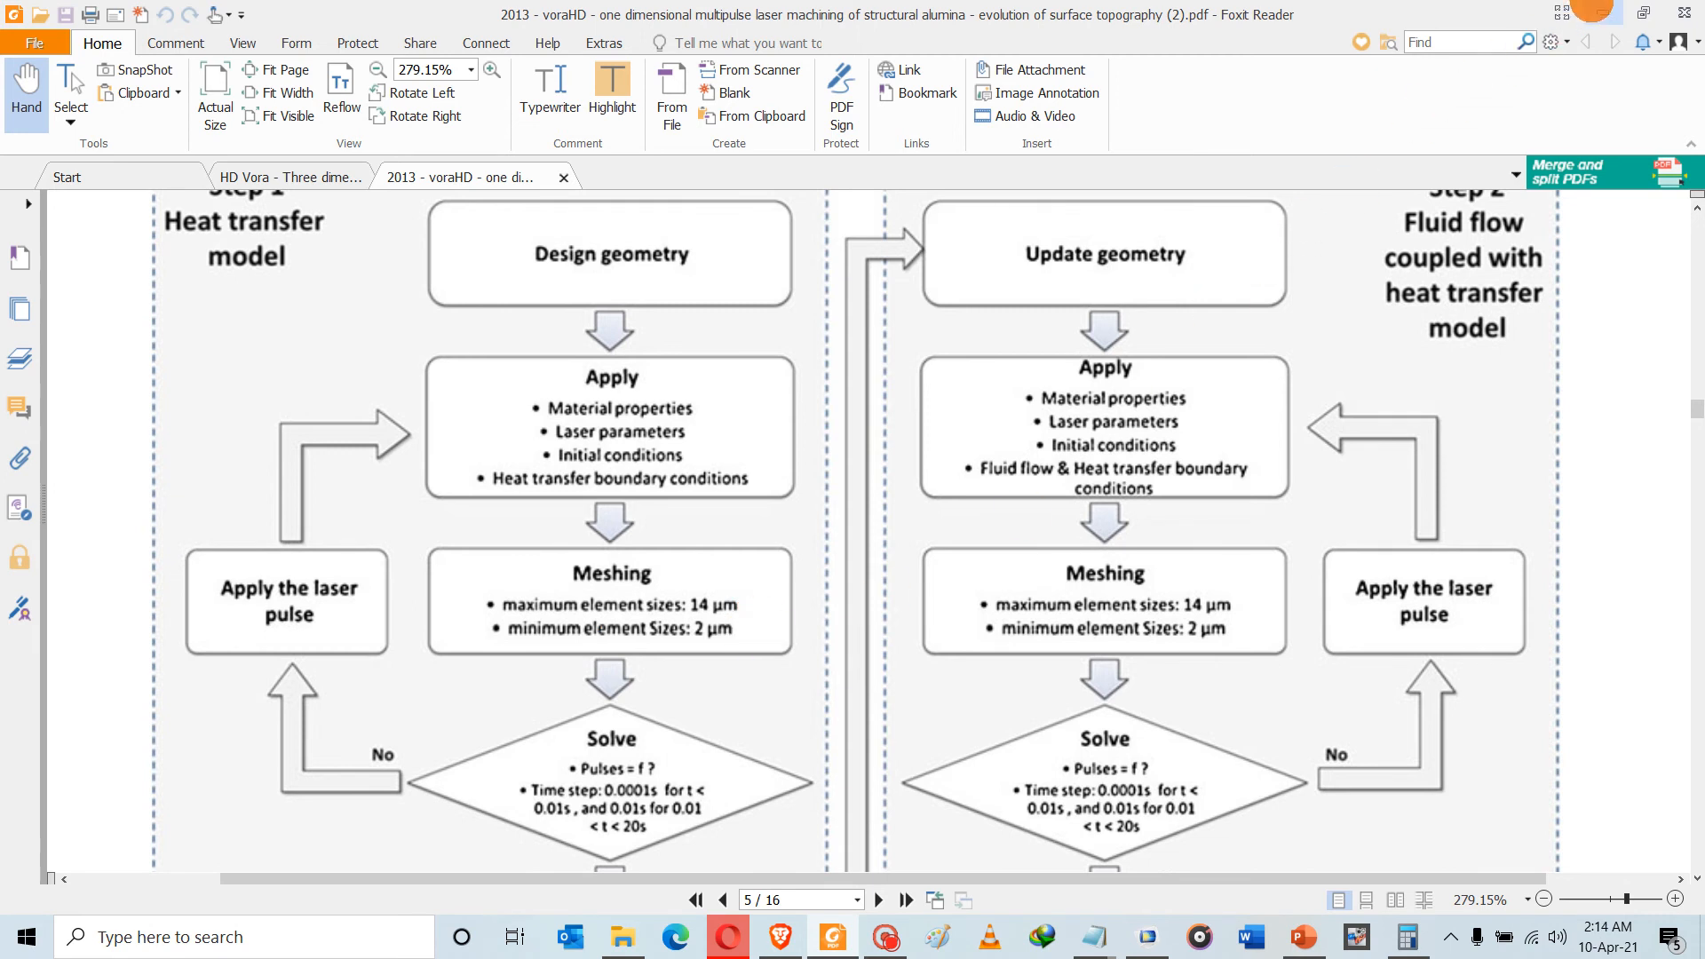
click(1593, 12)
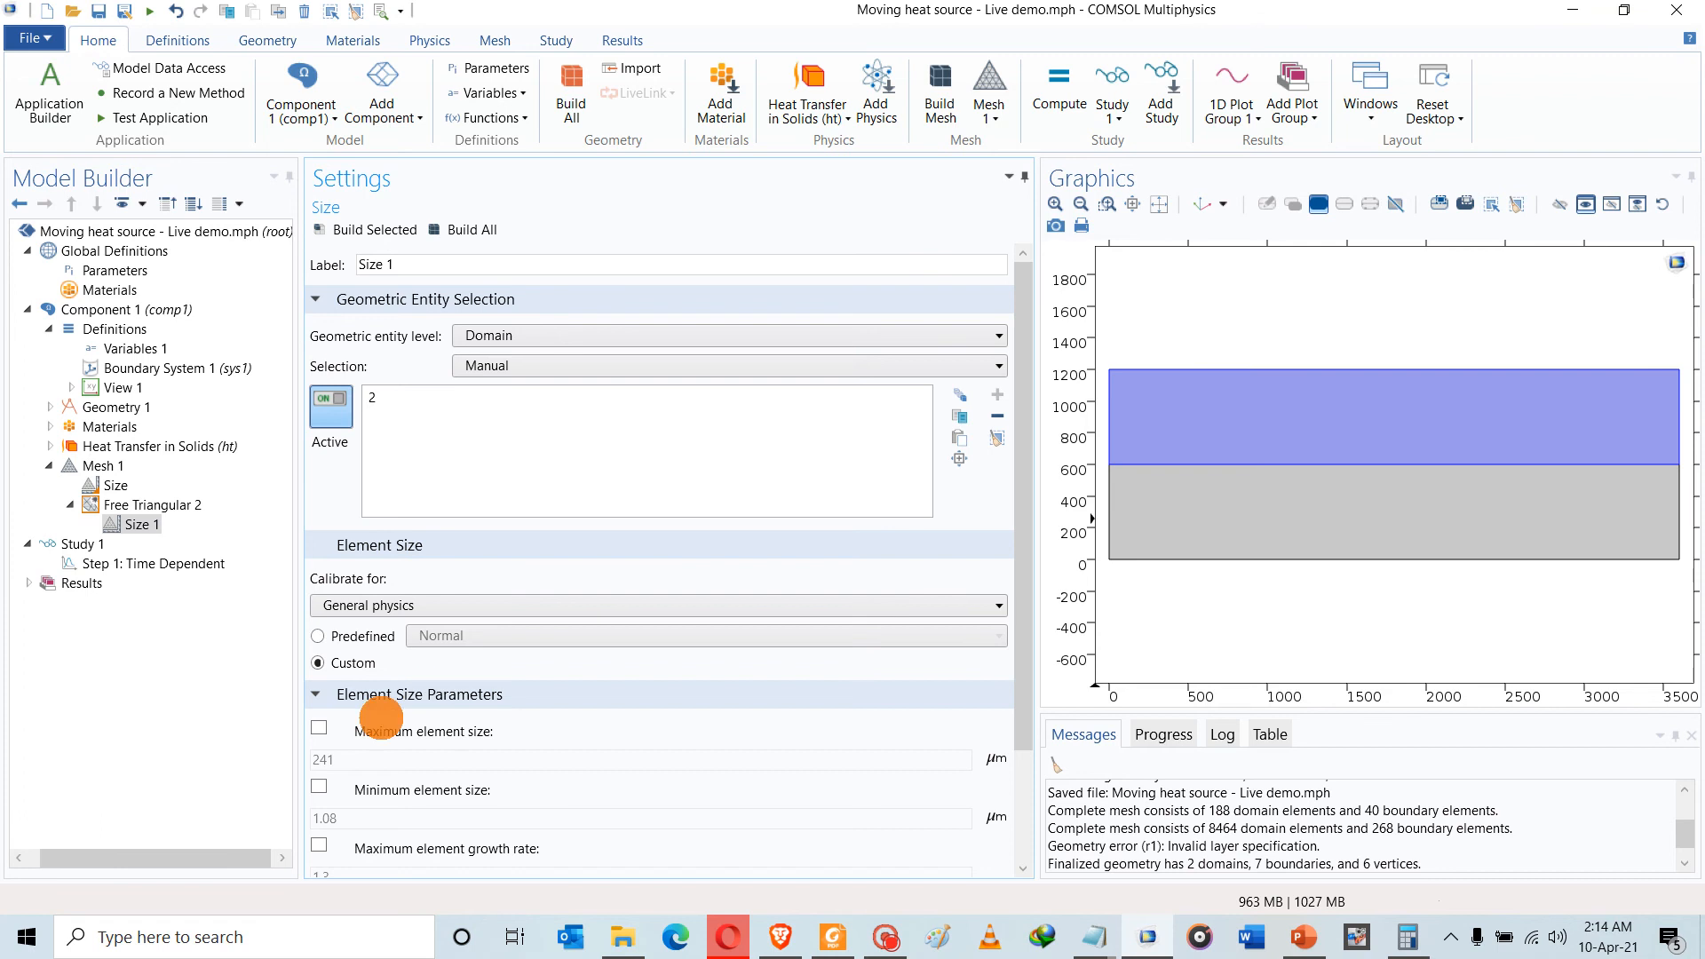
Set the maximum element size to 14 µm and the minimum to 2 µm for domain 2, and build the selected mesh
click(320, 788)
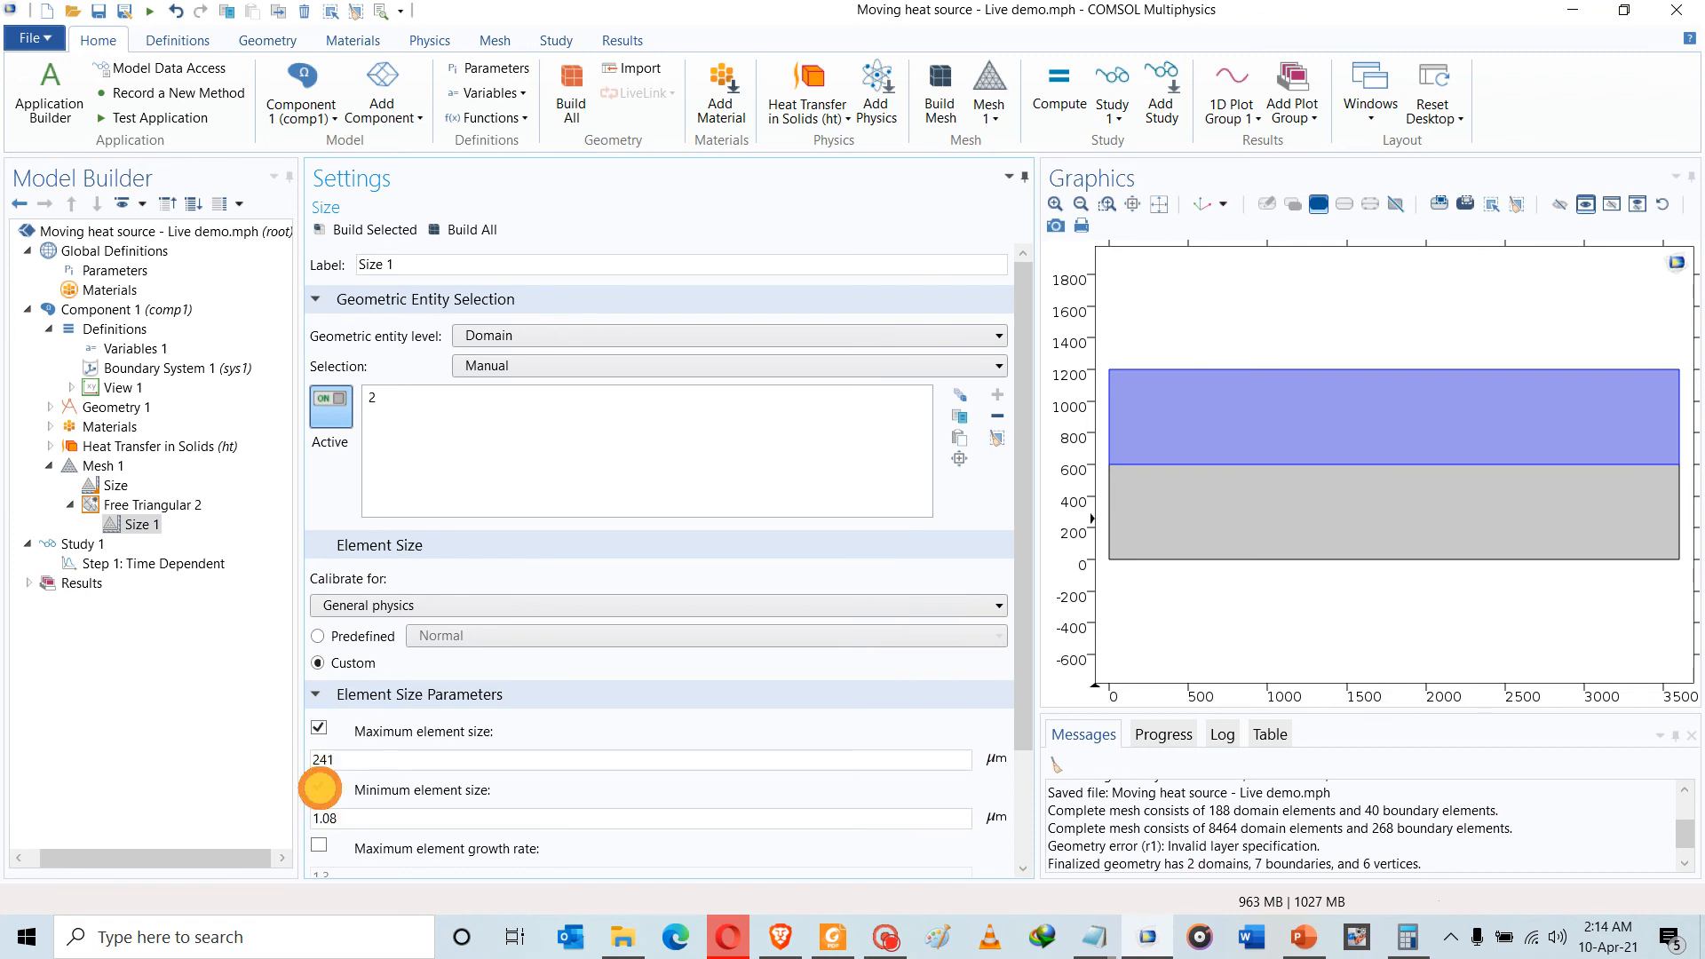
drag(340, 762, 285, 767)
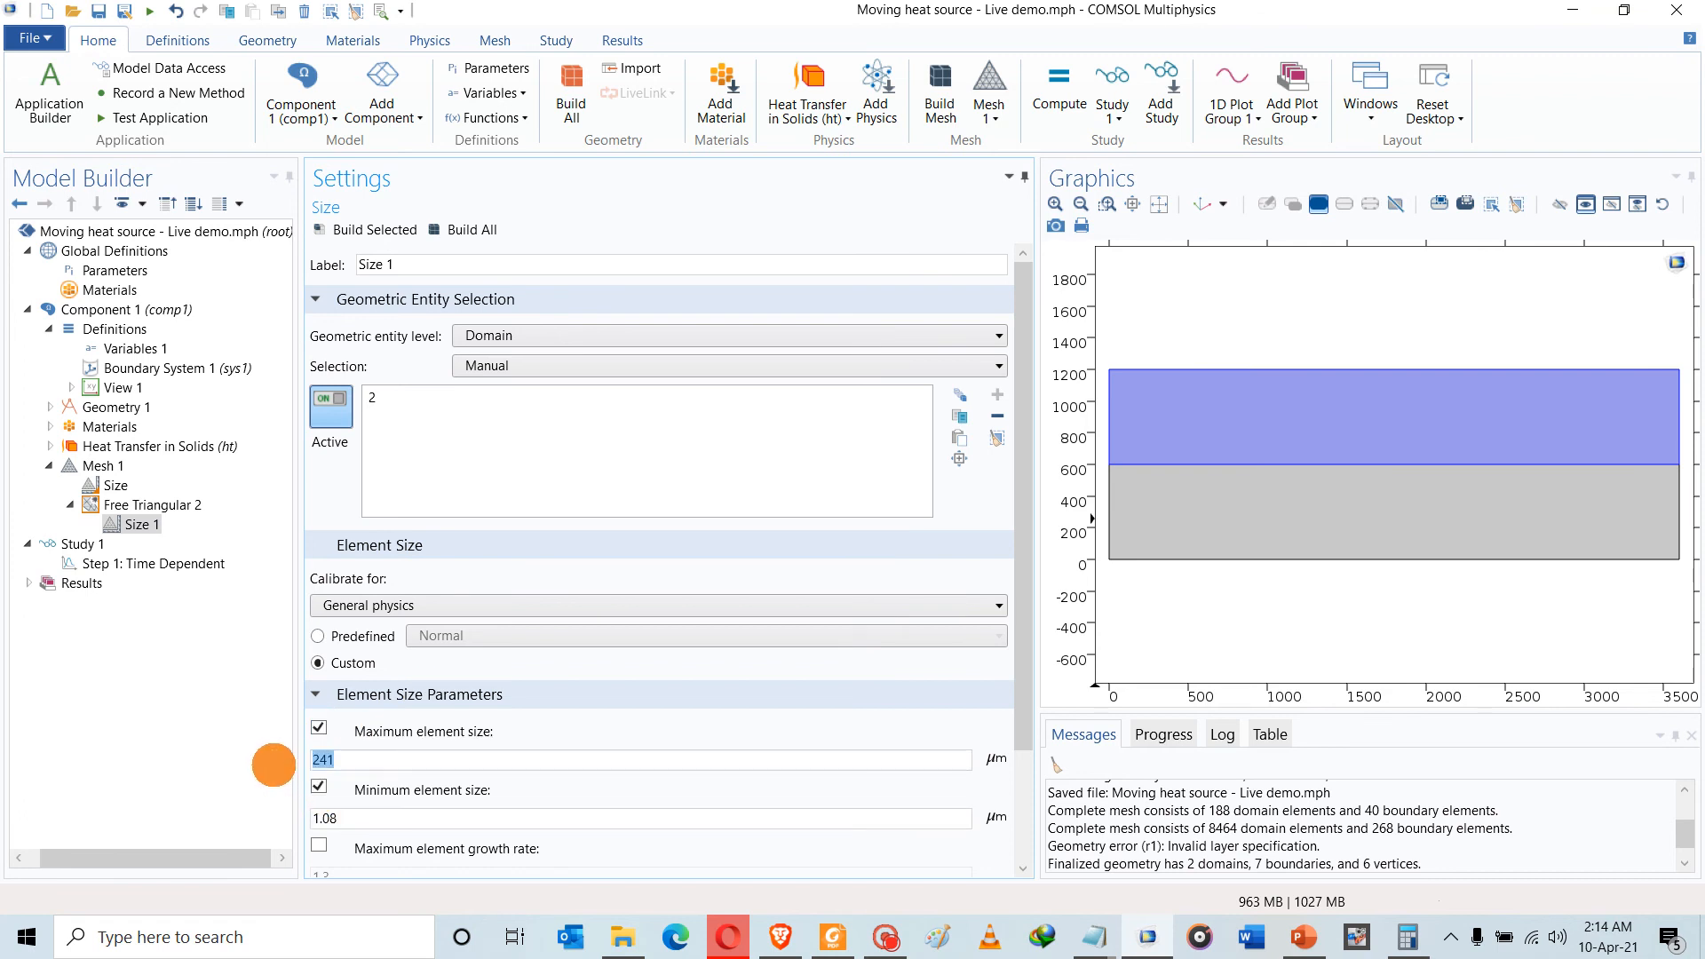
text(14)
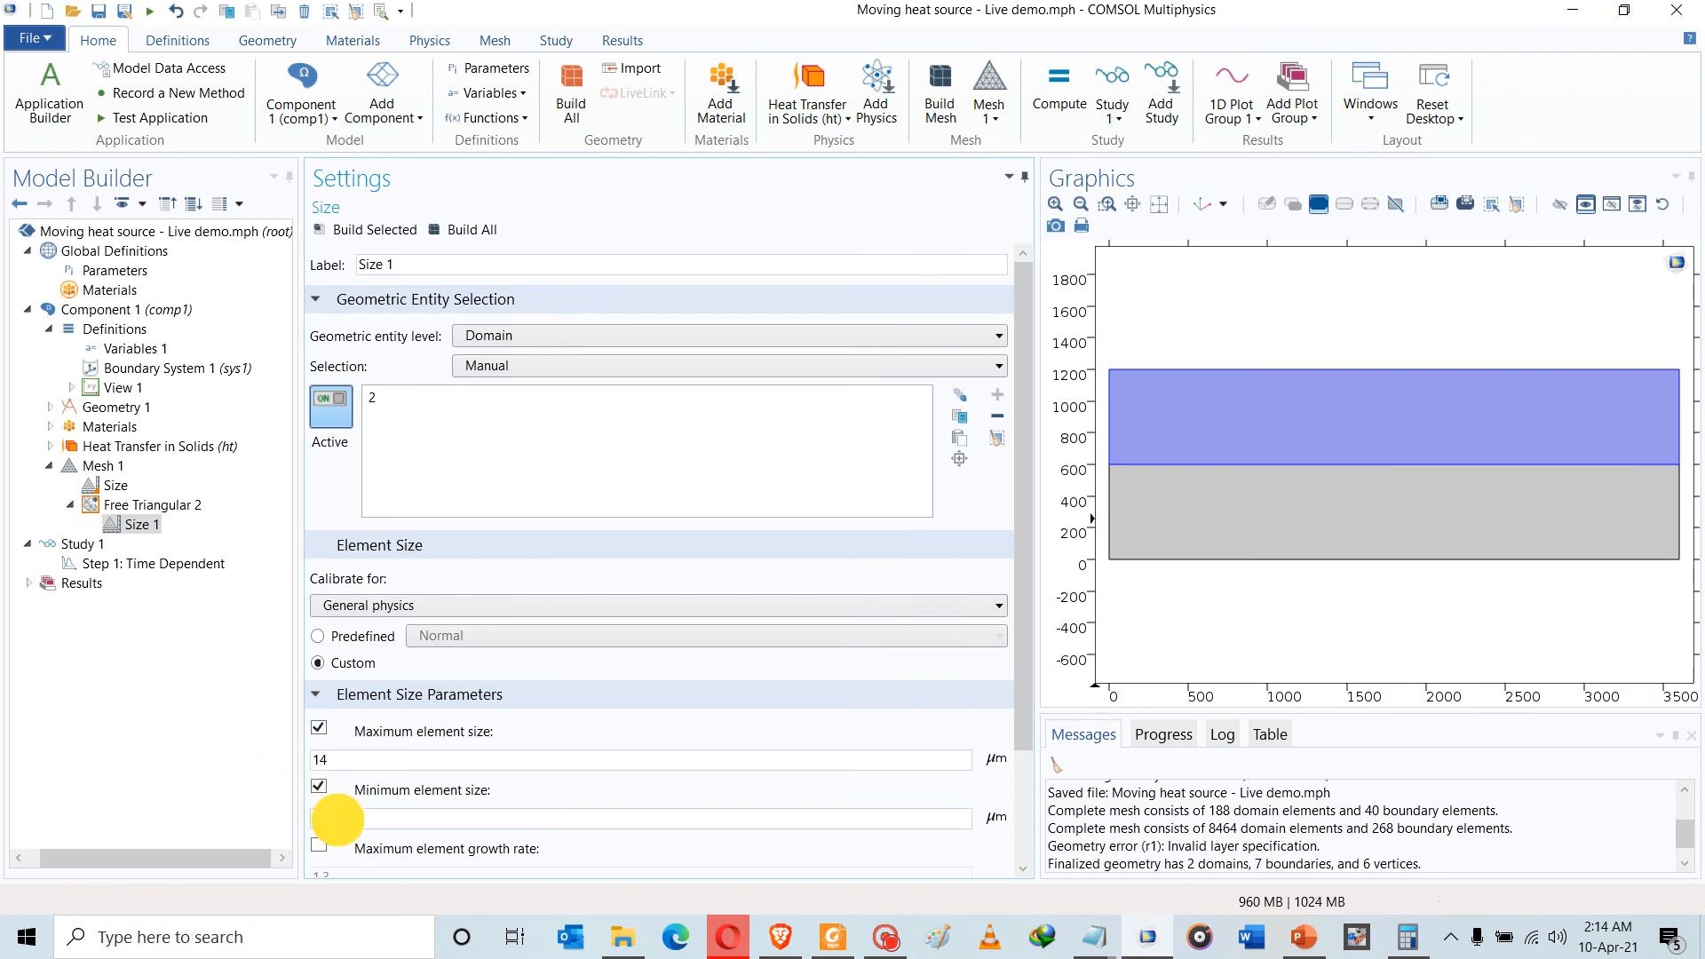
drag(337, 820, 265, 819)
text(2)
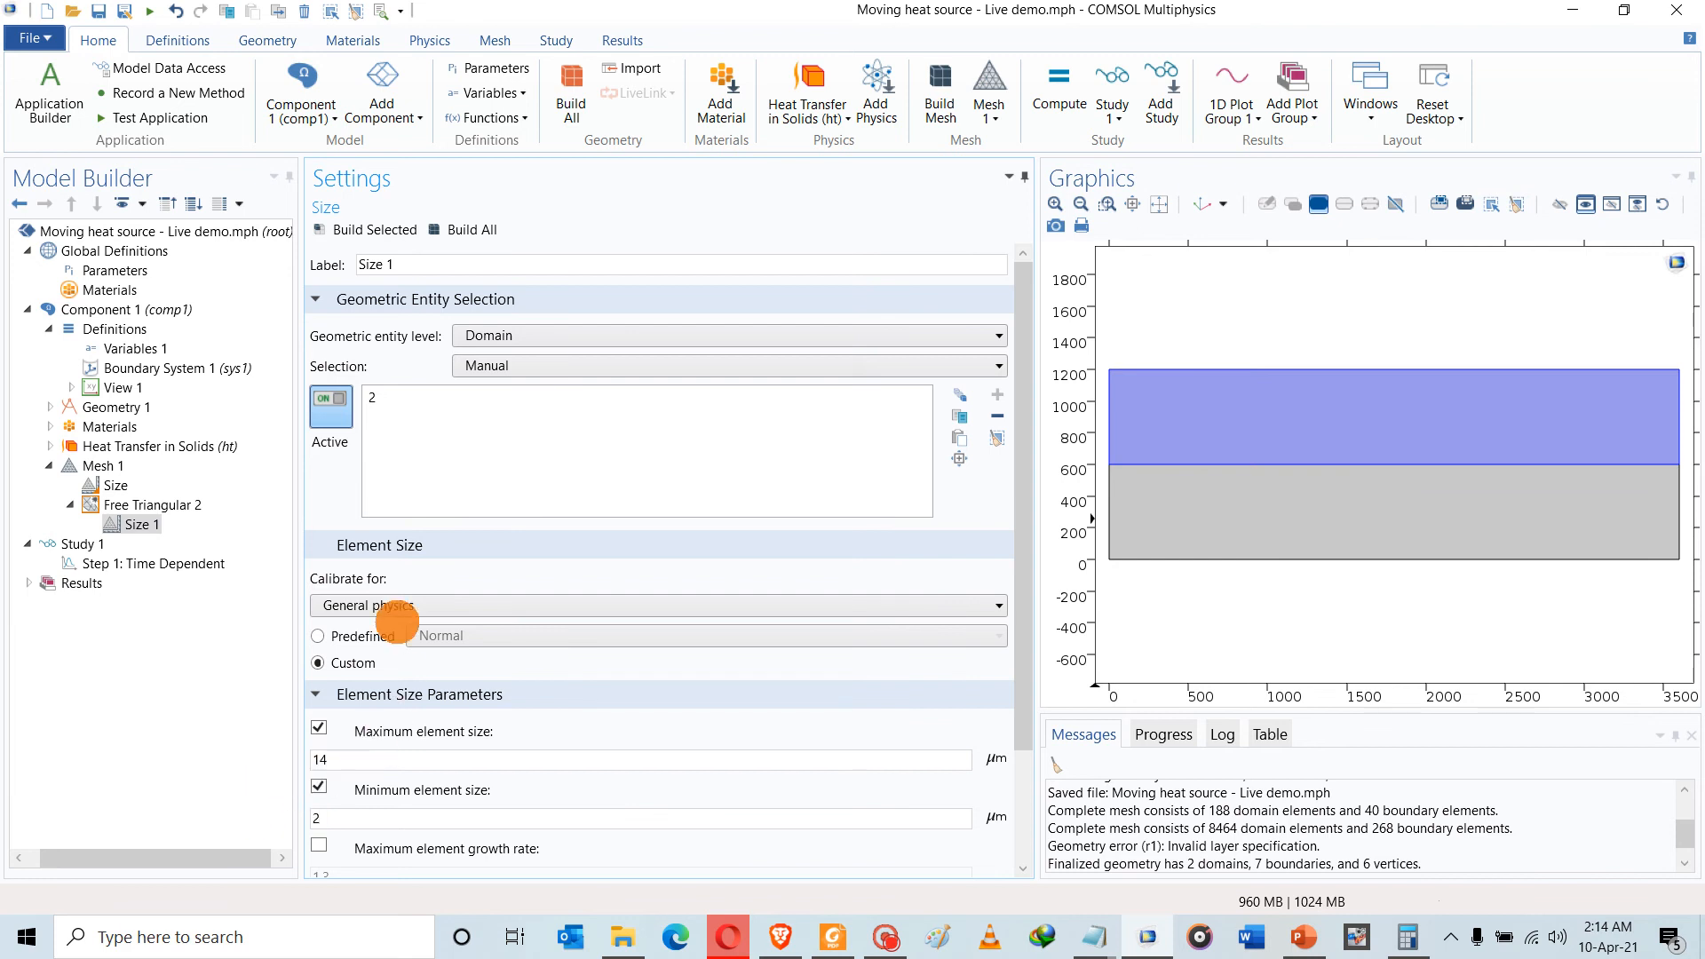
click(391, 229)
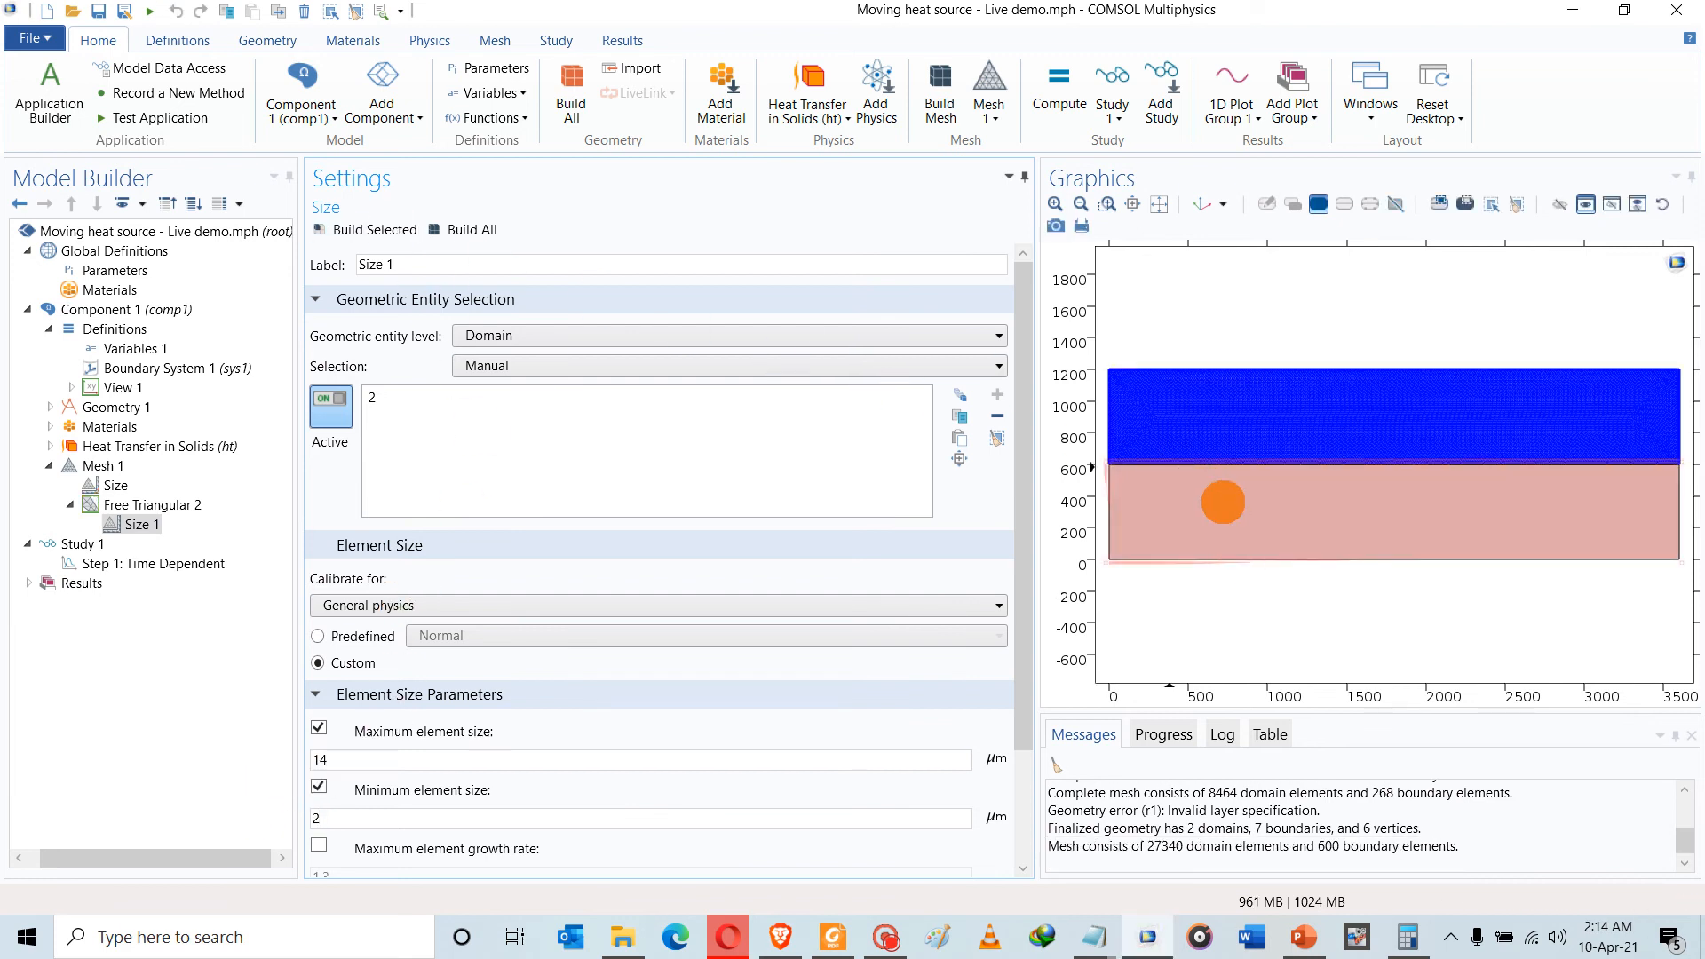
click(1218, 418)
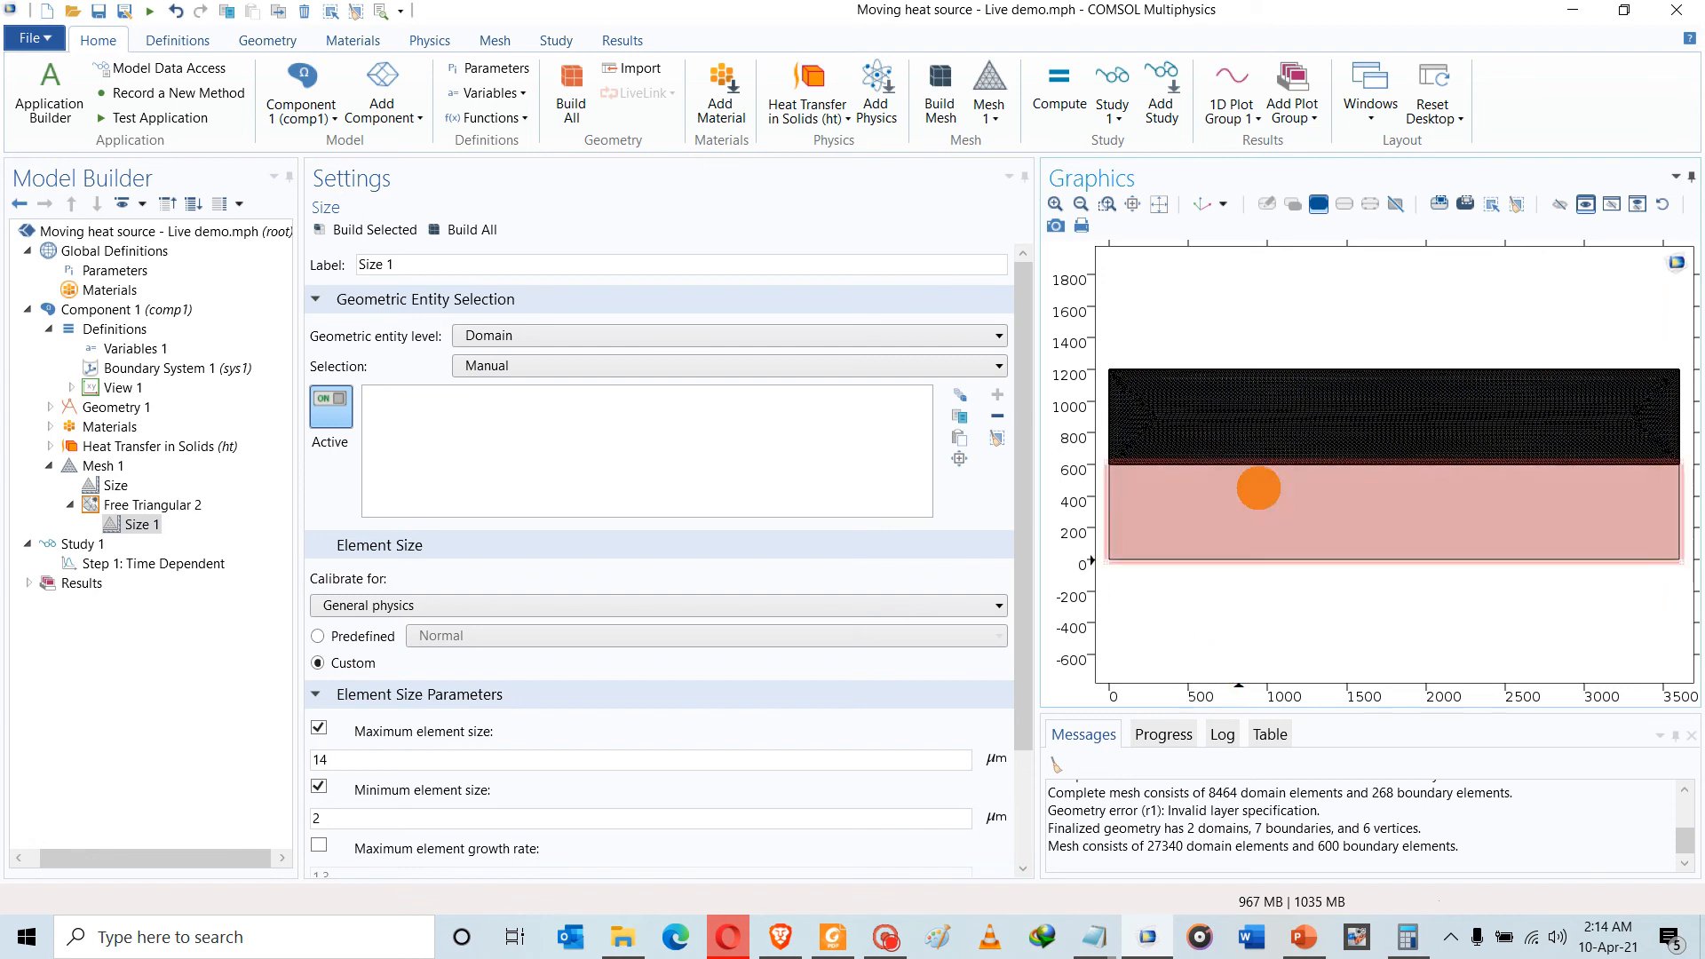
click(1261, 432)
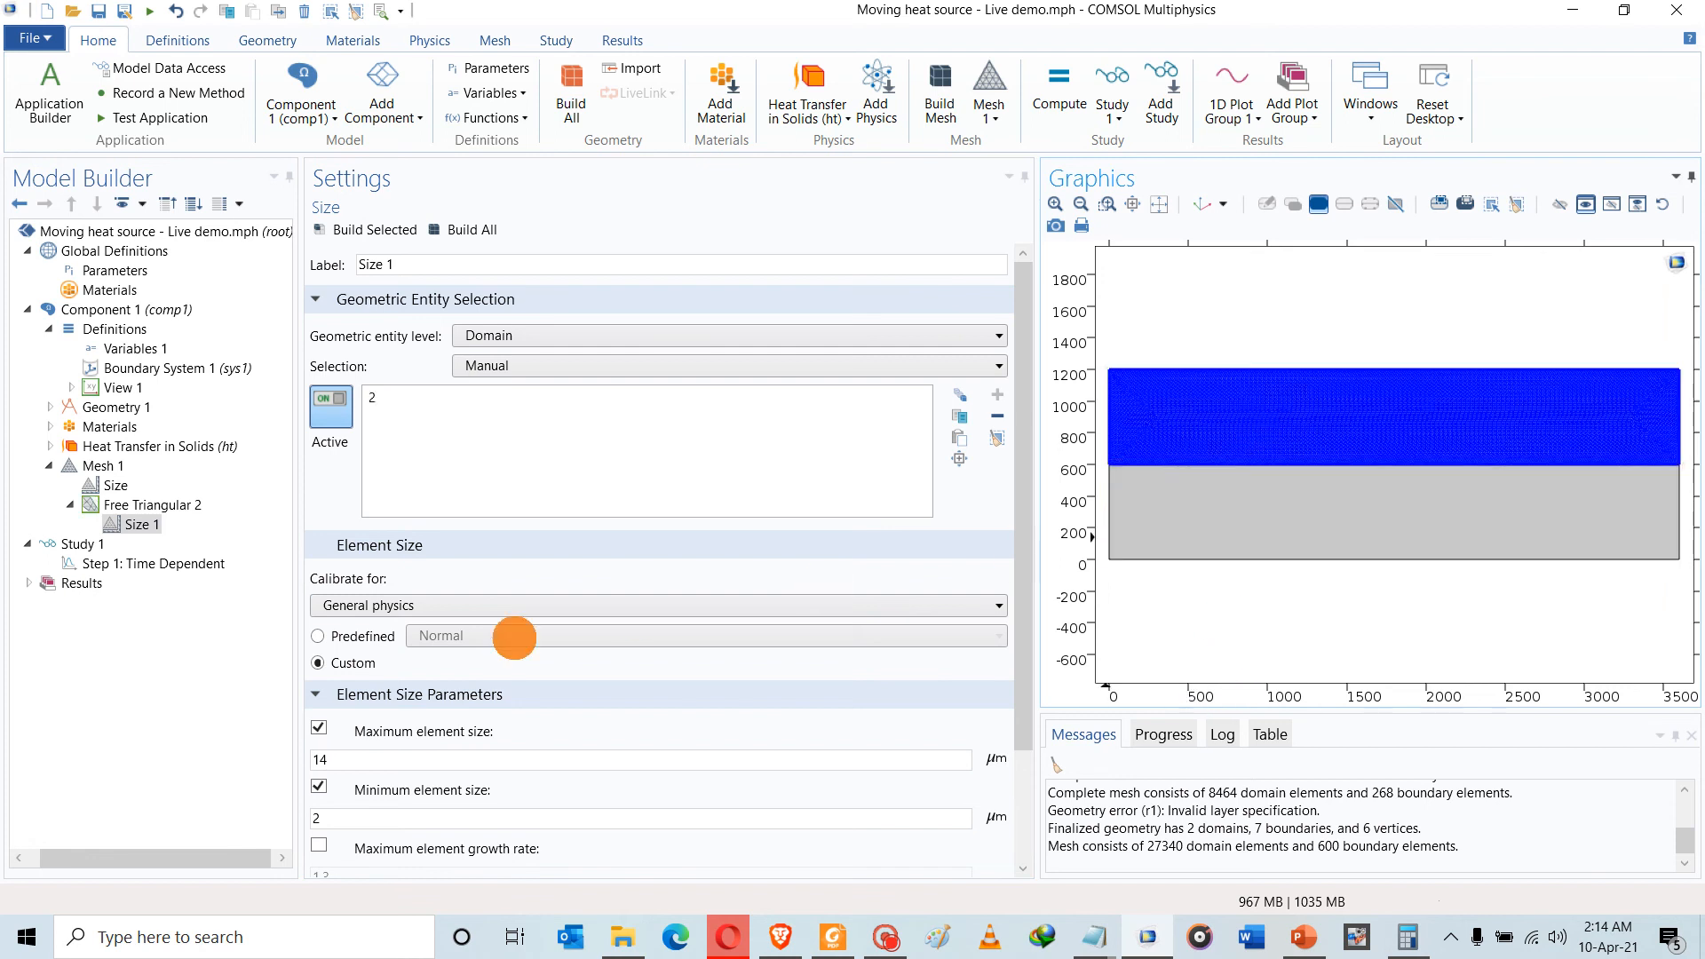
Add another Free Triangular mesh for the remaining geometry and build the complete mesh
right_click(92, 463)
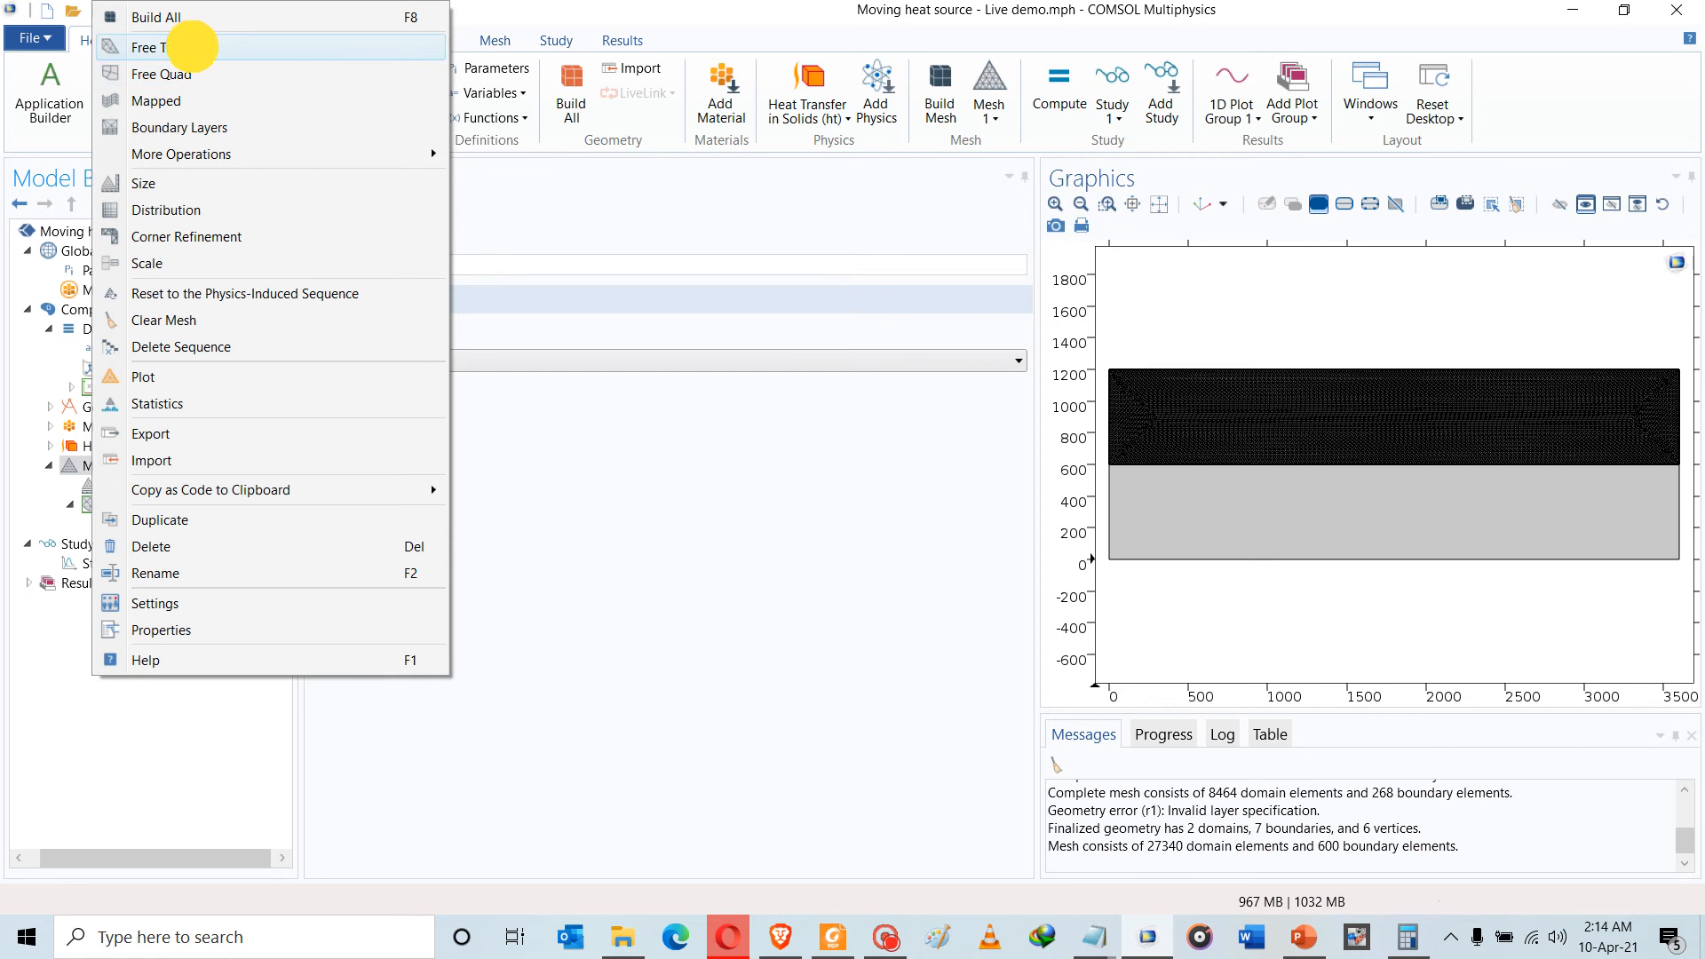
click(196, 48)
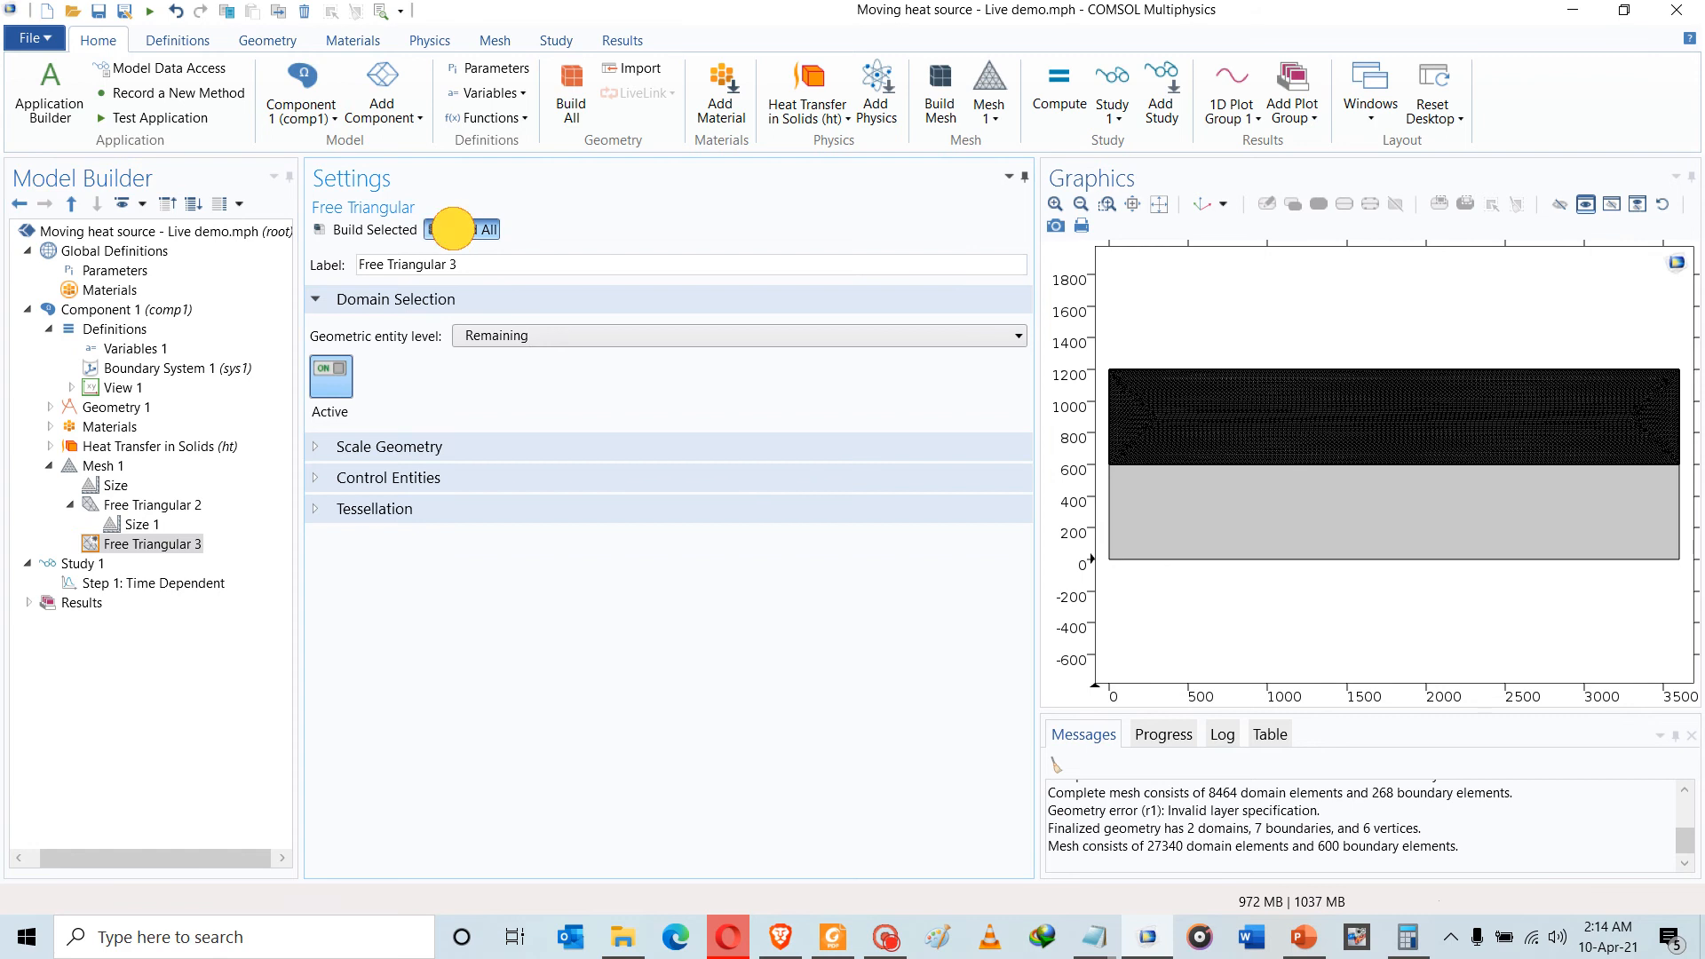
click(453, 229)
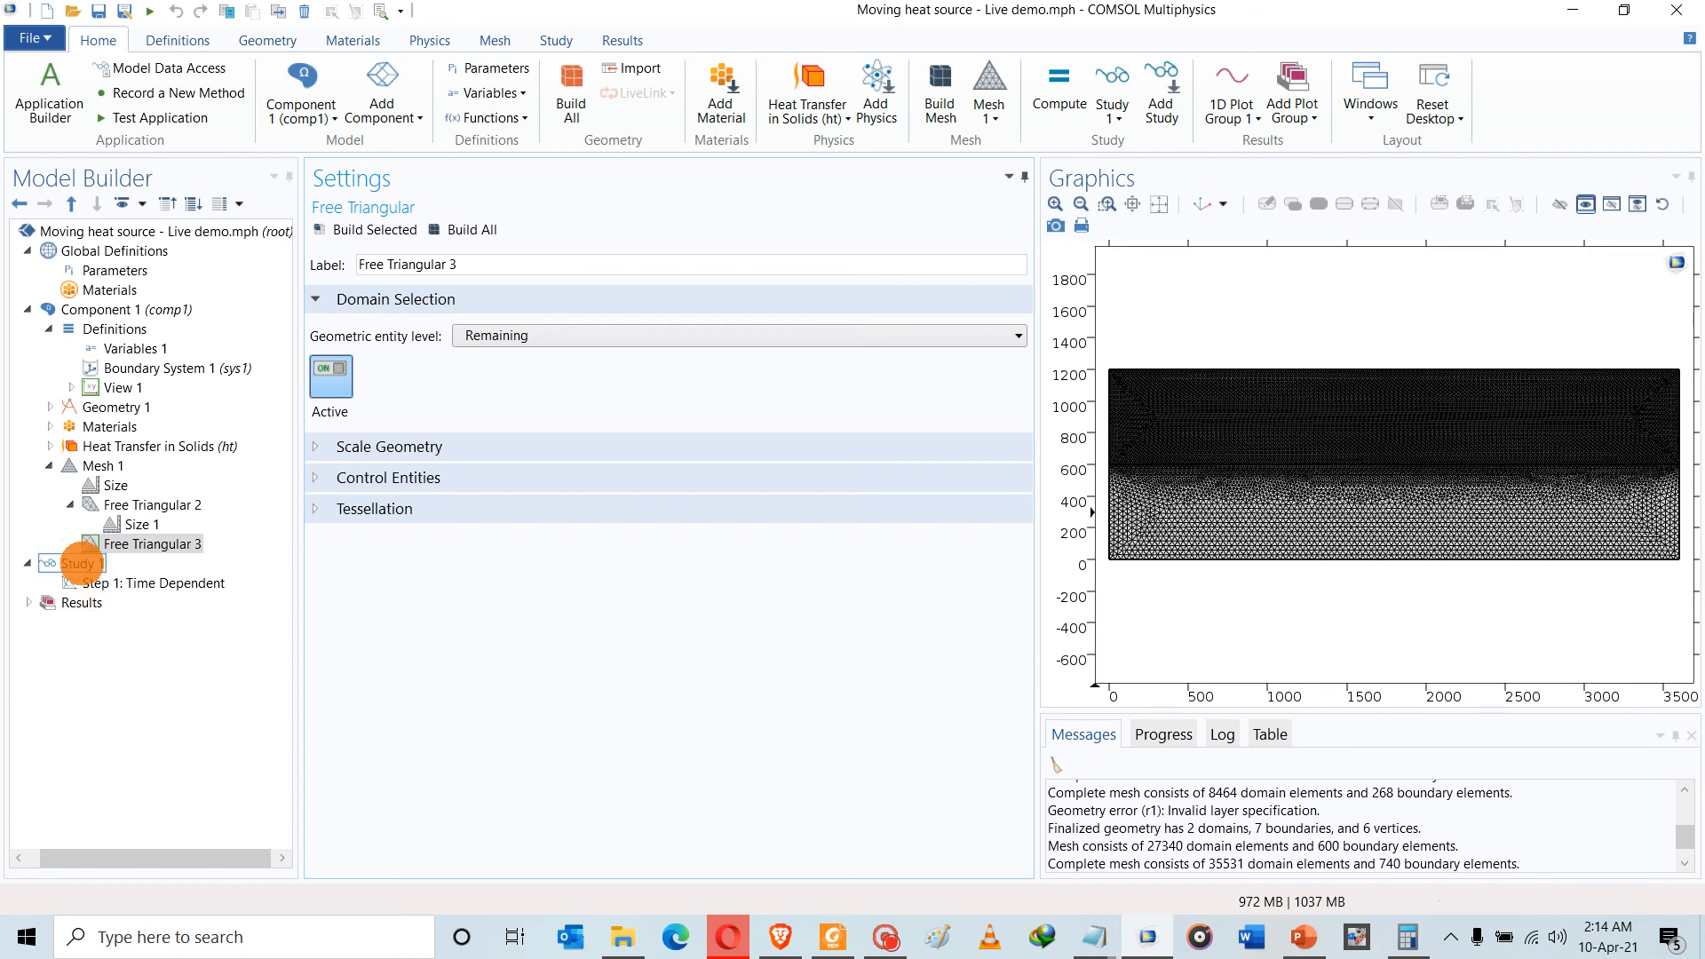
Collapse the Mesh 1 branch and save the model
click(49, 466)
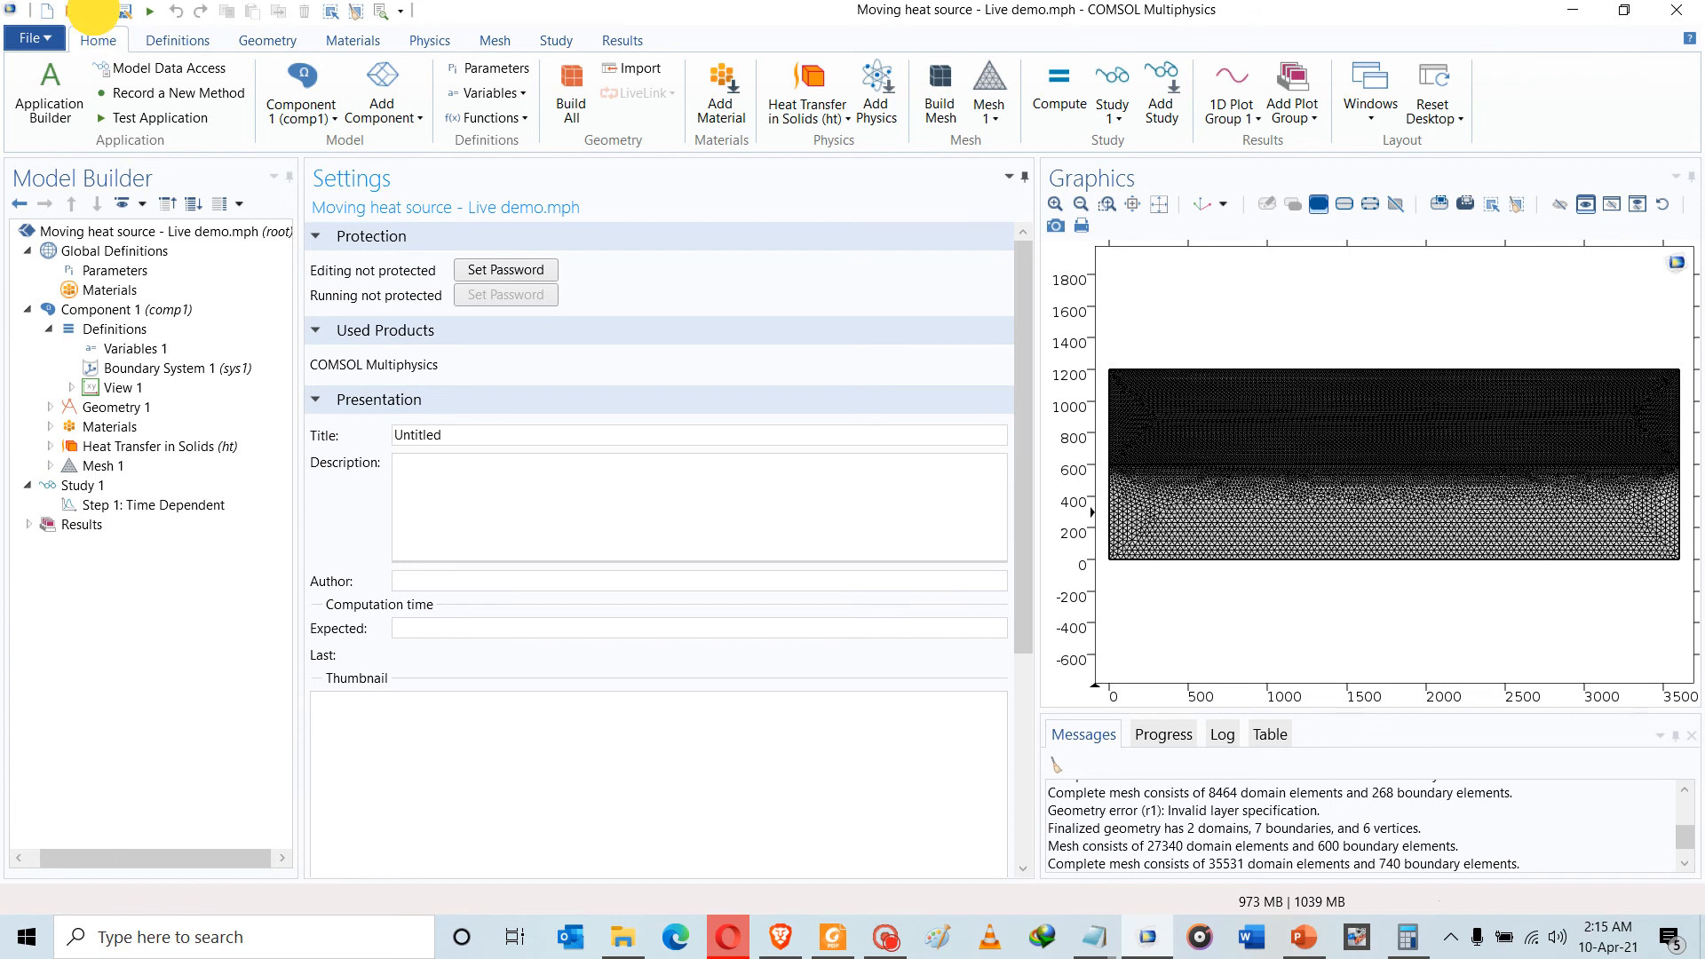
click(97, 11)
Generate the default solver for Study 1 and set the steps taken by Time-Dependent Solver 1 to Intermediate
click(160, 501)
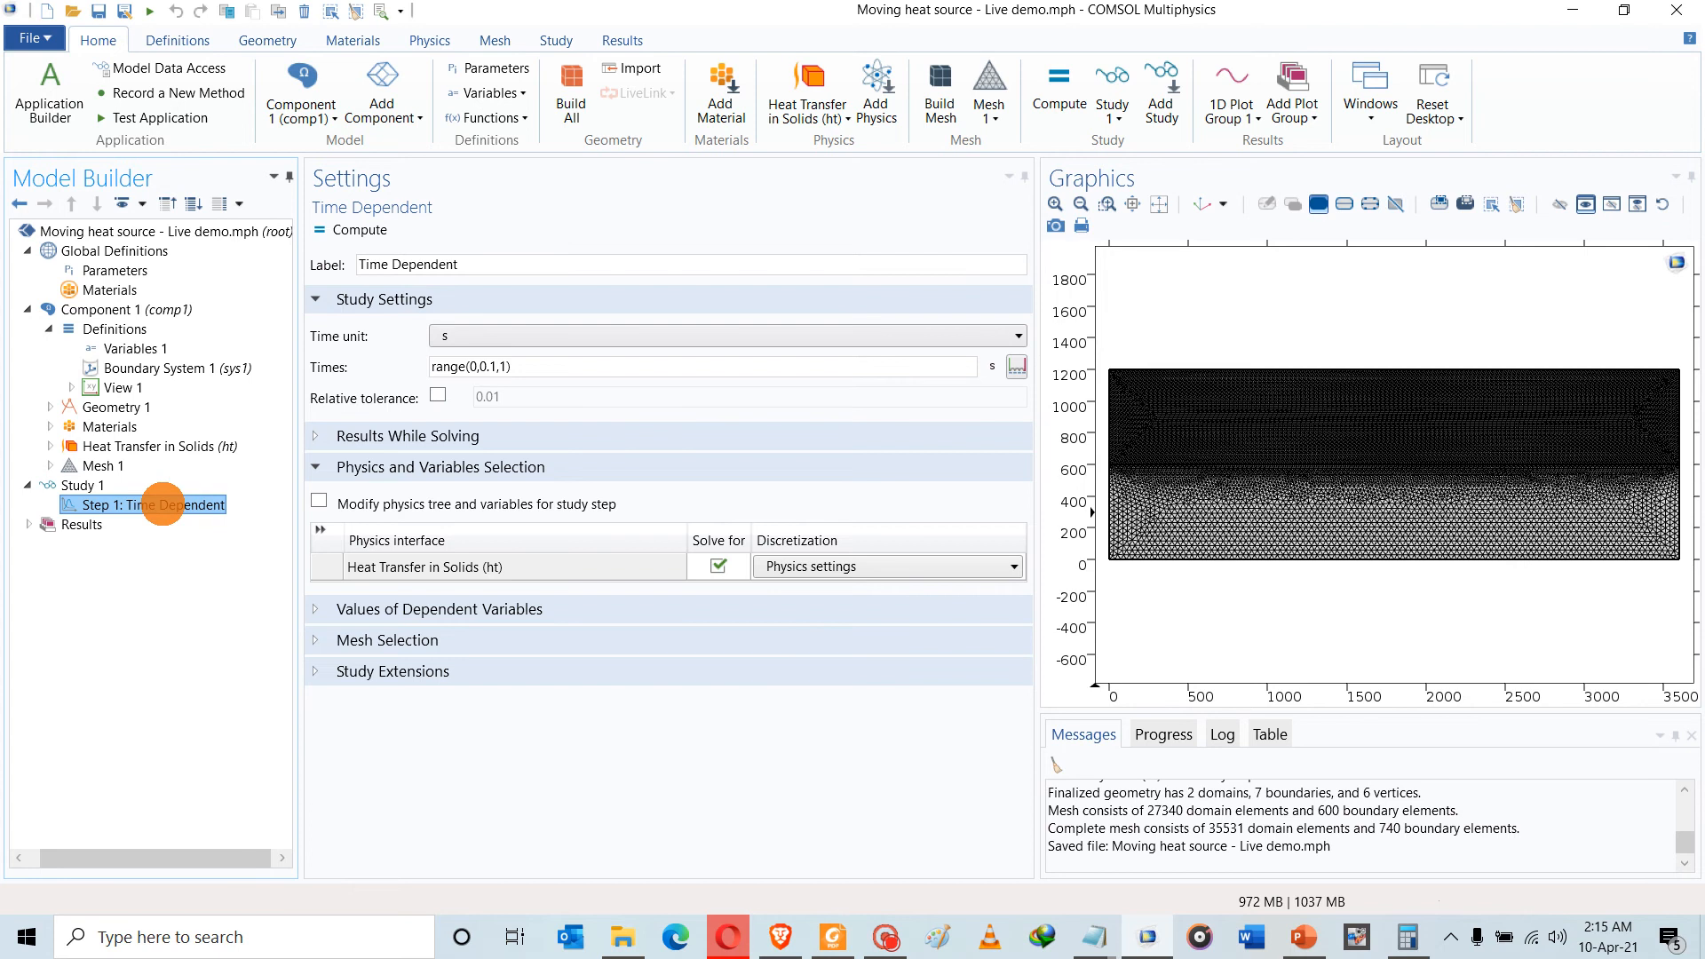
right_click(77, 485)
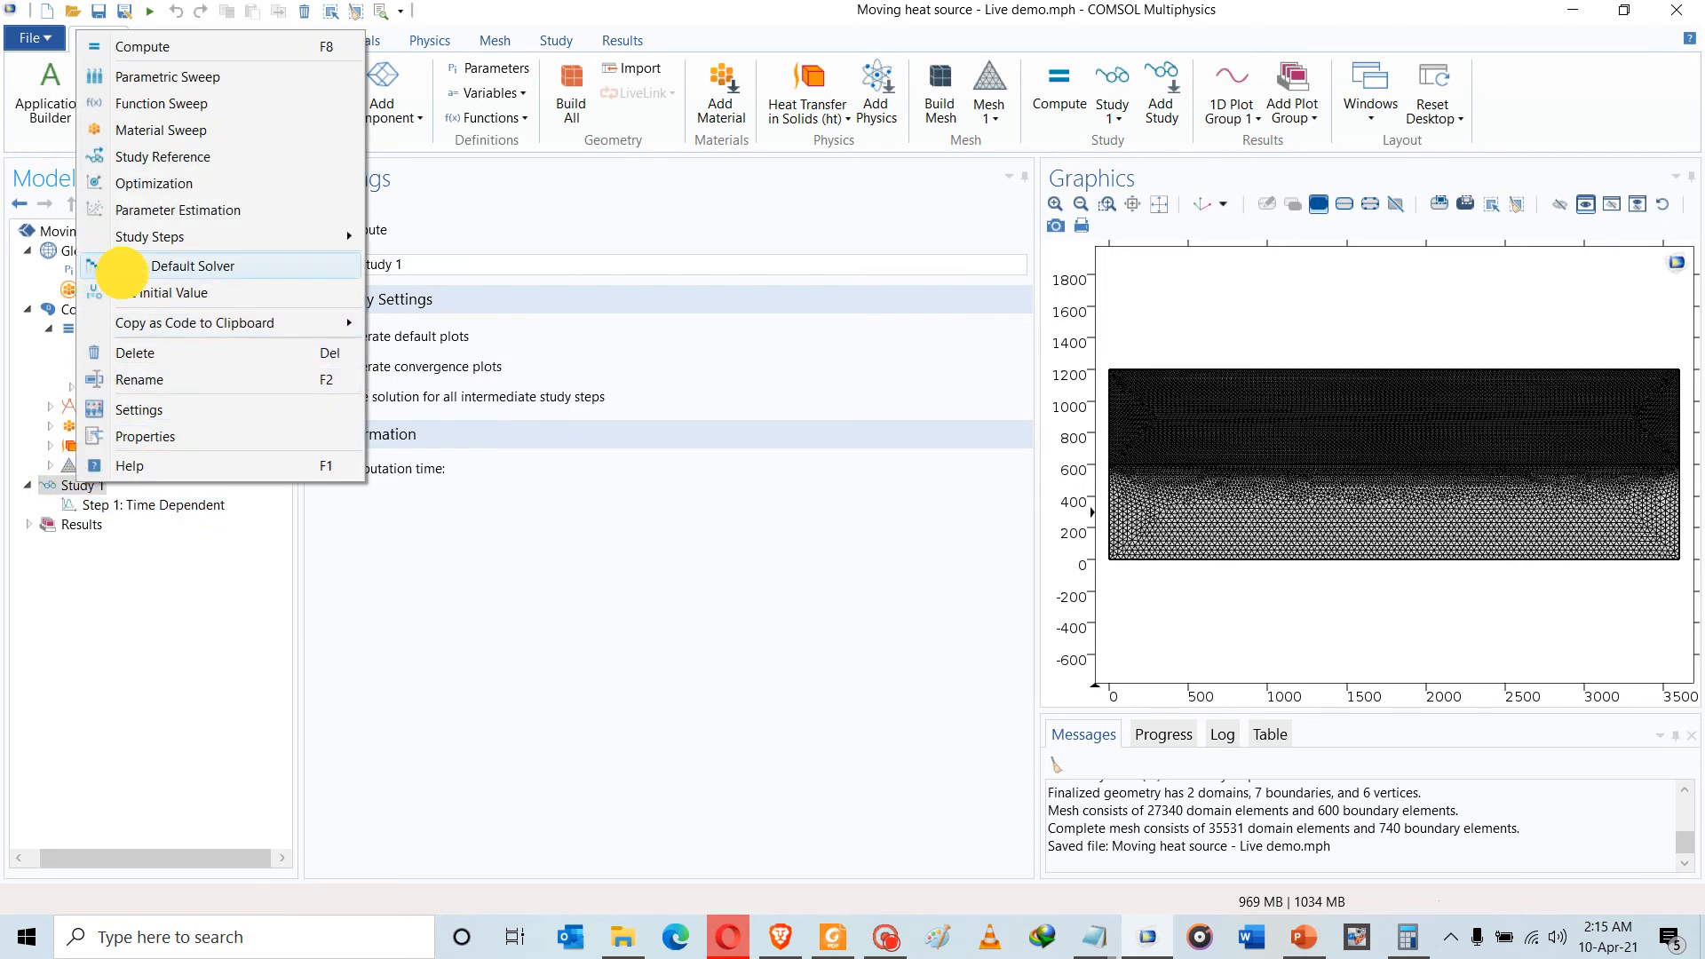
click(121, 266)
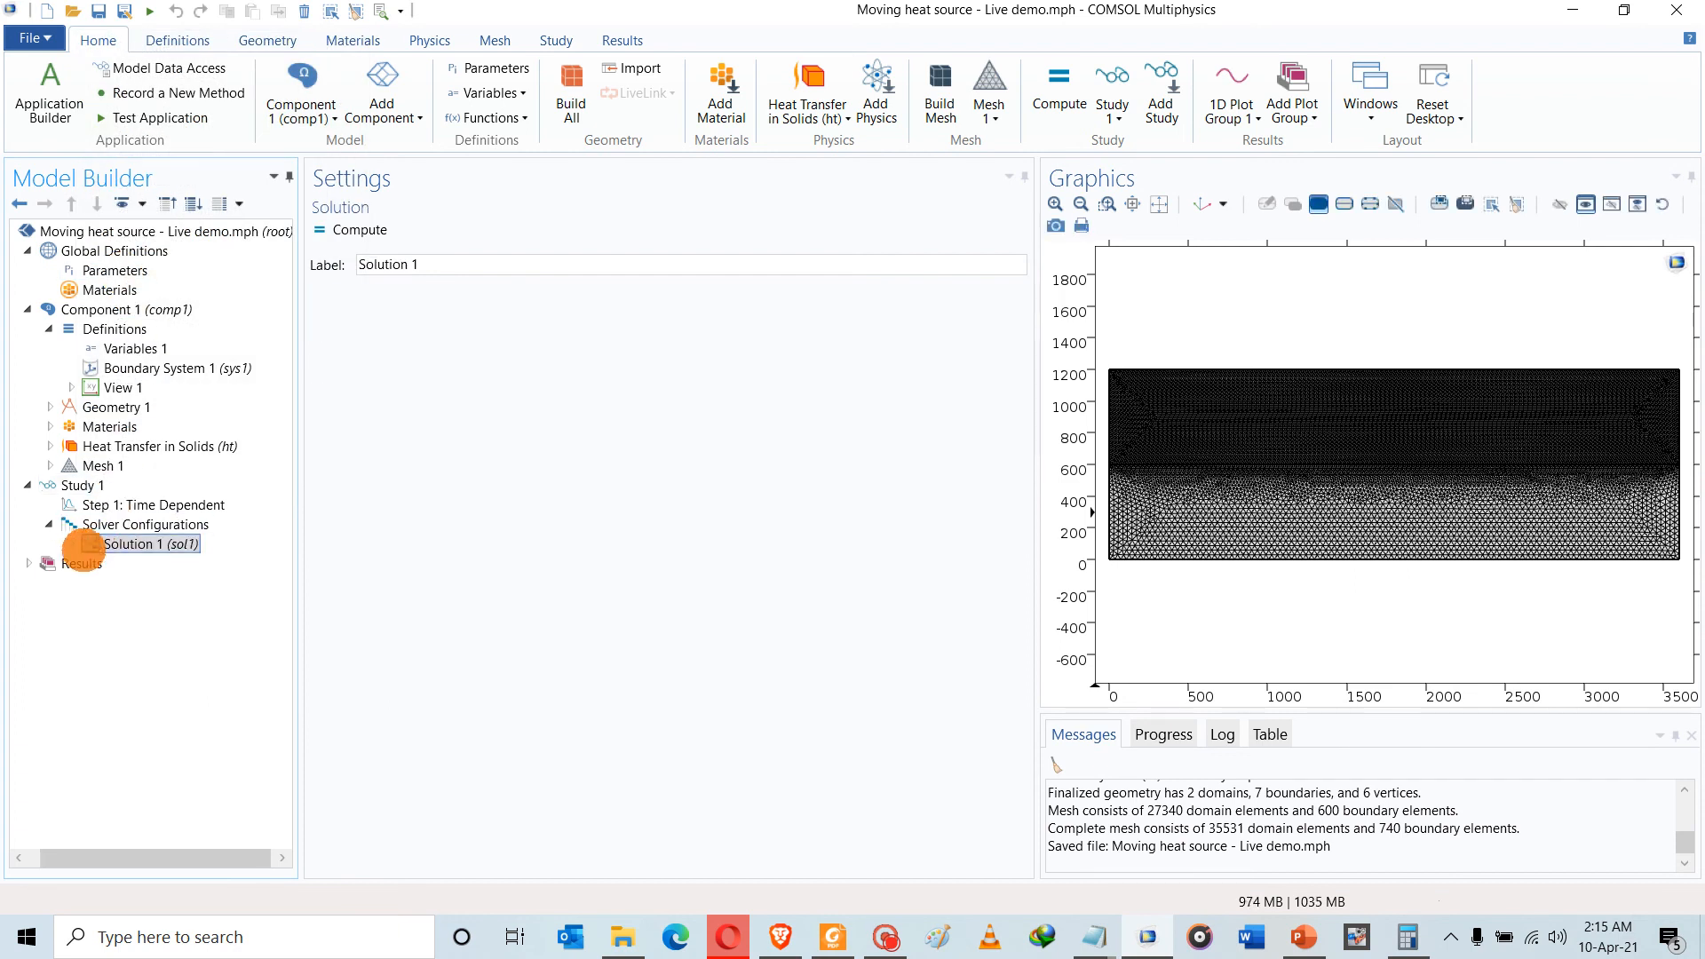
click(72, 544)
click(109, 602)
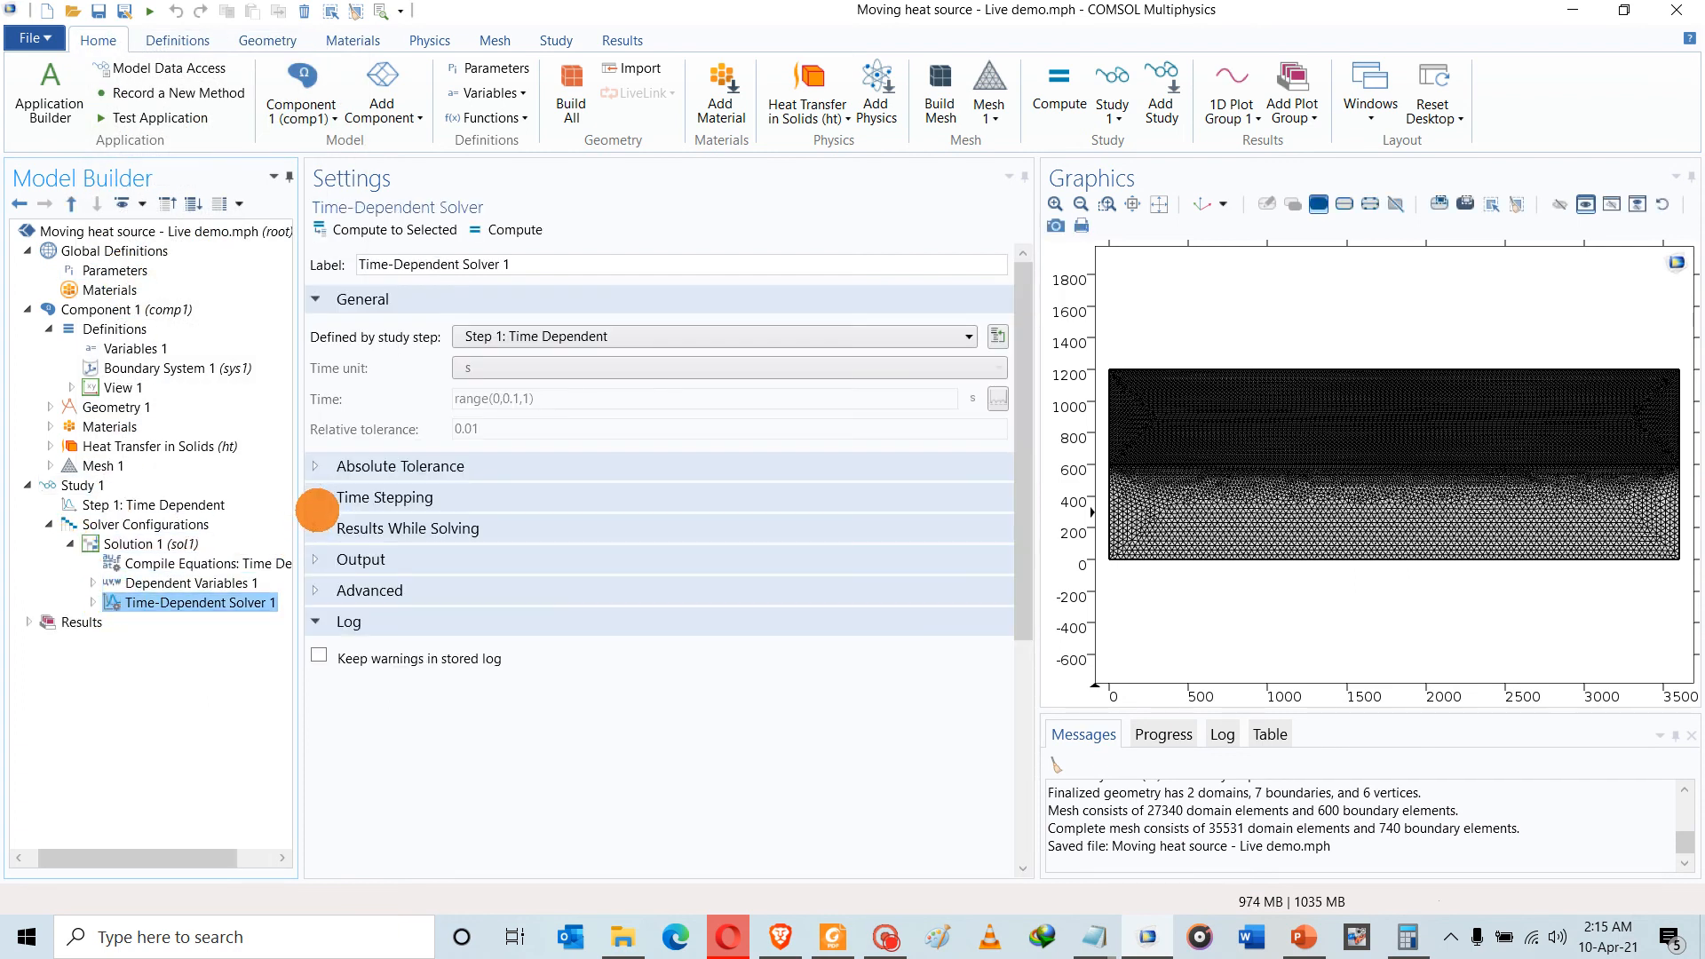
click(315, 497)
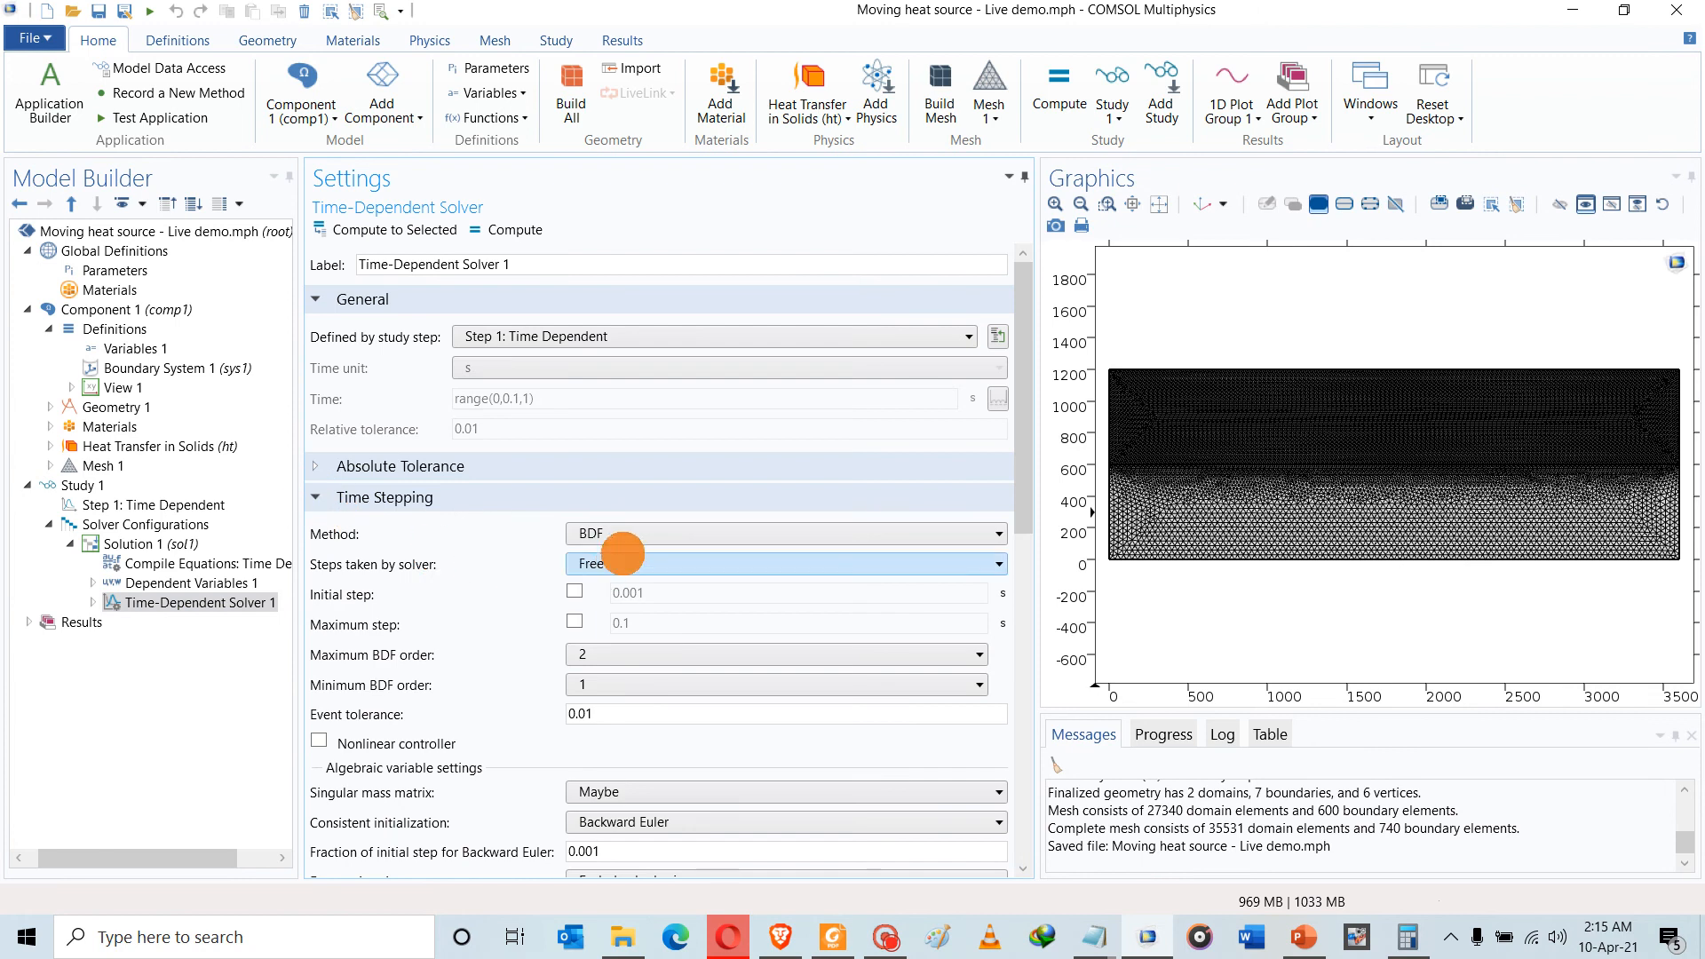
click(628, 561)
click(632, 609)
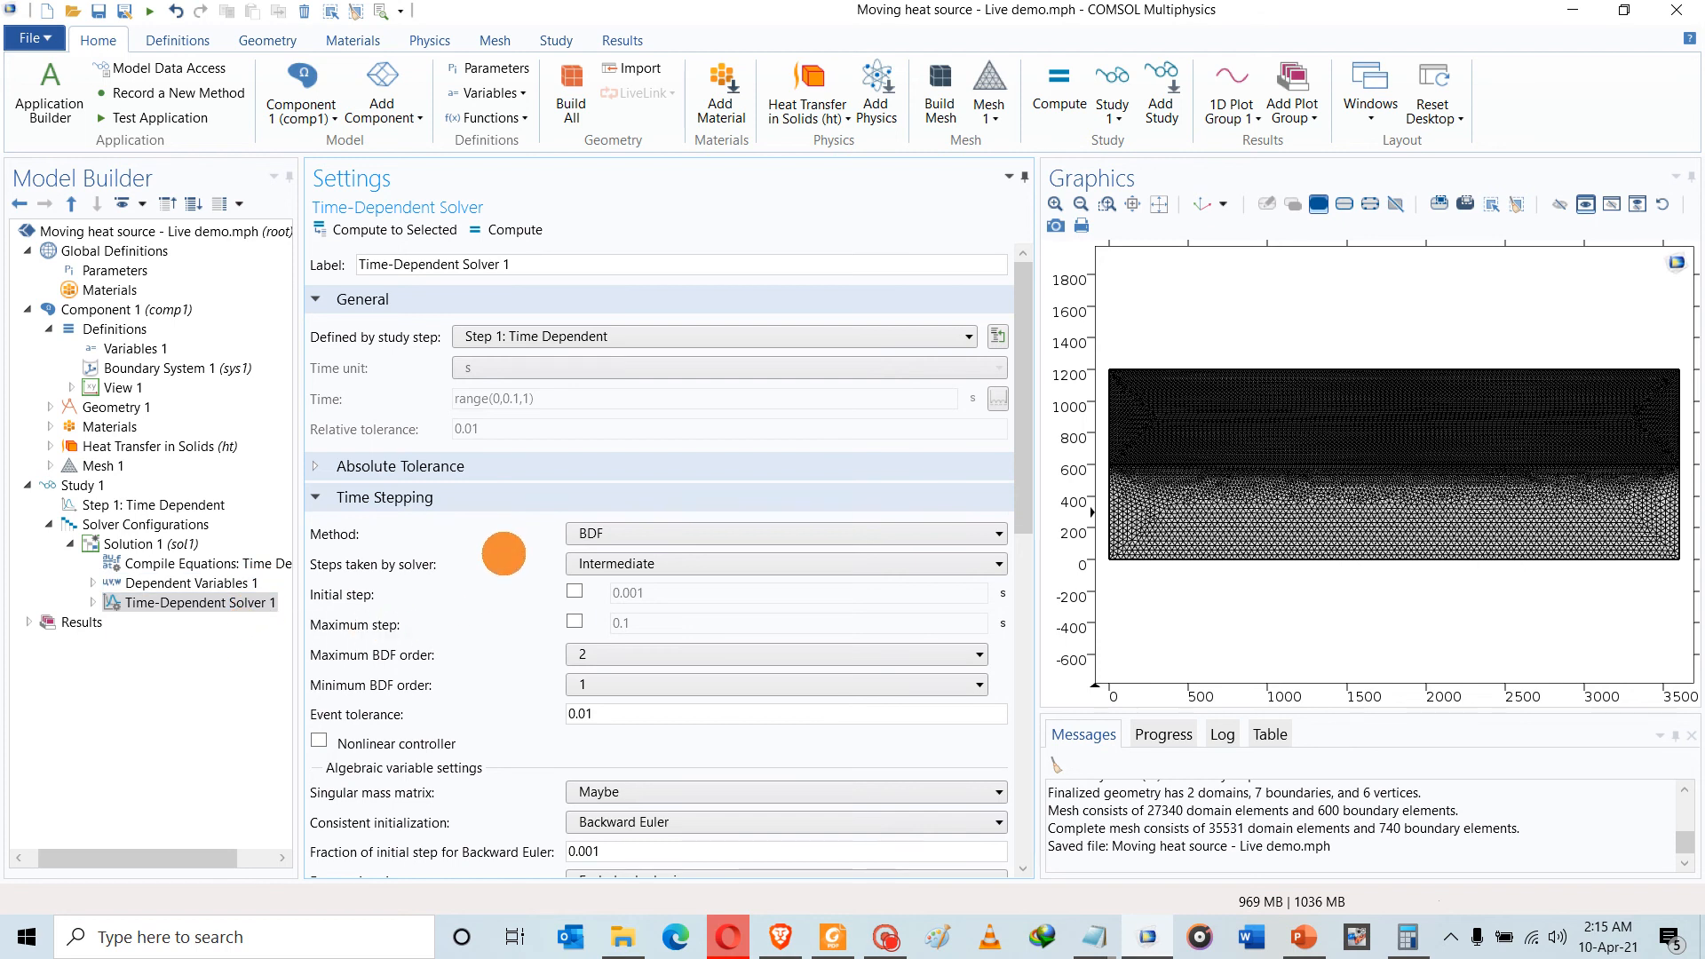
click(593, 562)
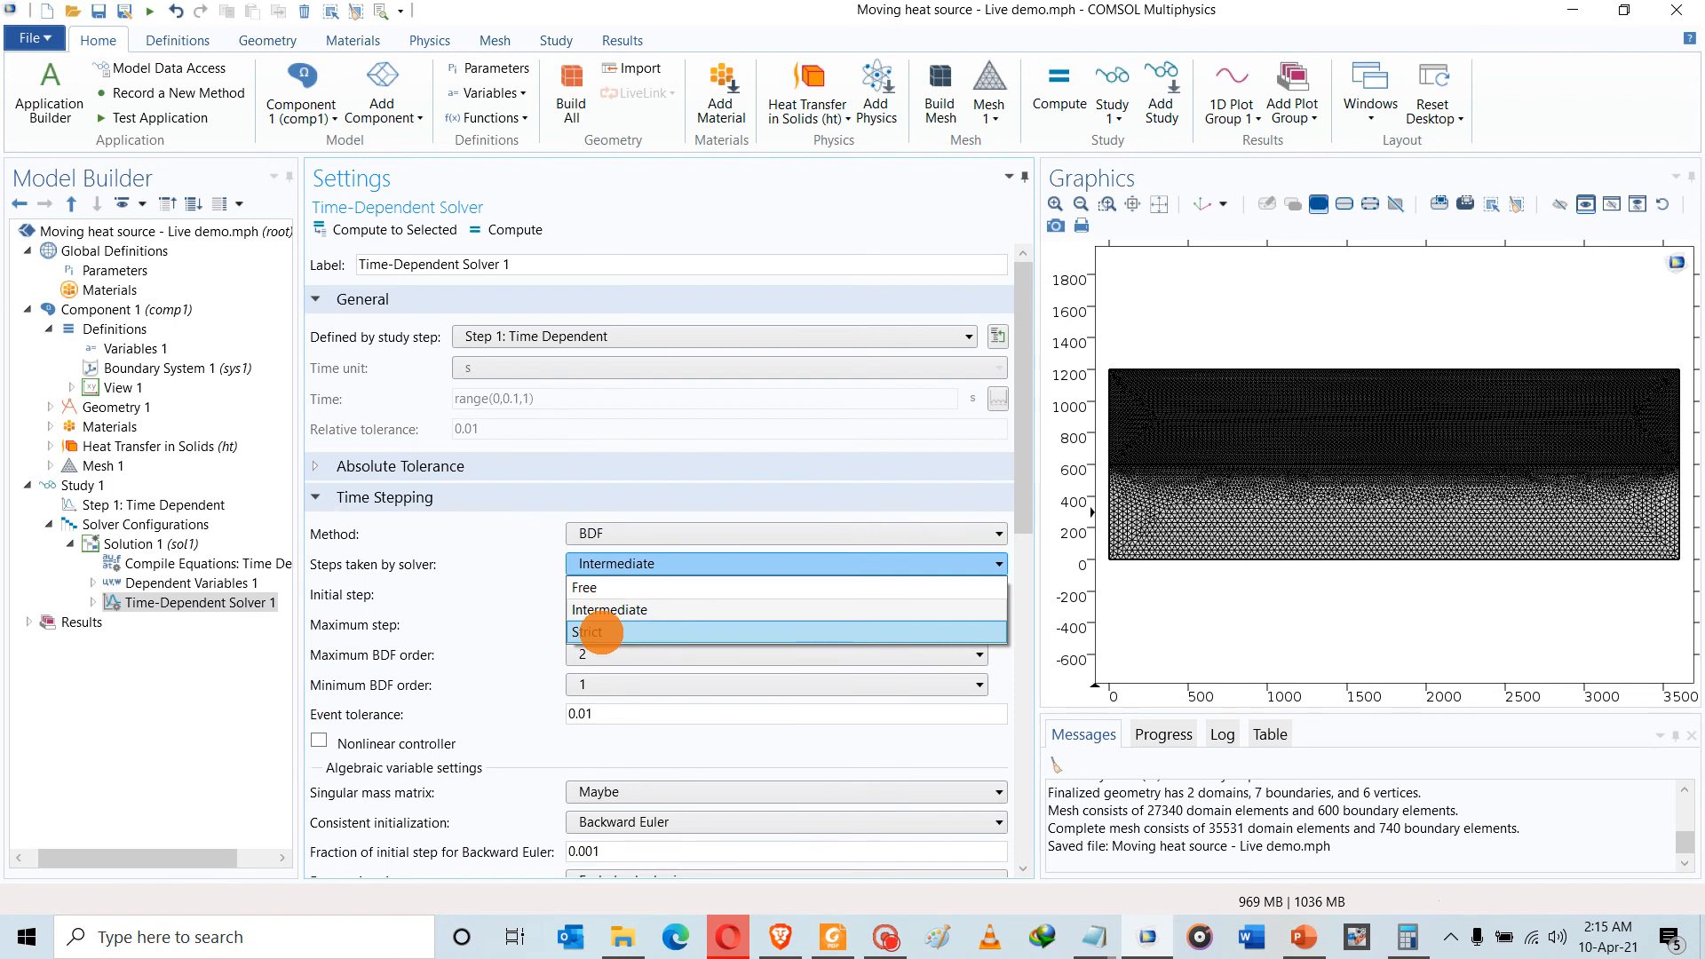
click(610, 611)
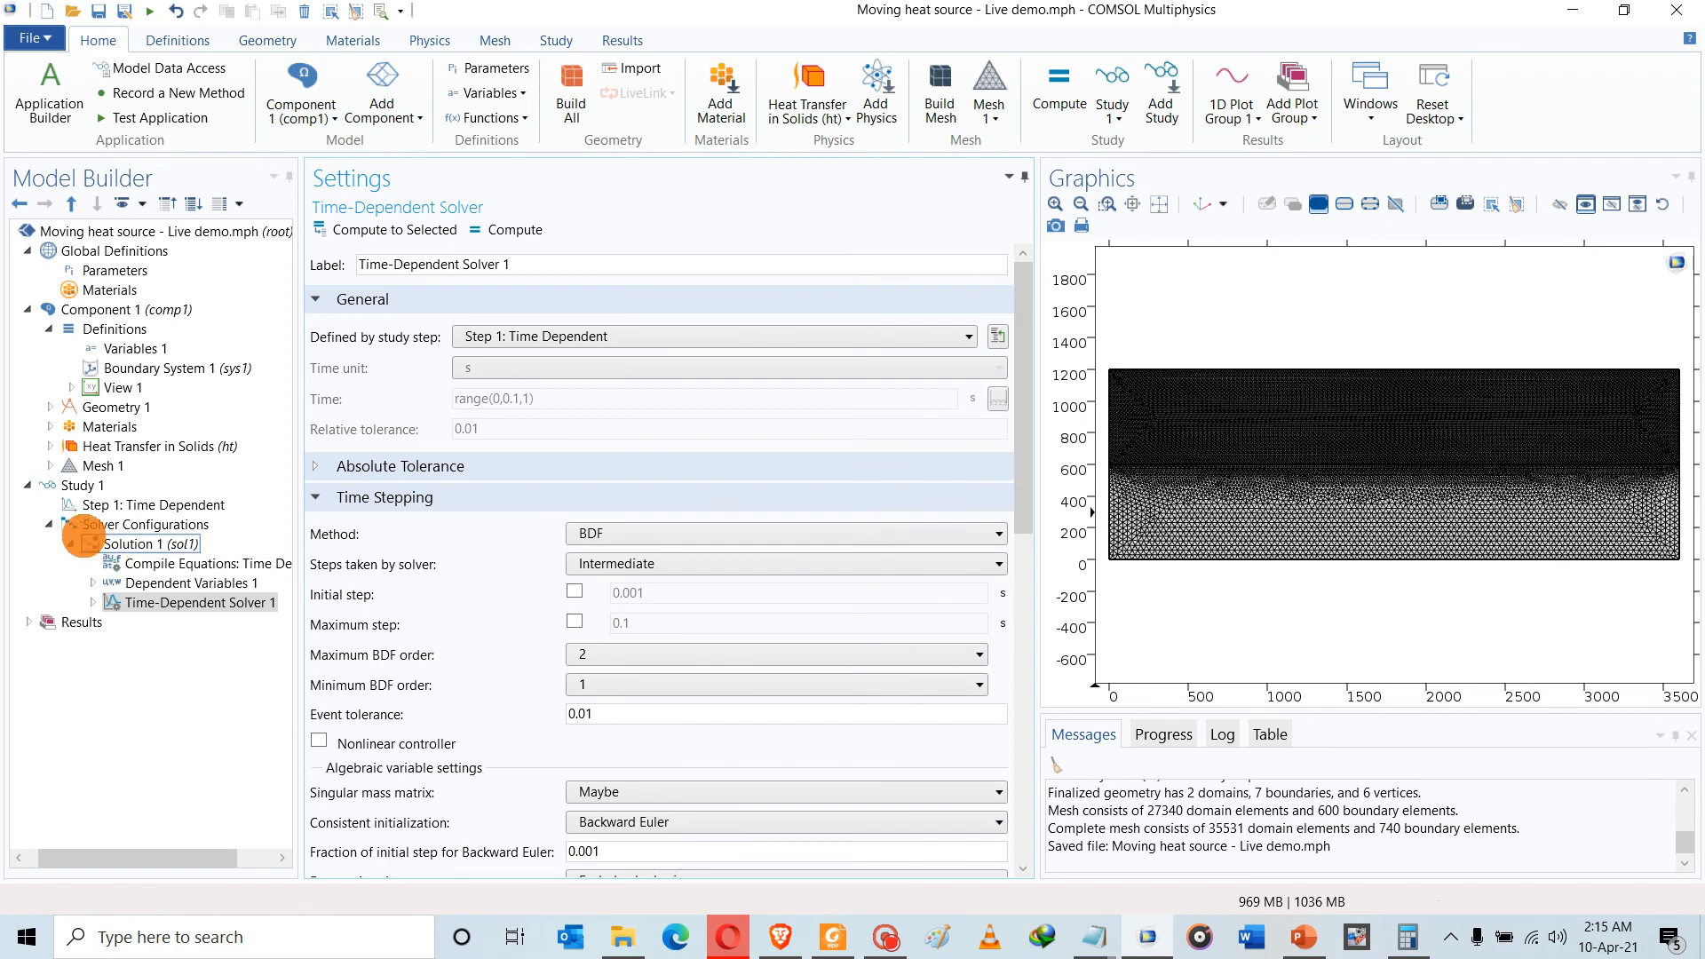
Collapse the solver configurations and compute Study 1
click(49, 525)
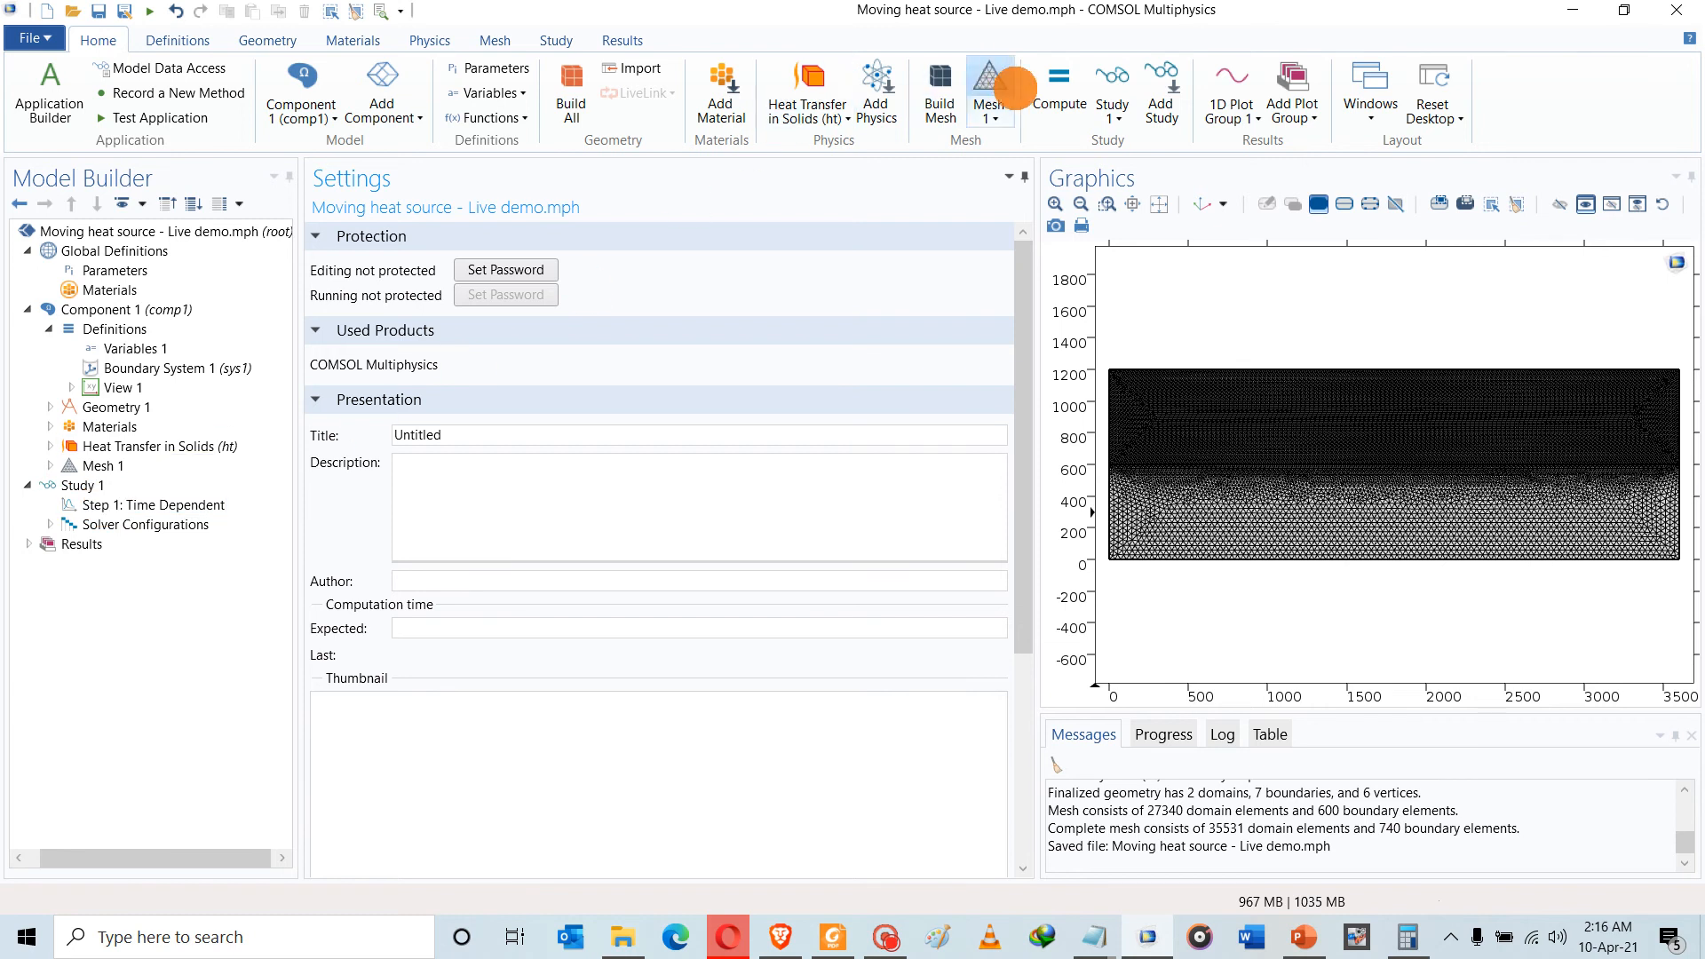
click(1069, 91)
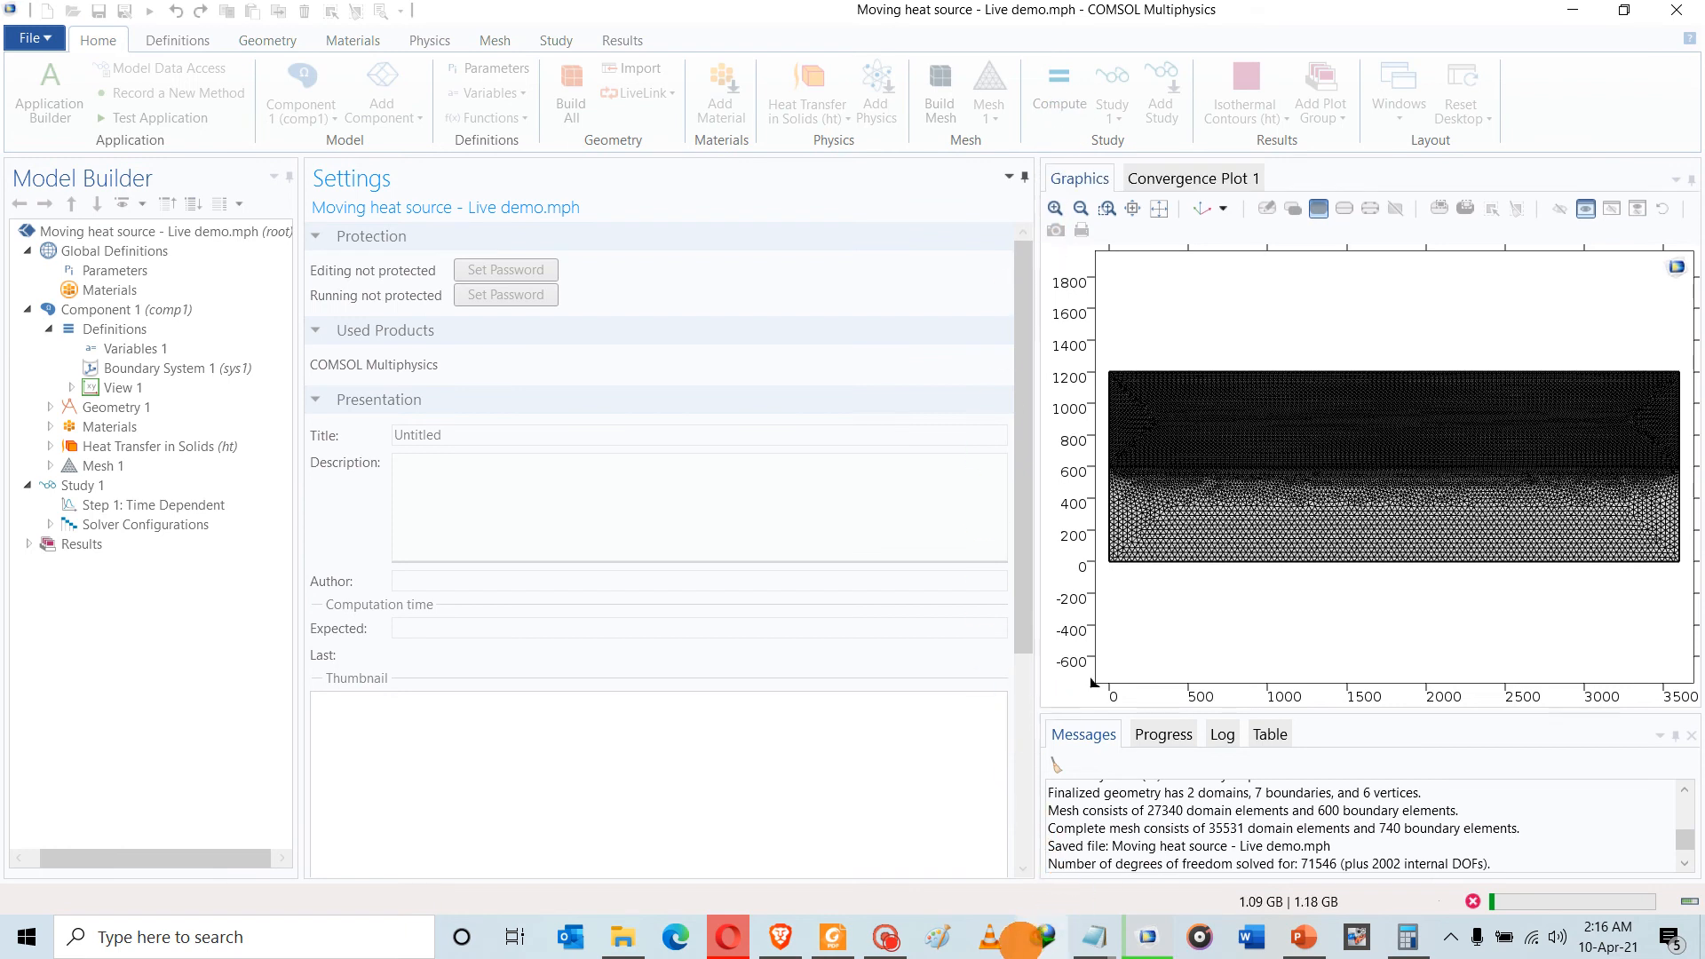
click(885, 937)
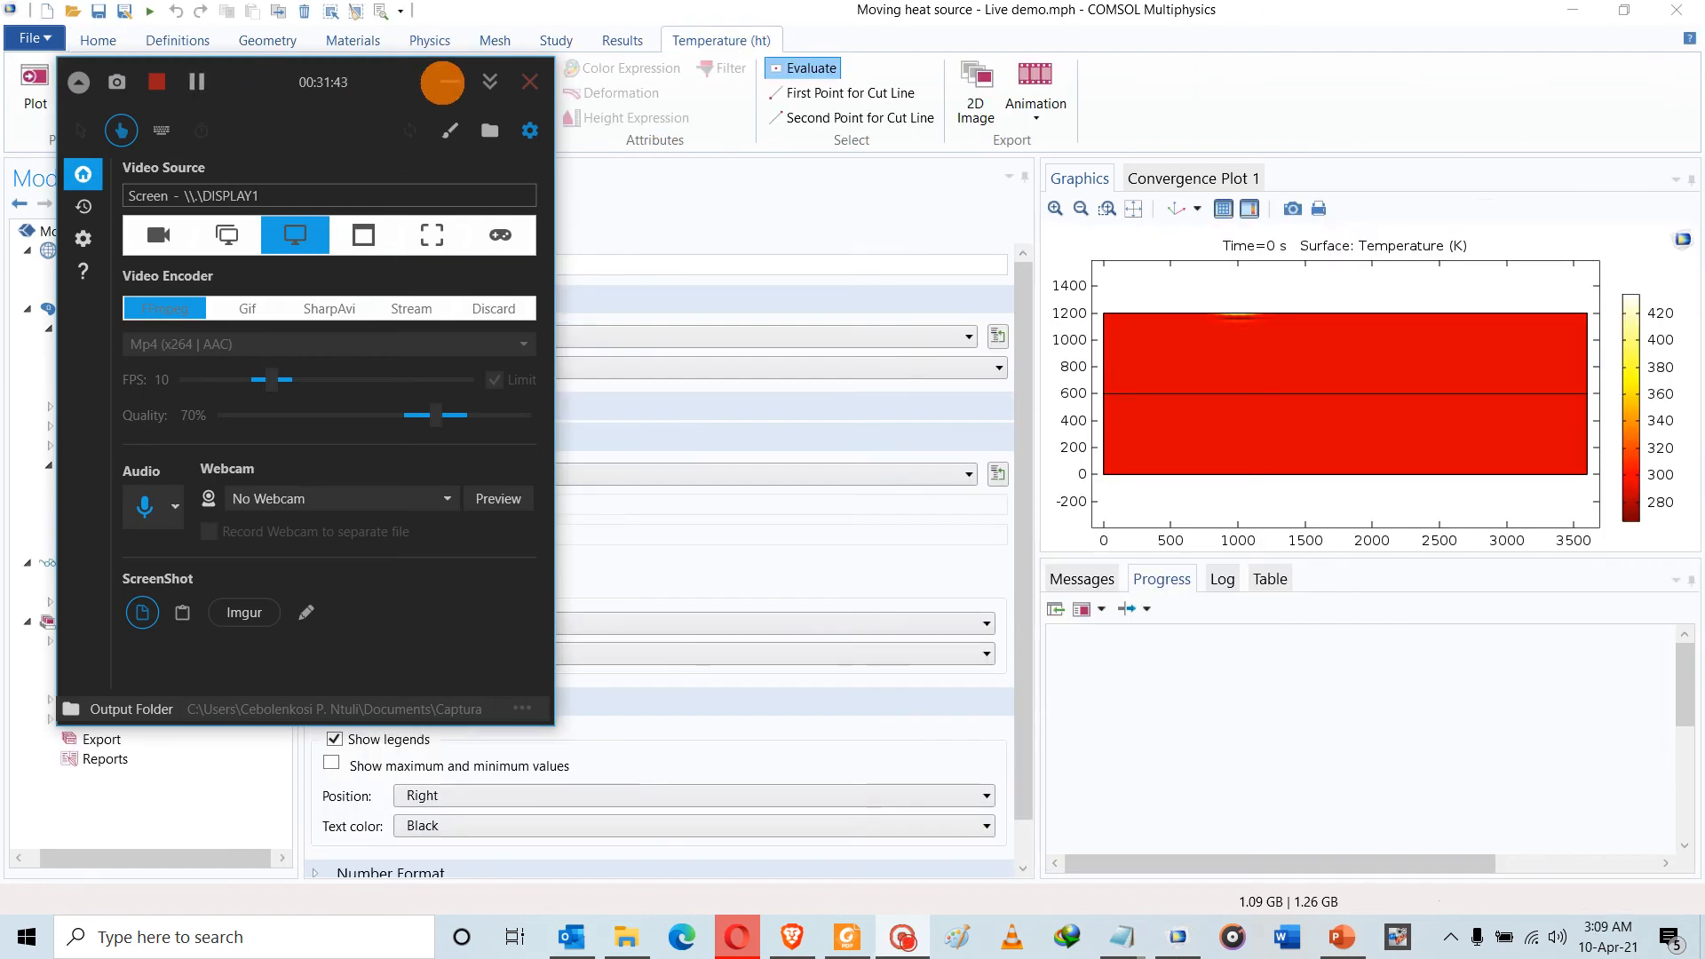
click(450, 82)
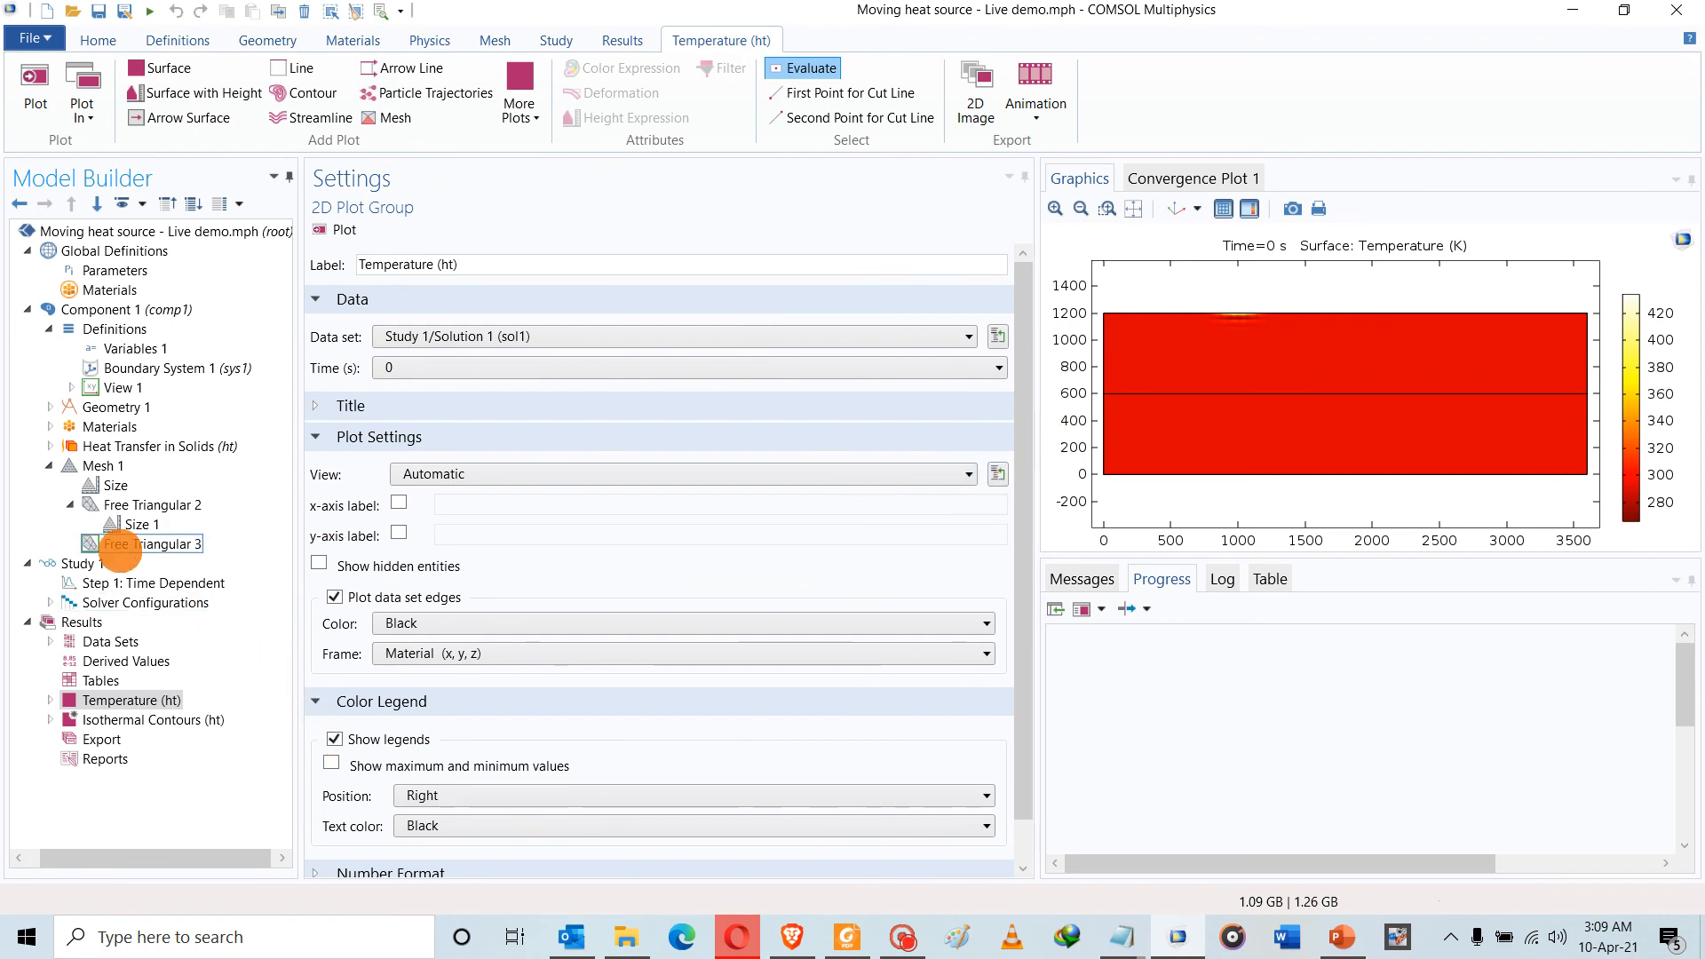
Review the mesh sequence, checking the general element size and the size settings of the upper domain's Free Triangular mesh
click(98, 465)
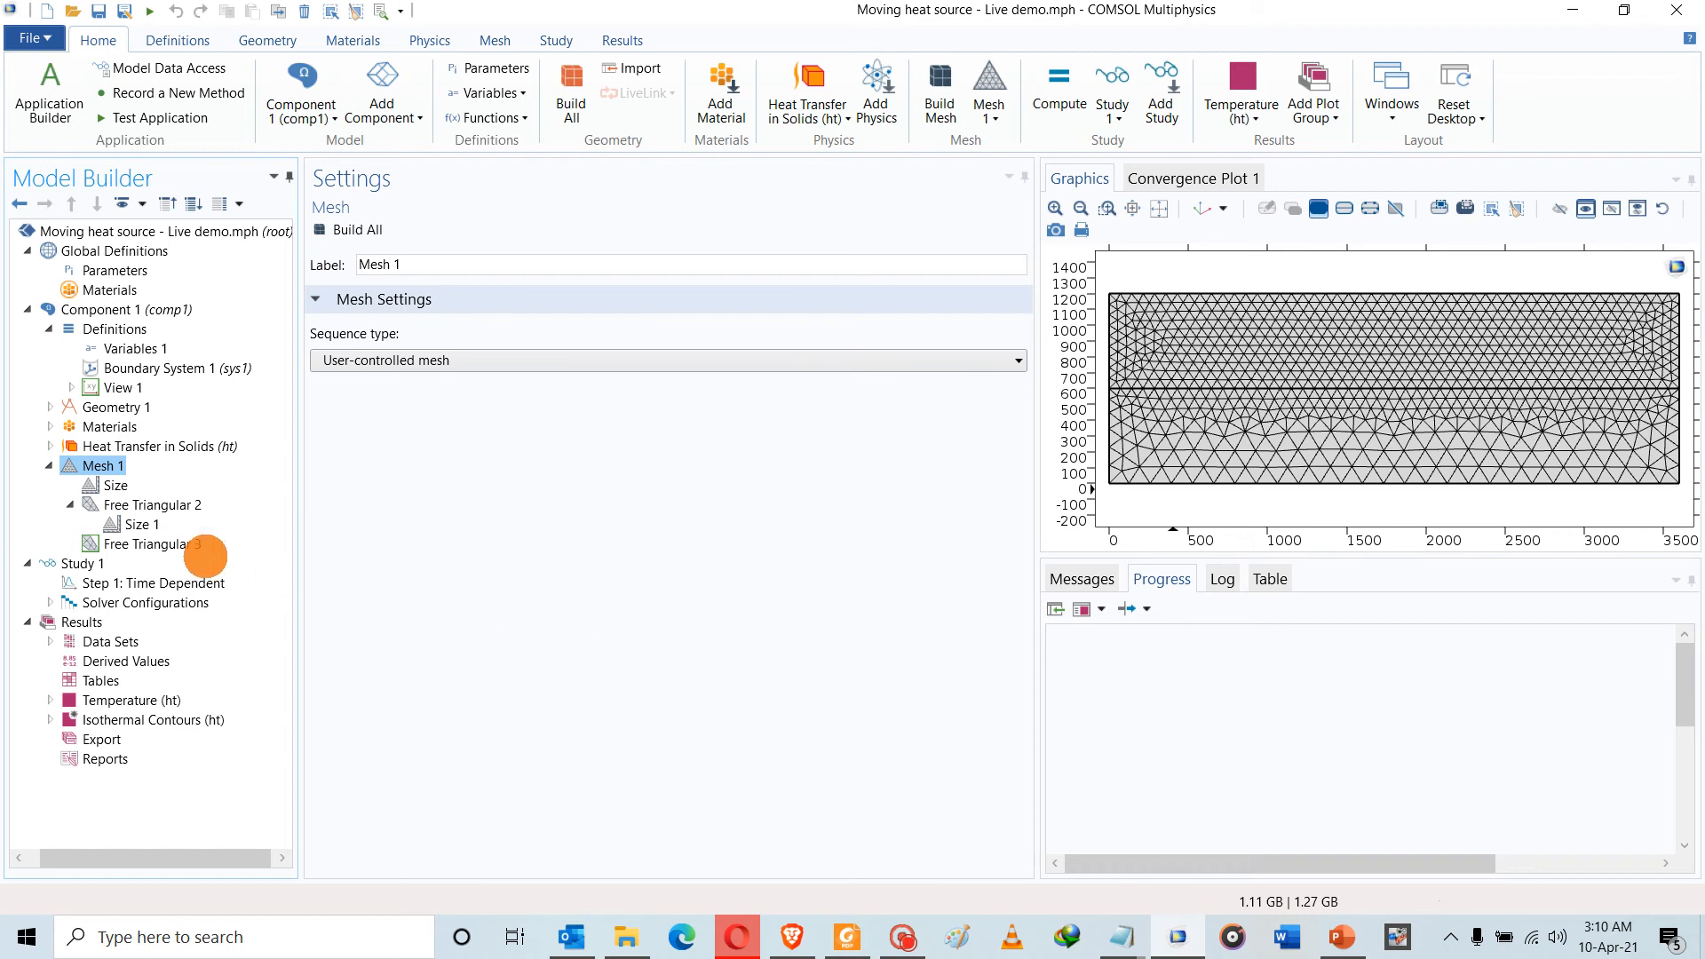
click(117, 486)
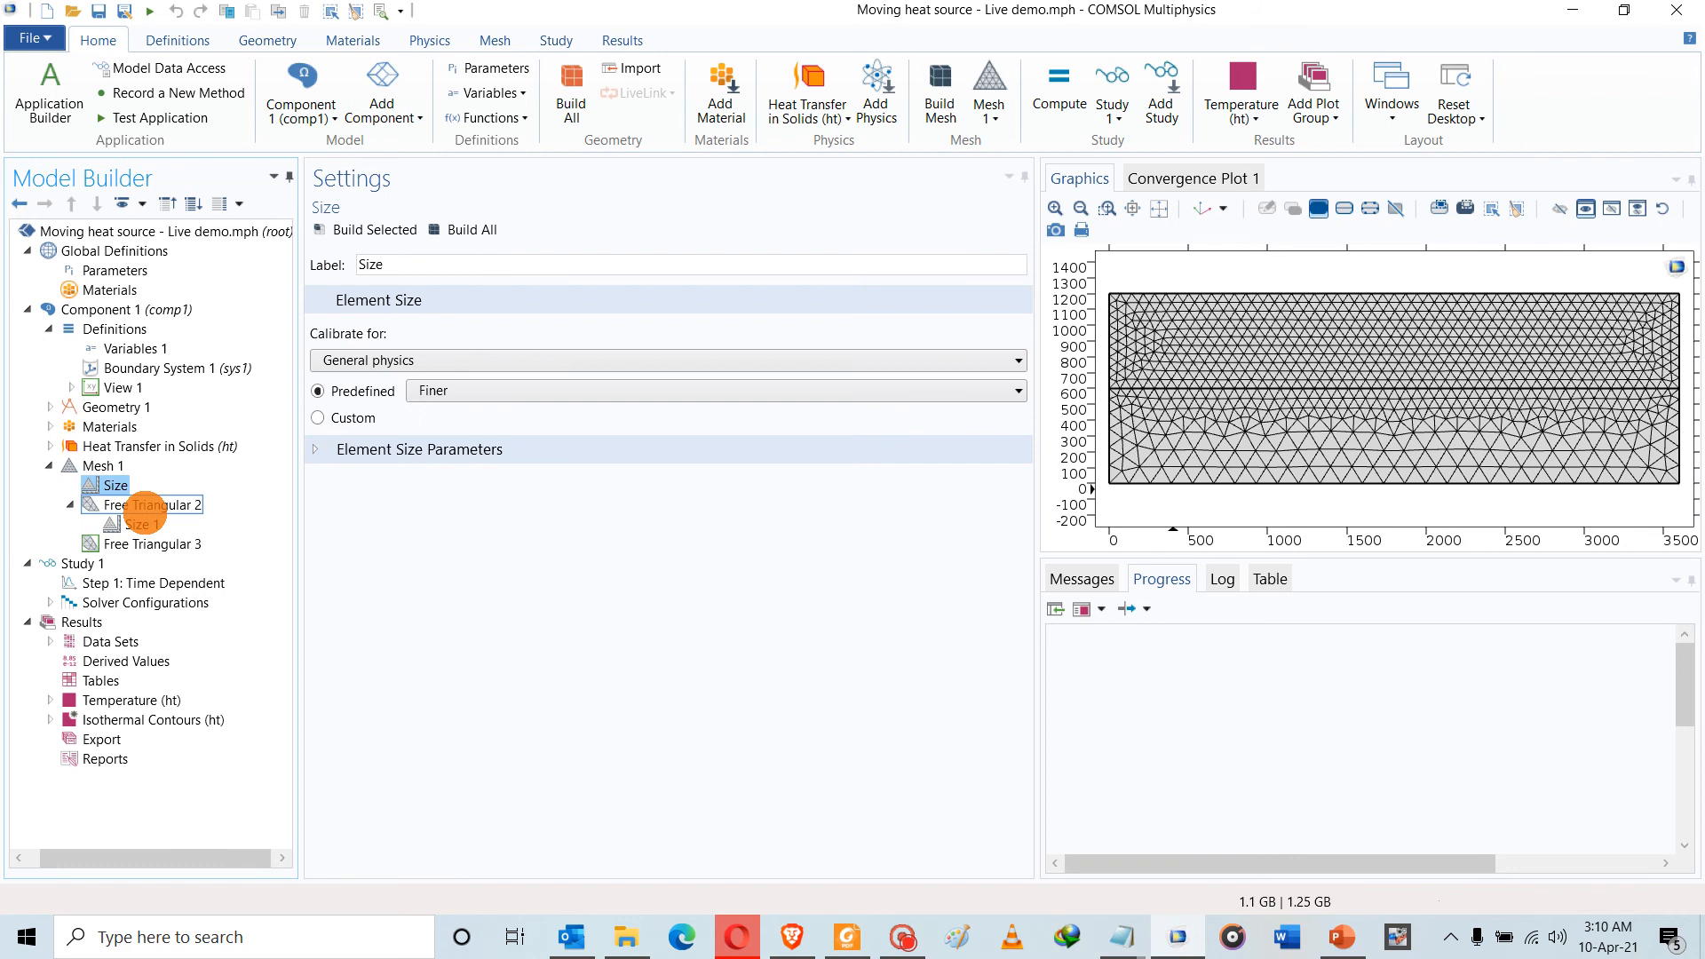
click(145, 505)
click(138, 524)
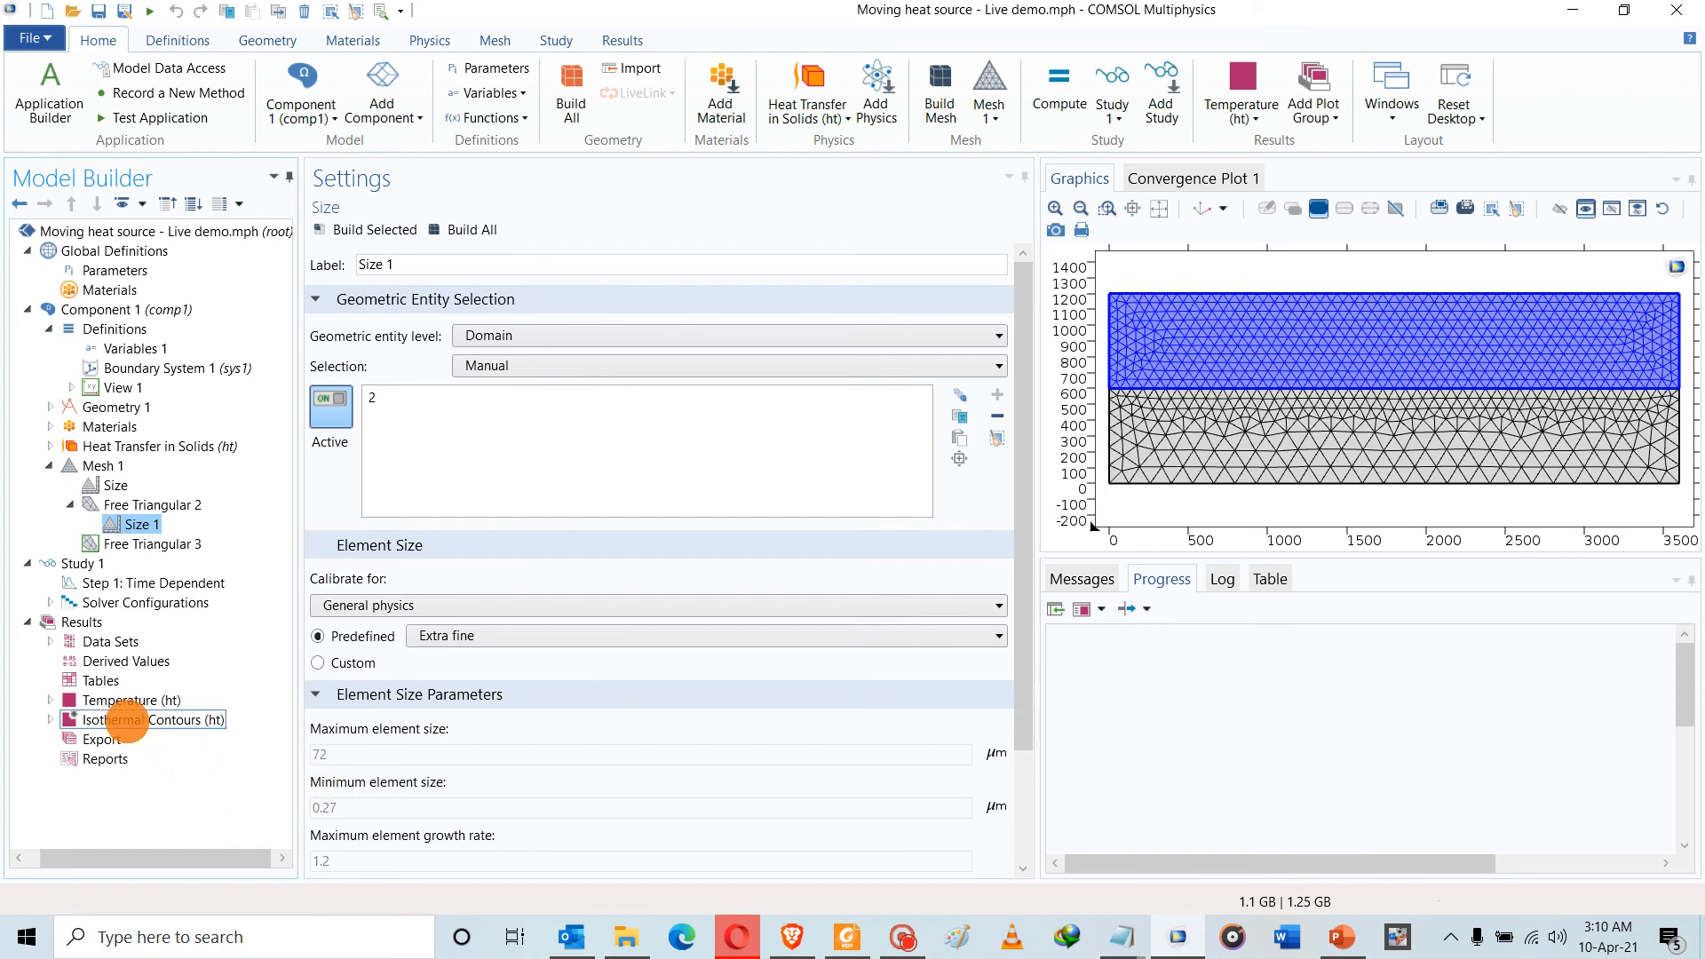
Display the surface temperature plot and enlarge the graphics area downward and across to view it
click(129, 720)
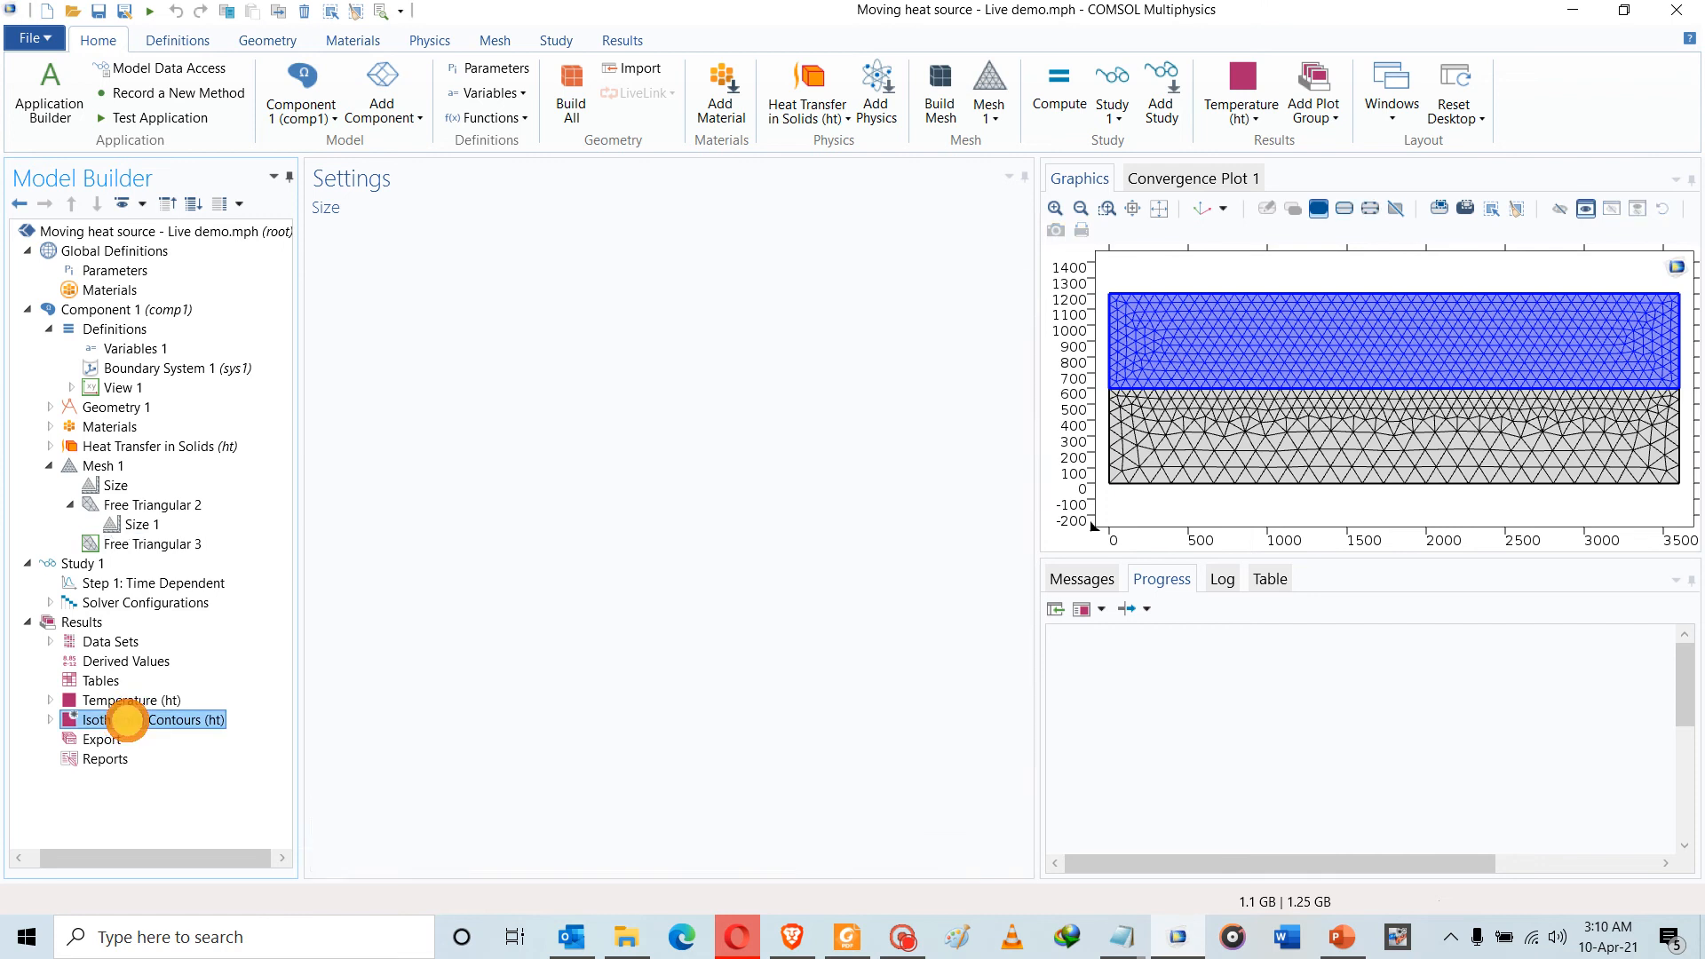
click(120, 700)
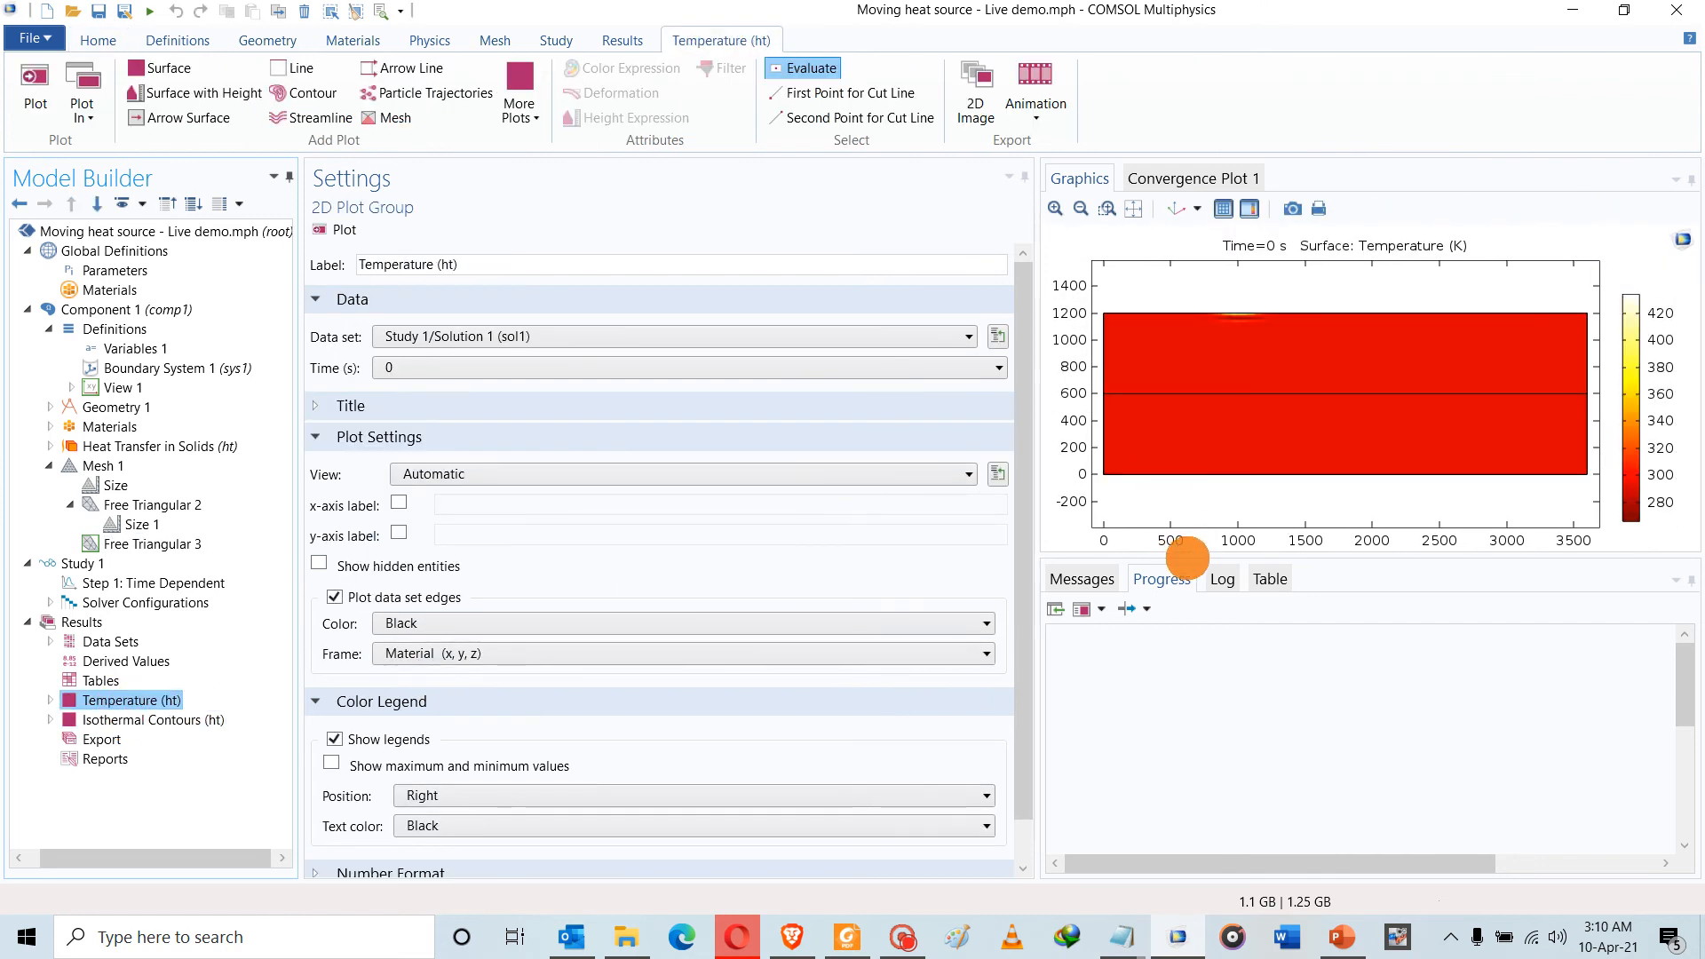
drag(1188, 557, 1206, 742)
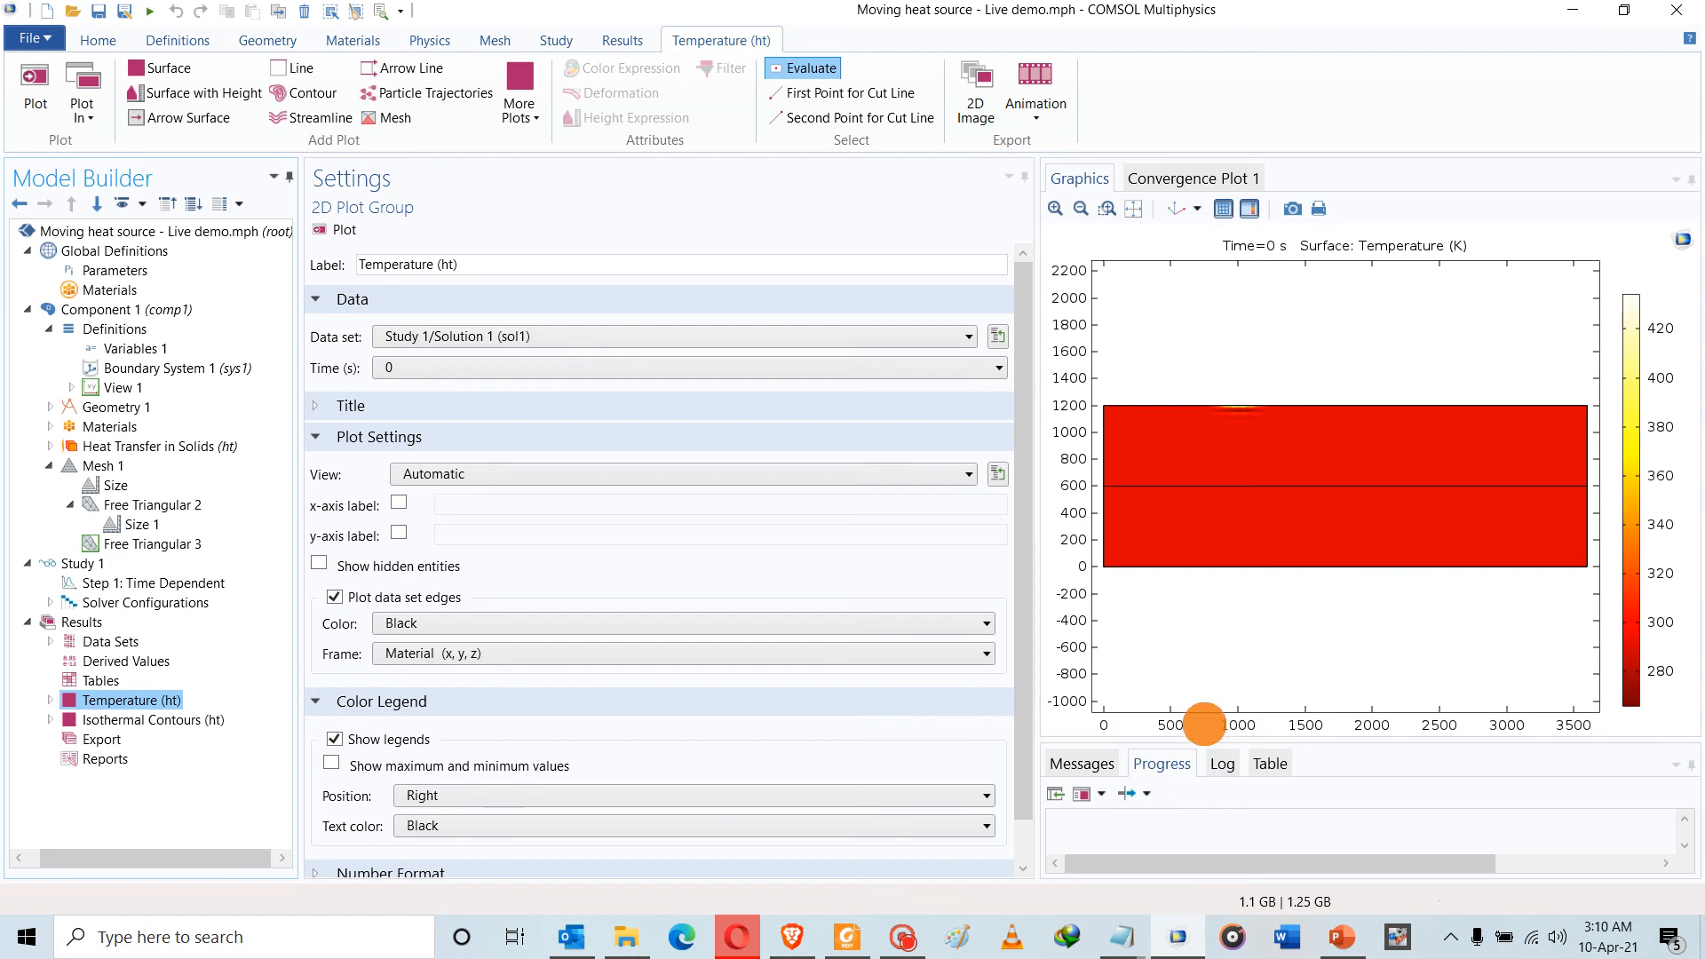
drag(1037, 533, 732, 502)
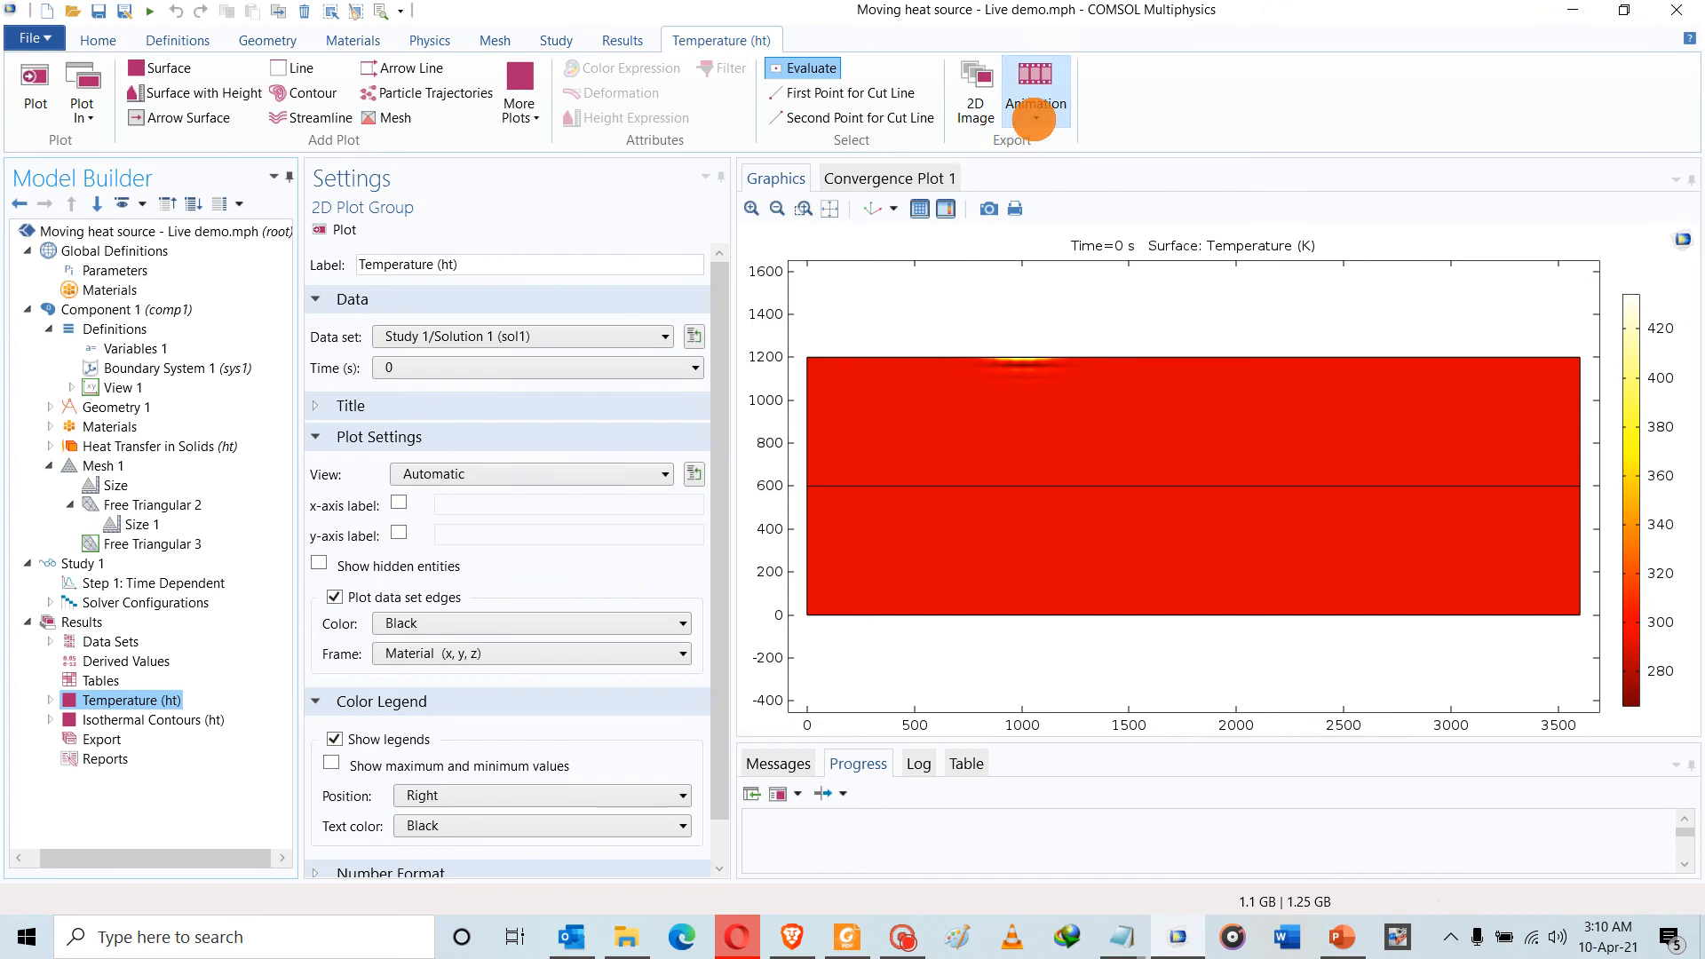
Create a player animation of the temperature plot with Repeat enabled, and play it for a while before stopping playback
click(1035, 118)
click(1002, 144)
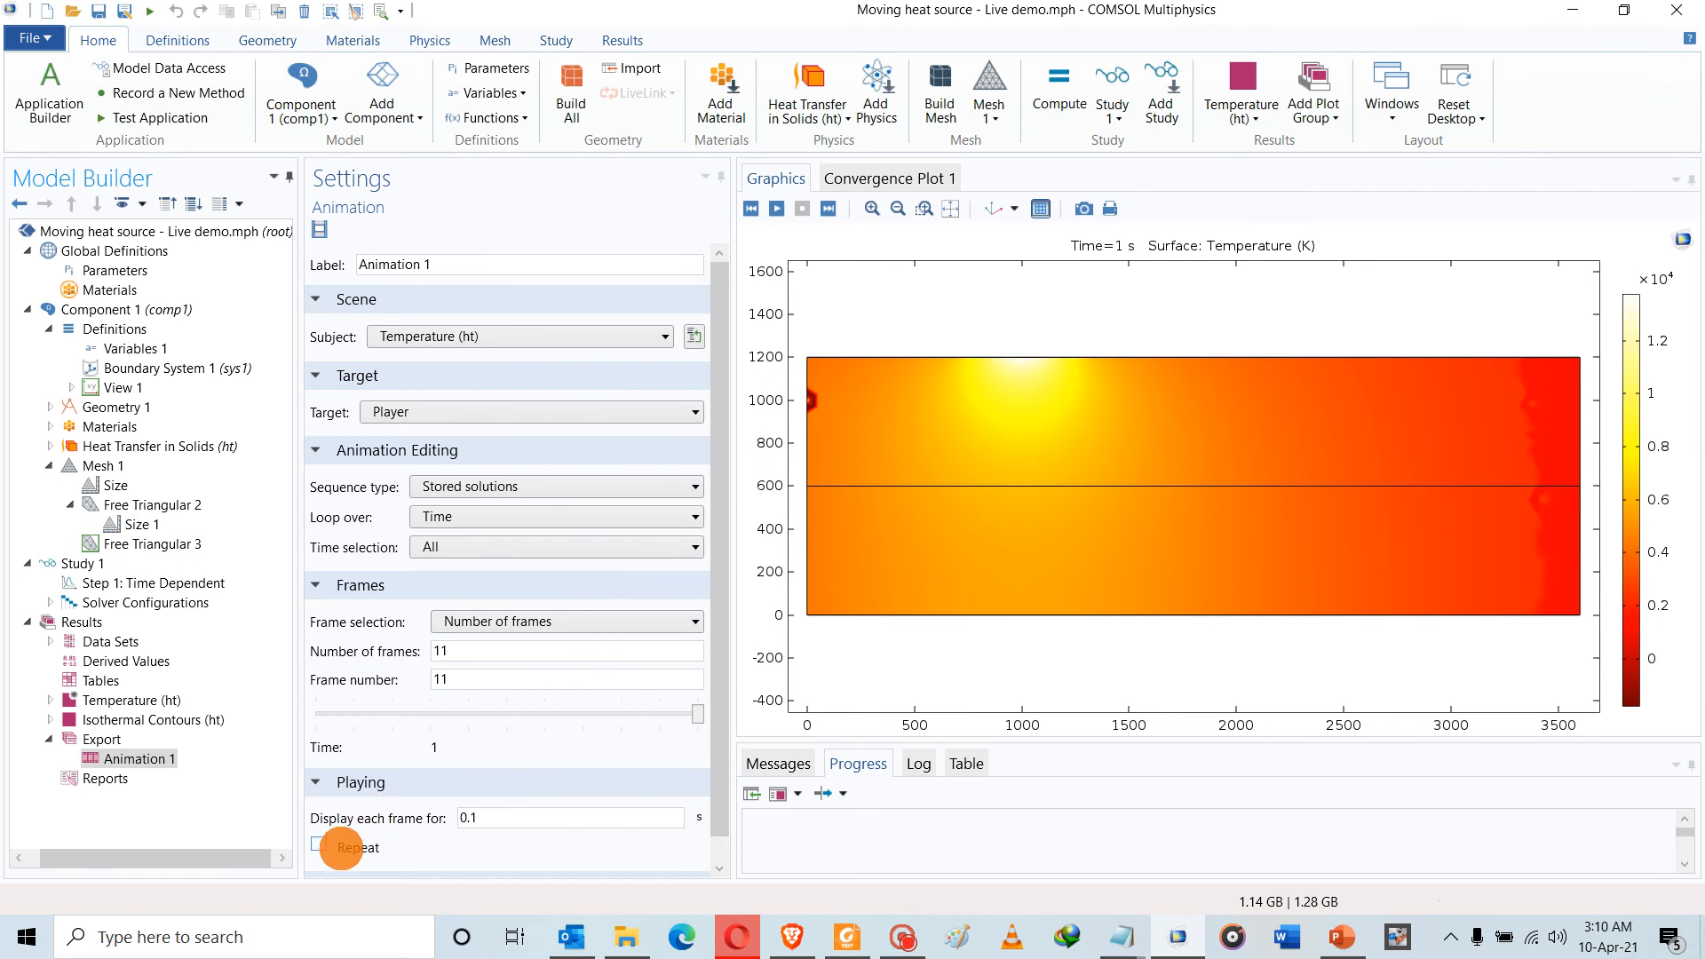
click(322, 846)
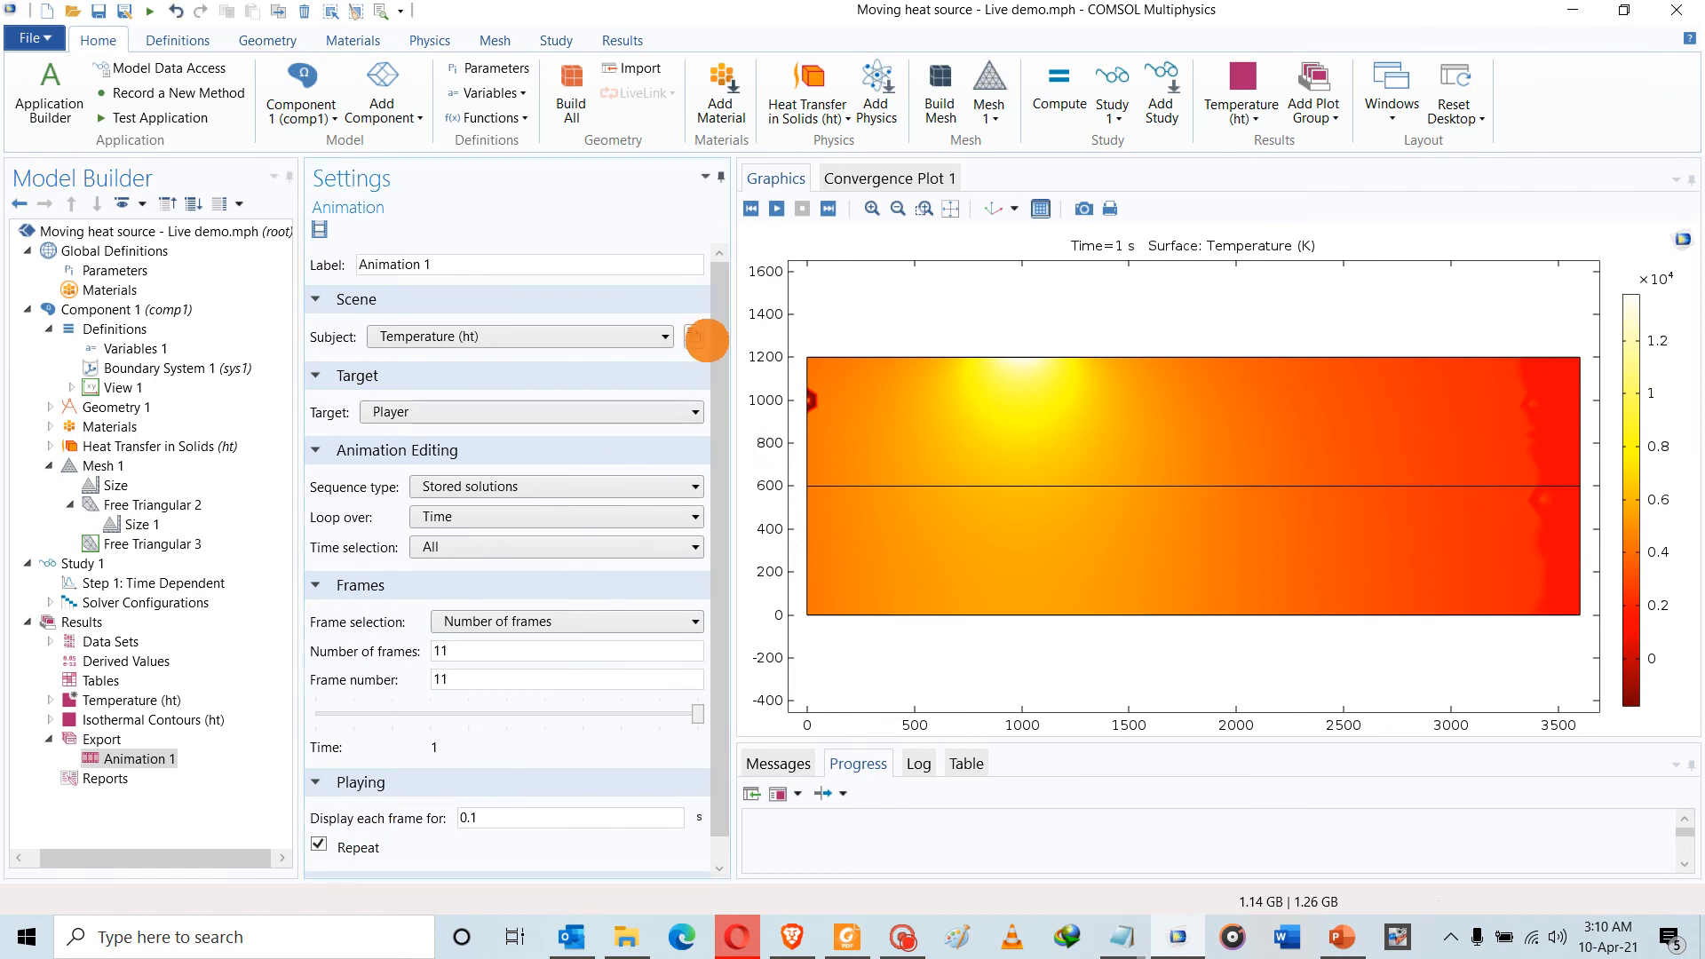
click(776, 209)
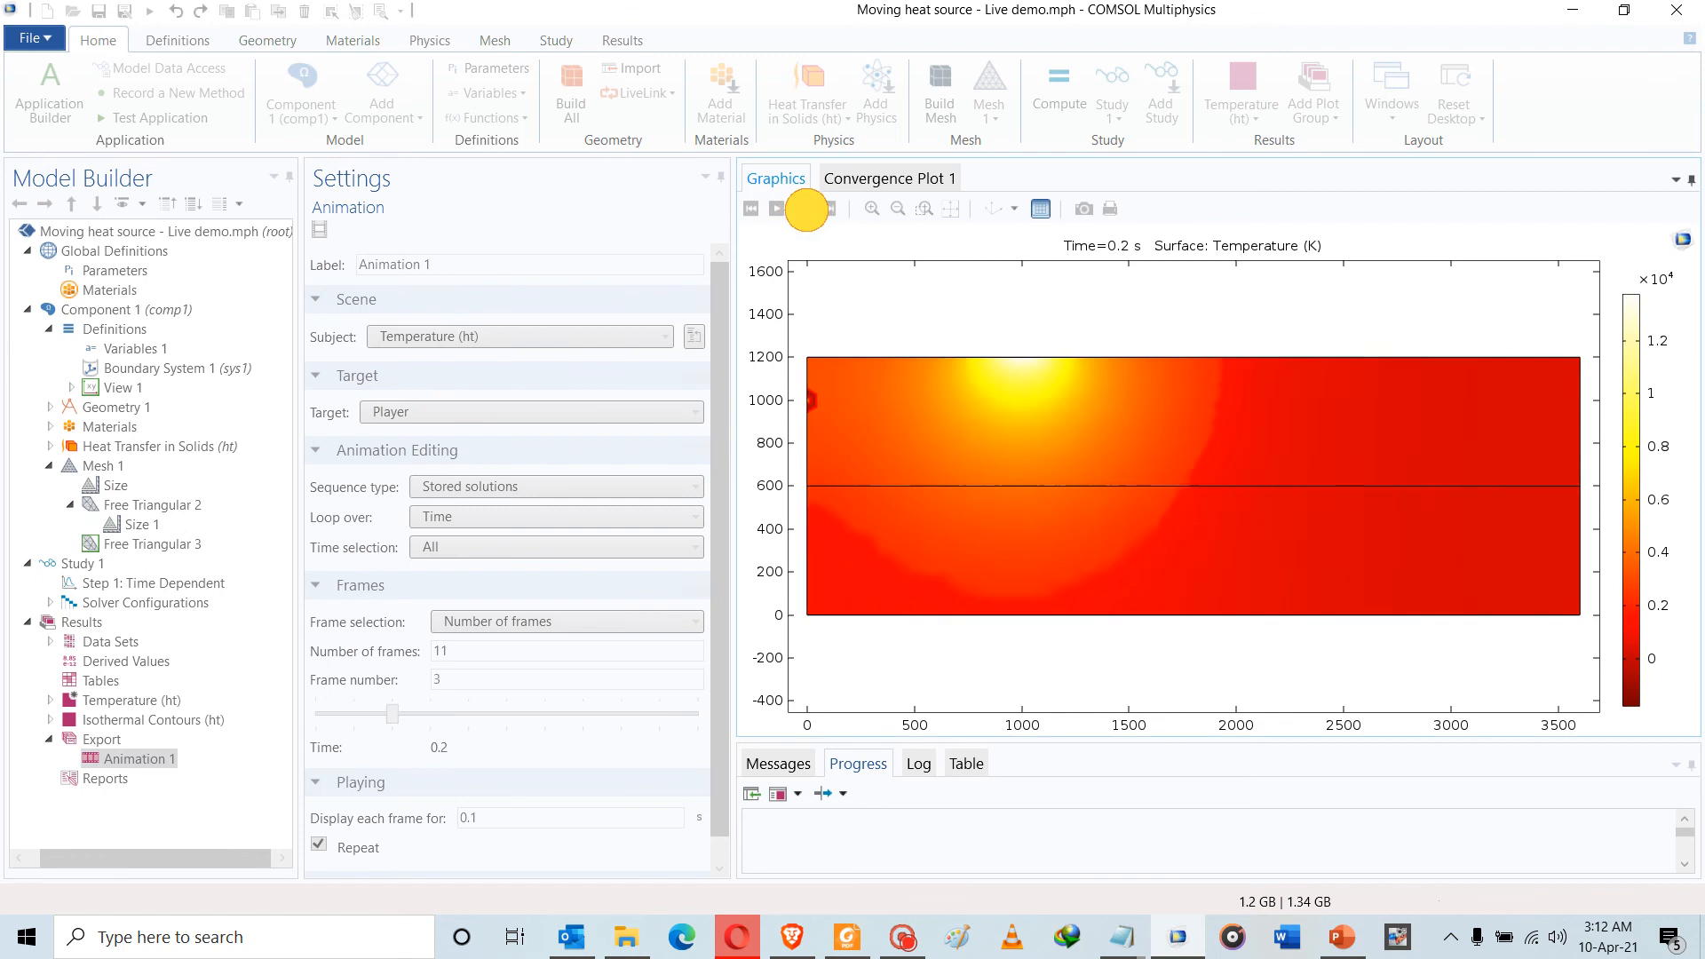
click(803, 208)
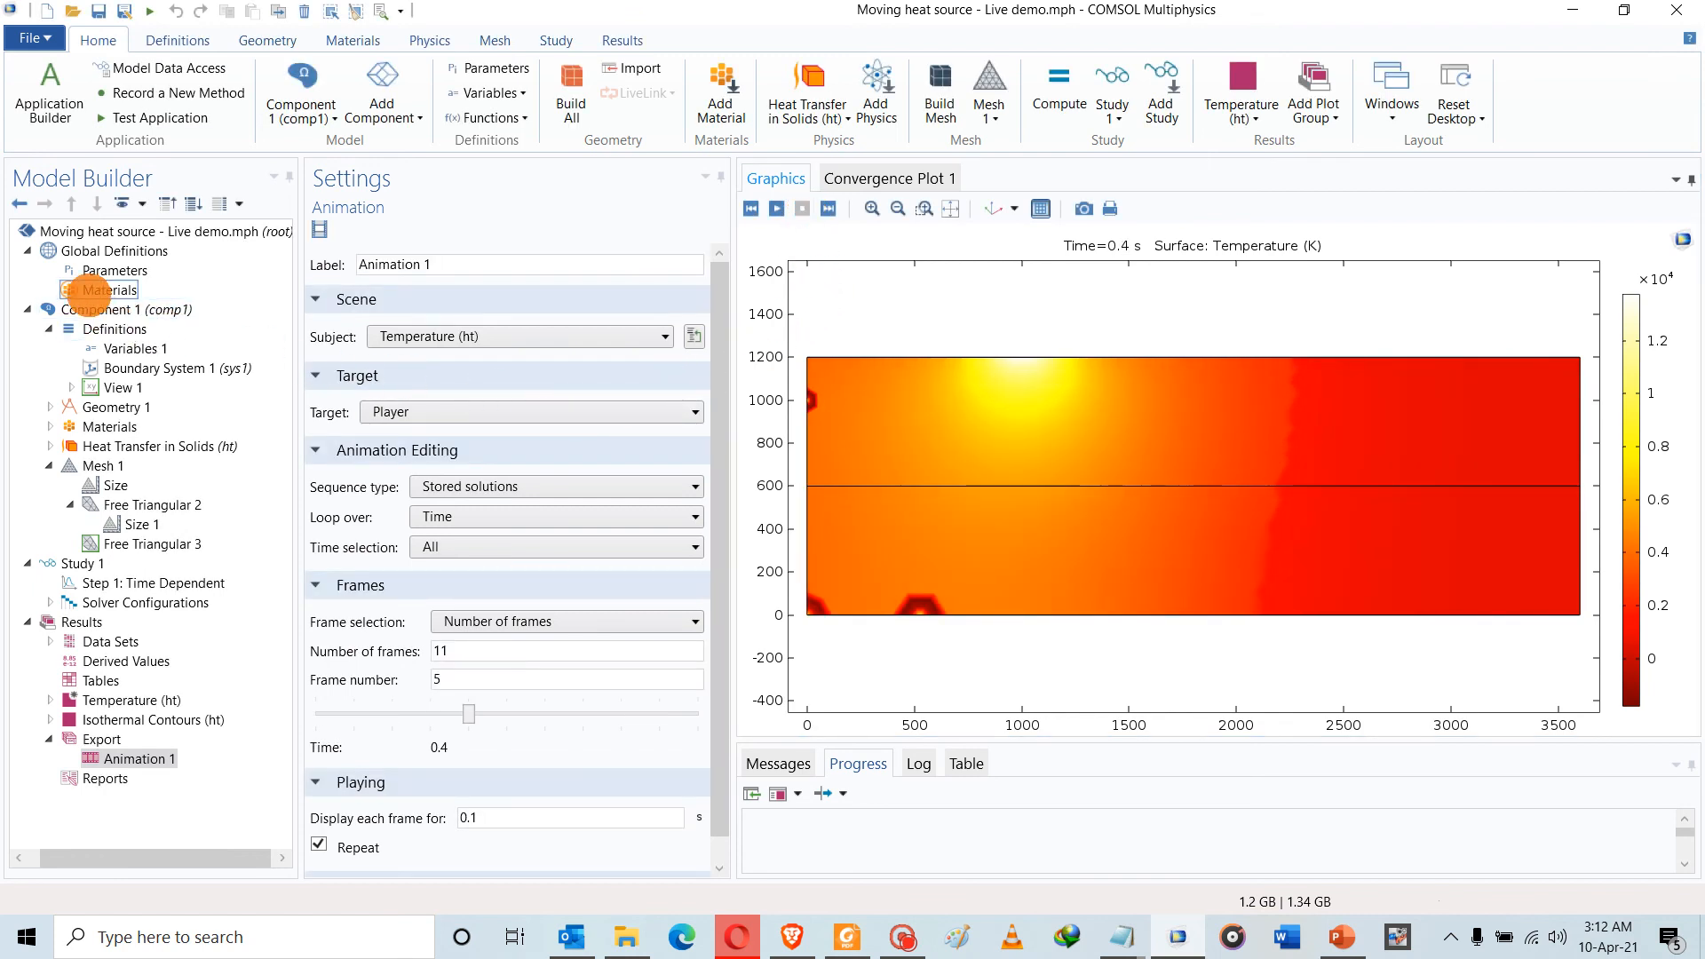
Add a global parameter Vin with expression 10[mm/s] and description "Laser scan speed"
click(85, 269)
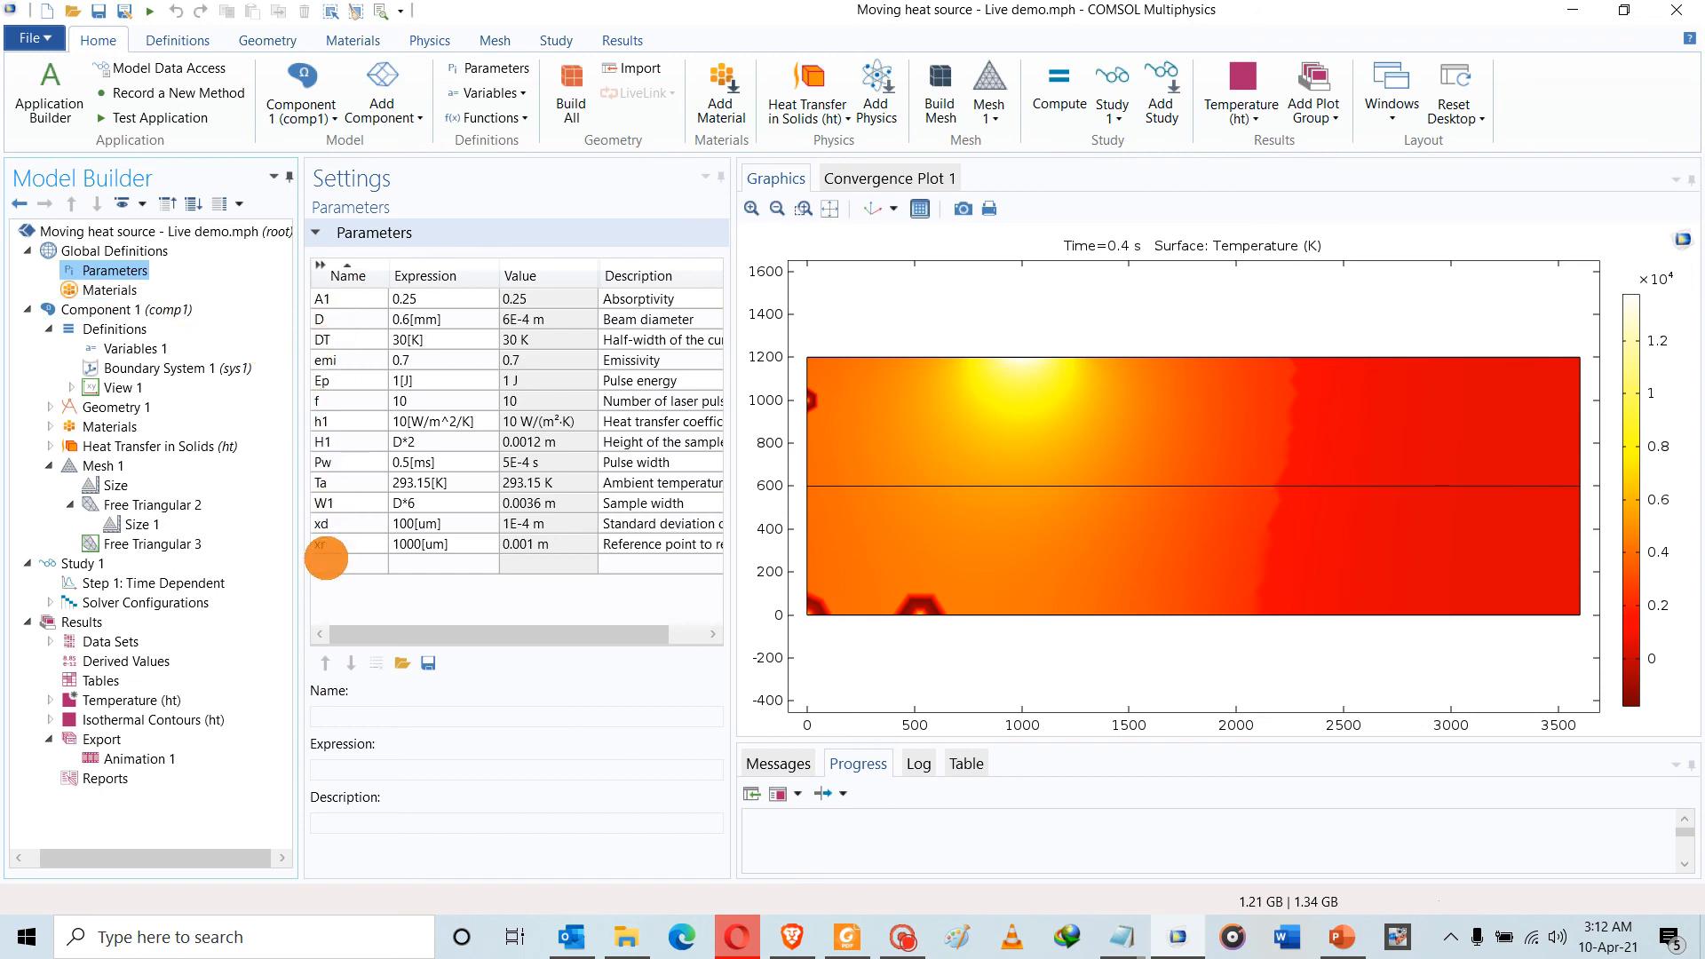
click(329, 562)
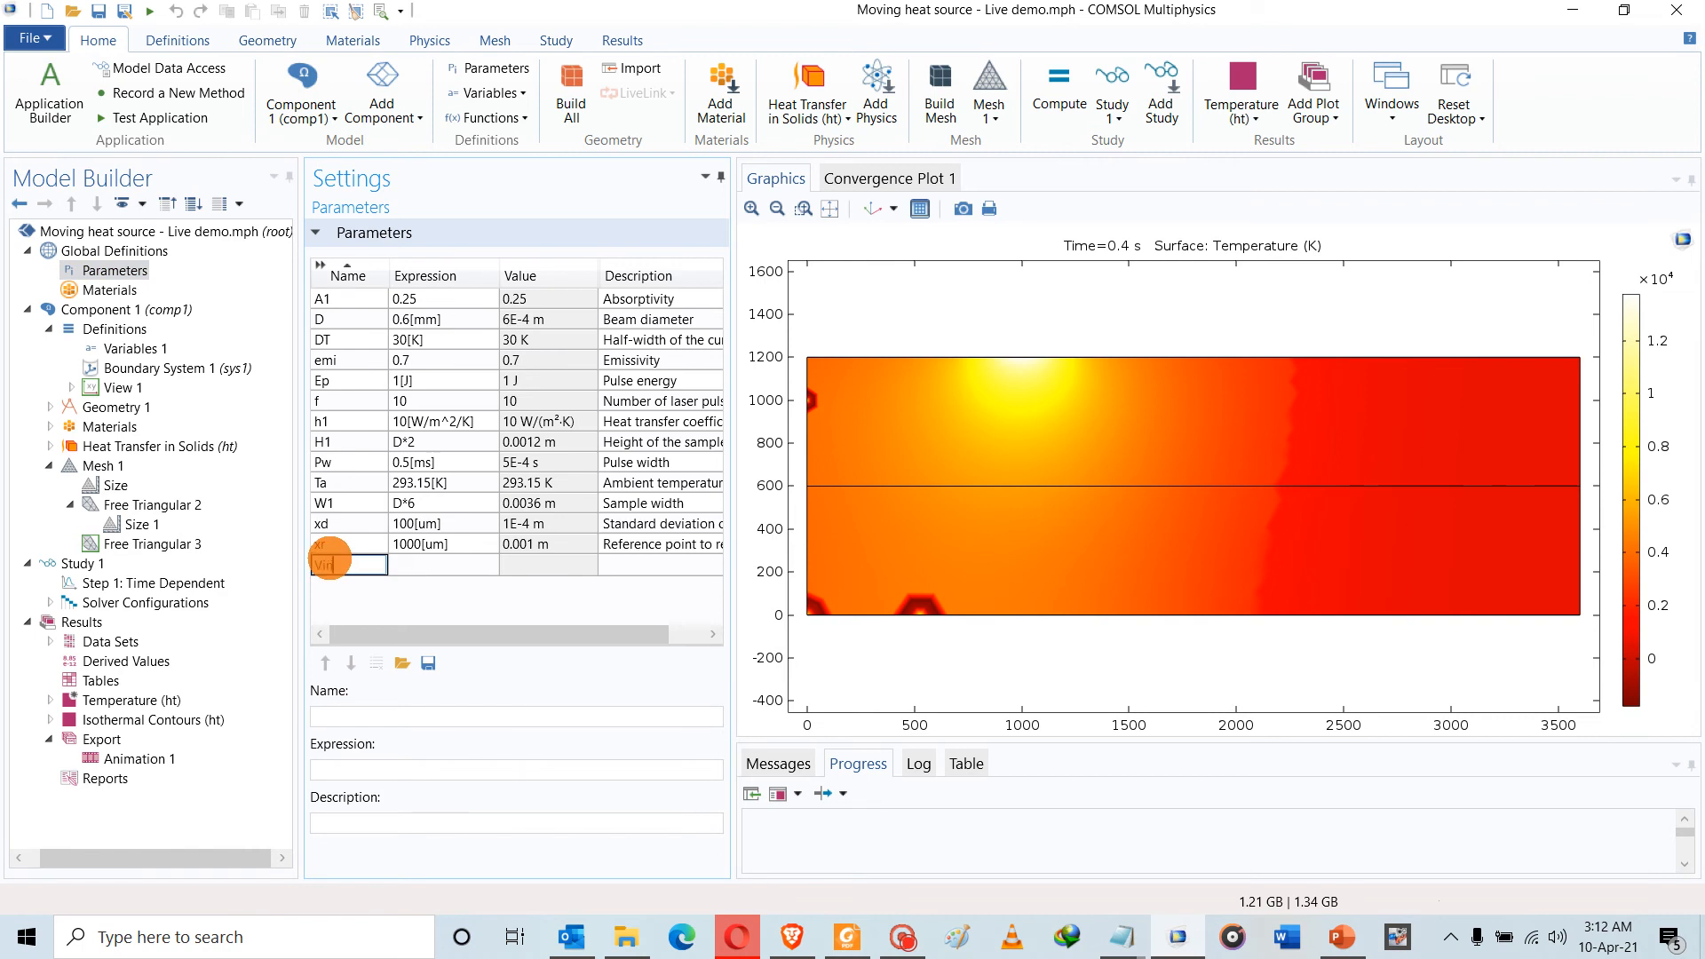
text(Vin)
click(404, 565)
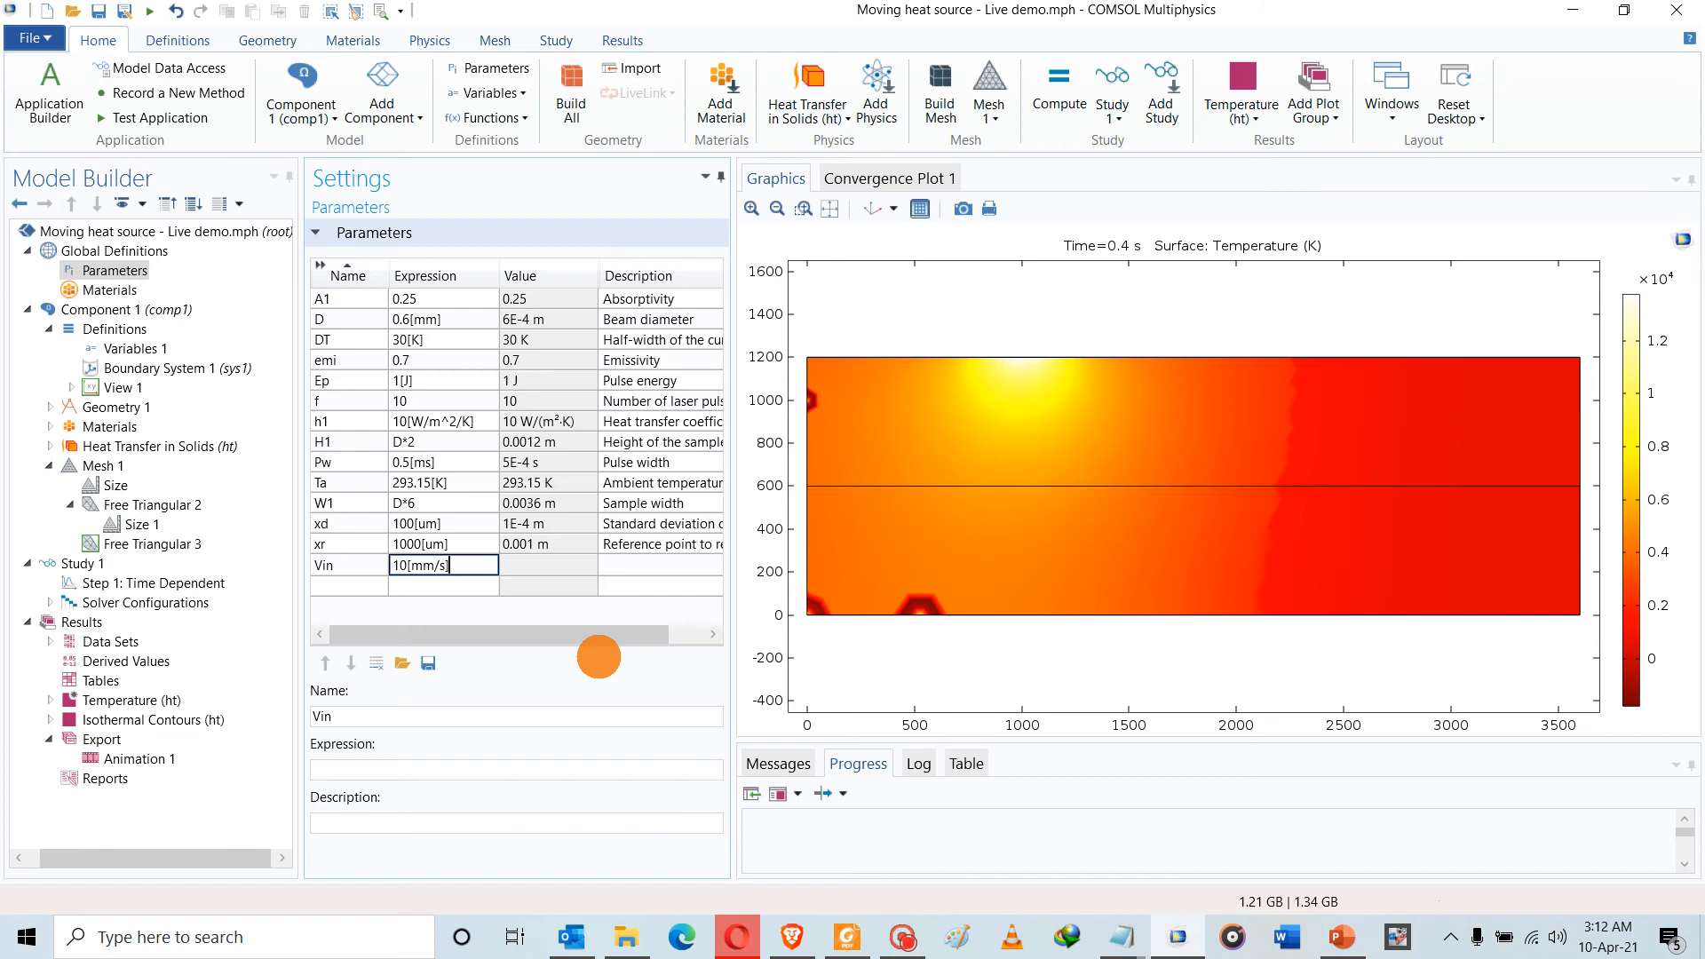
text(10[mm/s])
click(610, 567)
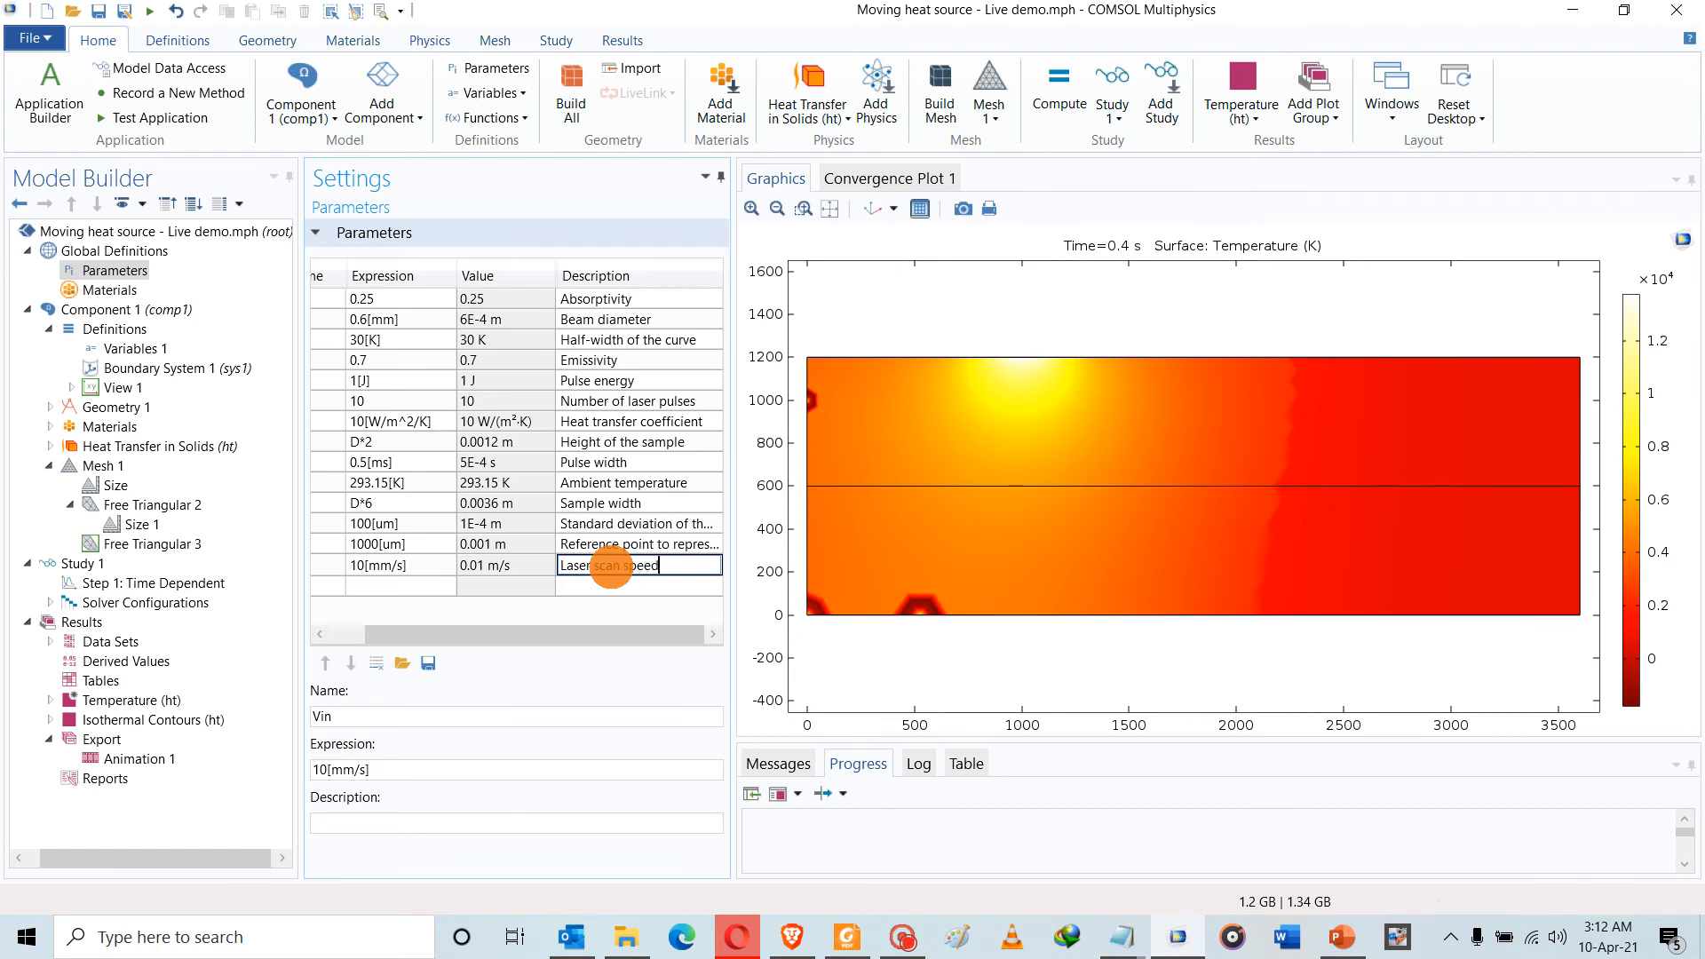
click(477, 421)
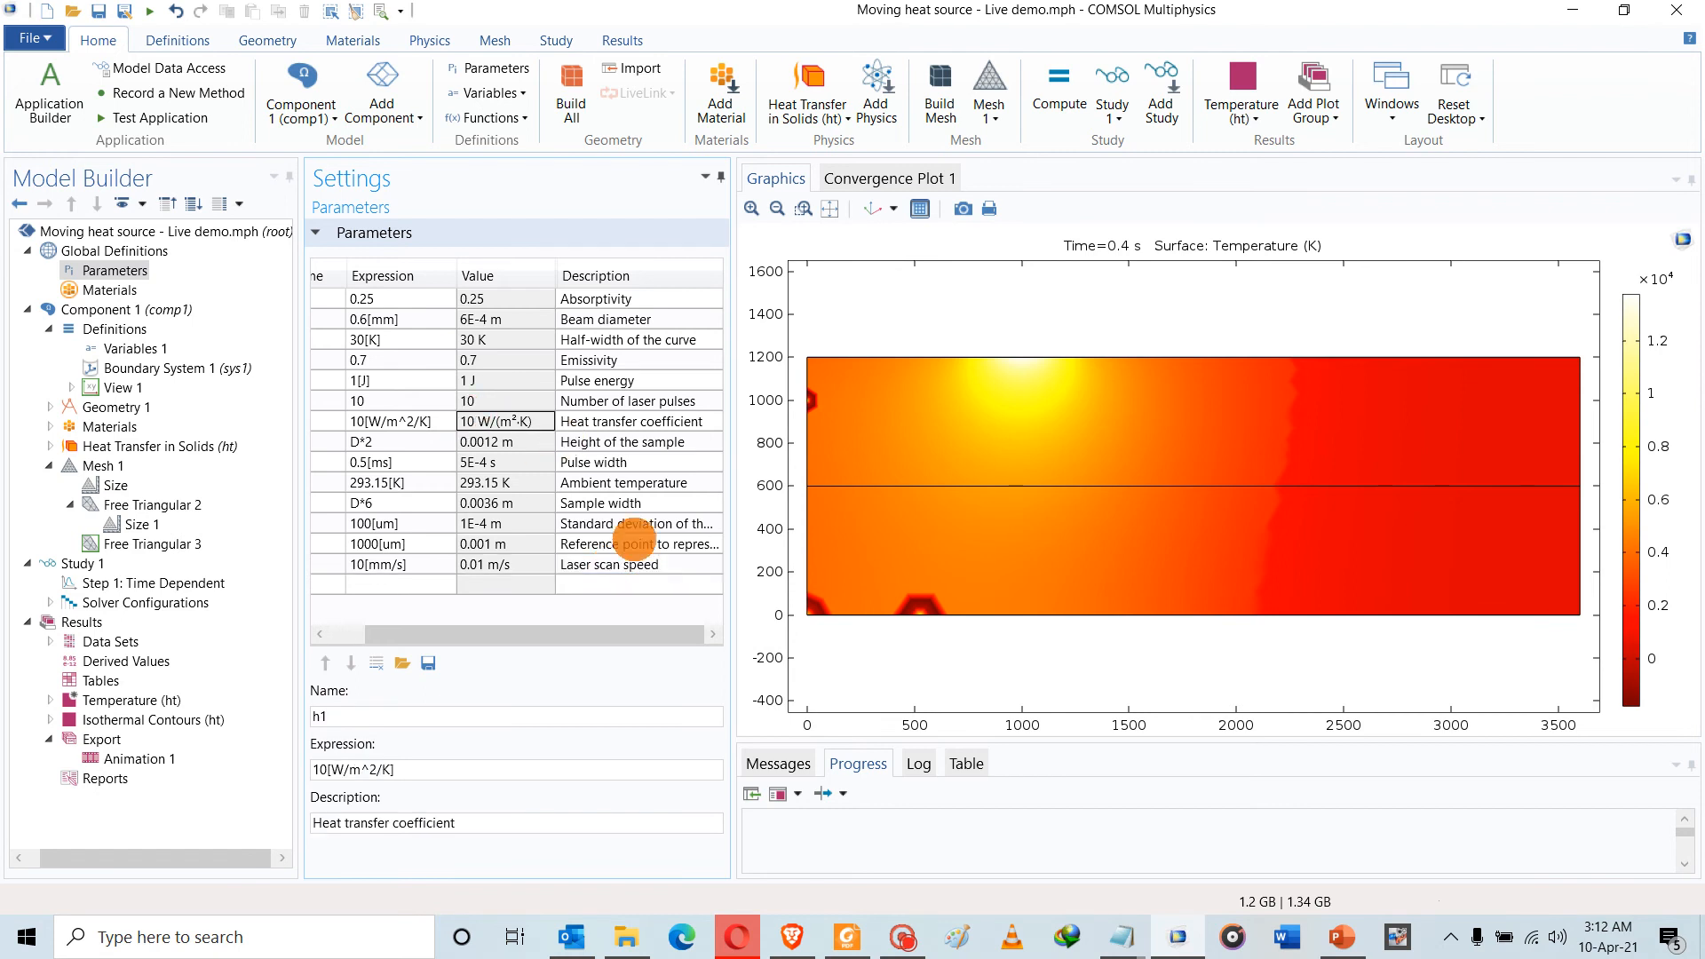
Widen the parameters table and add parameter t_stop with expression W1/Vin and description "Single pass duration / stop computation"
drag(732, 584, 825, 590)
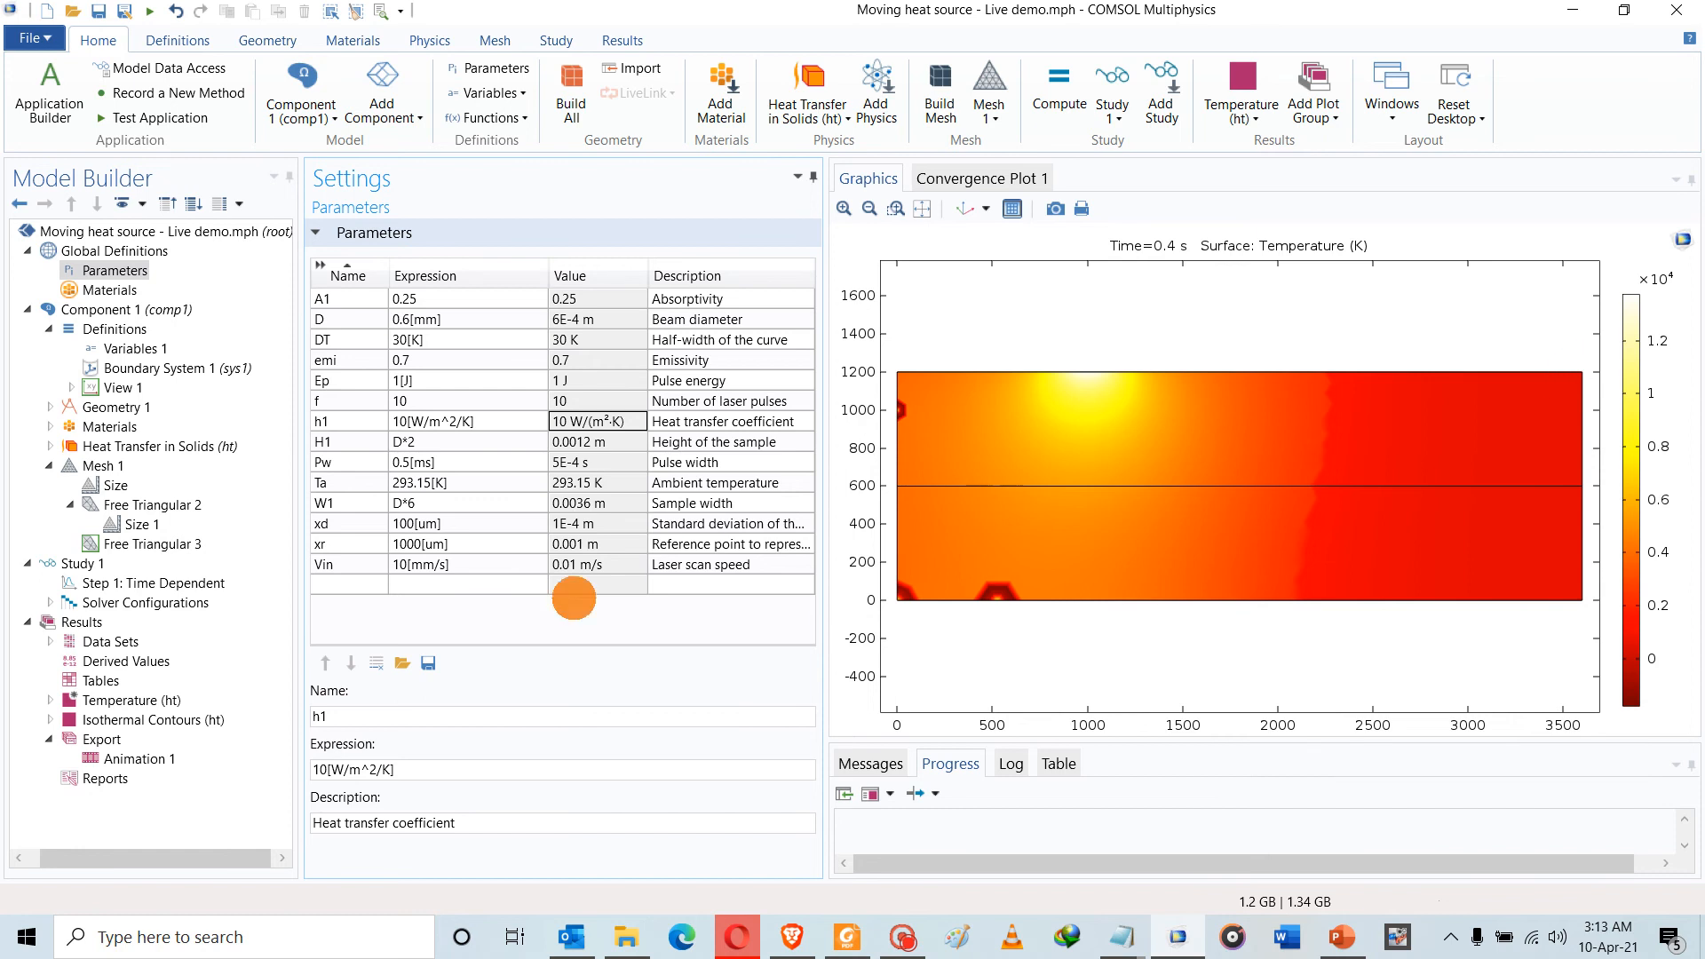
click(353, 586)
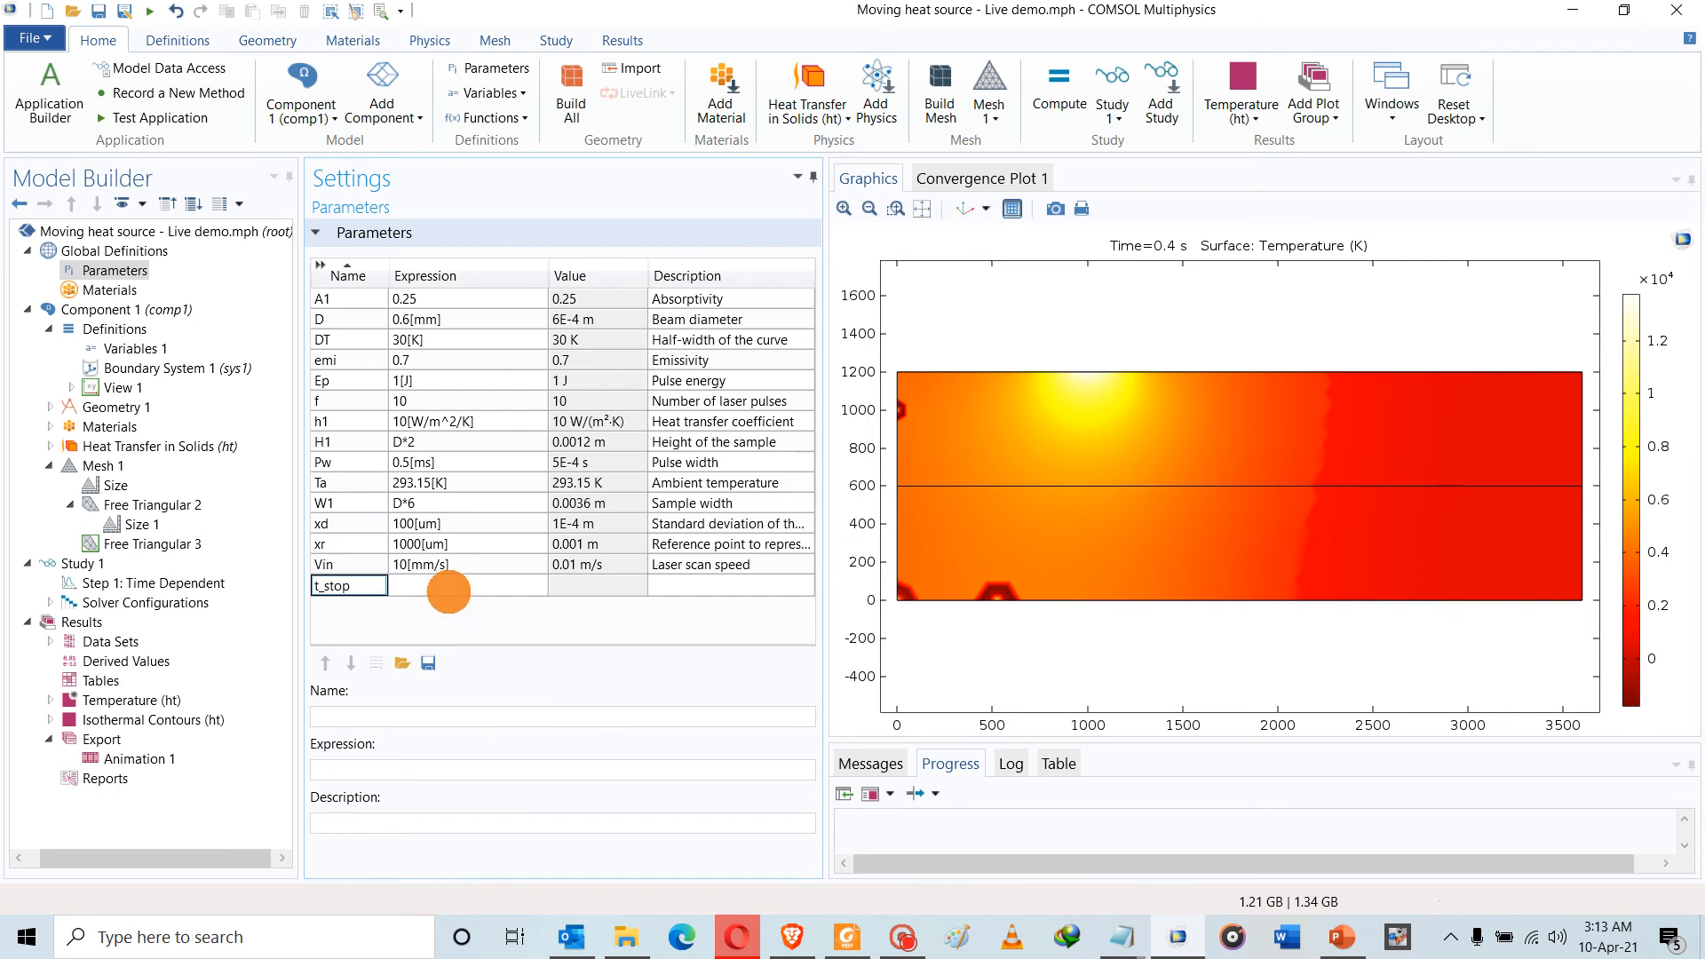
click(448, 586)
click(448, 588)
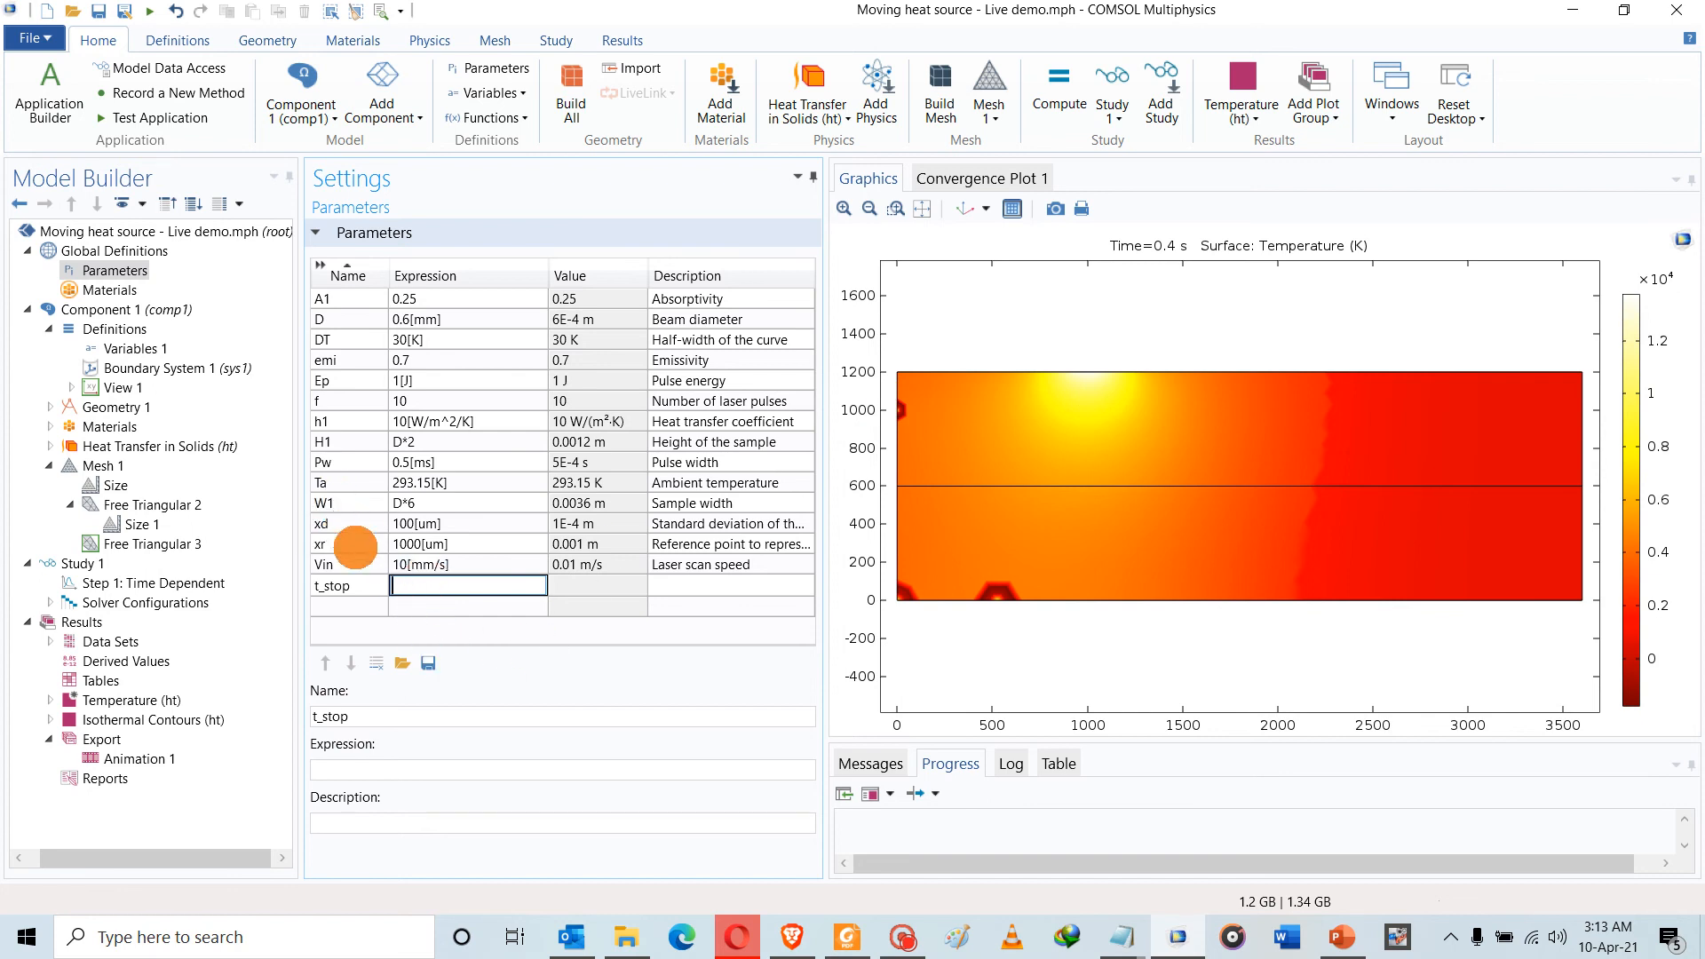
text(W1/Vin)
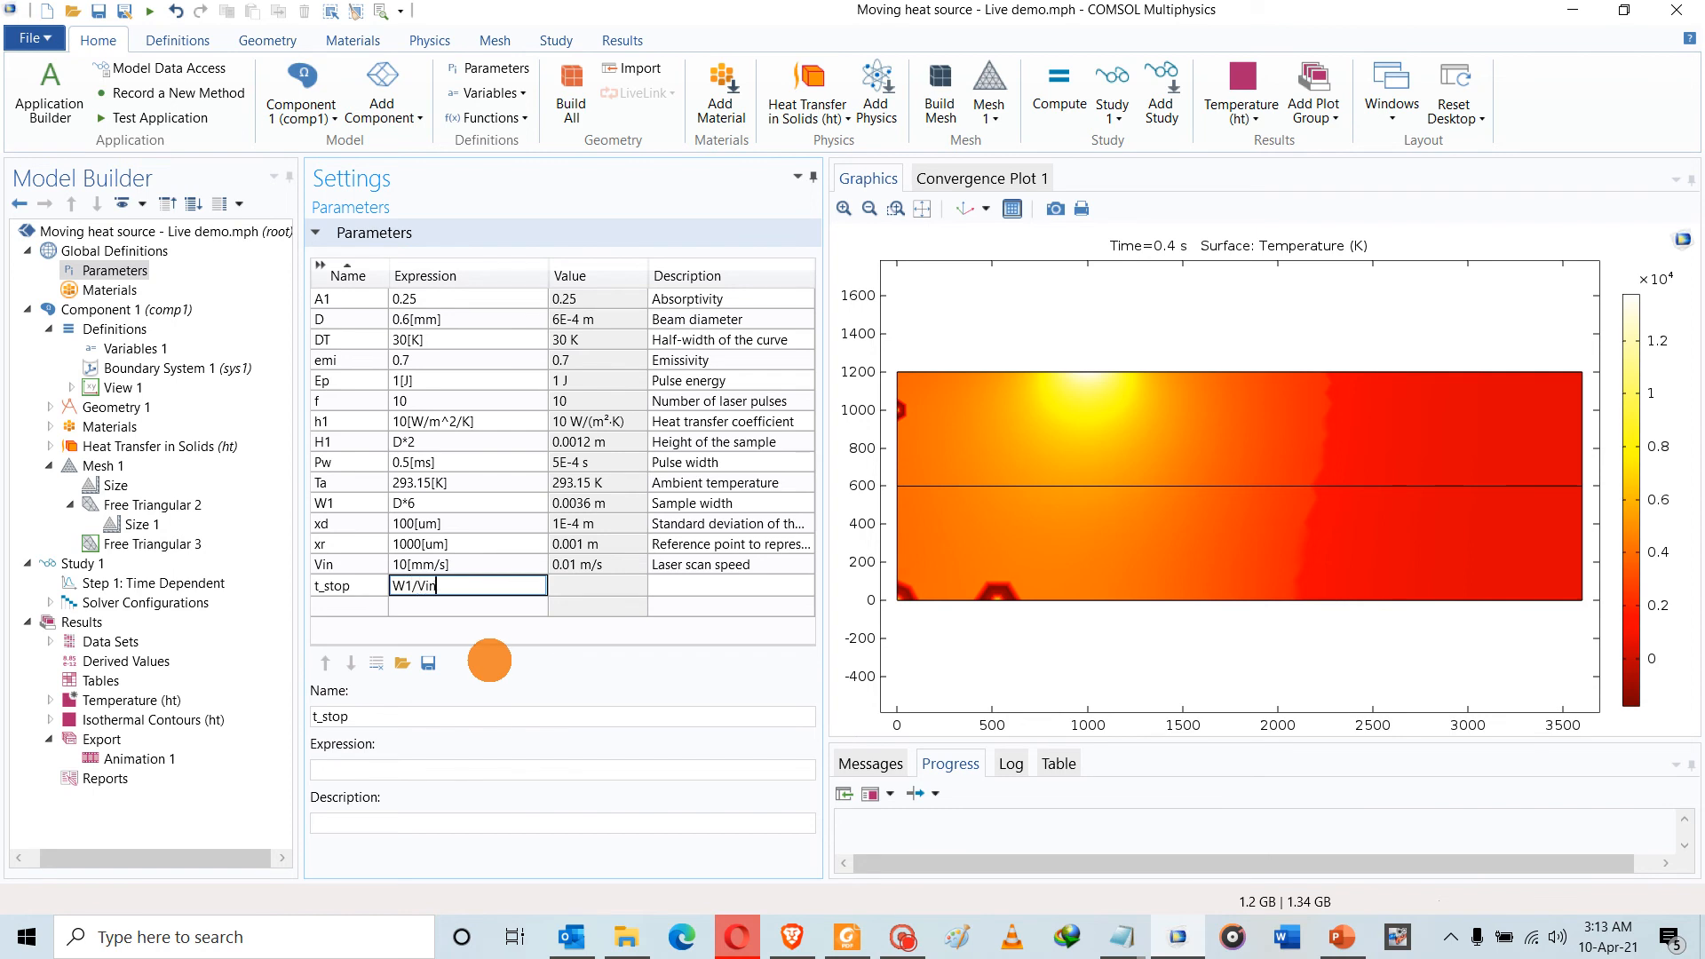
click(598, 584)
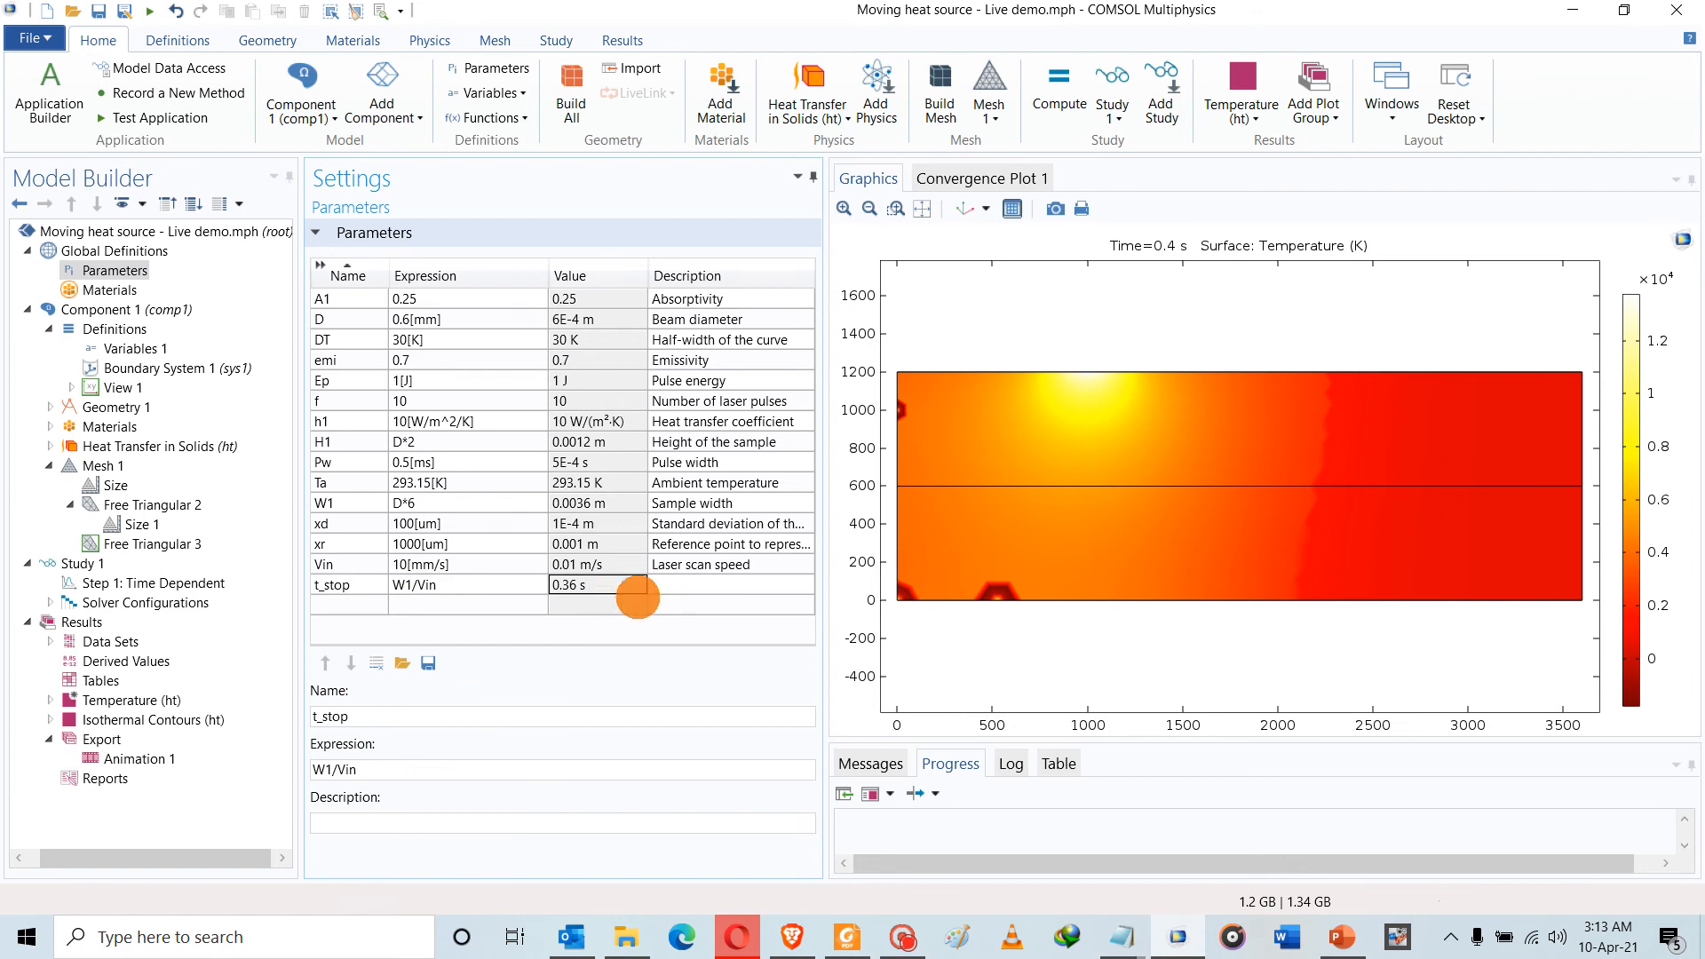
click(669, 585)
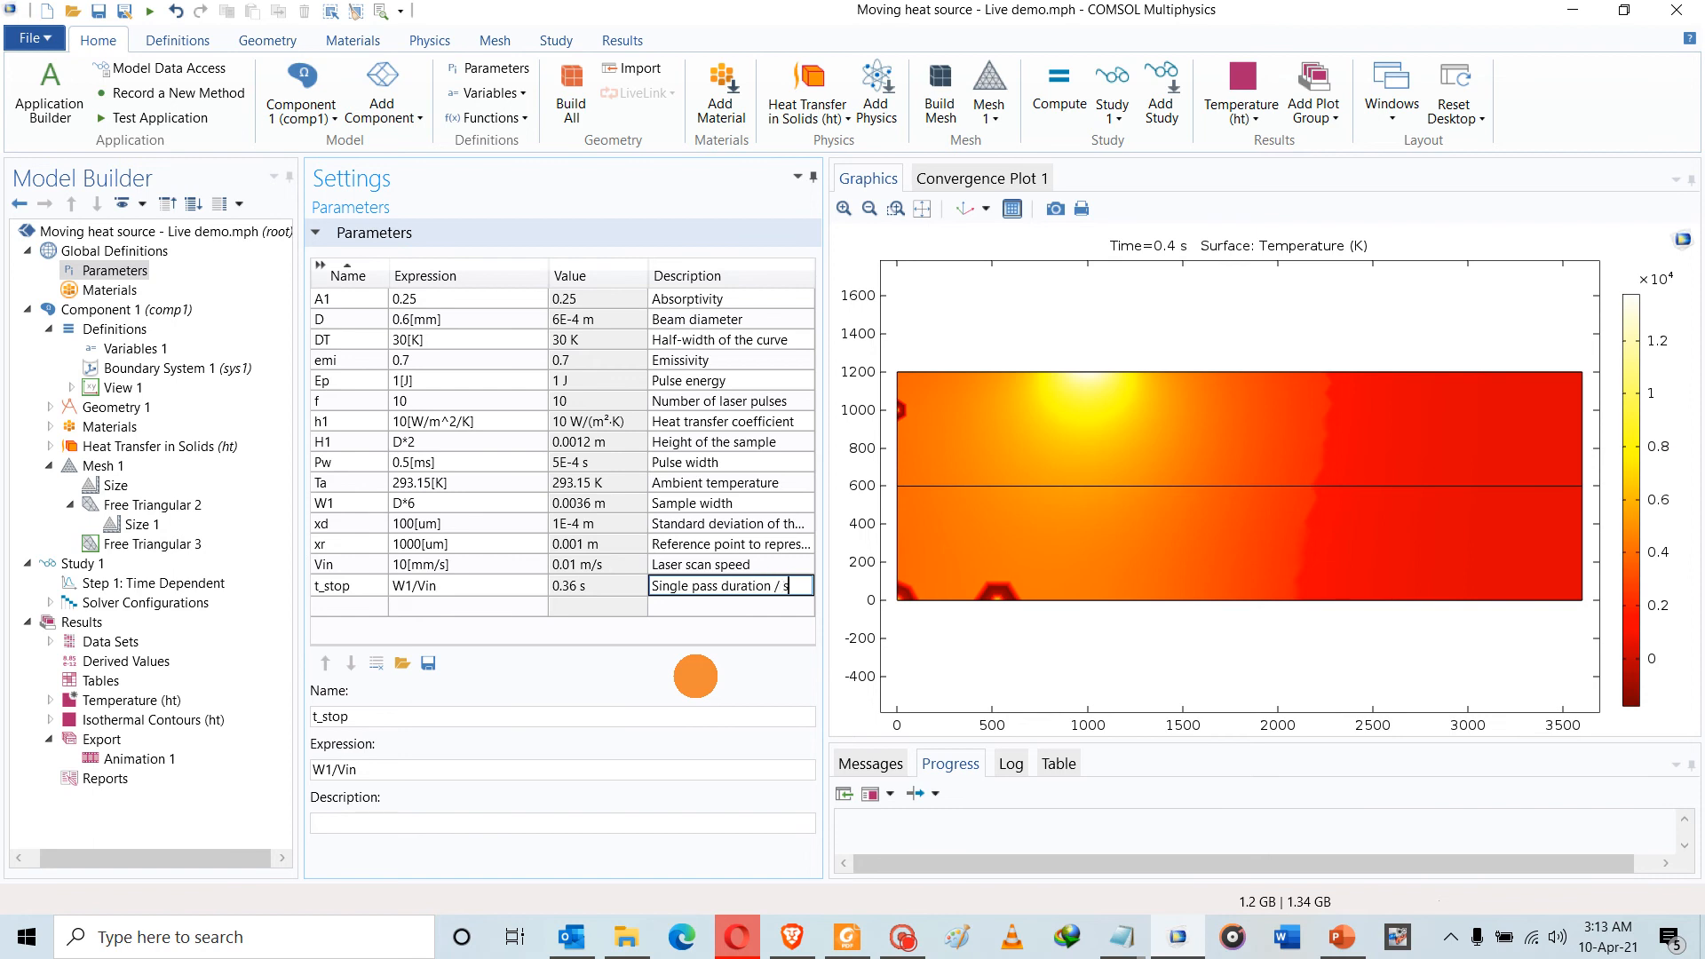
text(p computation)
click(577, 605)
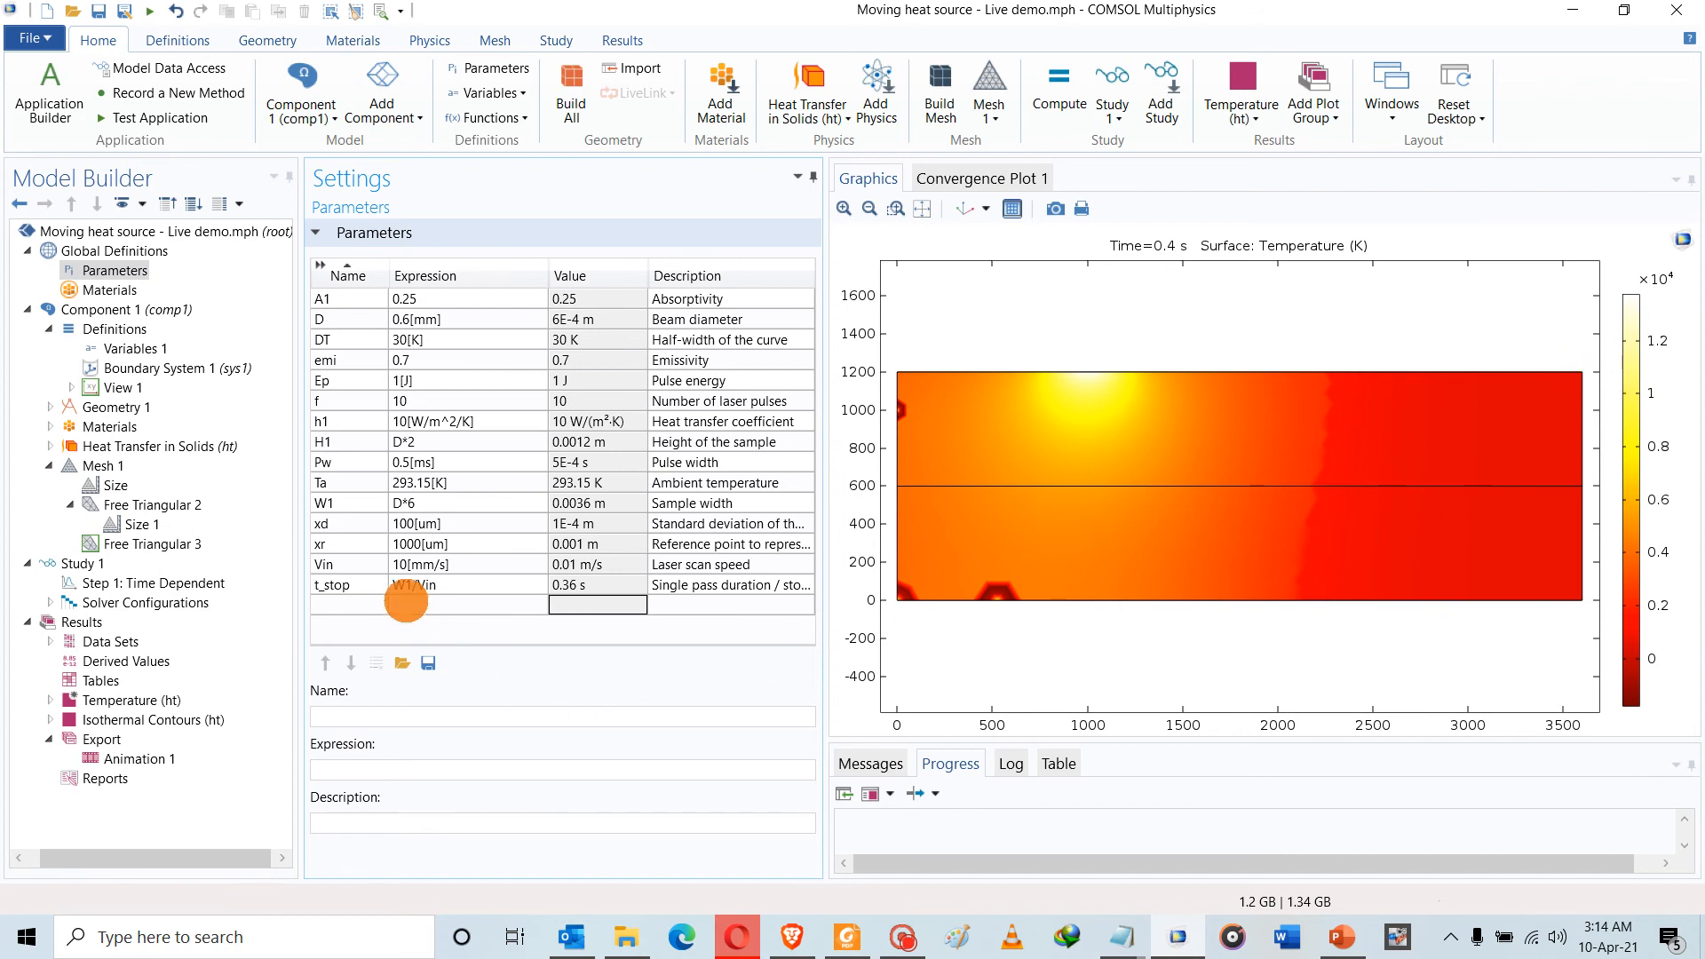
Change the t_stop parameter's expression to (2*D+W1)/Vin
click(412, 586)
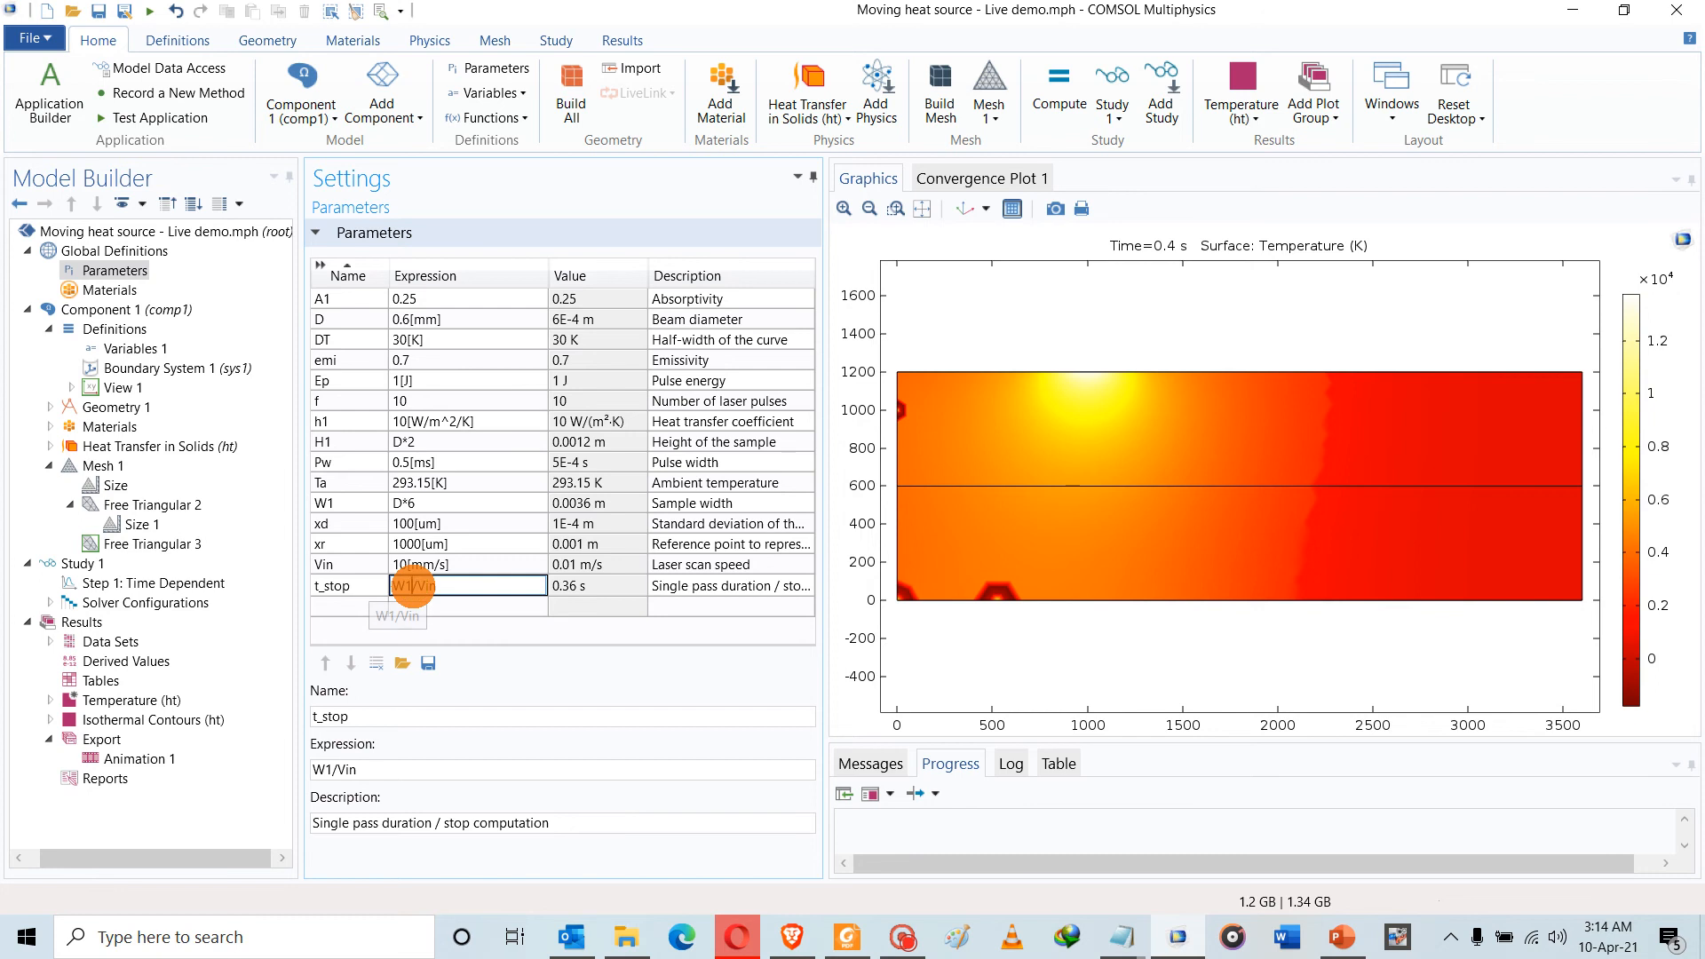
text())
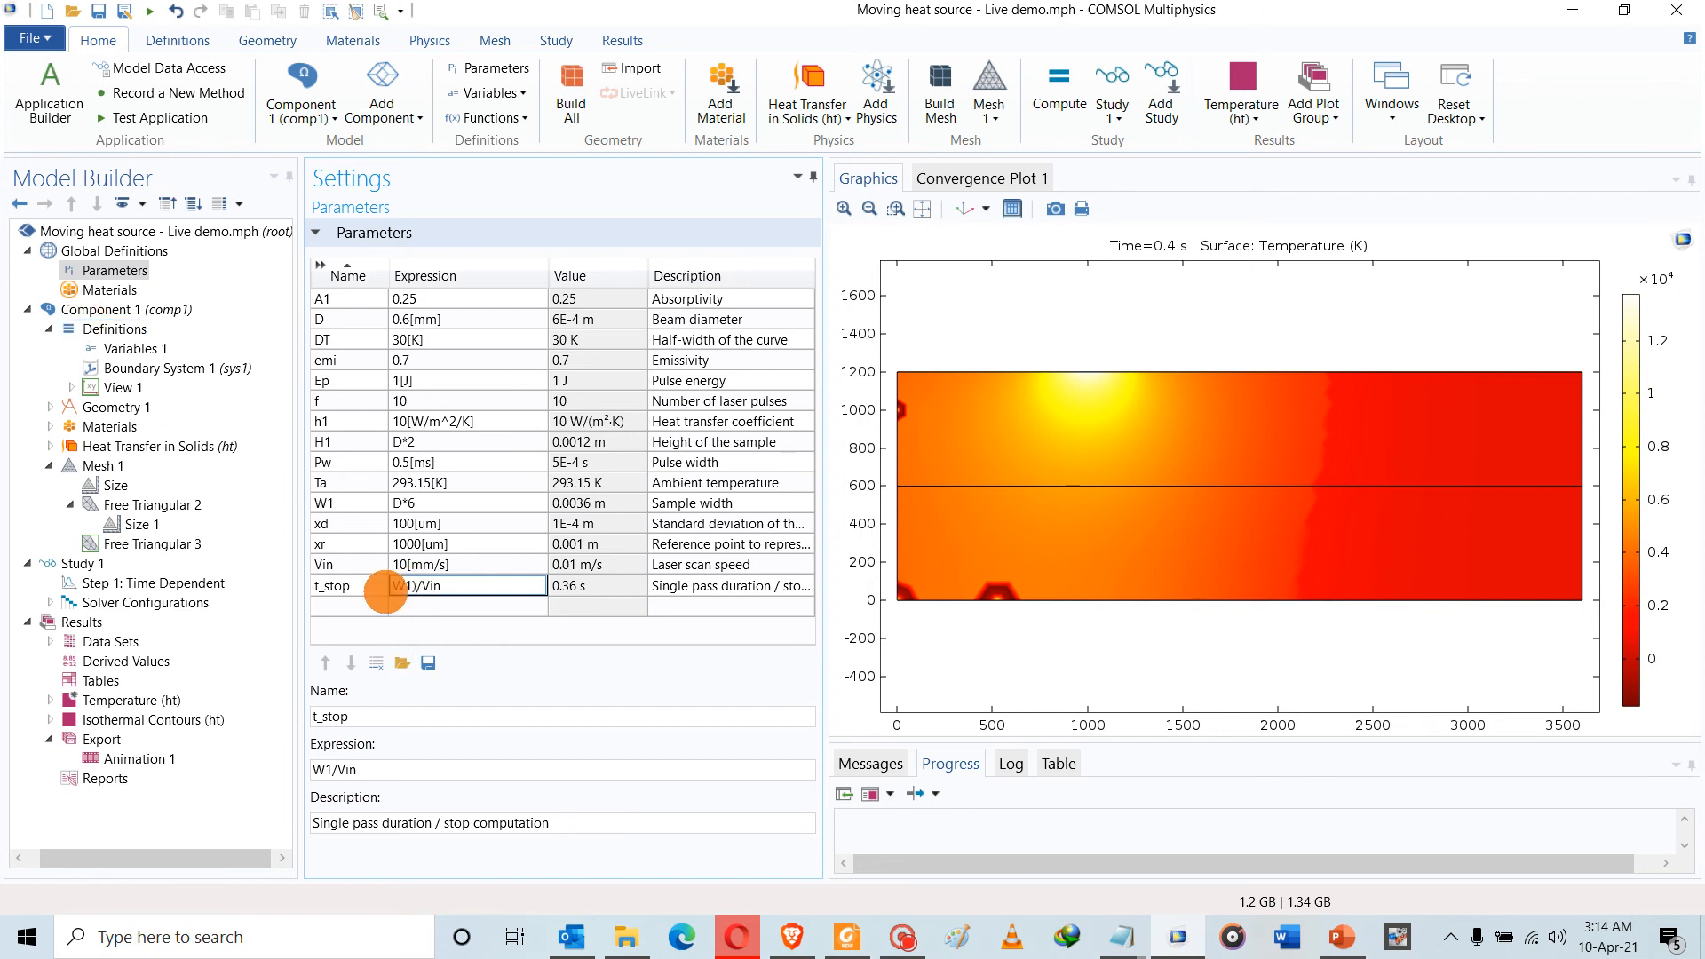
click(391, 582)
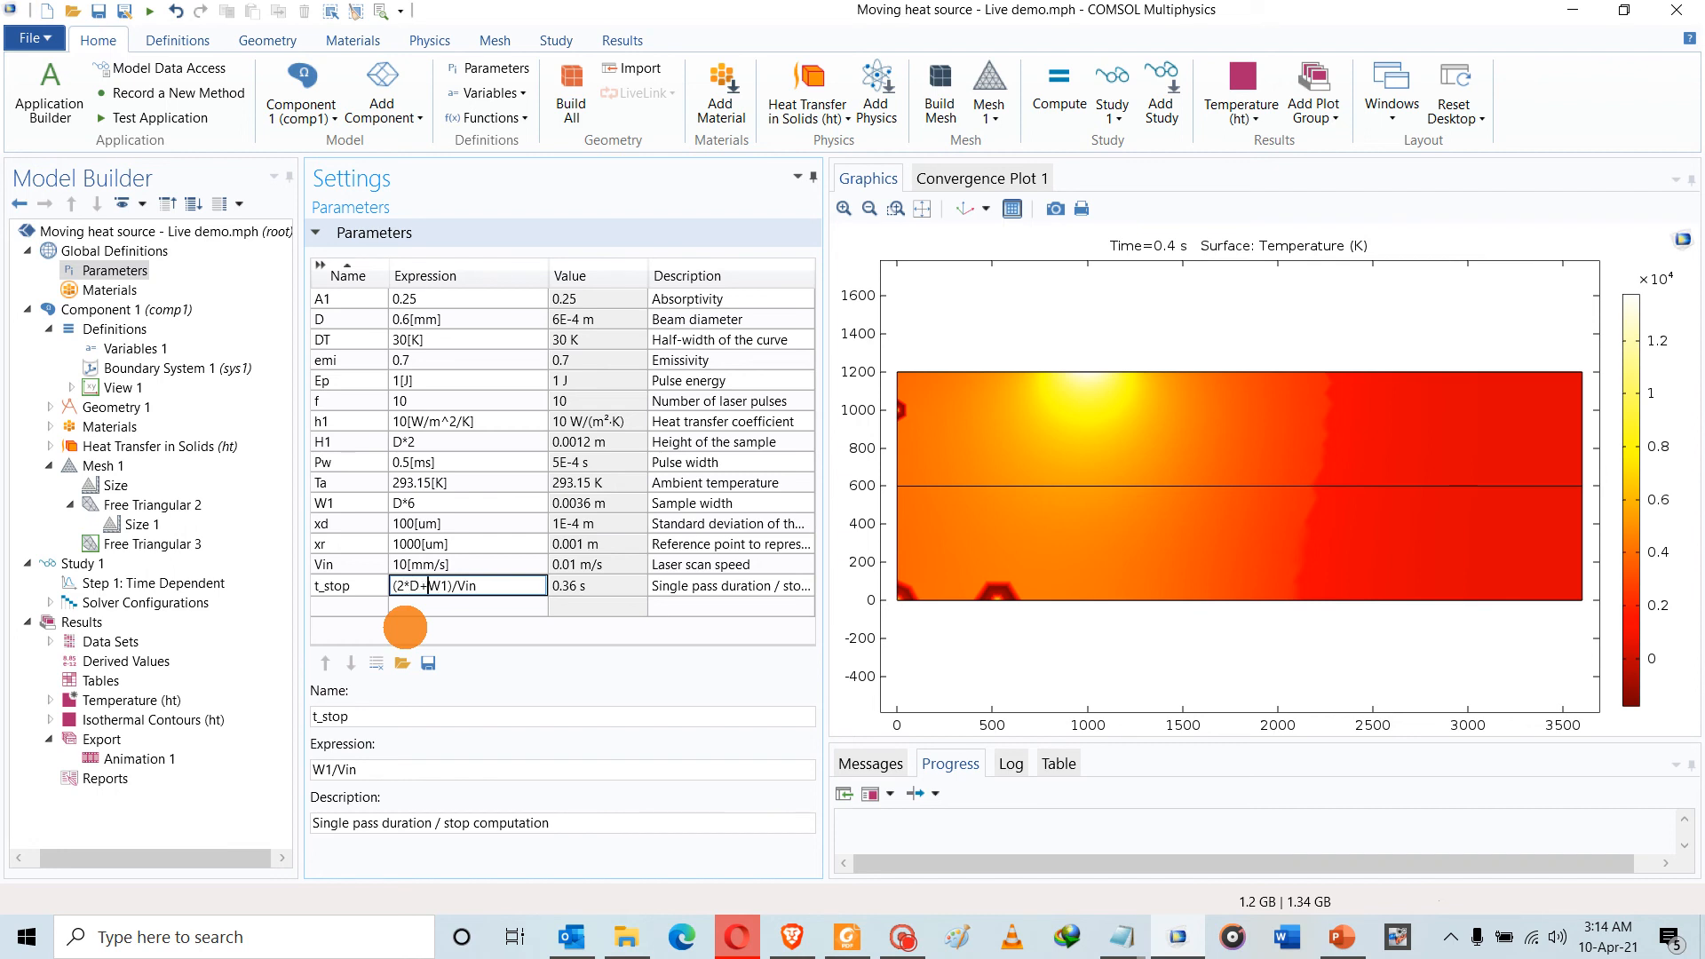
click(435, 604)
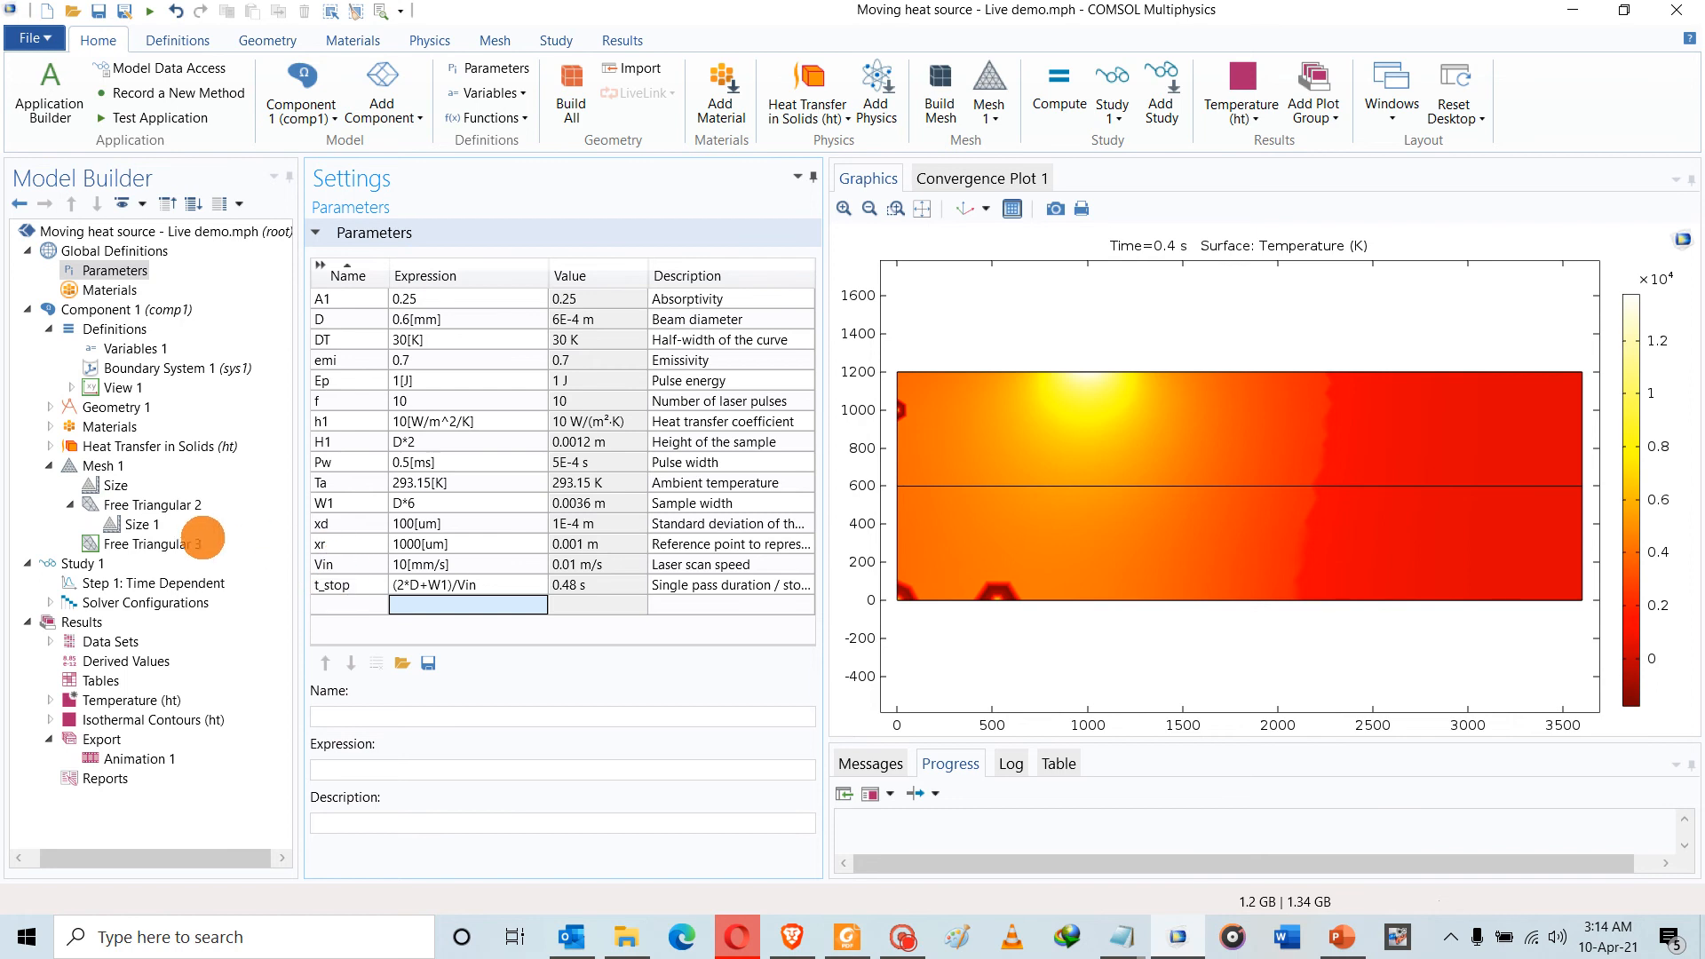
Collapse the Mesh 1 branch and examine how the G_space expression in Variables 1 uses the beam reference point
click(50, 466)
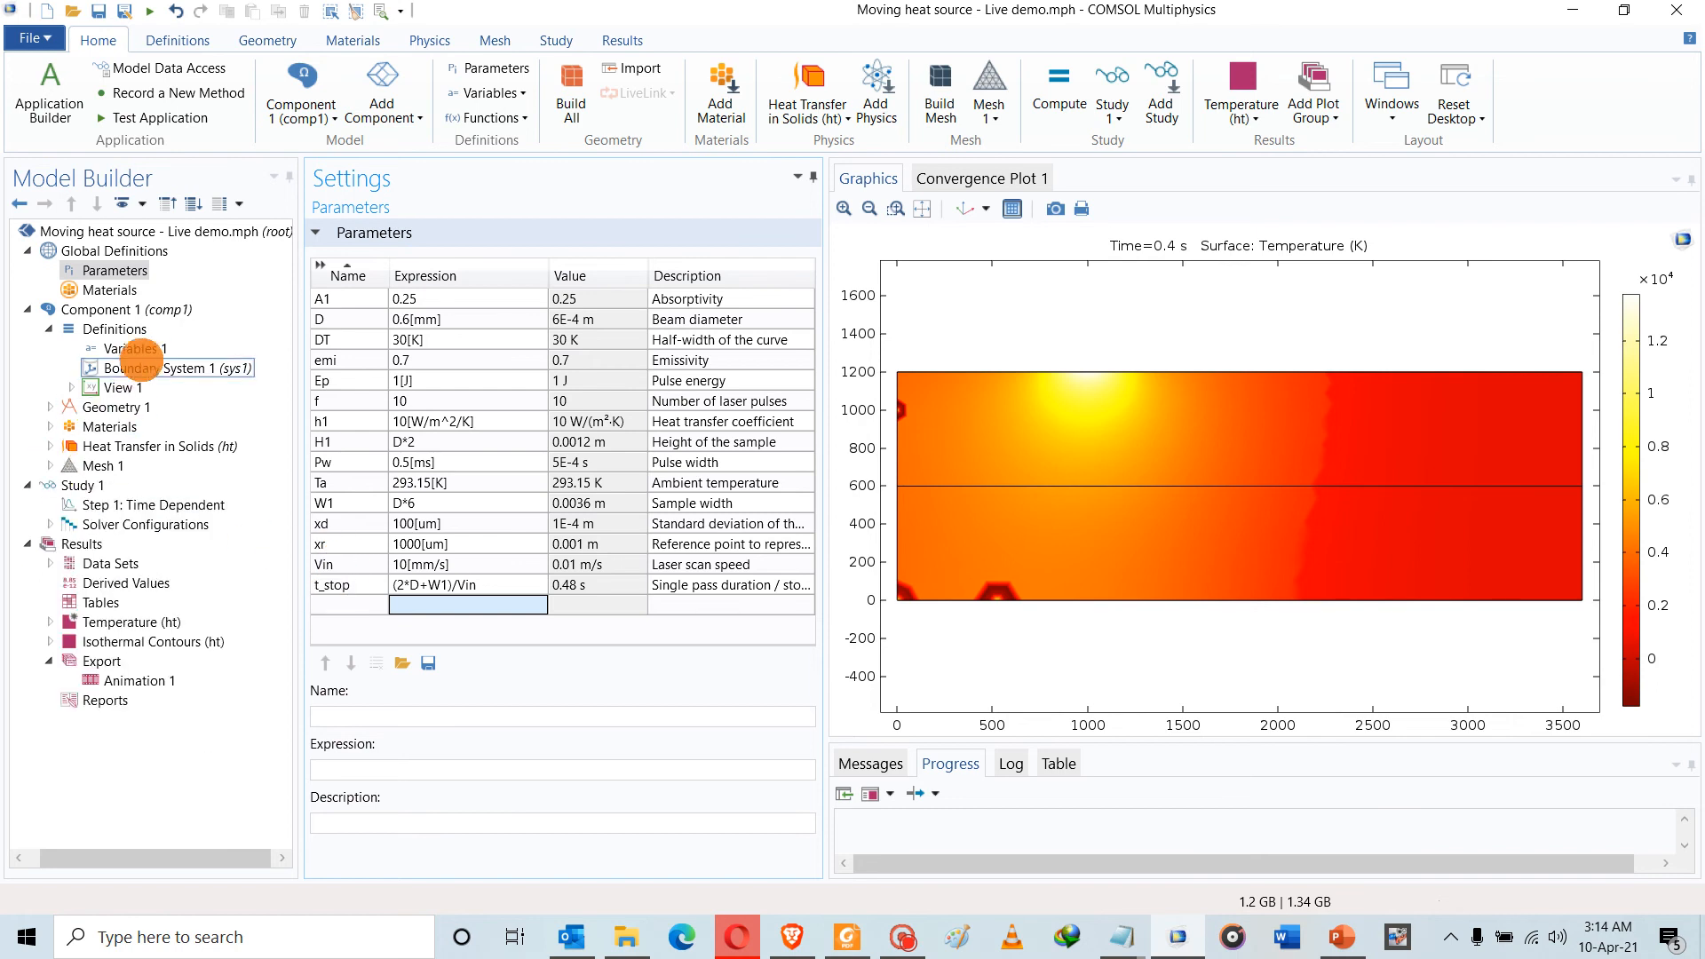
click(130, 348)
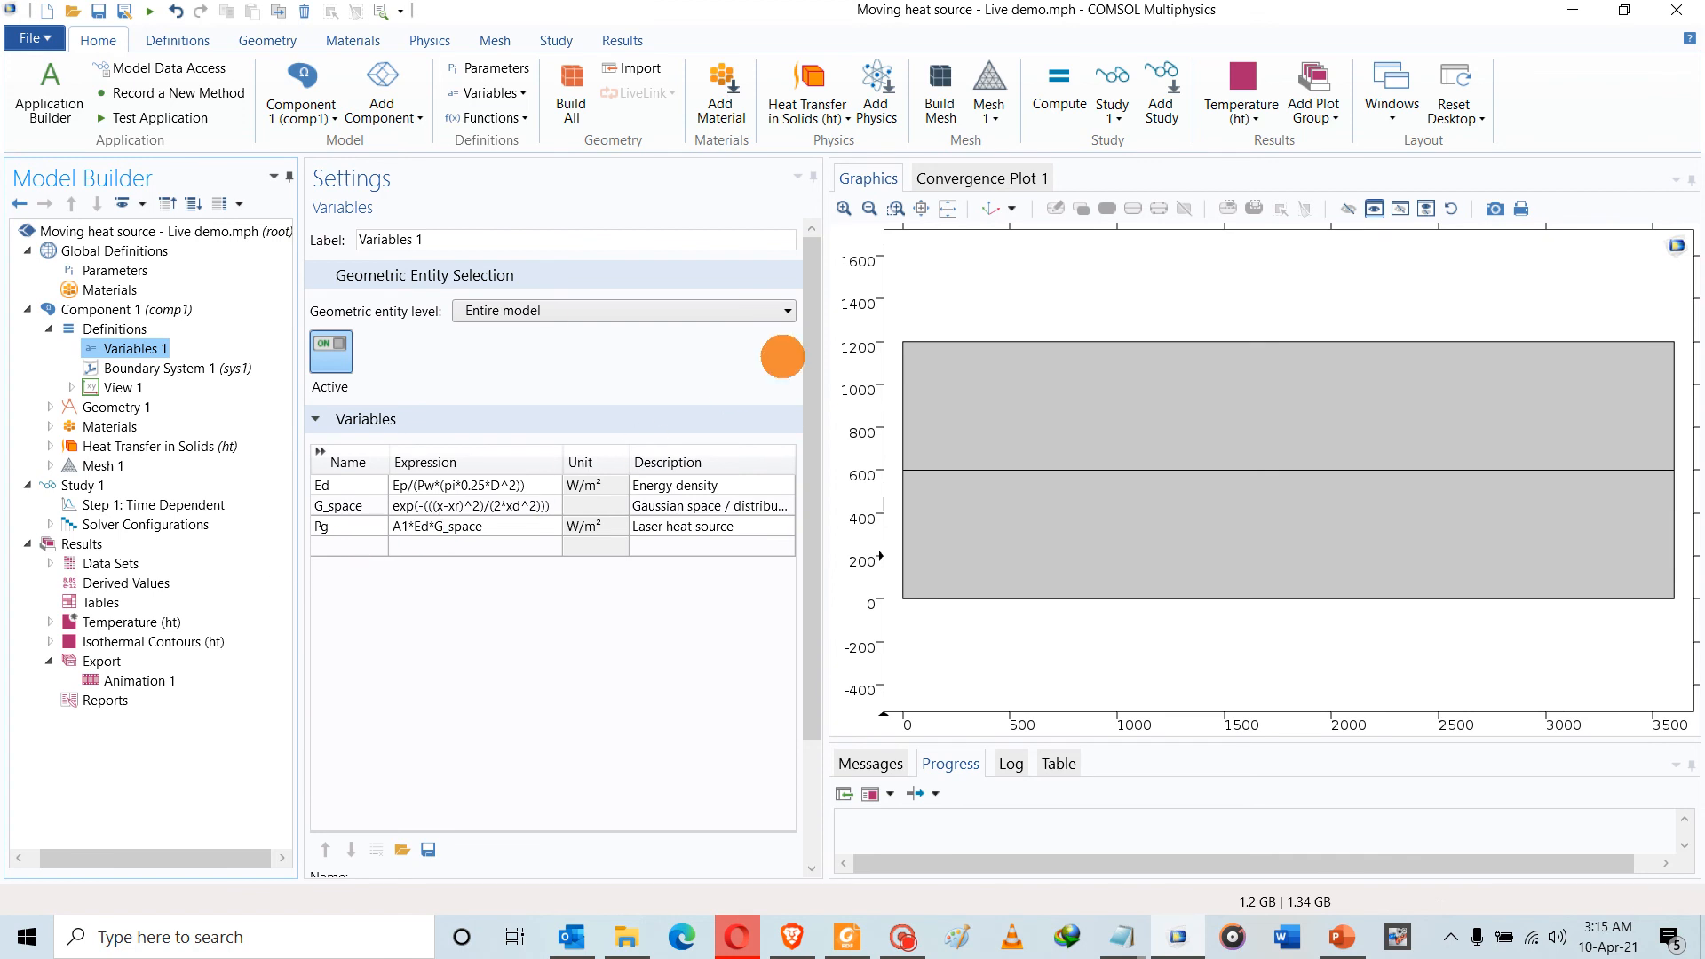
drag(825, 356, 885, 358)
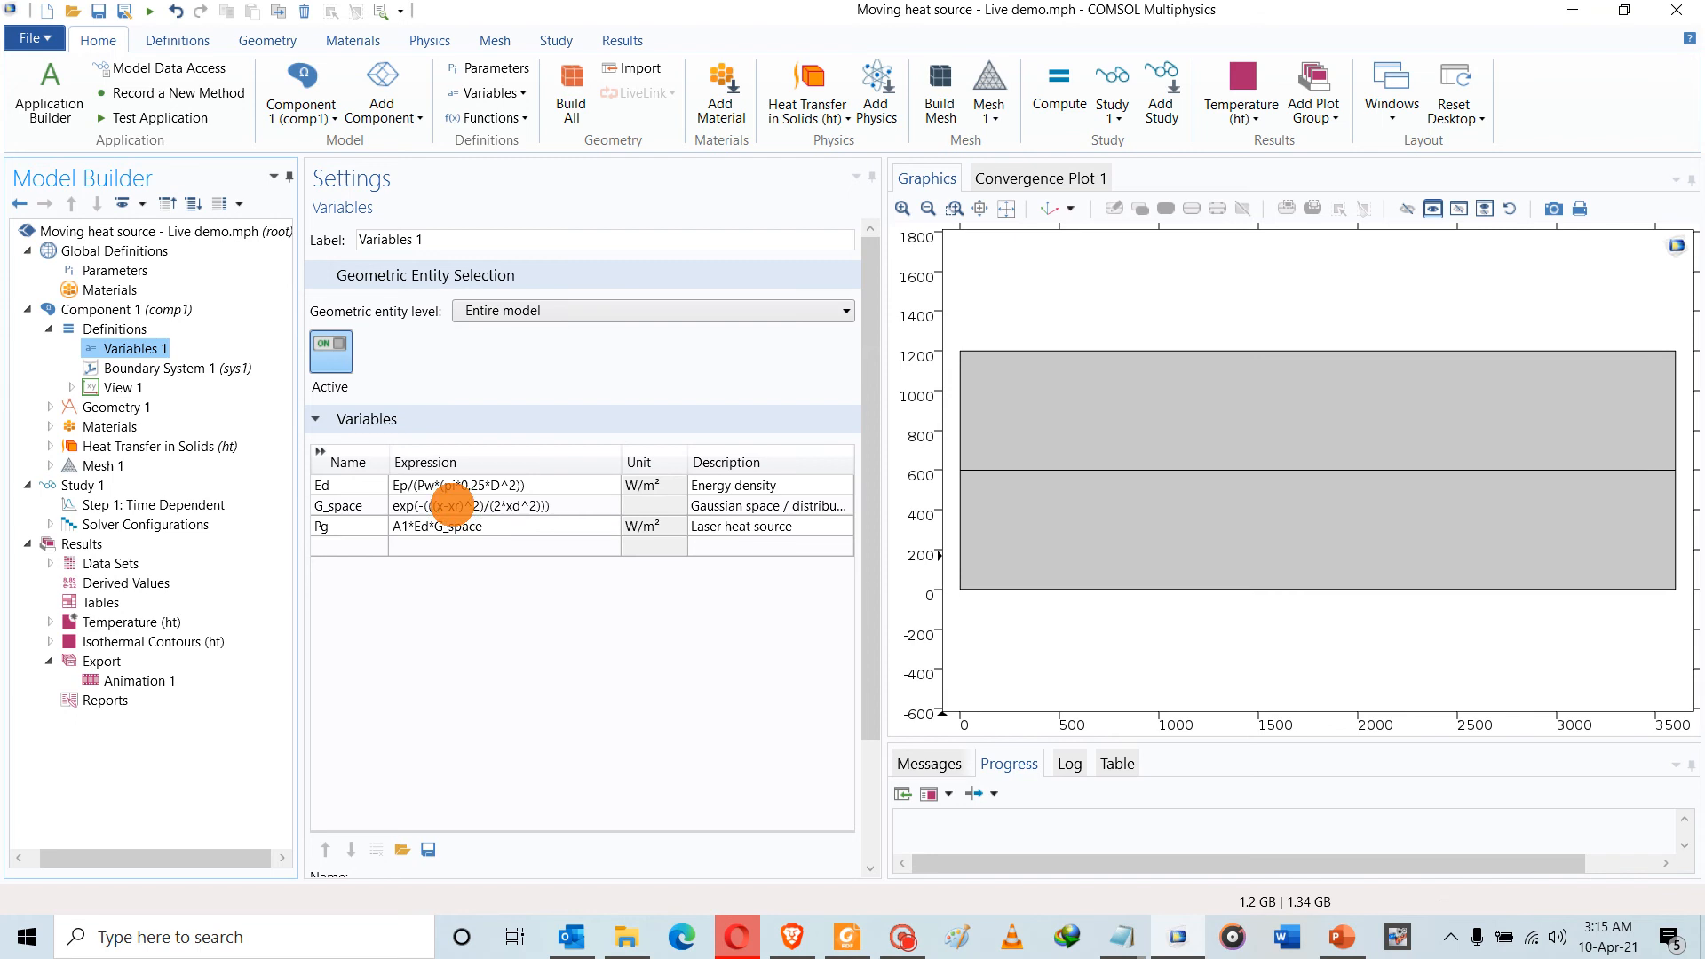
click(452, 505)
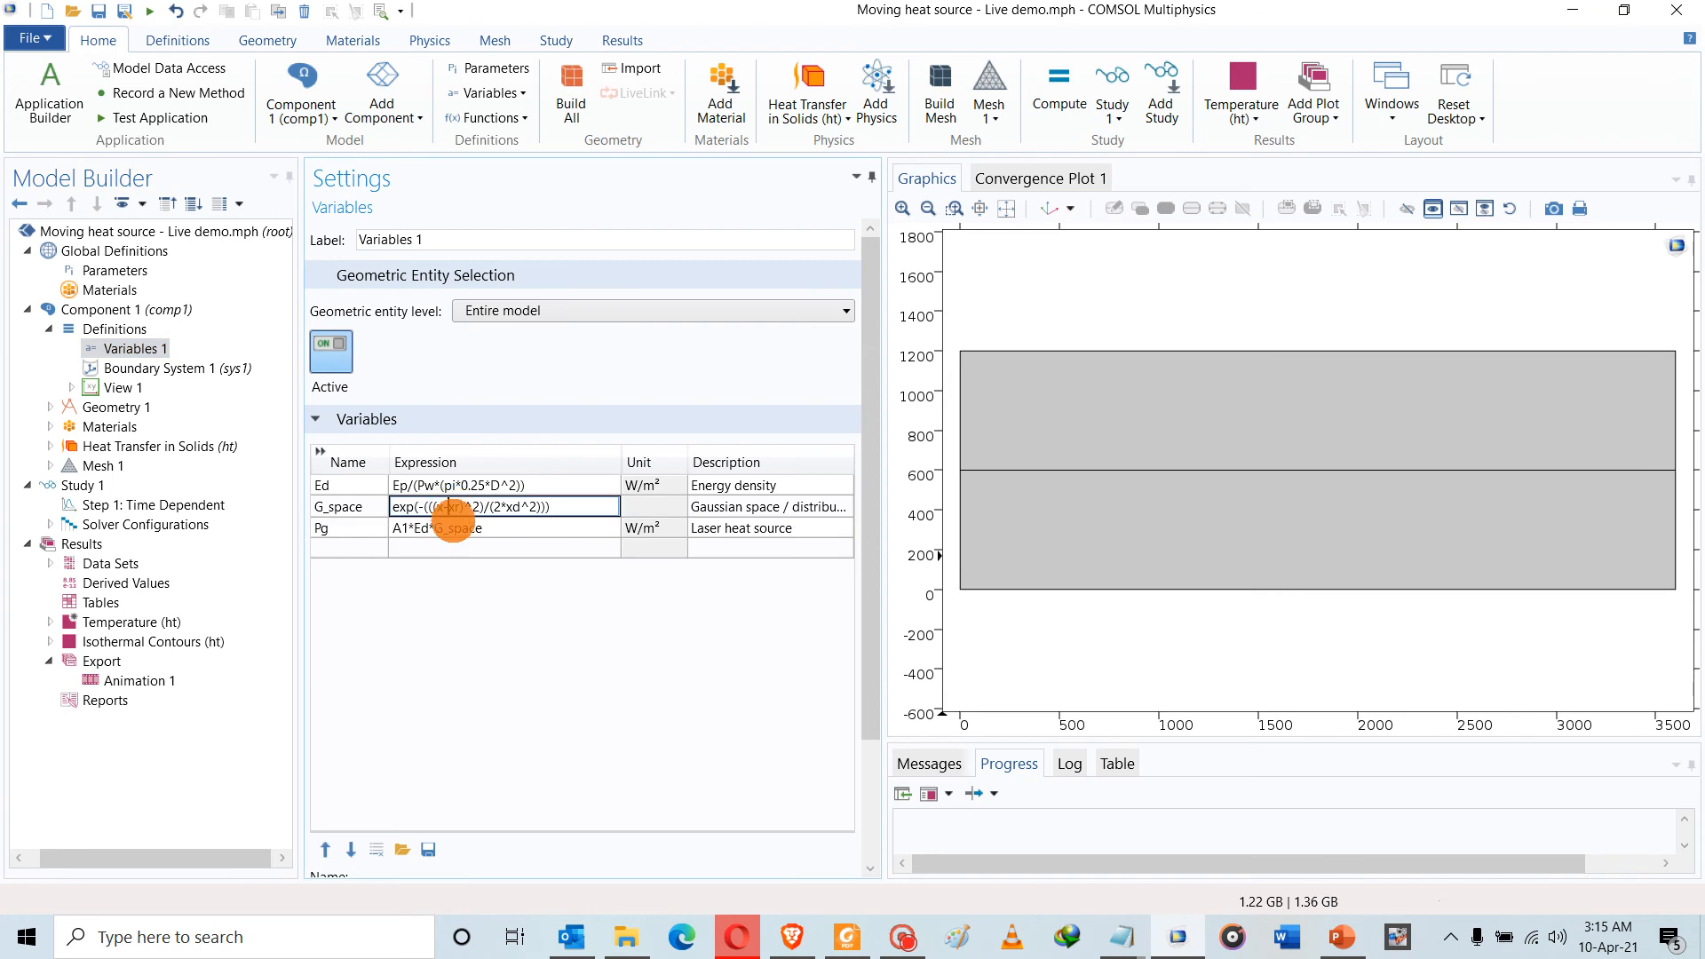
click(364, 547)
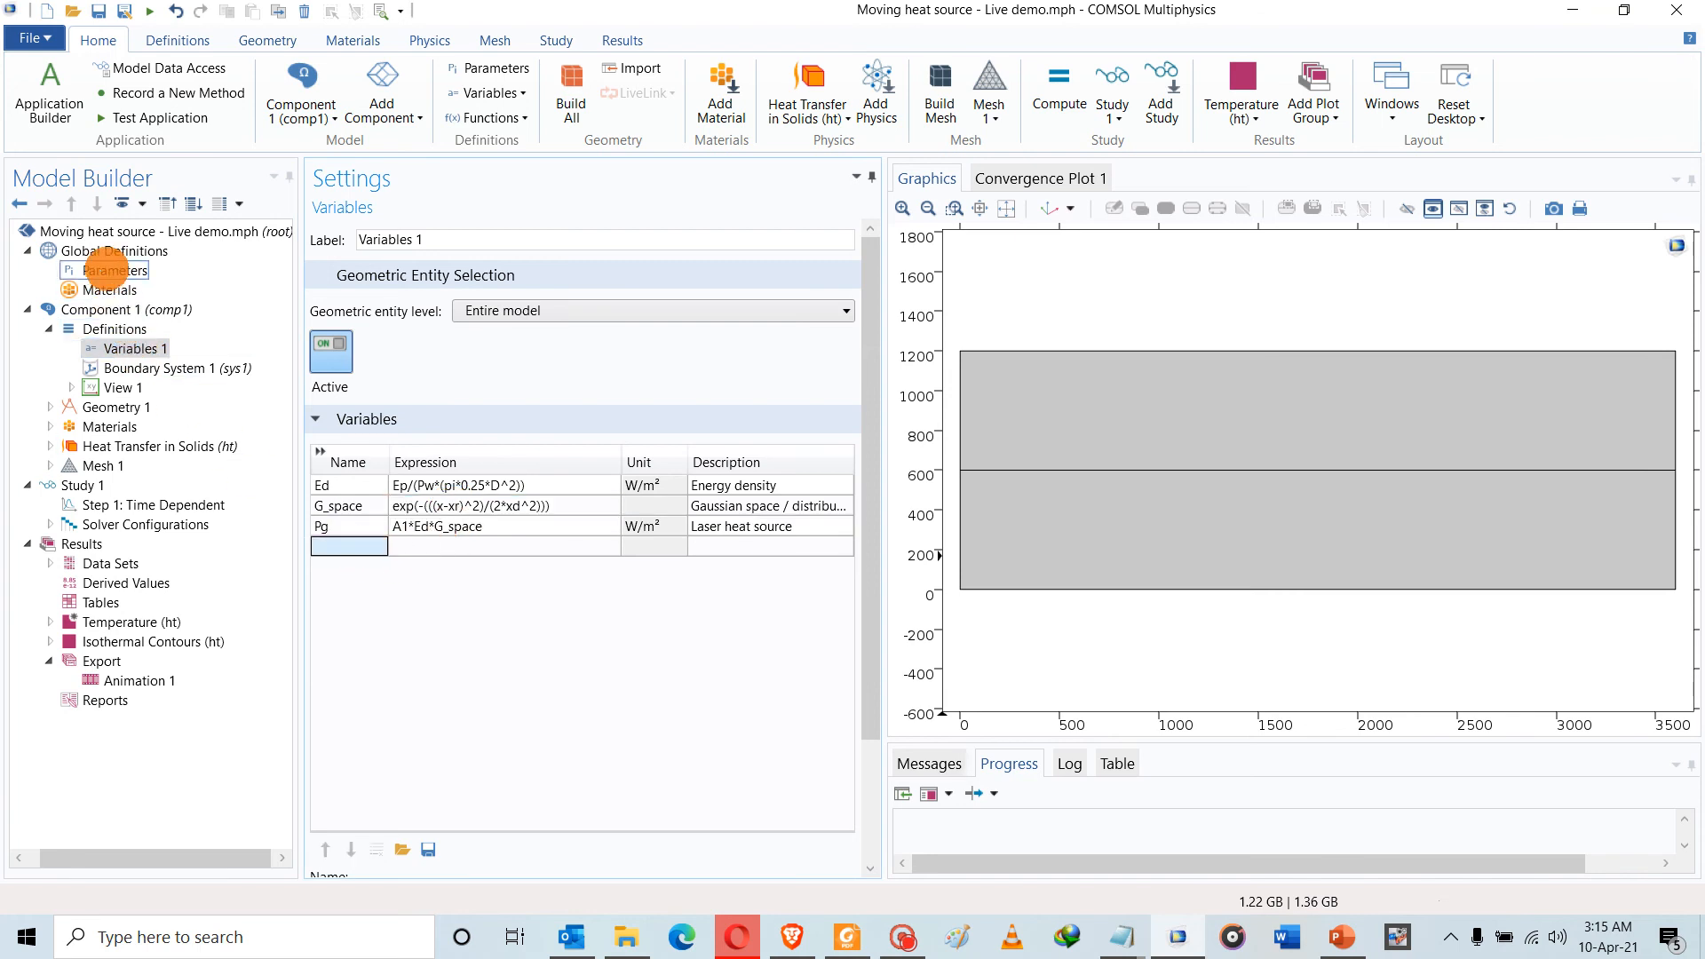
Rename the global parameter xr to x0 and set its expression to -D
click(114, 268)
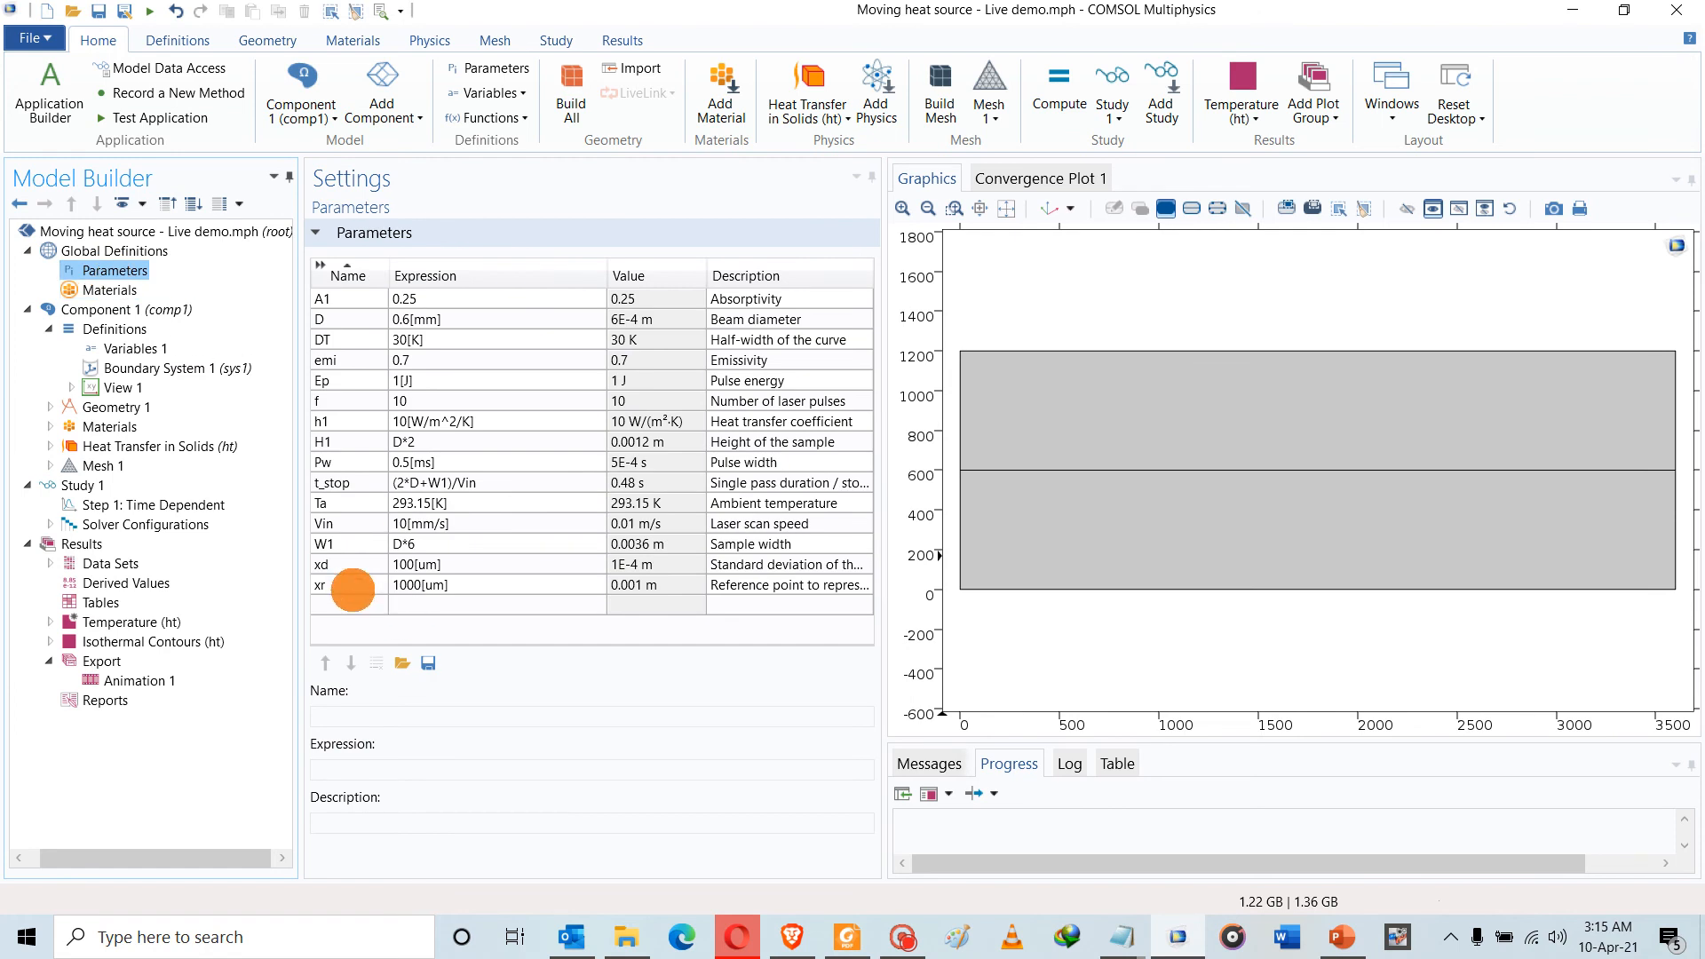
click(352, 587)
click(352, 586)
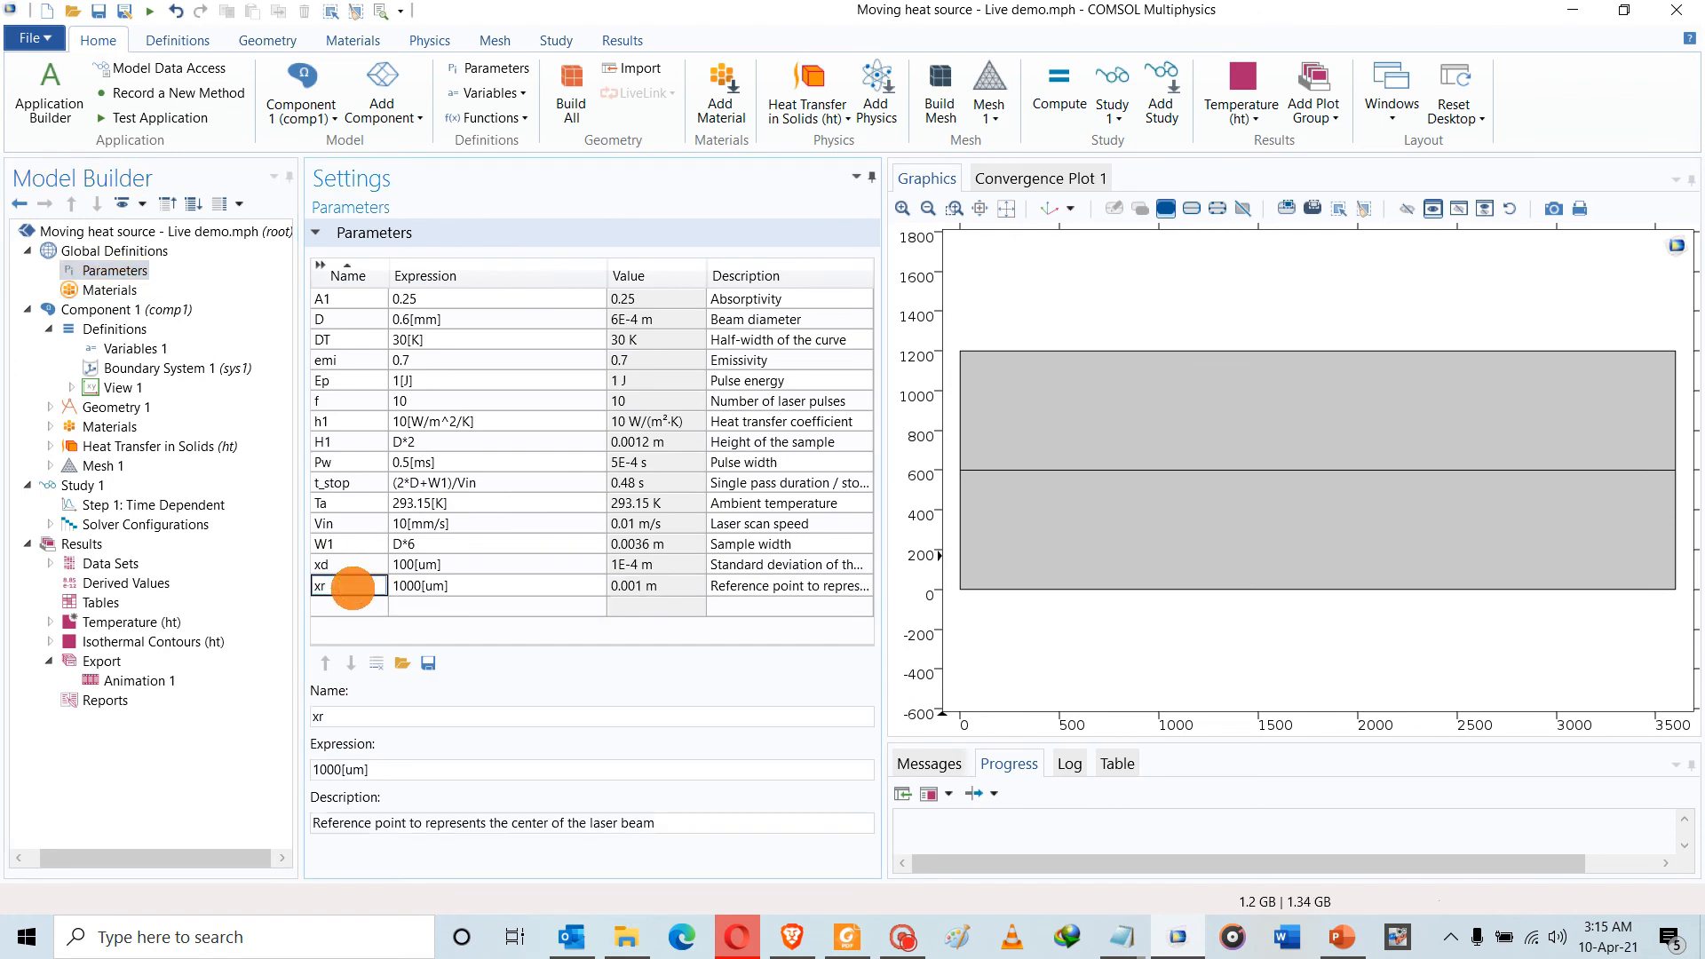
text(0)
click(417, 584)
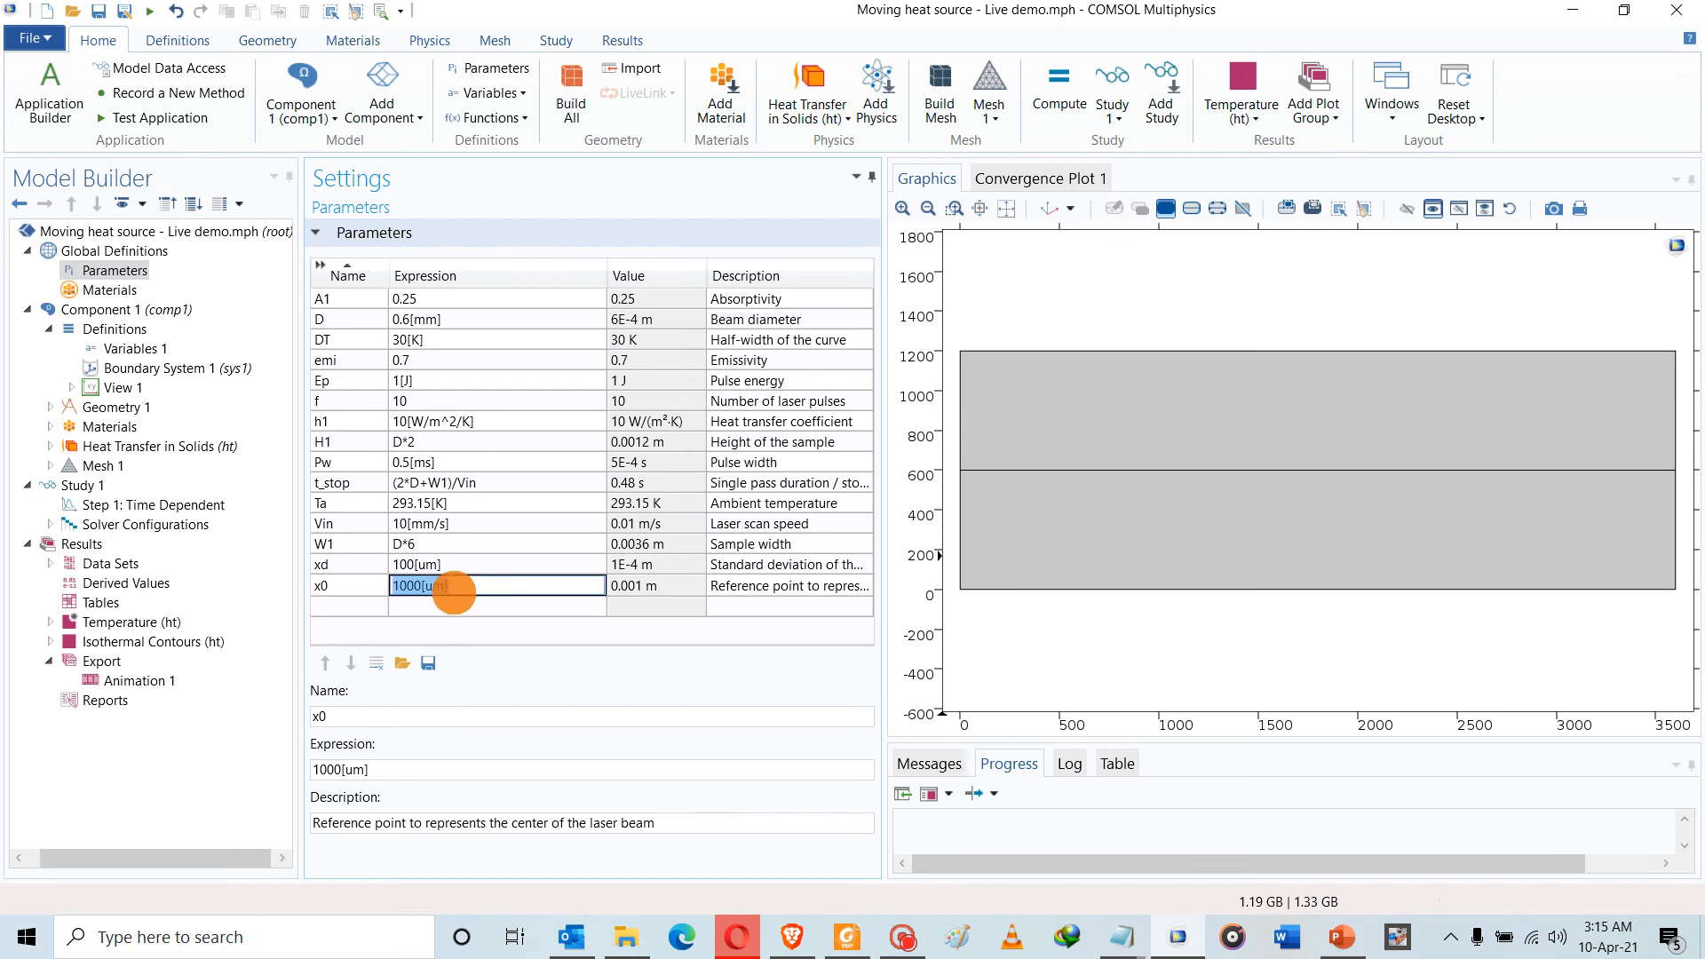
text(D)
click(453, 610)
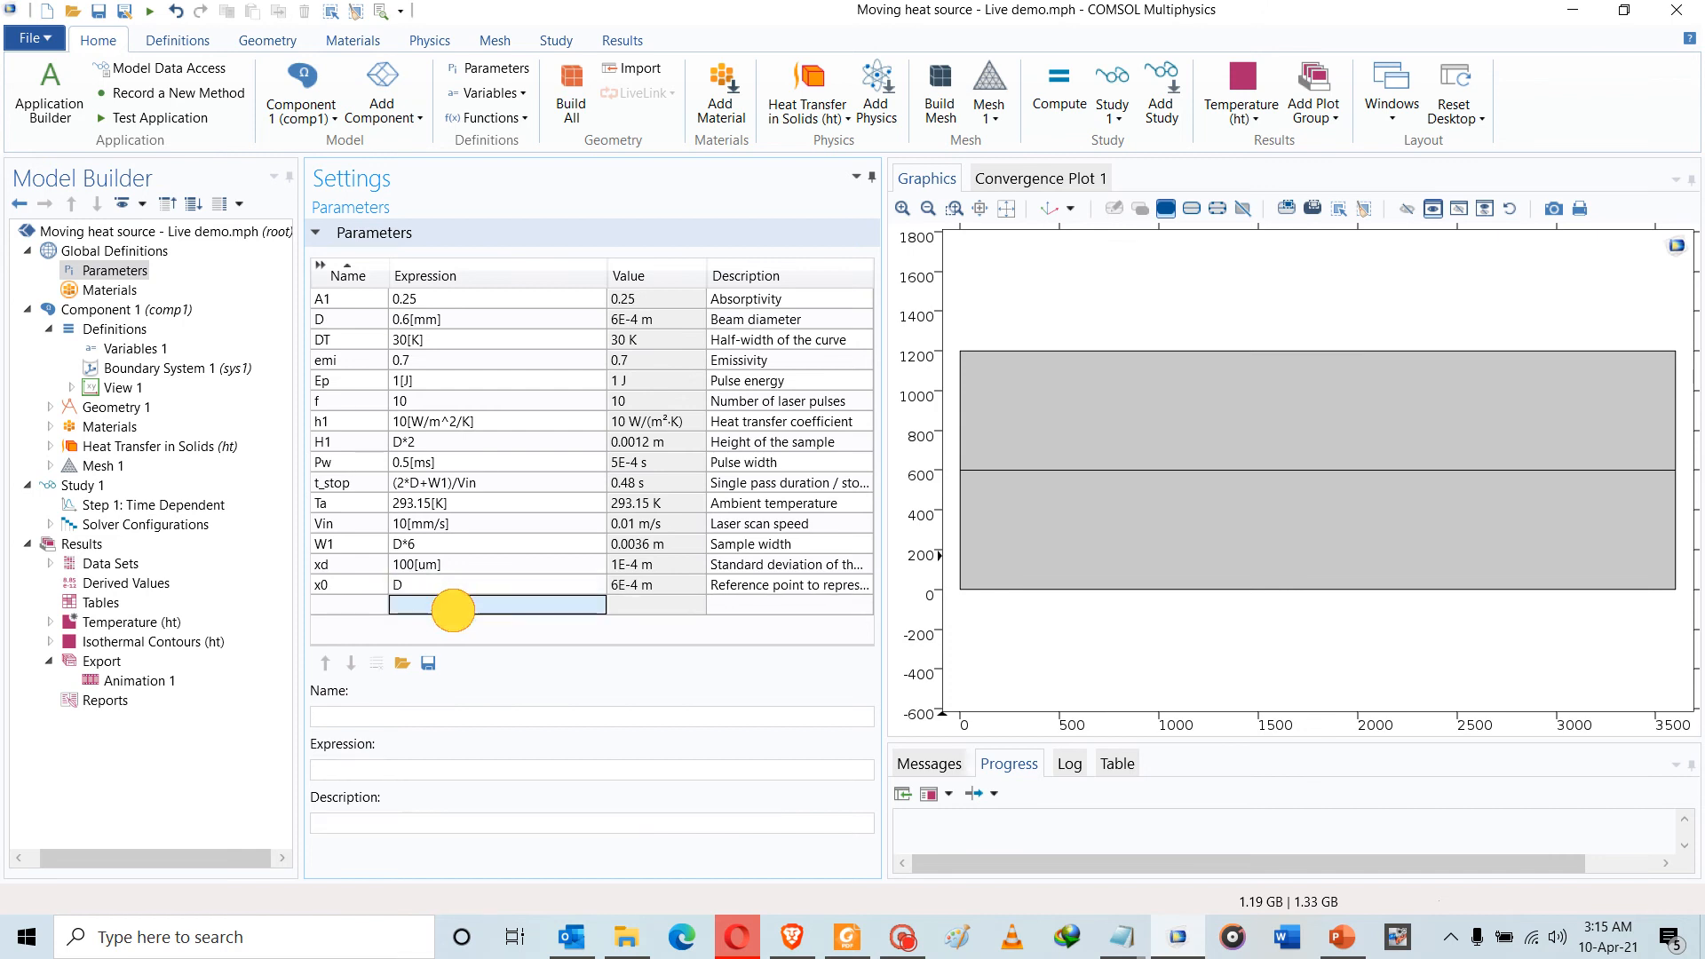
click(392, 584)
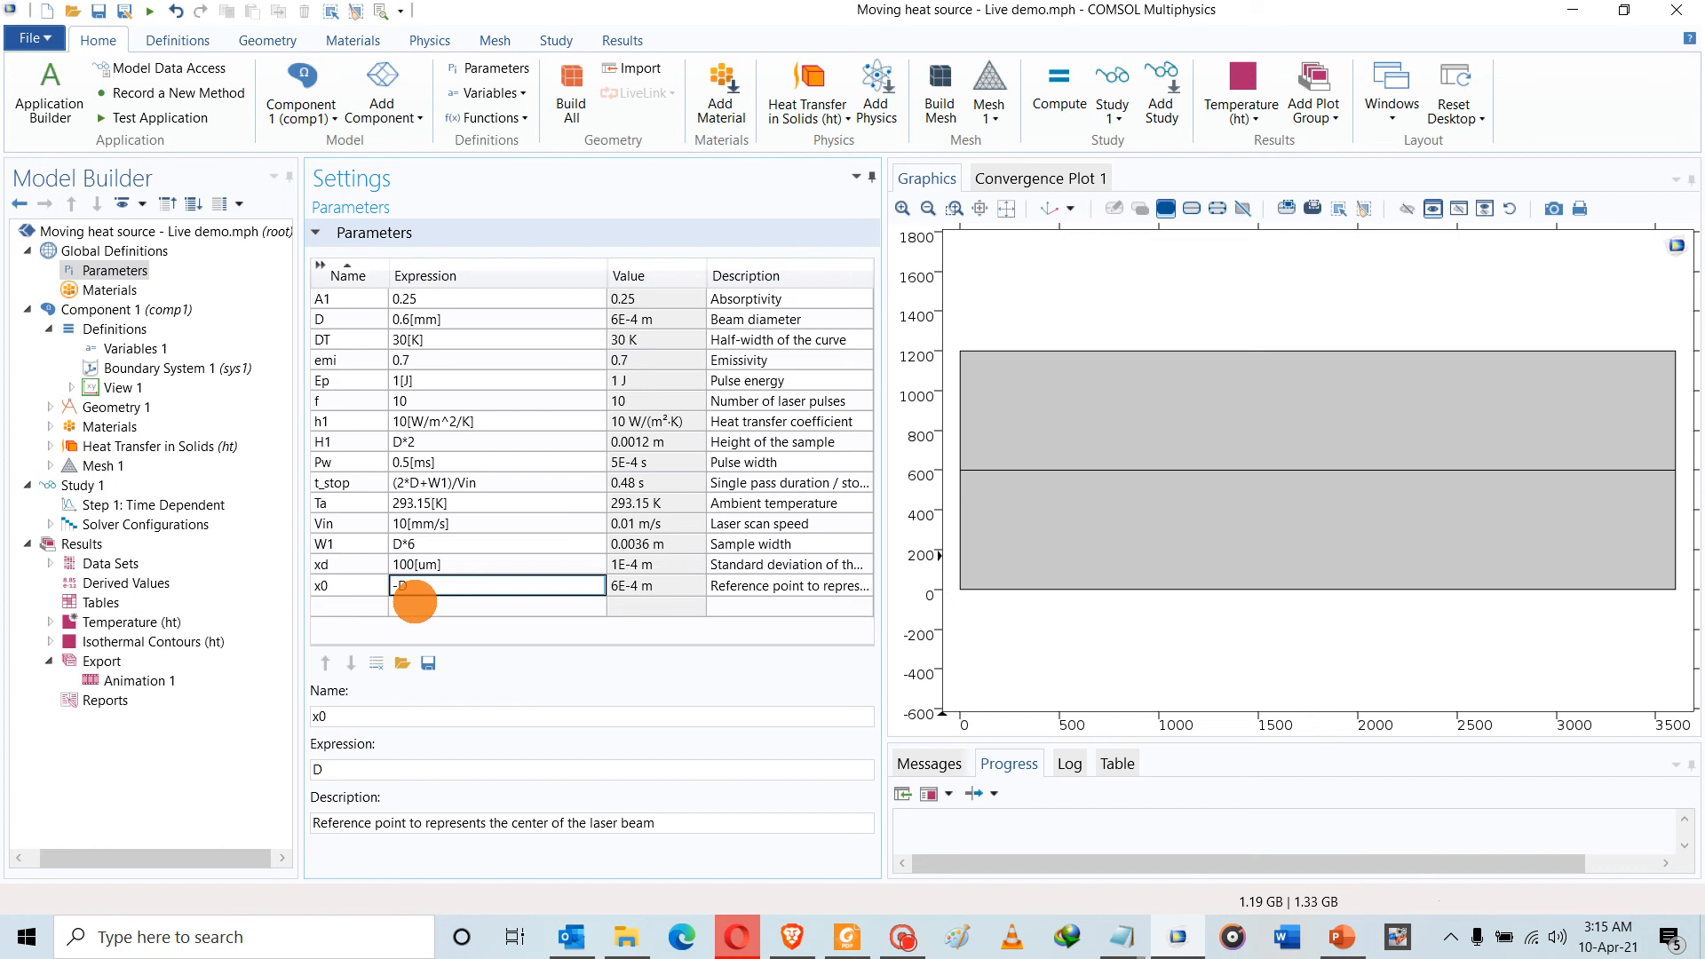
text(-)
click(414, 602)
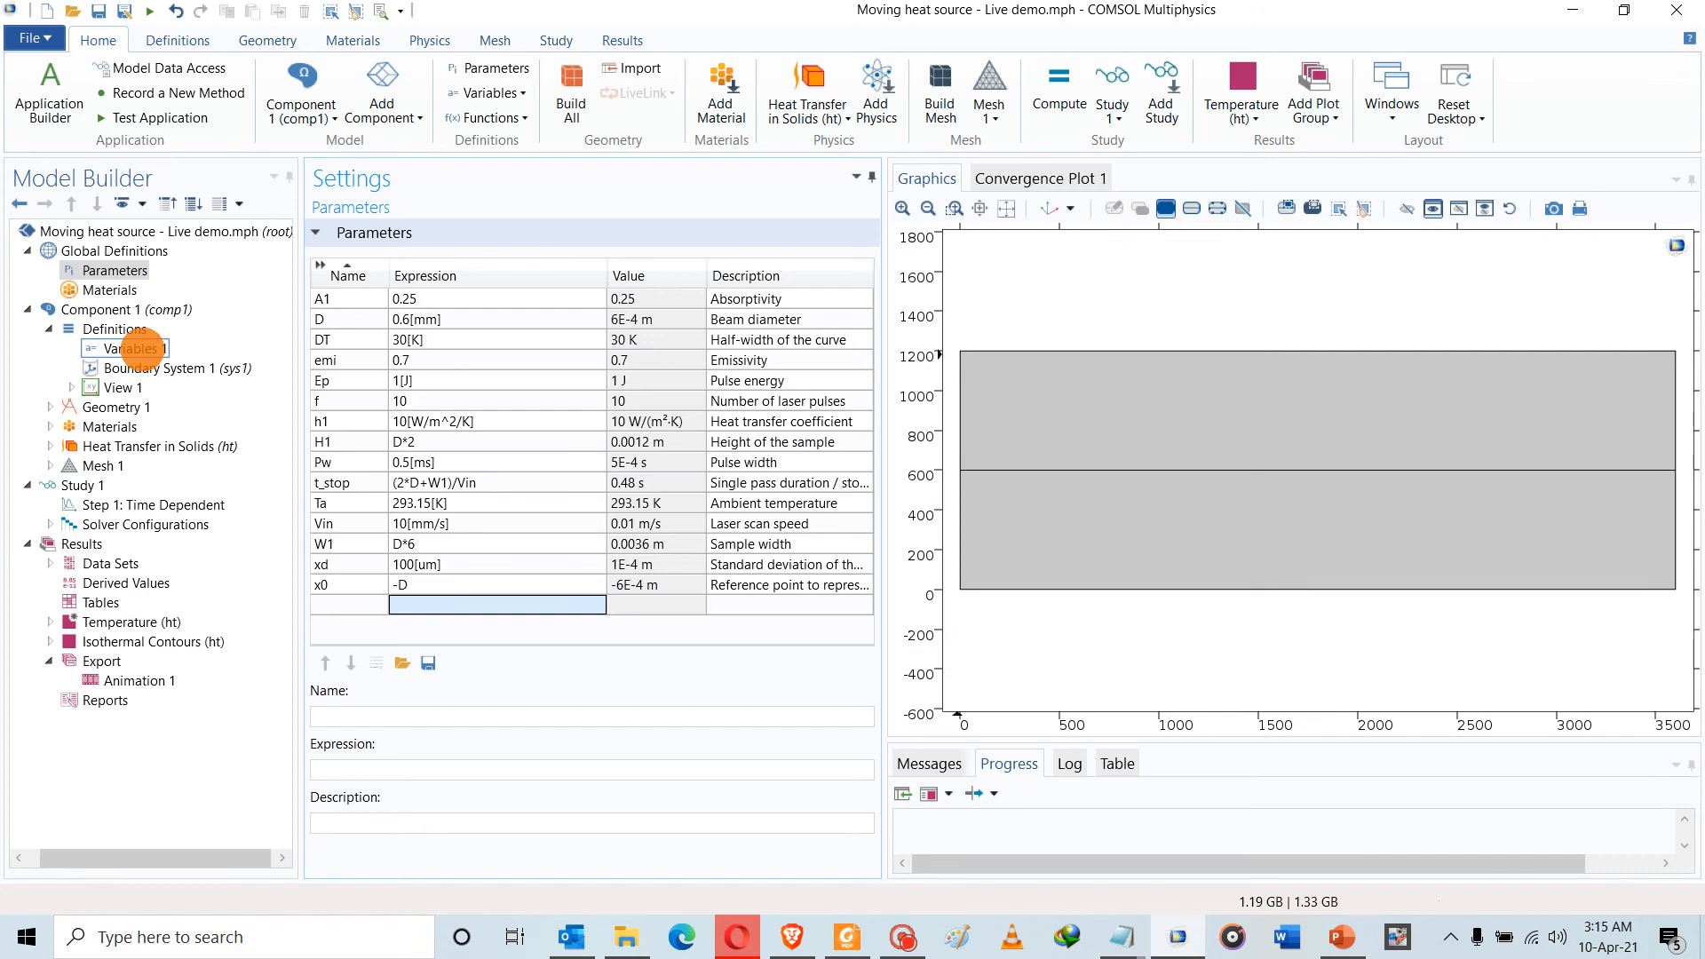
Add a variable xr to Variables 1 with expression x0+Vin*t and description "Laser beam transient position"
click(142, 347)
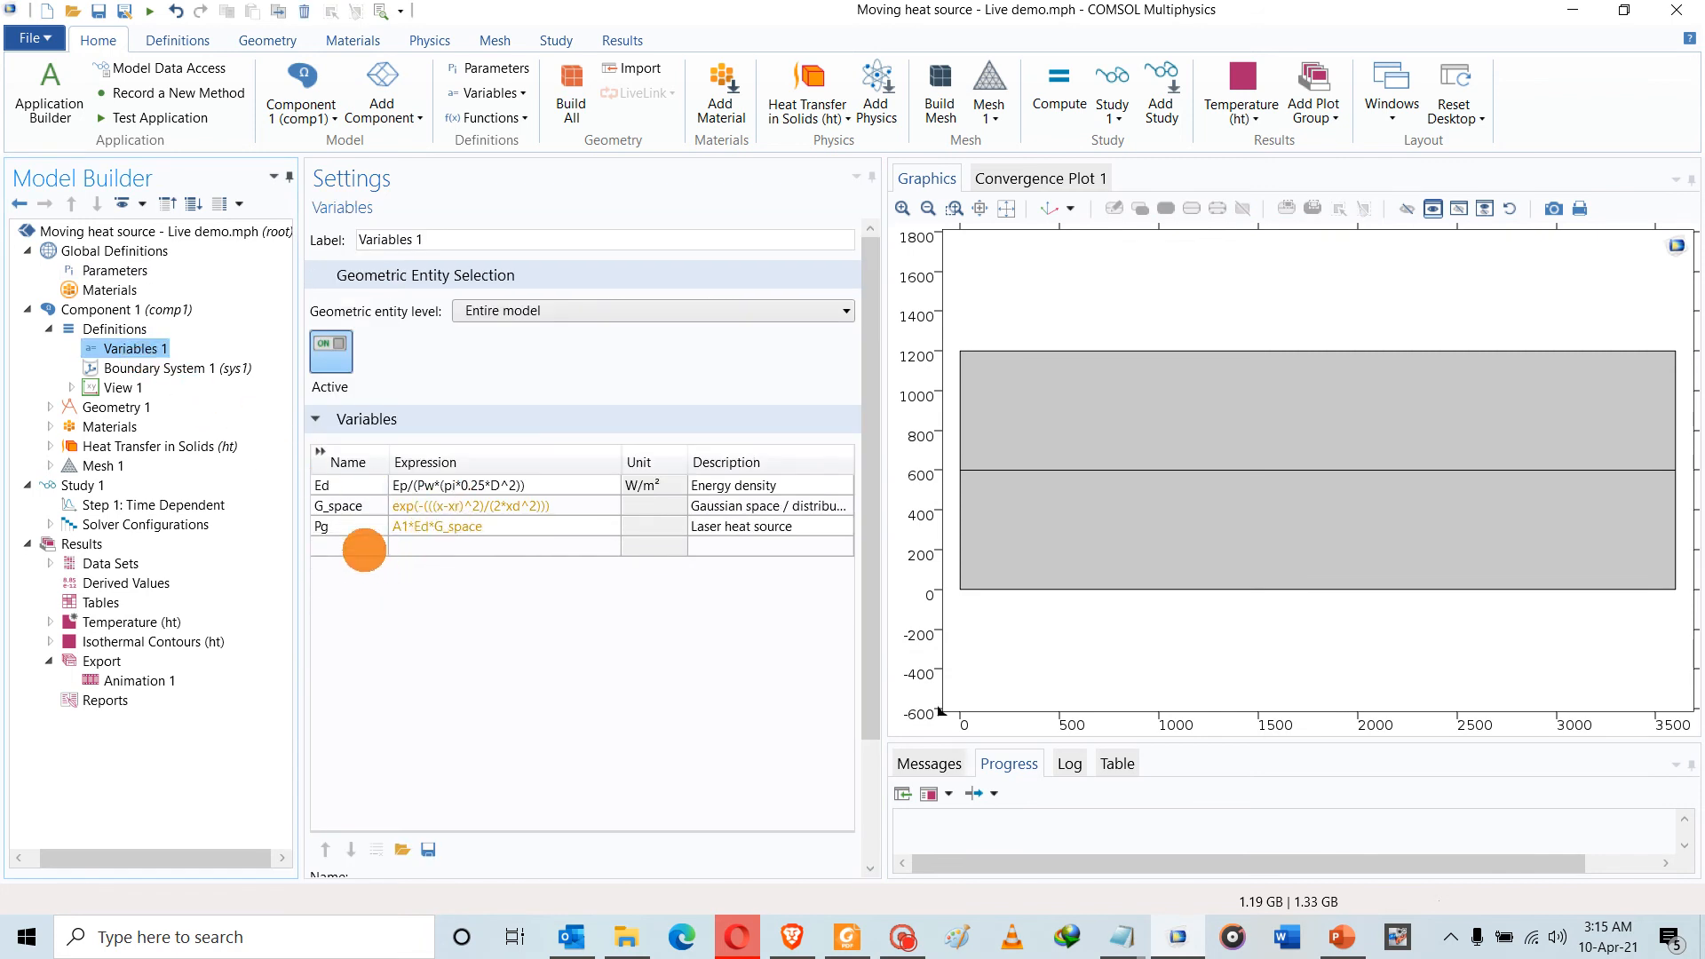
click(361, 544)
click(361, 546)
text(x)
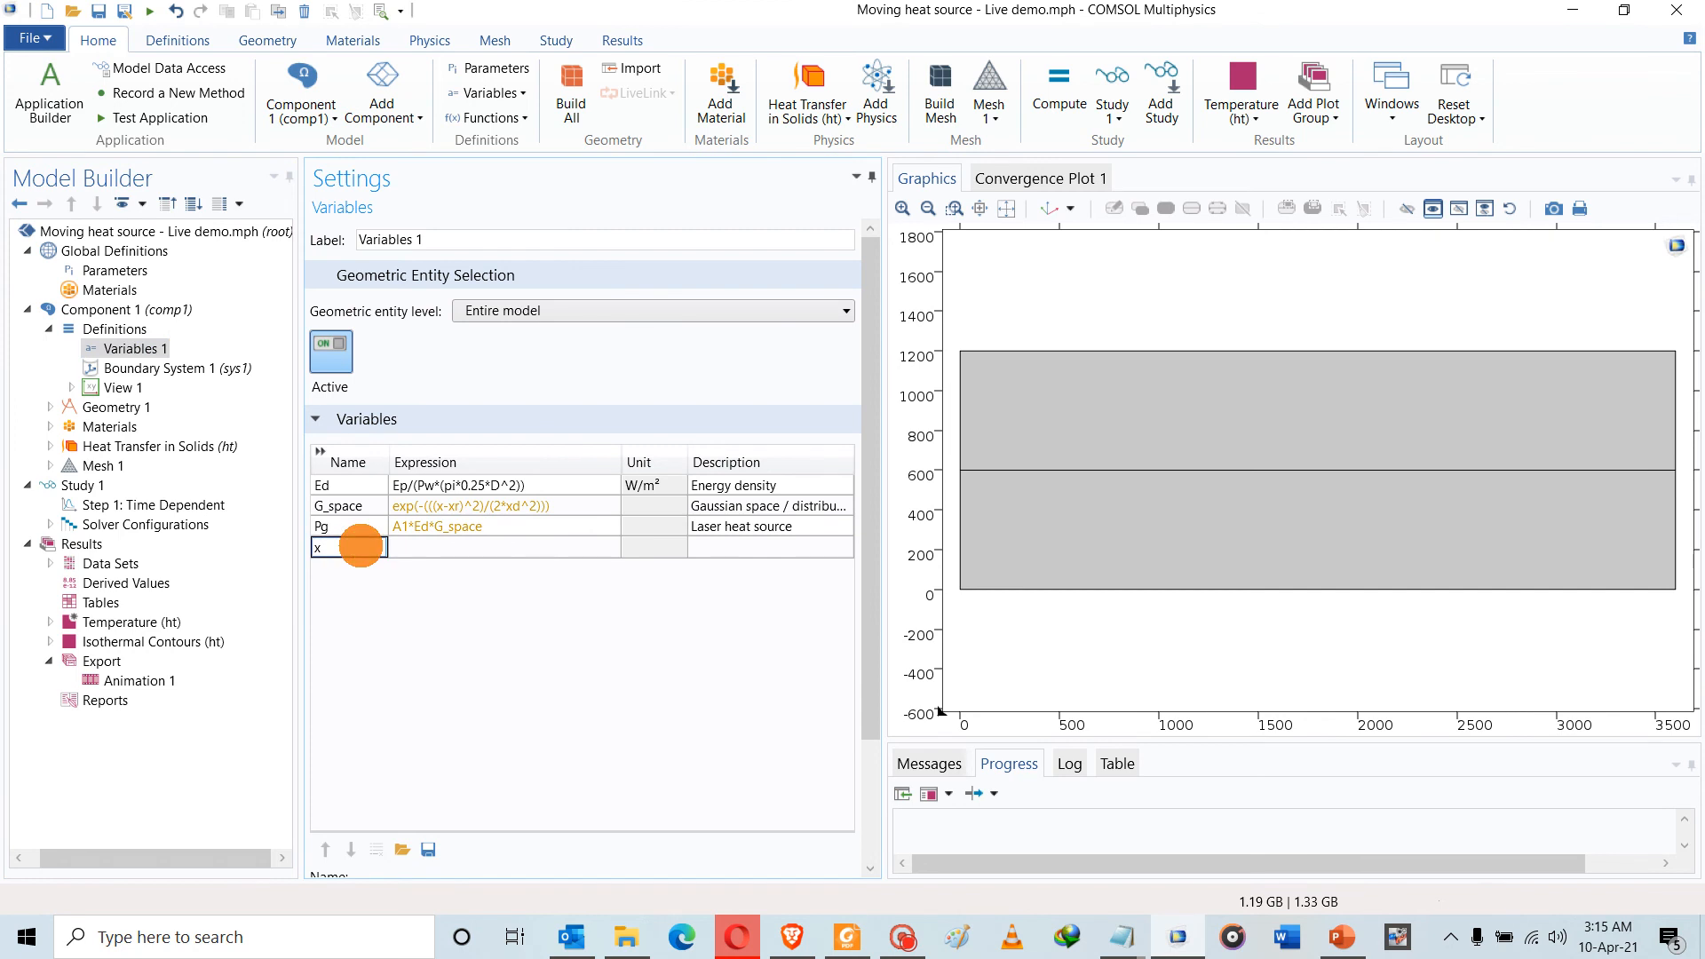
text(r)
click(416, 543)
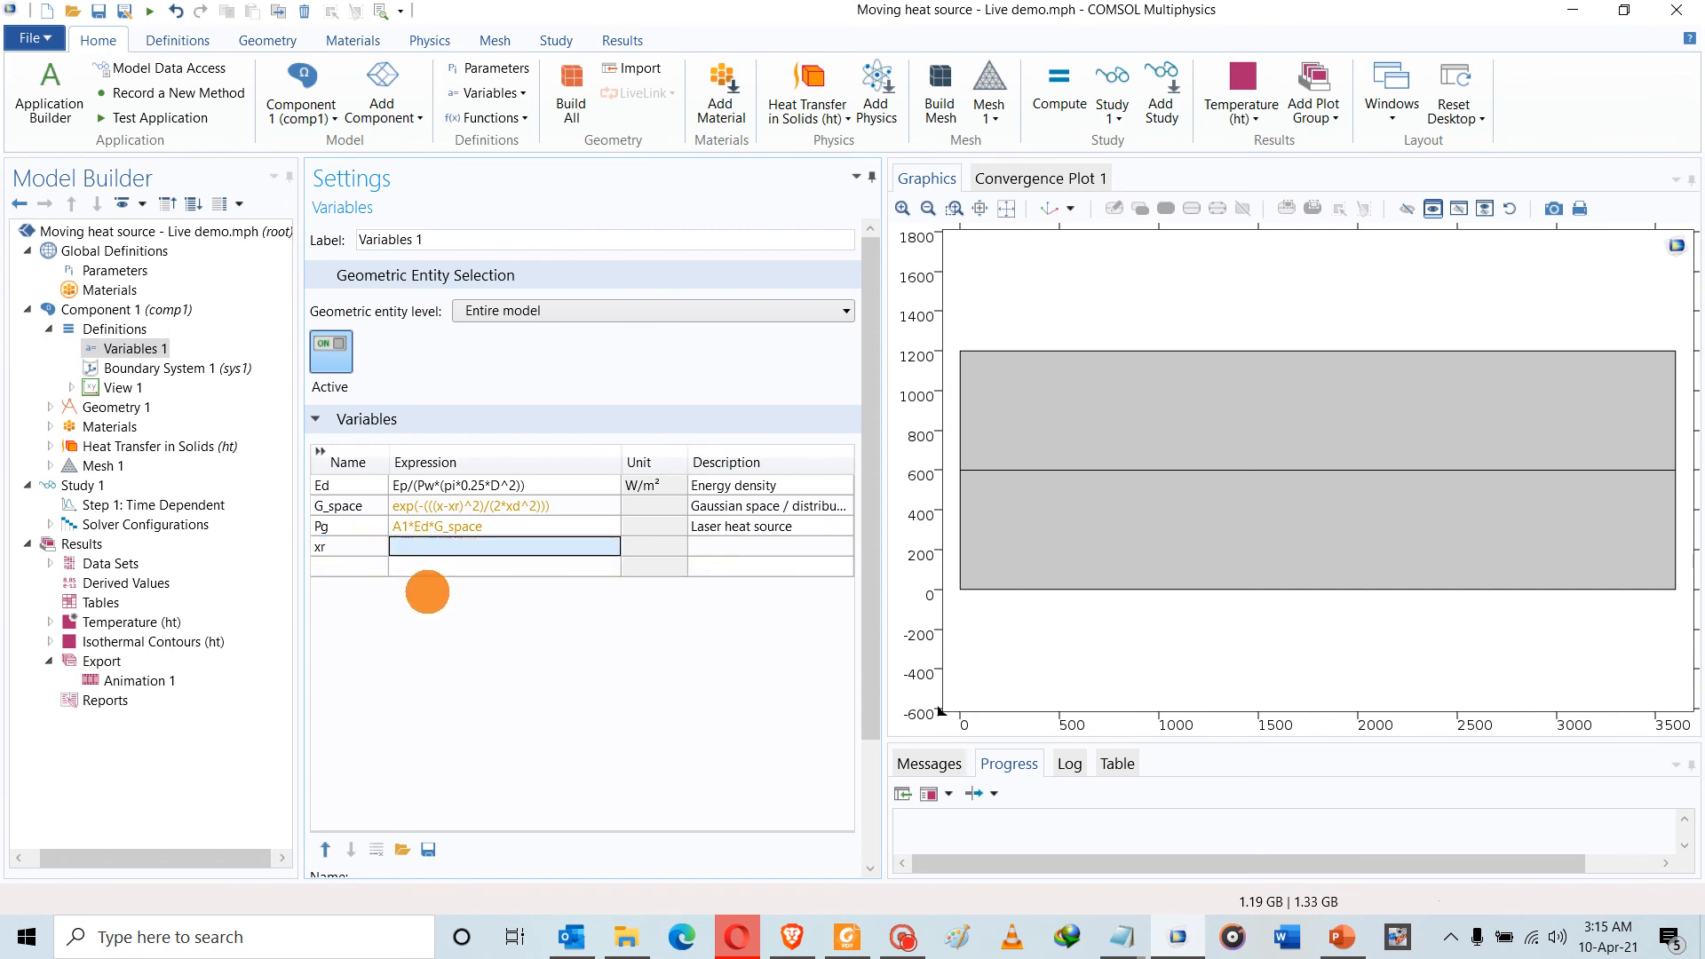
click(413, 546)
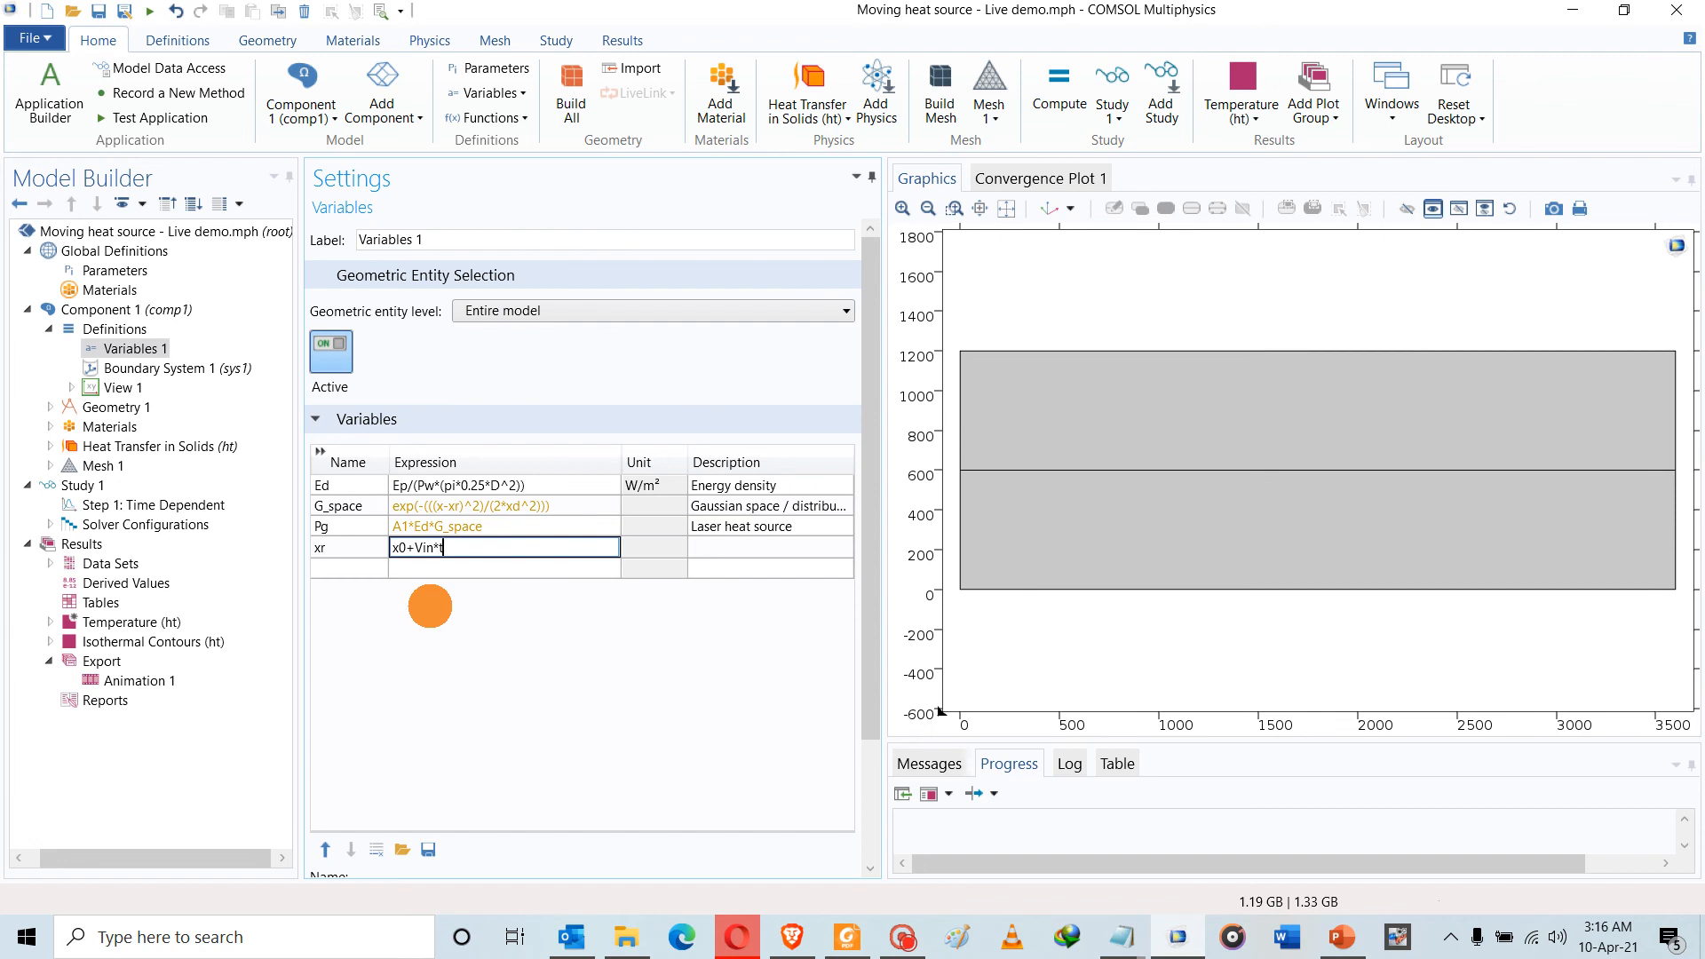
click(423, 579)
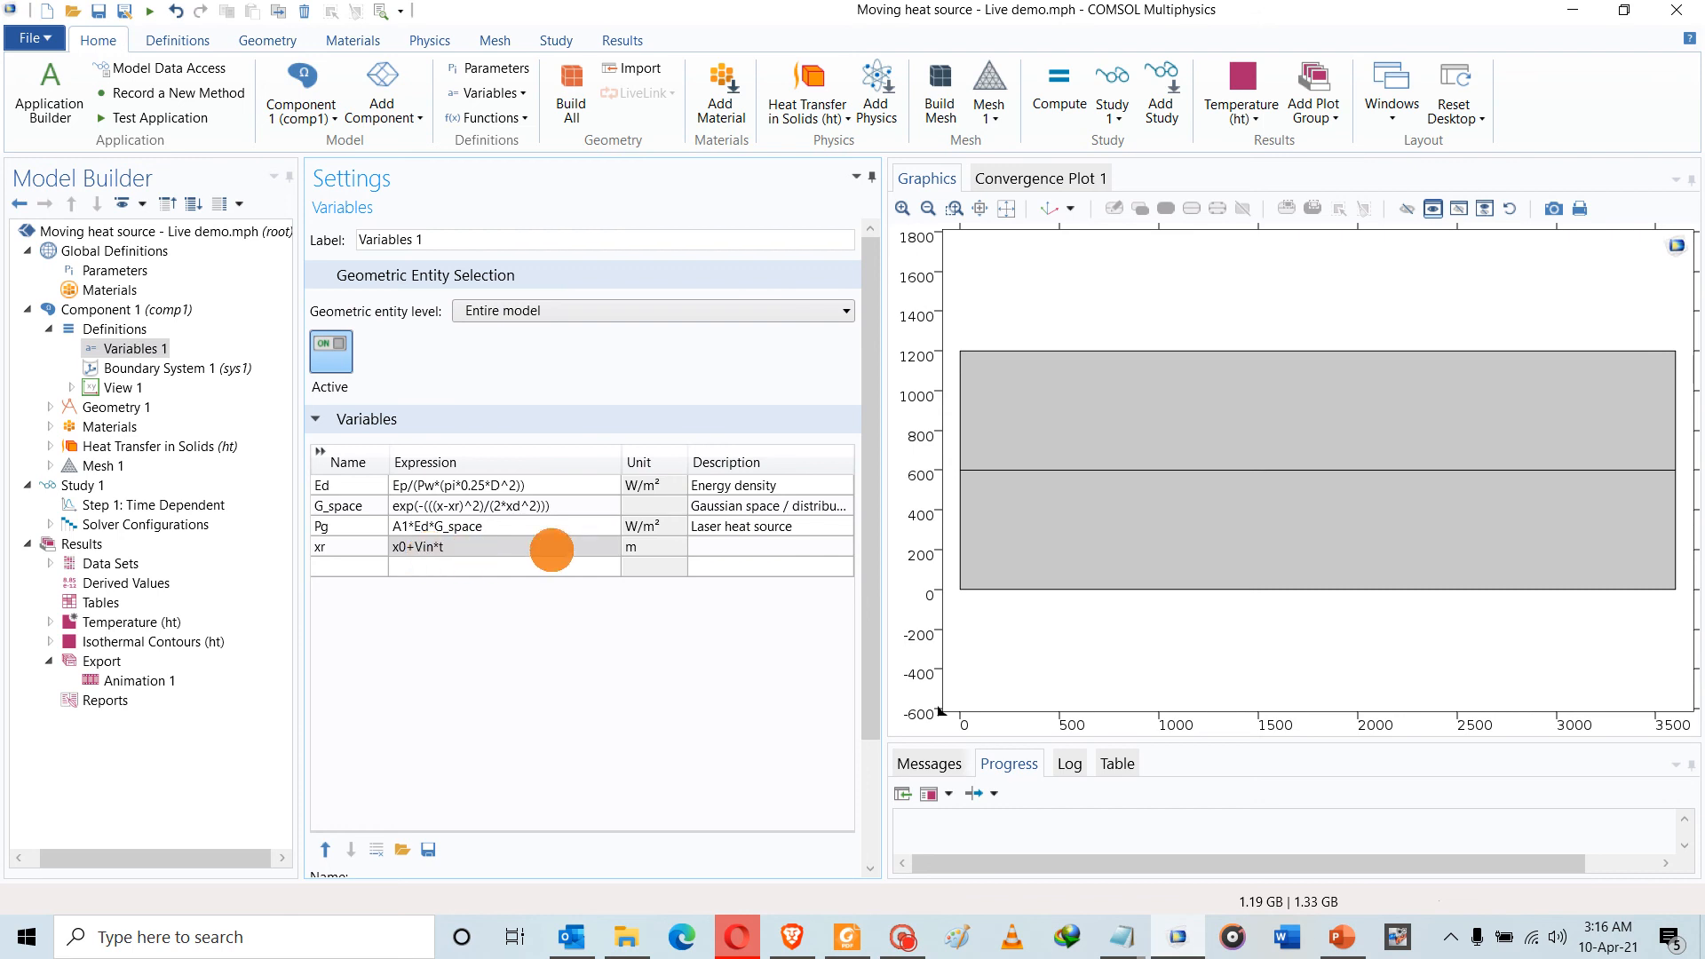
click(707, 548)
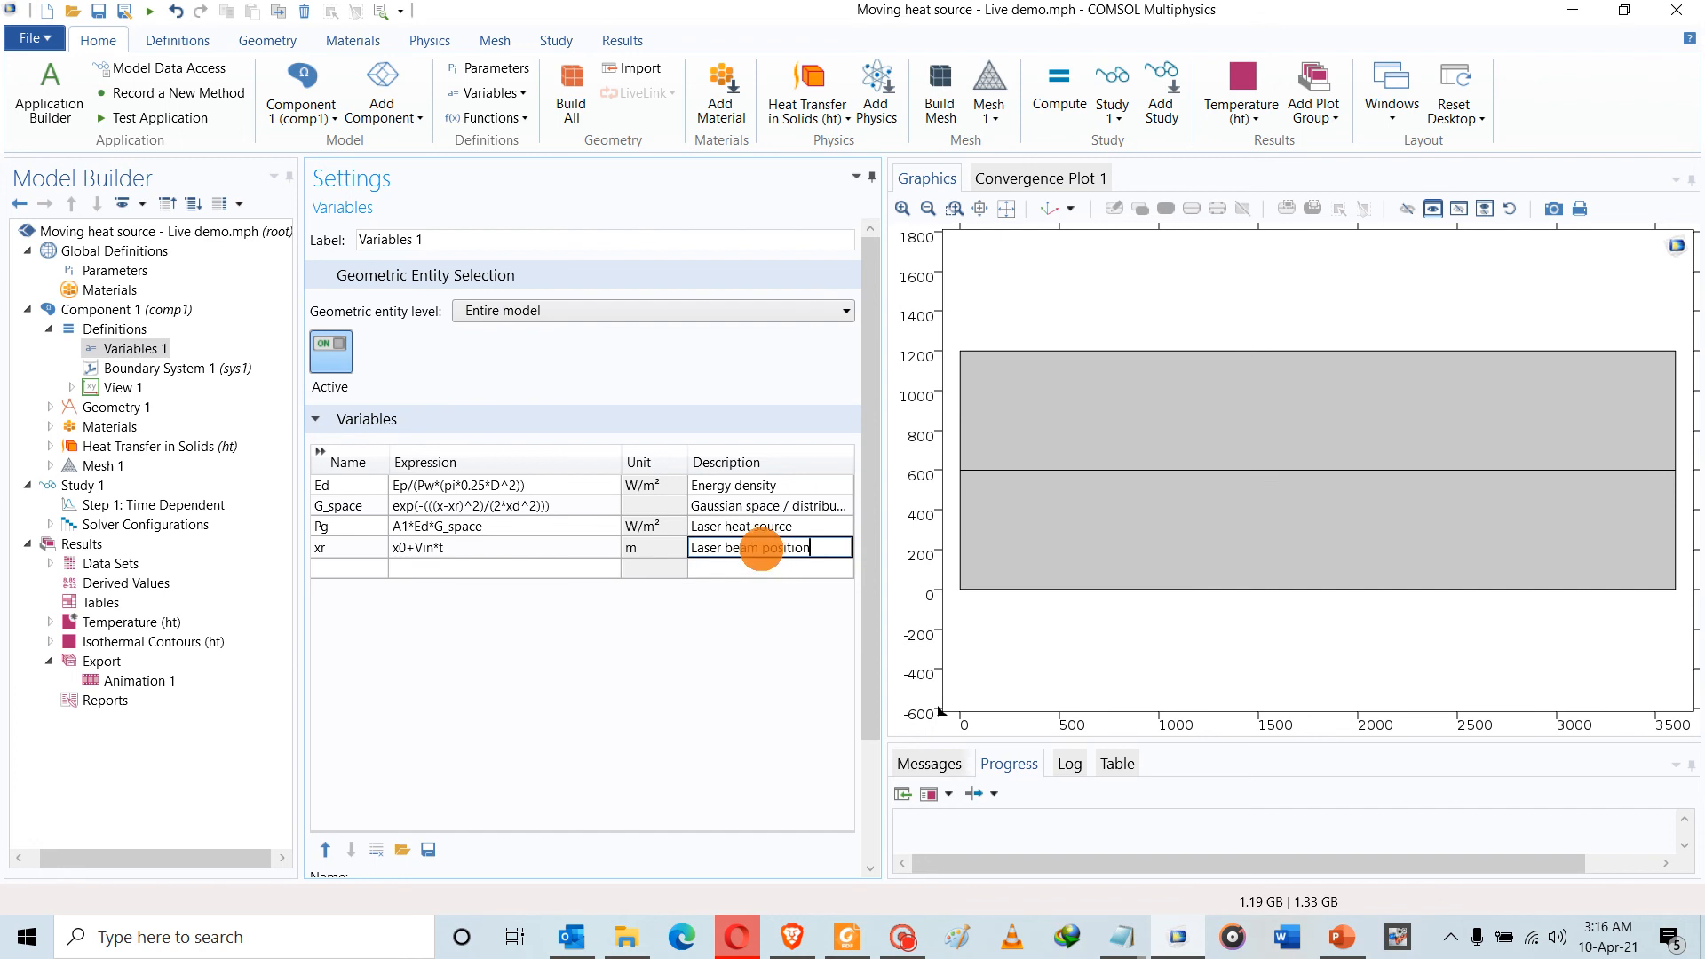
click(764, 548)
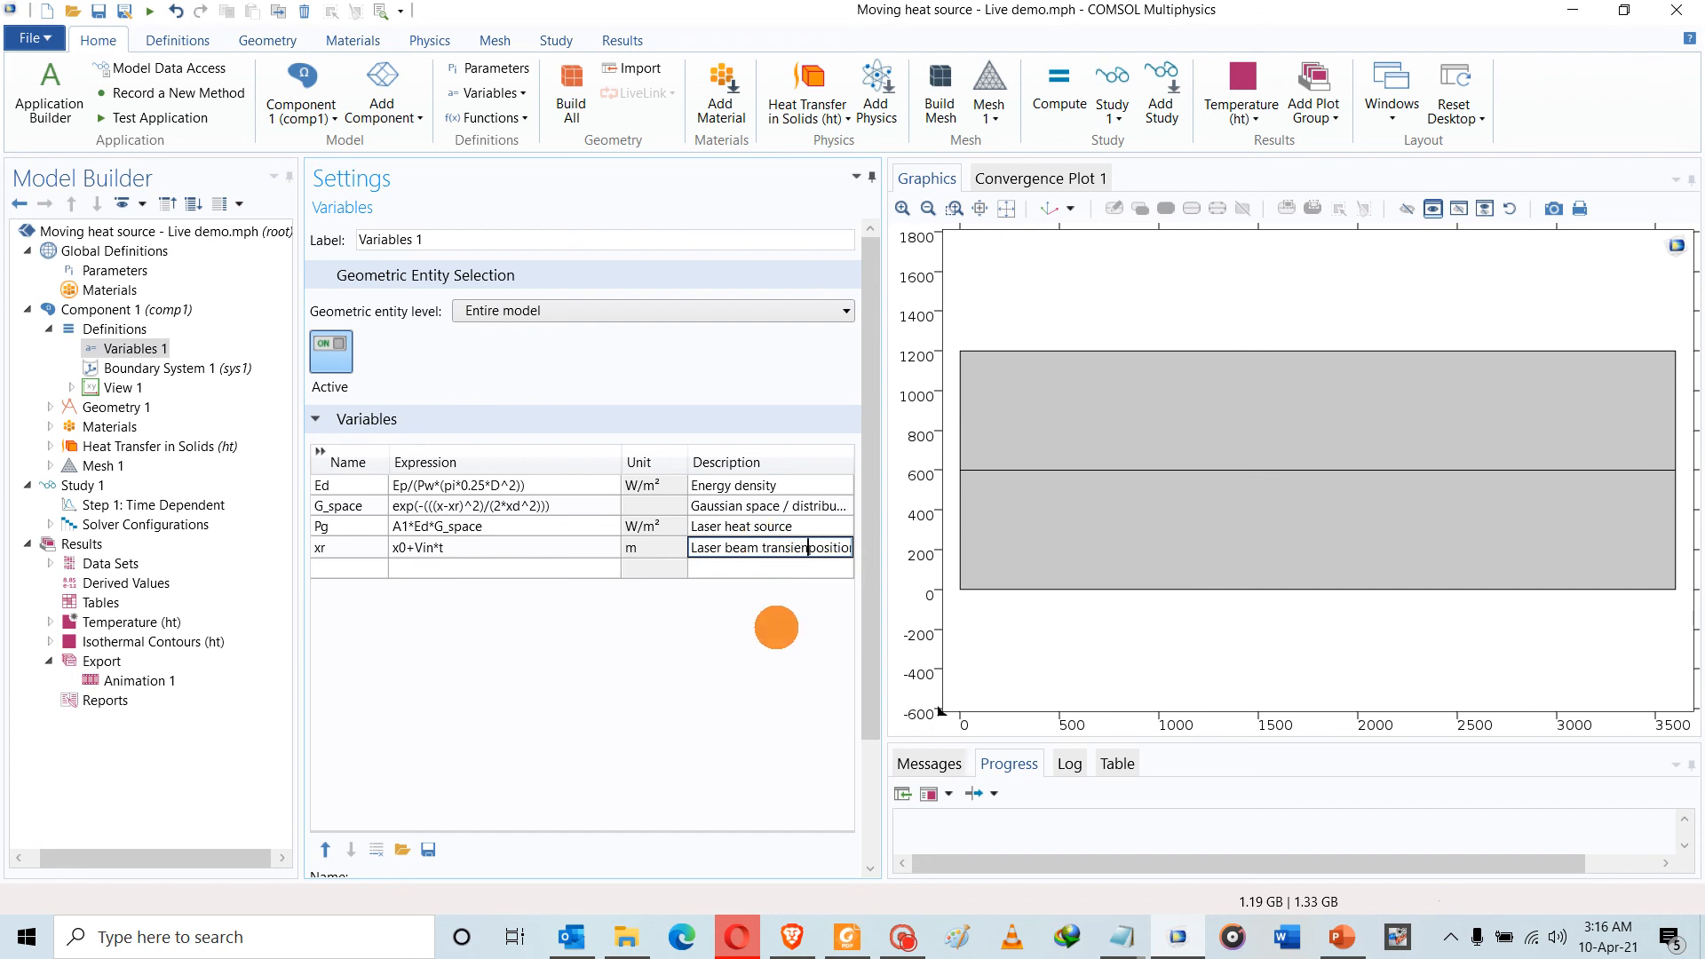
key(Return)
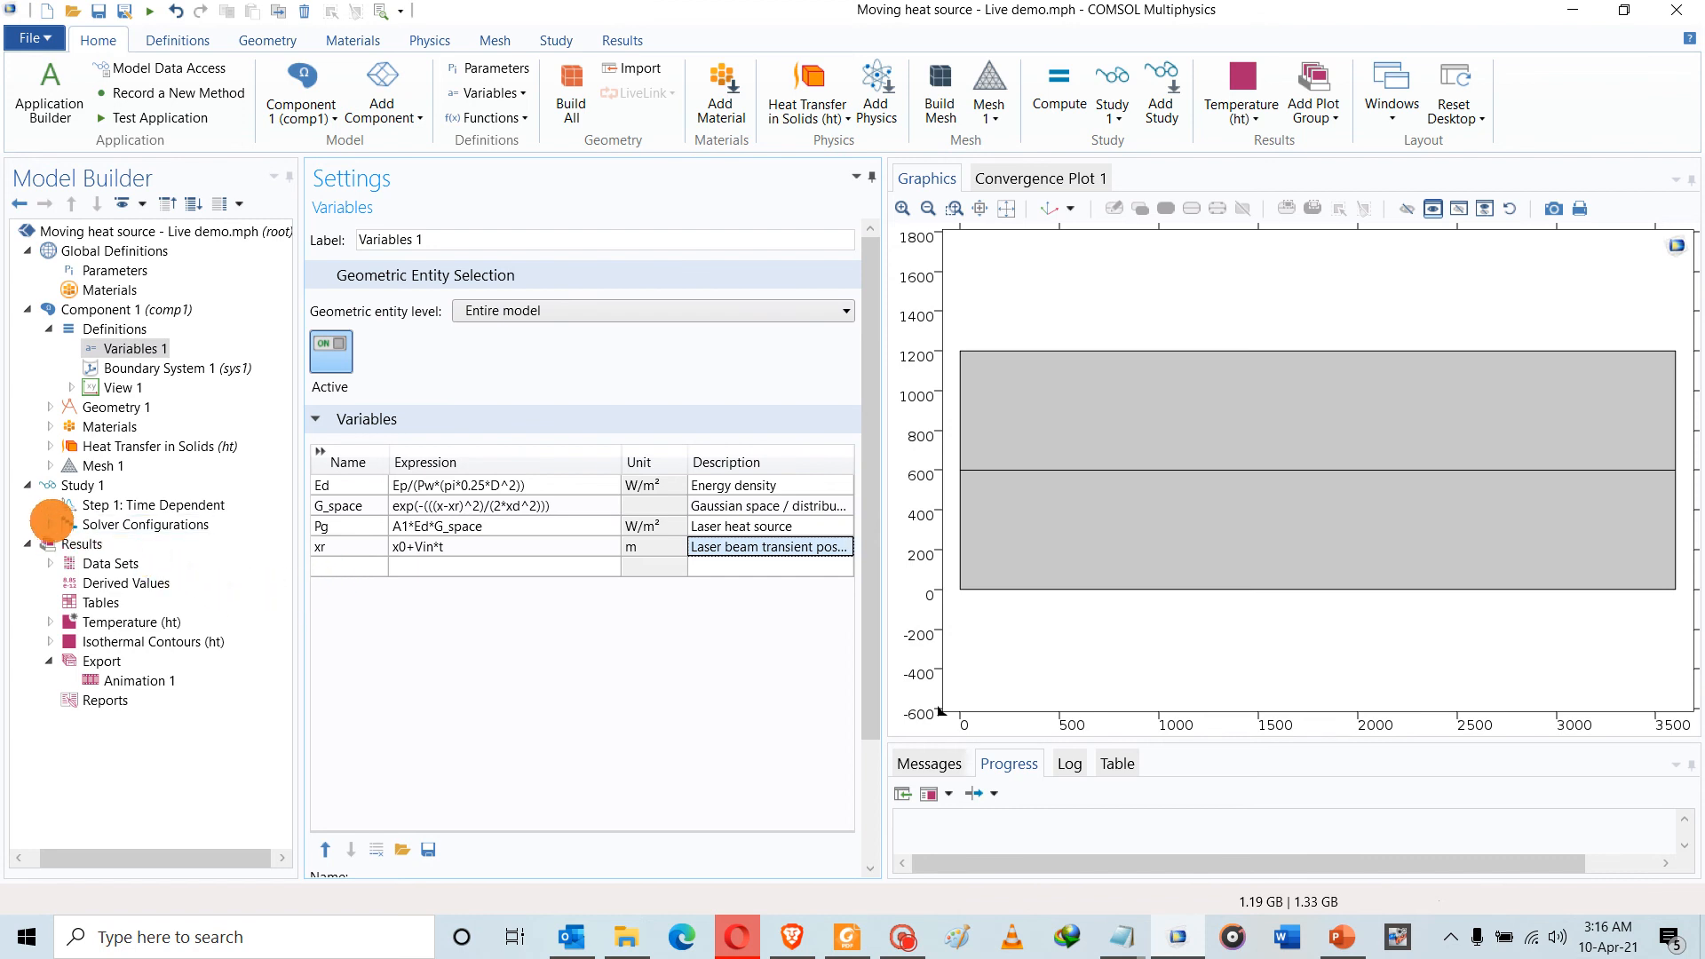
Expand the solver configurations, sort the global parameters by name in descending order, and copy the t_stop parameter's name
click(49, 524)
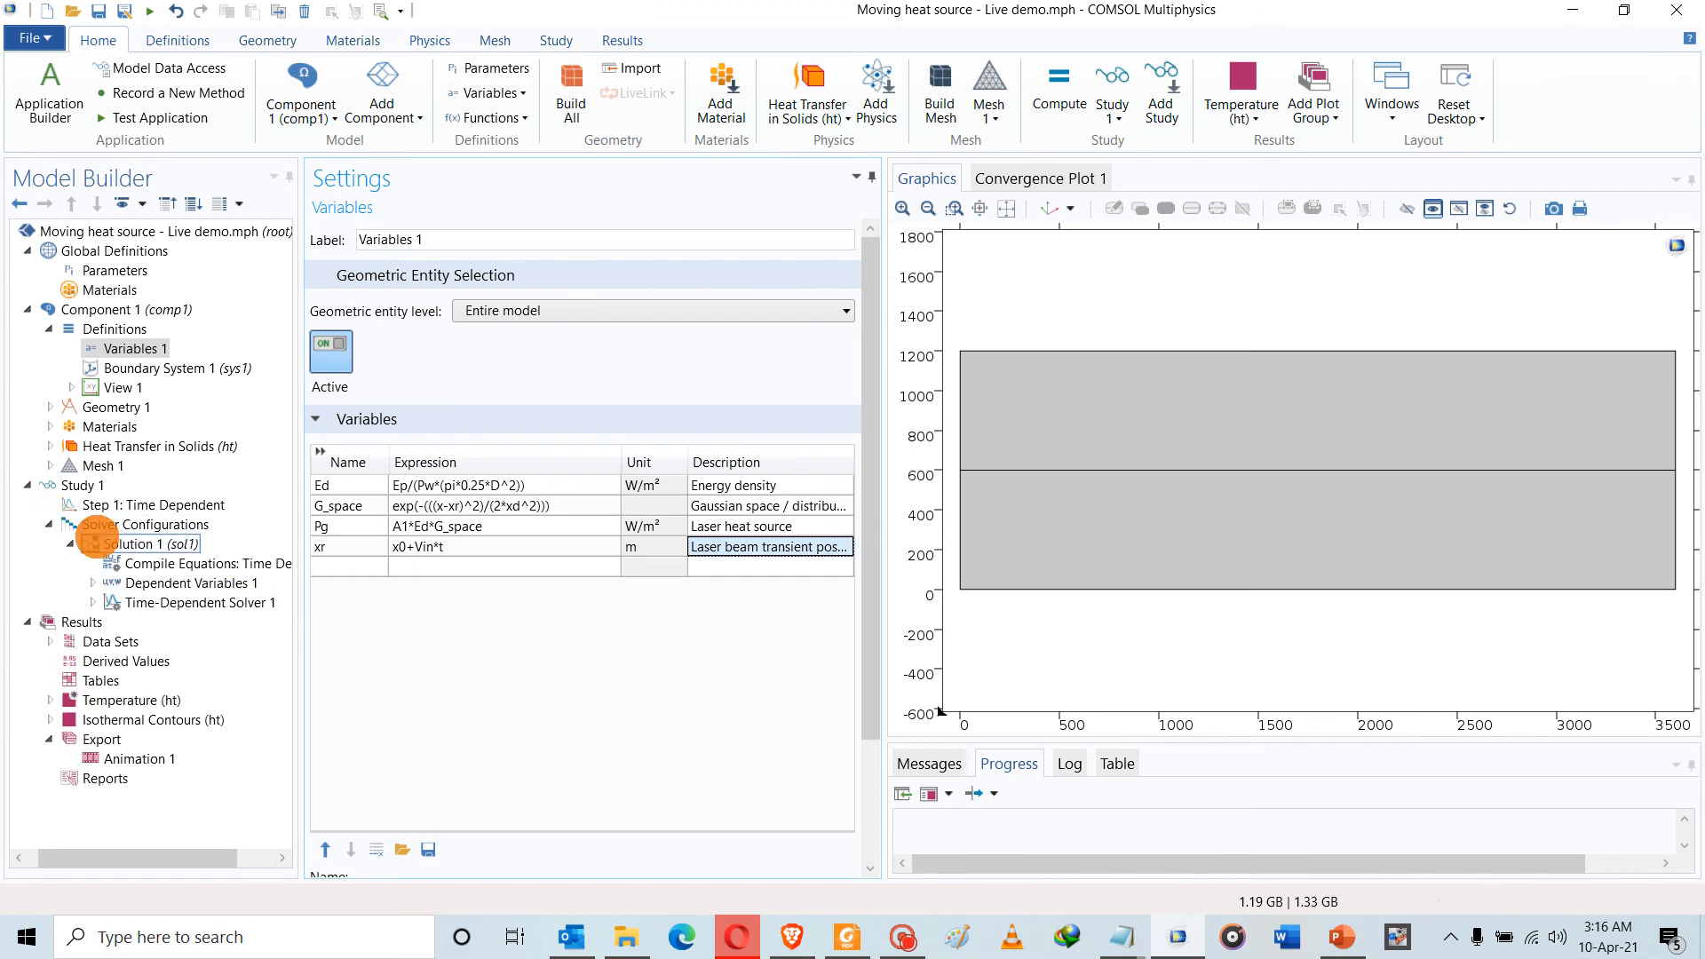
click(106, 506)
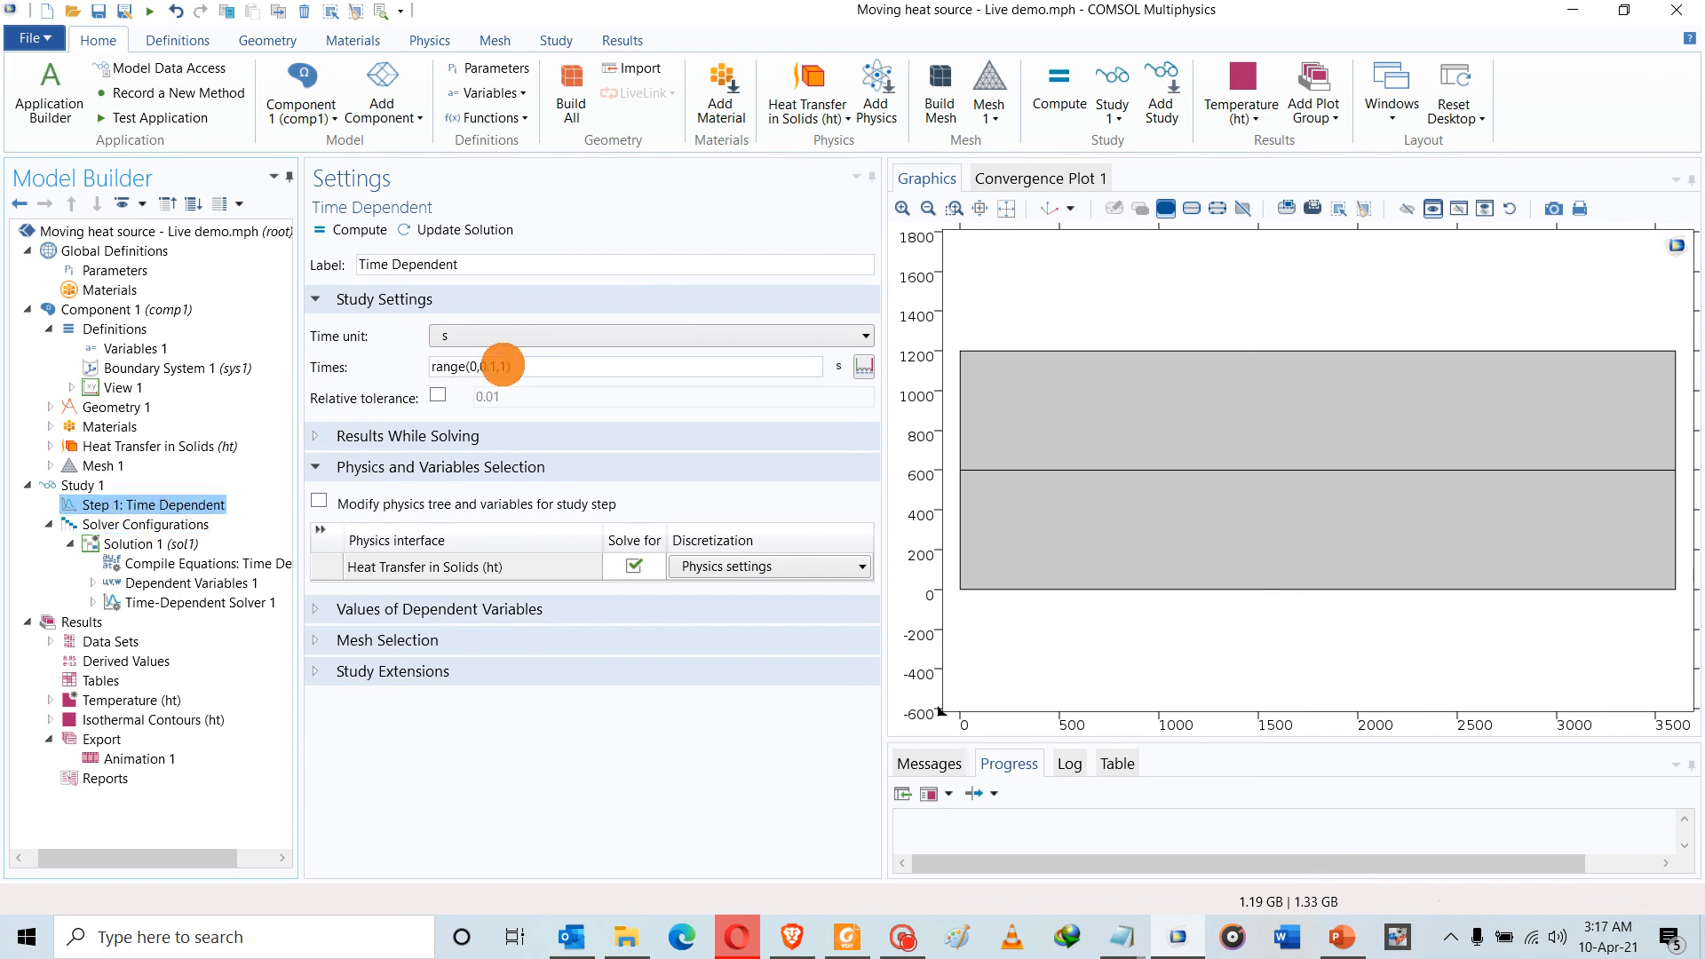
click(113, 269)
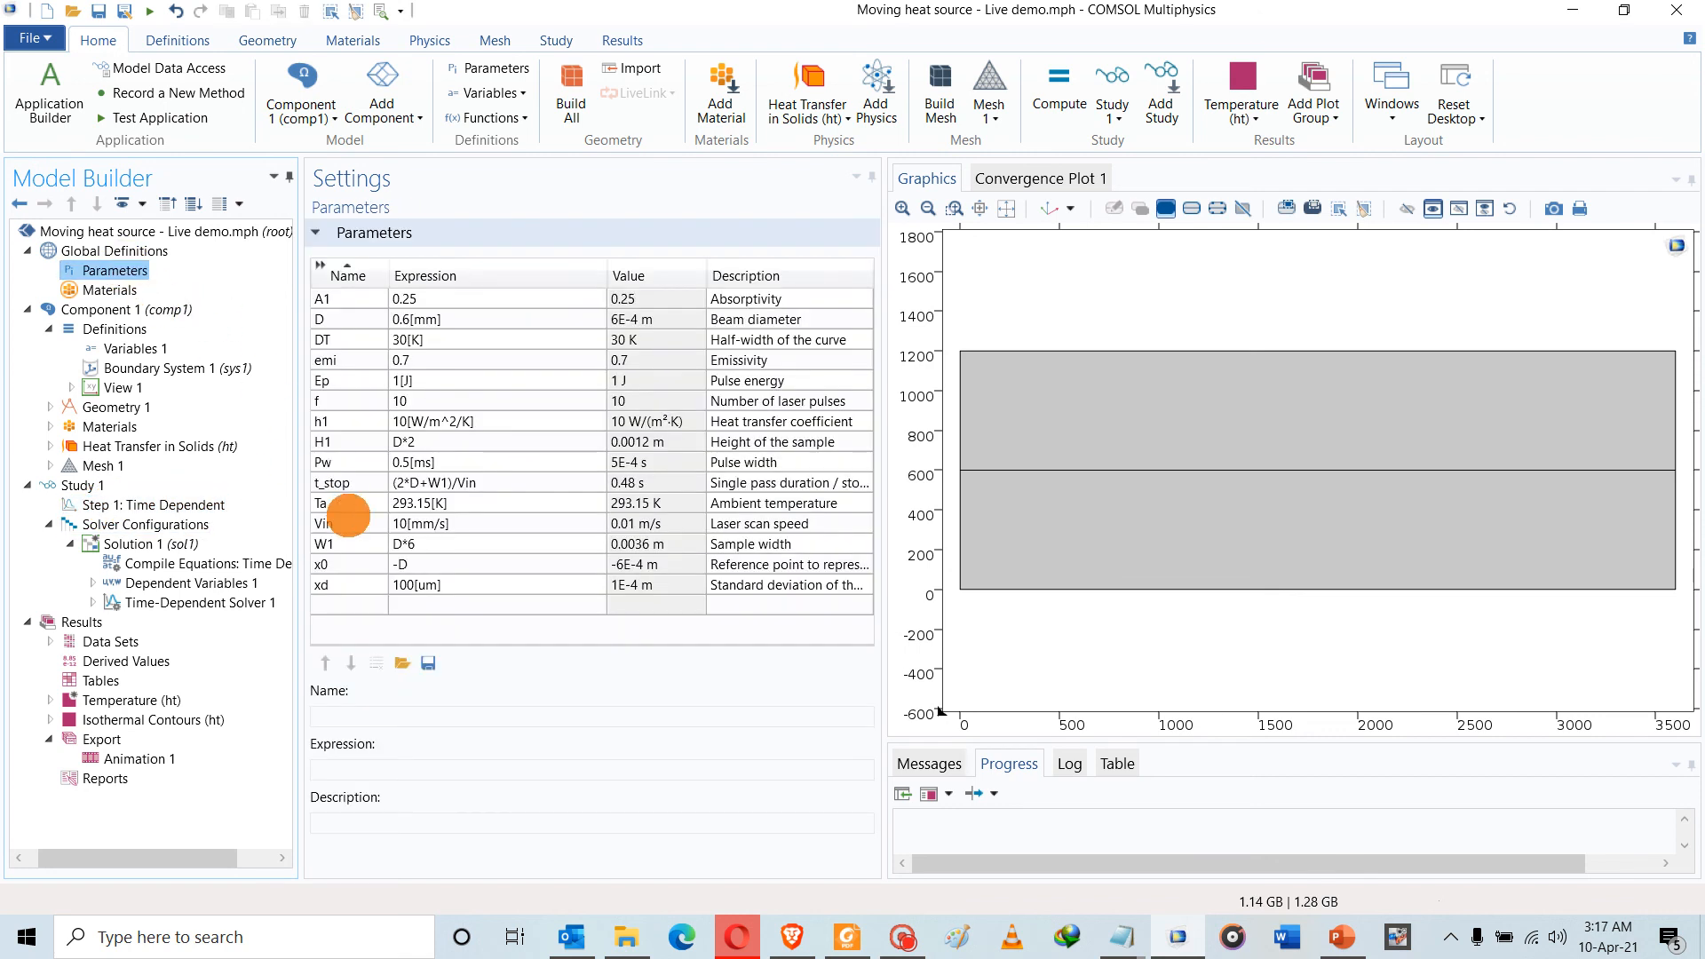
click(391, 582)
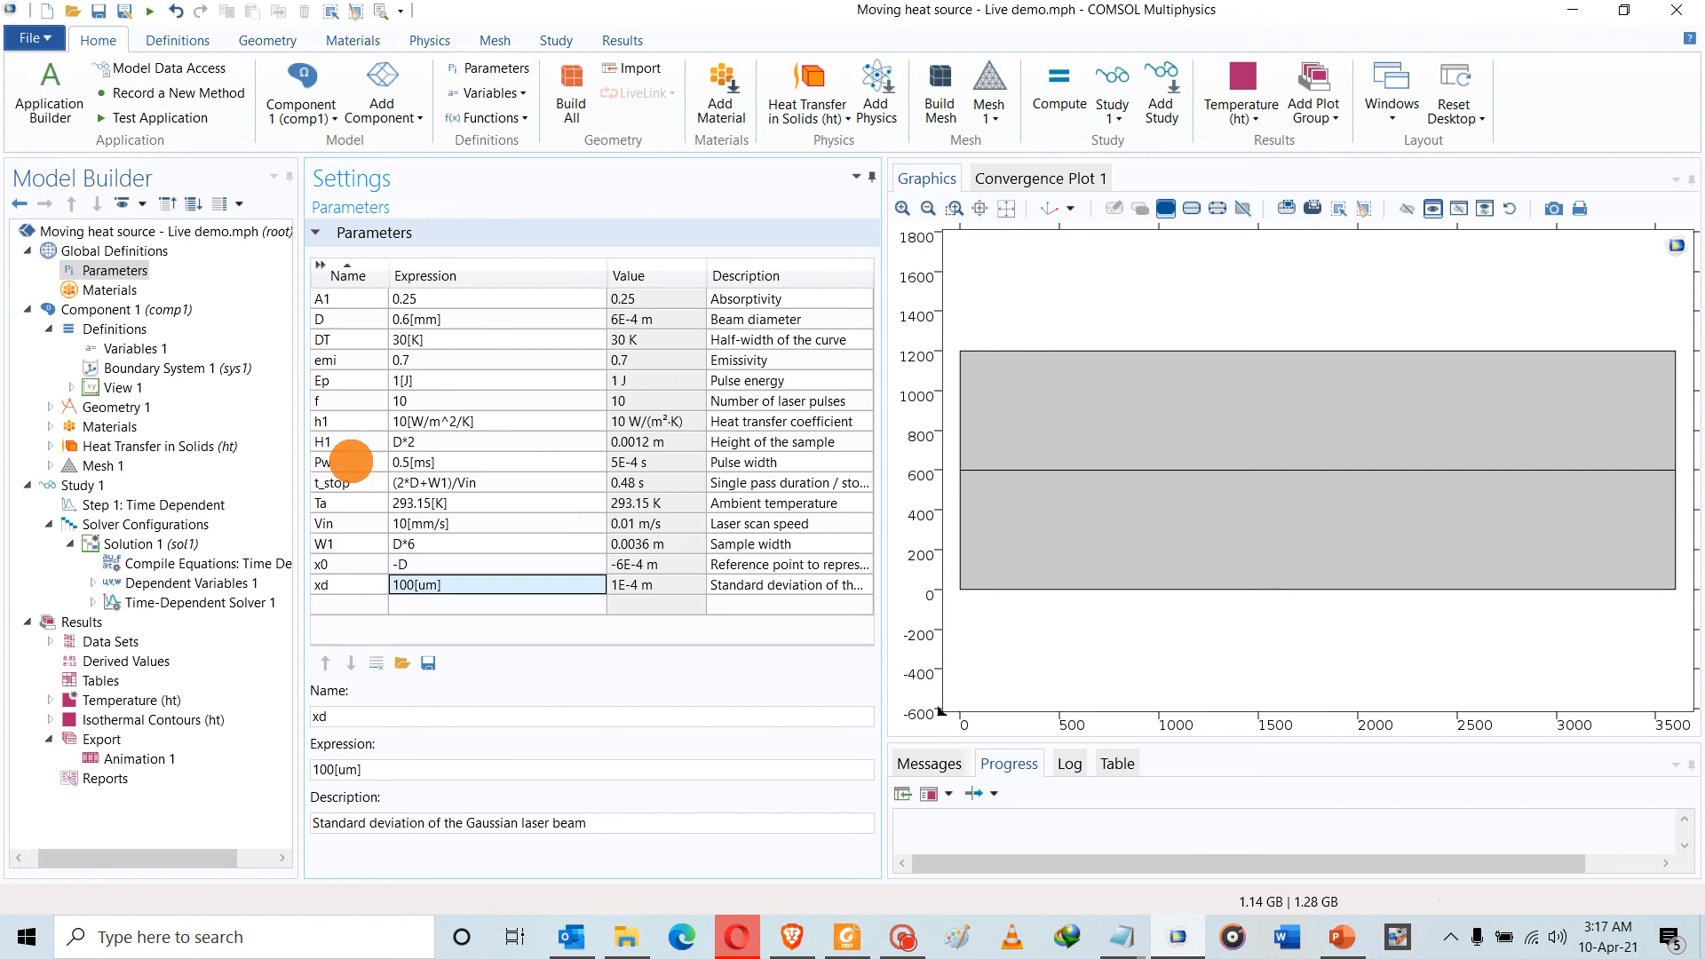
click(333, 267)
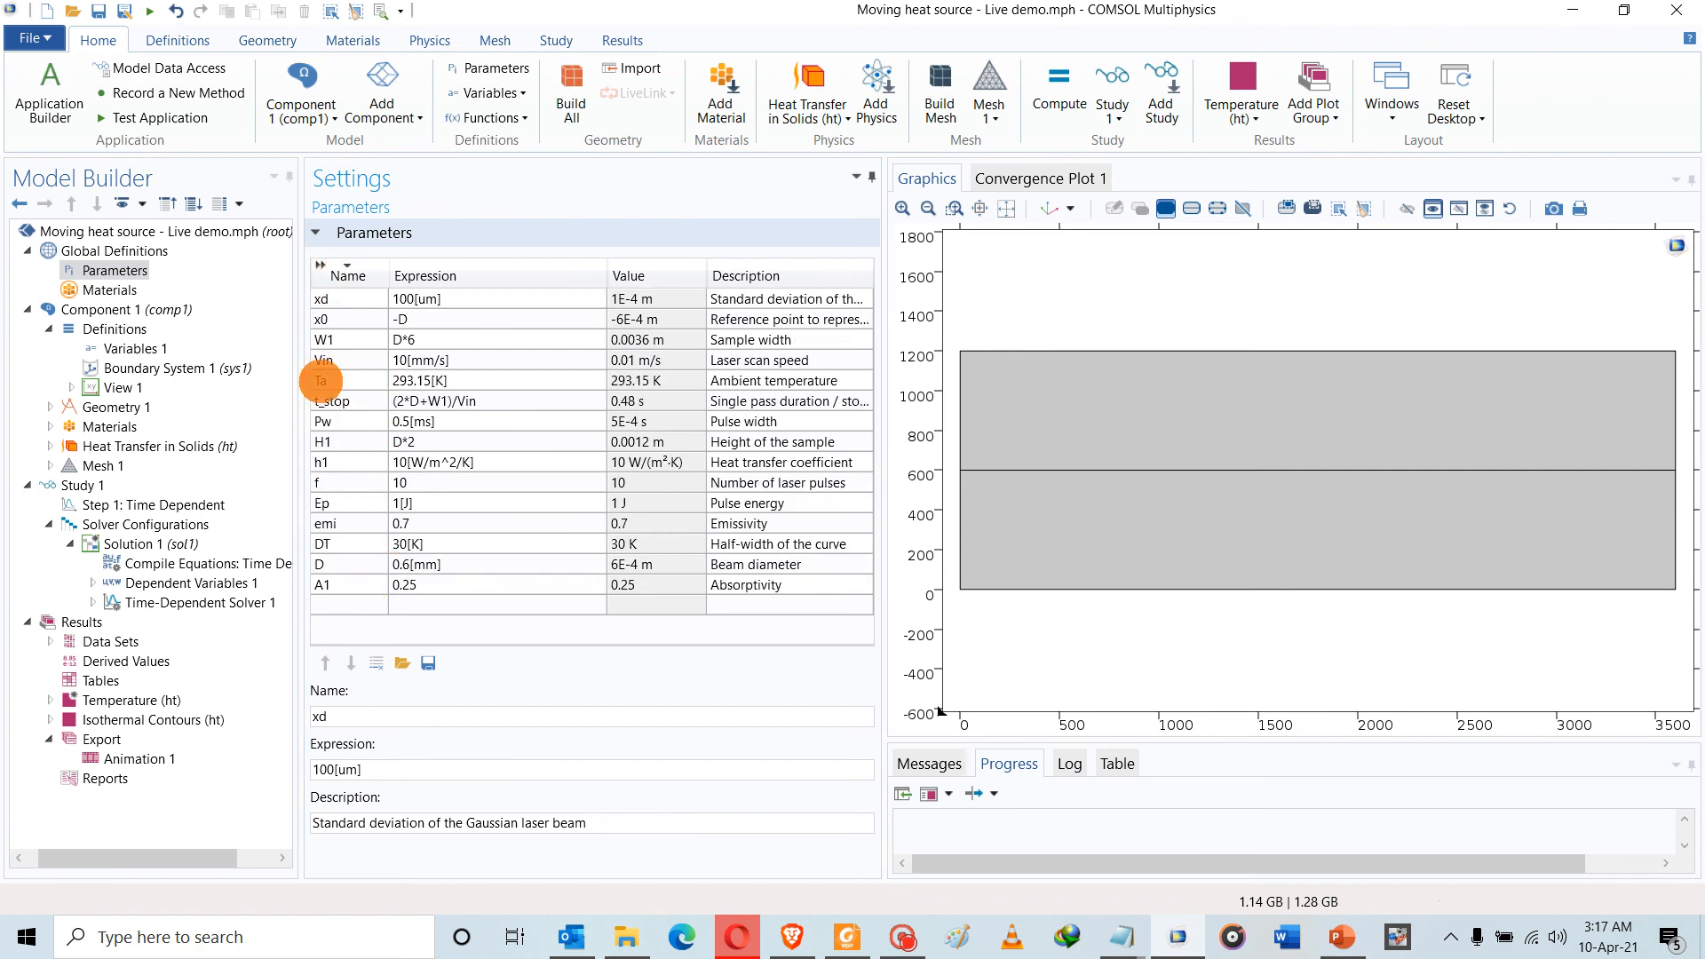
click(345, 401)
click(356, 401)
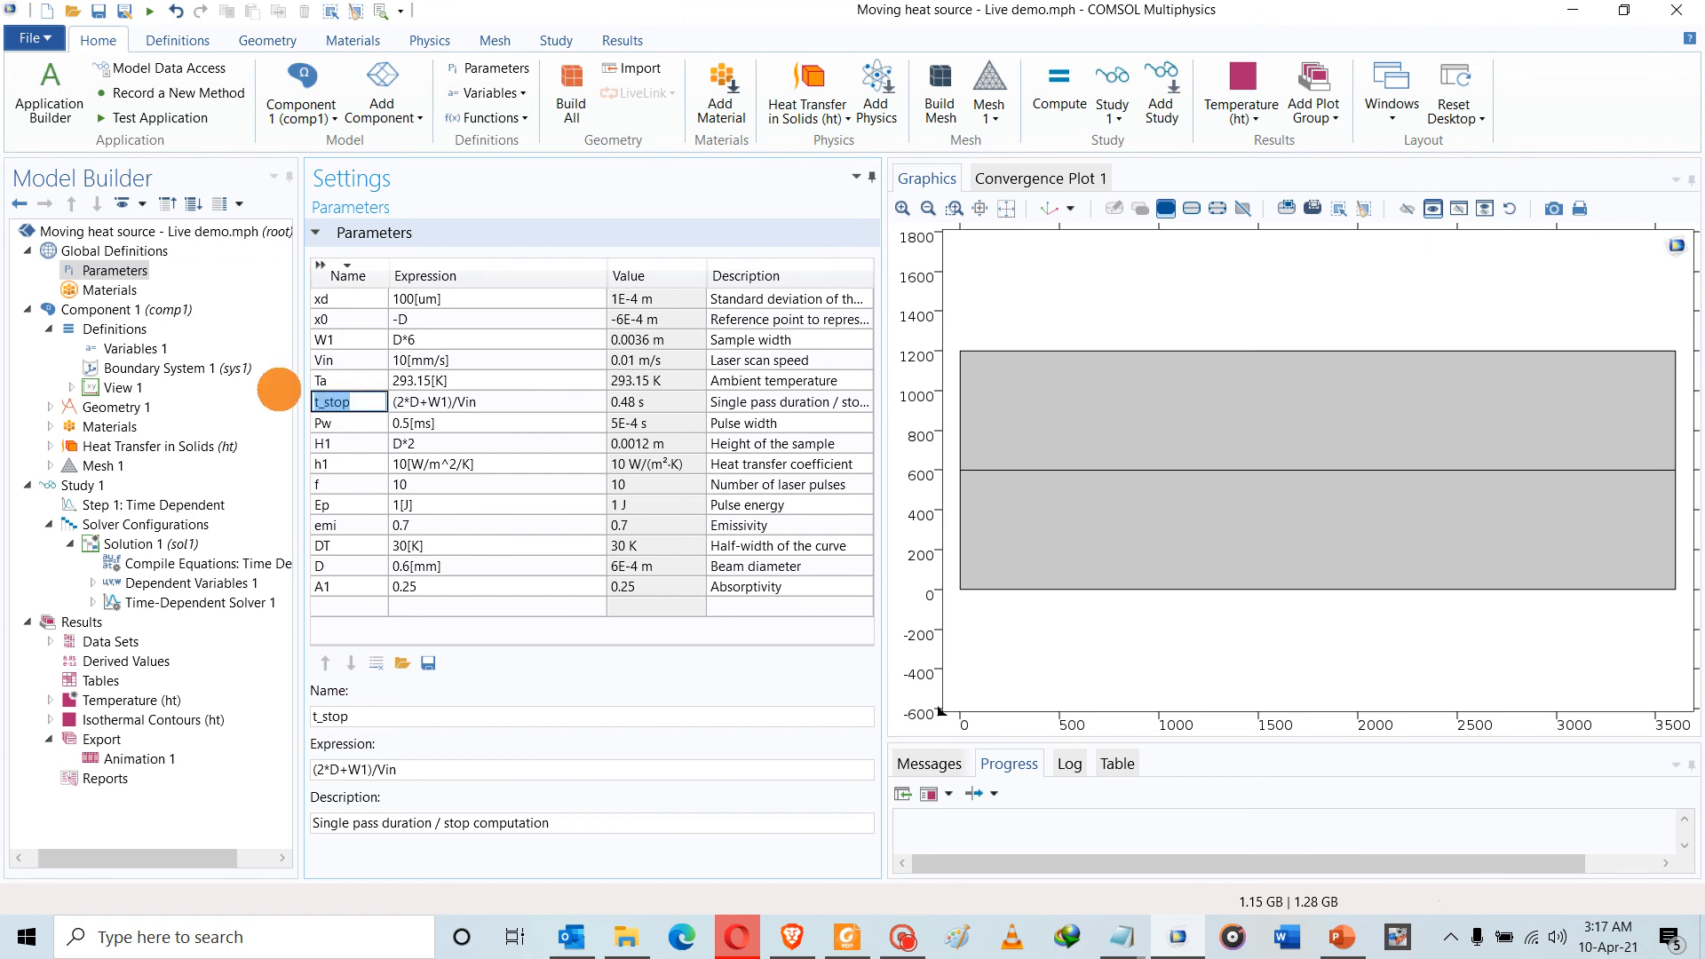
click(369, 586)
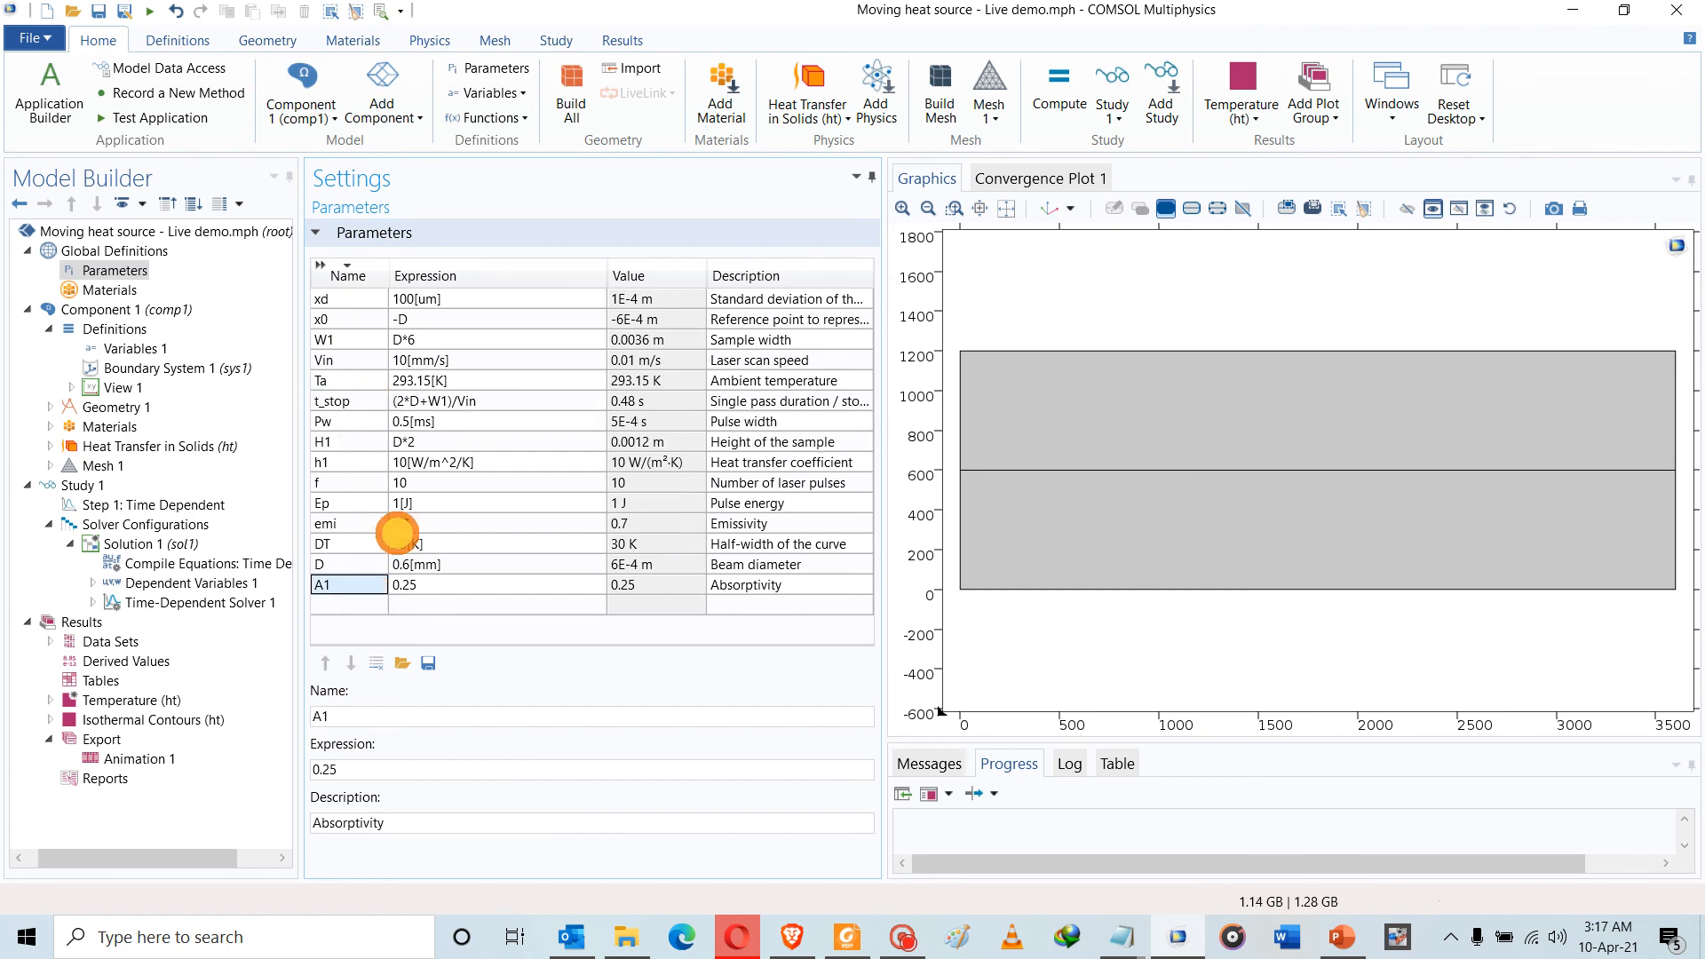
Set the output times of the Time Dependent study step to range(0,0.01,t_stop)
click(213, 503)
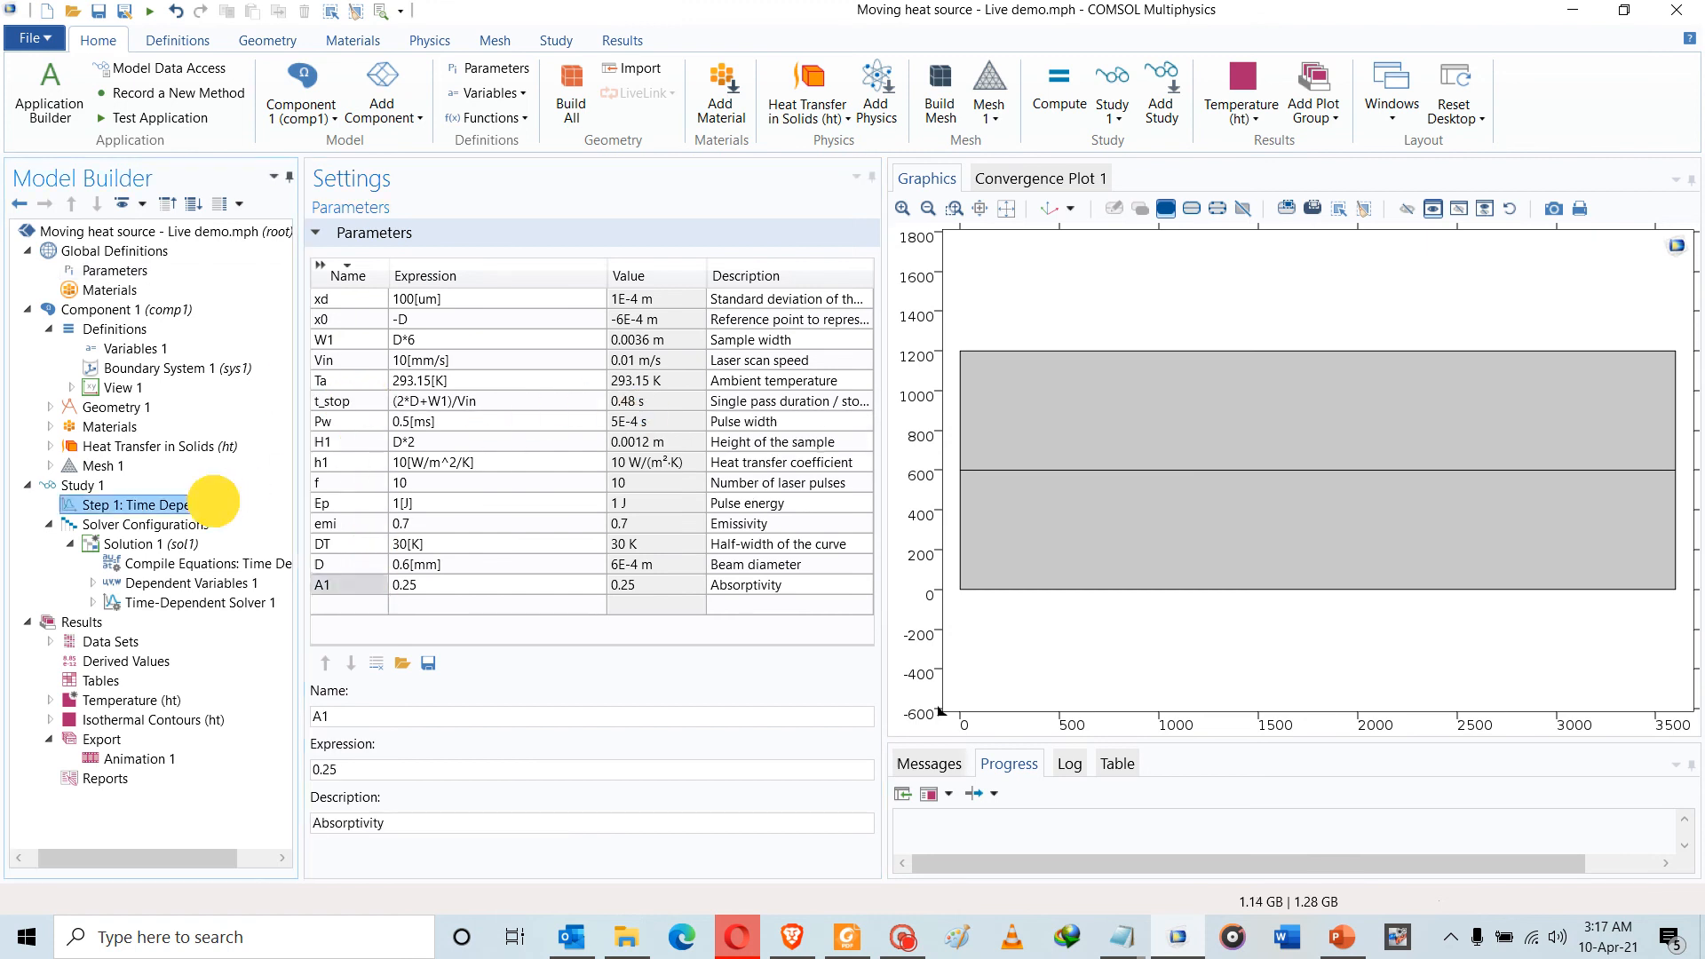
click(513, 366)
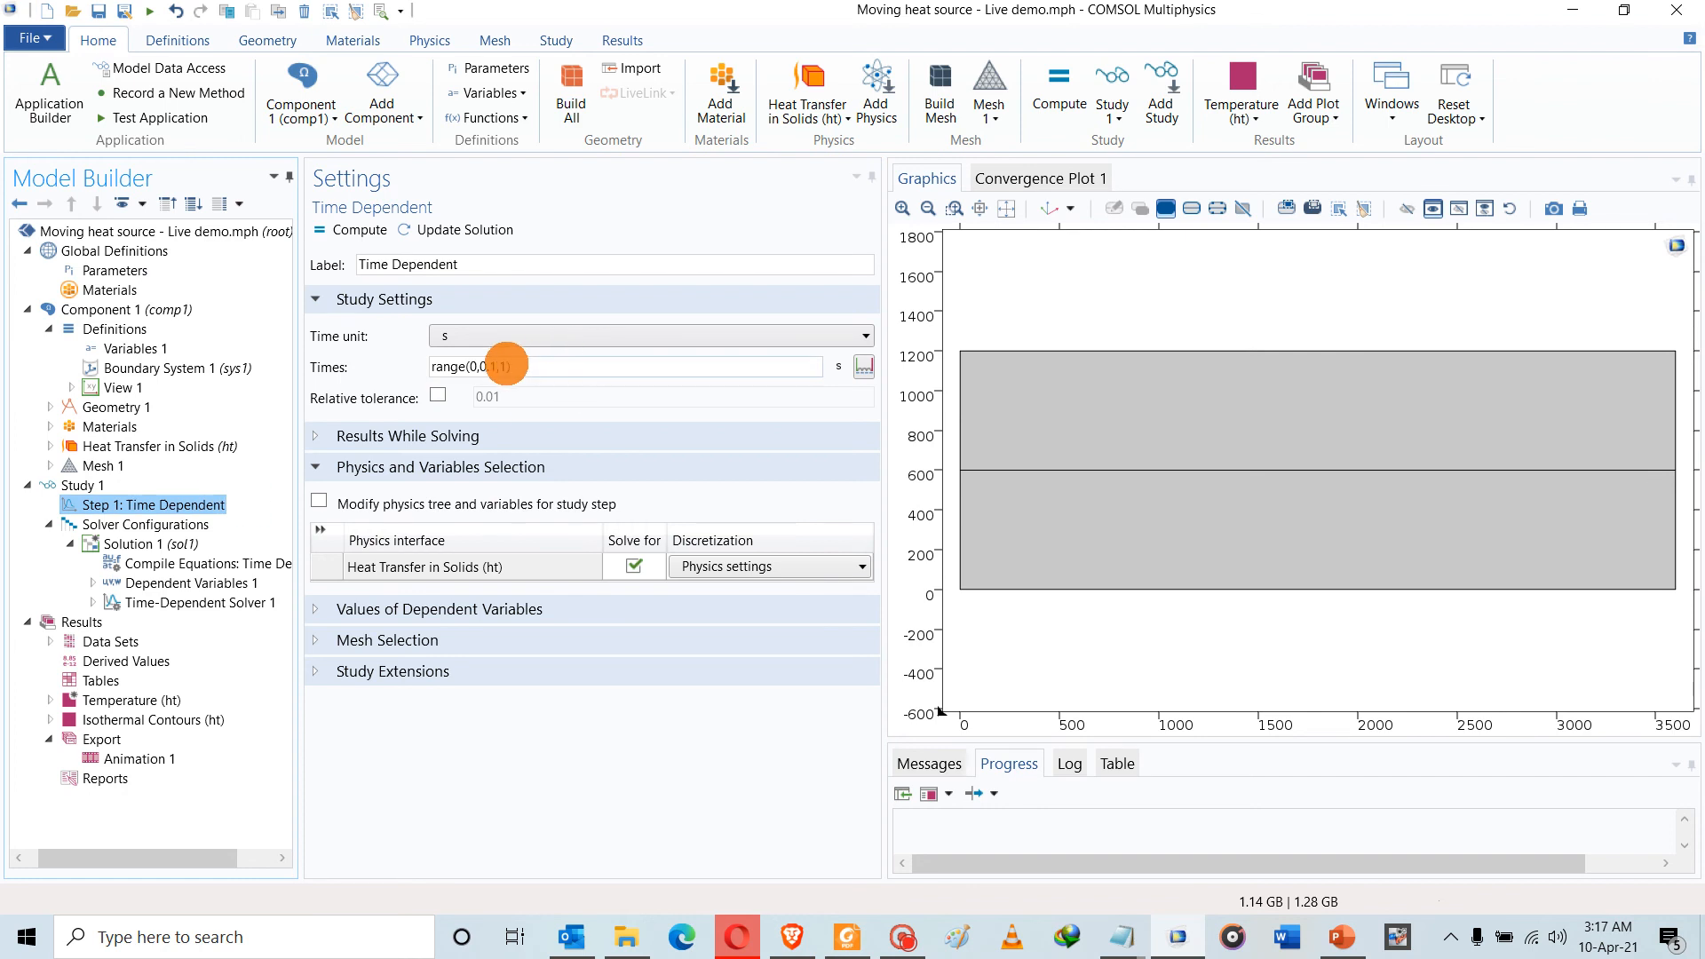
click(505, 364)
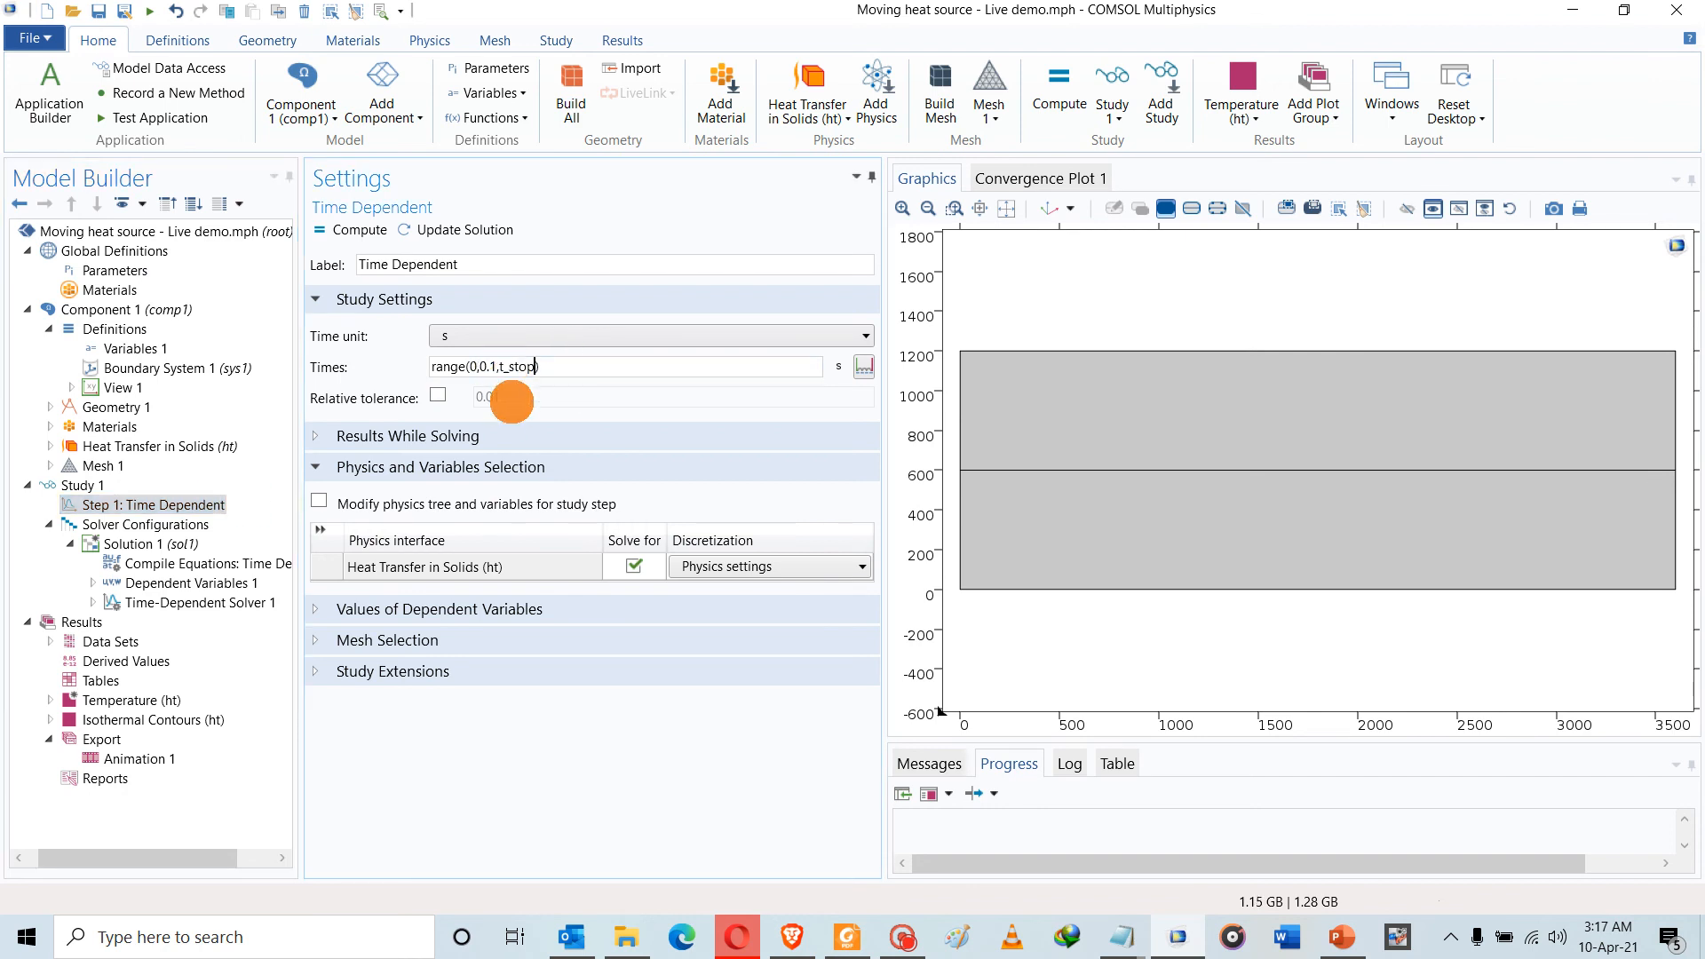
key(BackSpace)
text(t_stop)
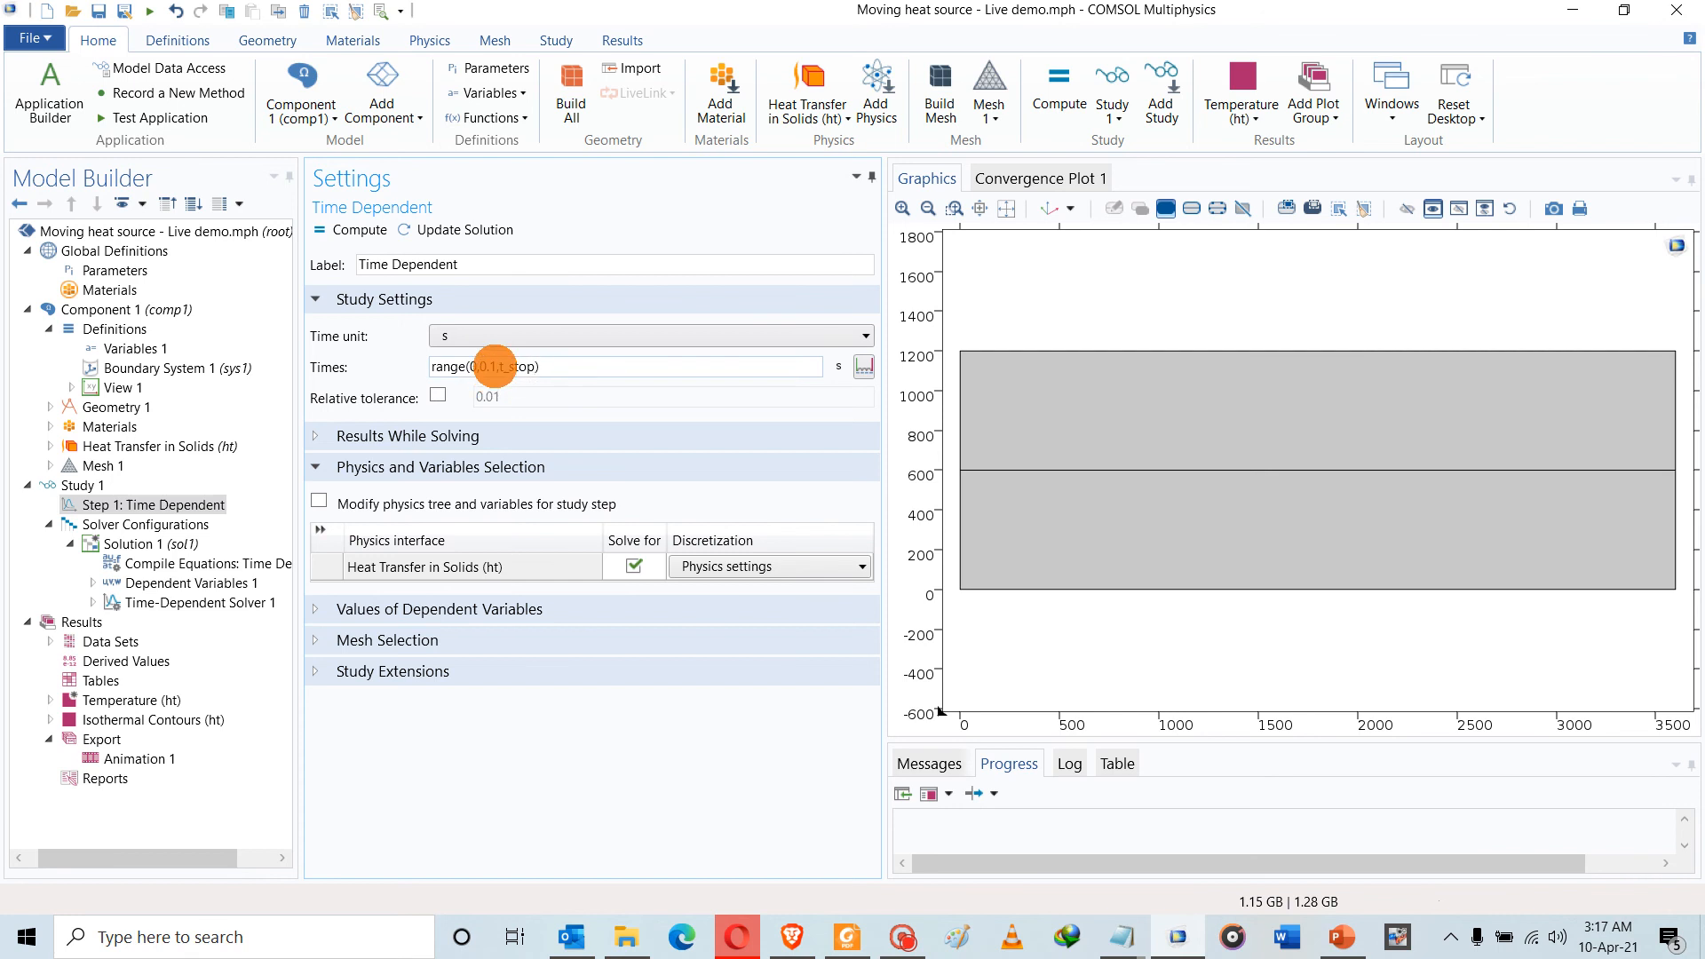
click(495, 365)
drag(480, 365, 480, 364)
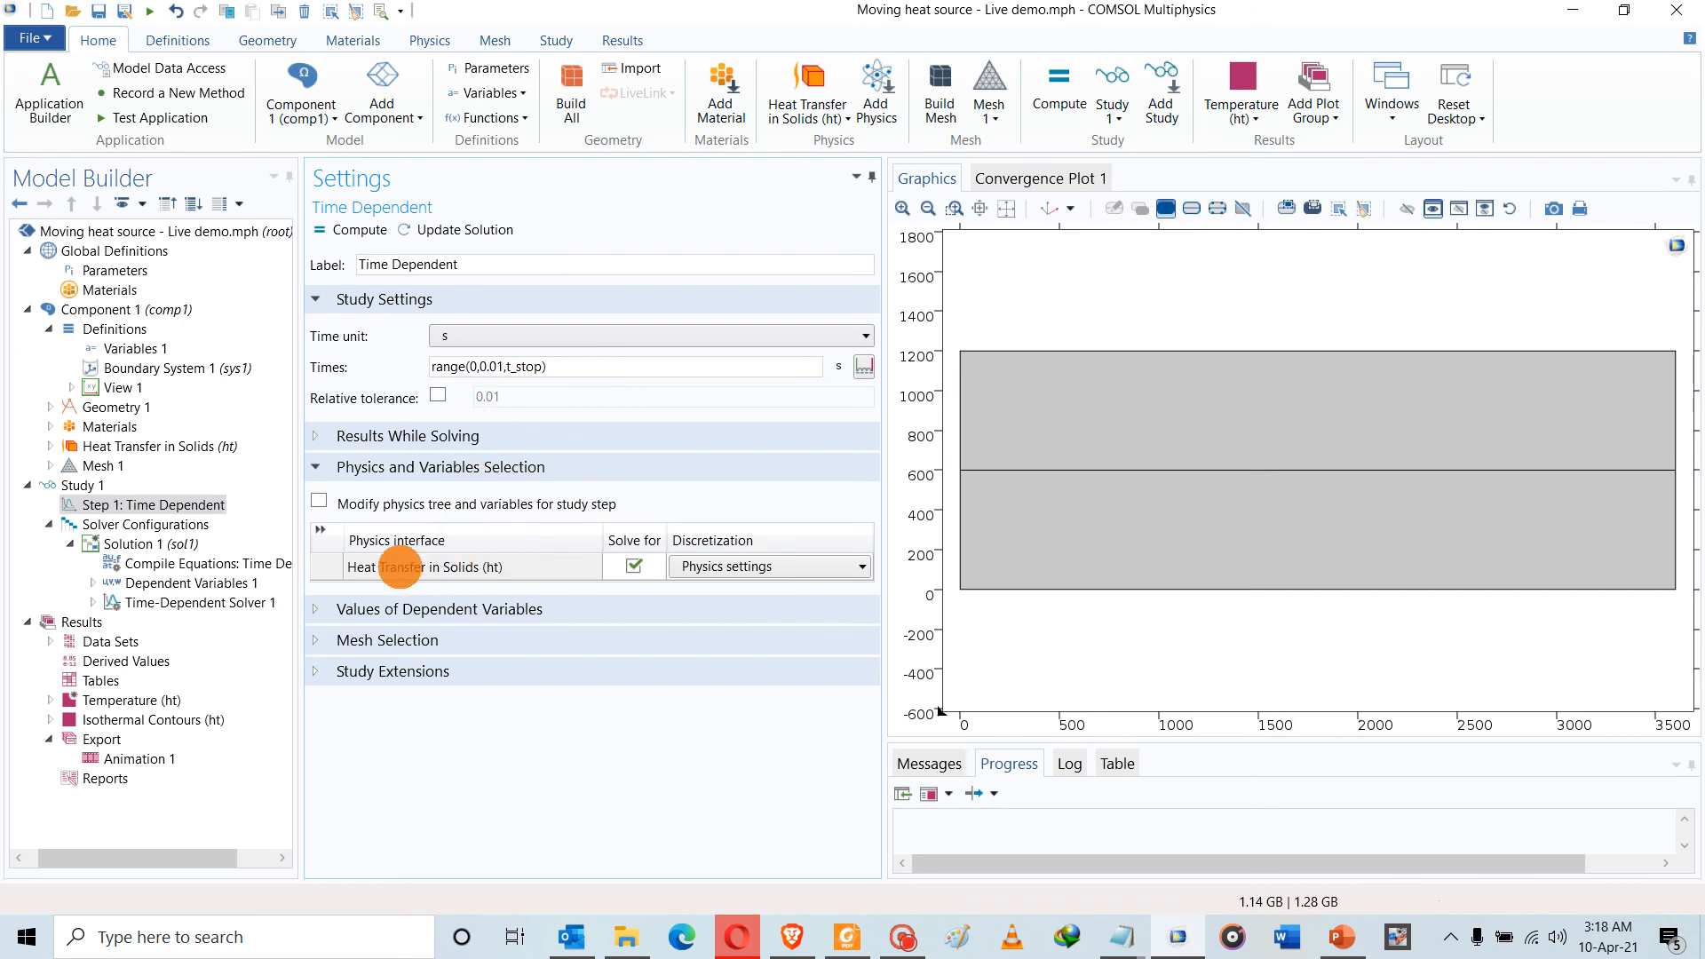
Delete all solver configurations of Study 1 together with the result nodes associated with the study
click(163, 604)
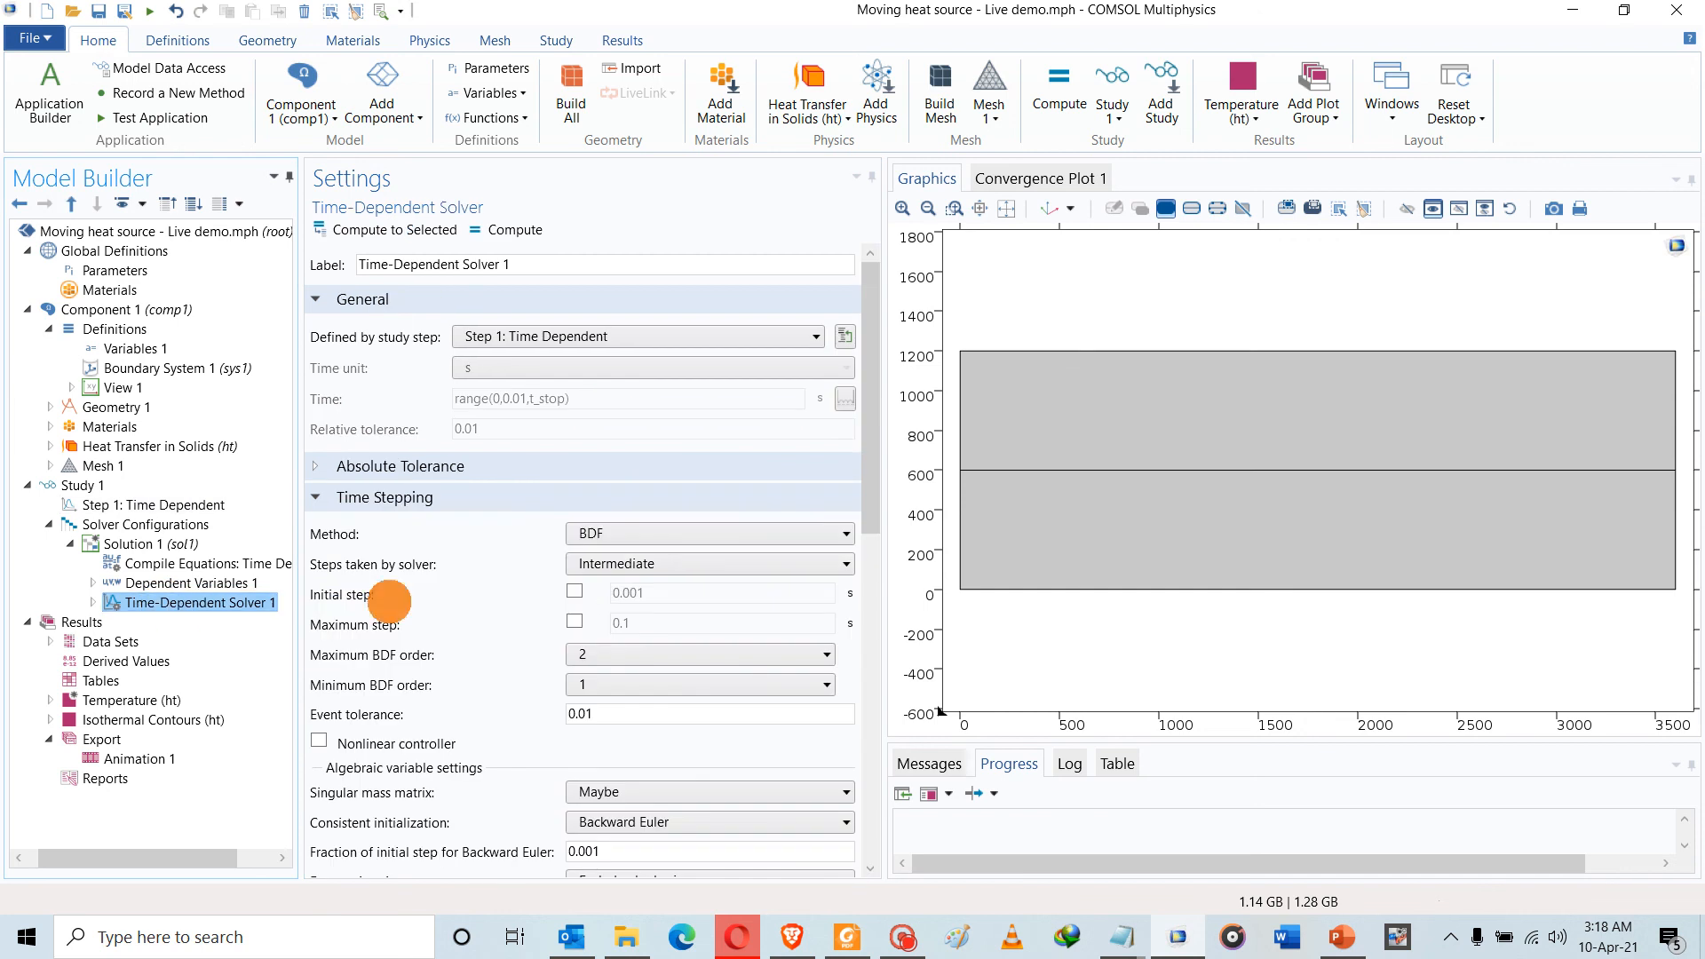
click(95, 525)
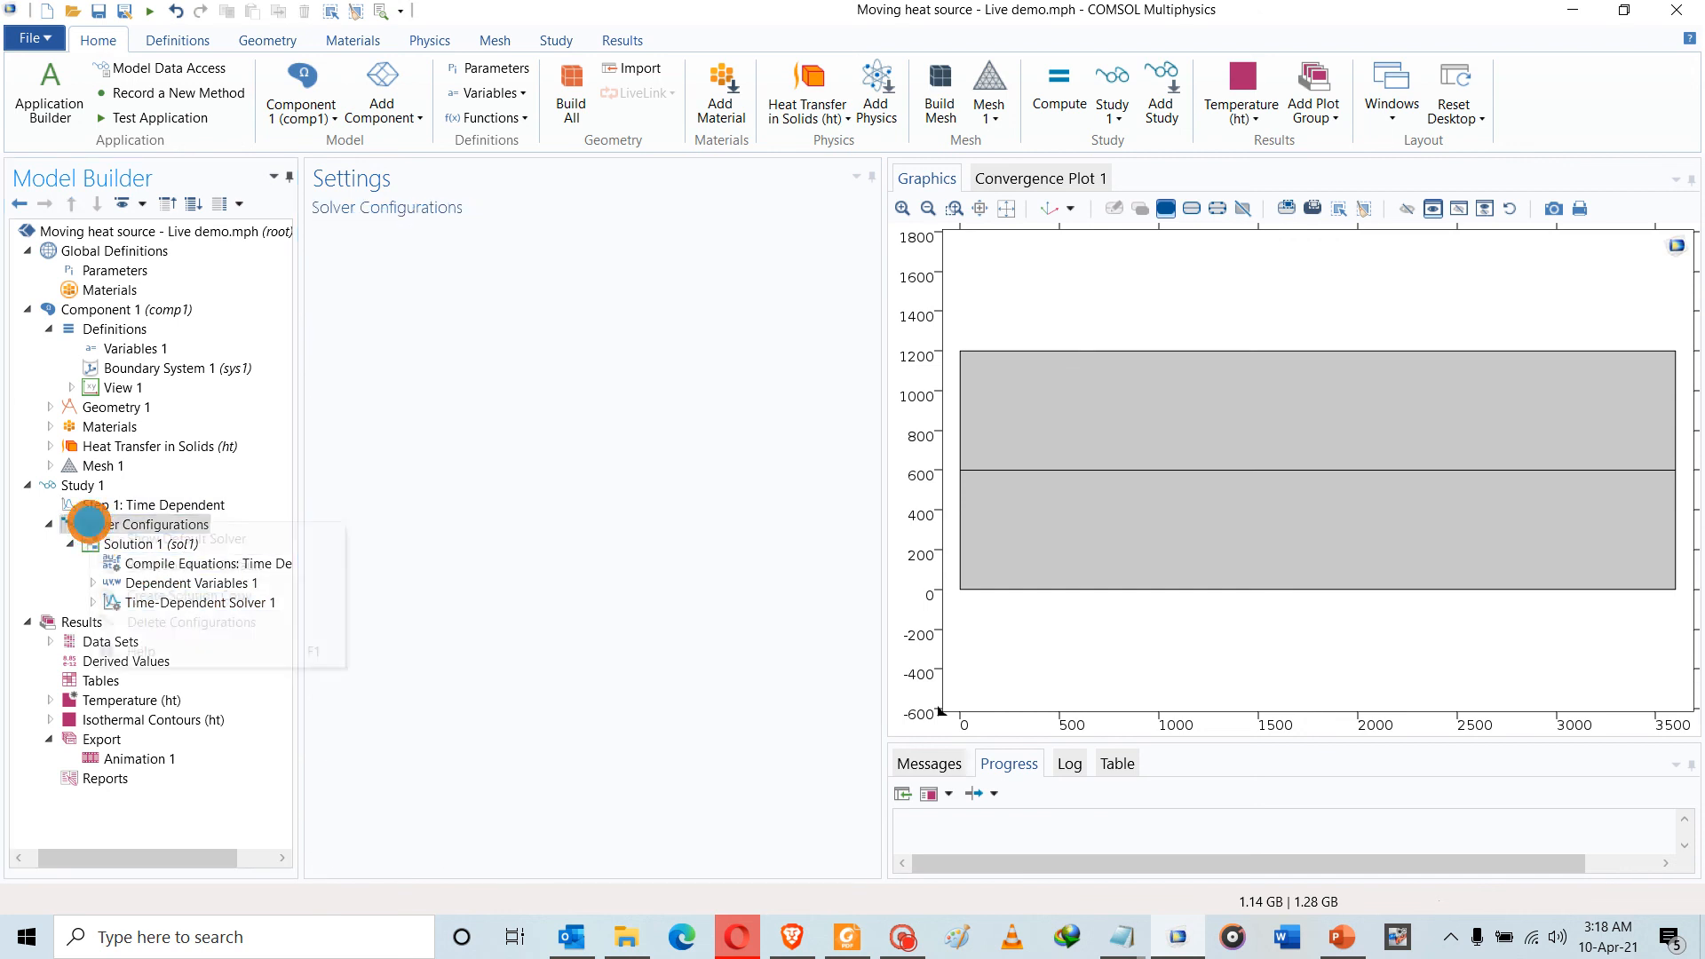
right_click(95, 525)
click(182, 624)
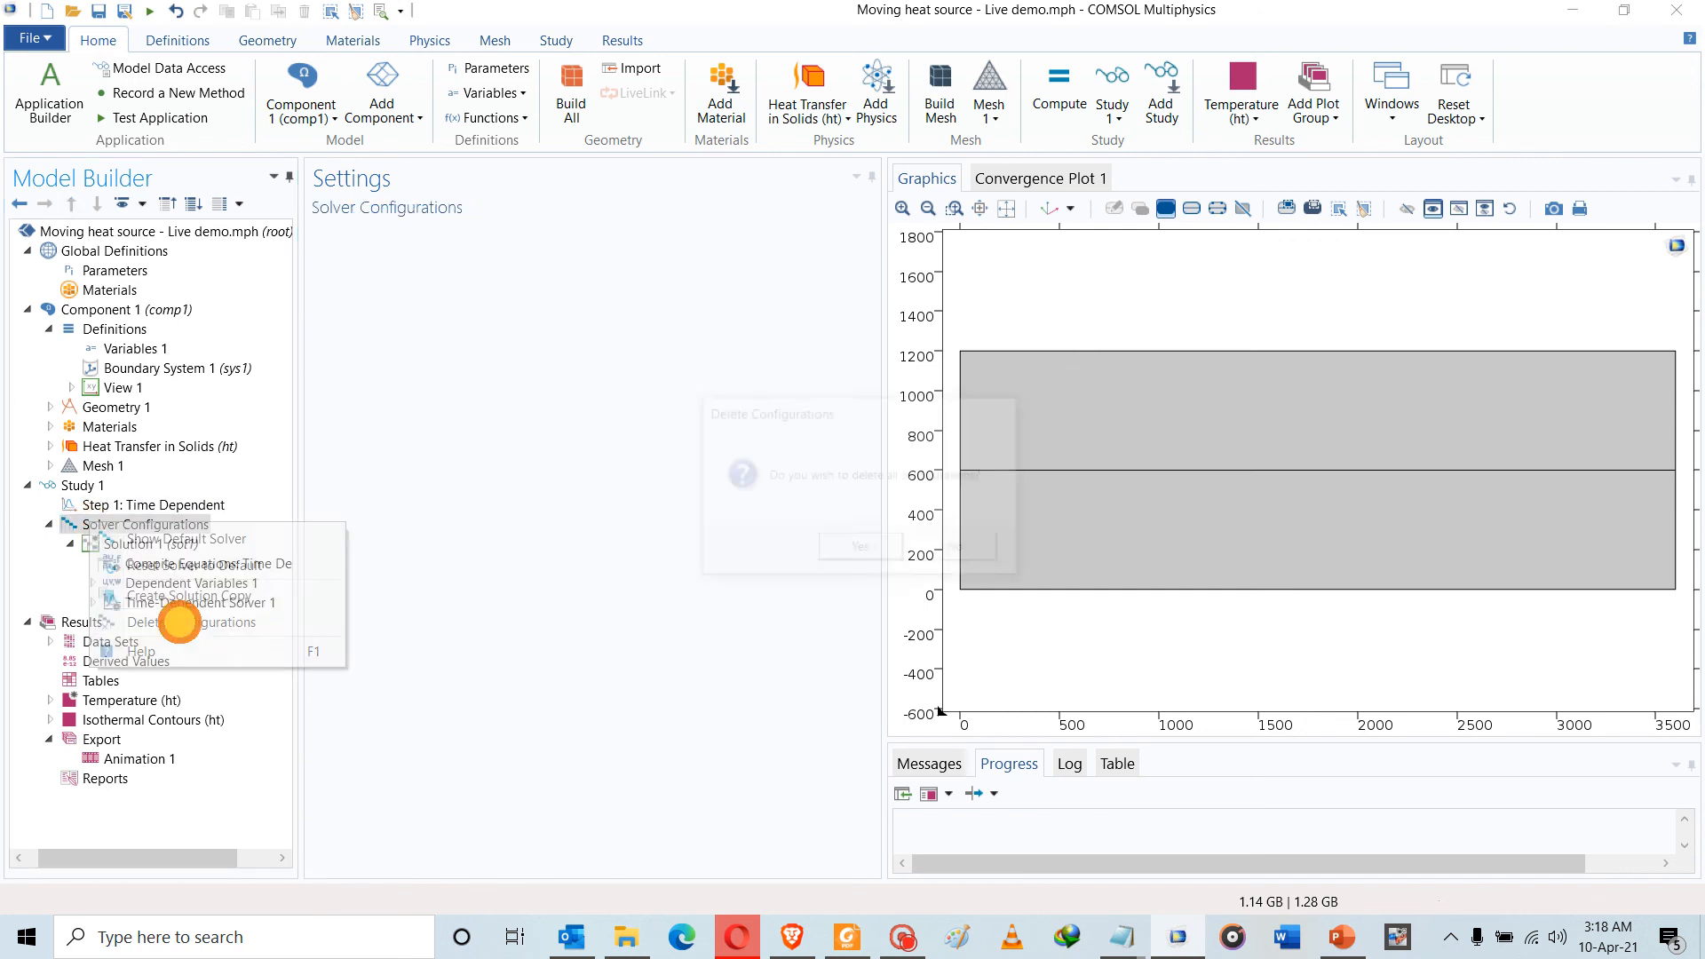
click(832, 544)
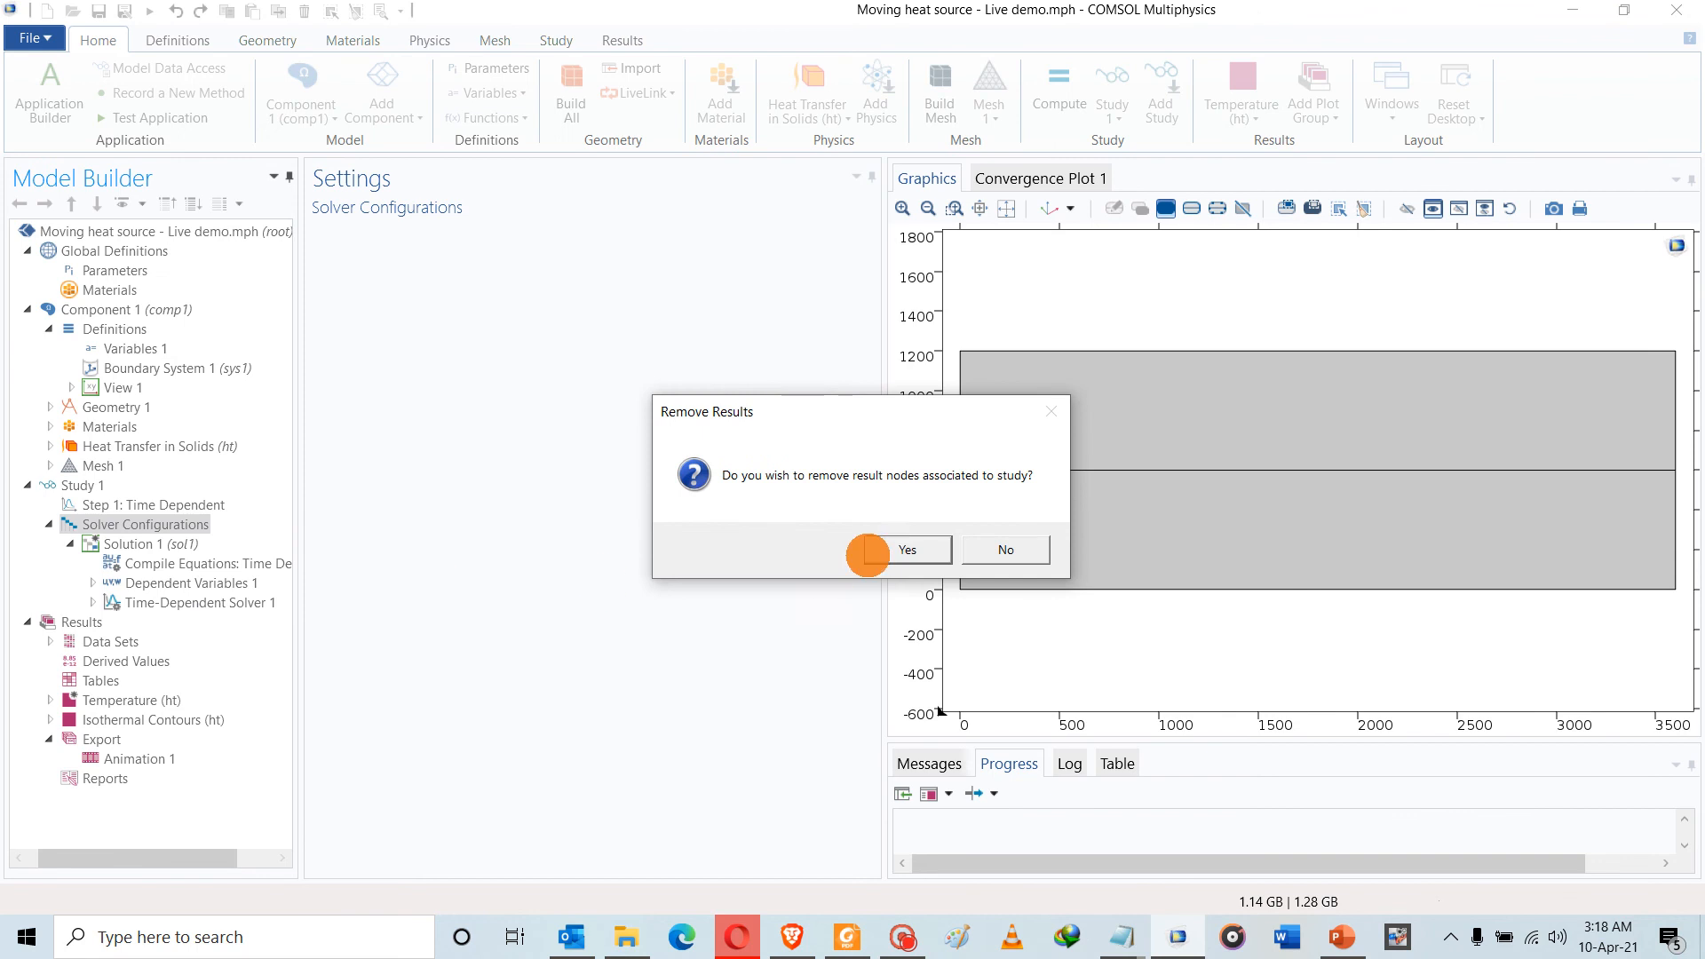
click(887, 547)
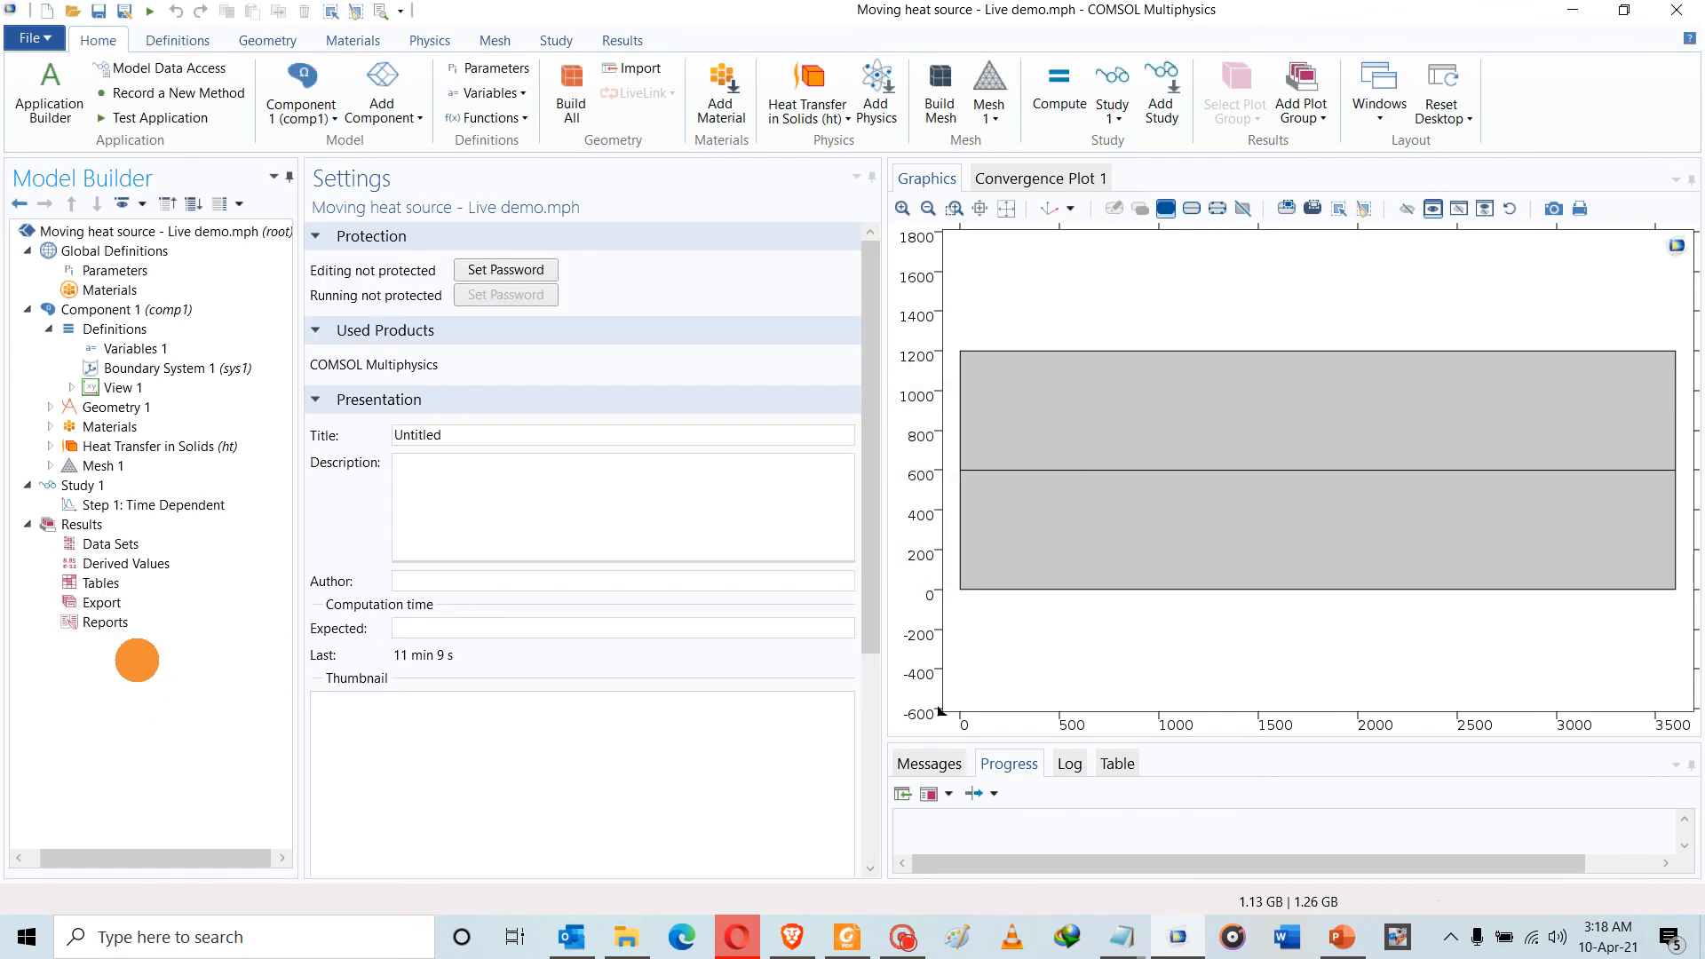
Generate the default solver for Study 1 and open the settings of Time-Dependent Solver 1
right_click(67, 484)
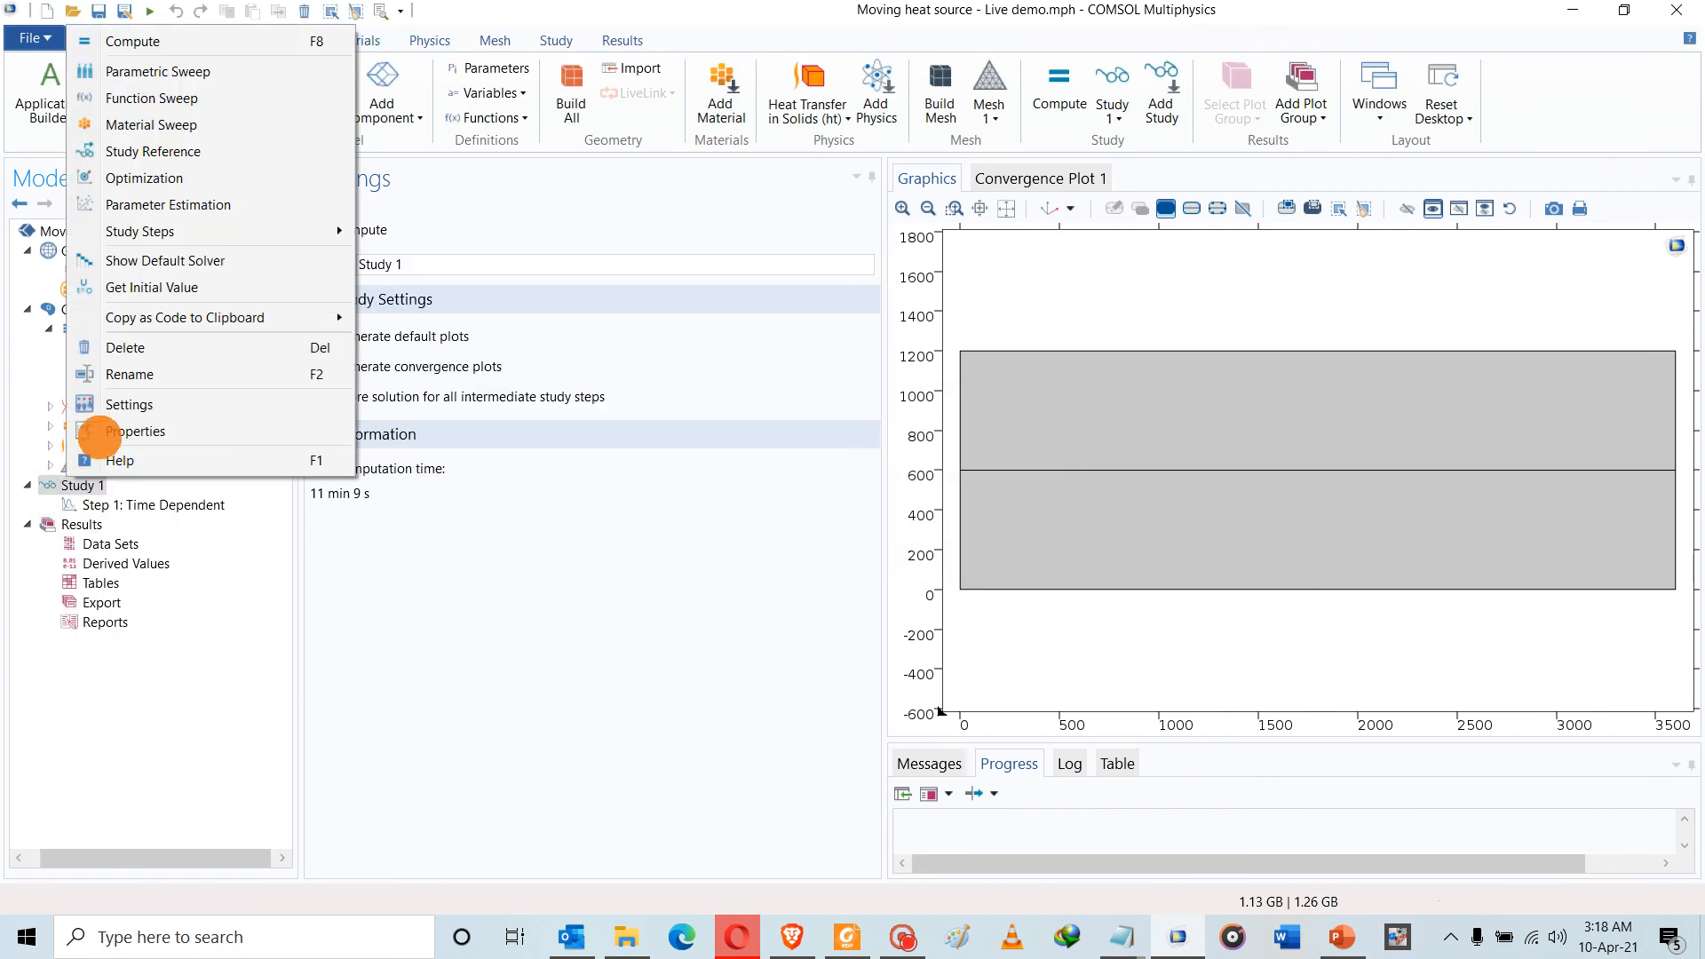
click(191, 263)
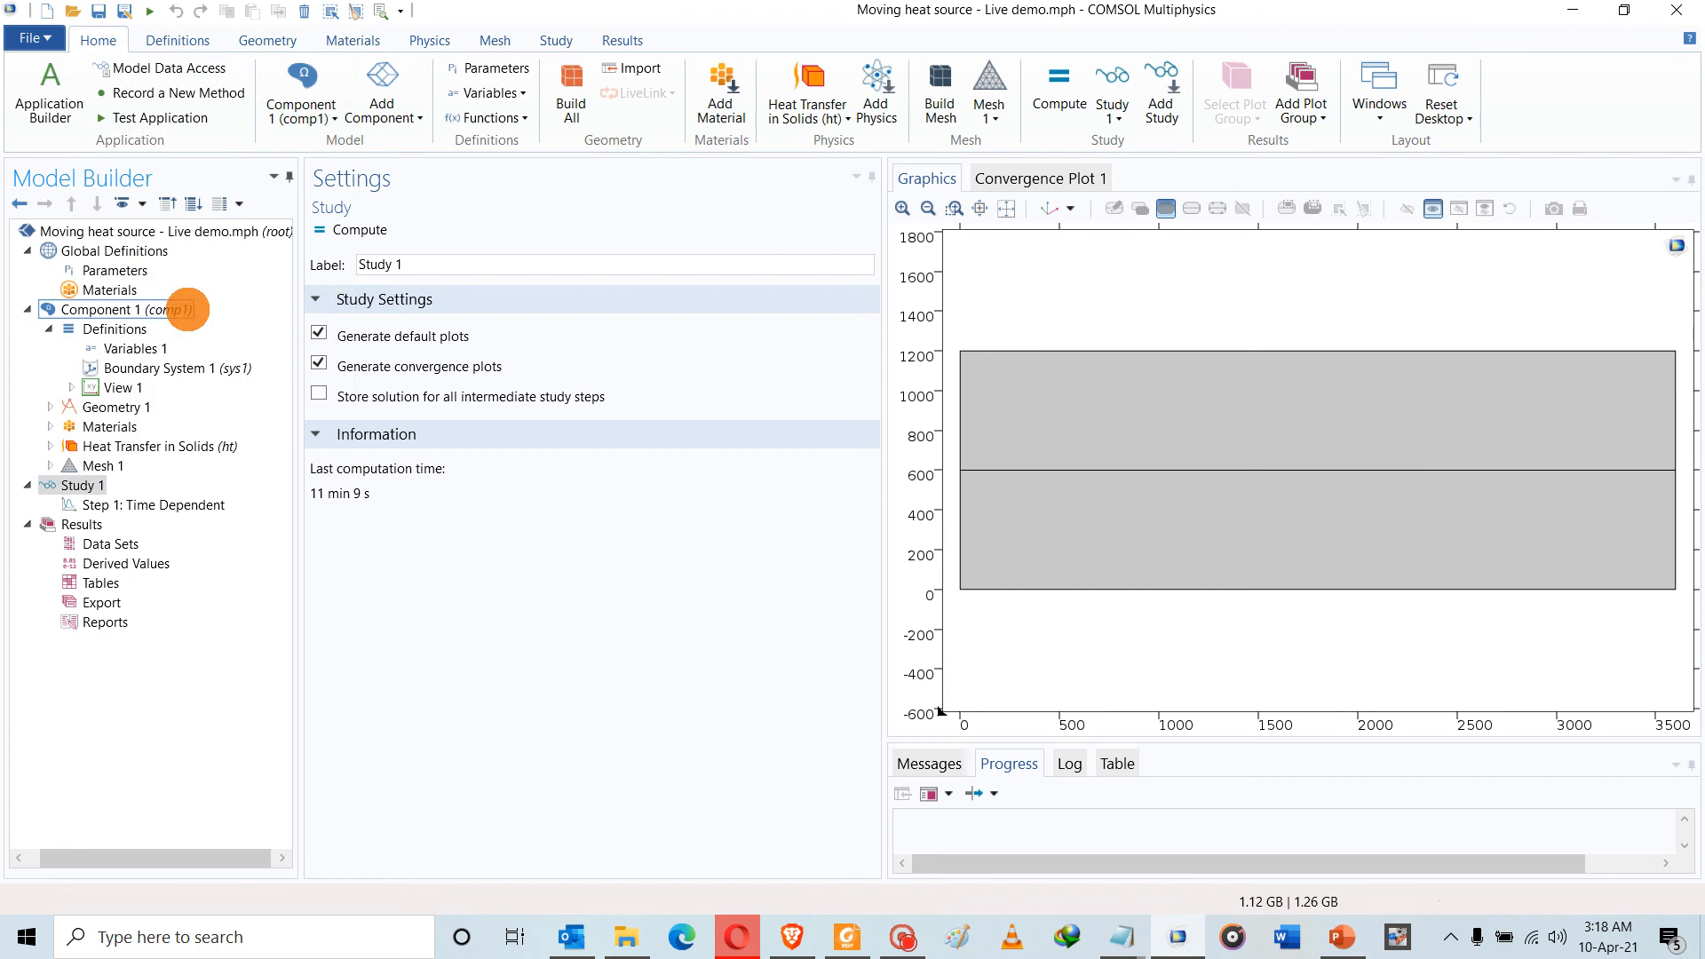
click(73, 543)
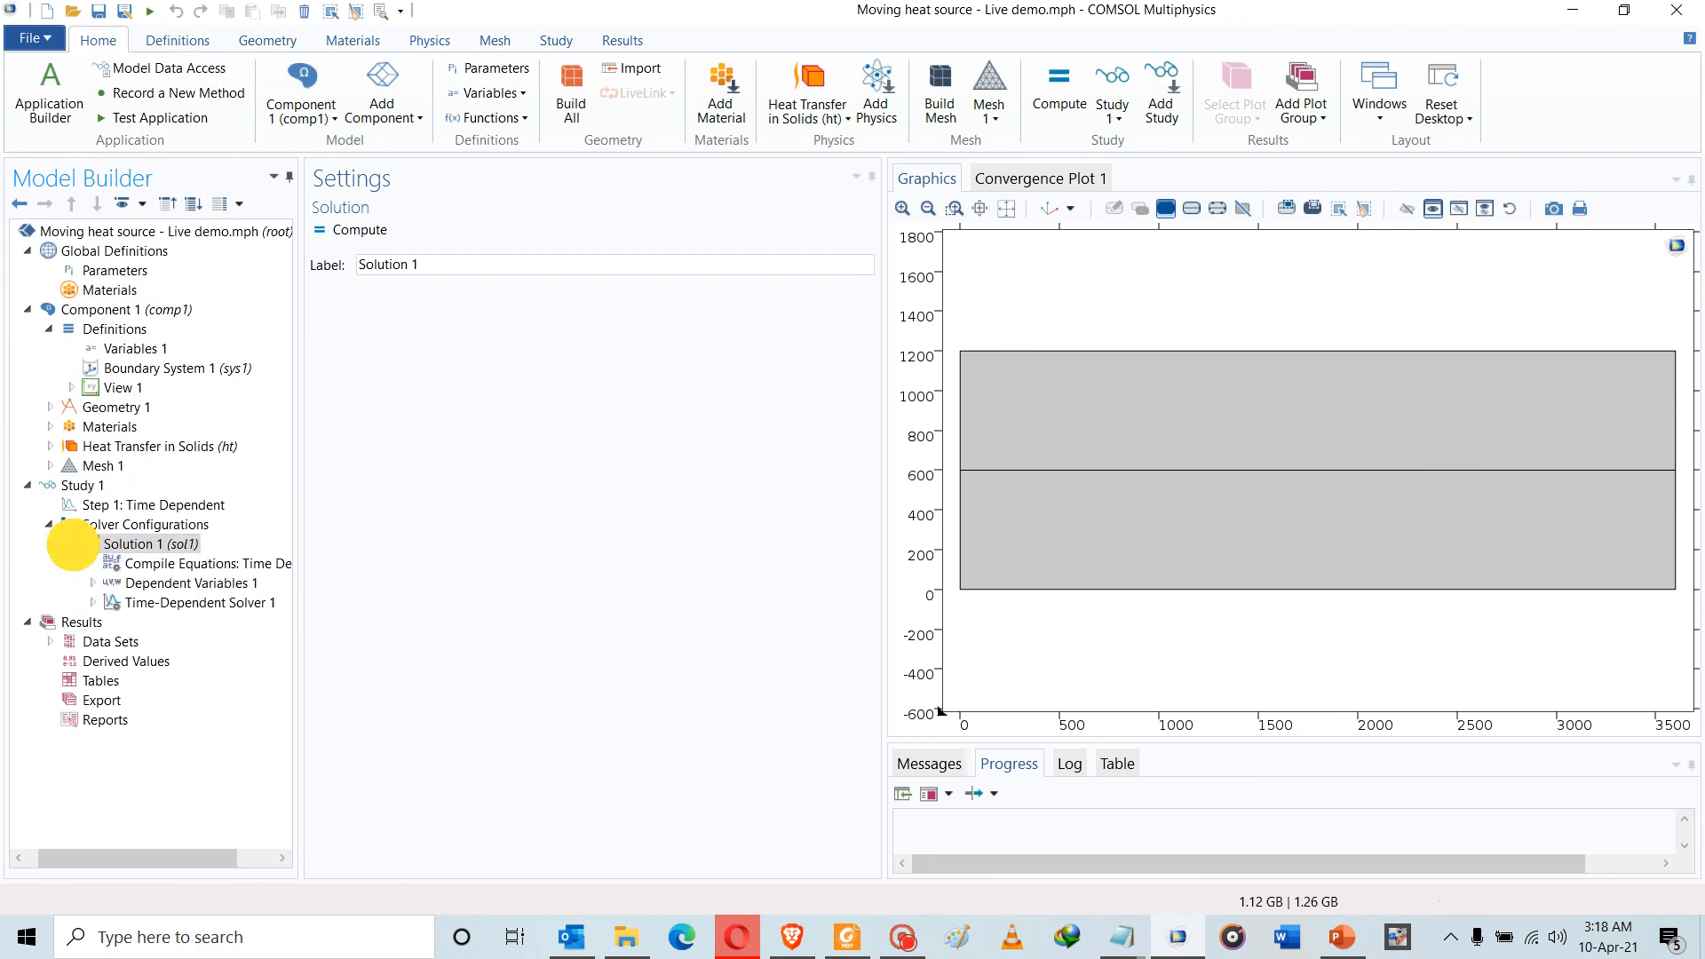
click(144, 601)
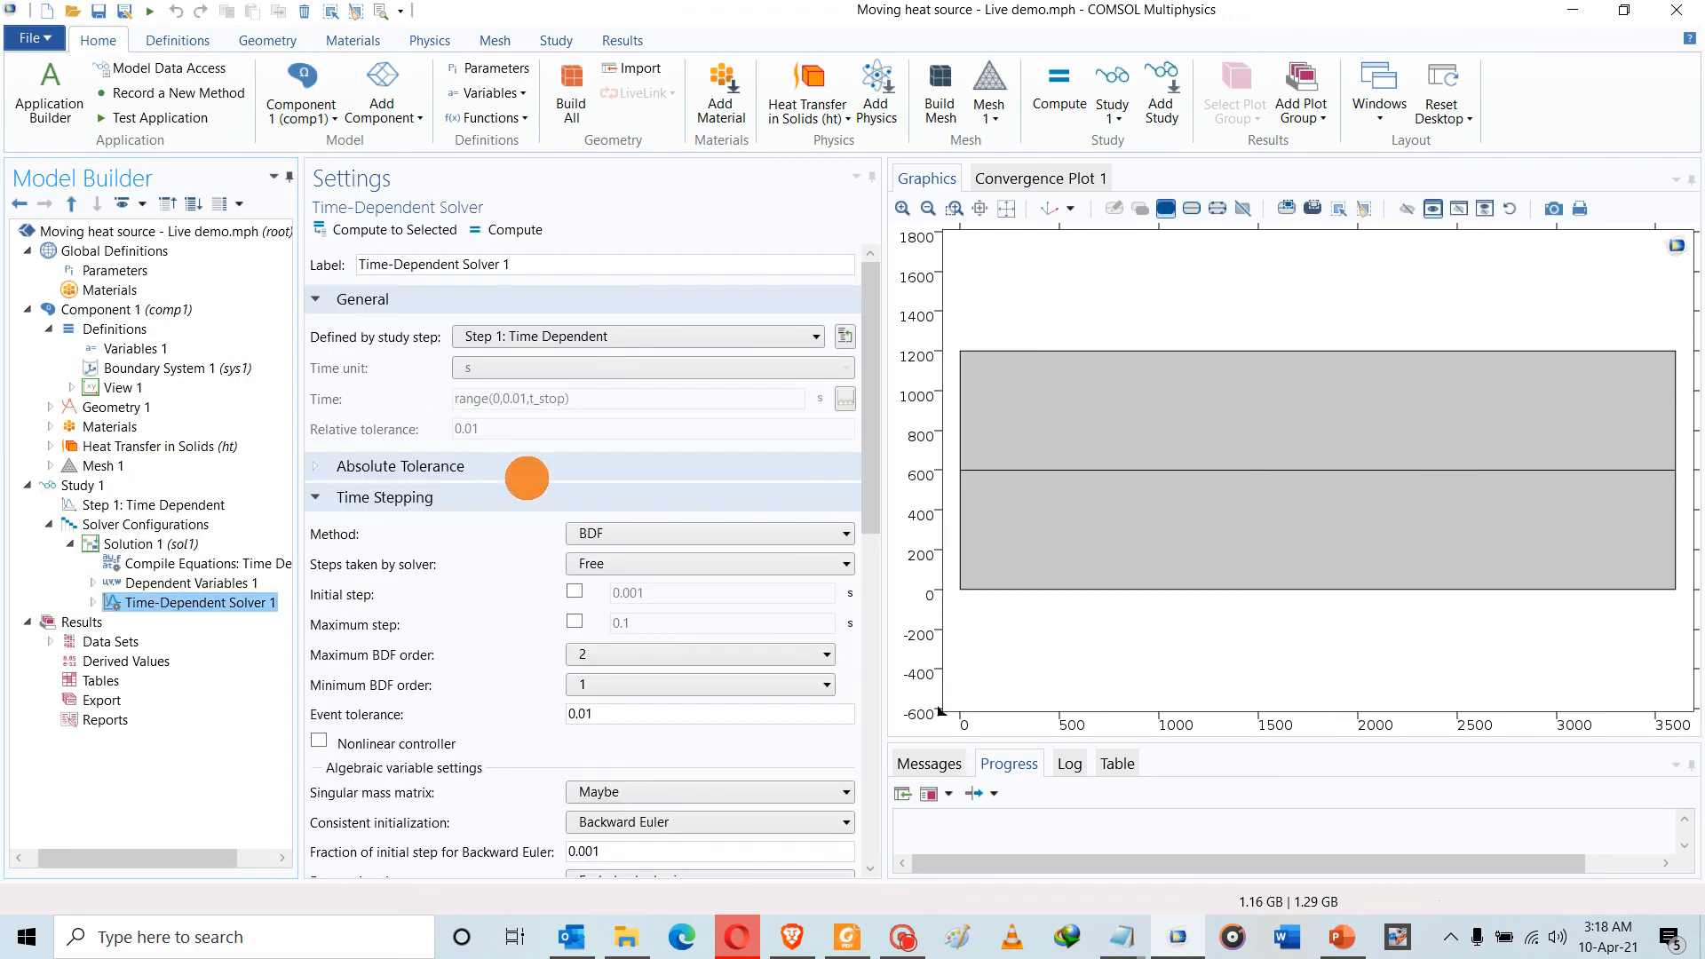
Set the steps taken by Time-Dependent Solver 1 to Intermediate
click(591, 562)
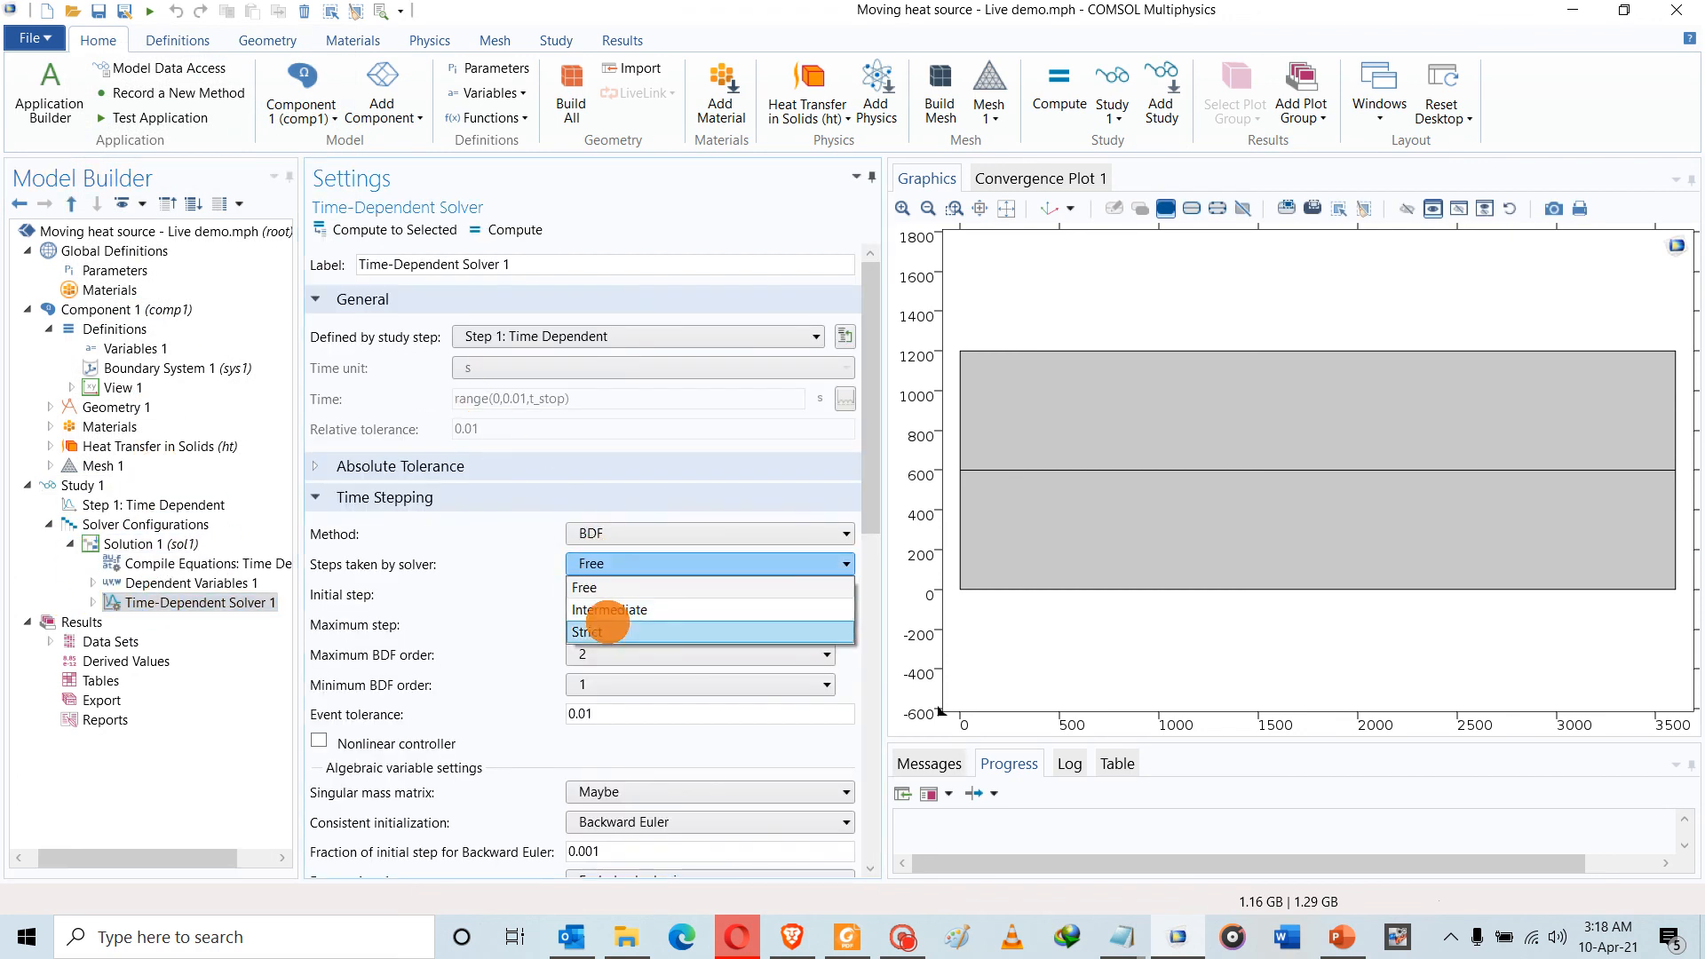
click(597, 609)
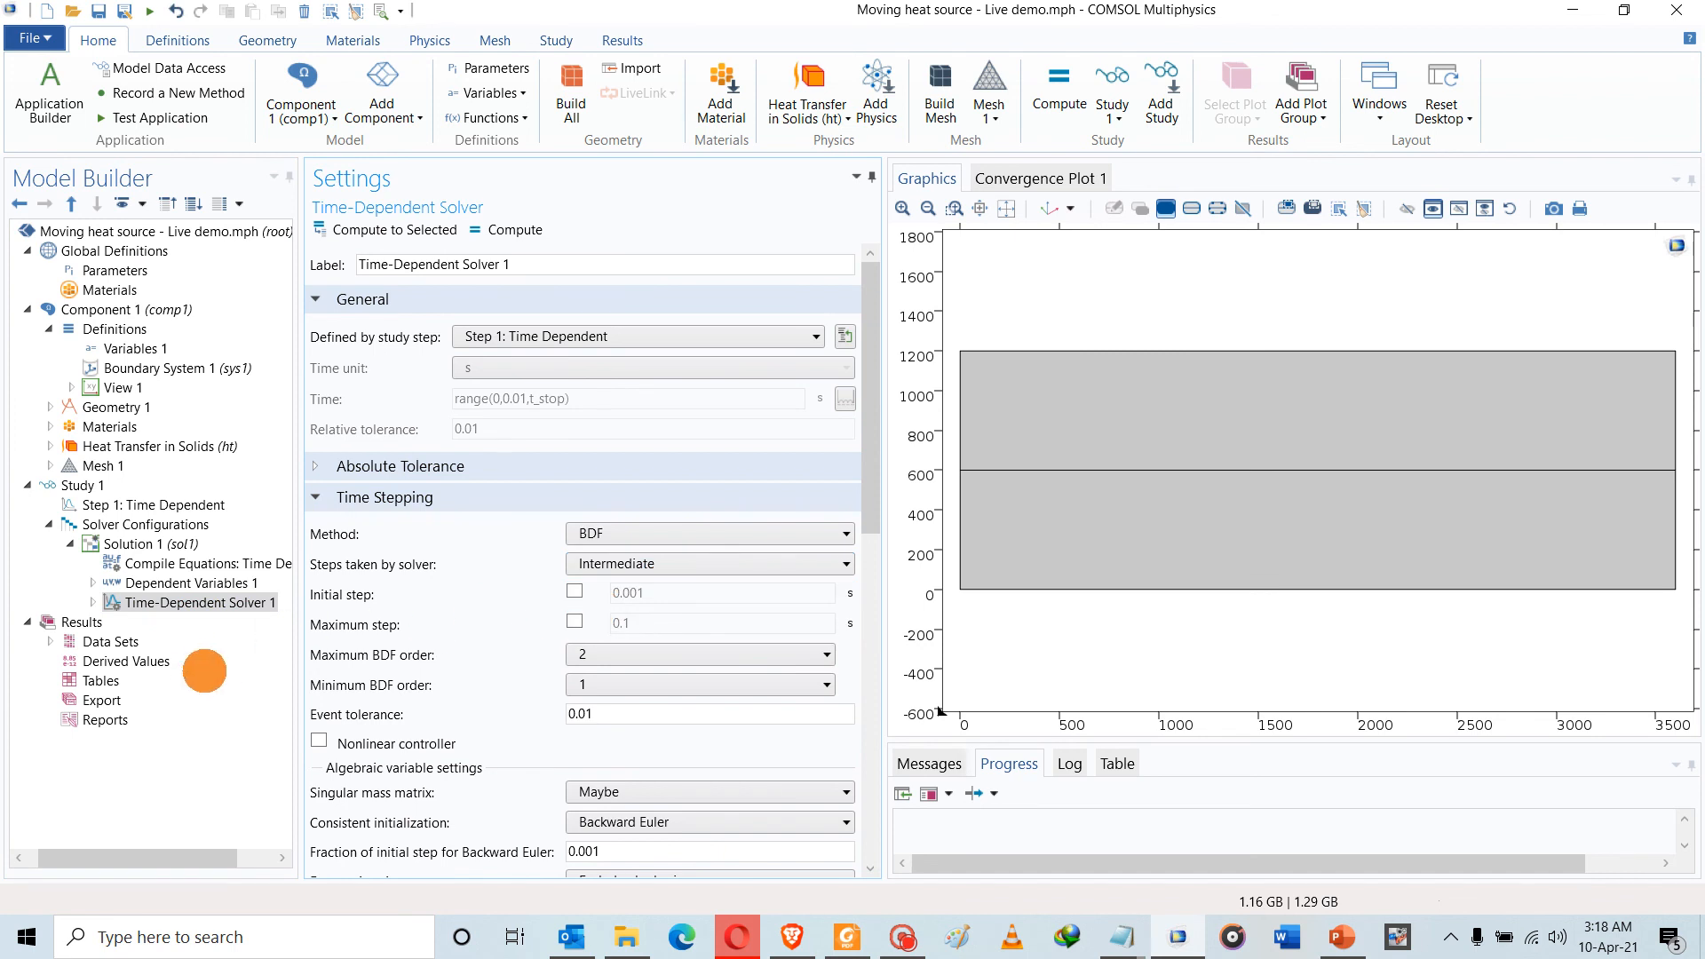
click(74, 486)
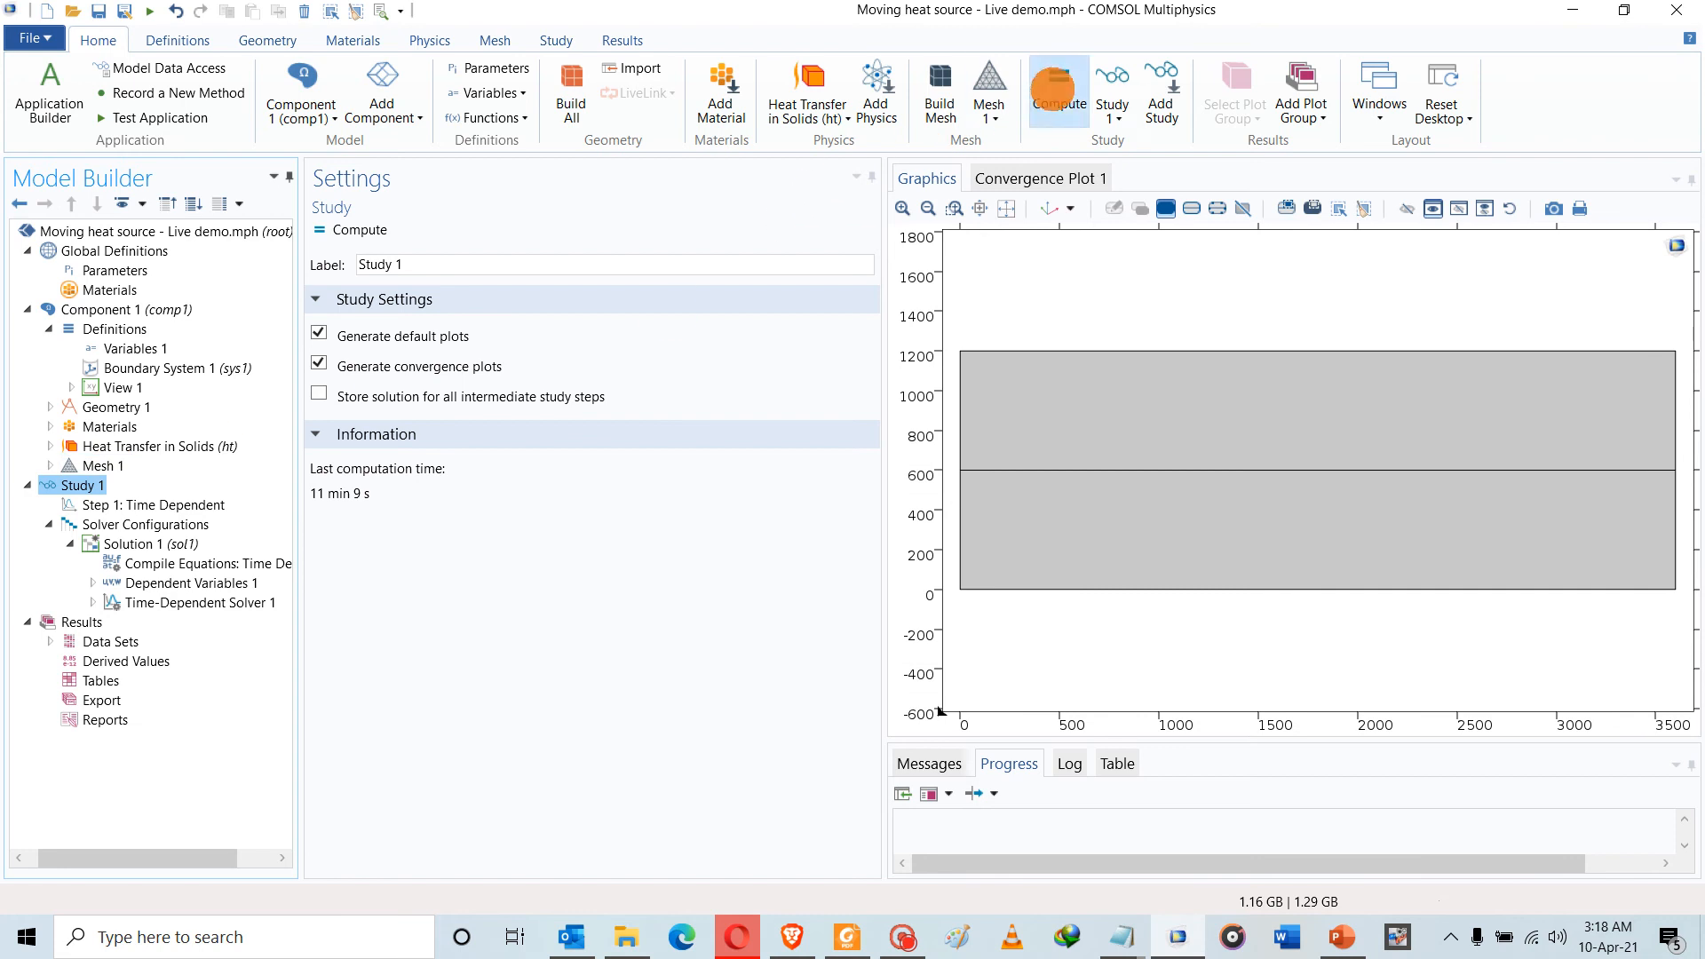
click(1055, 89)
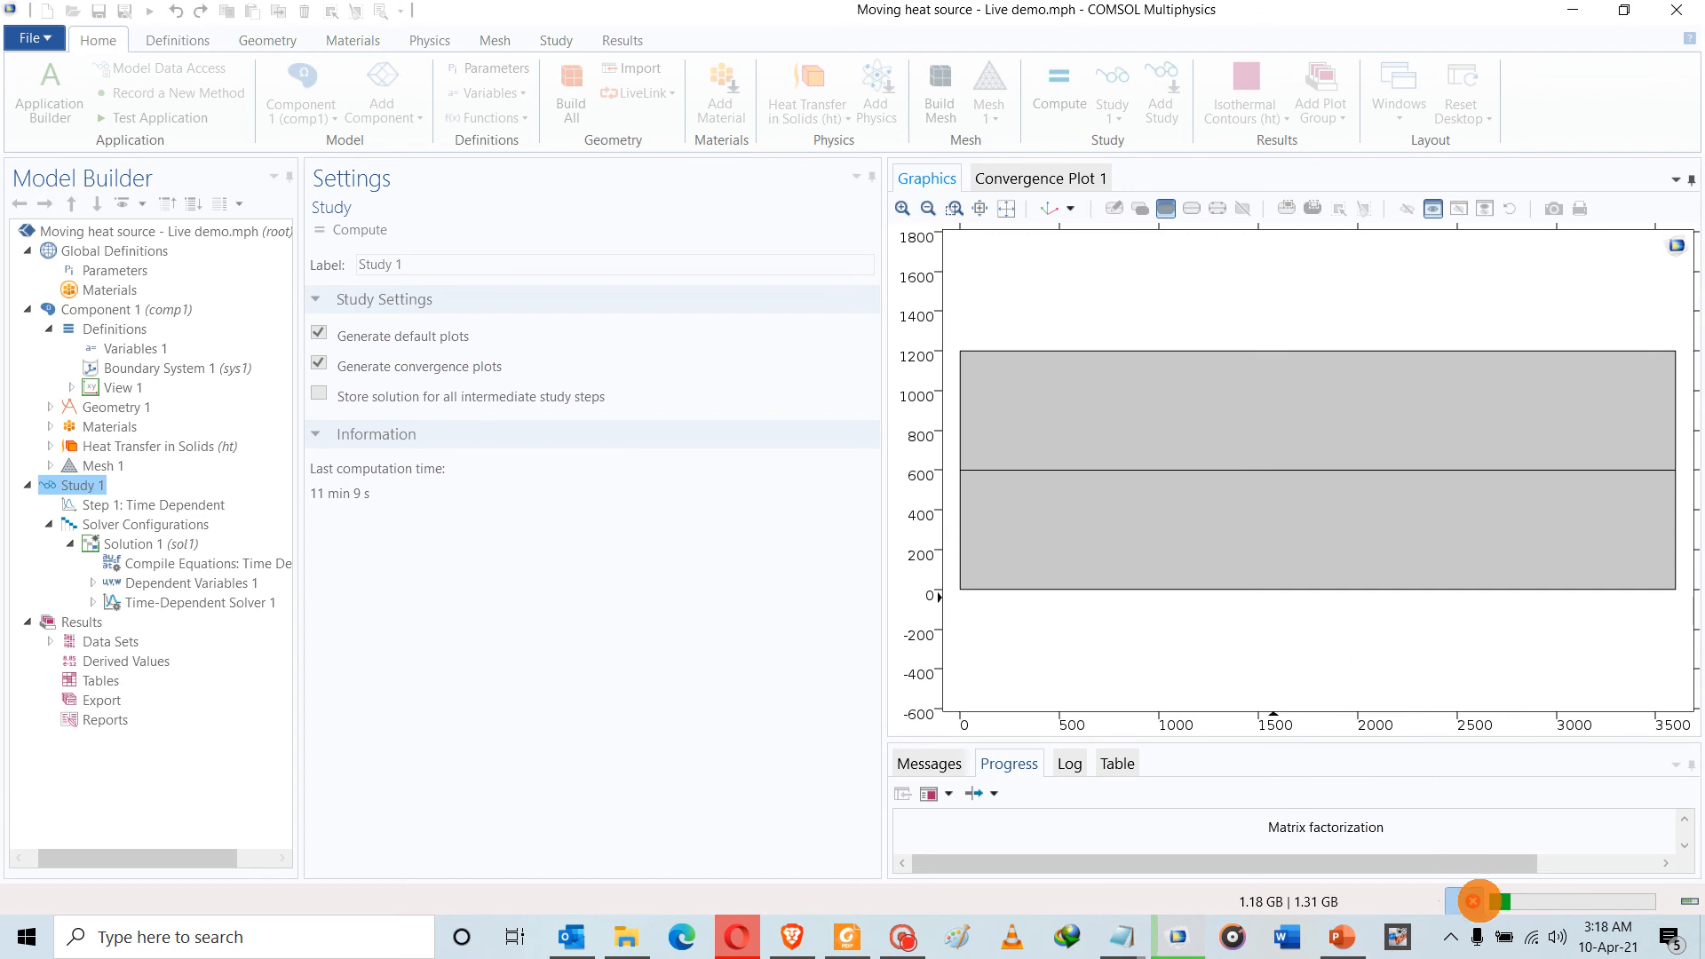
click(1473, 901)
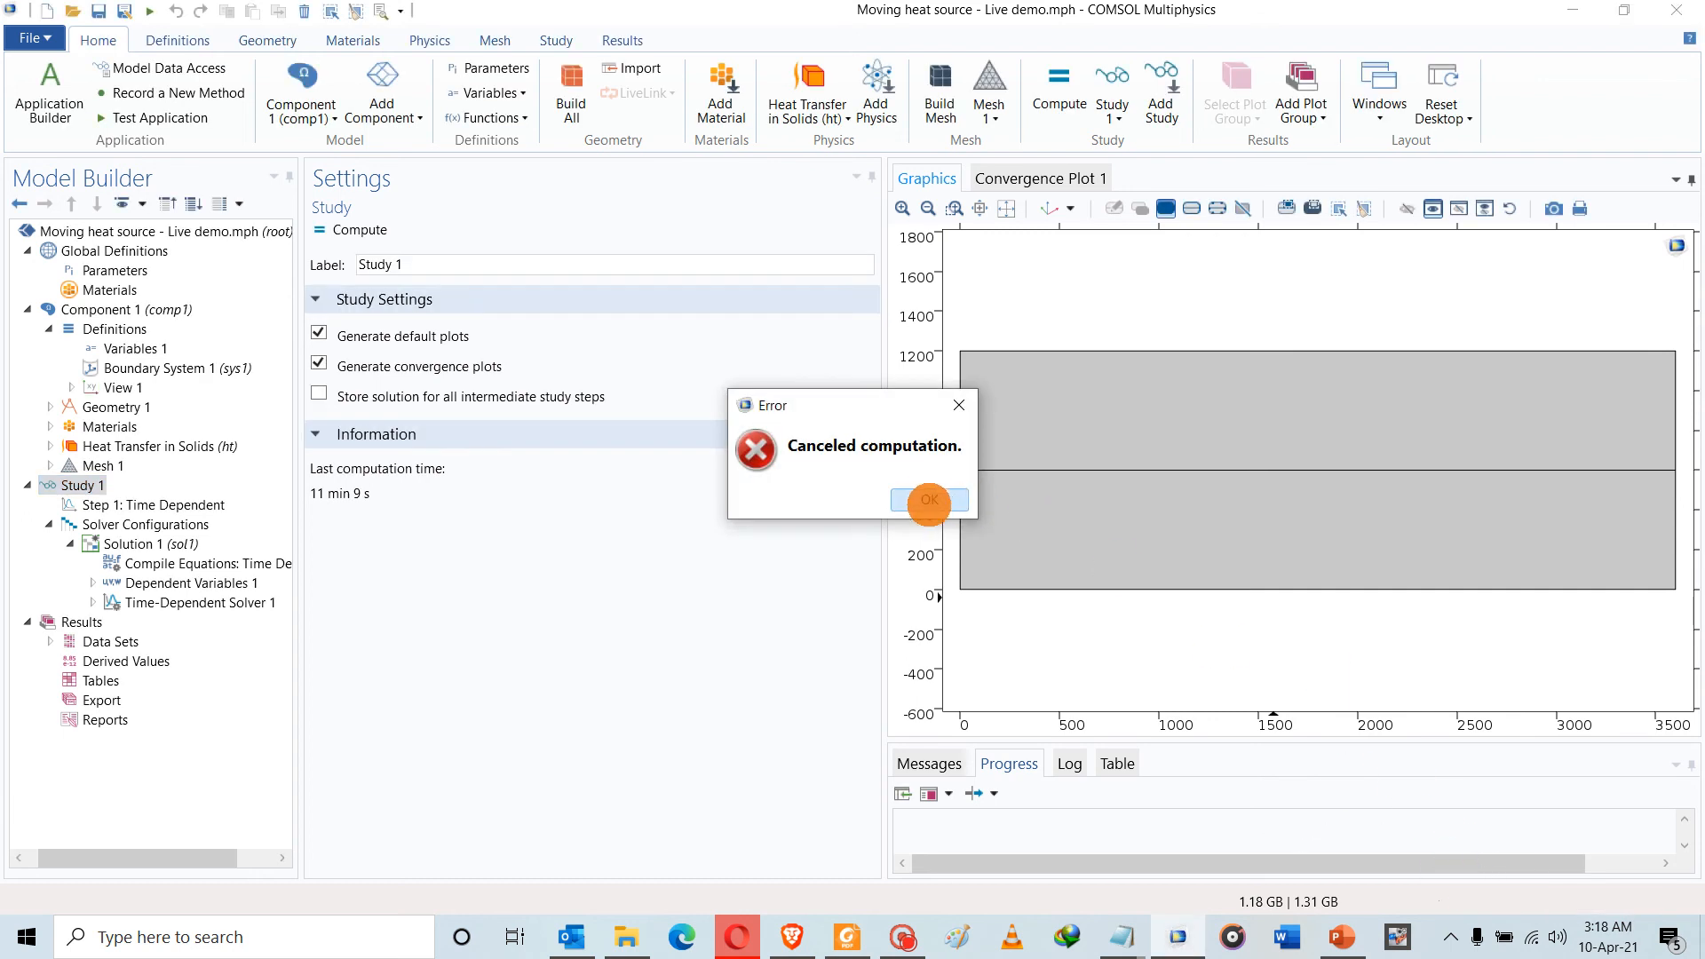
click(929, 500)
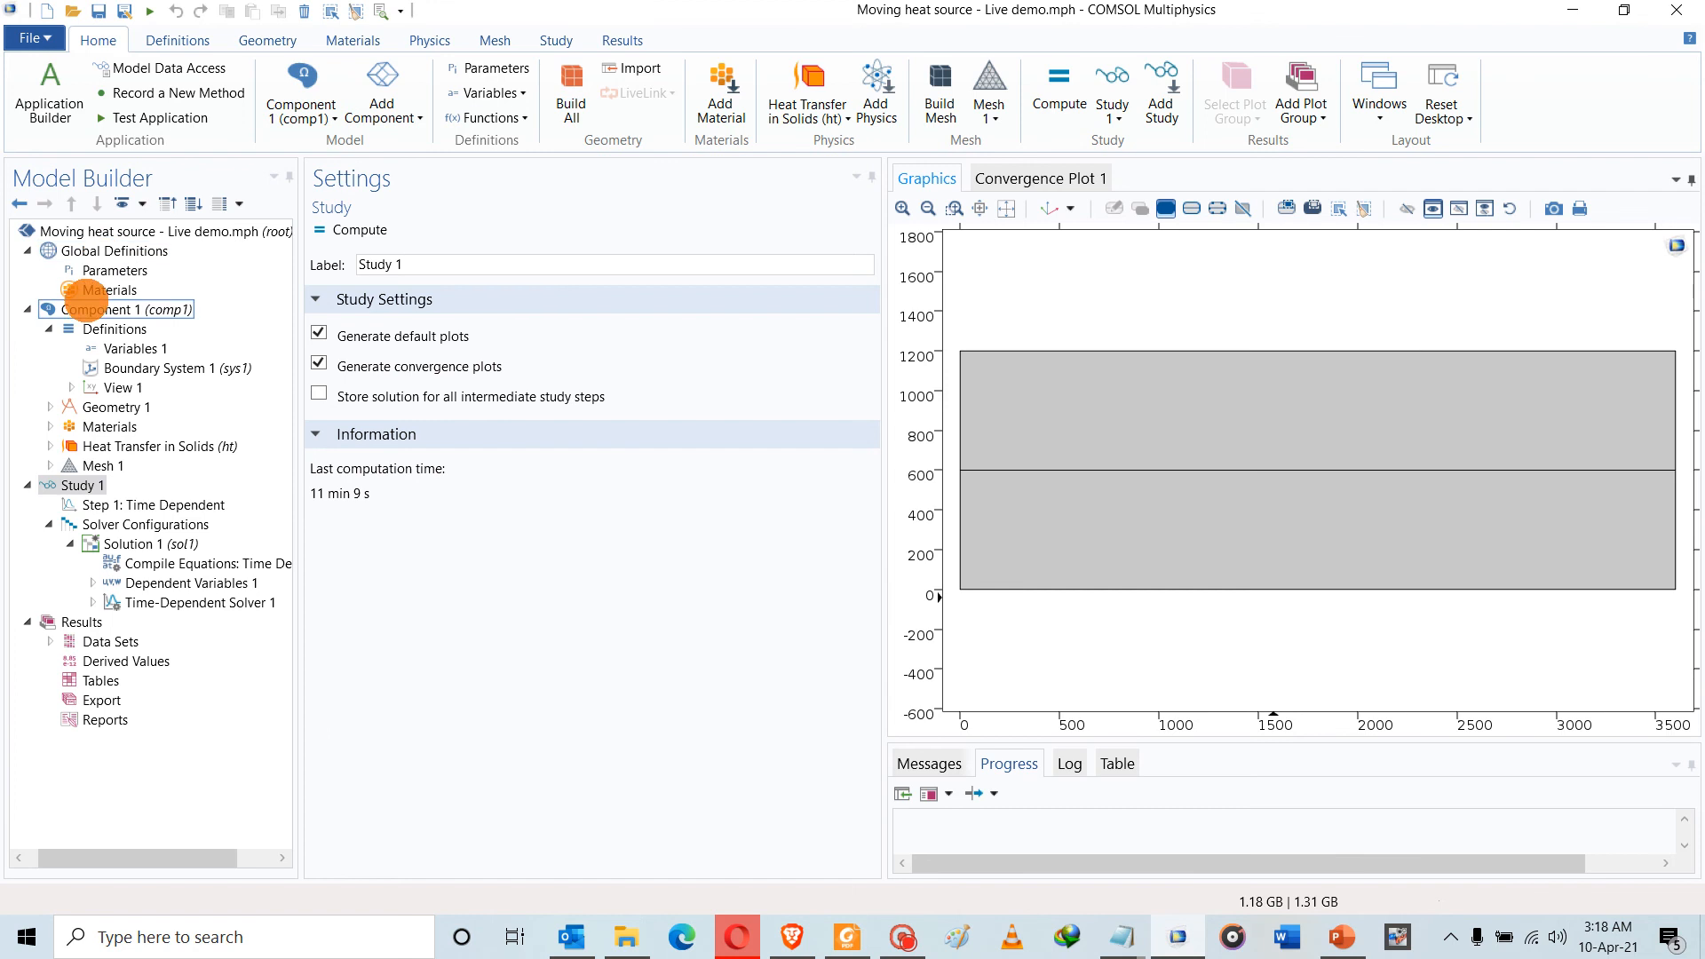
Add a domain probe to the definitions of Component 1
right_click(89, 302)
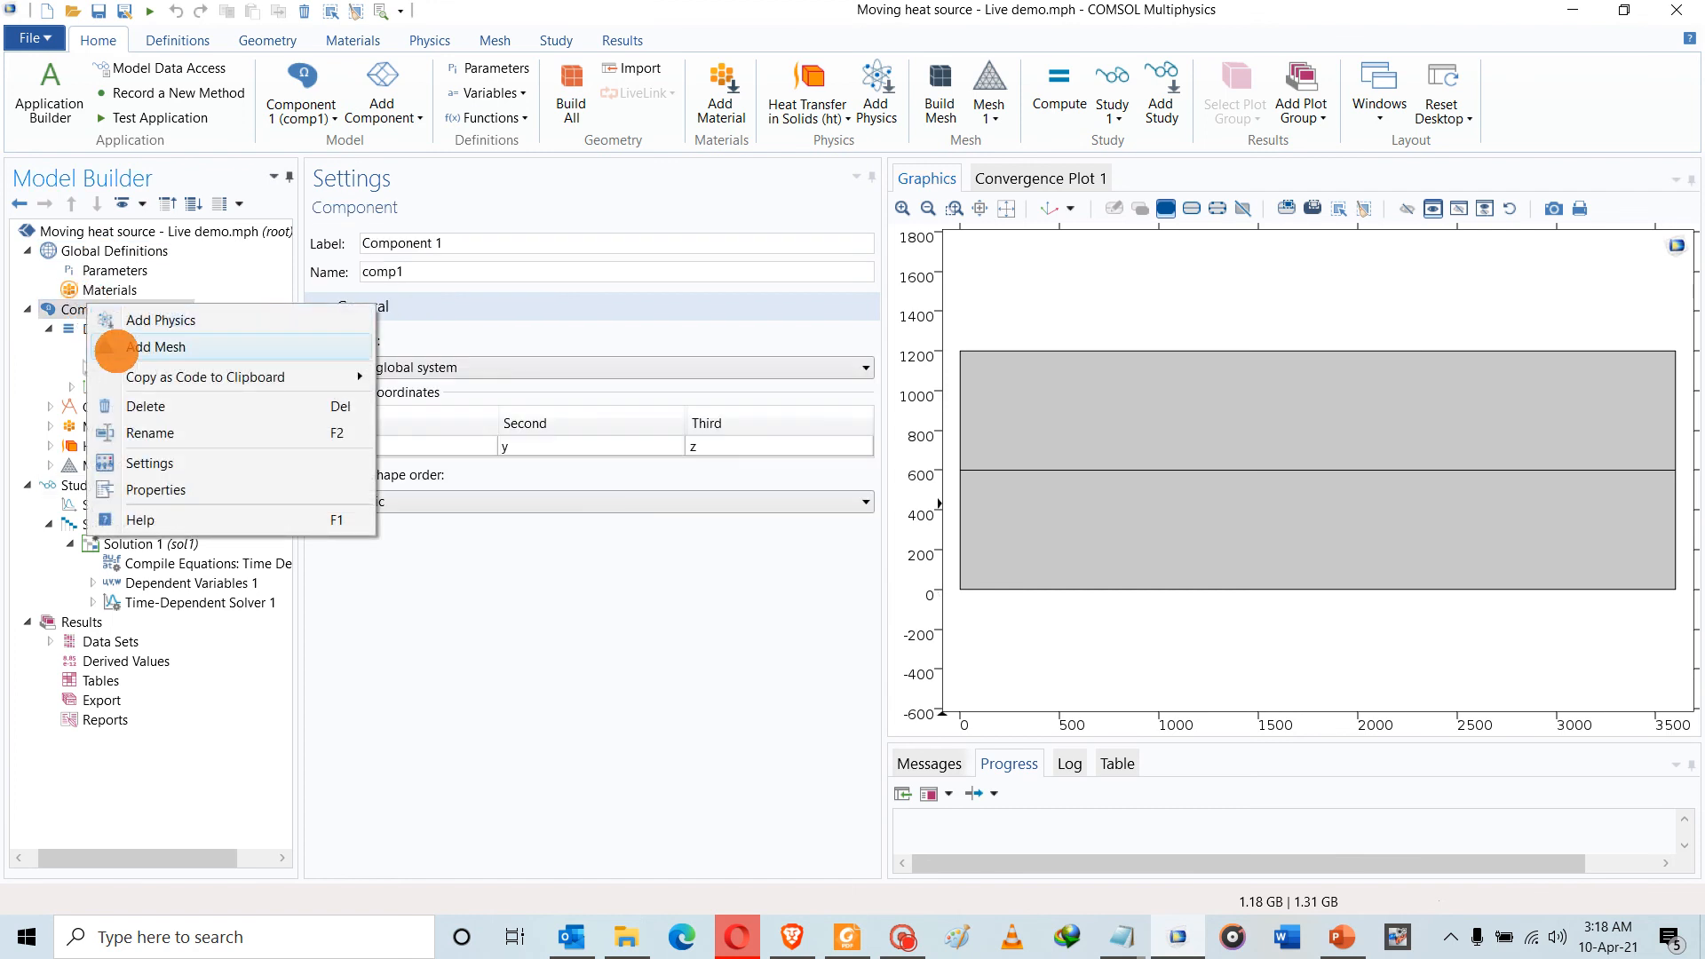
click(66, 326)
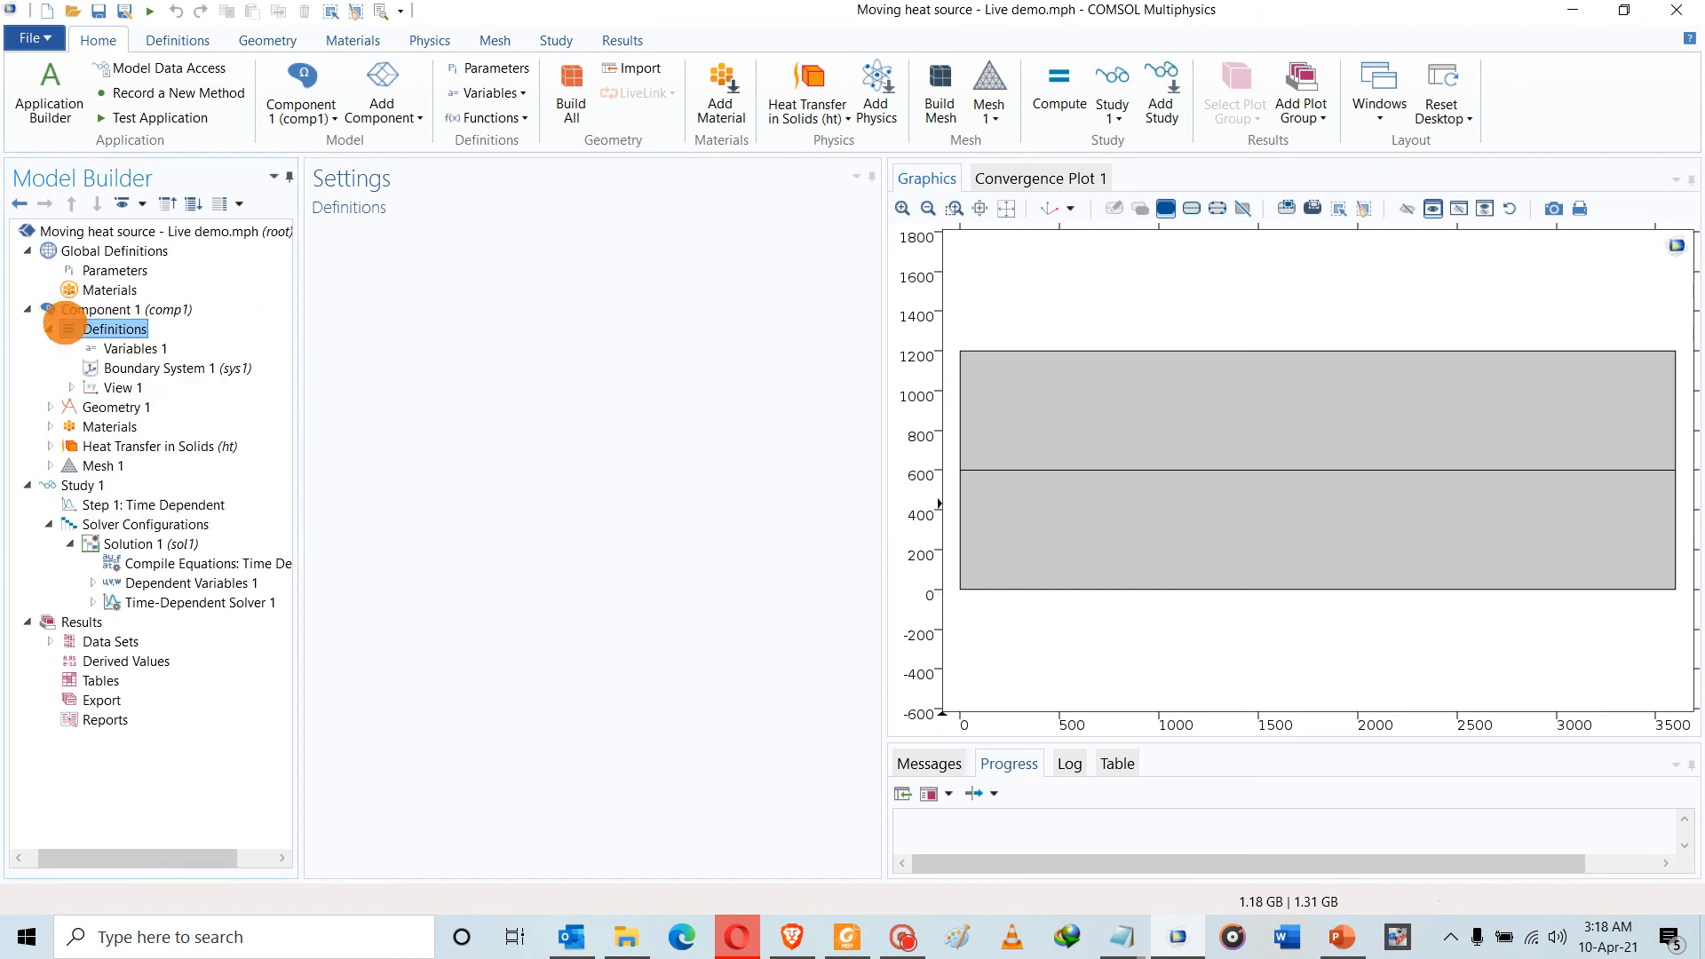
right_click(64, 325)
click(564, 426)
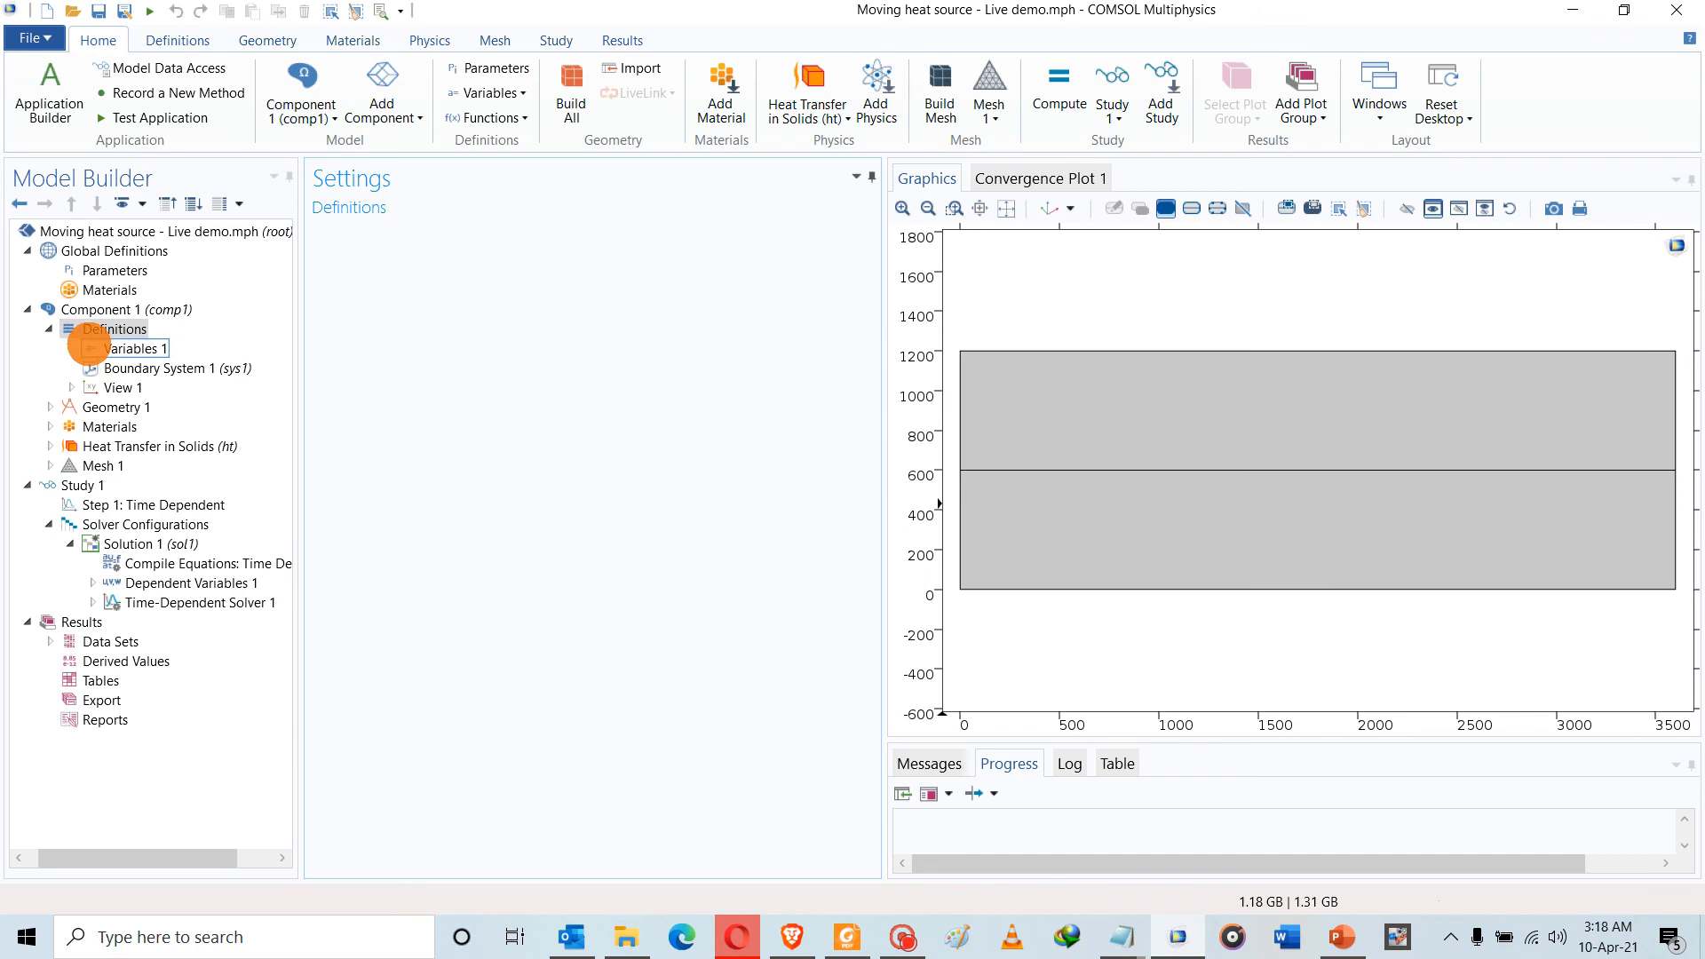
right_click(72, 328)
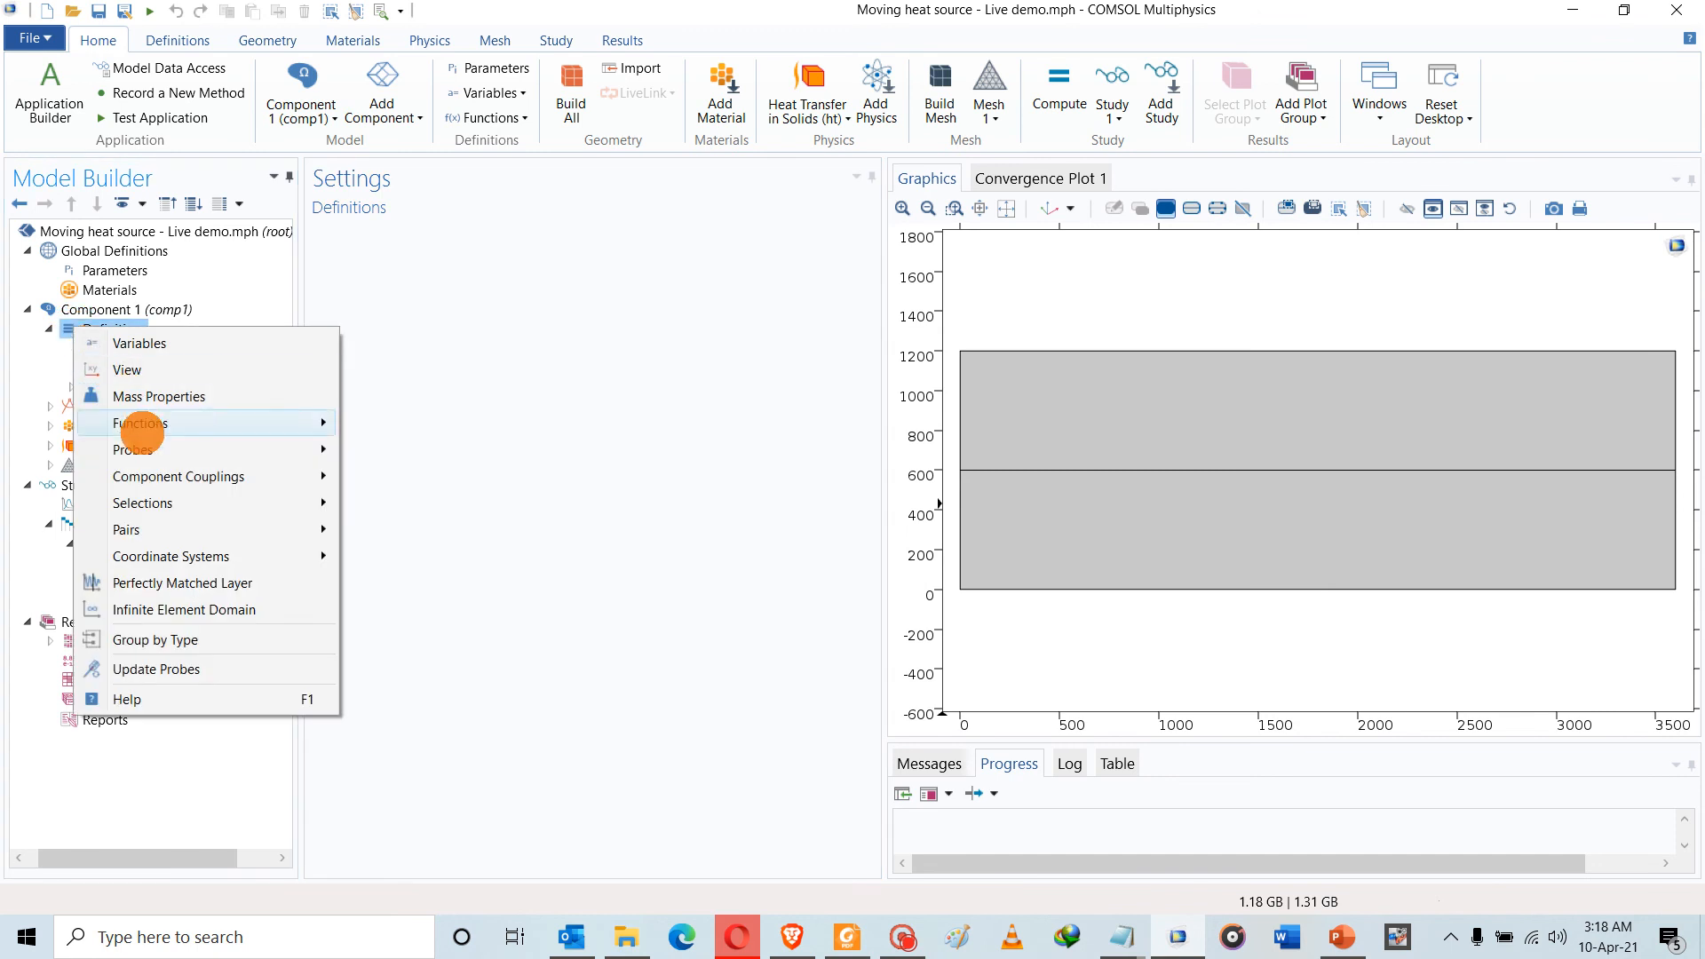
mouse_move(140, 447)
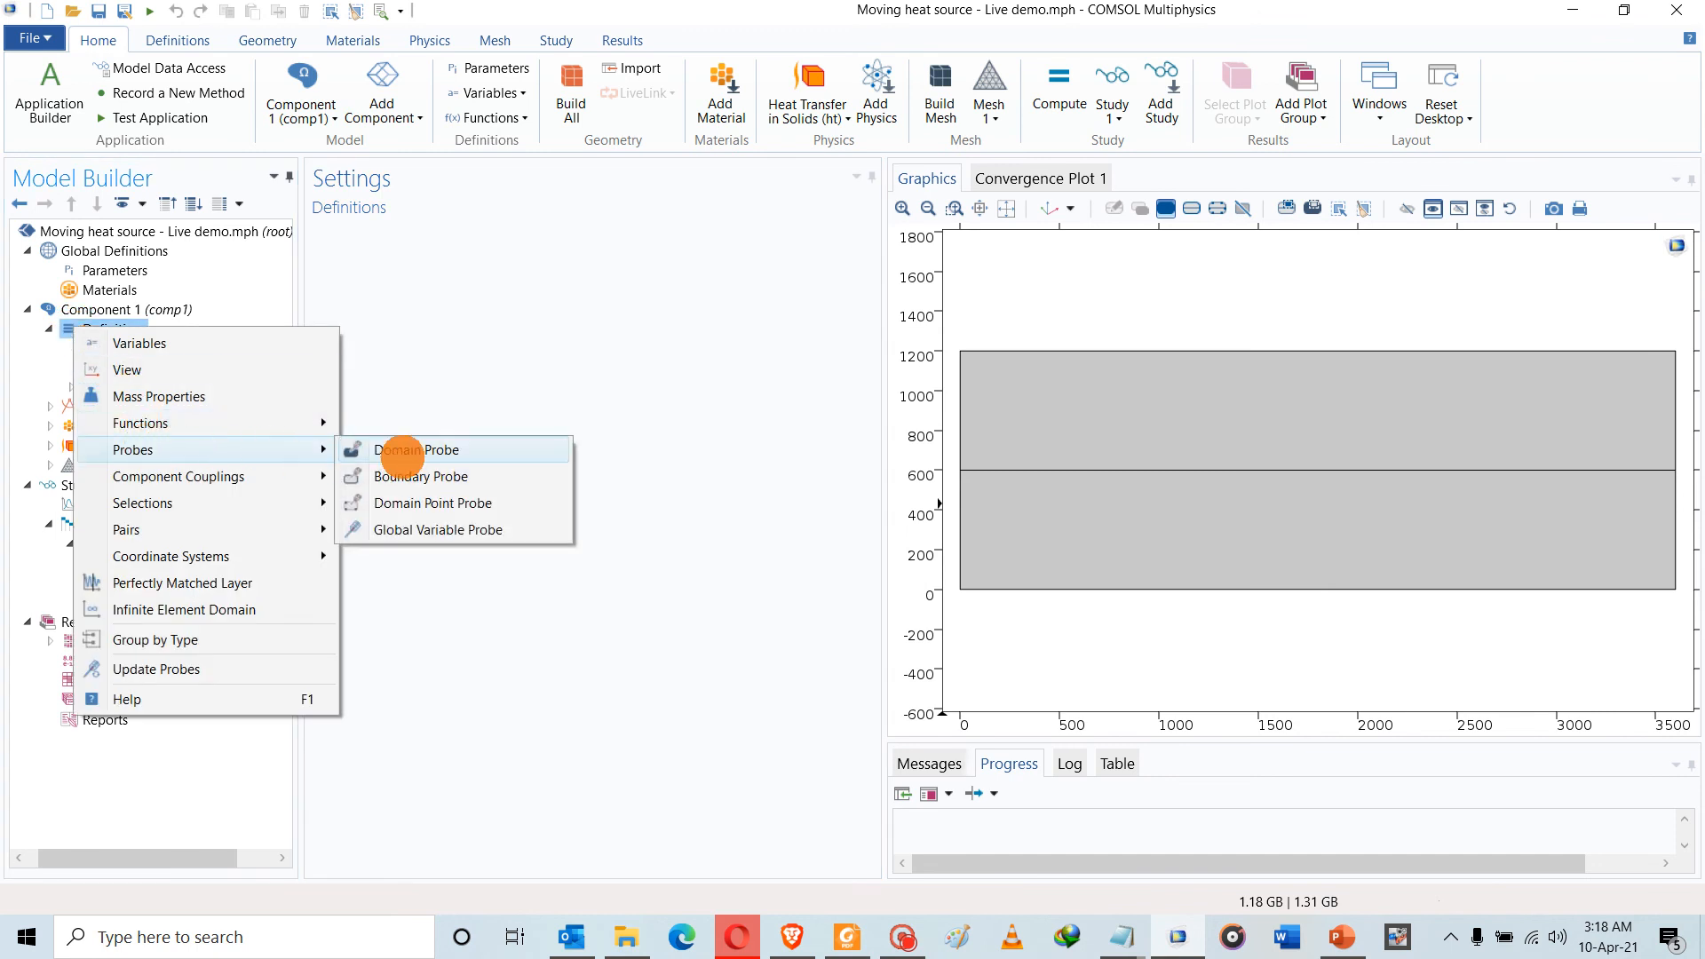
click(402, 451)
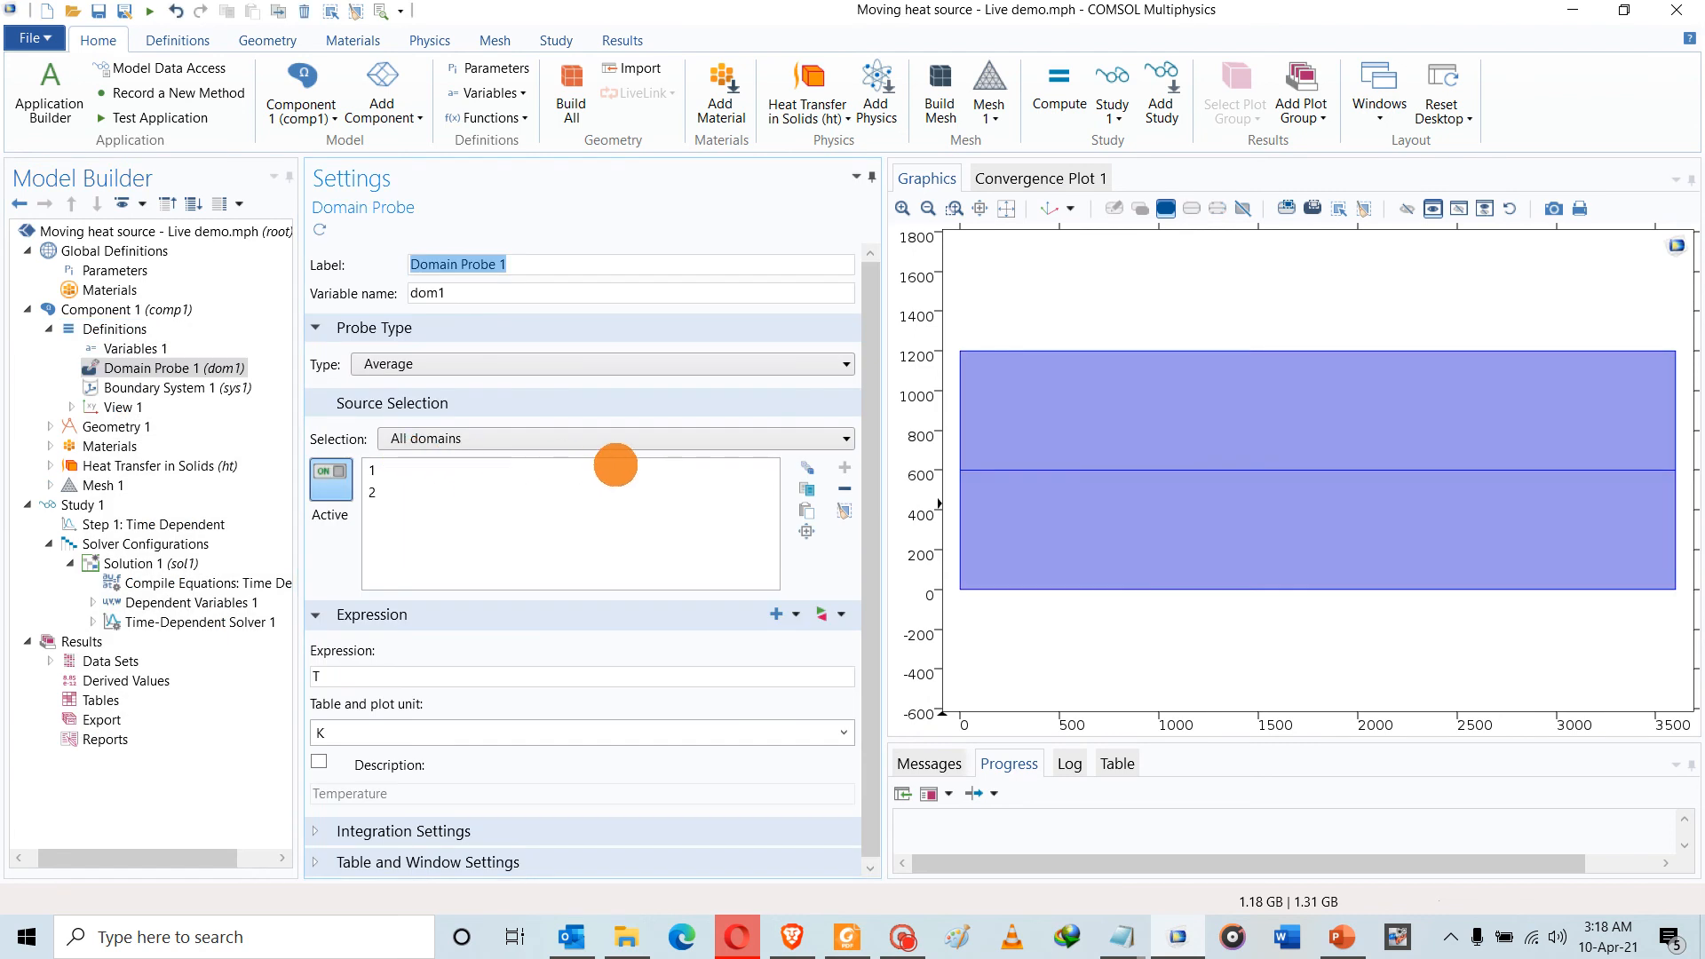
Switch the domain probe to a manual selection of domains 1 and 2 and set its type to Maximum
click(1164, 449)
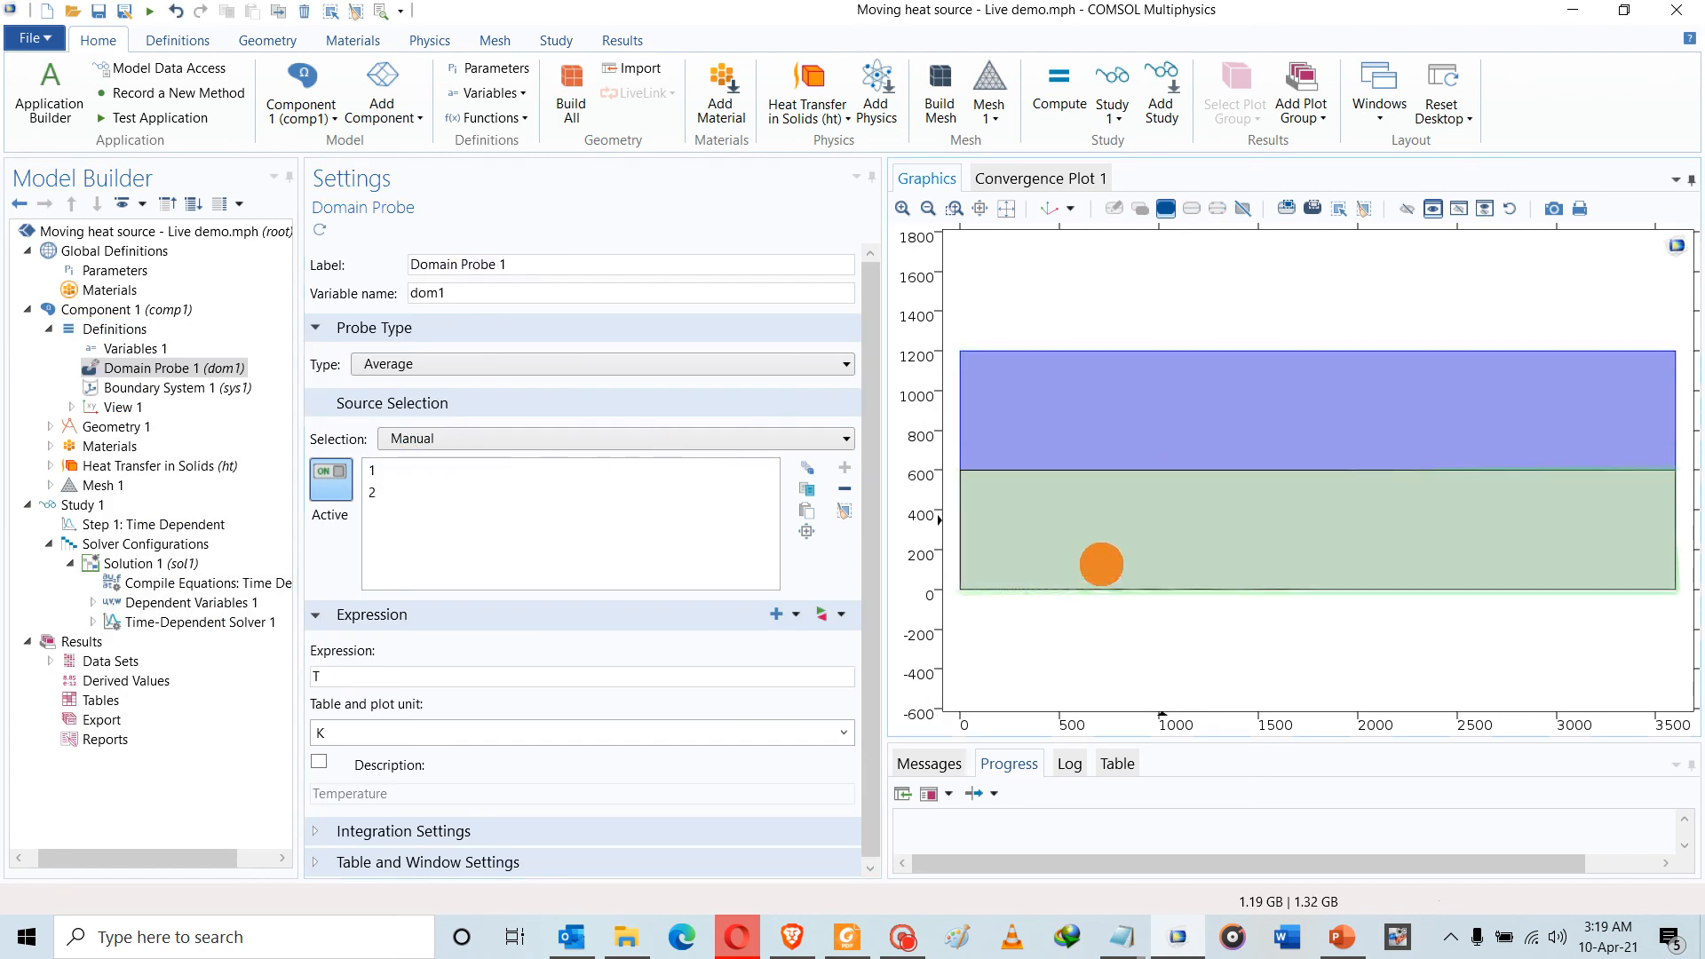
click(1097, 565)
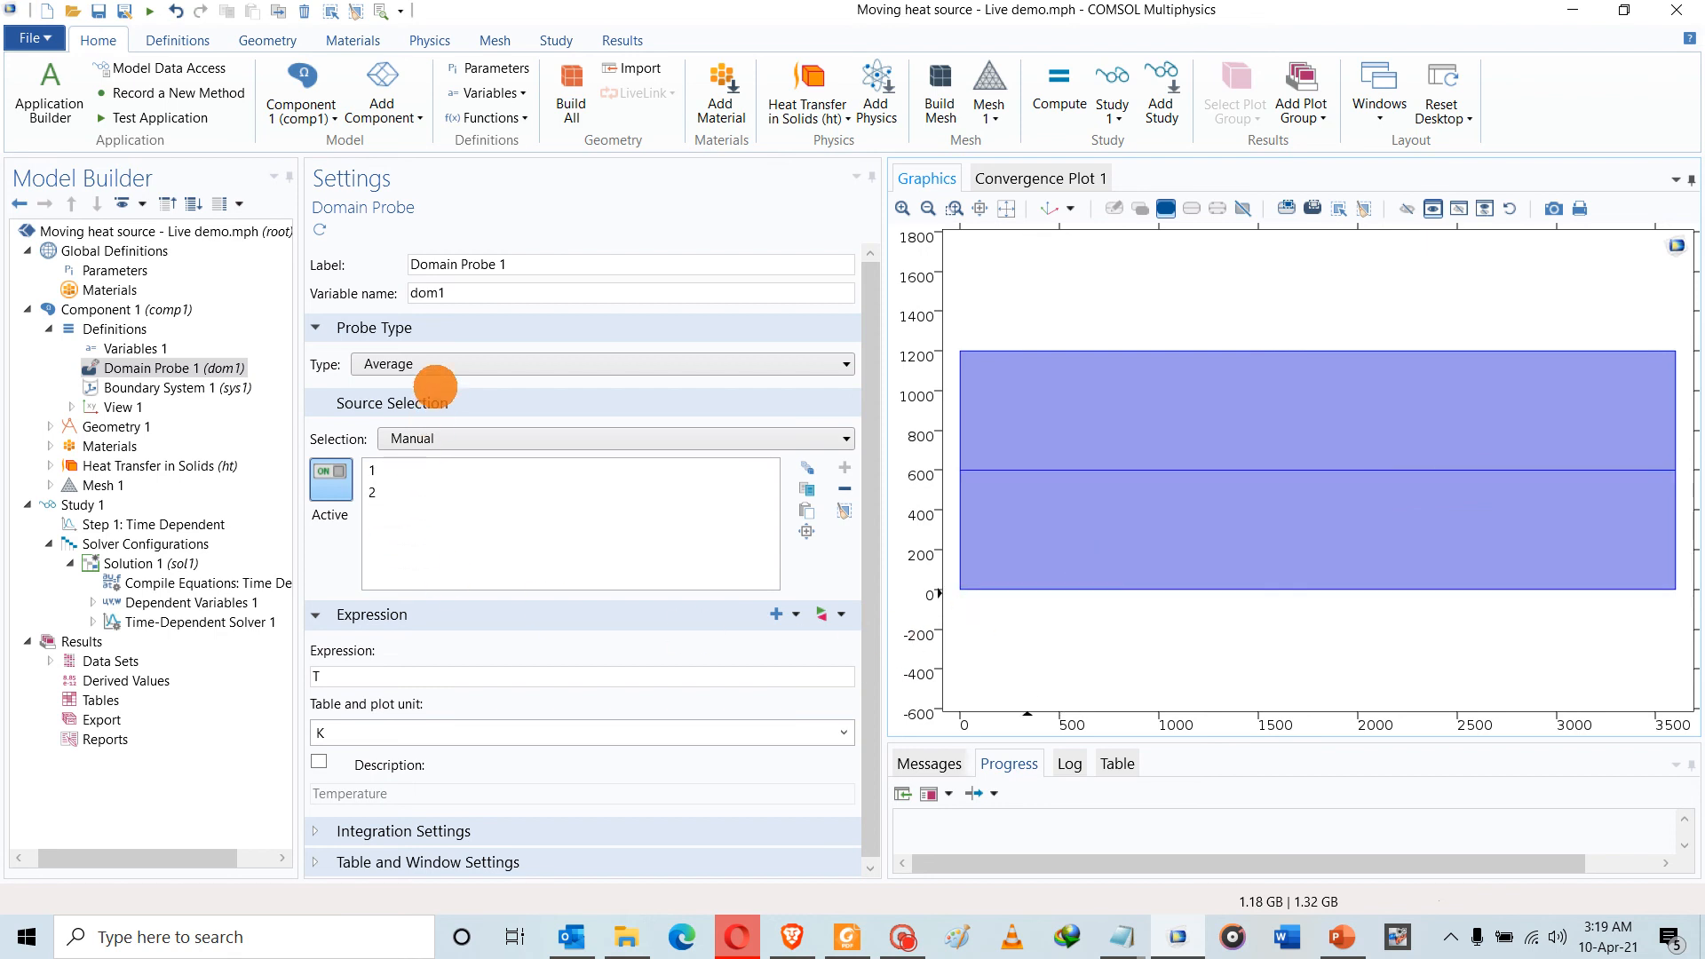
click(431, 362)
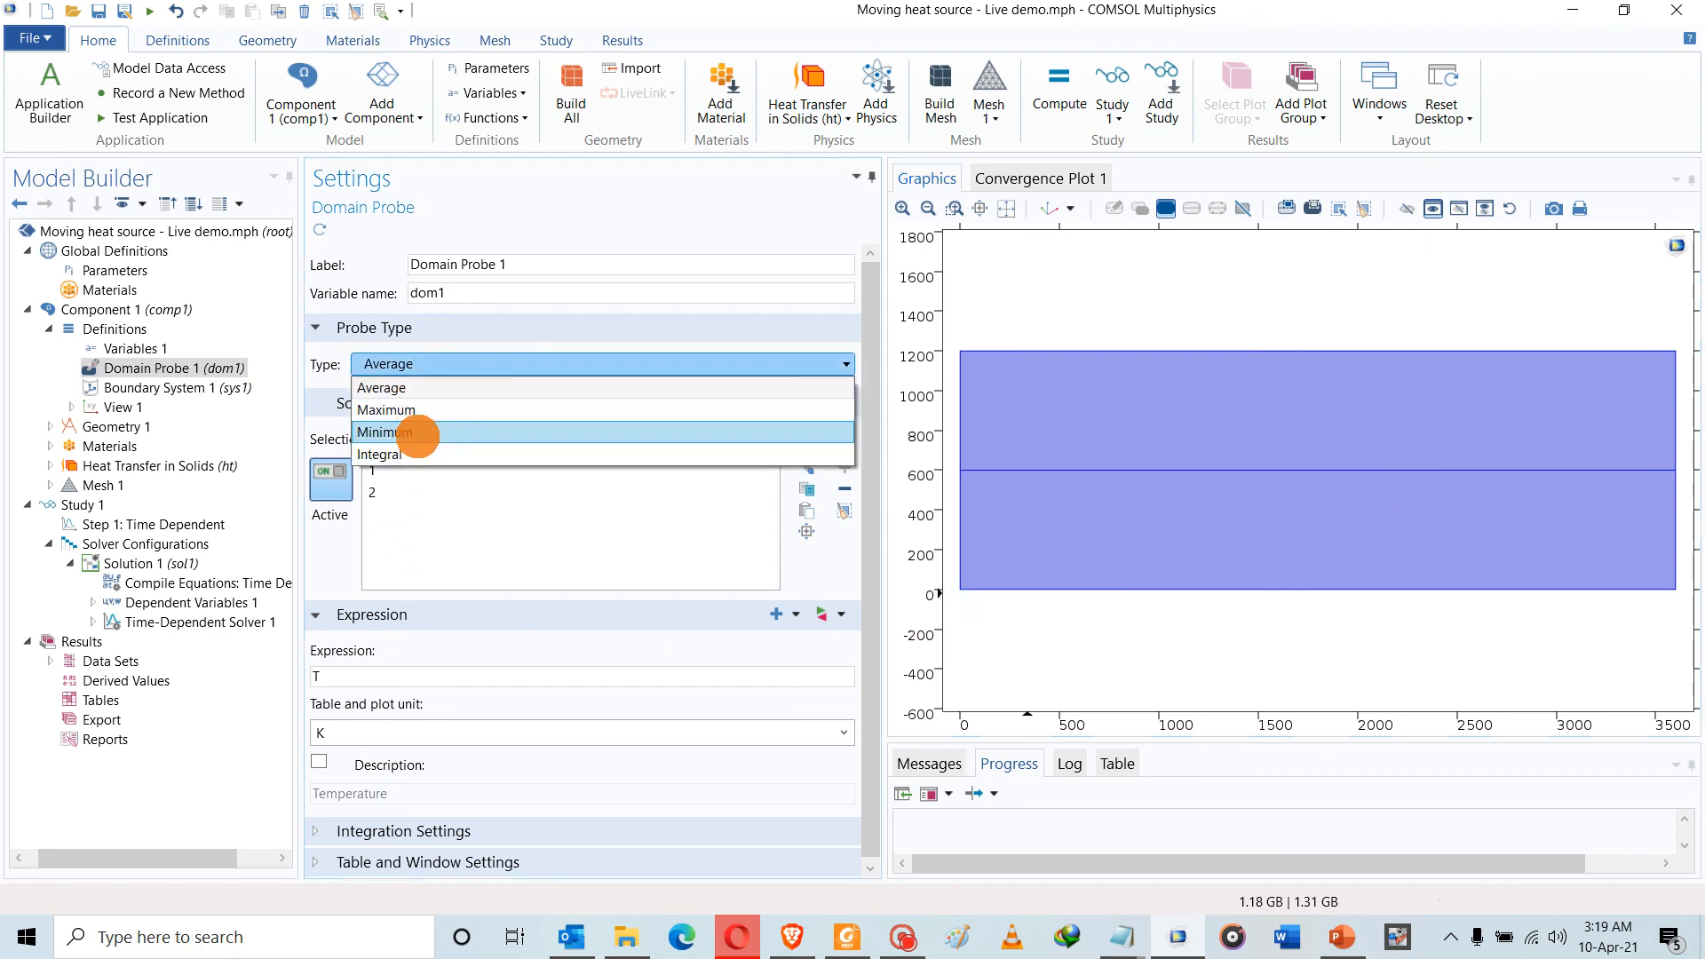
click(418, 411)
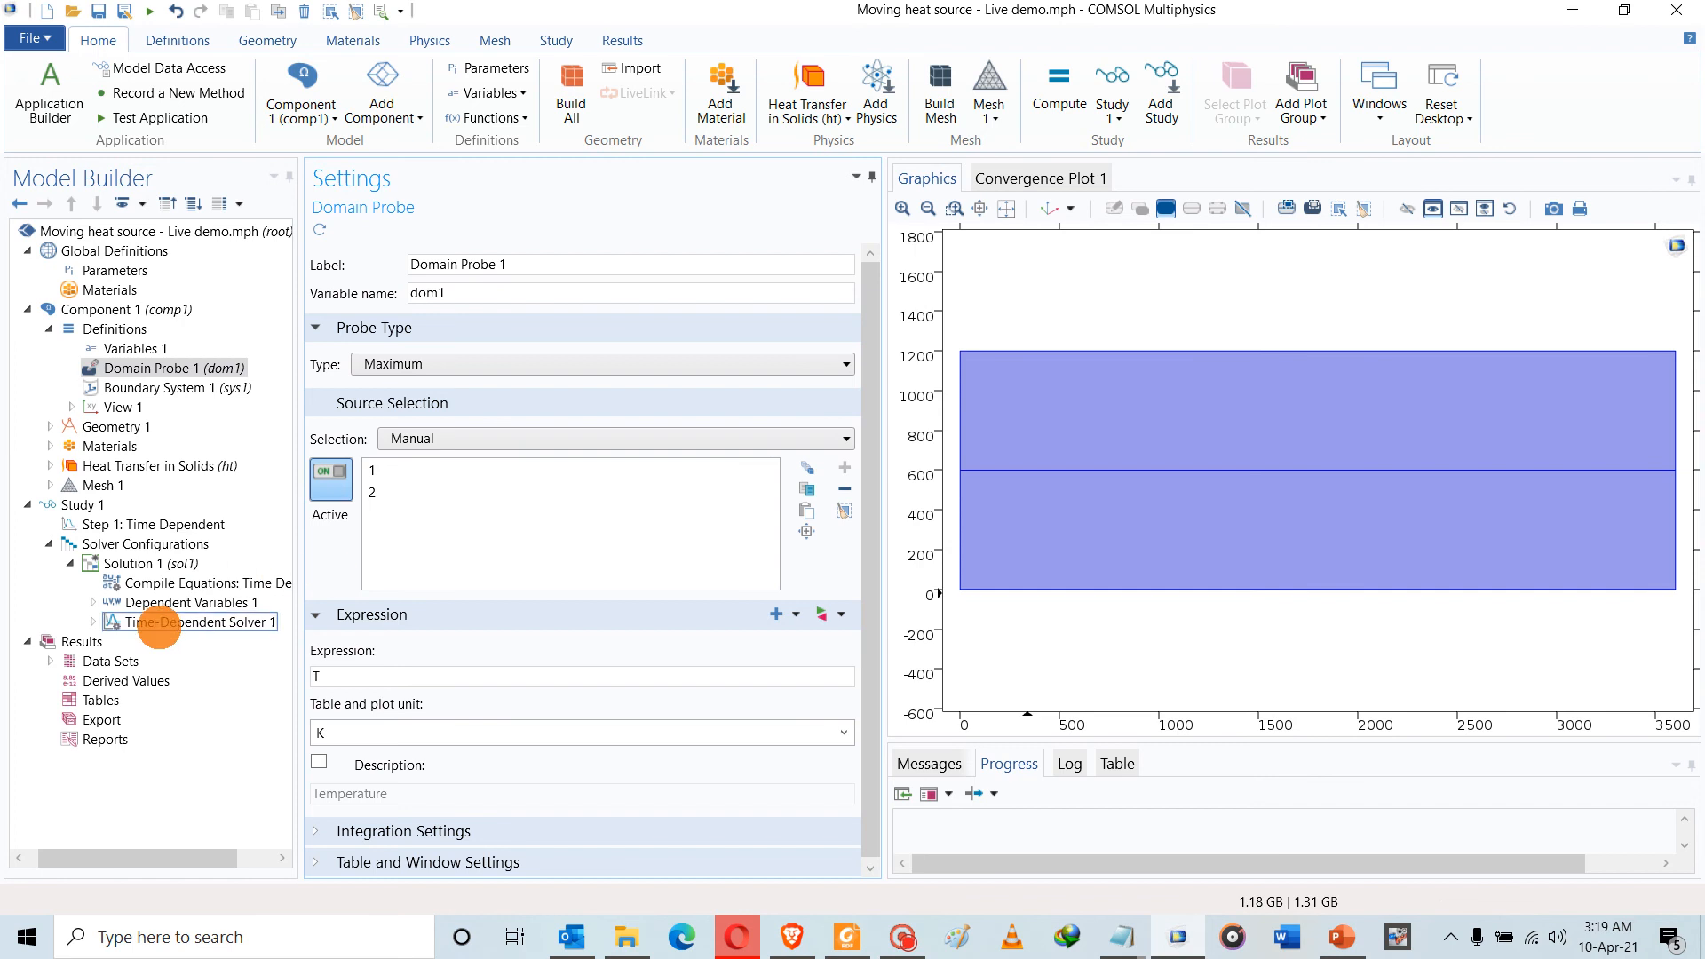
Compute Study 1 and display Probe Plot 1 while it solves
click(79, 505)
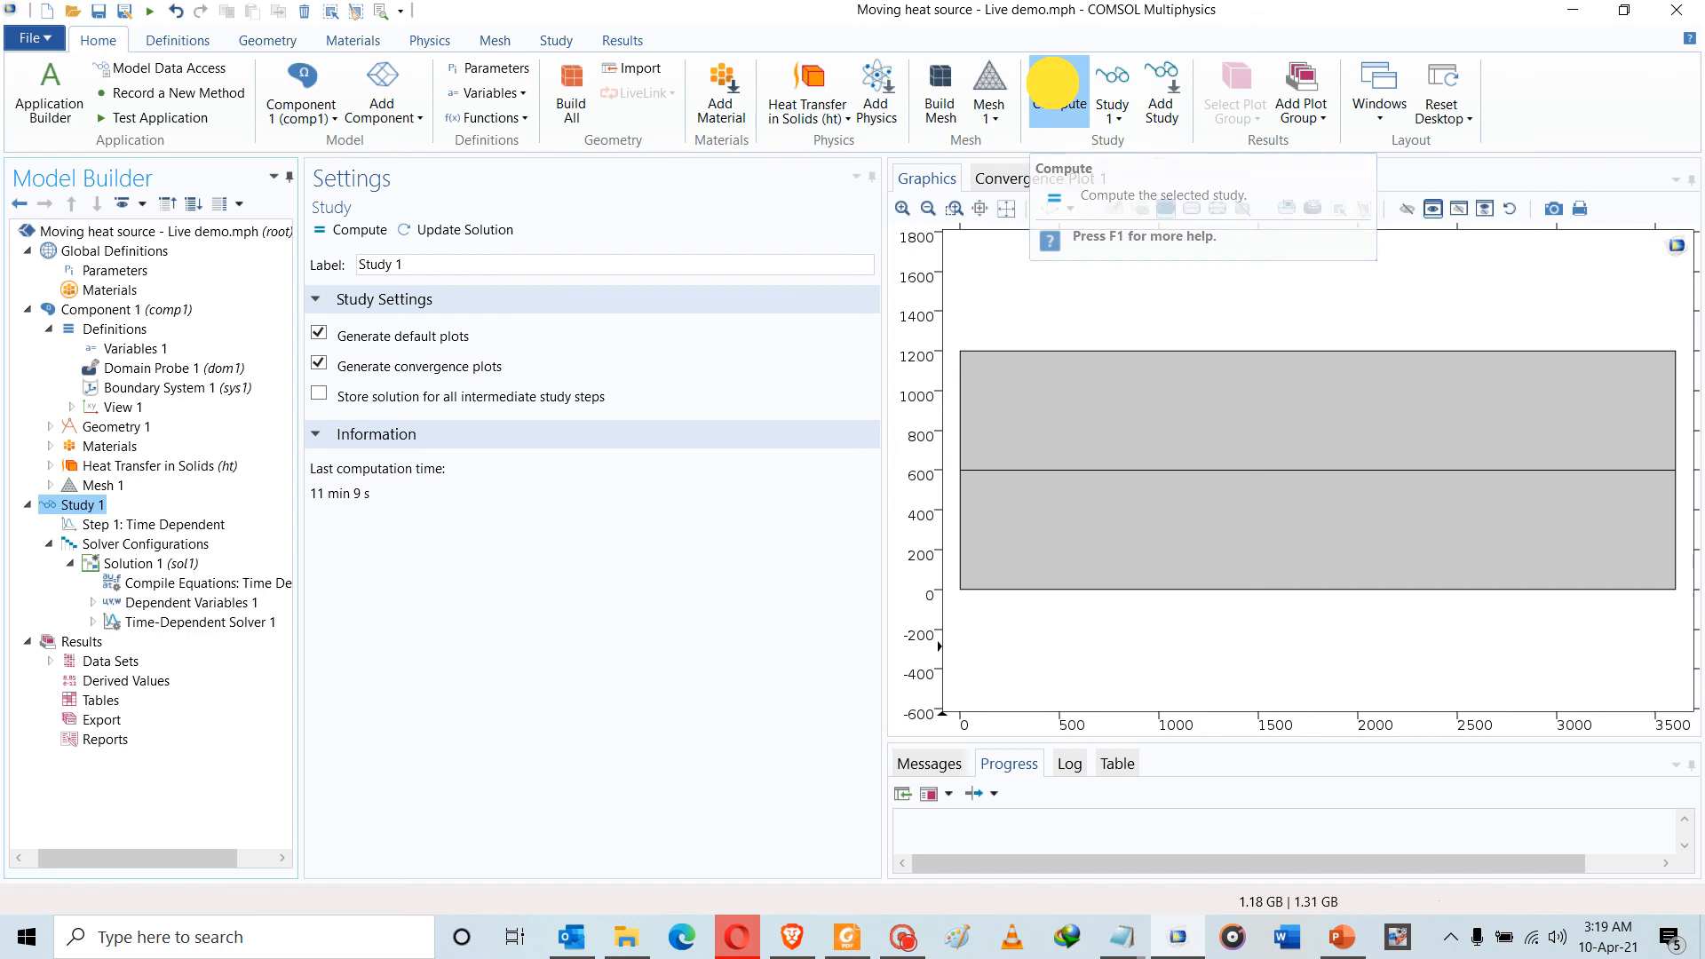
click(1054, 82)
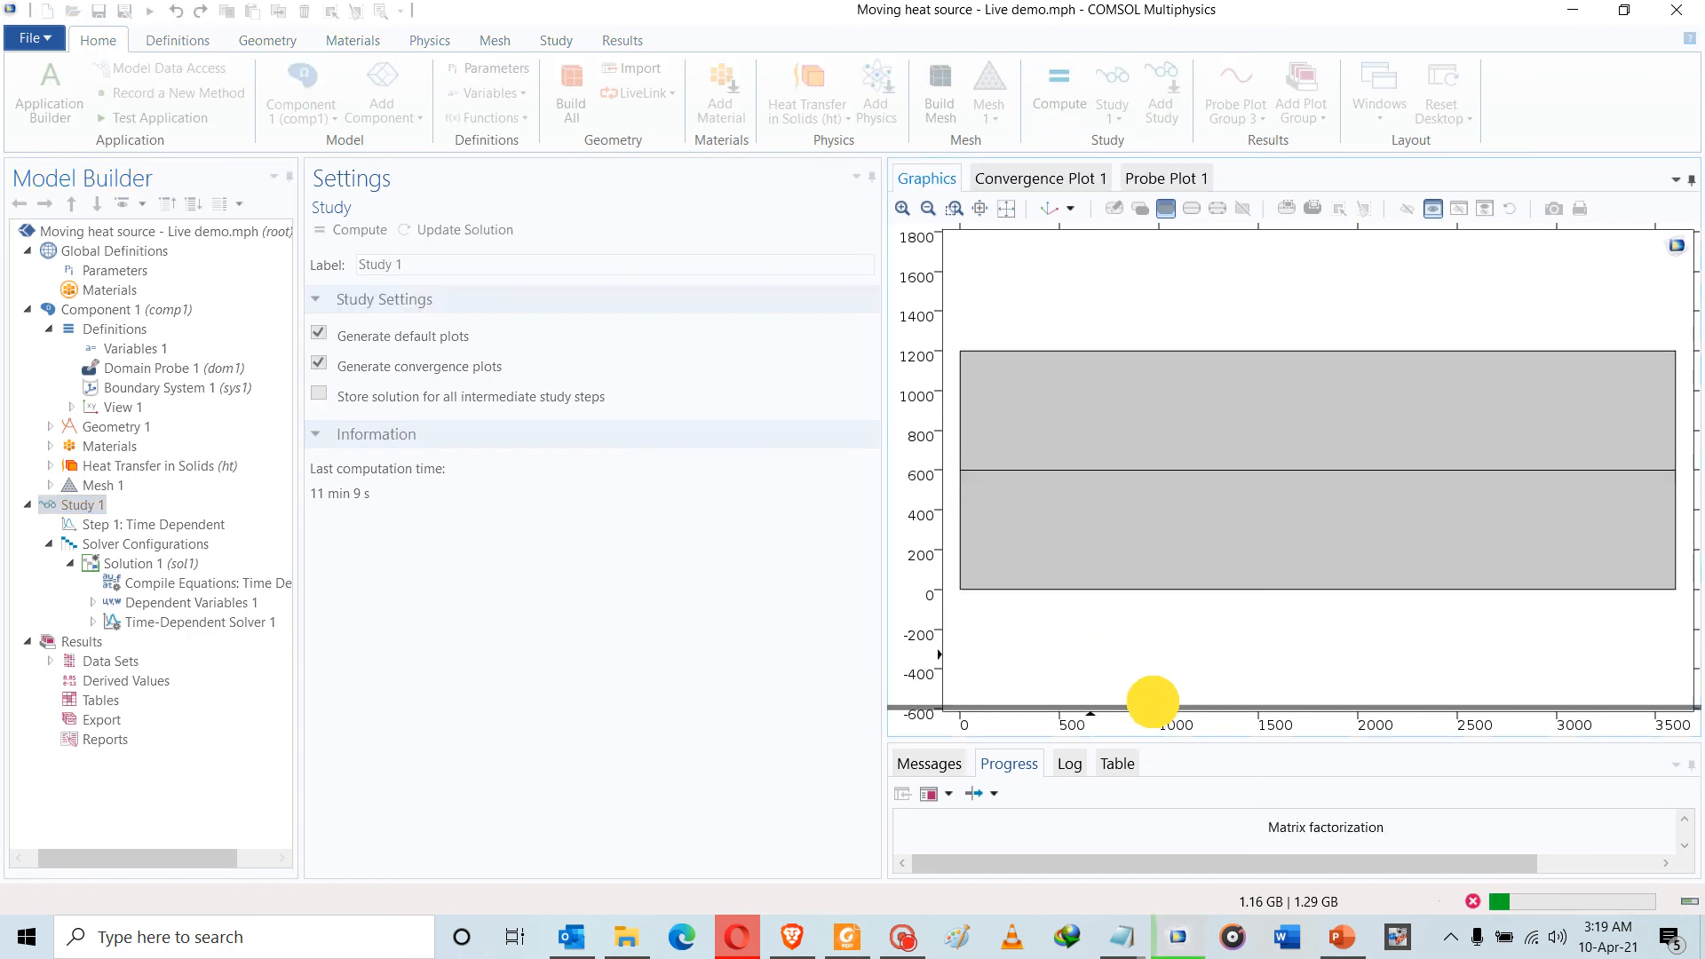
click(1137, 181)
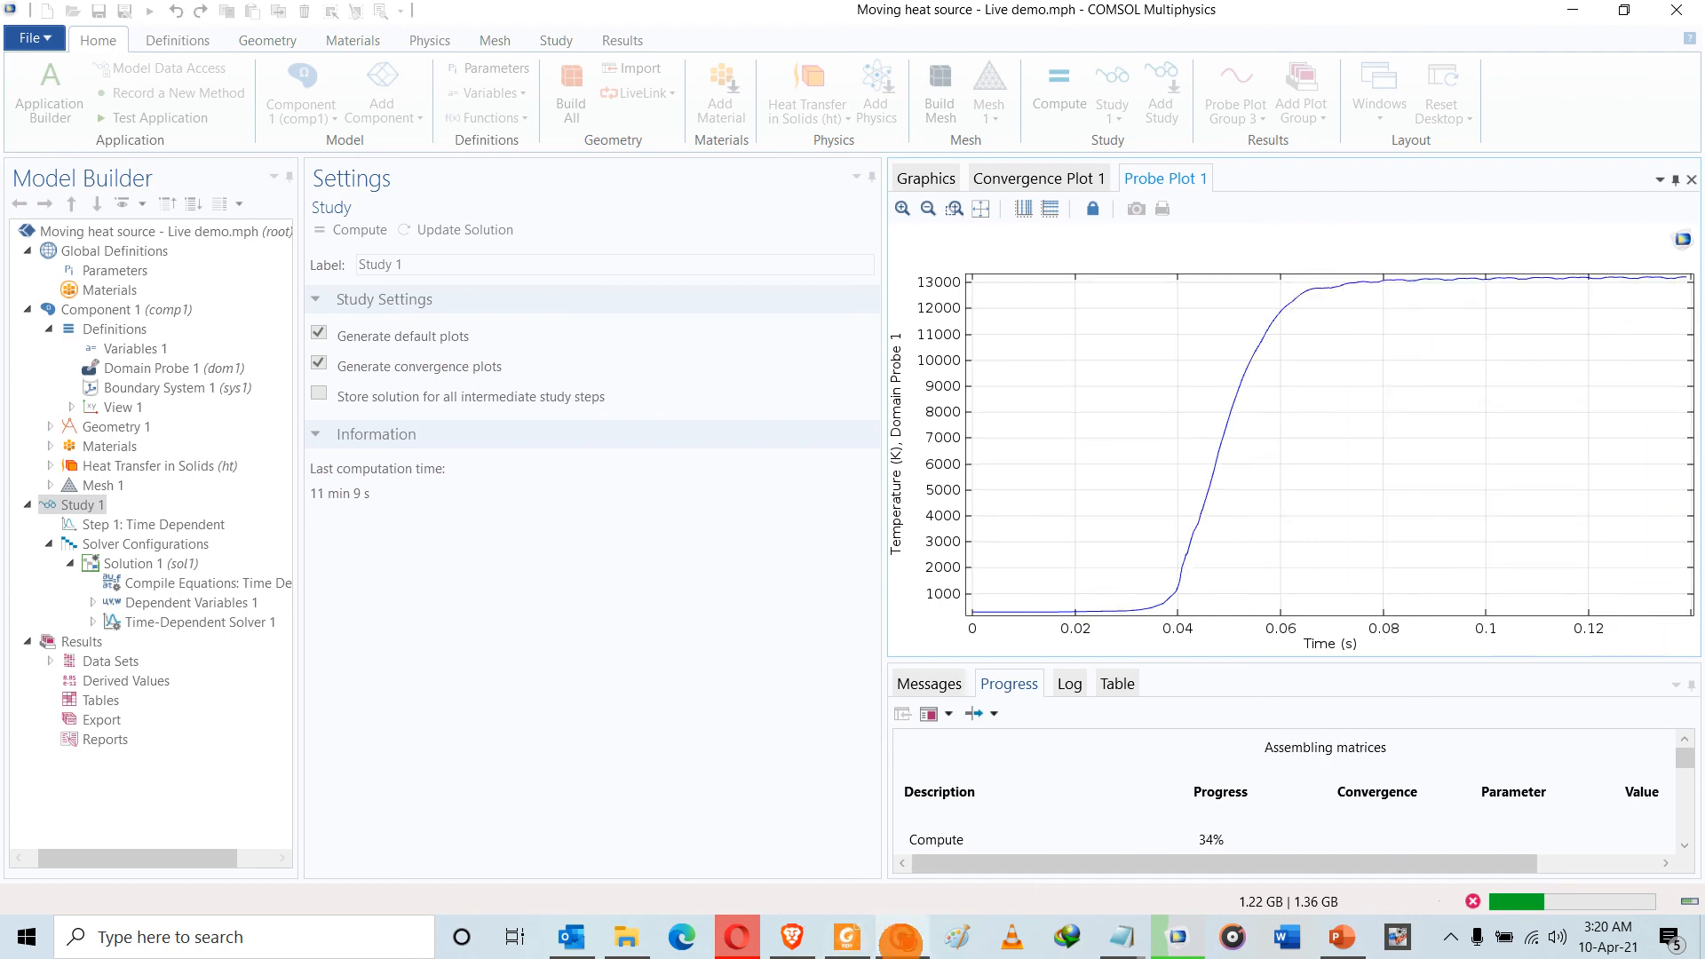
click(901, 938)
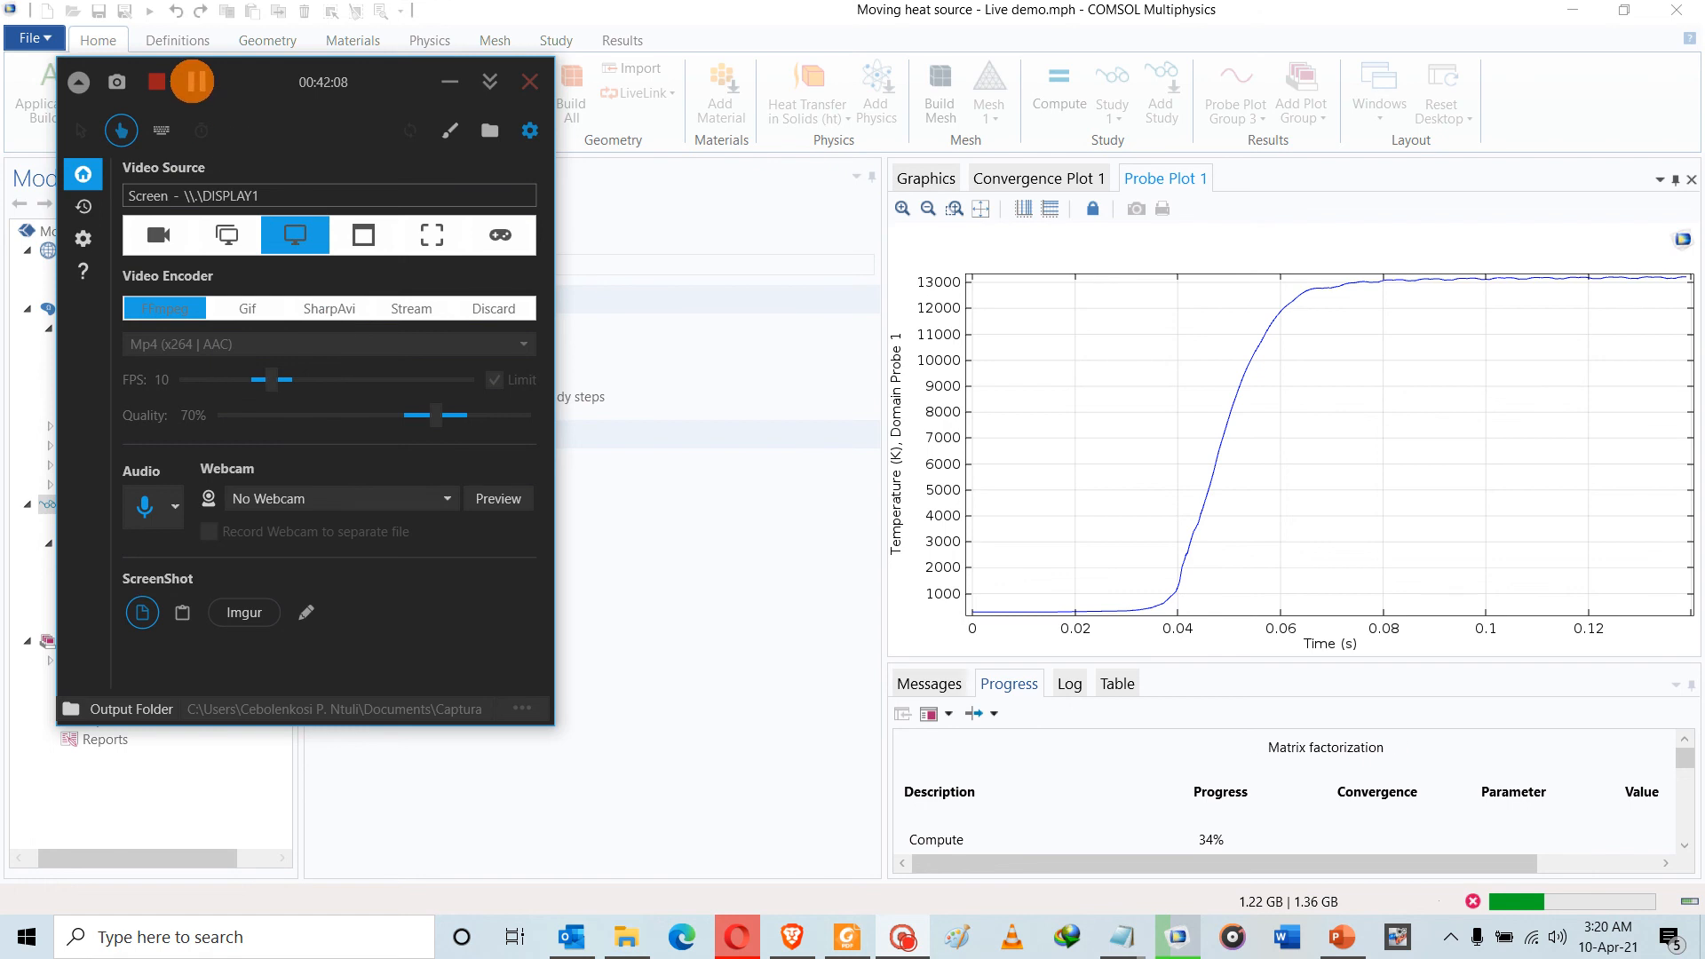
click(192, 81)
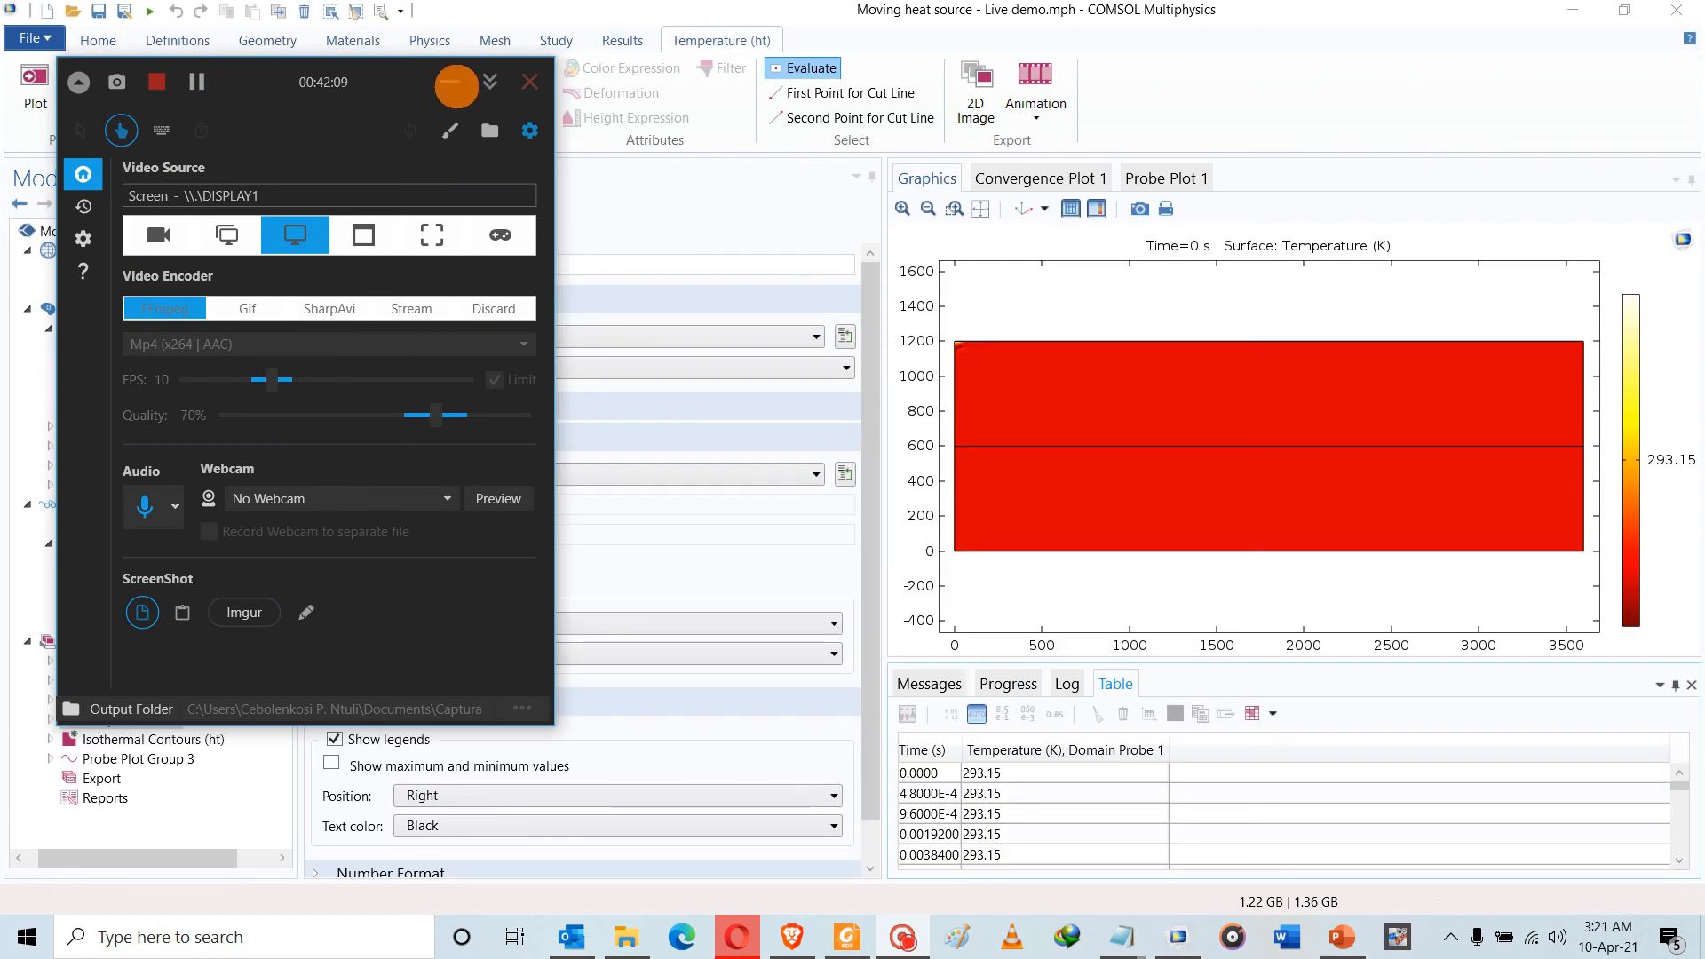
click(451, 81)
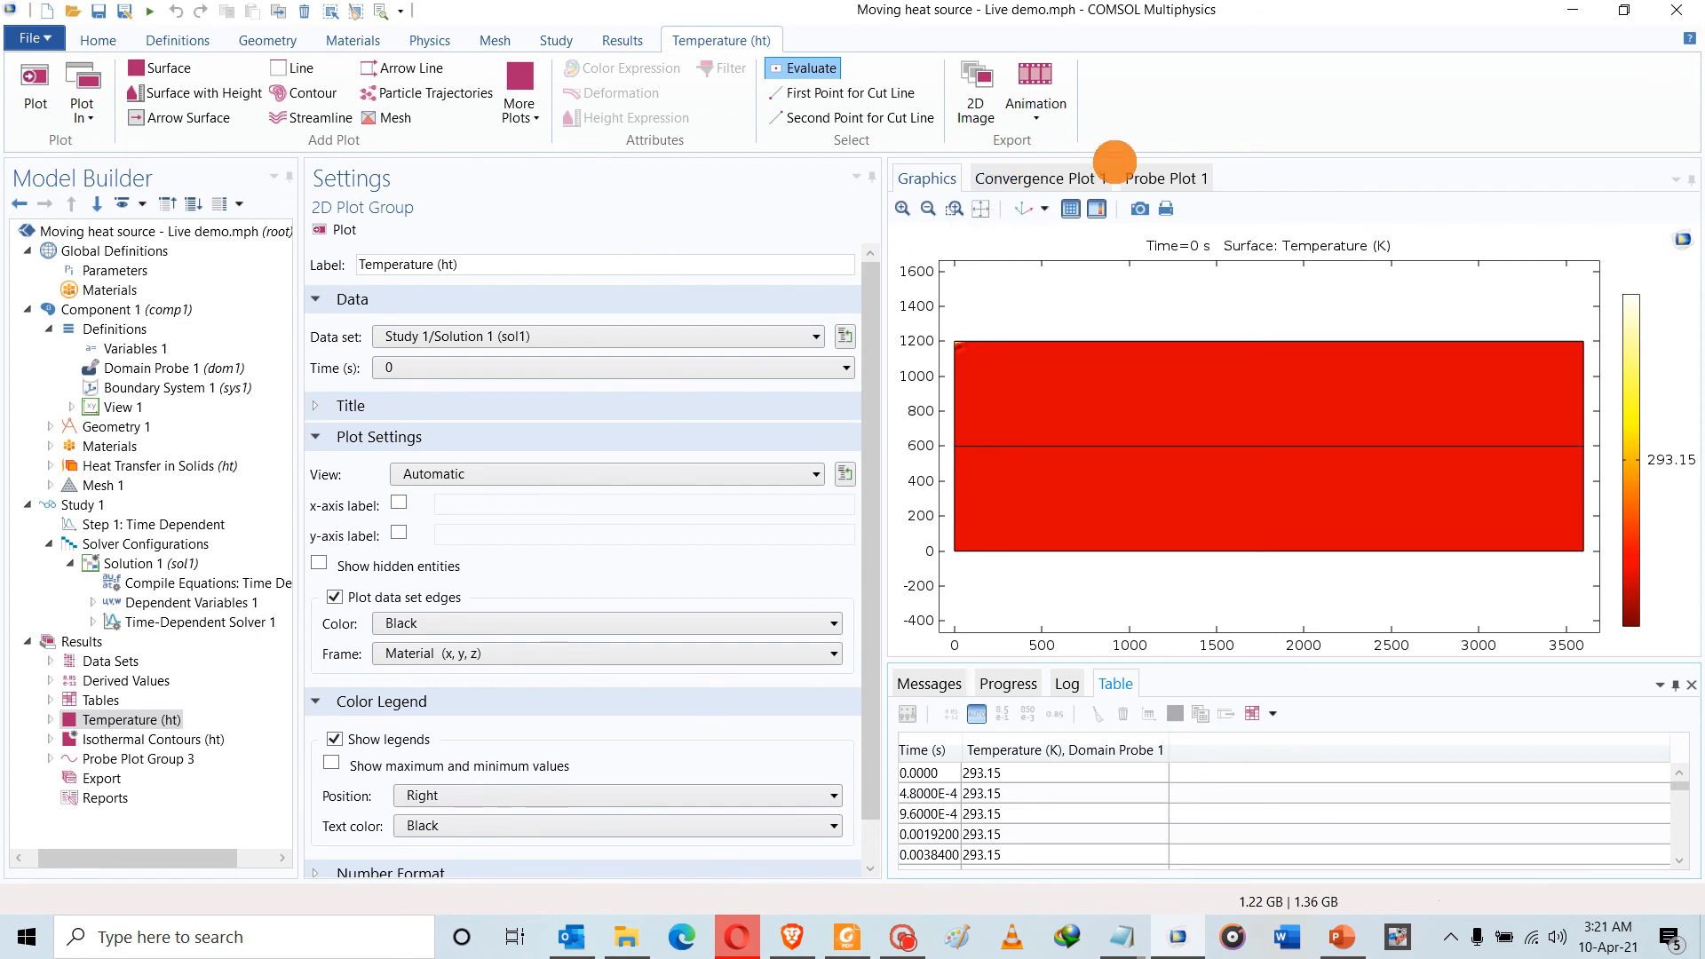
Examine the domain probe's temperature-time plot and the isothermal contours plot
click(1141, 175)
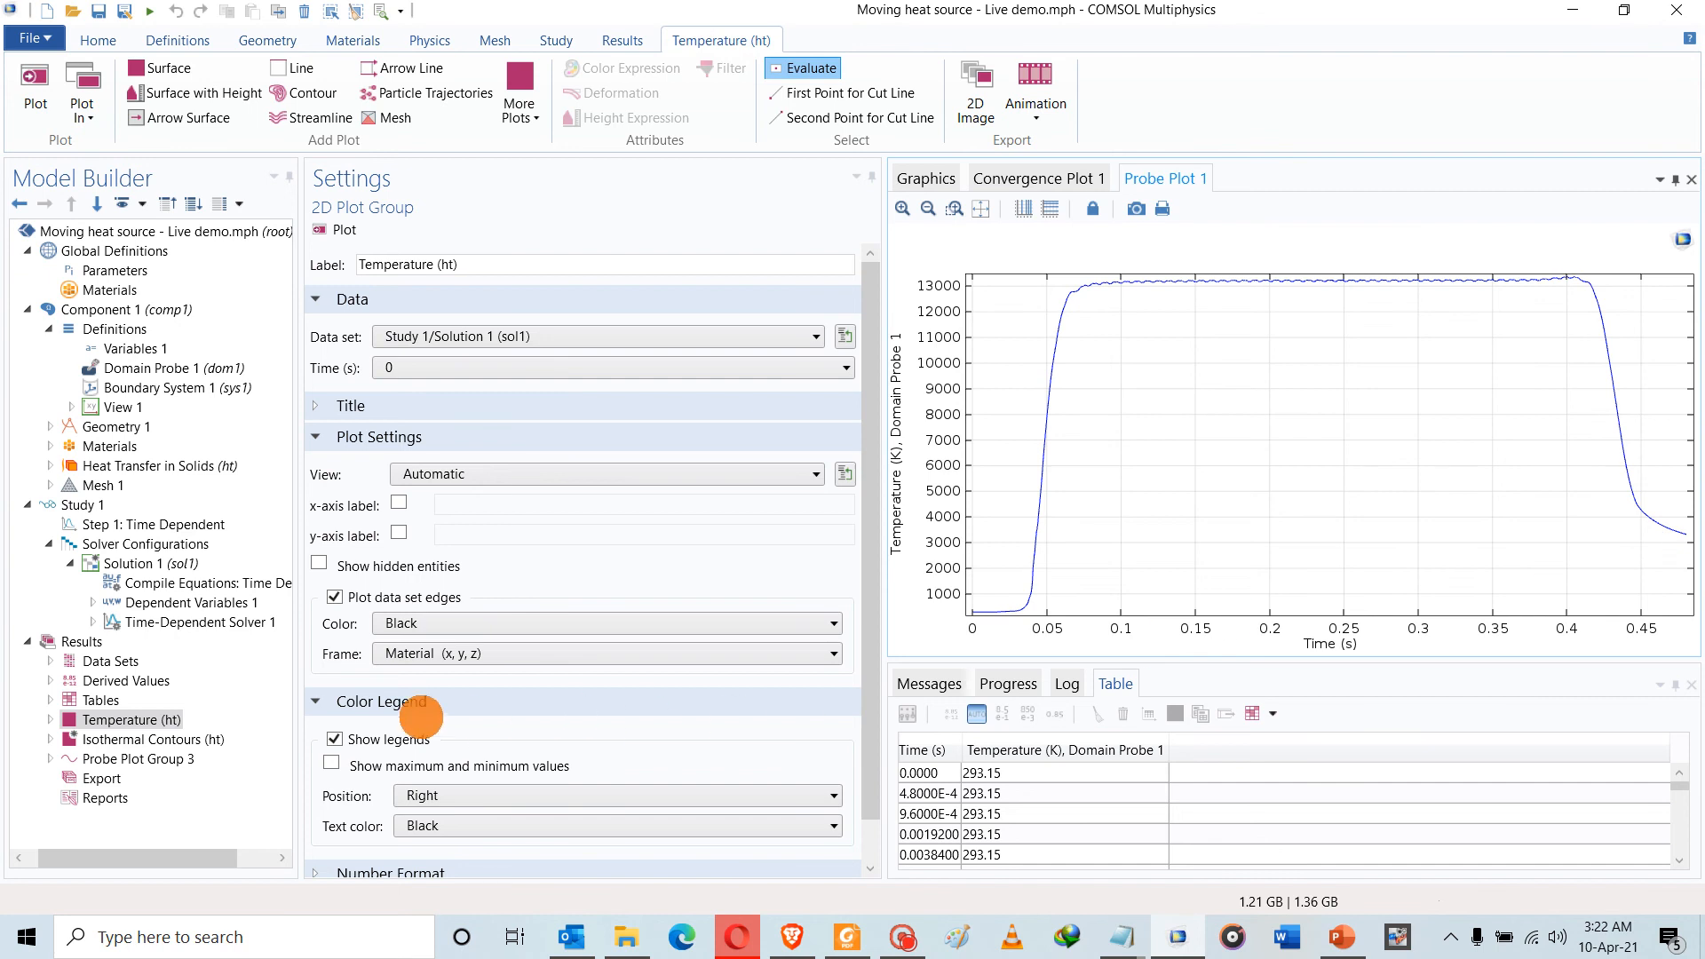
click(161, 739)
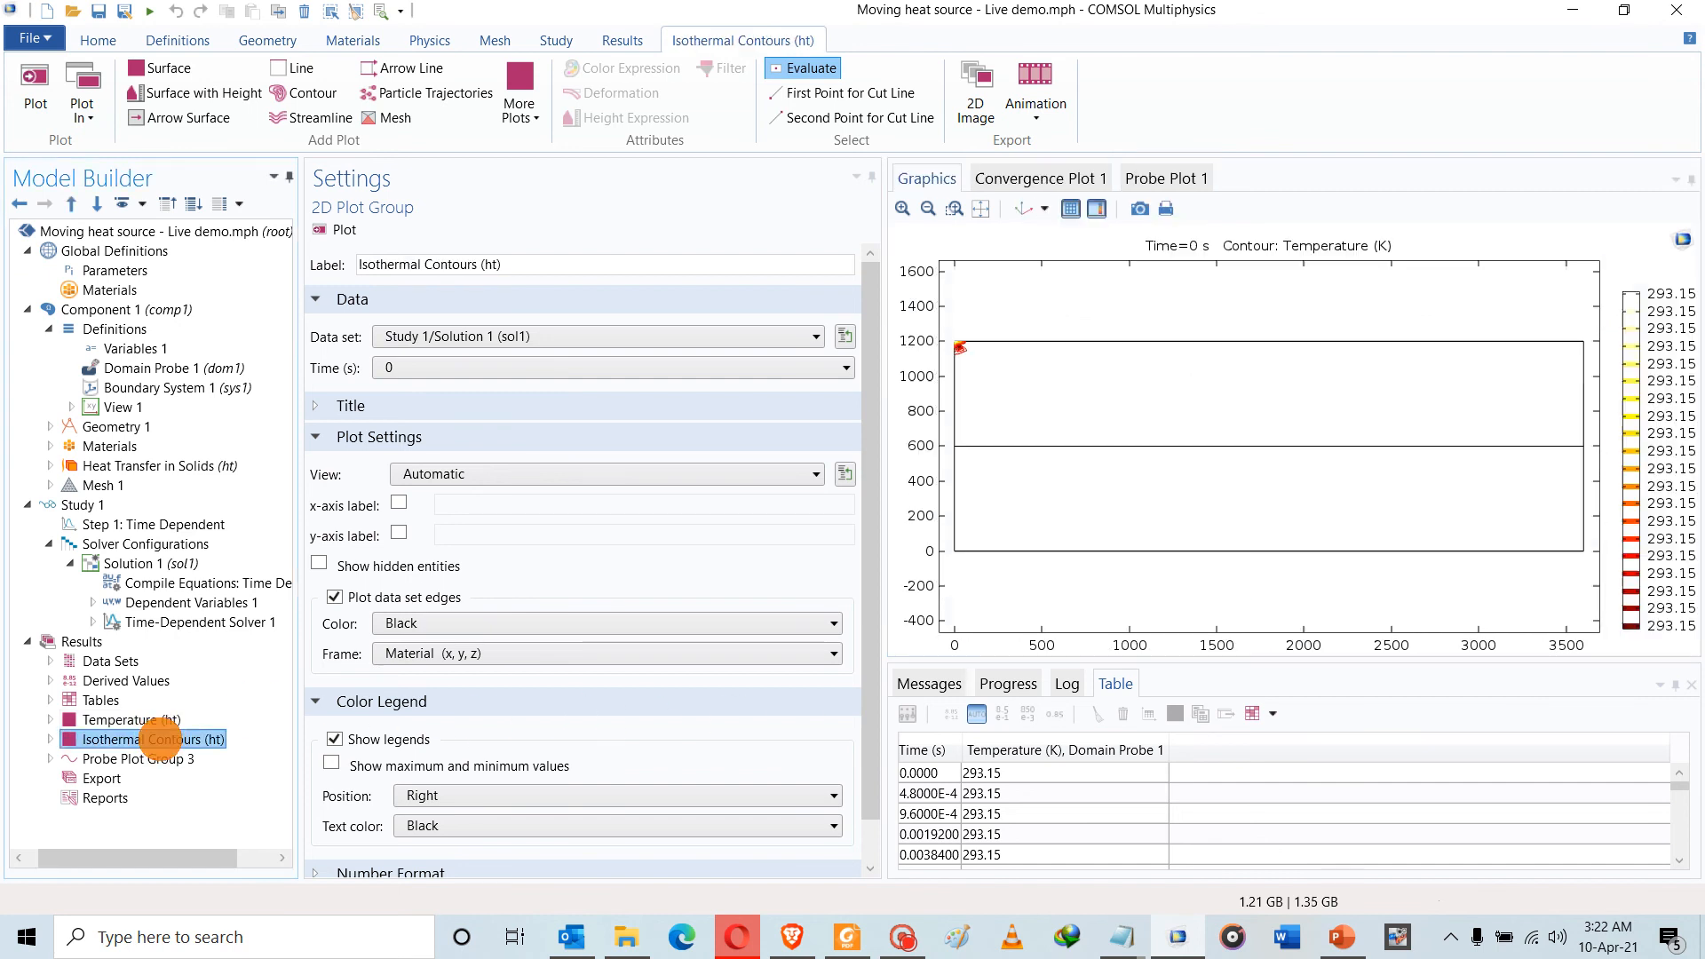
Create a player animation of the Temperature (ht) plot
click(154, 720)
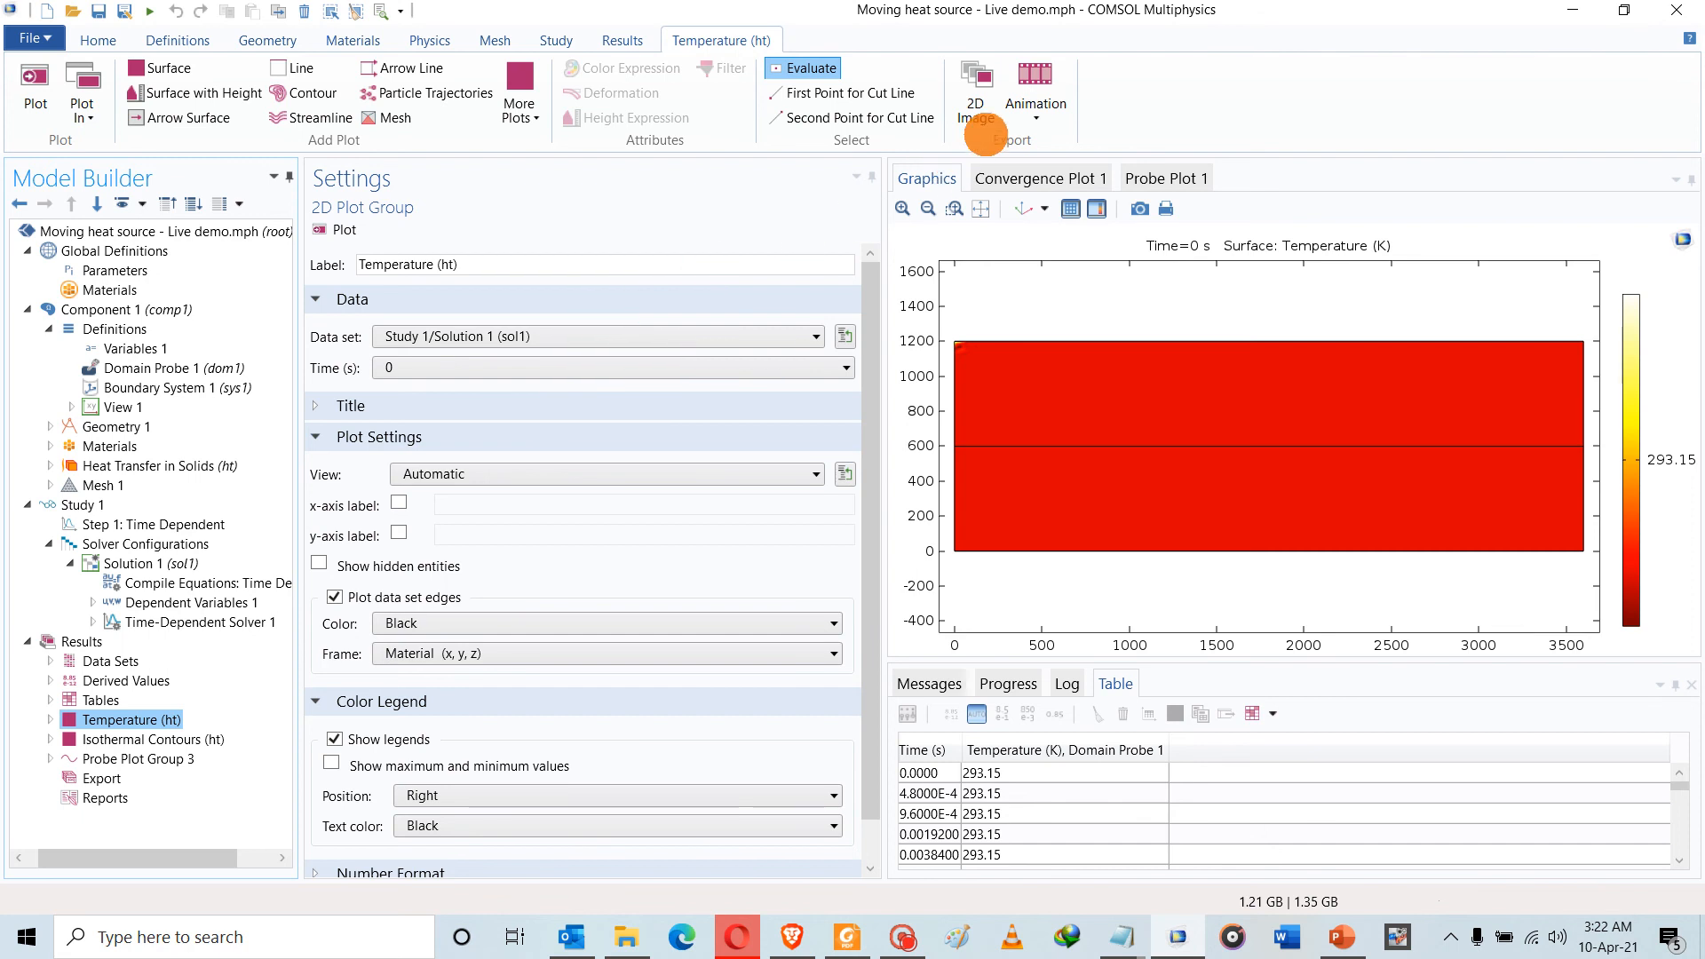
click(1022, 106)
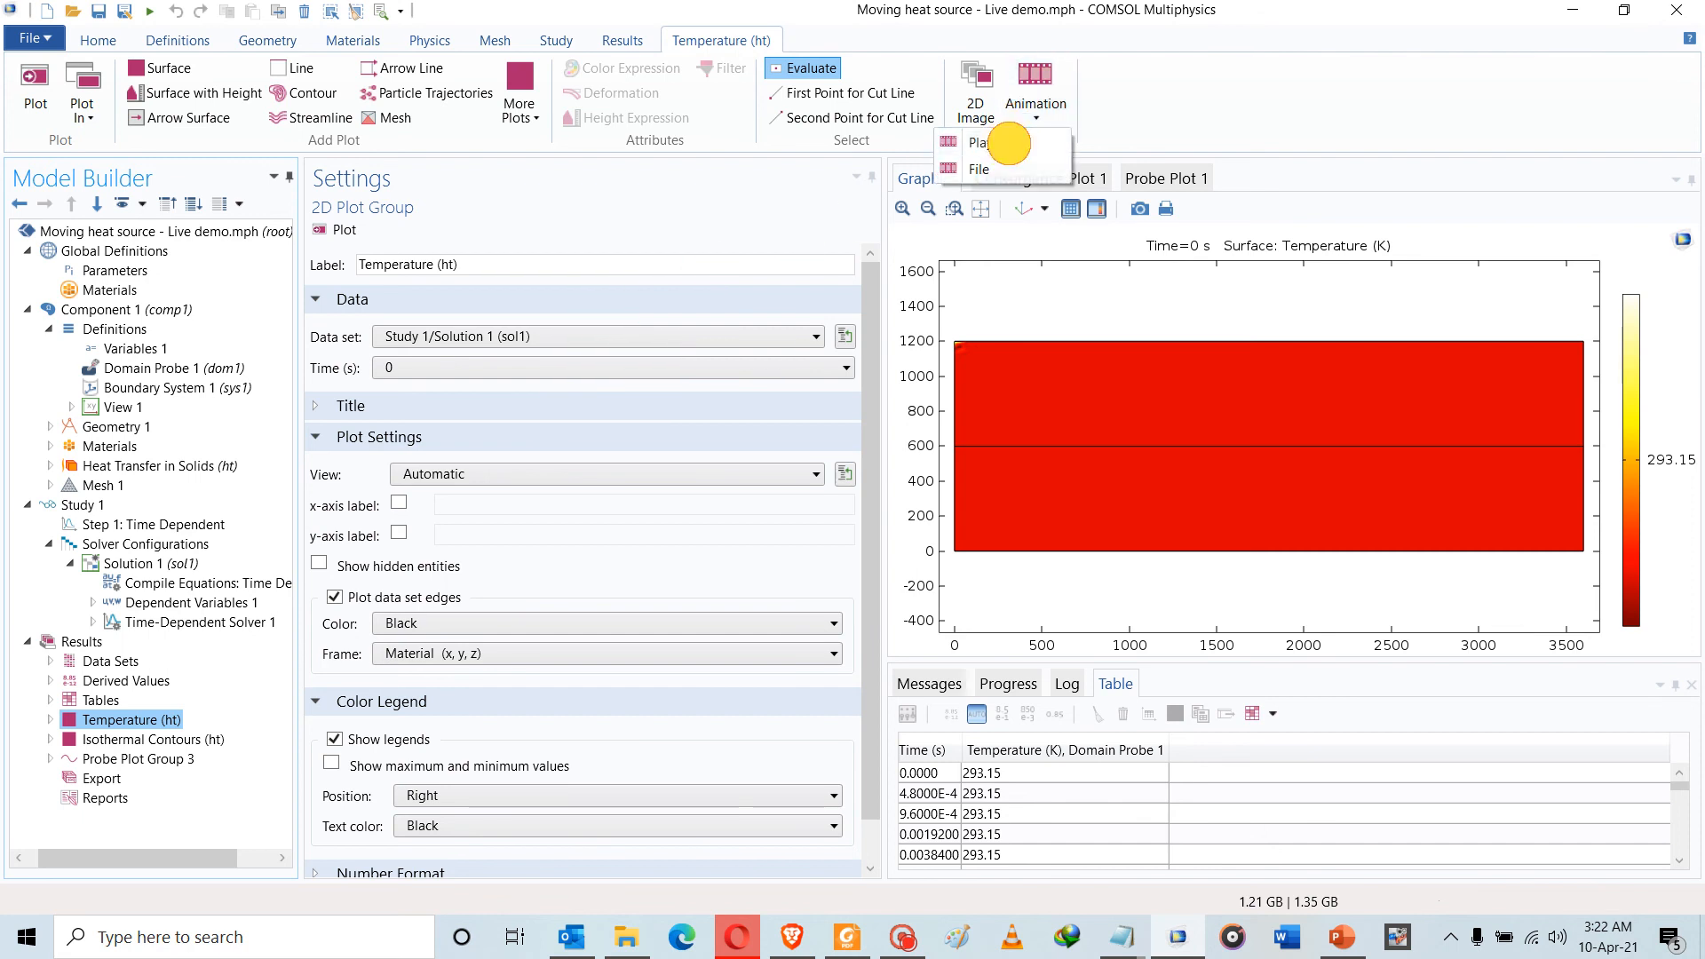
click(981, 142)
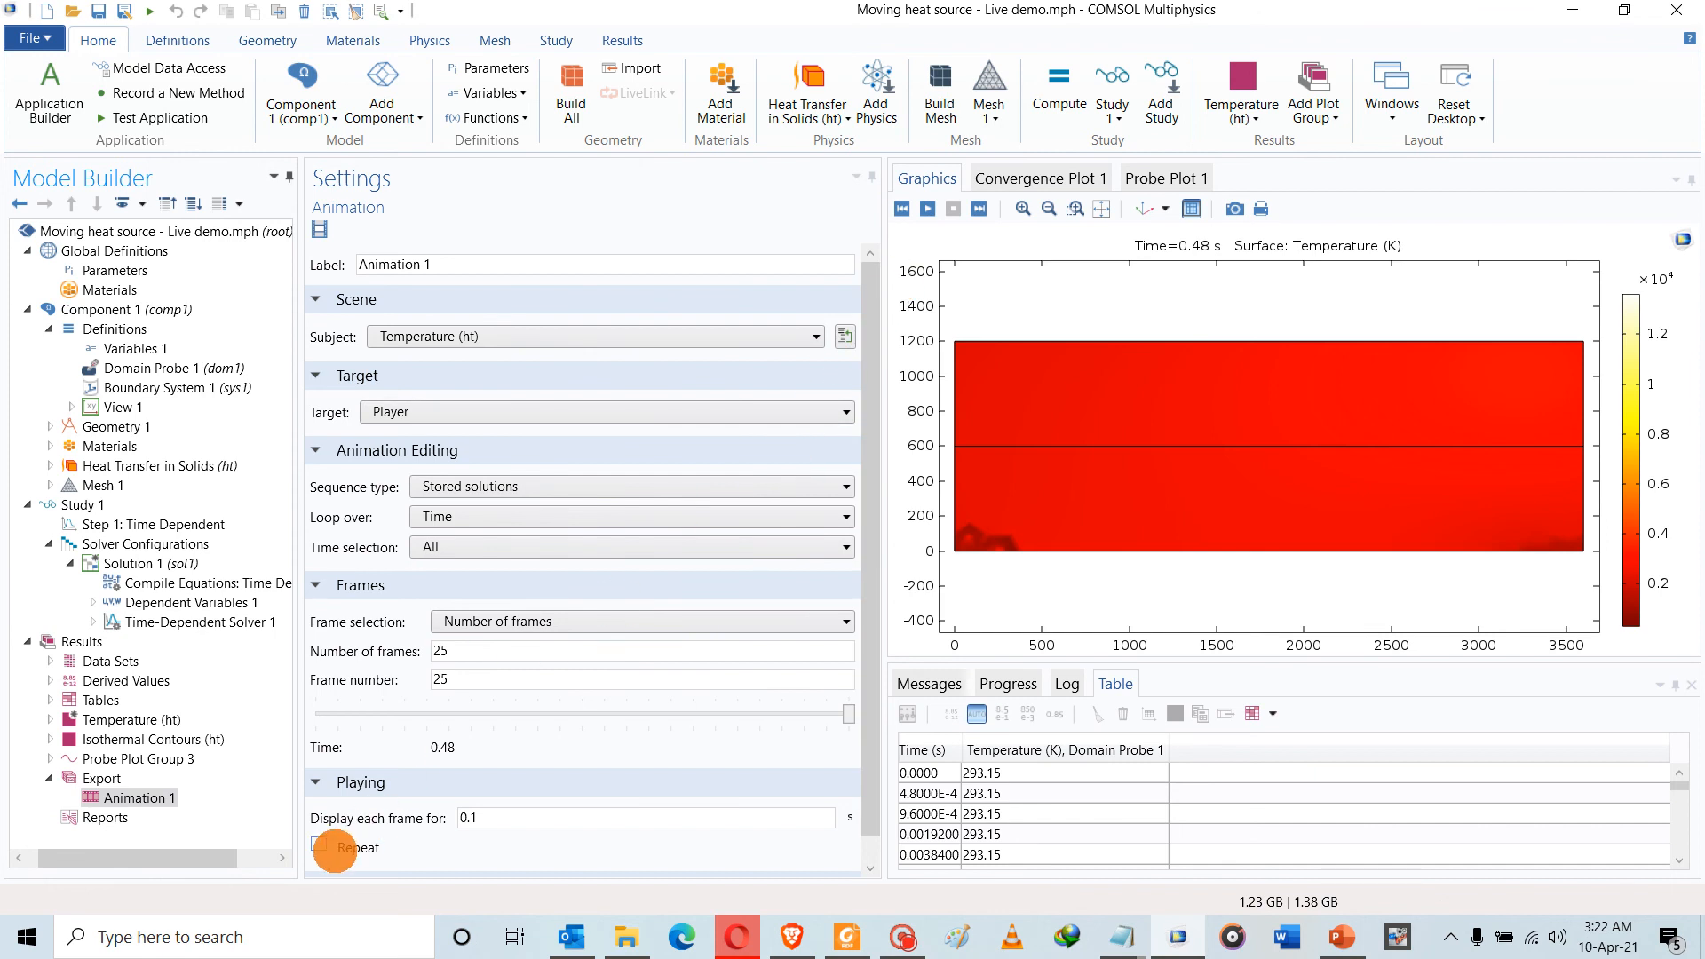
Turn on repeat for the temperature animation, play it, and stop the playback
click(322, 844)
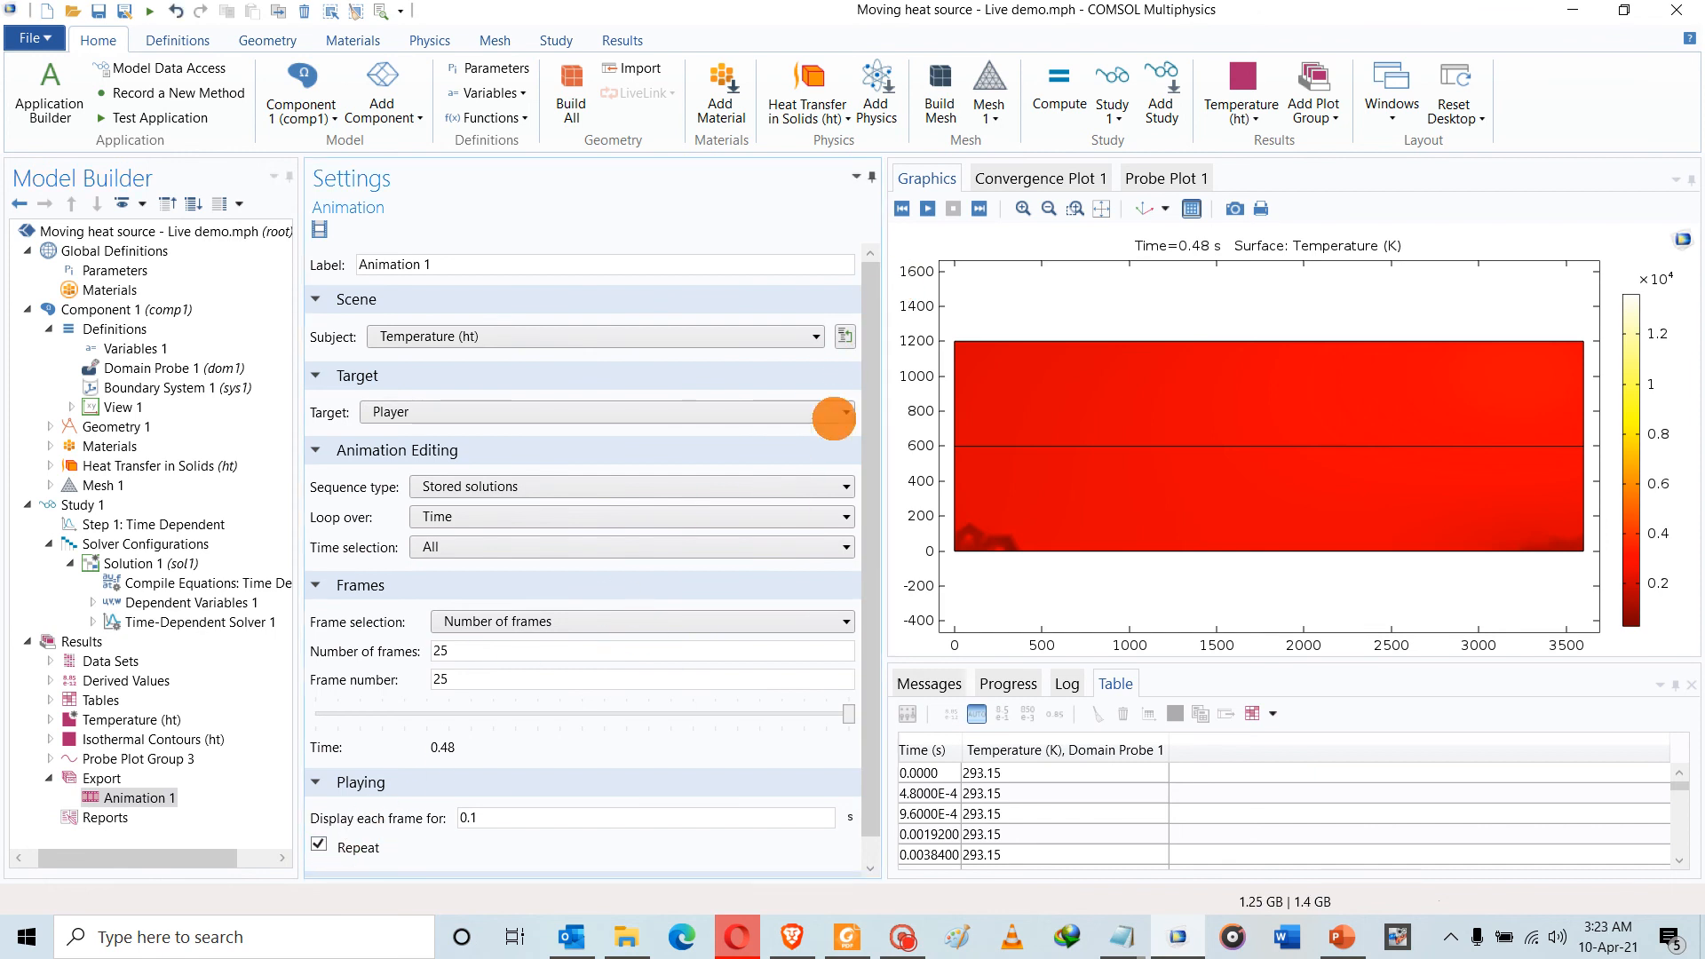
click(928, 208)
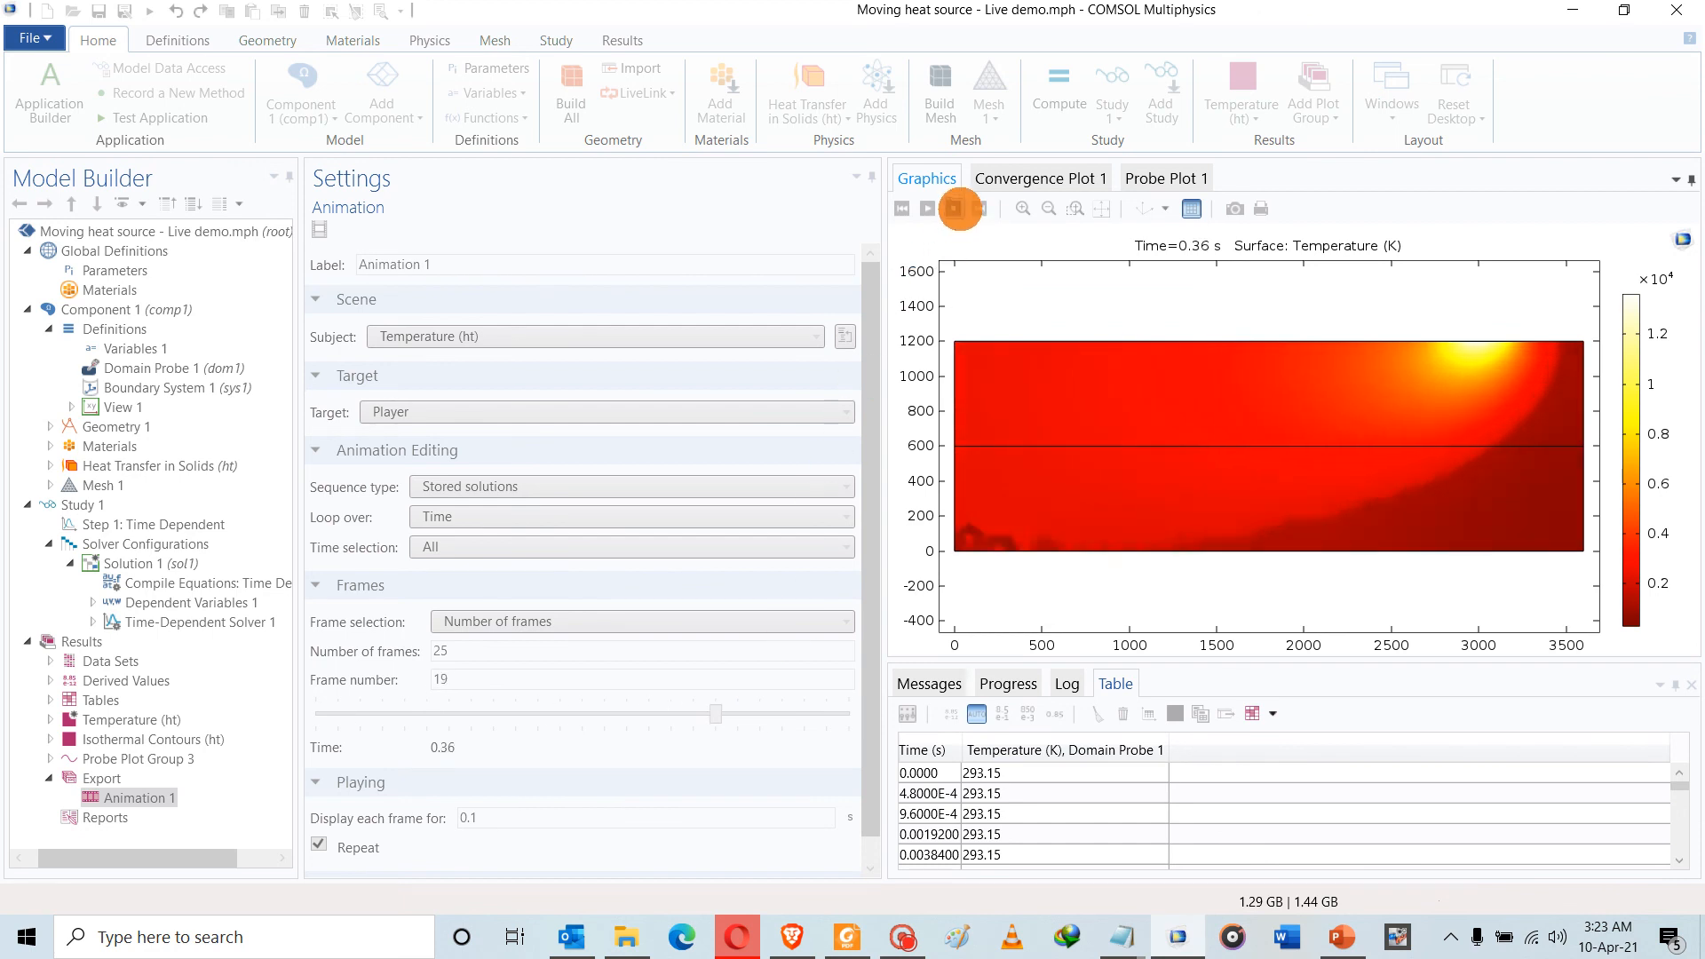
click(953, 208)
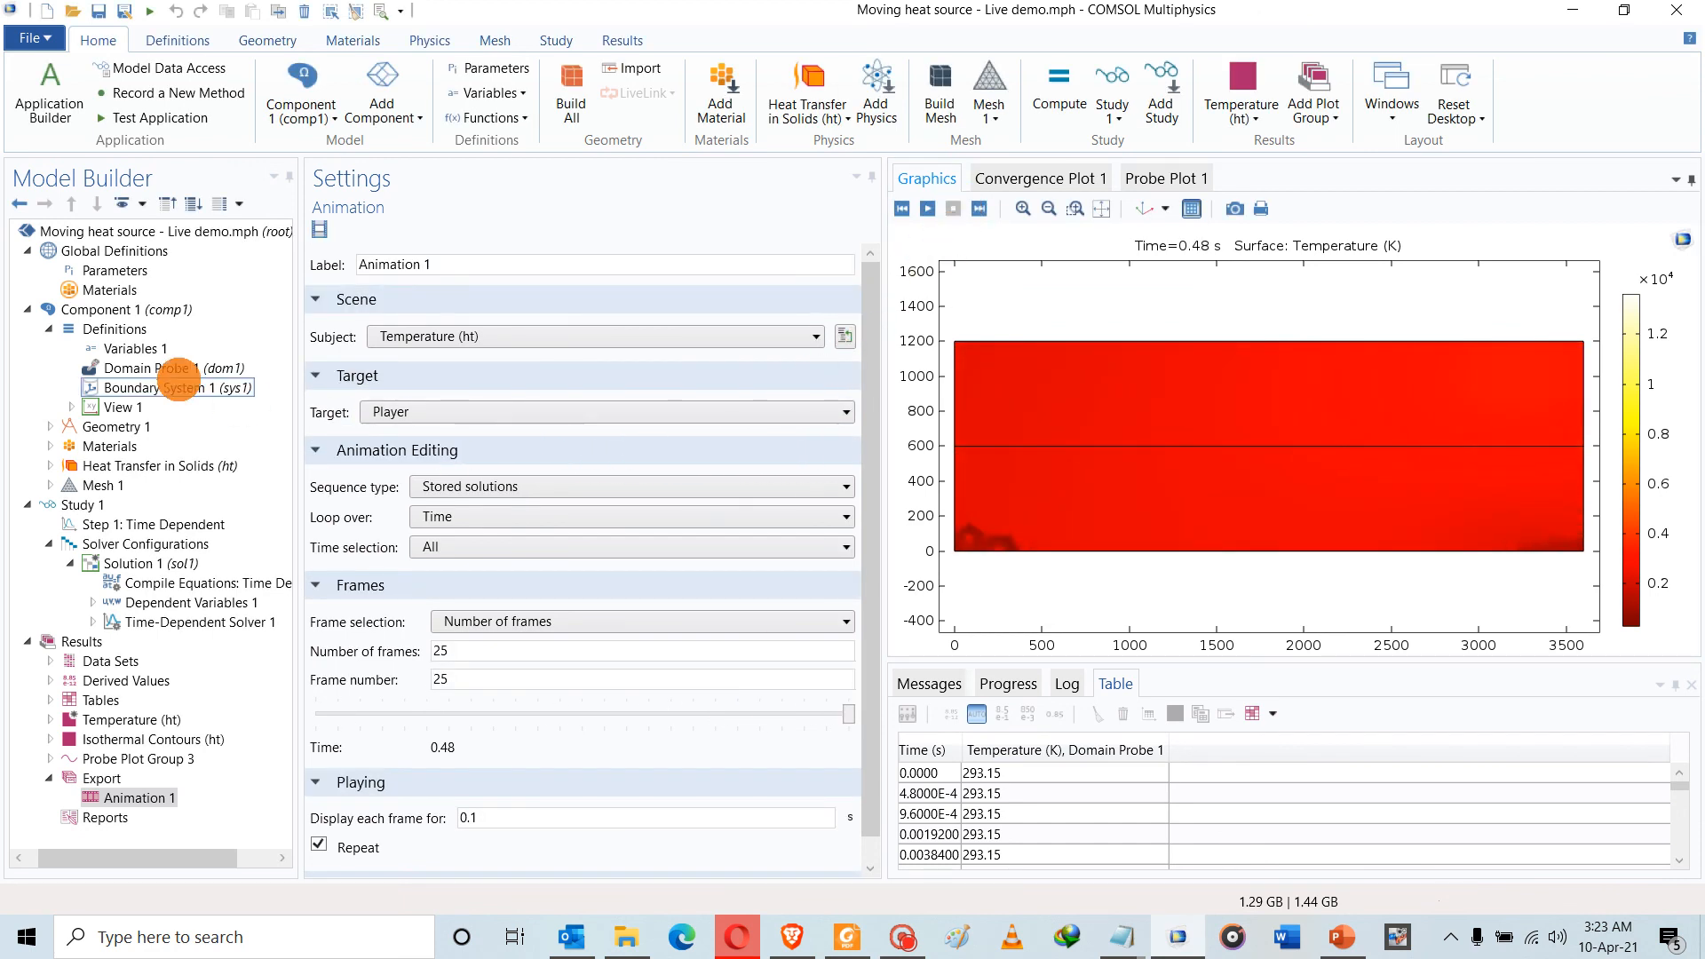
Review the global parameters and the expressions in Variables 1, and collapse the component's definitions
click(99, 270)
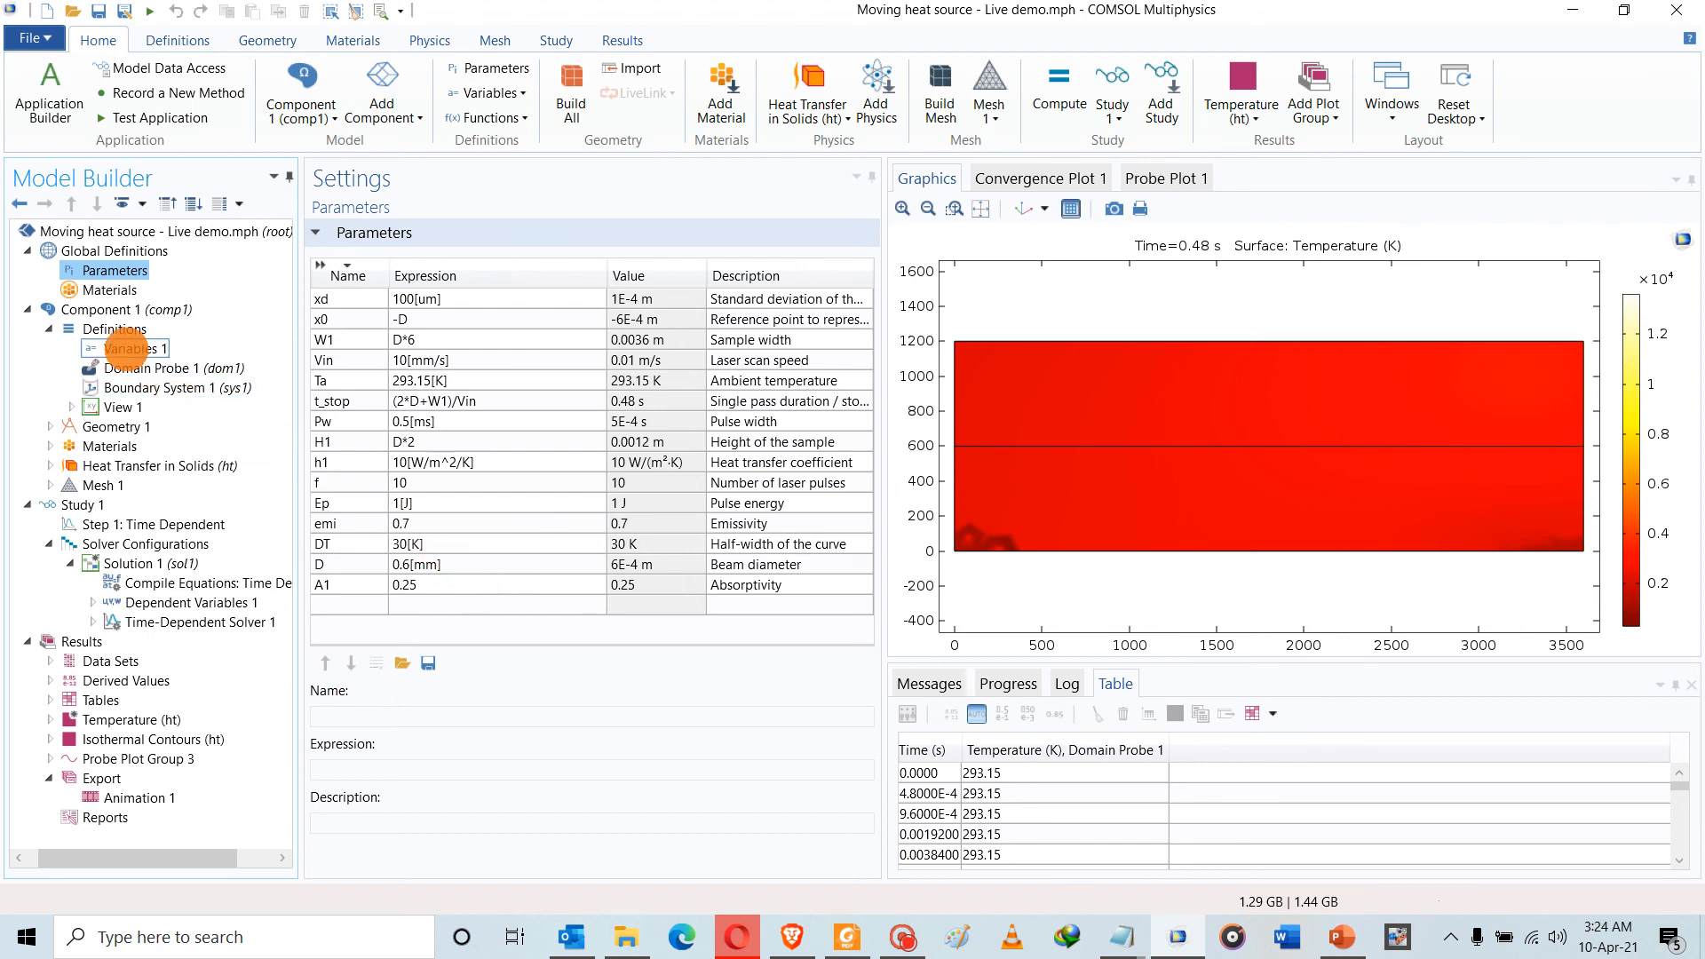
click(124, 348)
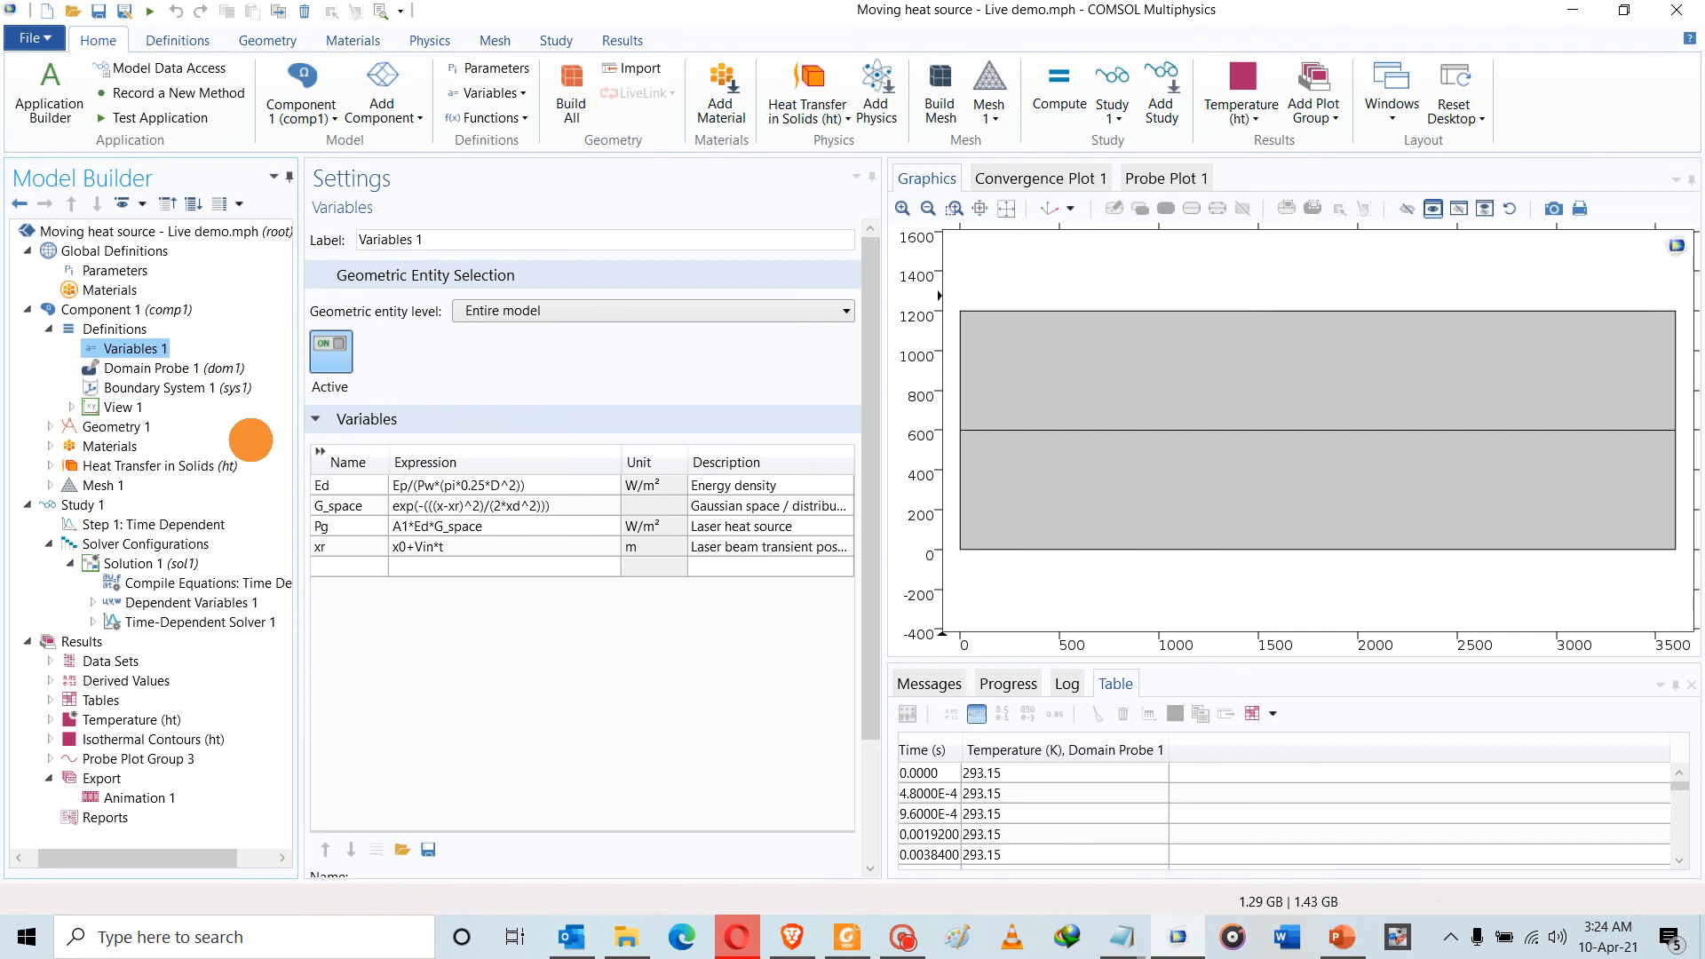
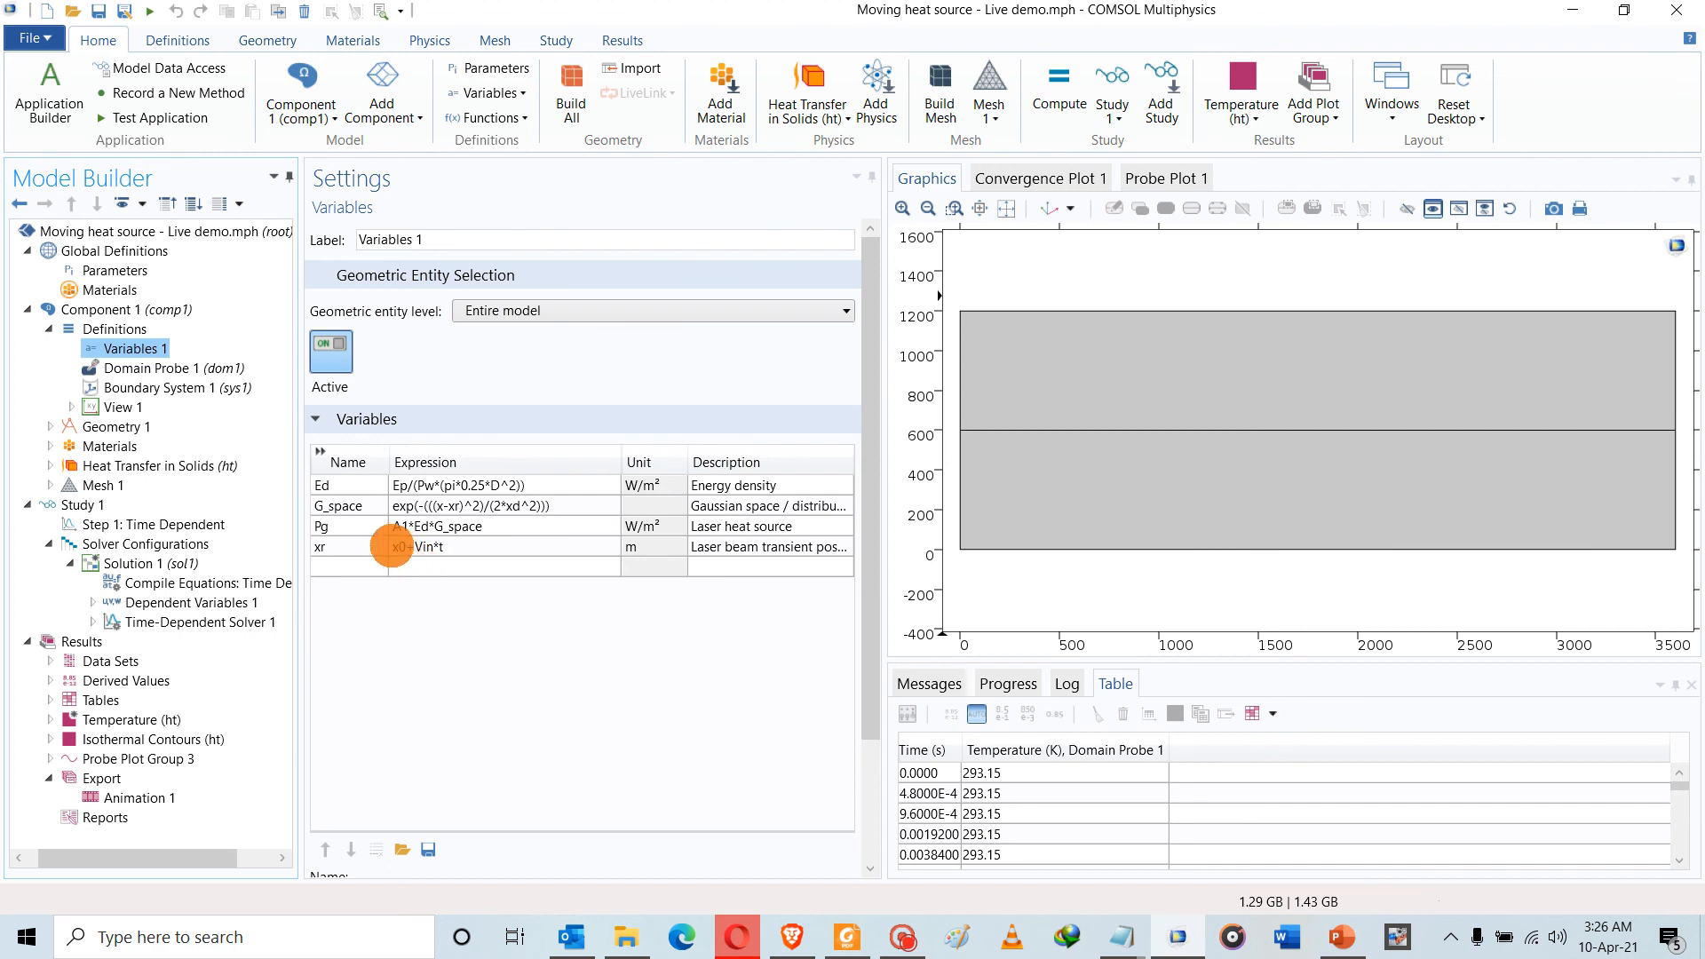
click(116, 266)
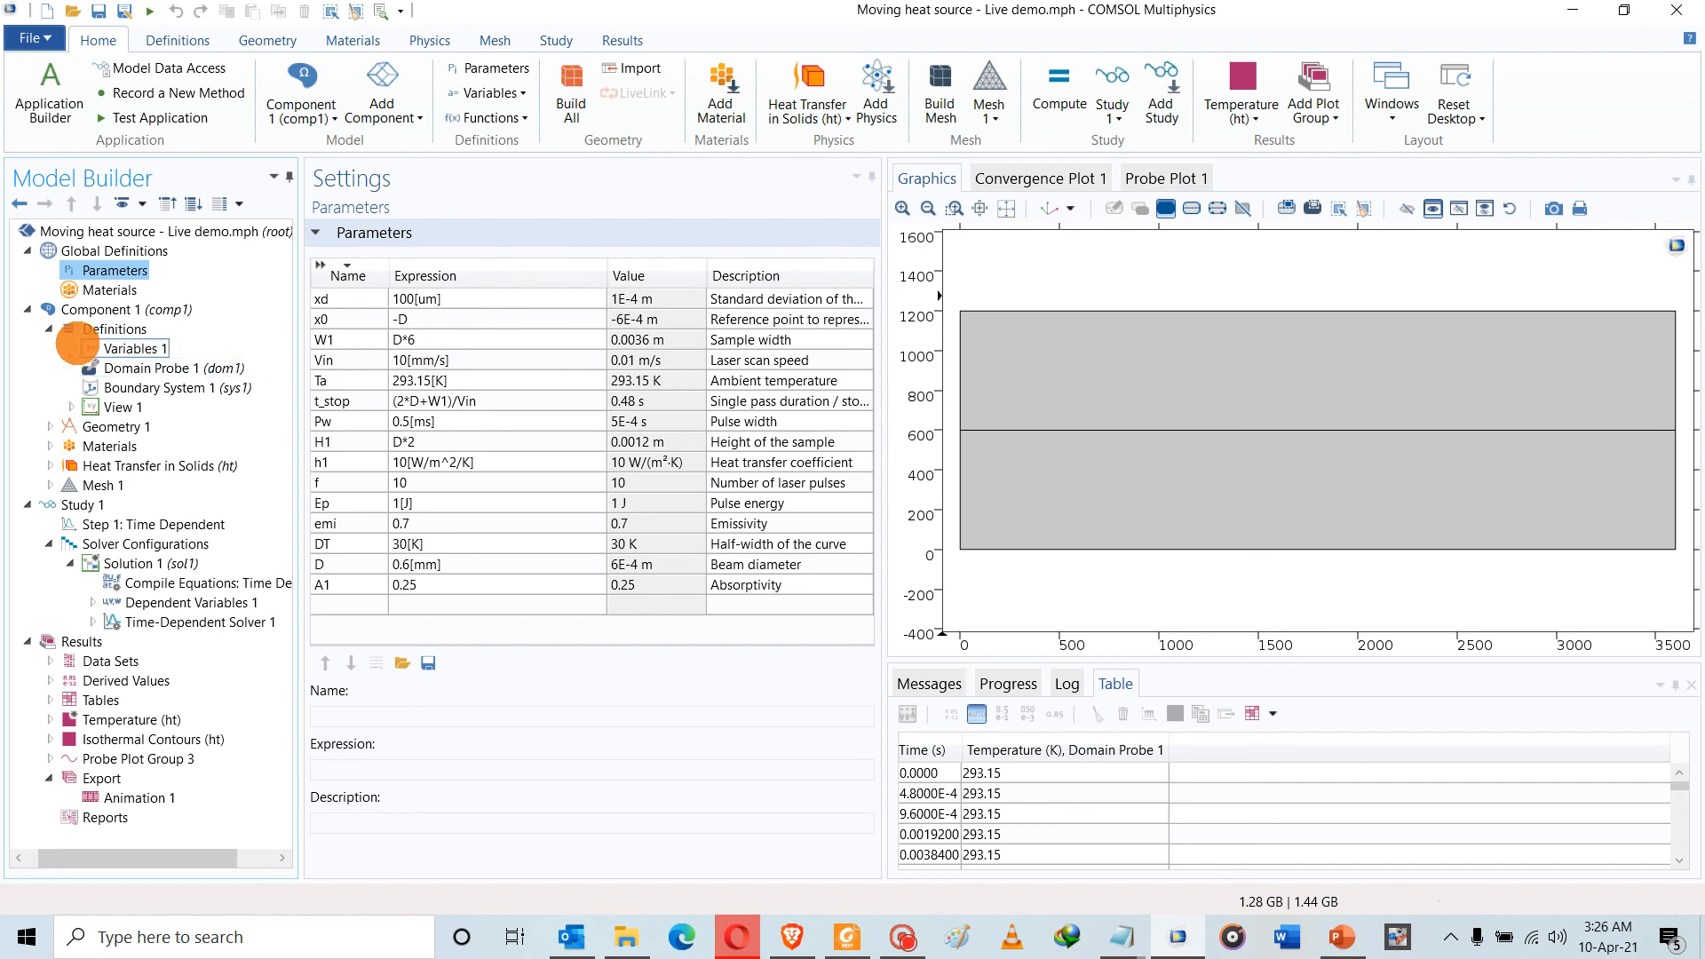
click(48, 328)
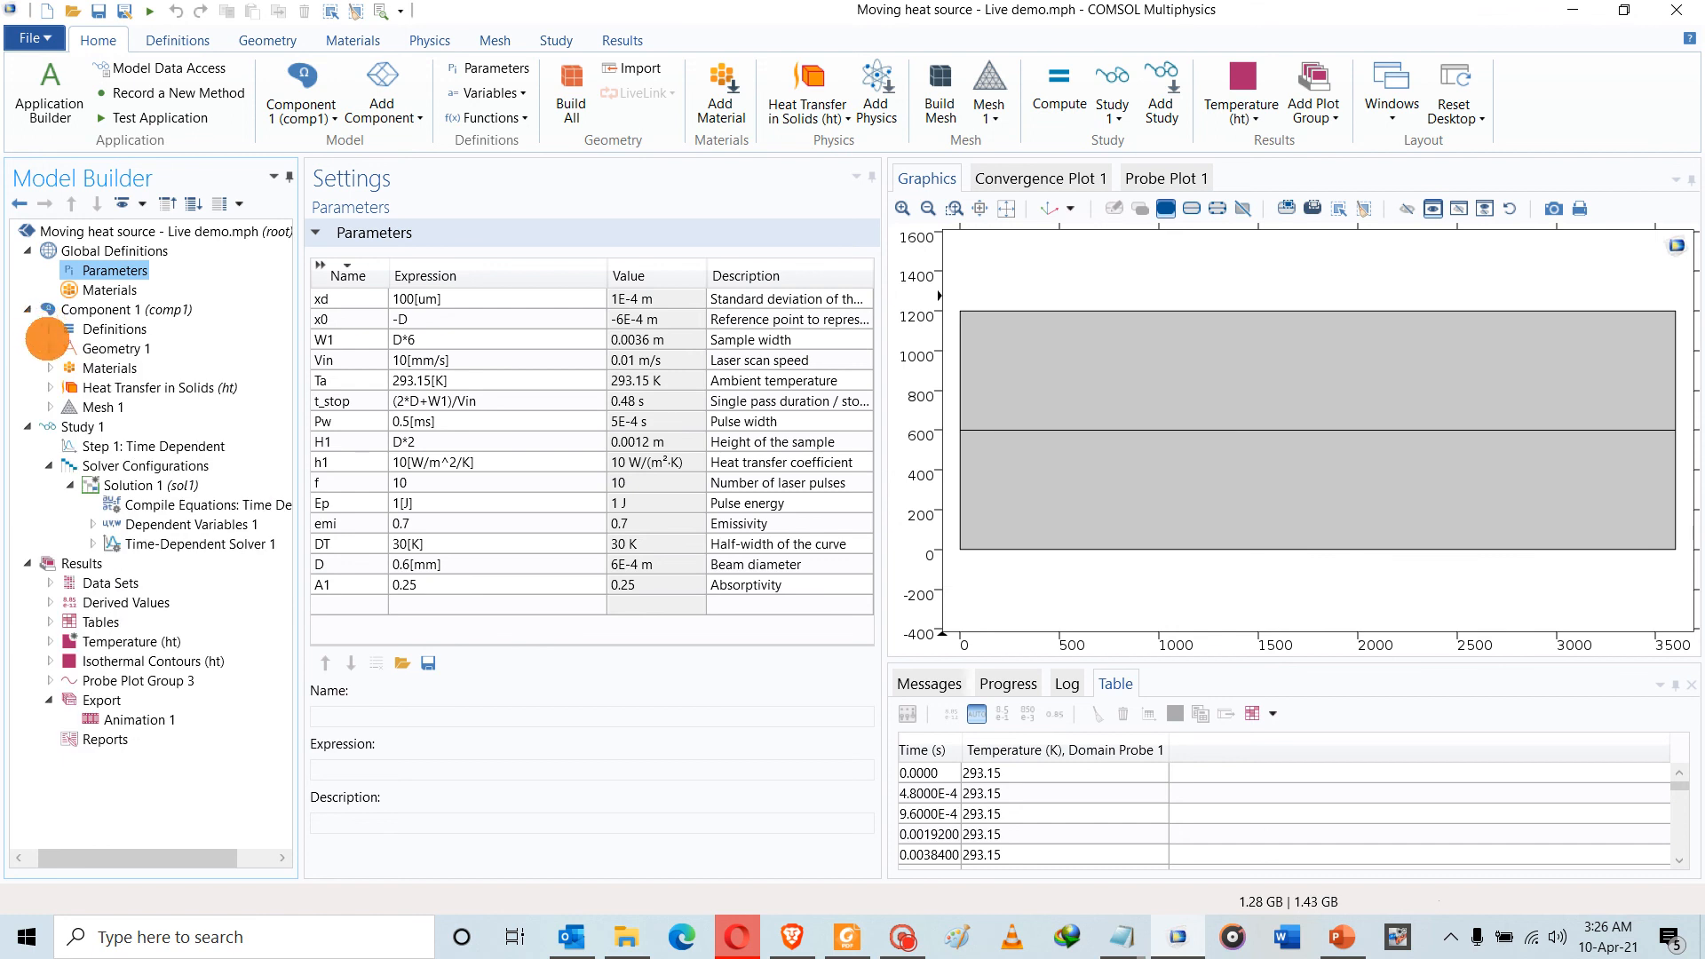
Review the Rectangle 1 geometry settings together with the sample width parameter W1 that defines its size
click(48, 348)
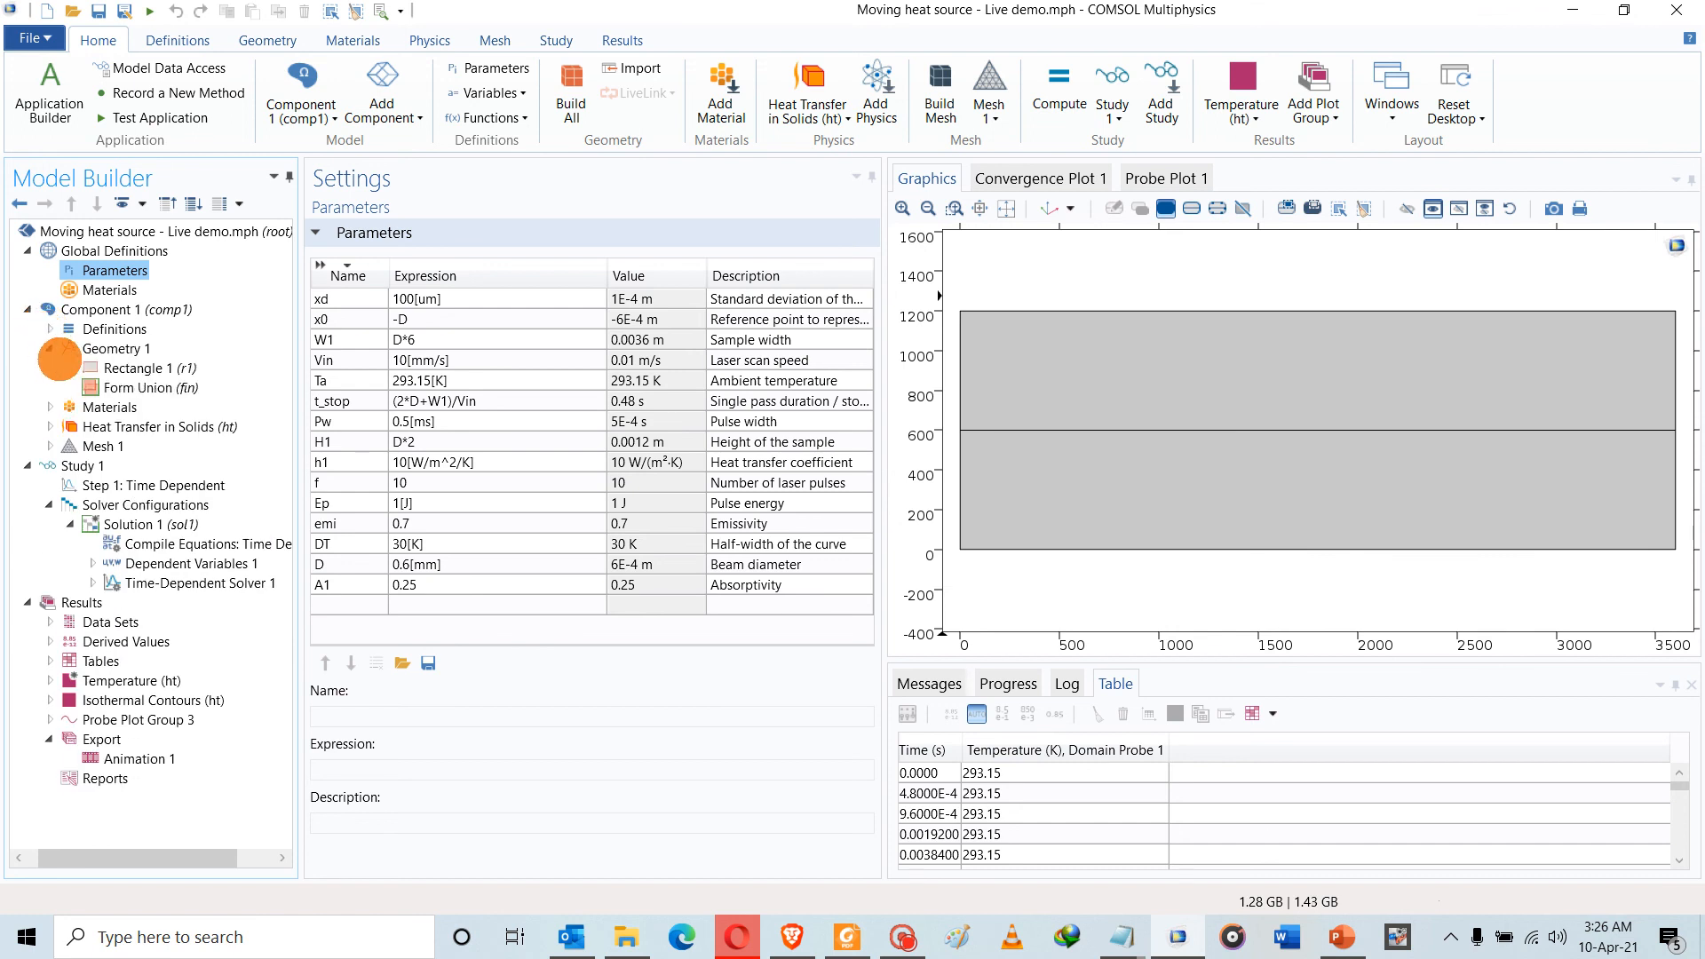
click(106, 368)
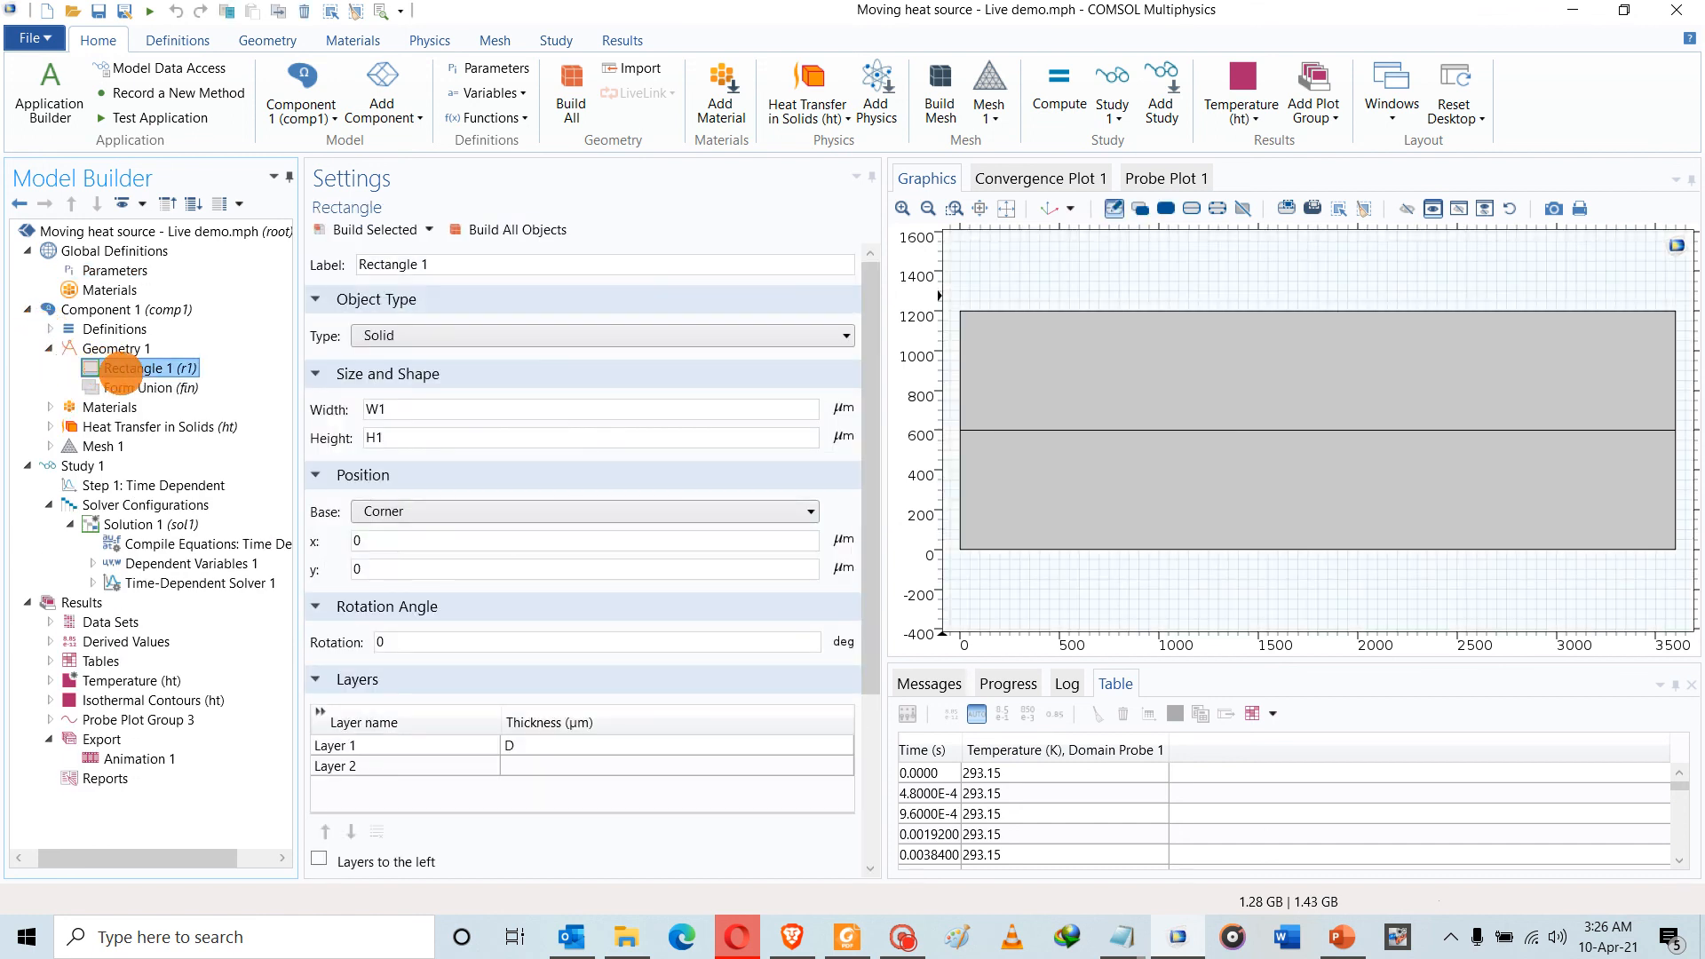
click(102, 270)
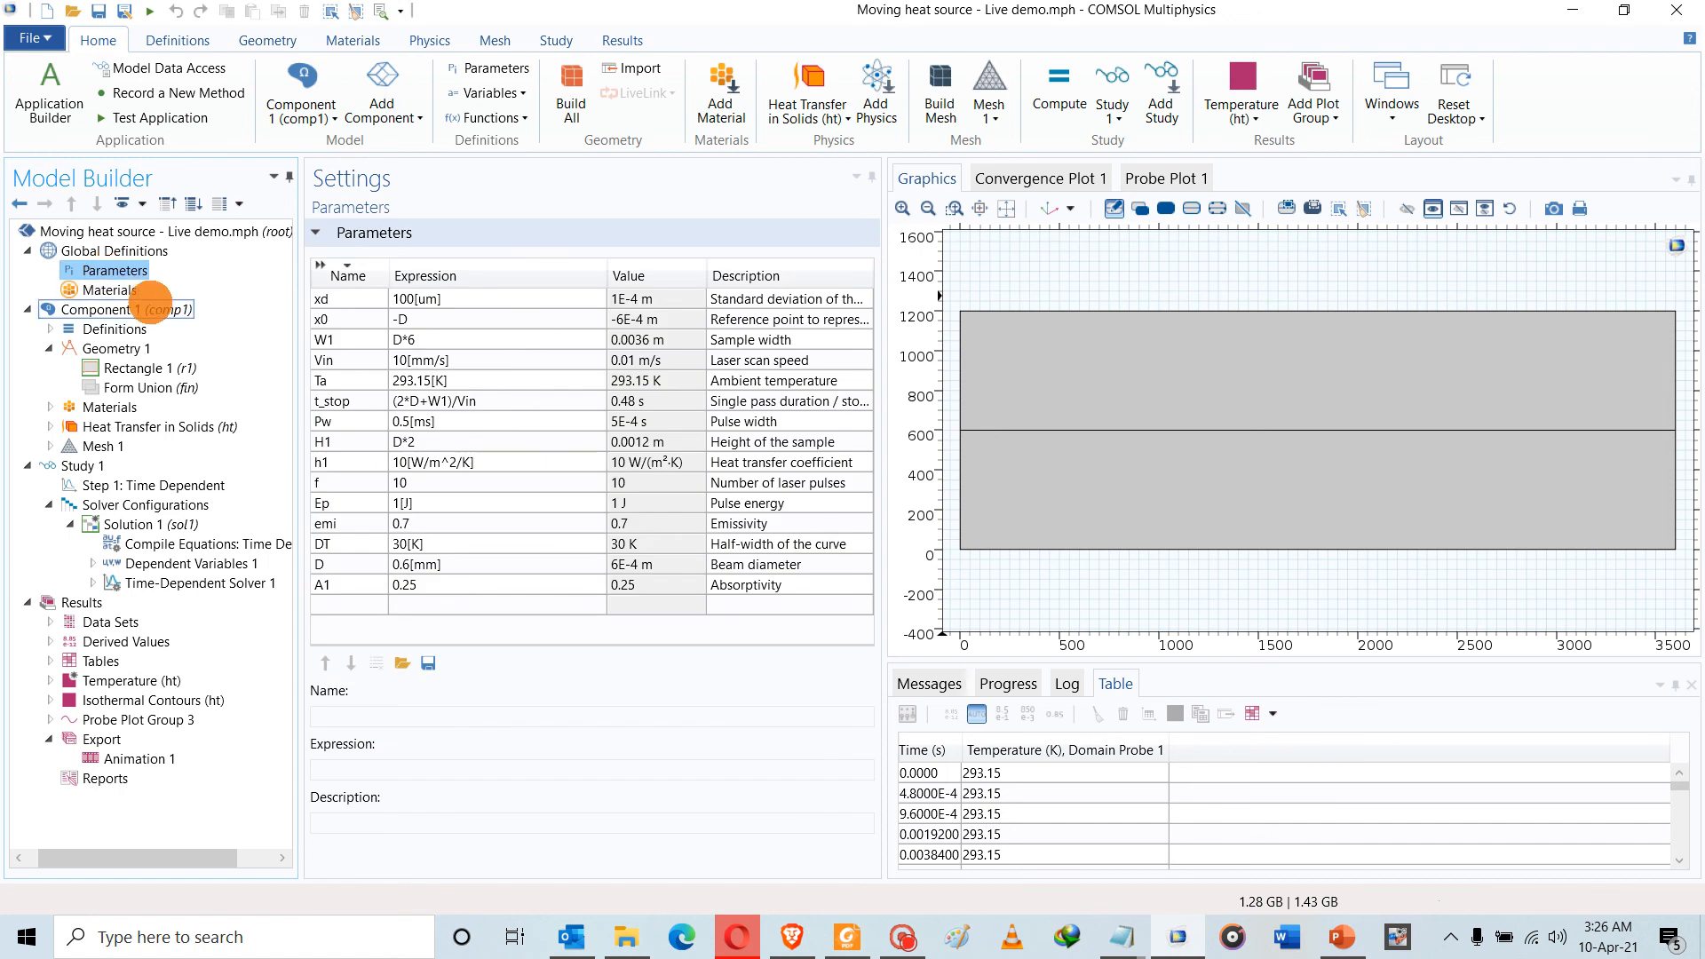
click(349, 340)
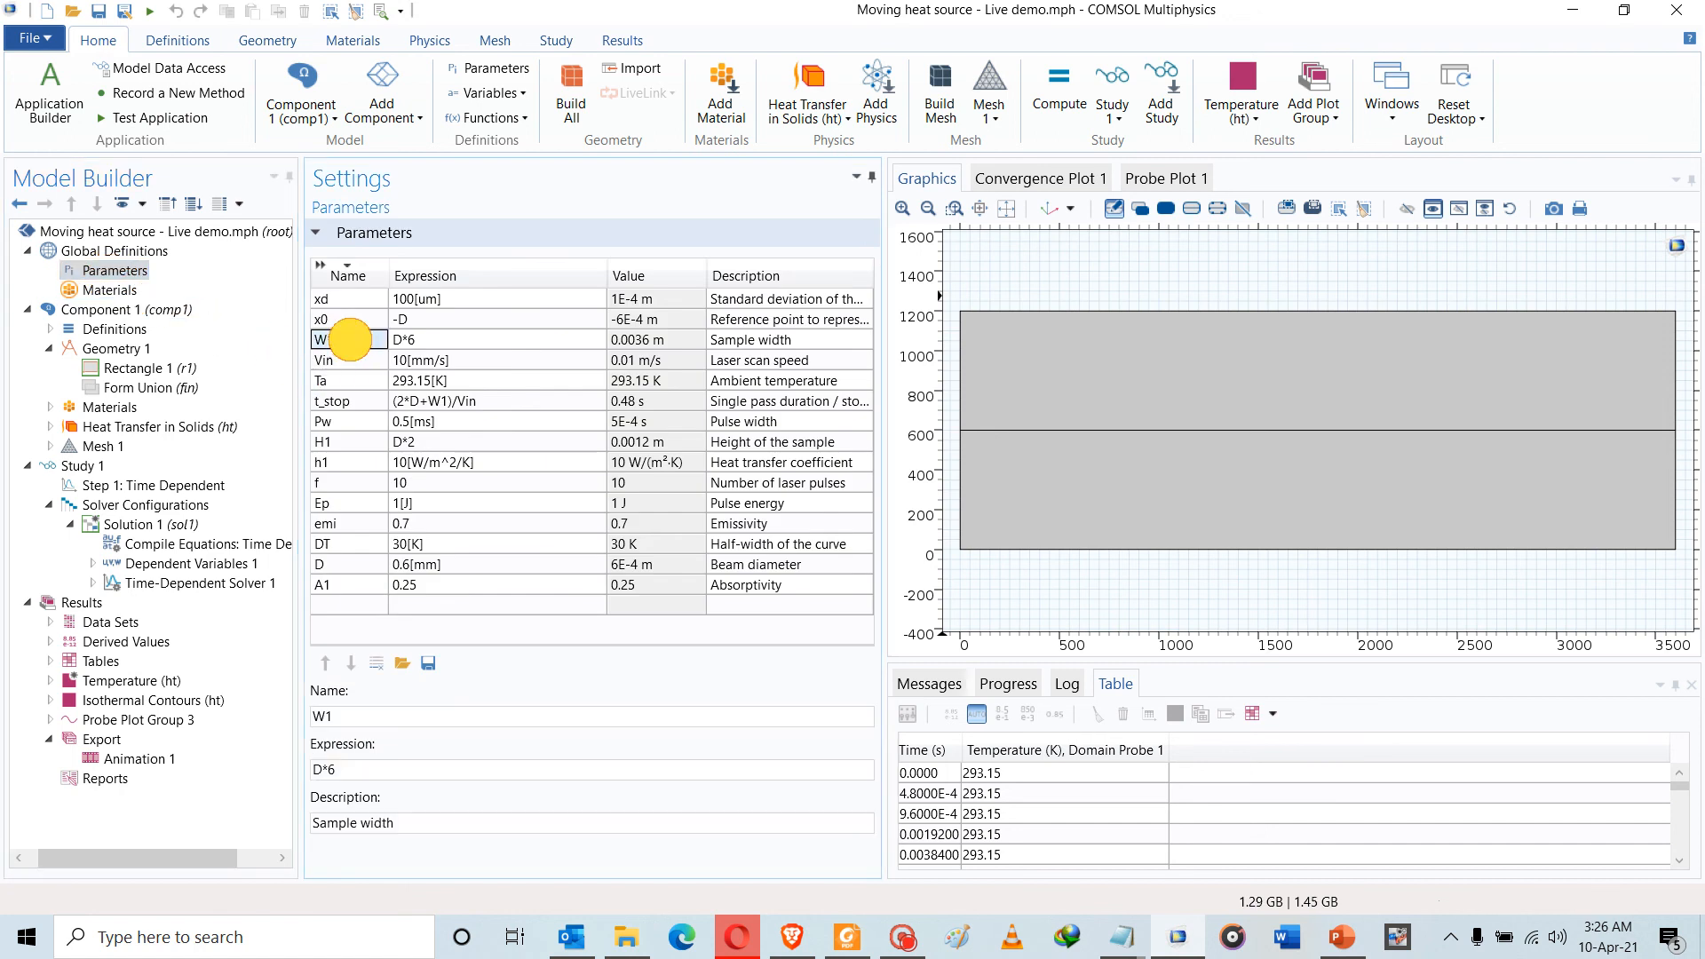
click(404, 340)
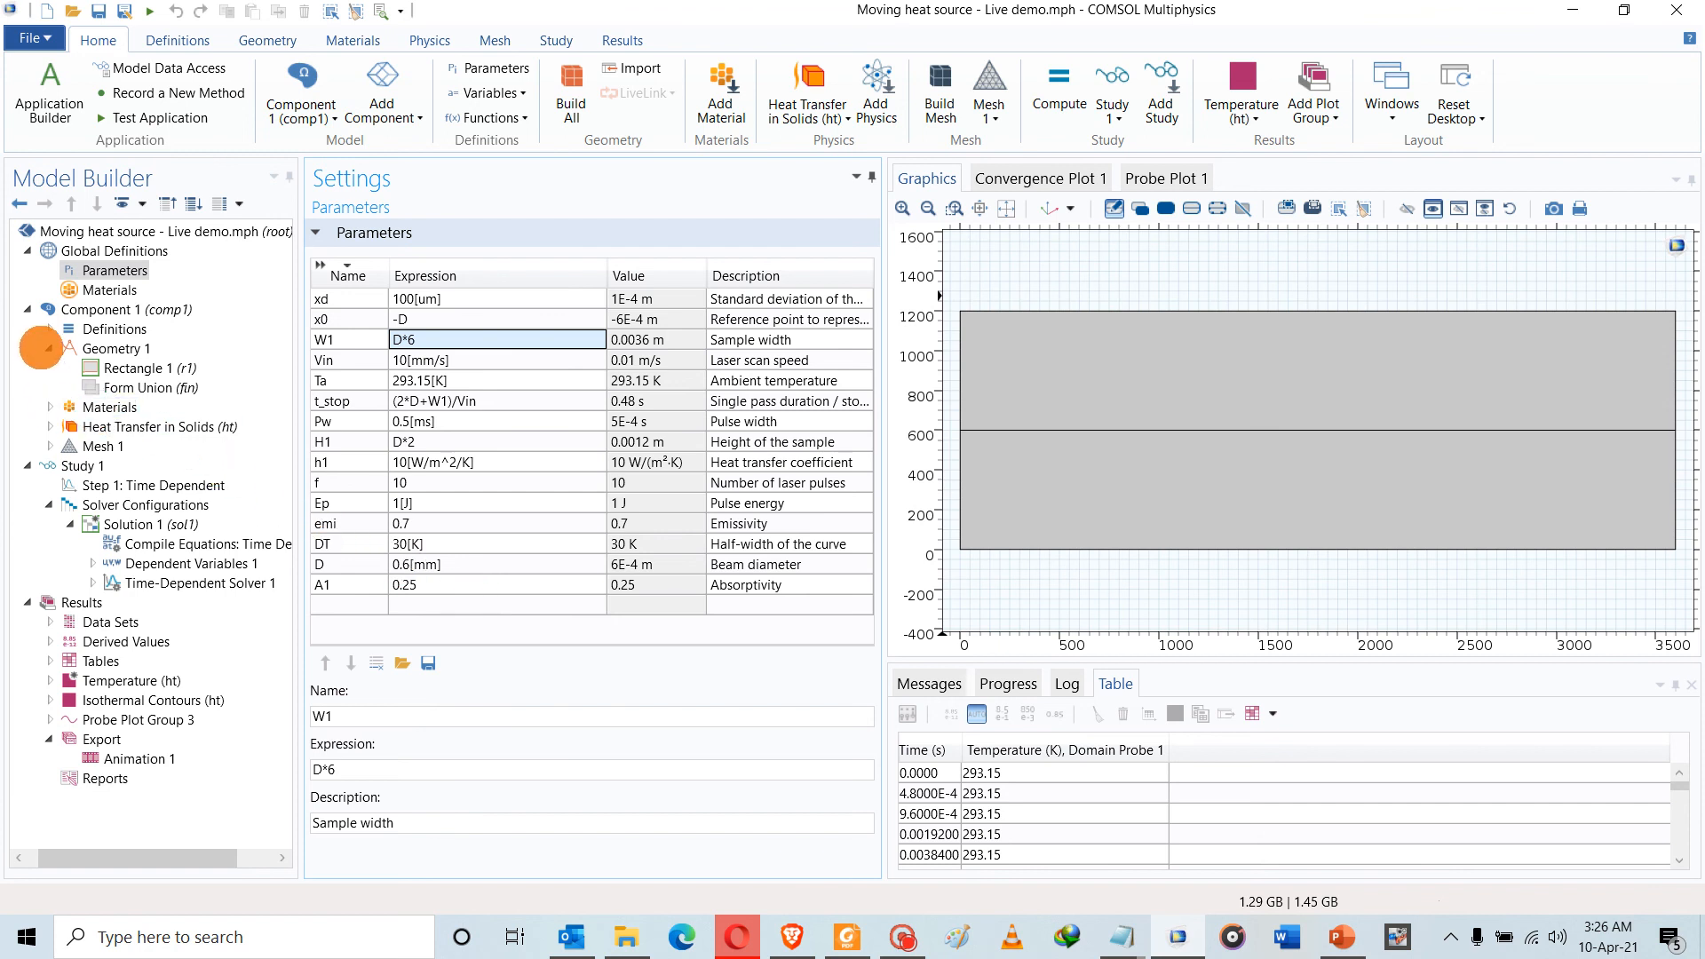
click(124, 368)
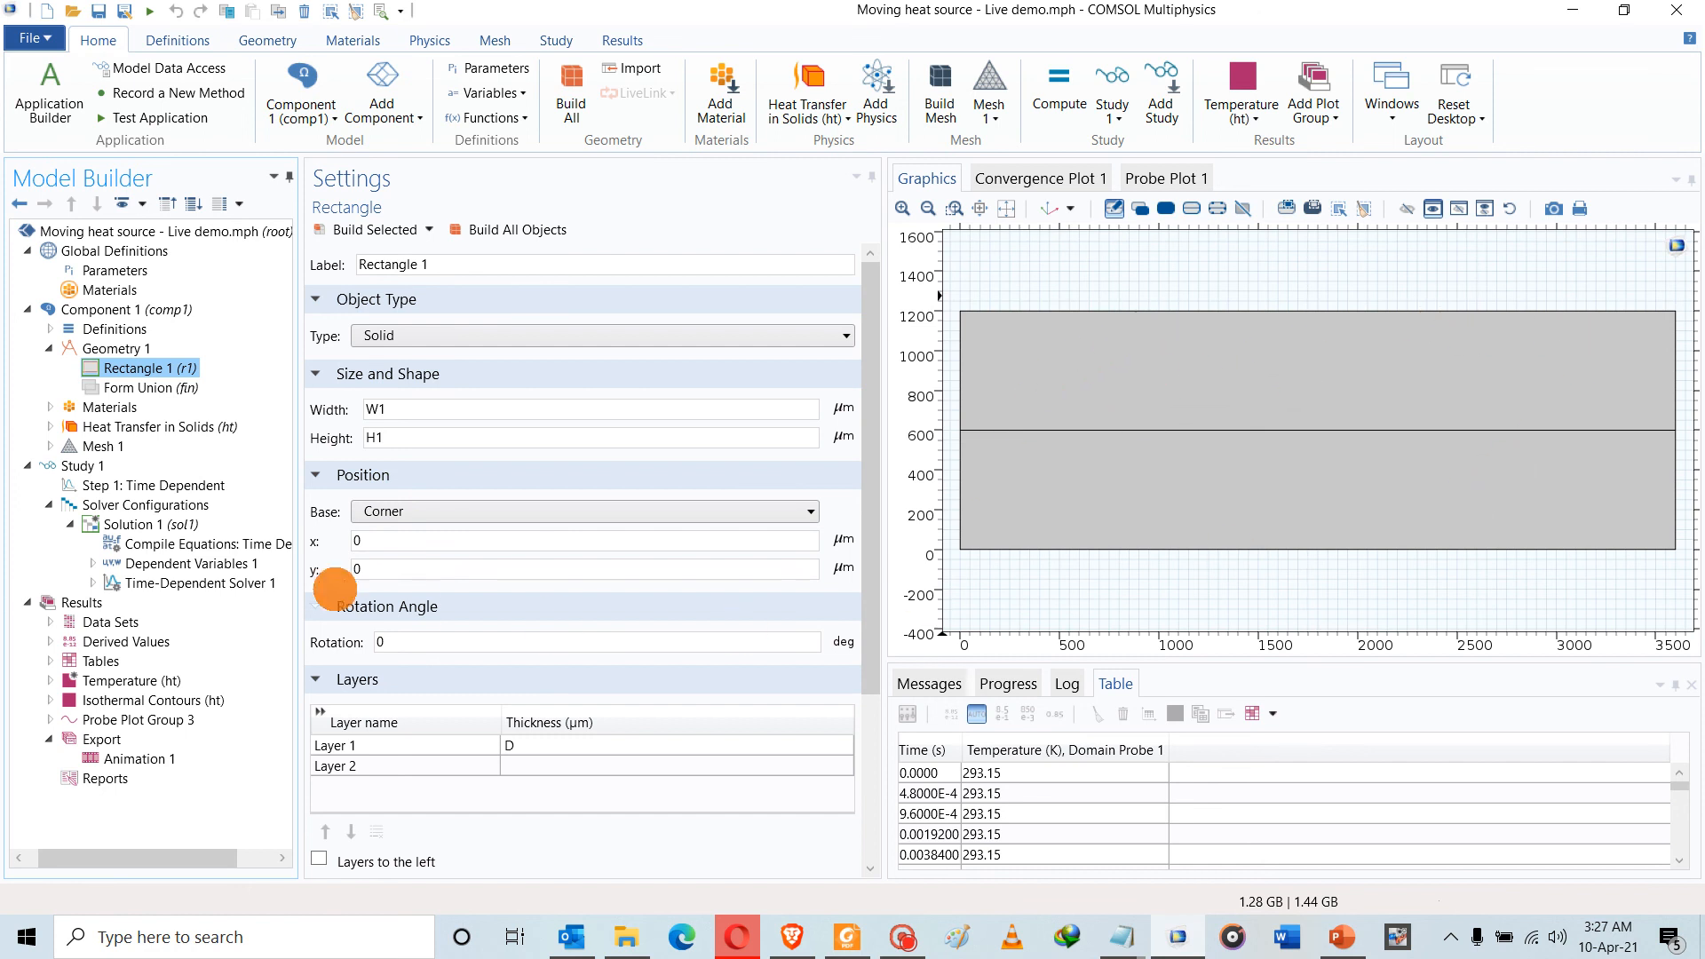
Review the element size settings of Mesh 1, including Size and the Size 1 node under Free Triangular 2, and collapse the mesh branch
click(49, 445)
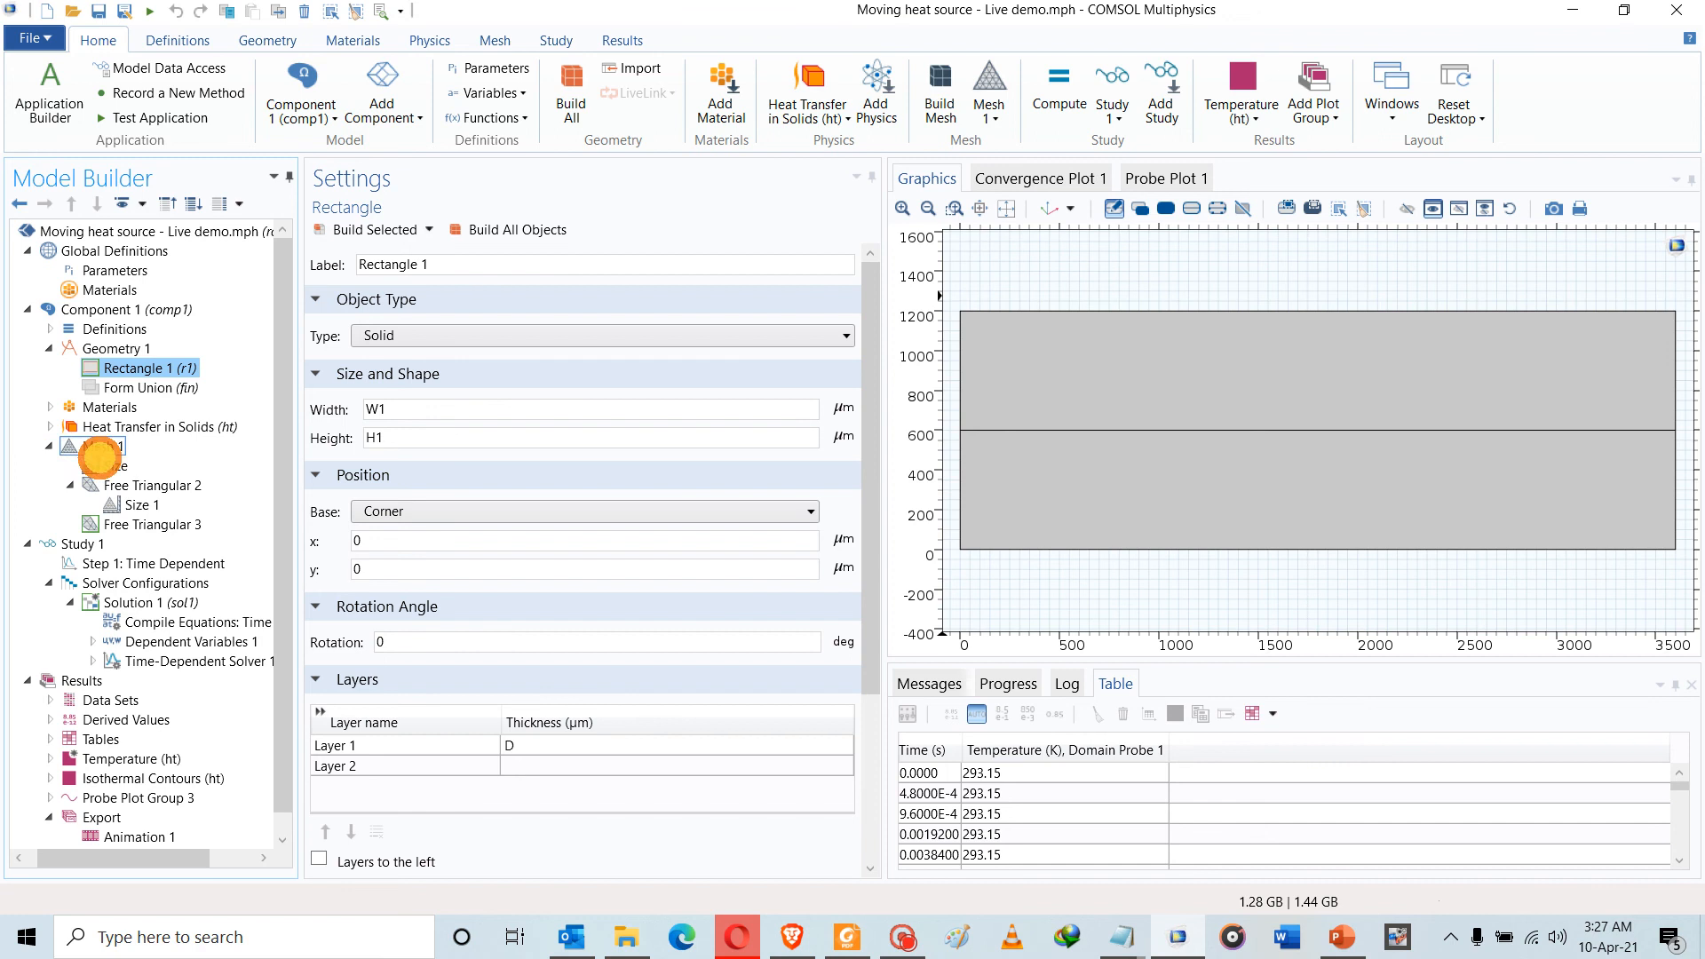
click(82, 446)
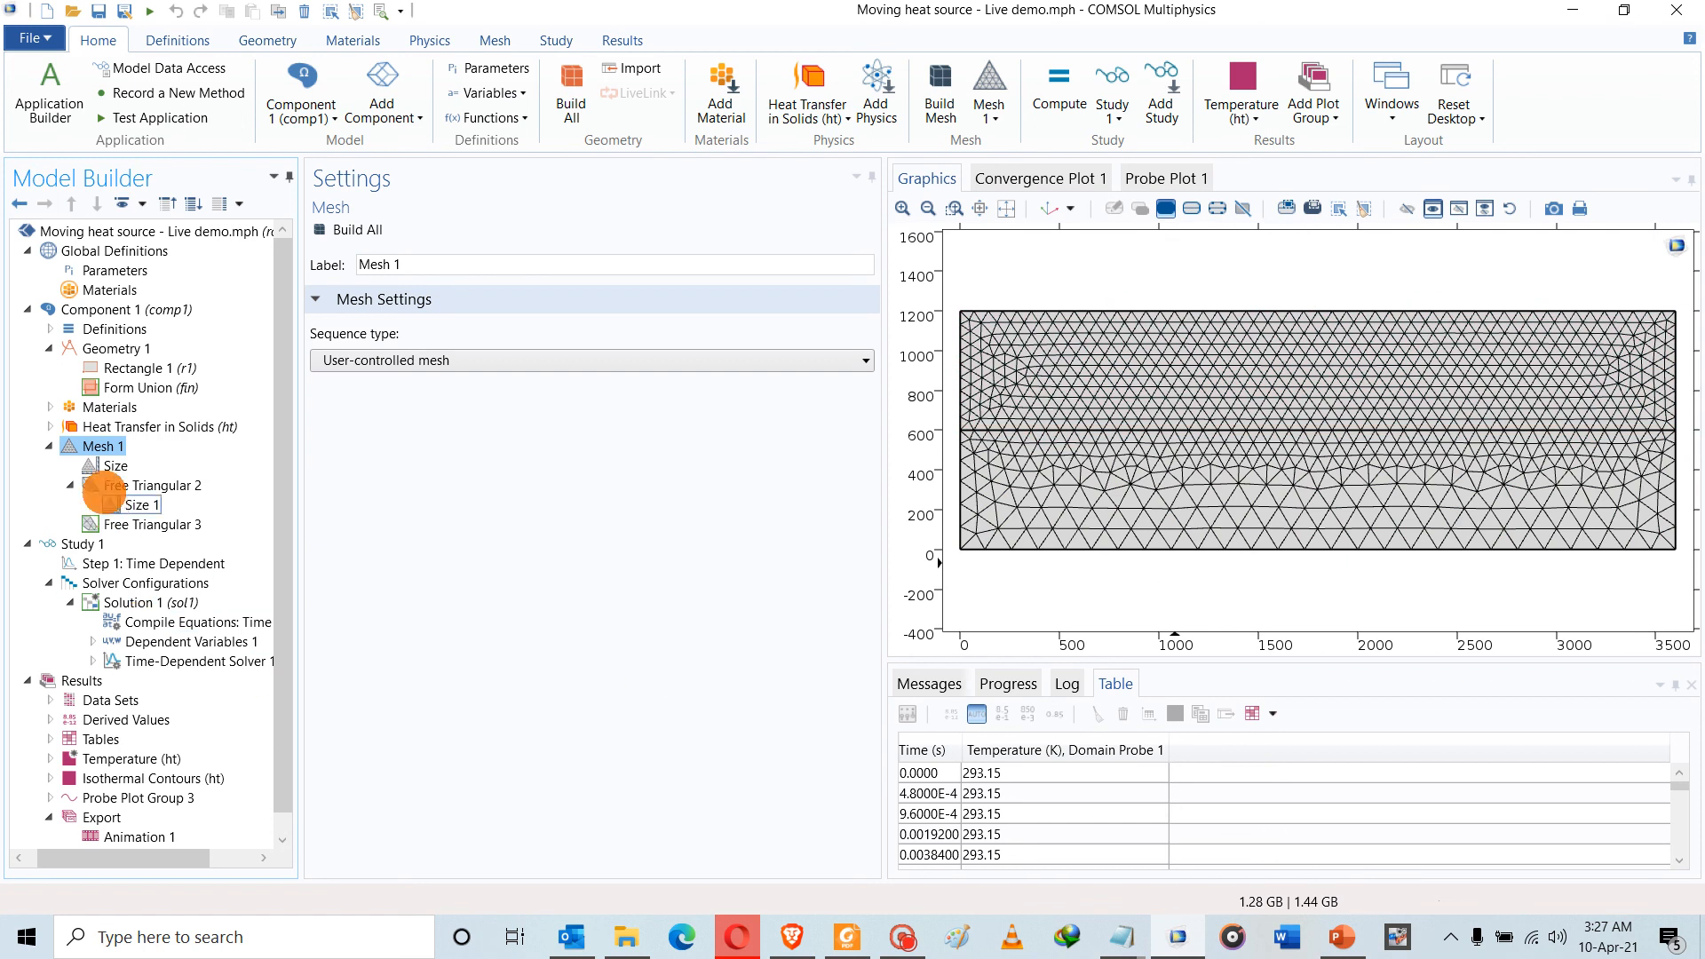
click(100, 465)
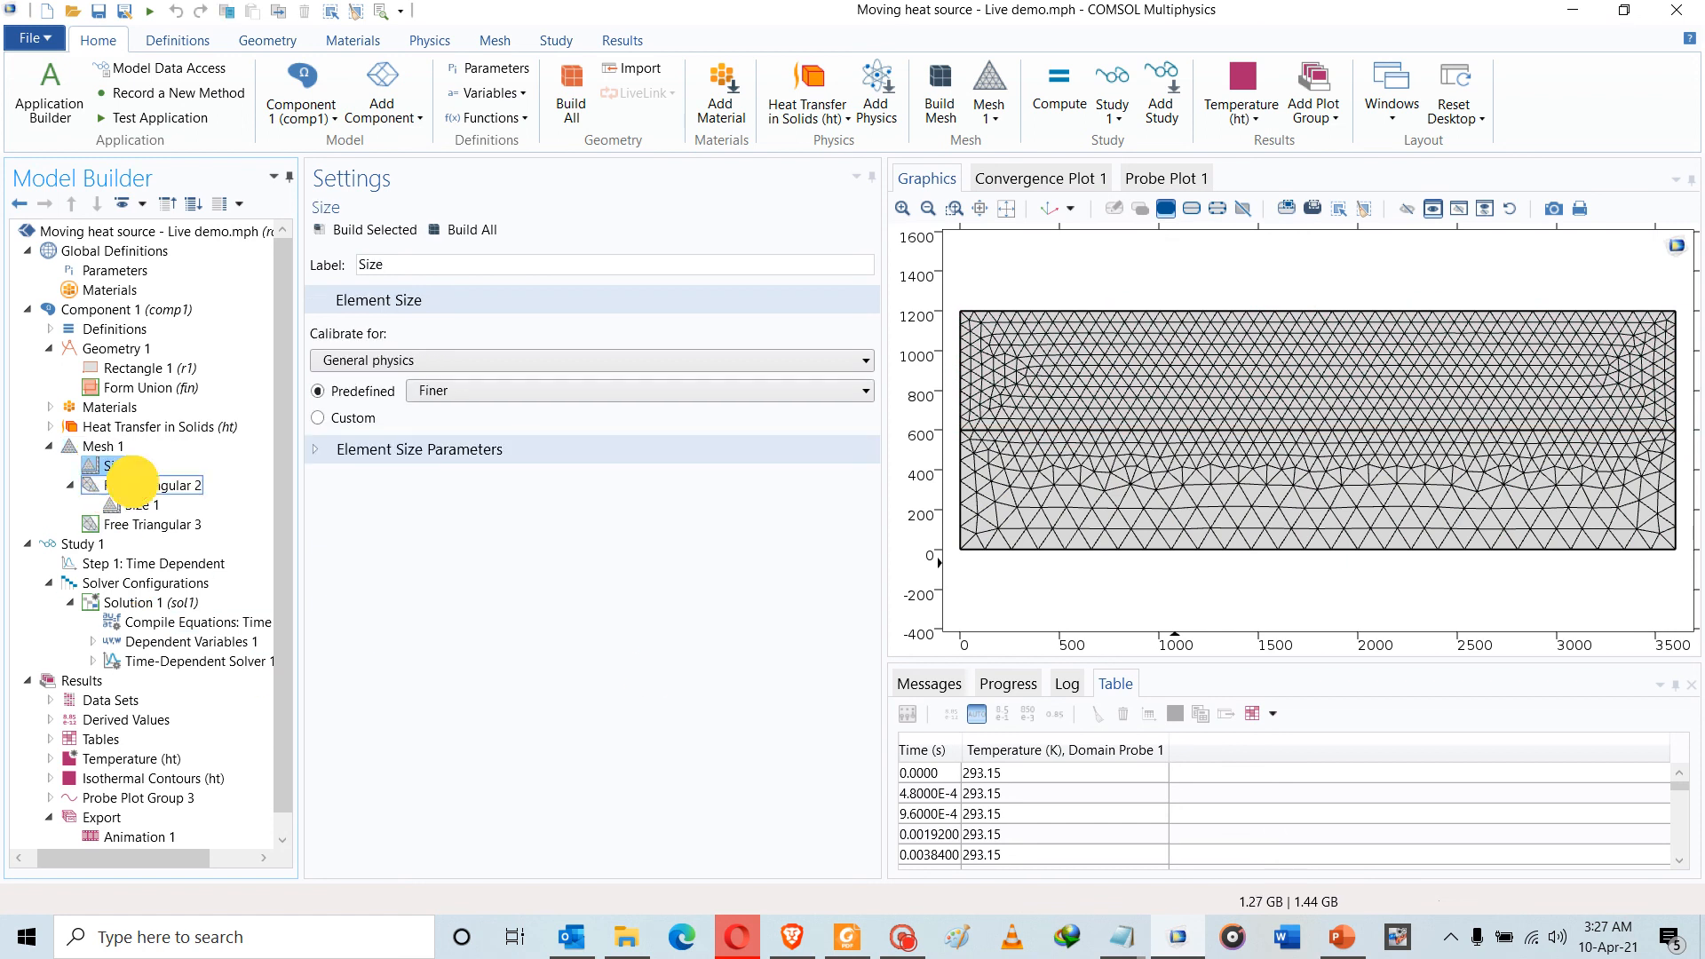
click(132, 484)
click(136, 505)
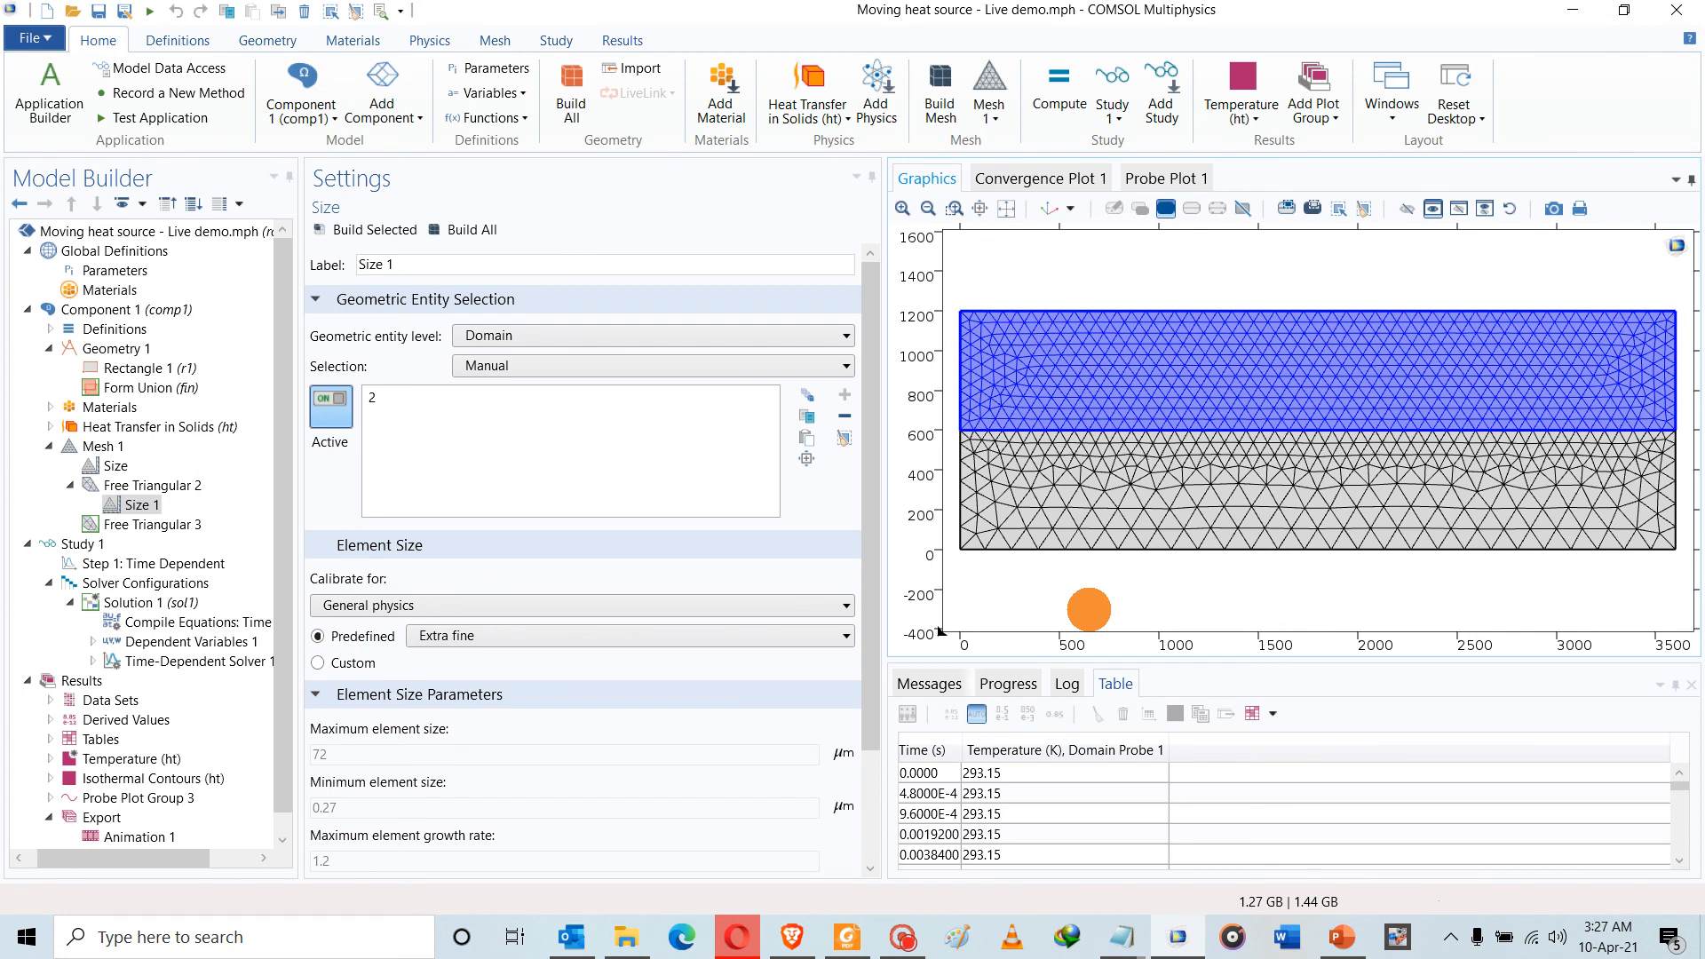
click(48, 446)
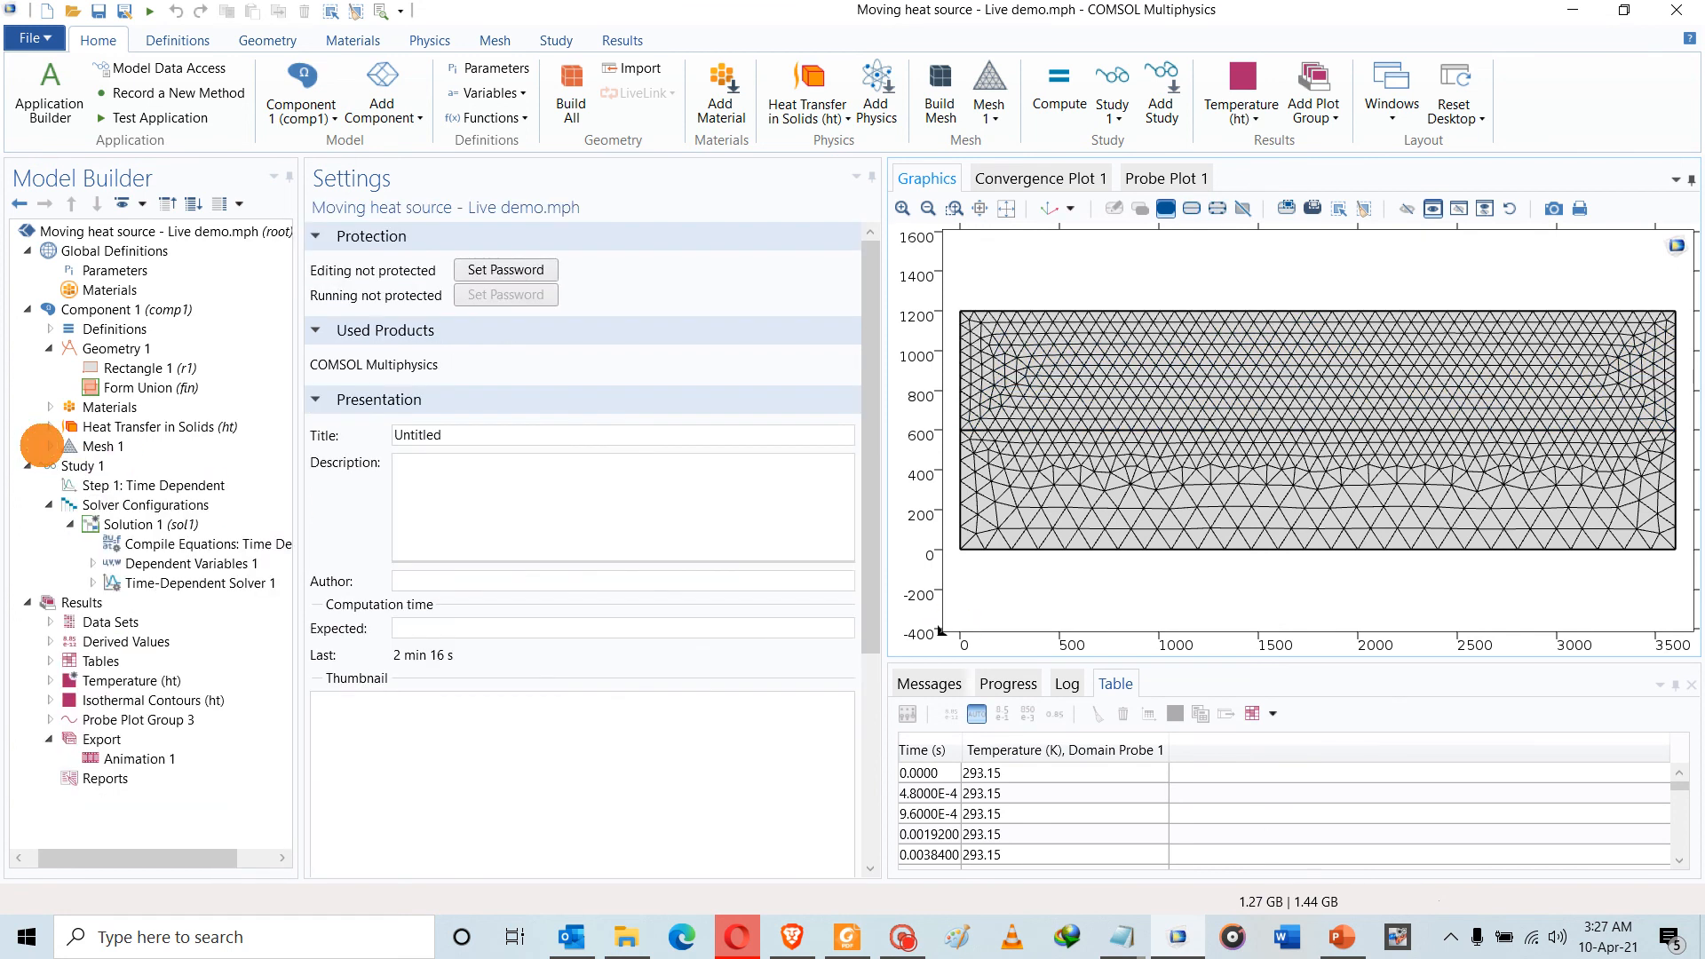
Review the Alumina Demo material's properties and domain assignment, and collapse the component's materials
click(48, 408)
click(89, 426)
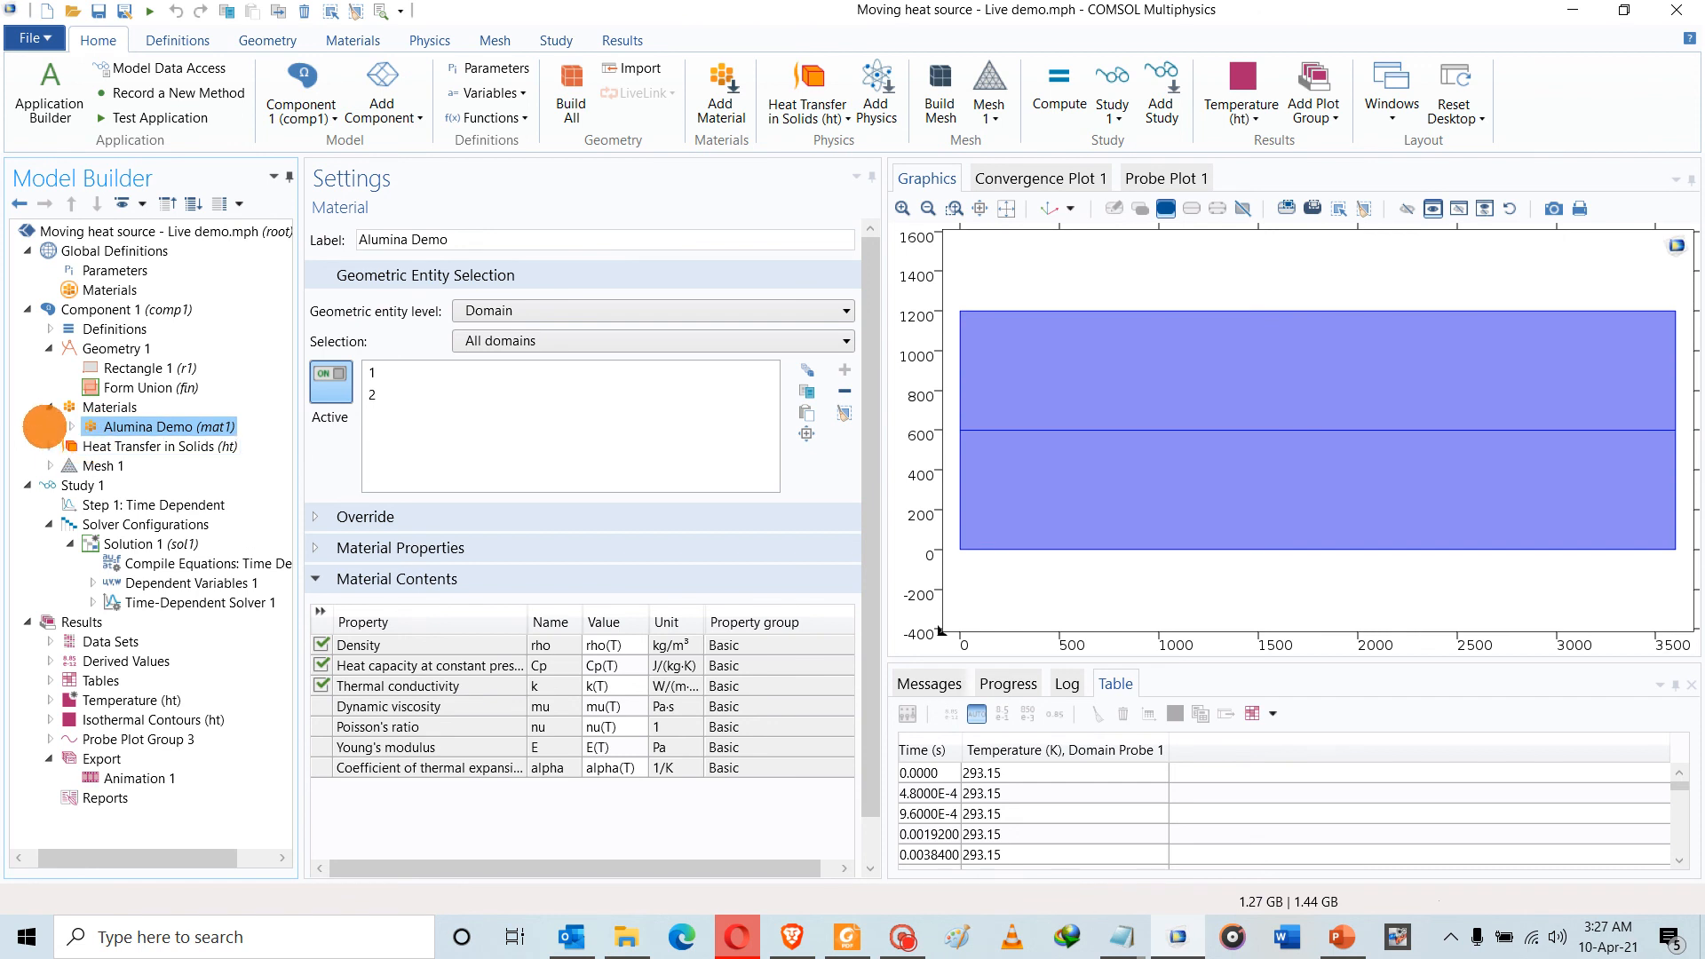
click(50, 406)
Review the Laser heat source, Cooling and Radiation losses boundary conditions under Heat Transfer in Solids, and collapse the physics branch
click(49, 427)
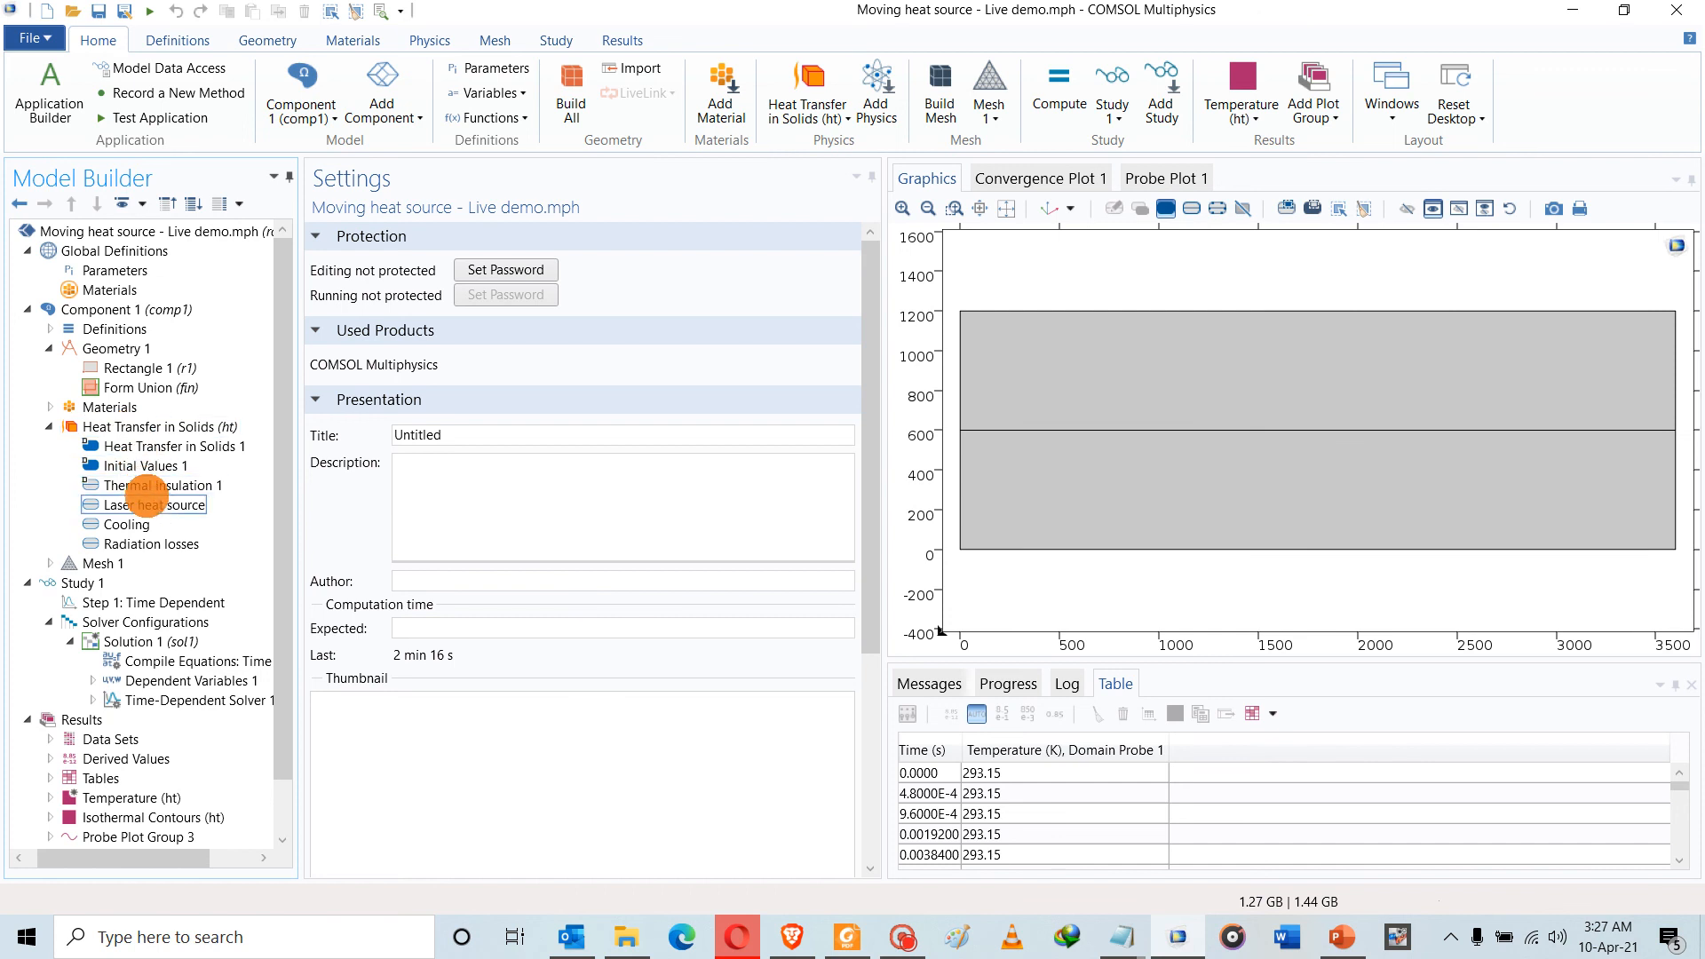
click(153, 507)
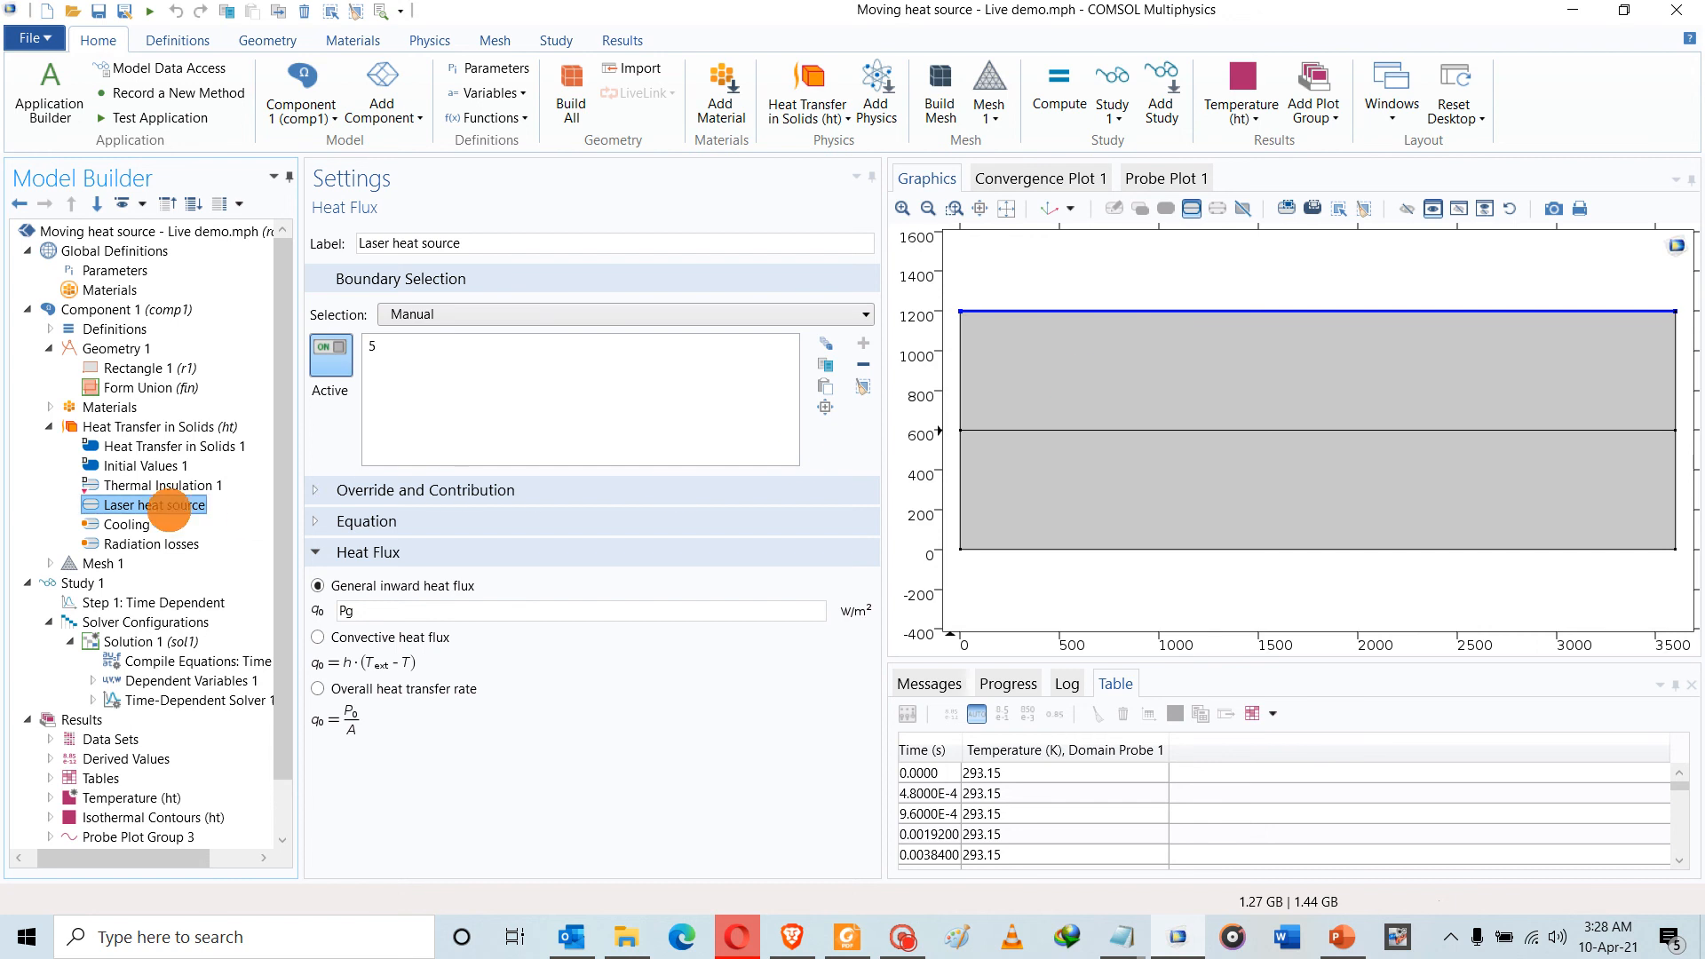
click(133, 525)
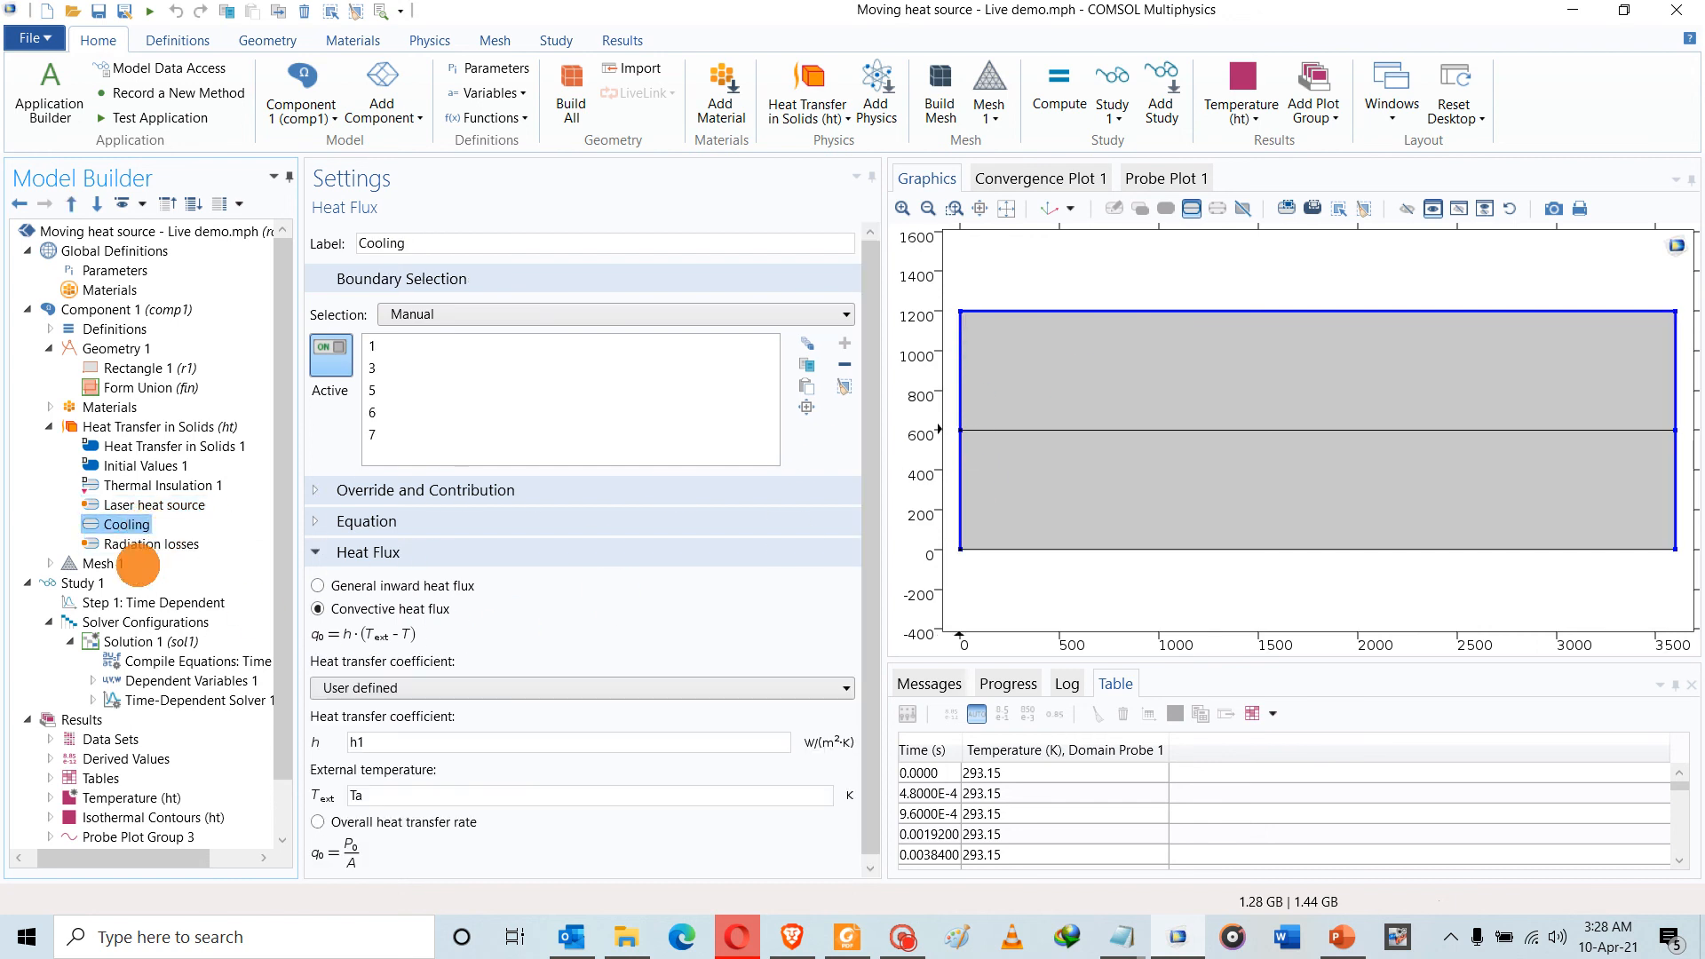
click(132, 545)
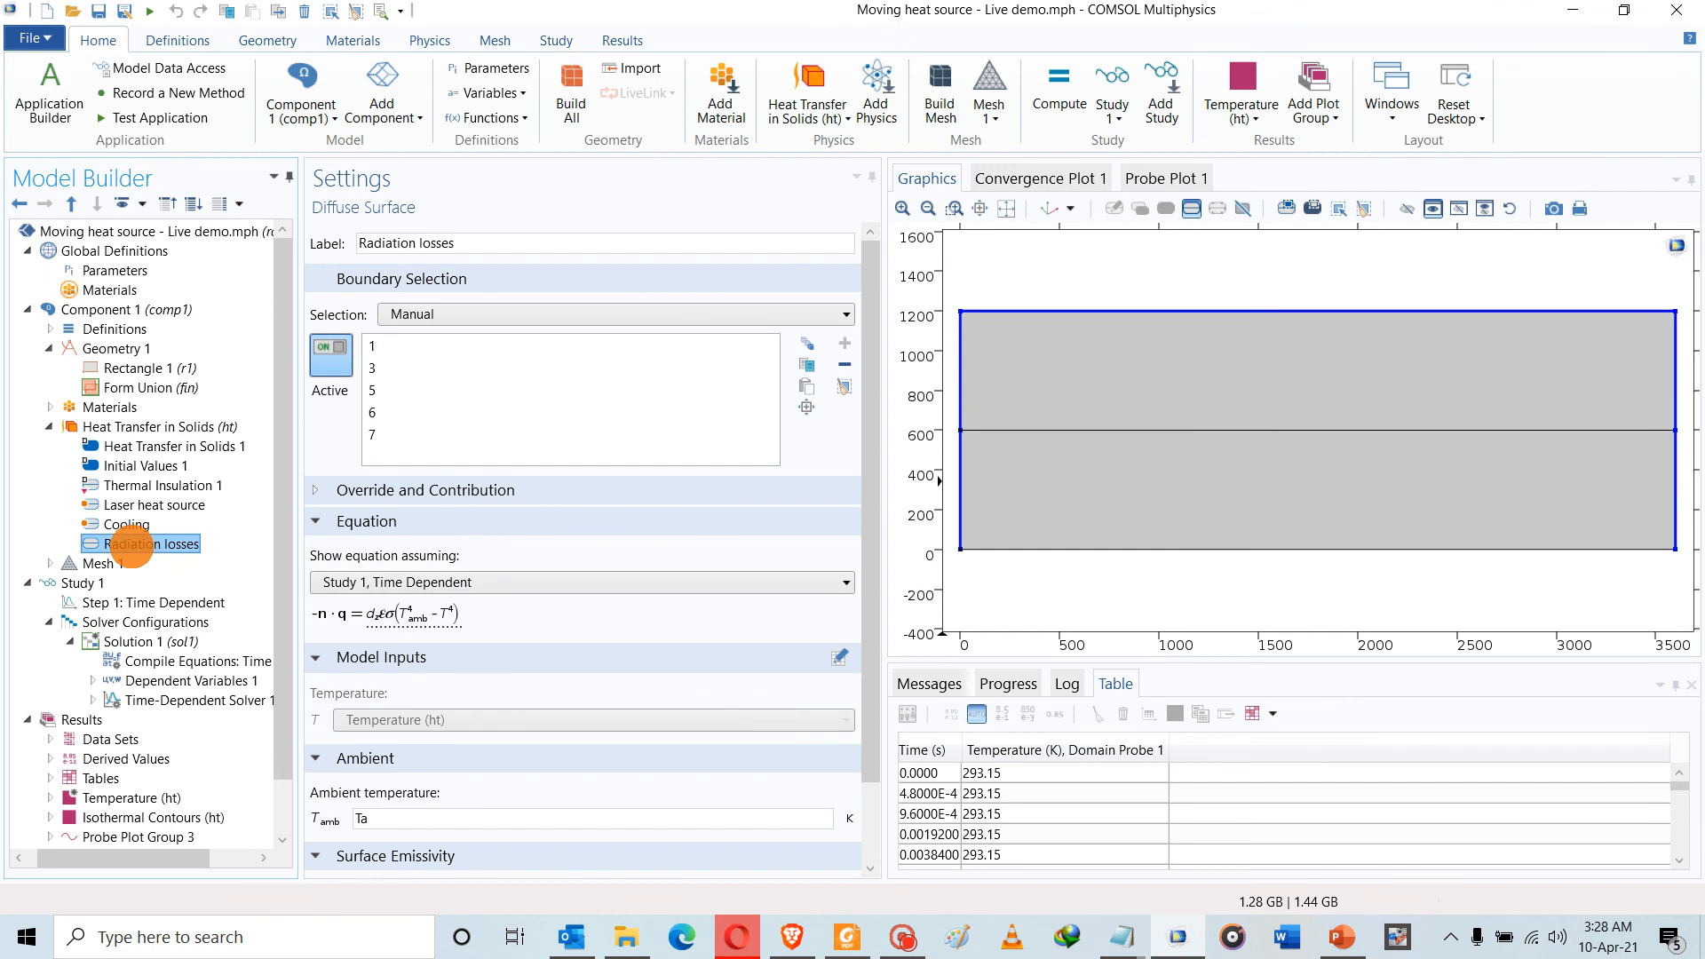
click(49, 426)
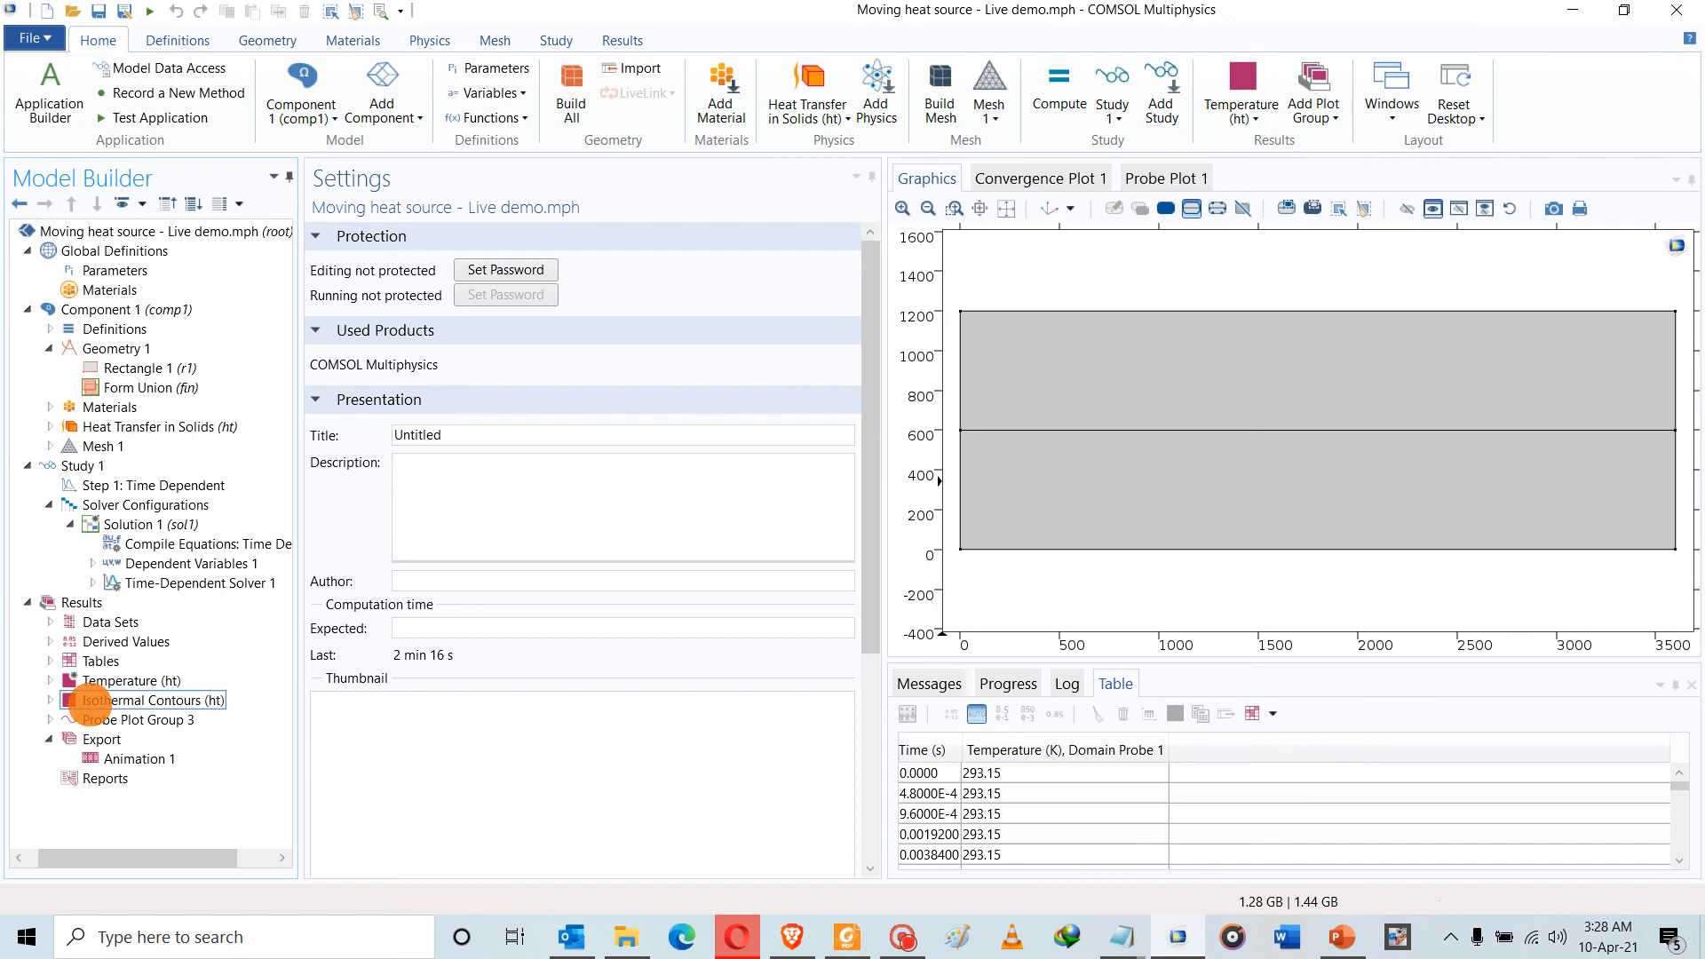
Try to create a player animation of Probe Plot Group 3
click(133, 720)
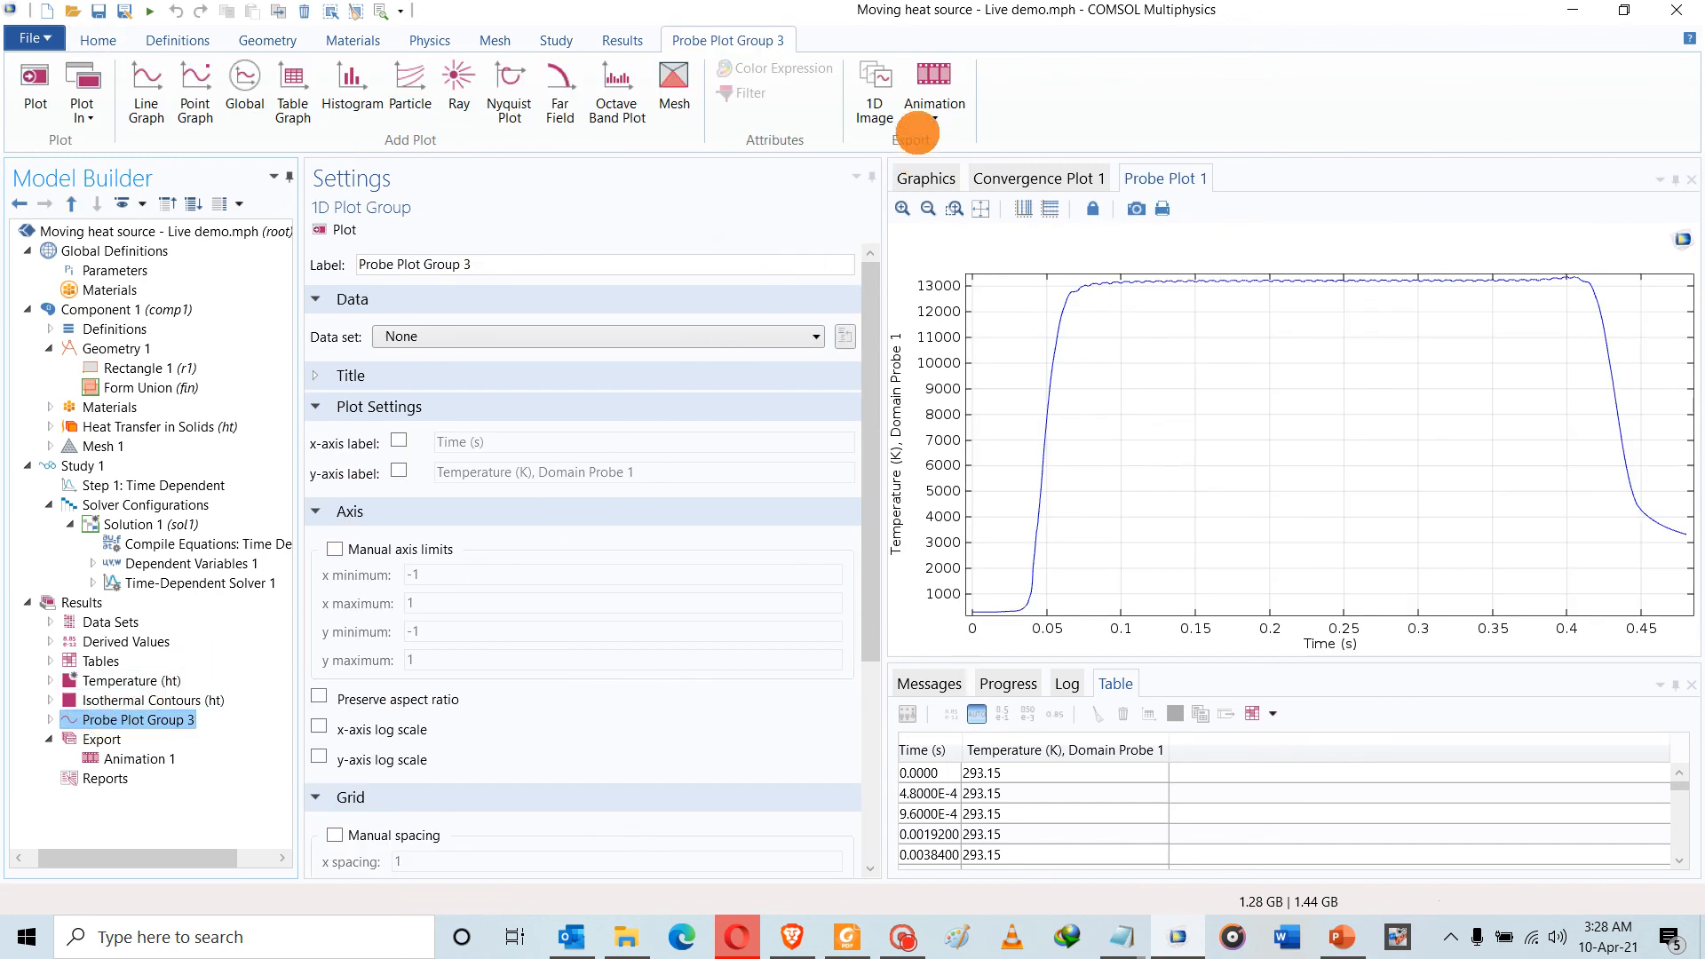
click(920, 124)
click(908, 145)
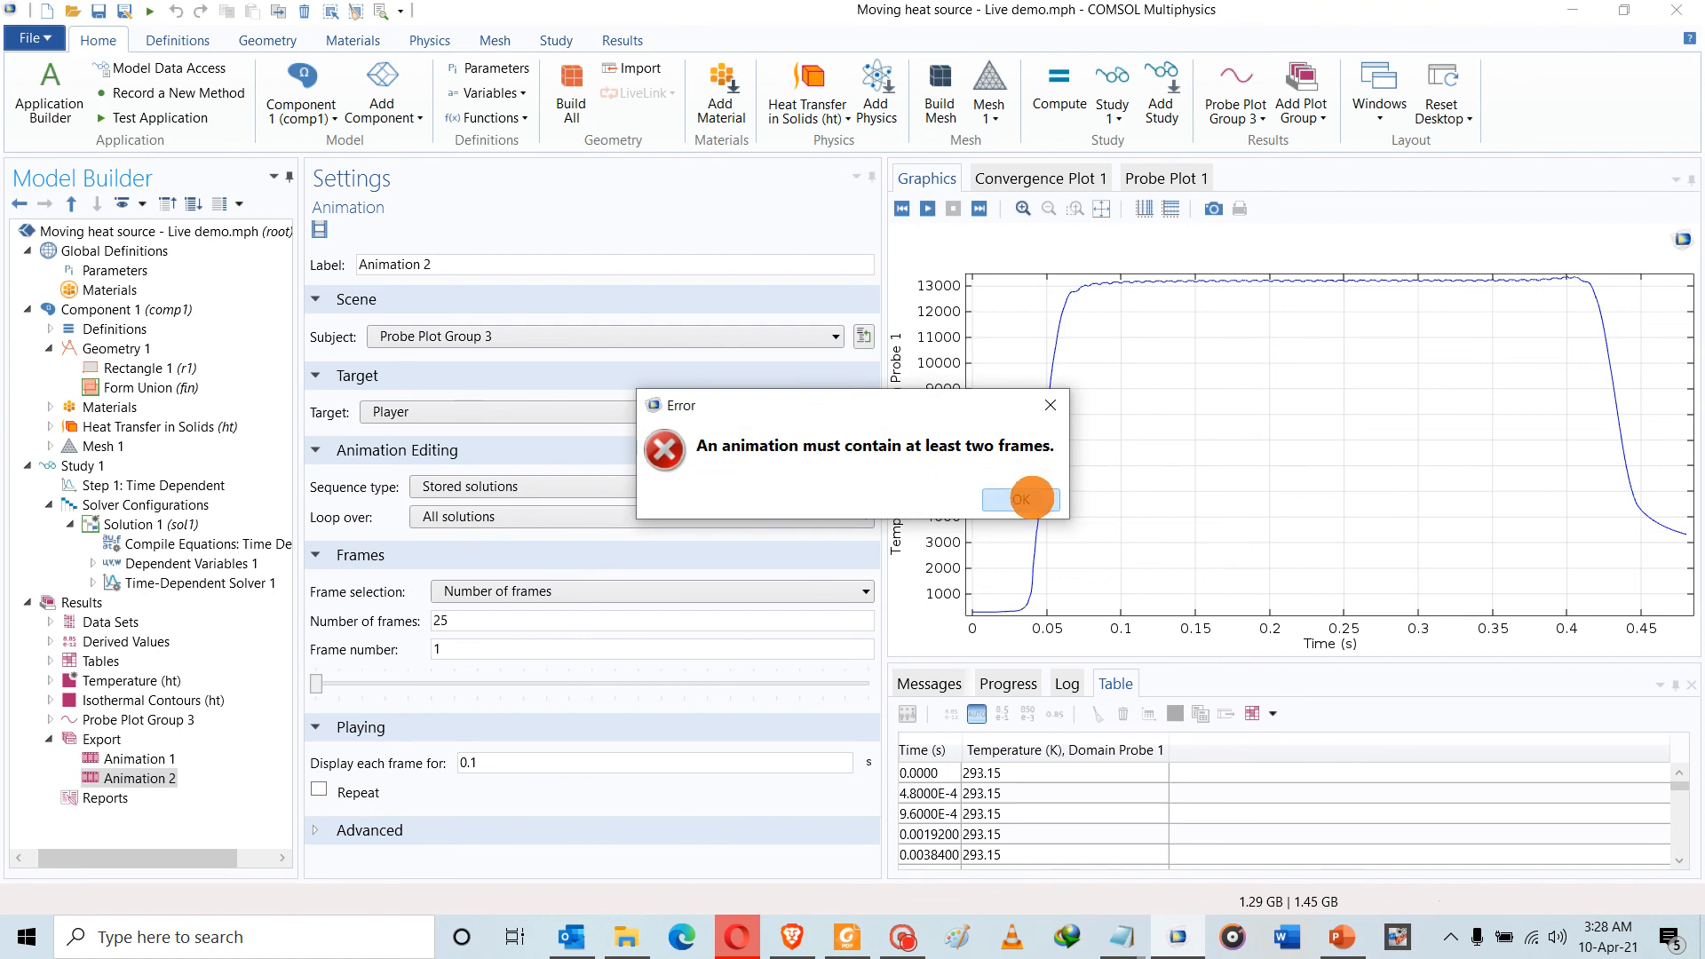
click(1020, 499)
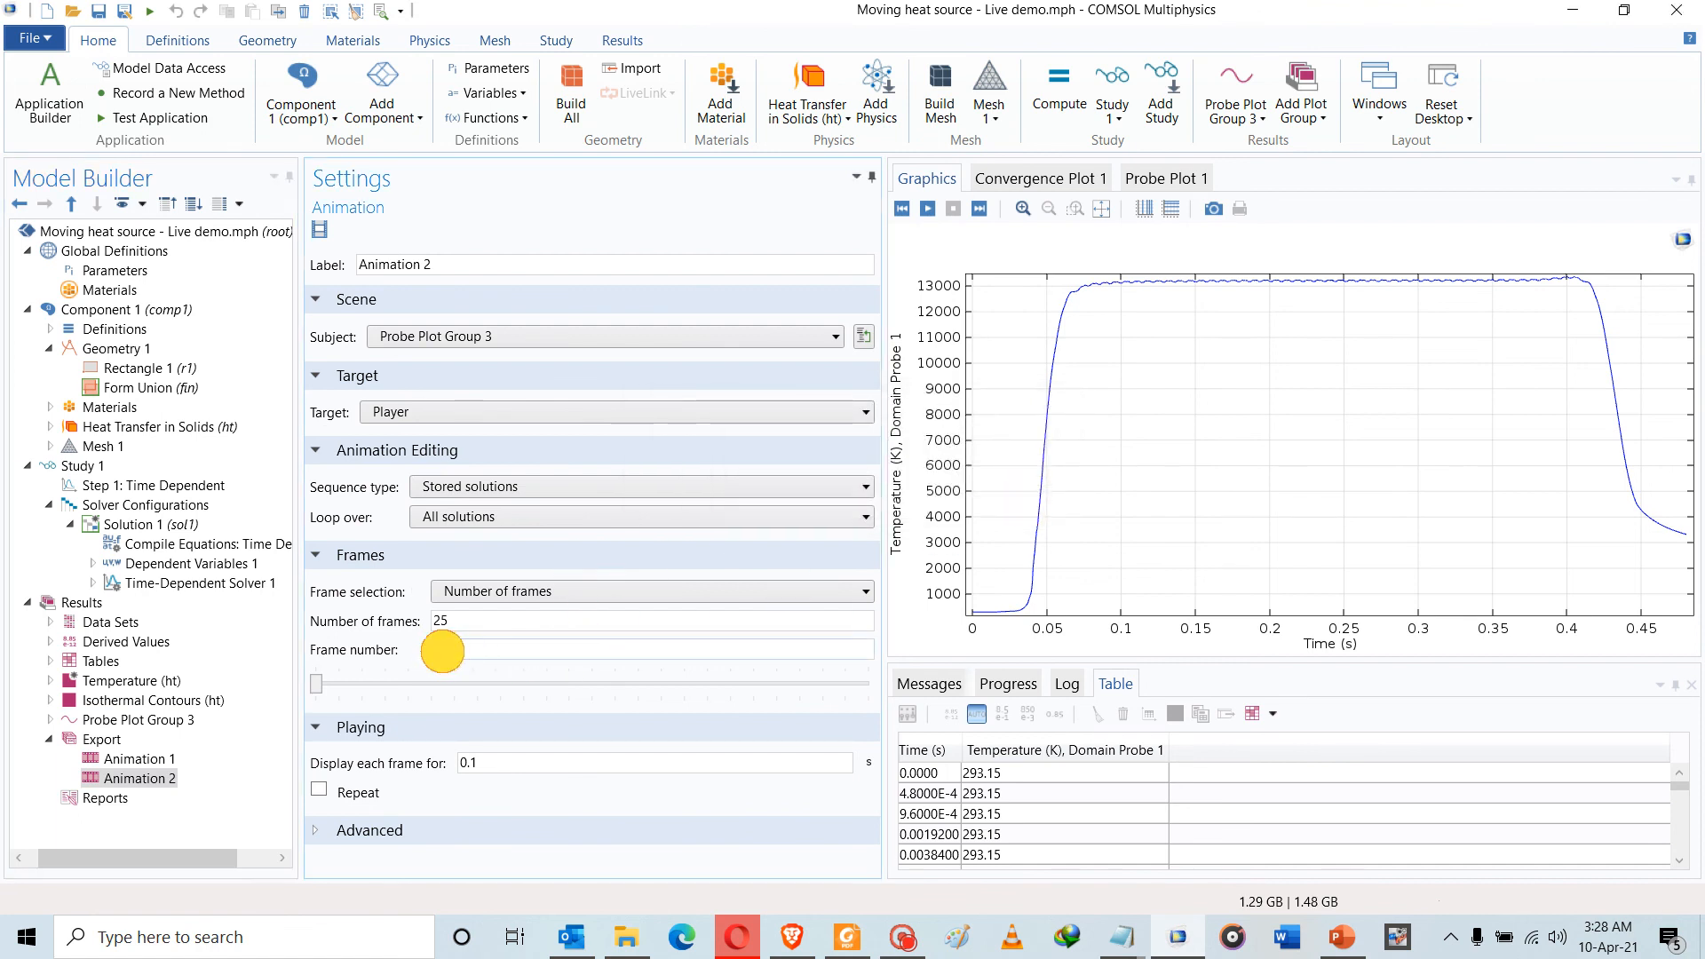
text(1)
Delete the probe plot animation, Animation 2, and confirm the deletion
click(124, 778)
right_click(124, 778)
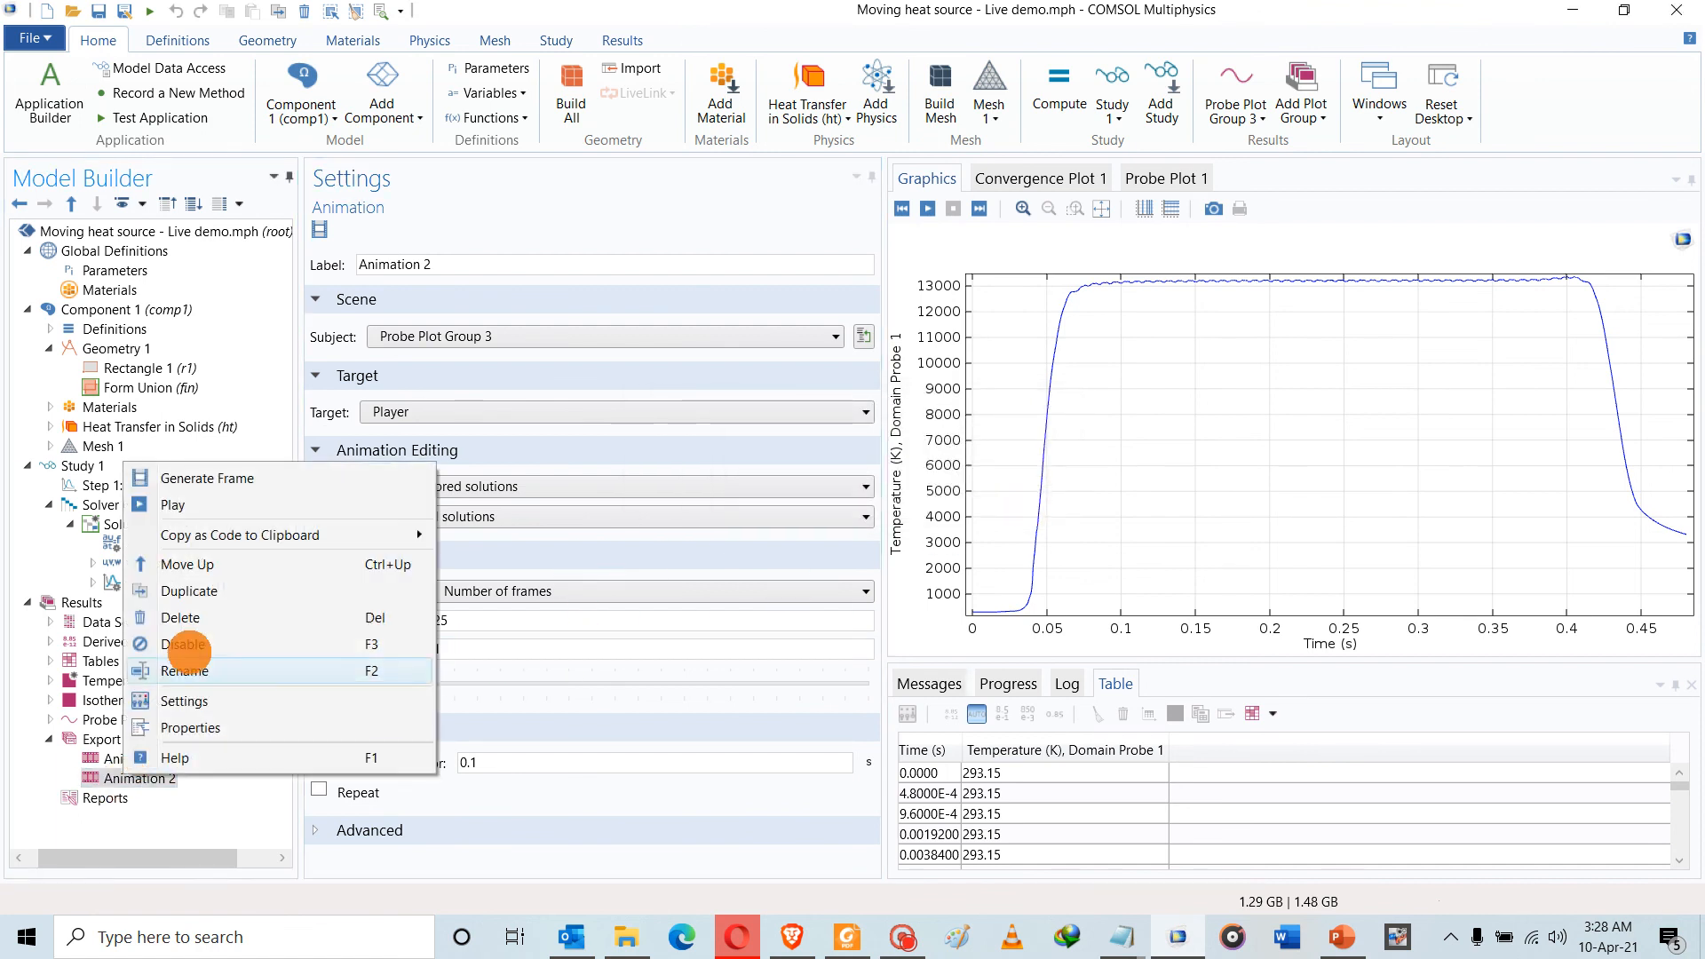
click(200, 610)
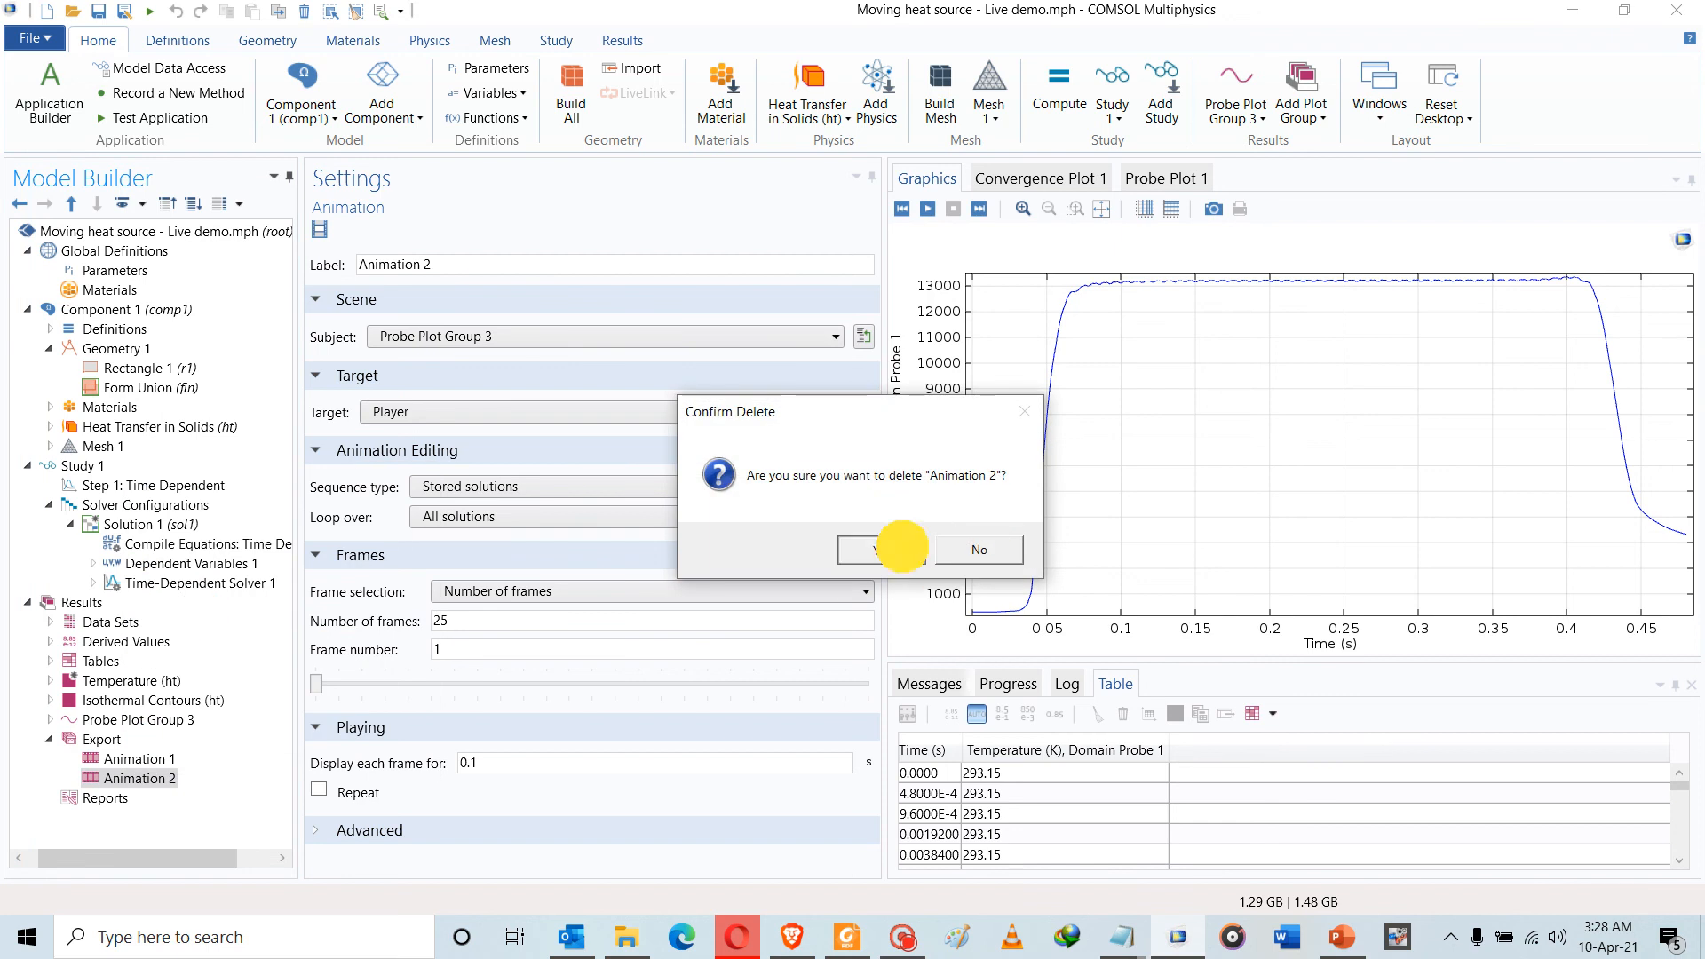
click(902, 545)
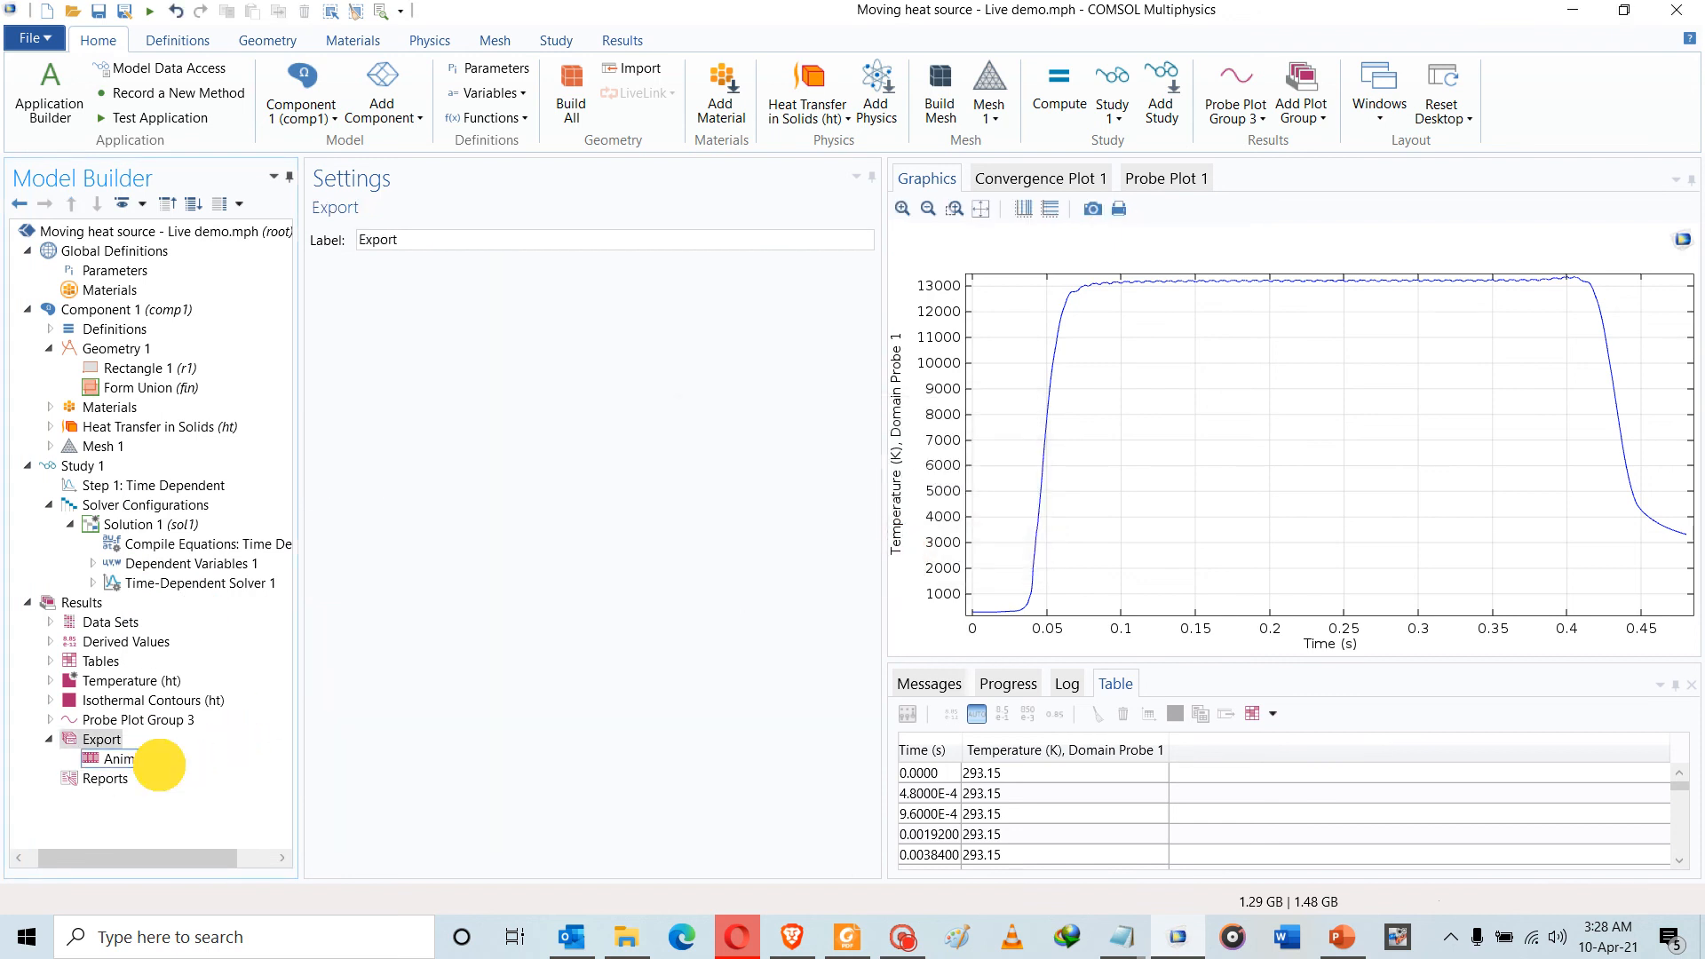
Play the temperature animation, Animation 1, and stop the playback
click(125, 759)
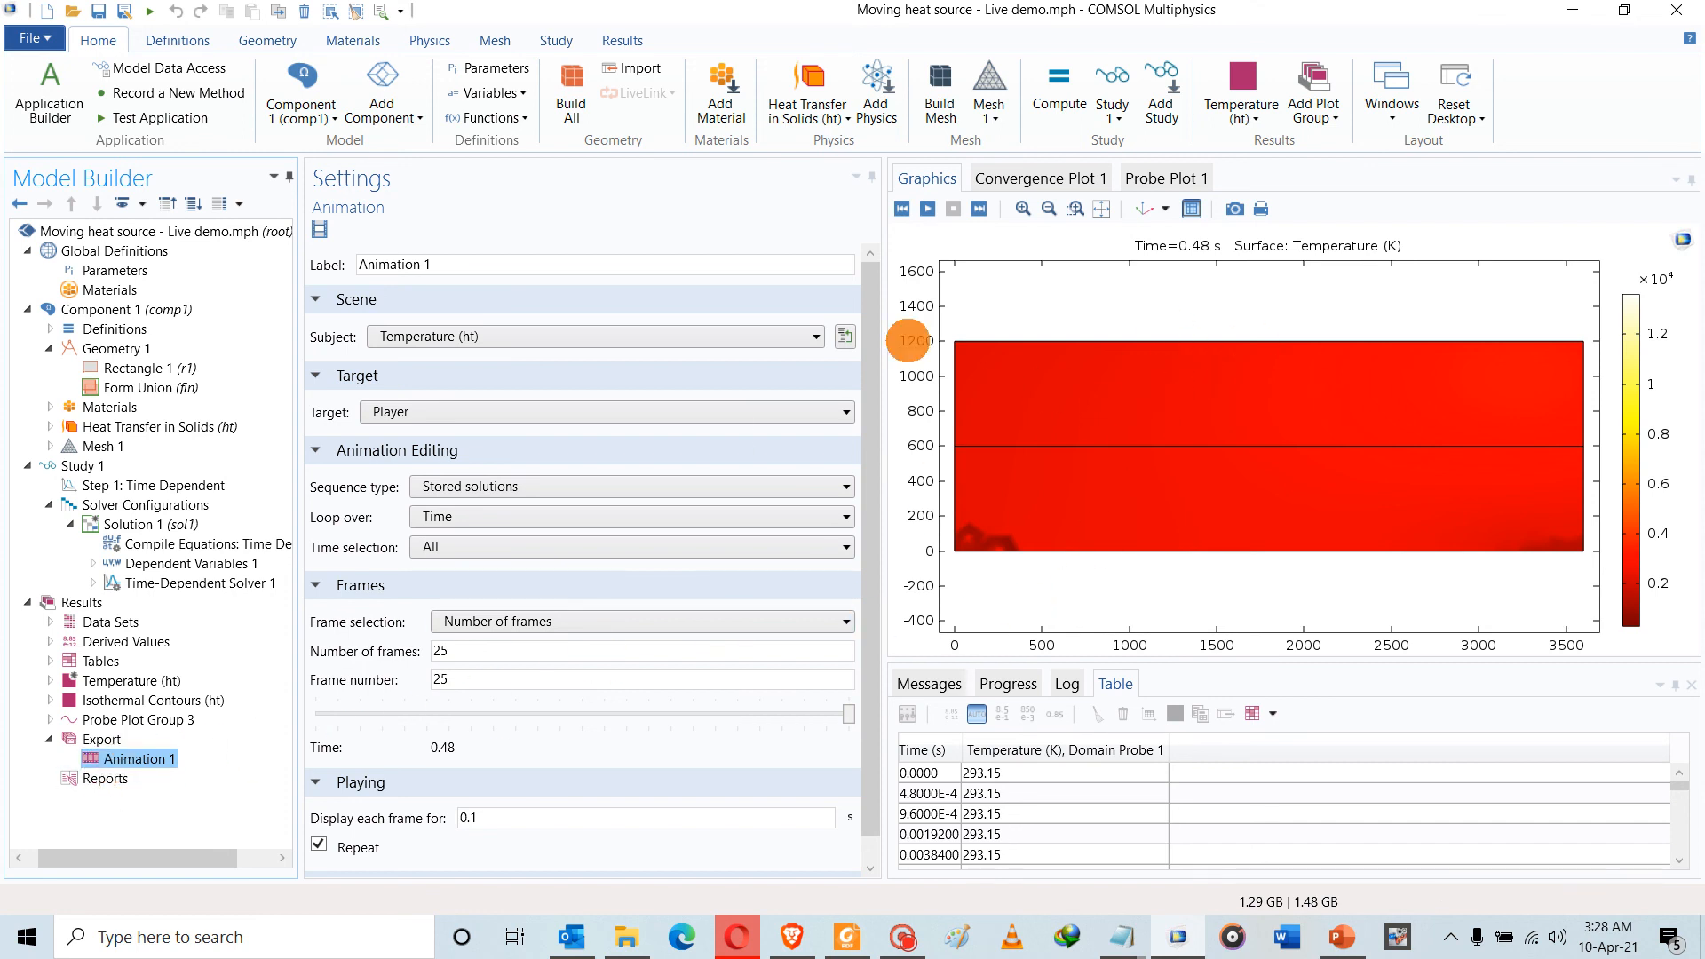
click(928, 211)
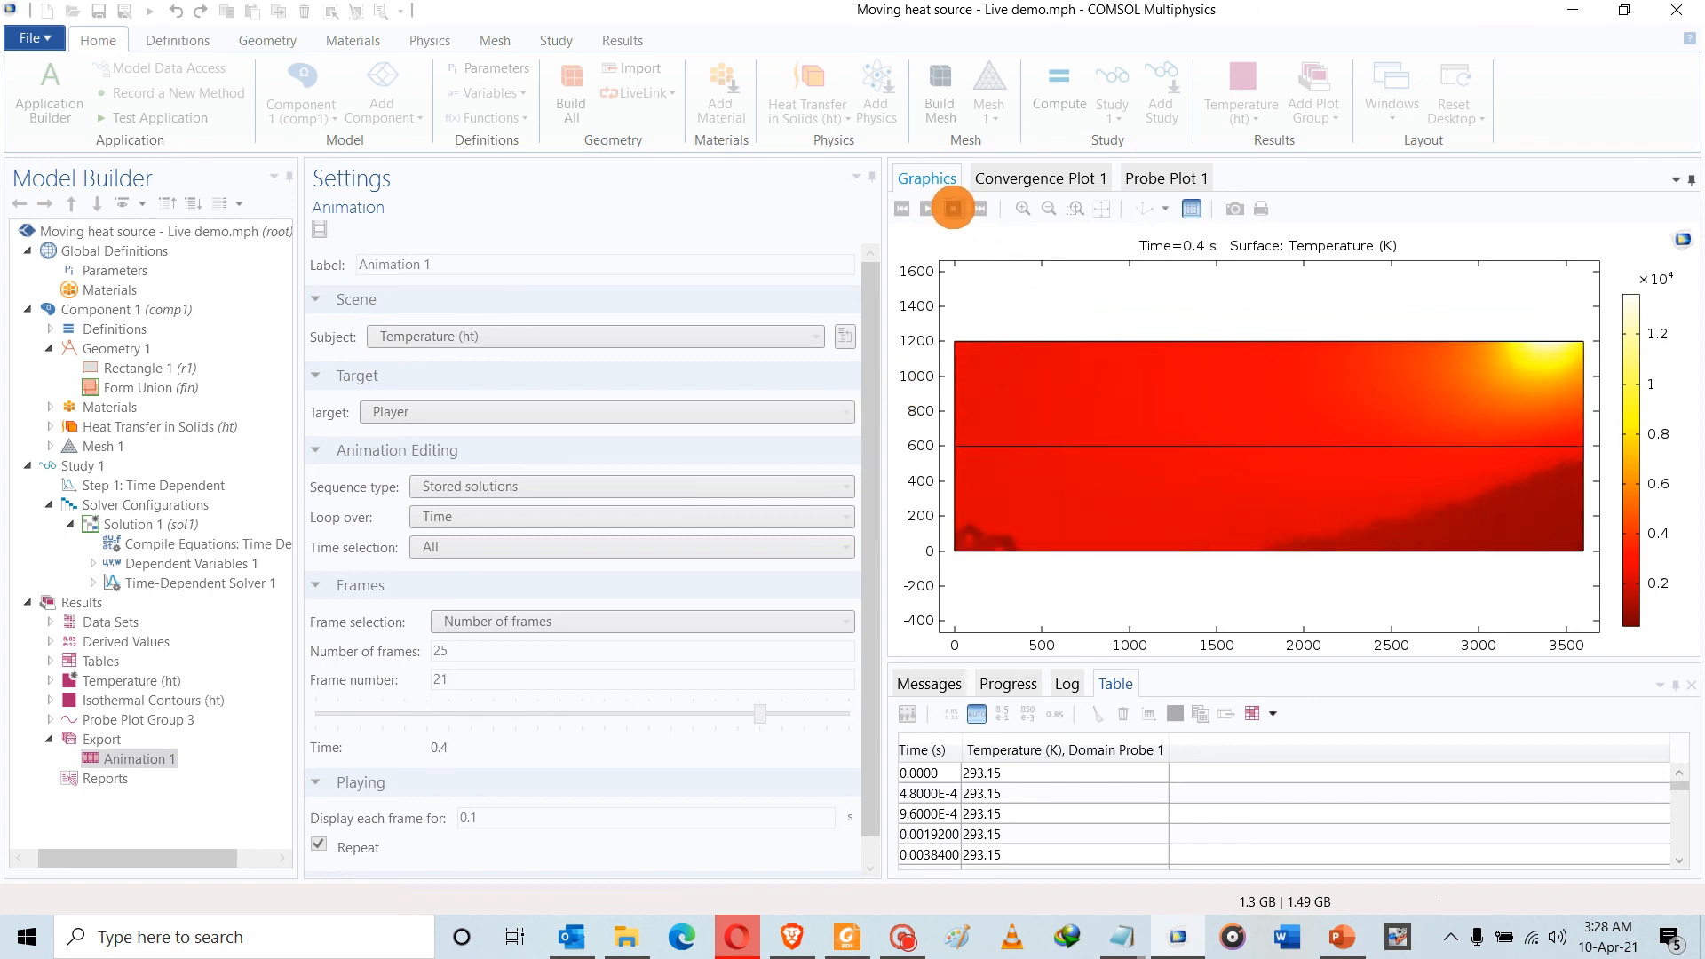
click(953, 209)
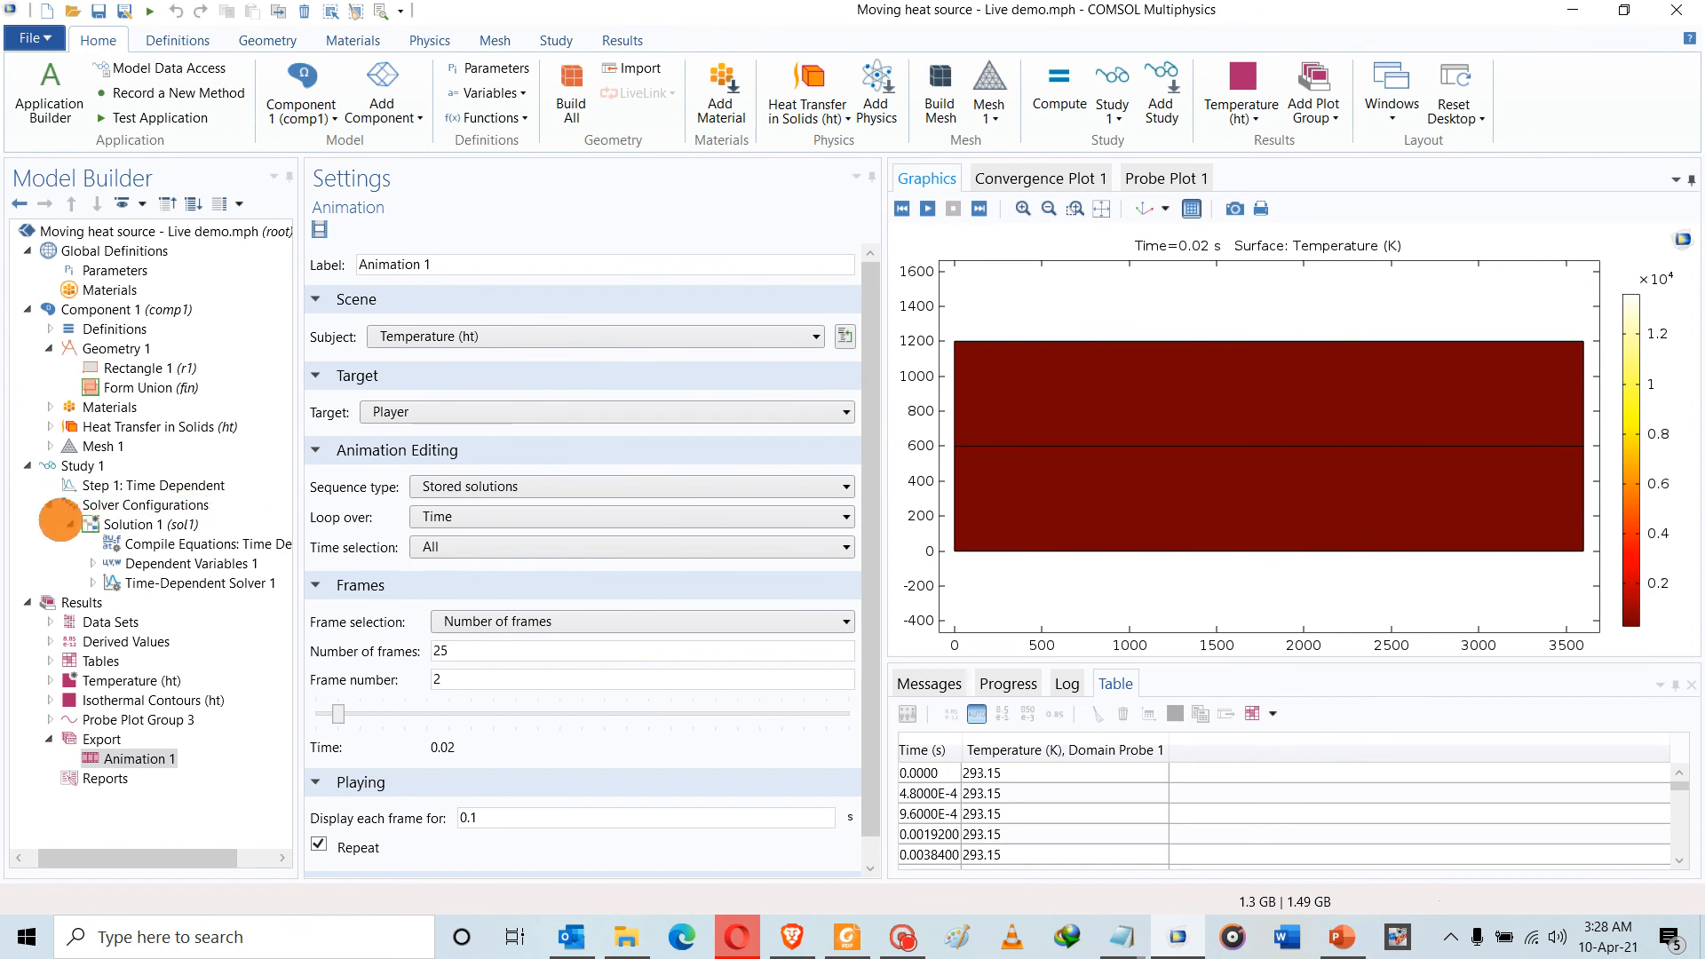
Collapse the Solver Configurations and Study 1 branches of the model tree
click(50, 505)
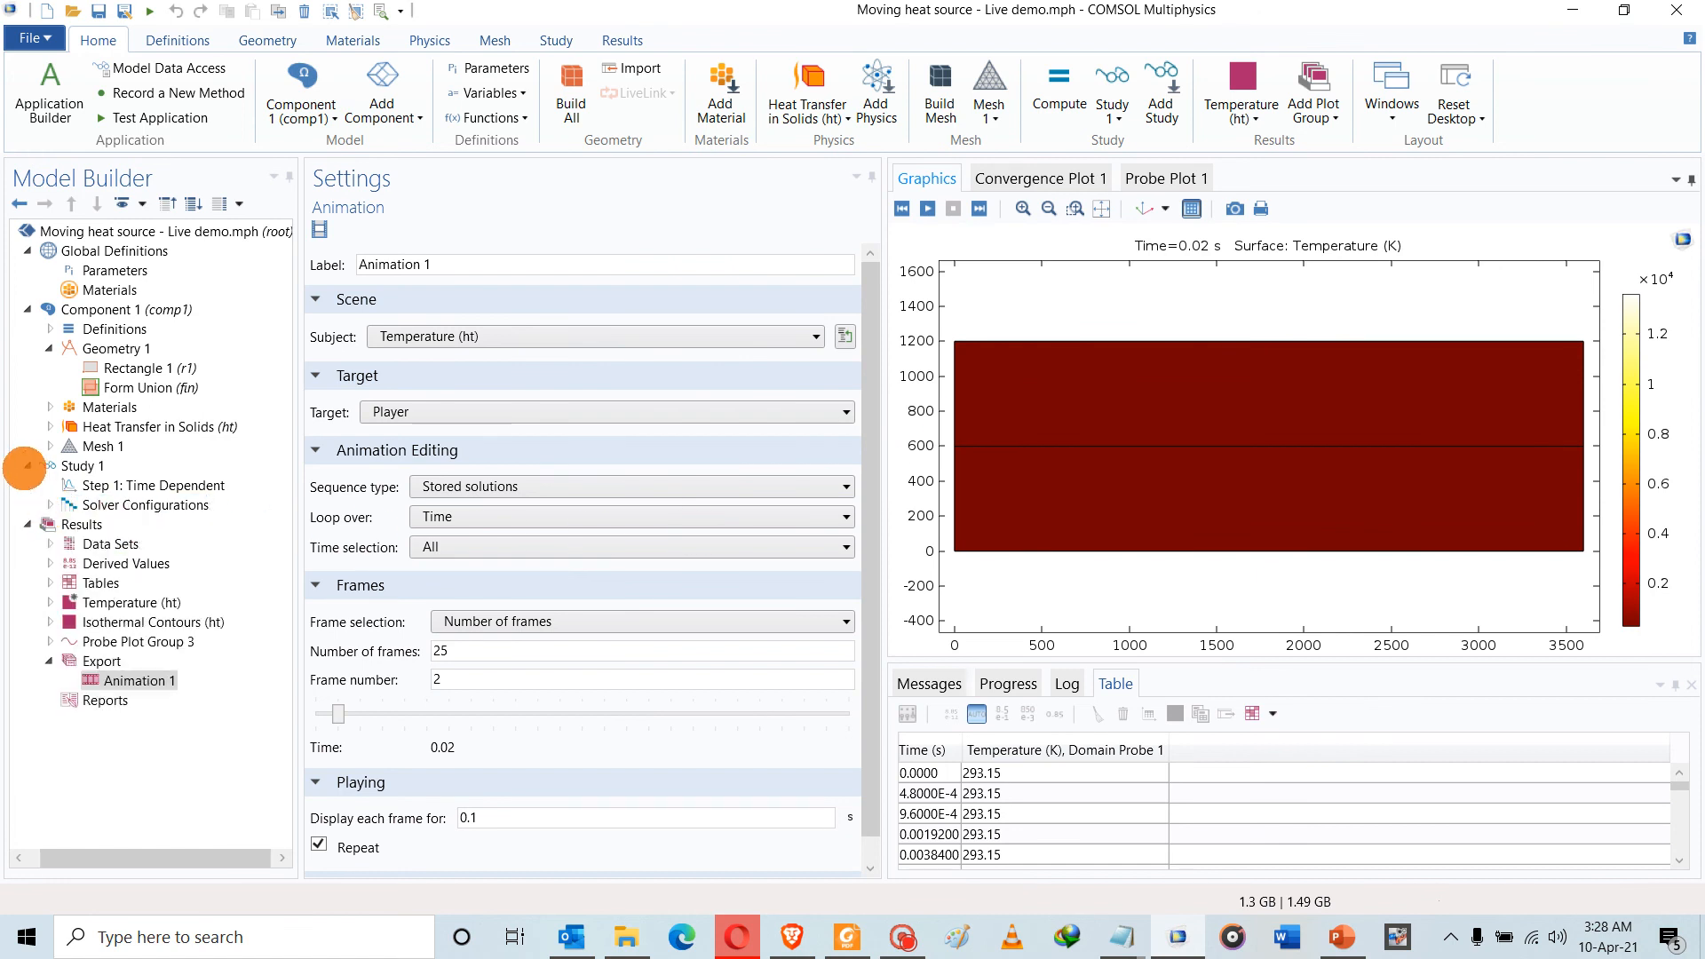
click(28, 466)
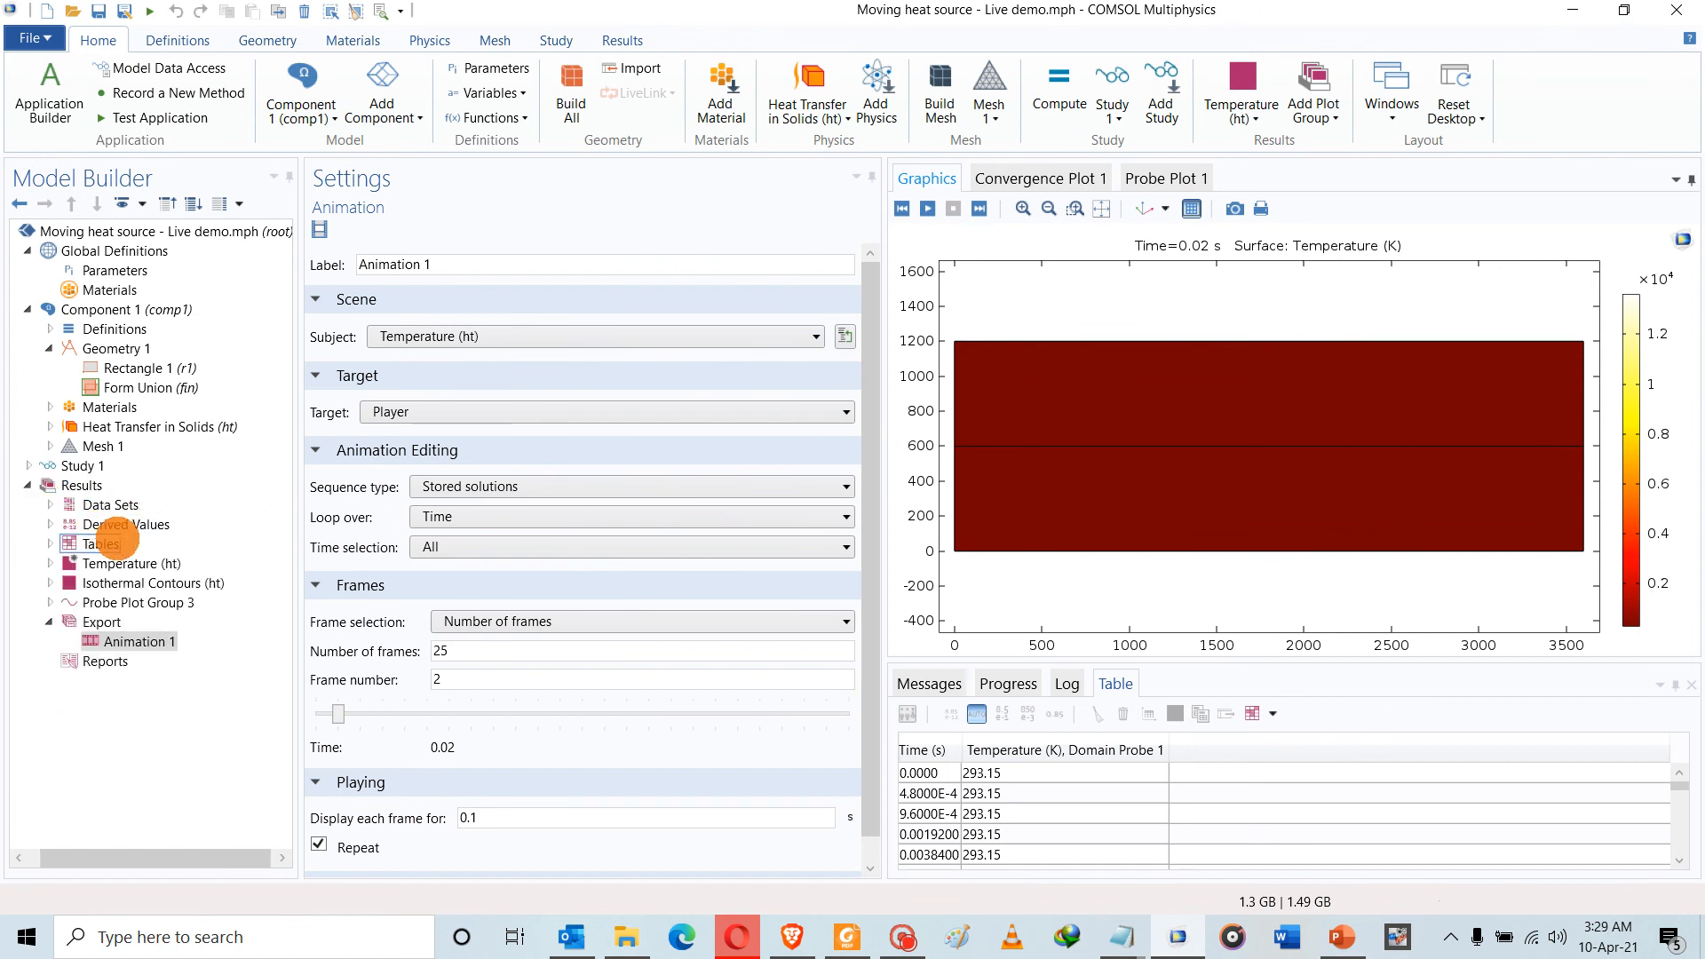
click(167, 701)
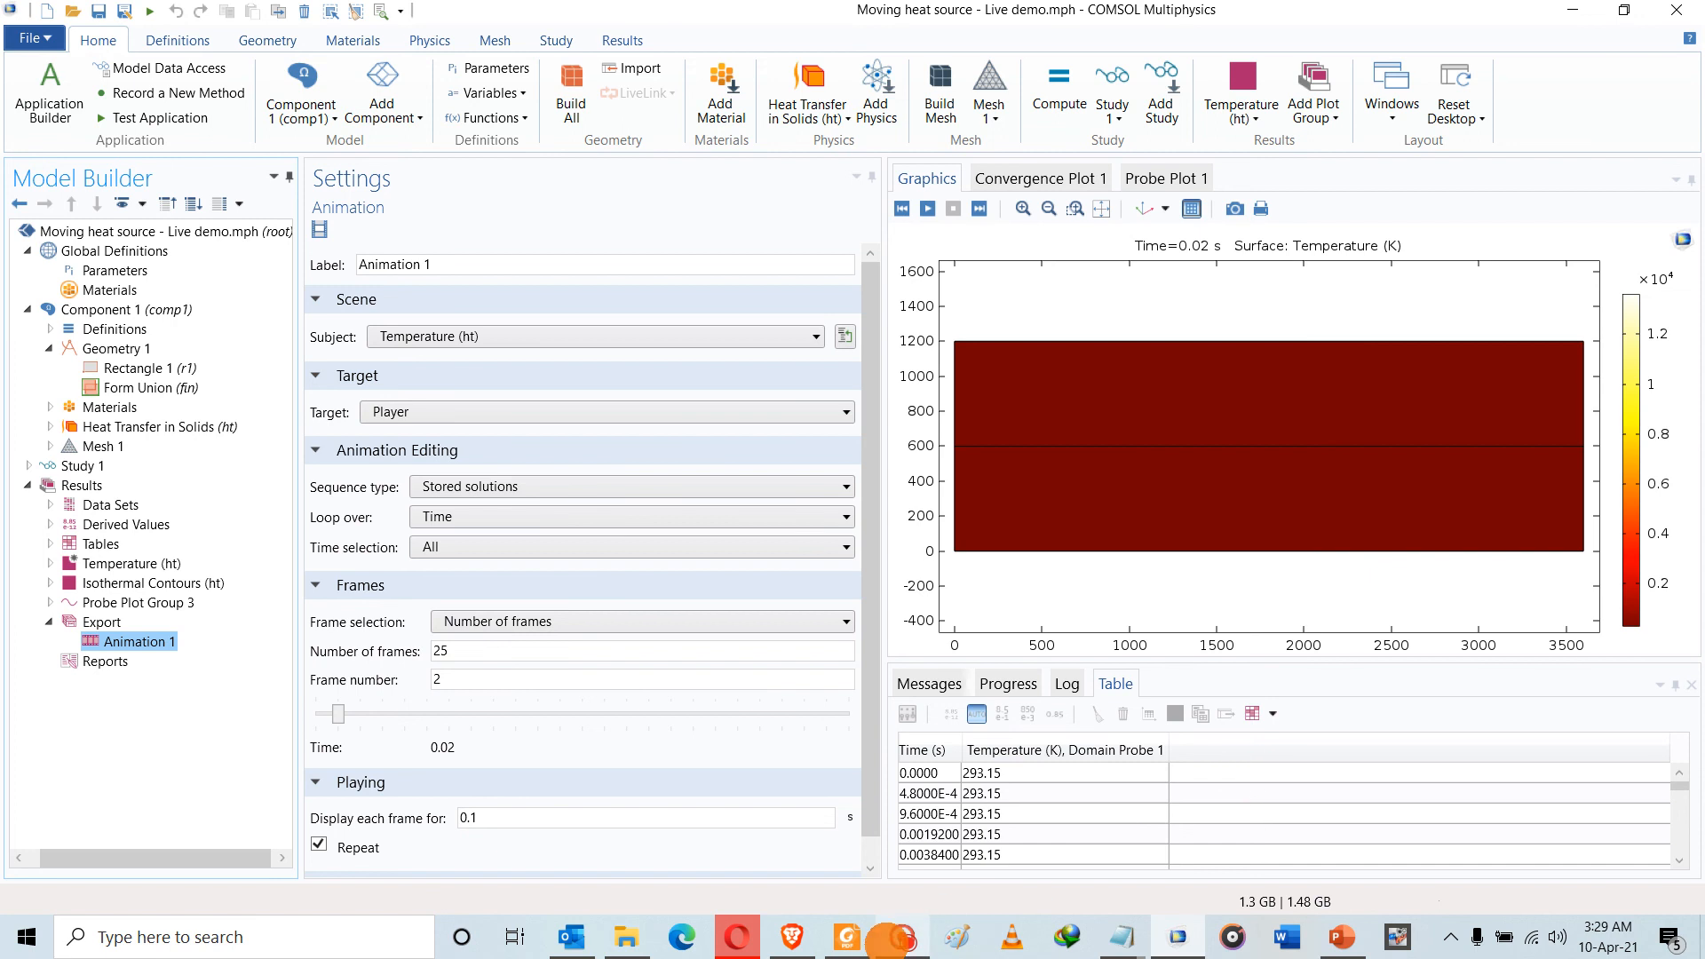
Switch to Foxit Reader and skim the 2013 paper on one-dimensional multipulse laser machining of structural alumina
click(850, 937)
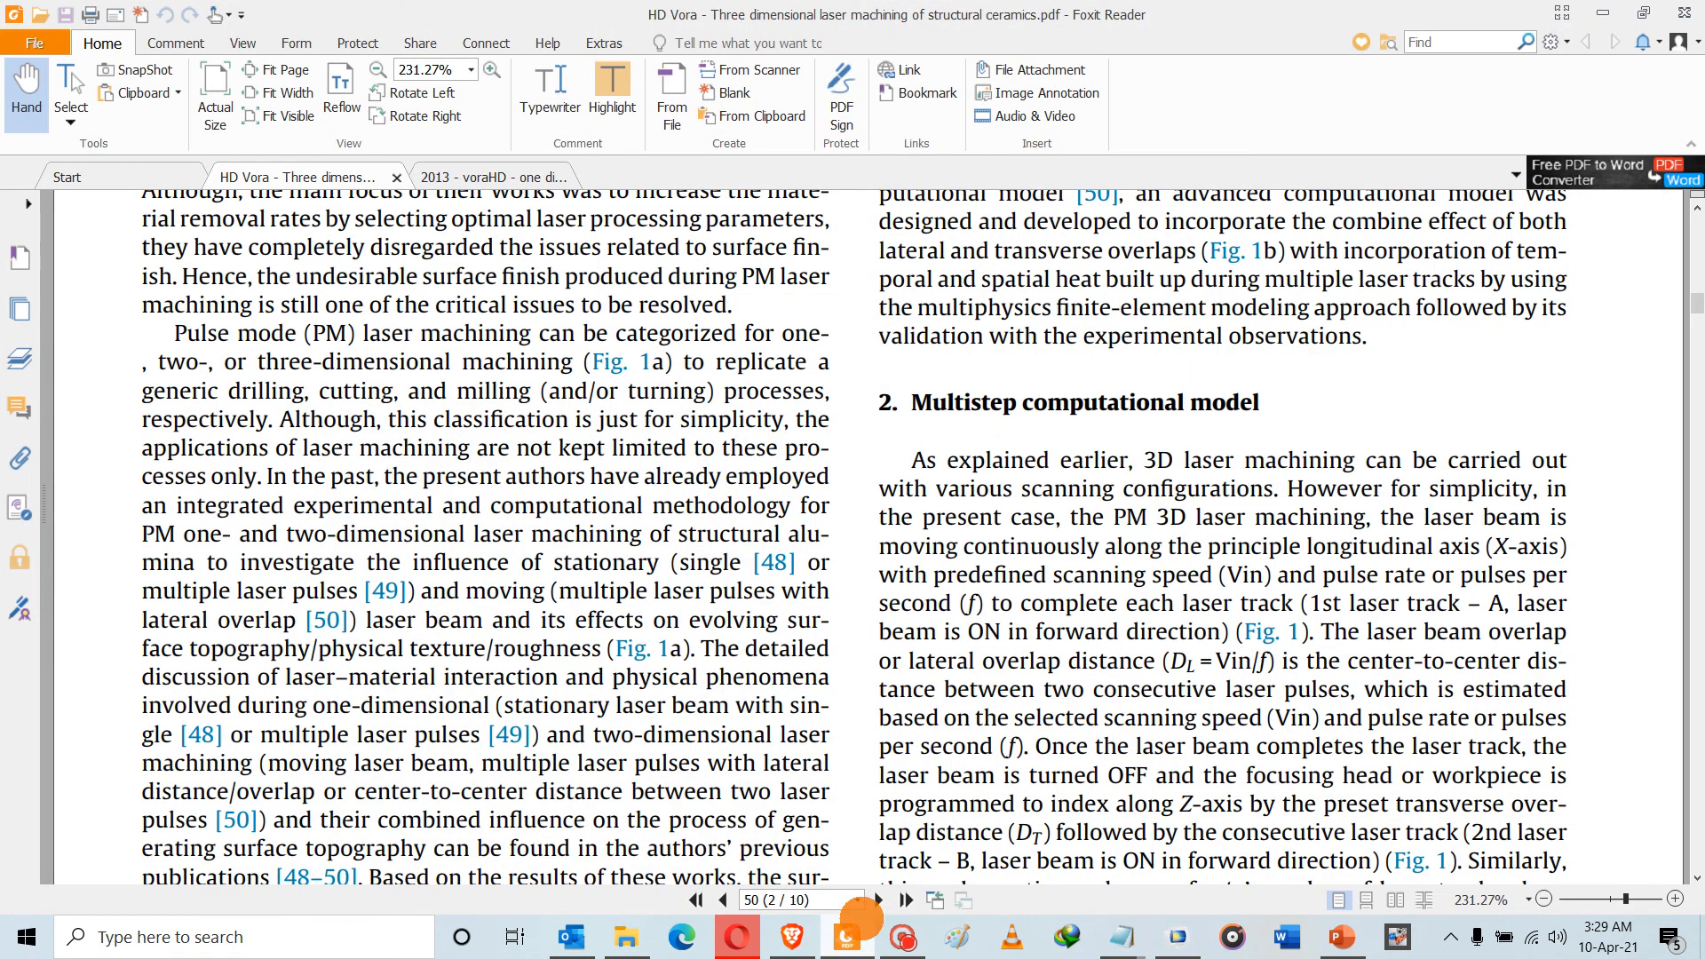
scroll(1177, 555, up, 3)
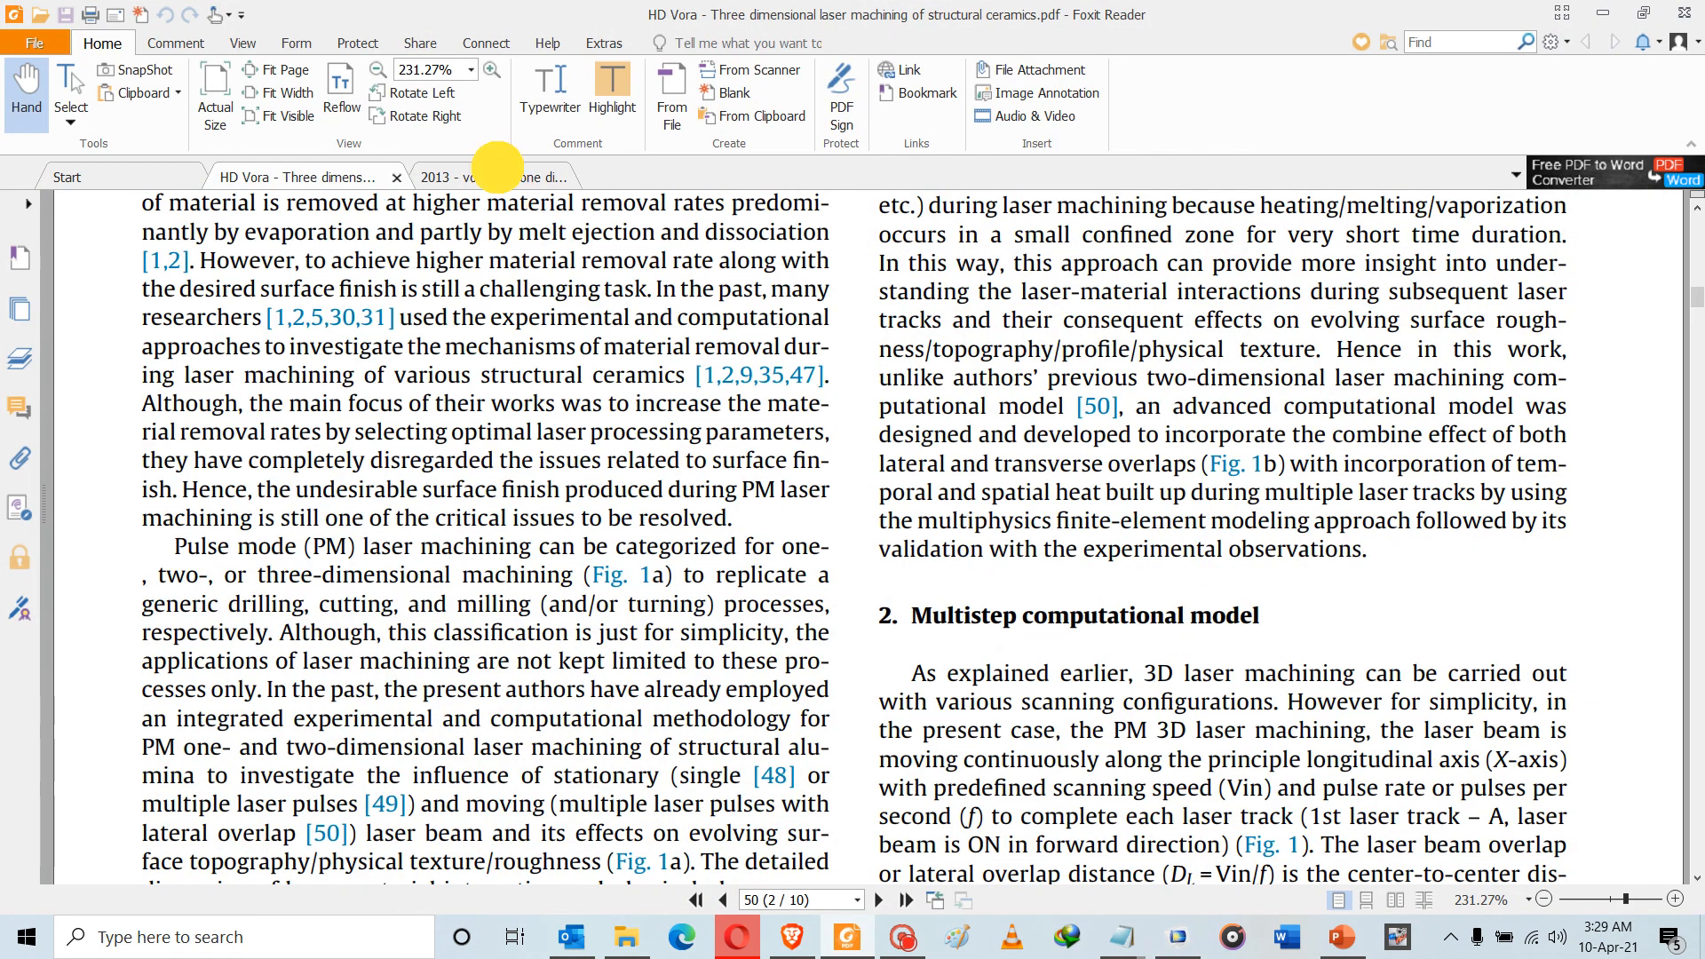
click(502, 175)
scroll(1275, 462, down, 4)
scroll(1275, 461, down, 10)
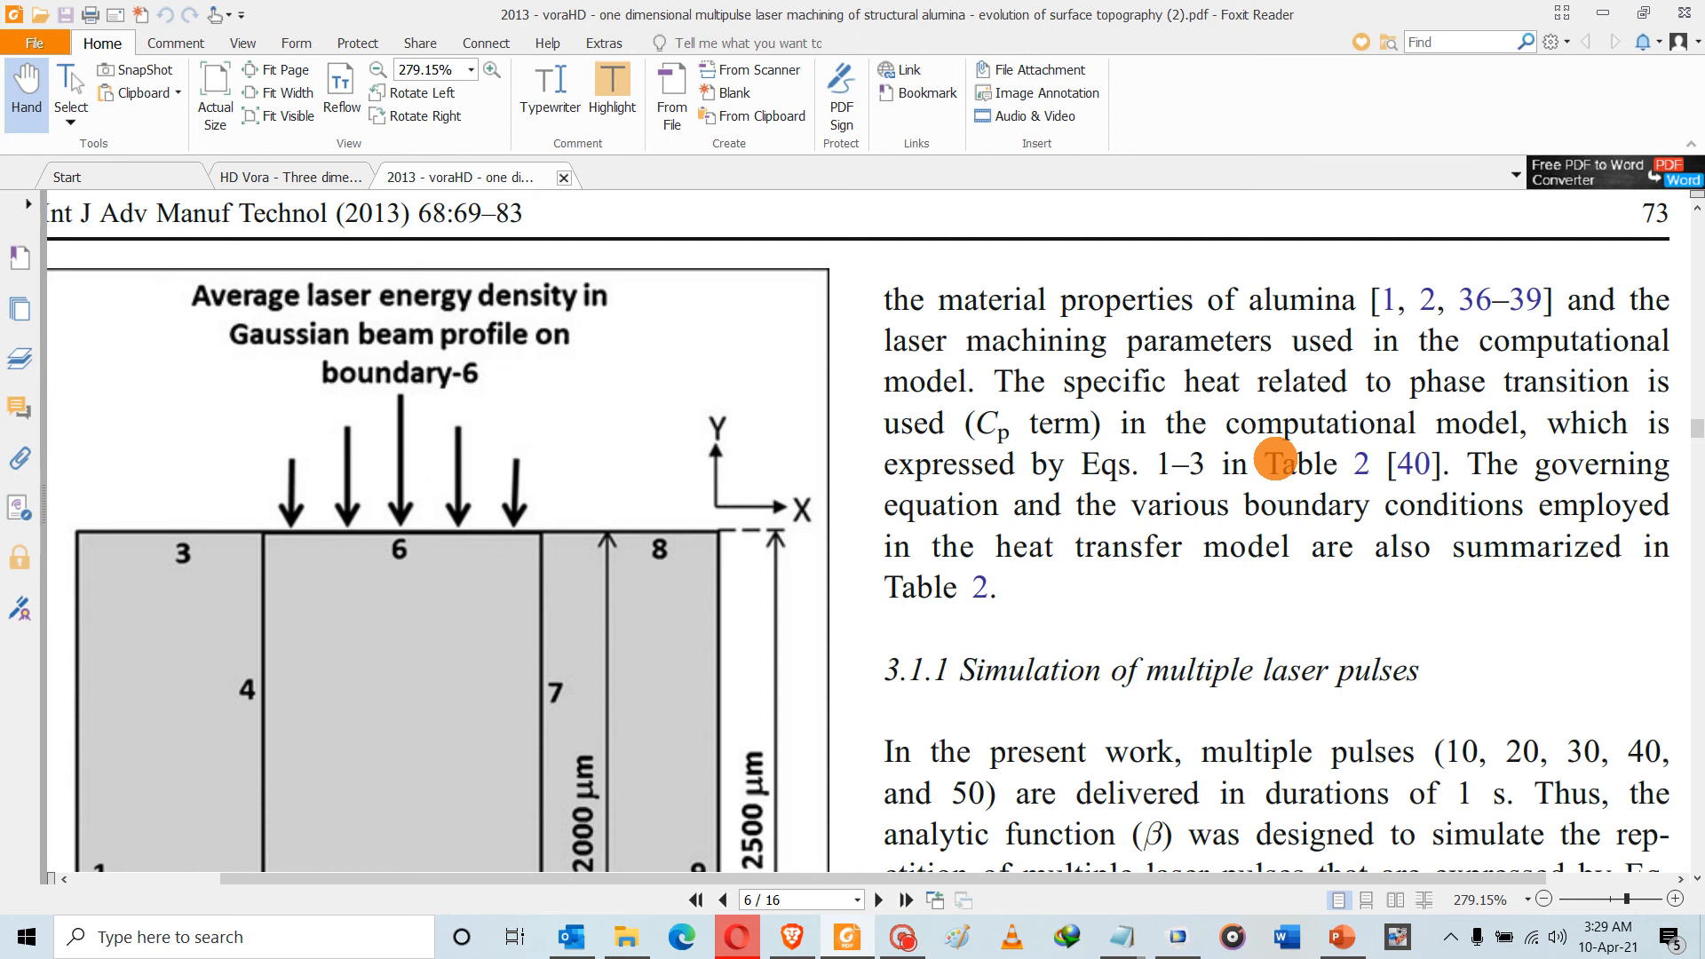
ctrl+scroll(1275, 462, down, 3)
scroll(1275, 462, down, 3)
scroll(1276, 462, down, 15)
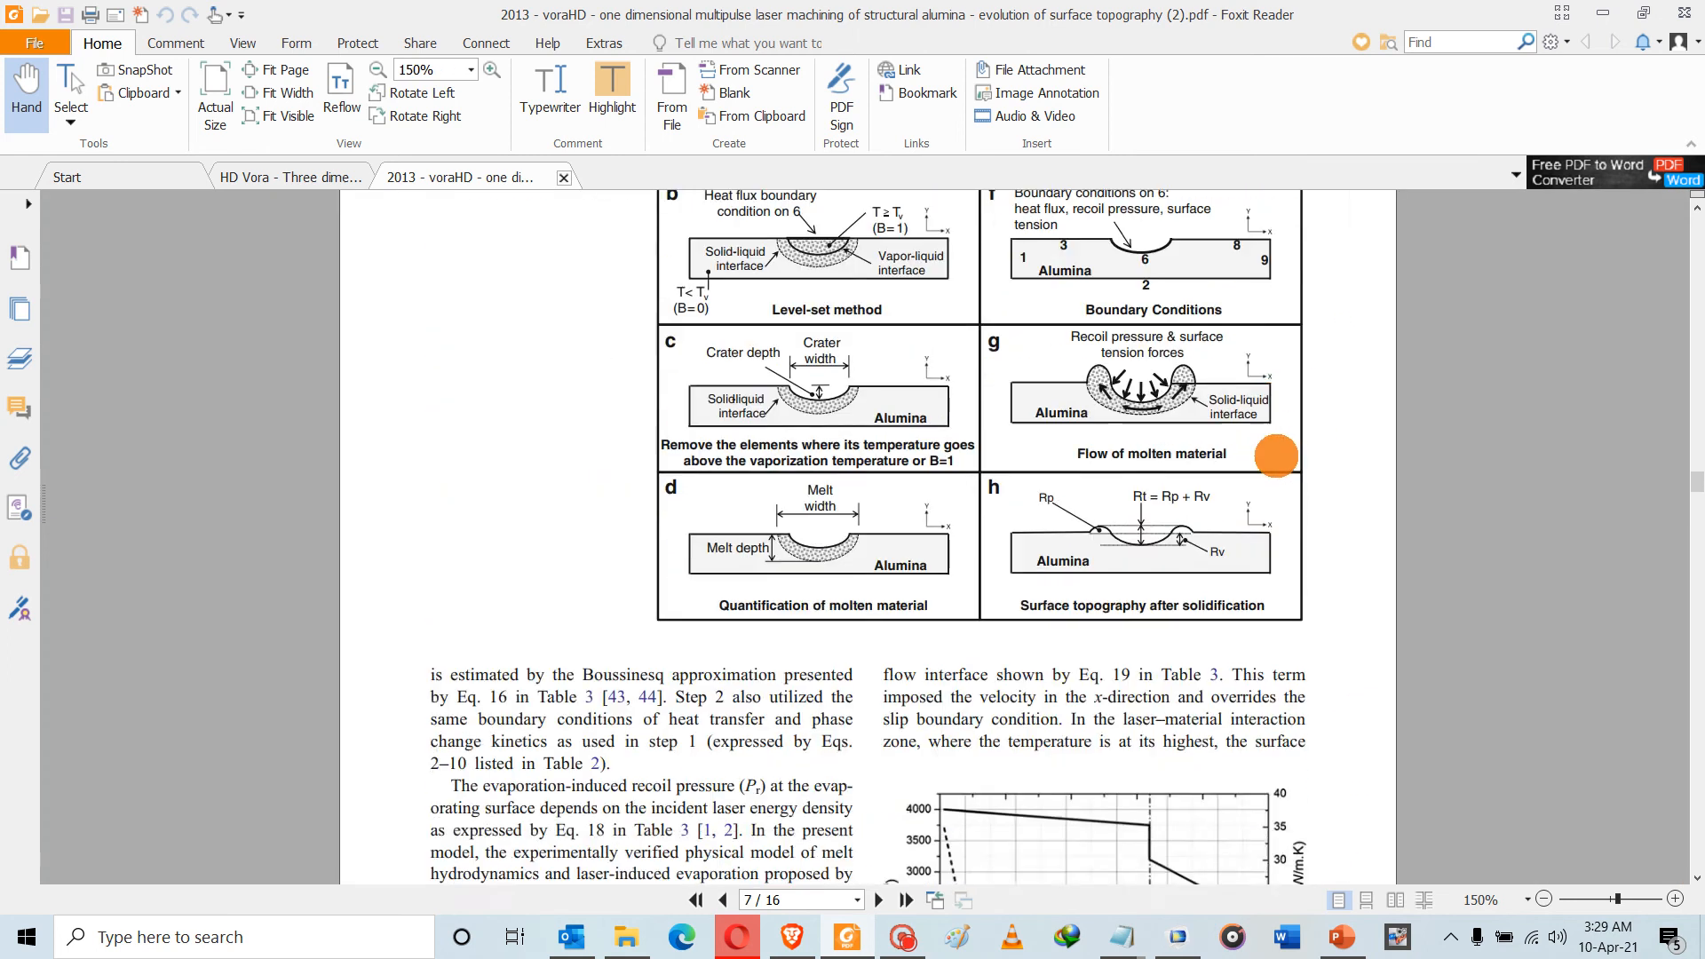
scroll(1275, 455, down, 20)
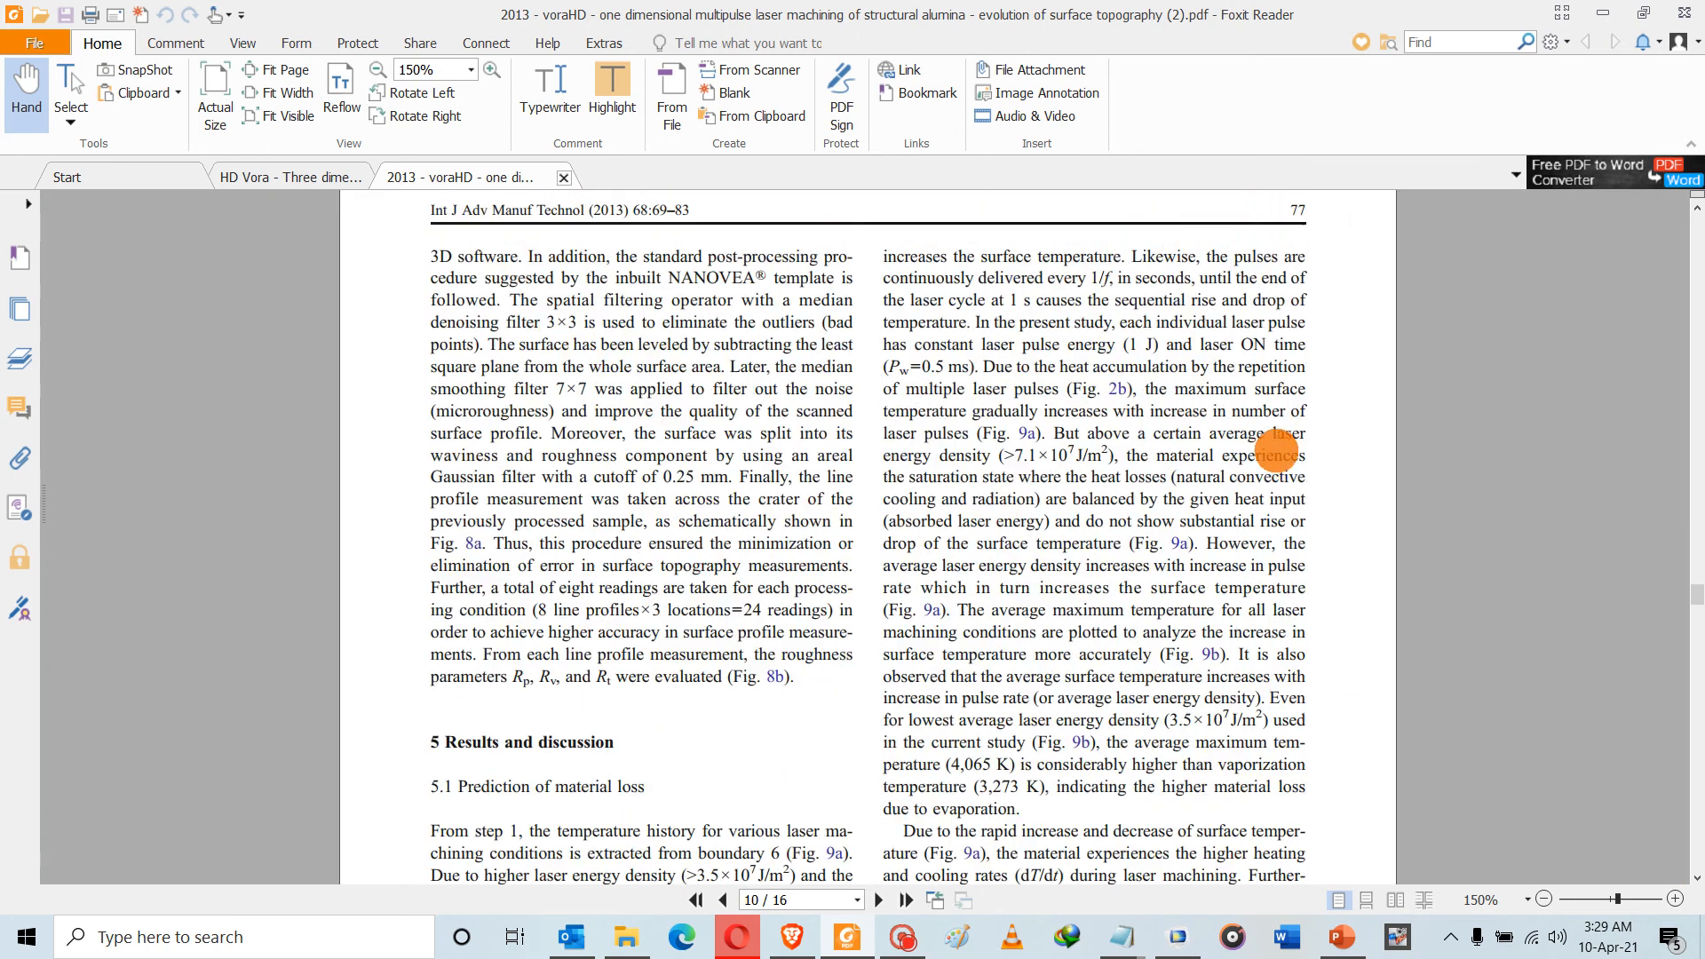
Find Fig. 2 in the paper and examine the enlarged schematic of laser pulse intensity and temperature over time
ctrl+scroll(1275, 453, down, 2)
scroll(1275, 453, up, 20)
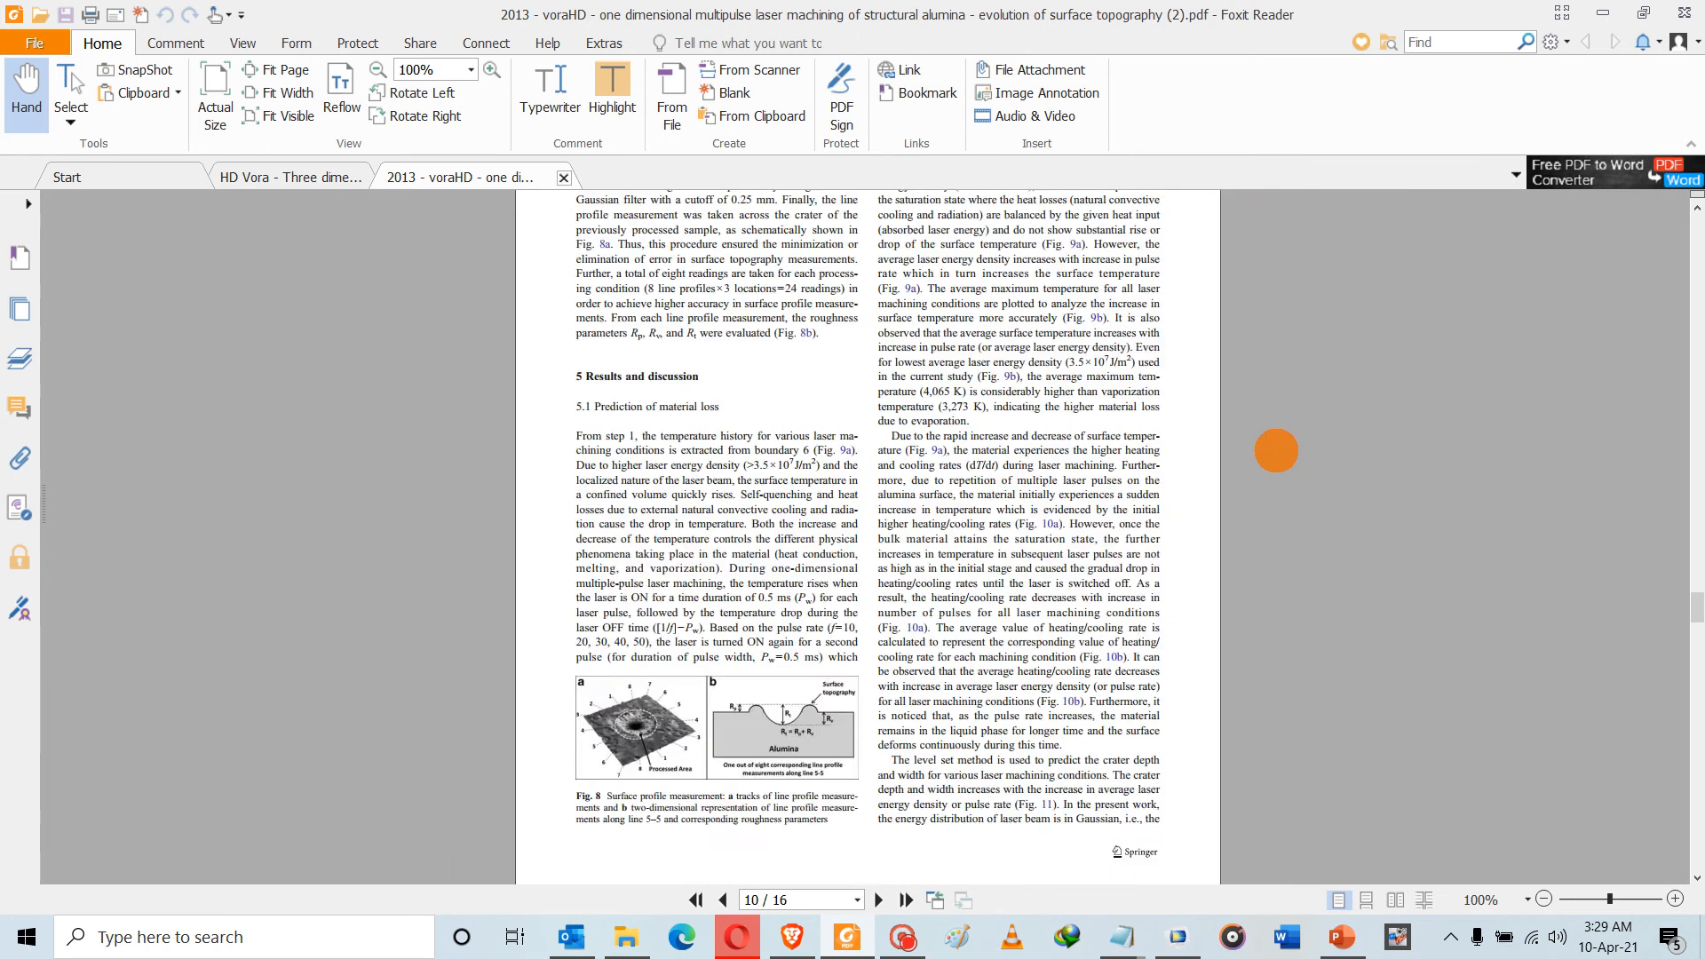
scroll(1275, 451, up, 20)
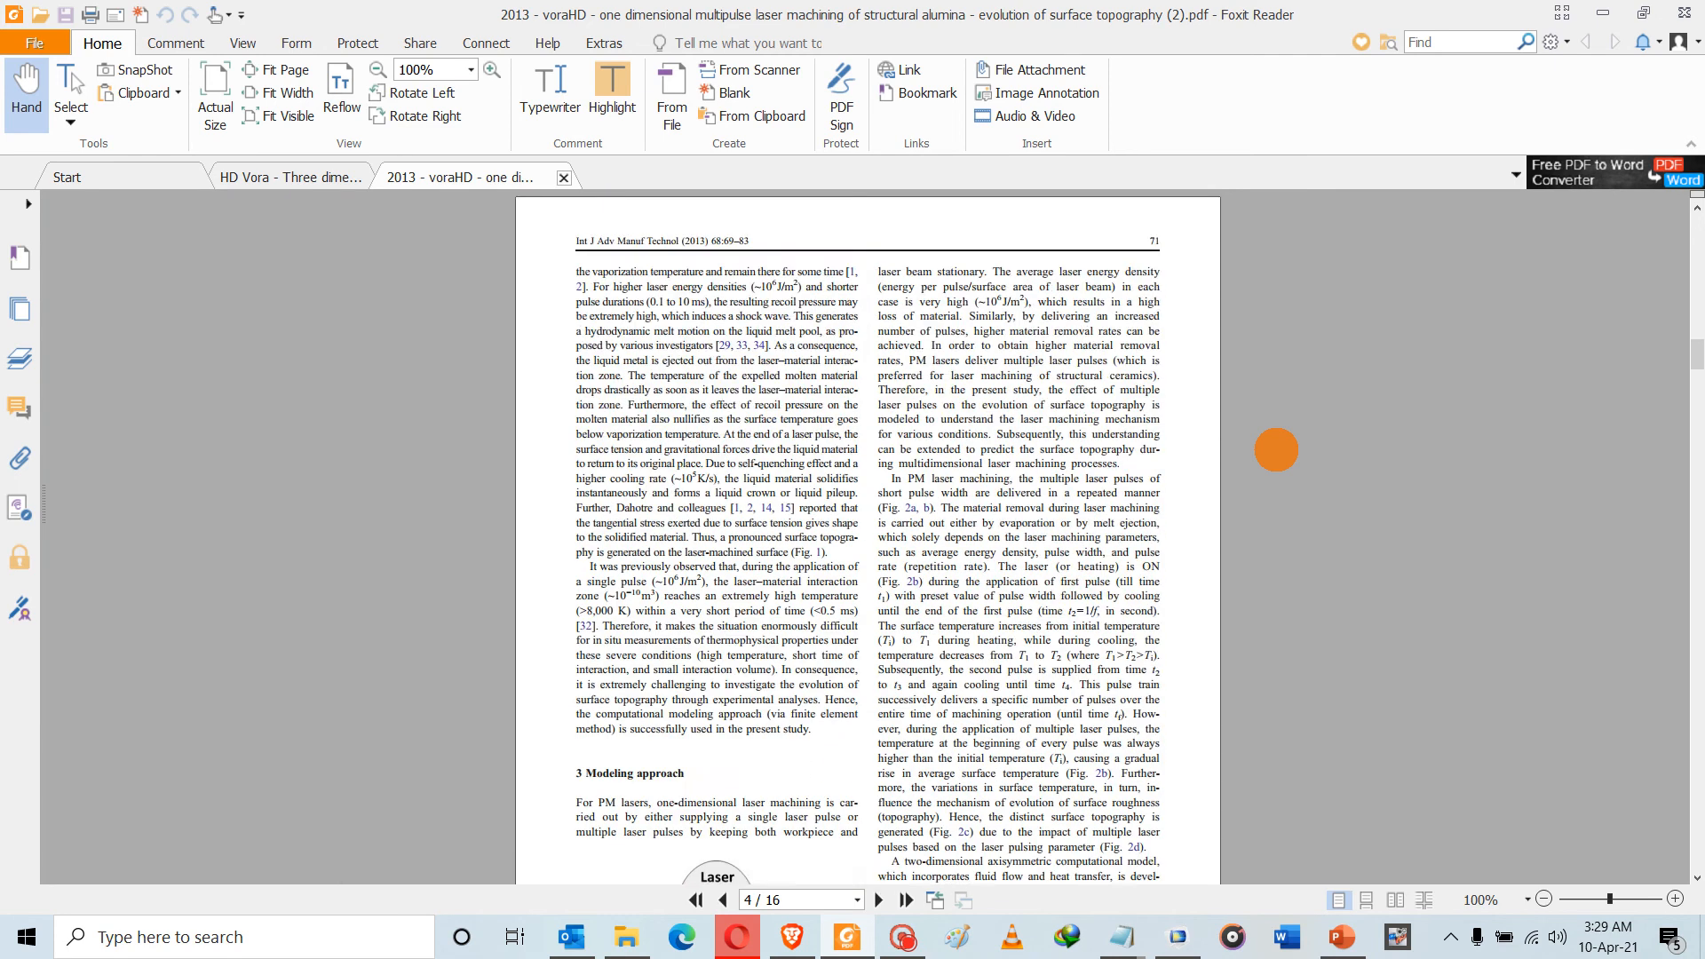
scroll(1274, 458, down, 8)
ctrl+scroll(1275, 462, up, 5)
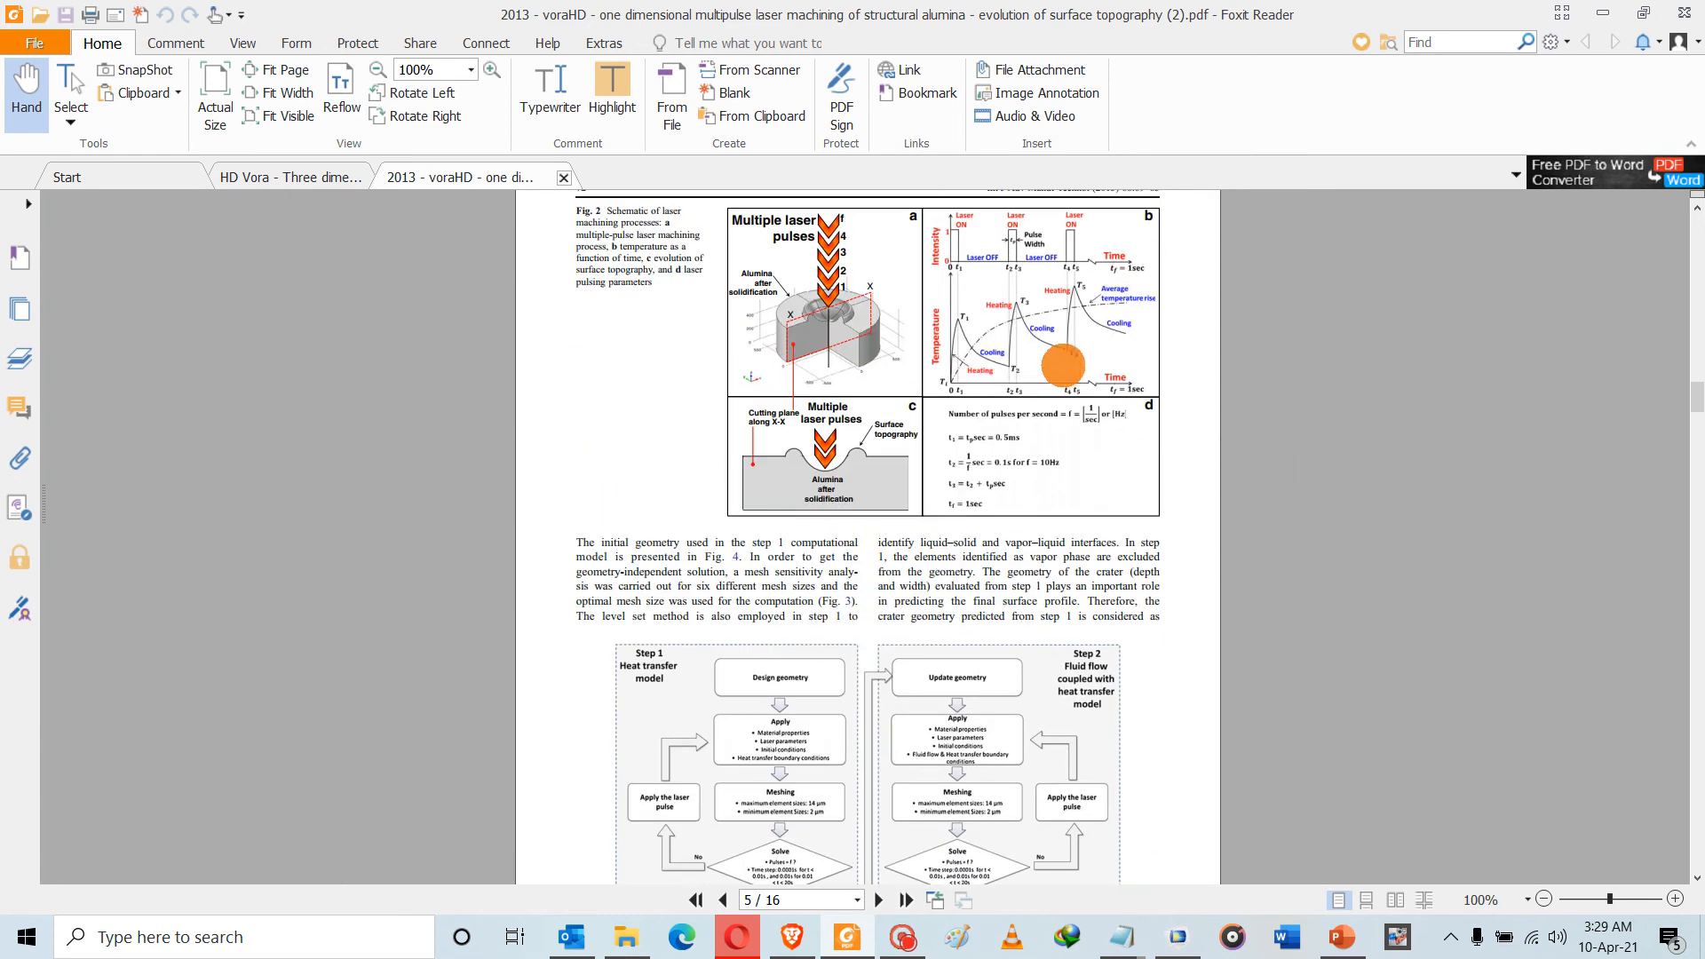
scroll(1485, 351, up, 3)
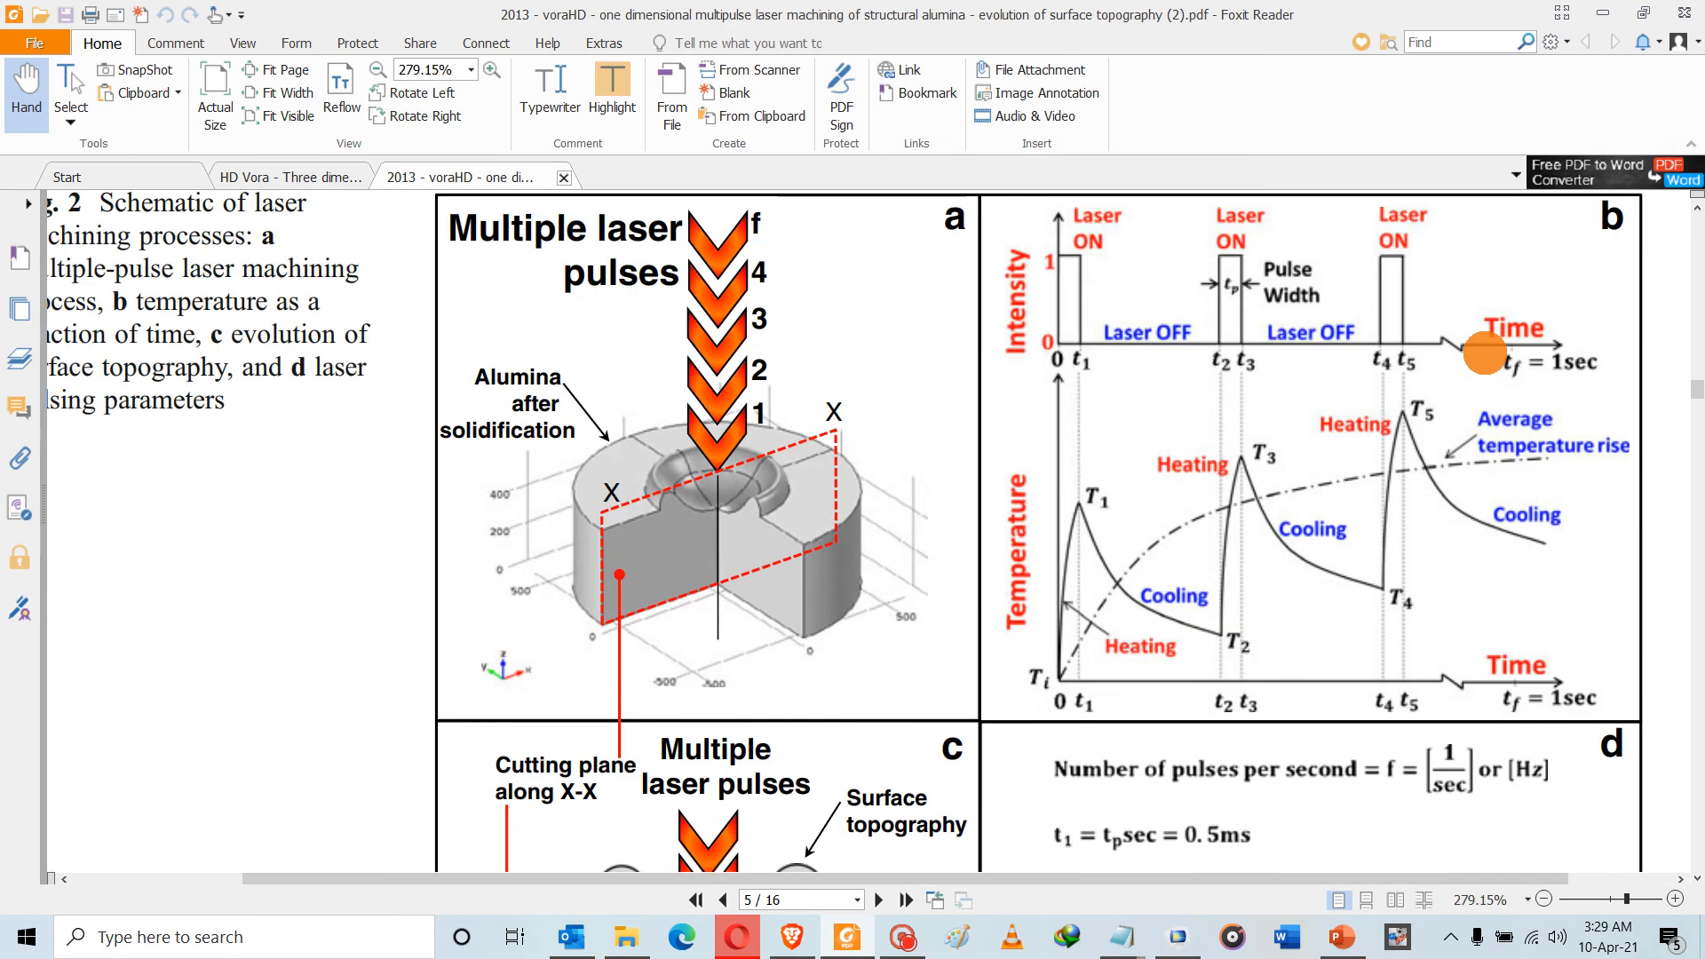
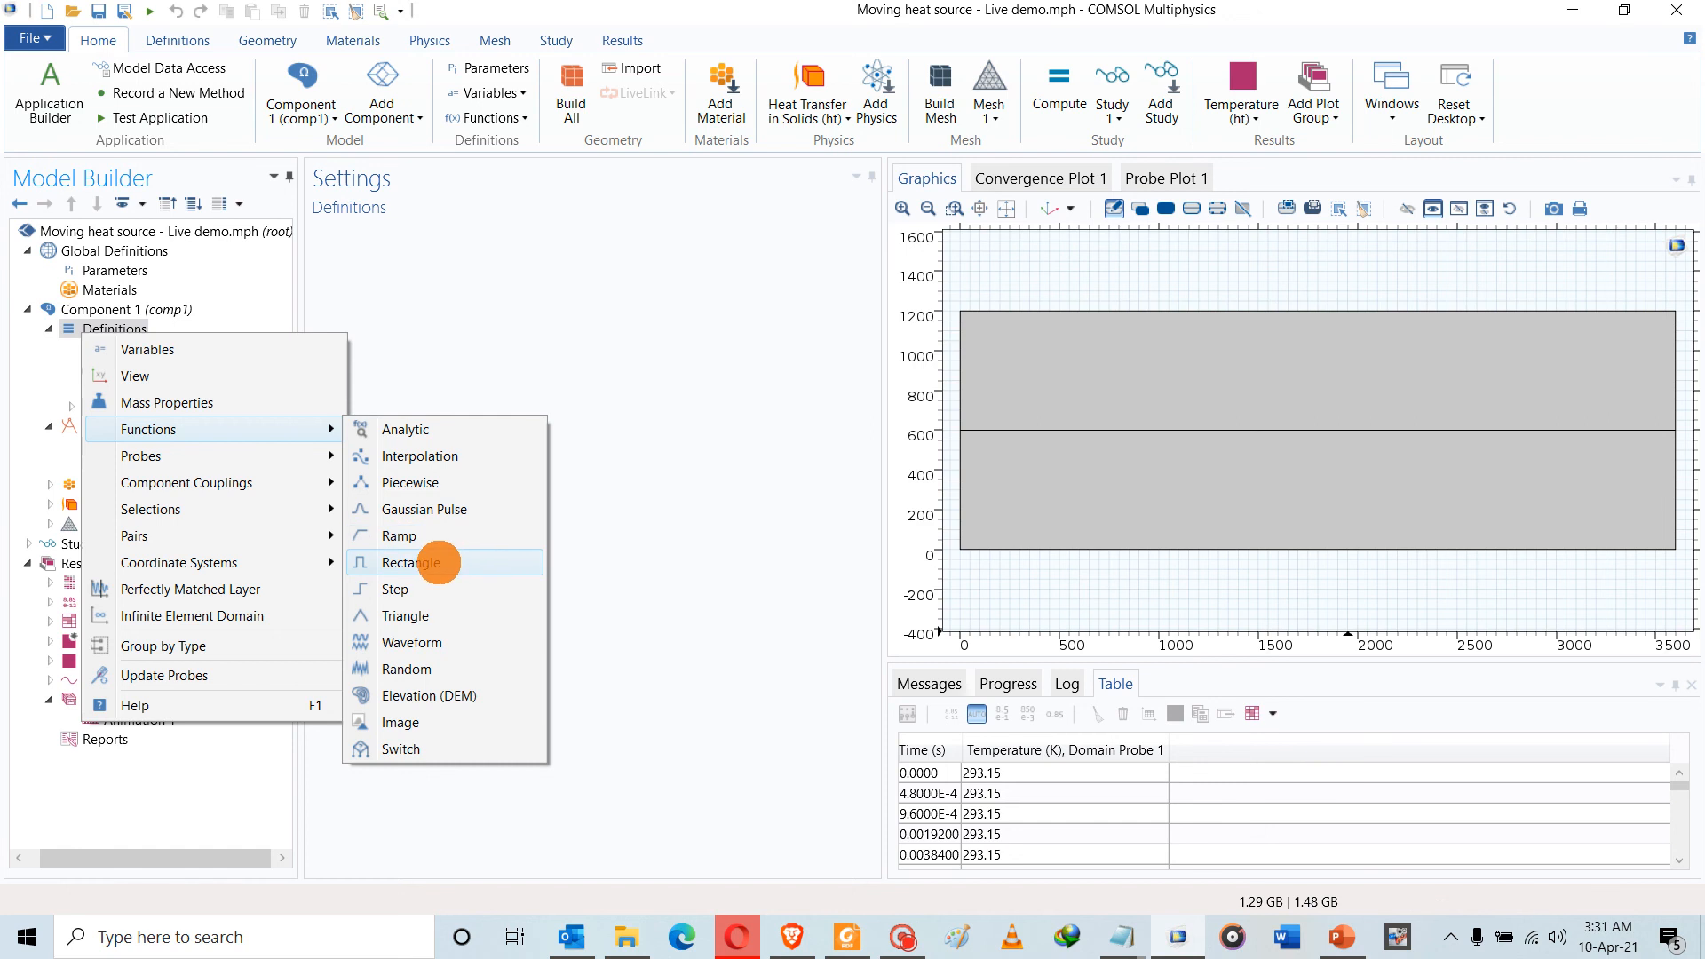
Add a Rectangle function under the component's Definitions with lower limit 0 and upper limit Pw
click(436, 562)
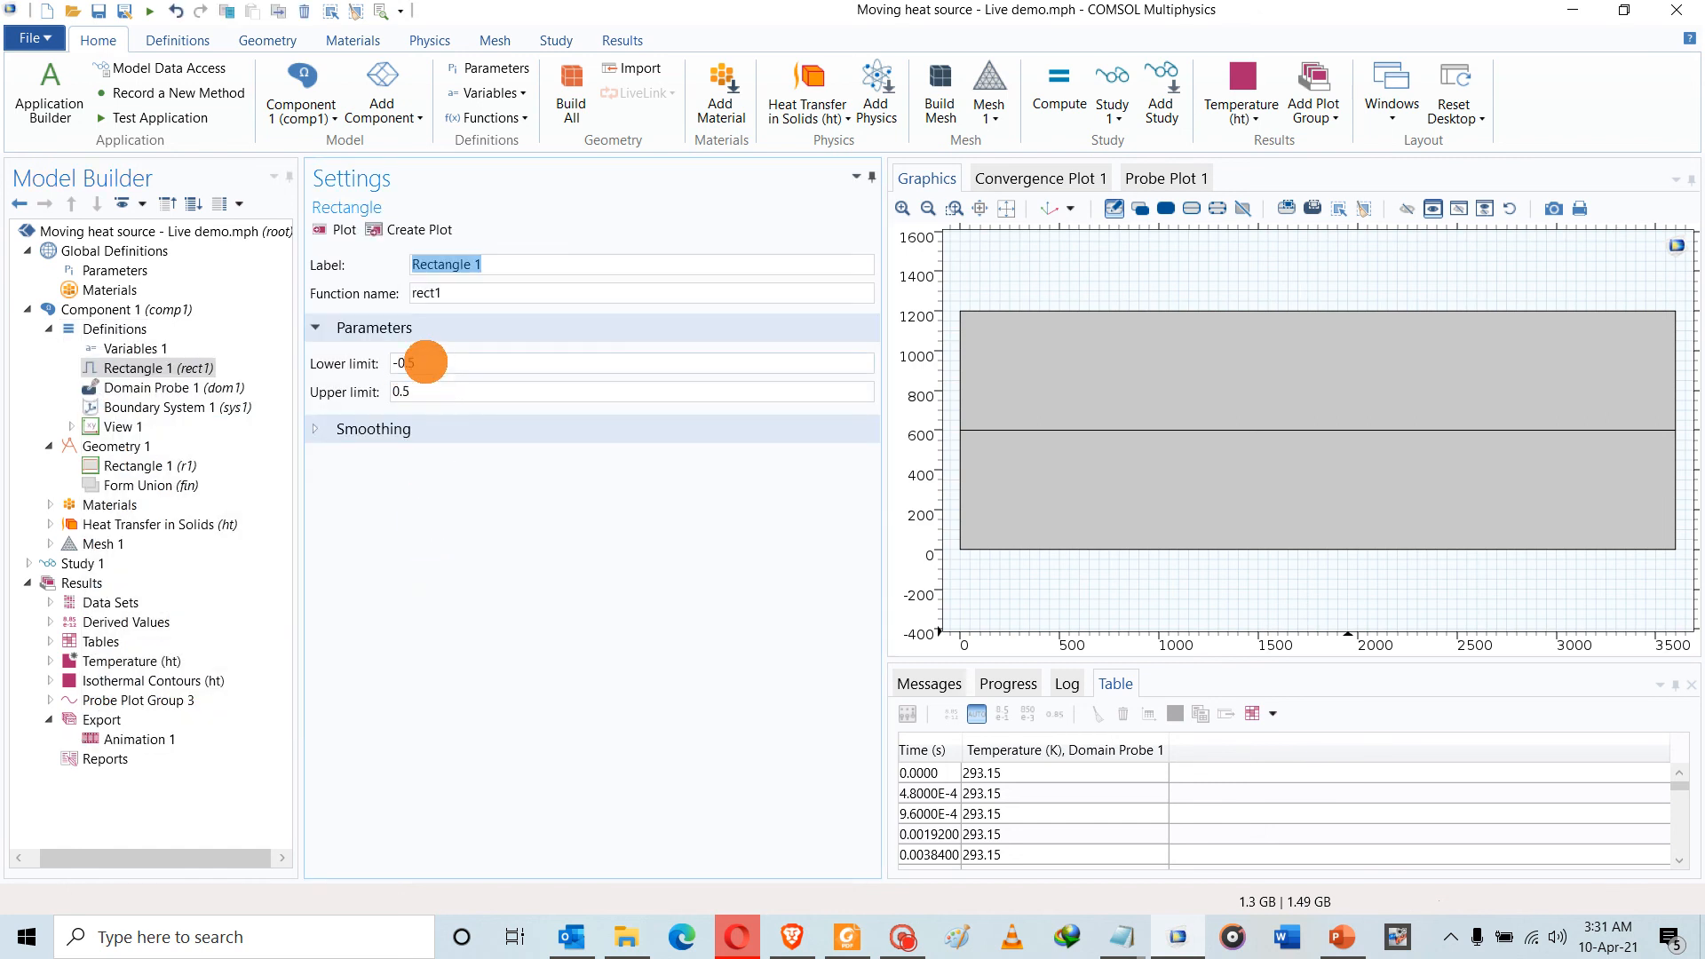
drag(424, 360, 362, 371)
text(0)
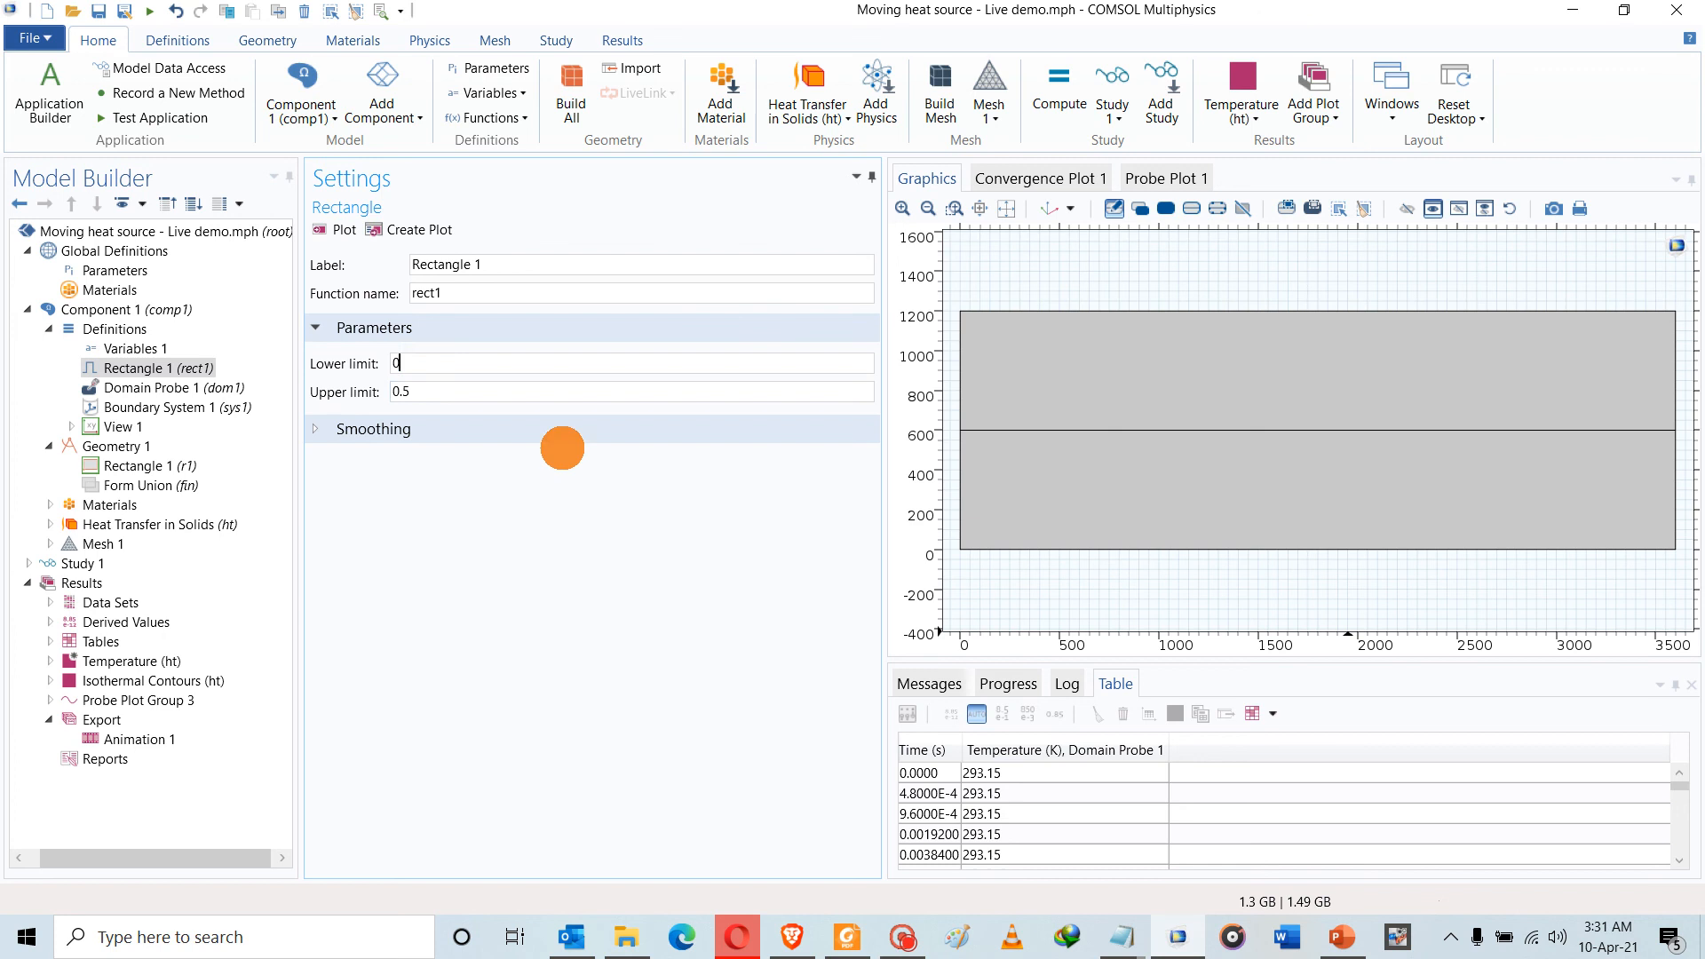
click(425, 392)
drag(369, 397, 351, 409)
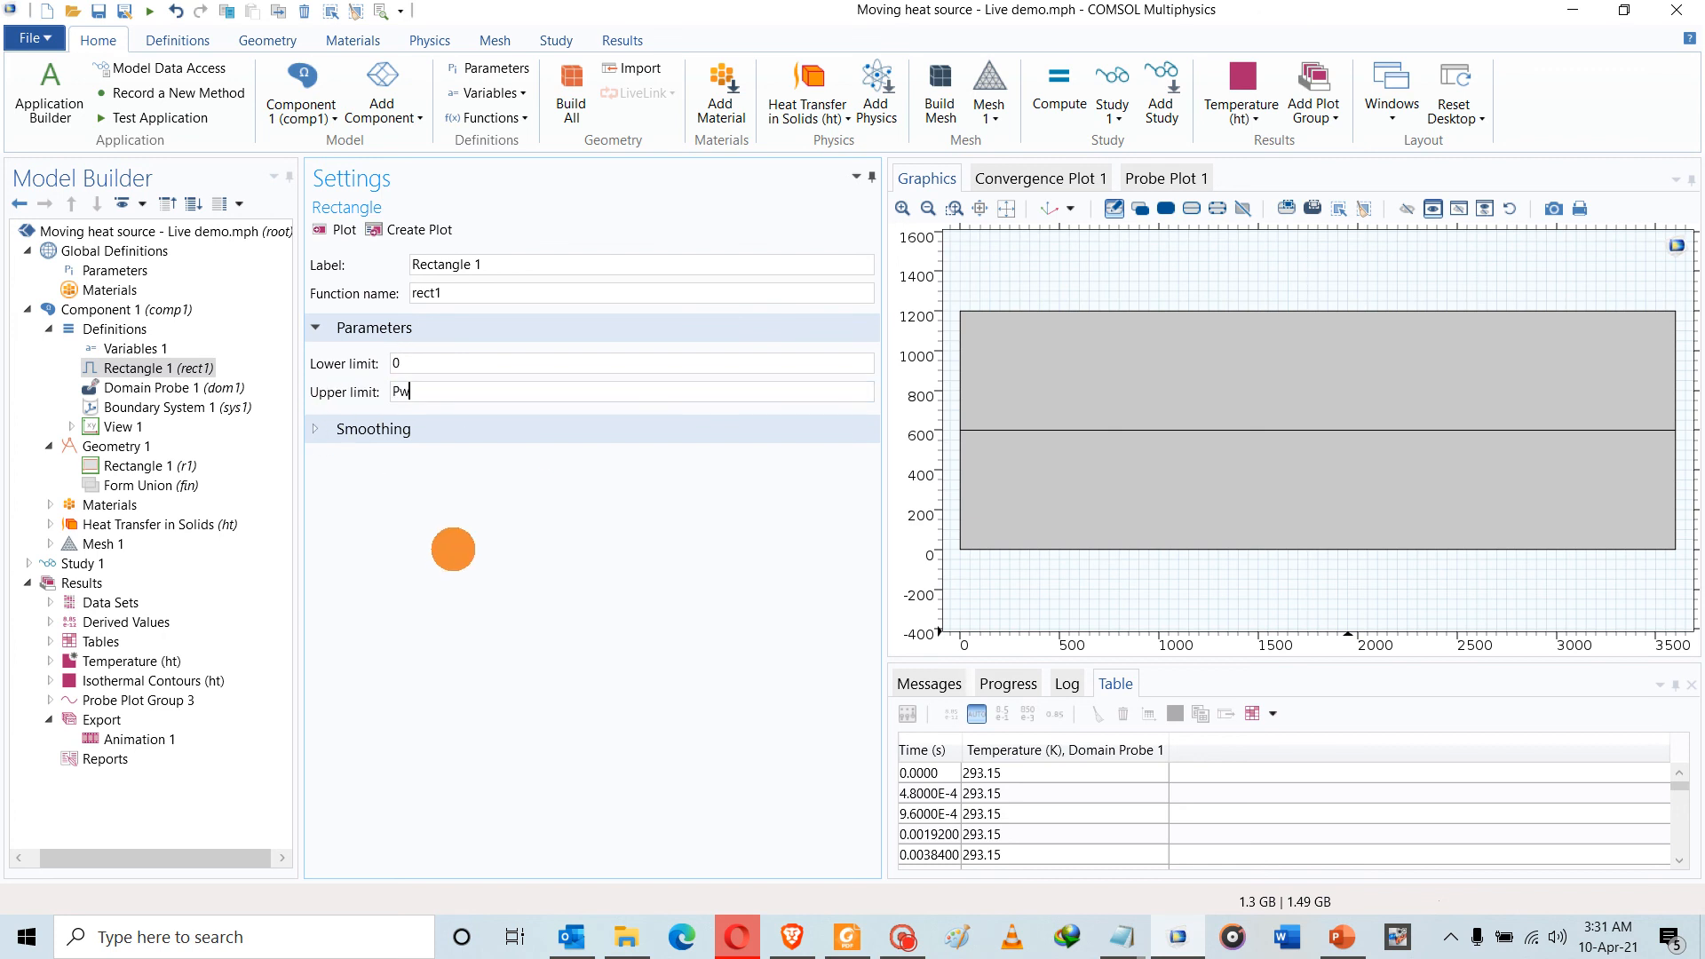
Disable the smoothing transition zone of the rectangle function and plot it
click(320, 426)
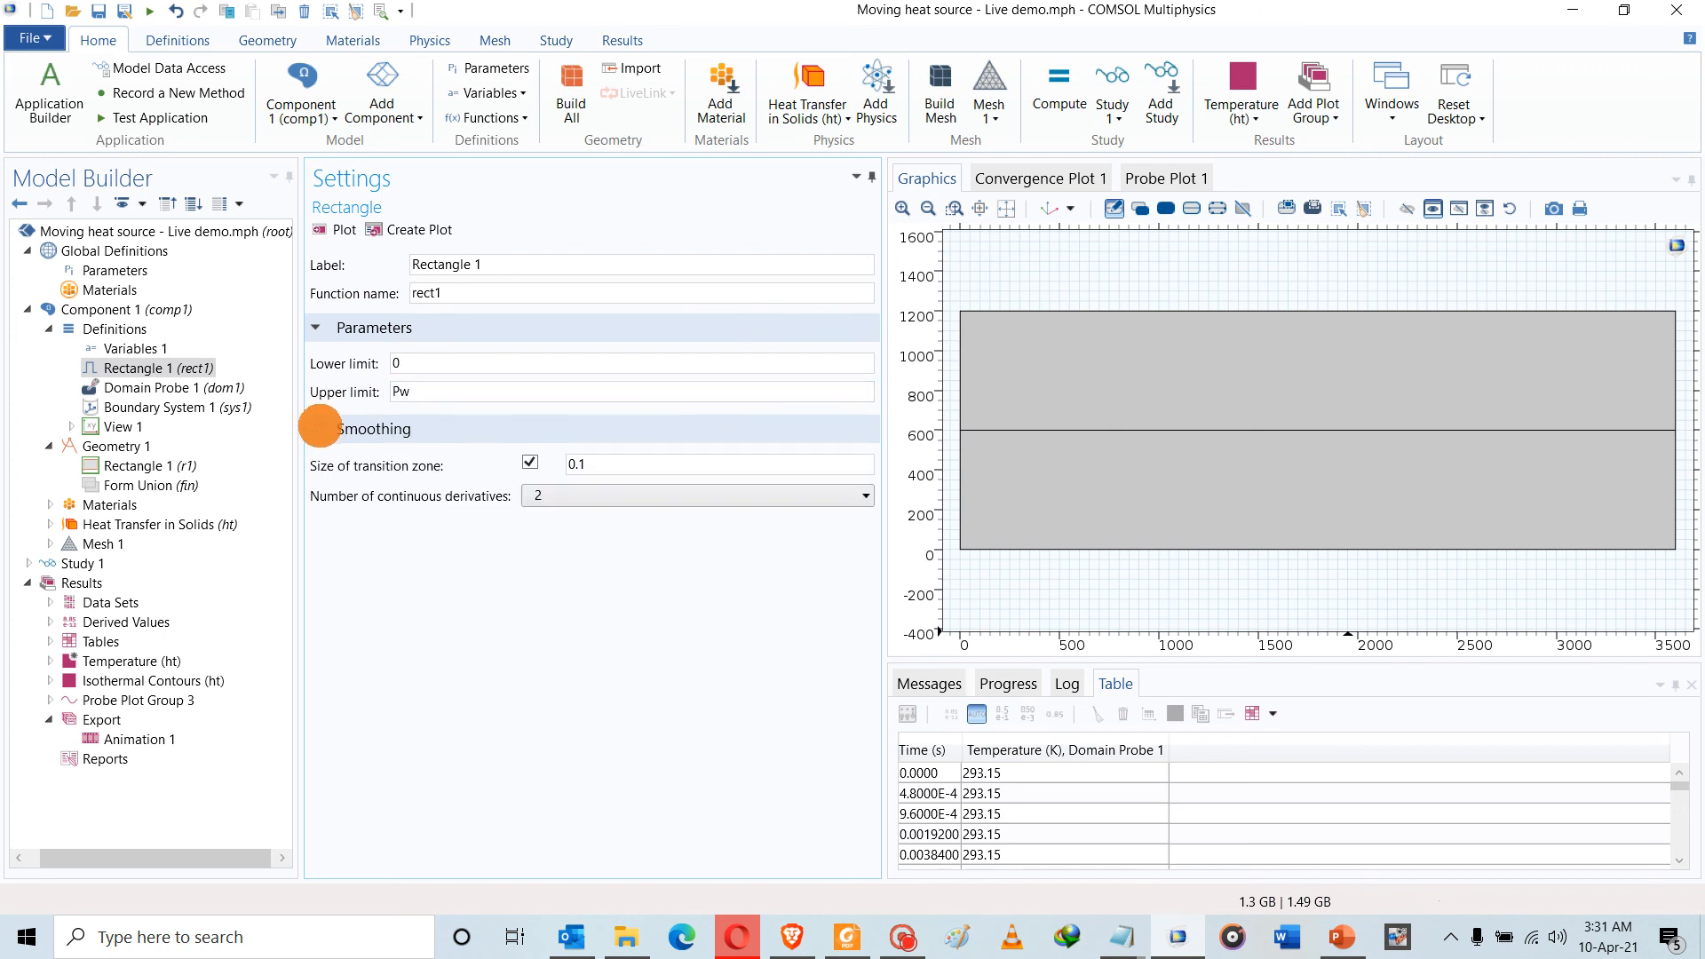
click(529, 462)
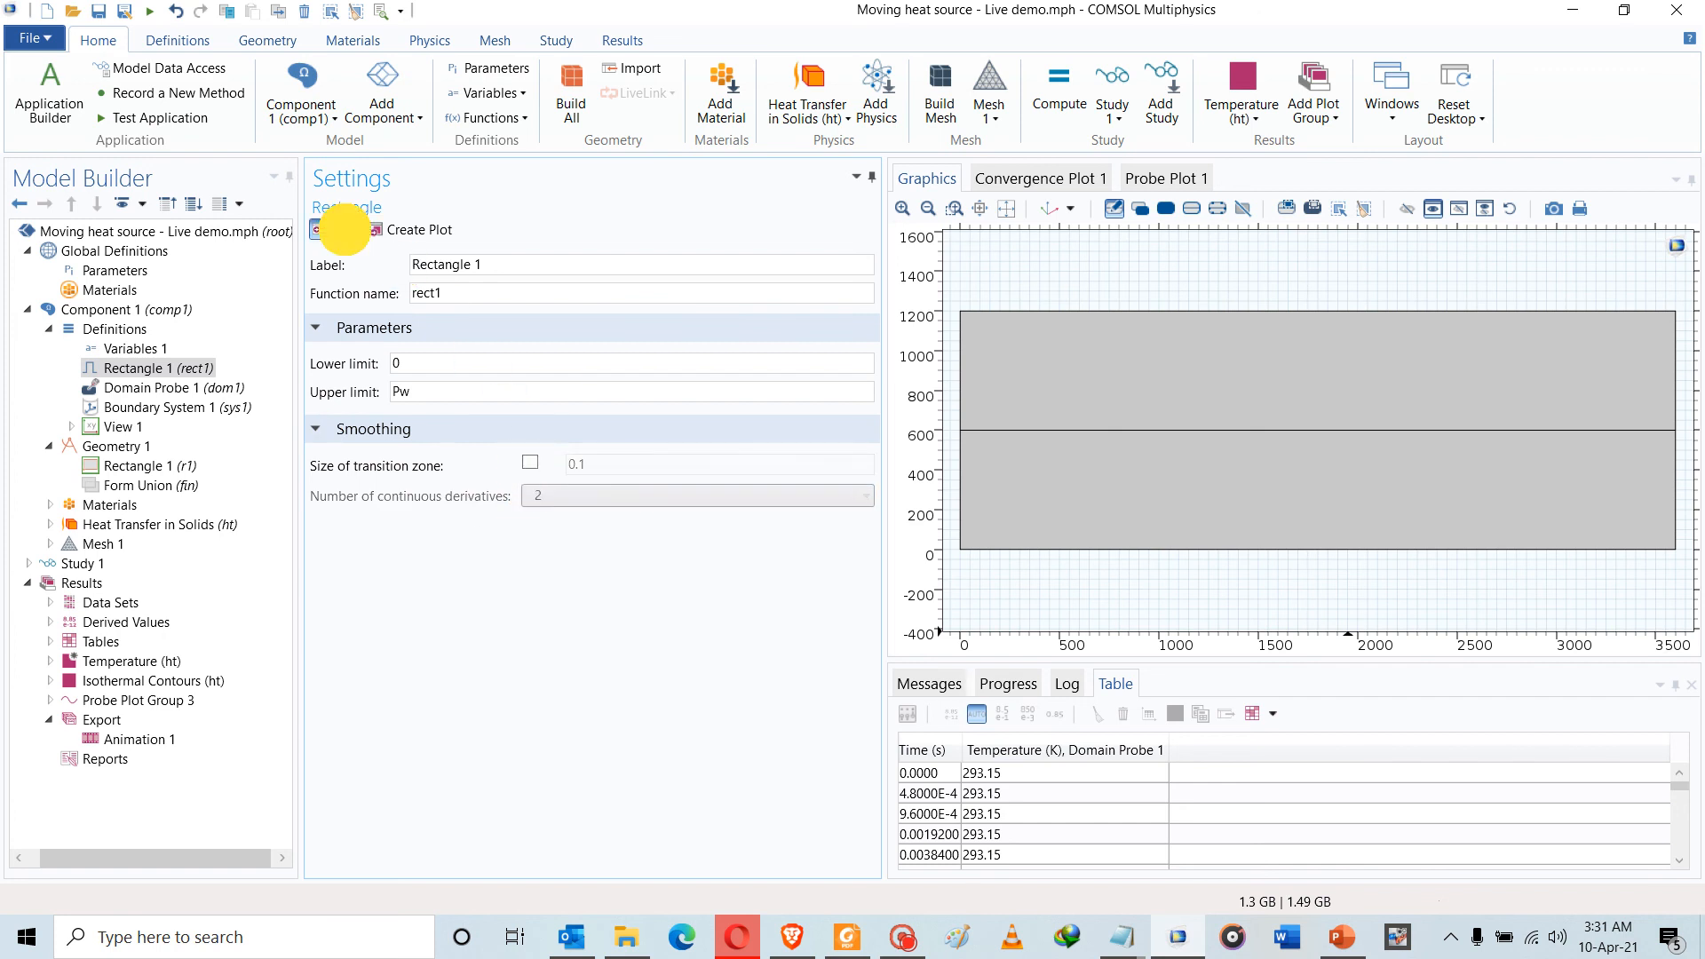
click(344, 230)
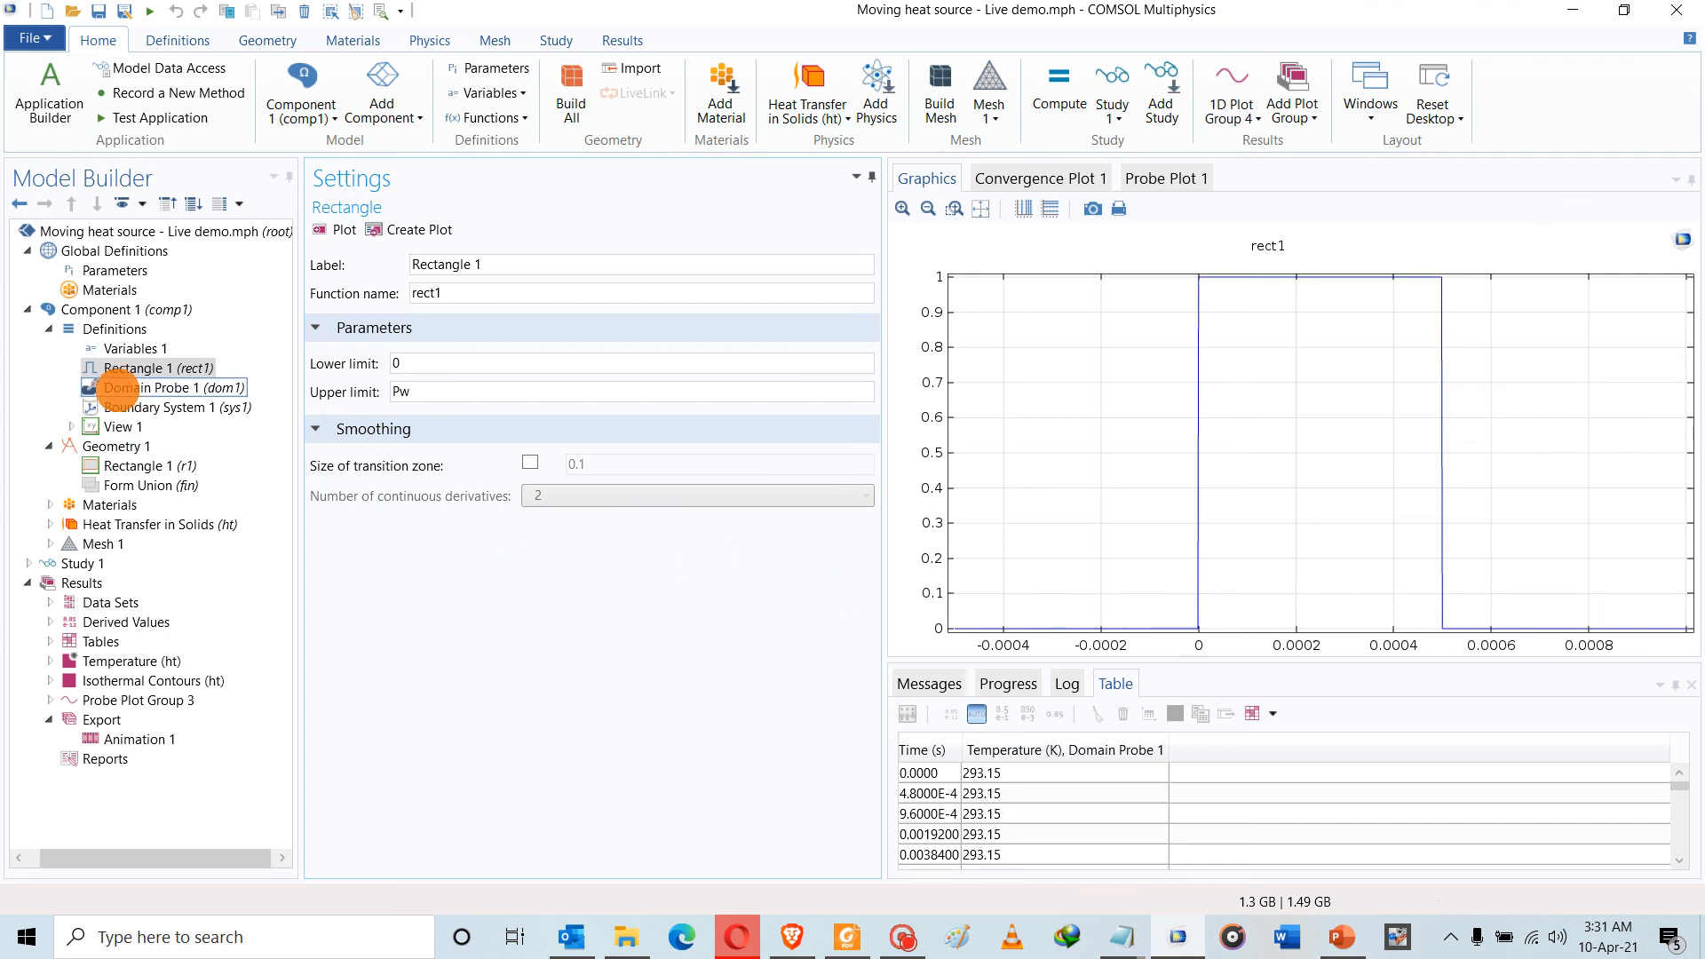
Add an Analytic function under the component's Definitions, labelled Pulse with the function name B
click(93, 327)
right_click(93, 327)
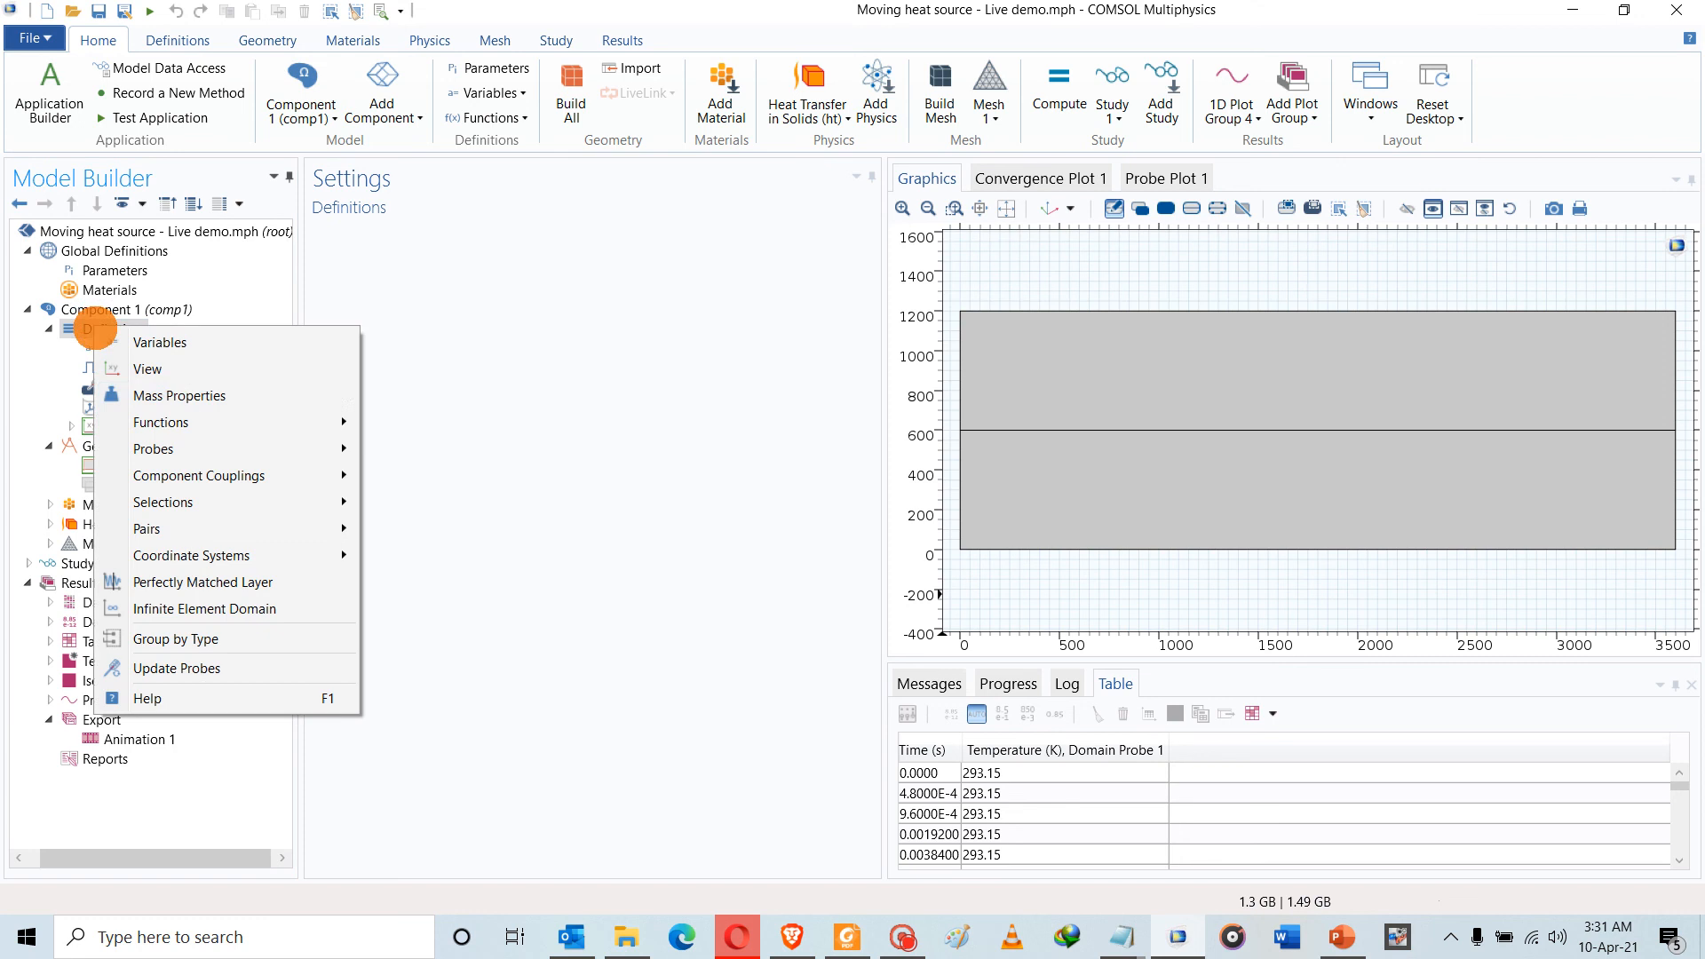
mouse_move(281, 424)
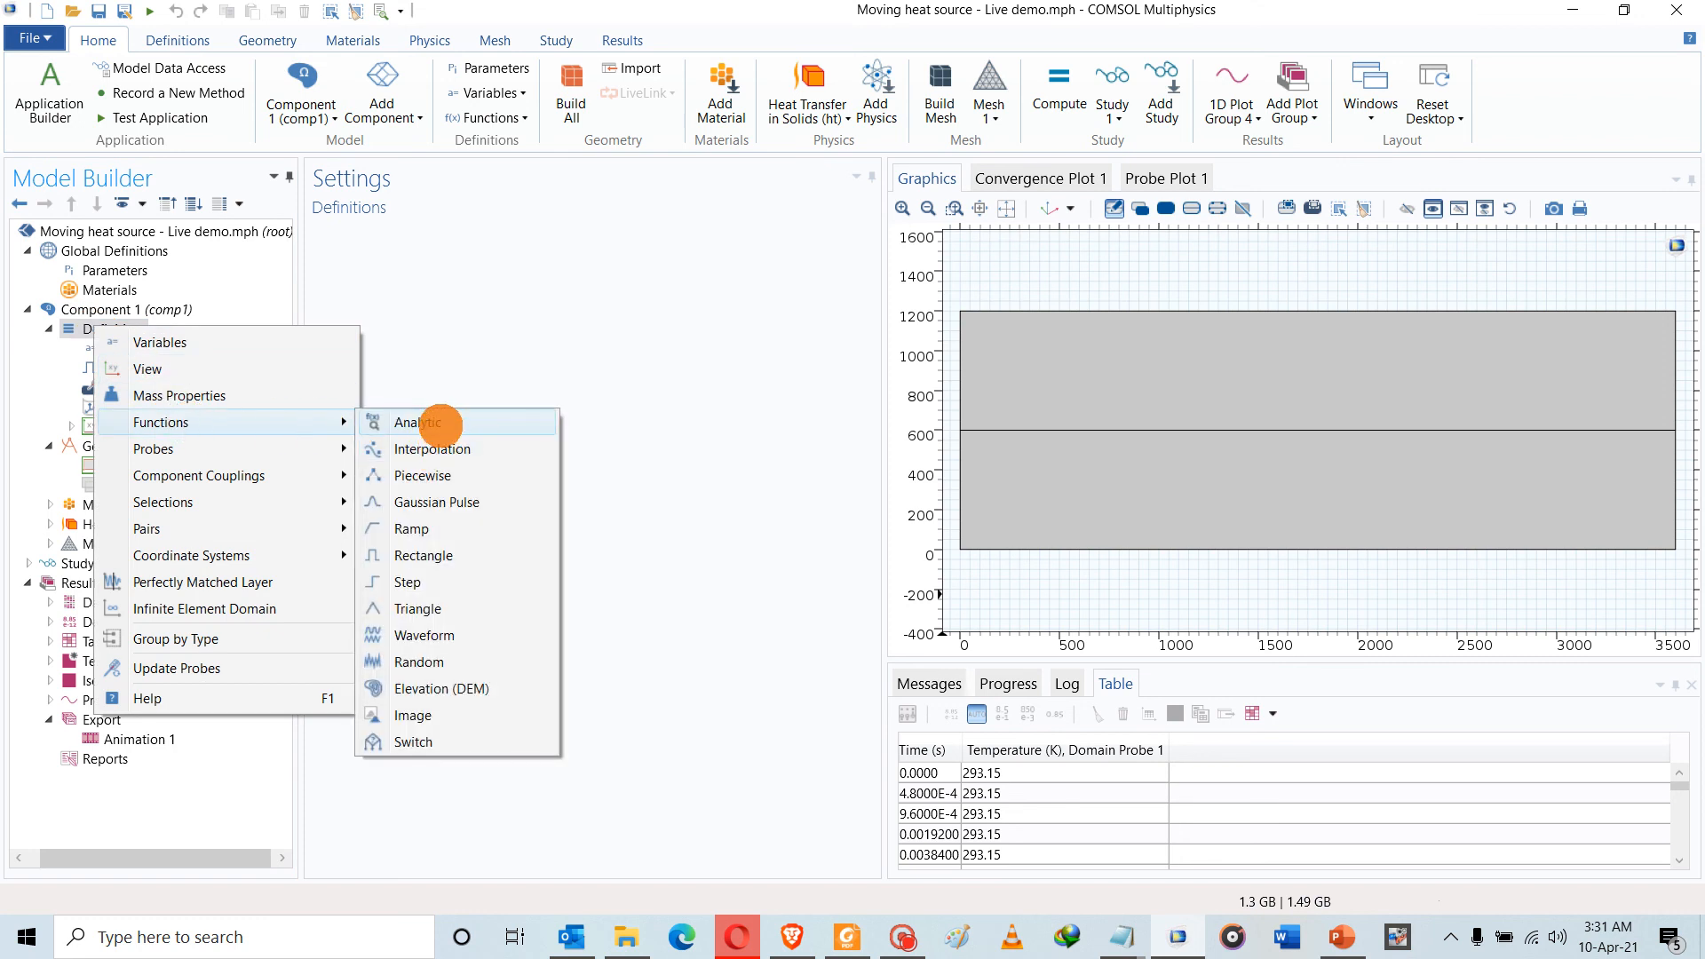
click(508, 426)
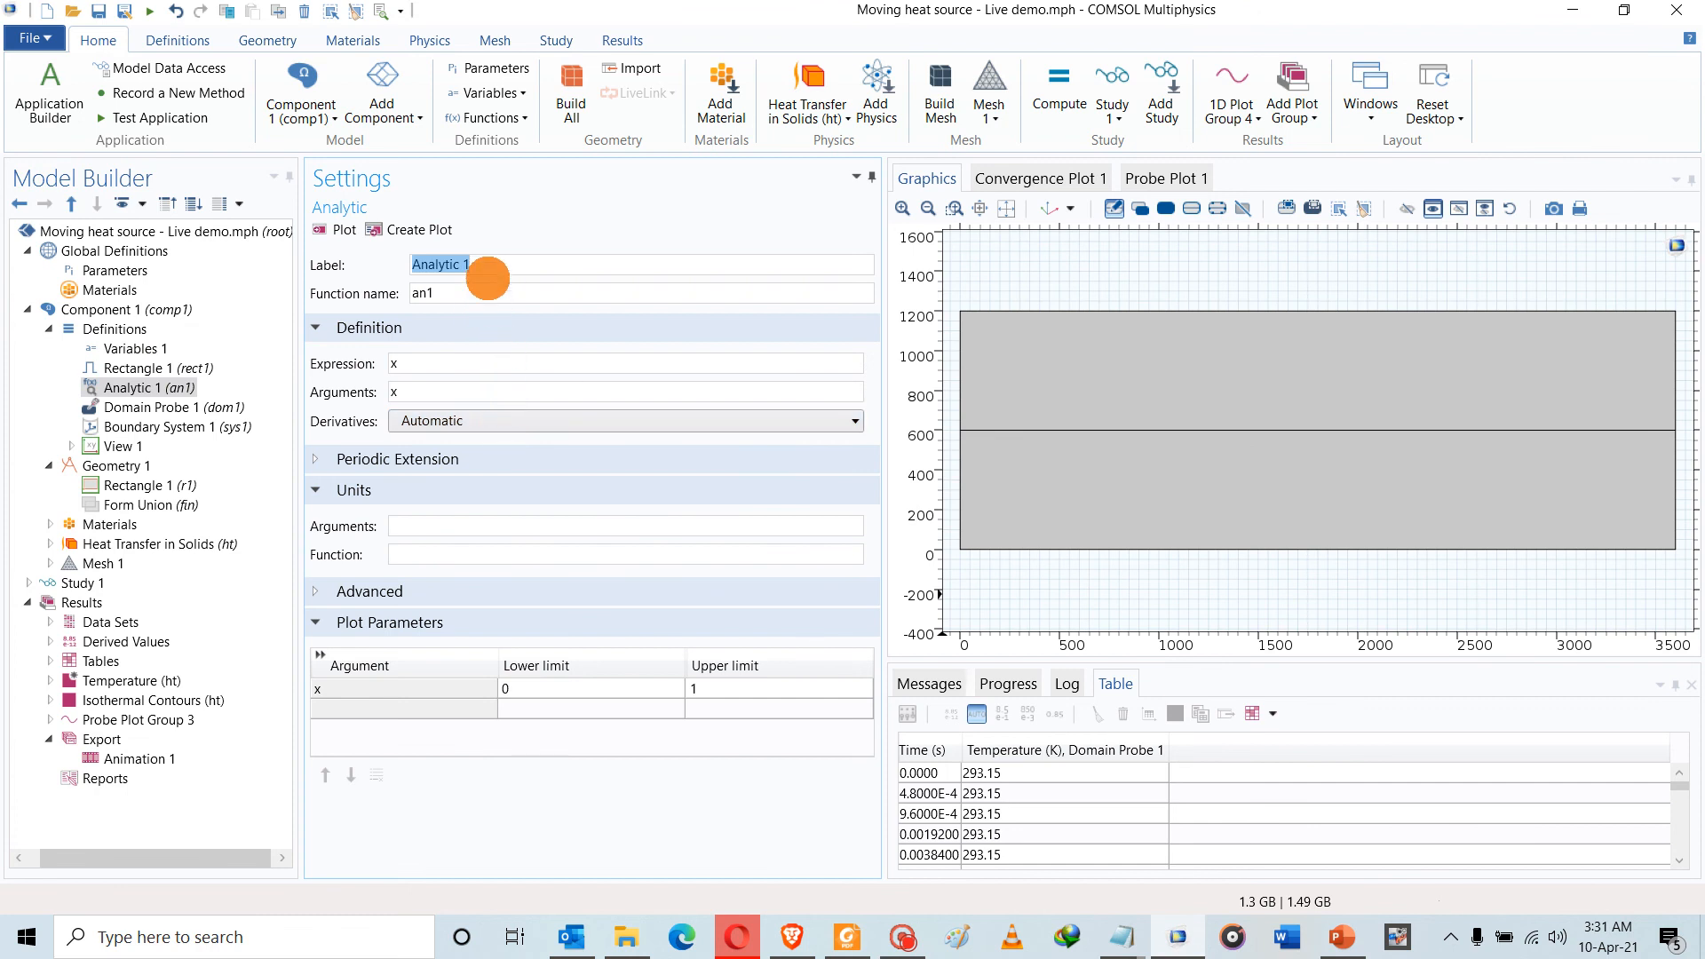
text(B)
text(Pulse)
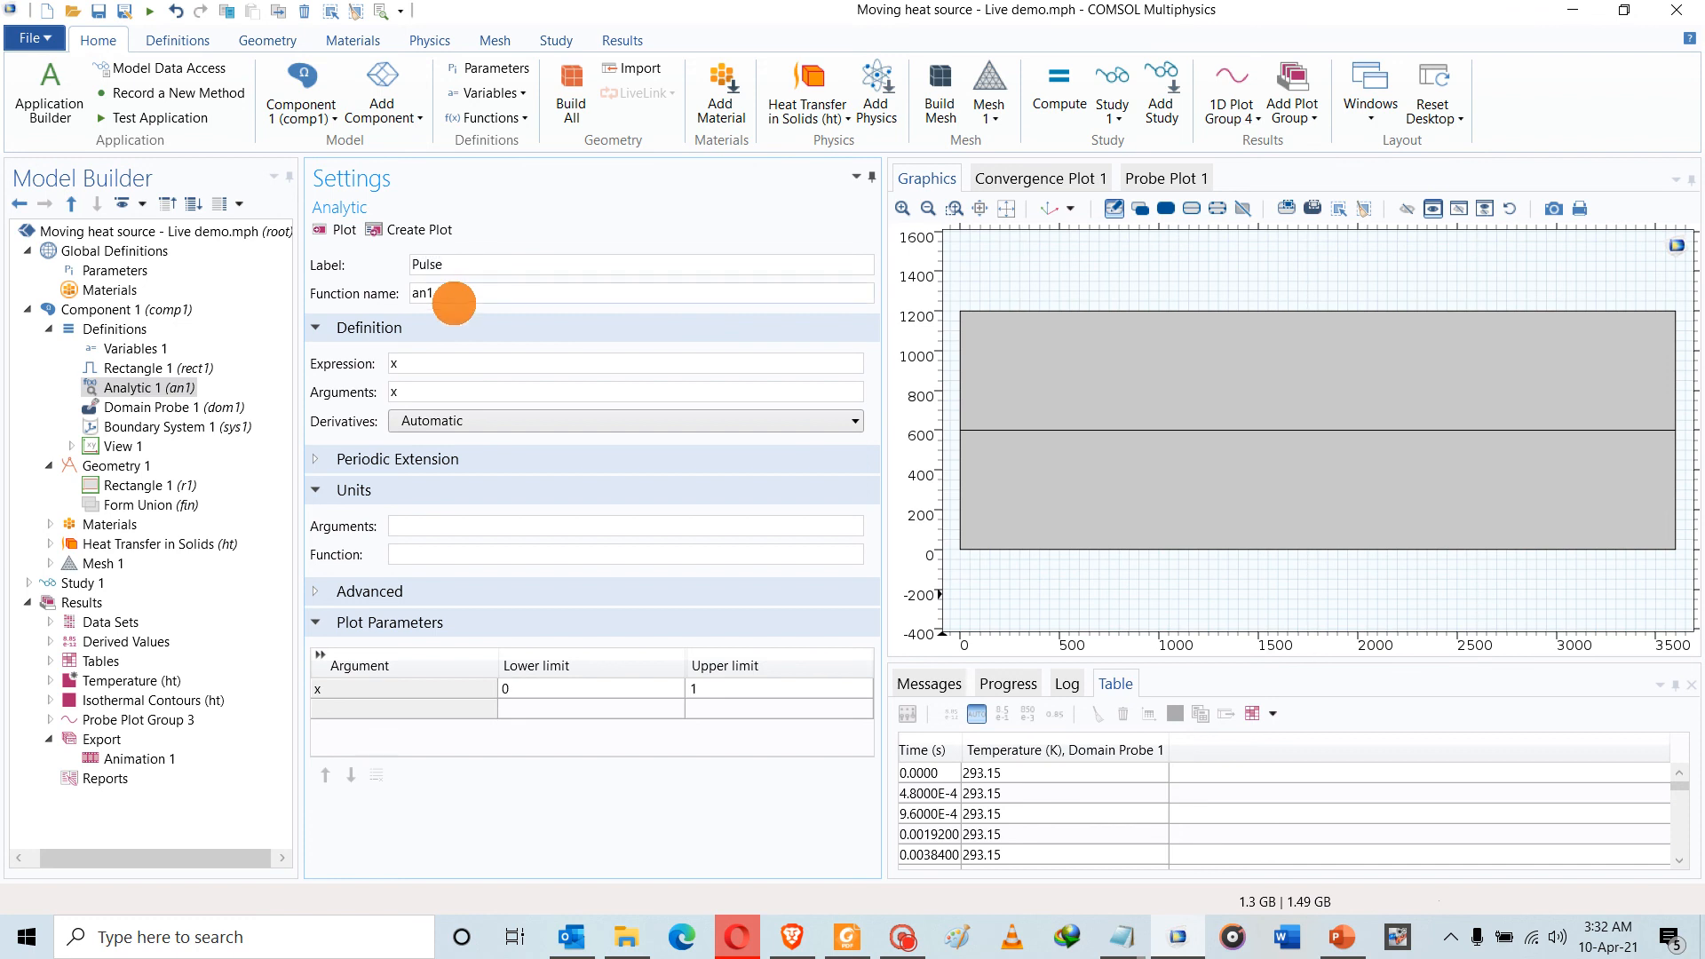
key(Tab)
text(B)
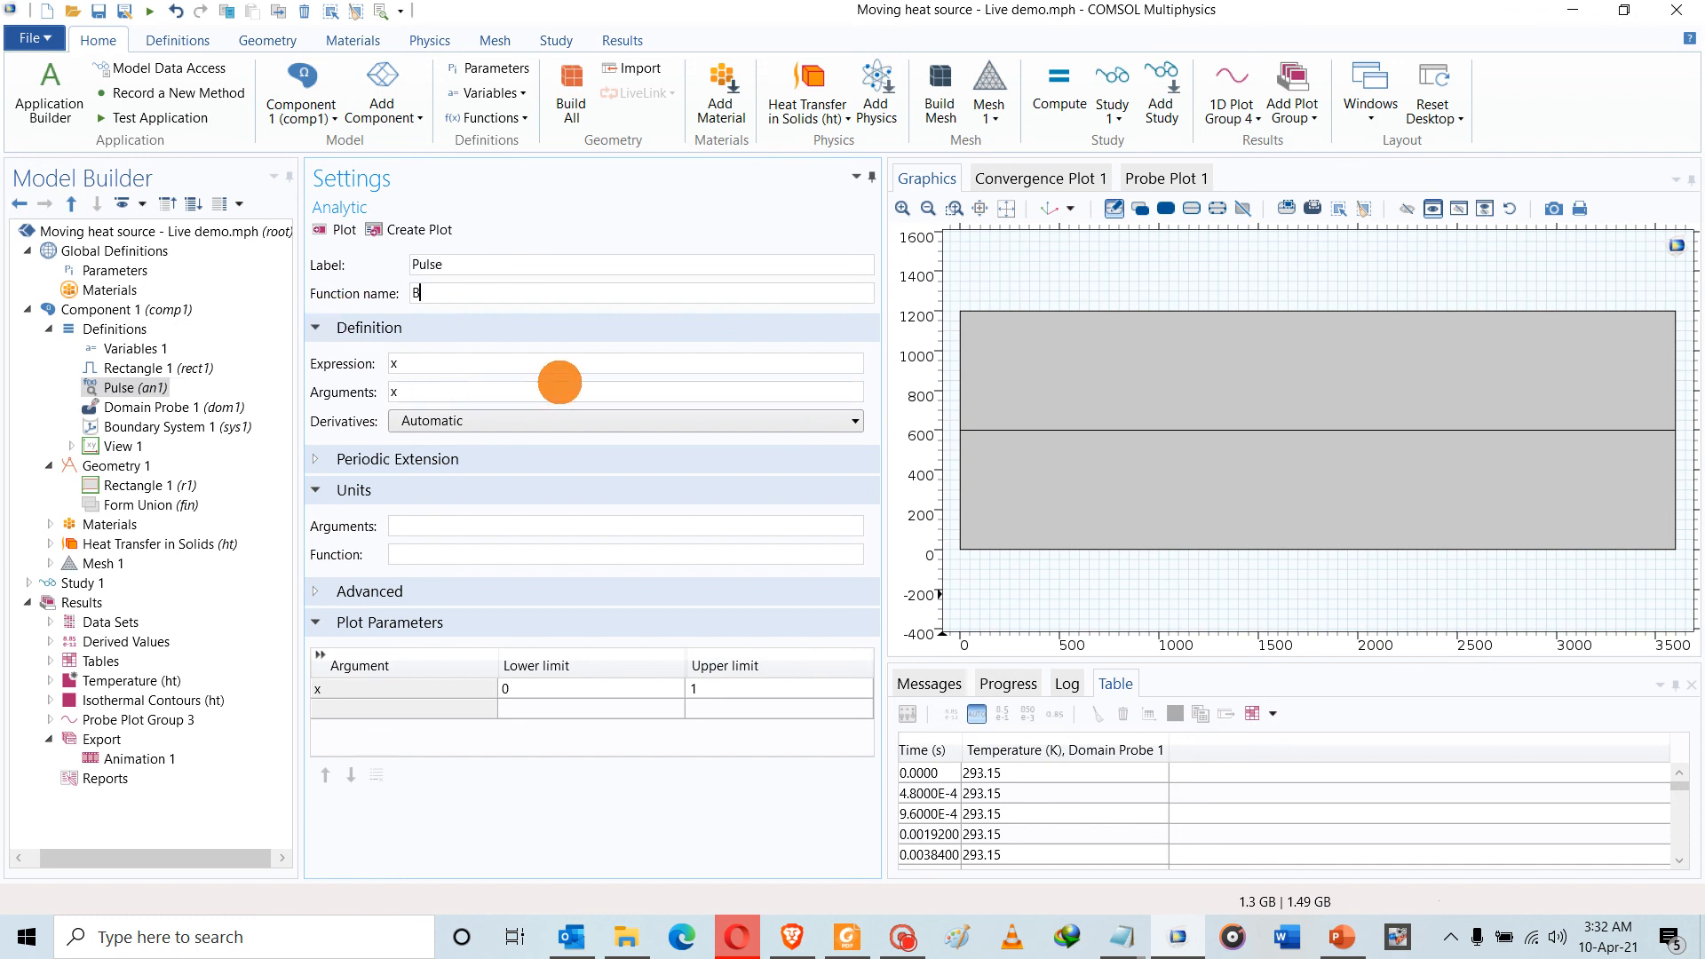
Define the Pulse function as rect1(mod(t,(1/f))) with argument t and argument unit s
click(434, 363)
double_click(435, 364)
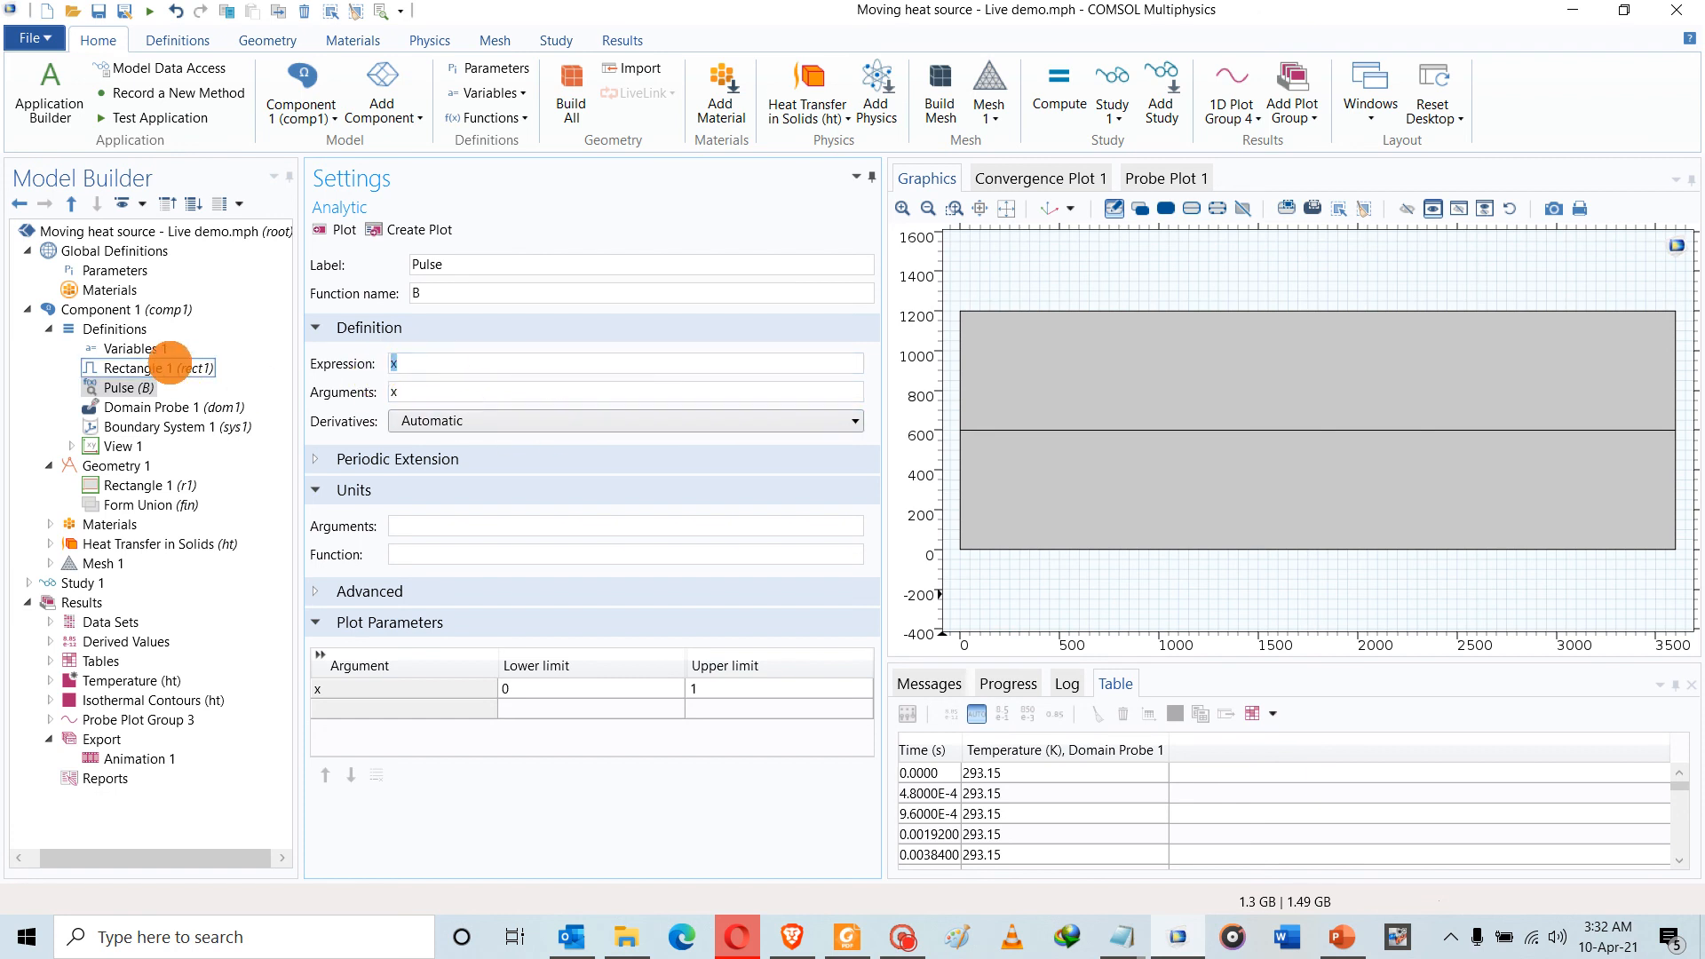
text(rec)
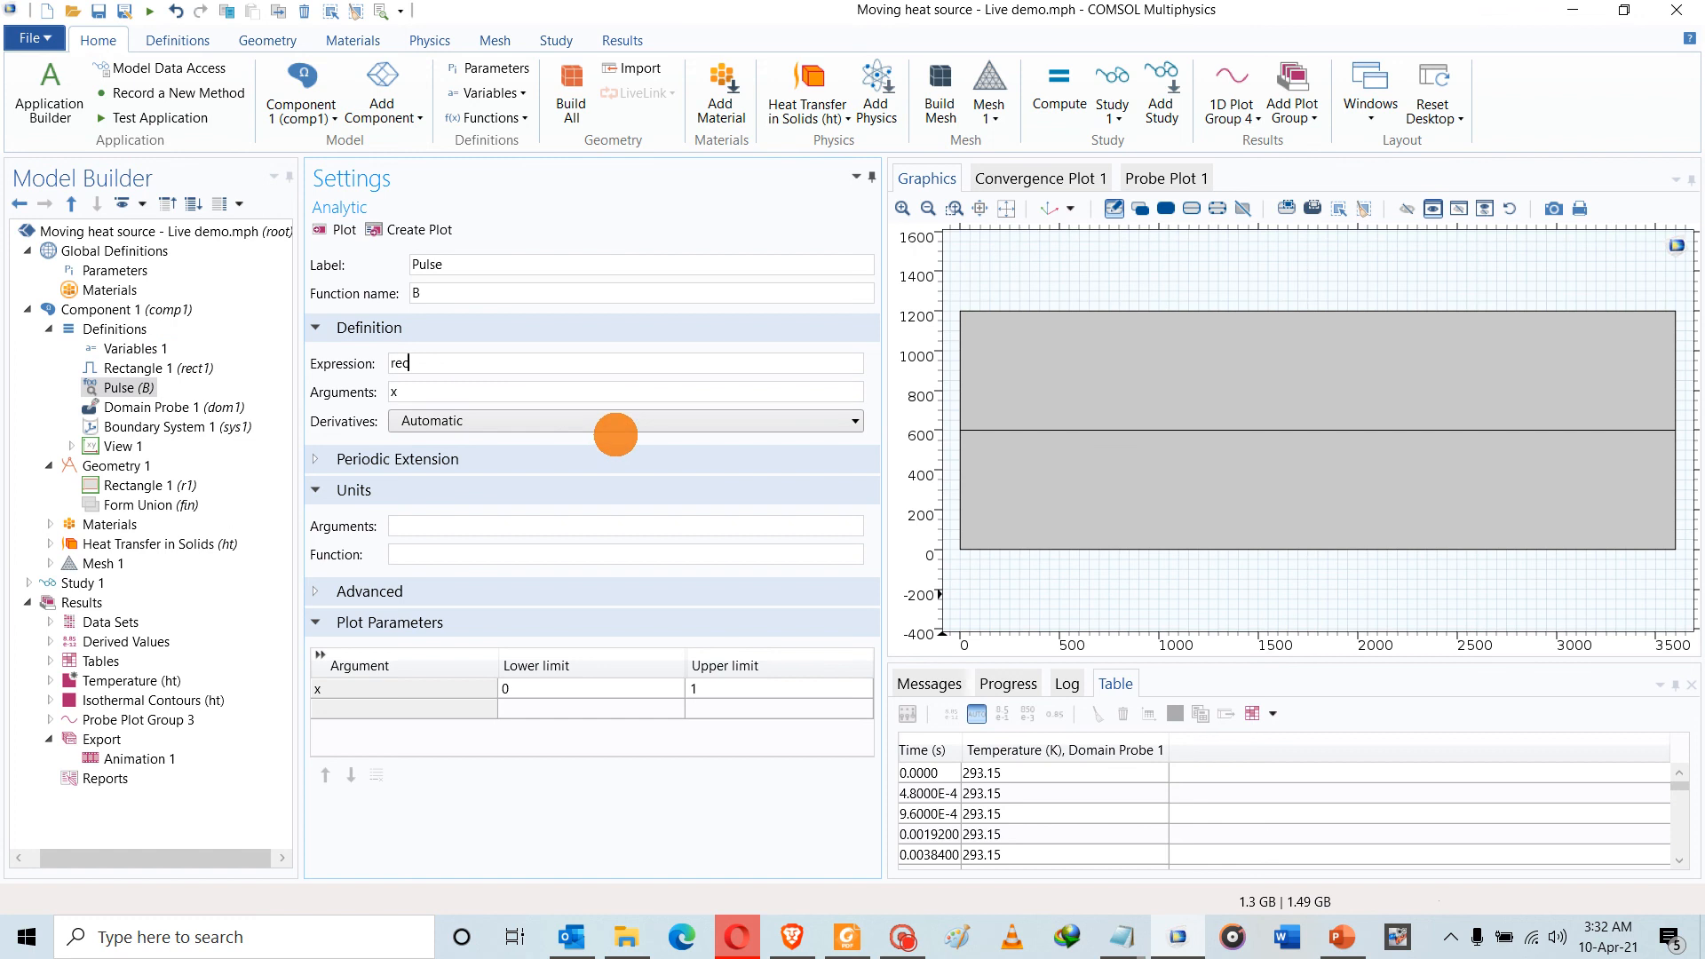
text(t1(mod(t,(1/f)
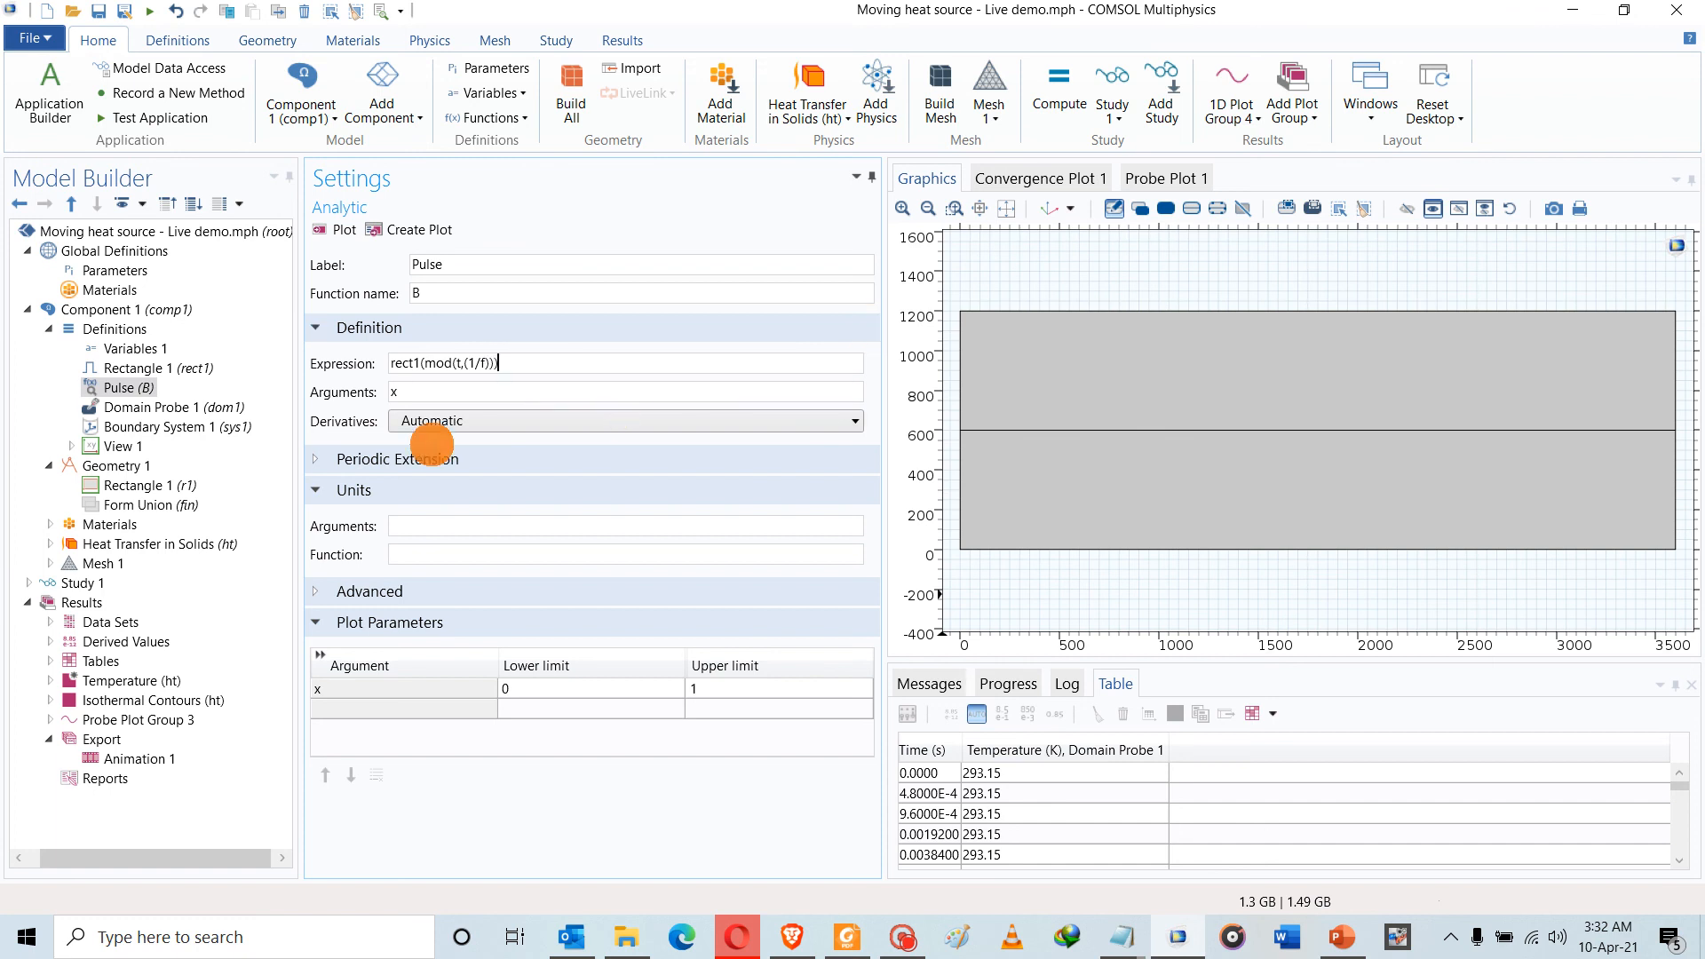
click(395, 392)
key(BackSpace)
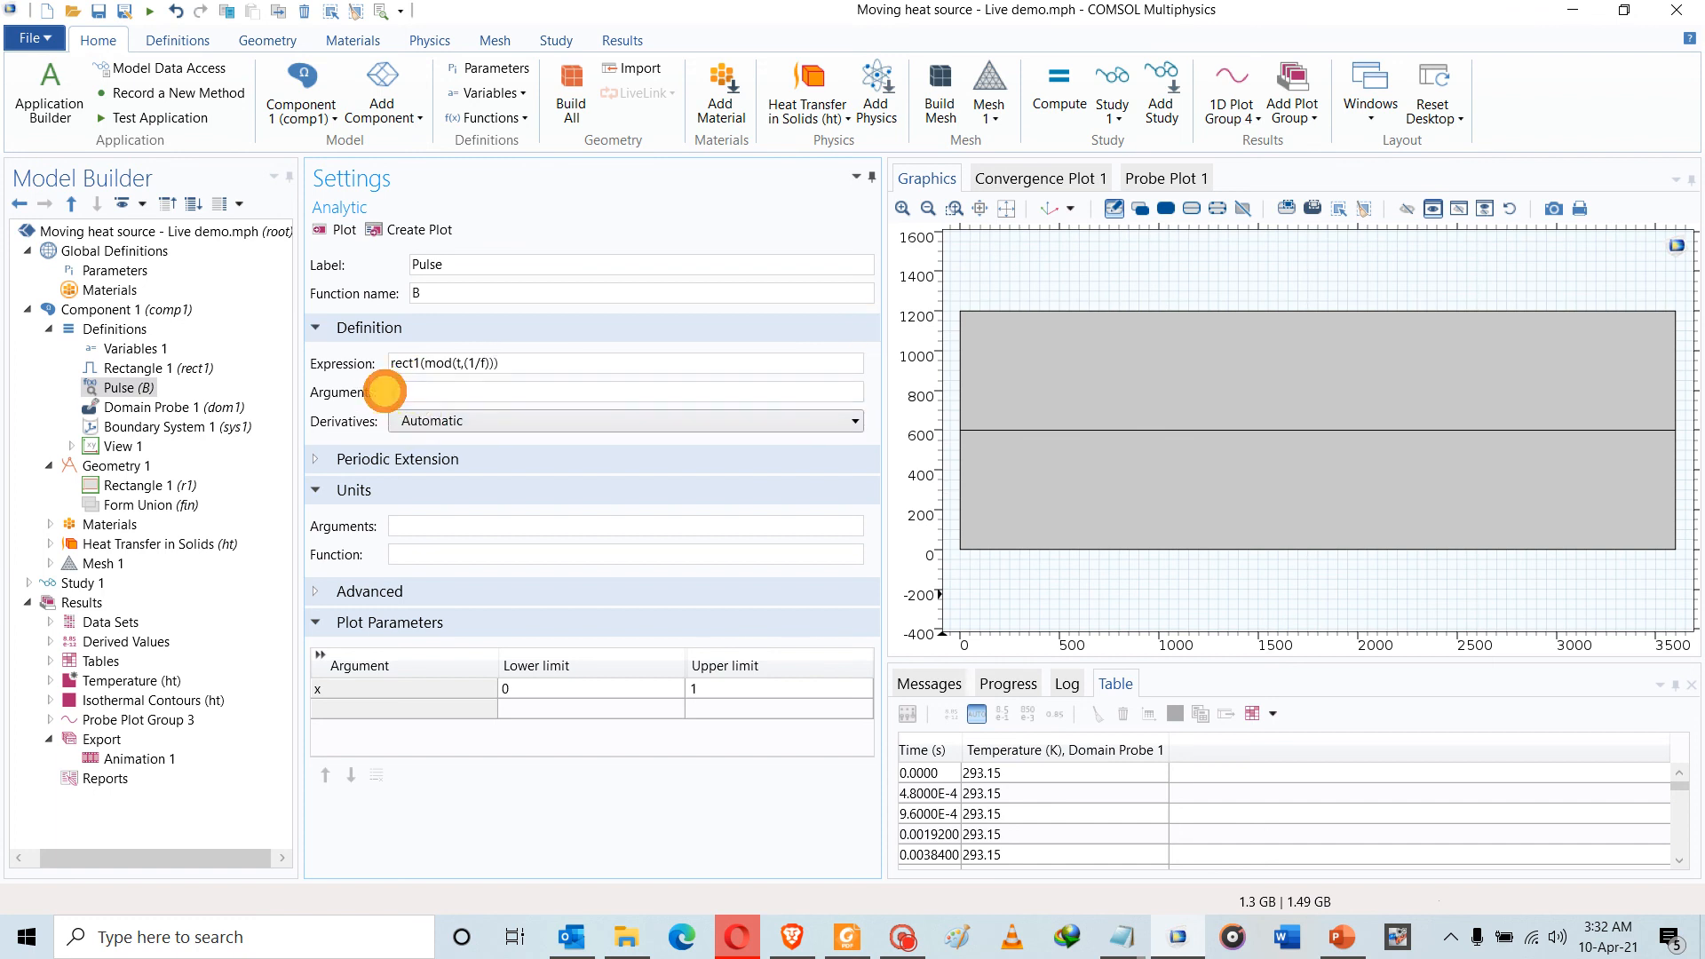
text(t)
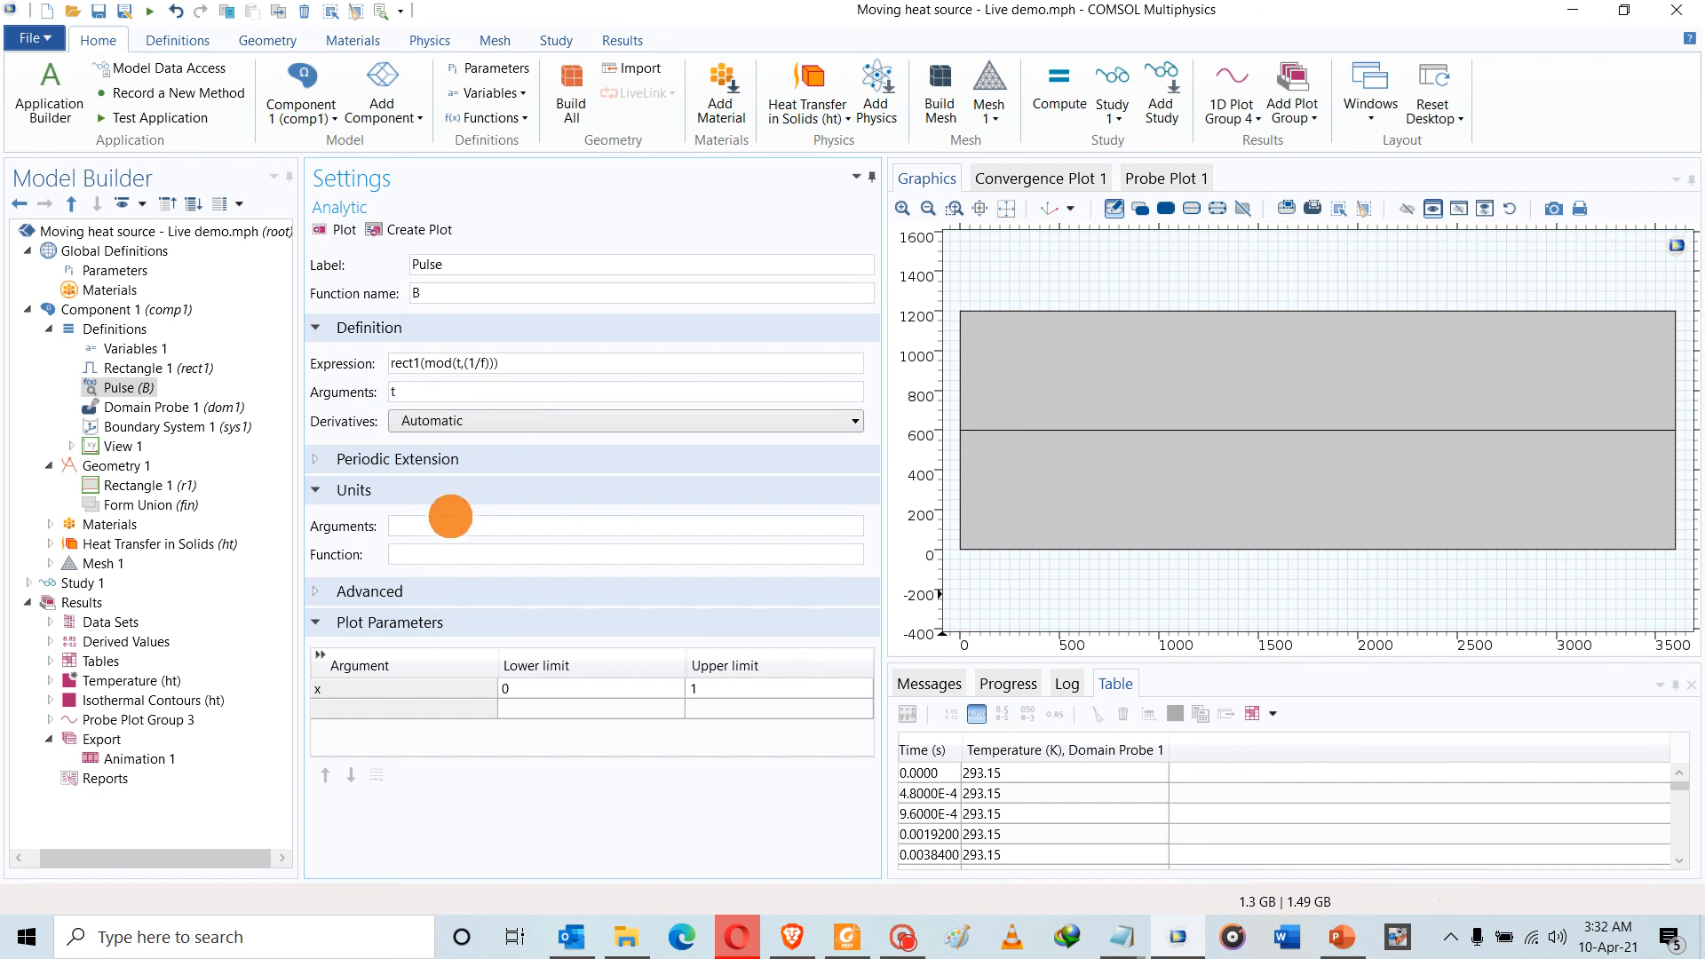
click(453, 527)
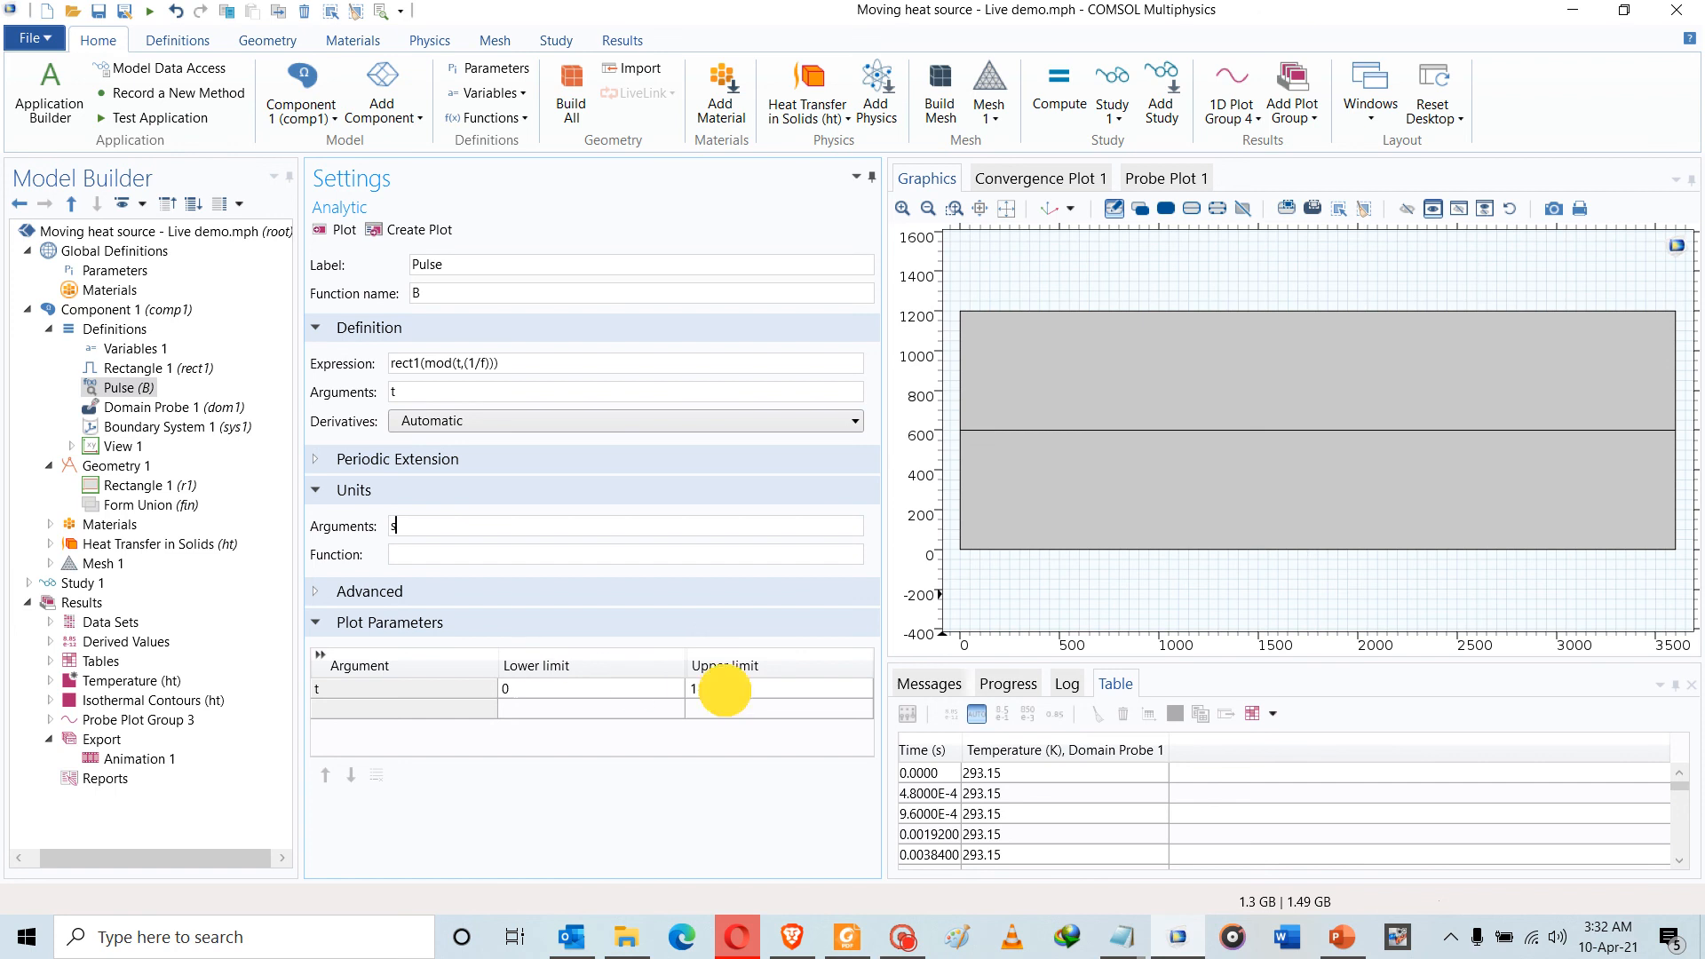
Plot the Pulse function, set the plot's upper limit for t to t_stop, and replot it
click(718, 691)
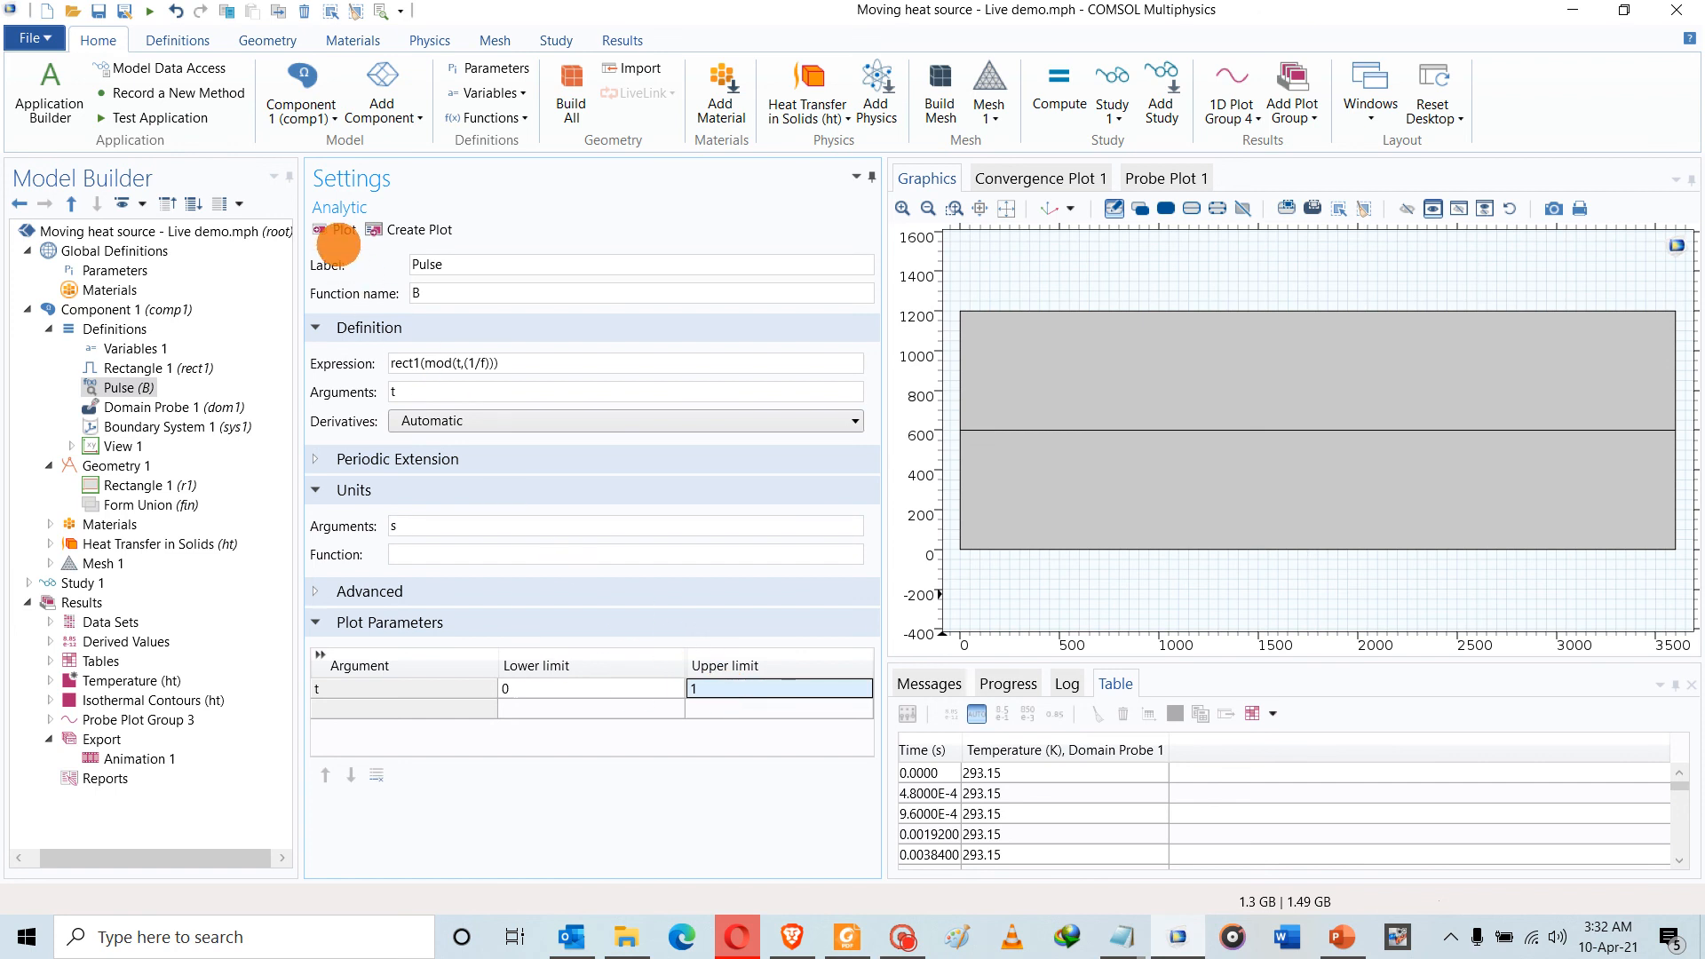
click(343, 230)
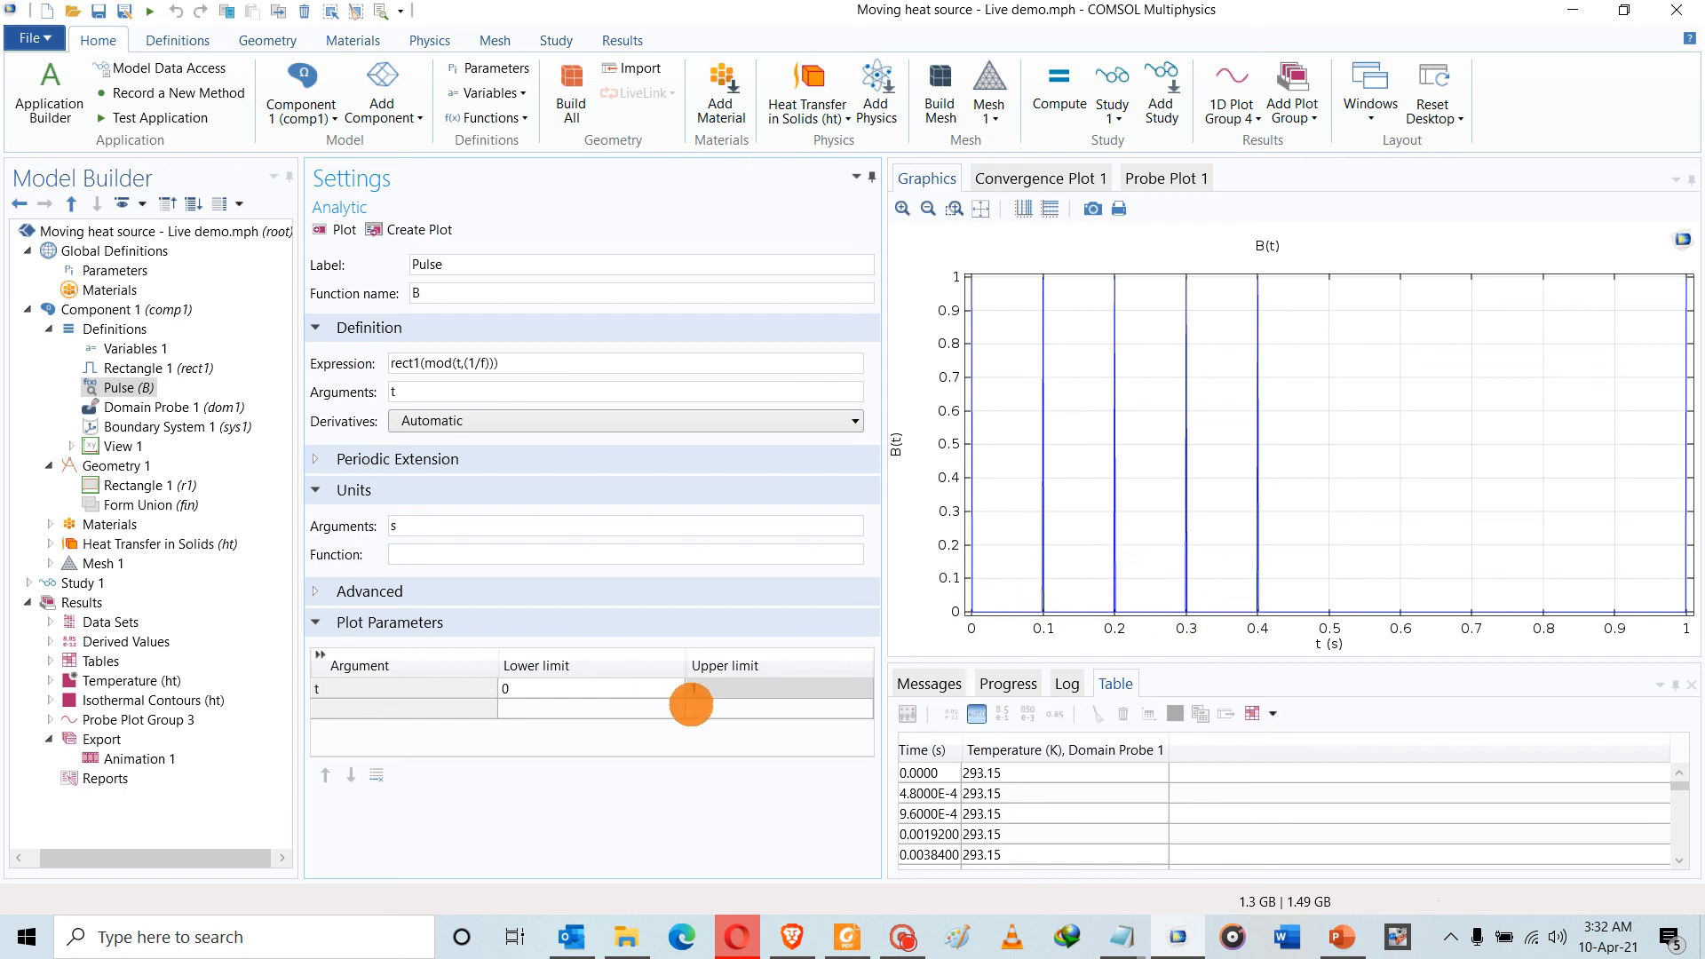
click(701, 691)
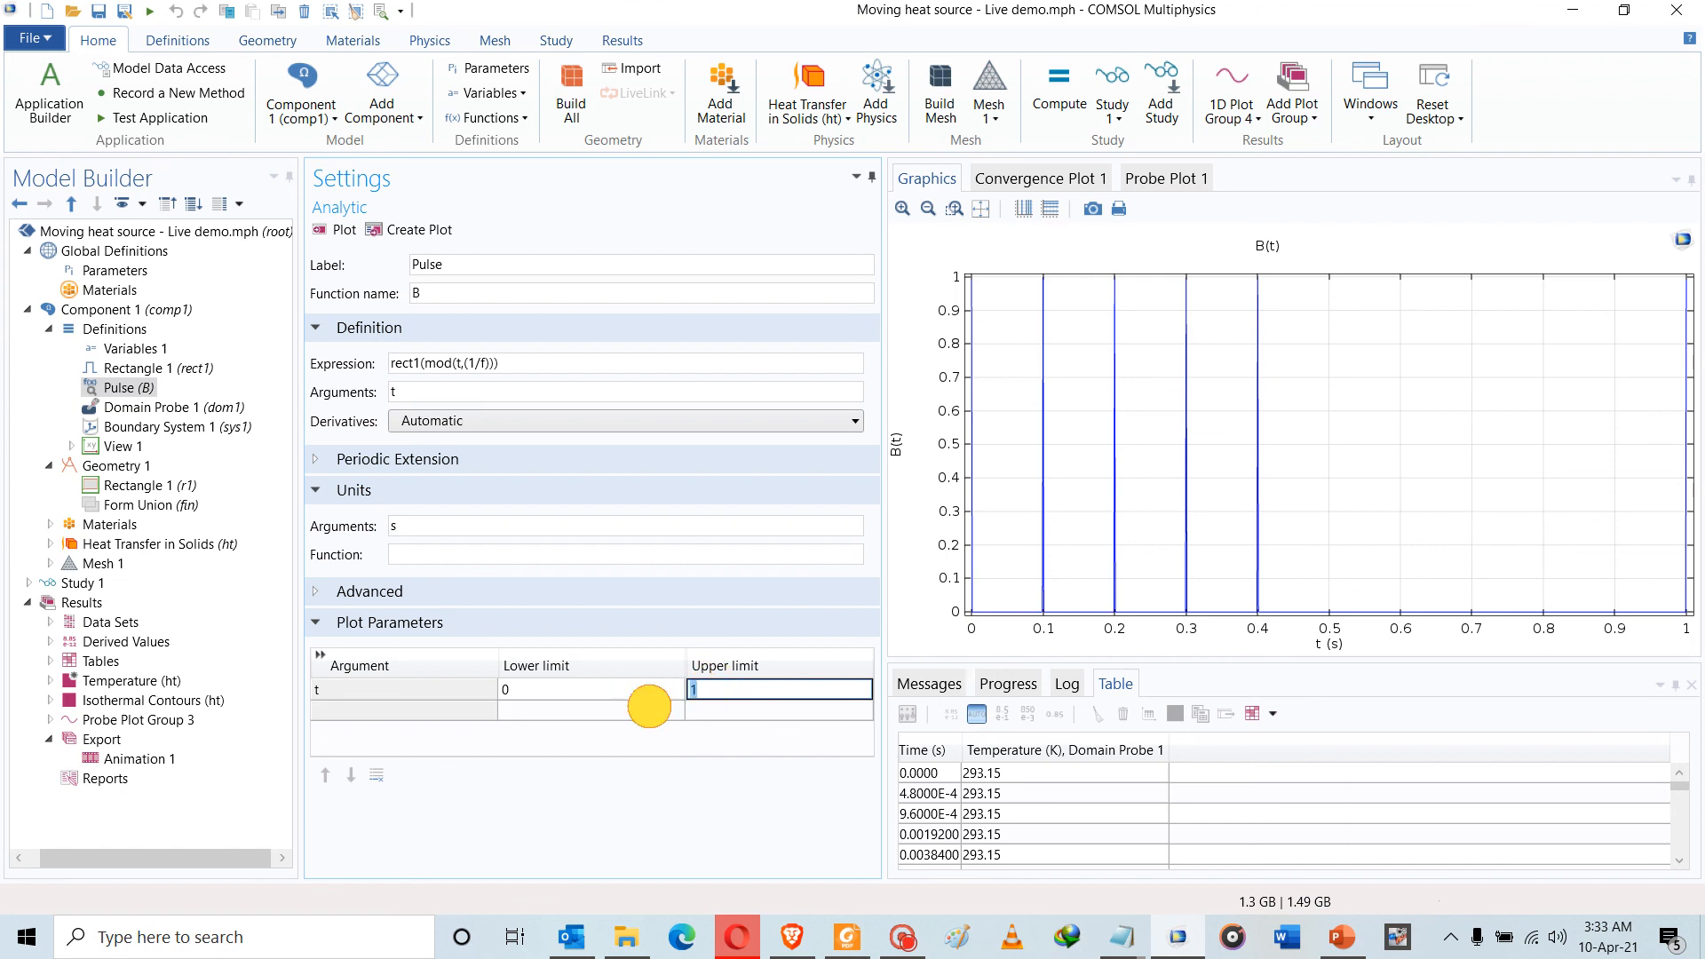
text(1)
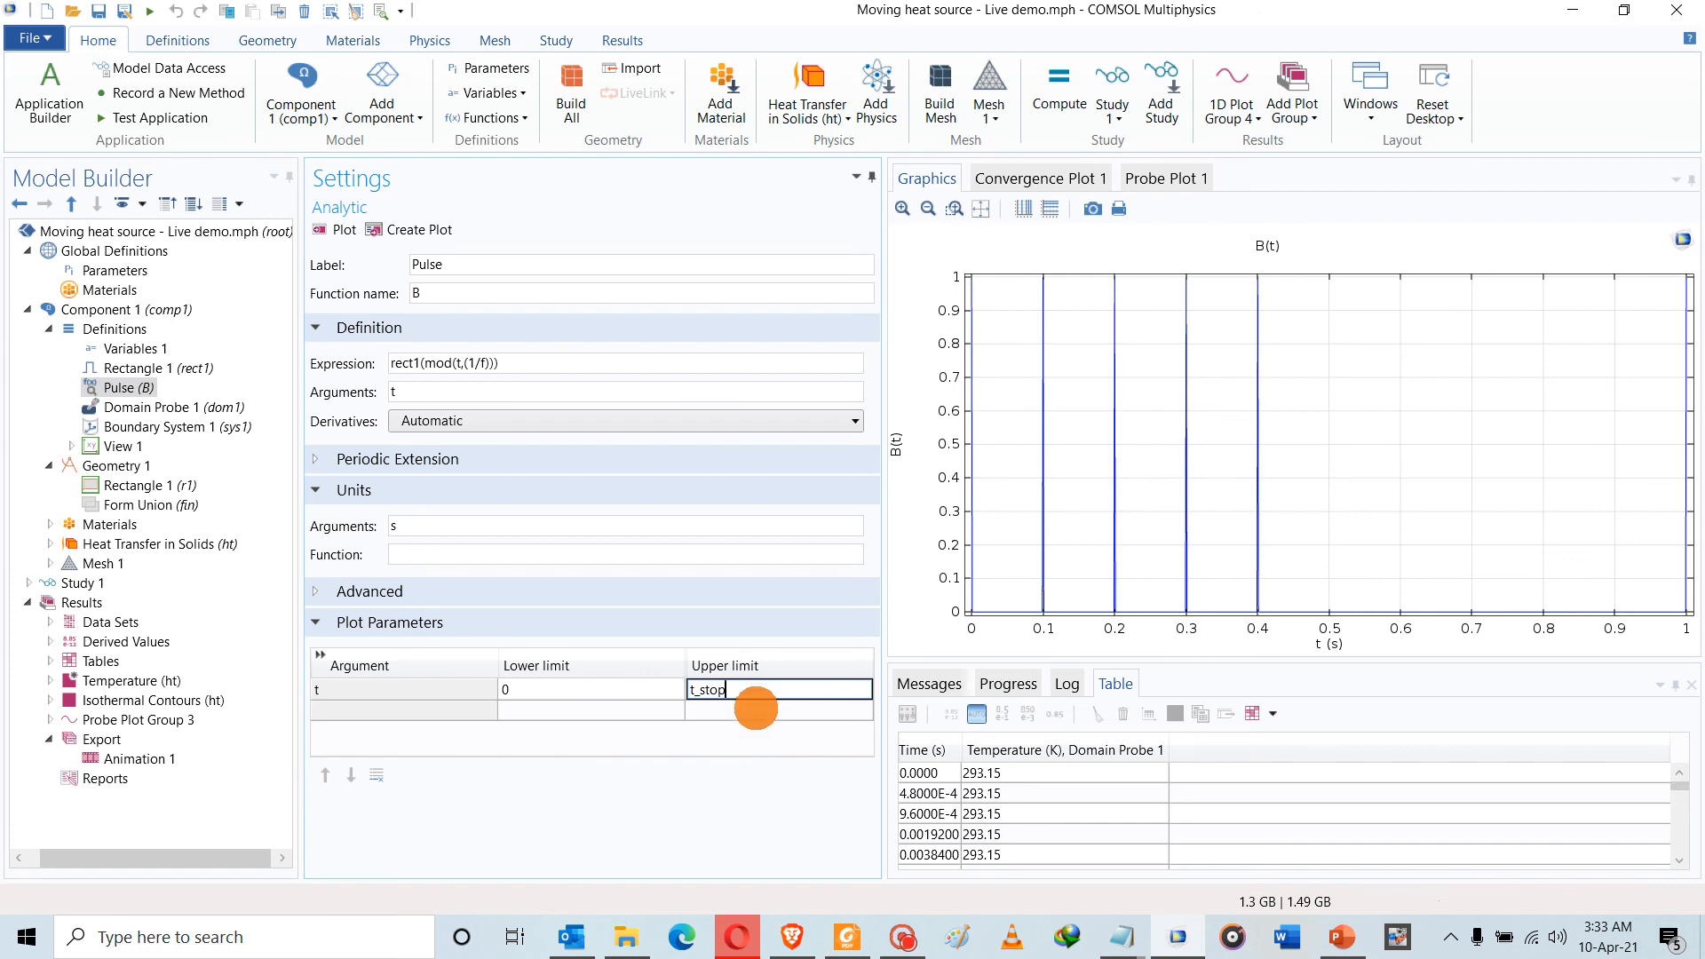
click(755, 708)
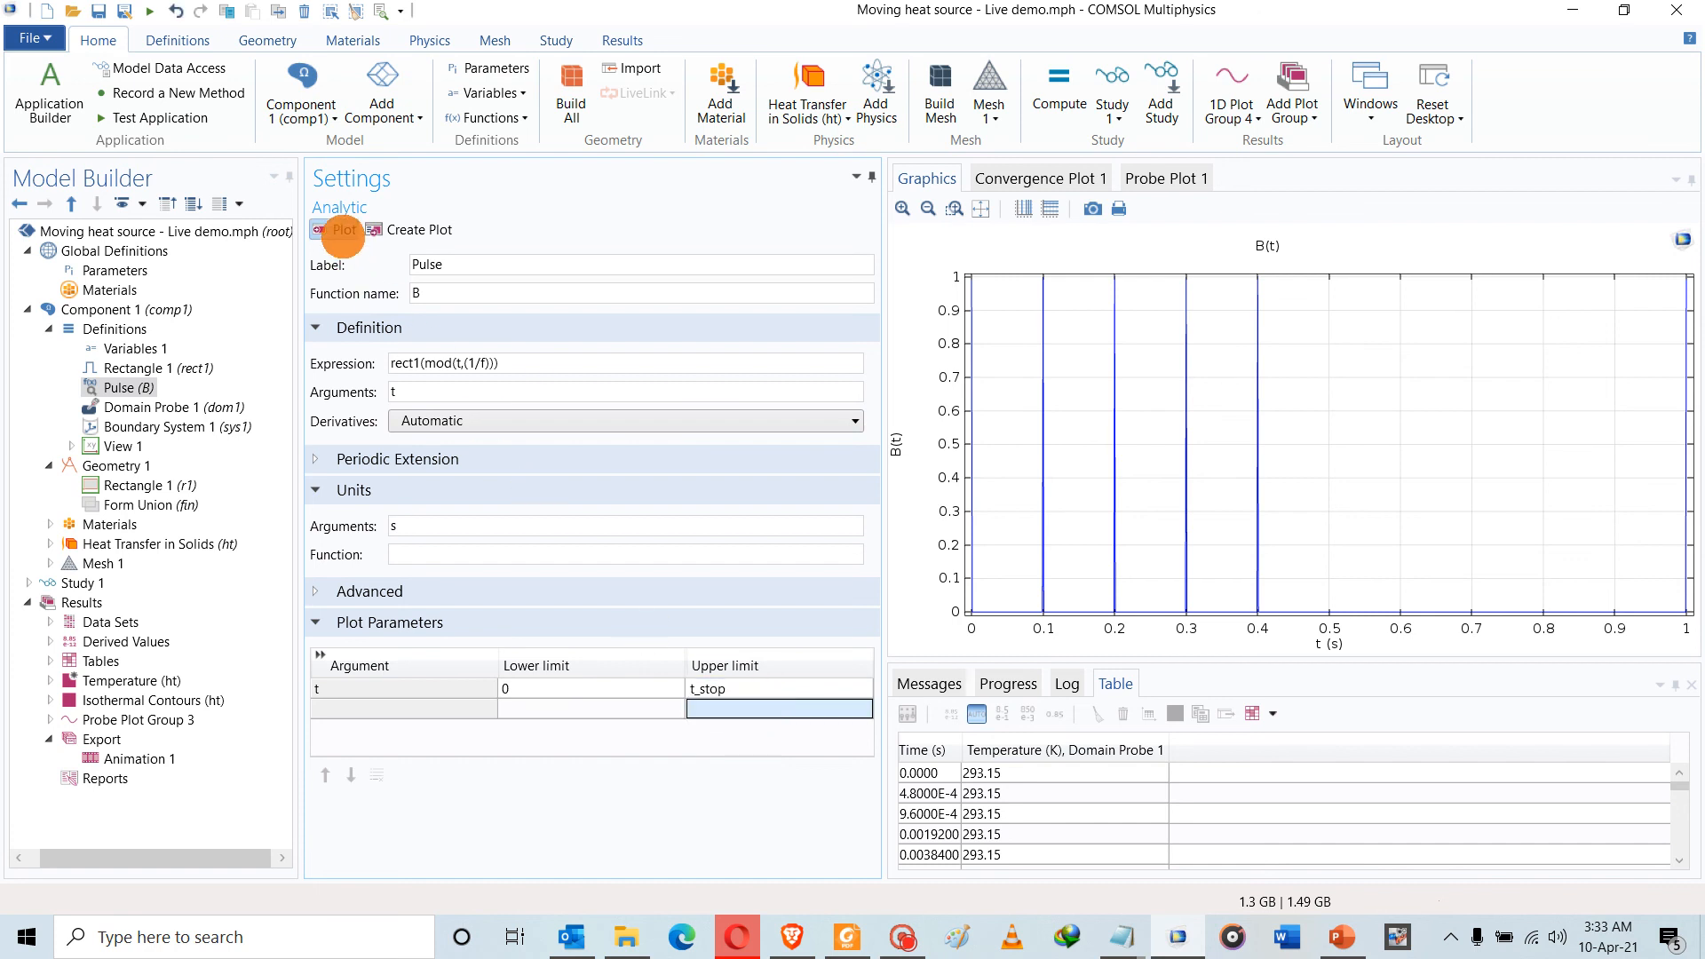
click(343, 230)
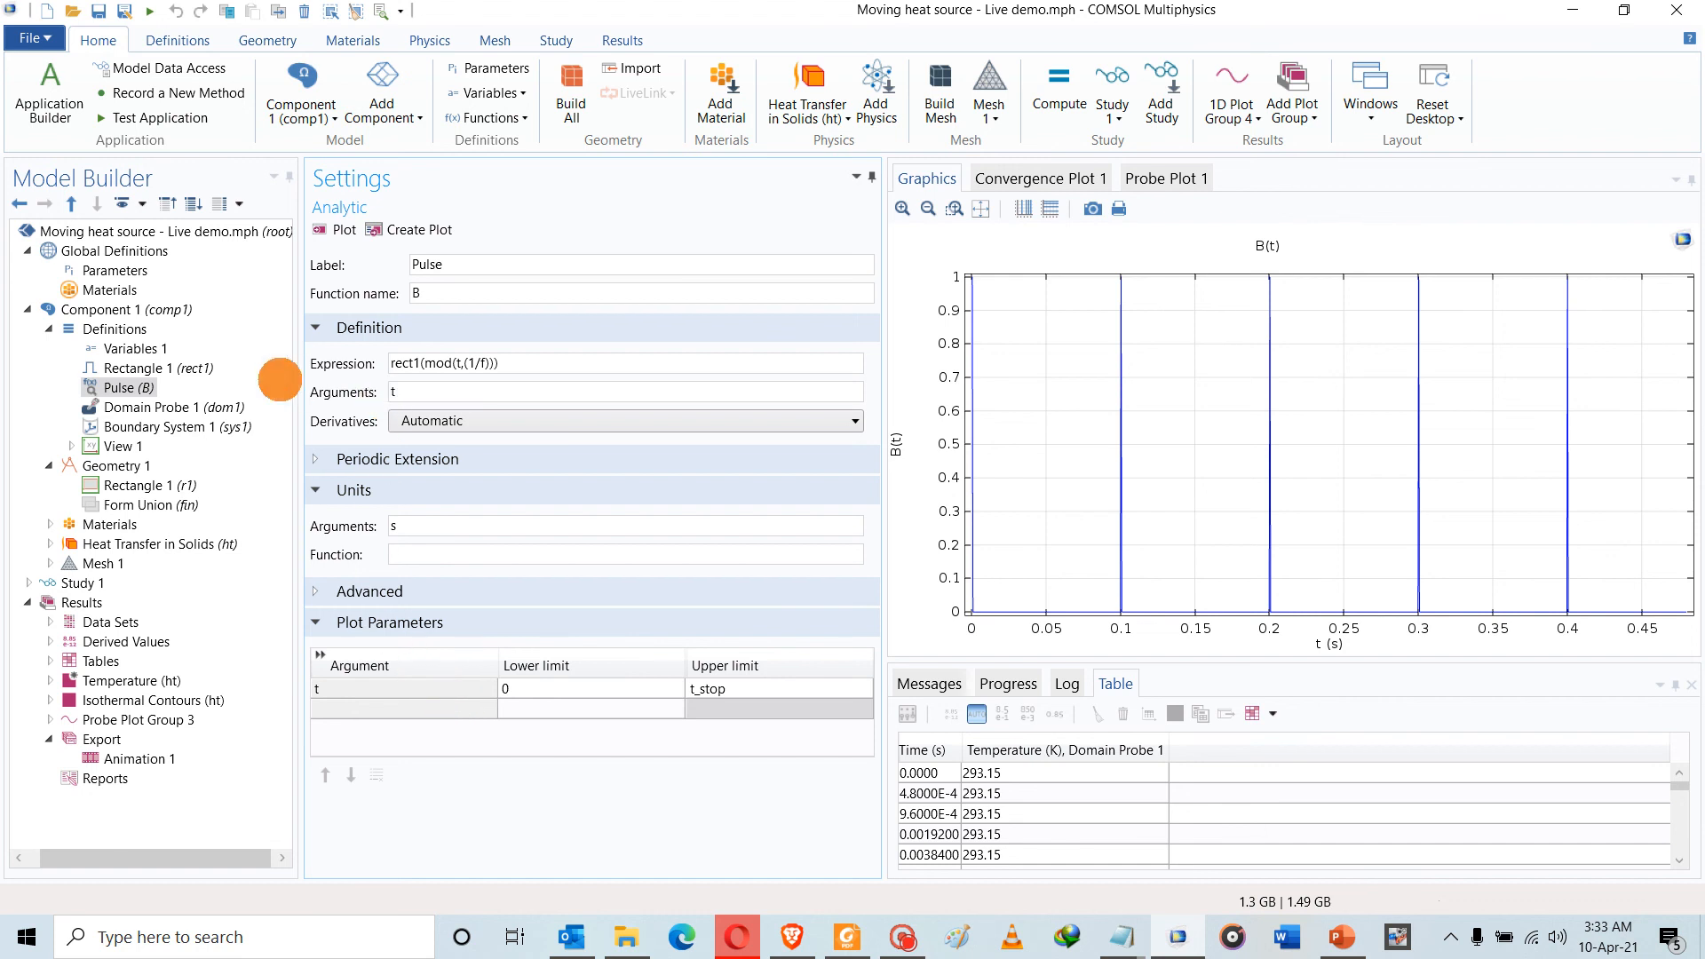
Multiply the laser heat source variable Pg by the pulse function, making its expression A1*Ed*G_space*B(t)
click(124, 348)
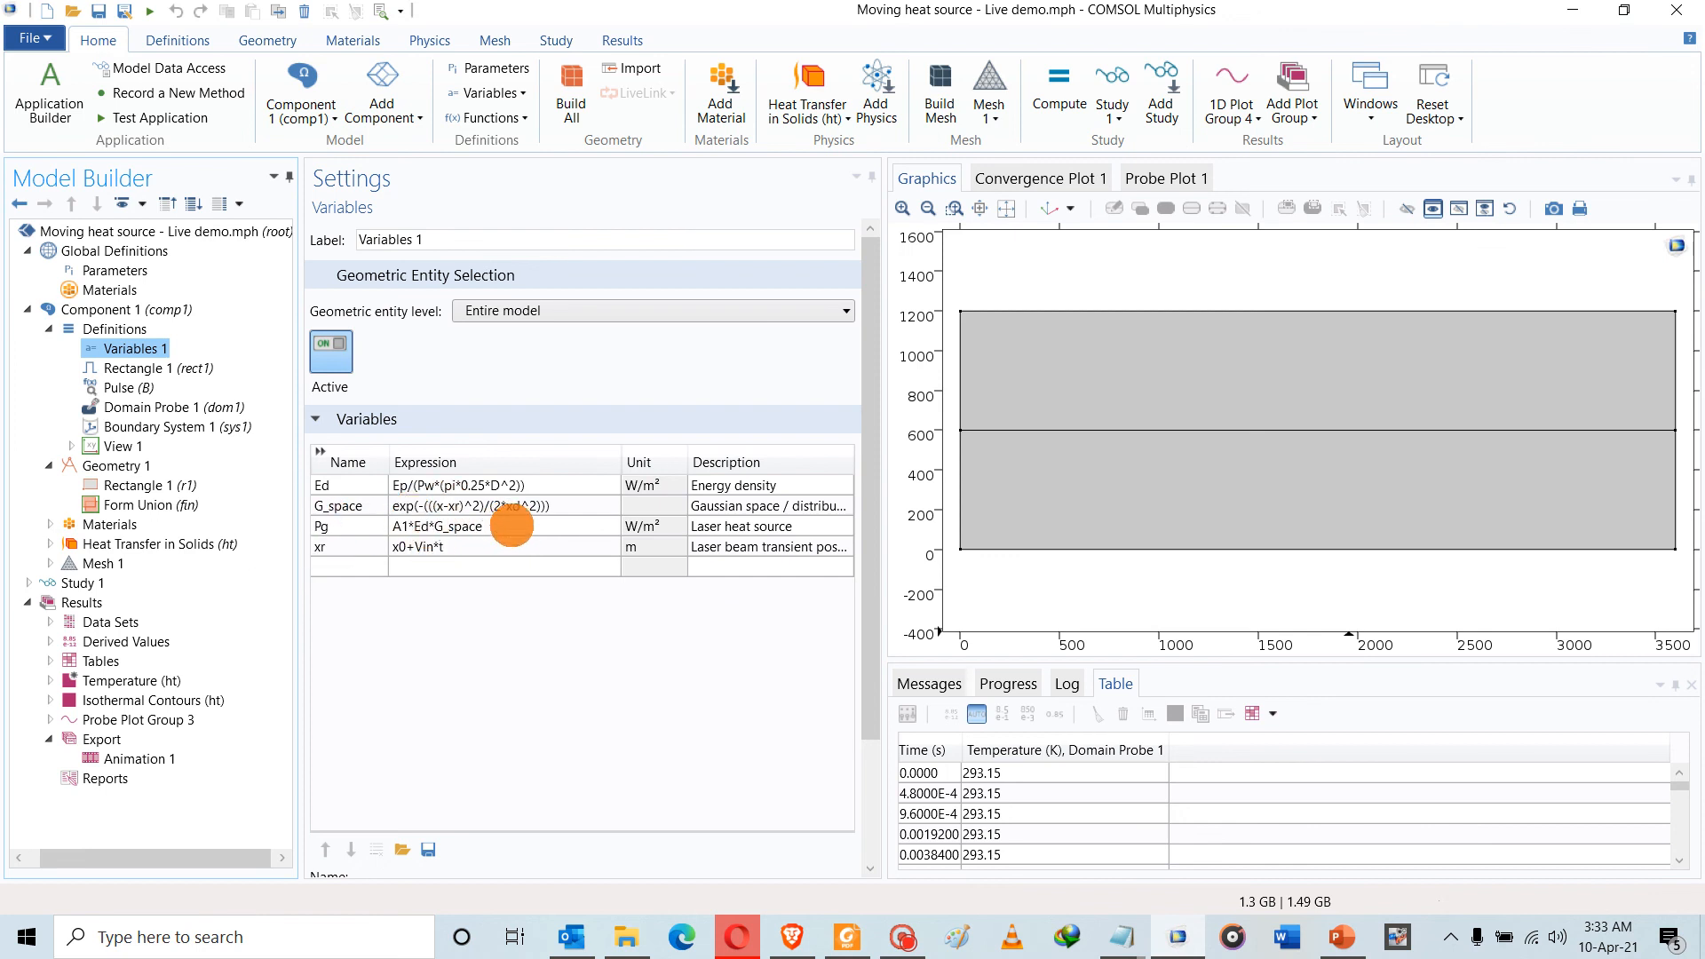
click(508, 526)
click(511, 527)
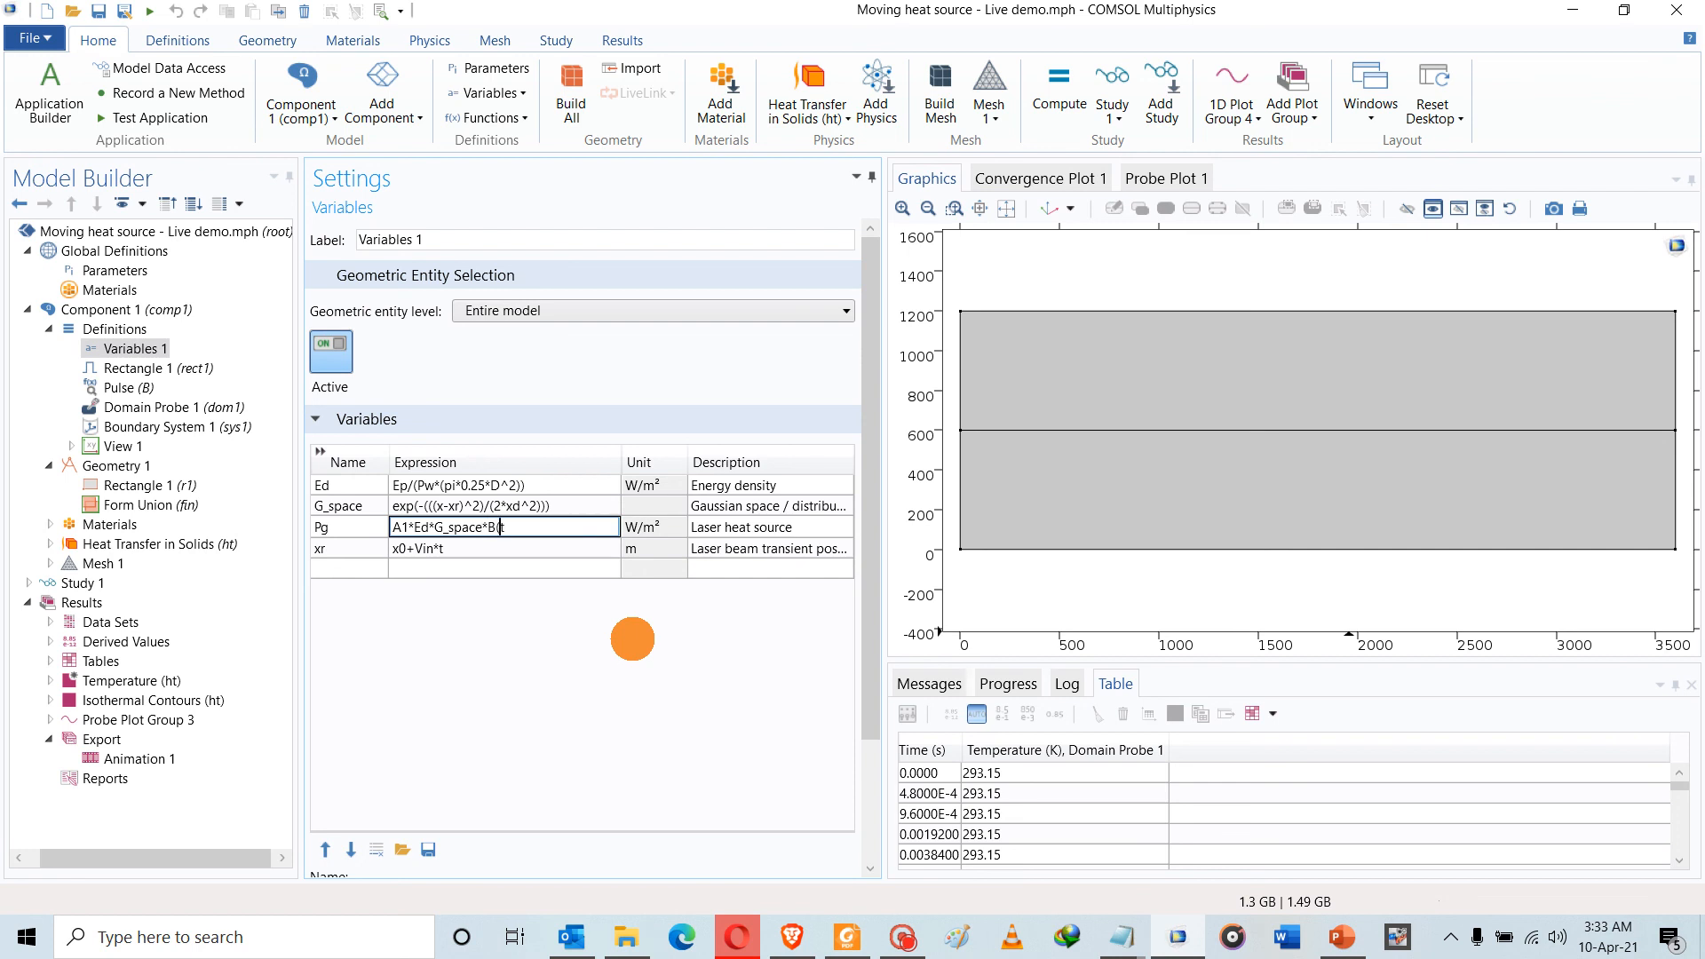
click(575, 551)
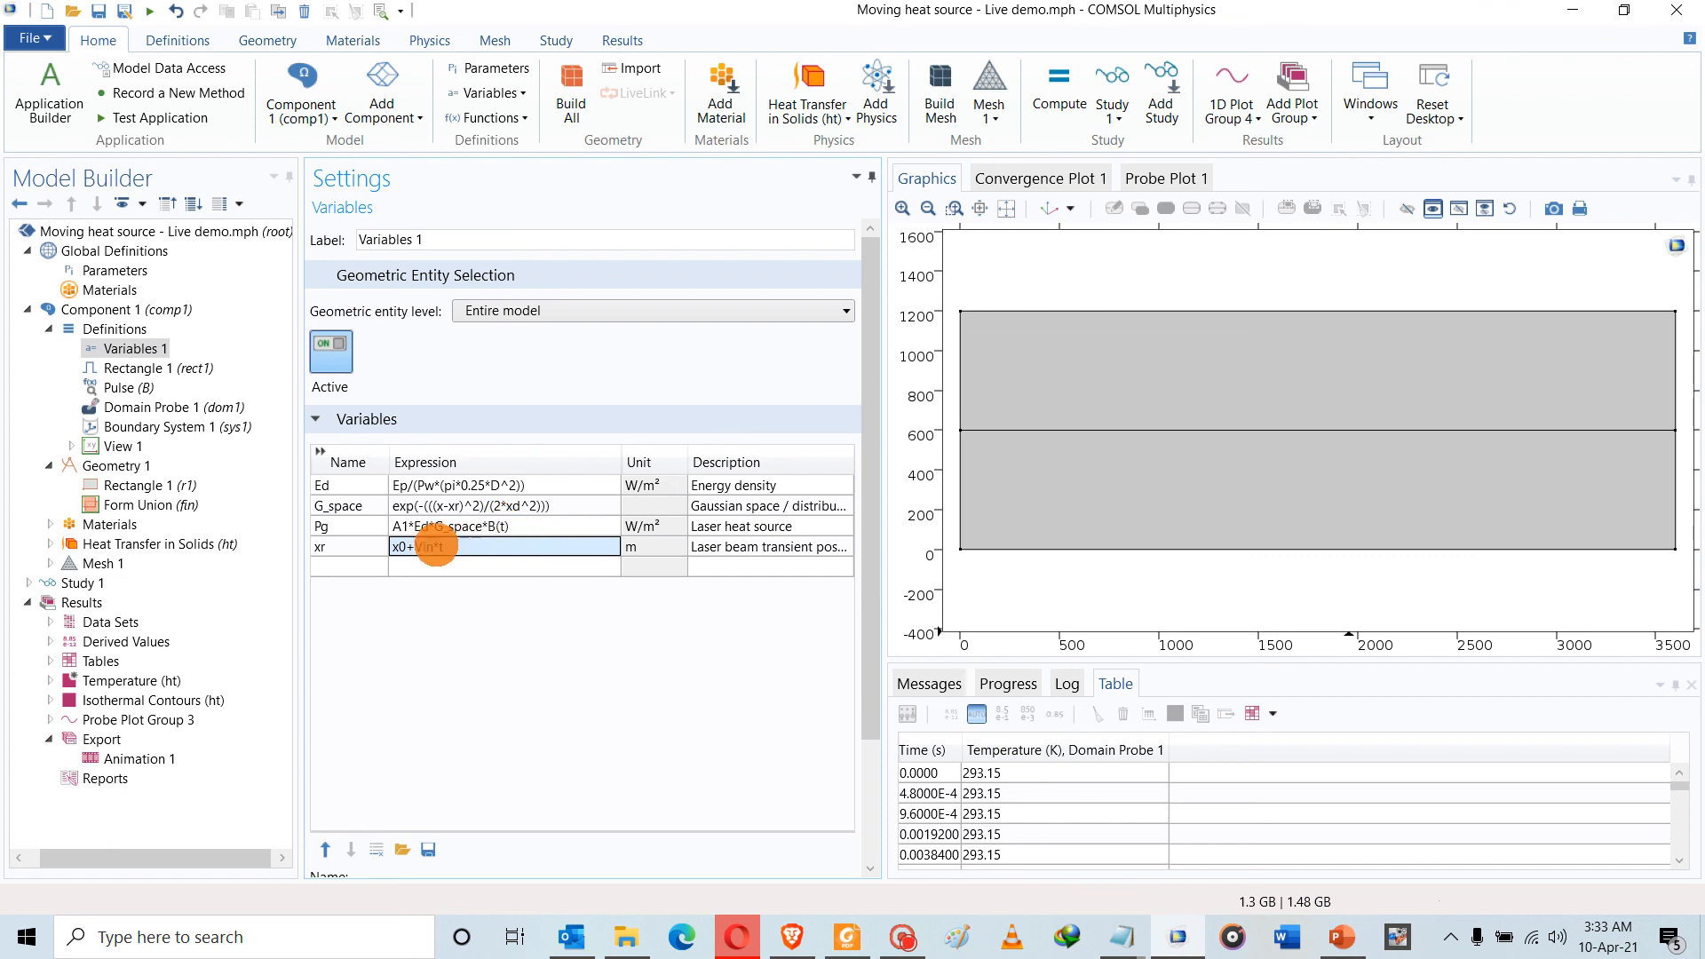
click(413, 565)
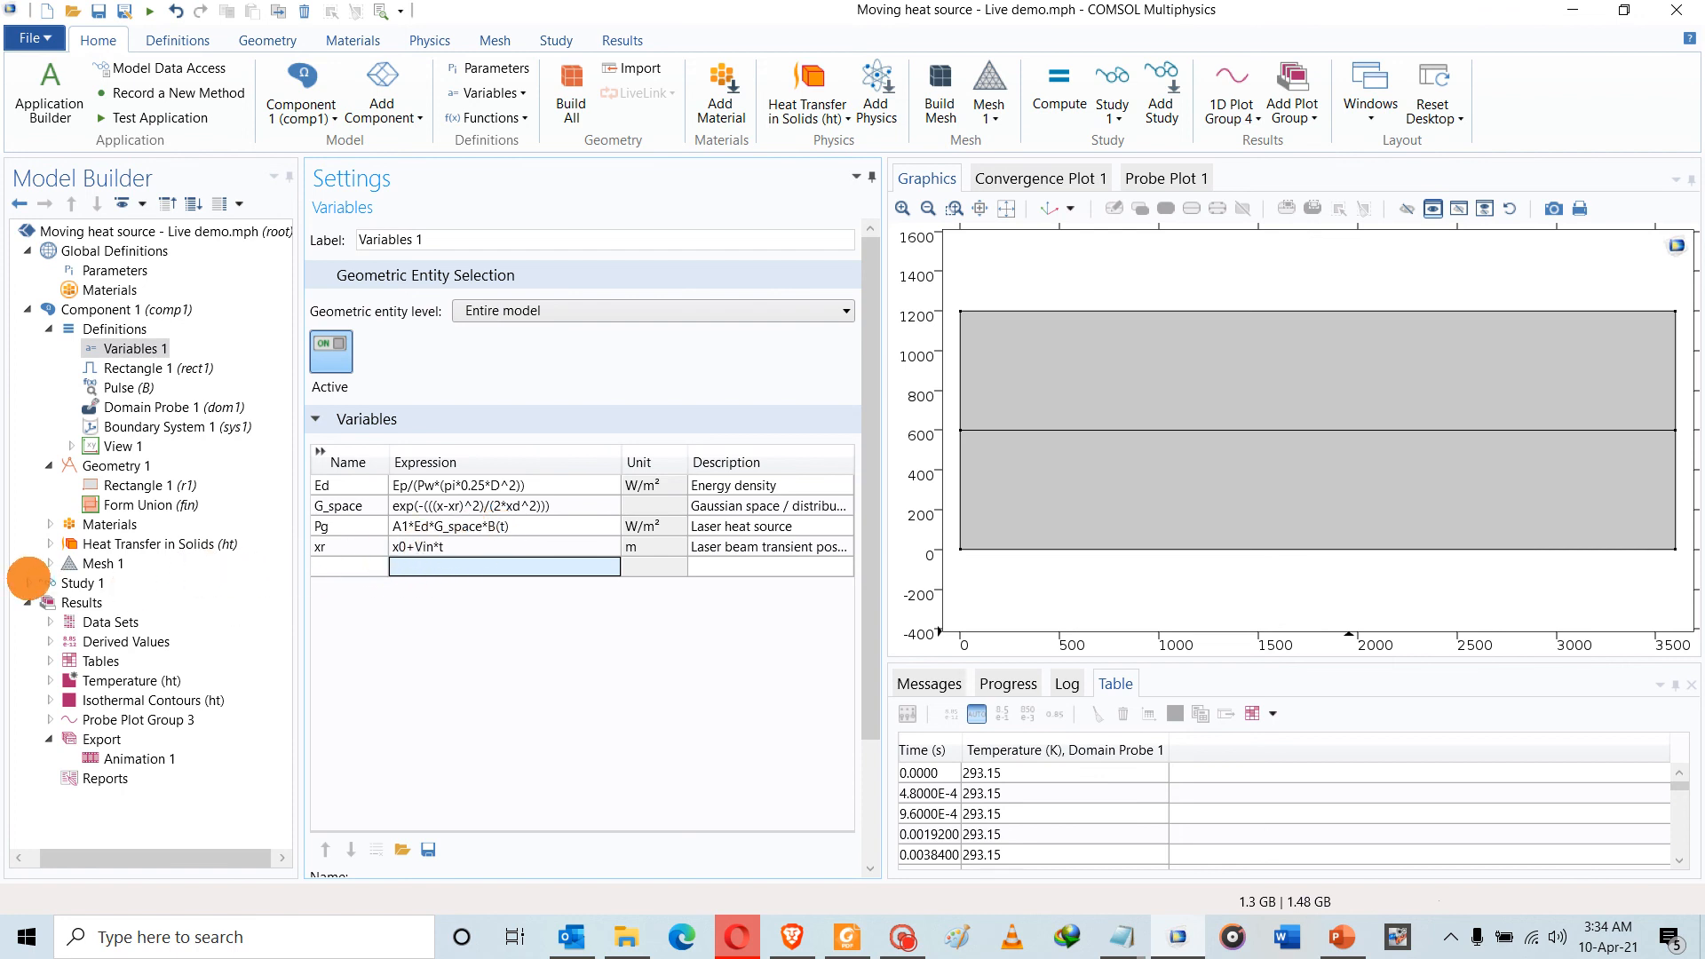
Set the output times of Study 1's Time Dependent step to range(0,Pw/2,t_stop)
click(28, 583)
click(96, 602)
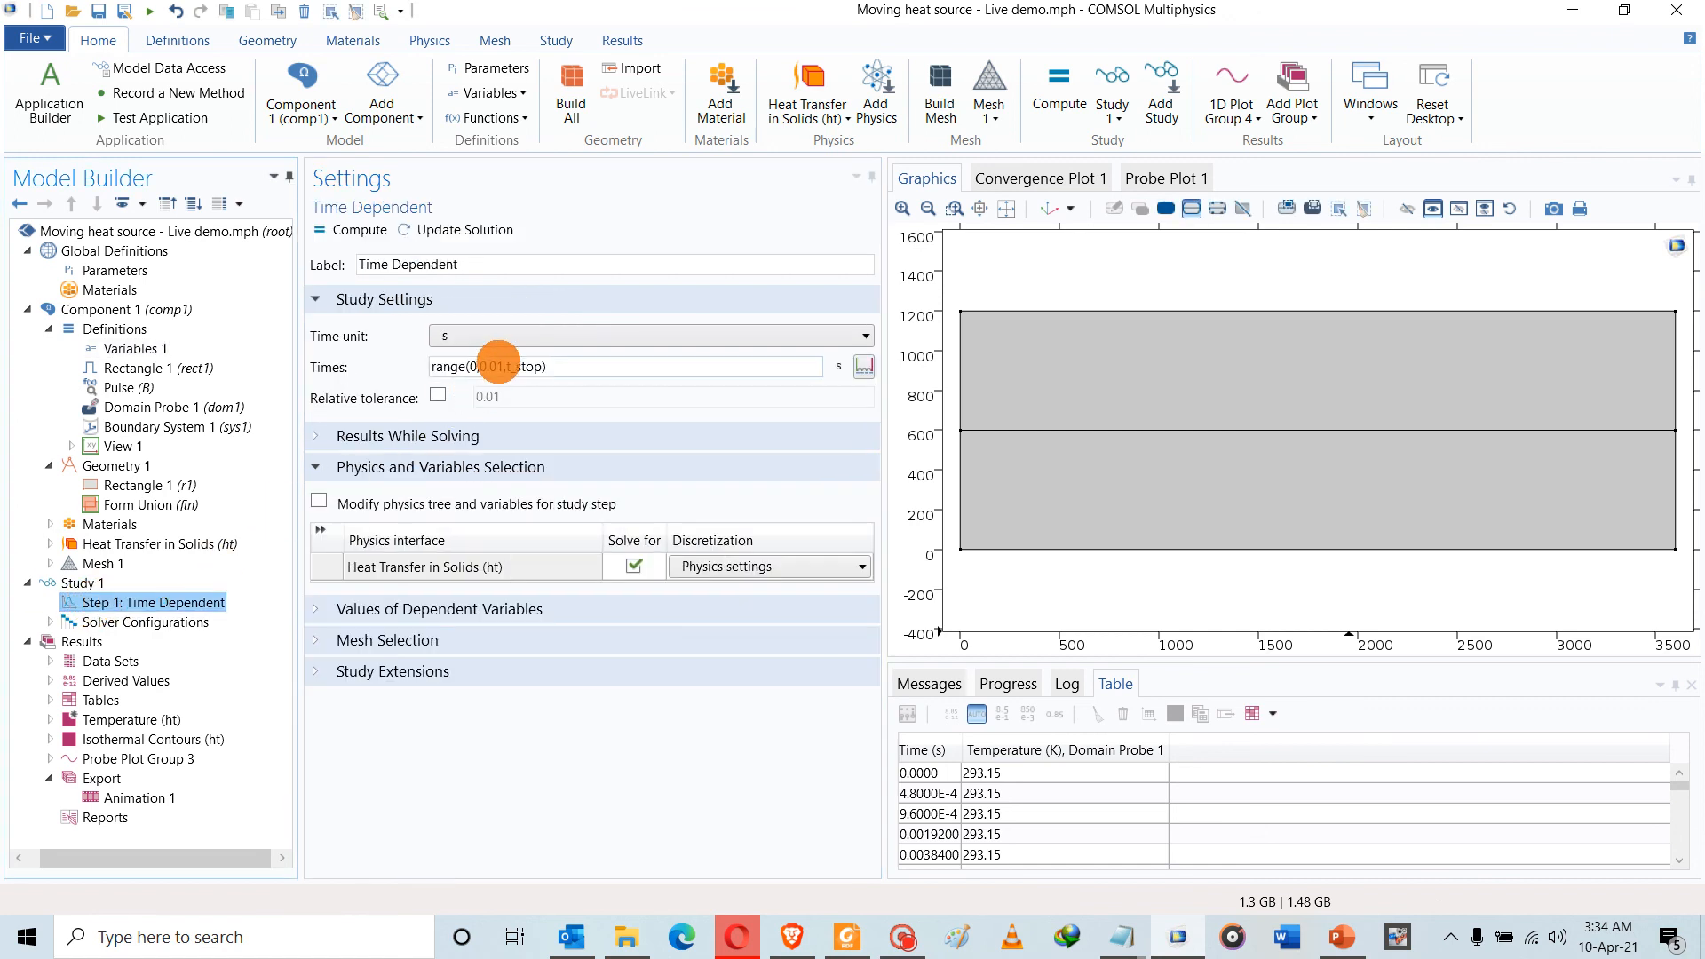
click(496, 364)
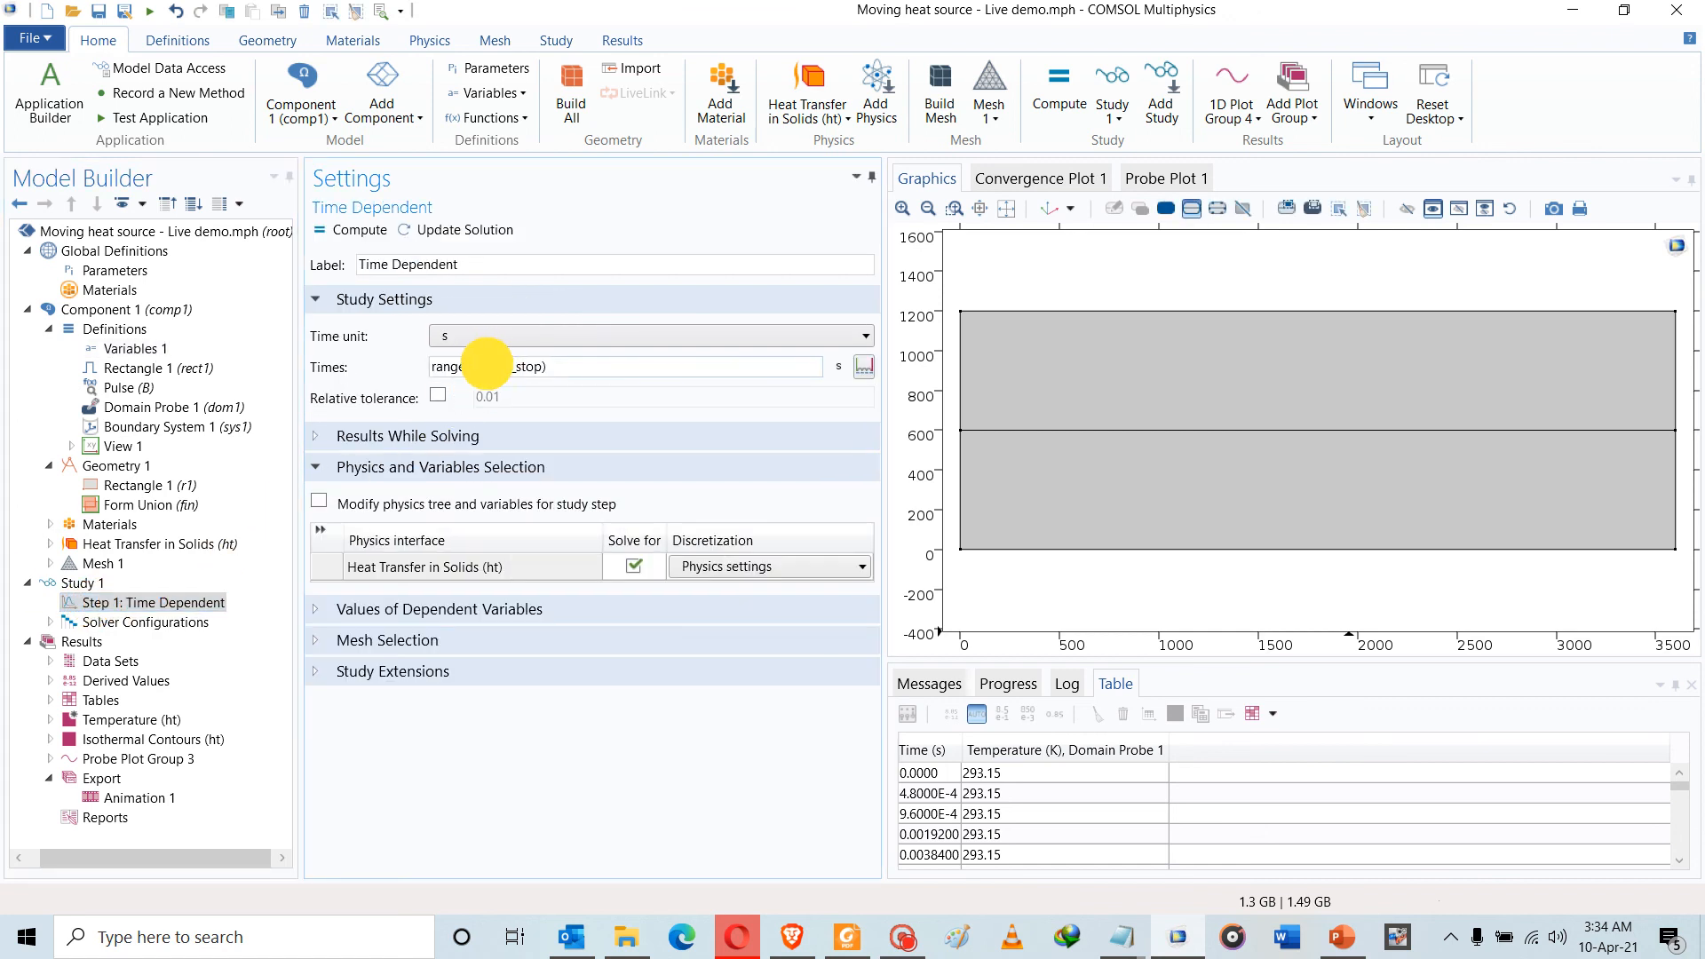
double_click(491, 366)
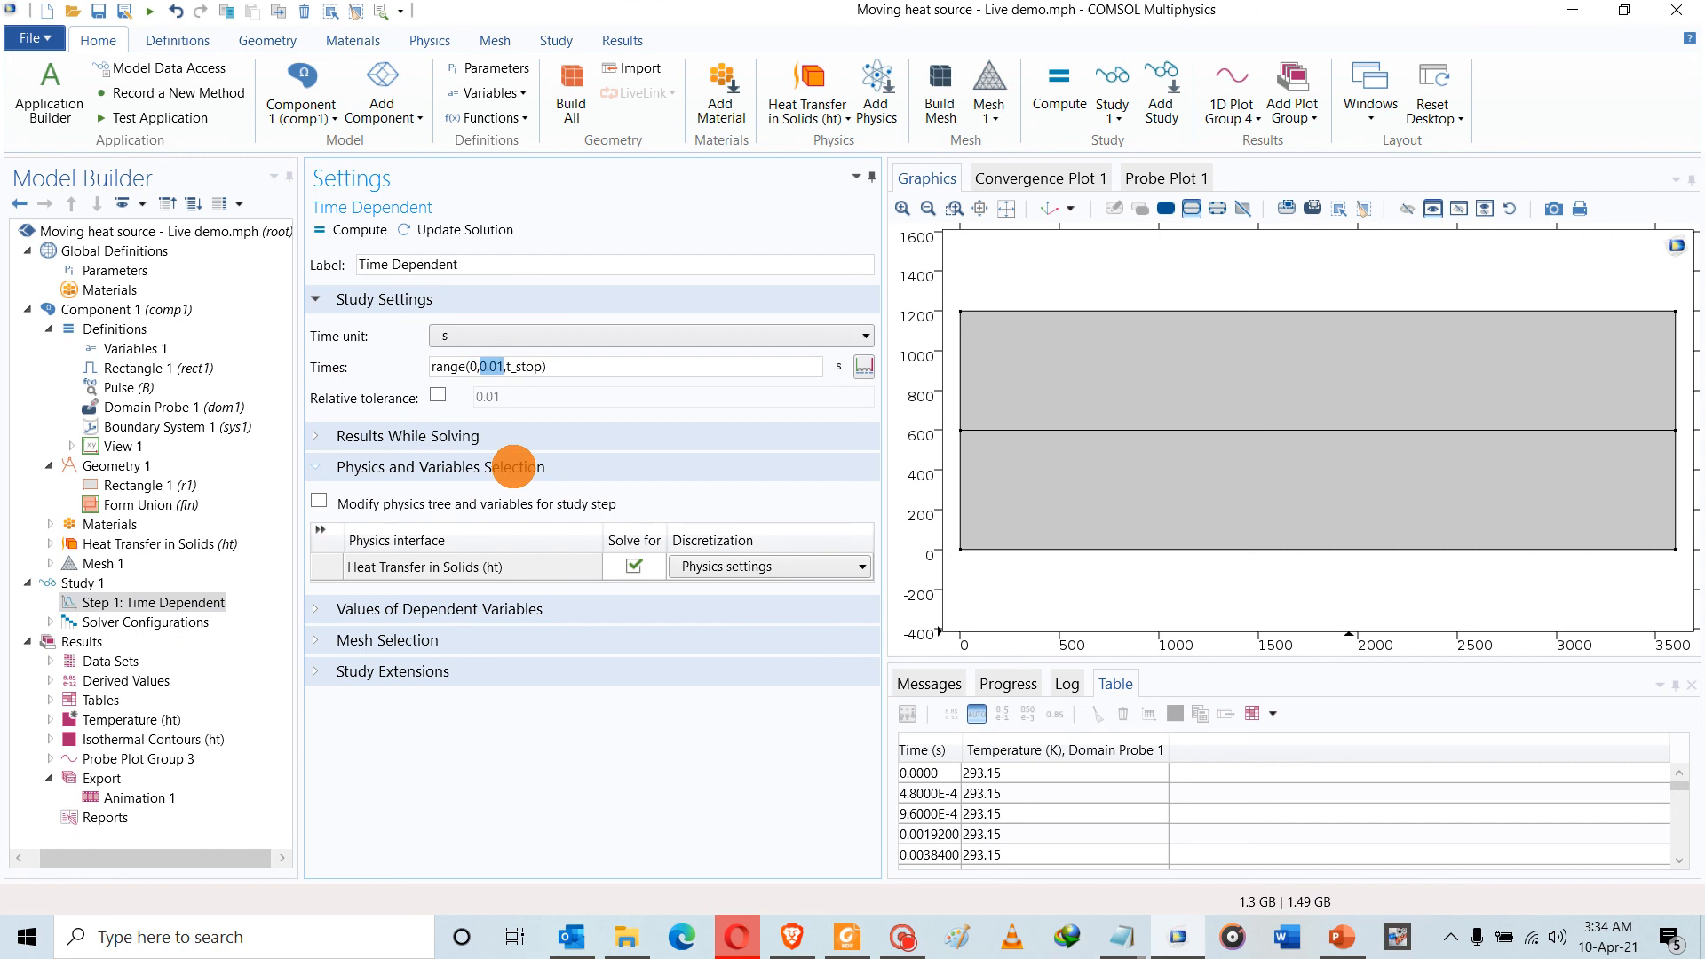
text(Pw/2)
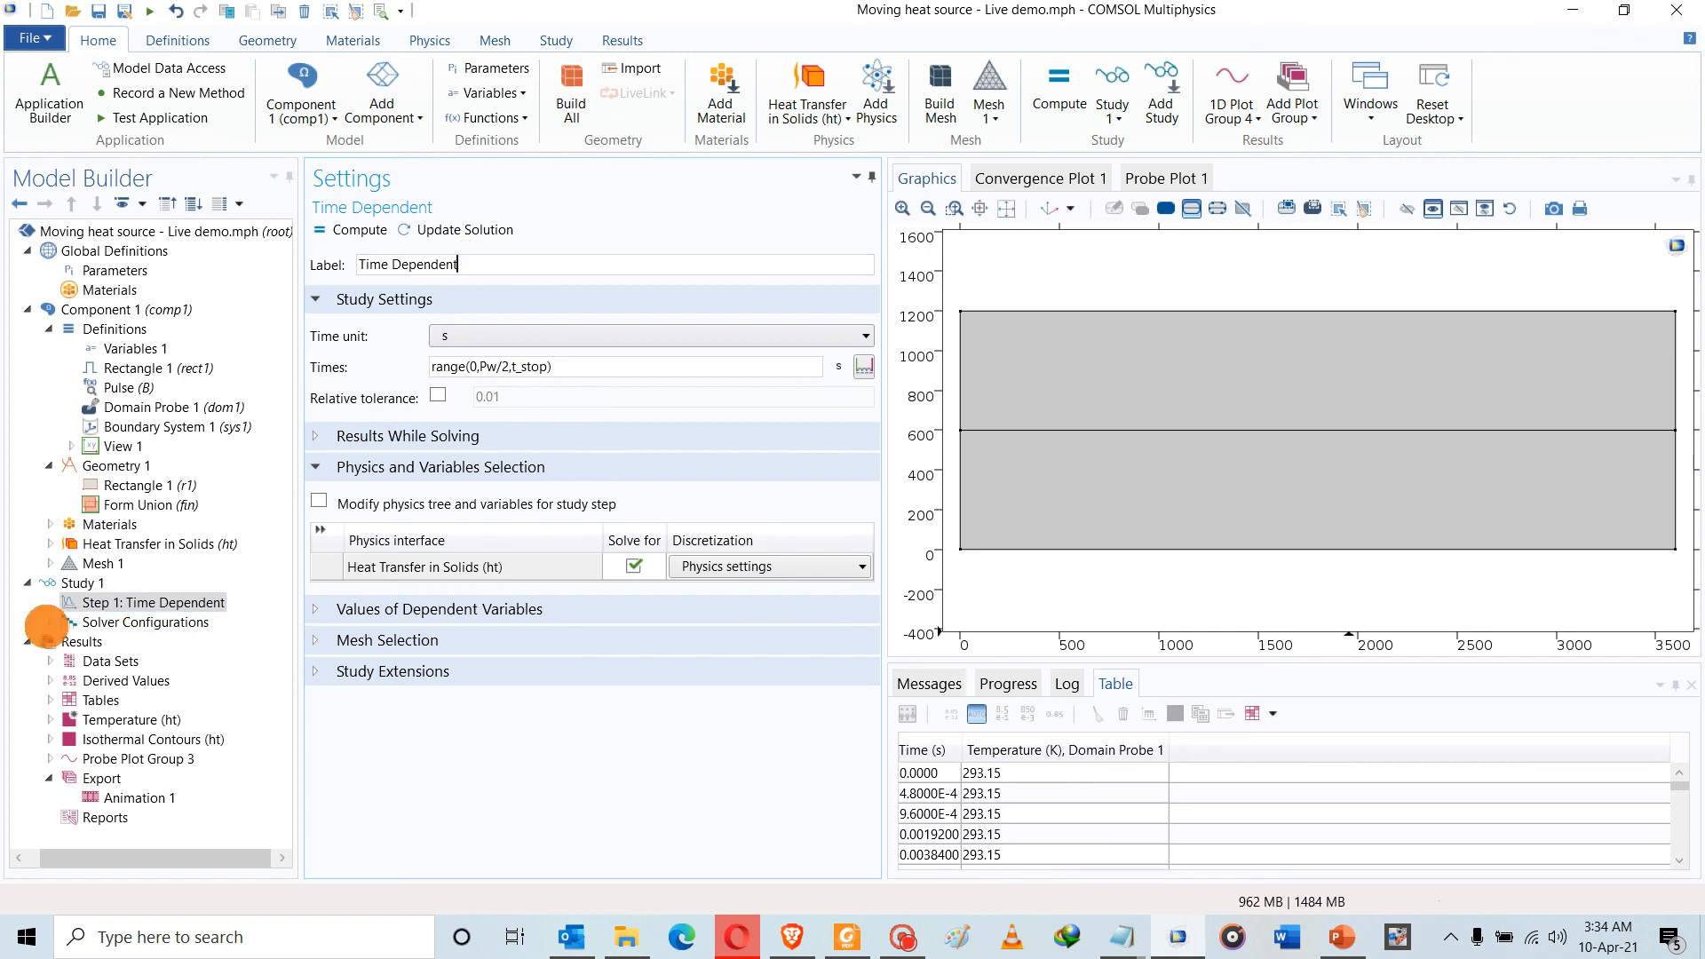
Delete all solver configurations of Study 1 together with the result nodes associated with the study
click(49, 621)
right_click(78, 622)
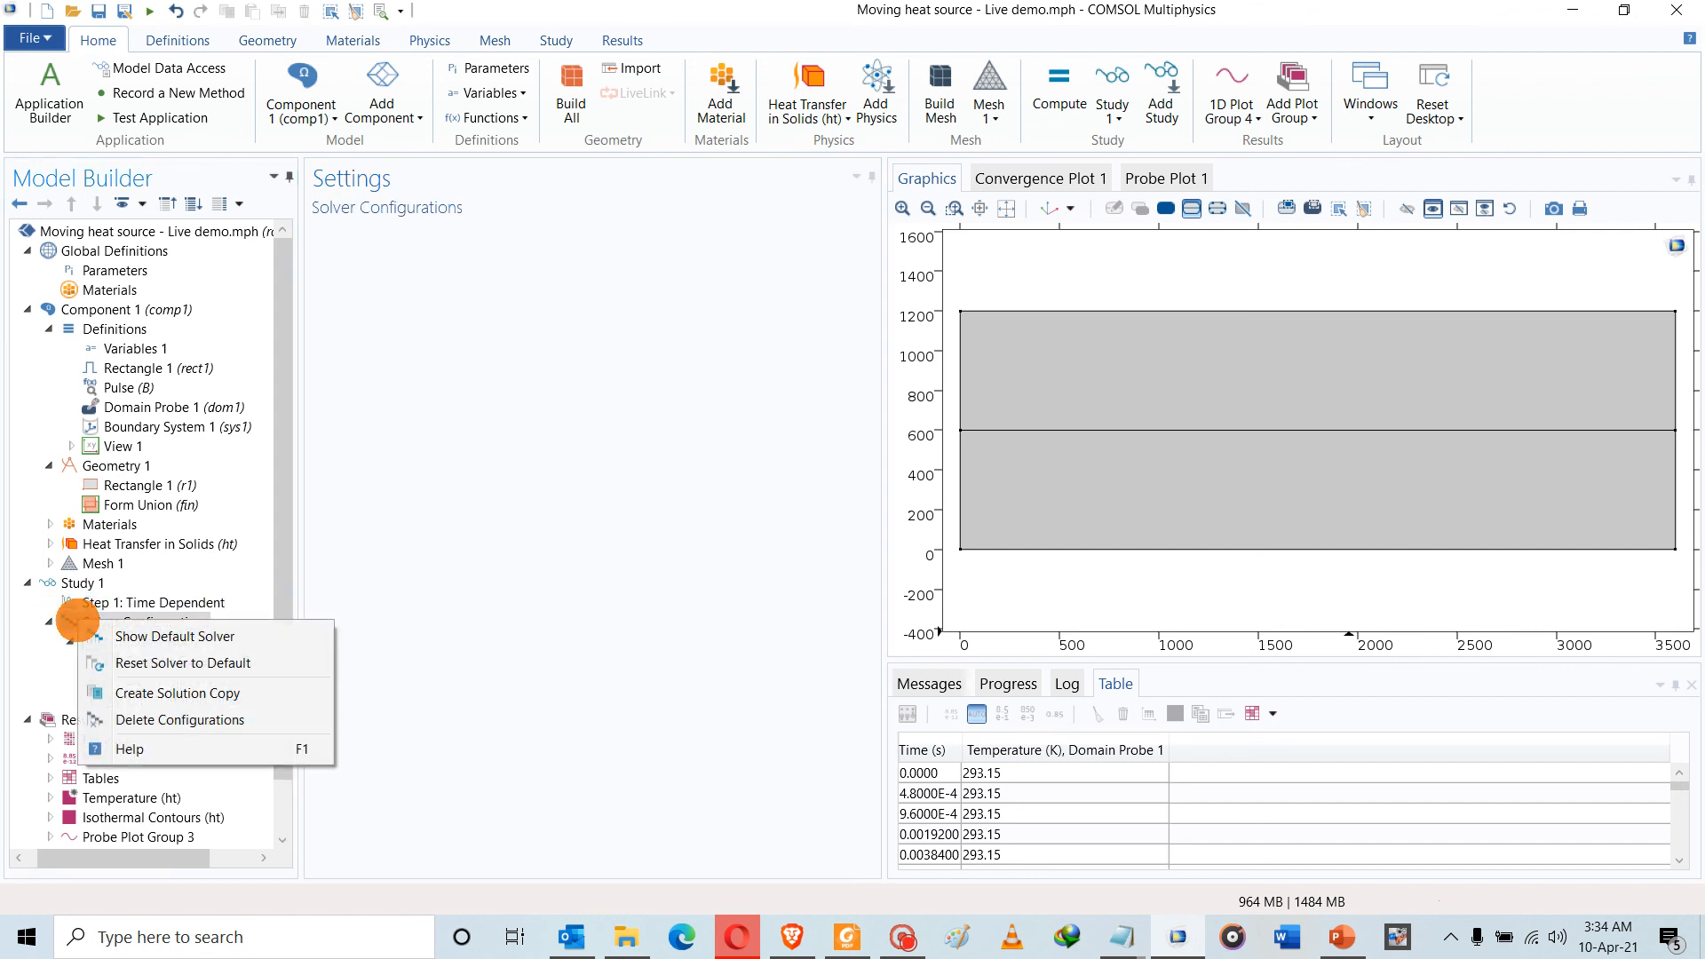
click(184, 716)
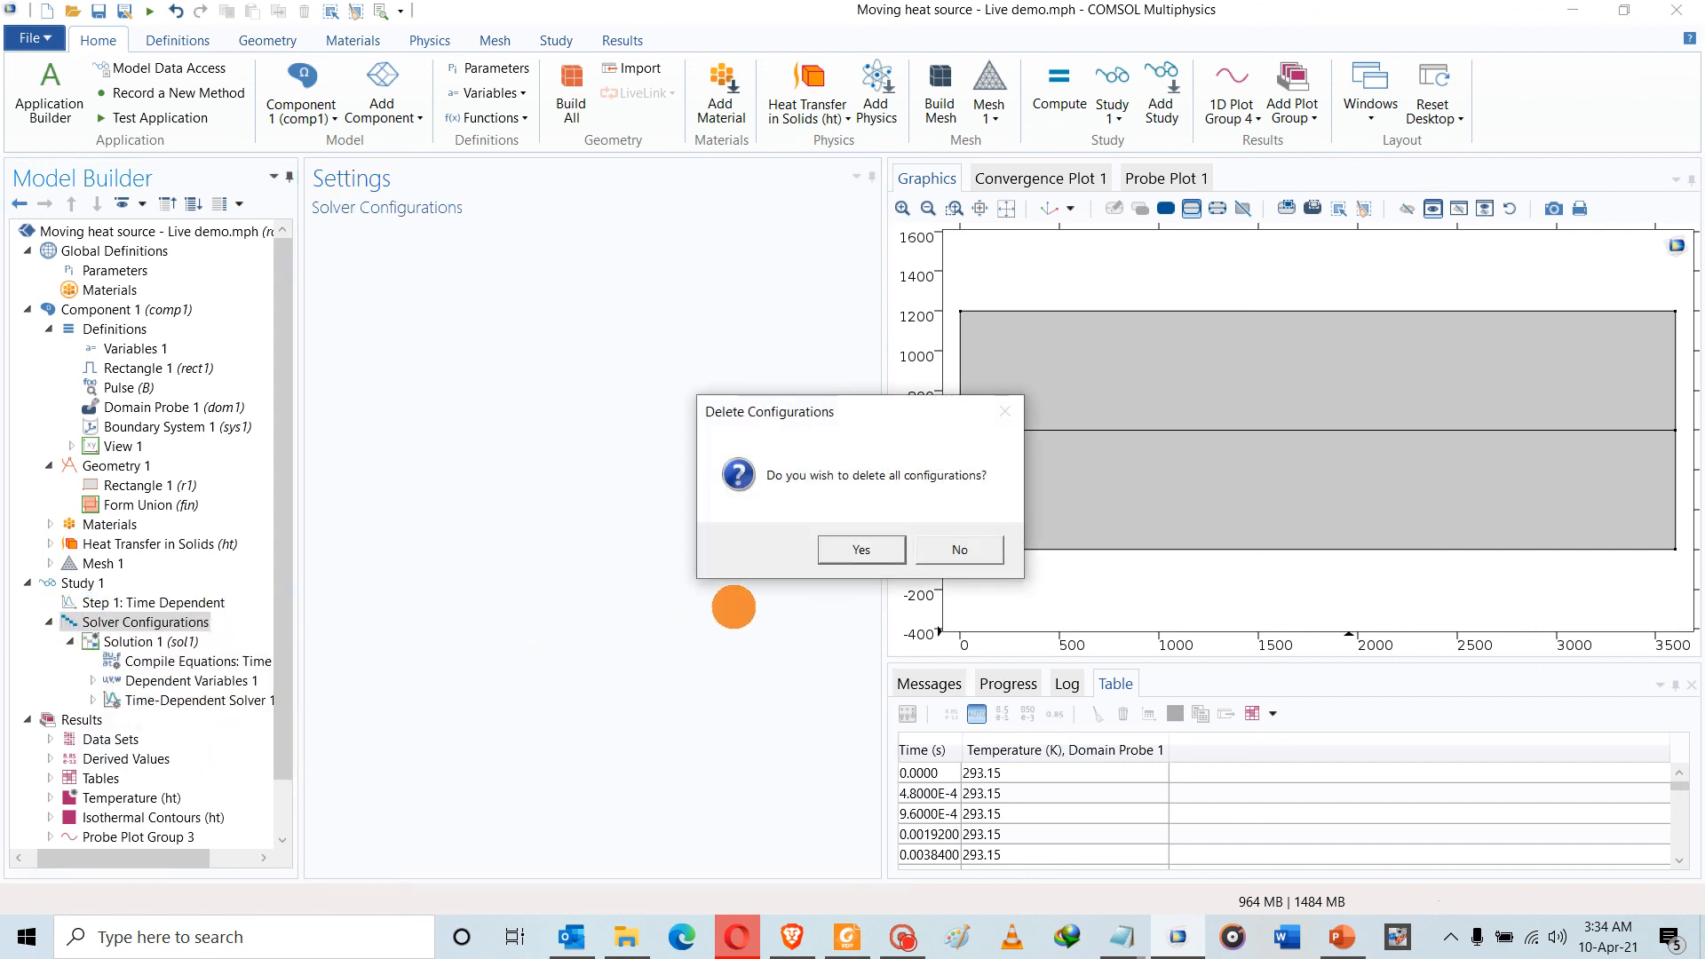
click(833, 547)
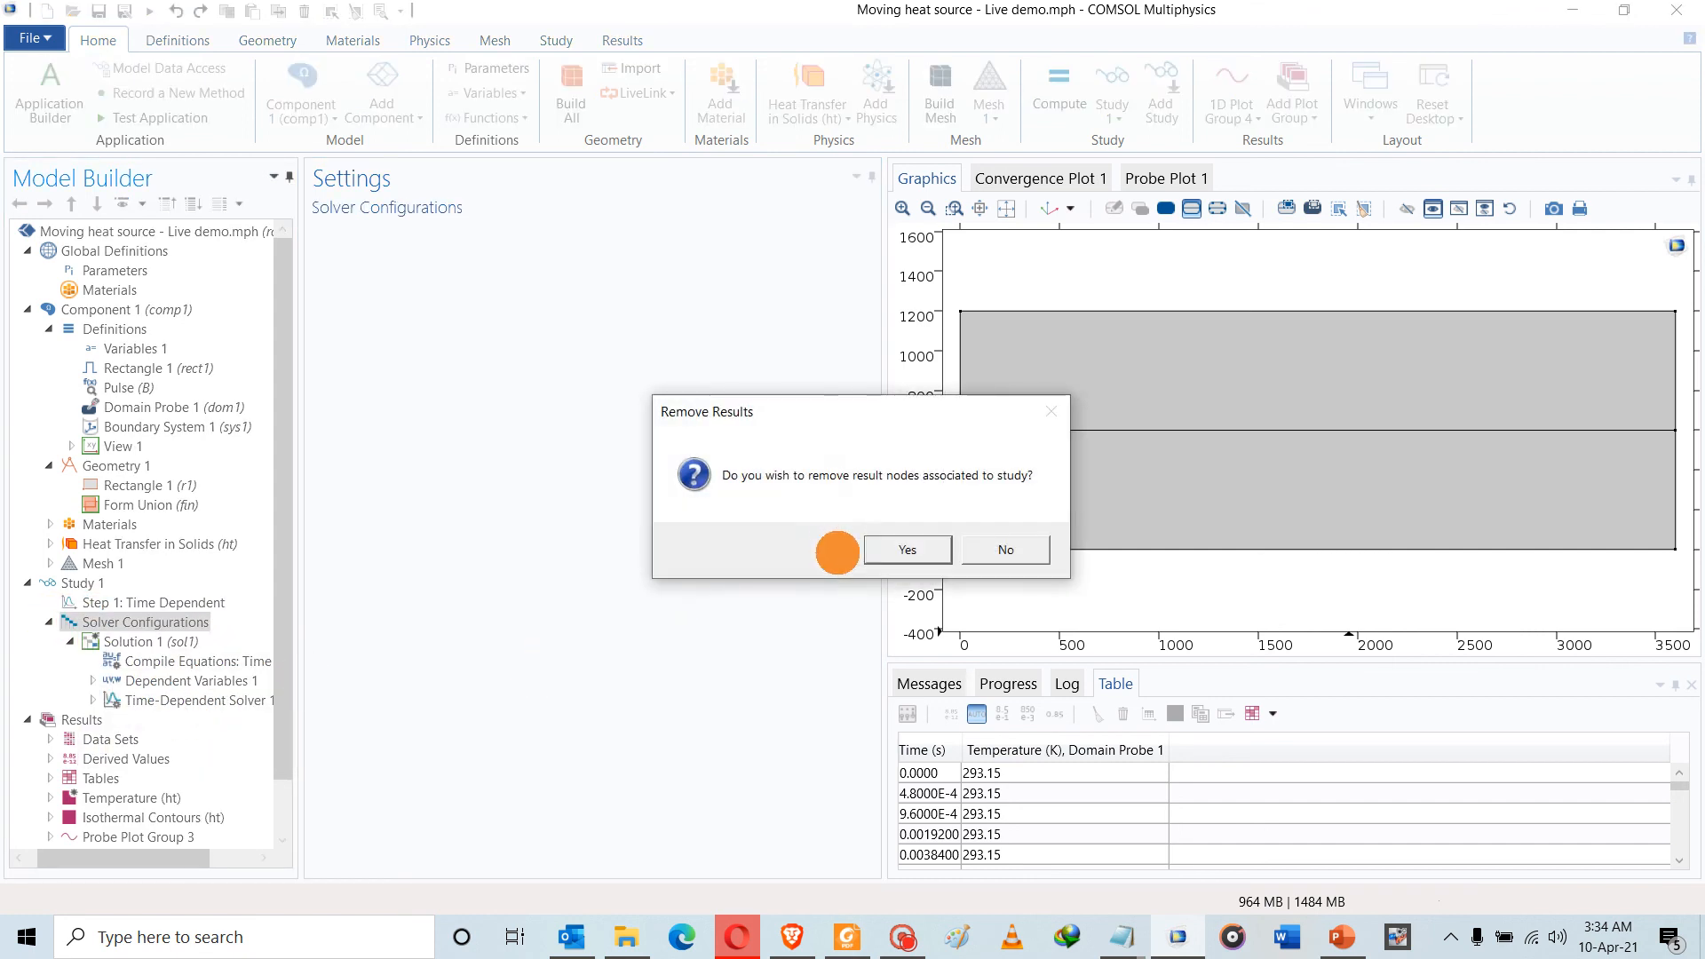
click(904, 548)
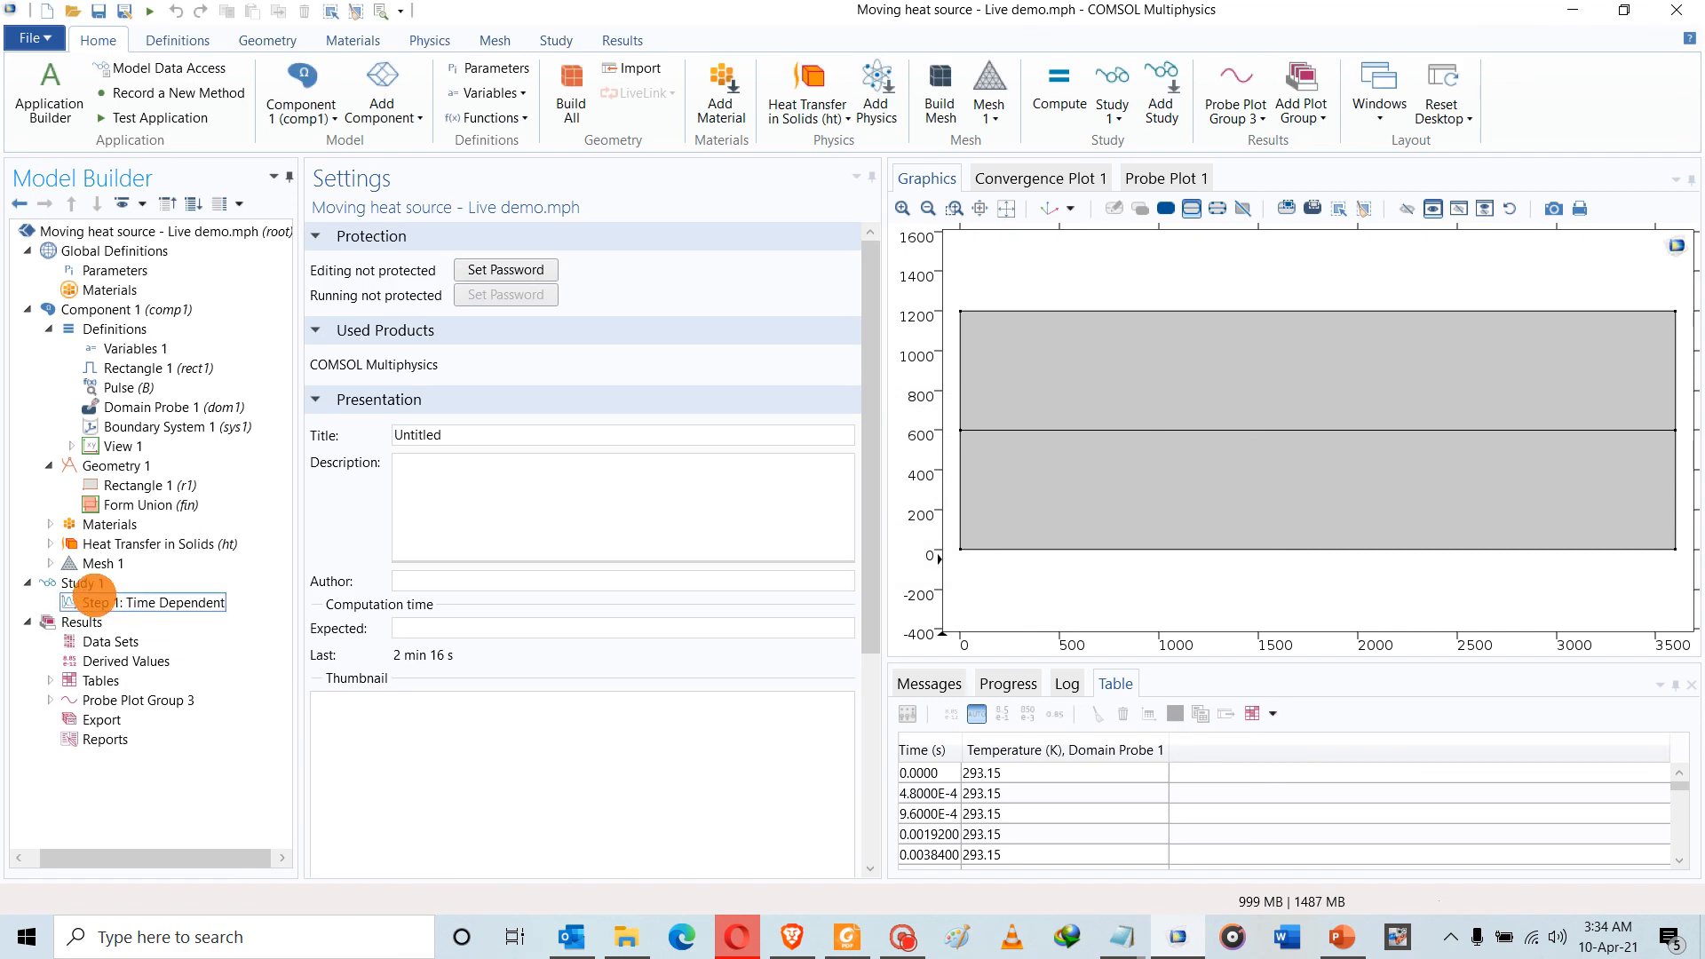
Delete the leftover Probe Plot Group 3 and Probe Table 1 from the results
click(129, 702)
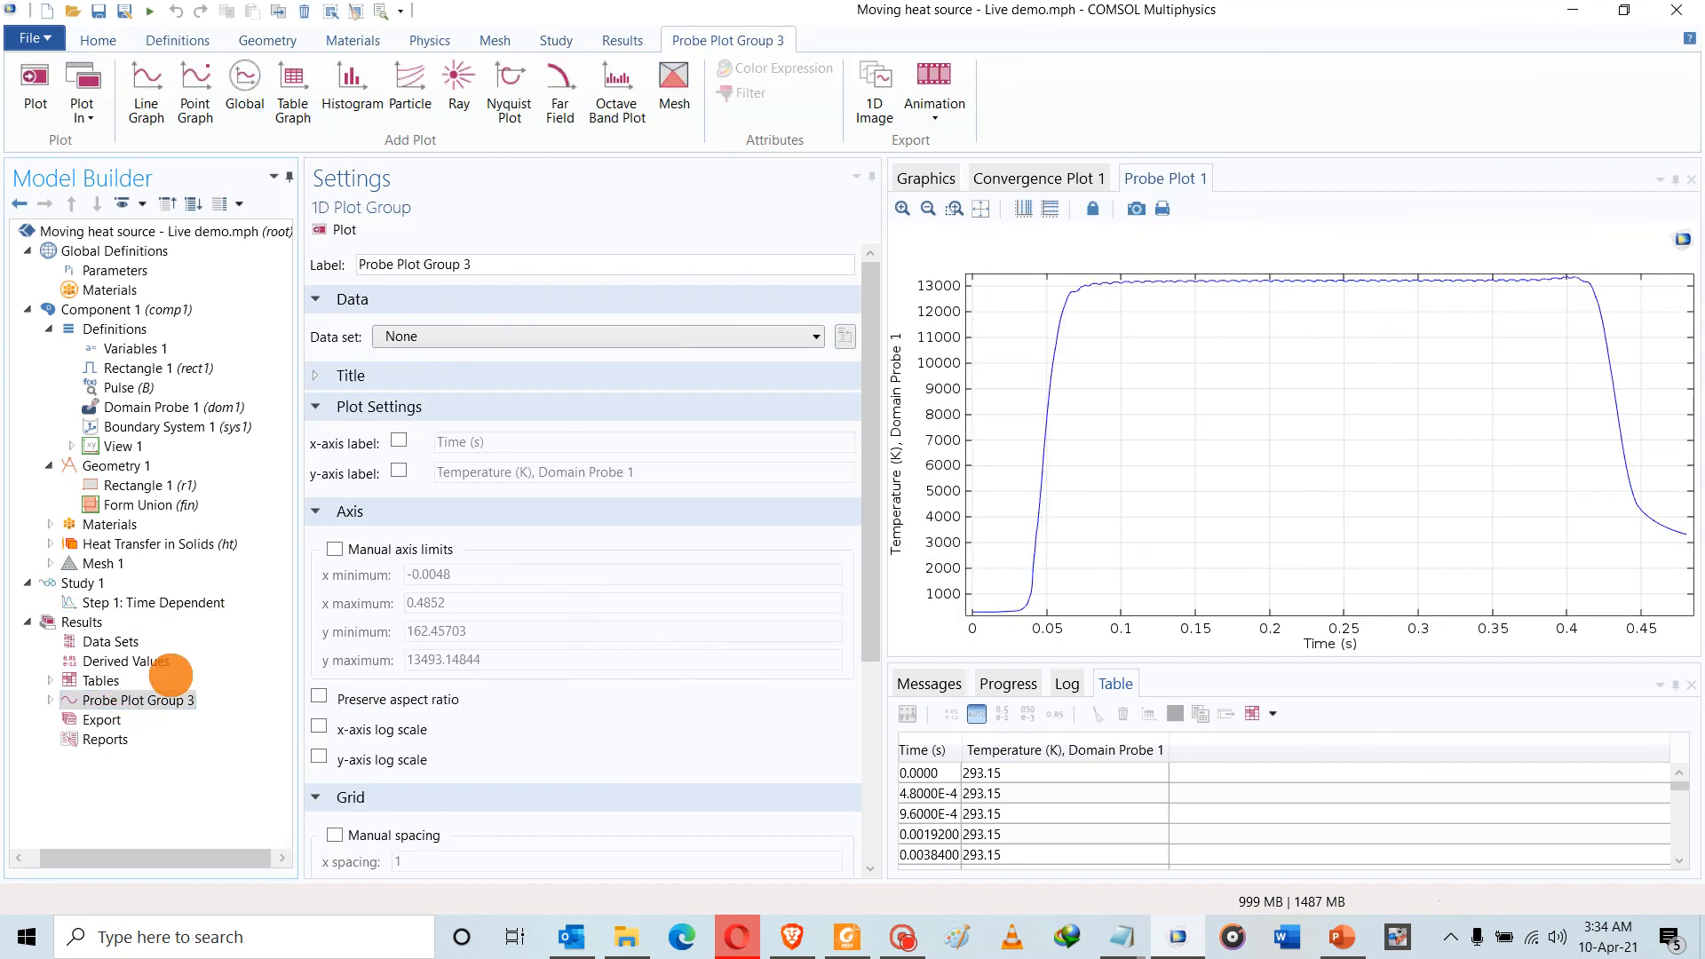
right_click(190, 691)
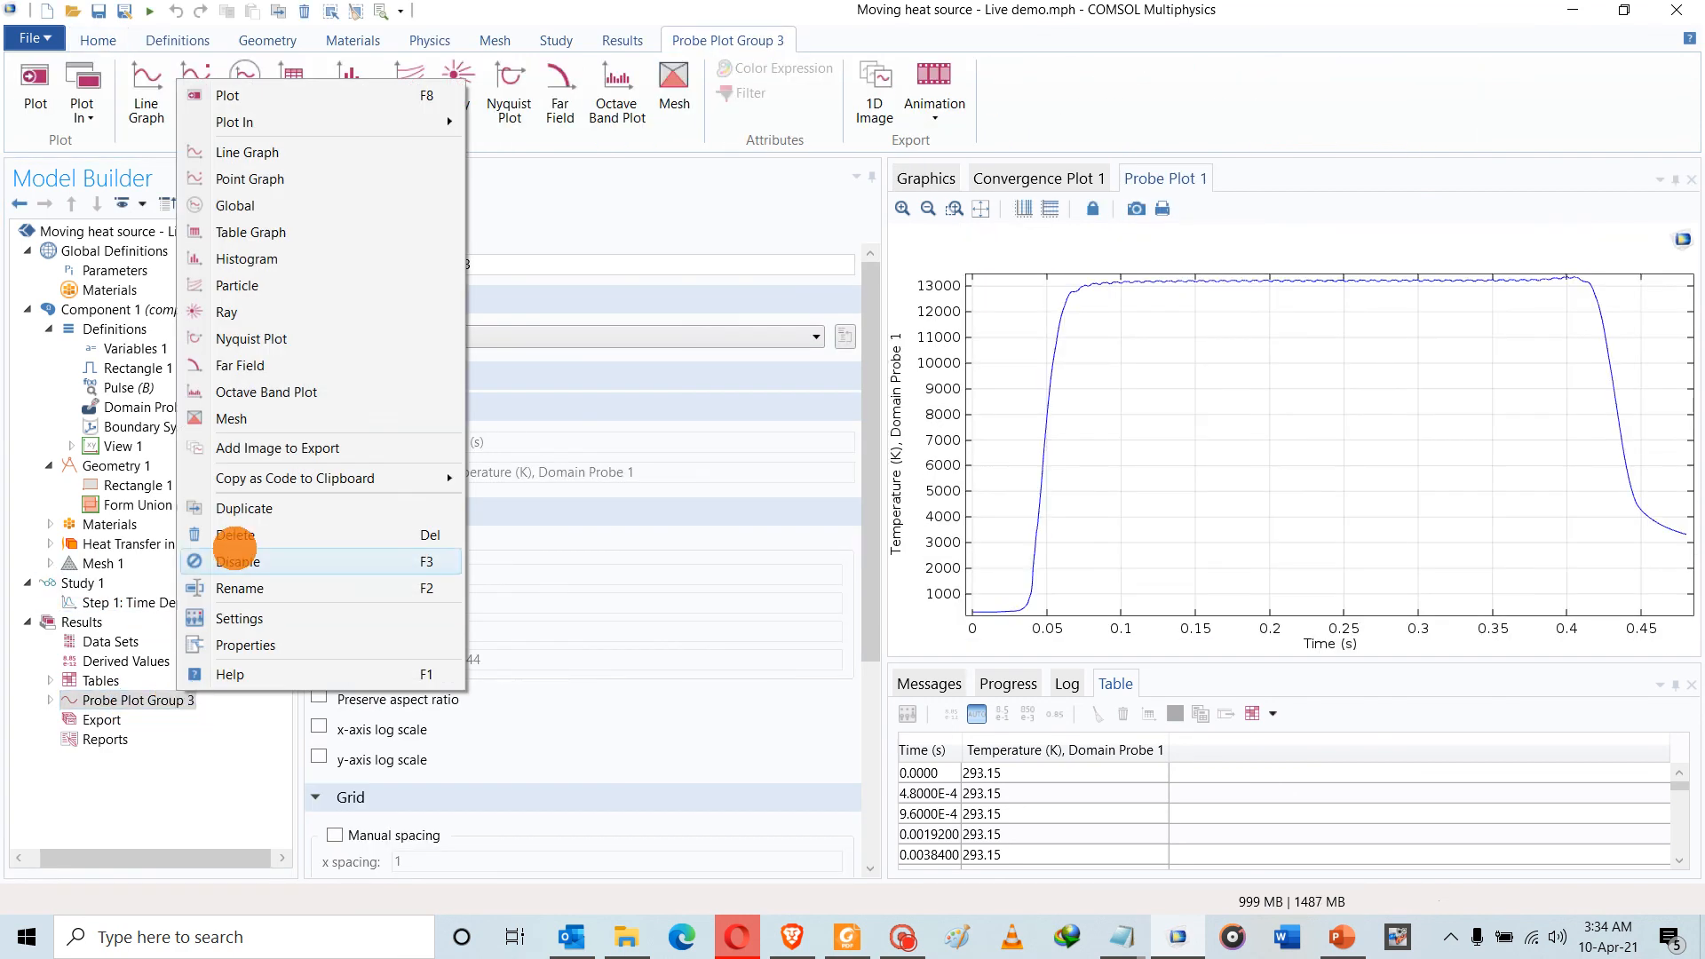
click(236, 533)
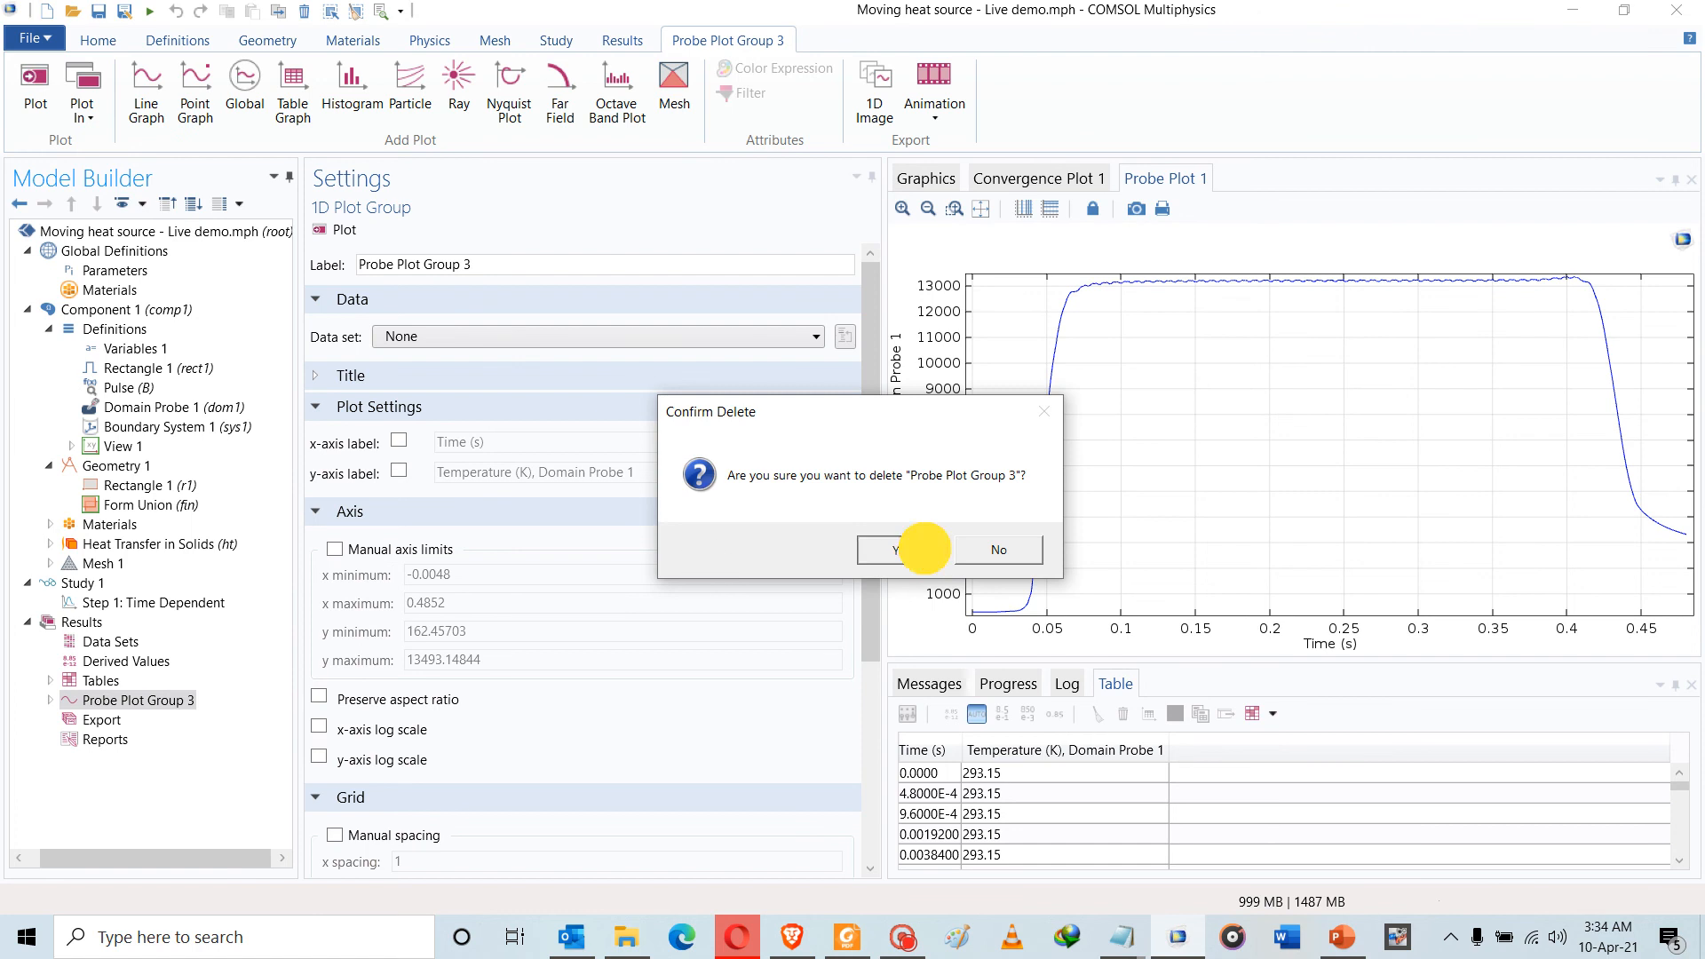
click(923, 548)
click(51, 681)
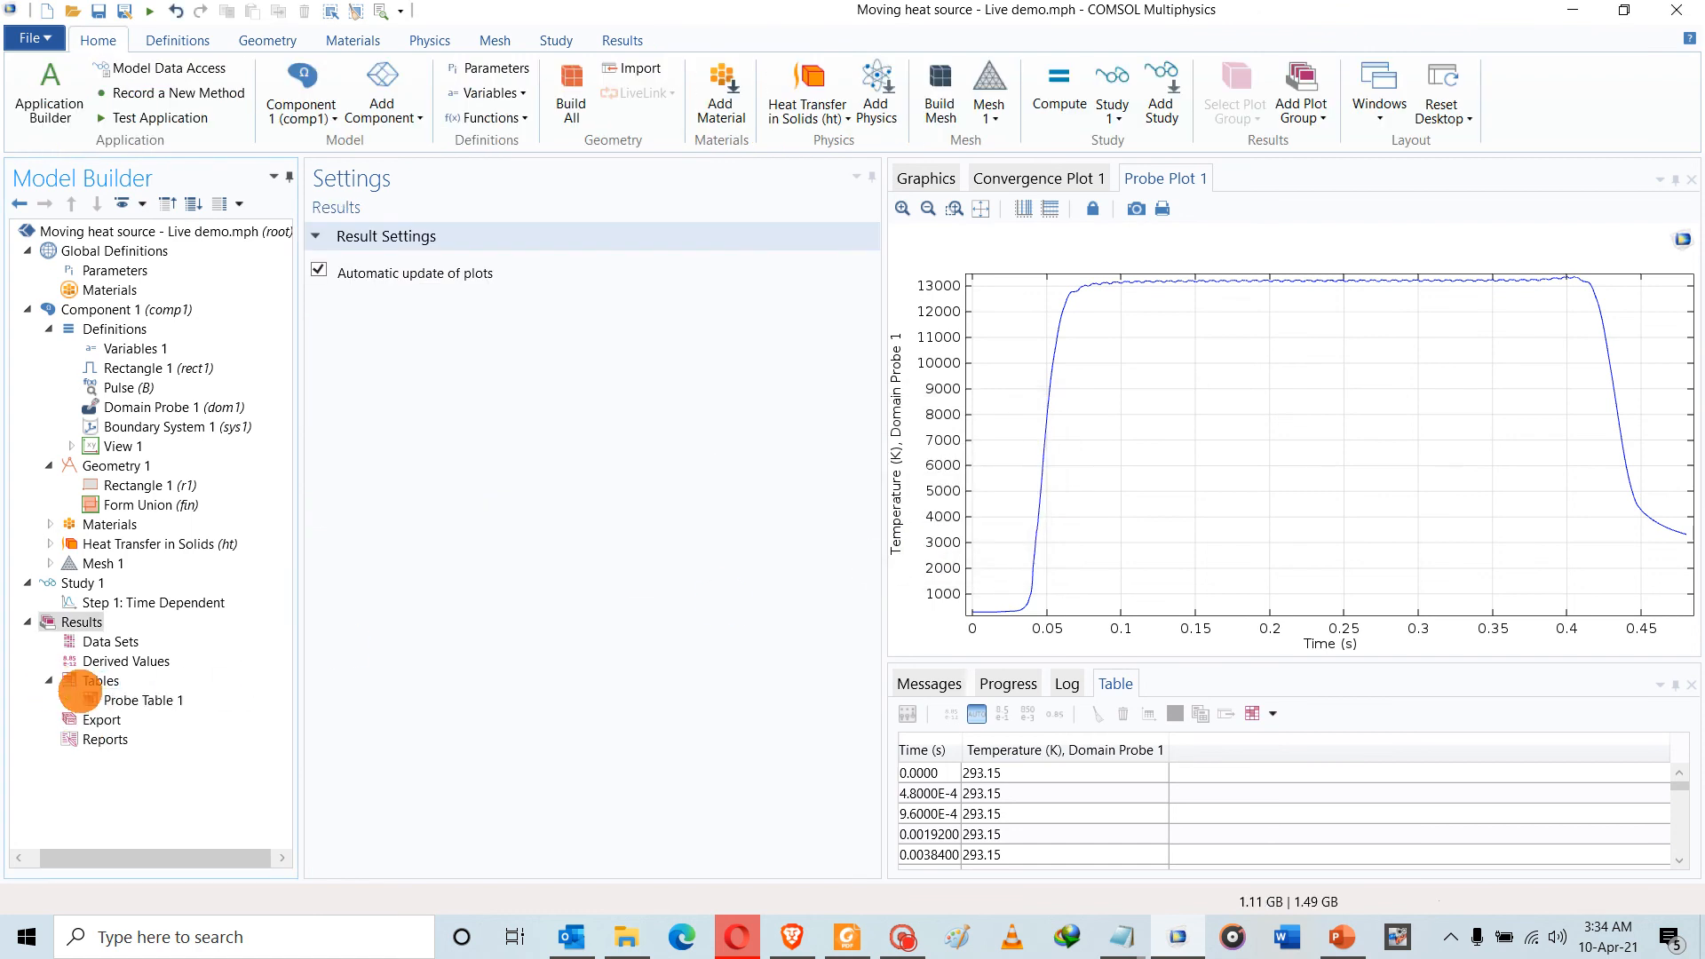
right_click(100, 700)
click(152, 534)
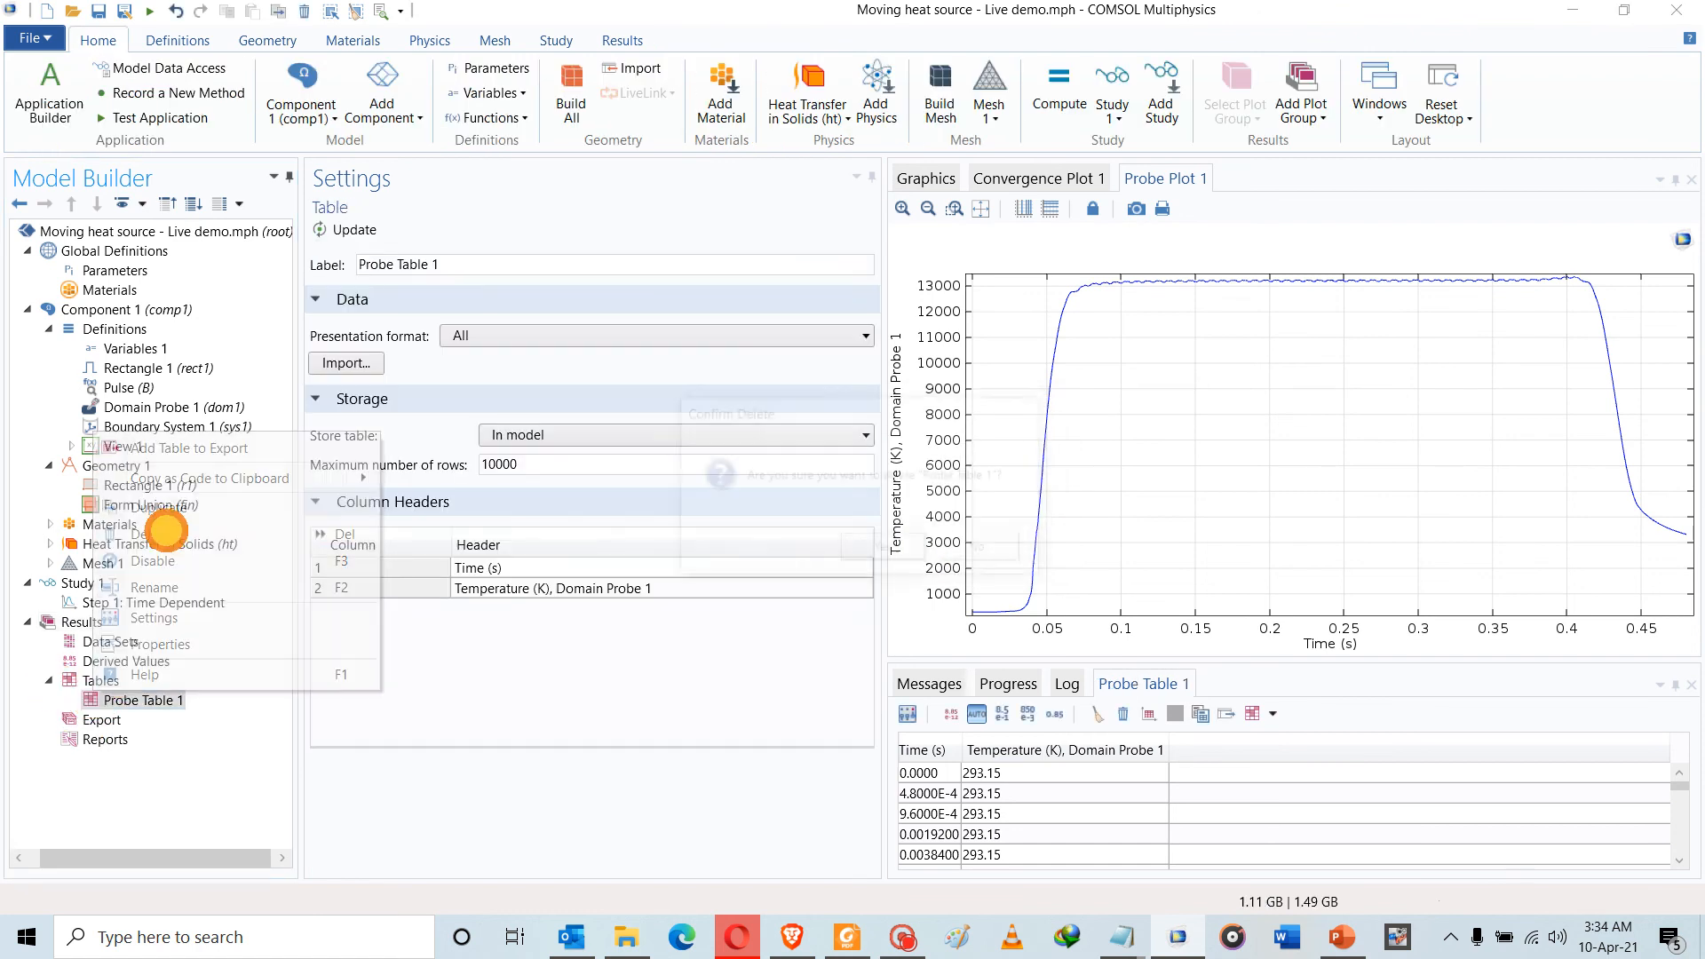
click(868, 546)
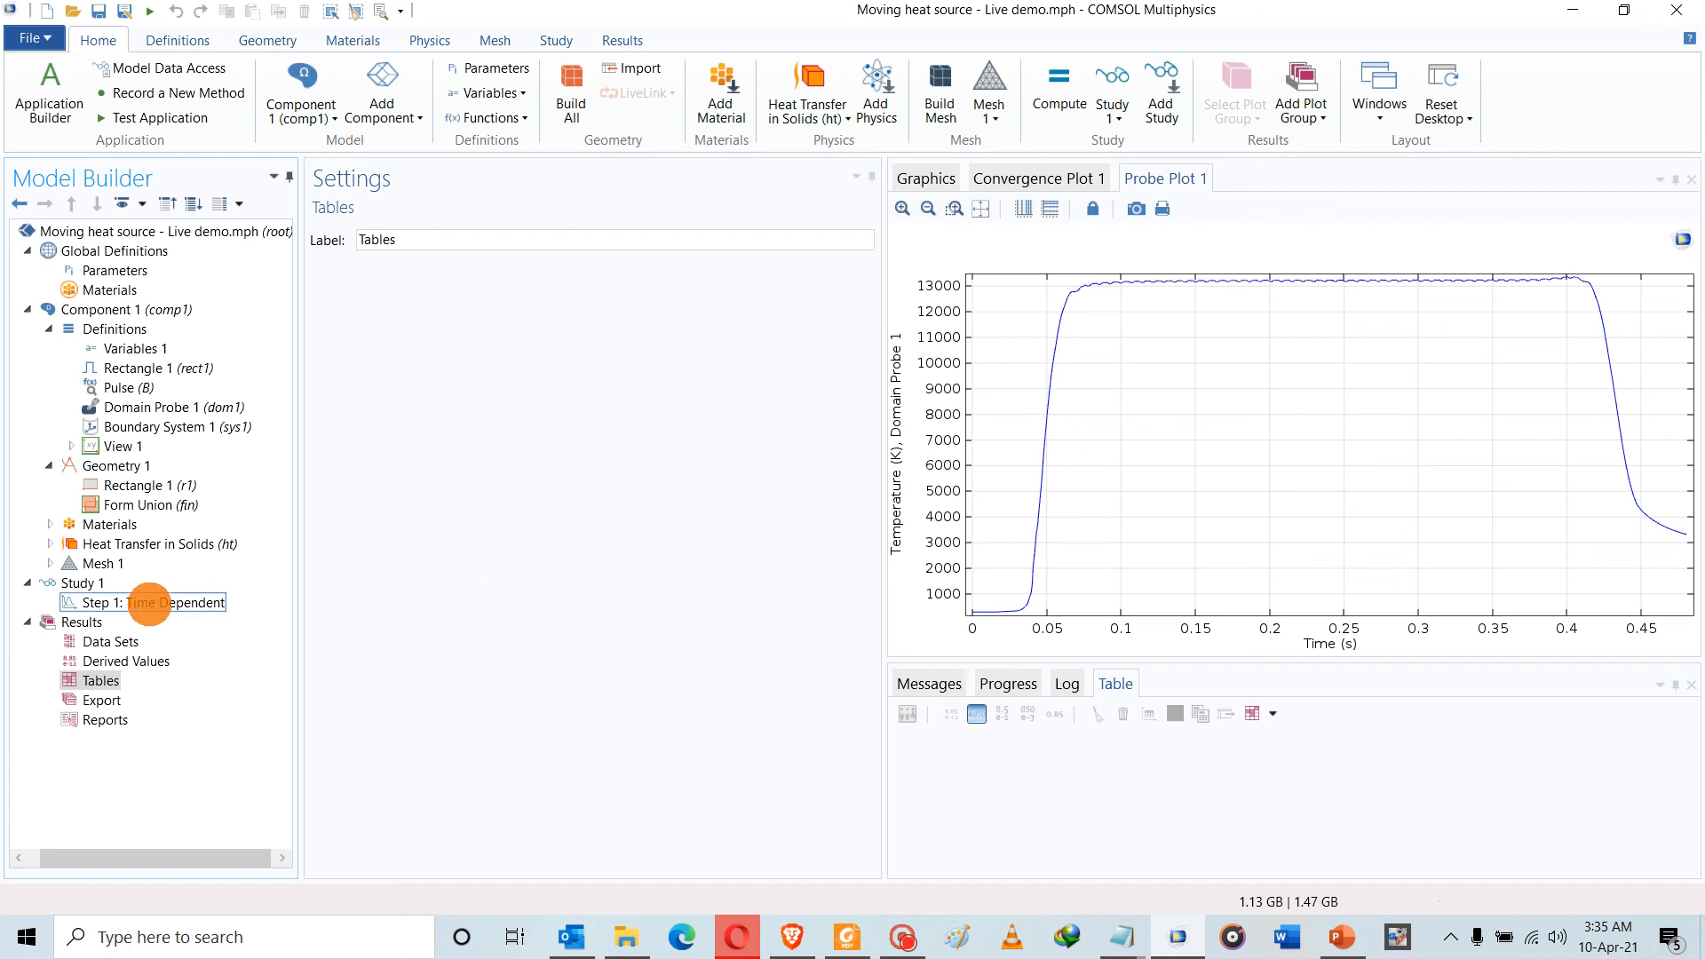
Generate the default solver for Study 1 and set the time-dependent solver's steps taken to Intermediate
click(72, 584)
right_click(76, 583)
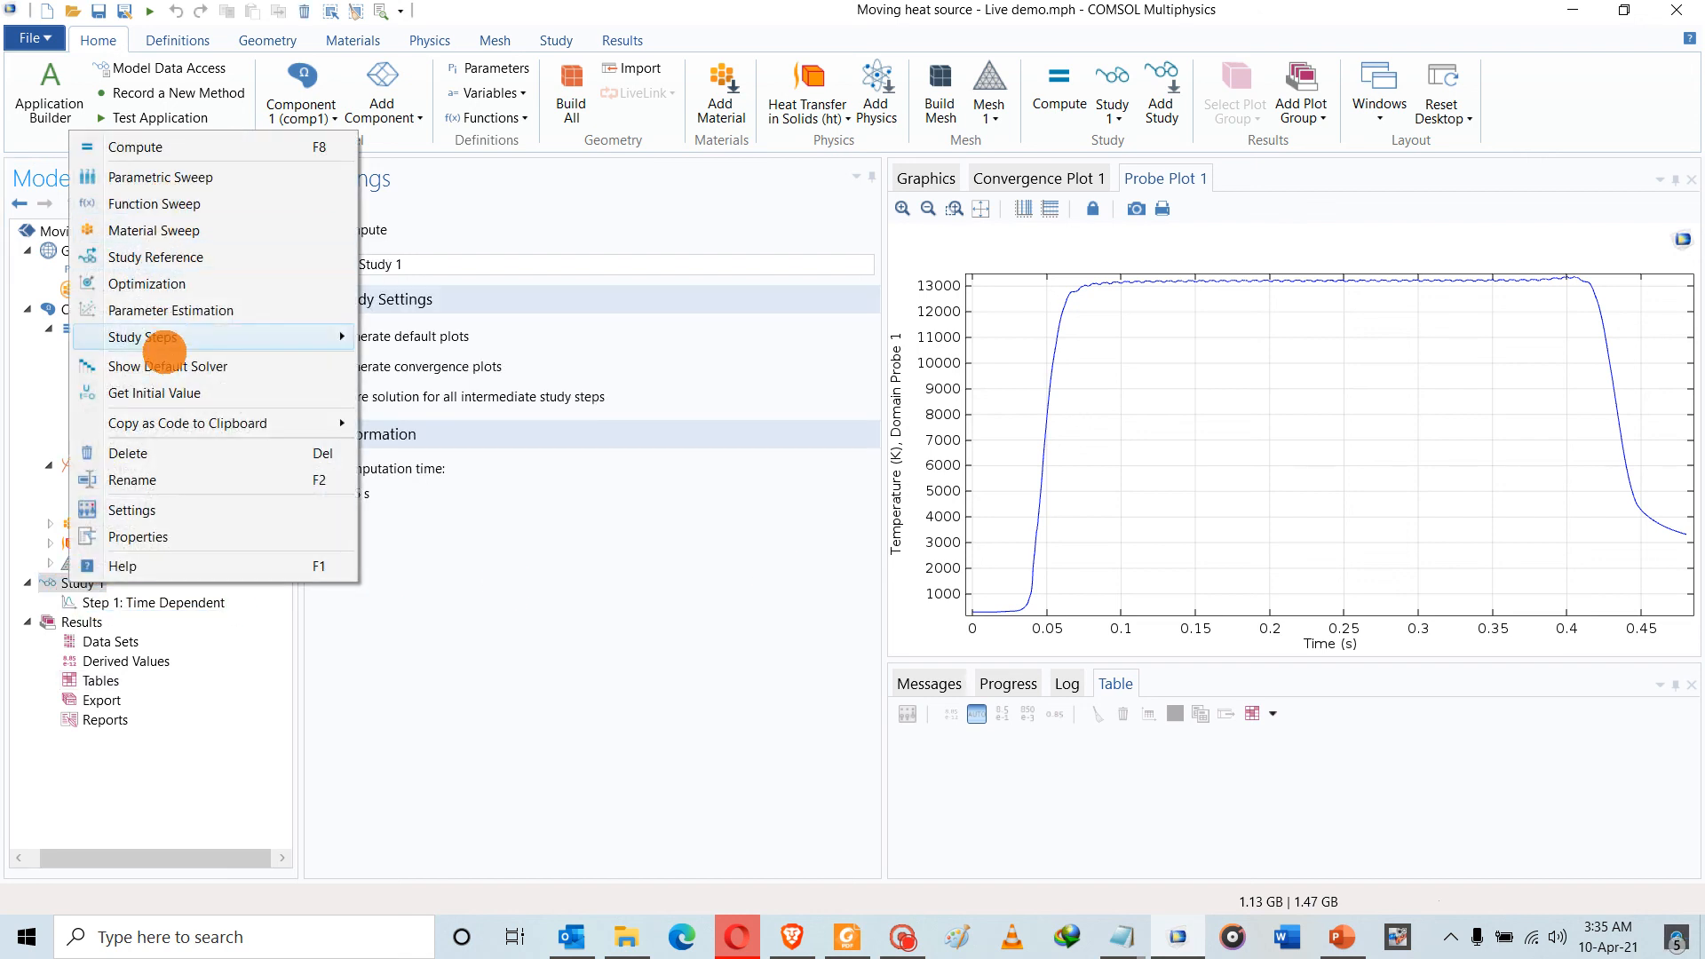
click(167, 366)
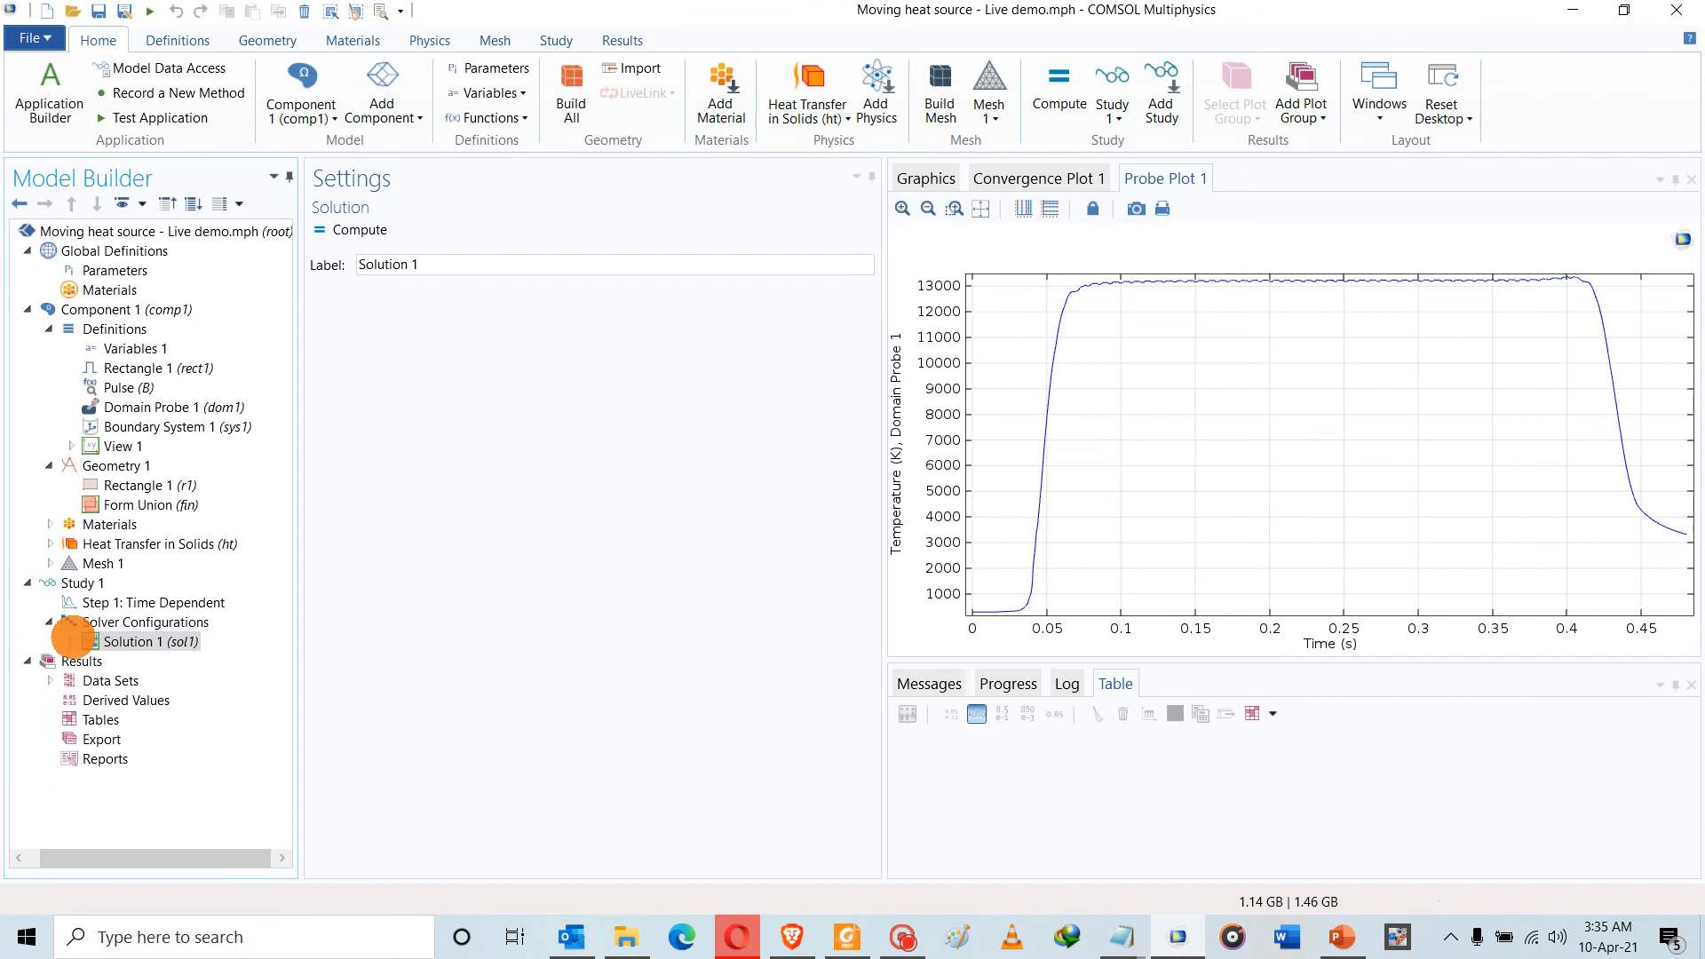
click(71, 640)
click(93, 701)
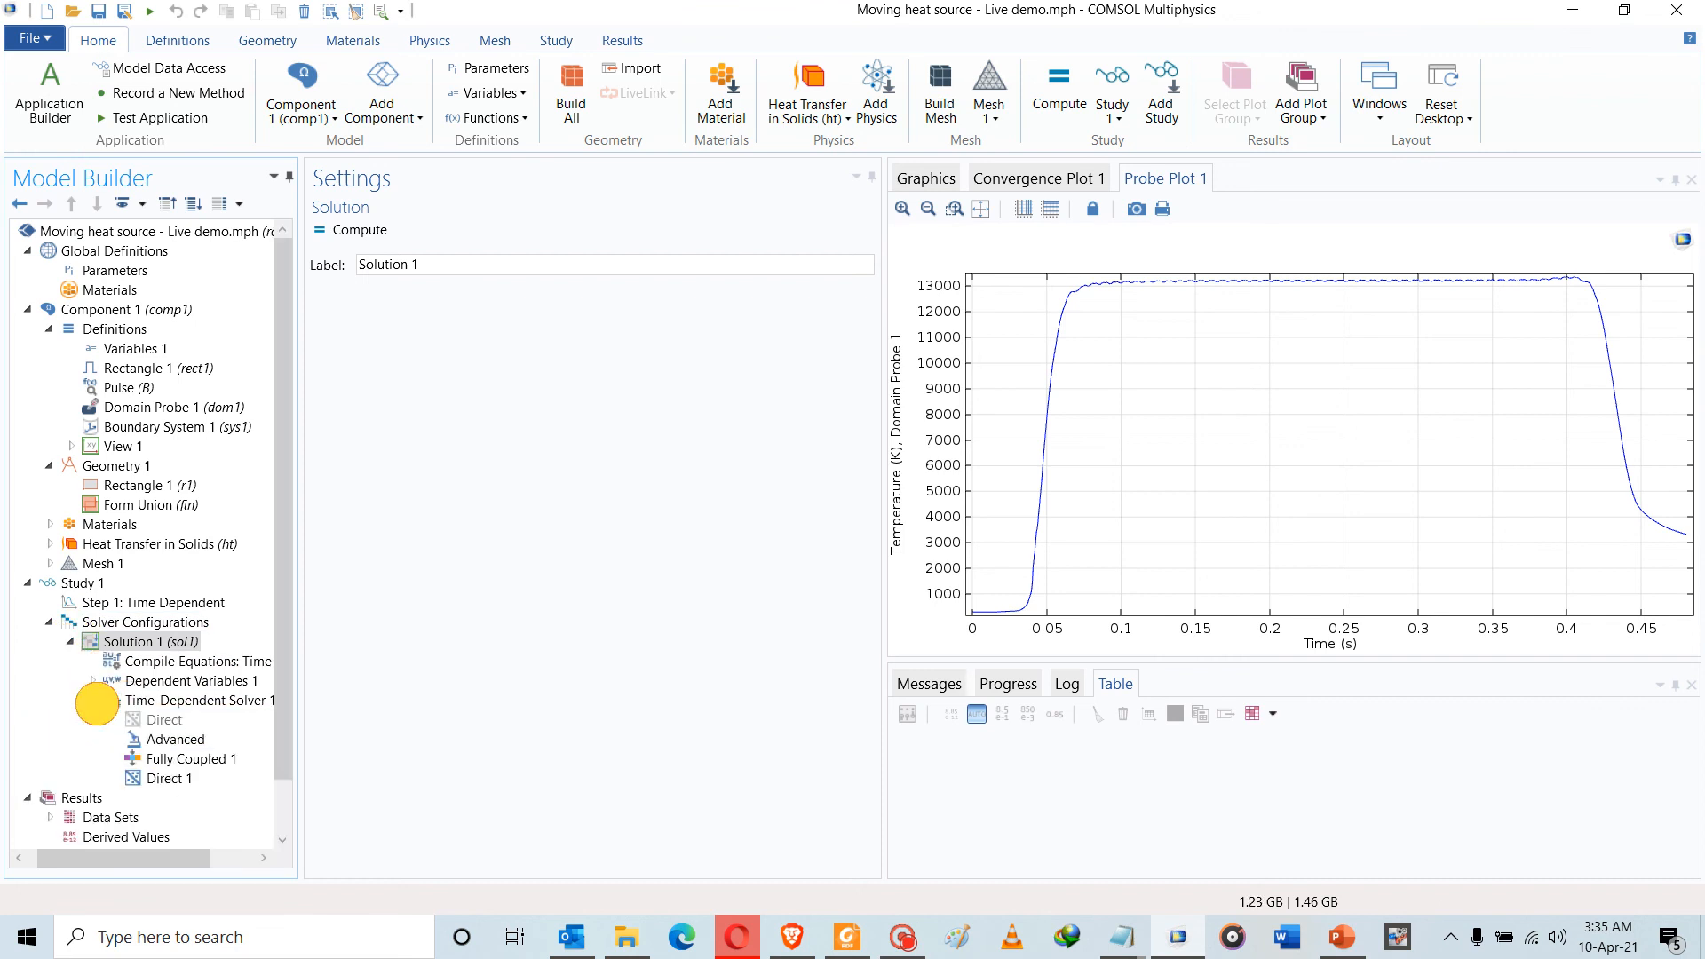
click(138, 701)
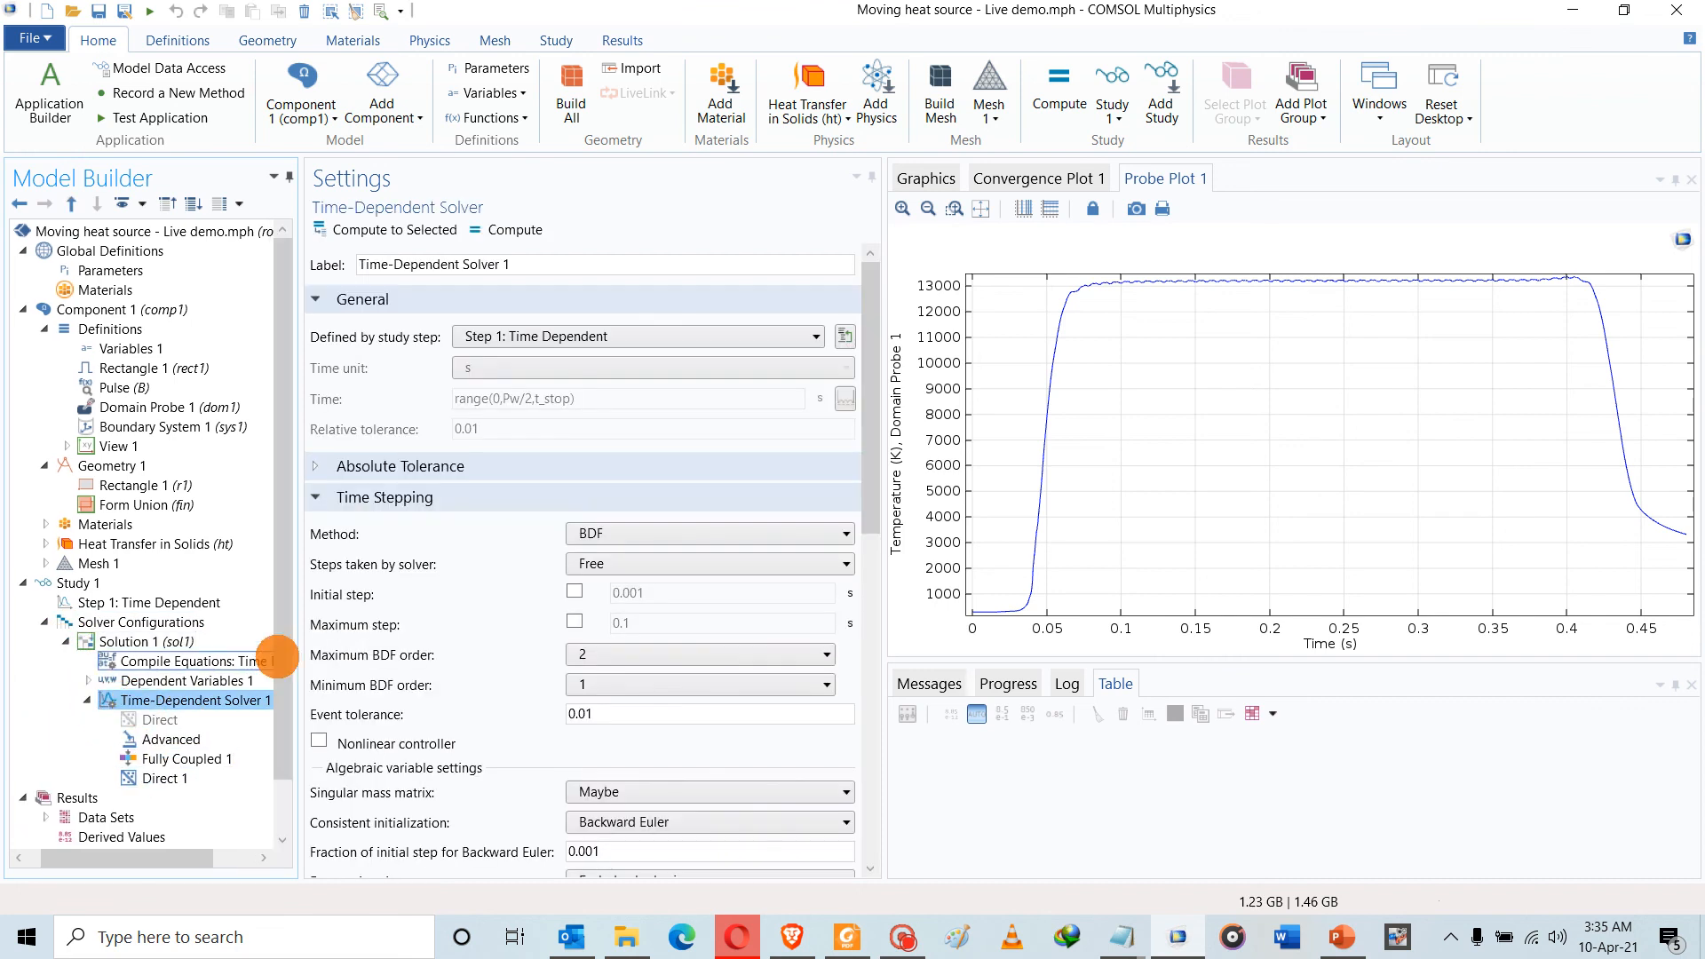
click(506, 564)
click(611, 609)
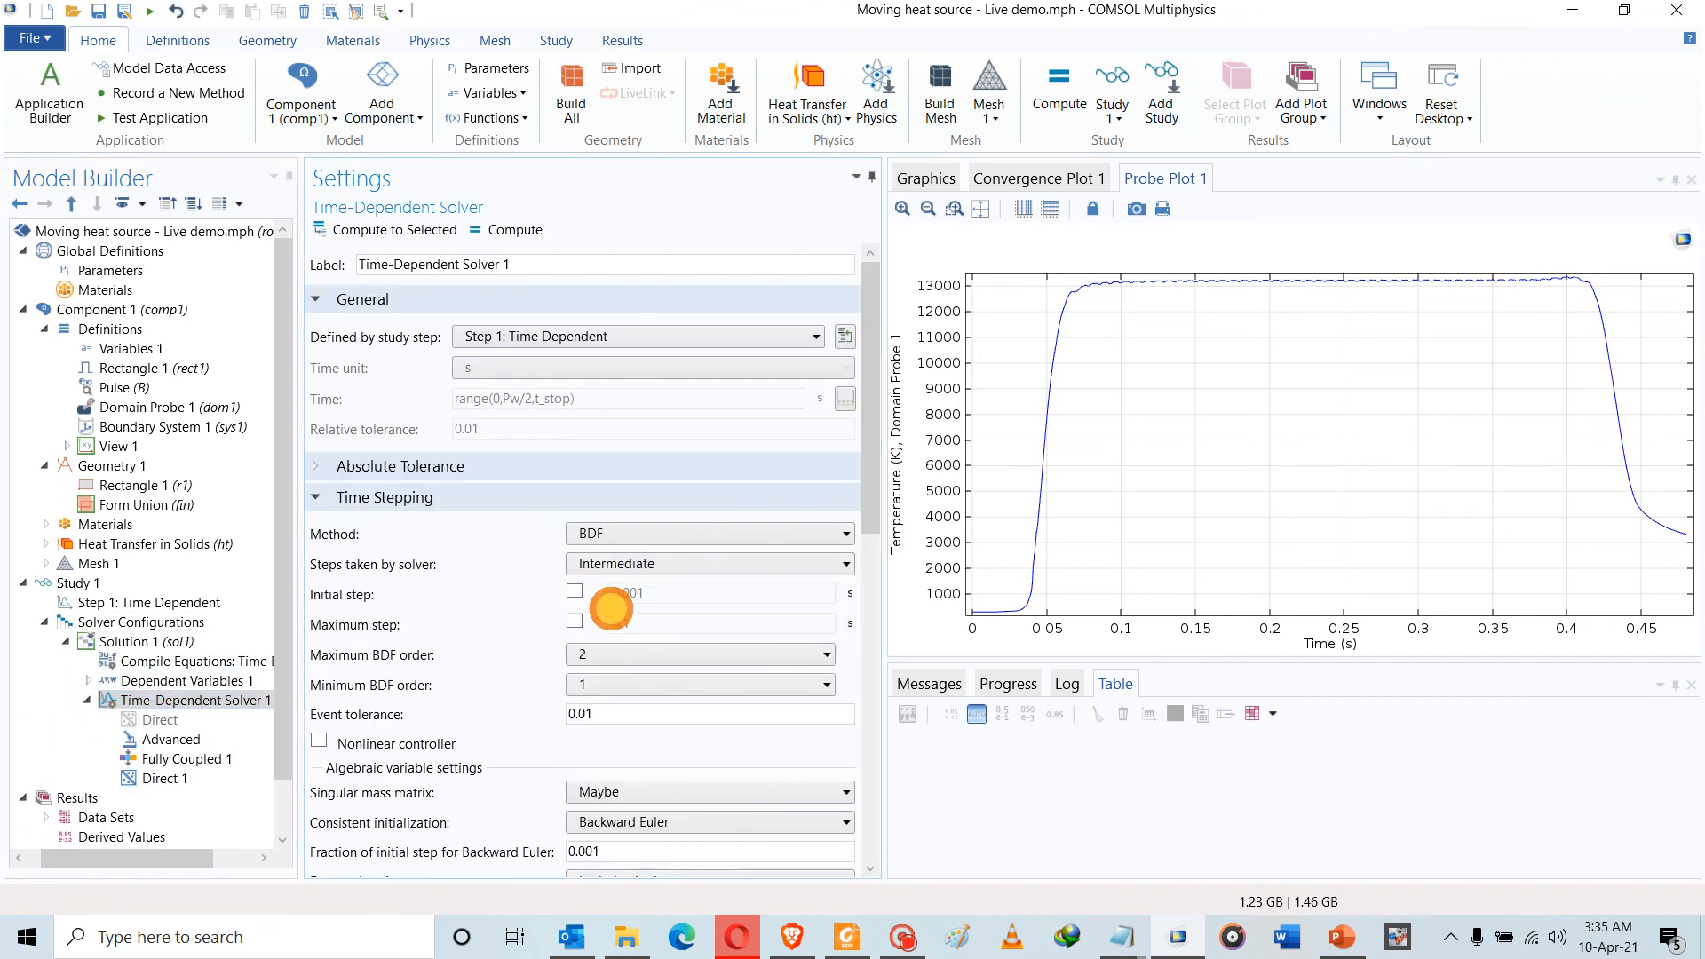
click(46, 622)
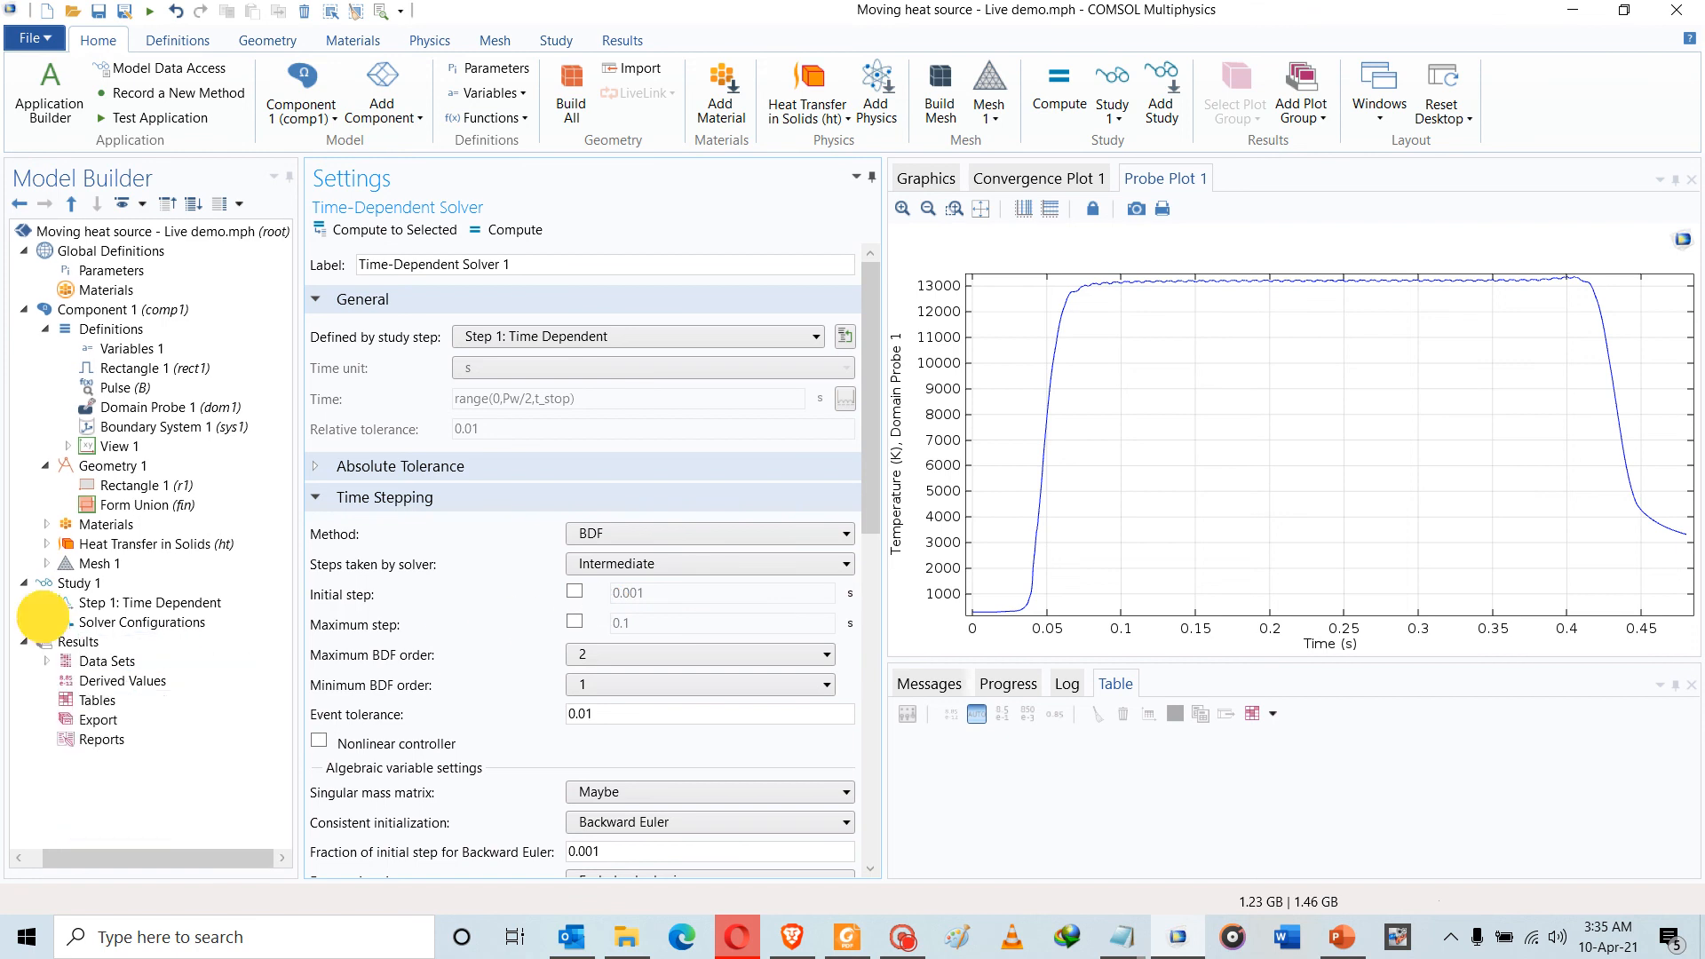
Save the model file and compute Study 1 while viewing the domain probe's temperature plot
click(71, 583)
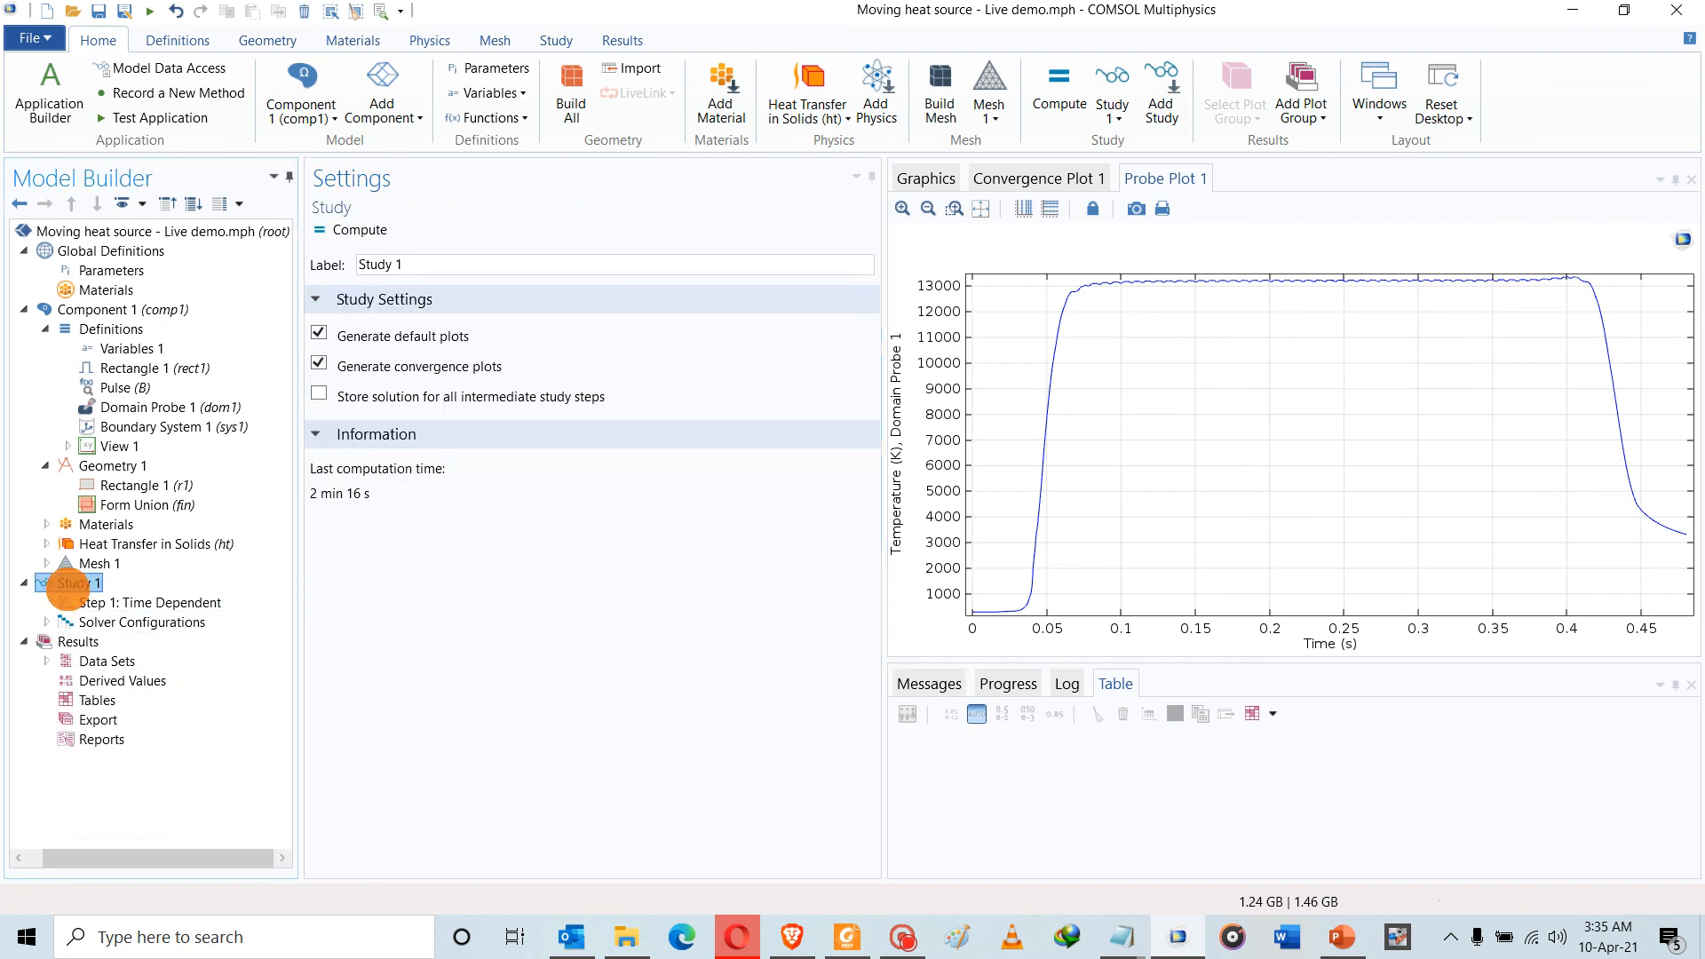
click(899, 182)
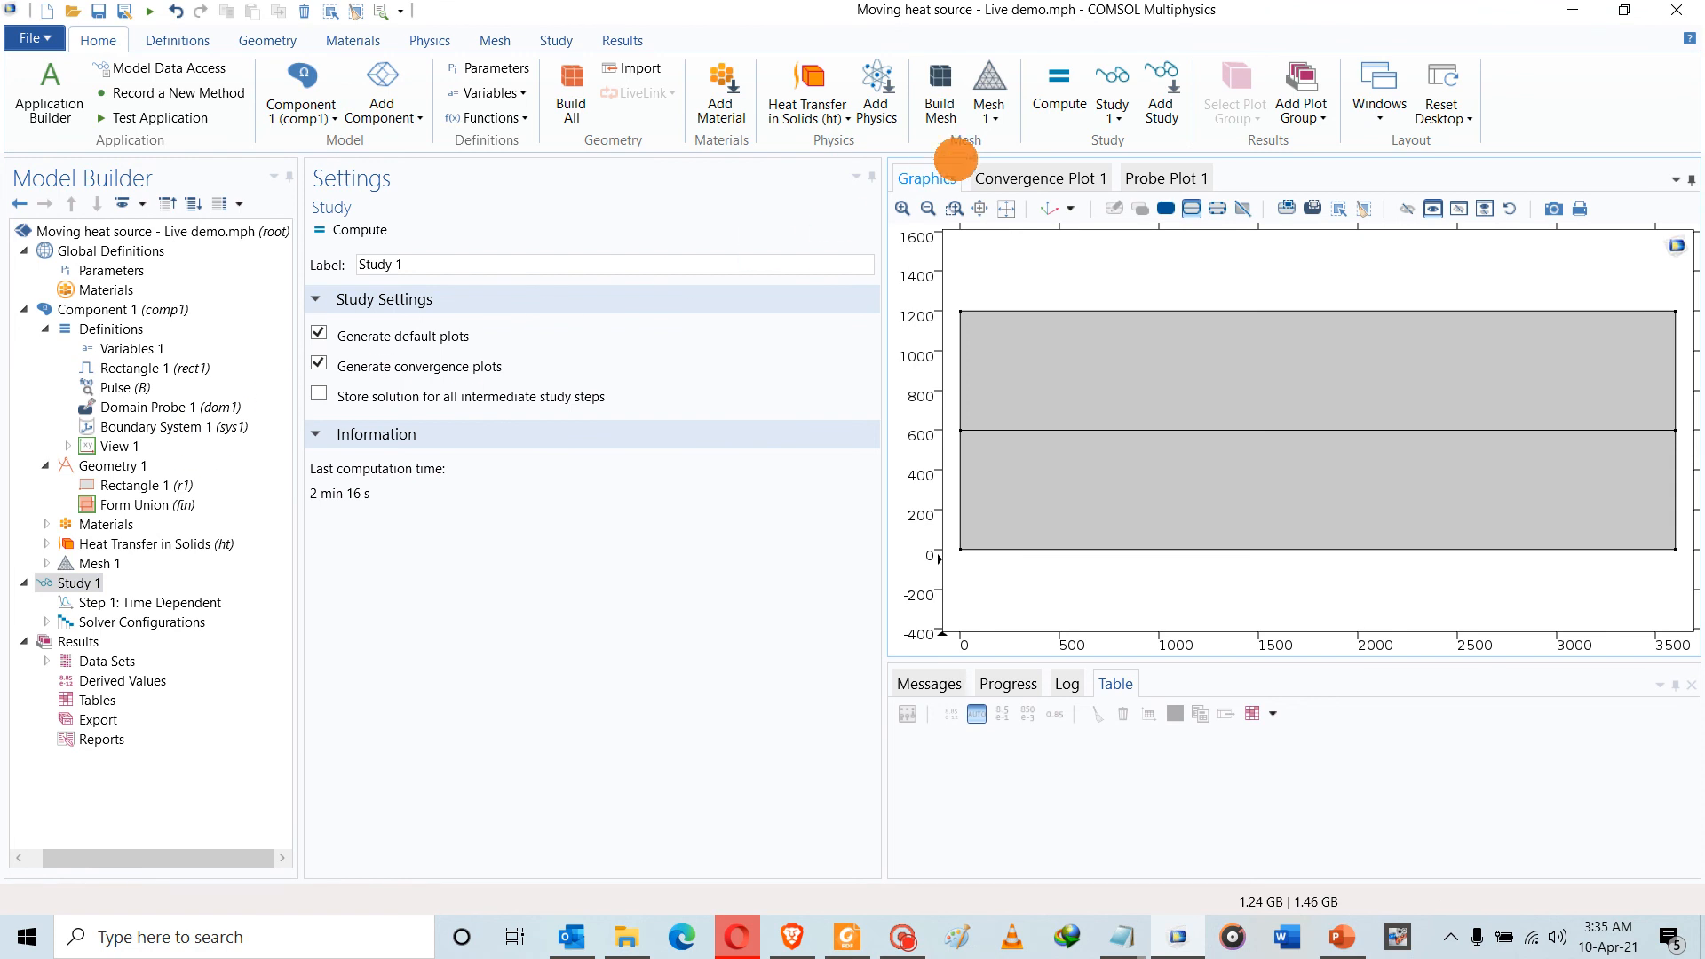
click(1048, 80)
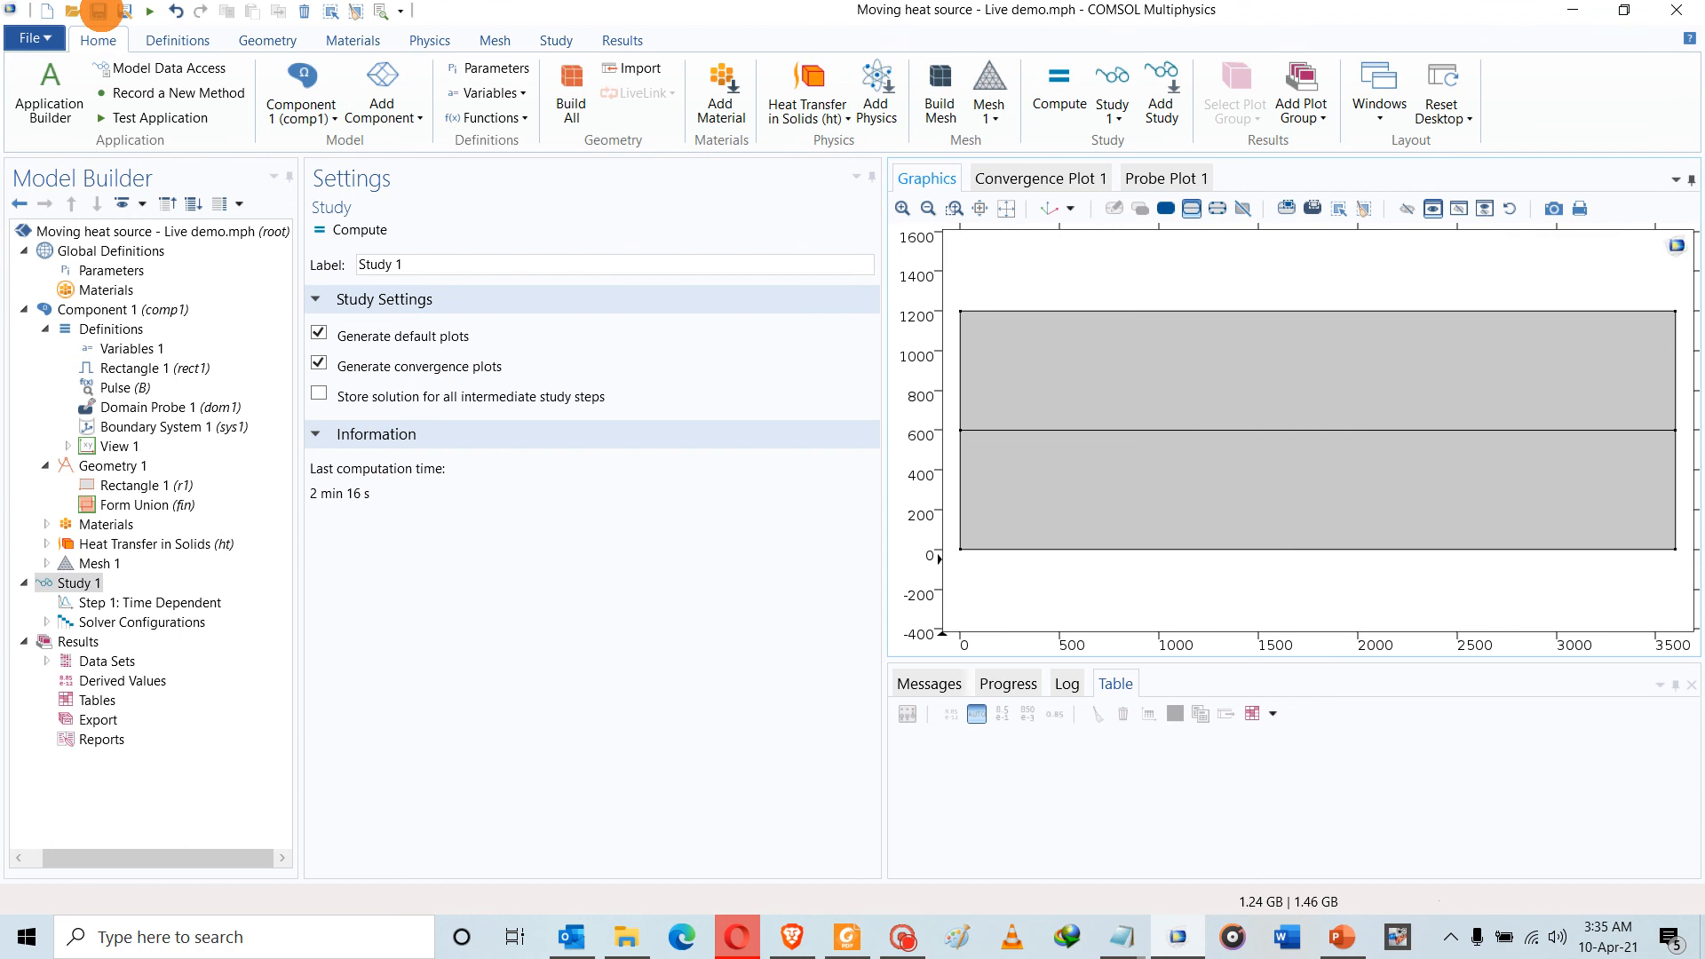
click(98, 10)
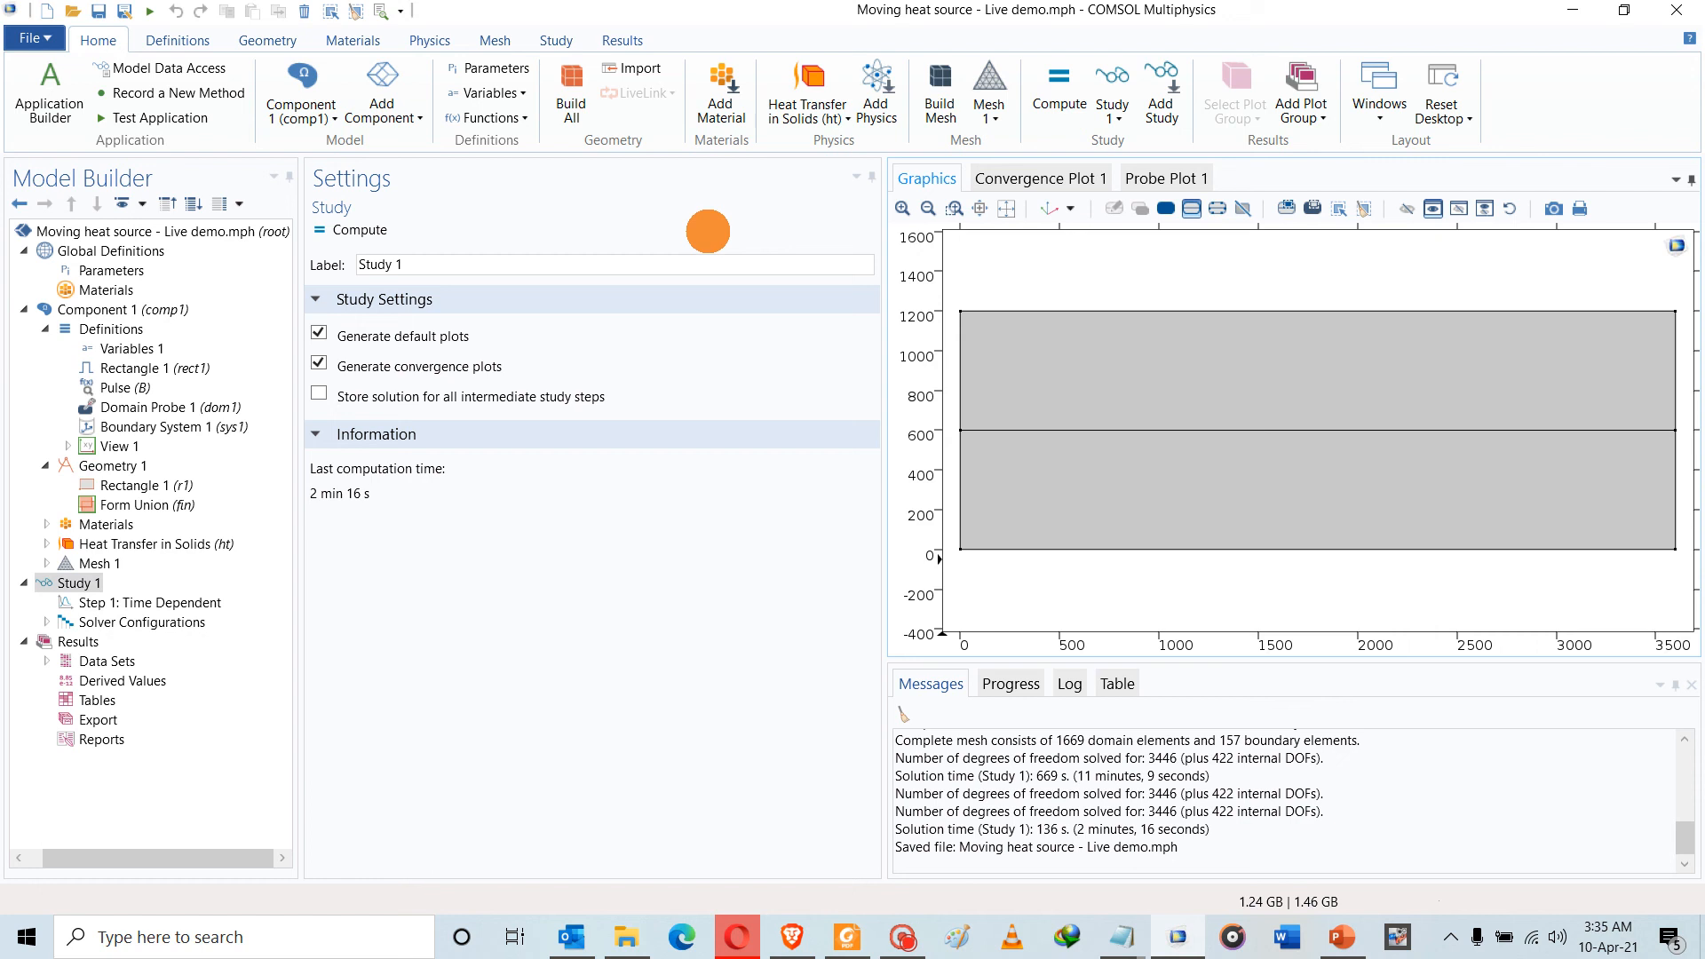
click(1053, 84)
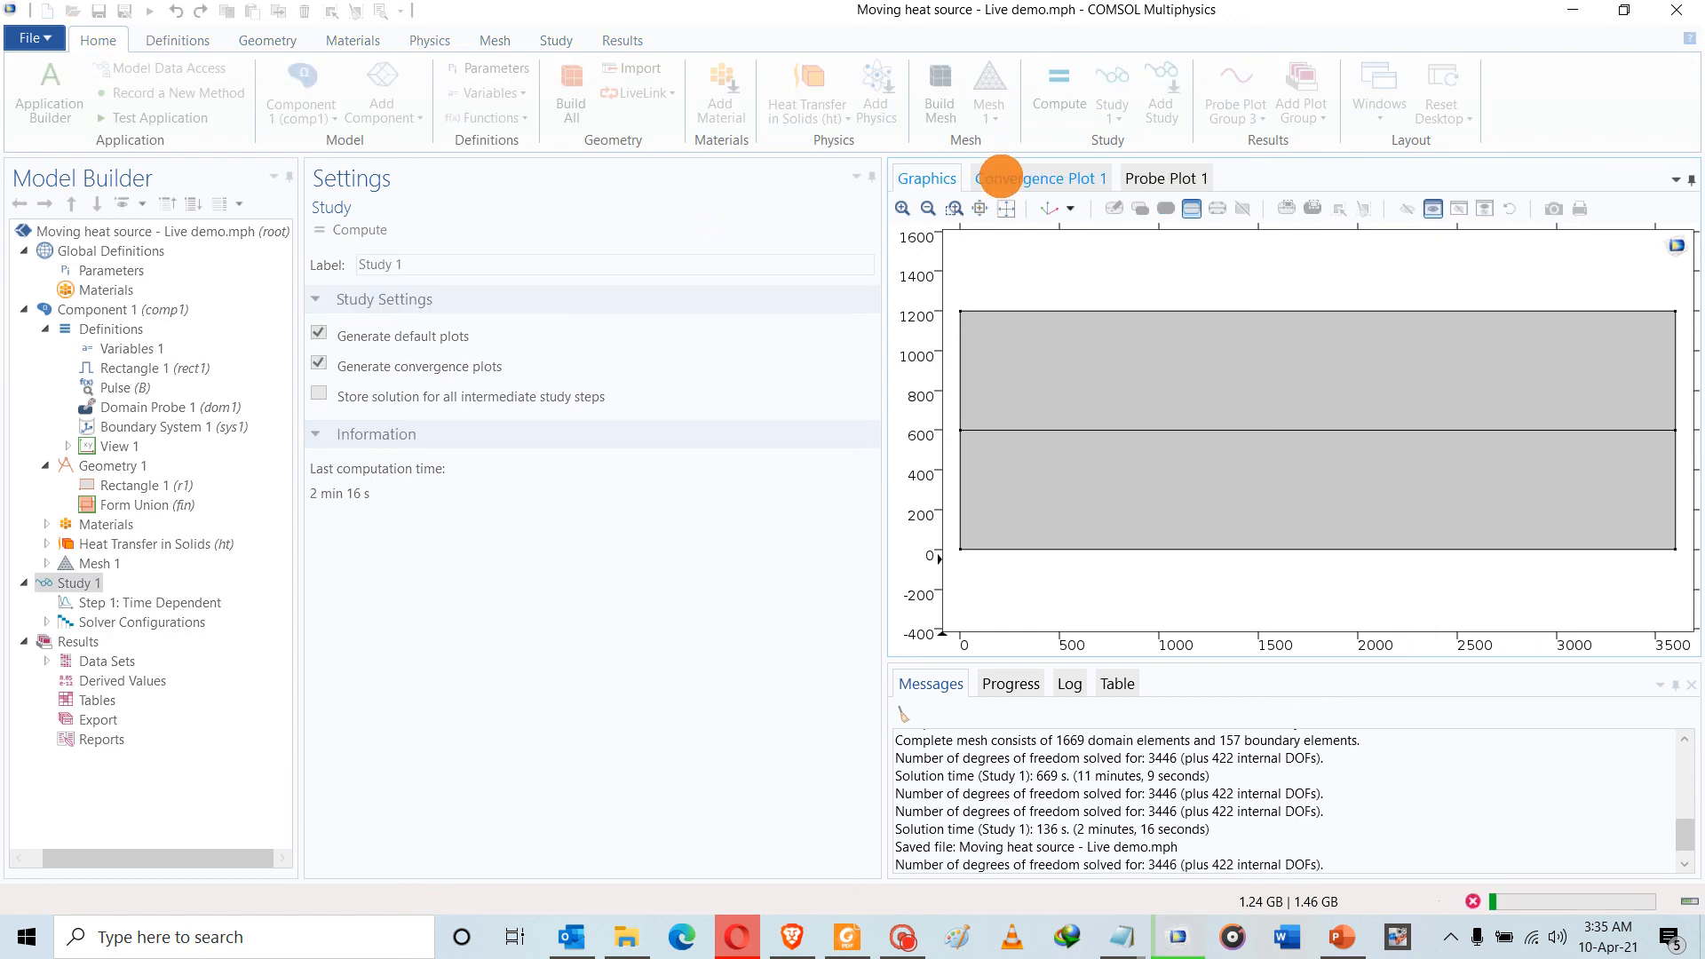
click(1166, 178)
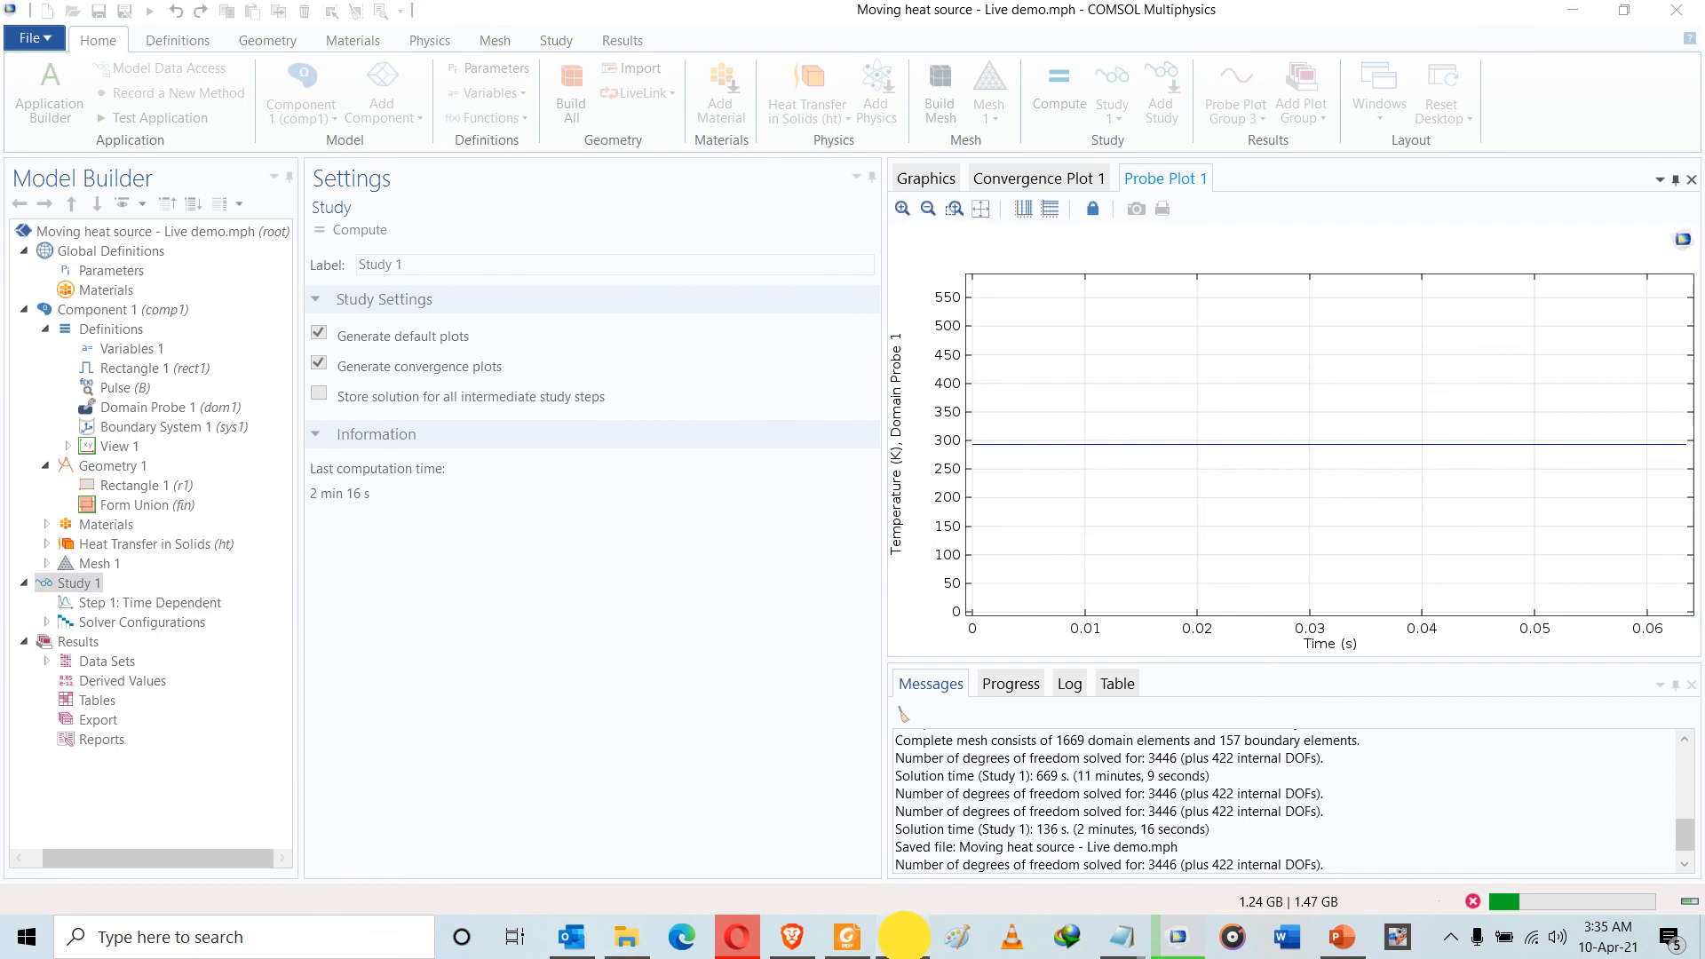
click(905, 935)
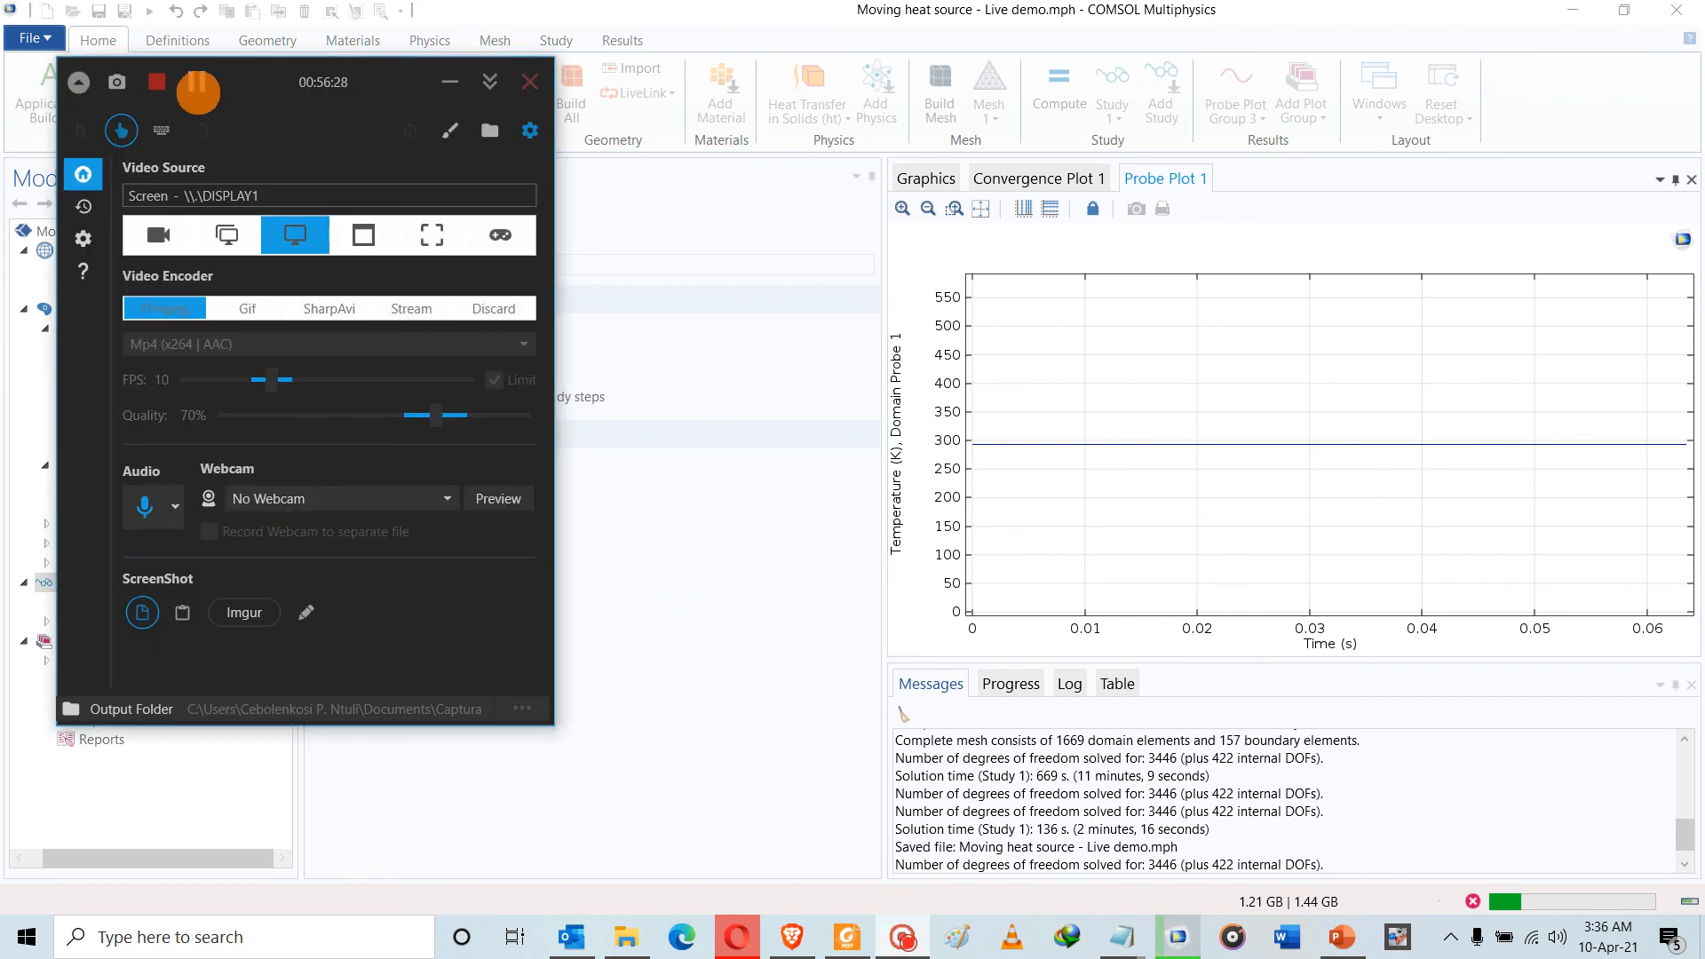
click(197, 82)
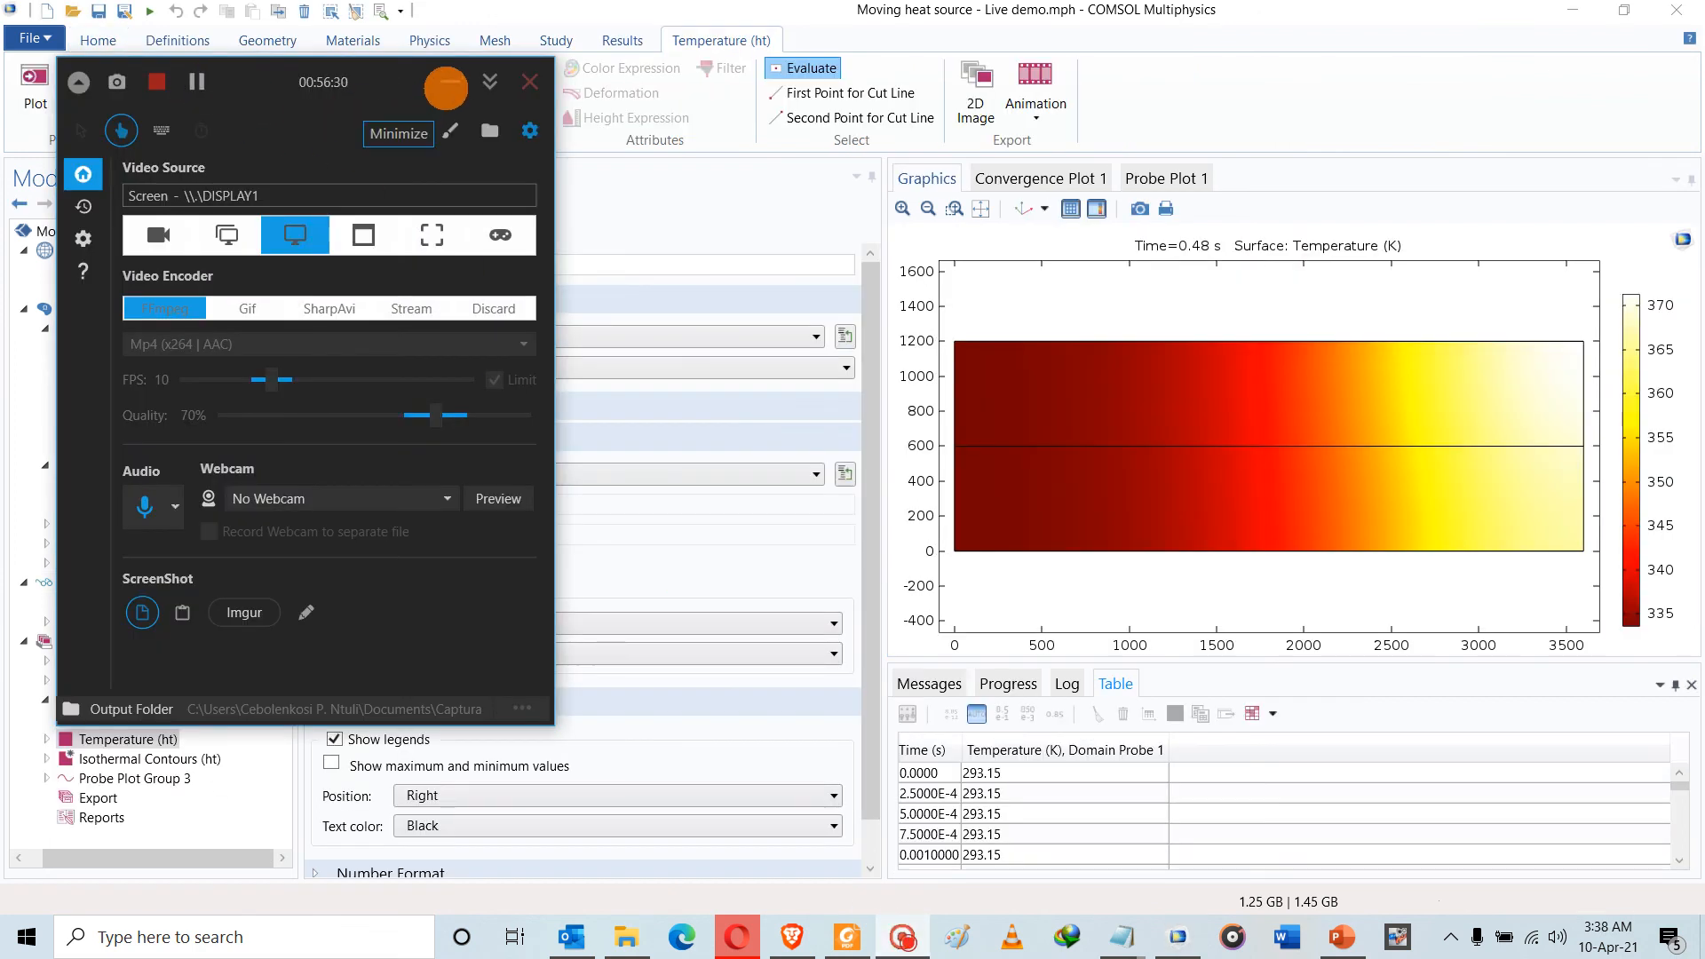
click(446, 86)
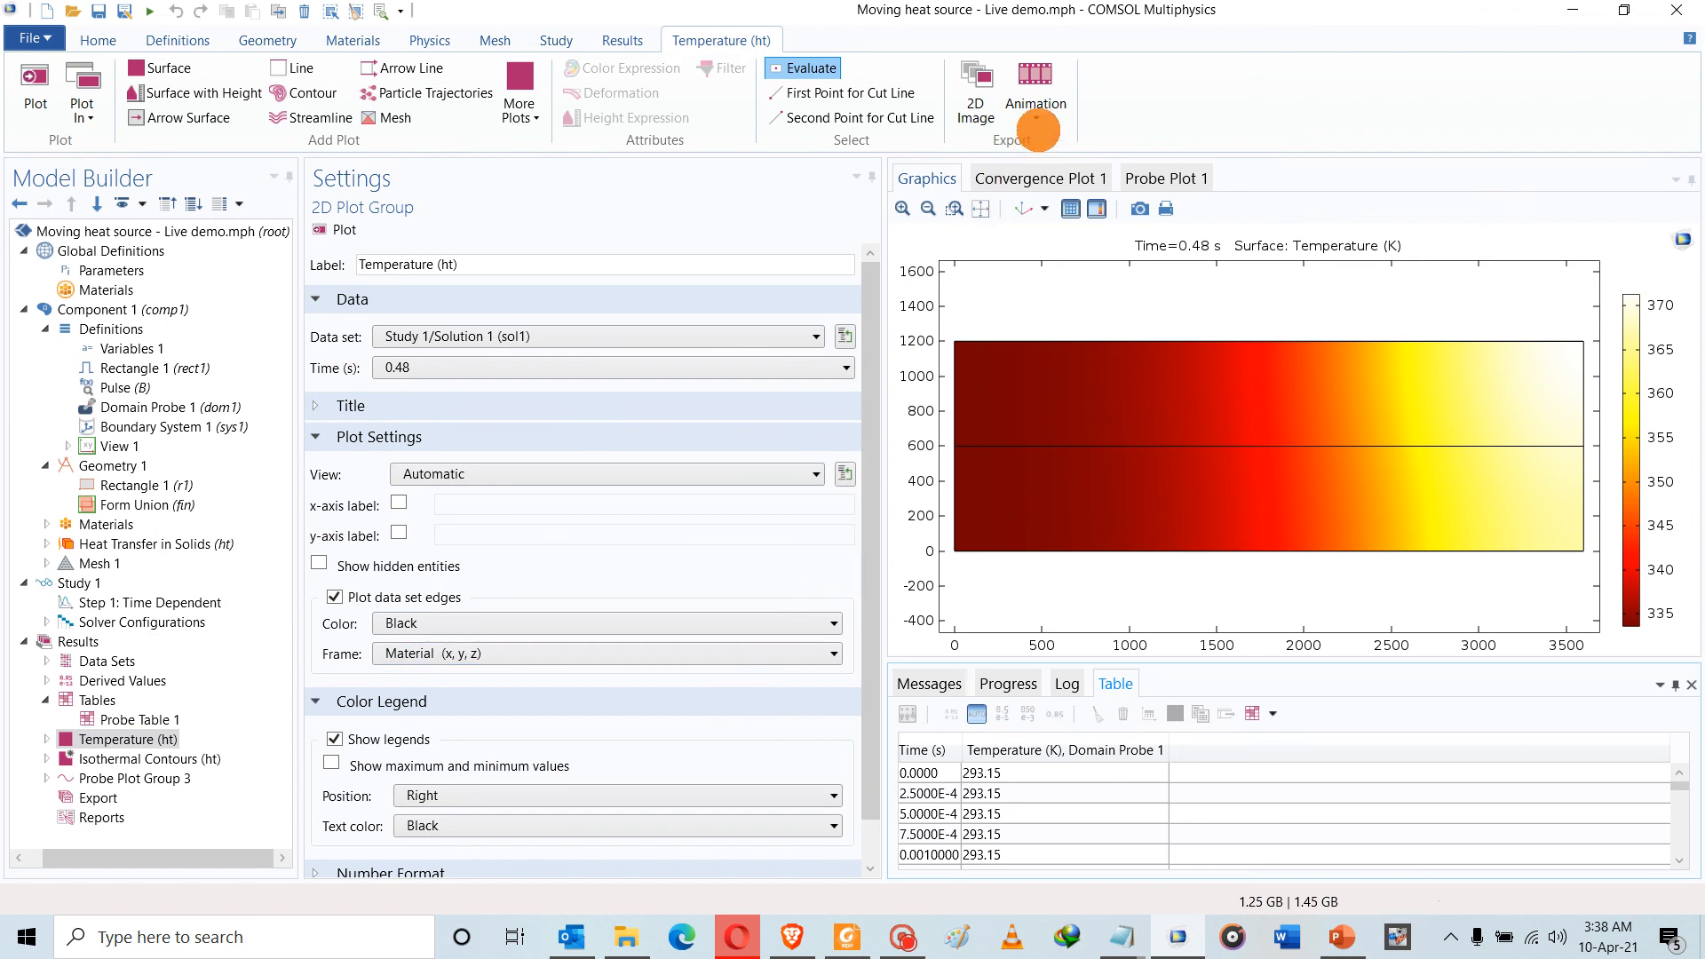
Create a player animation of the Temperature (ht) surface plot
click(1038, 115)
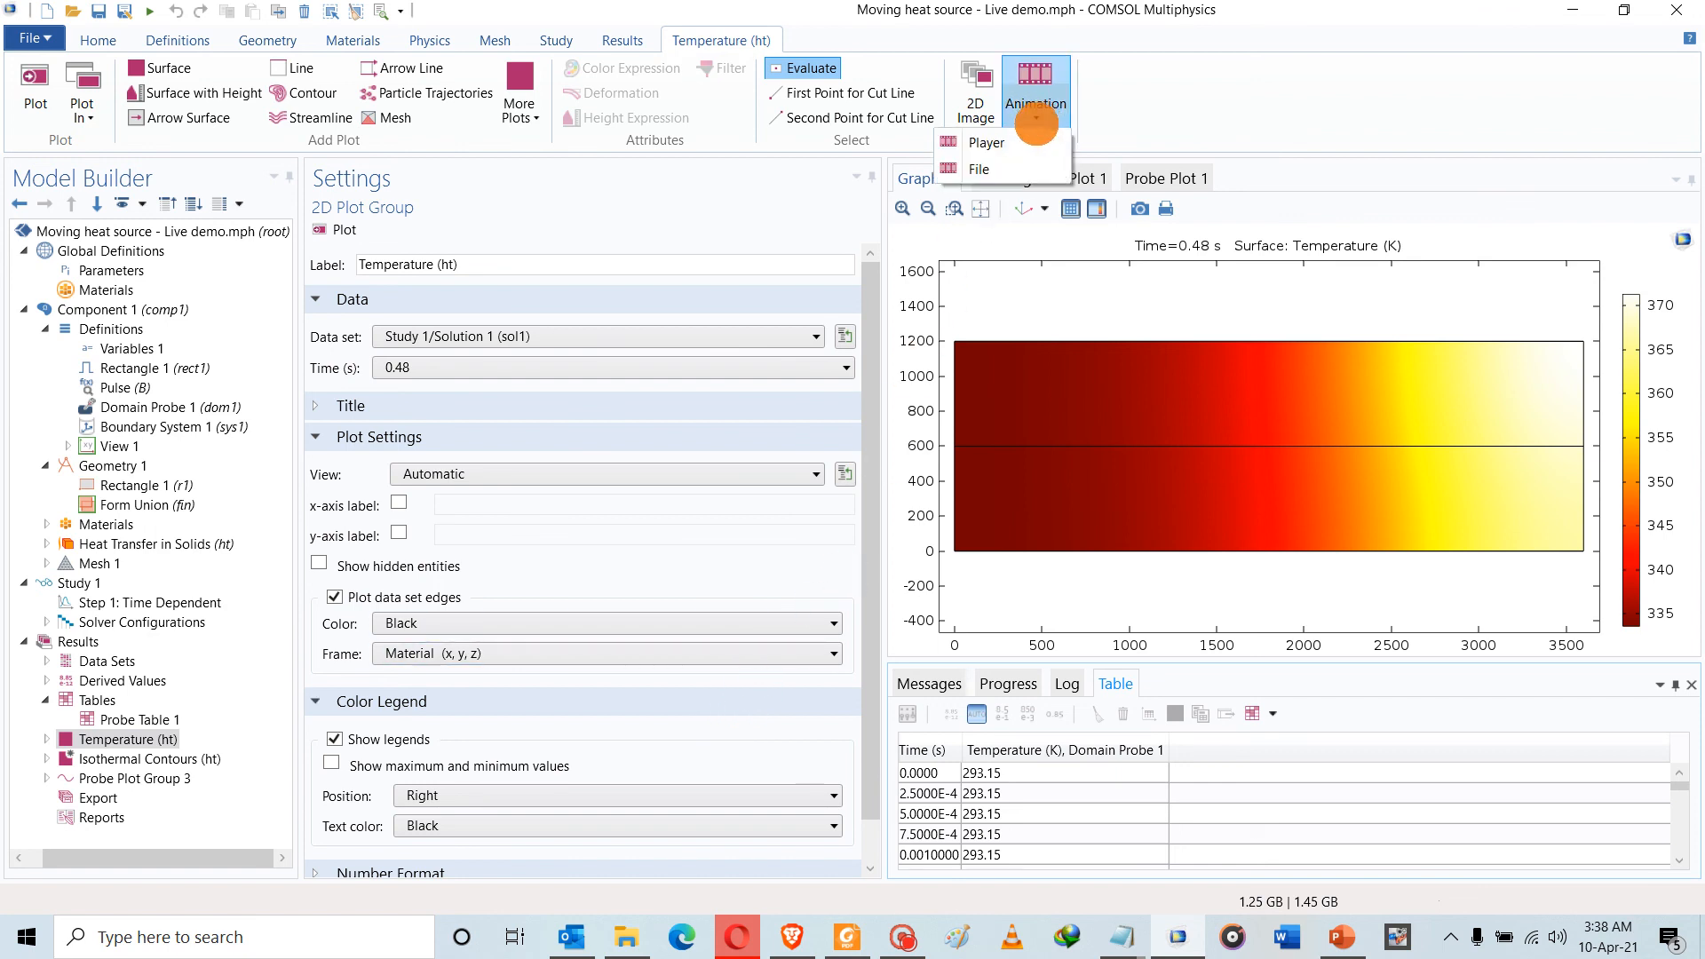
click(1021, 142)
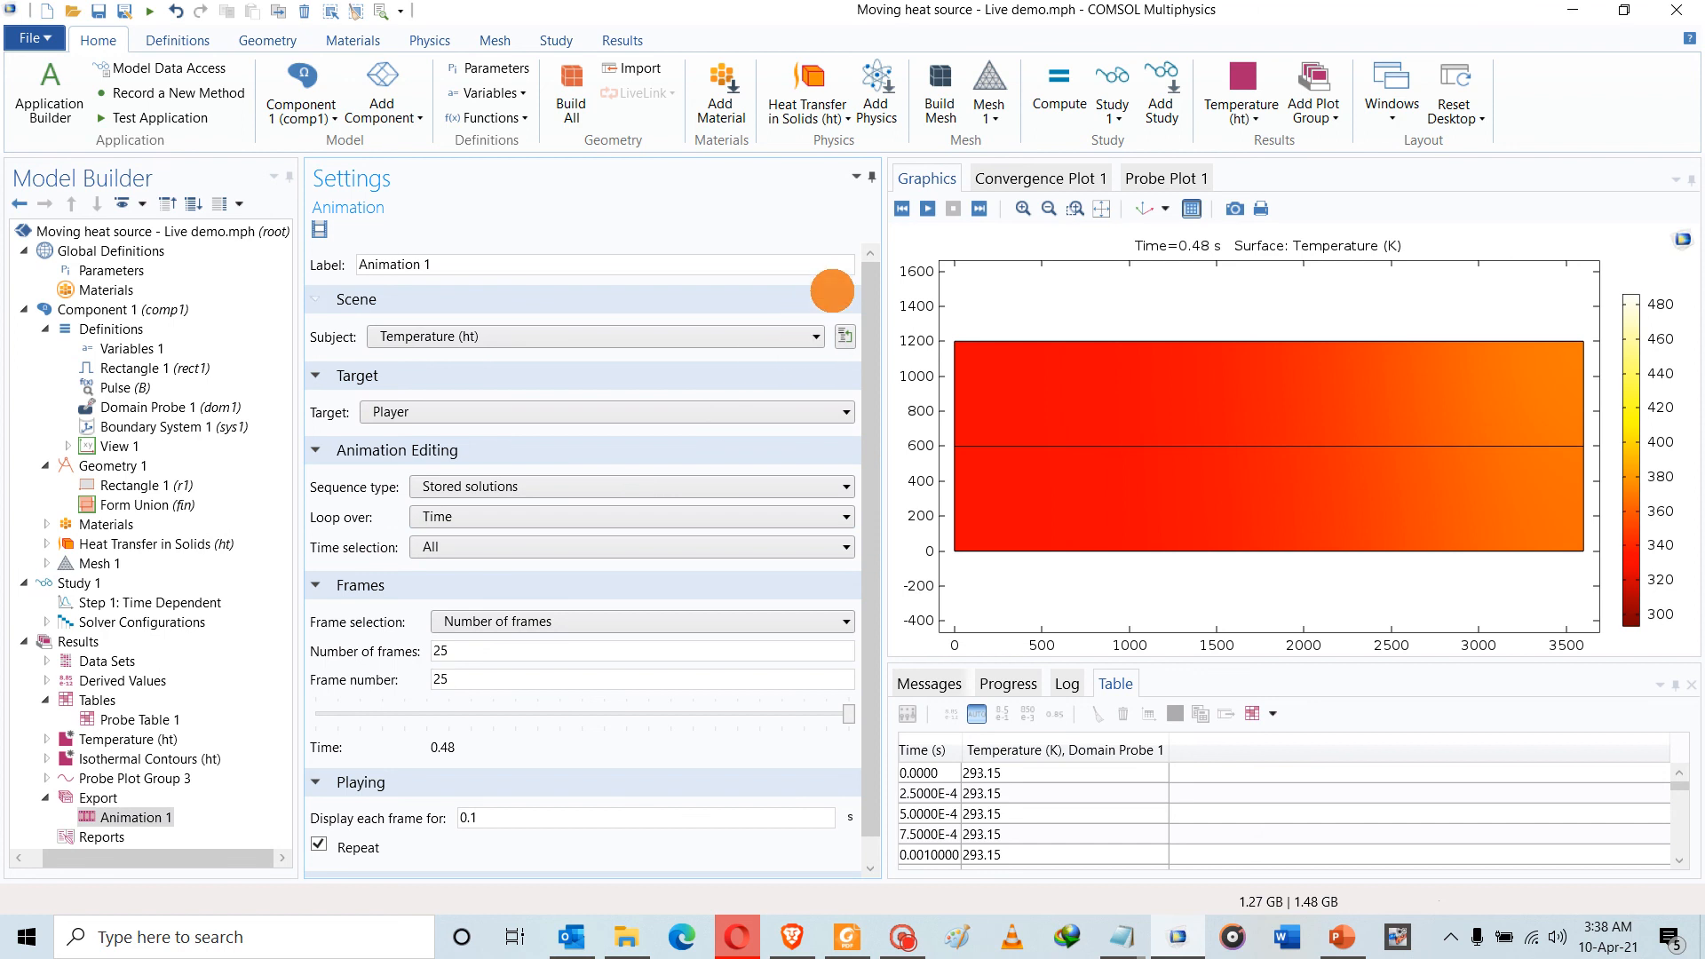
Play the temperature surface animation, stop it, and view the domain probe's temperature plot
click(928, 209)
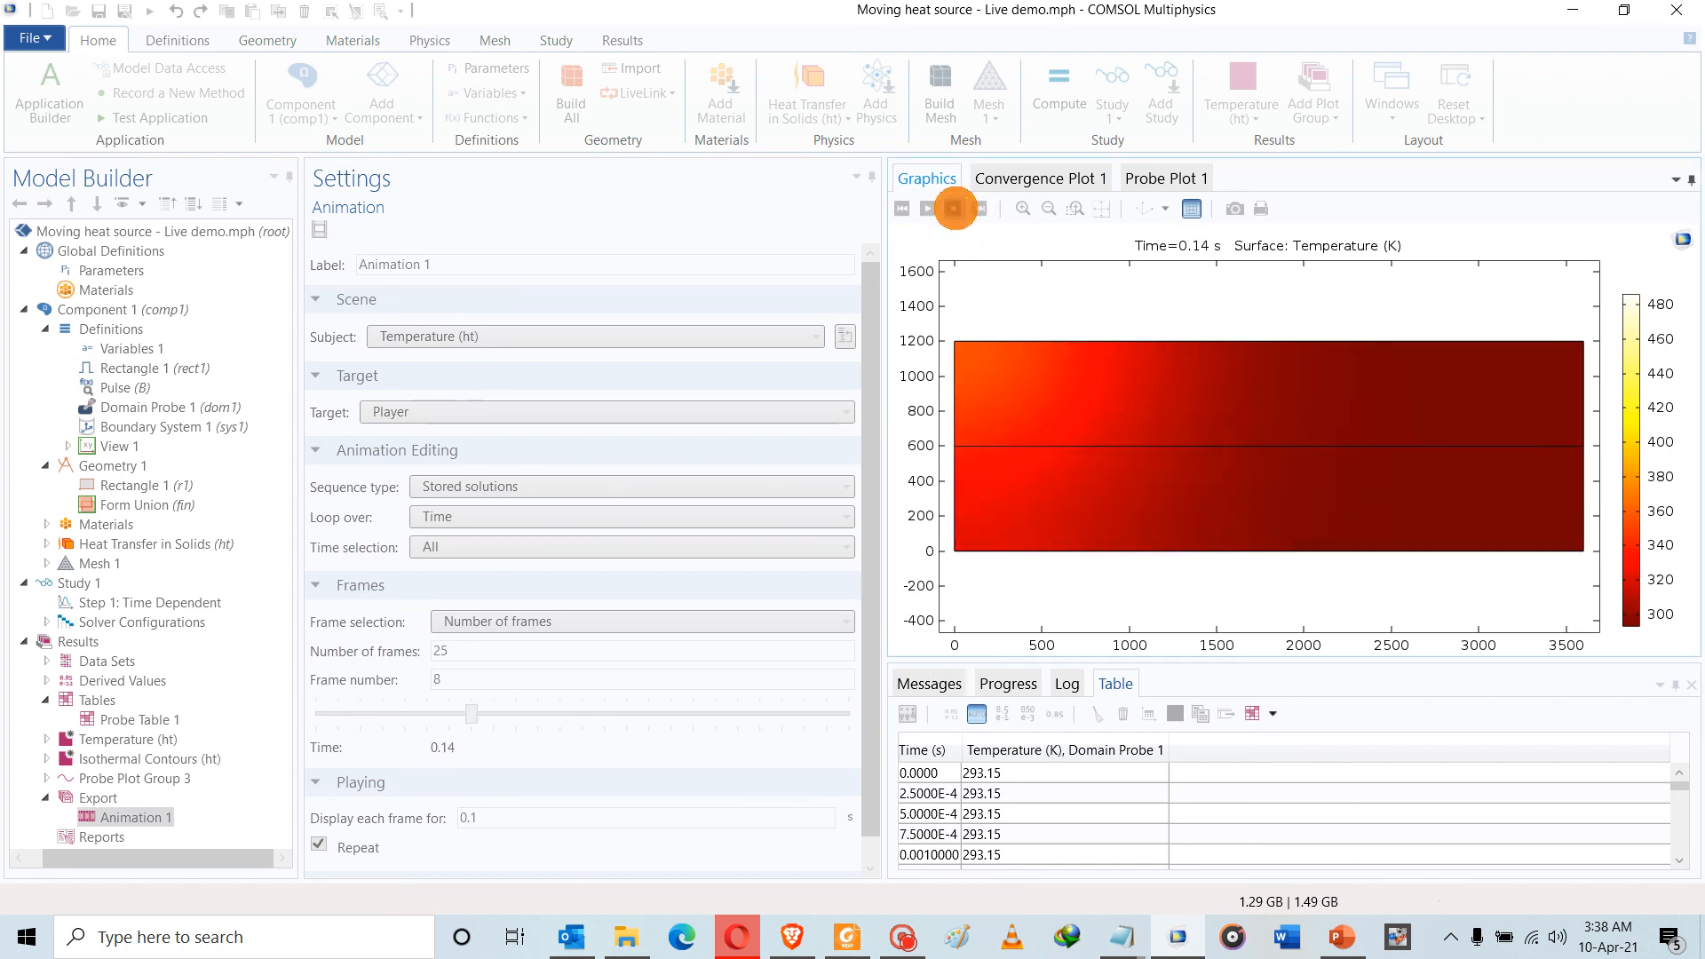
click(954, 208)
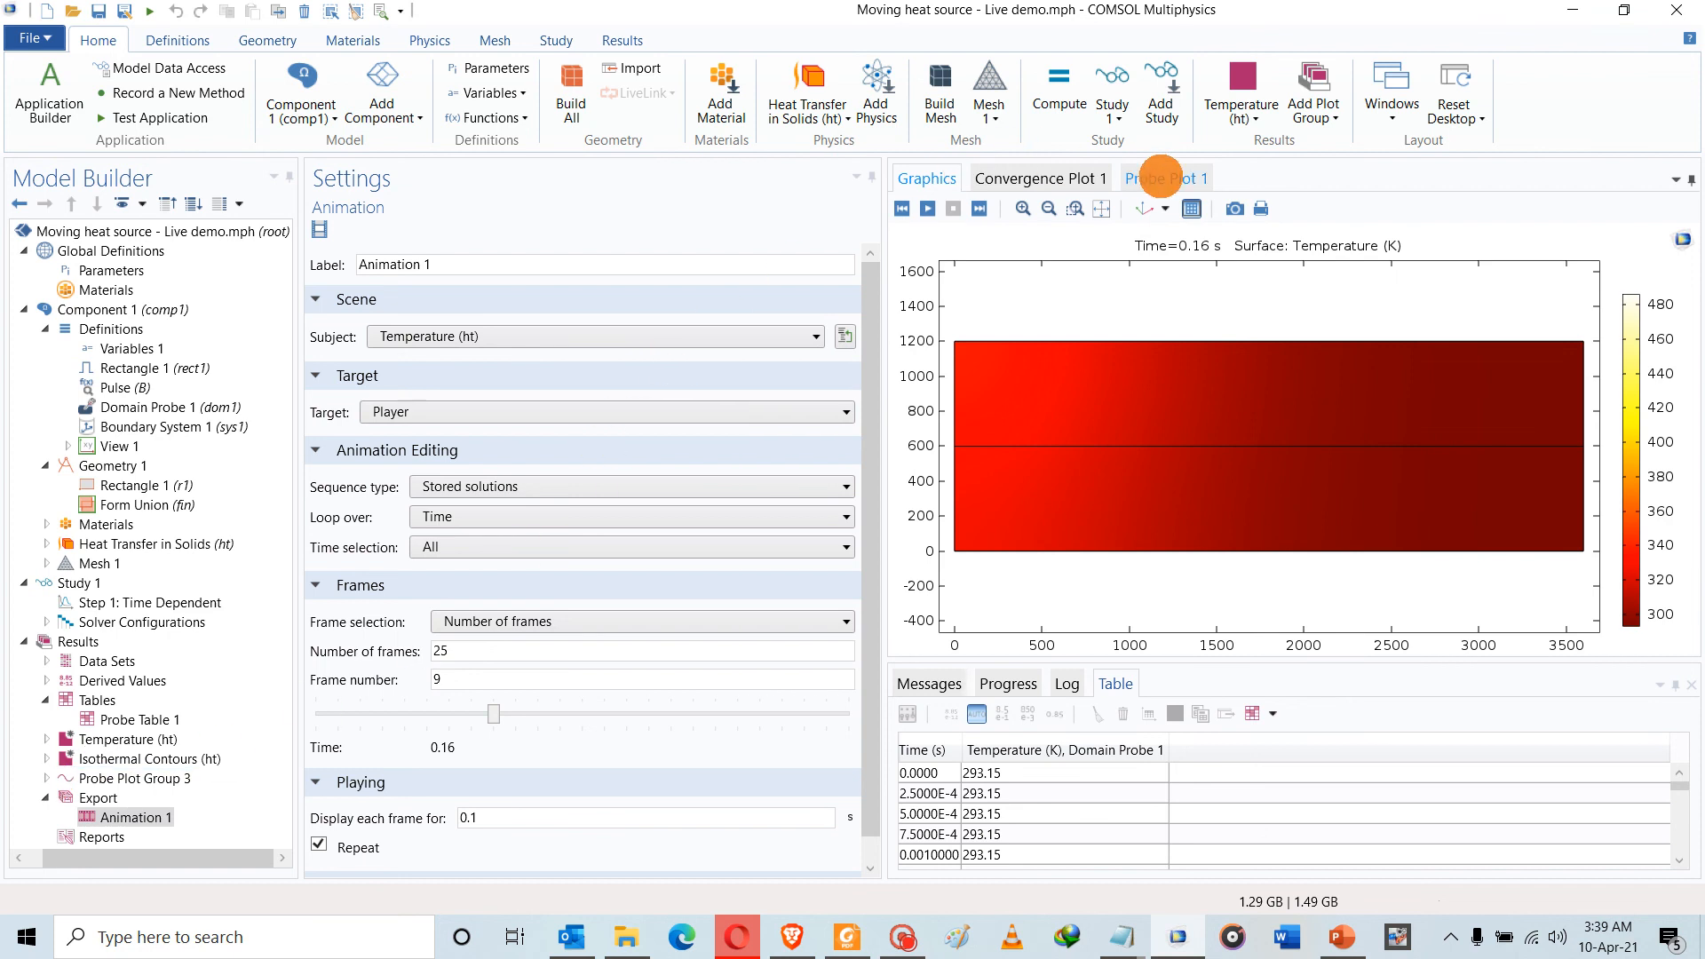
click(1159, 176)
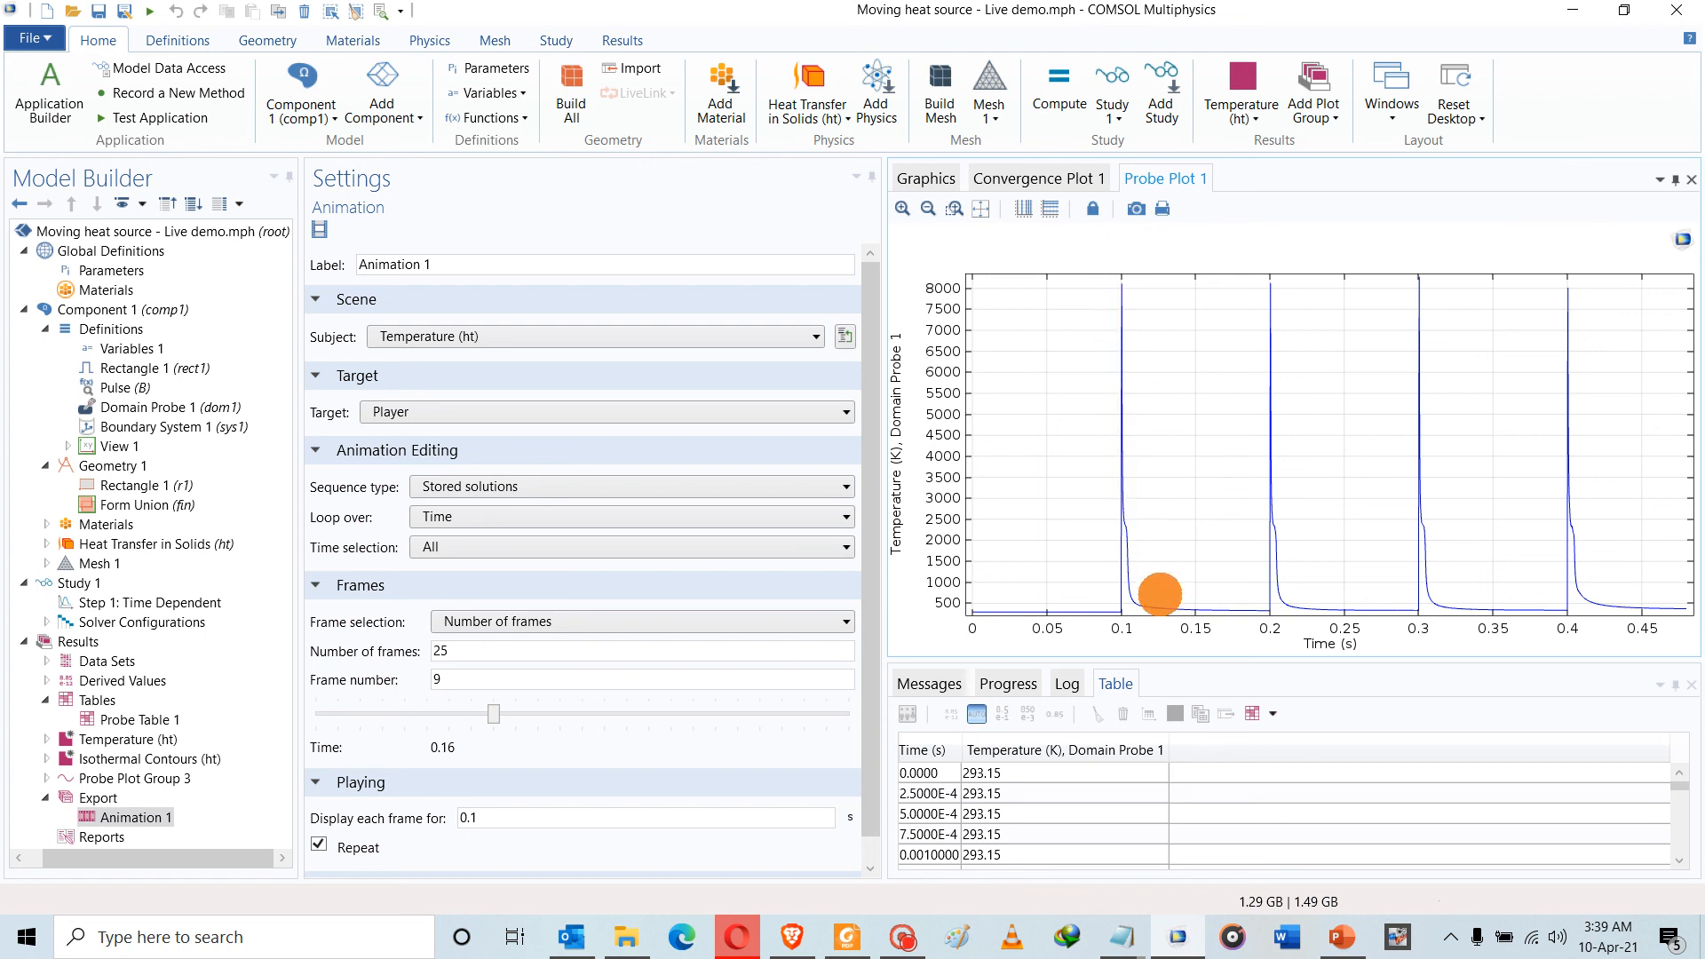
Try to create a player animation of Probe Plot Group 3
click(111, 779)
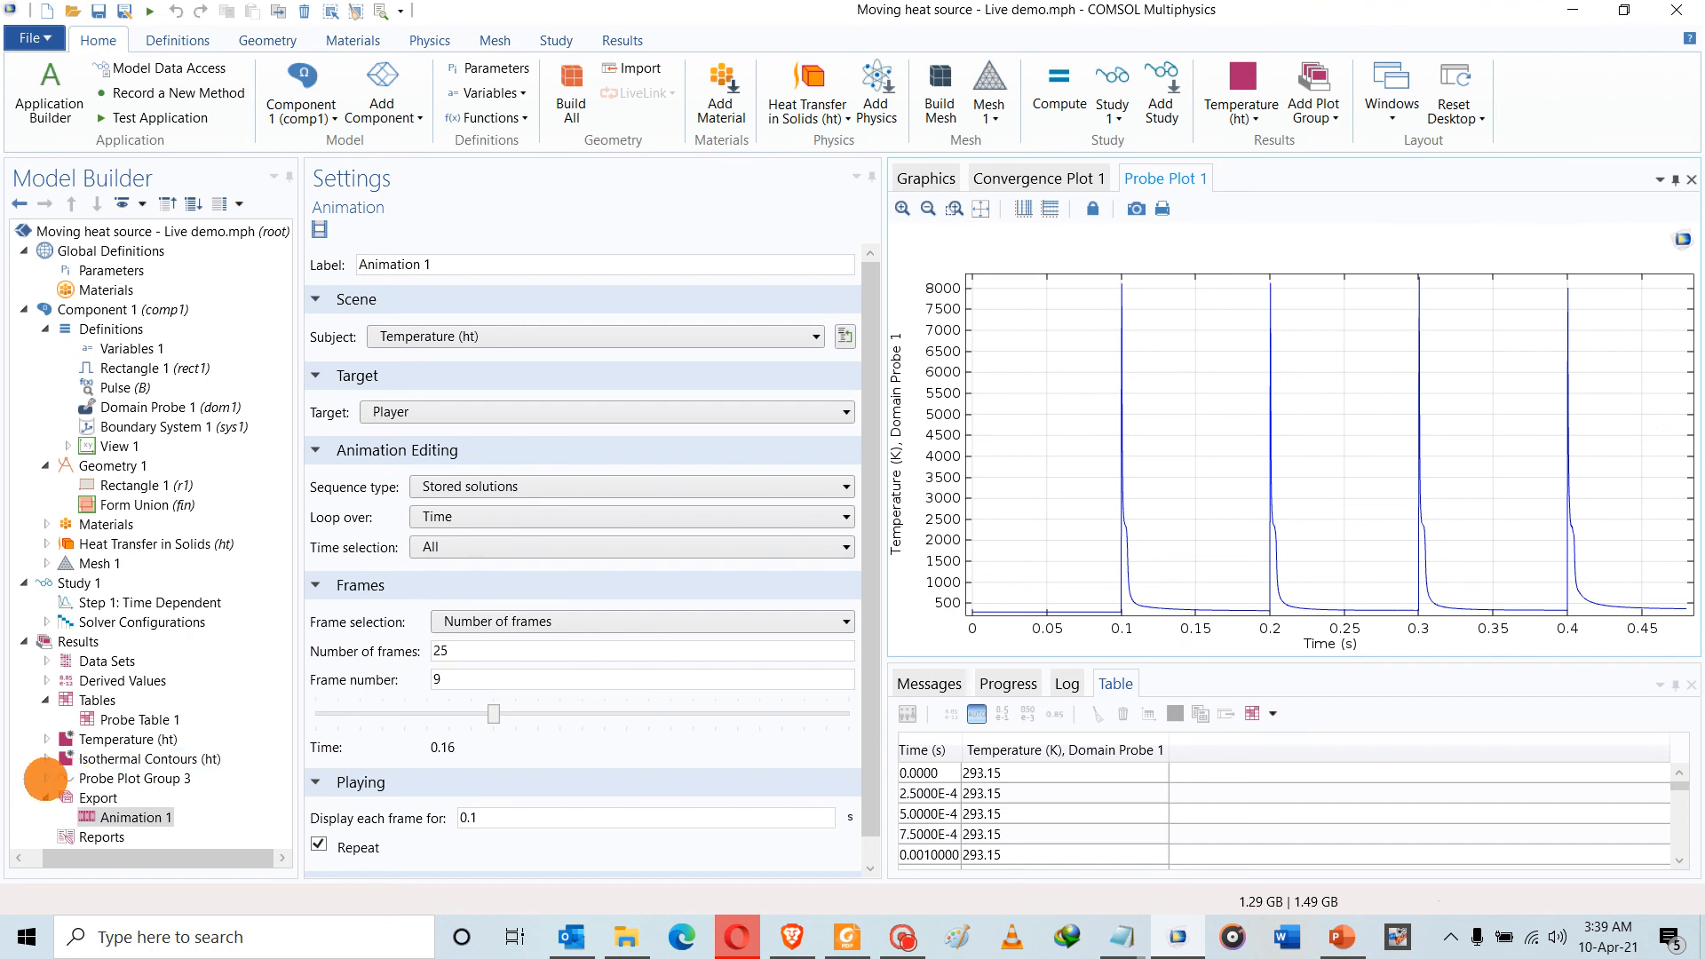
click(46, 778)
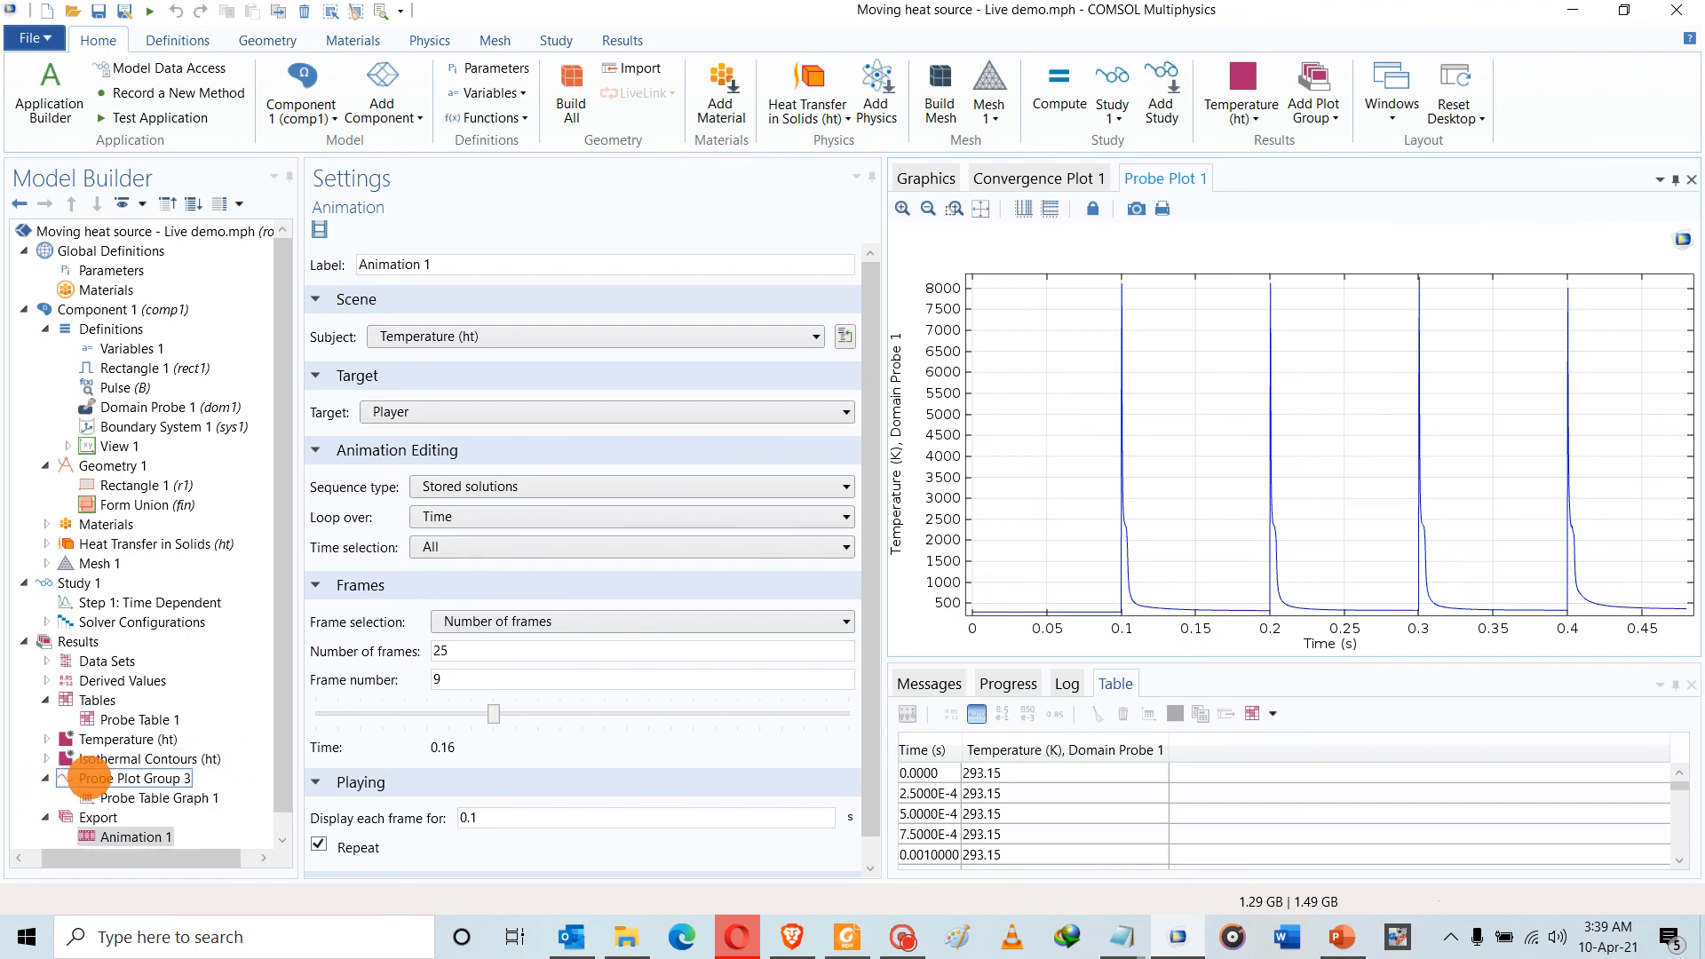
click(89, 778)
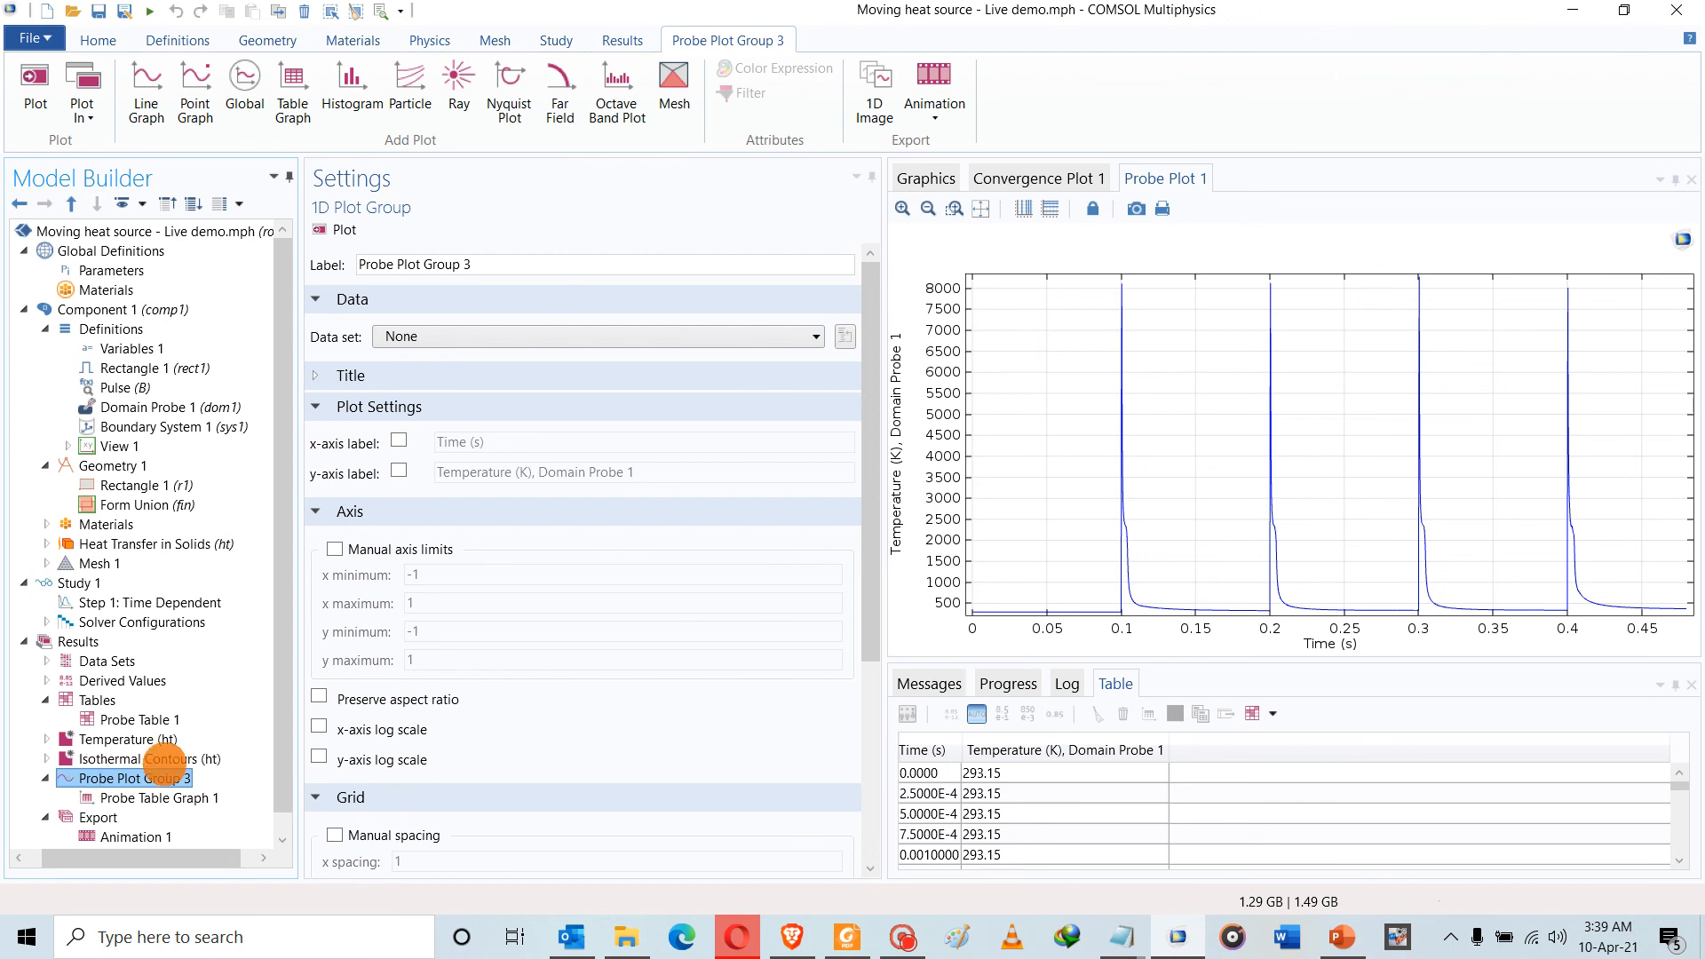
click(937, 118)
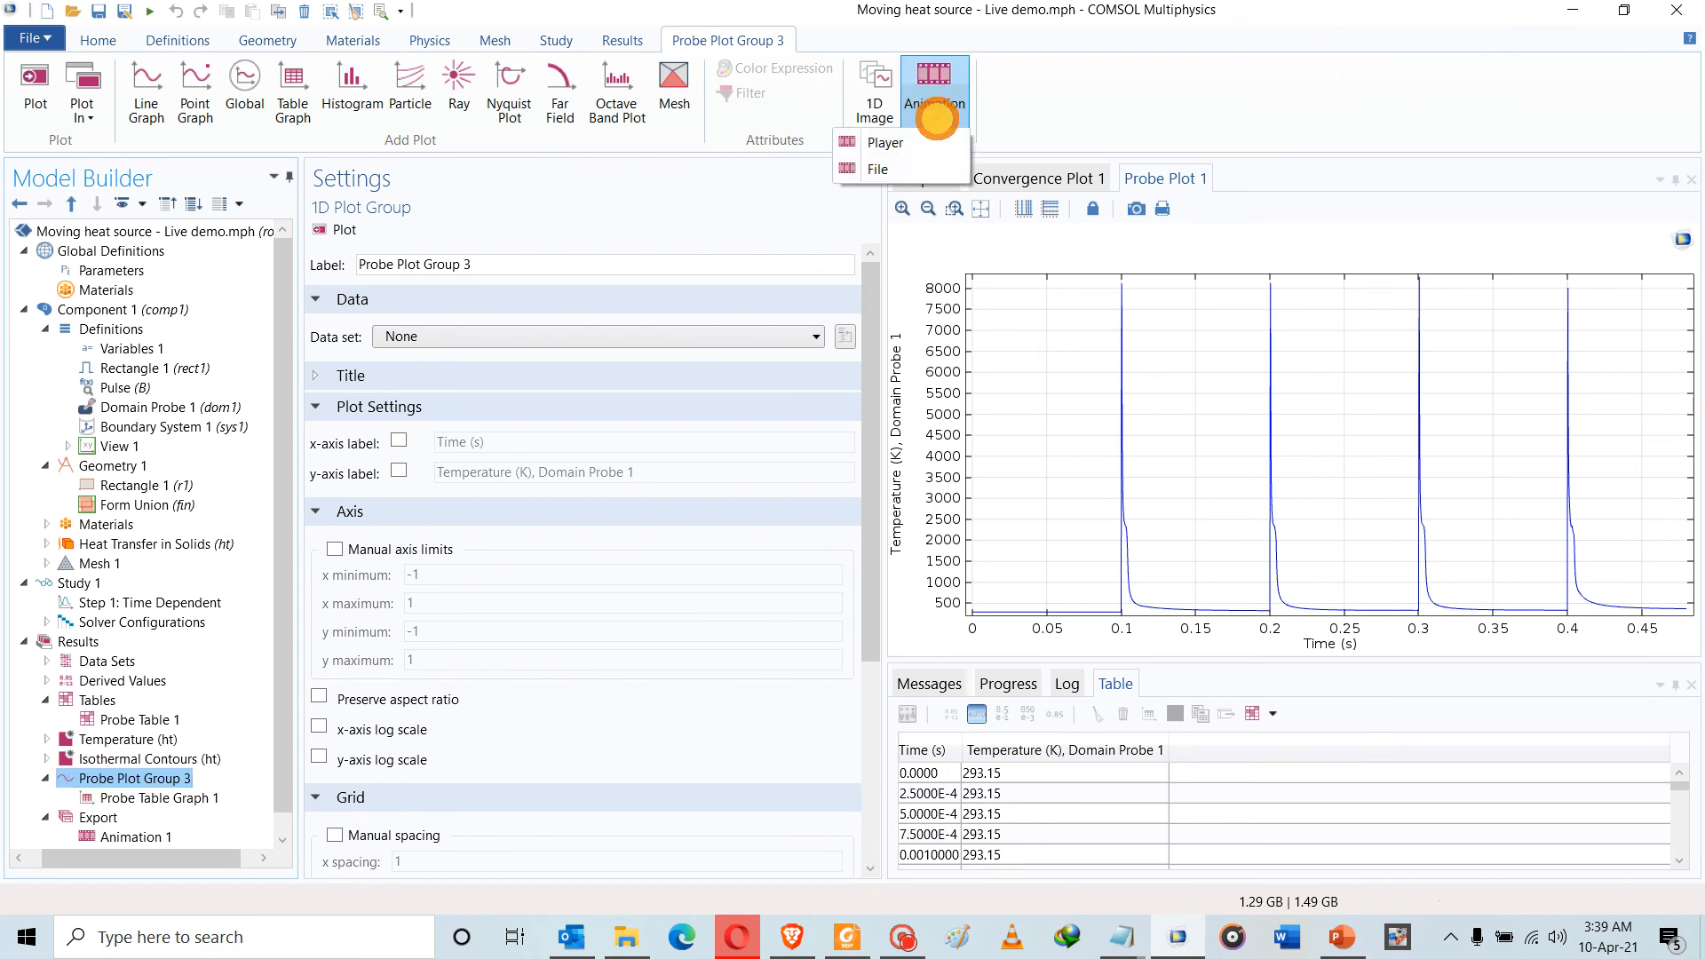
click(913, 142)
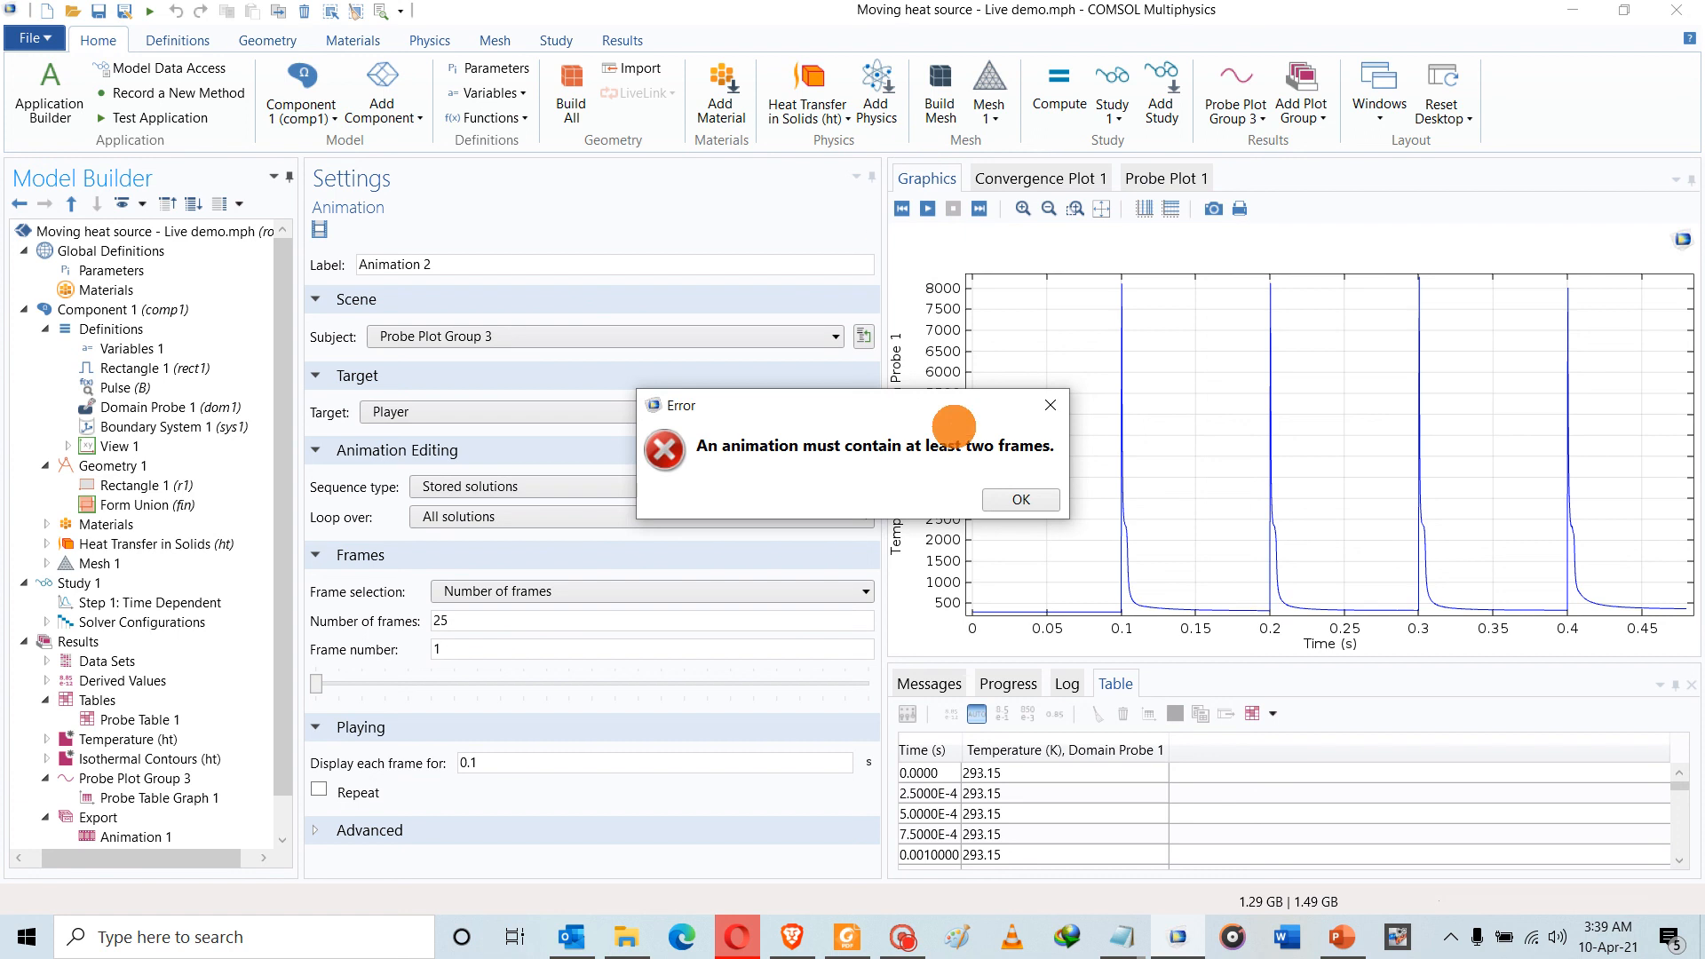
click(1008, 500)
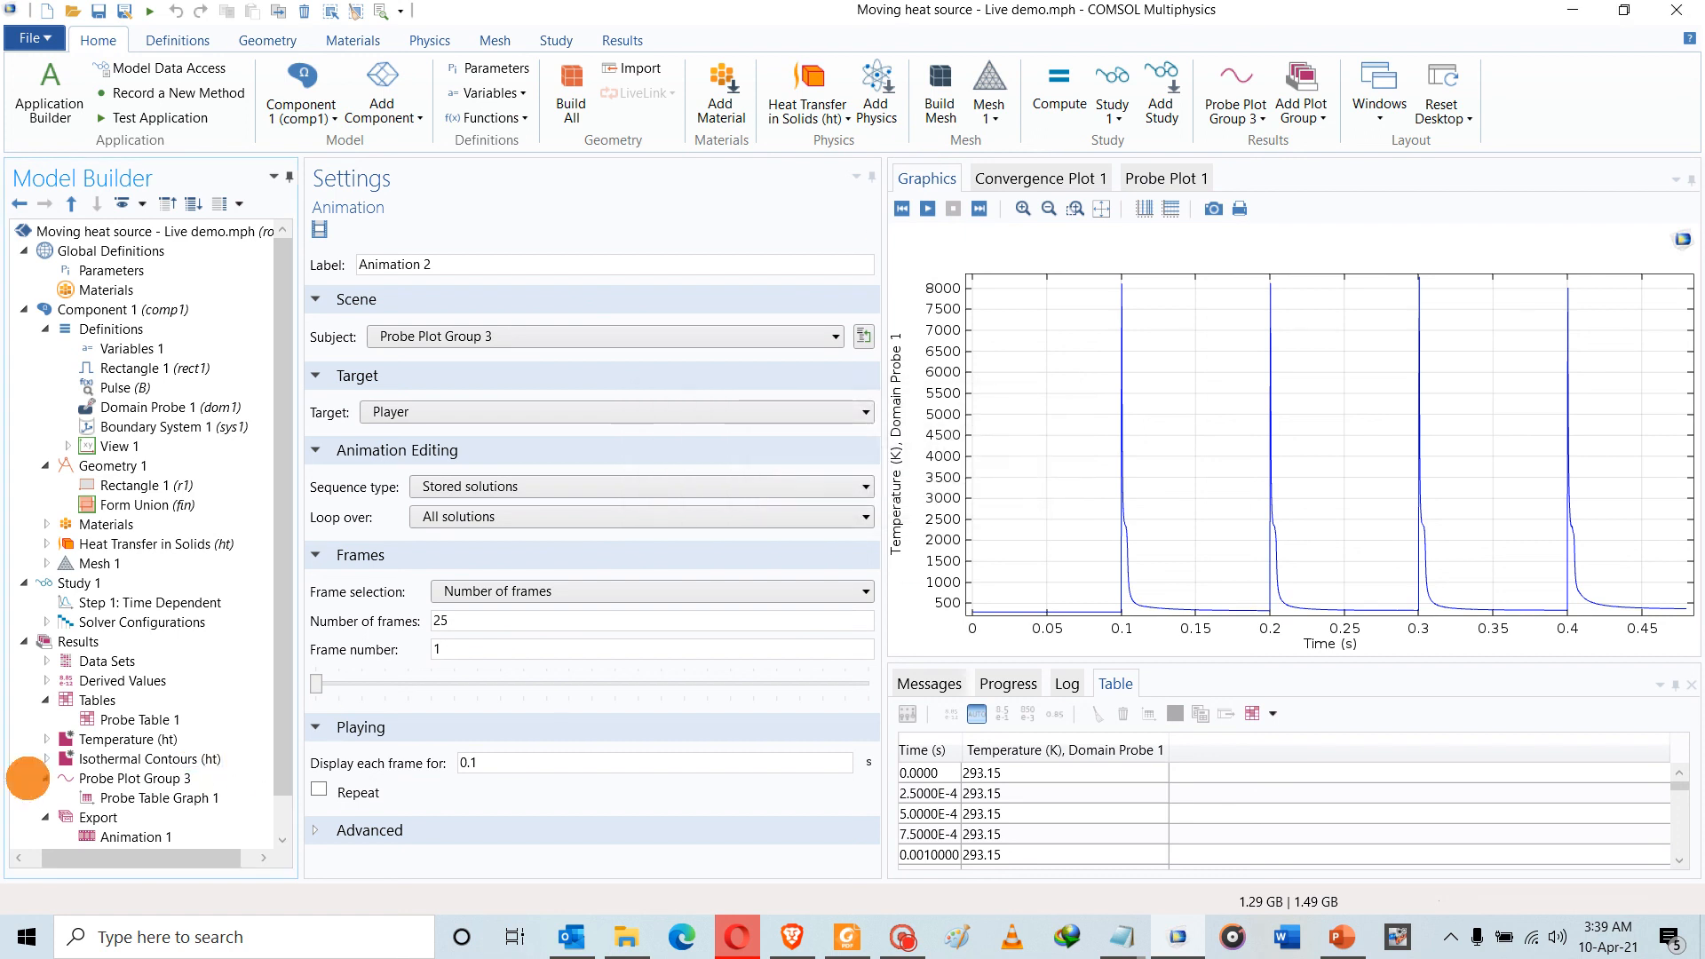
Delete Animation 2, based on the probe plot group, from the export items
scroll(27, 778, down, 2)
right_click(115, 815)
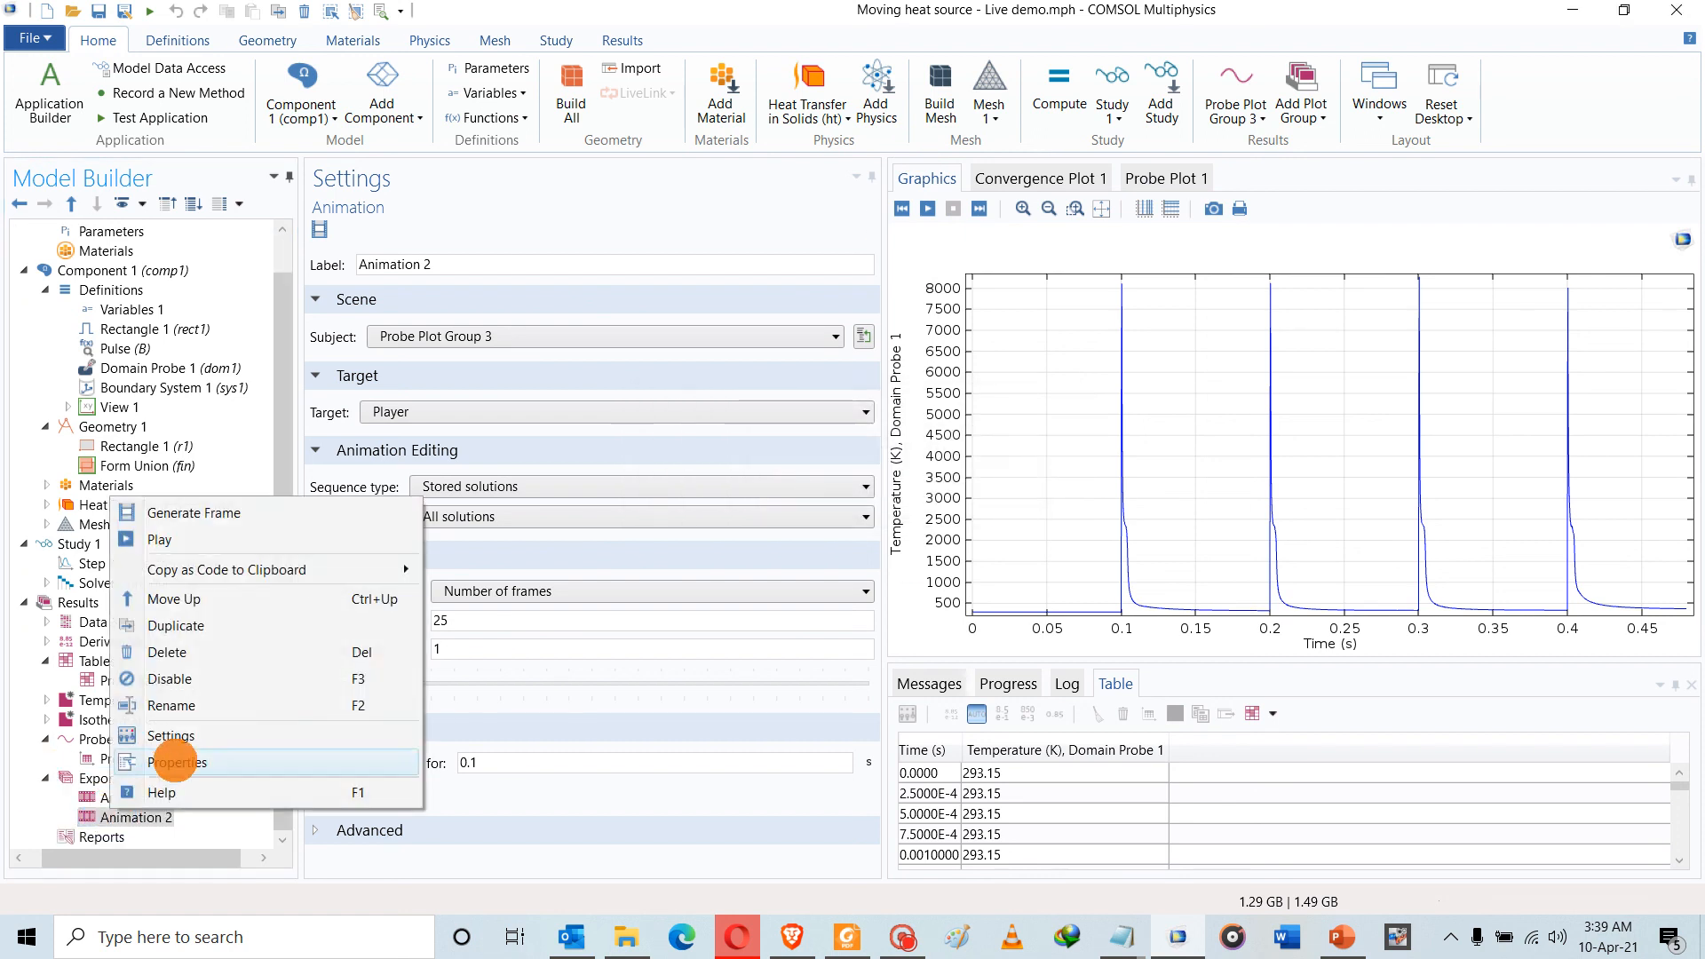
click(189, 652)
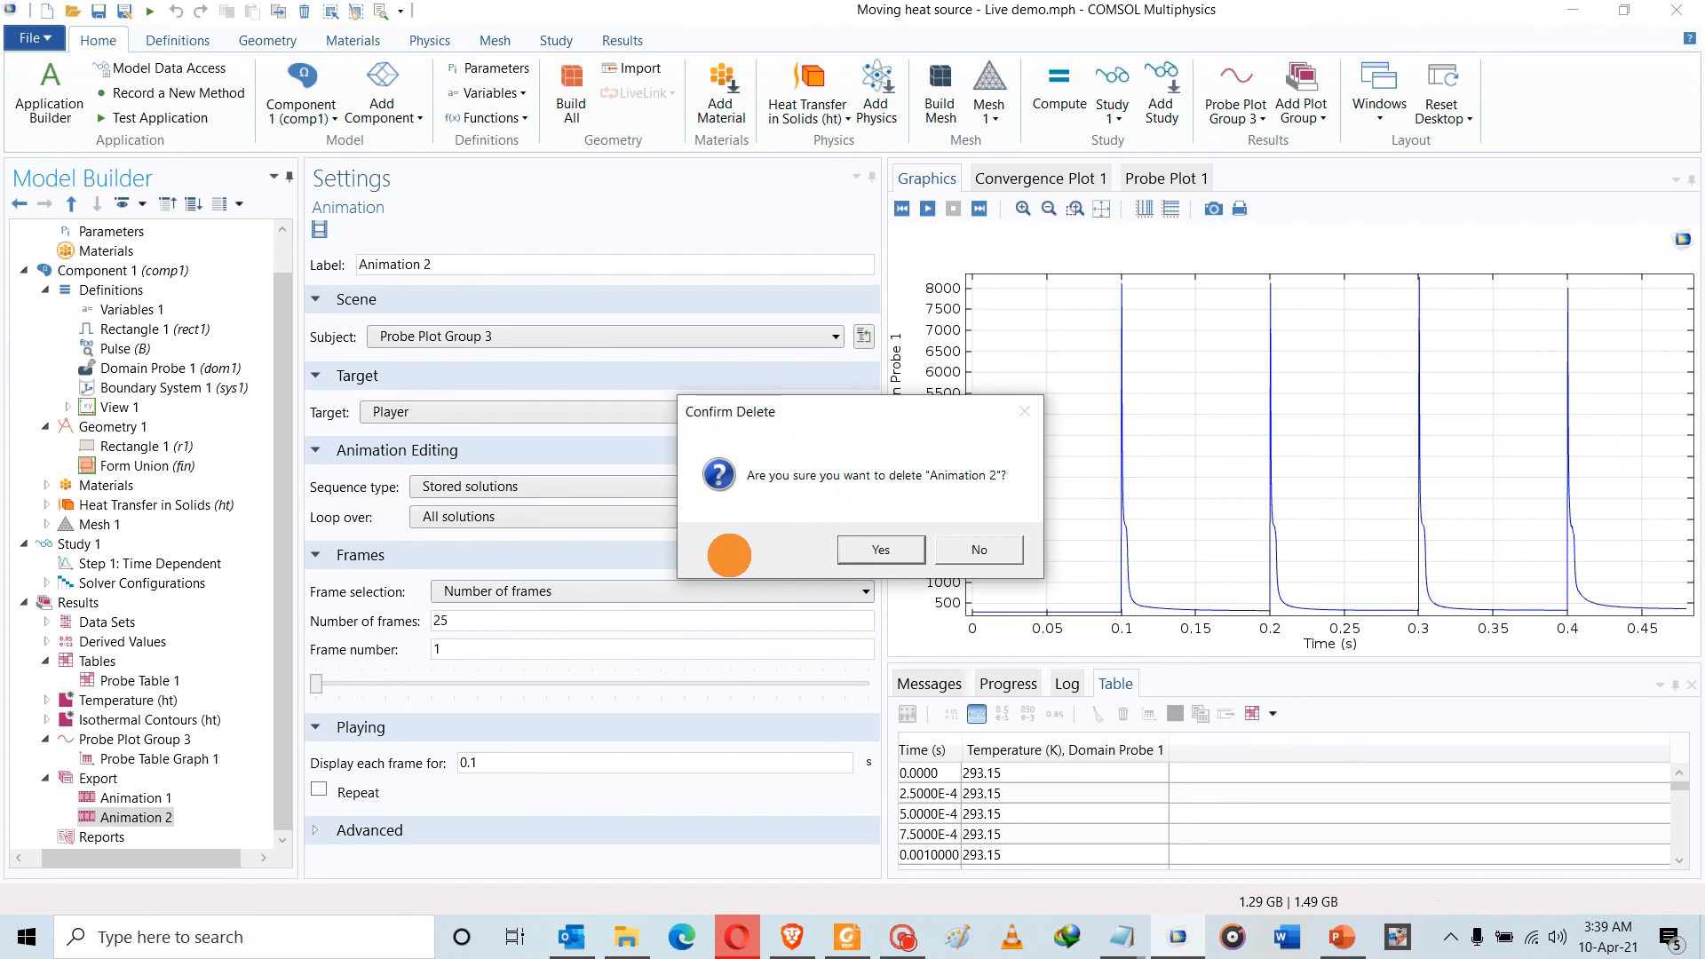
click(870, 547)
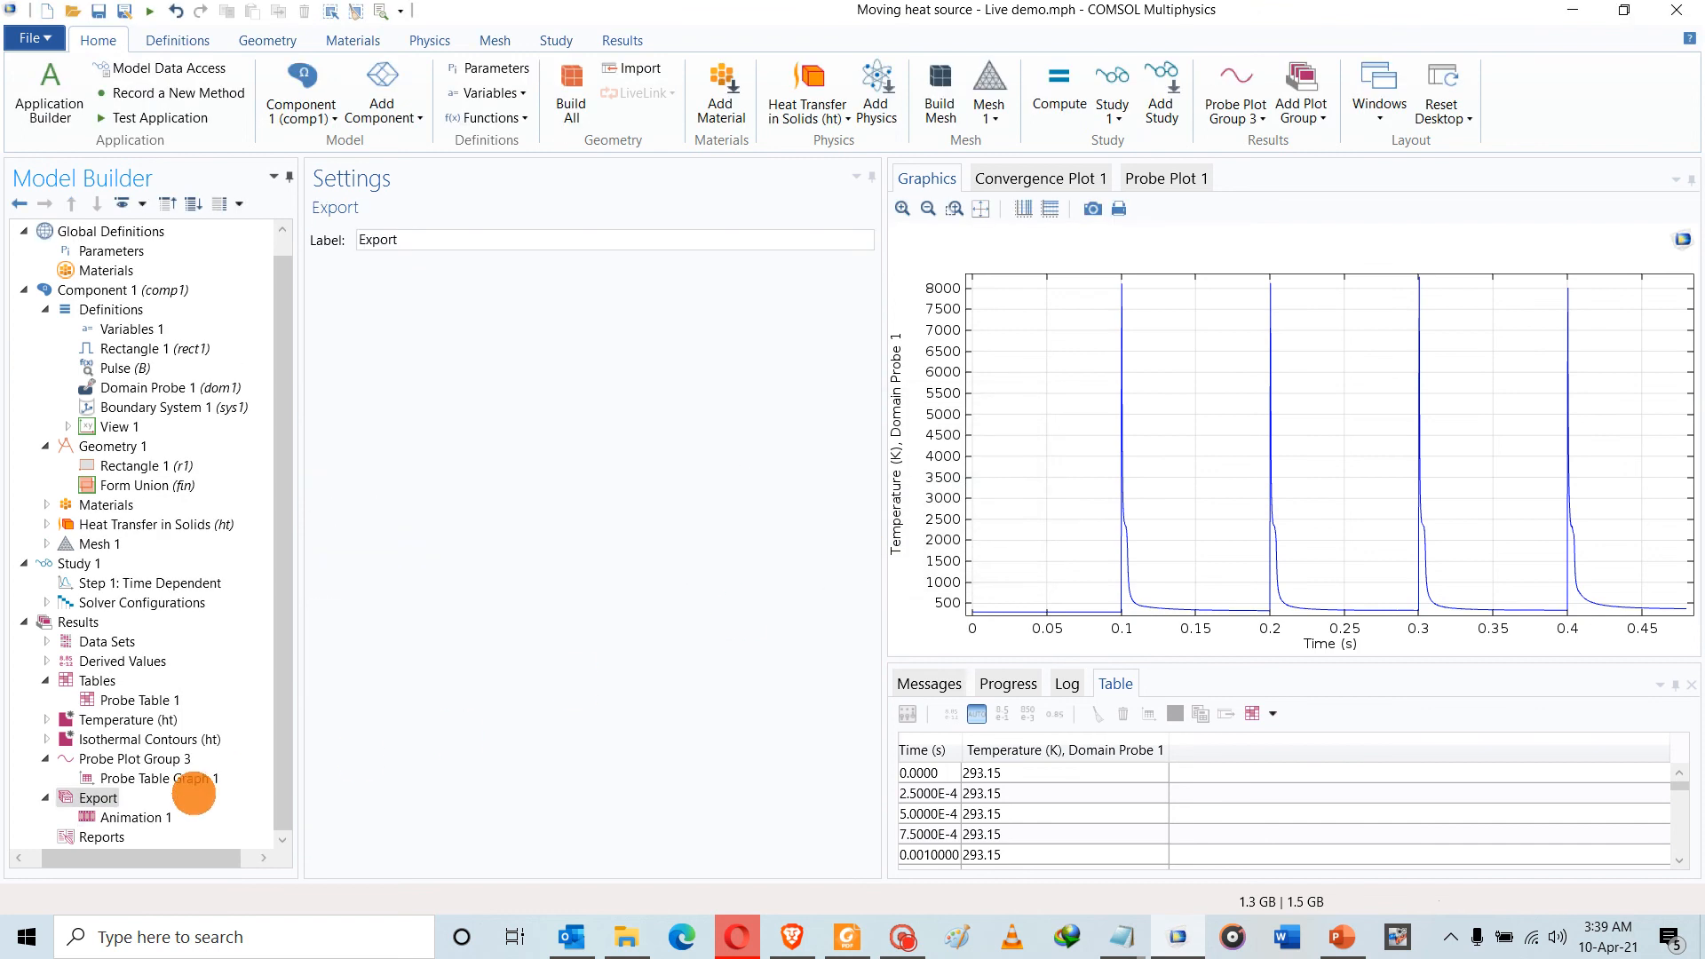
Replay the Temperature (ht) surface animation from Animation 1 and stop the playback
click(133, 817)
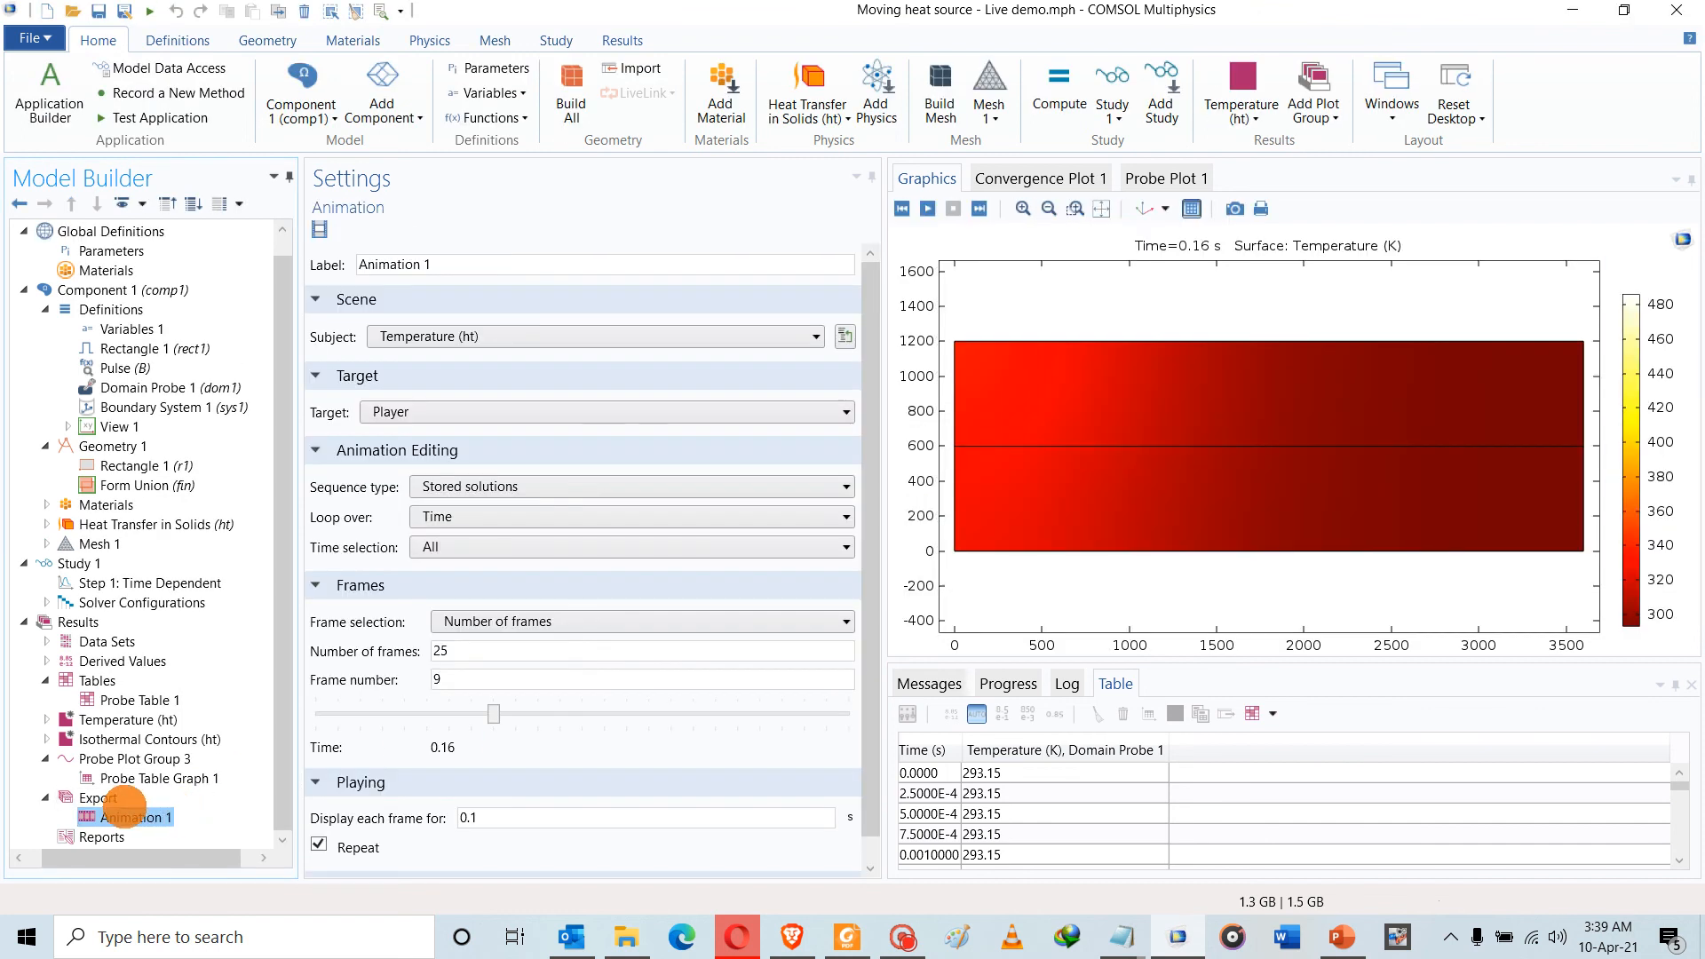
click(926, 208)
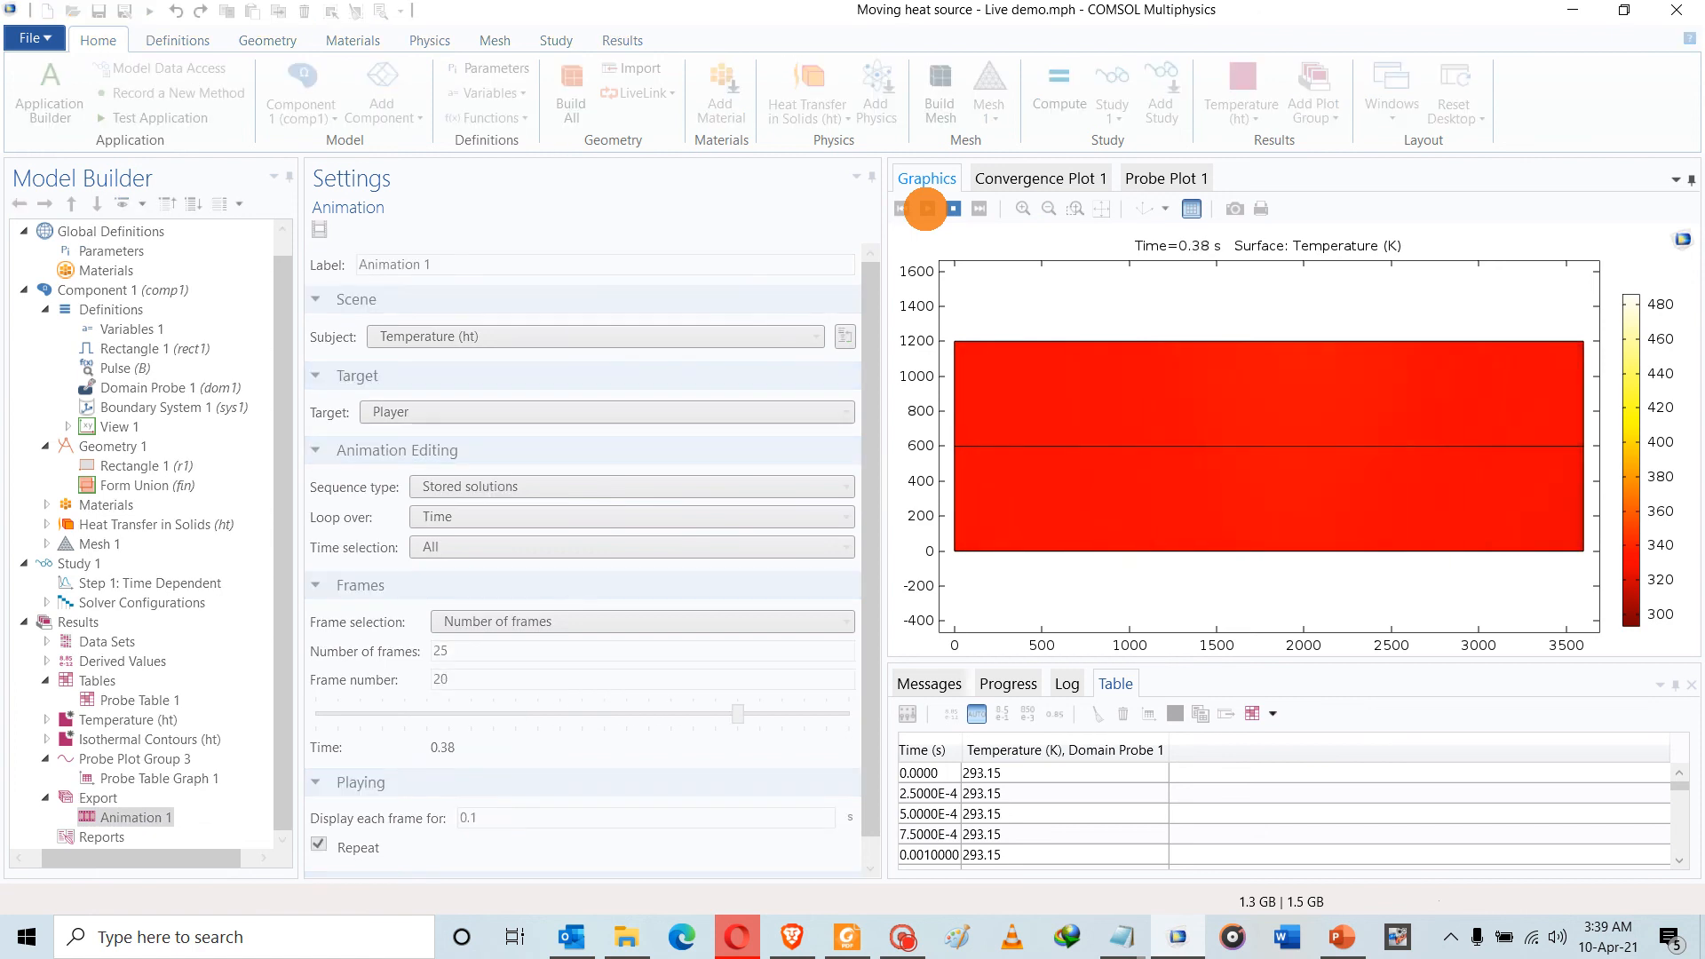
click(953, 208)
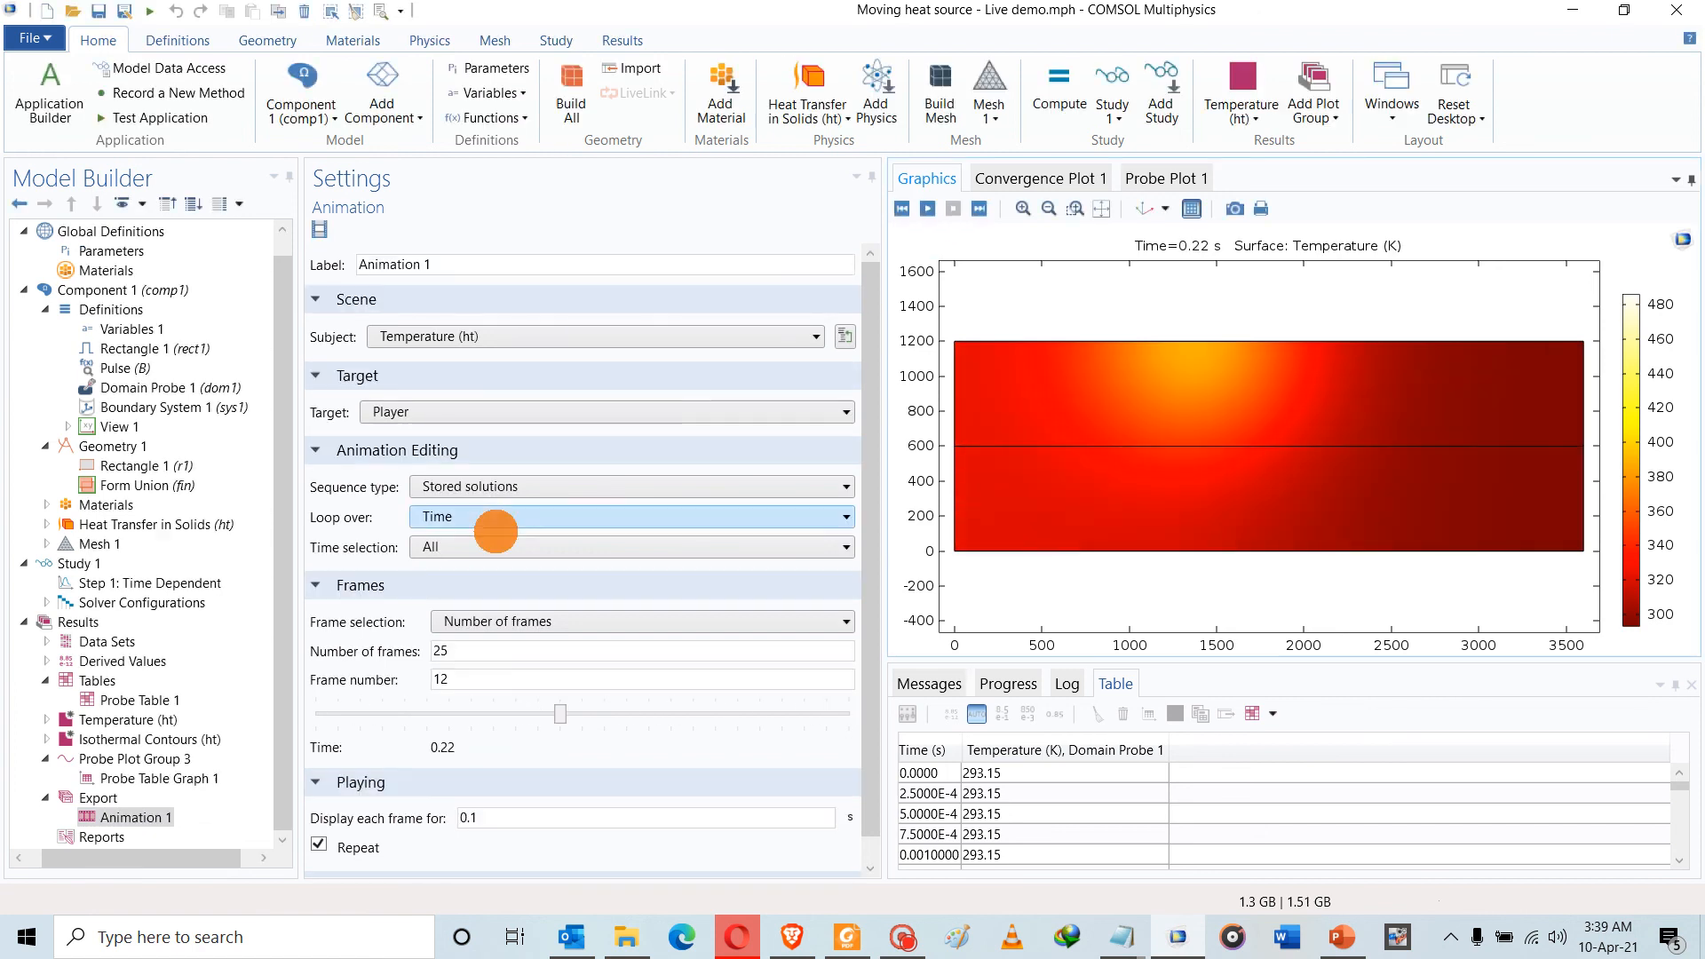
Add a 1D plot group to the results and set its data set to Probe Solution 2 (sol1)
right_click(77, 621)
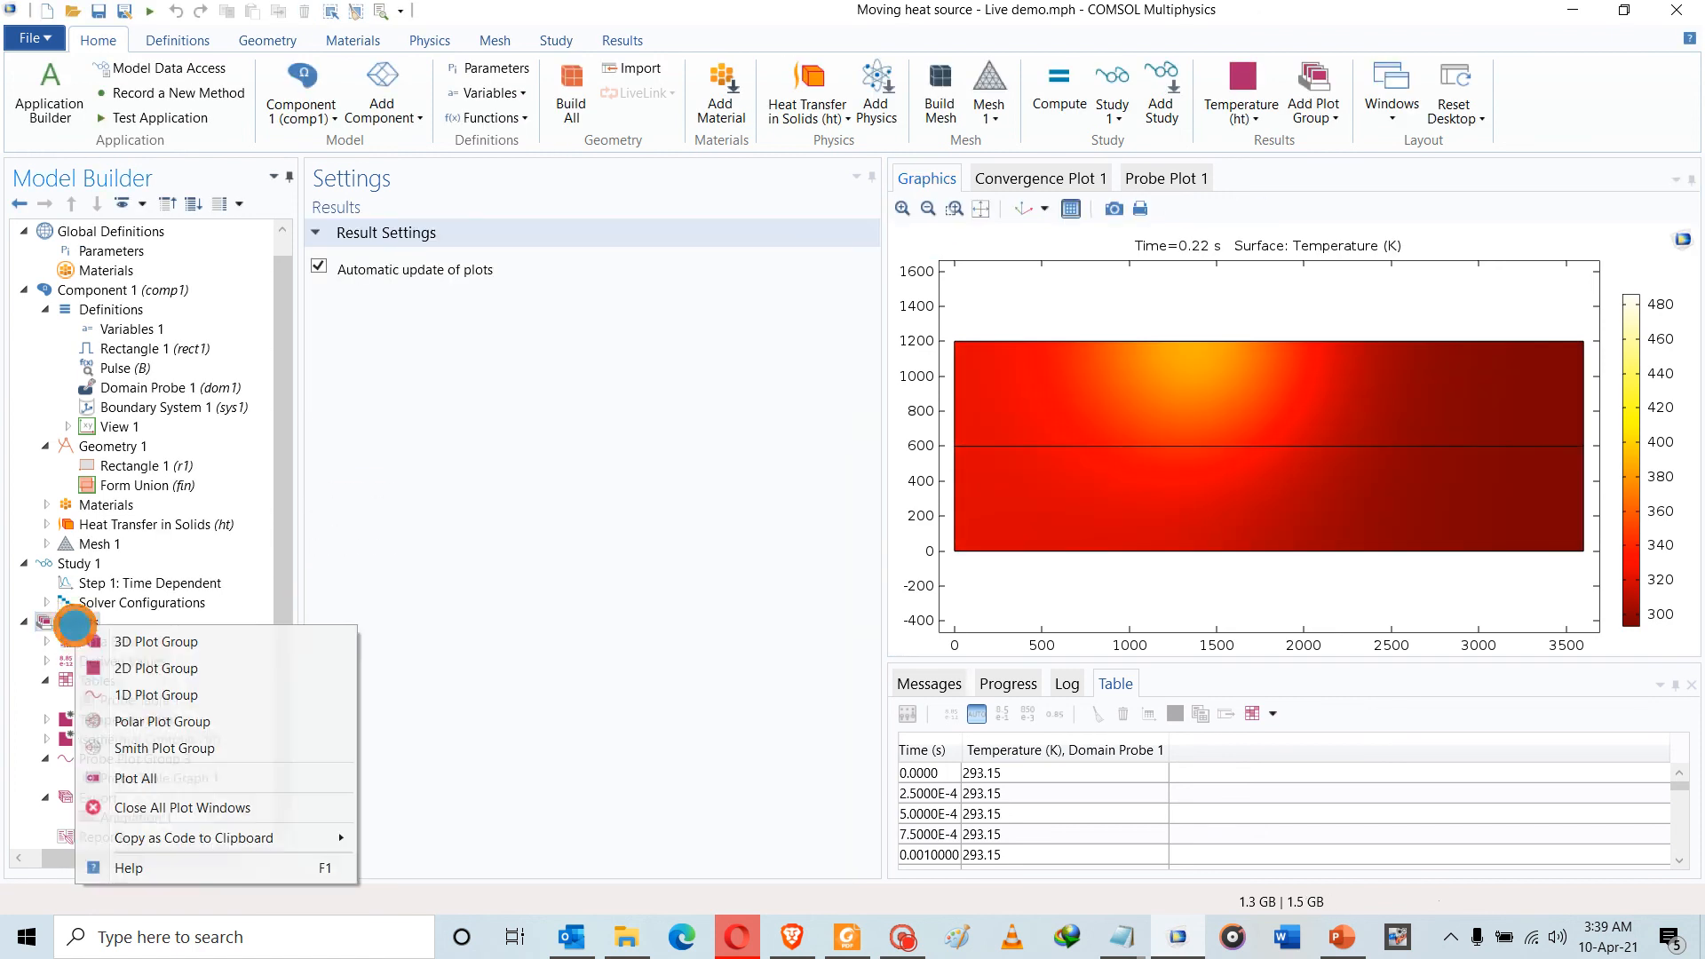
click(131, 696)
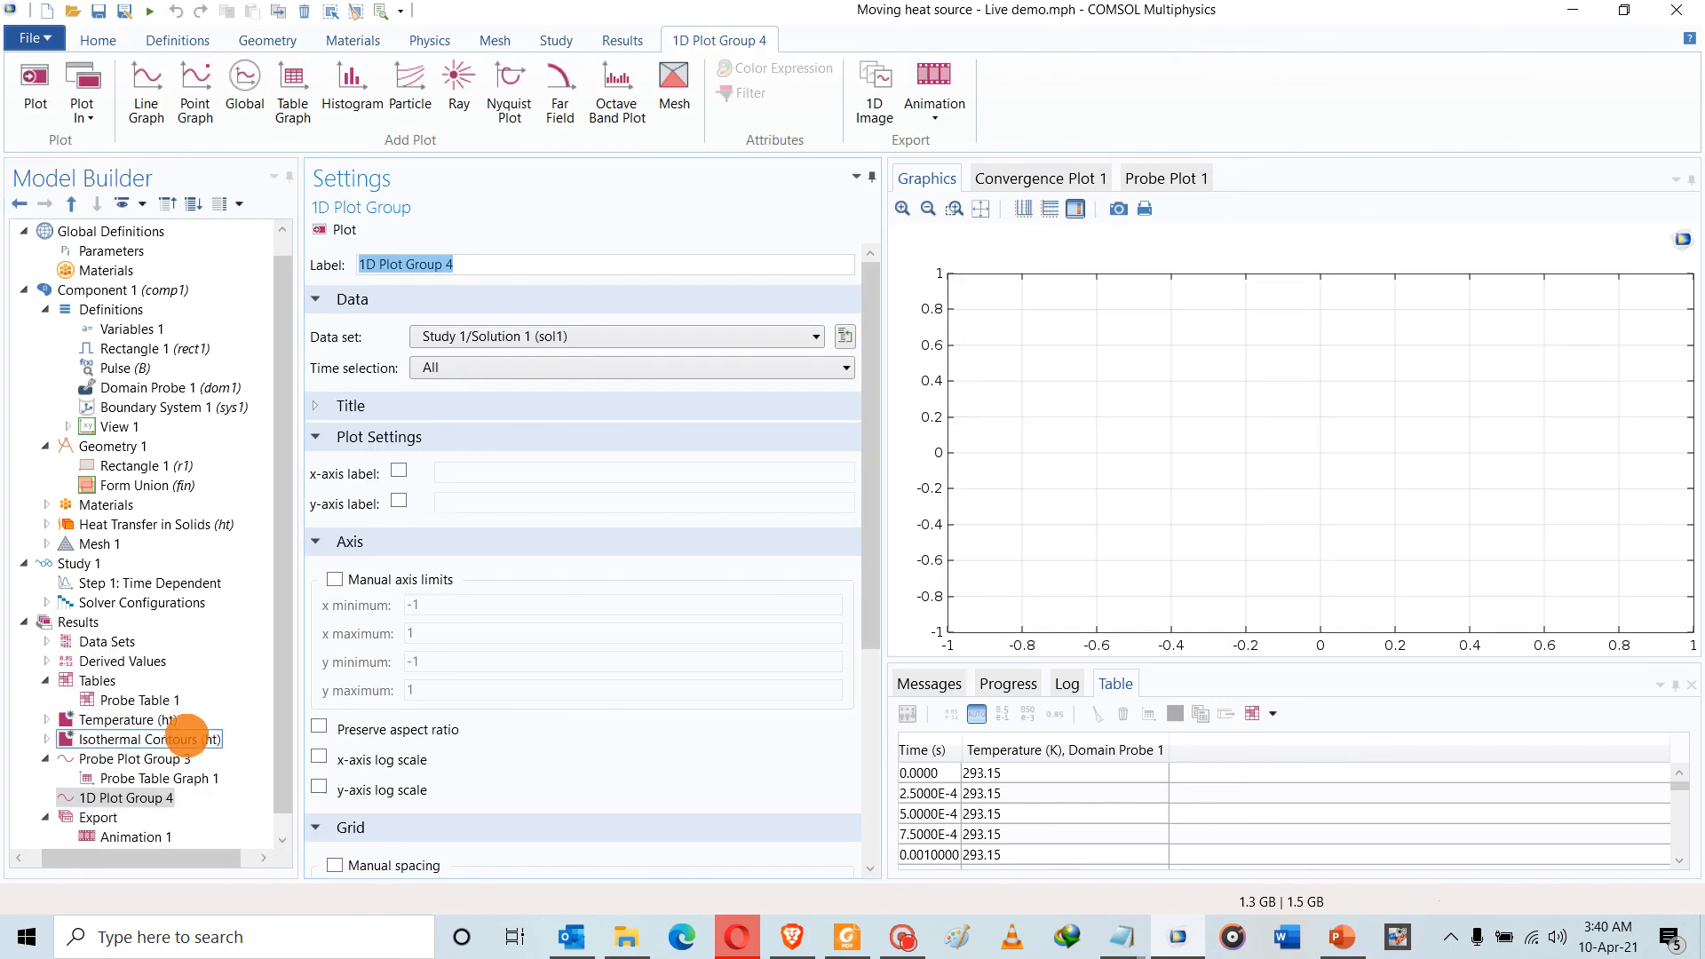
click(486, 339)
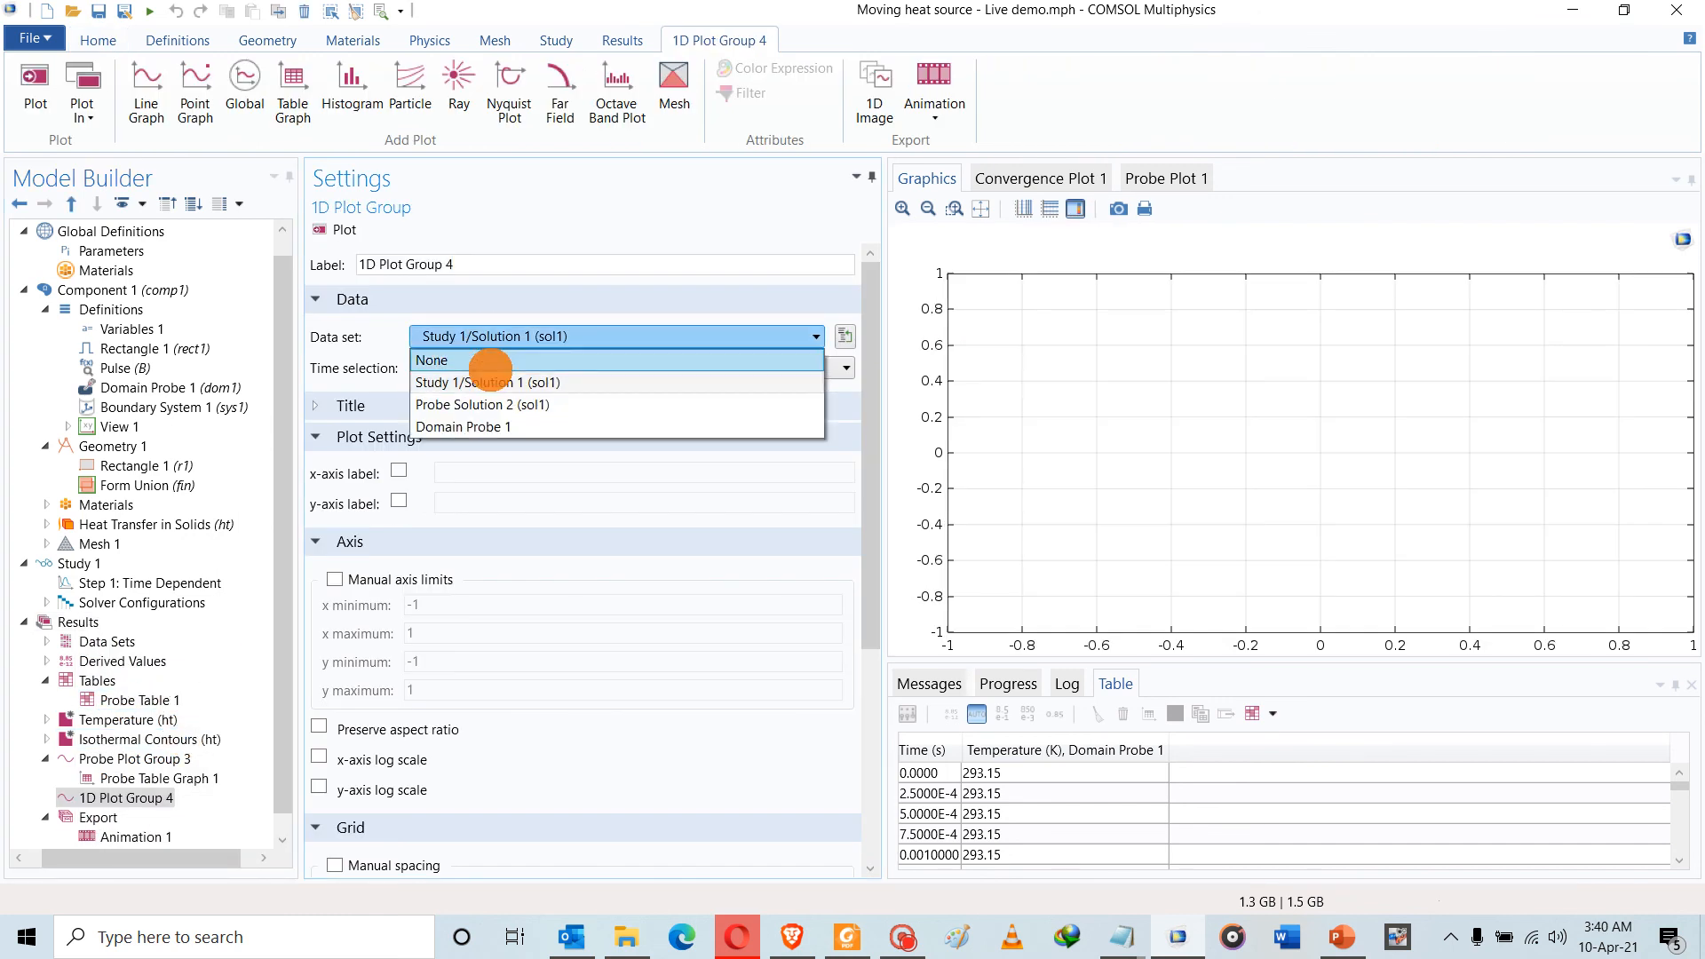
click(489, 405)
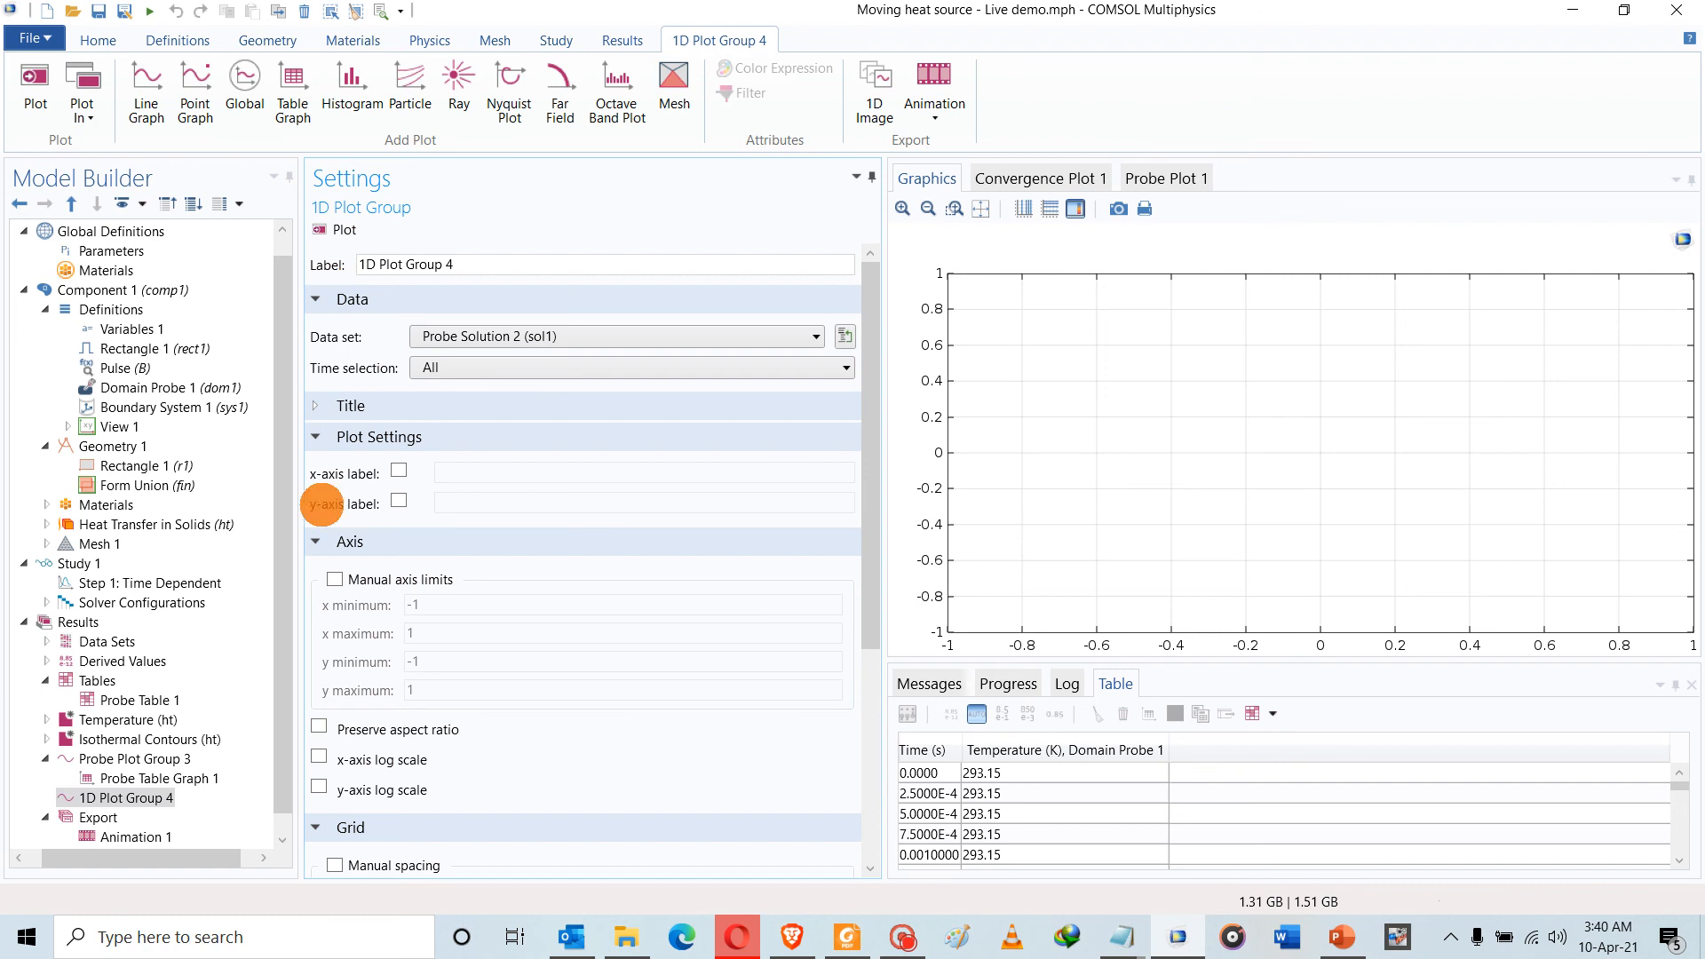
Try a Global plot in 1D Plot Group 4 using the Domain Probe 1 data set with all times
right_click(142, 796)
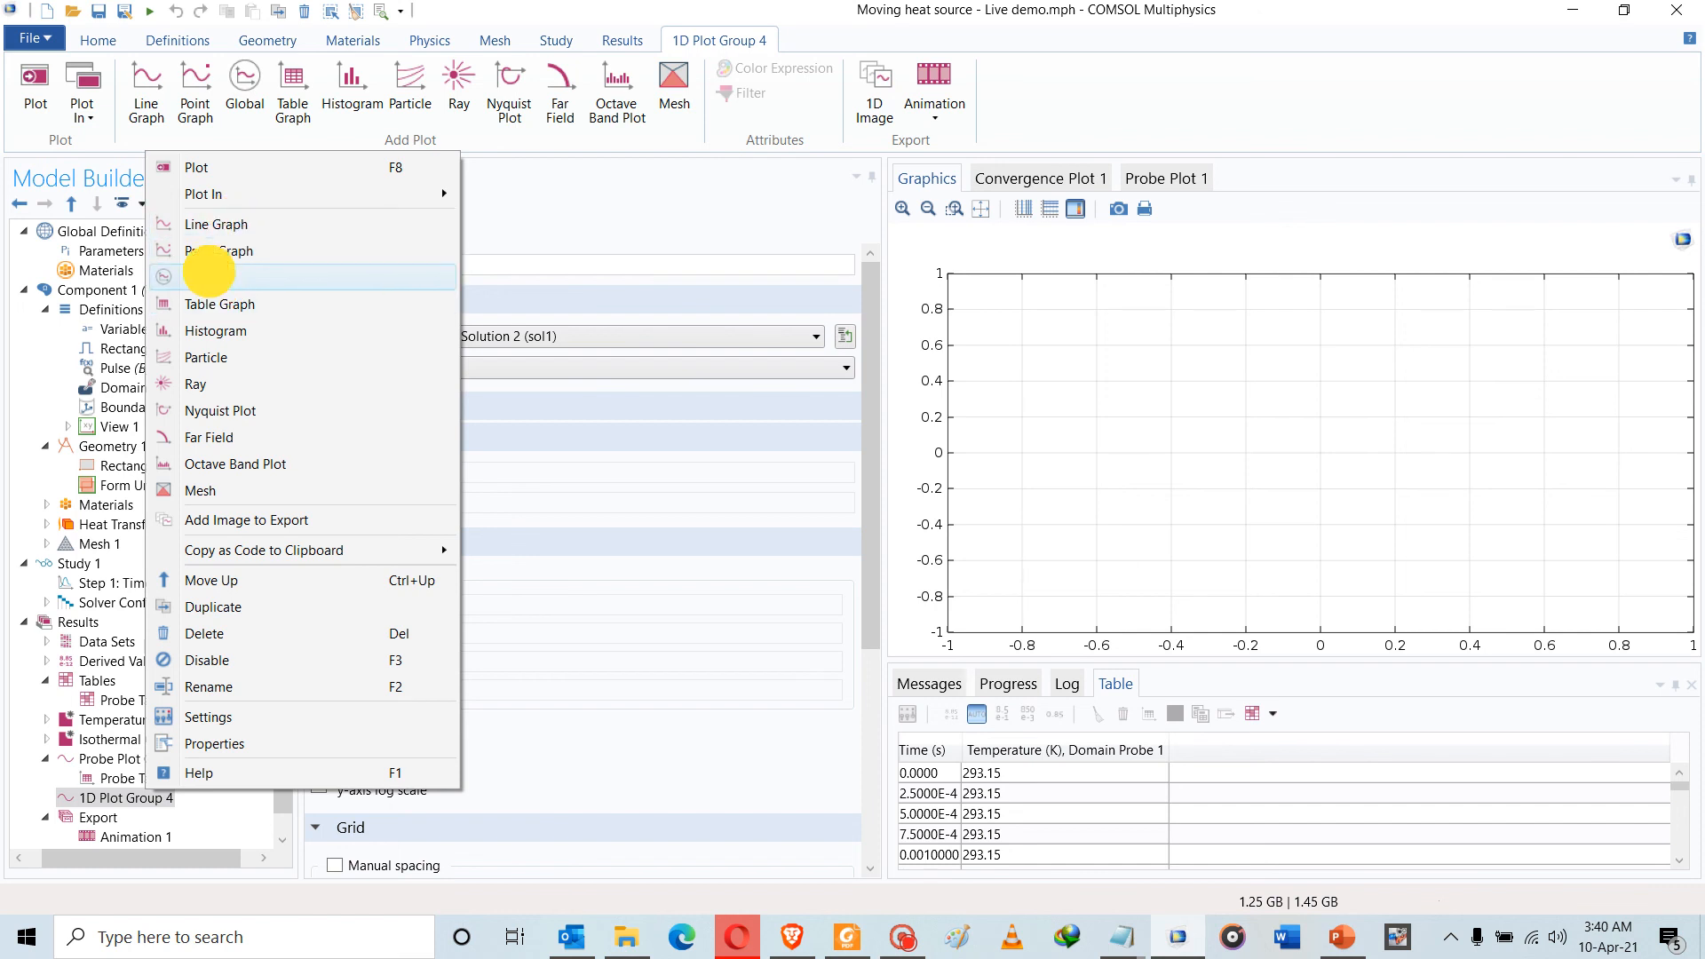
click(210, 270)
click(416, 336)
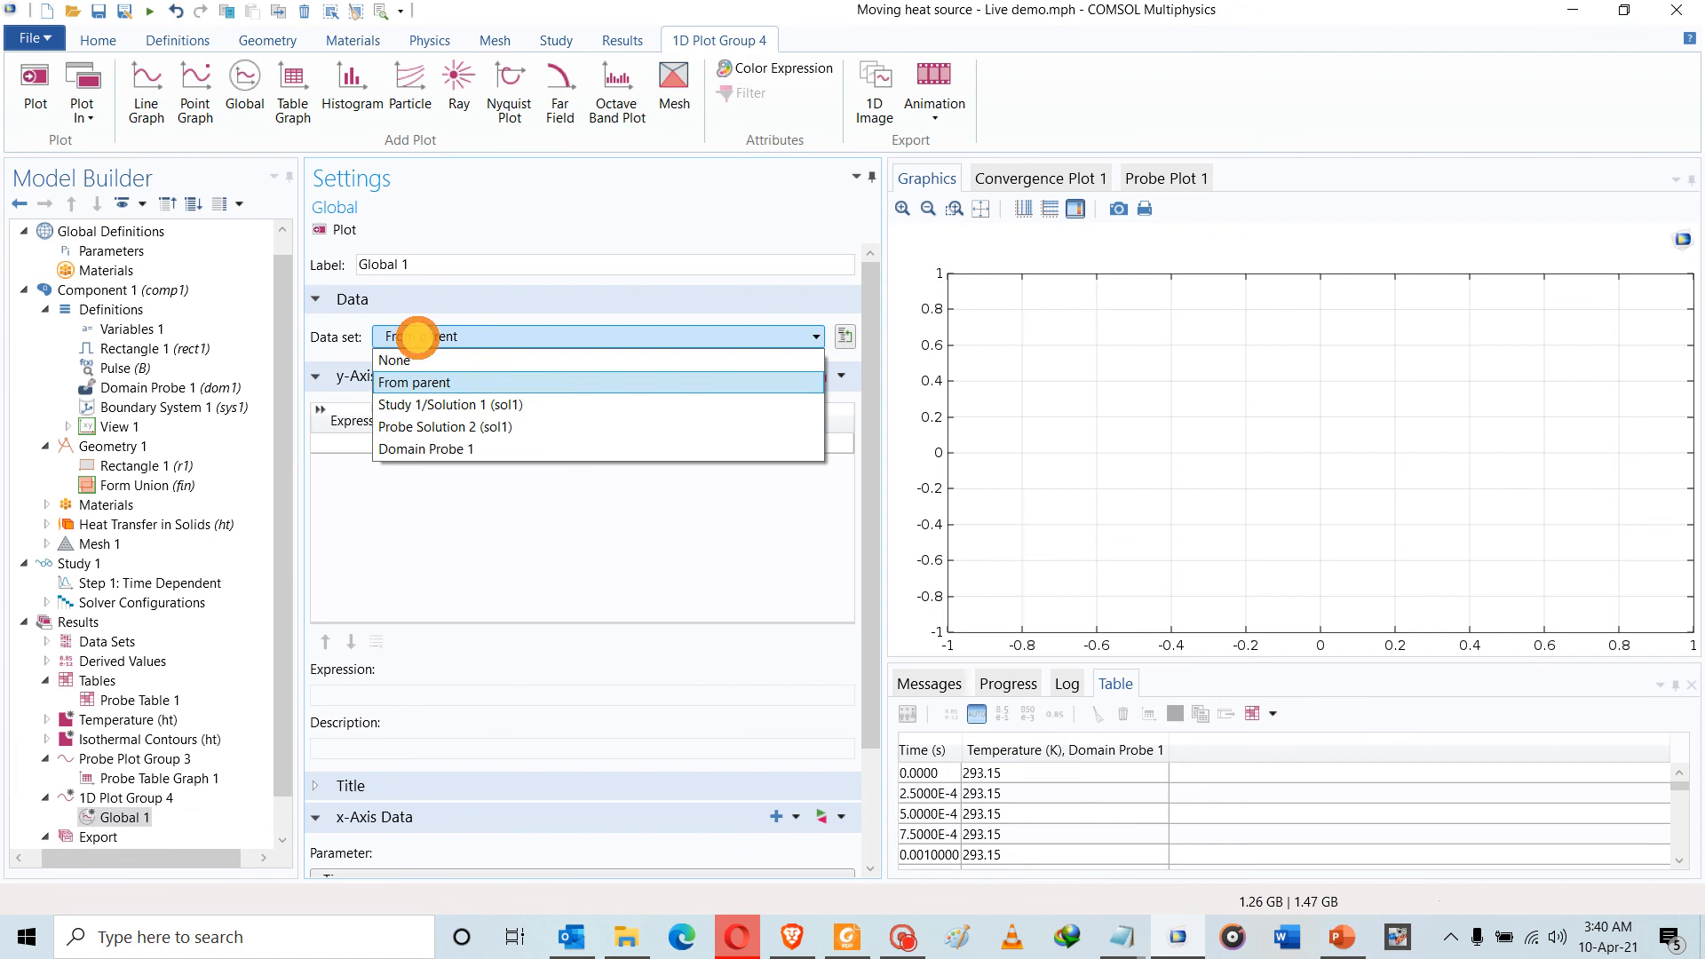
click(427, 428)
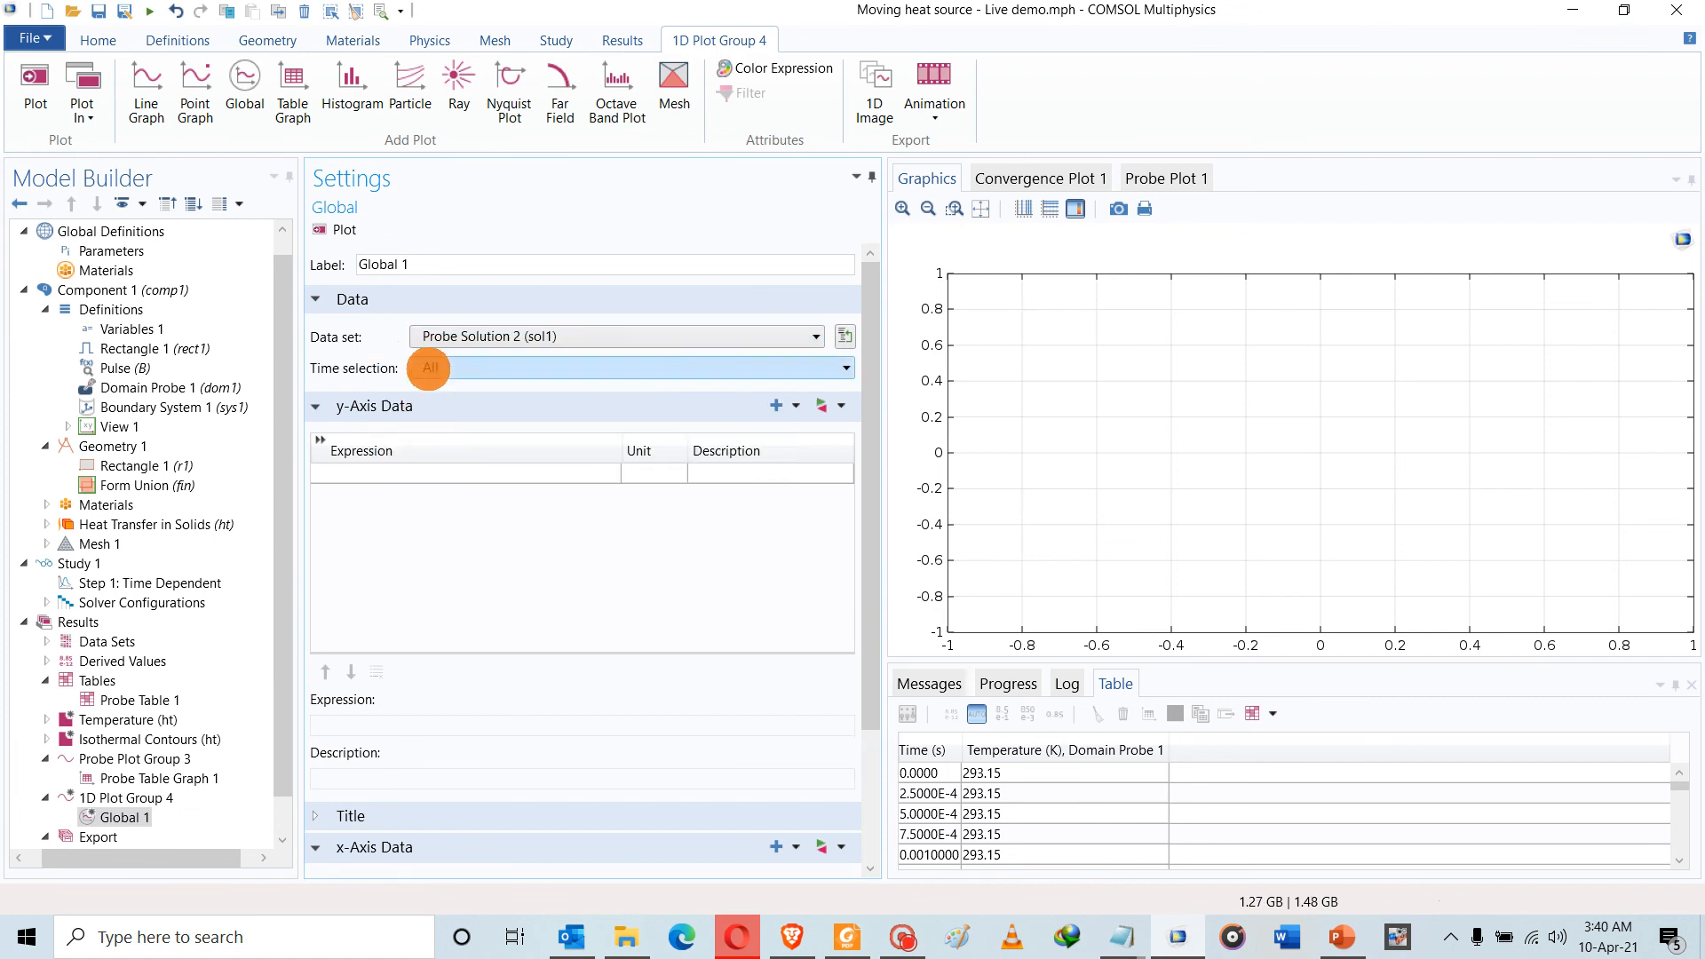
click(449, 335)
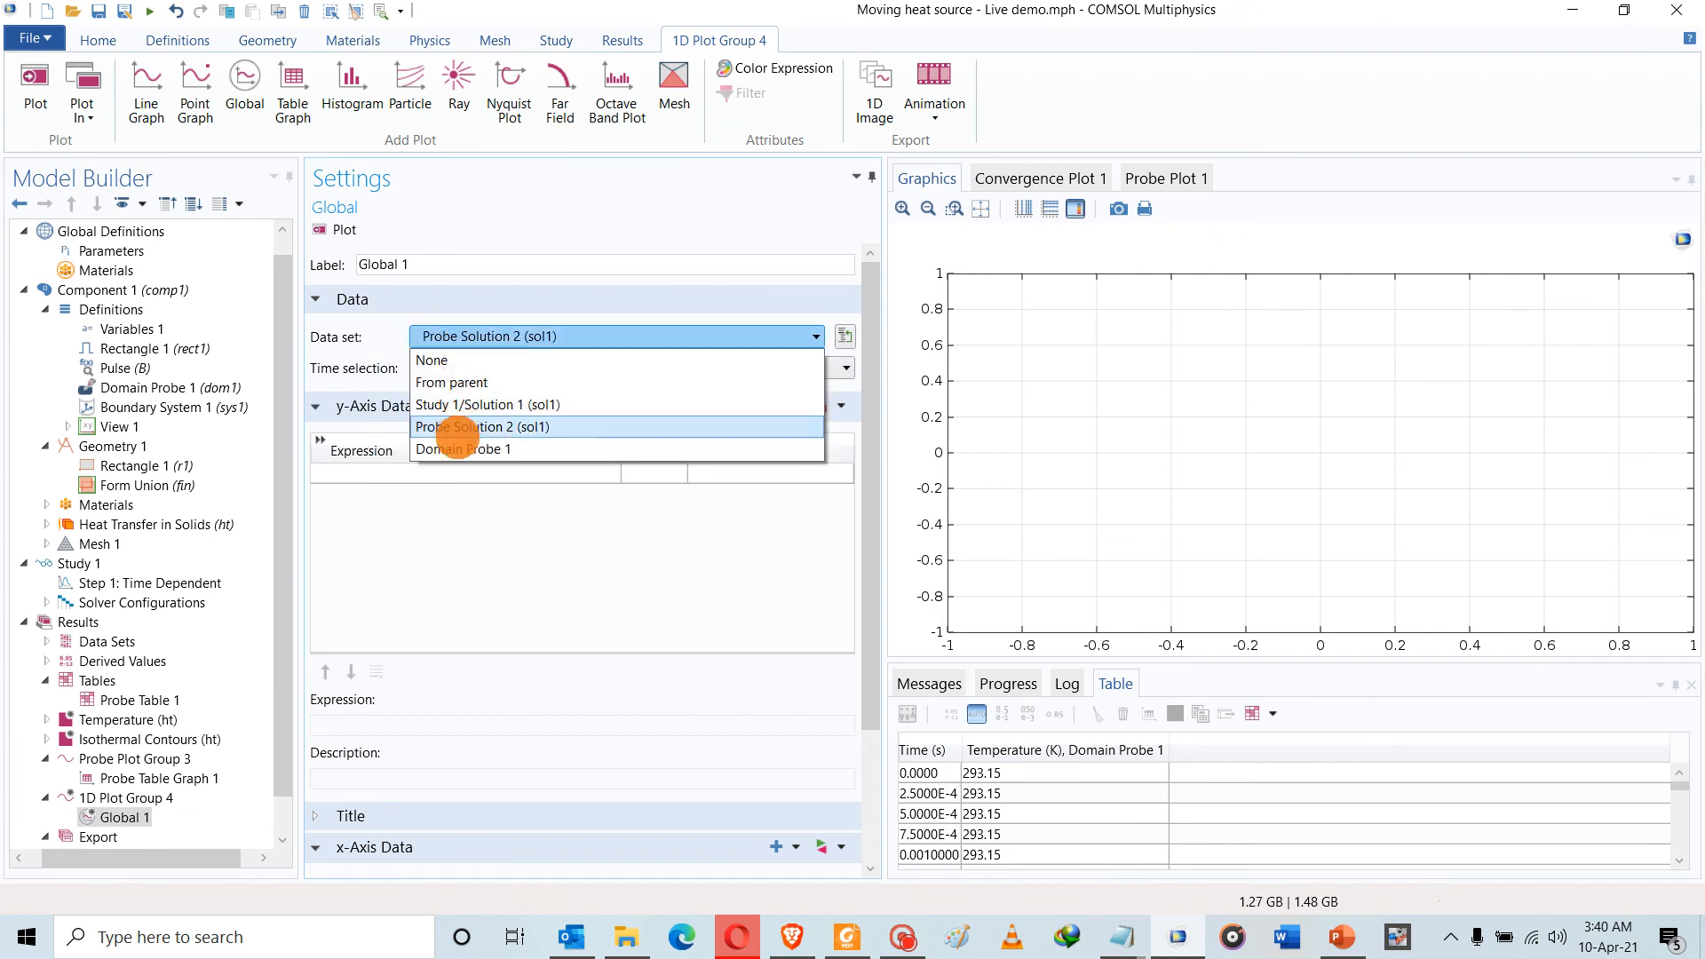
click(456, 448)
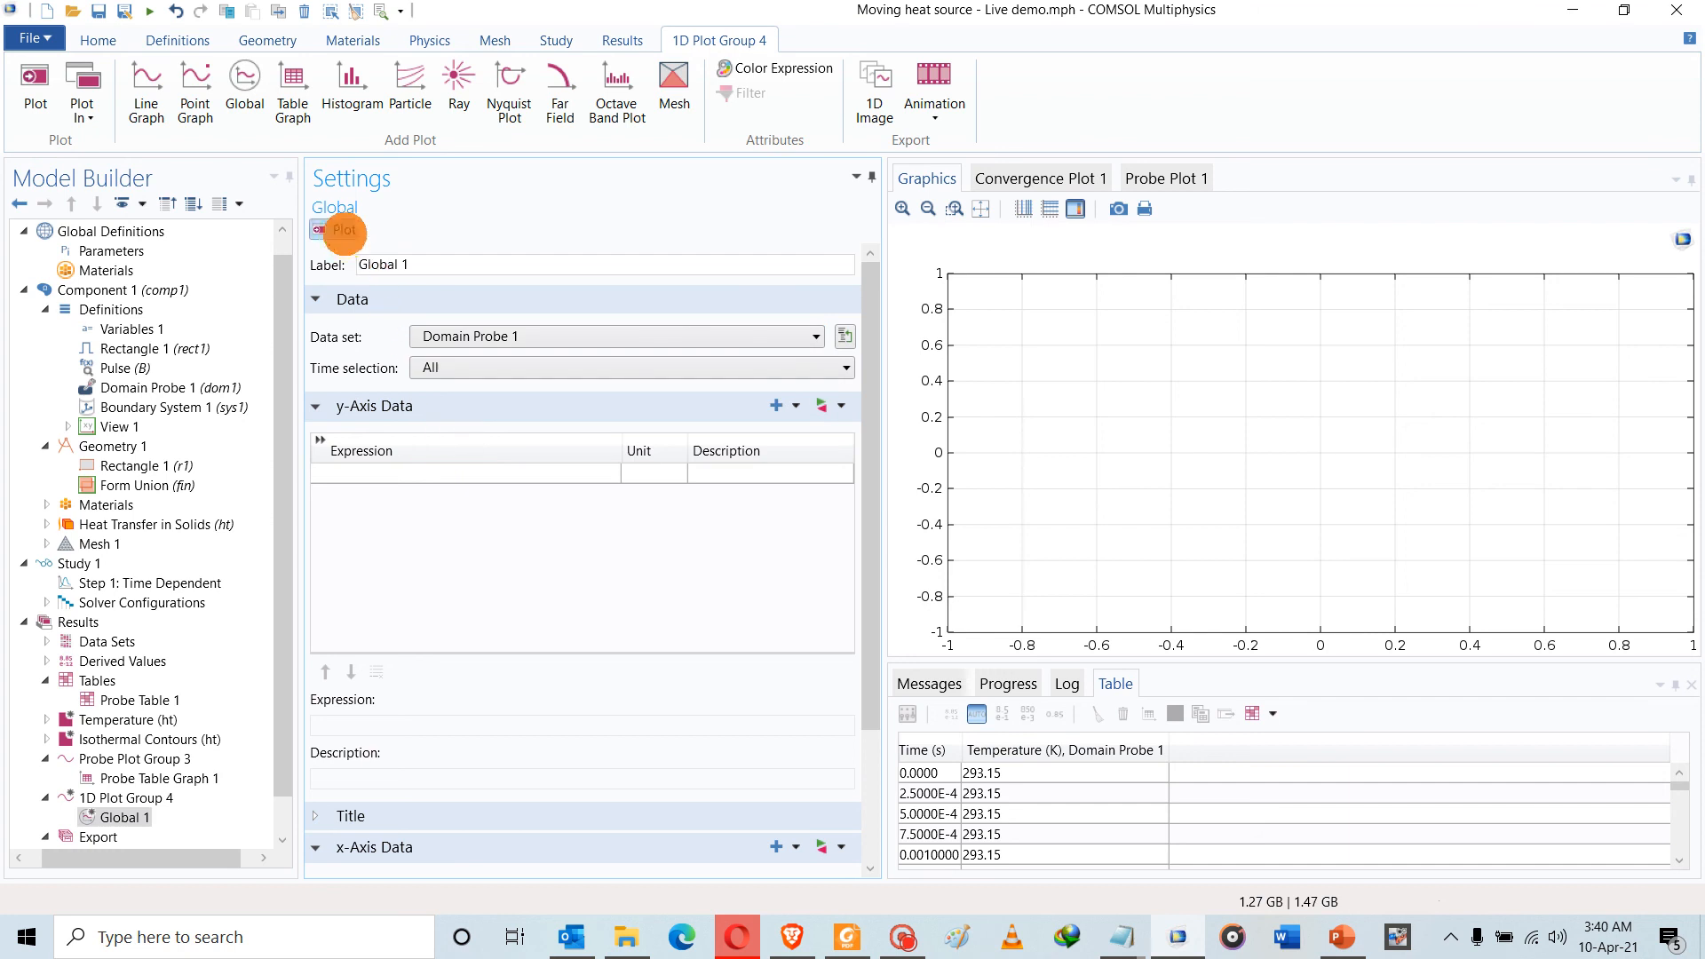
click(337, 229)
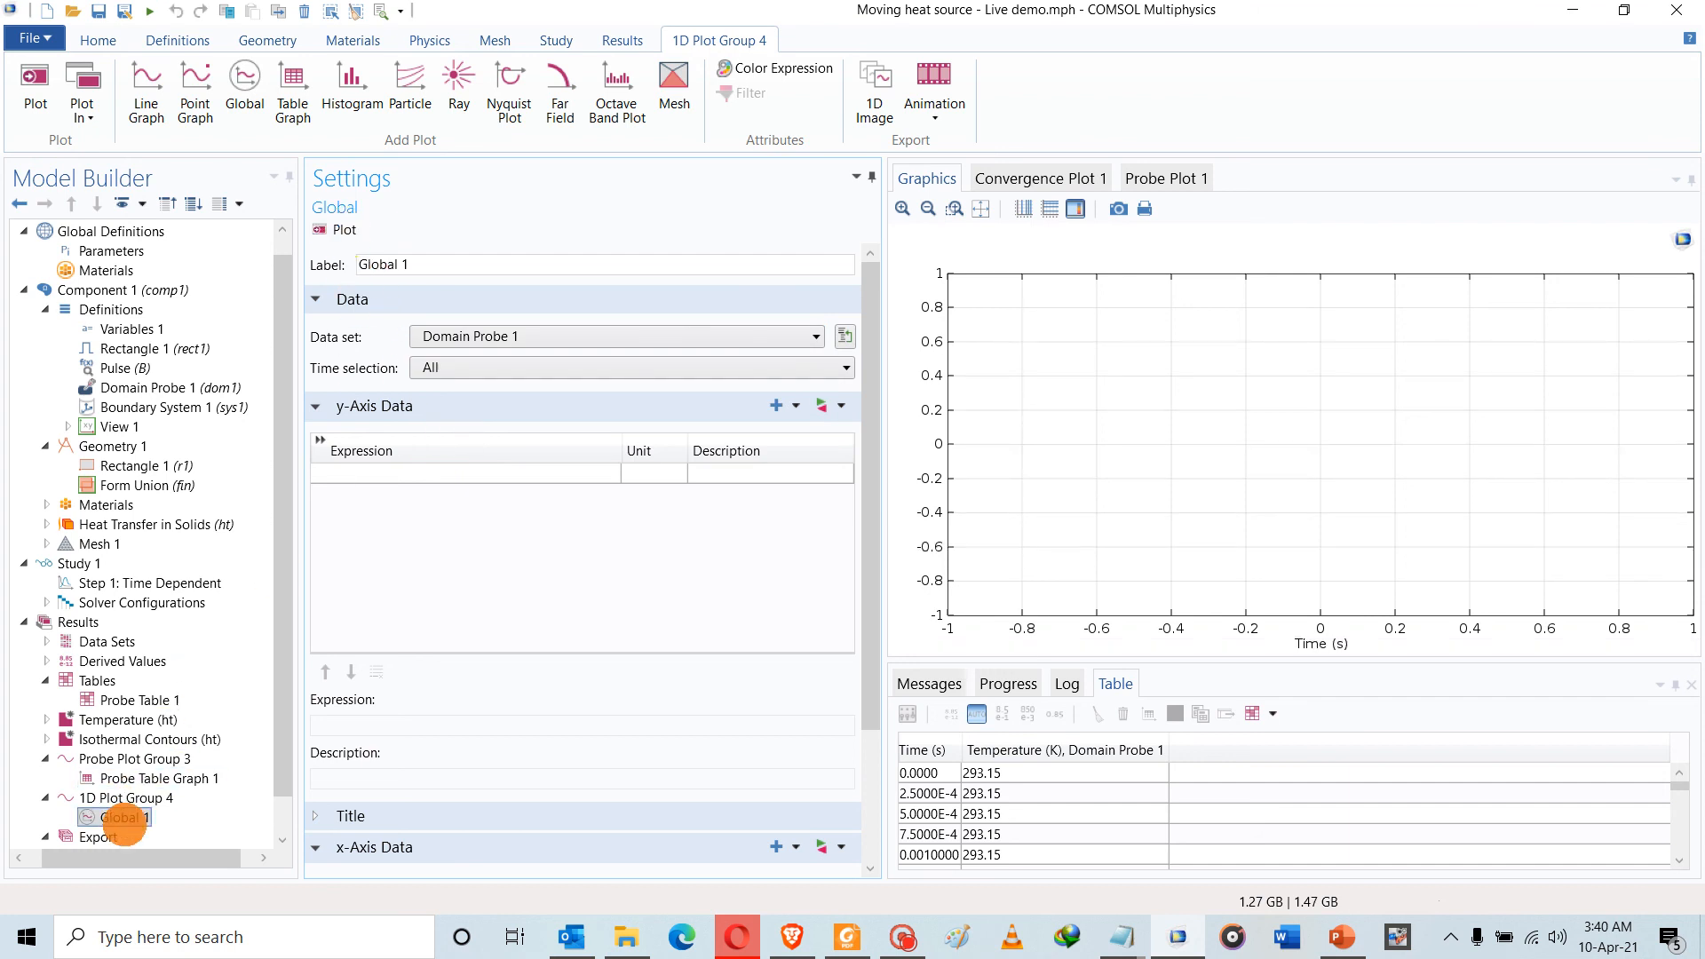
Delete the Global 1 plot from 1D Plot Group 4
right_click(116, 817)
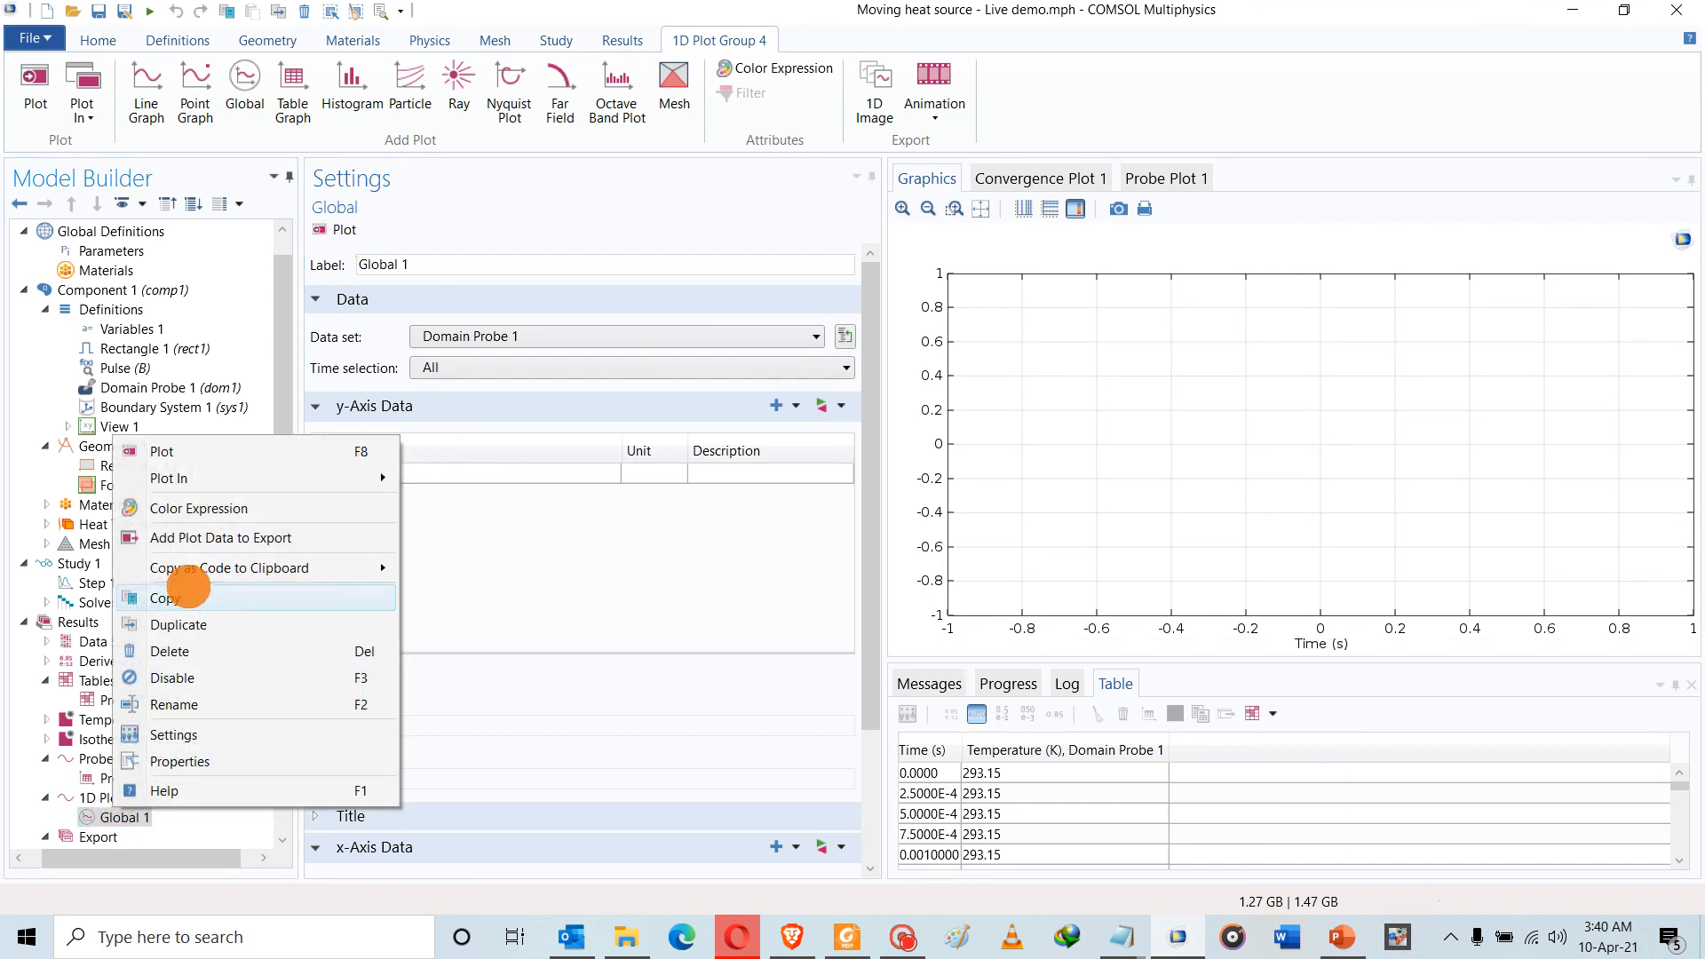
click(190, 644)
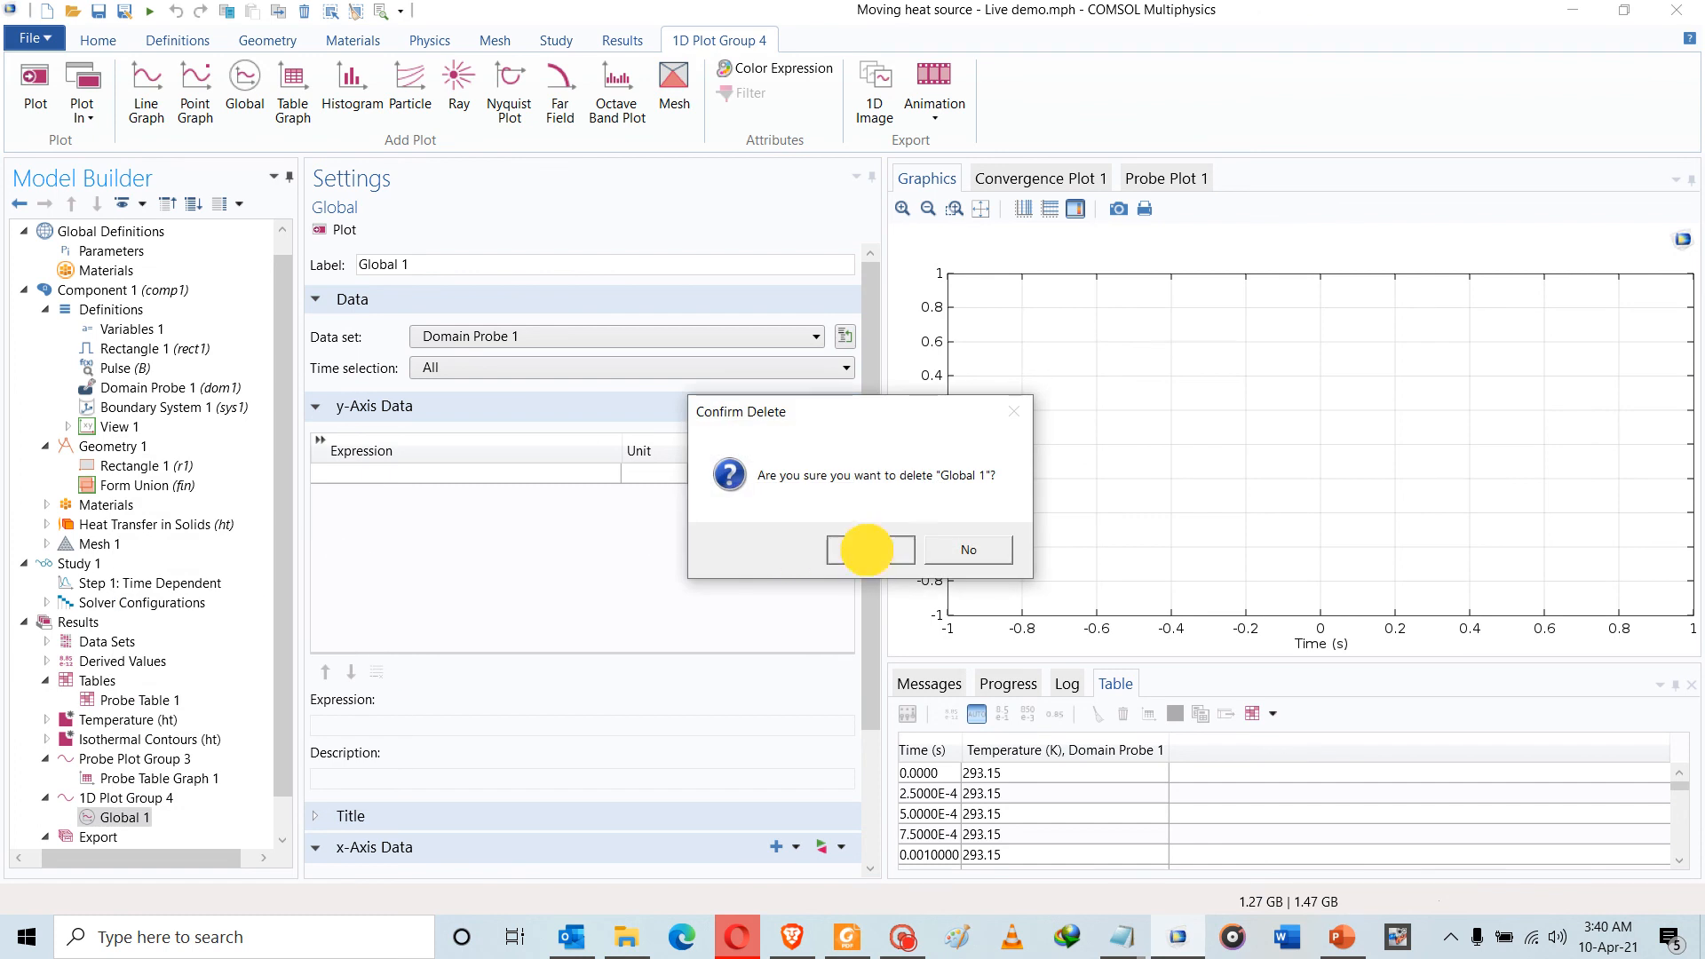
click(869, 549)
Add a line graph of temperature T along the rectangle's top edge in 1D Plot Group 4, using Probe Solution 2 (sol1), and plot it
right_click(93, 796)
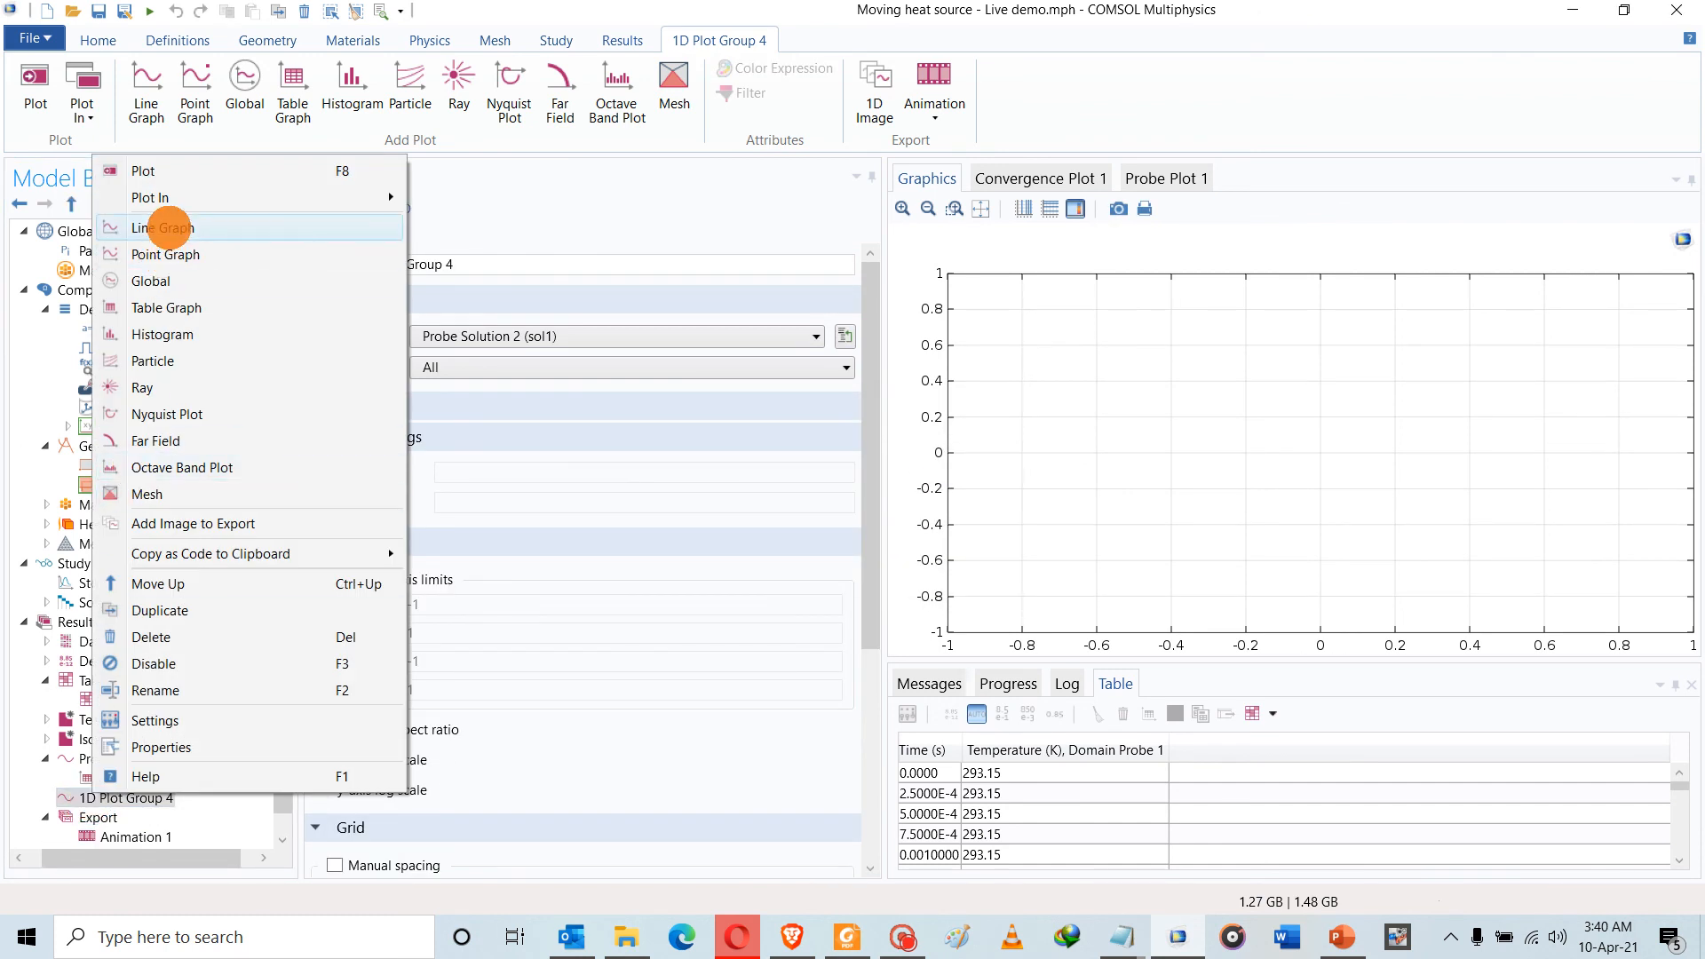
click(168, 228)
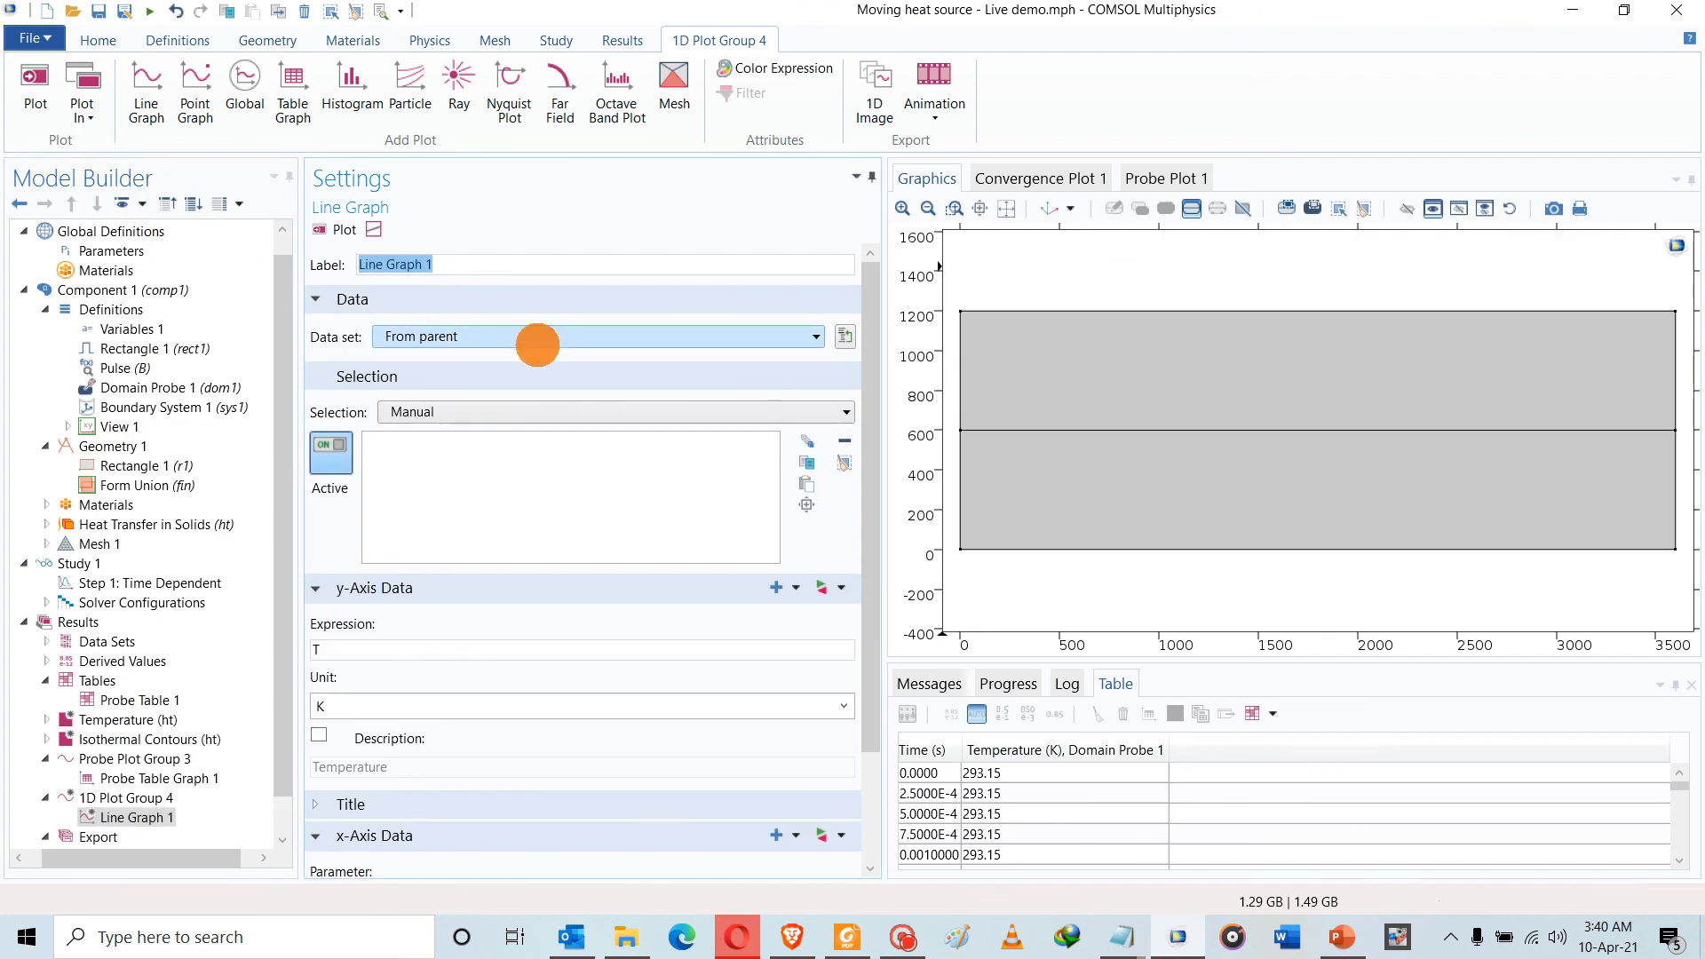
click(1167, 311)
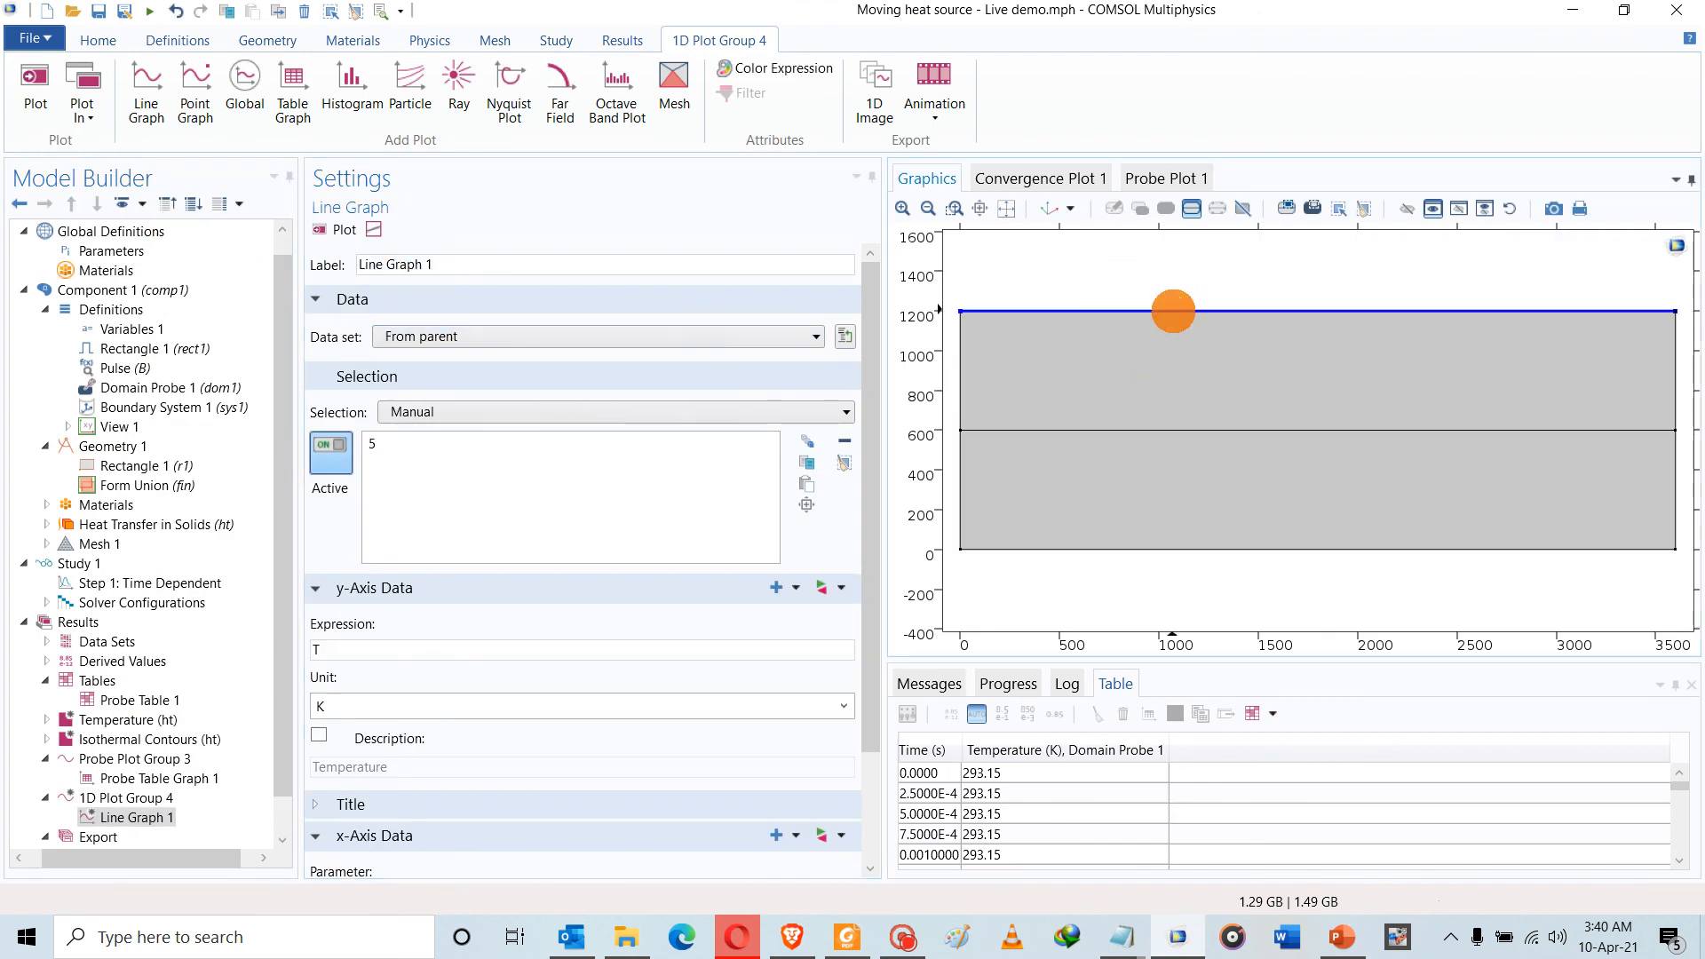
click(450, 336)
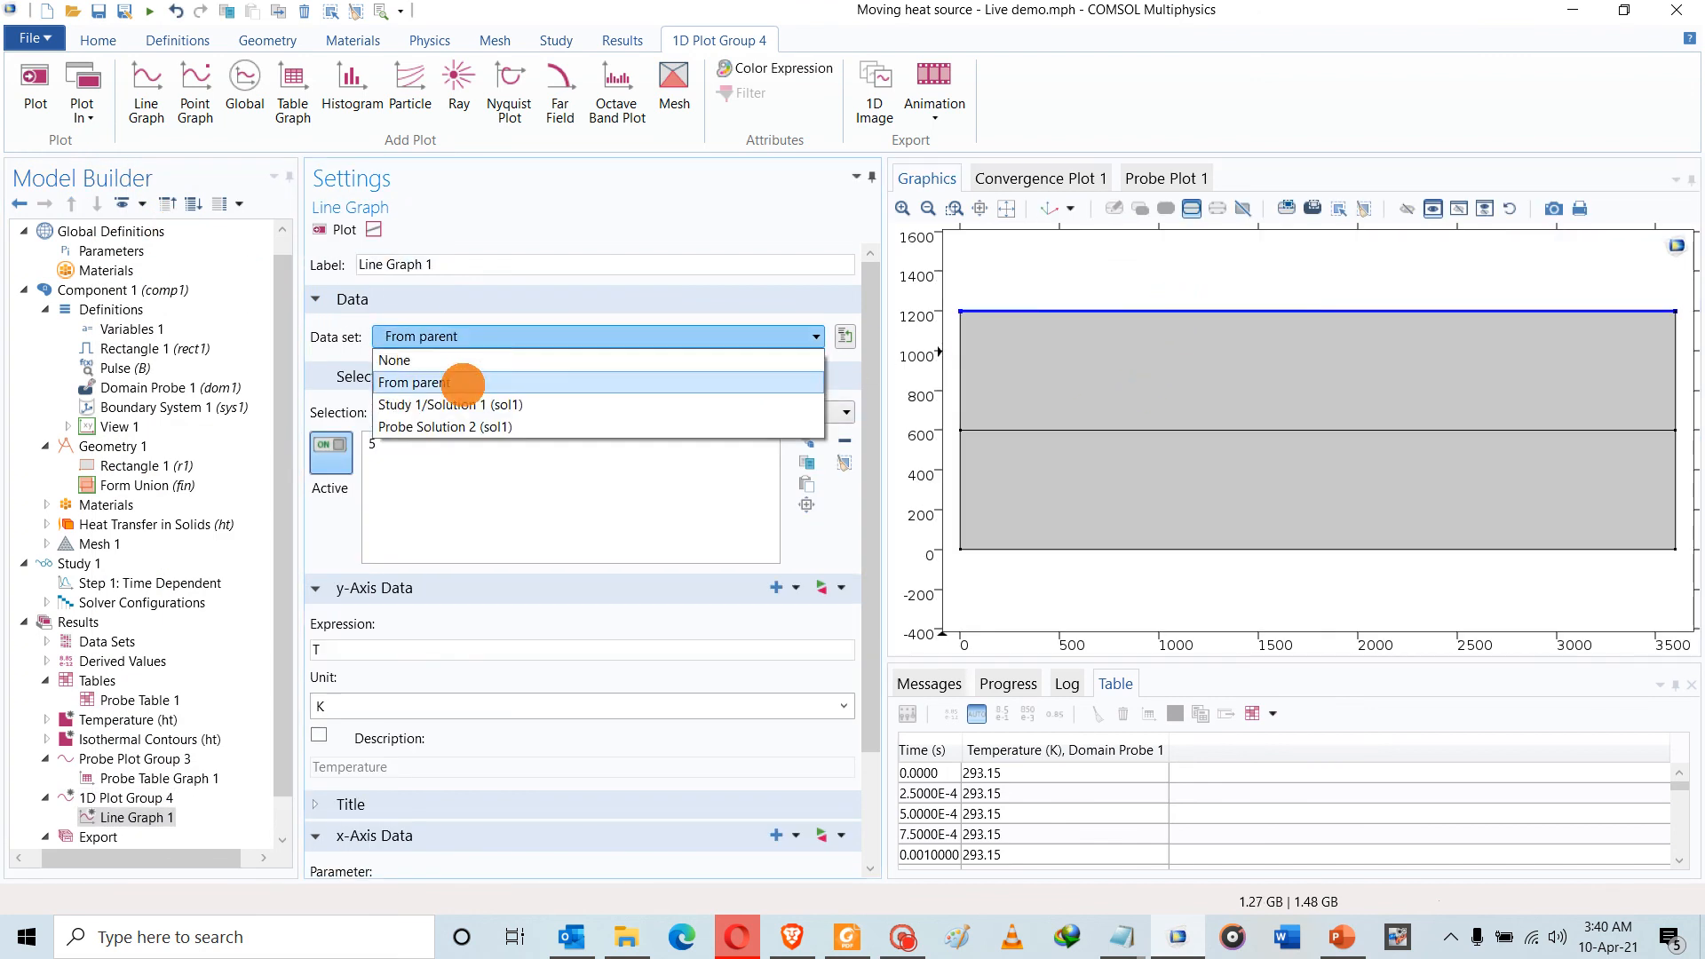
click(454, 426)
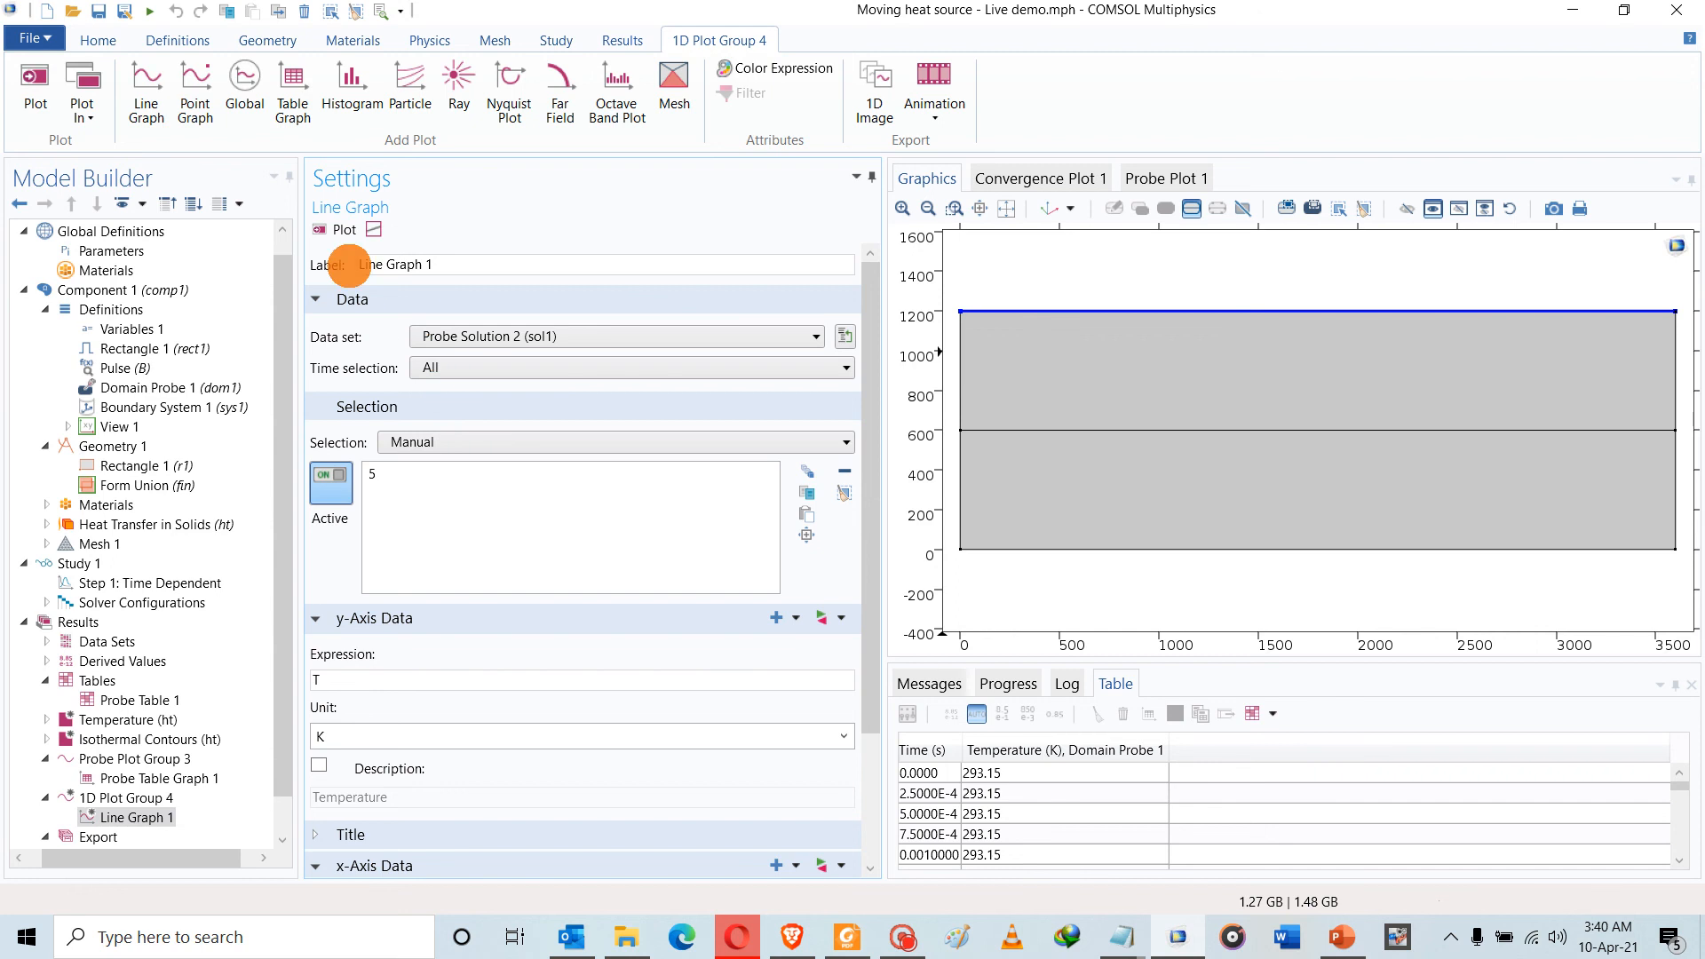
click(341, 233)
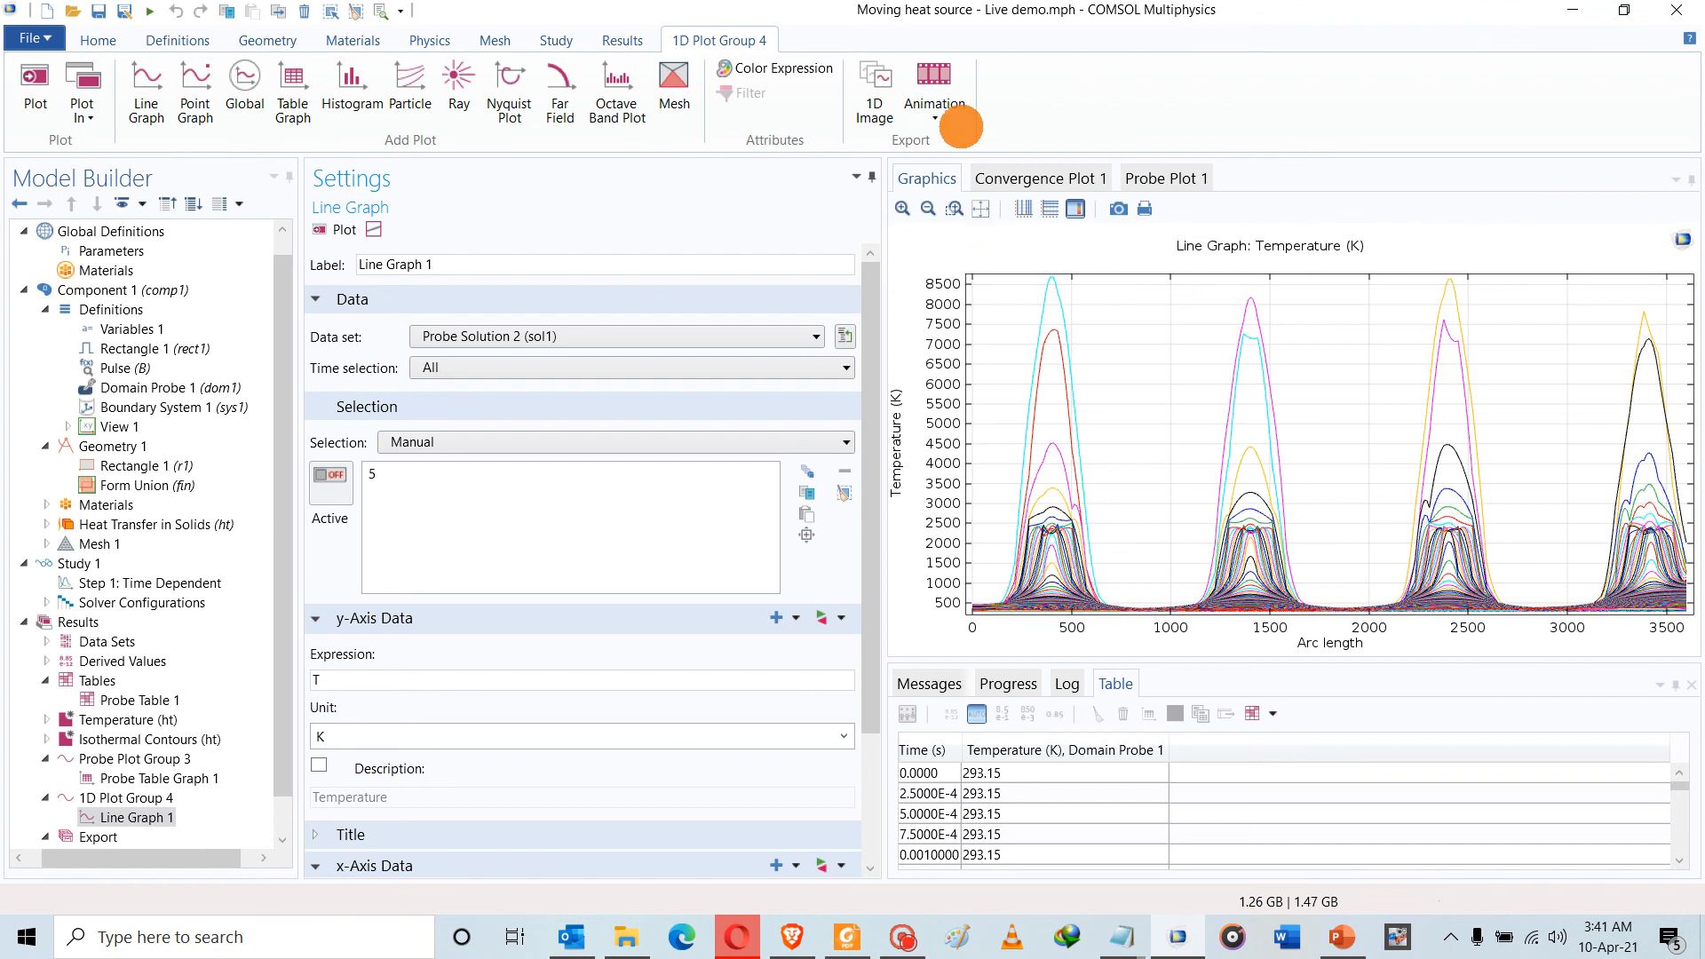
Create a player animation of the line graph in 1D Plot Group 4 and play it
click(959, 124)
click(904, 143)
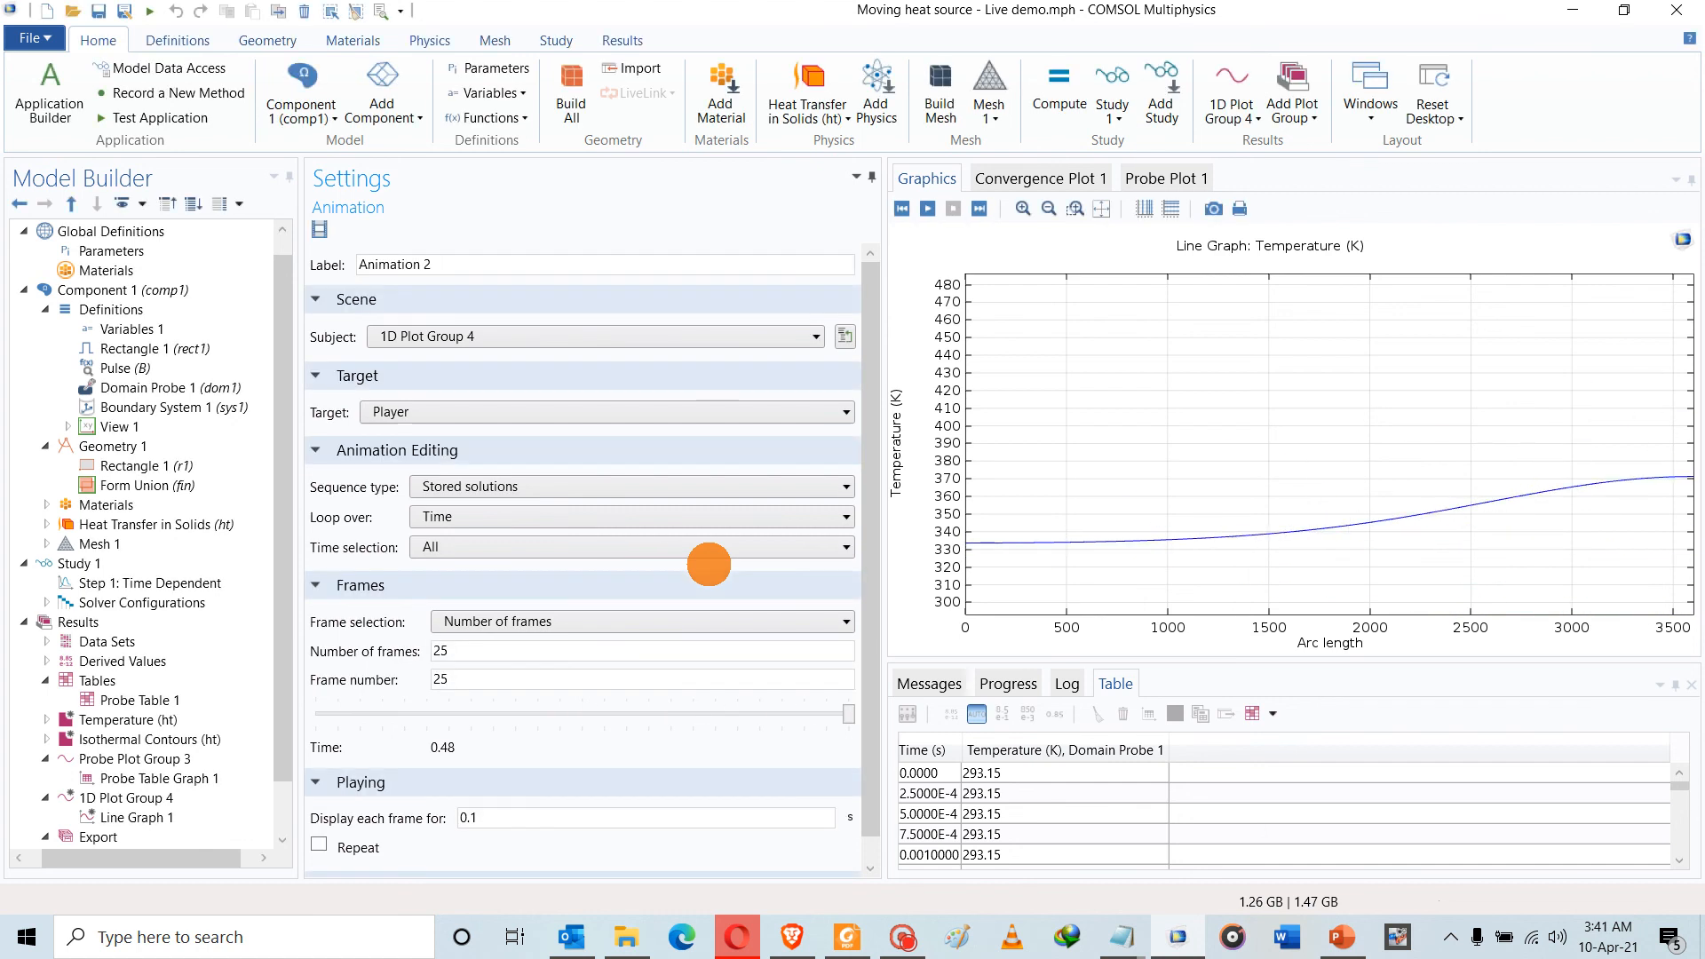
click(927, 207)
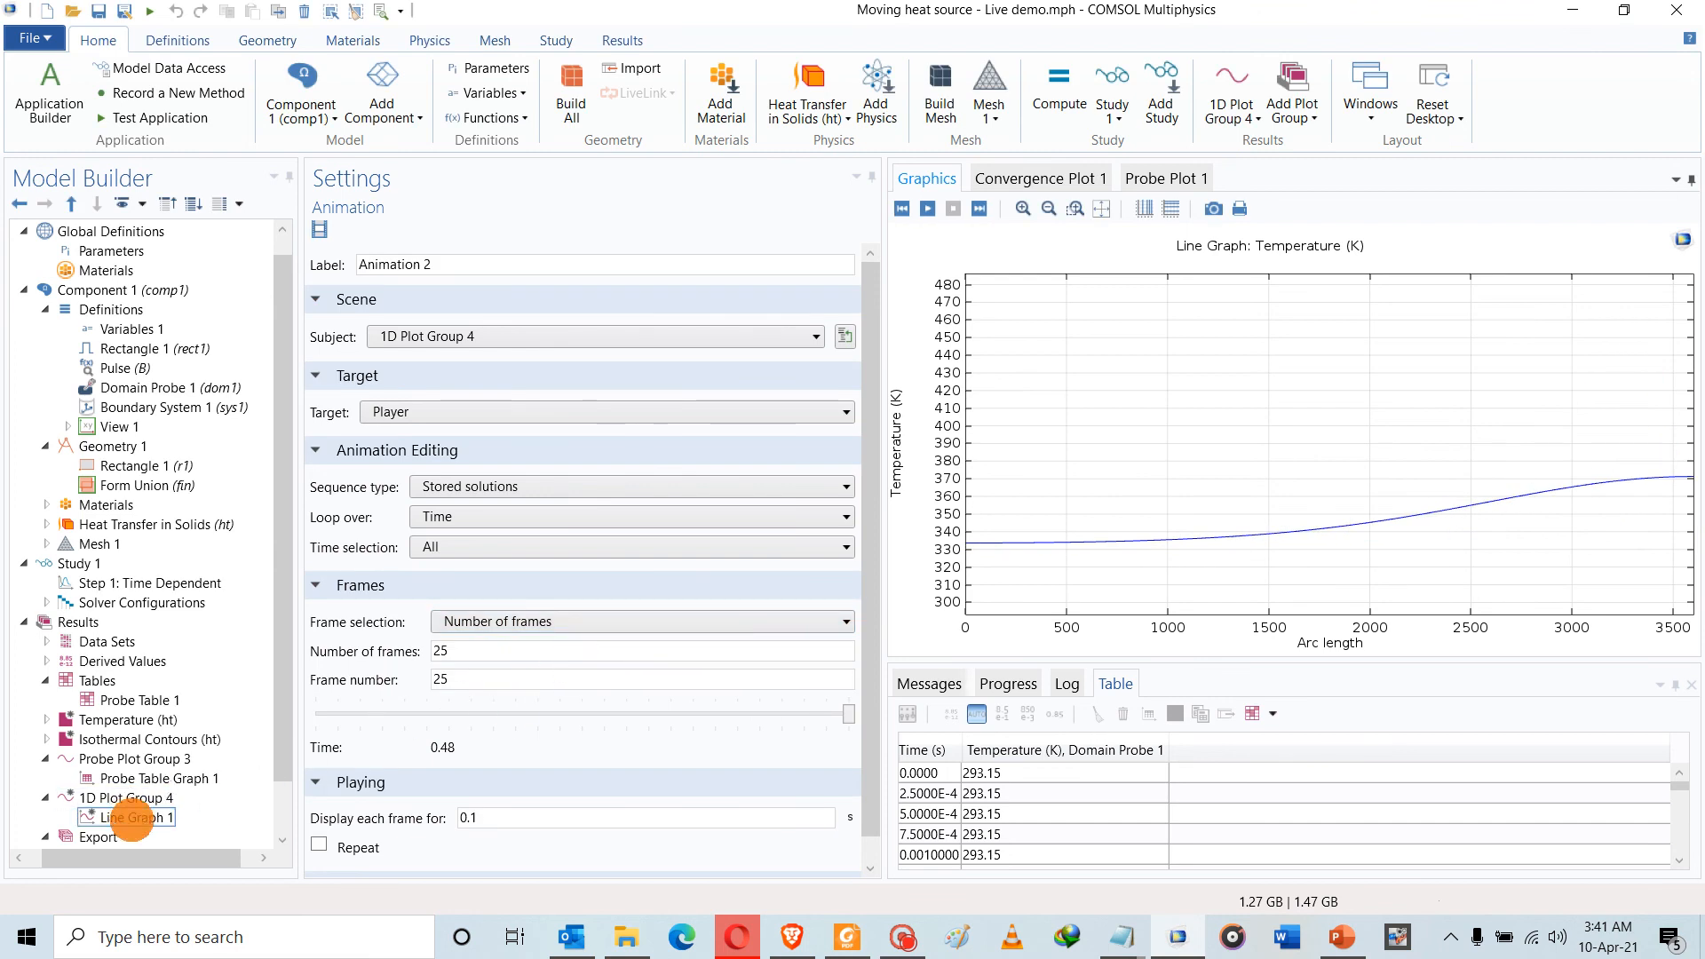
click(132, 817)
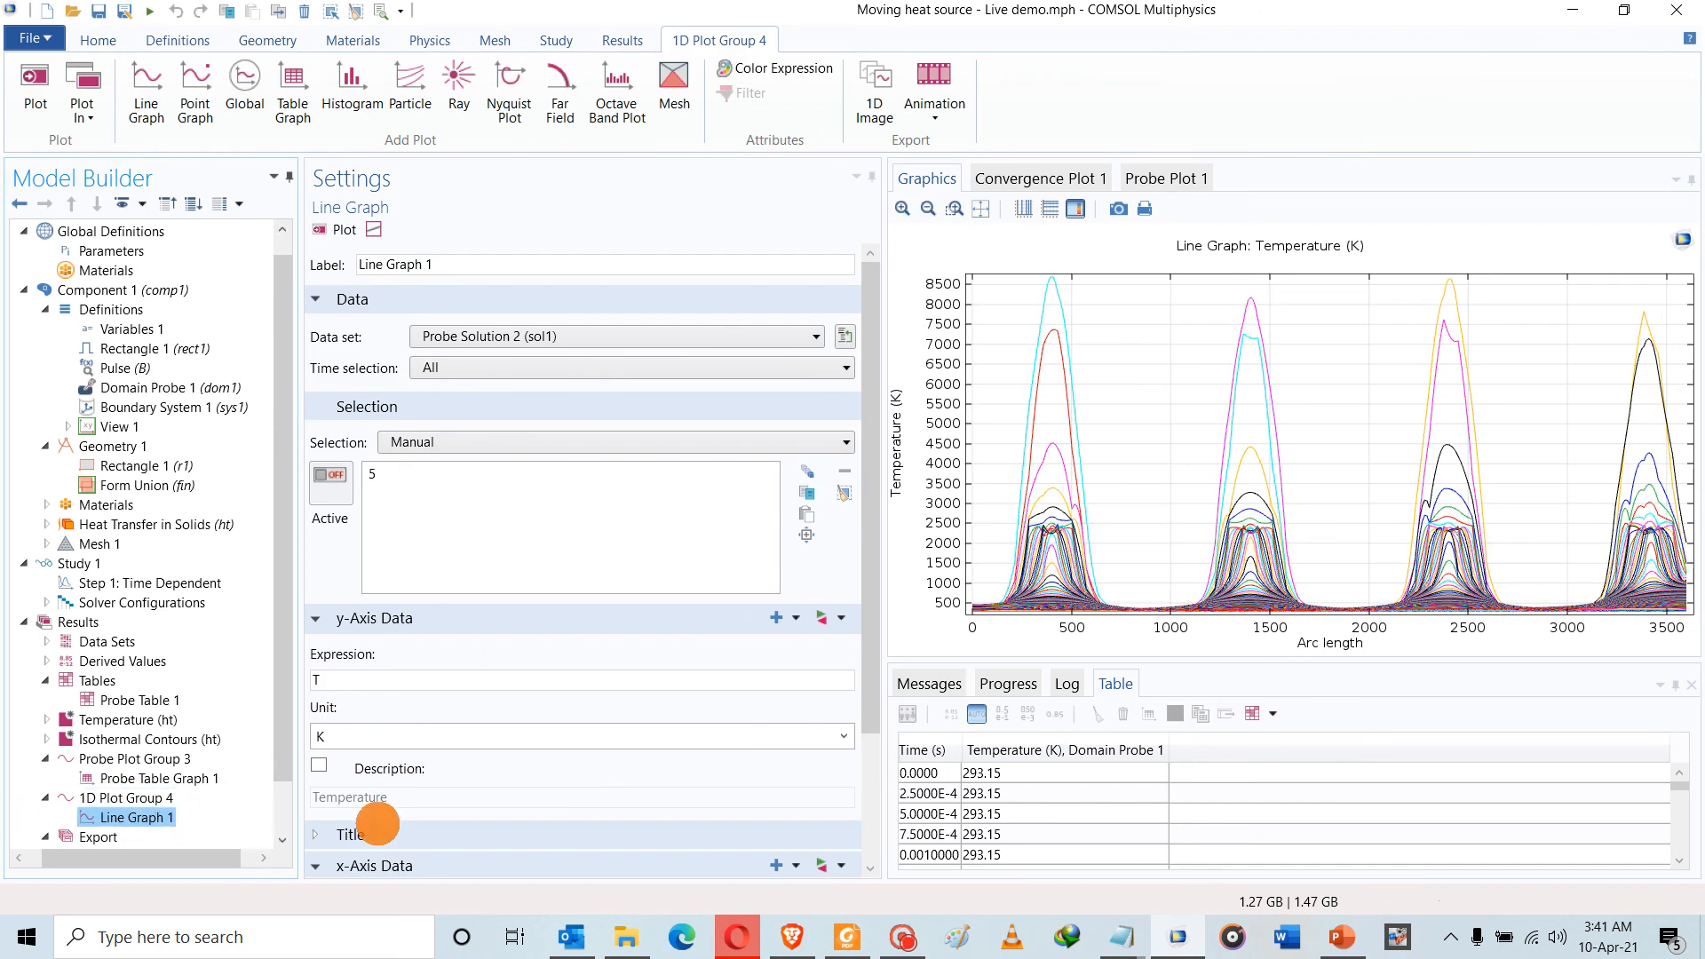
click(900, 934)
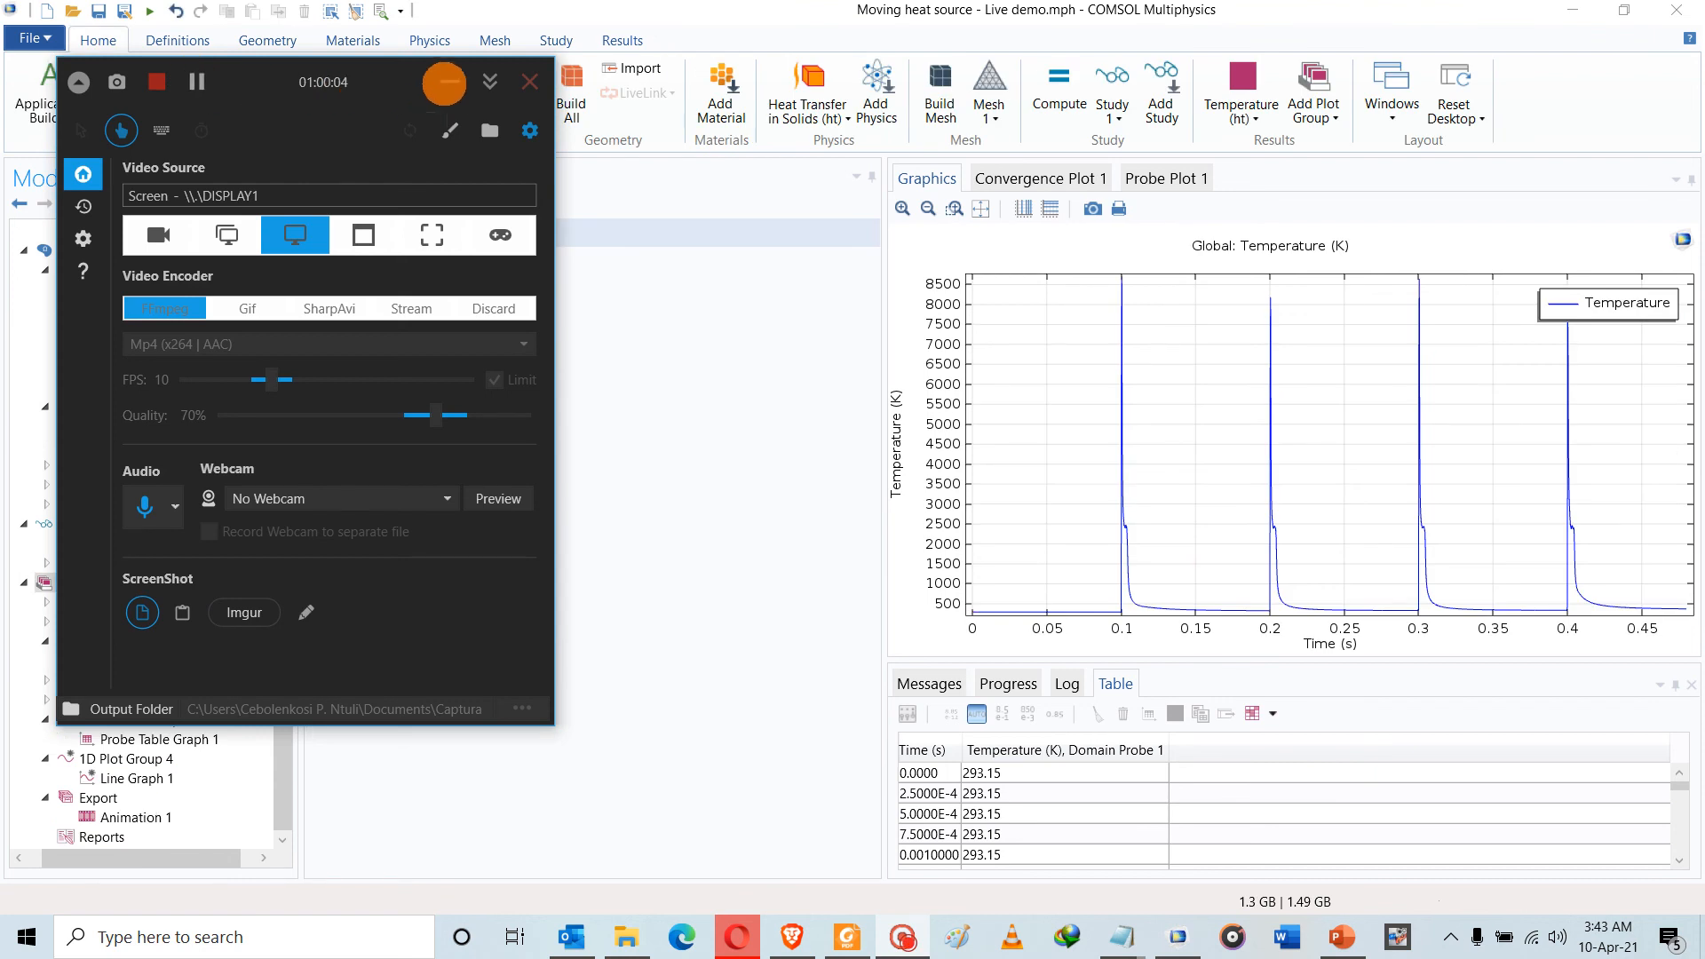
click(449, 80)
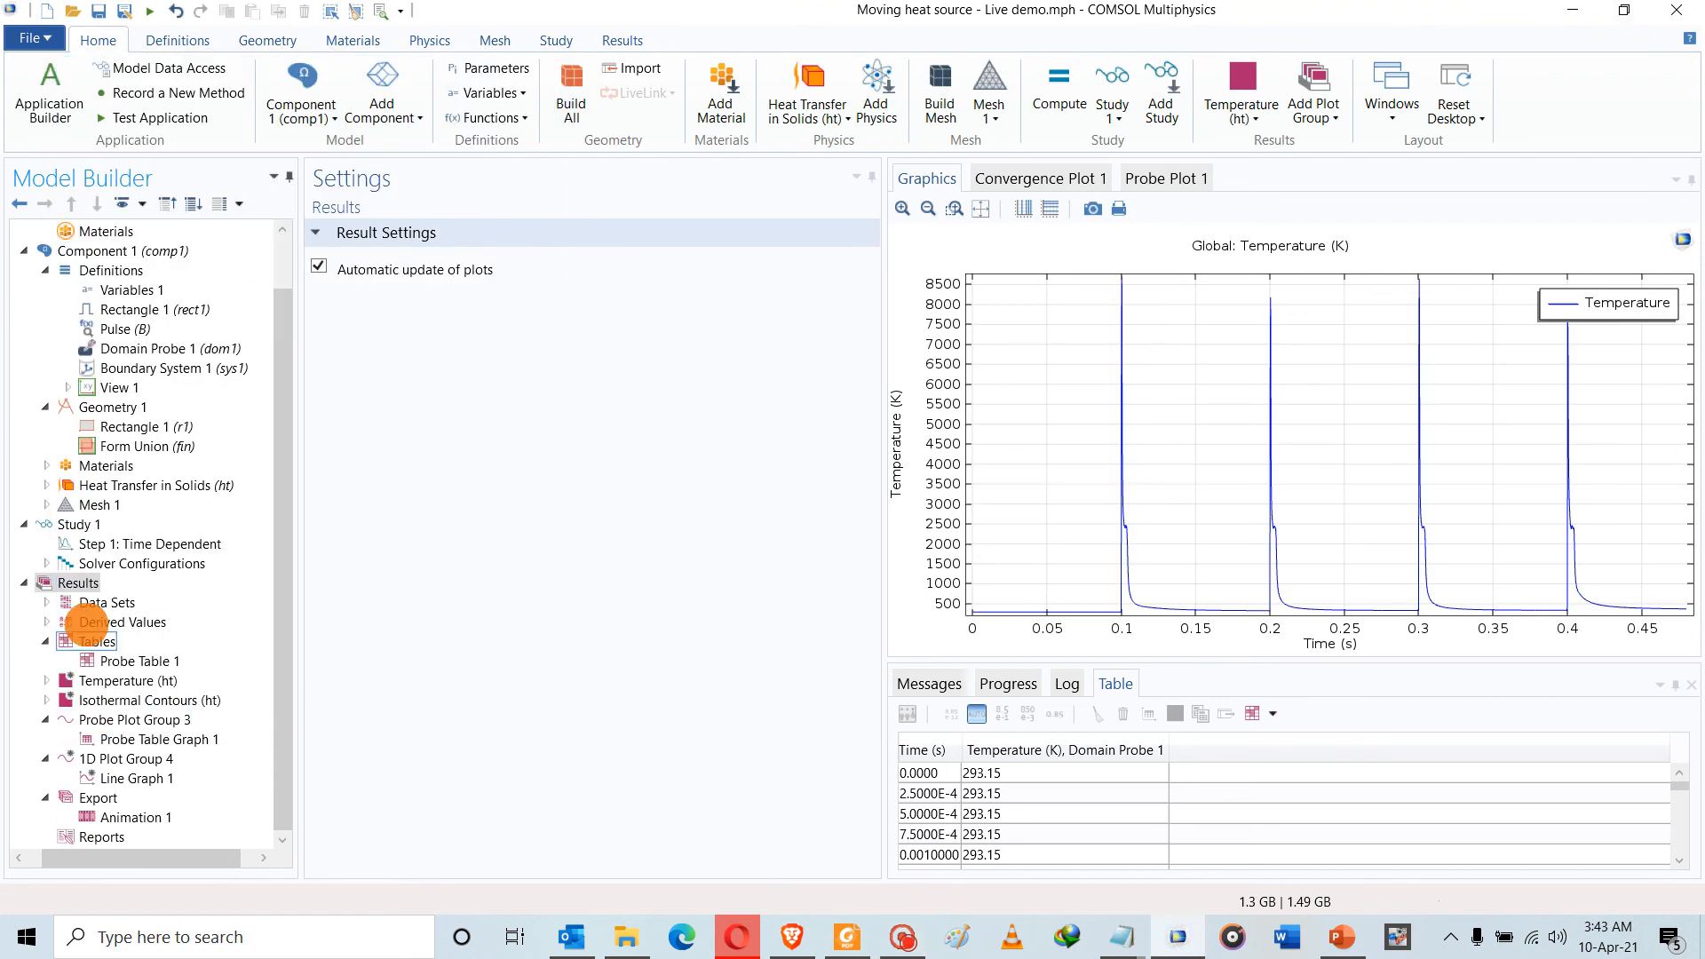
Add a new 1D plot group containing a Global plot and set the group's data set to Domain Probe 1
right_click(78, 581)
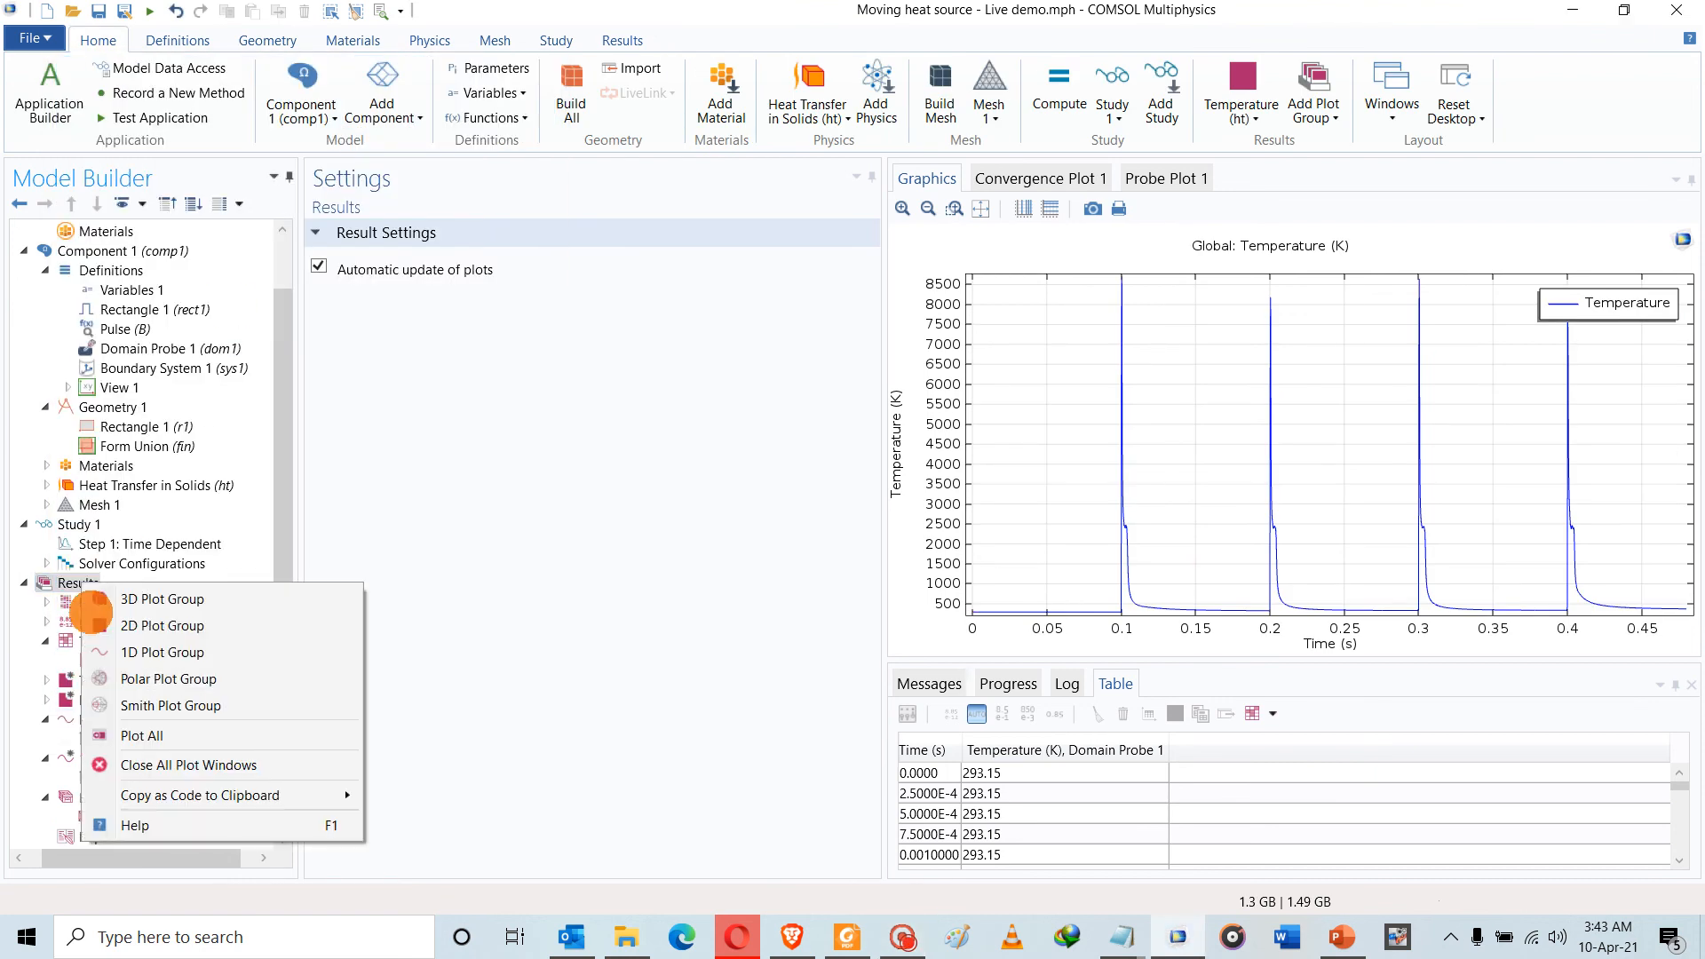
click(124, 652)
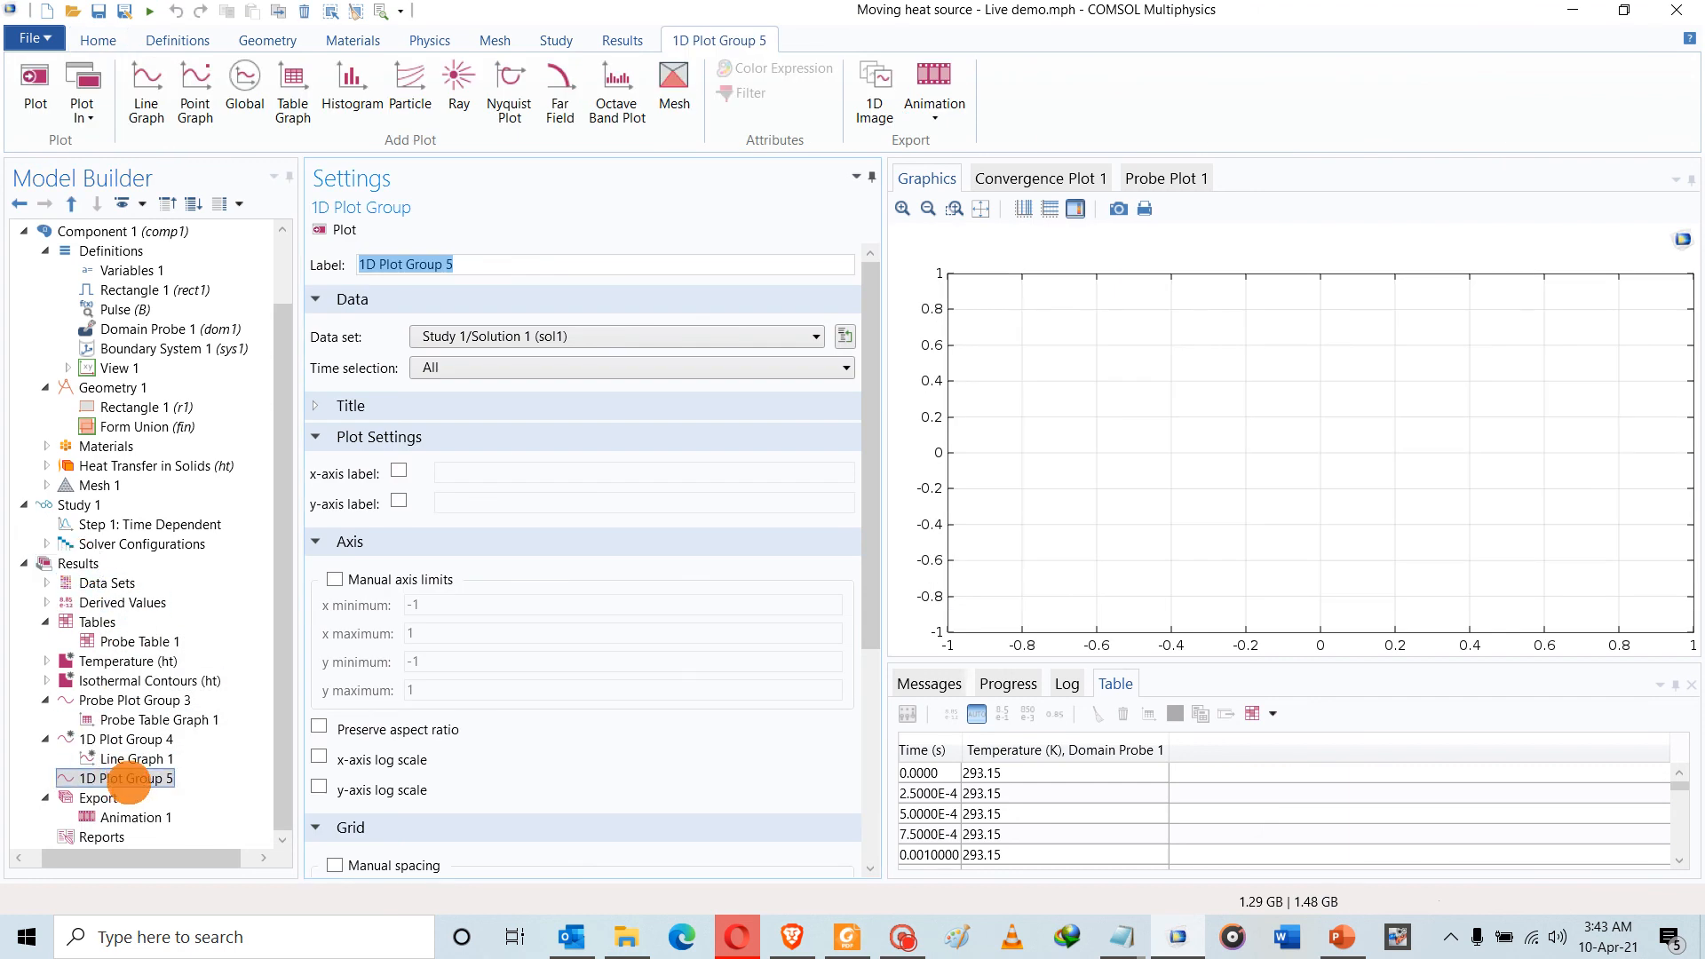
right_click(124, 778)
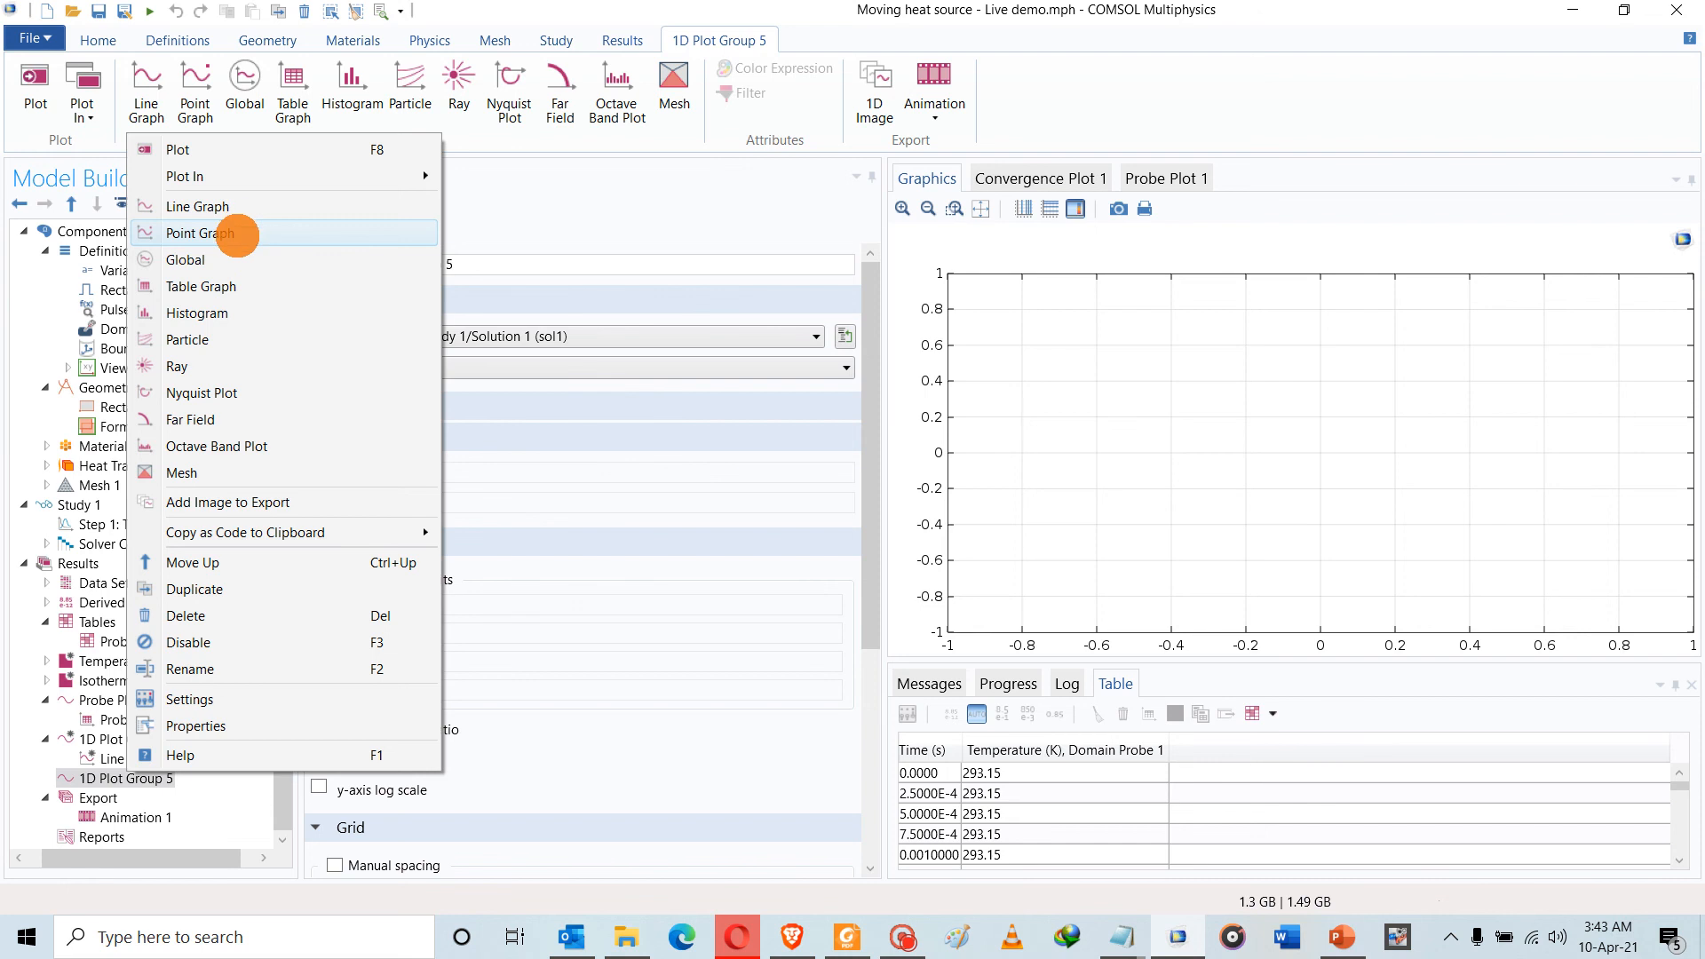
click(236, 259)
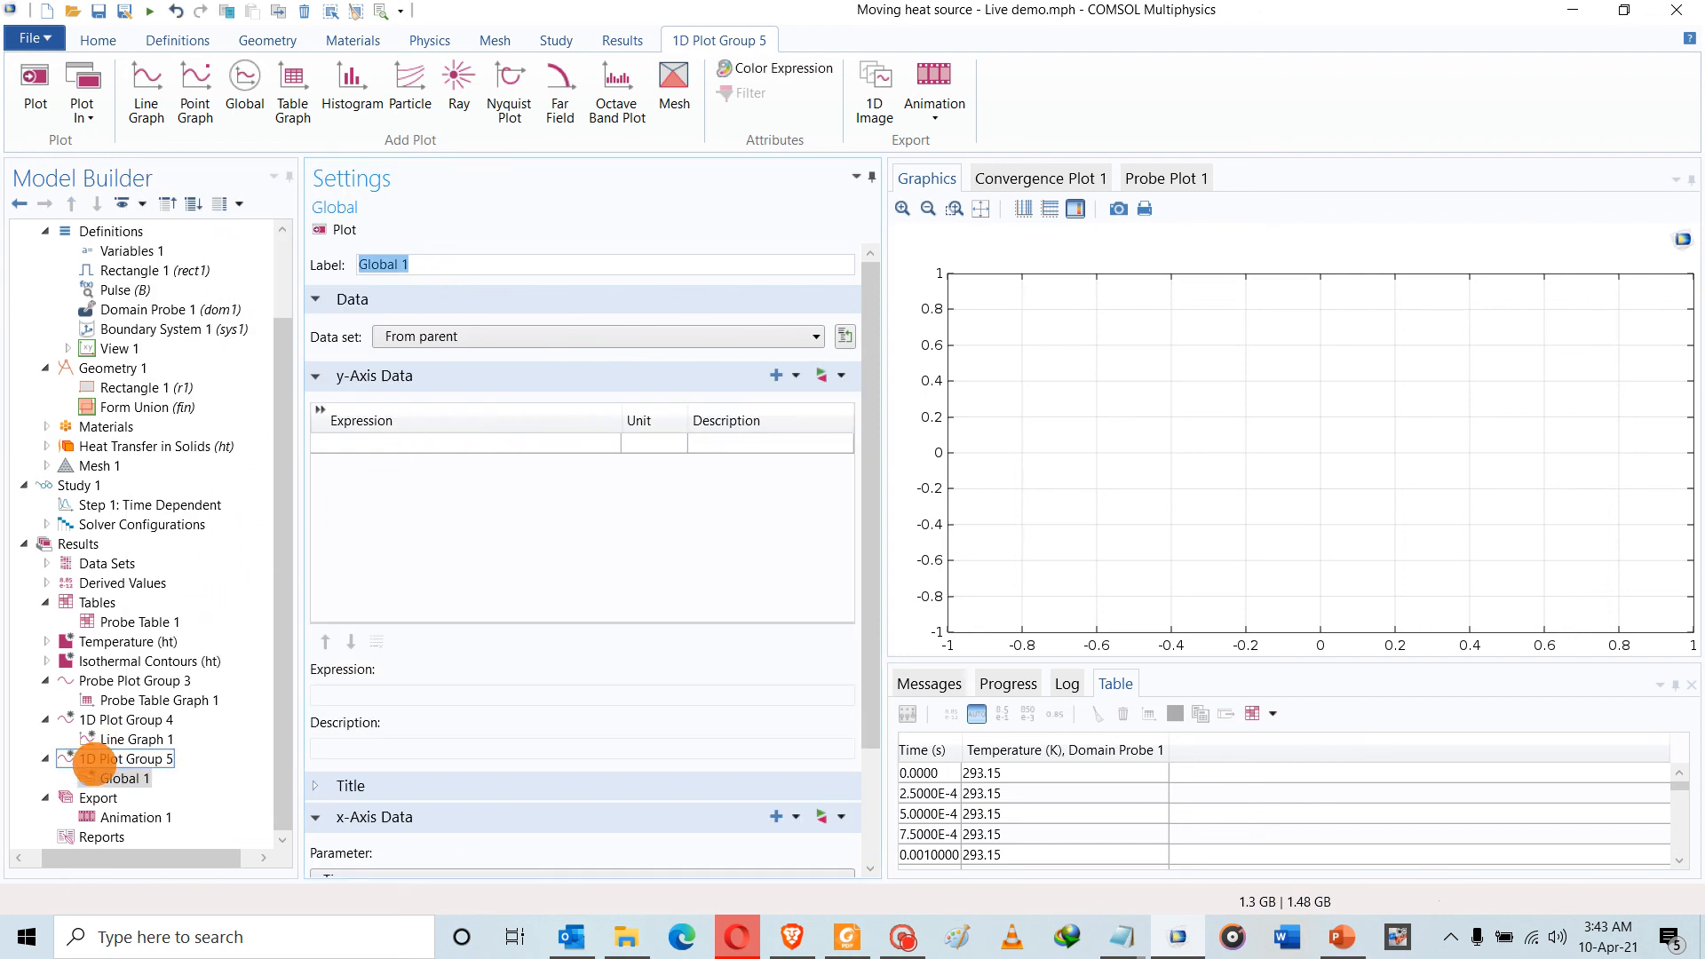
click(105, 758)
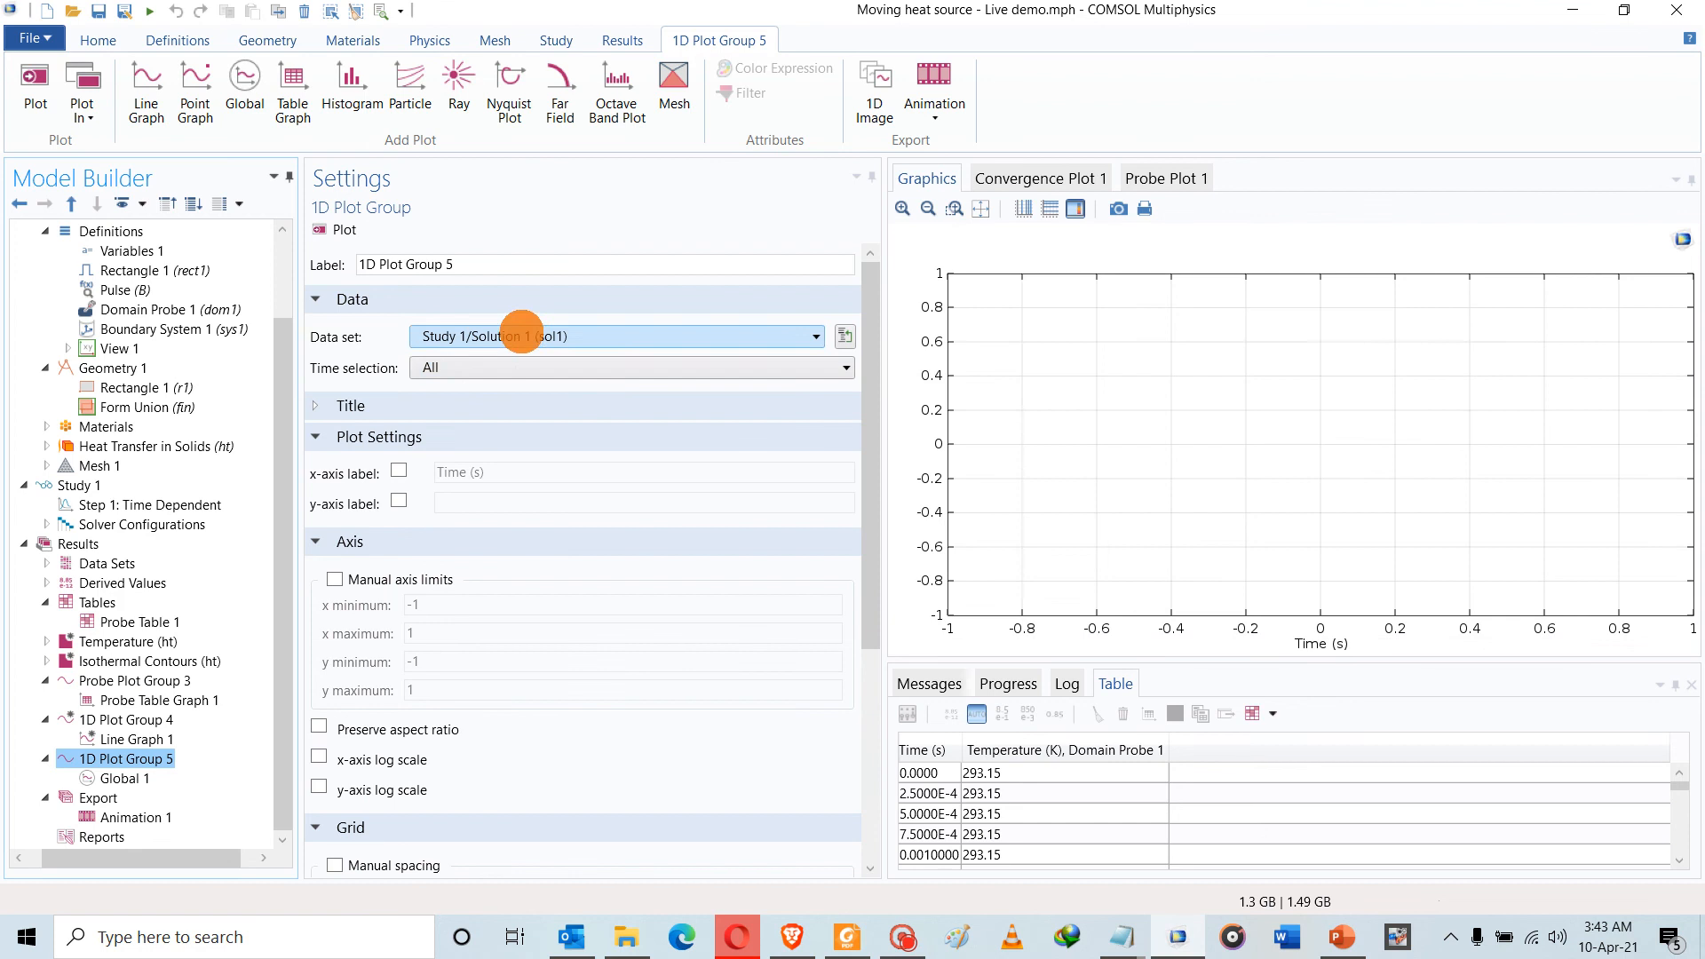
click(521, 336)
click(489, 425)
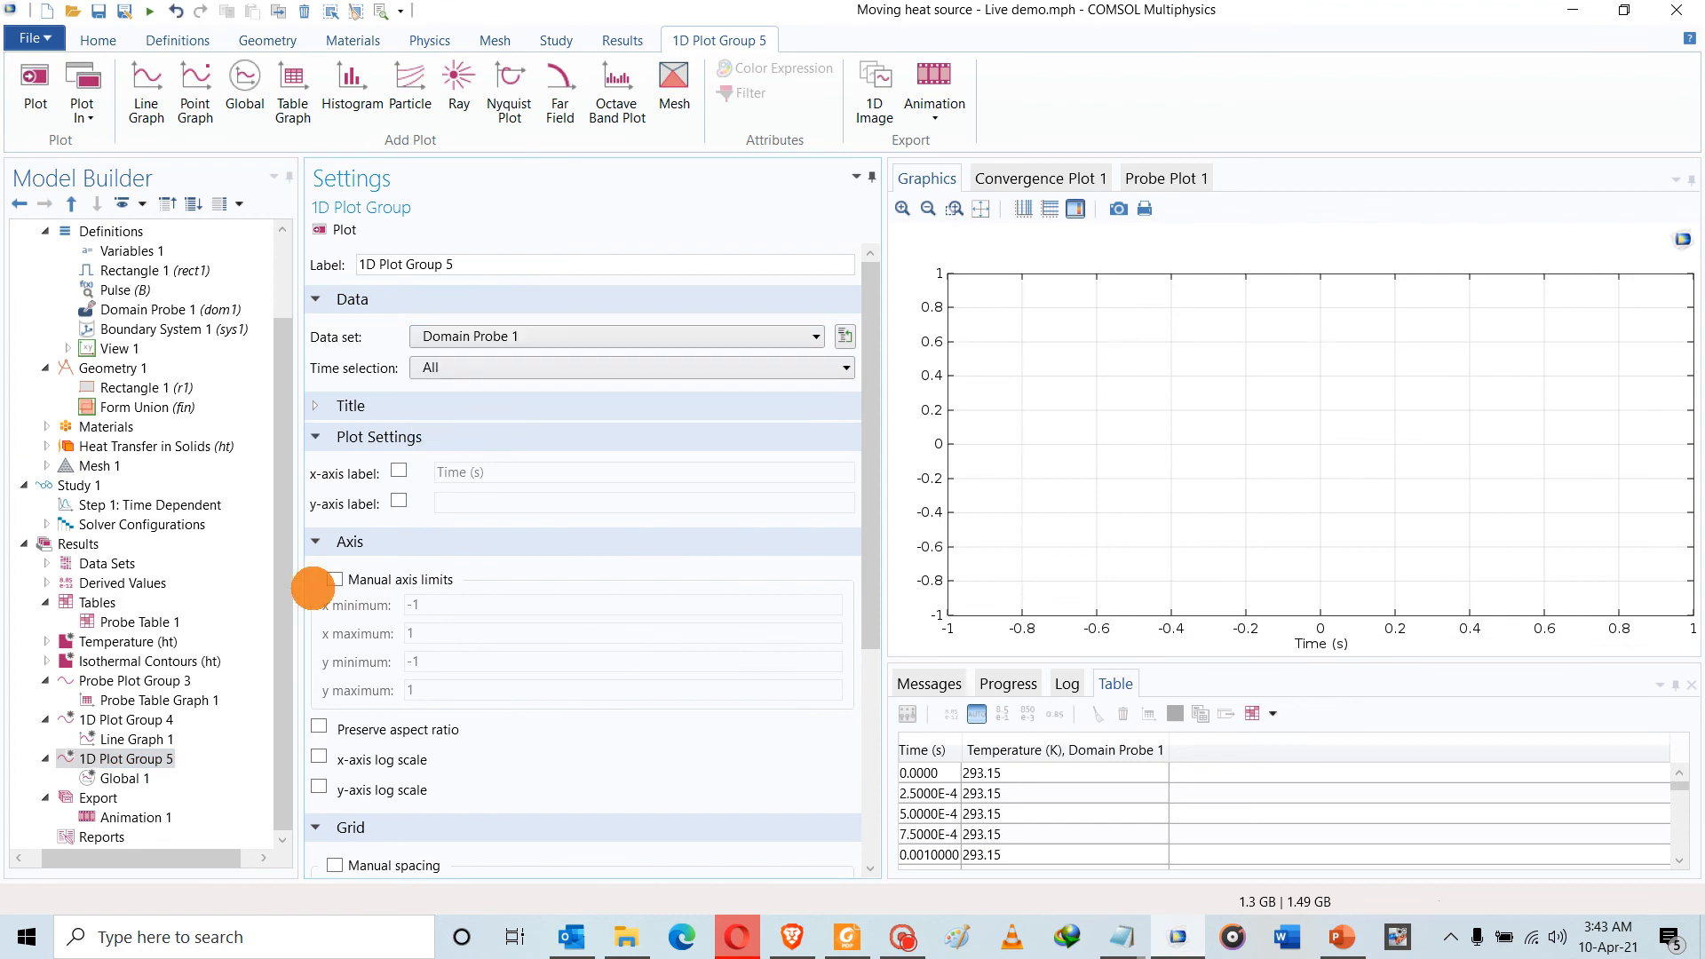
Set the new Global plot's data set to Domain Probe 1, enter T as its y-axis expression, and plot it
click(122, 778)
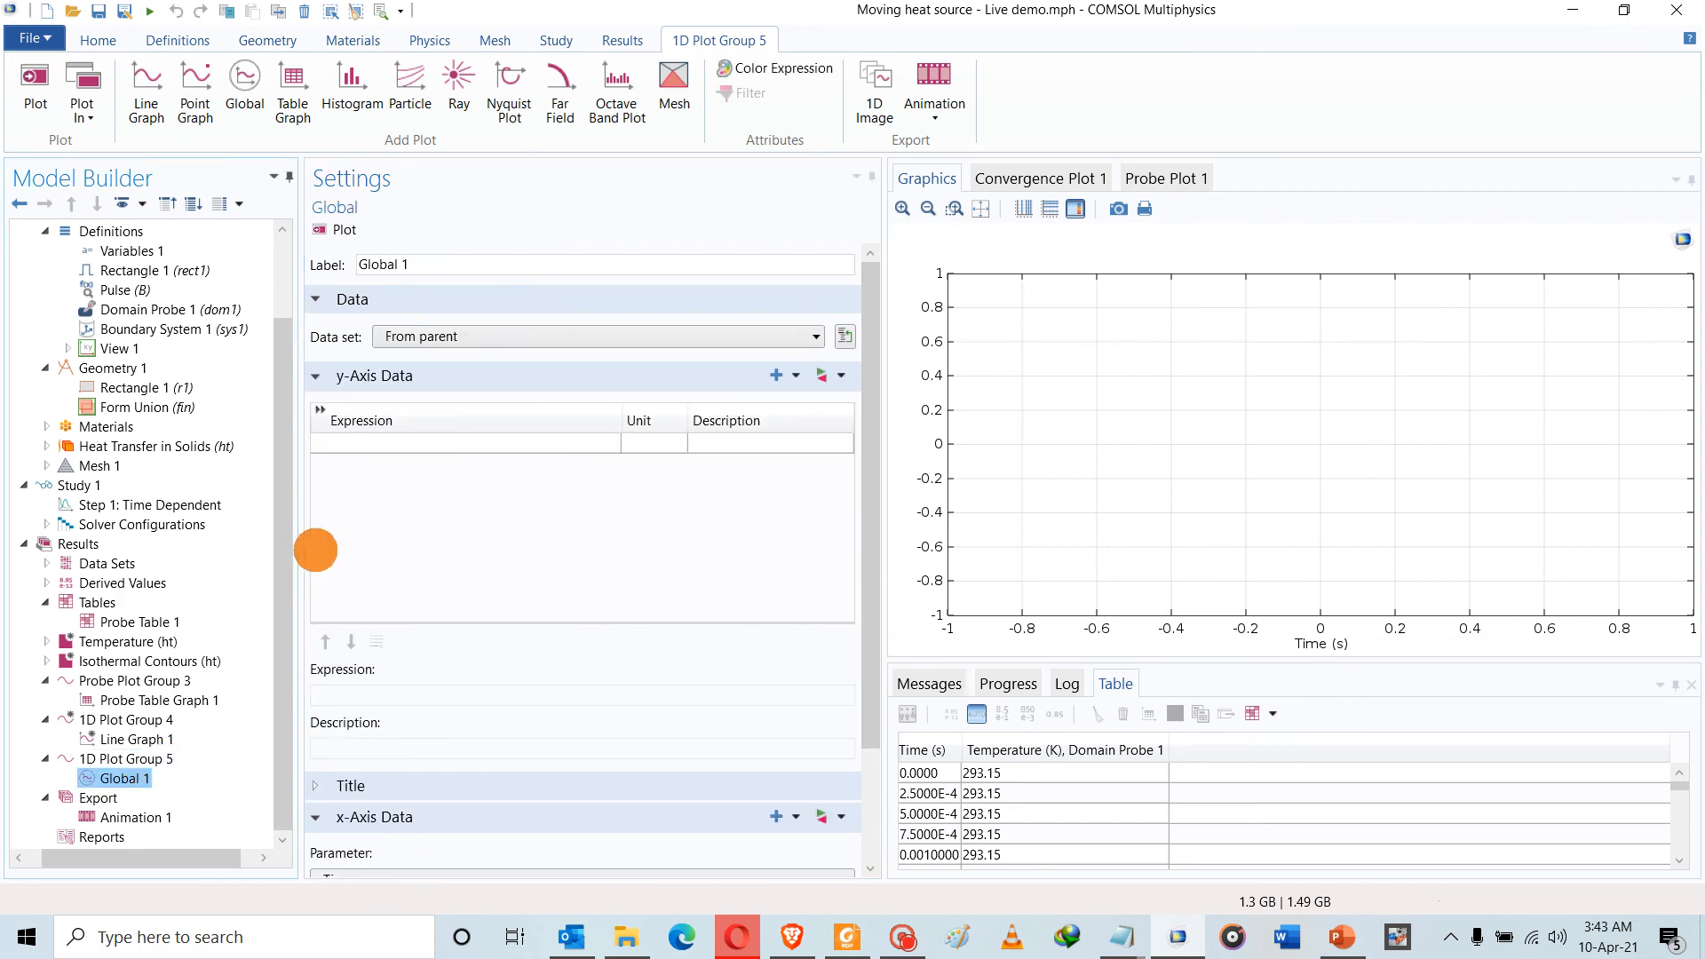
click(427, 335)
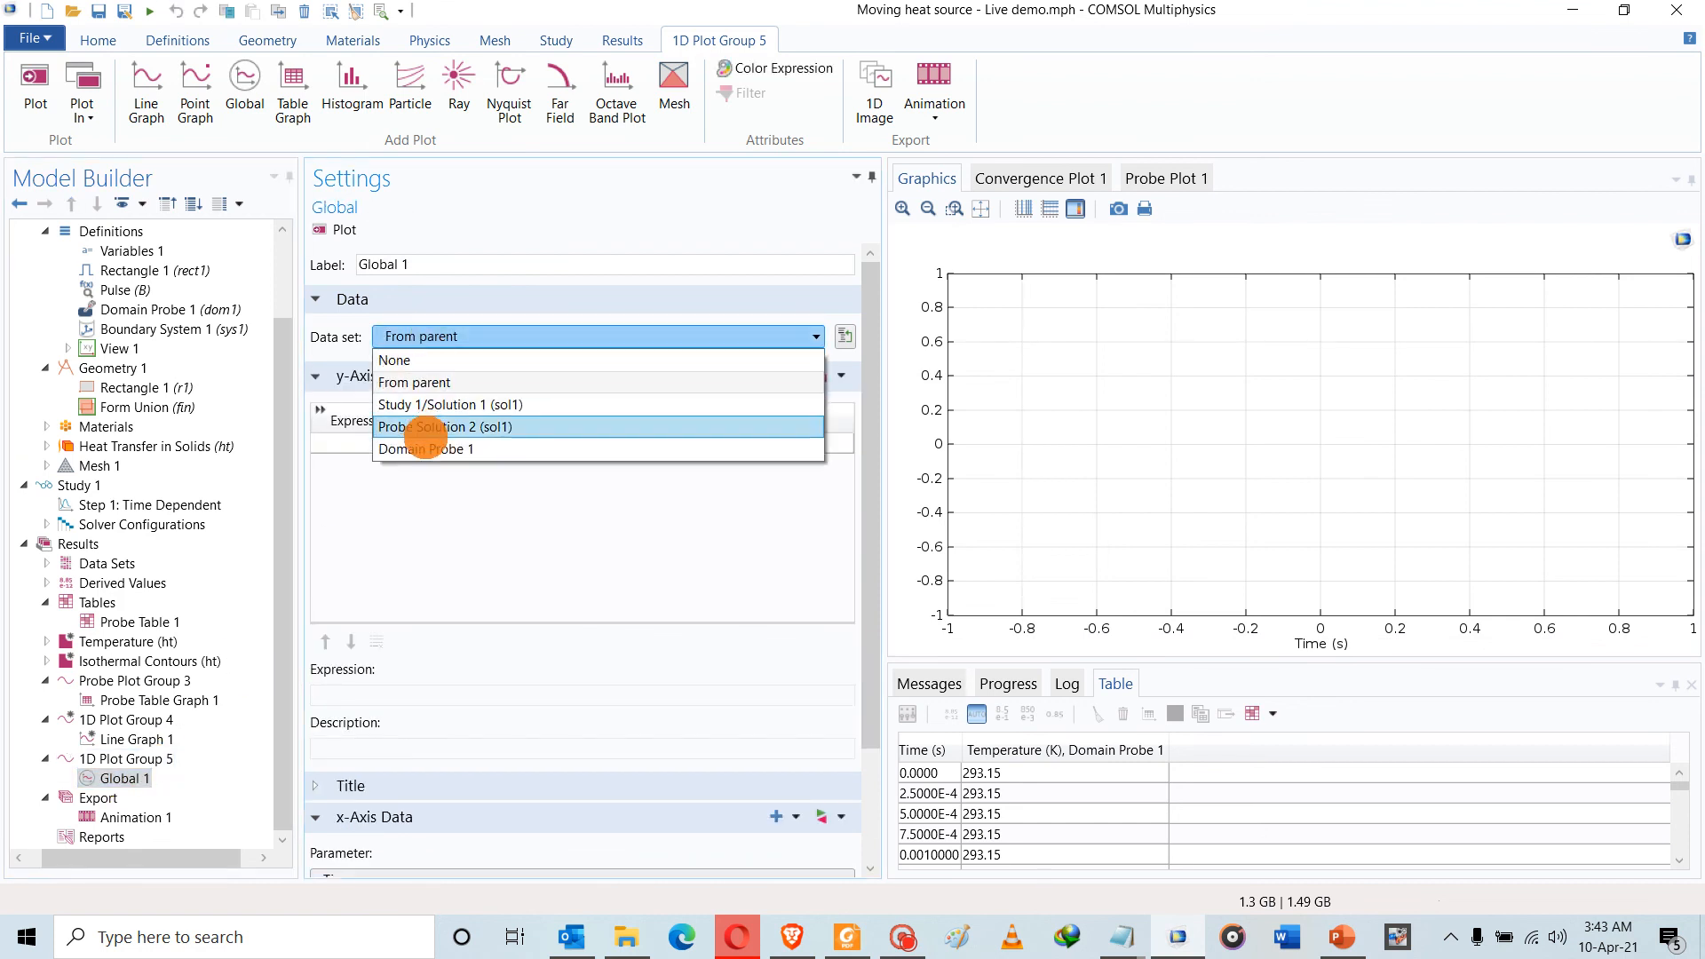
click(425, 448)
click(383, 471)
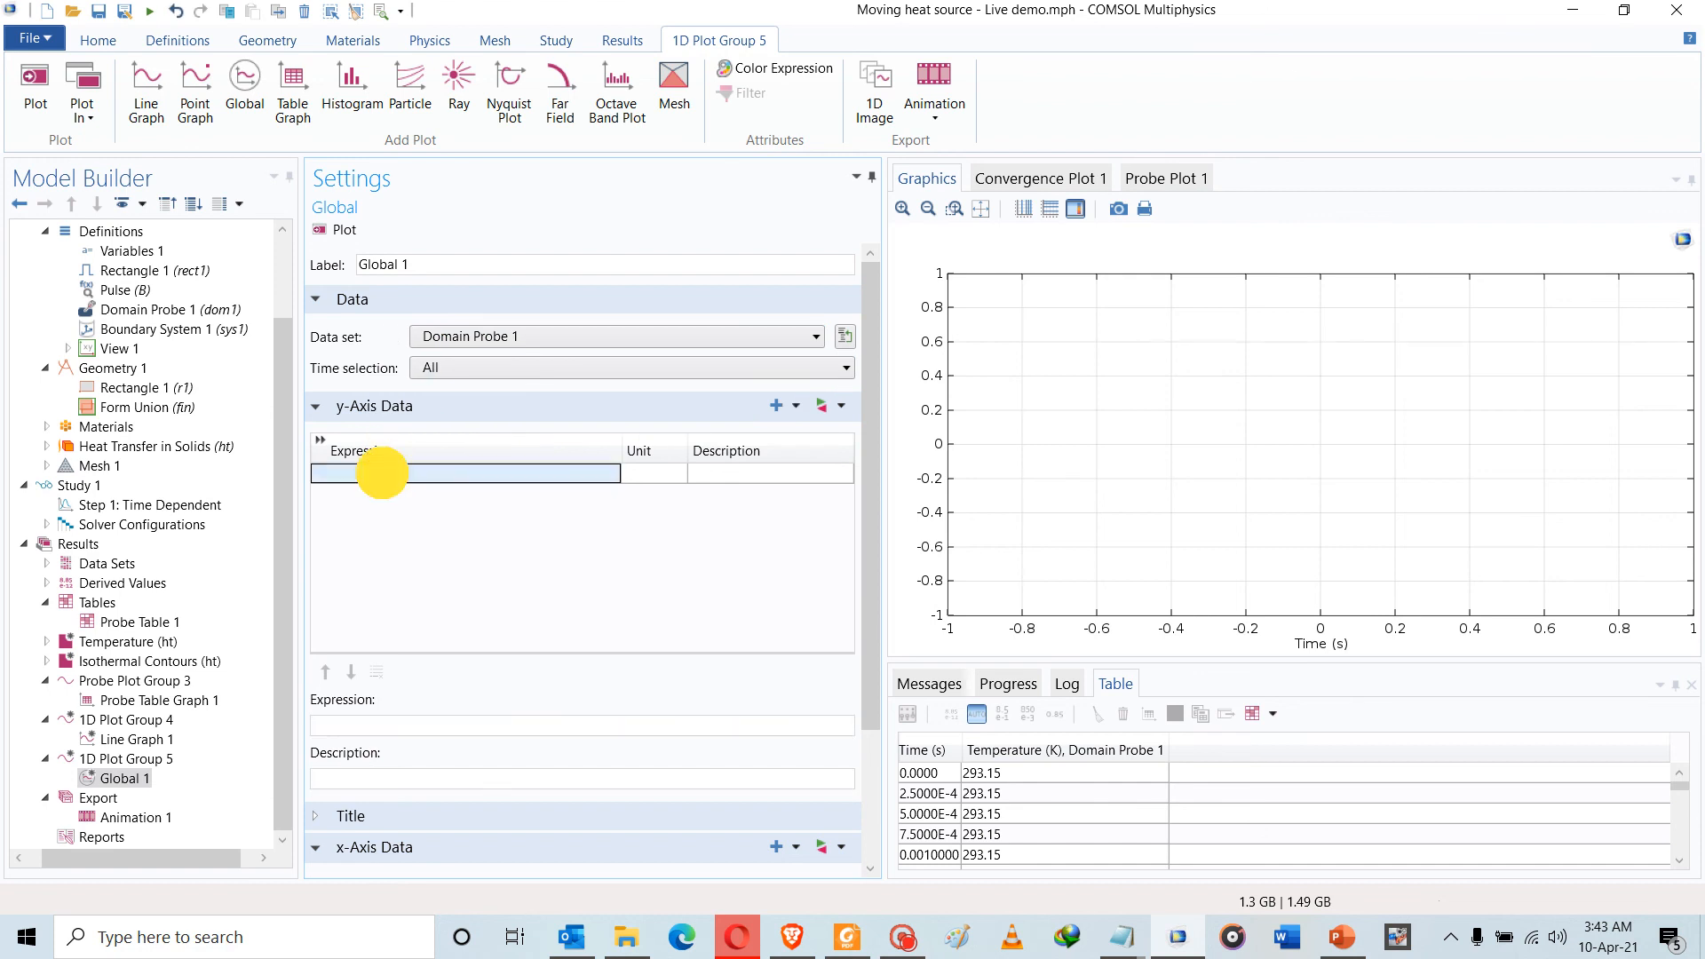
text(T)
key(Return)
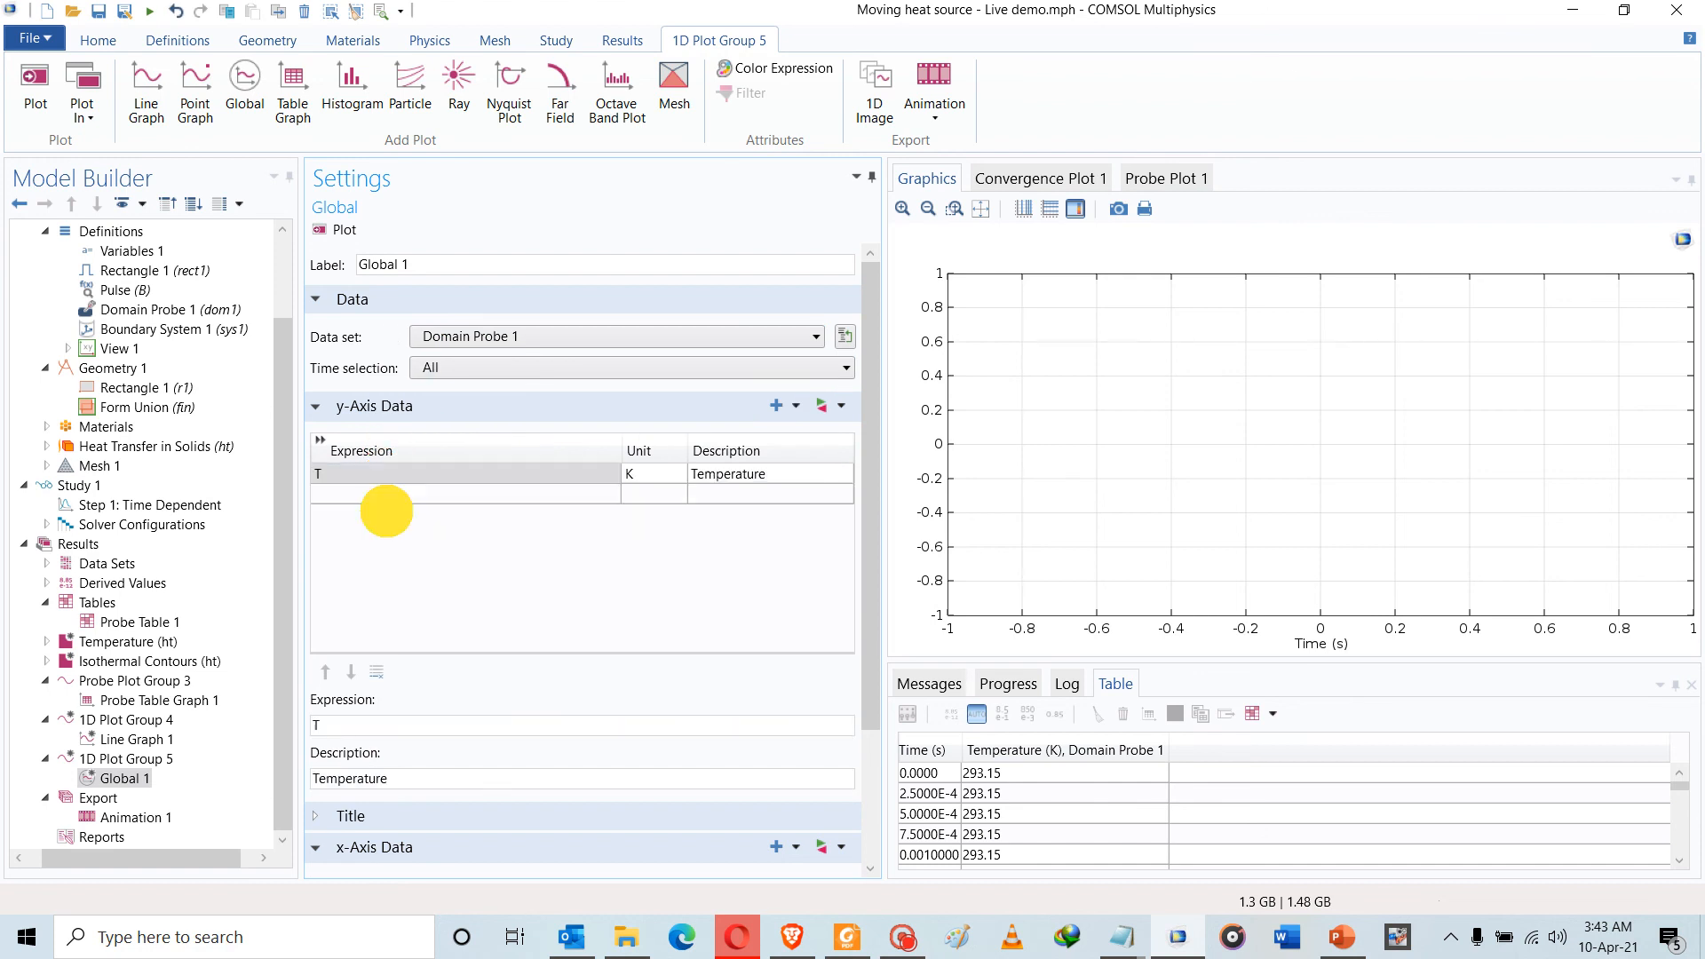
click(346, 228)
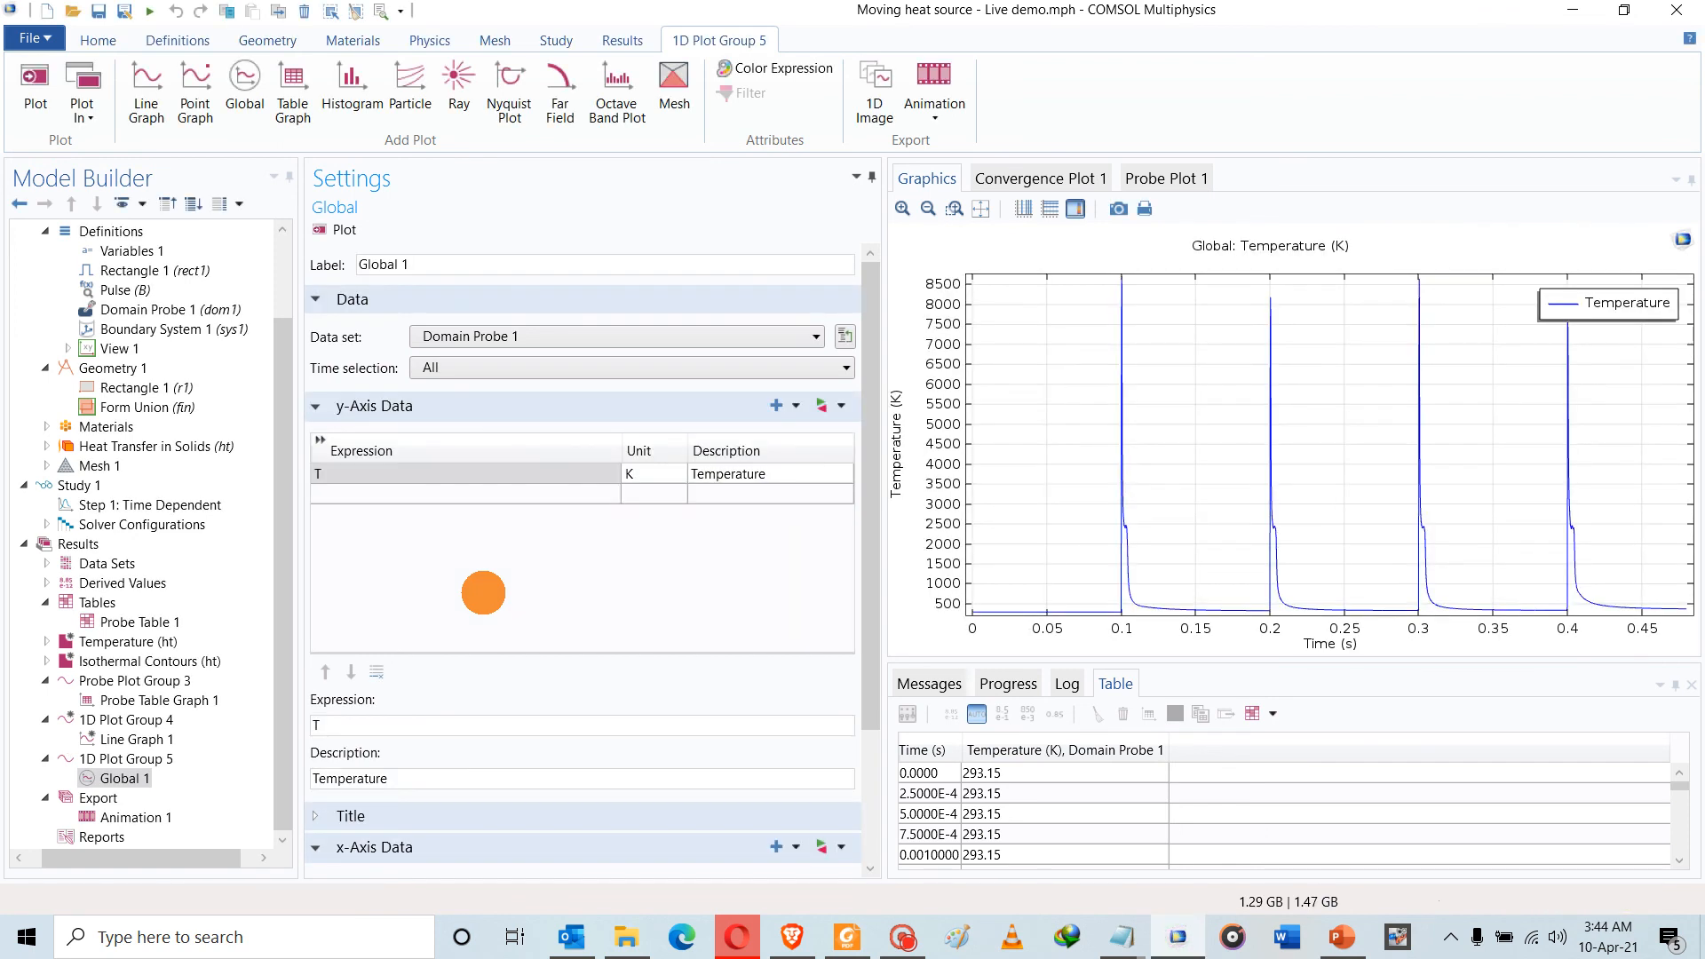
Create a repeating player animation of the Global temperature plot in 1D Plot Group 5, play it, and stop playback
click(921, 106)
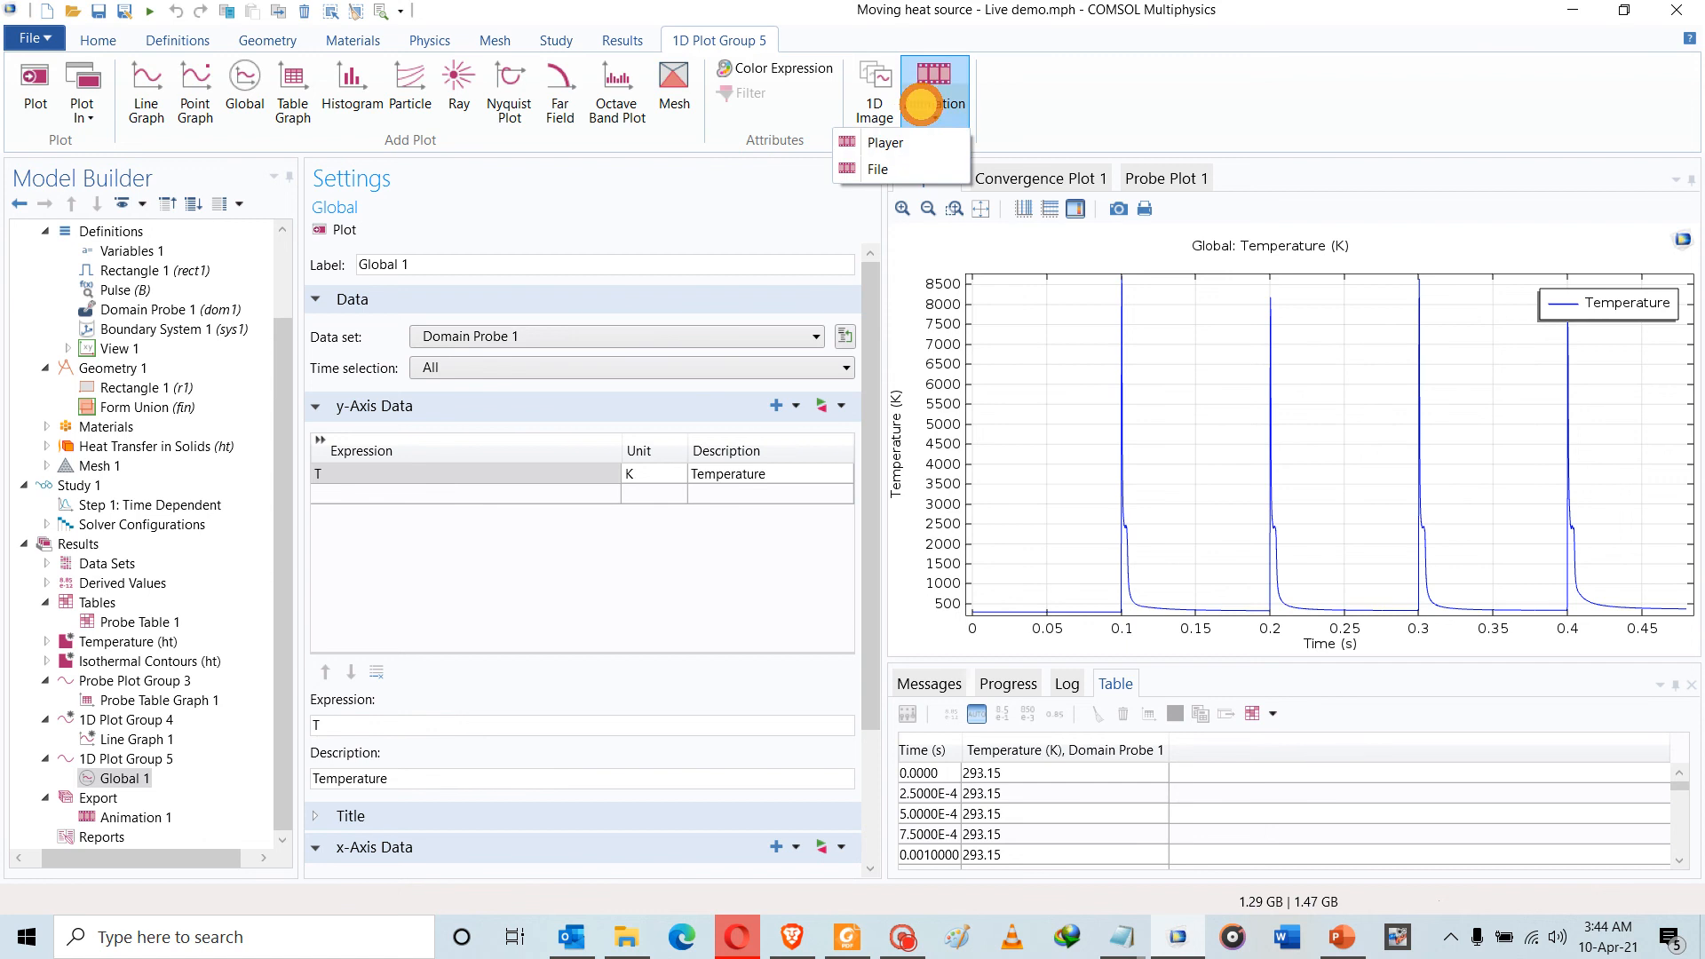
click(906, 143)
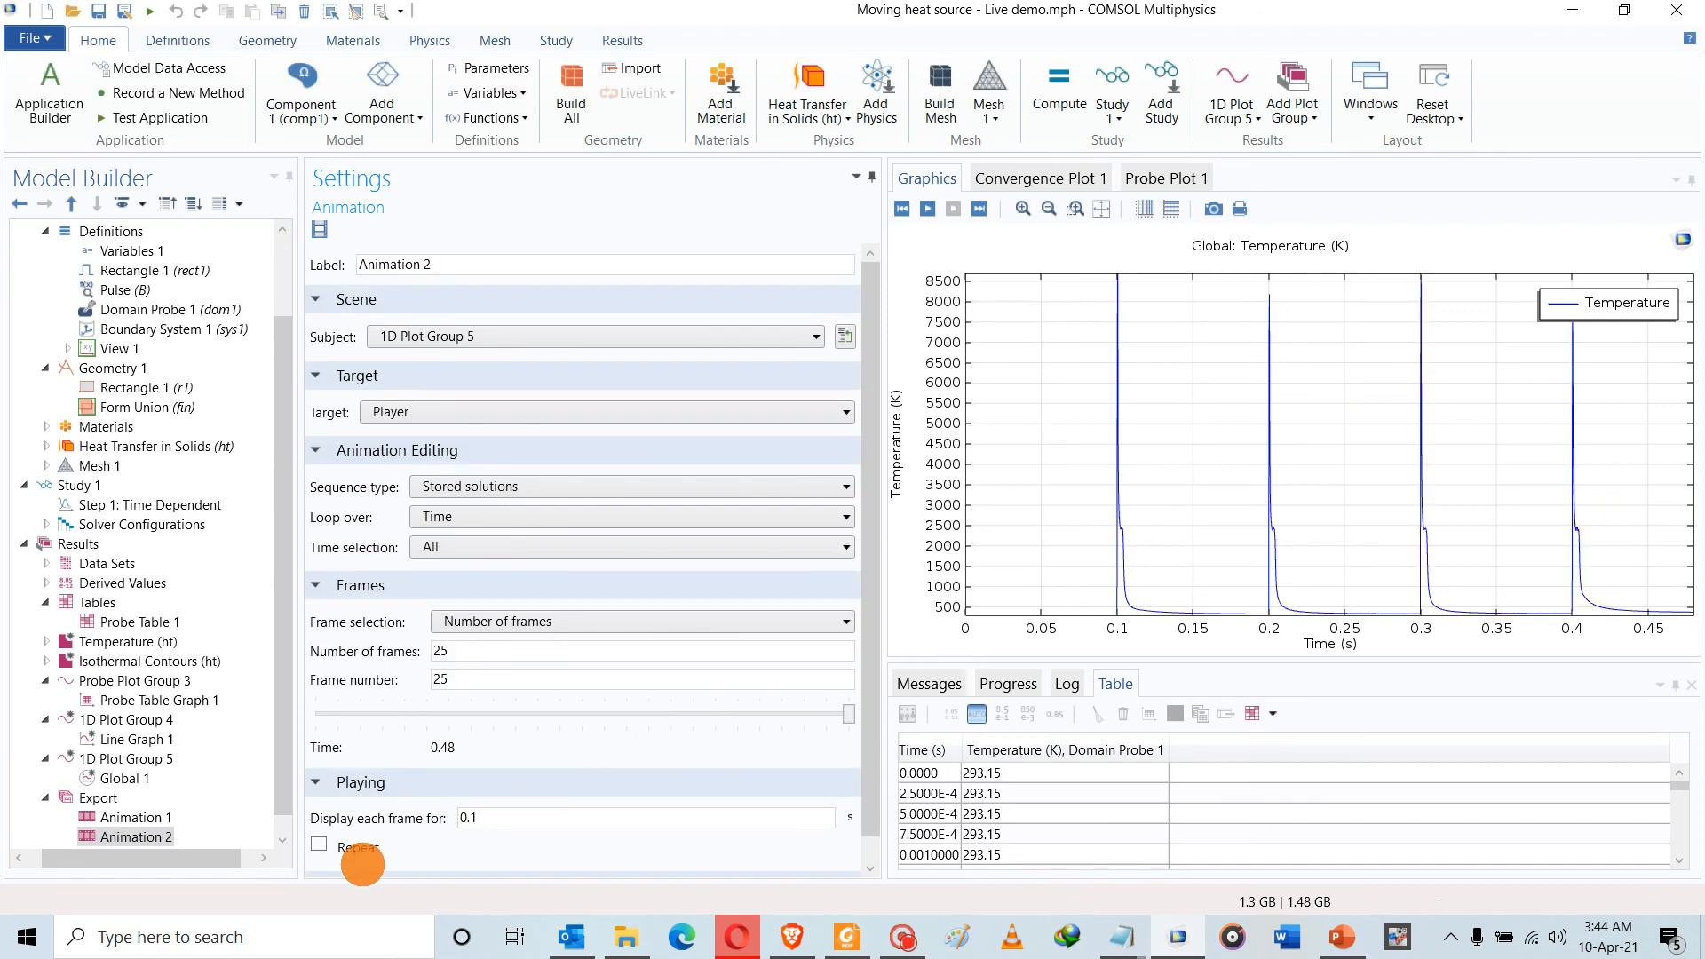
click(328, 839)
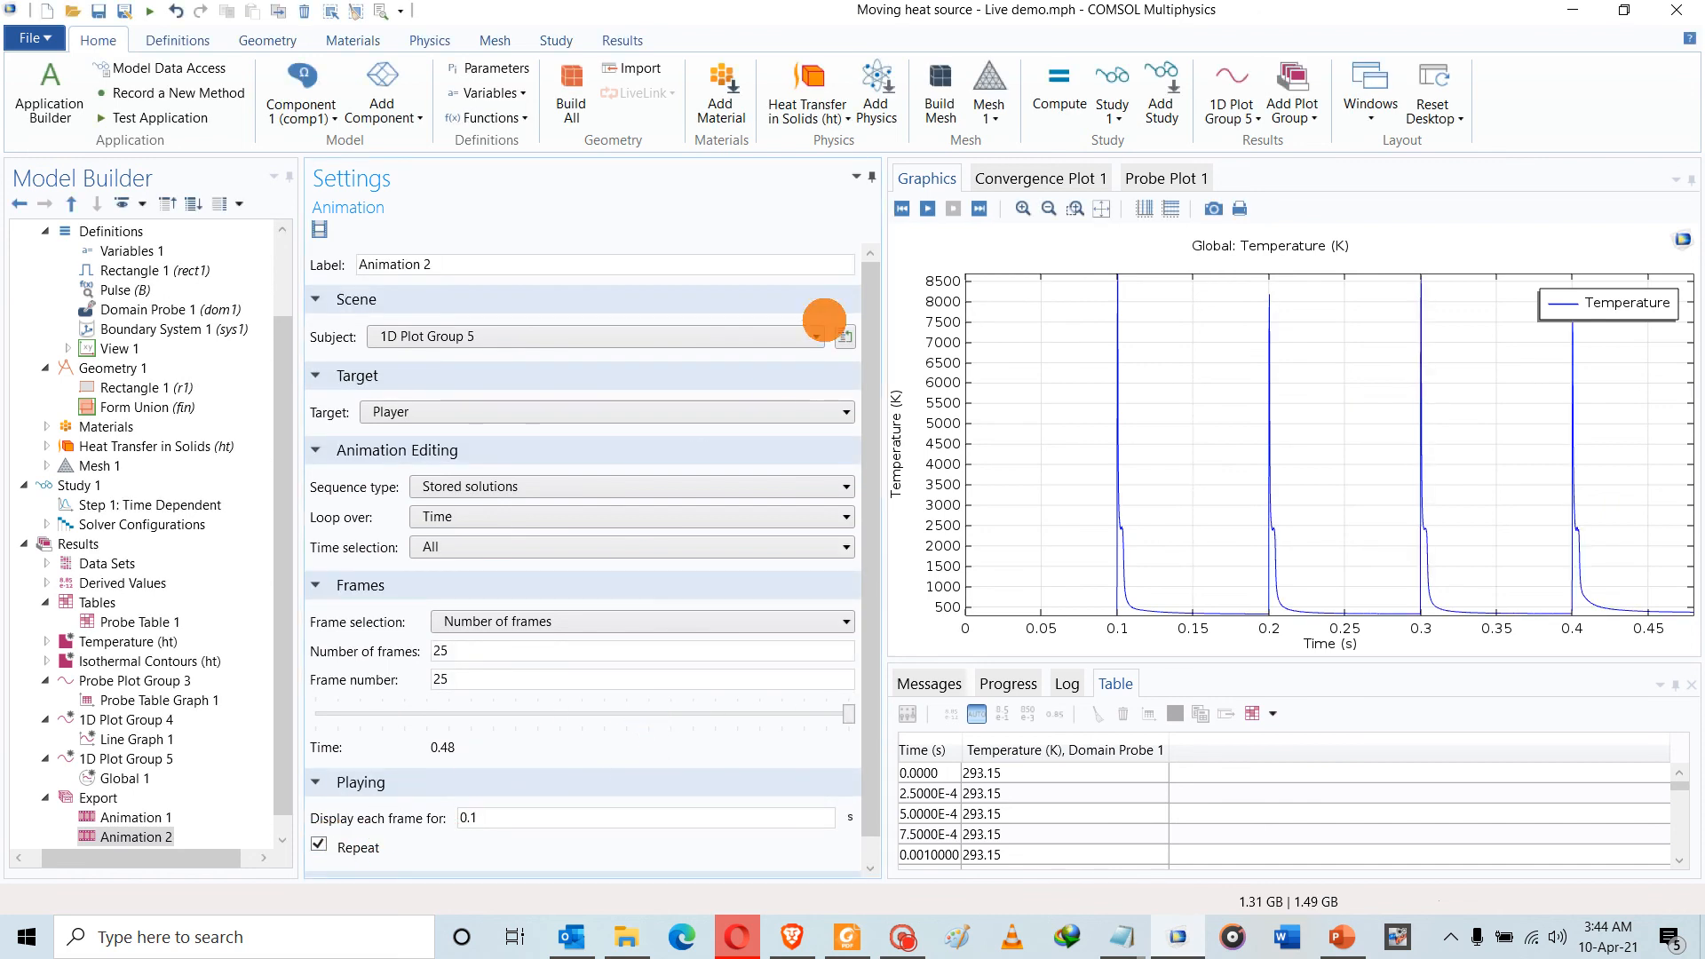
click(927, 207)
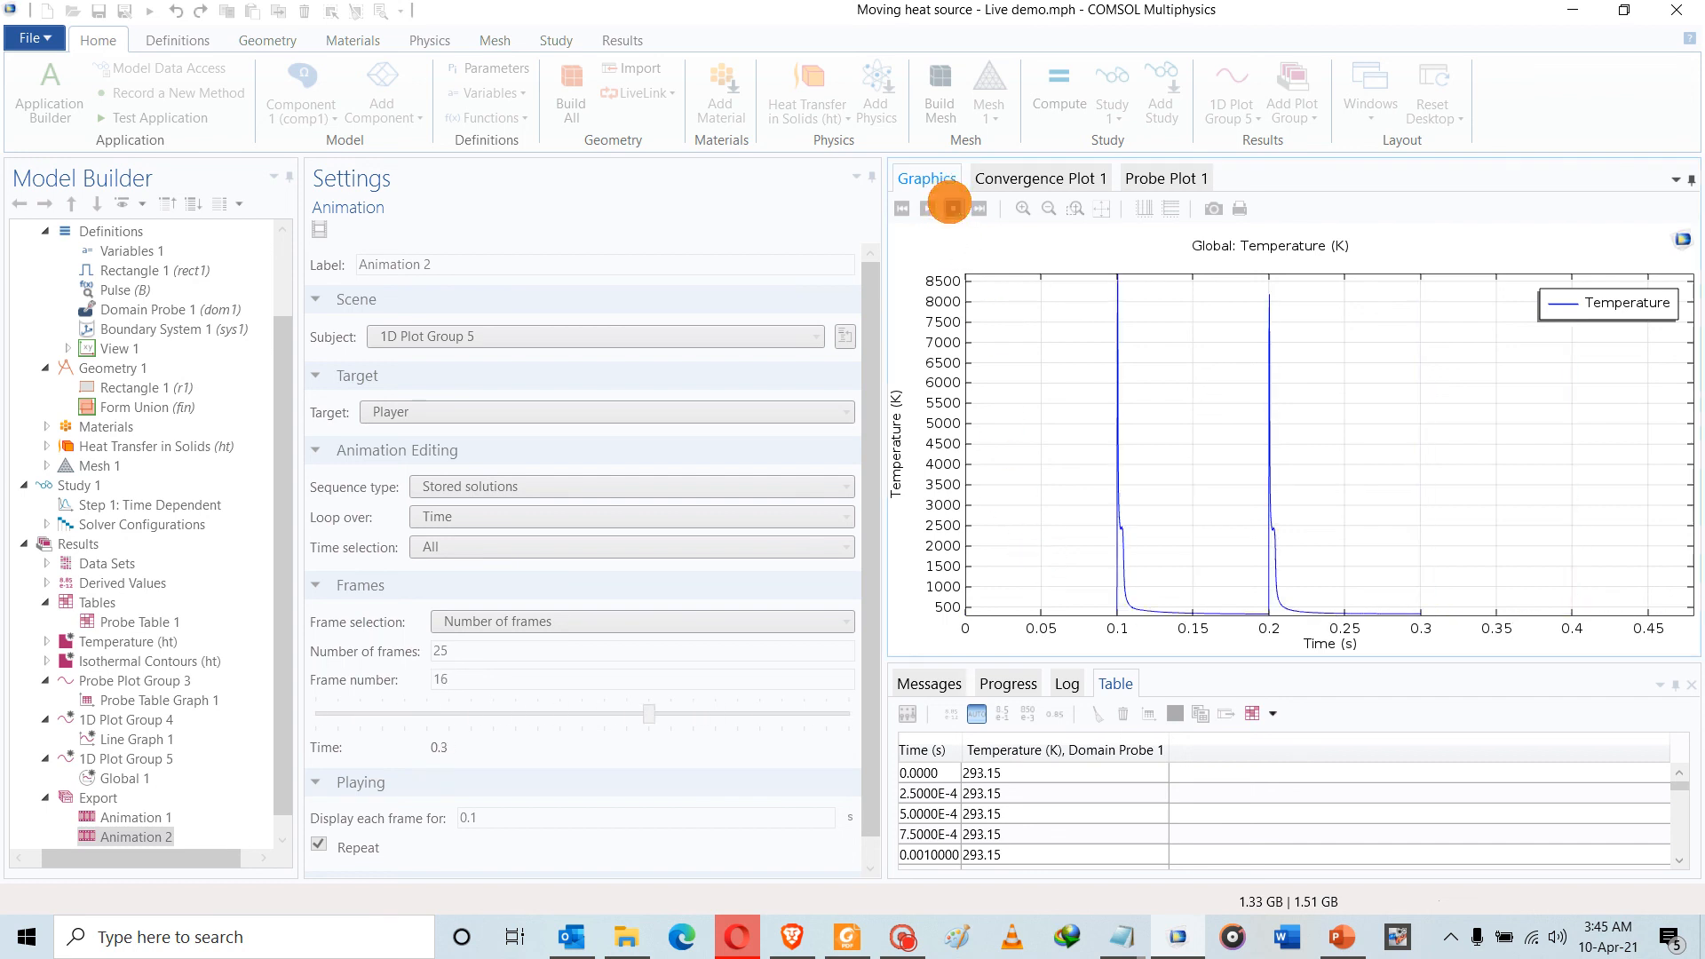
click(952, 208)
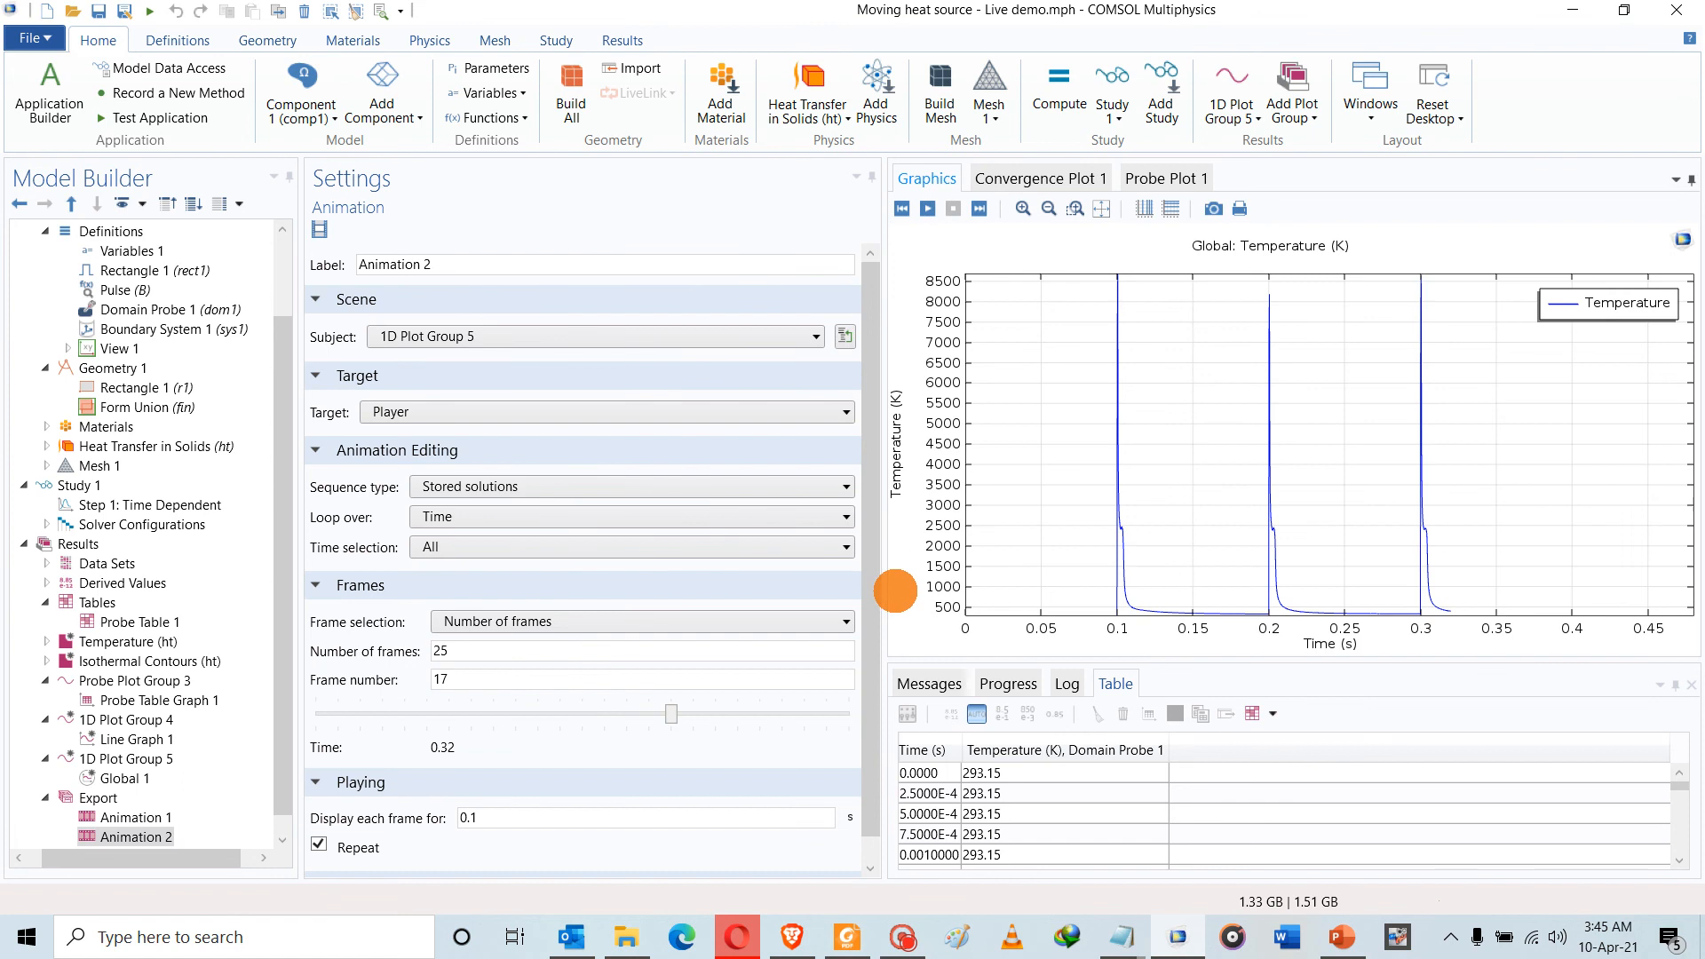